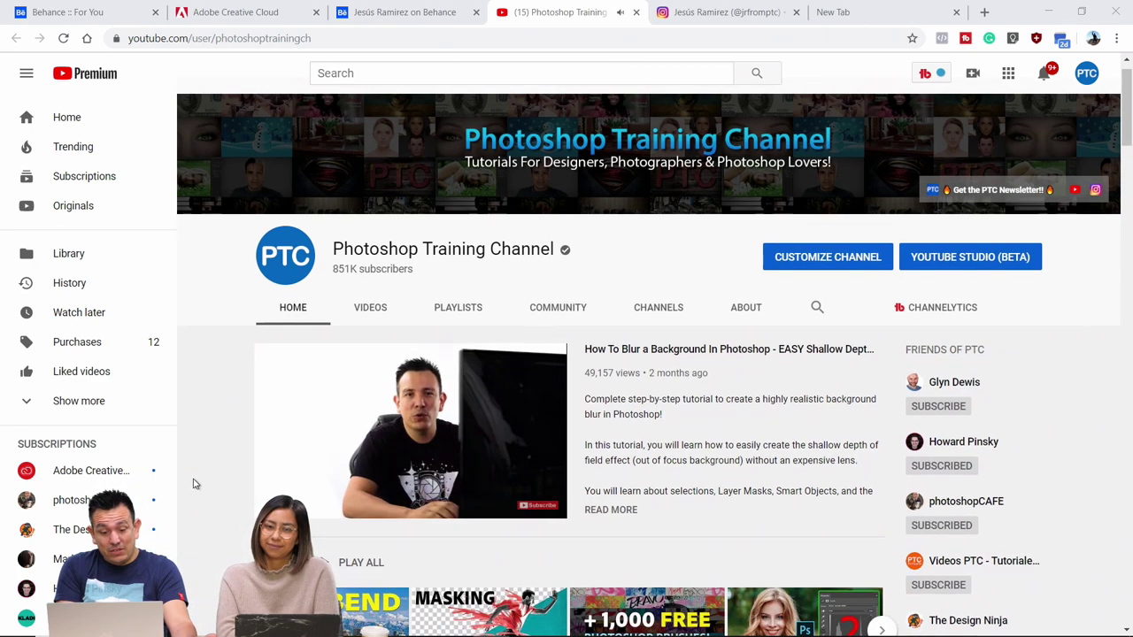
Skim the Photoshop Training Channel page, then switch to the artist's Behance profile
scroll(196, 485, "down", 4)
scroll(196, 484, "down", 3)
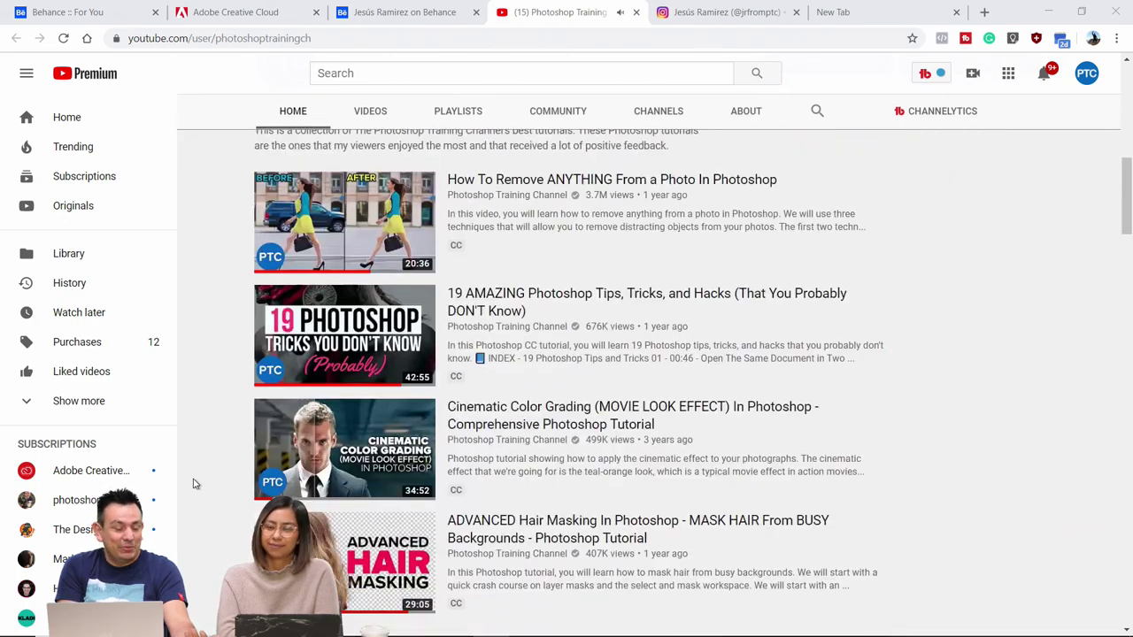
scroll(196, 485, "up", 7)
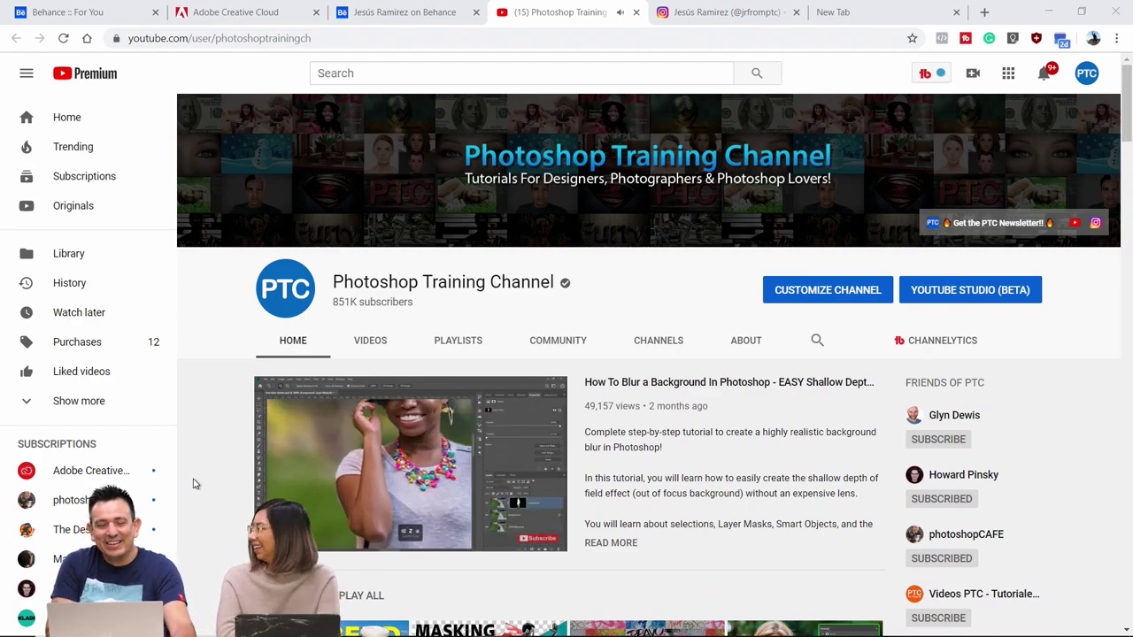
scroll(196, 483, "down", 1)
scroll(195, 483, "up", 2)
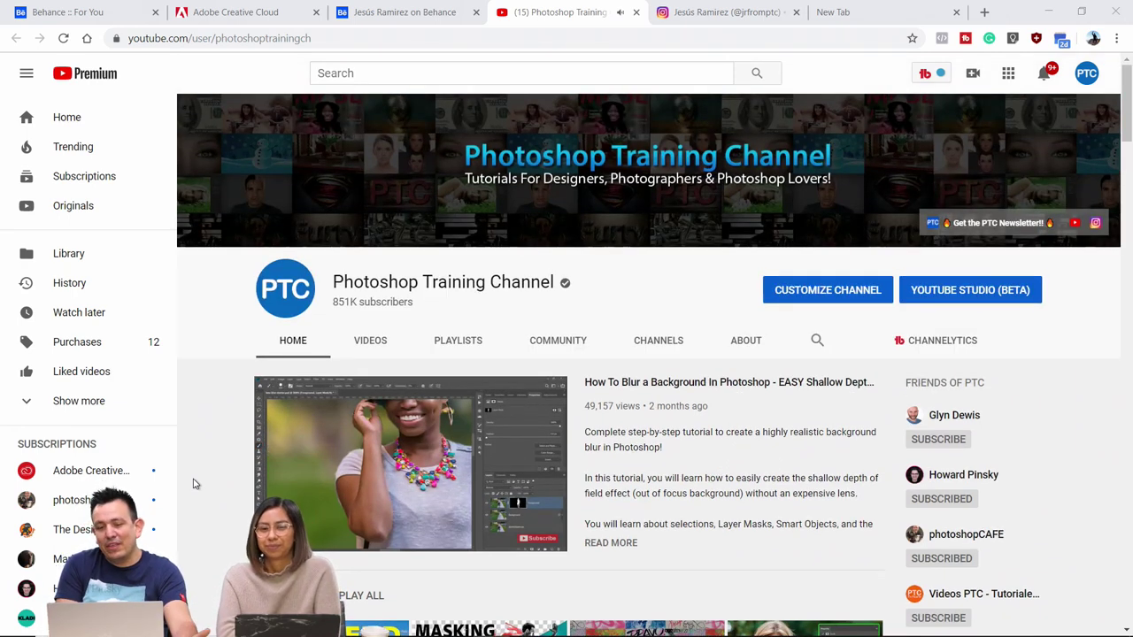
left_click(390, 16)
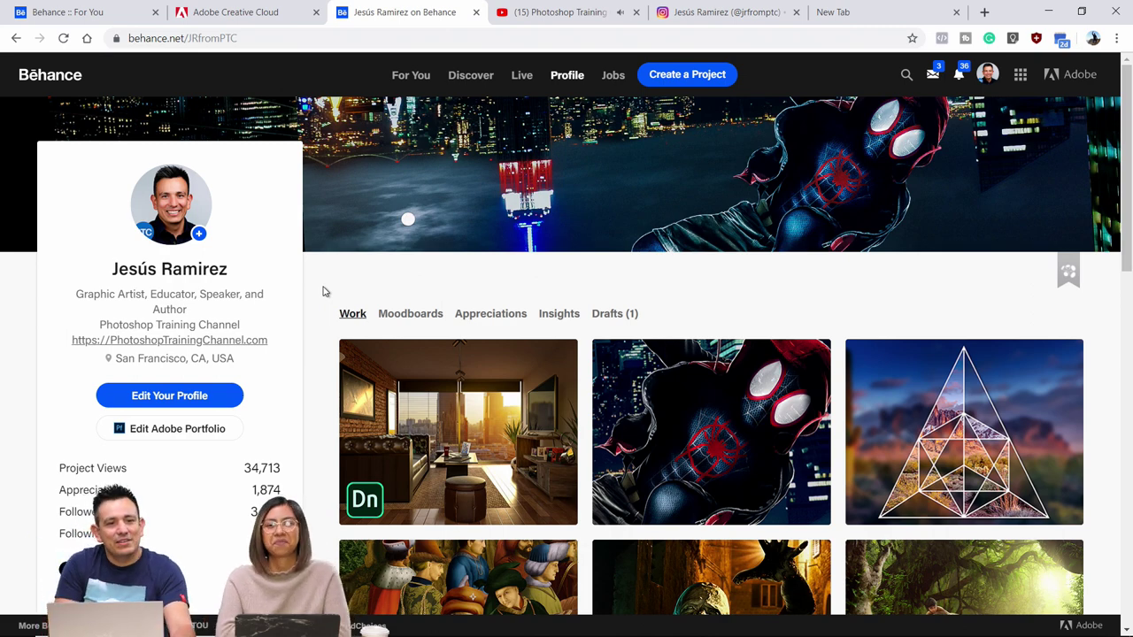
scroll(321, 369, "down", 2)
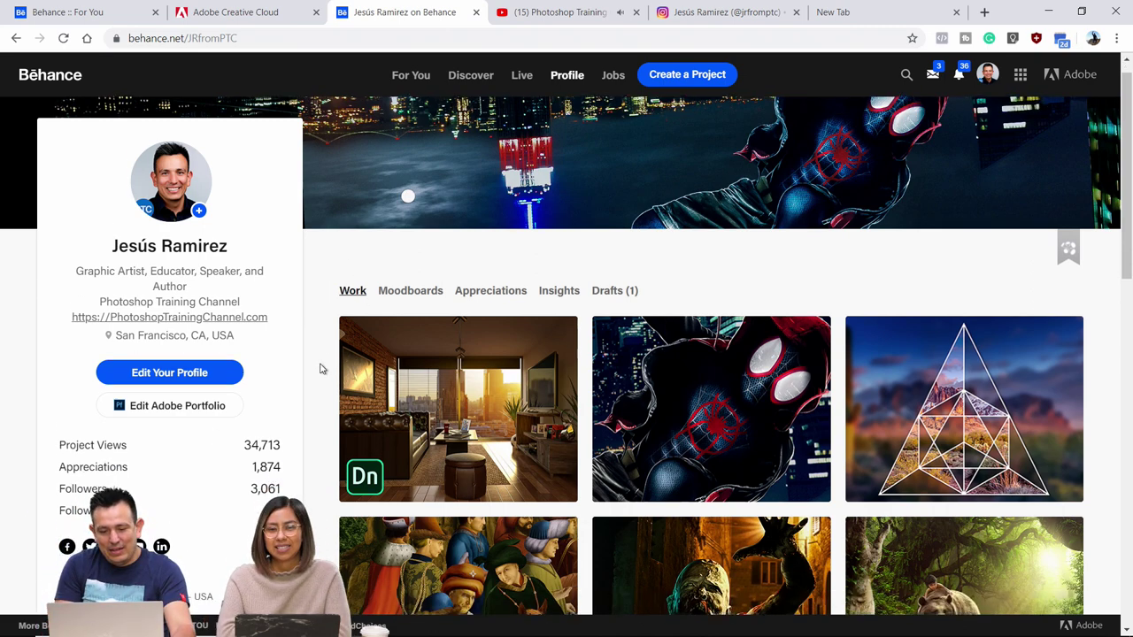
scroll(321, 369, "down", 3)
scroll(321, 369, "up", 1)
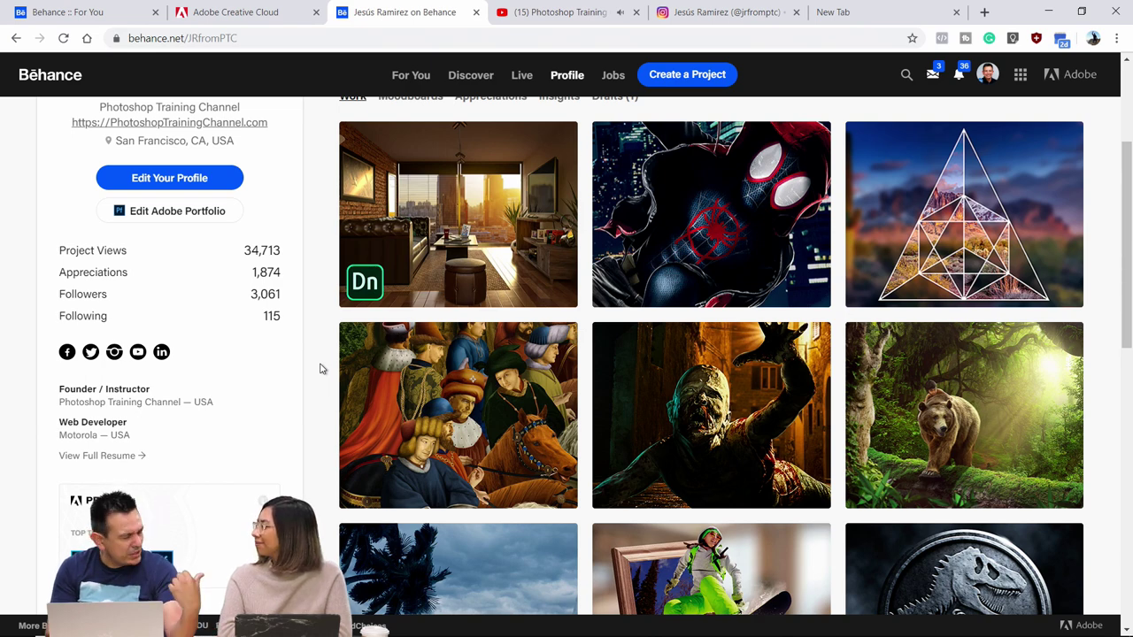
scroll(322, 369, "down", 1)
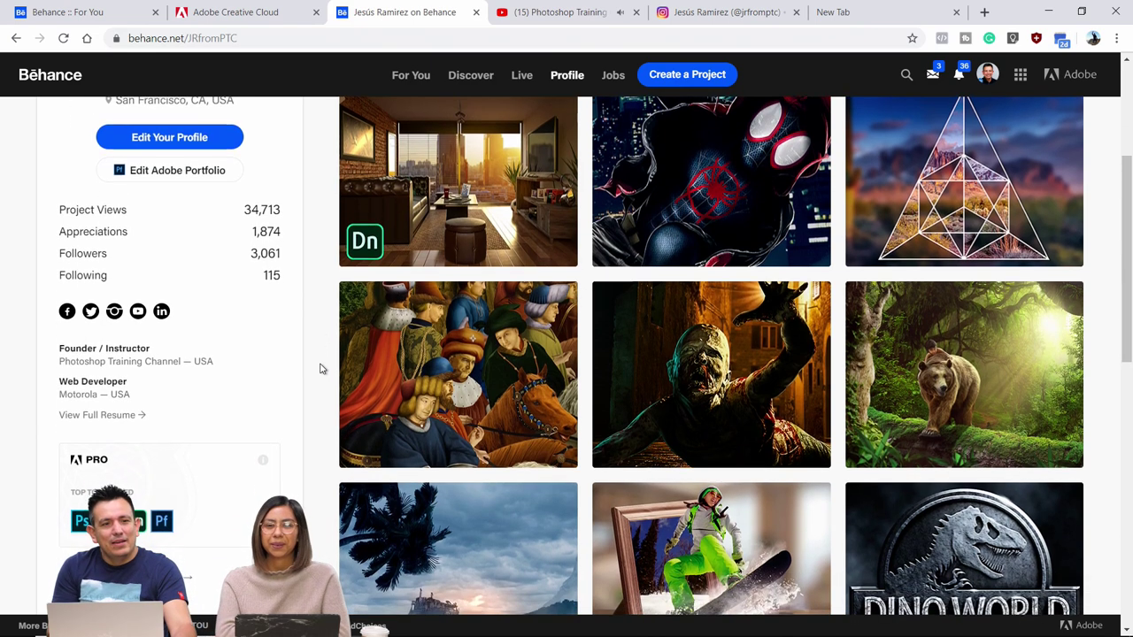
scroll(321, 370, "down", 1)
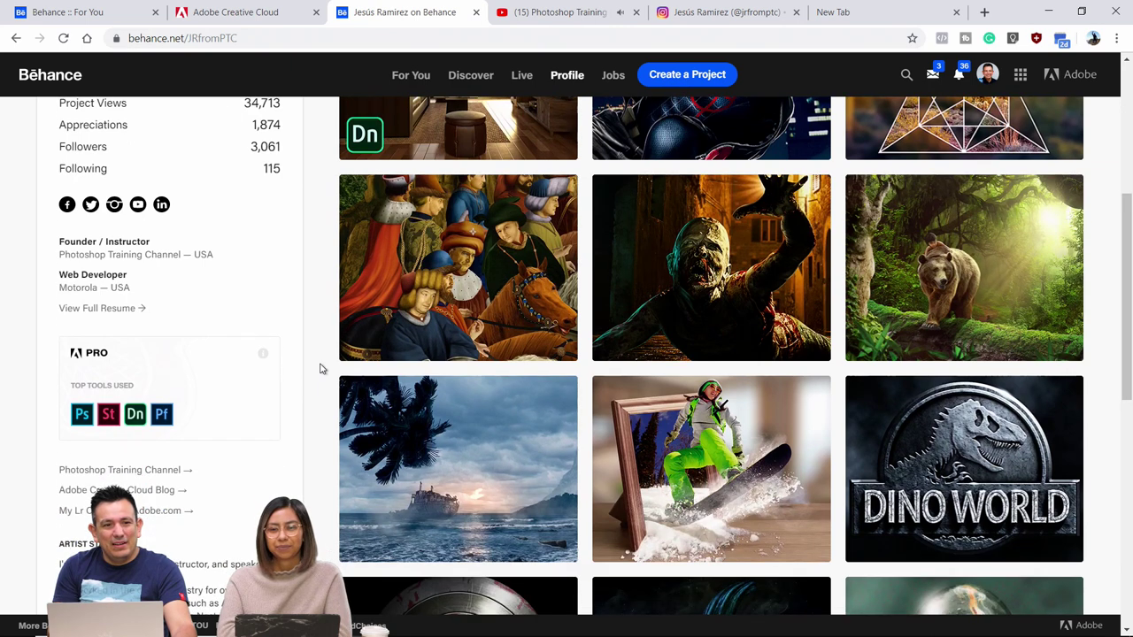
scroll(322, 369, "up", 2)
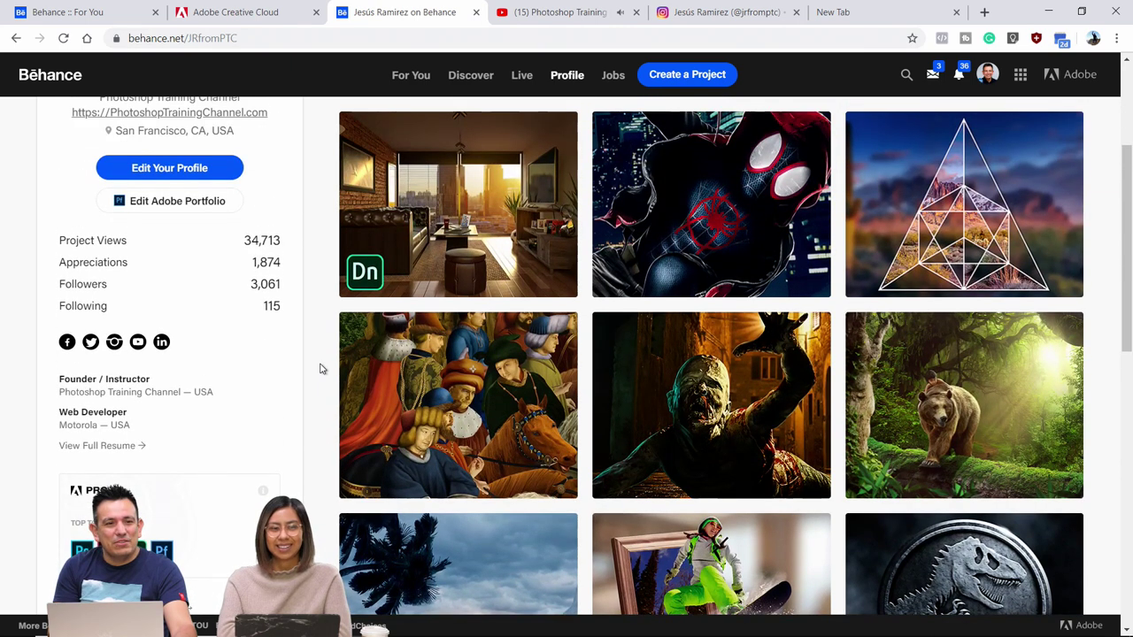
Open the Spider-Man Miles Morales Composite Fan Art project and browse its Adobe Stock source images
left_click(710, 232)
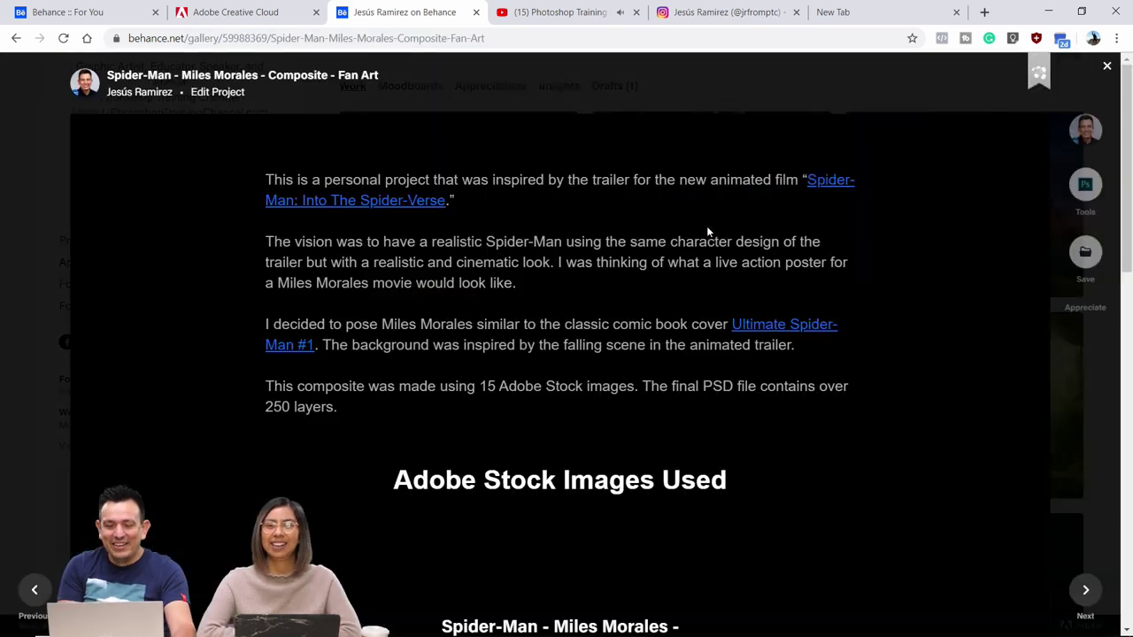
scroll(531, 331, "down", 12)
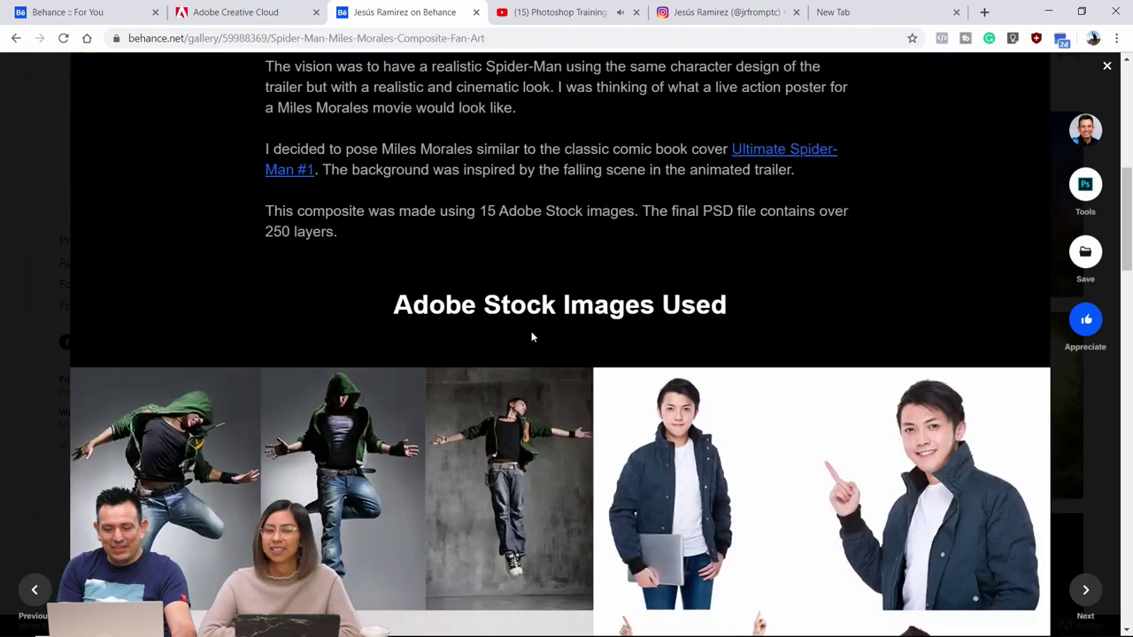
scroll(531, 331, "down", 6)
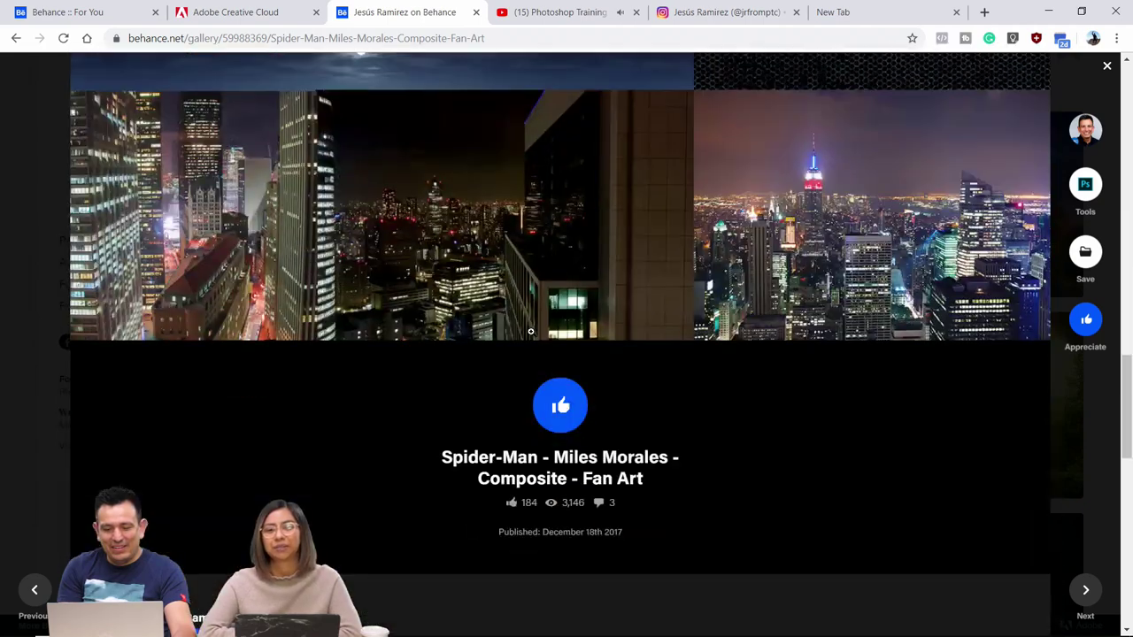
scroll(531, 331, "up", 2)
scroll(531, 332, "up", 5)
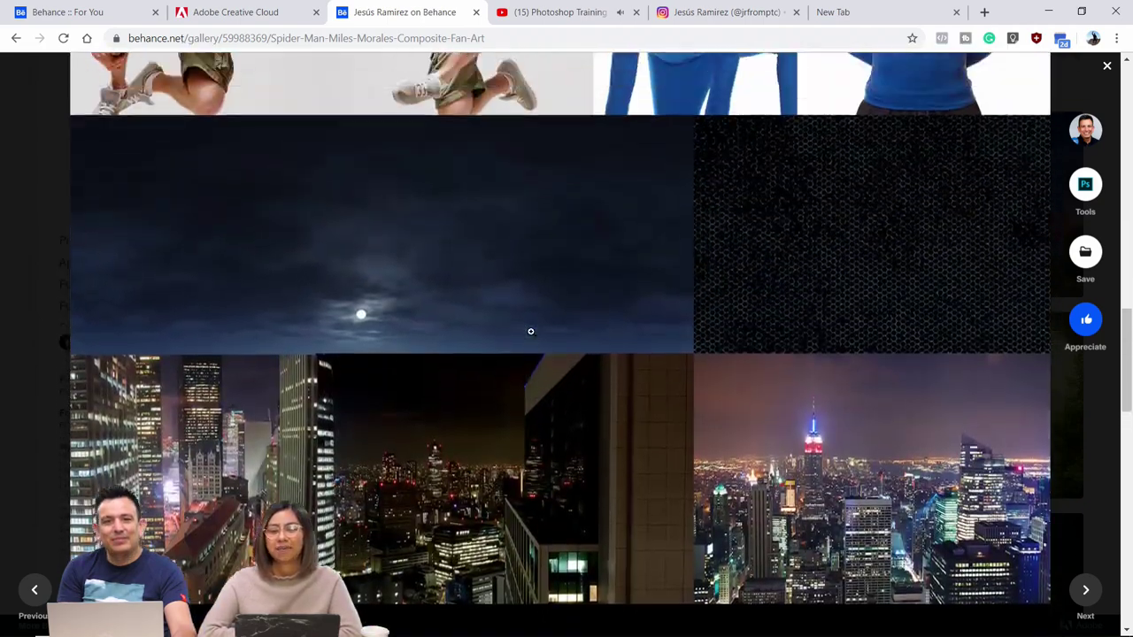
scroll(531, 332, "up", 8)
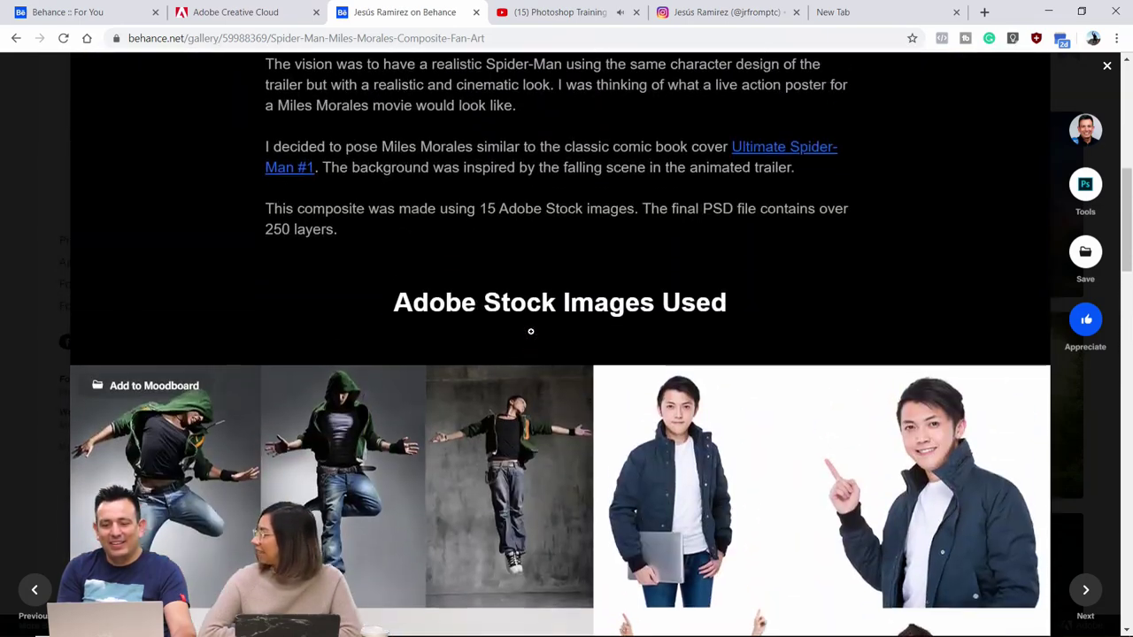
scroll(531, 332, "up", 2)
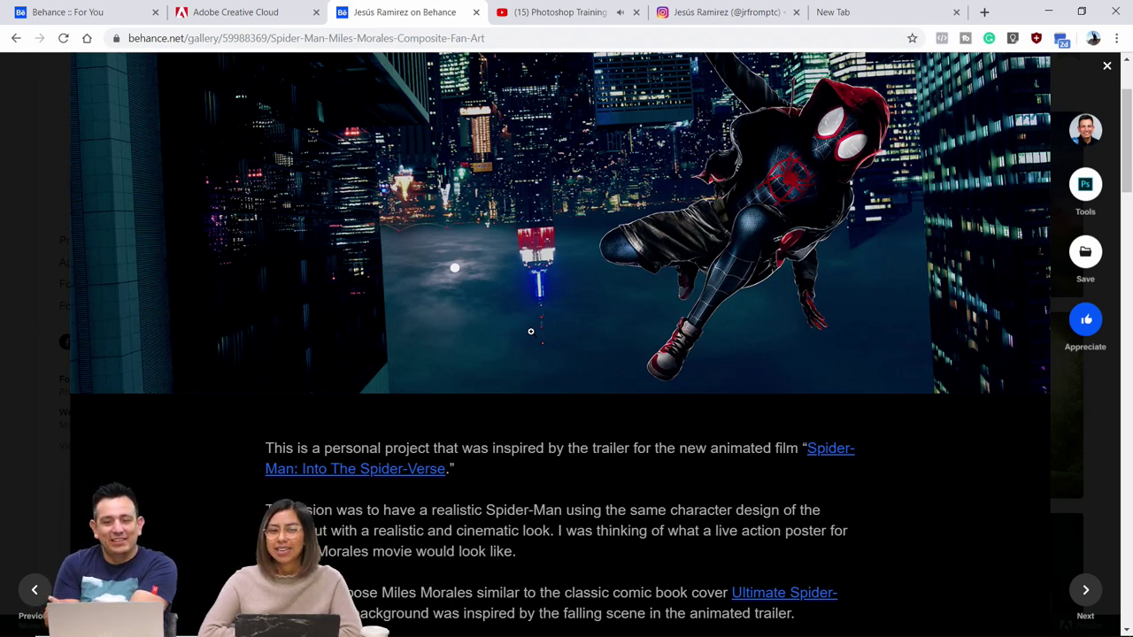
scroll(532, 331, "down", 5)
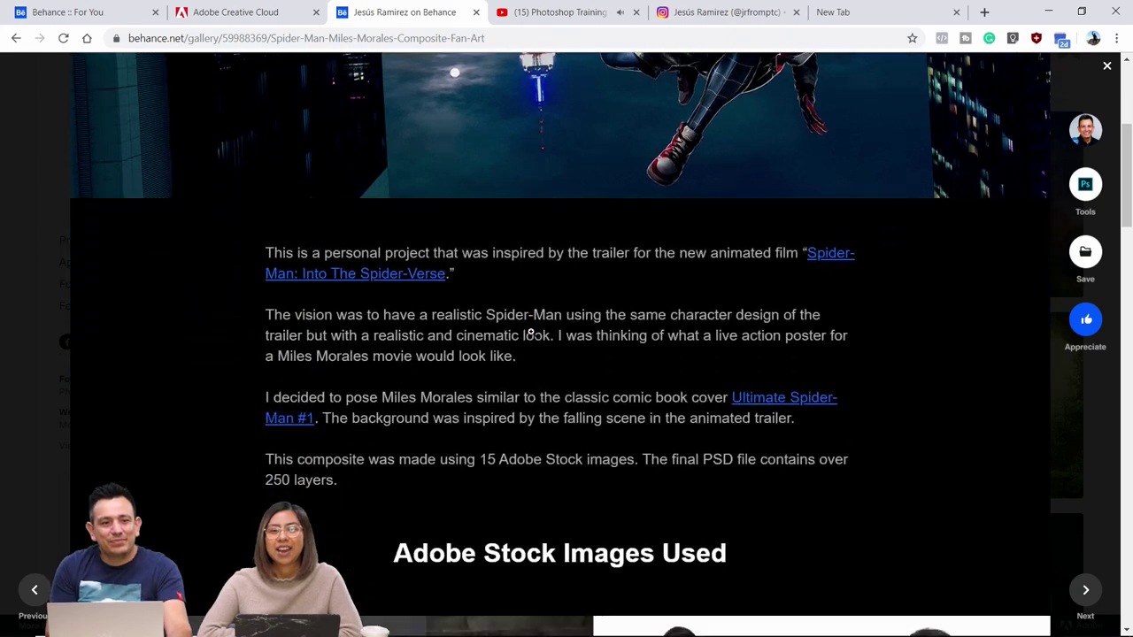
scroll(531, 335, "down", 10)
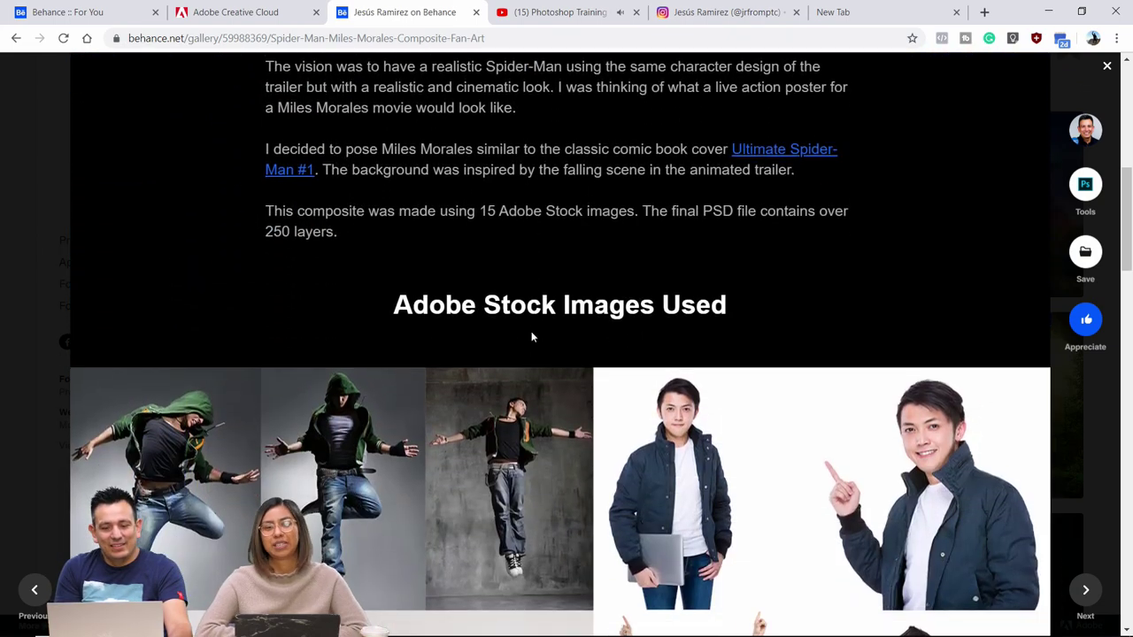
scroll(531, 331, "down", 5)
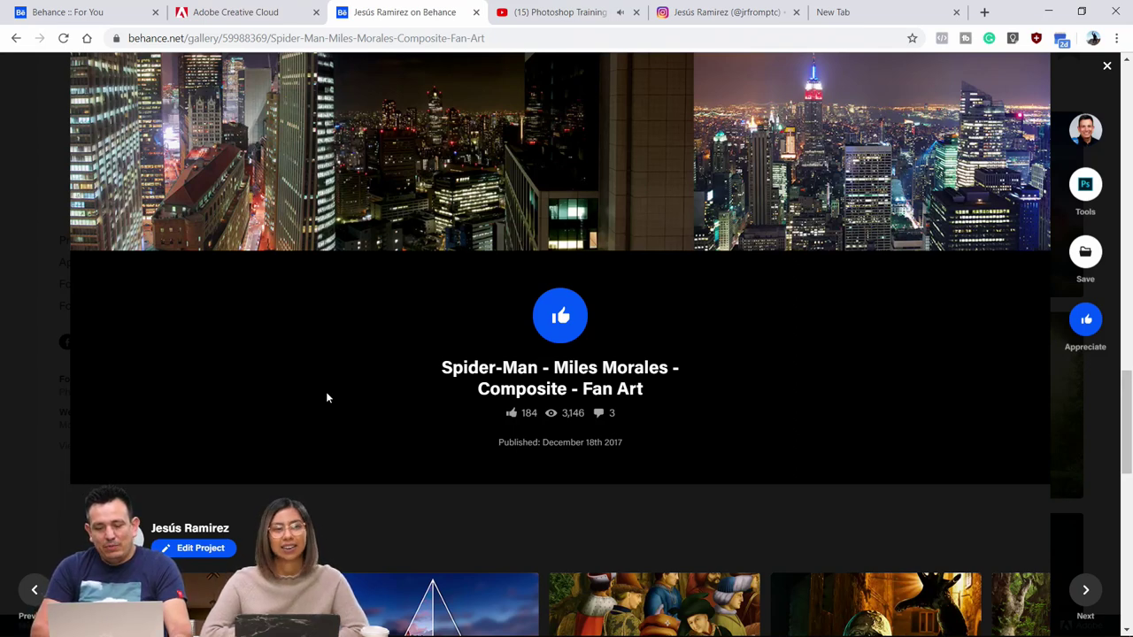
scroll(326, 397, "up", 8)
scroll(326, 392, "up", 1)
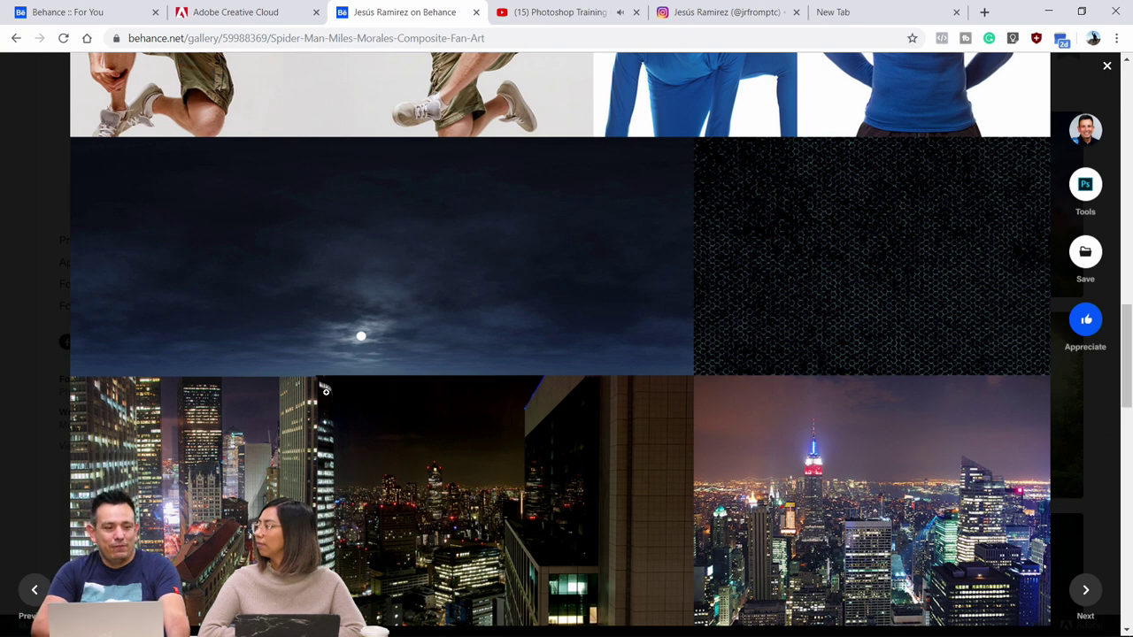
mouse_move(483, 625)
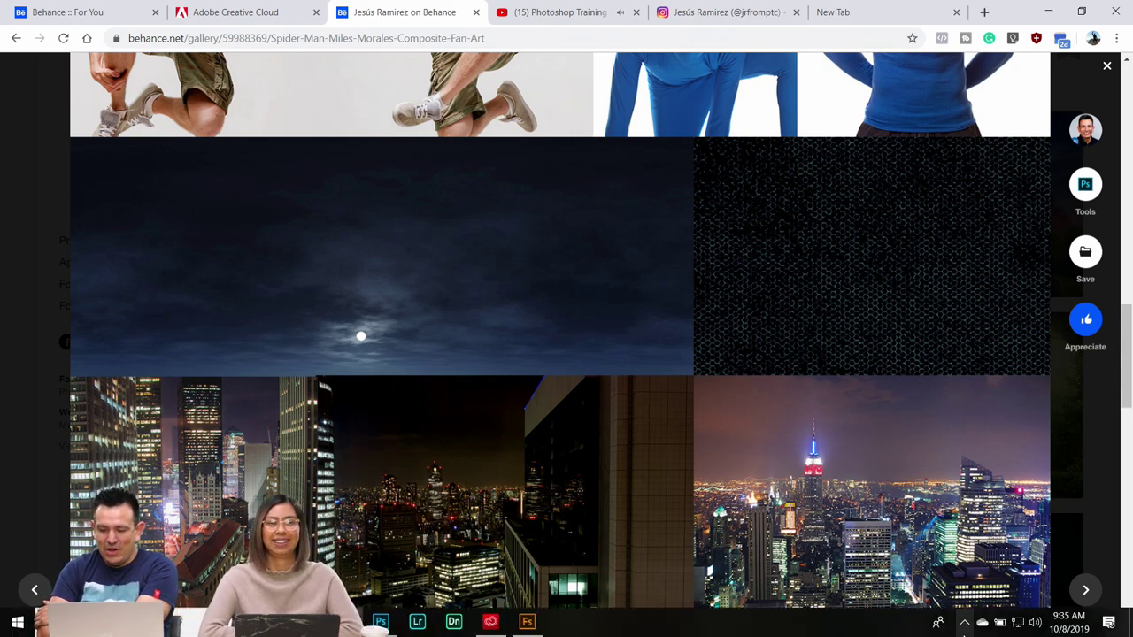
Open the Creative Cloud apps window and scroll its list down to Fuse CC (Beta)
left_click(964, 622)
left_click(965, 564)
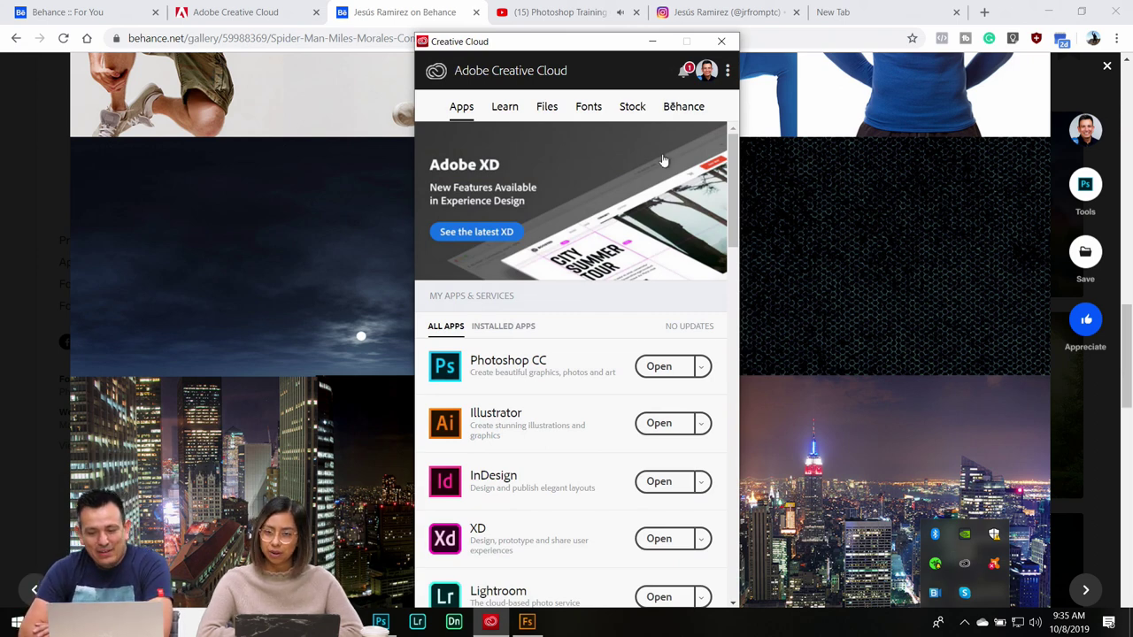
left_click(731, 166)
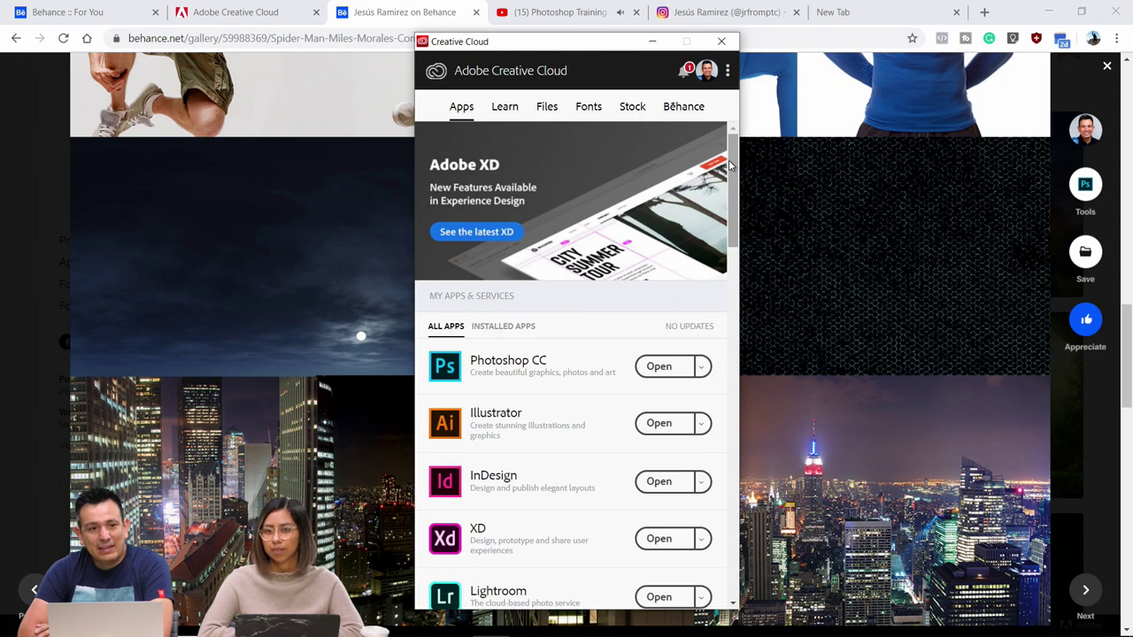
scroll(731, 166, "down", 2)
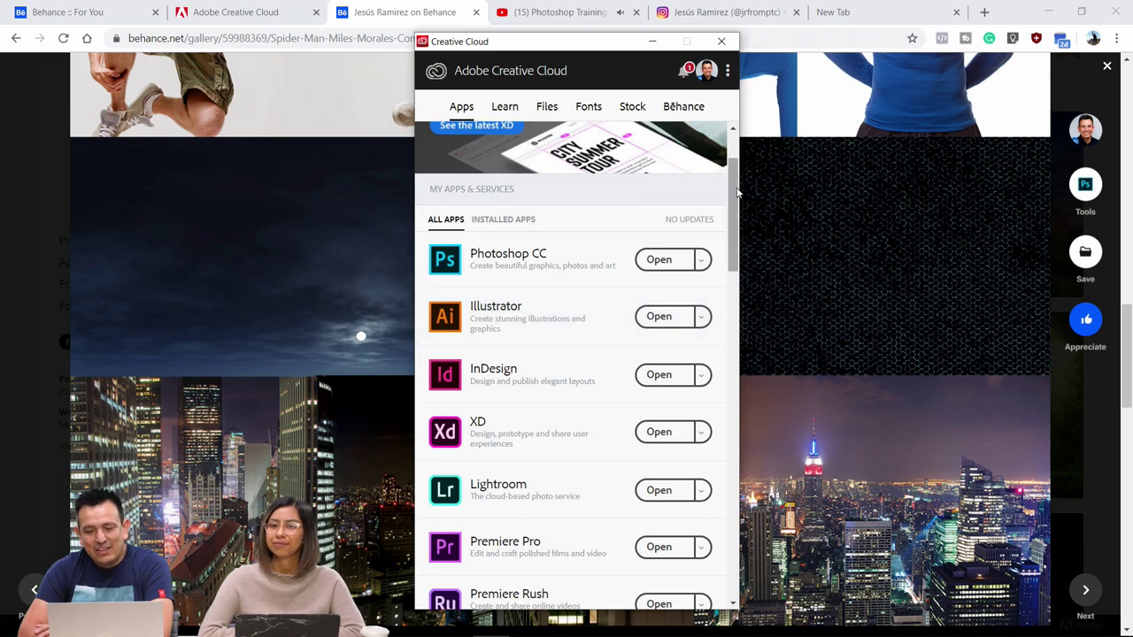
left_click_drag(737, 192, 699, 544)
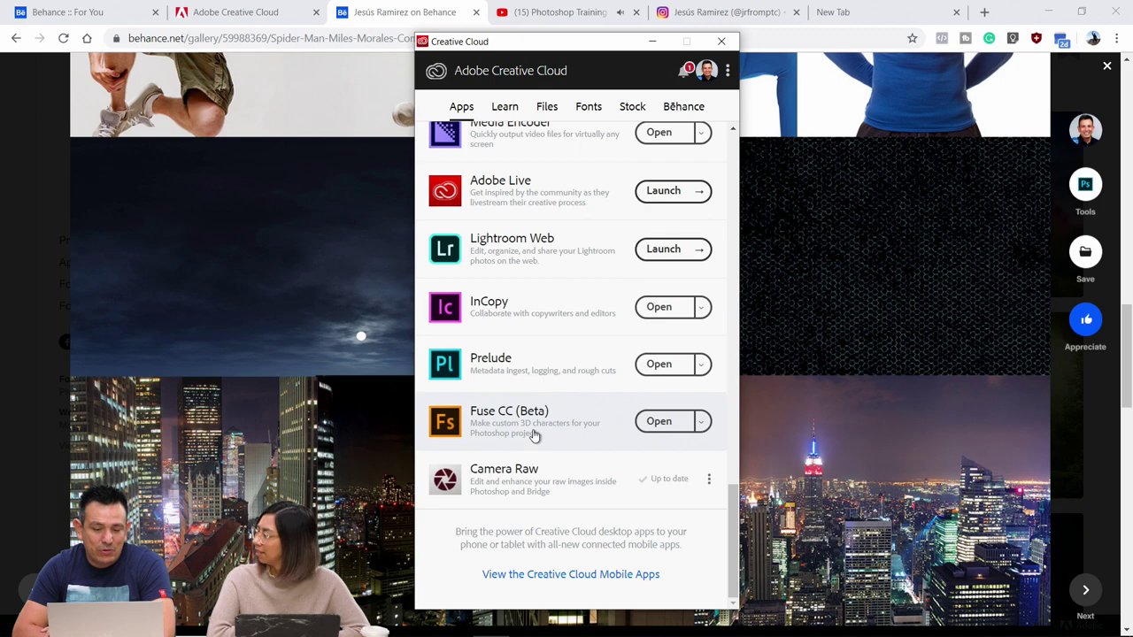
scroll(534, 435, "up", 15)
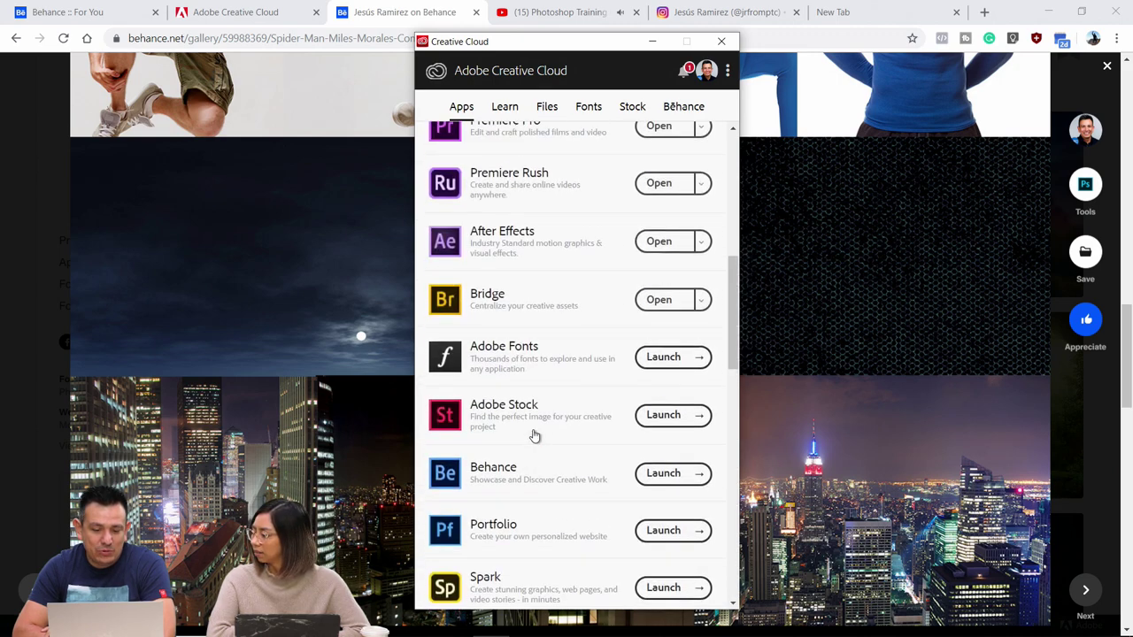
scroll(531, 432, "up", 1)
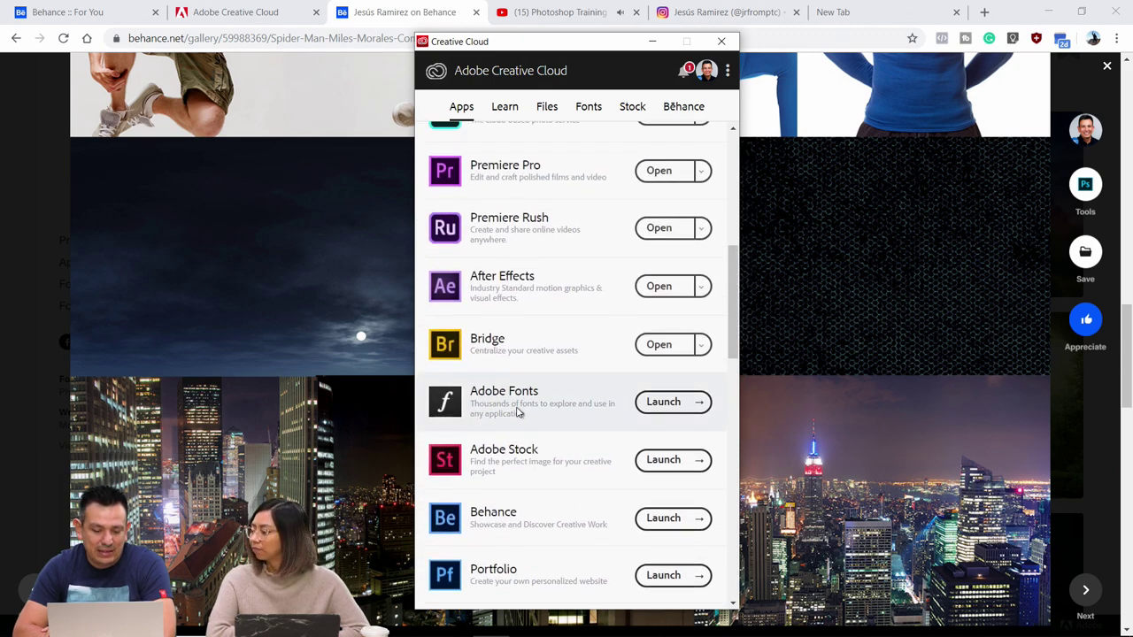
scroll(518, 413, "down", 15)
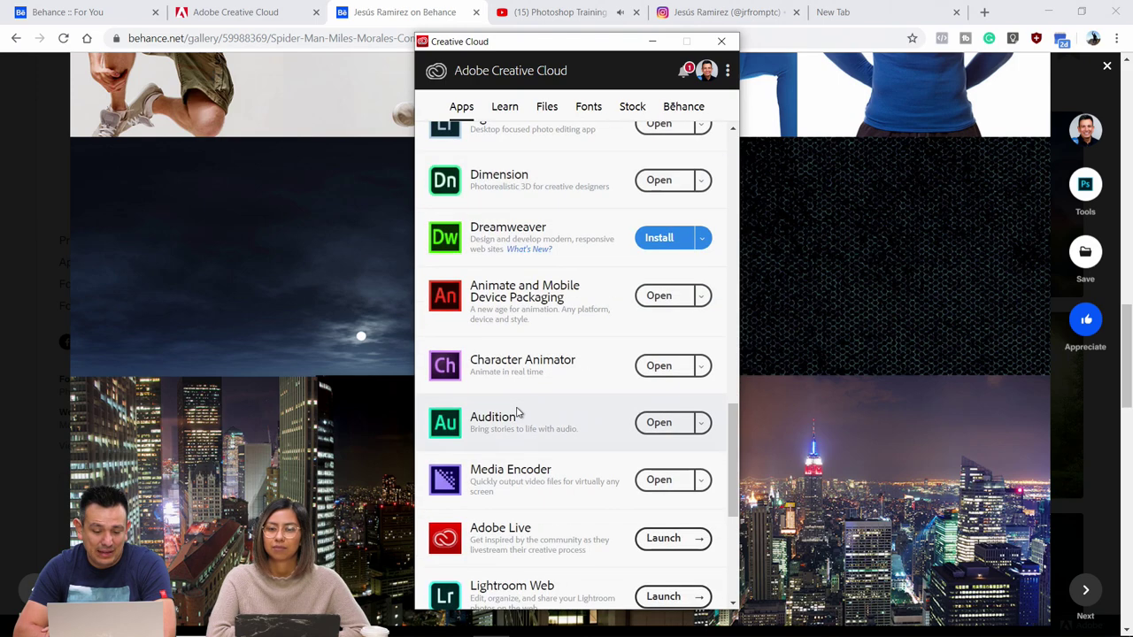
scroll(519, 413, "down", 5)
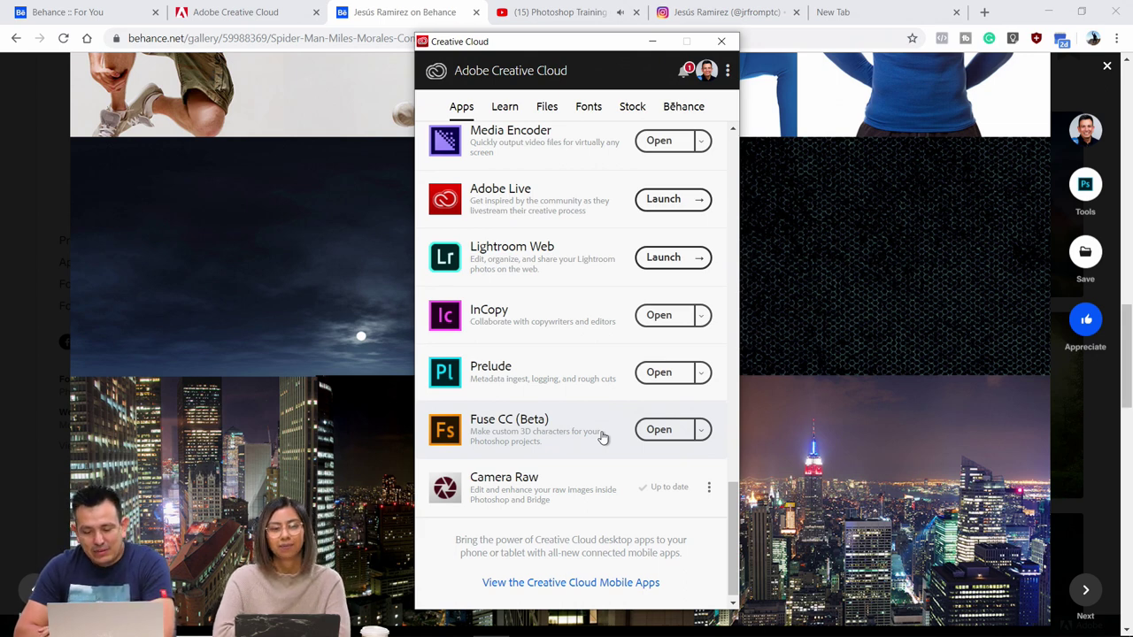
Search YouTube for 'fuse cc'
left_click(563, 13)
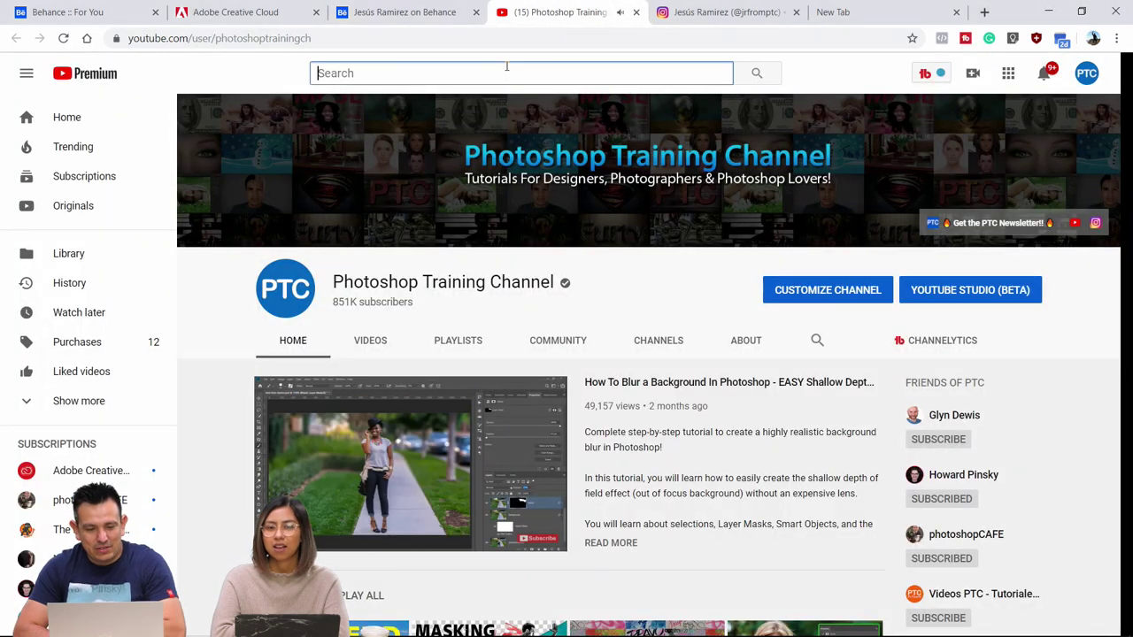
type("fuse cc")
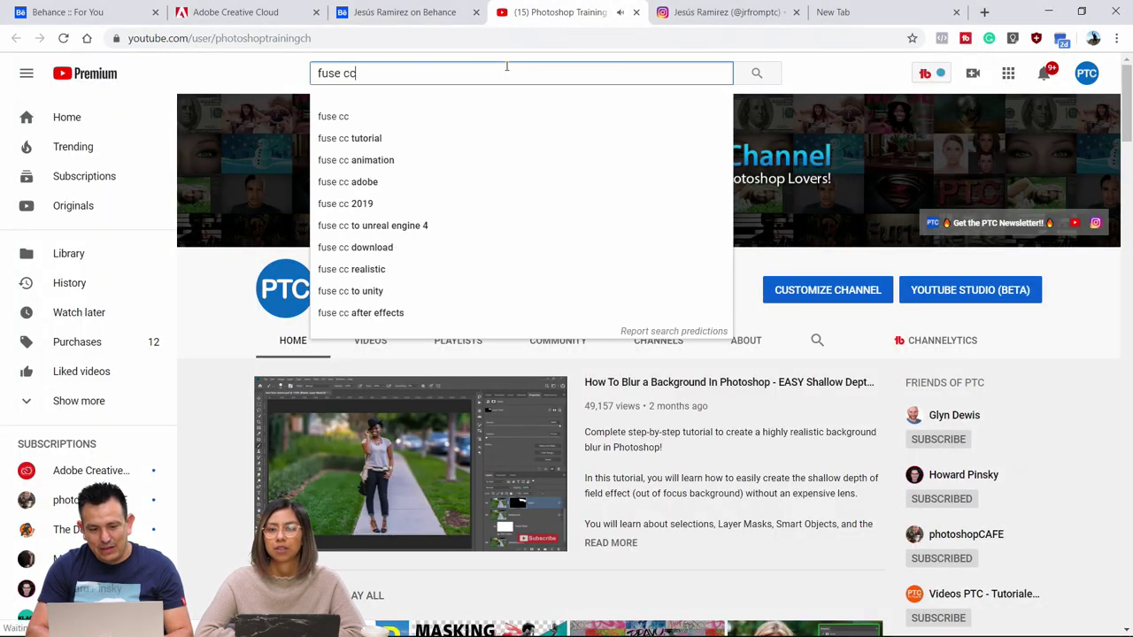
key("Return")
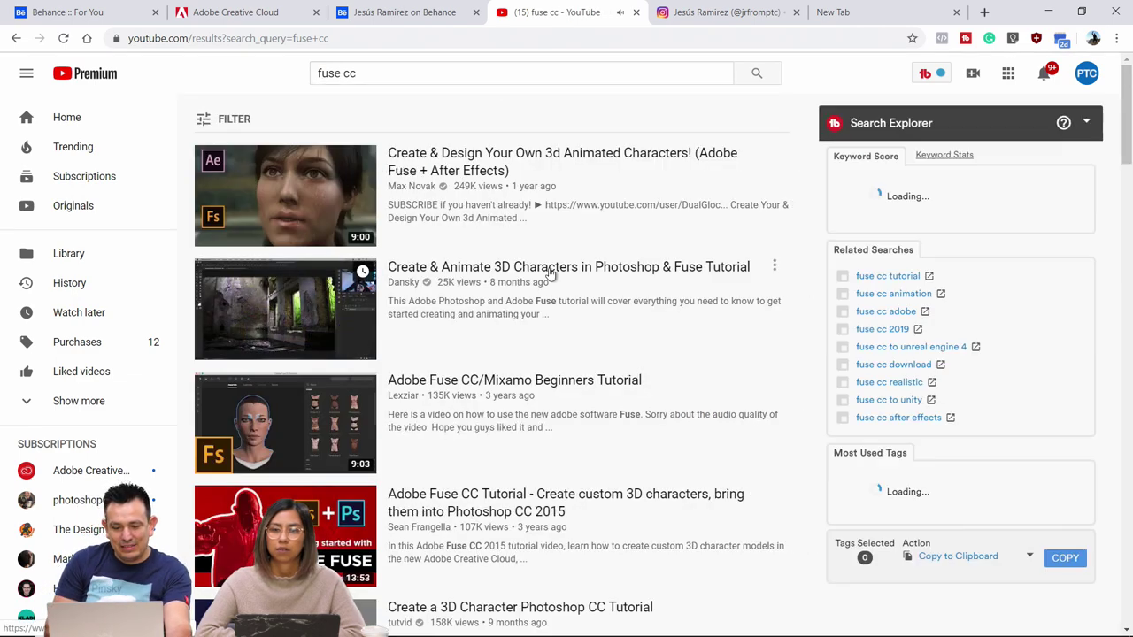
Open the 'Predicting Big Game Moments with Adobe Fuse CC' video from the search results
scroll(551, 273, "down", 2)
scroll(551, 272, "down", 1)
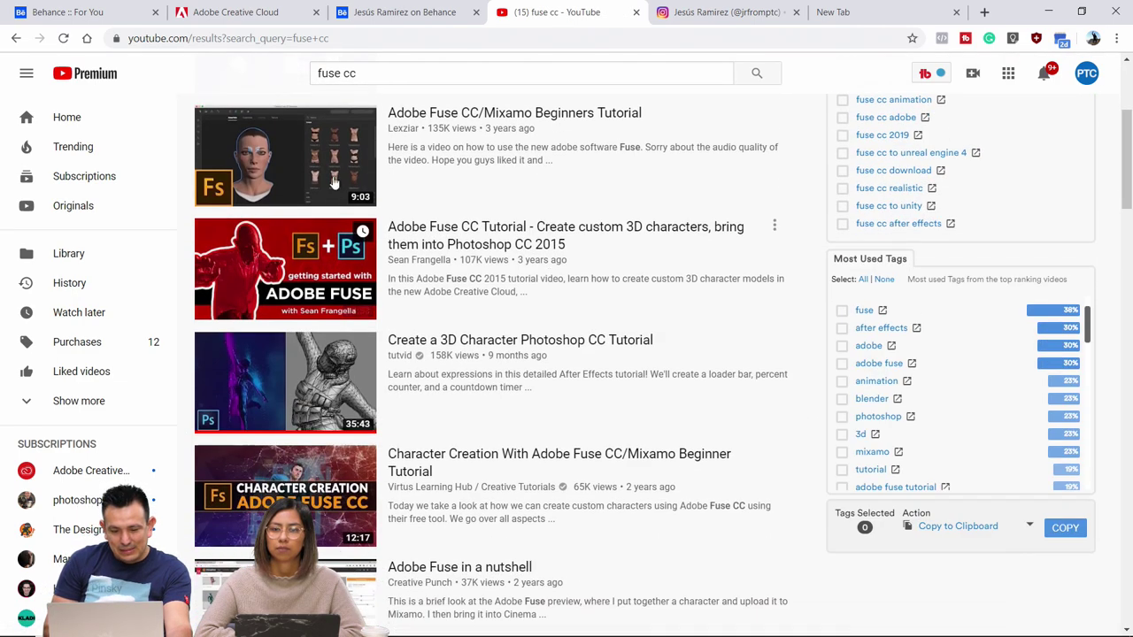
scroll(547, 213, "down", 6)
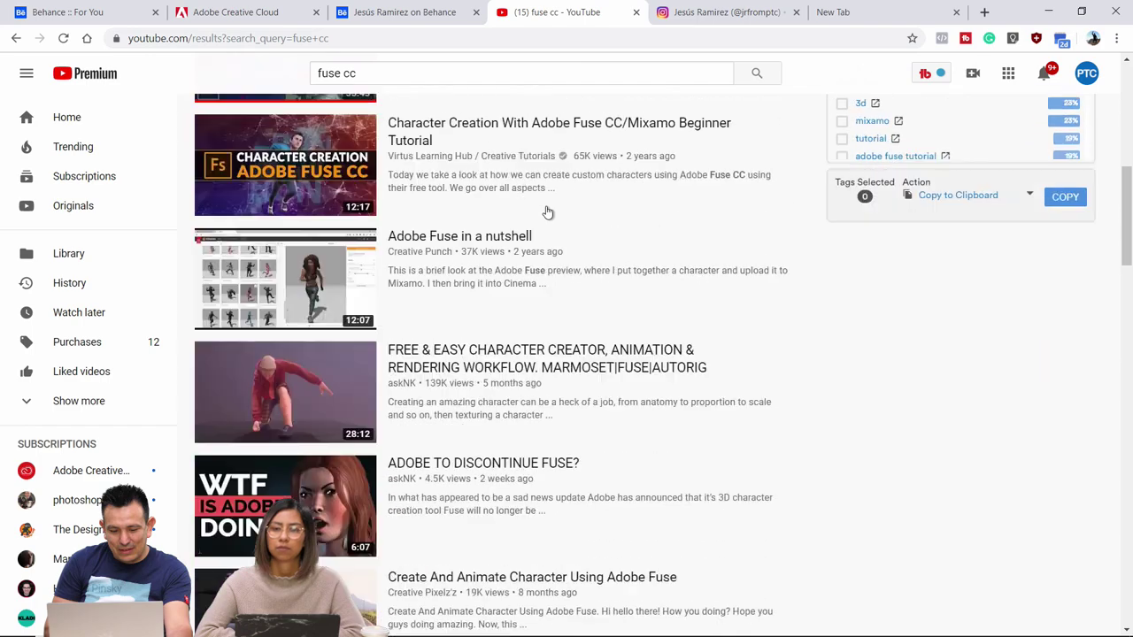
scroll(547, 213, "down", 6)
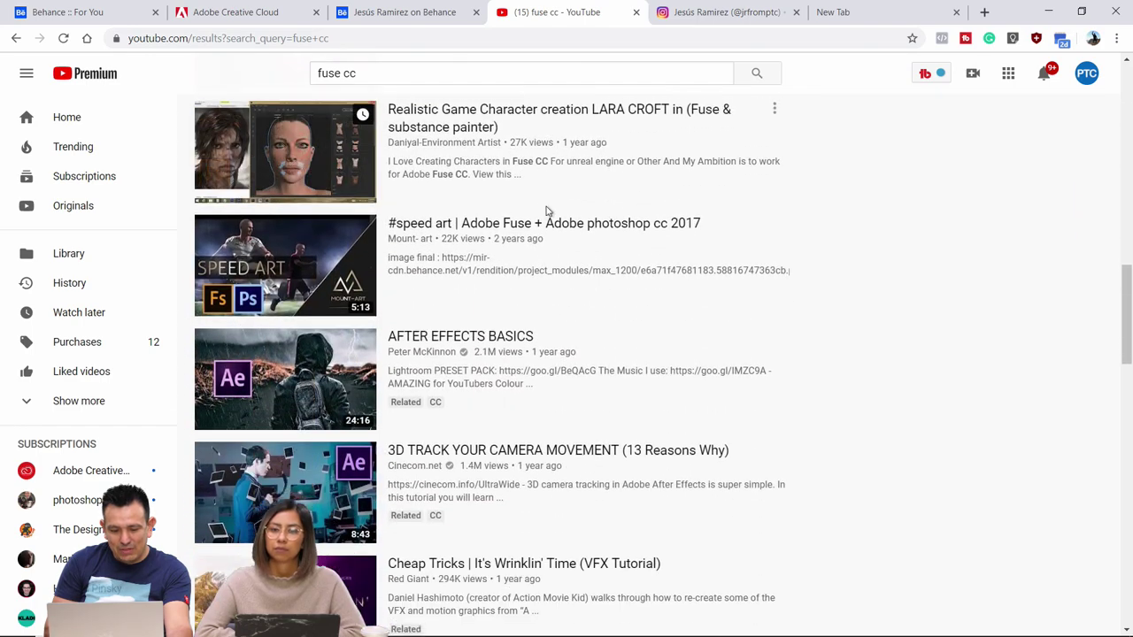
scroll(547, 212, "down", 11)
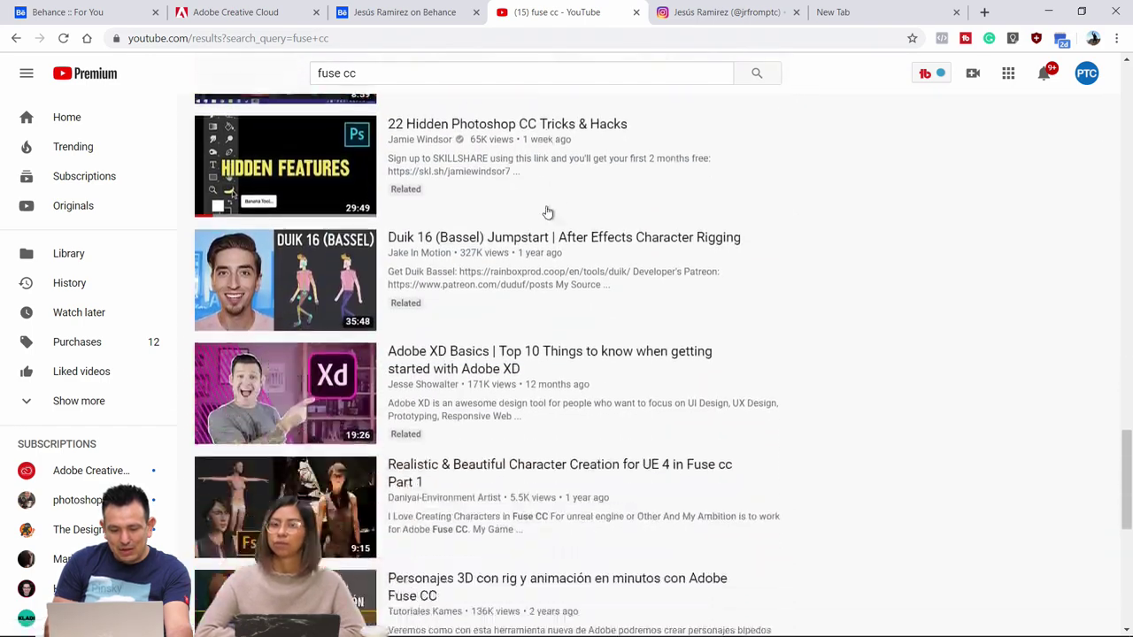
scroll(547, 212, "down", 9)
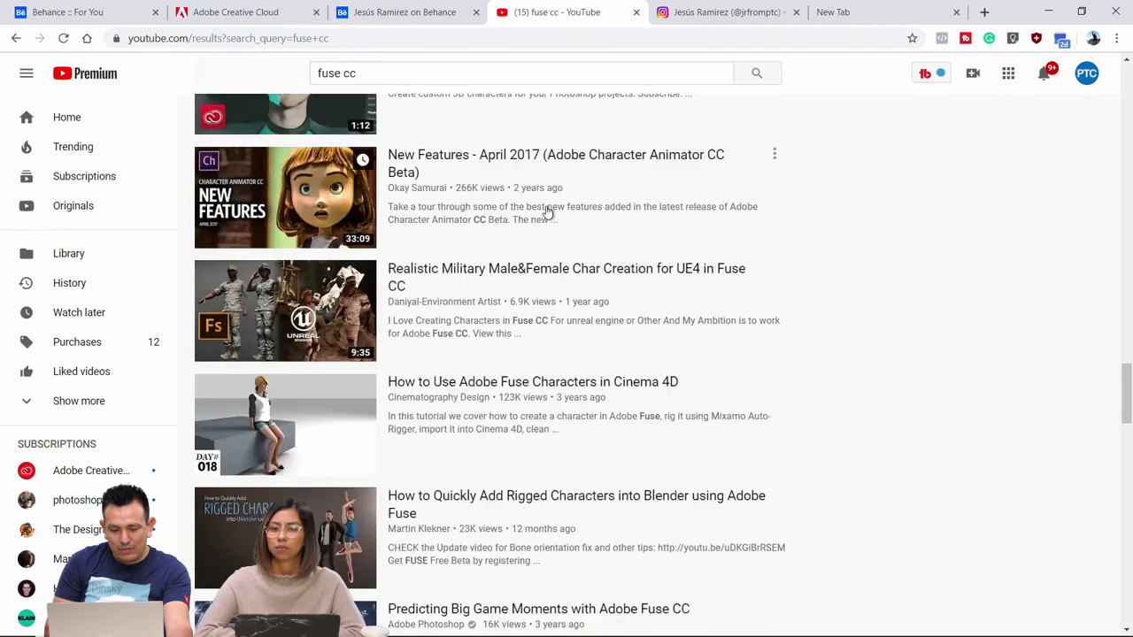
scroll(547, 212, "down", 1)
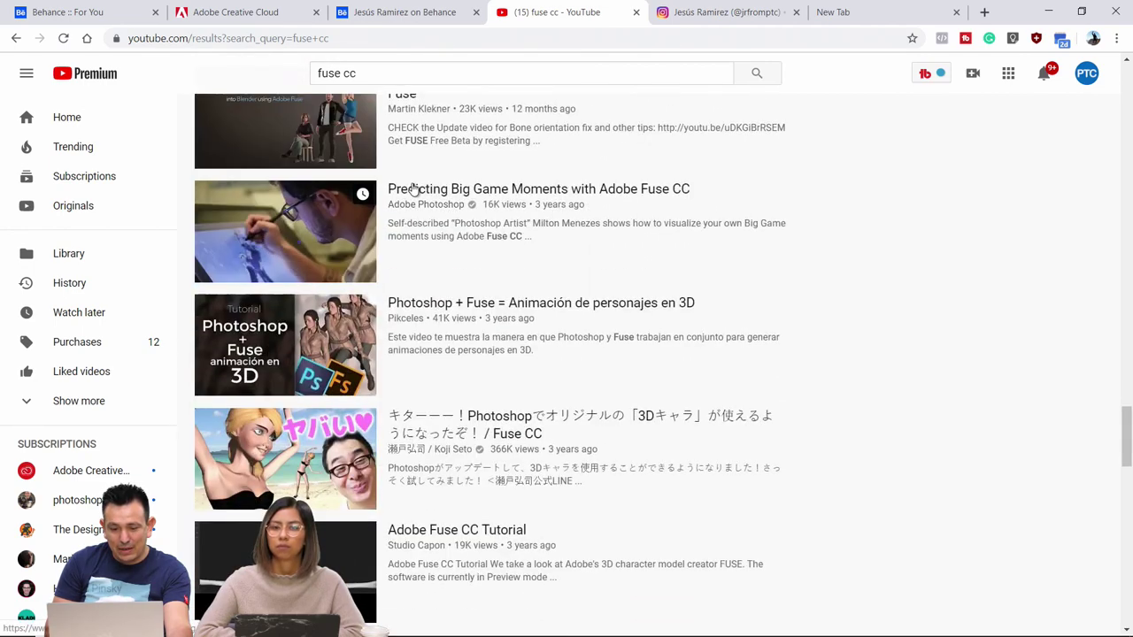
left_click(423, 192)
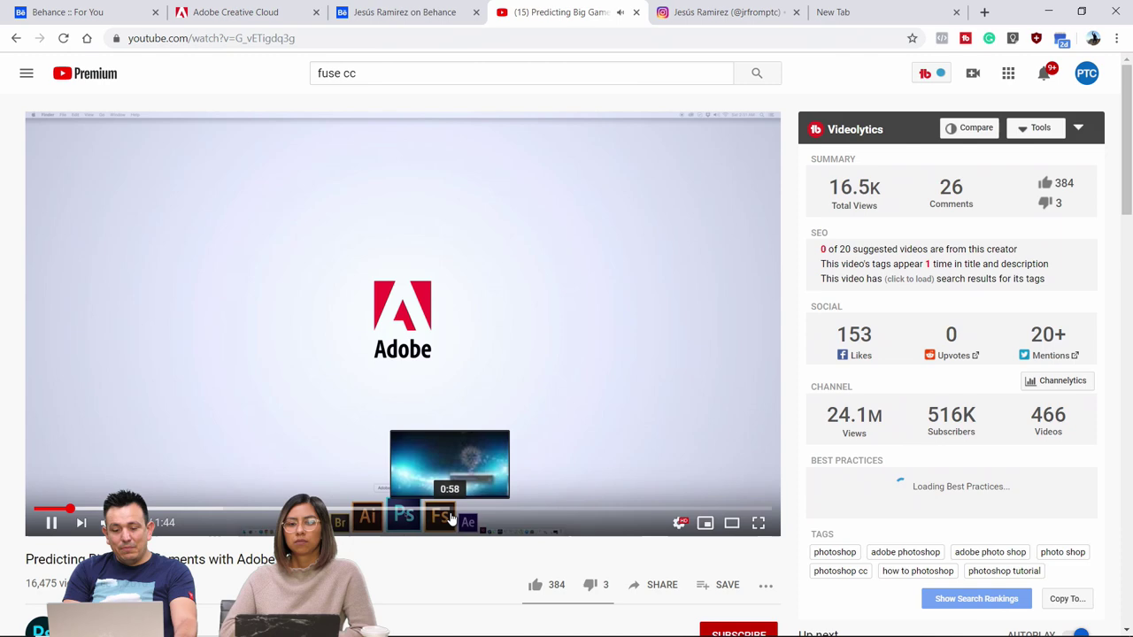
Skim the Fuse video at 0:23, 0:44 and 1:00, then go to the Instagram profile
right_click(442, 516)
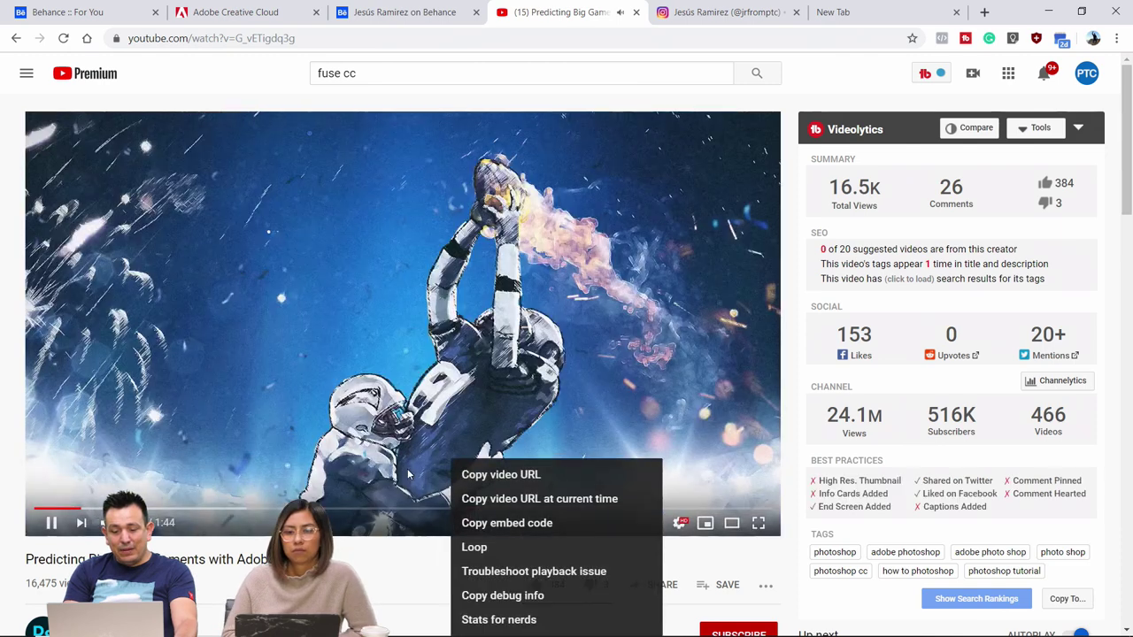
left_click(219, 494)
left_click(204, 512)
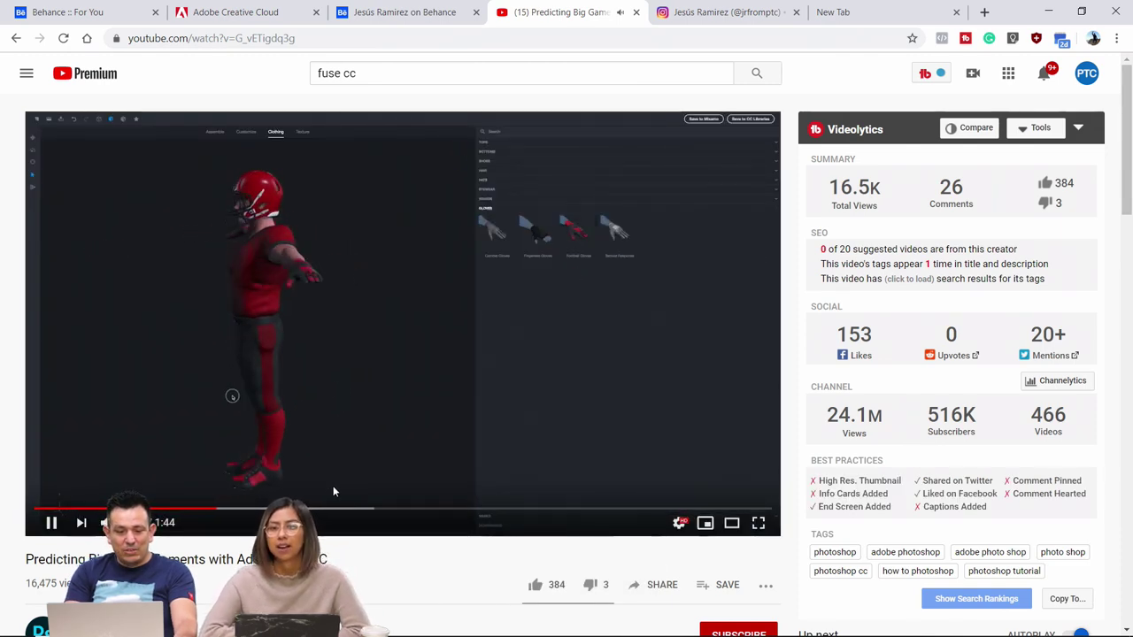
left_click(351, 511)
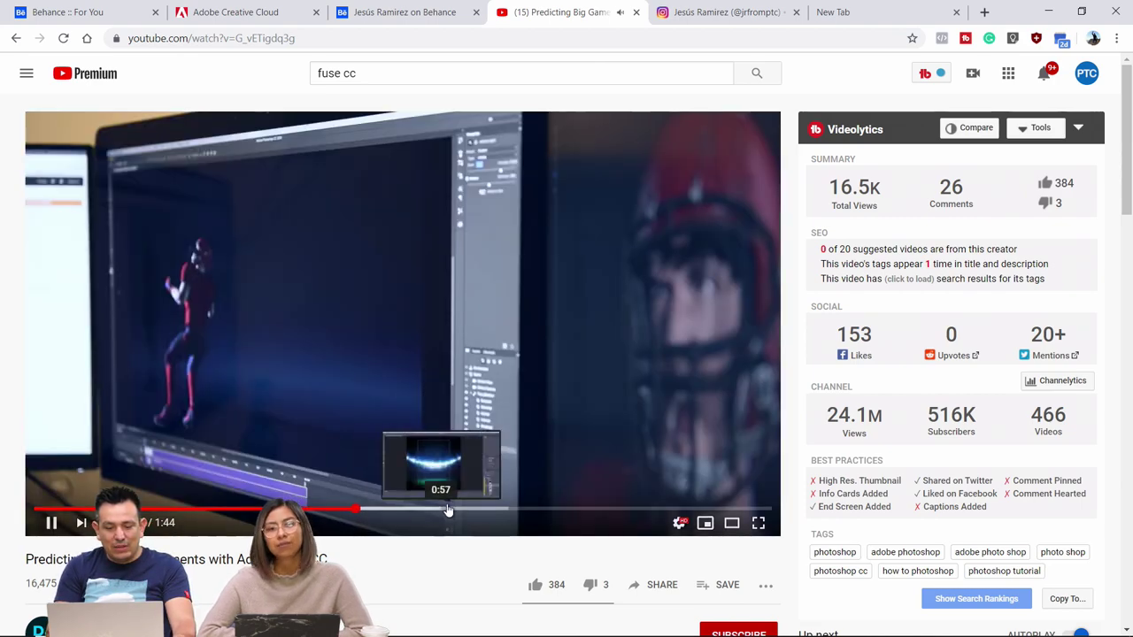
left_click(461, 511)
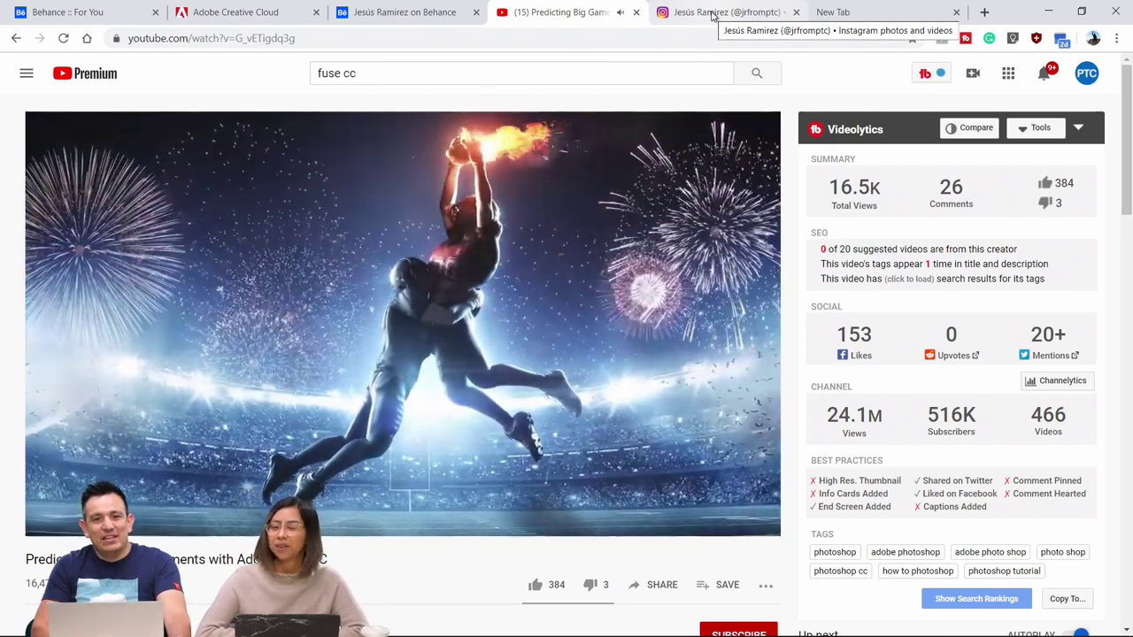
left_click(712, 14)
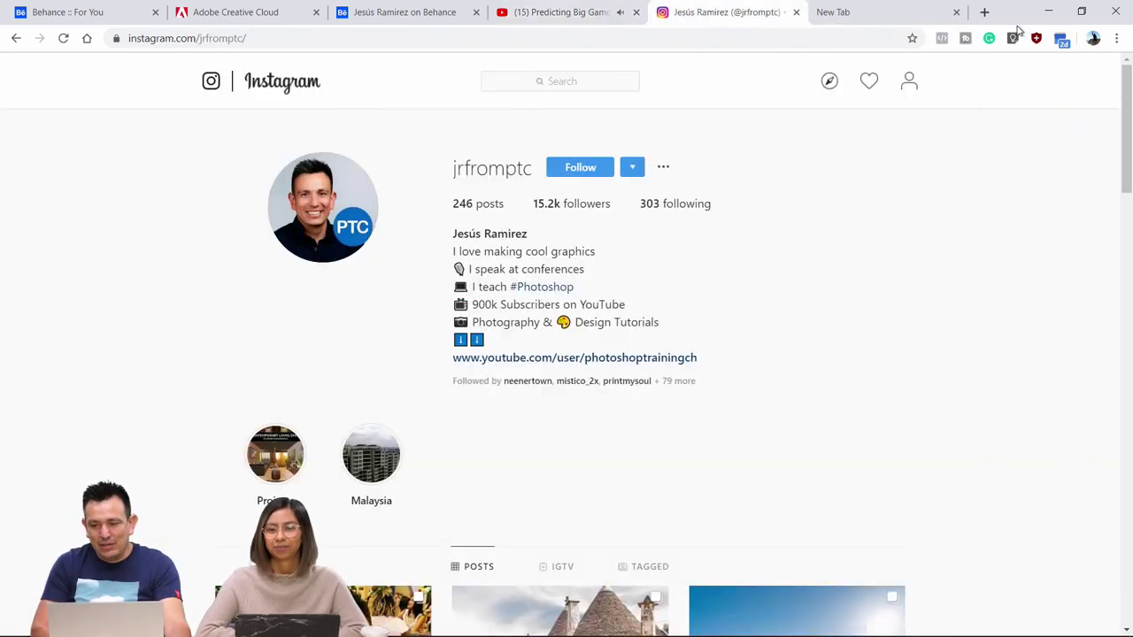
Minimize the browser and launch Fuse CC (Beta) from Creative Cloud
left_click(1053, 22)
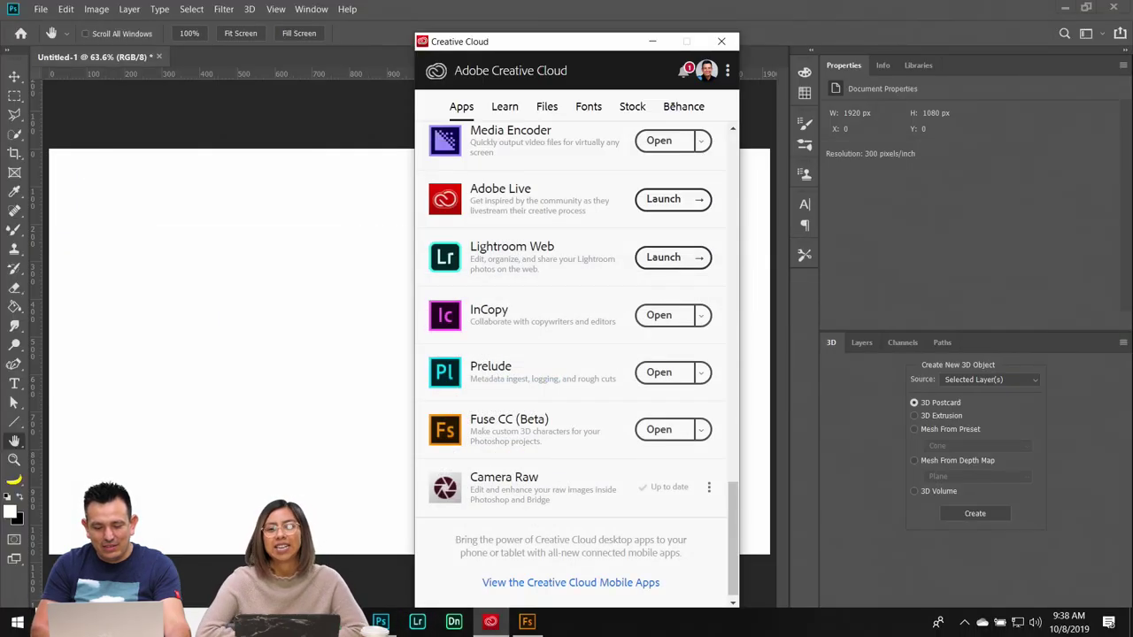
left_click(344, 621)
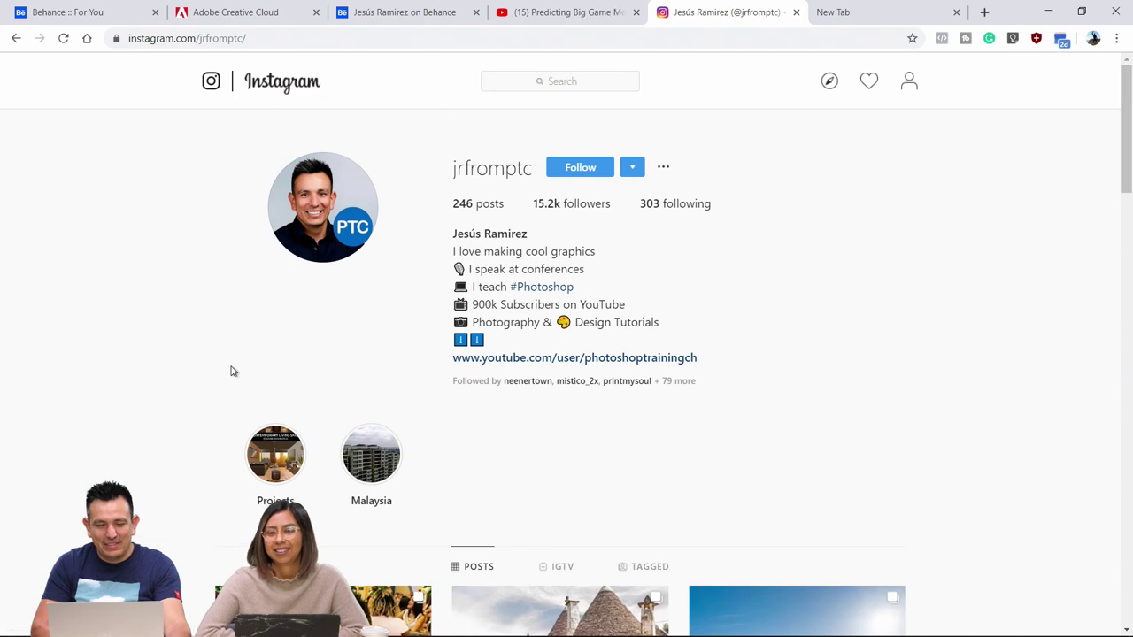
left_click(1049, 16)
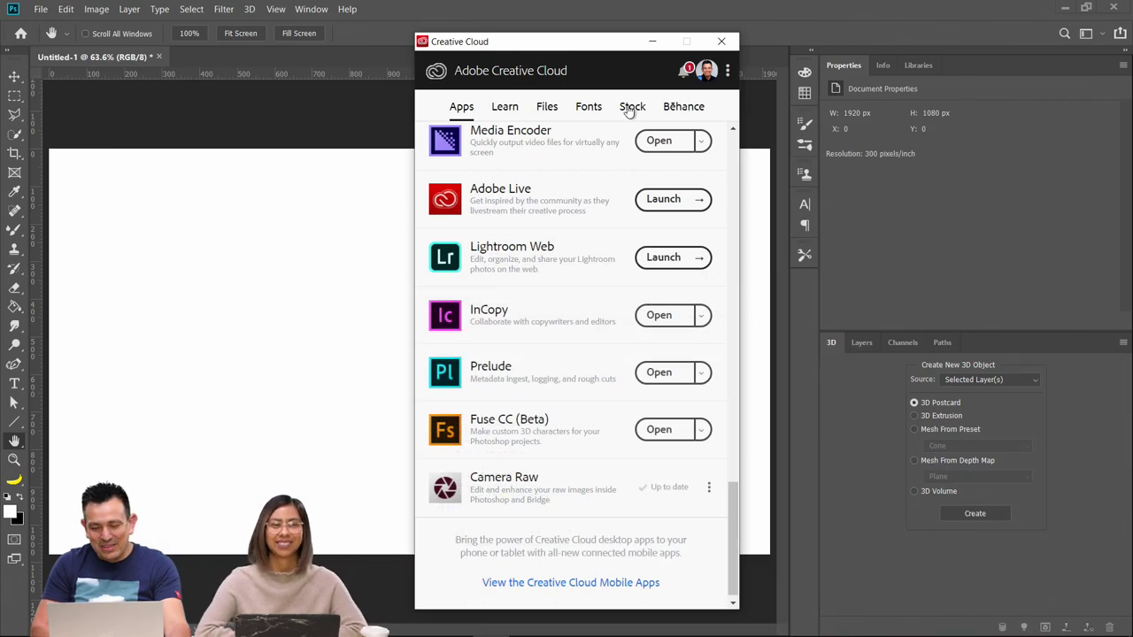
left_click(663, 433)
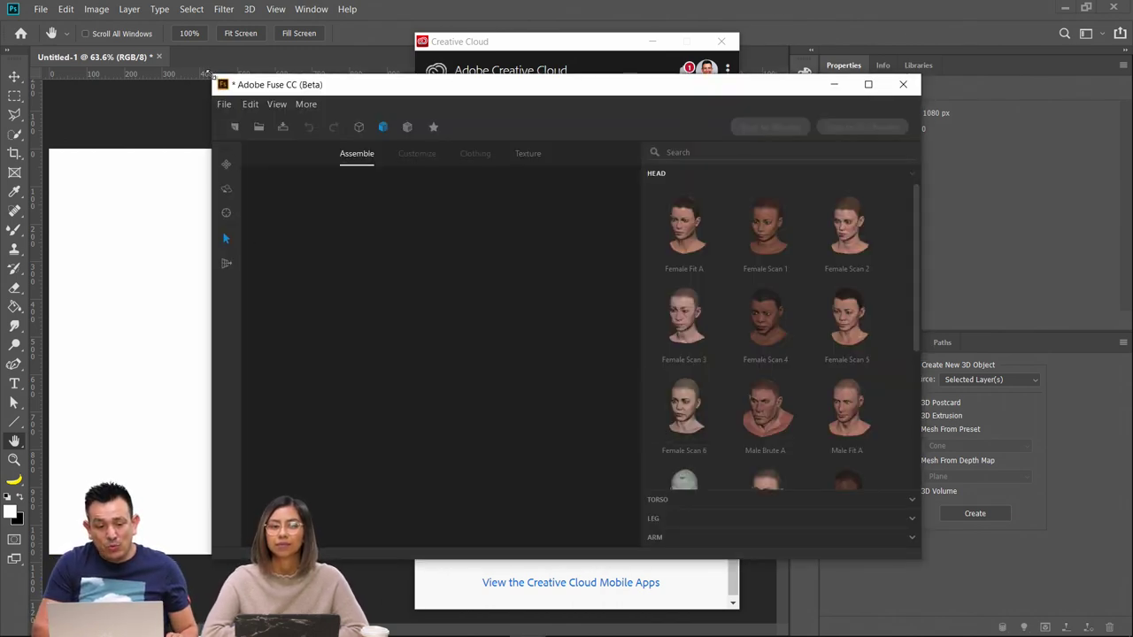
Enlarge and maximize the Fuse window so it fills the screen
left_click_drag(206, 73, 49, 29)
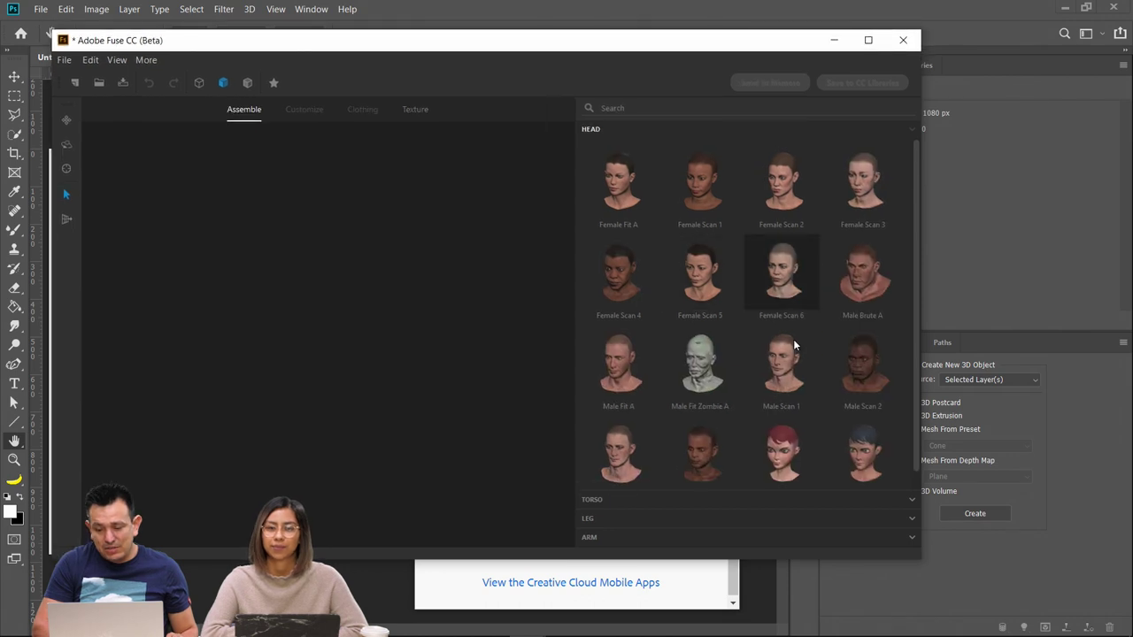
left_click(867, 42)
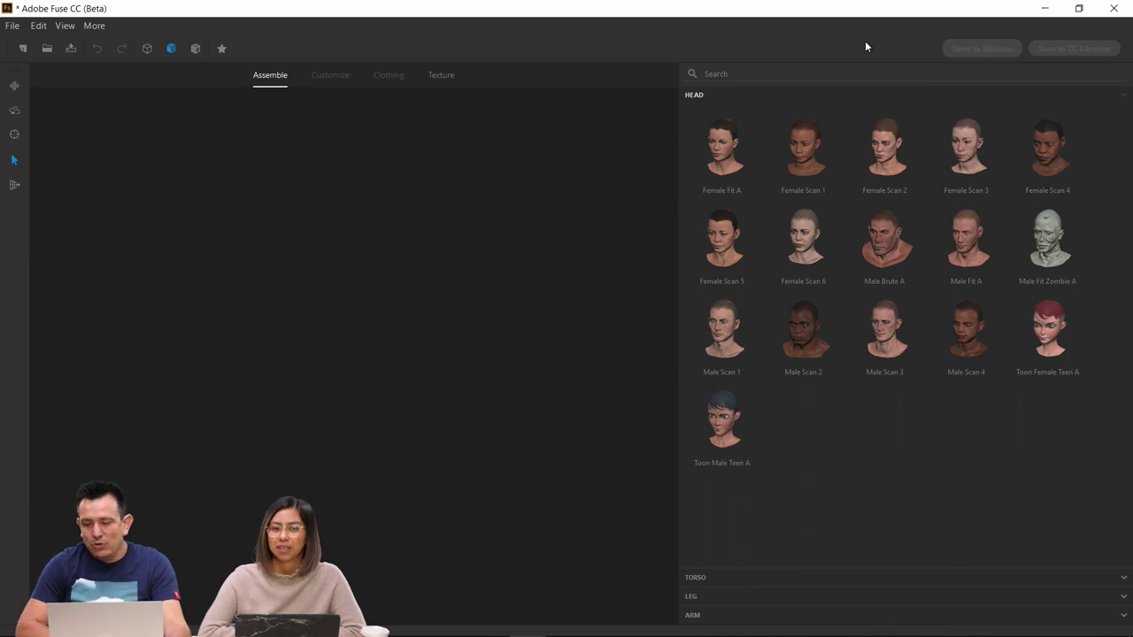
Apply the Male Fit Zombie A head, inspect it from several angles, then add the matching torso
left_click(1066, 256)
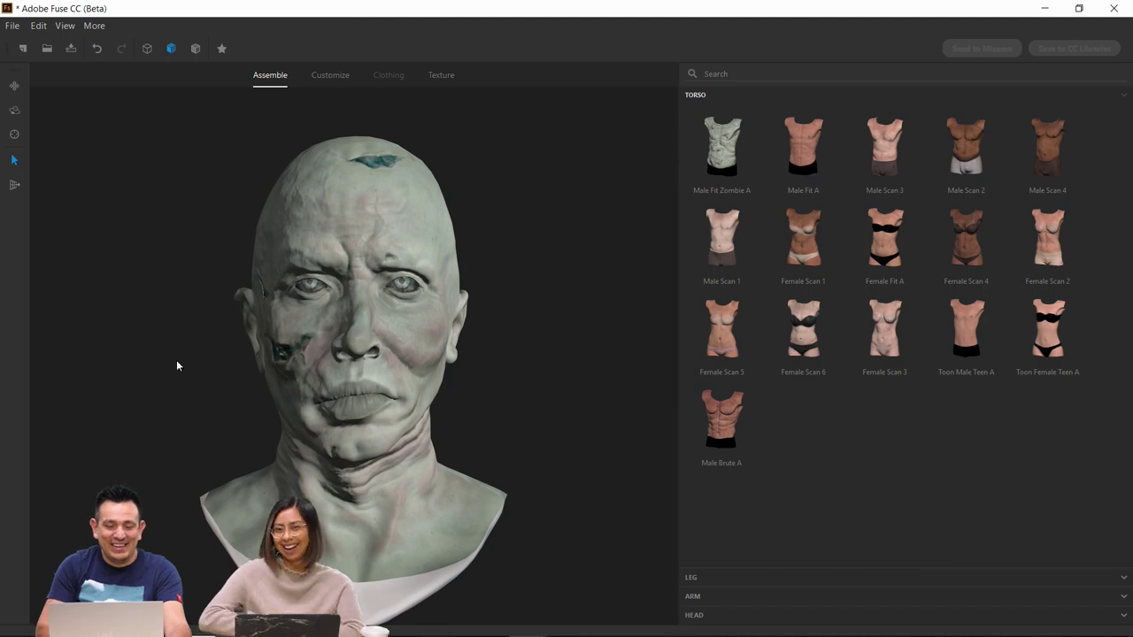
mouse_move(183, 324)
left_mouse_down()
mouse_move(203, 354)
mouse_move(309, 362)
mouse_move(379, 245)
mouse_move(187, 240)
mouse_move(162, 362)
mouse_move(195, 339)
mouse_move(222, 354)
mouse_move(157, 312)
mouse_move(170, 331)
left_mouse_up()
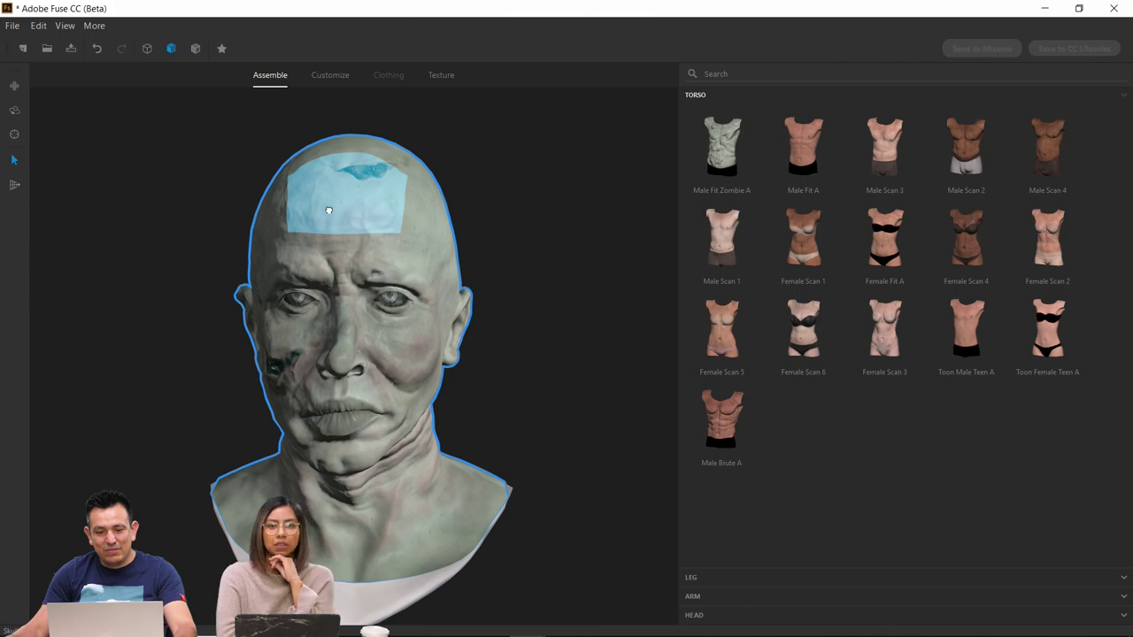
left_click_drag(329, 210, 254, 237)
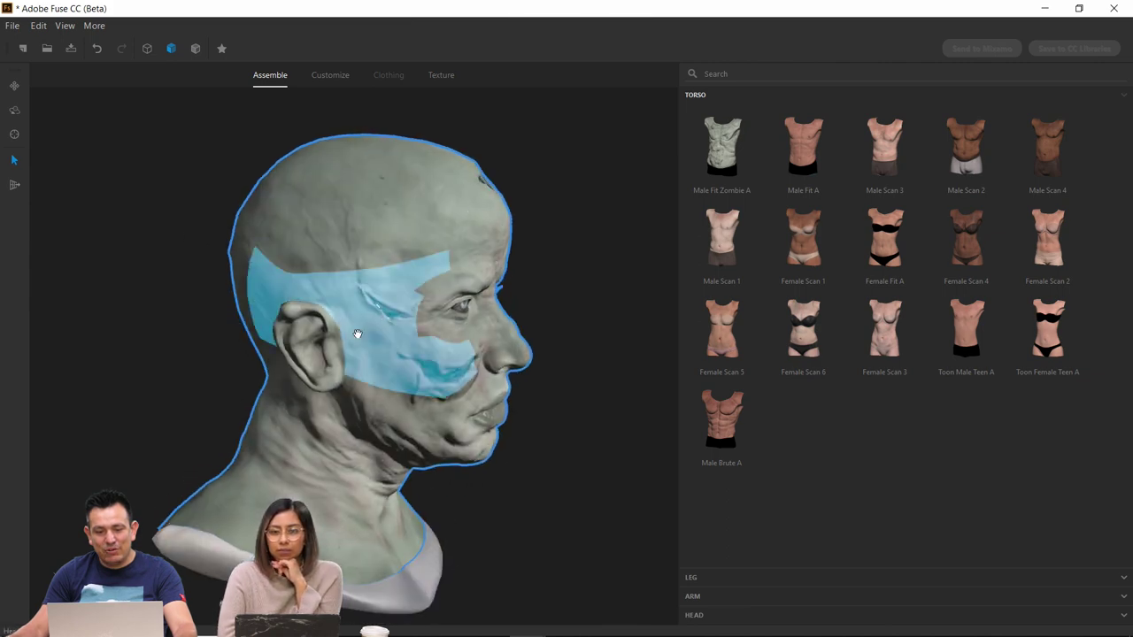
left_click_drag(235, 235, 202, 219)
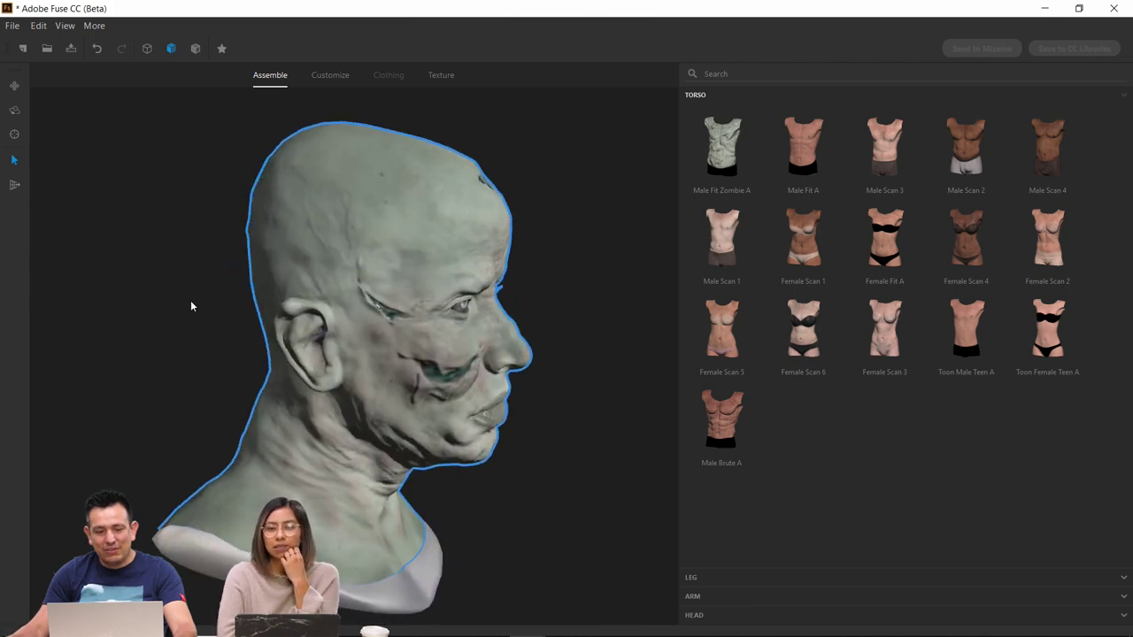
left_click_drag(191, 307, 370, 427)
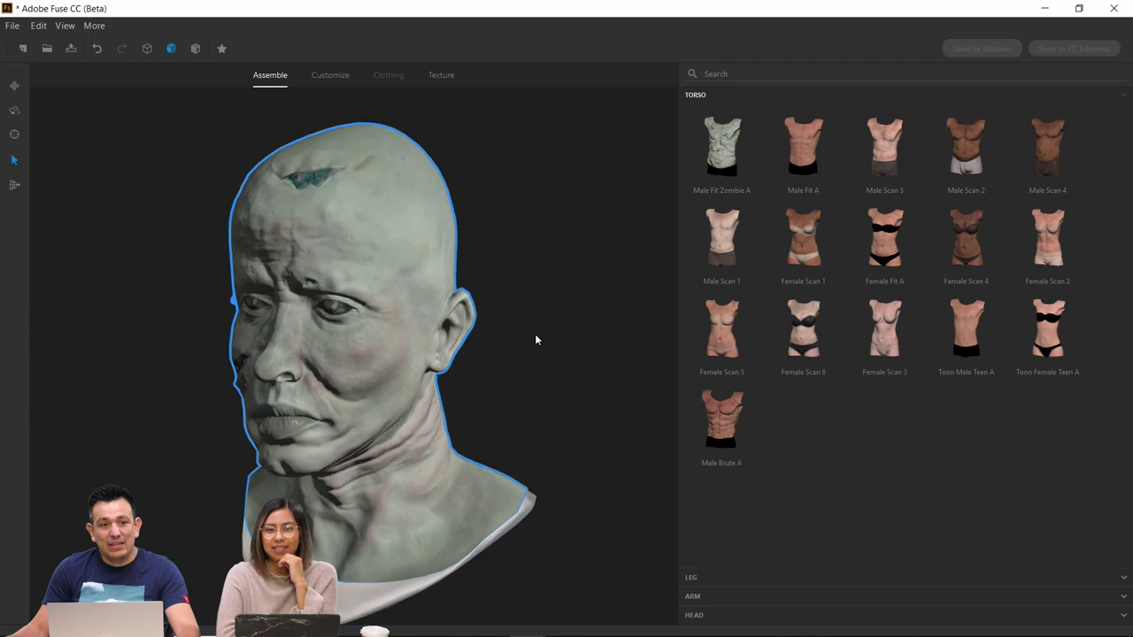
left_click_drag(381, 345, 458, 452)
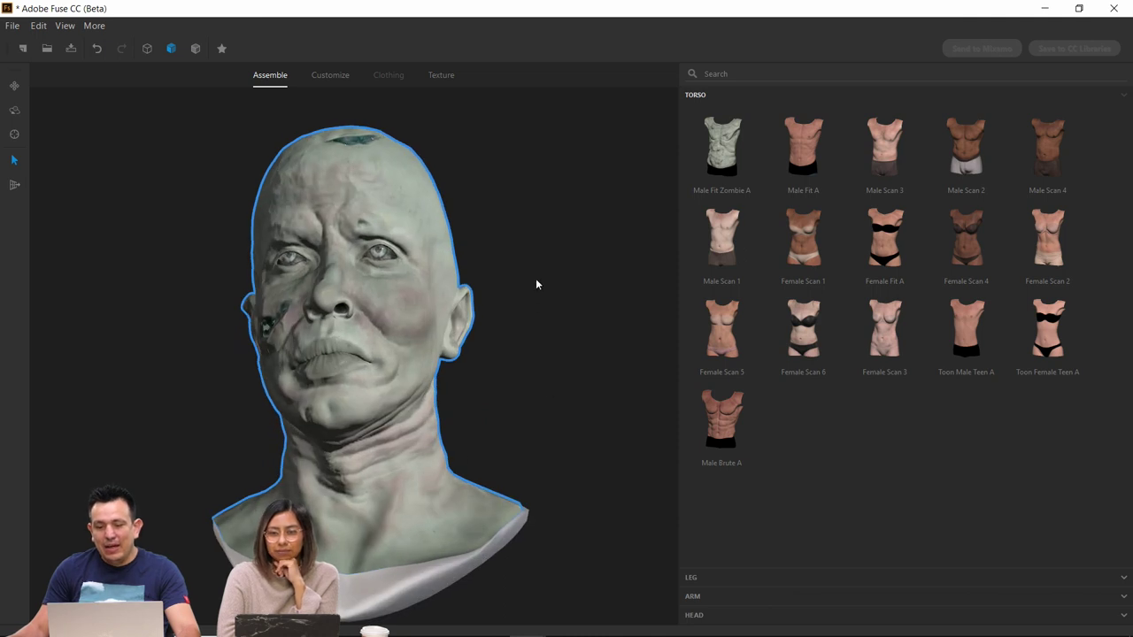
left_click_drag(536, 284, 558, 311)
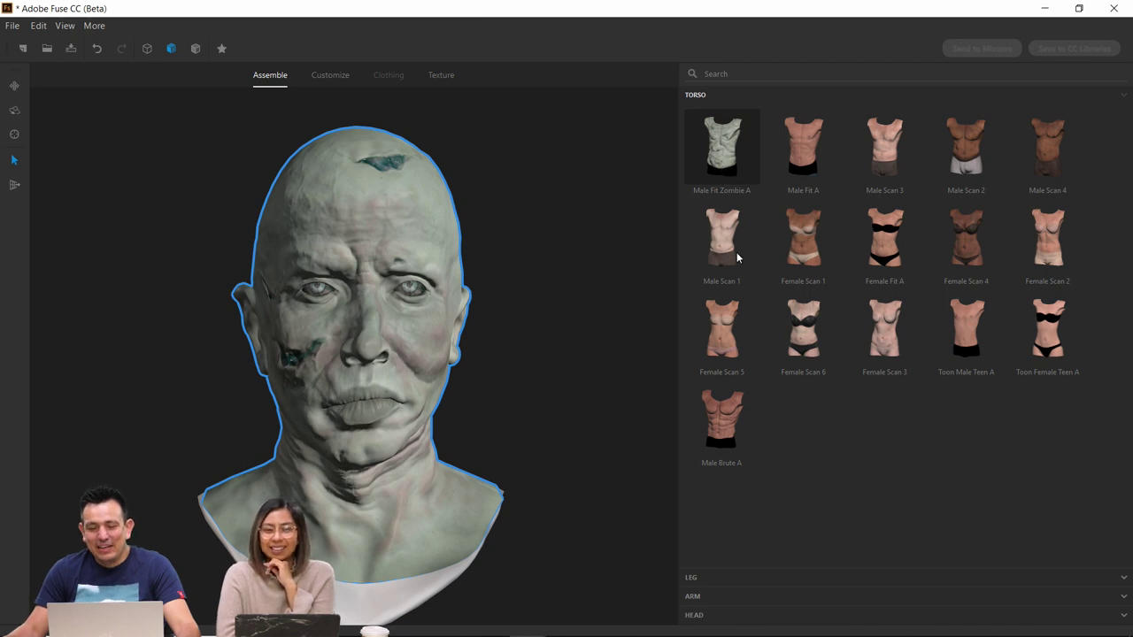
left_click(717, 192)
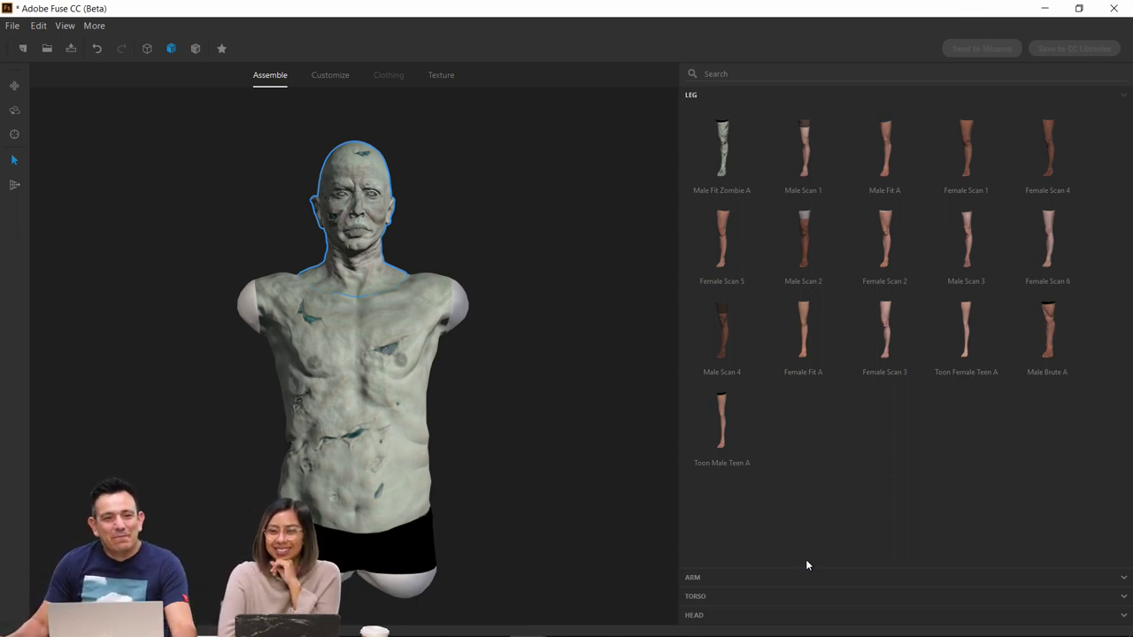
Try a bulkier zombie torso, then undo it to keep the slim one
left_click_drag(486, 402, 314, 342)
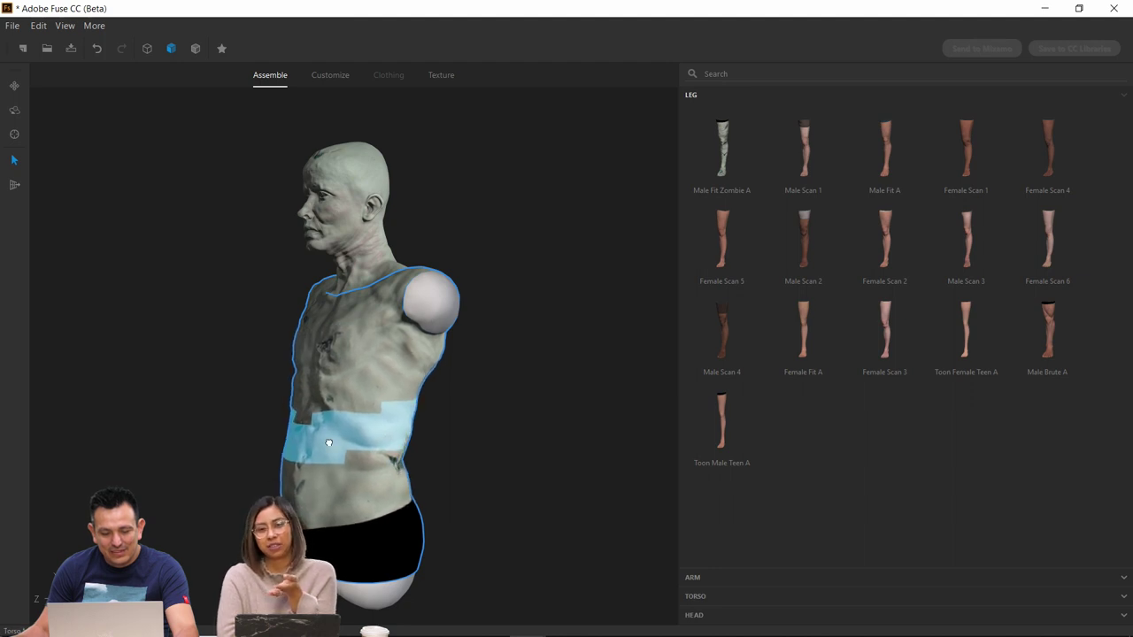
left_click(372, 443)
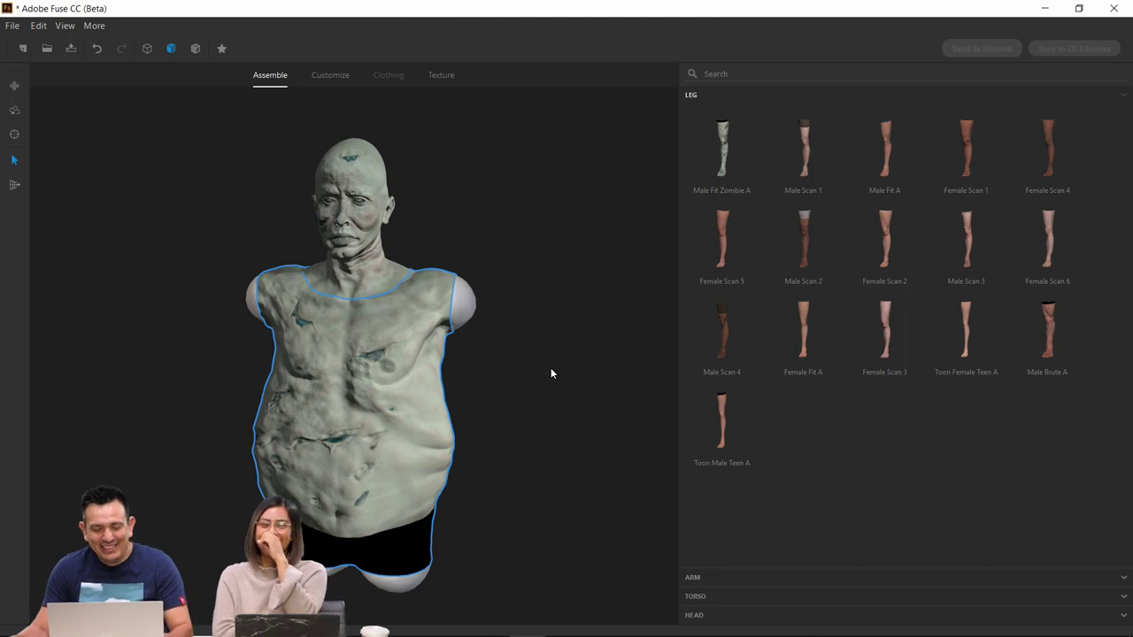
key("ctrl+z")
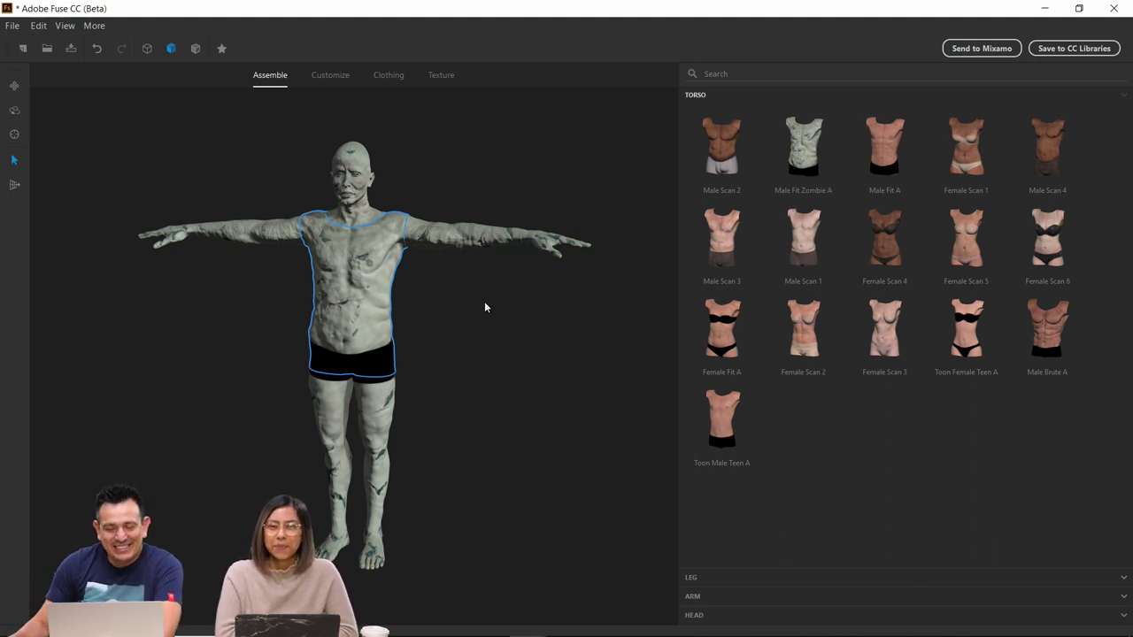
Inspect the zombie from behind and above, select its legs, then switch to the Clothing library
left_click_drag(499, 339, 376, 392)
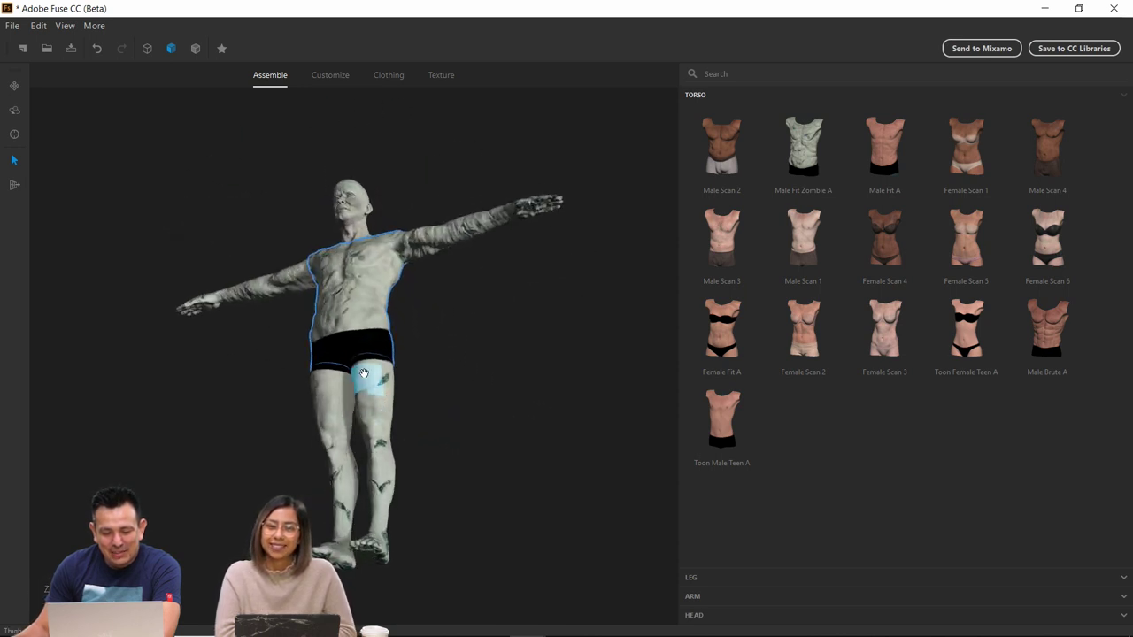
left_click_drag(478, 482, 501, 484)
left_click(354, 488)
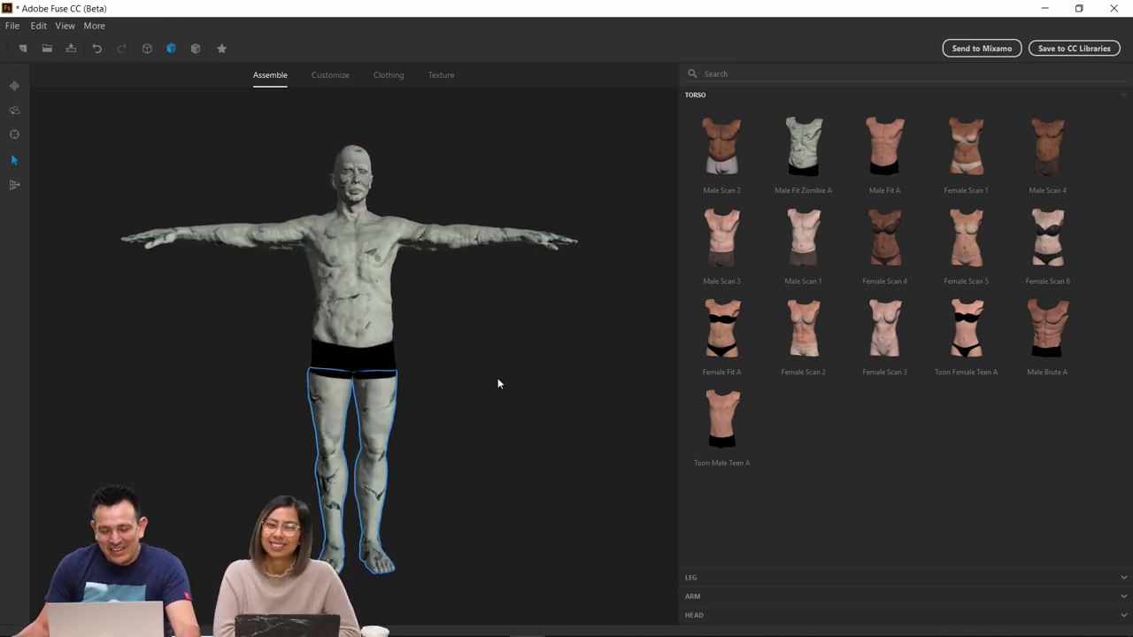
left_click_drag(499, 381, 496, 434)
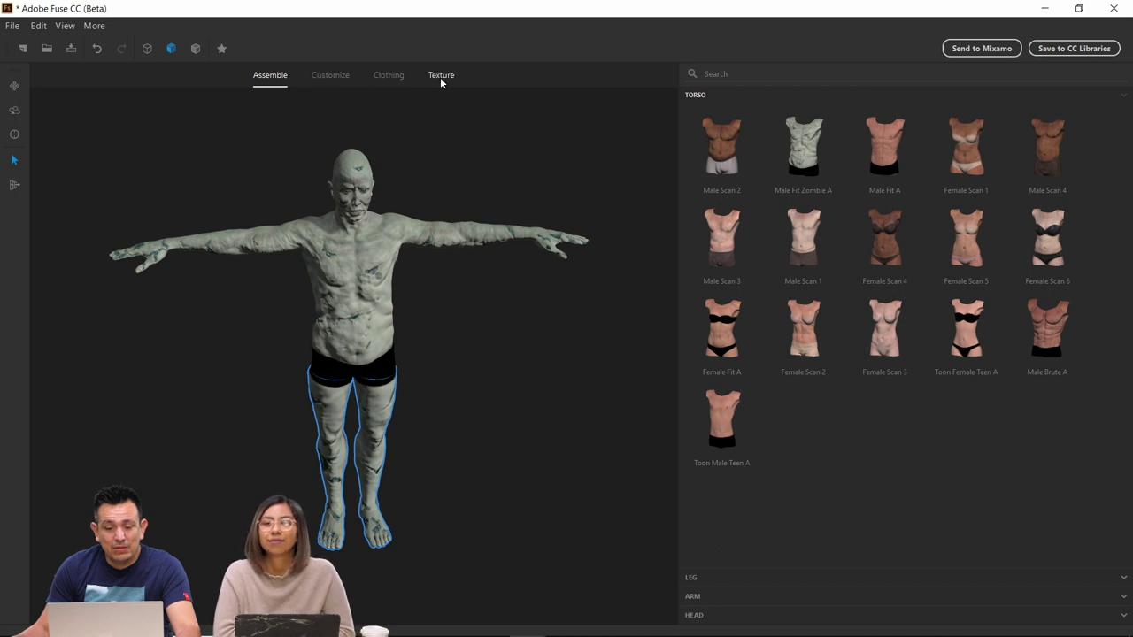
left_click(389, 77)
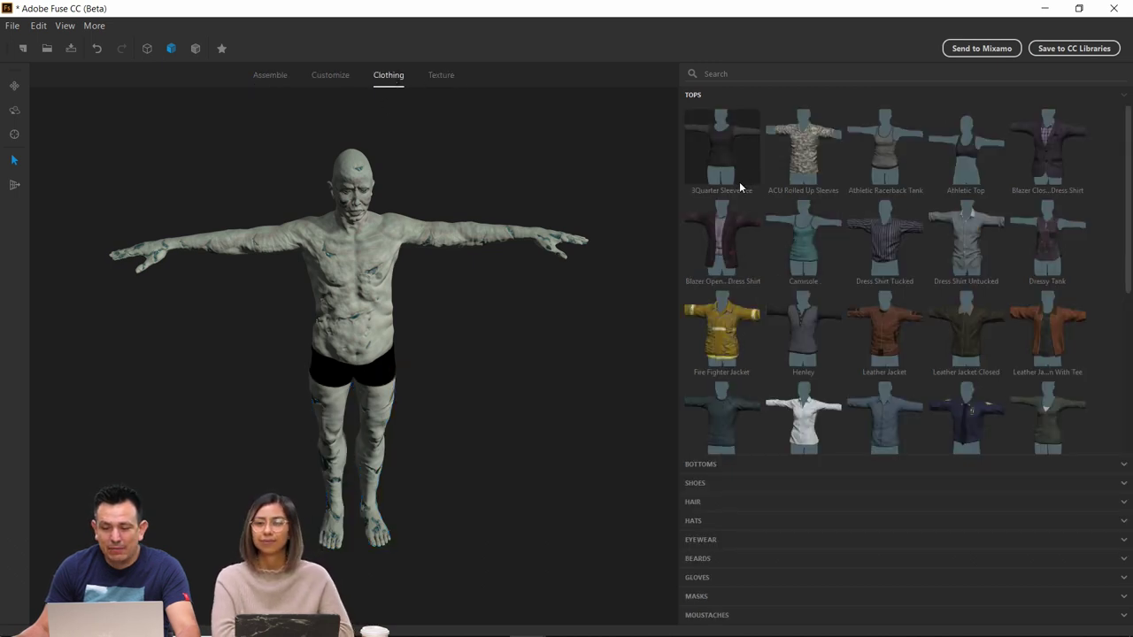
Dress the zombie in the police uniform shirt and tie from the tops library
left_click(710, 464)
left_click(708, 483)
left_click(707, 499)
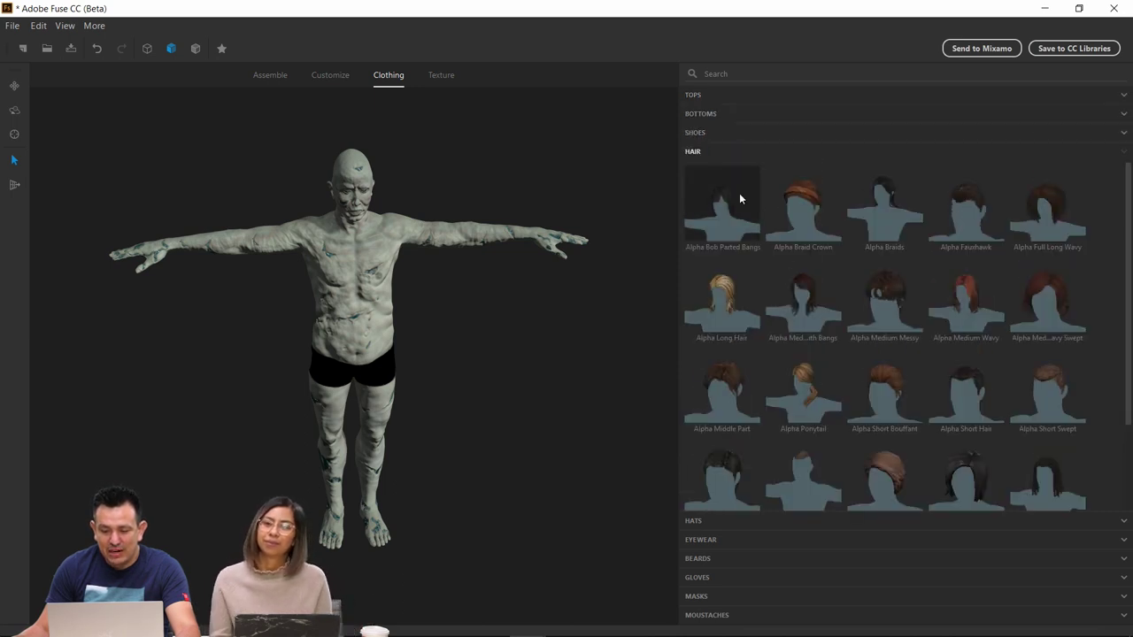
left_click(697, 96)
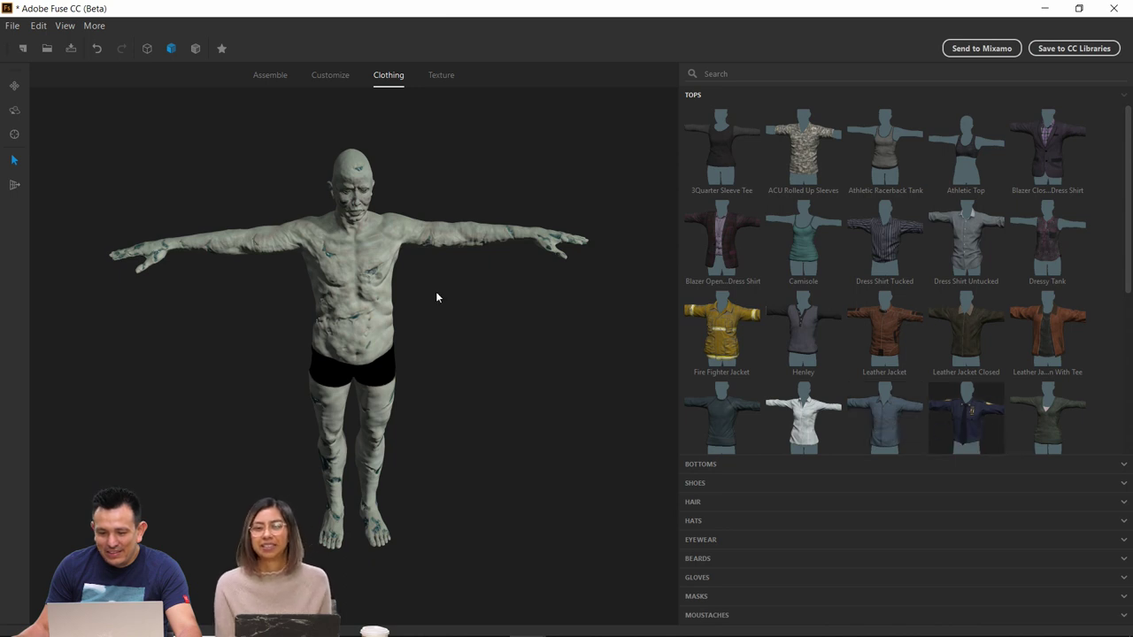
left_click_drag(478, 300, 481, 288)
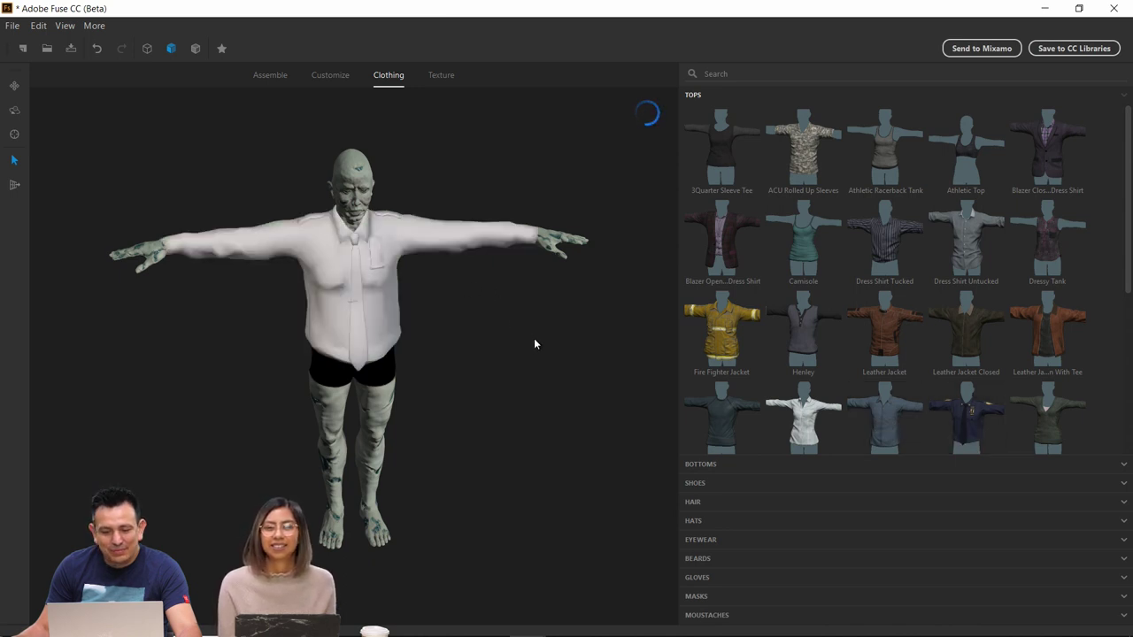
mouse_move(533, 338)
left_mouse_down()
mouse_move(528, 351)
mouse_move(435, 324)
mouse_move(390, 266)
mouse_move(544, 298)
mouse_move(556, 328)
mouse_move(526, 331)
left_mouse_up()
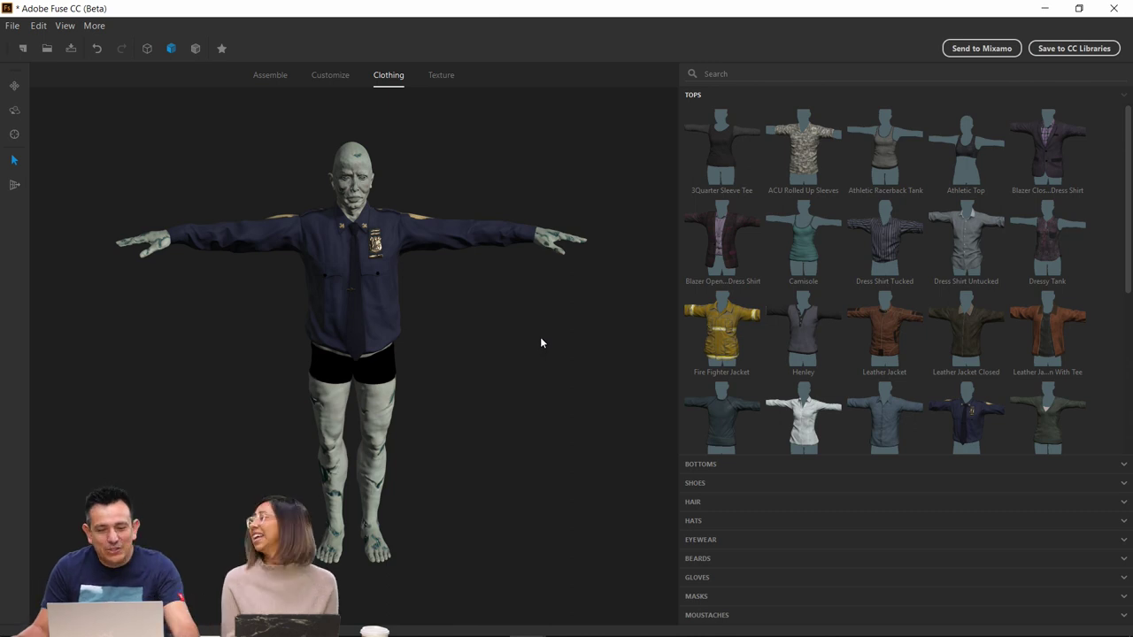
Put the belted Police Uniform pants on the zombie
left_click(707, 464)
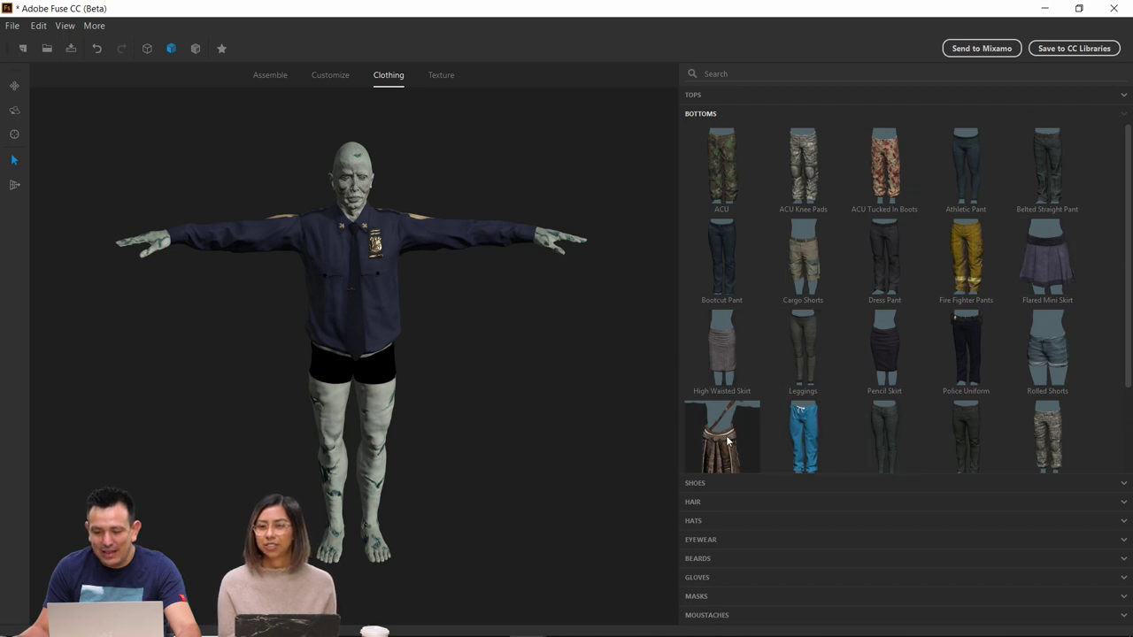
scroll(831, 354, "down", 3)
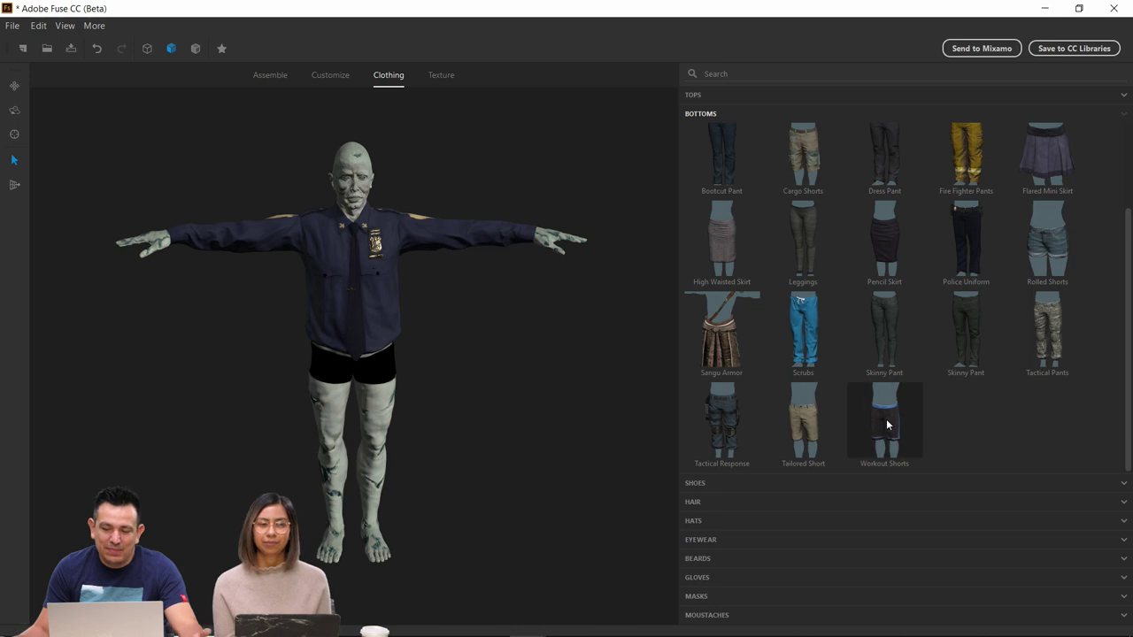
left_click(969, 248)
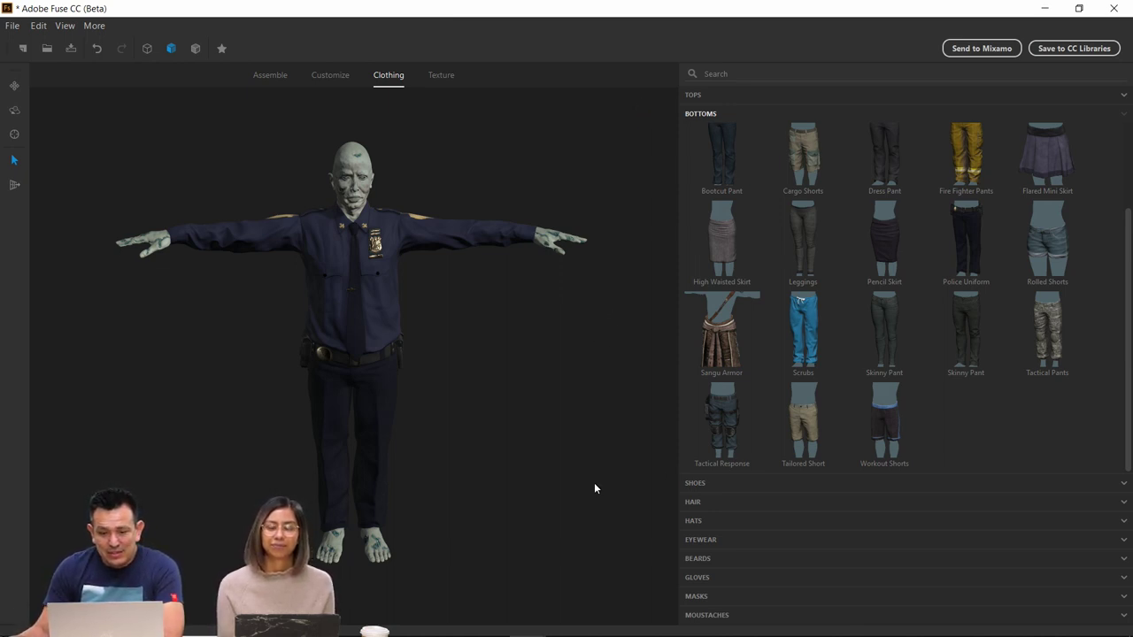
Give the police shirt texture brown dirt wear at level 0.68, with badge dirt at 0.25
left_click(441, 78)
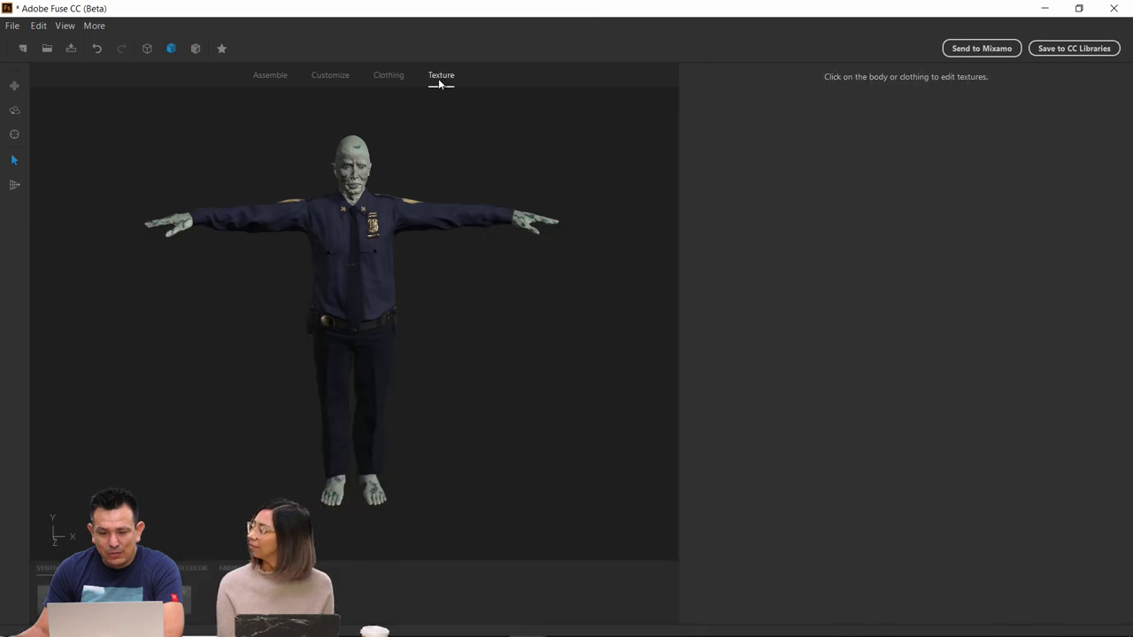
left_click(379, 241)
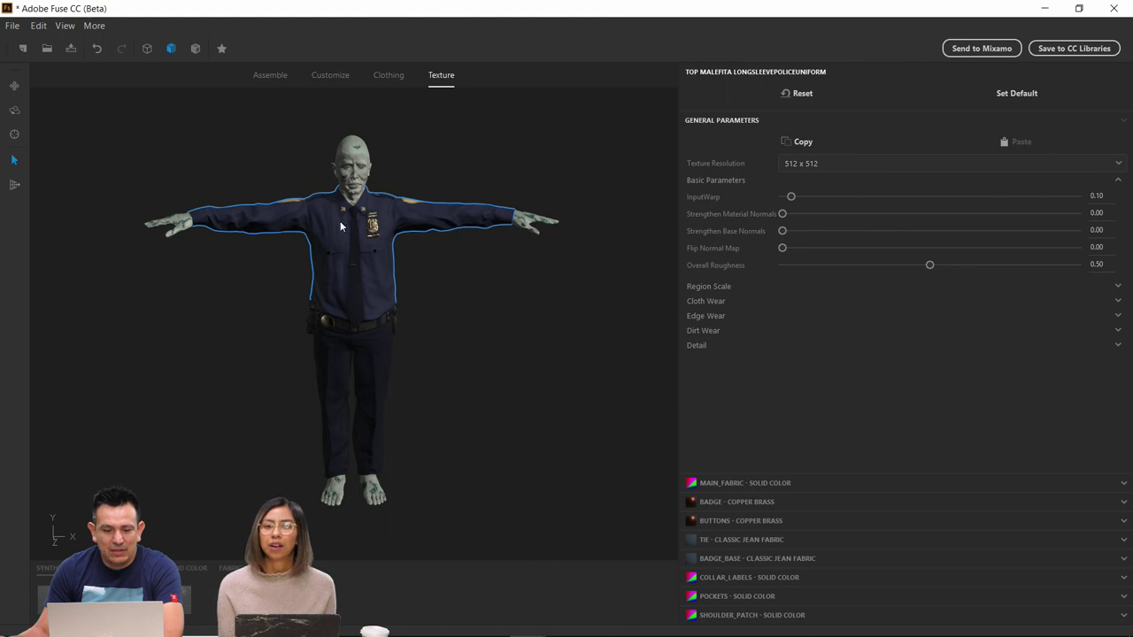
left_click(703, 332)
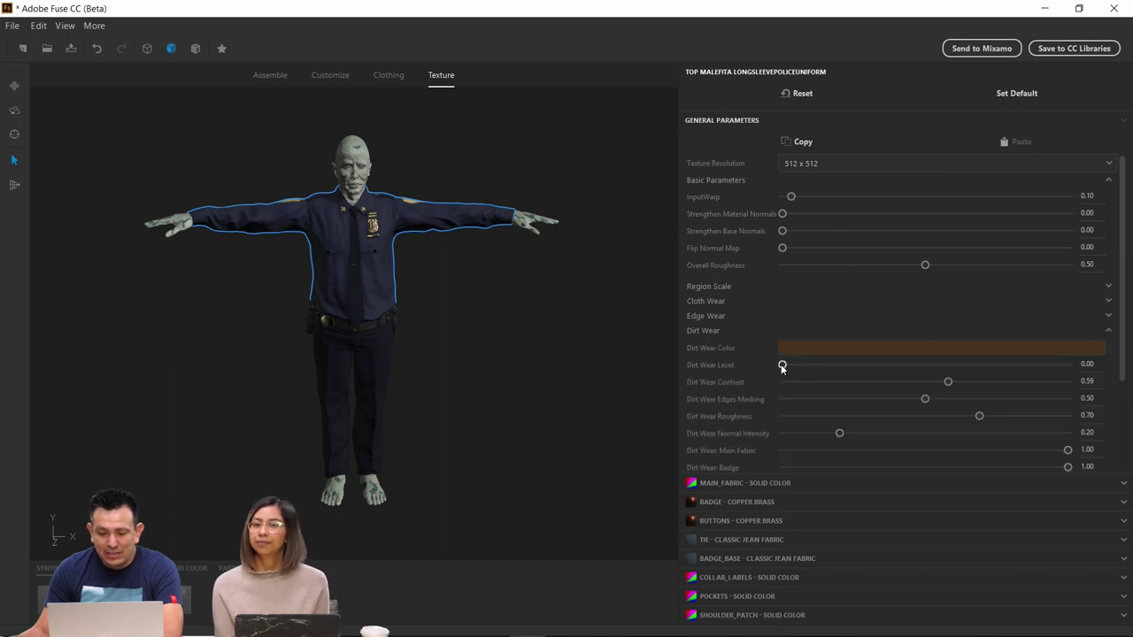
left_click_drag(931, 390, 977, 396)
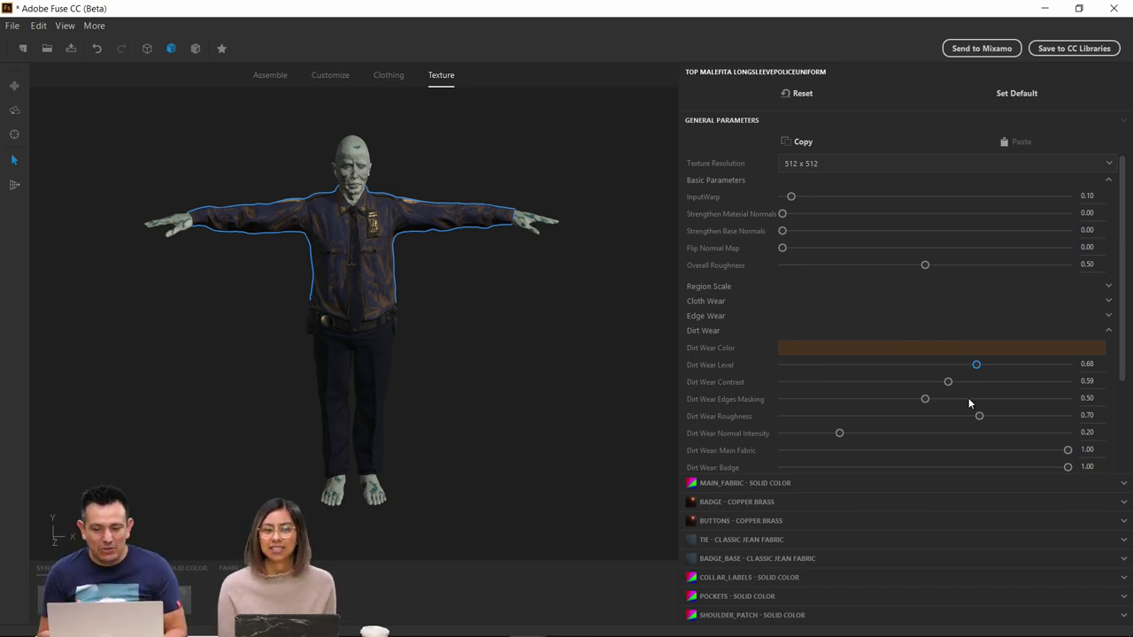
scroll(790, 318, "down", 3)
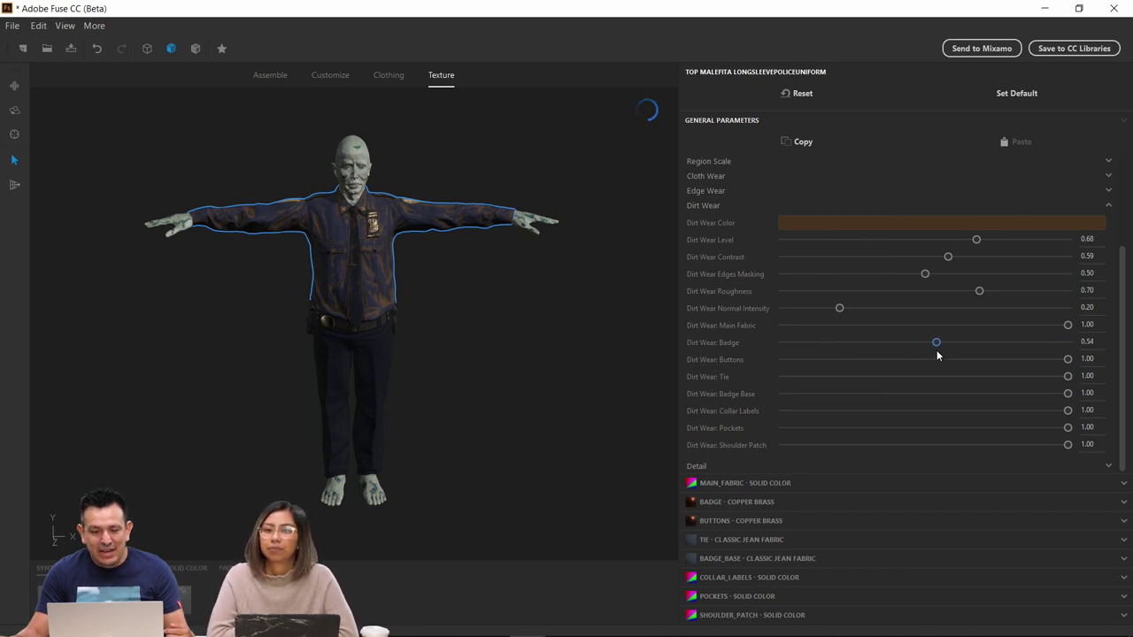
left_click_drag(938, 348, 853, 344)
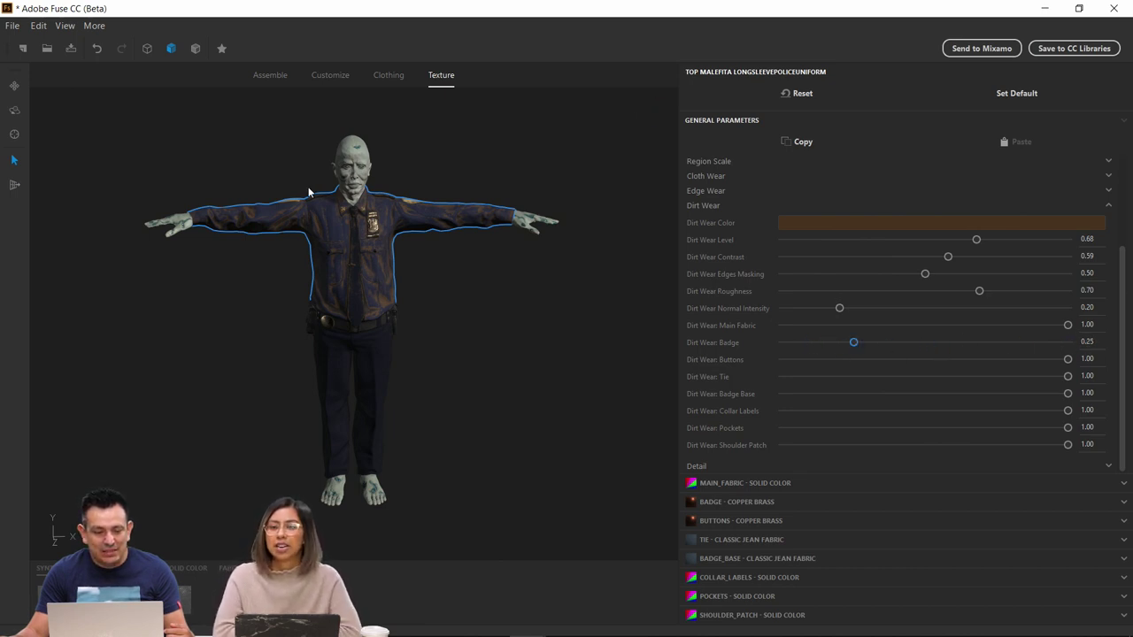
scroll(395, 221, "up", 6)
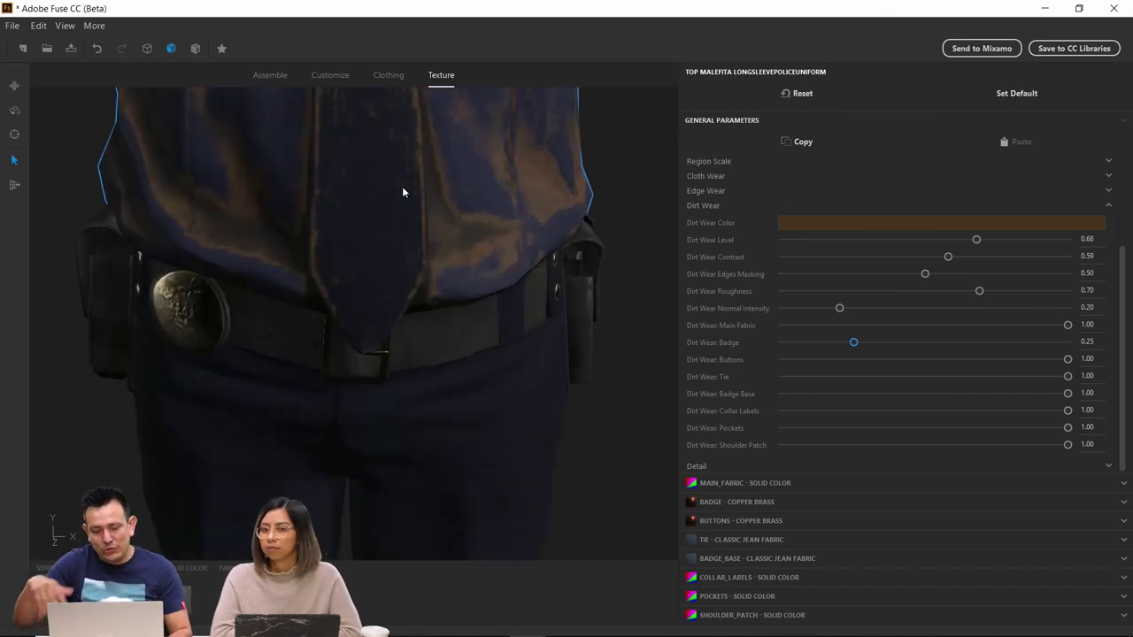
Orbit and zoom around the model to inspect the shirt, belt and jacket side
left_click(413, 234)
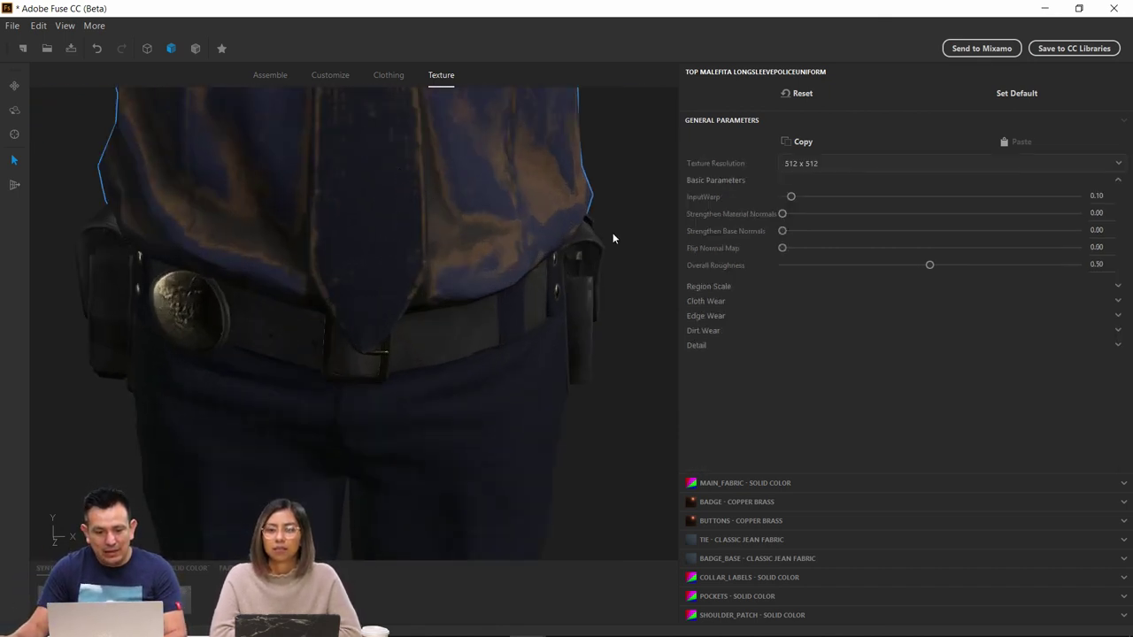
left_click_drag(613, 238, 576, 218)
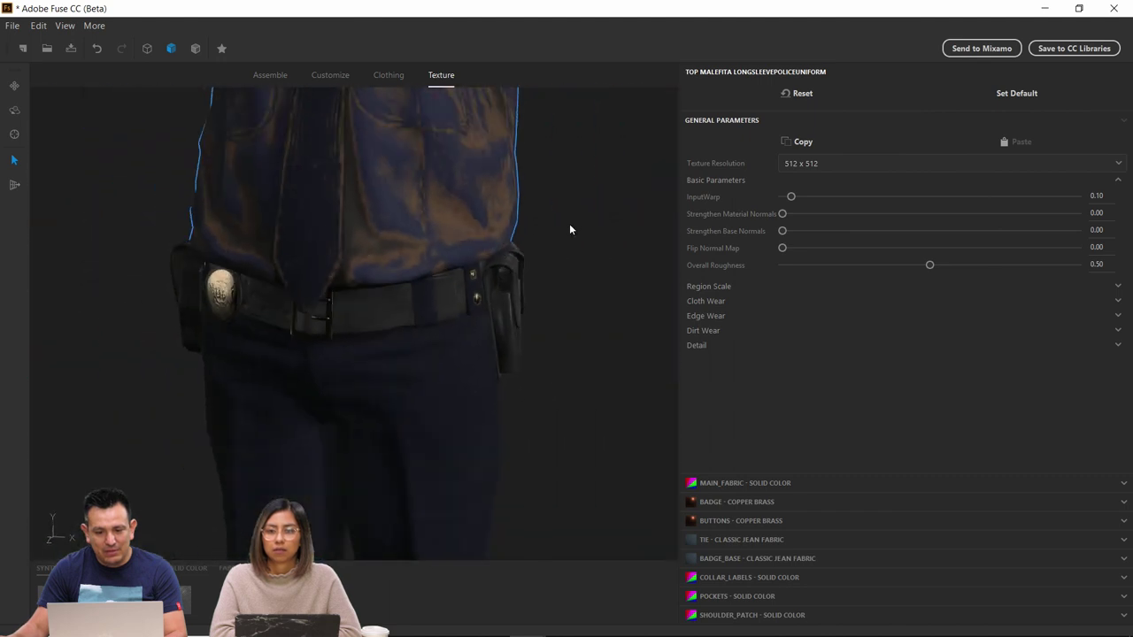
scroll(570, 228, "down", 5)
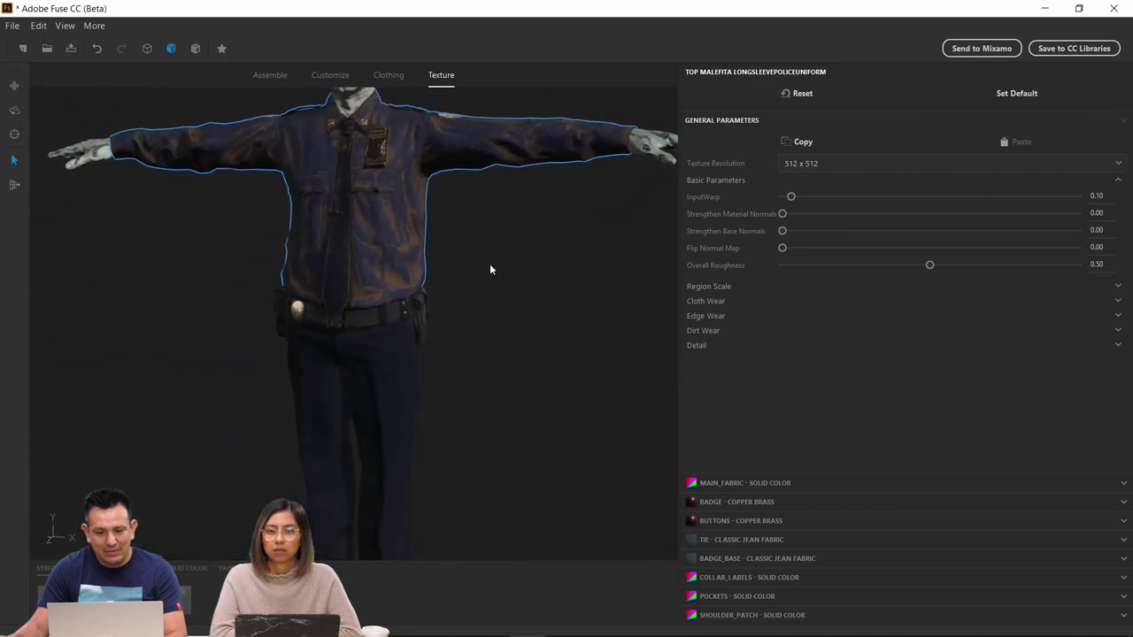
left_click_drag(490, 264, 472, 210)
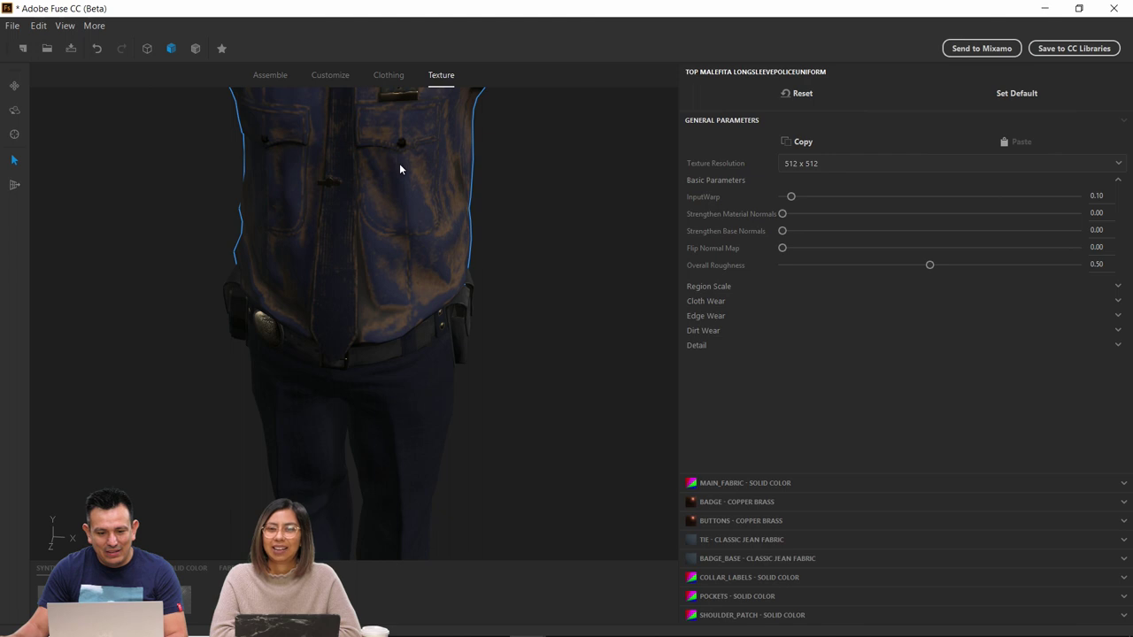
scroll(160, 212, "down", 3)
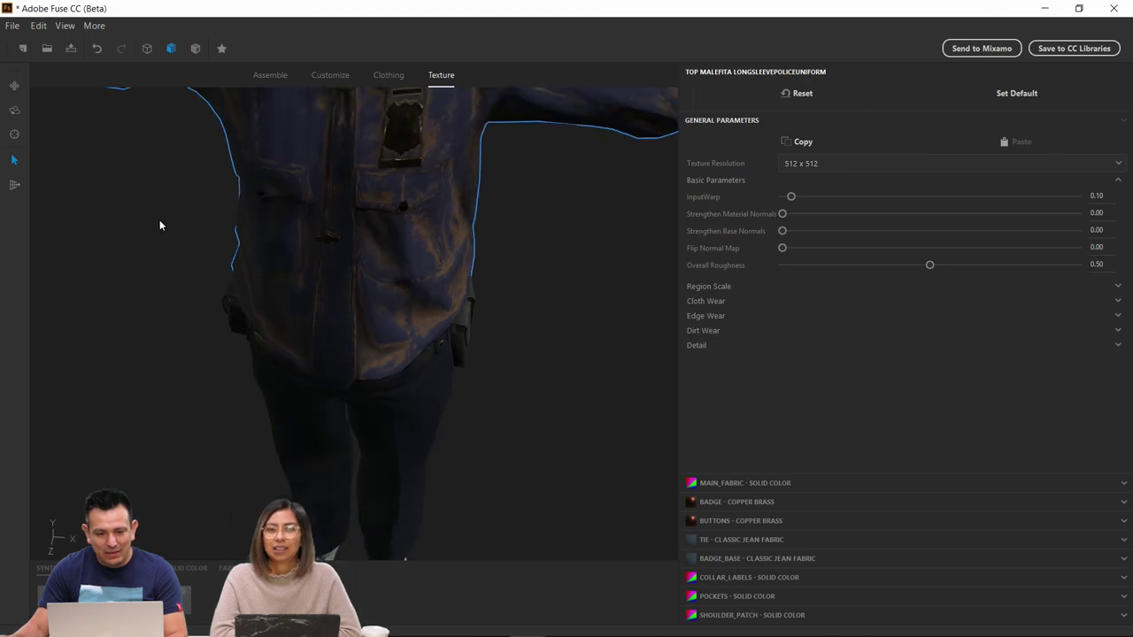
mouse_move(158, 235)
left_mouse_down()
mouse_move(211, 214)
mouse_move(254, 218)
mouse_move(165, 222)
left_mouse_up()
scroll(254, 219, "up", 3)
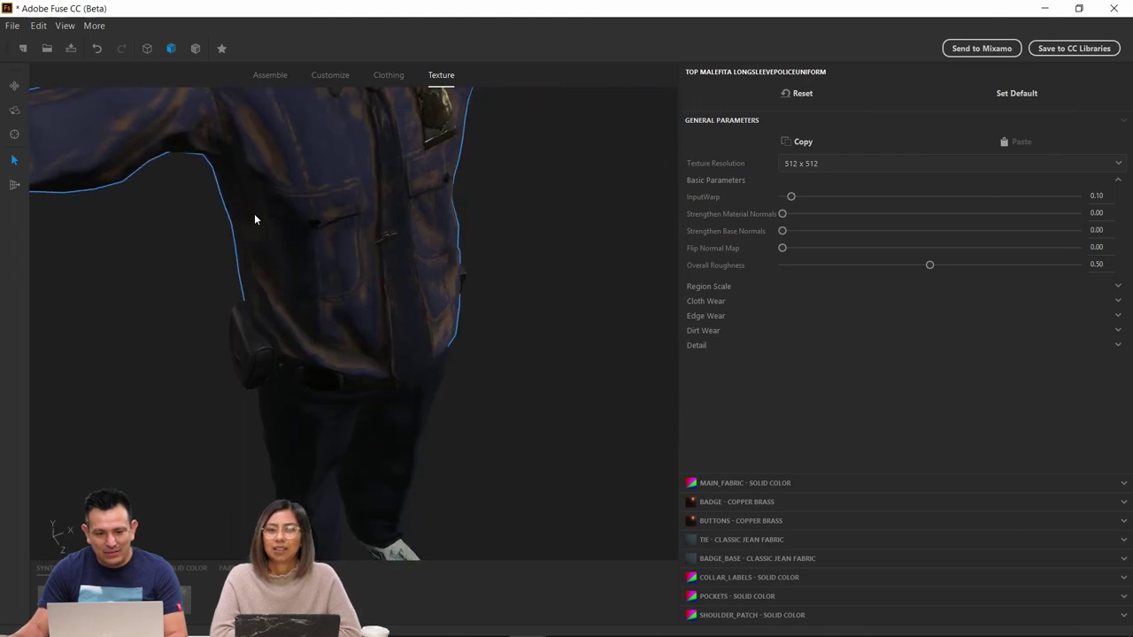
scroll(260, 225, "down", 3)
scroll(166, 208, "up", 3)
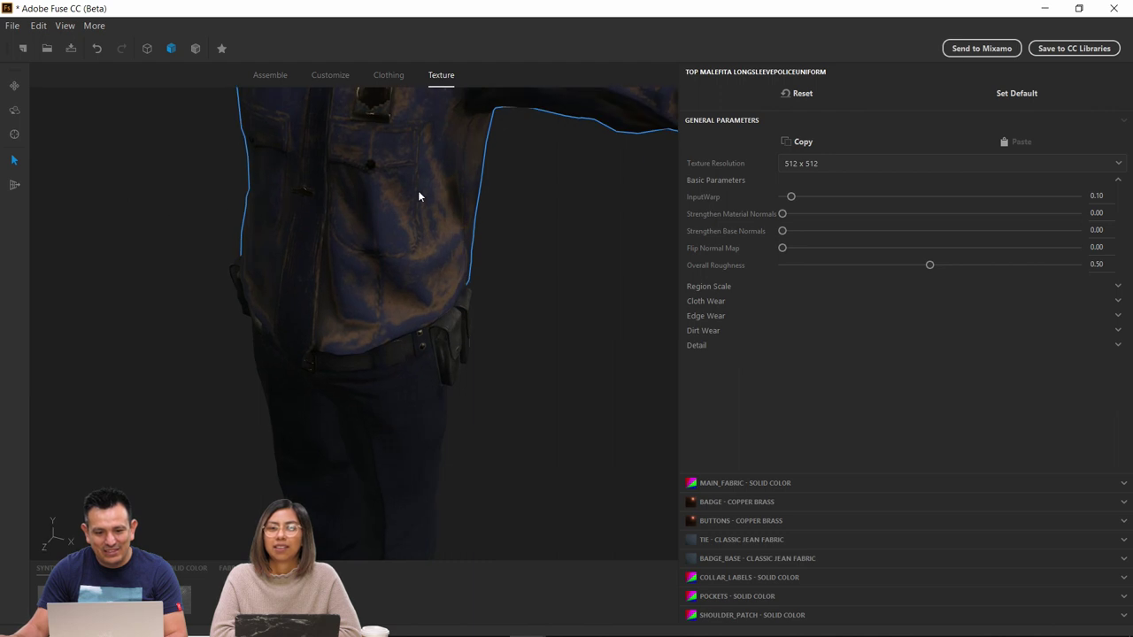
scroll(419, 195, "down", 3)
scroll(390, 167, "up", 3)
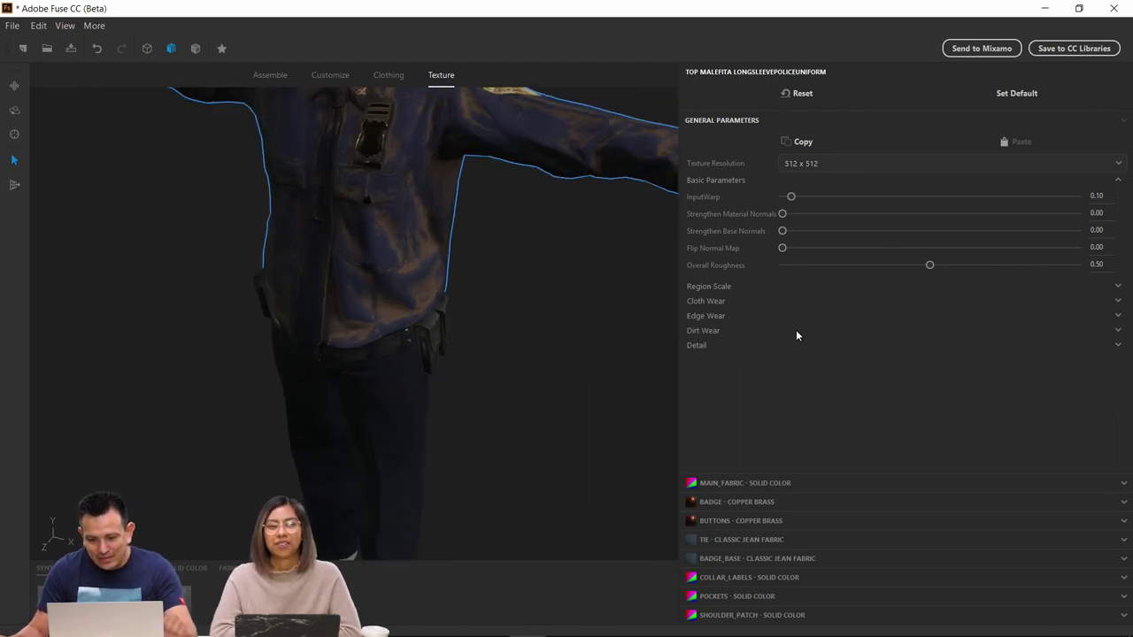
Raise the shirt's Dirt Wear: Badge value to 0.40
left_click(714, 331)
scroll(804, 407, "down", 3)
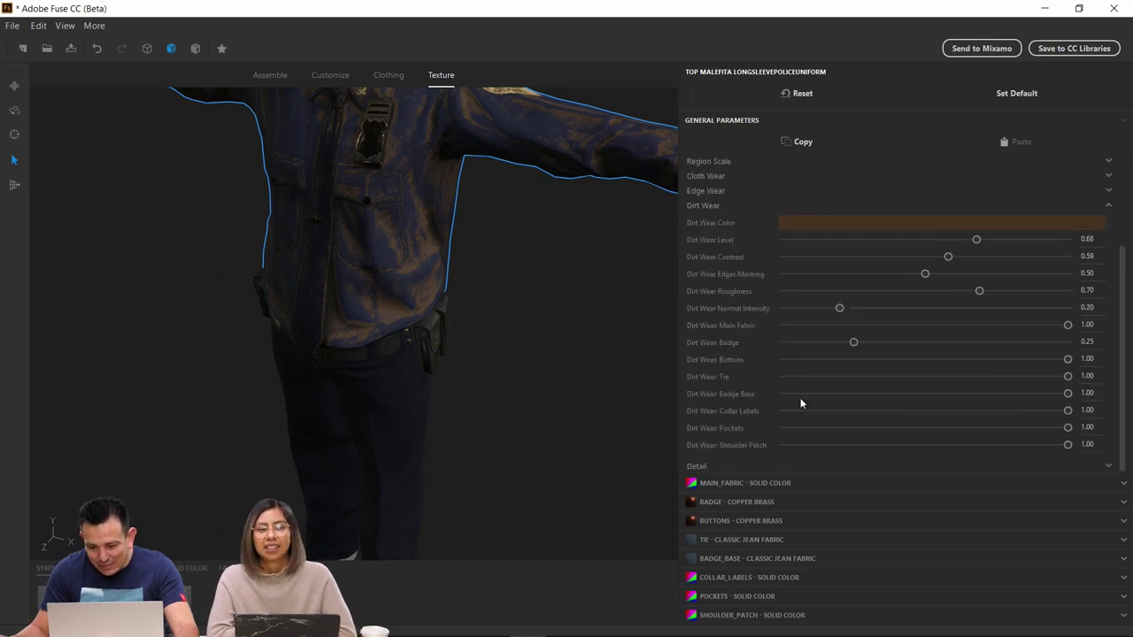
left_click_drag(853, 342, 905, 343)
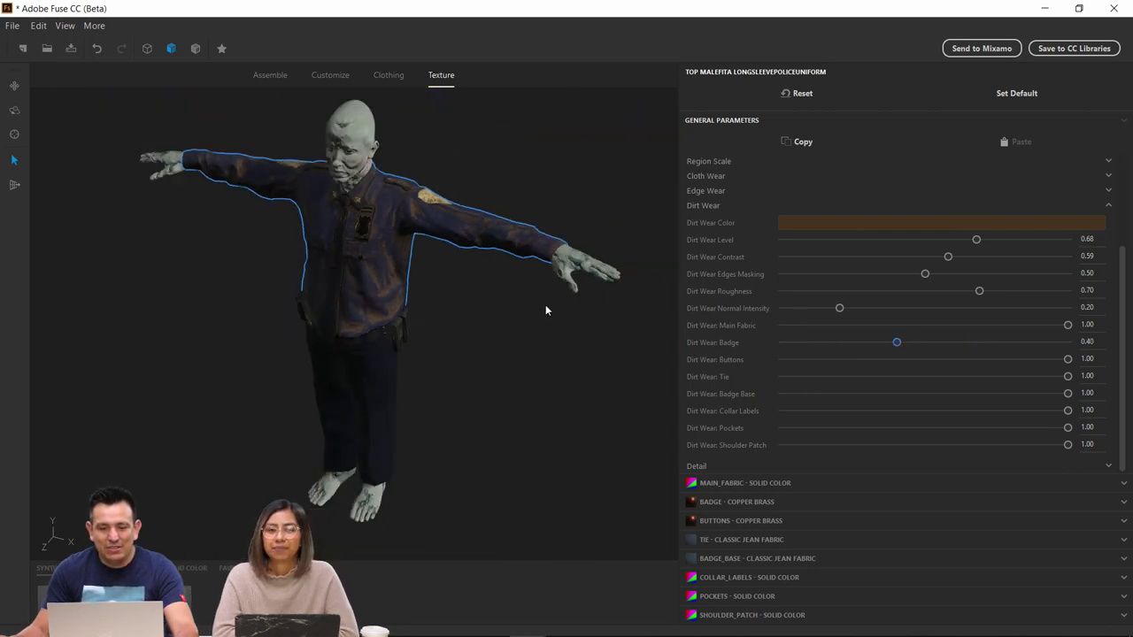
left_click_drag(543, 272, 381, 371)
Add brown dirt wear at level 0.56 to the police trousers
left_click(375, 379)
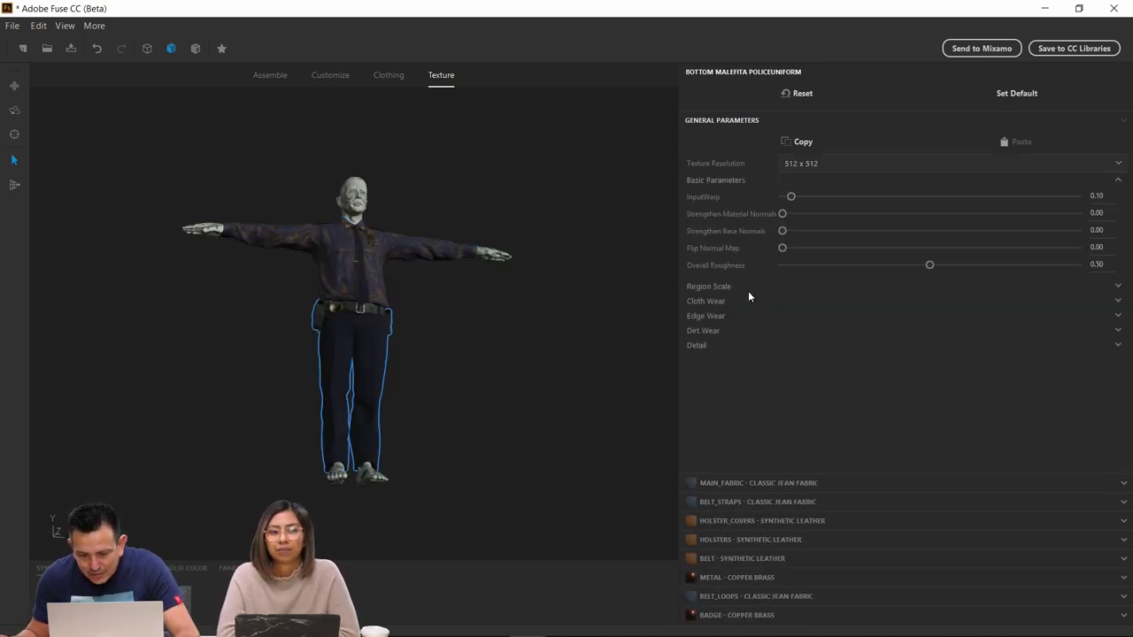
left_click(700, 332)
left_click_drag(783, 365, 940, 368)
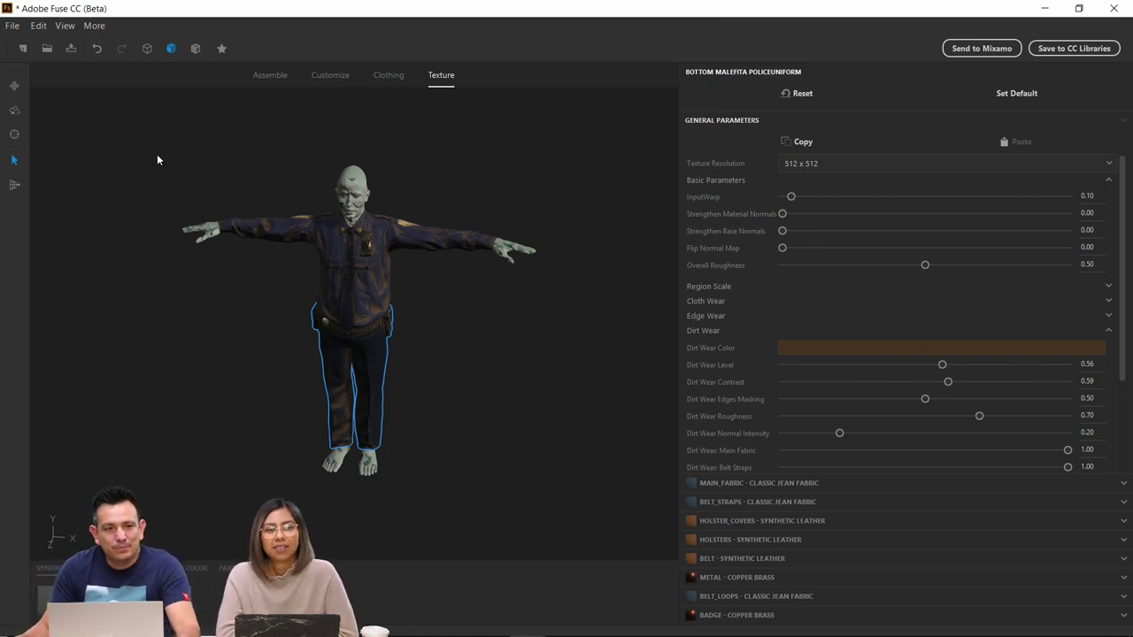
mouse_move(528, 313)
left_mouse_down()
mouse_move(488, 288)
mouse_move(508, 278)
left_mouse_up()
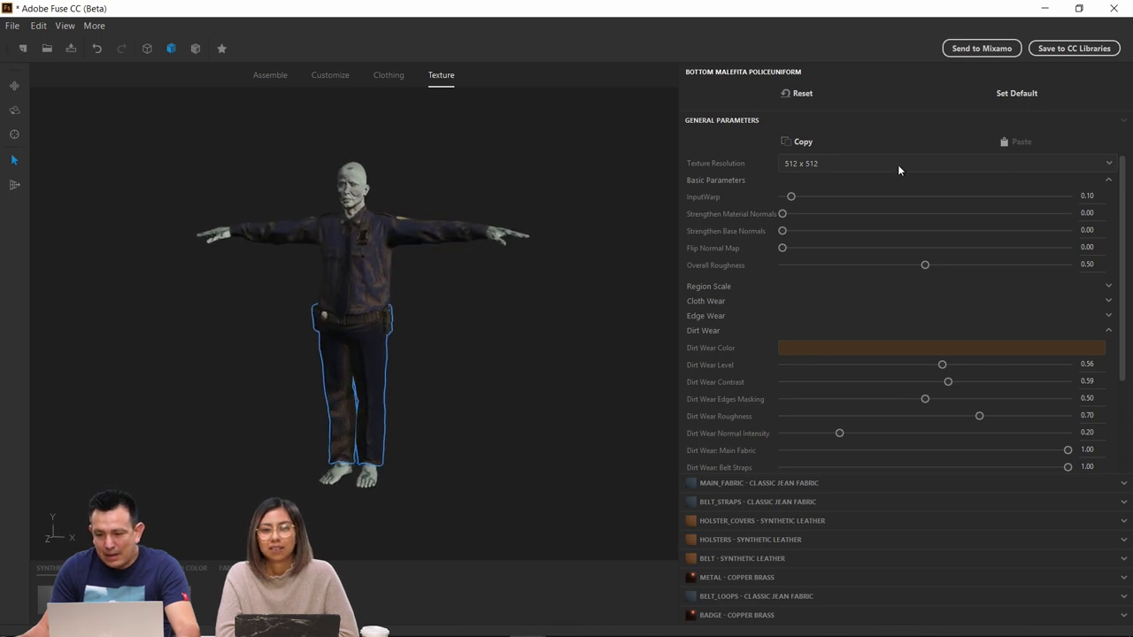
Keep the trousers' texture resolution at 512 x 512 and expand their cloth wear and region scale settings
left_click(809, 165)
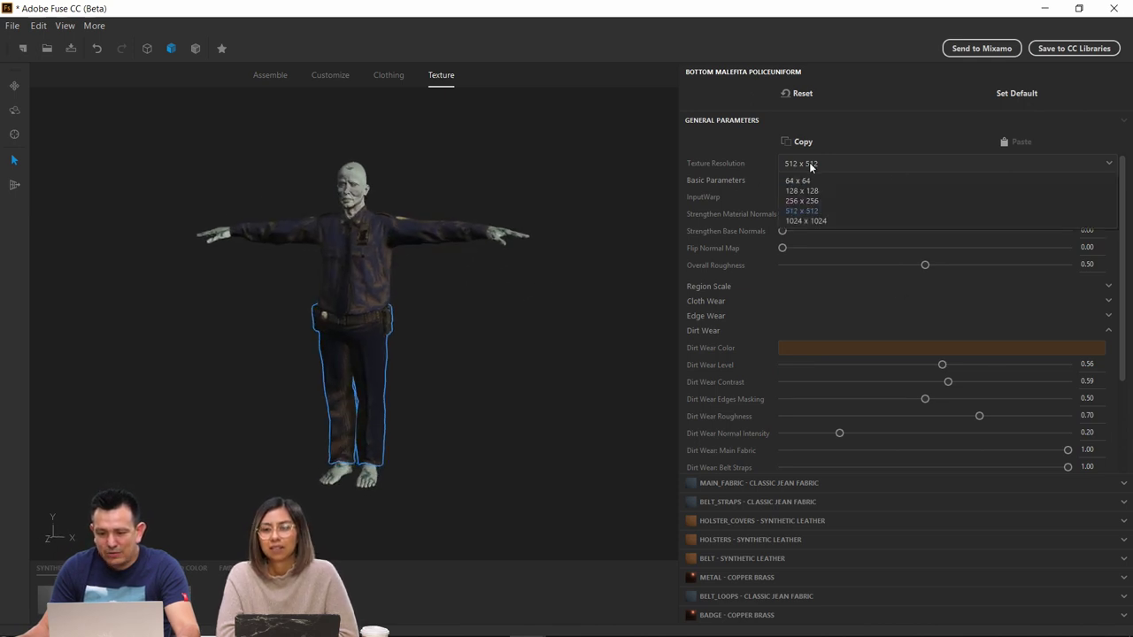
left_click(821, 209)
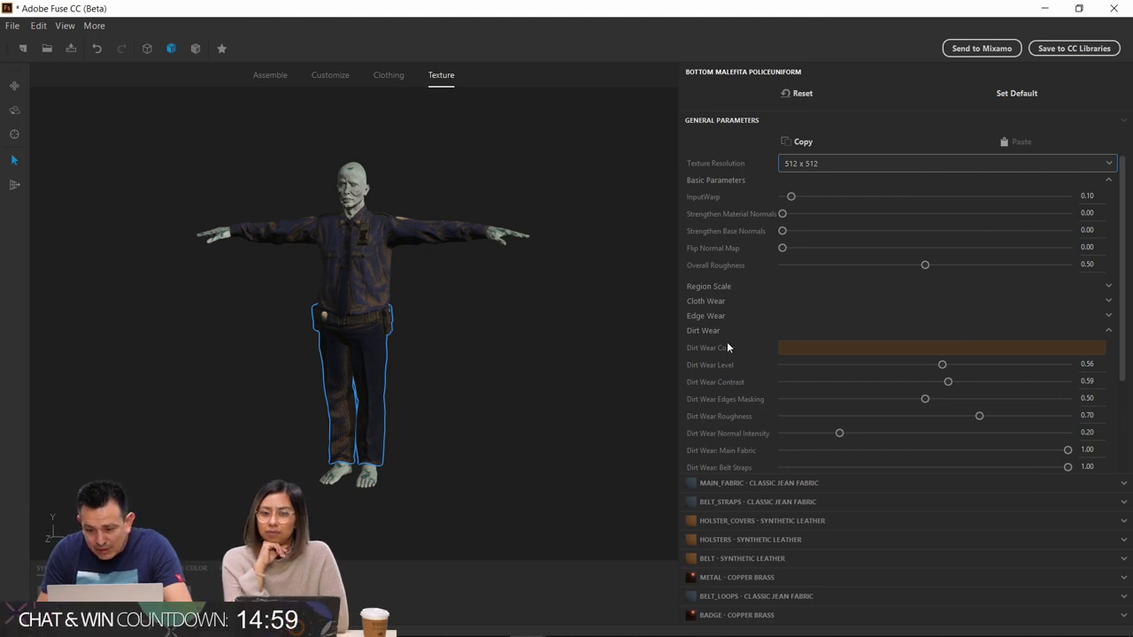
left_click(704, 332)
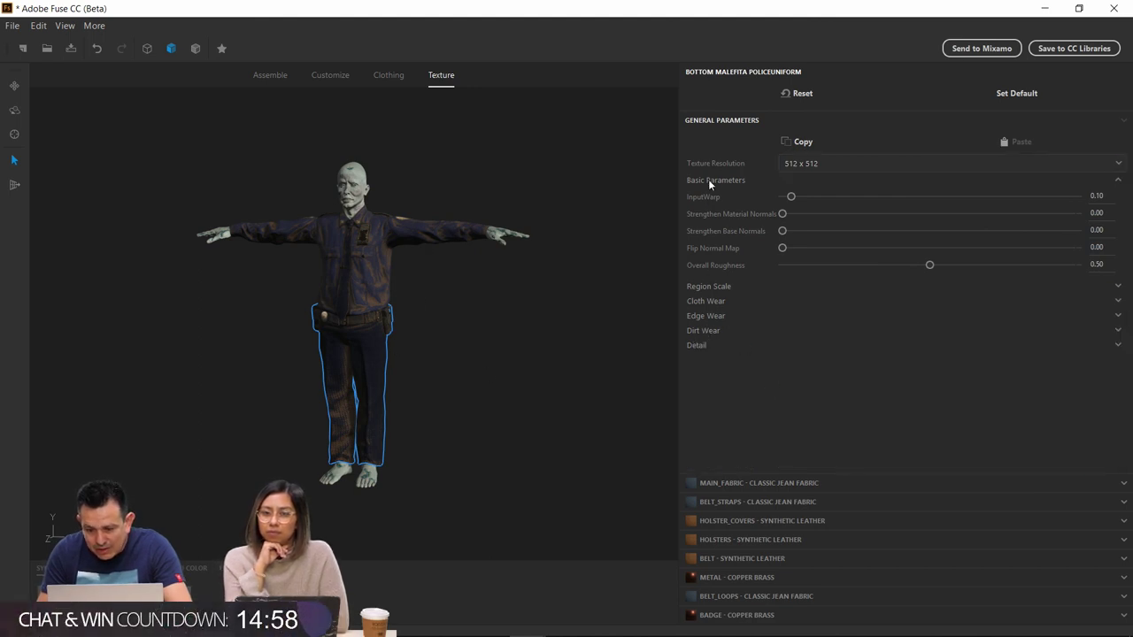
left_click(720, 301)
left_click(715, 283)
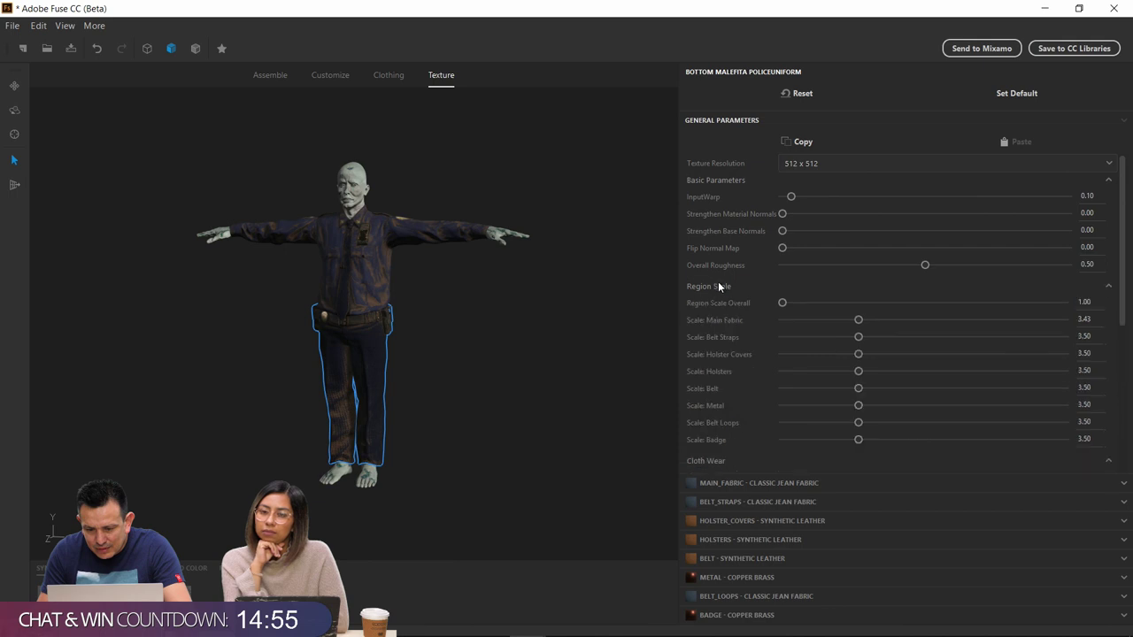
Try several colours, including a vivid green, for the trouser jean fabric, then cancel to keep navy
left_click(729, 483)
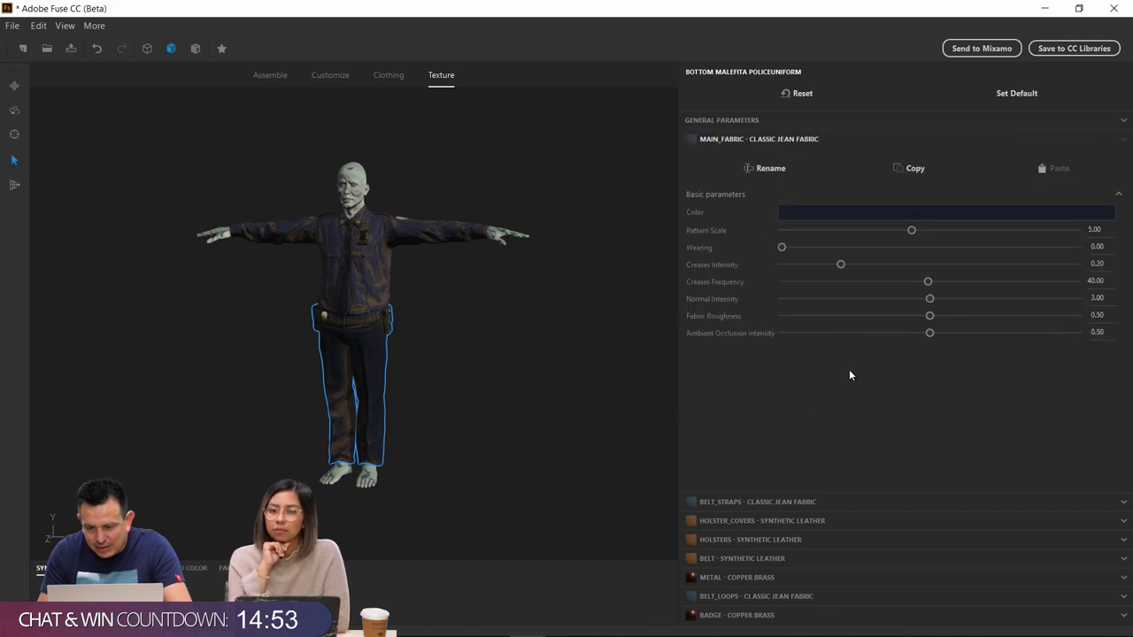
left_click(807, 214)
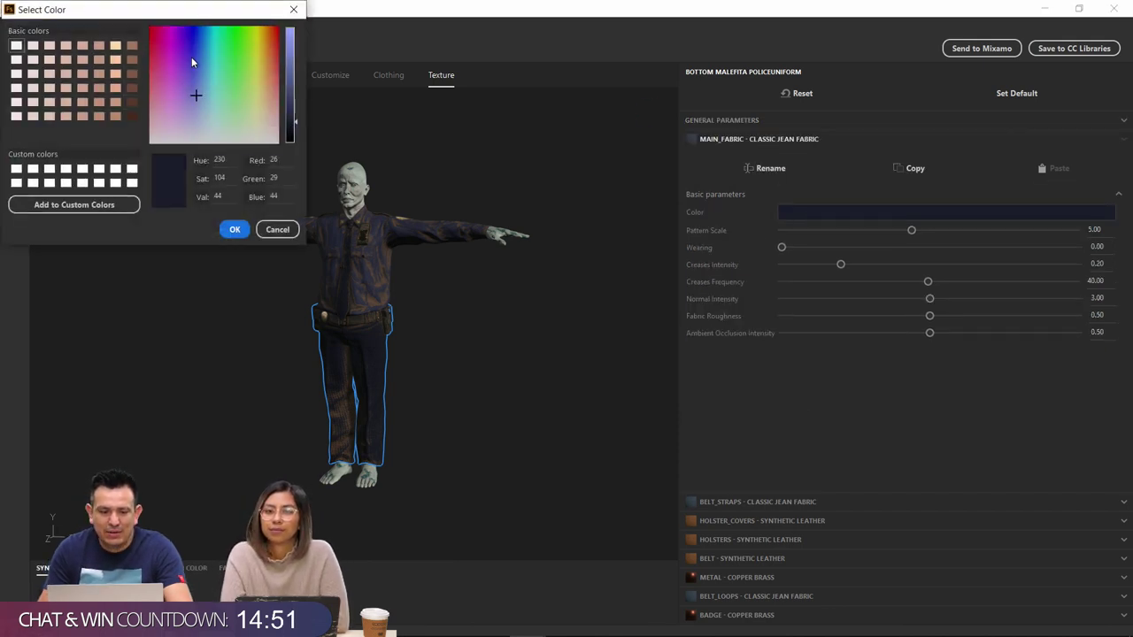
left_click(161, 46)
left_click(244, 71)
left_click(179, 67)
left_click(190, 76)
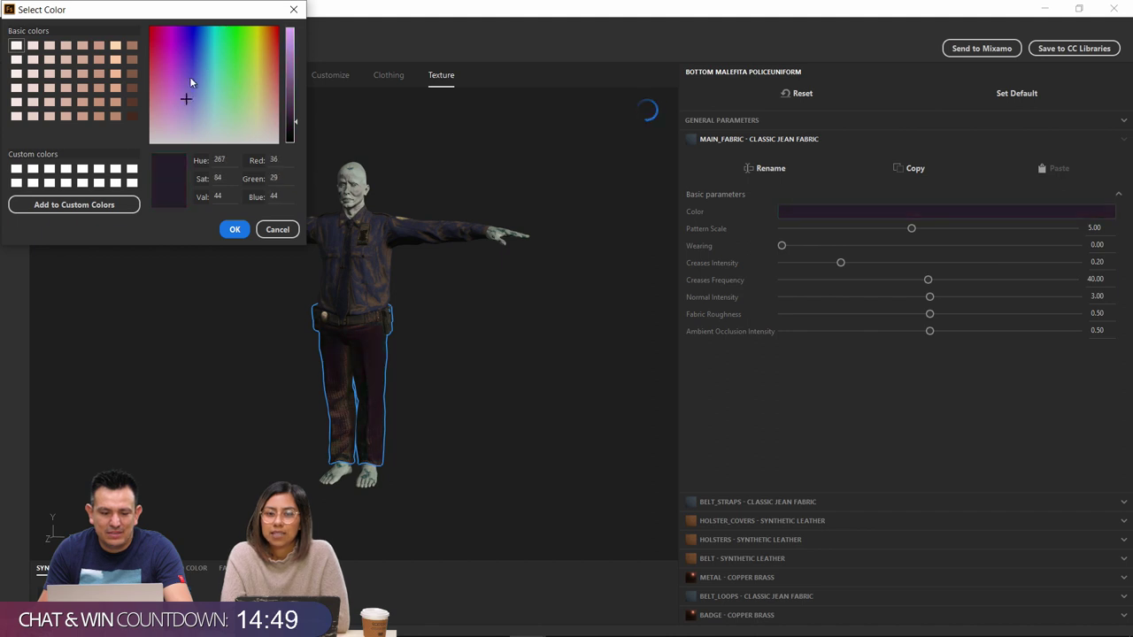
left_click(155, 30)
left_click(166, 29)
left_click(268, 55)
left_click(231, 60)
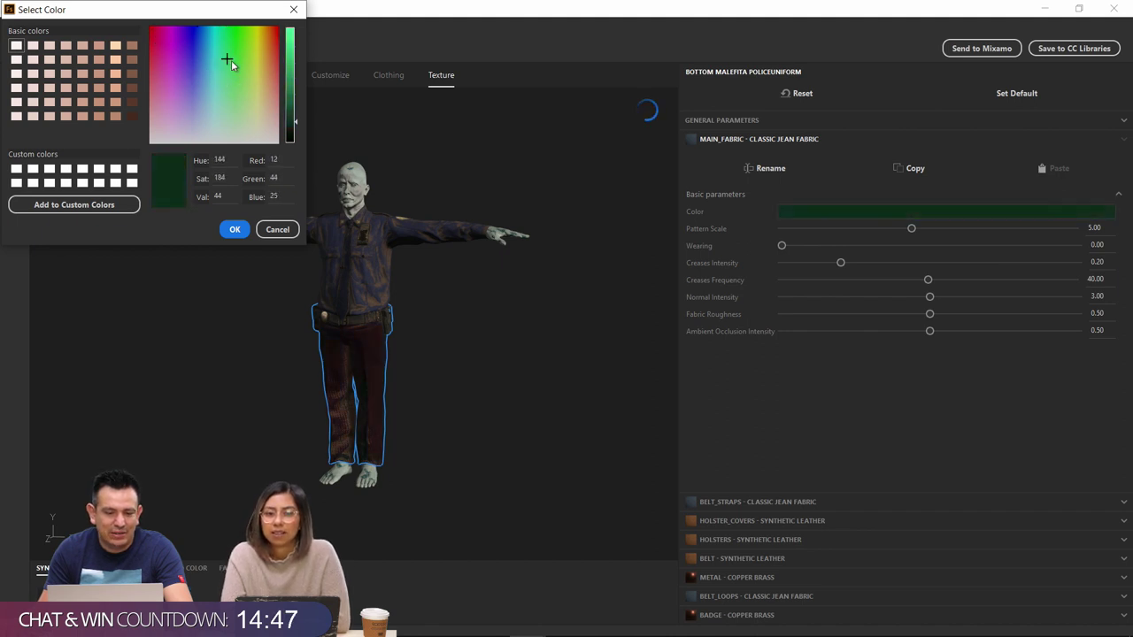
left_click_drag(291, 95, 296, 56)
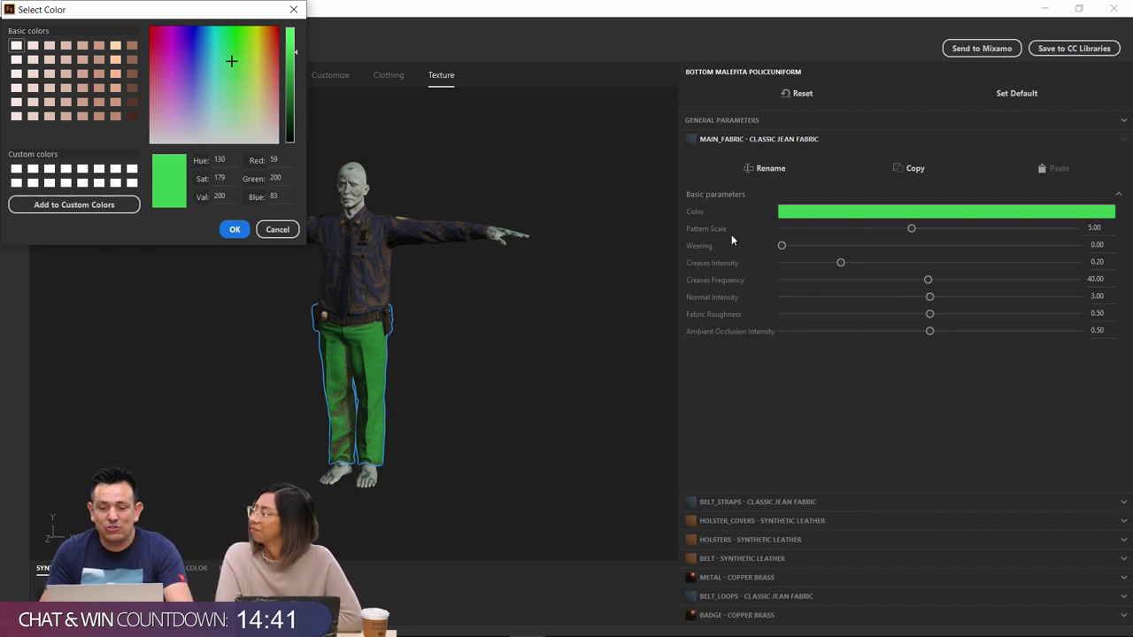
left_click(278, 231)
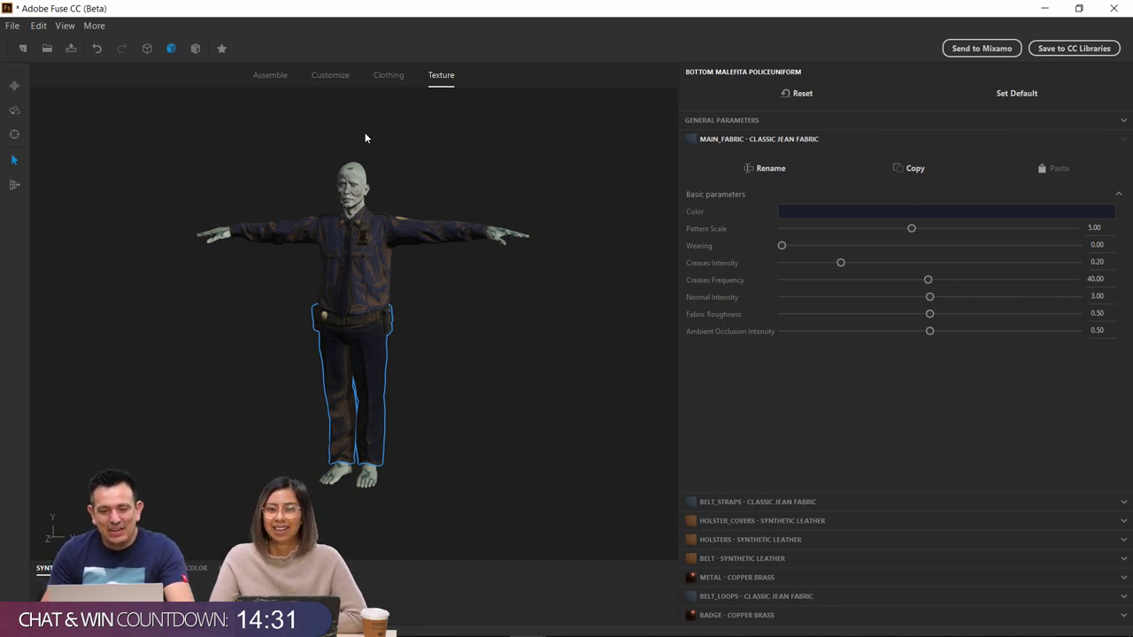
left_click(333, 77)
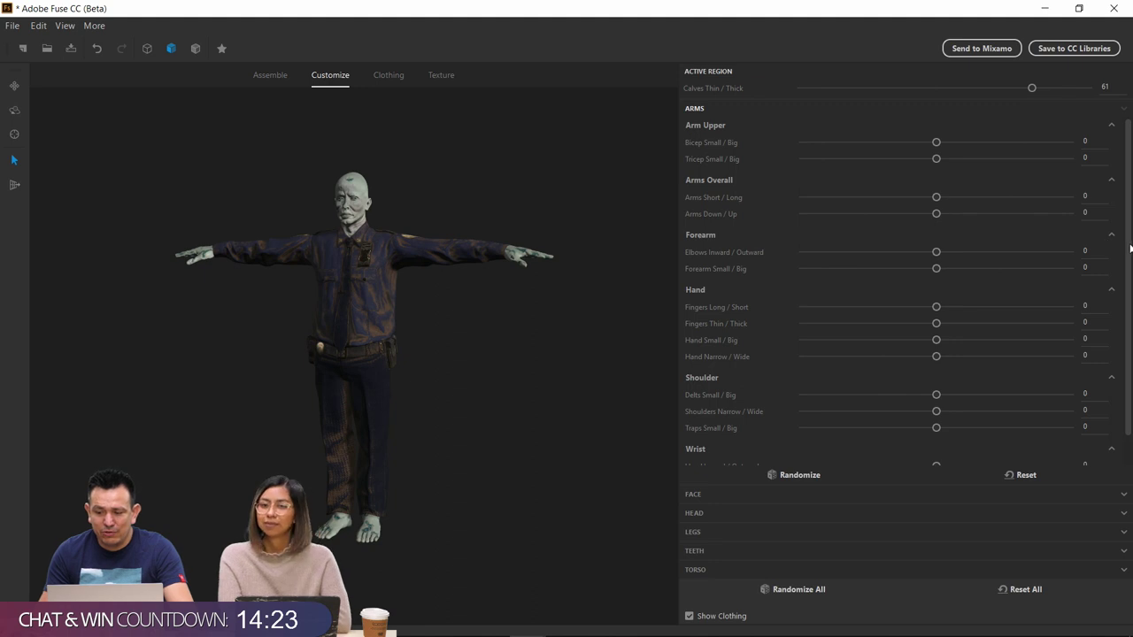
Push the zombie's Bicep Small / Big slider to 33, then settle it at 10
left_click_drag(1129, 245, 1122, 145)
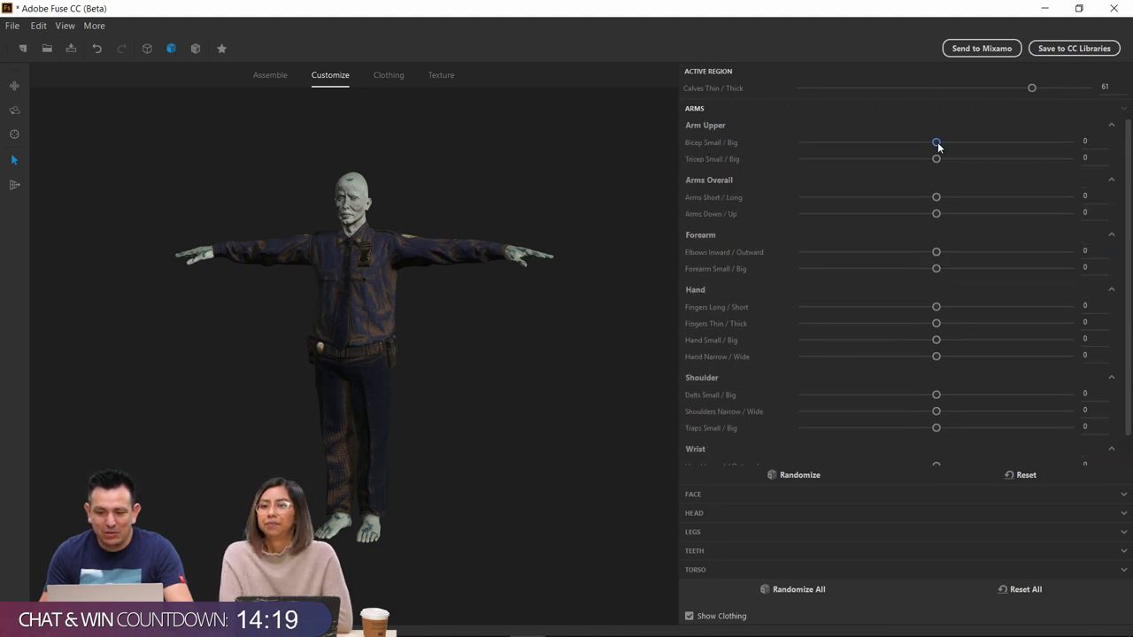
left_click_drag(936, 143, 981, 143)
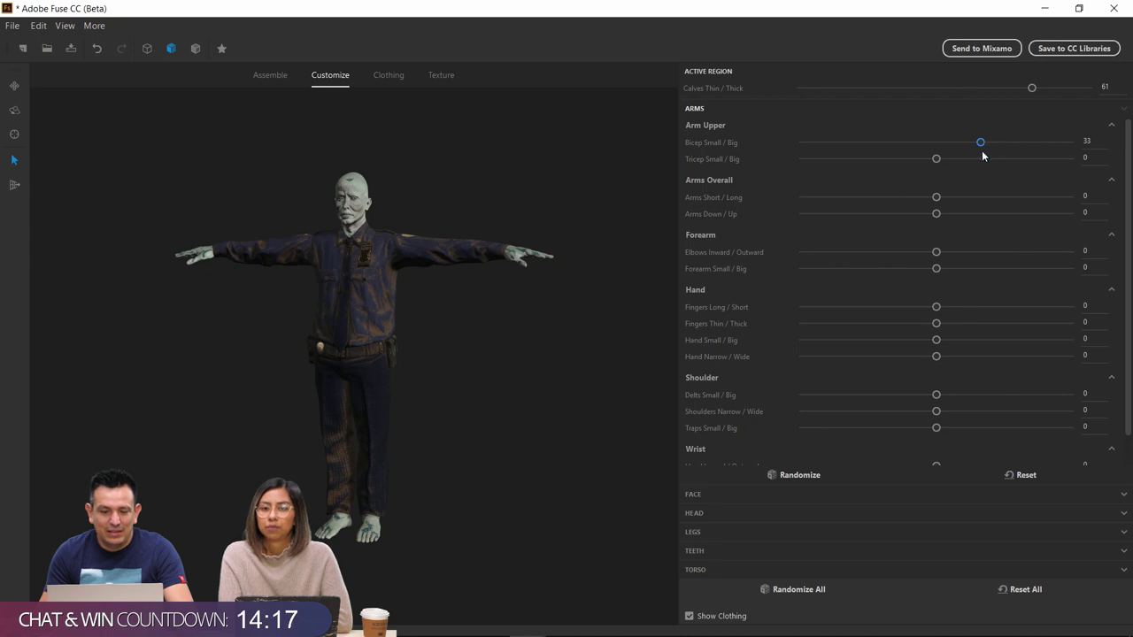
left_click_drag(981, 143, 950, 143)
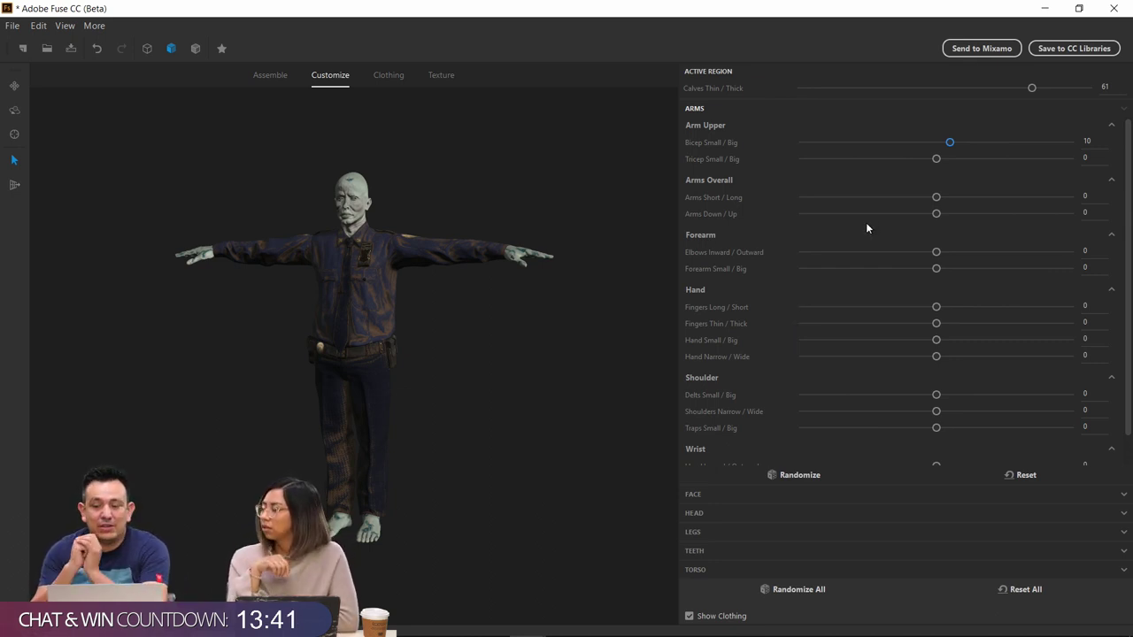
Save the character to the Desktop as cop-zombie.fuse
left_click(13, 30)
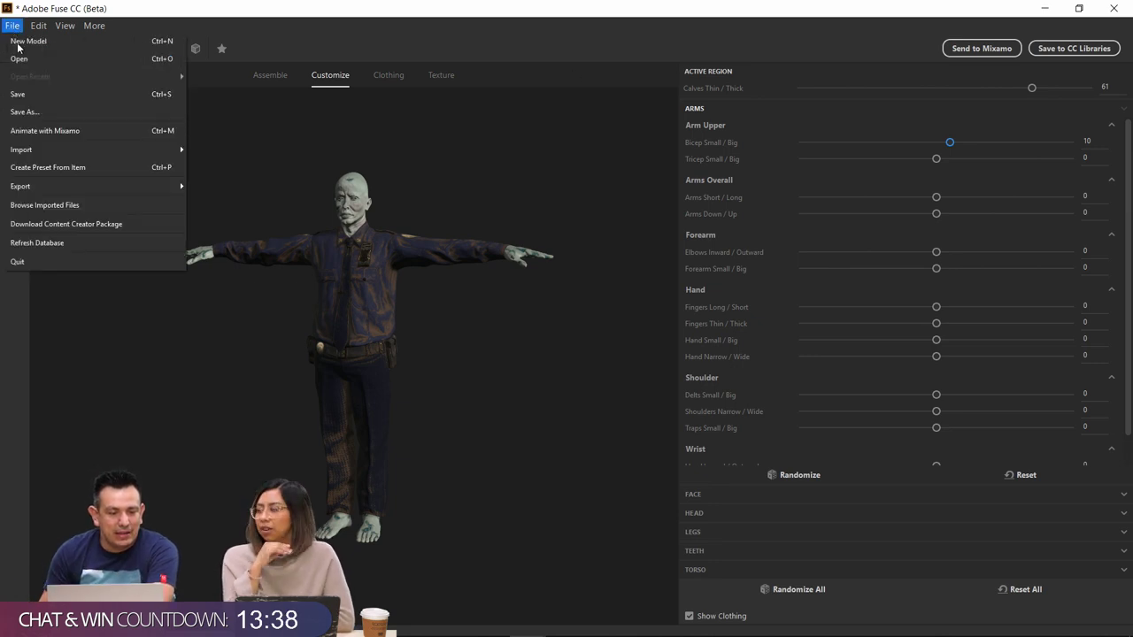
left_click(35, 108)
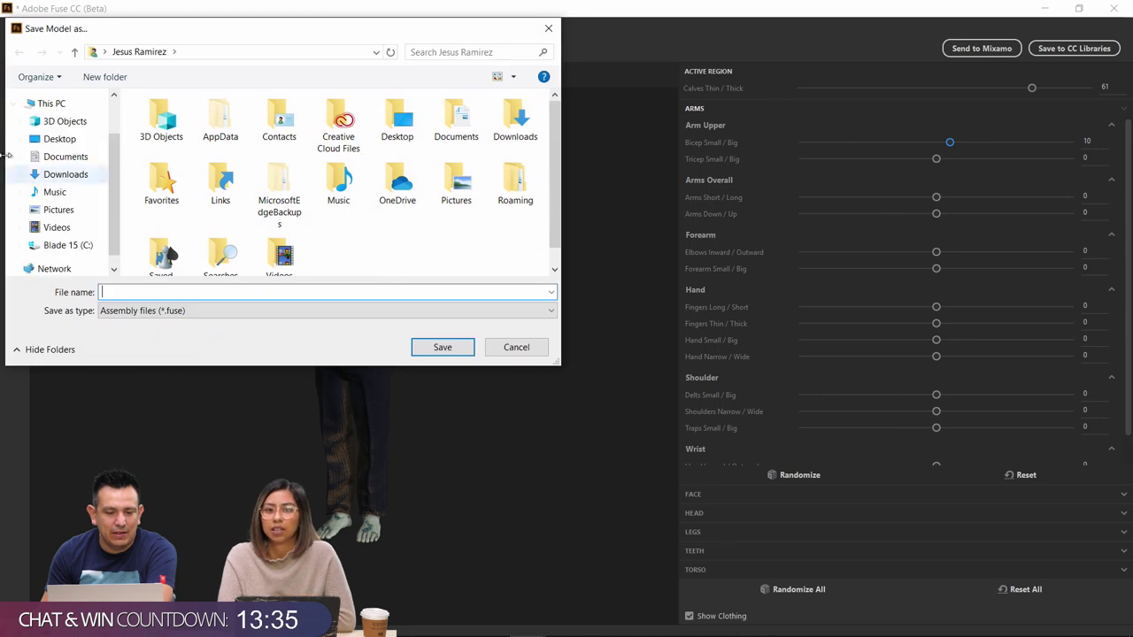
left_click(59, 139)
left_click(143, 292)
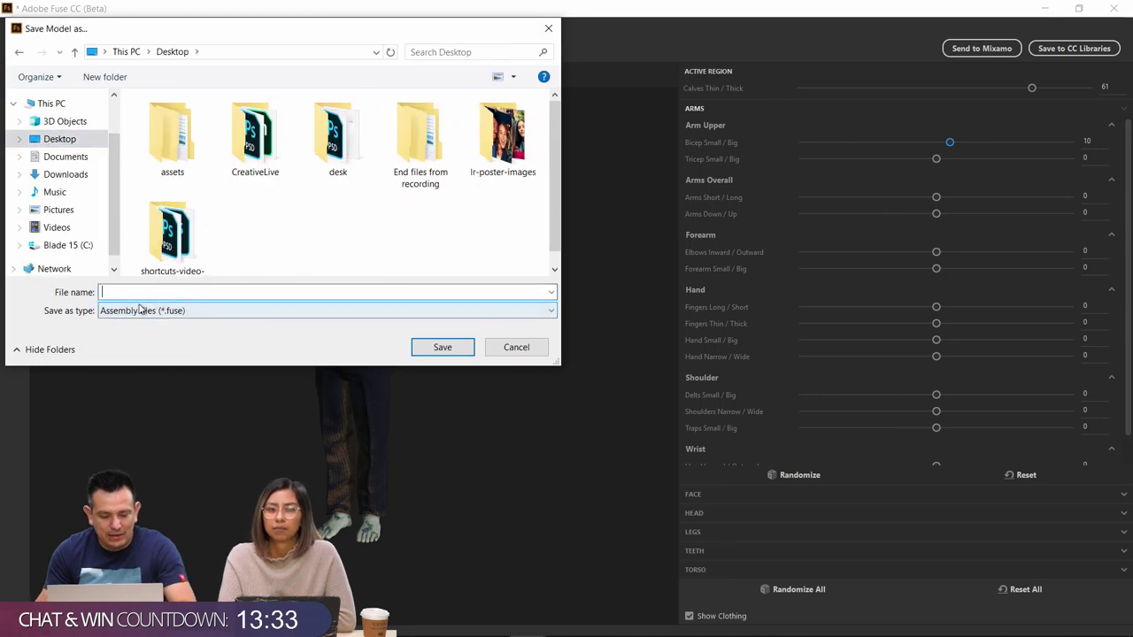
type("cop-zo")
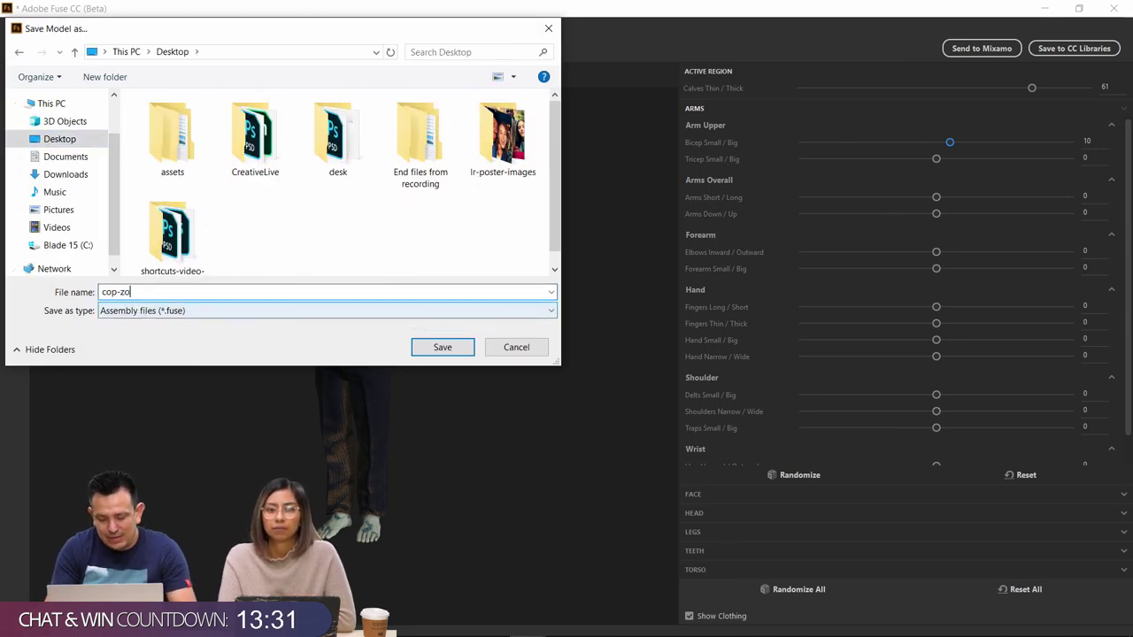
type("mbie")
key("Return")
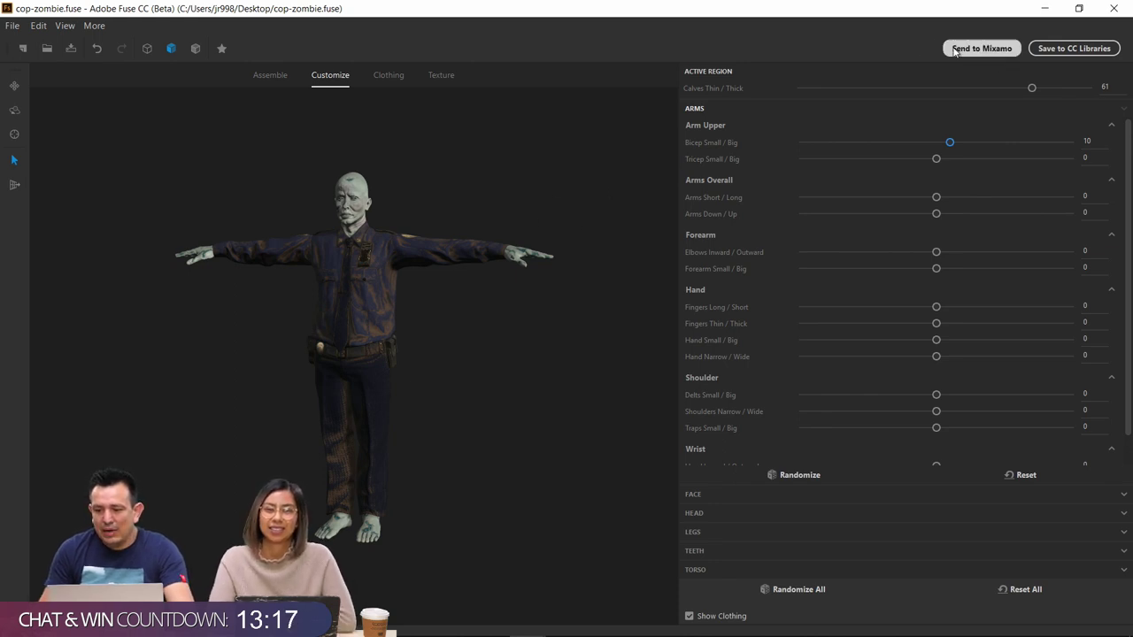
Upload the character to the Tutorials Creative Cloud library
left_click(1075, 53)
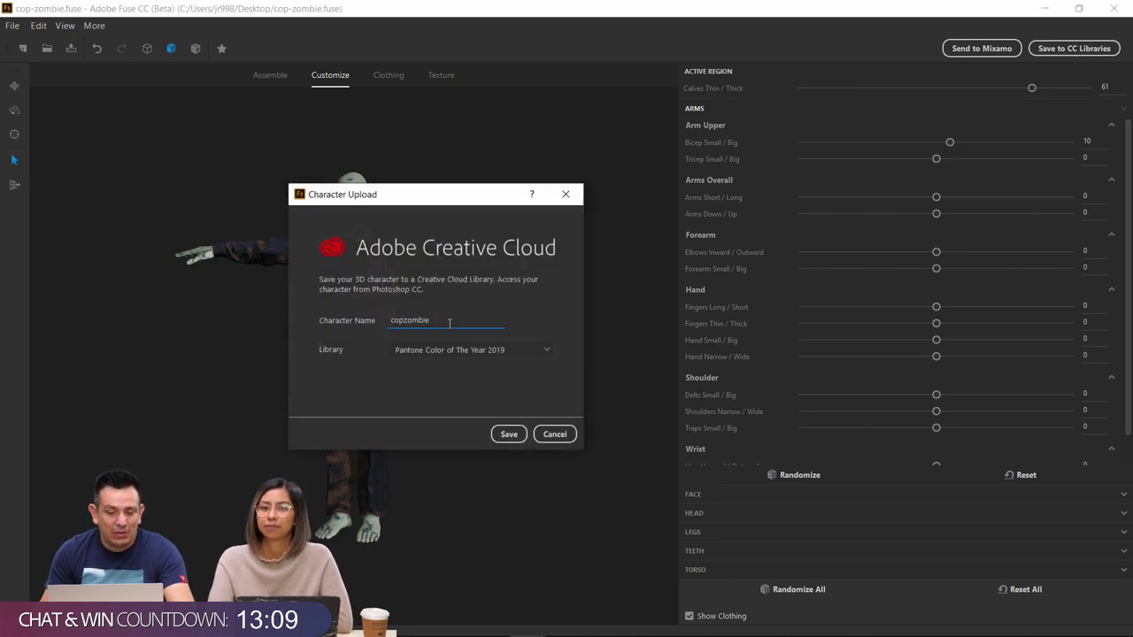
left_click(449, 350)
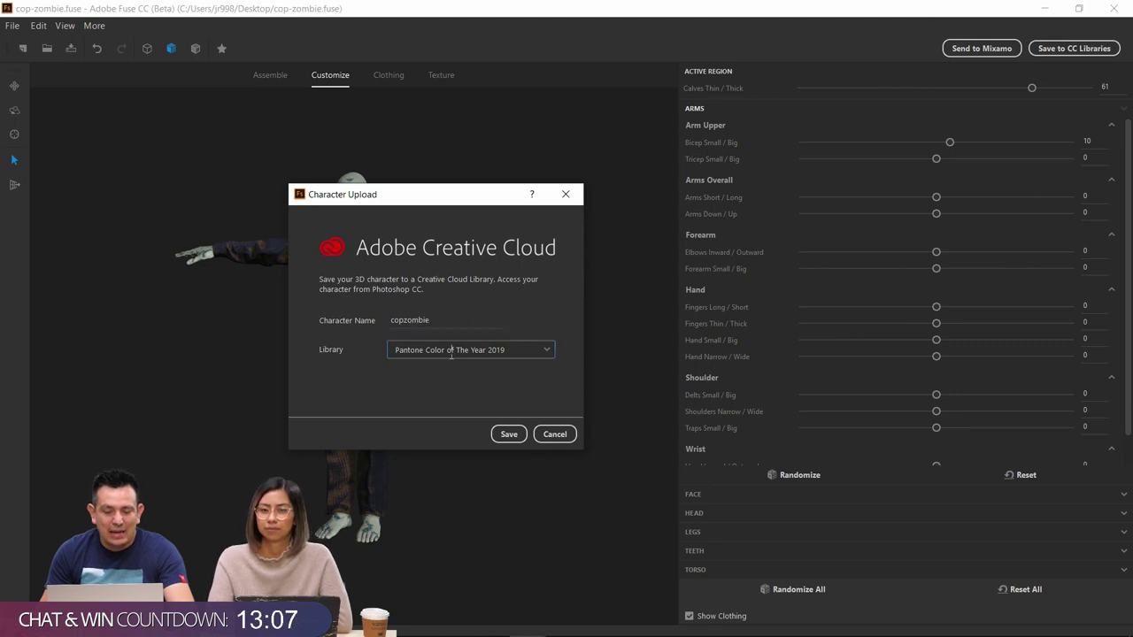
left_click(547, 351)
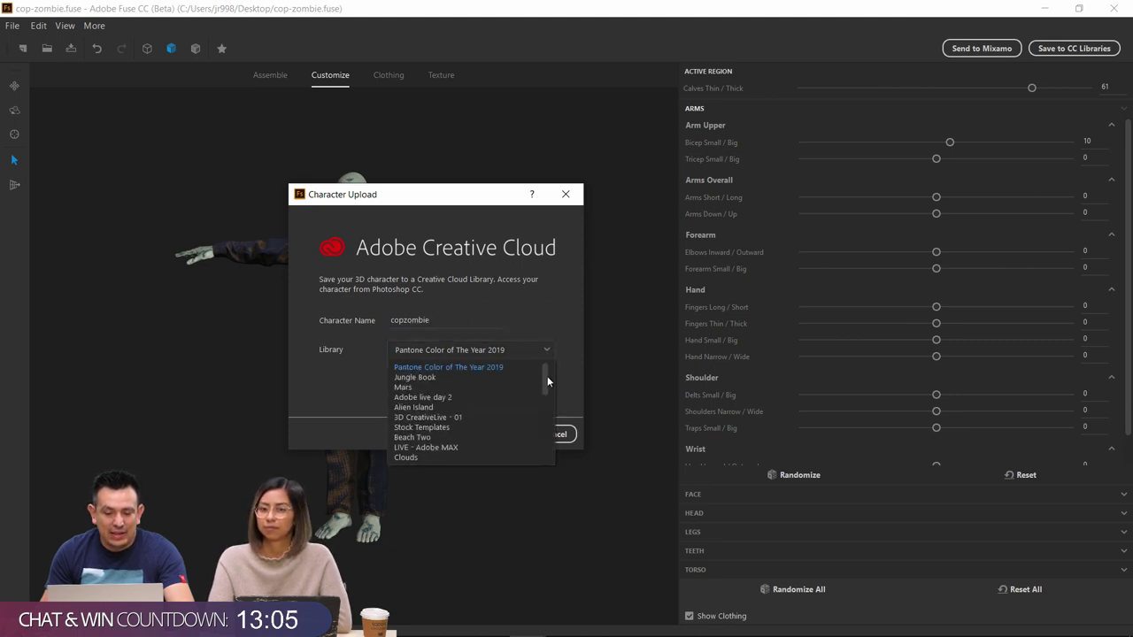
left_click_drag(547, 379, 550, 449)
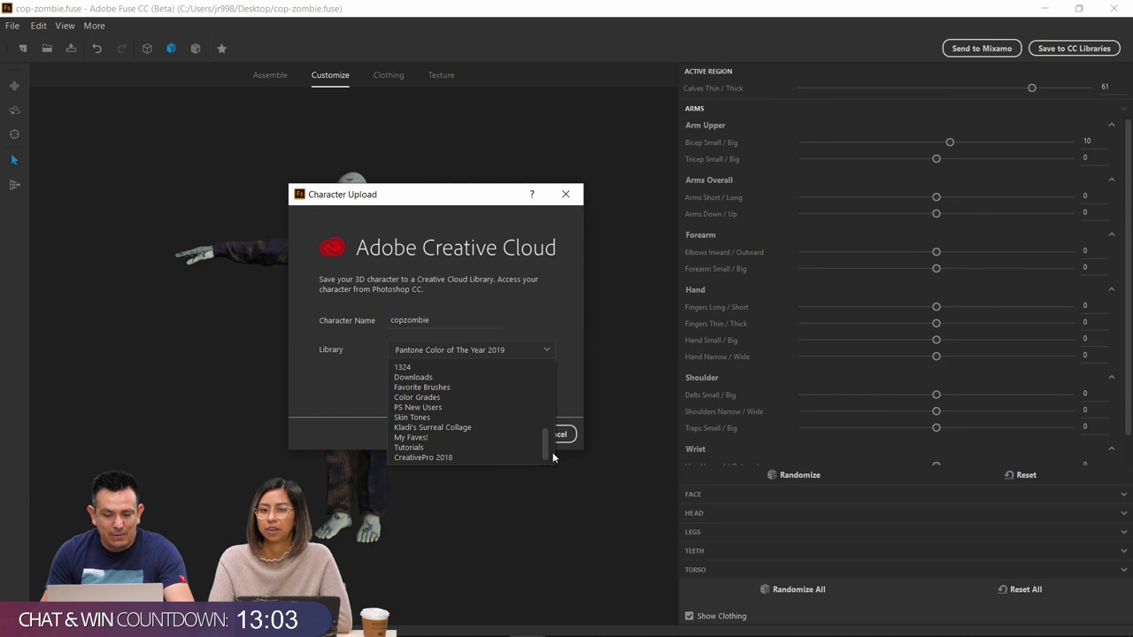
left_click(409, 447)
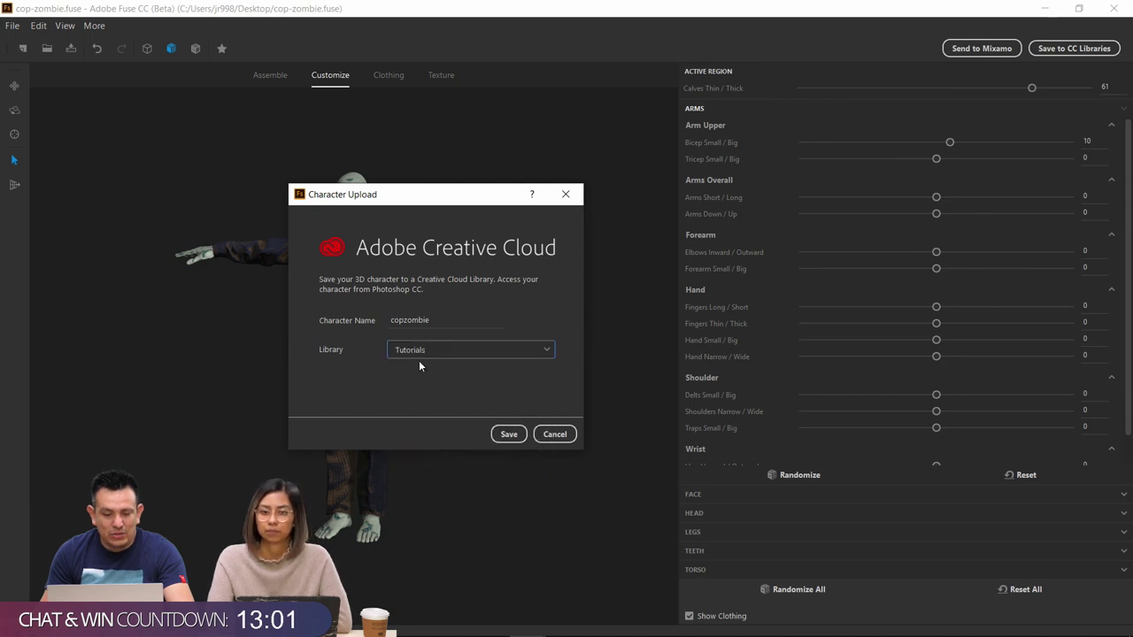
left_click(509, 434)
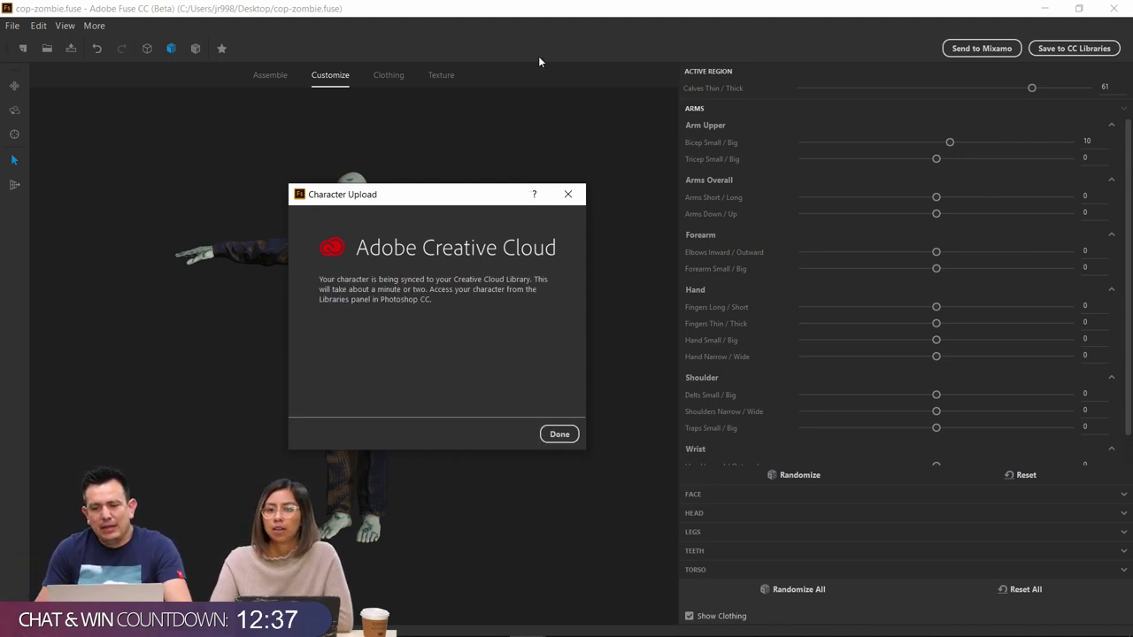
left_click(559, 434)
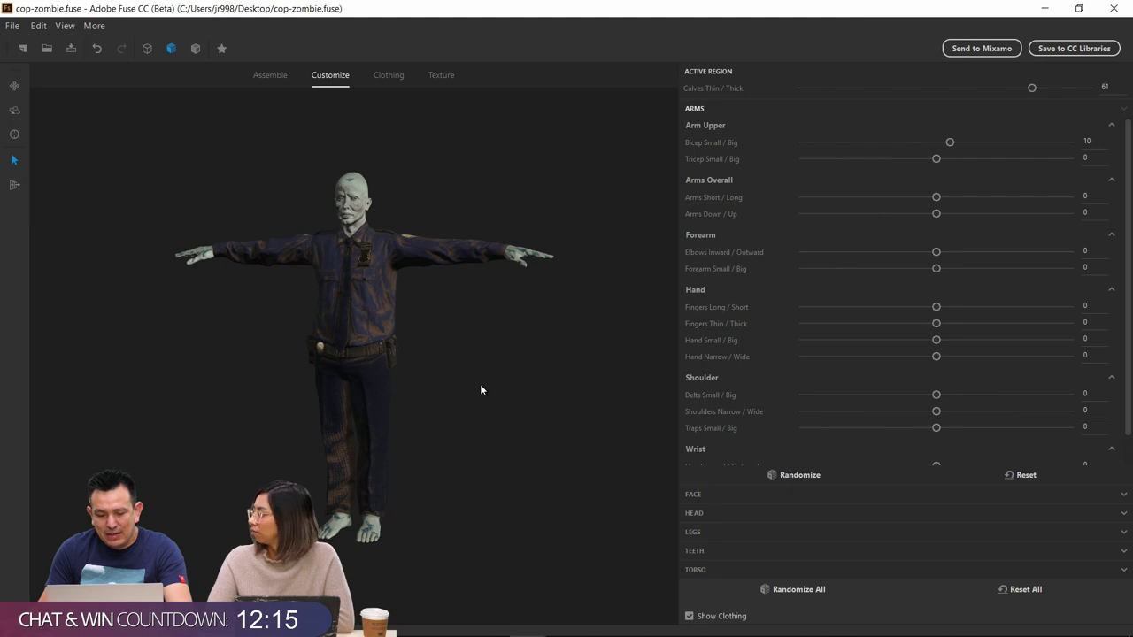
Drag the FuseModel character from the Tutorials library's Models onto the blank Untitled-1 canvas
left_click(380, 626)
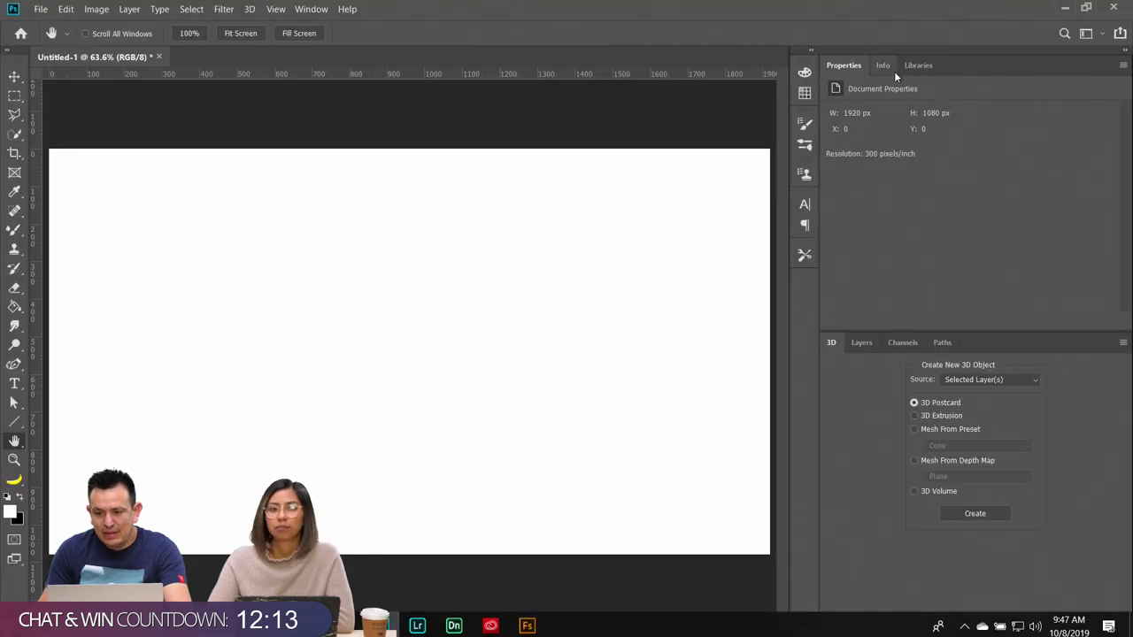
left_click(916, 66)
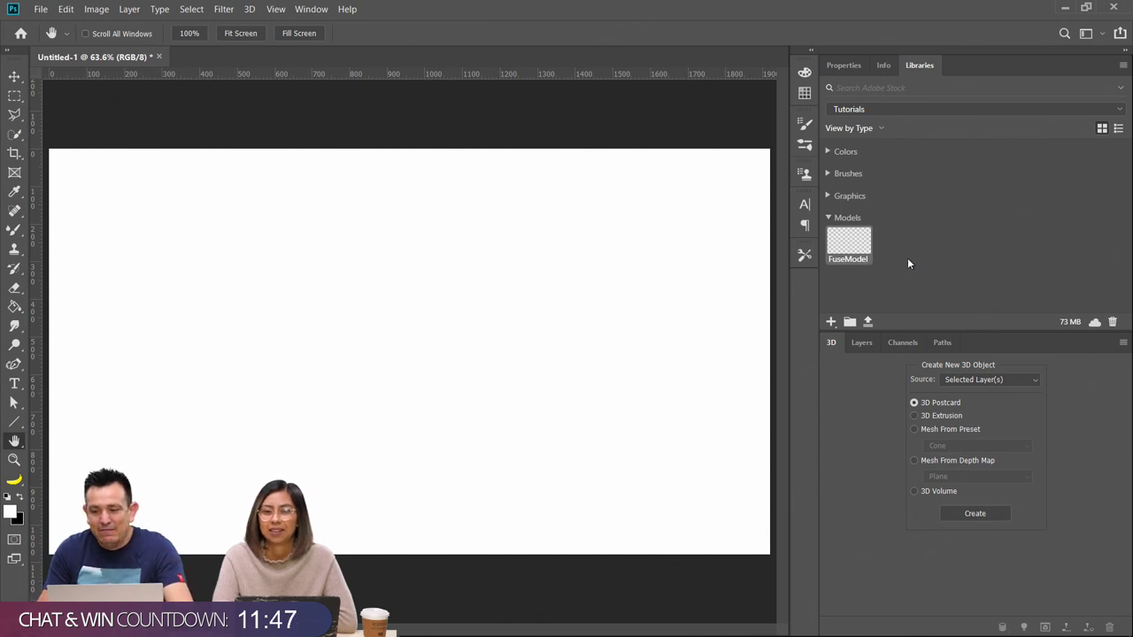
left_click(855, 110)
left_click(855, 116)
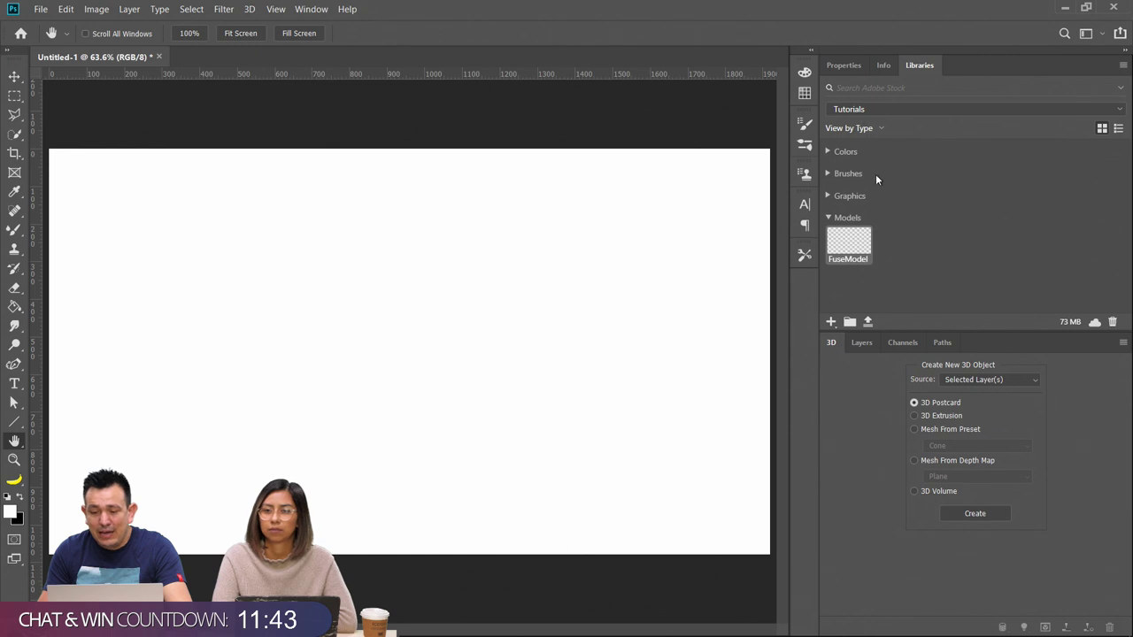
left_click(846, 135)
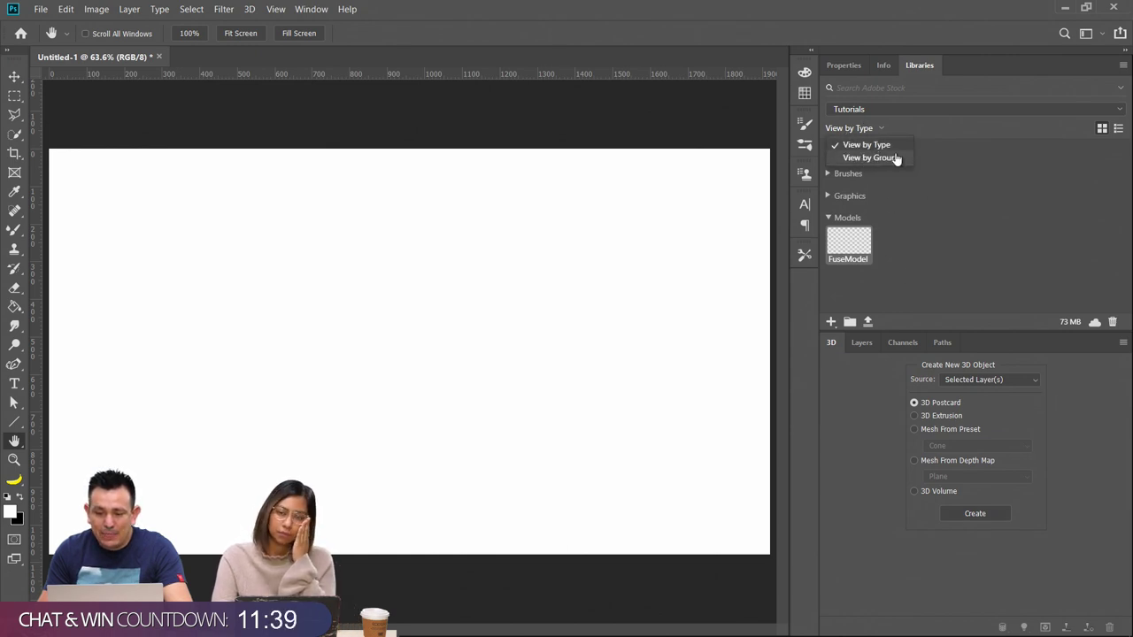
left_click(889, 144)
left_click(828, 220)
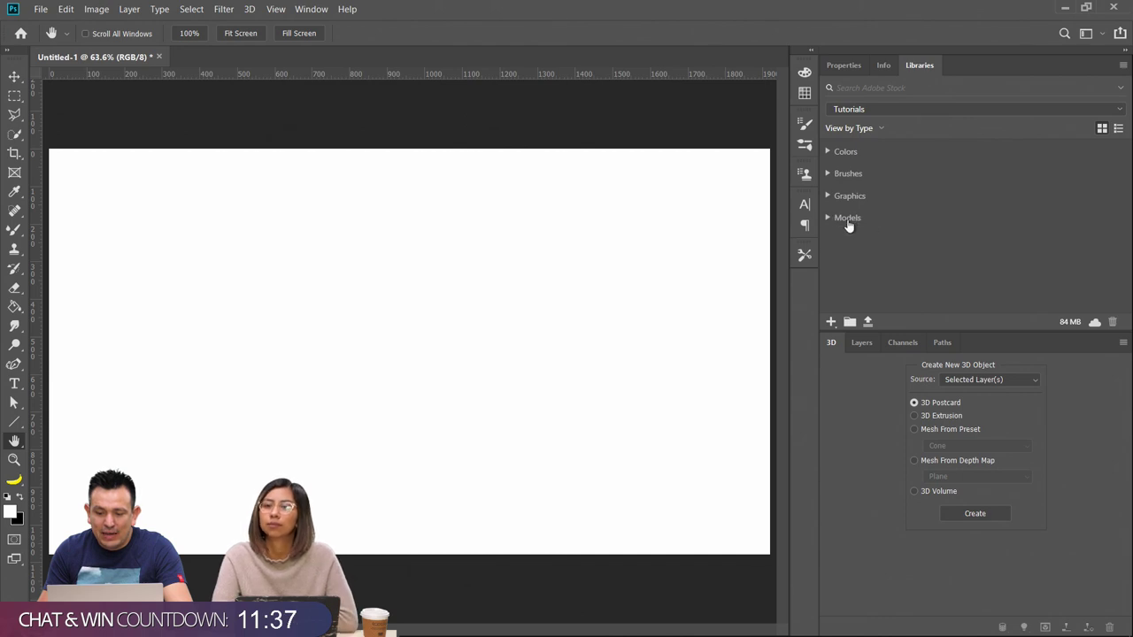
left_click(828, 219)
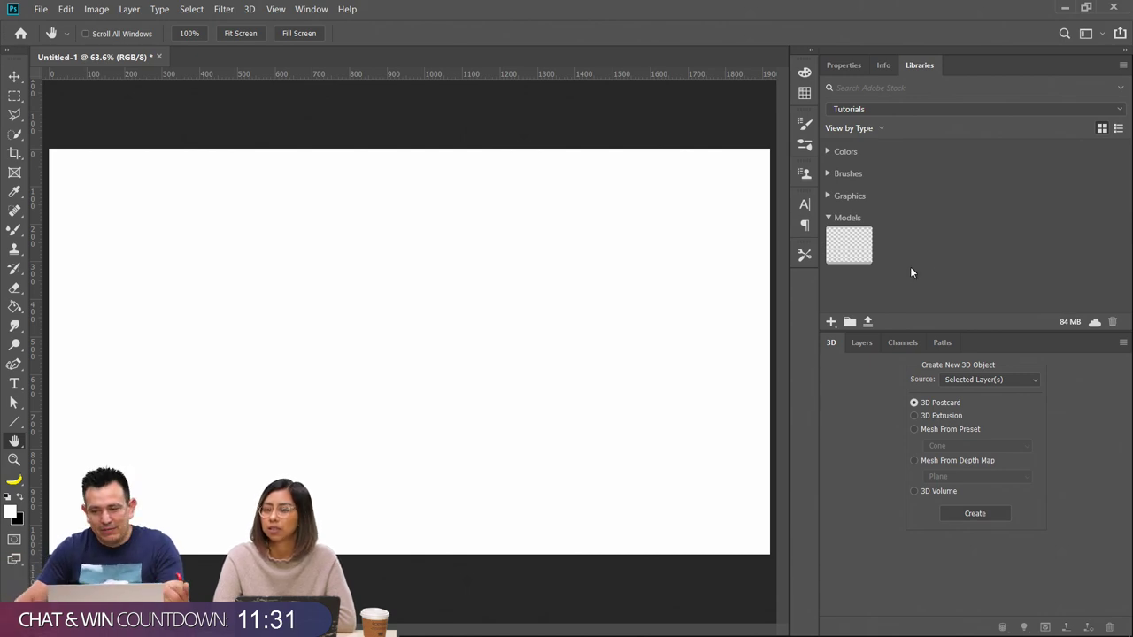
left_click_drag(848, 246, 435, 342)
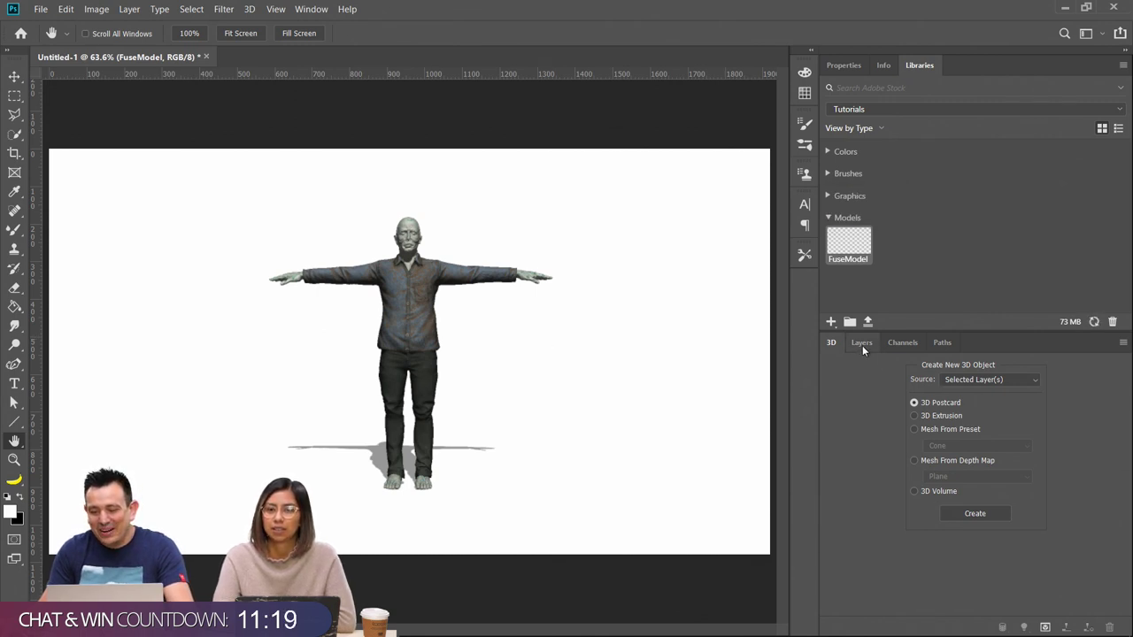
Open the FuseModel layer's 3D scene and select the character's skeleton
left_click(846, 64)
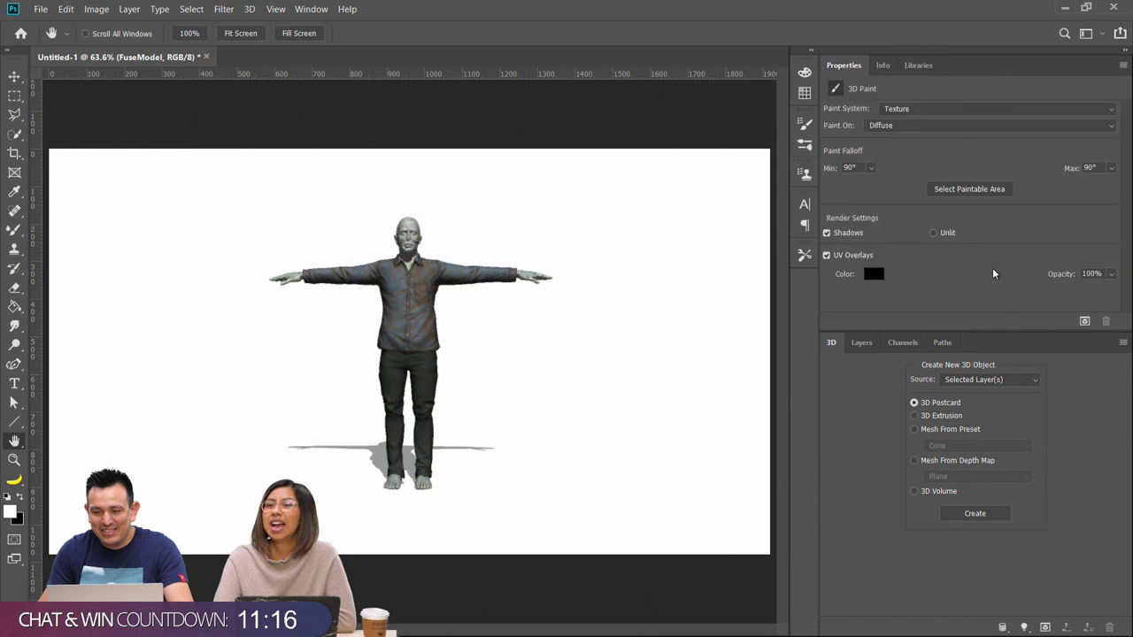
left_click(860, 343)
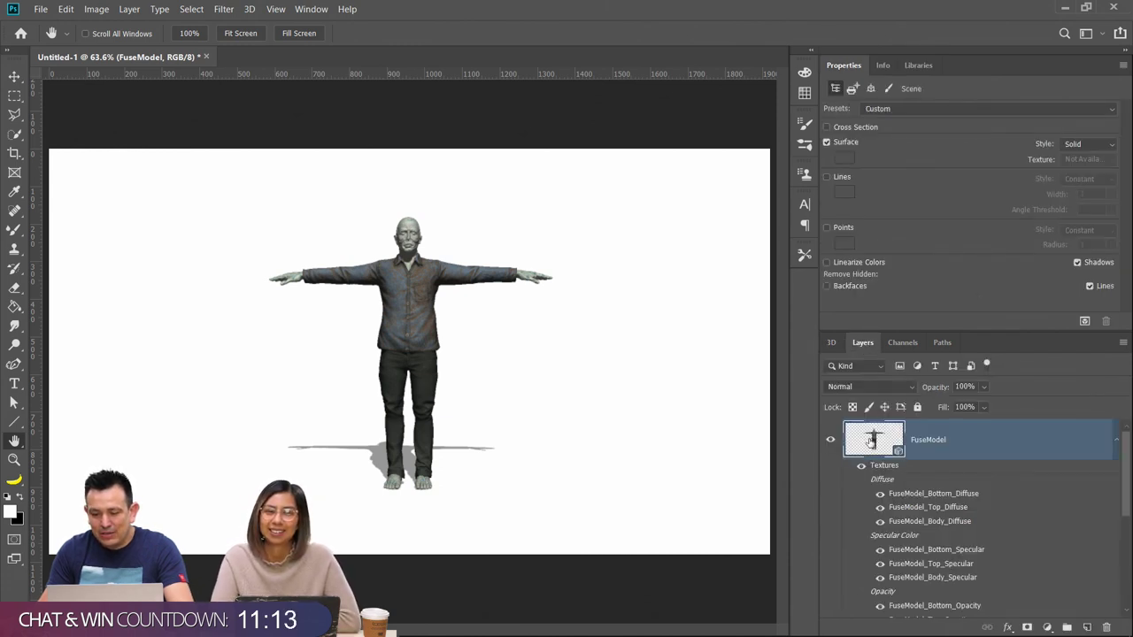
double_click(871, 440)
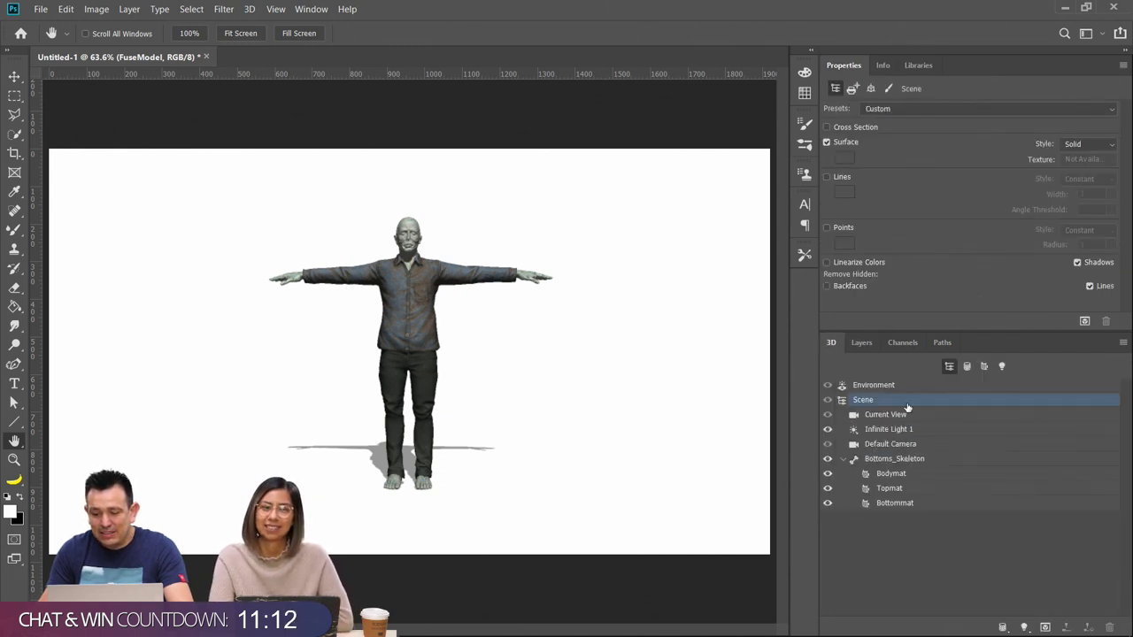
left_click(877, 462)
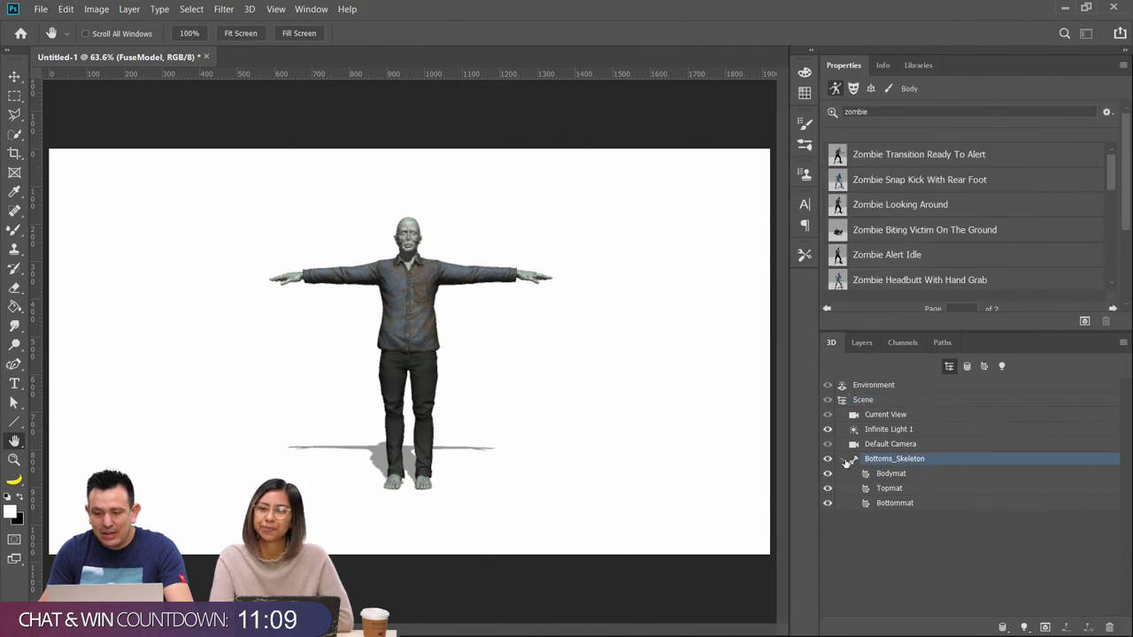
left_click(847, 461)
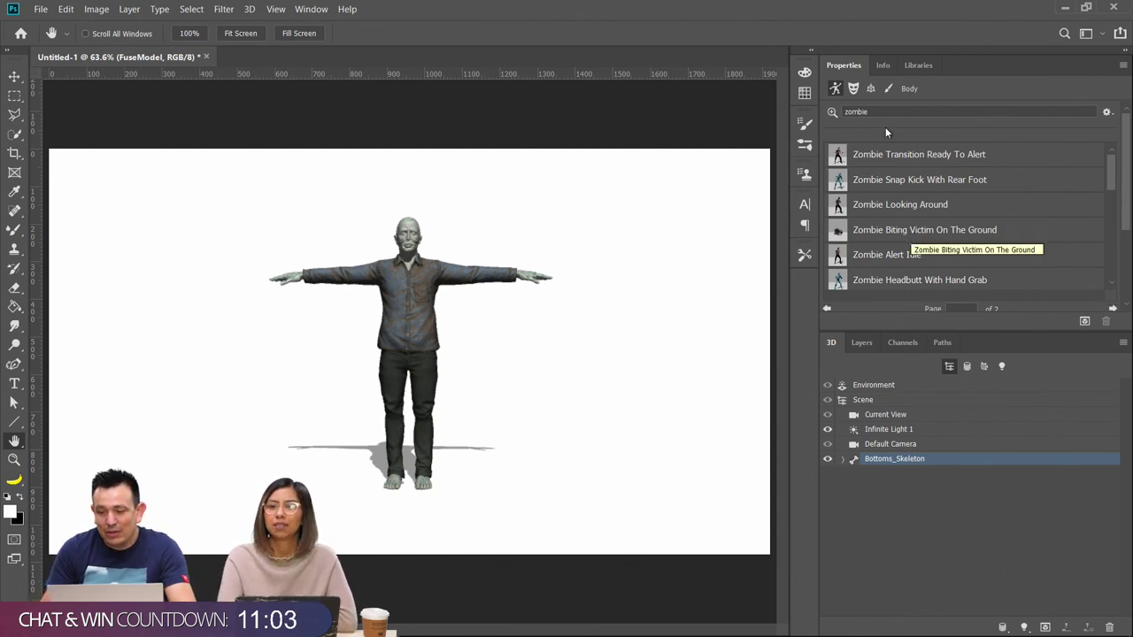
Clear the 'zombie' animation search and apply Female Jazz Square Dancing to the model
left_click_drag(1053, 111, 793, 108)
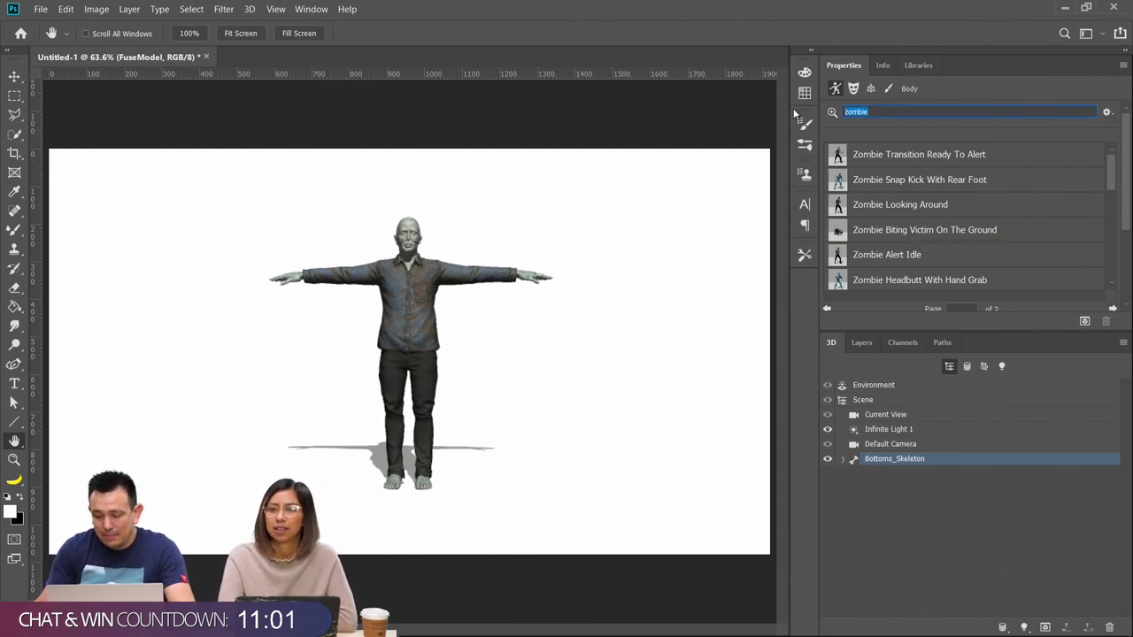
key("BackSpace")
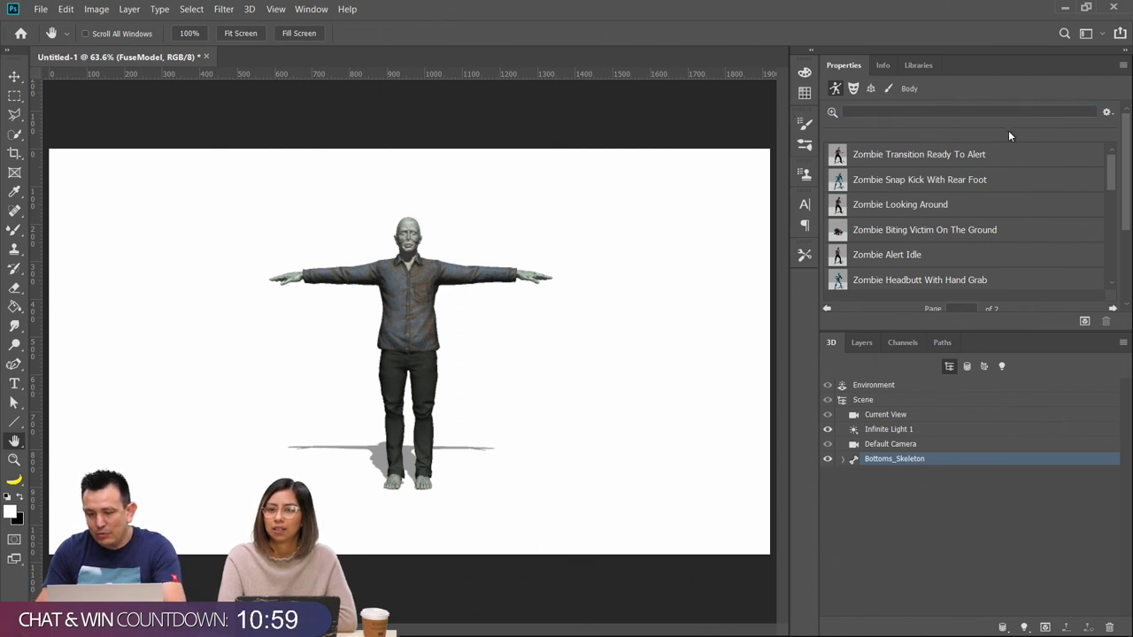
key("Return")
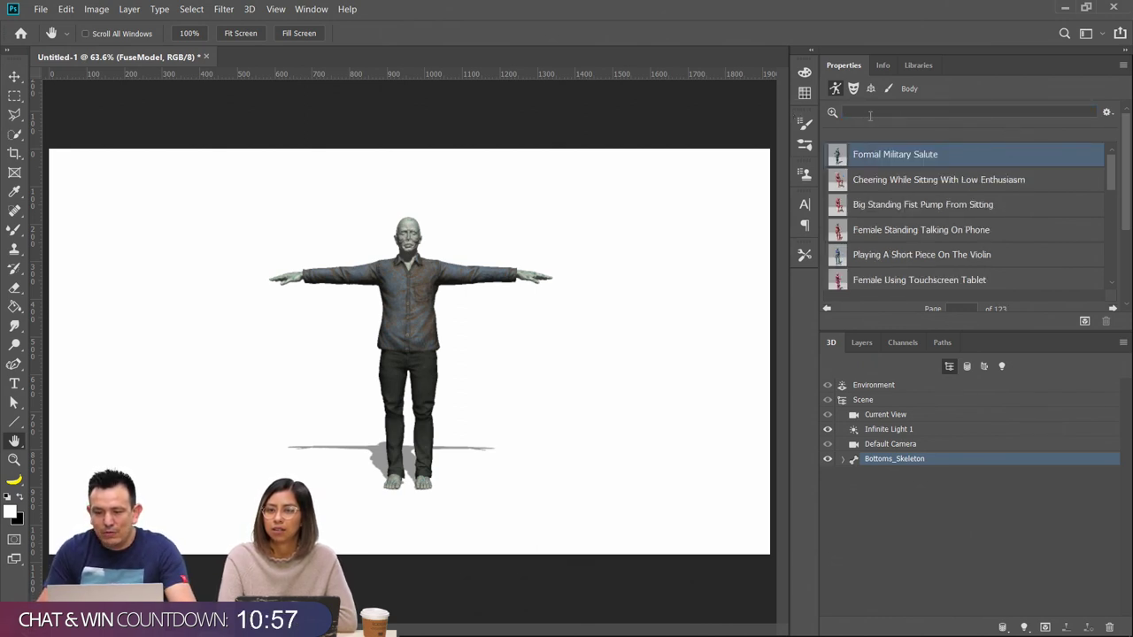
left_click_drag(1113, 181, 1021, 278)
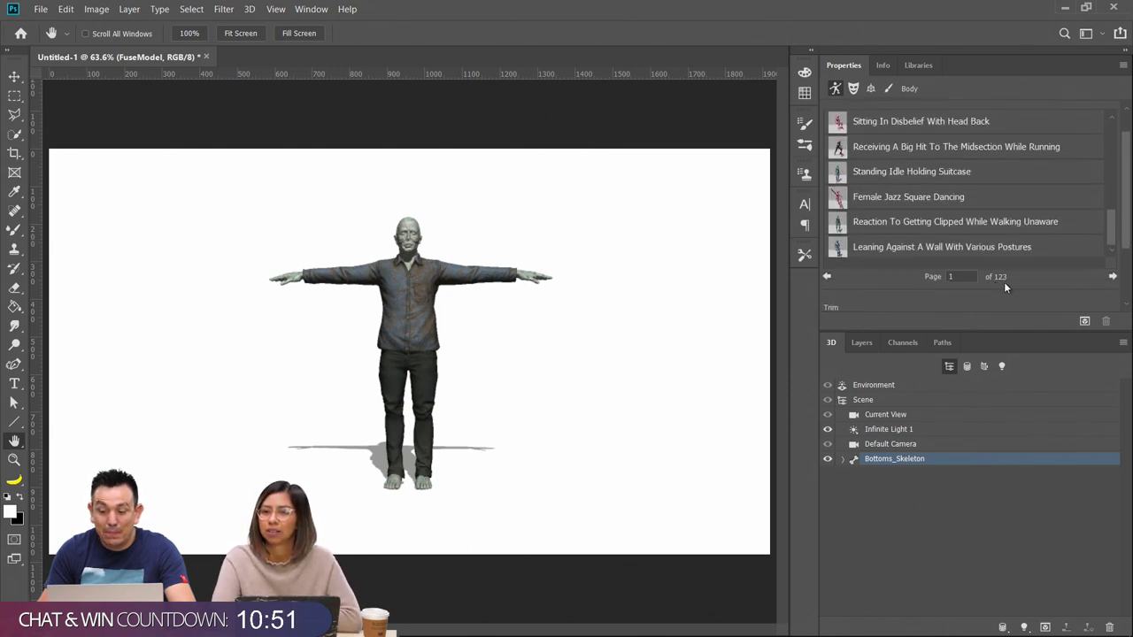
left_click(1108, 236)
left_click_drag(1108, 236, 1108, 233)
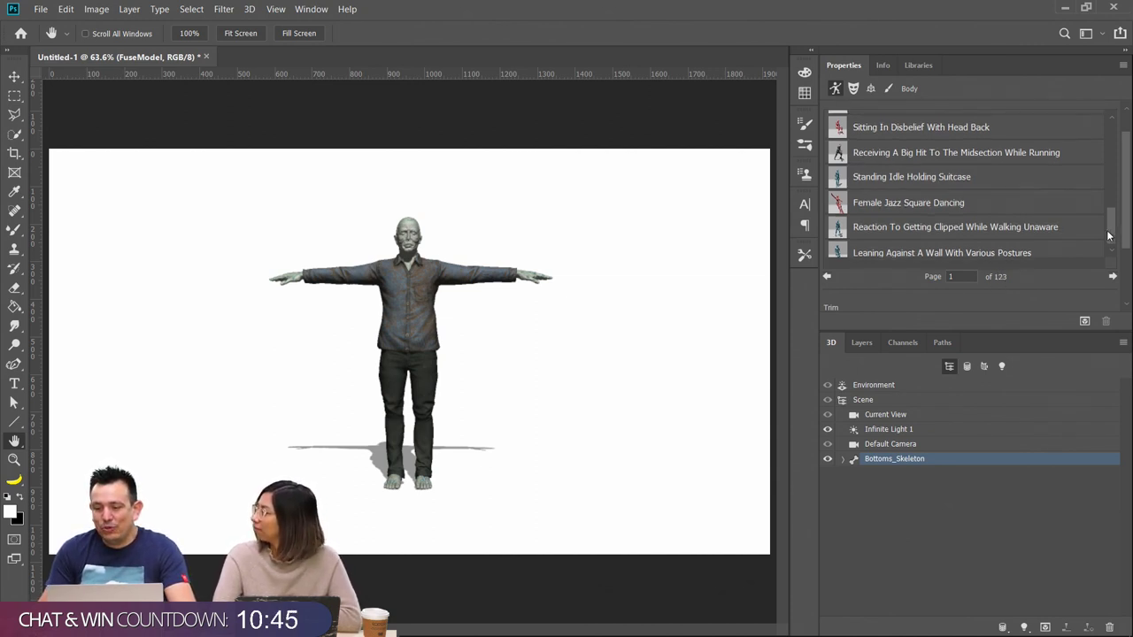
left_click(943, 212)
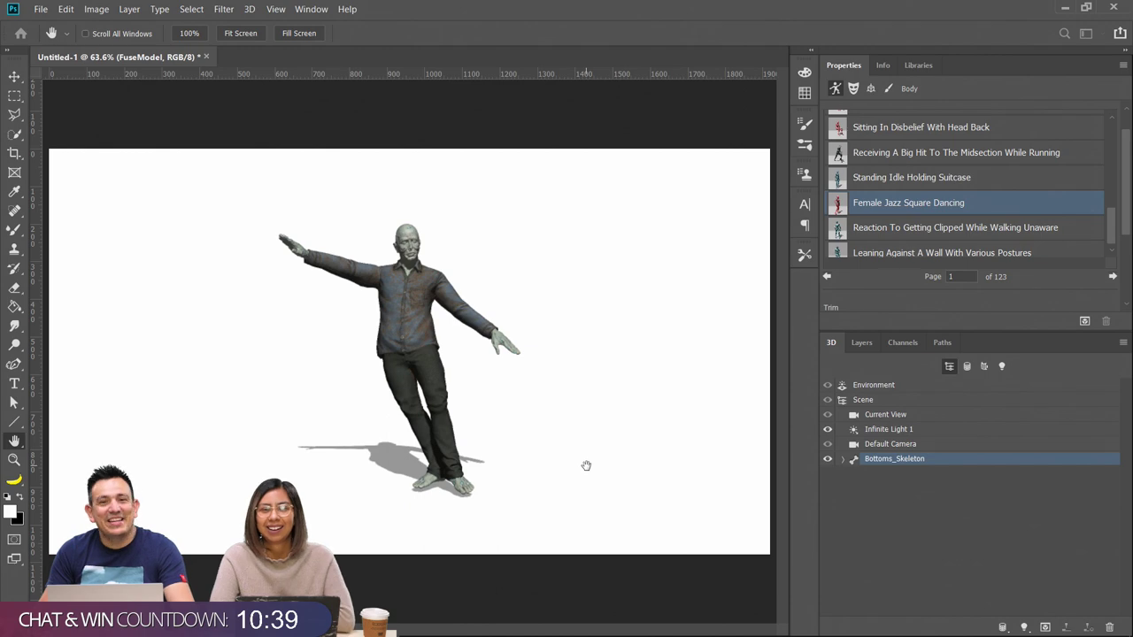
Show the Timeline panel and scrub forward through the Female Jazz Square Dancing animation
left_click(306, 9)
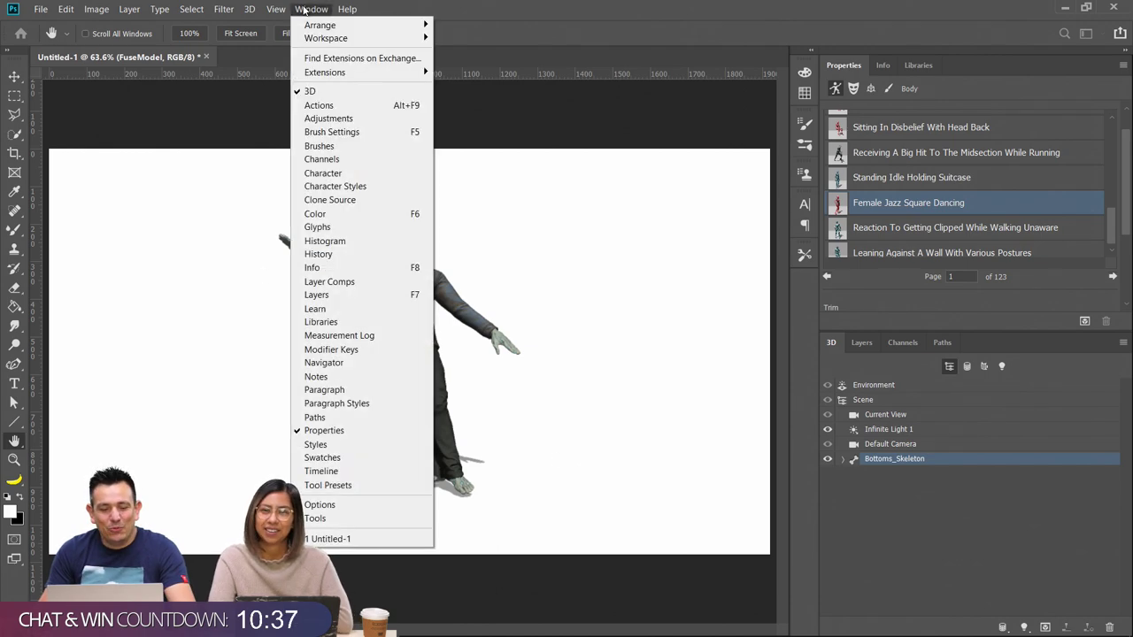
left_click(359, 472)
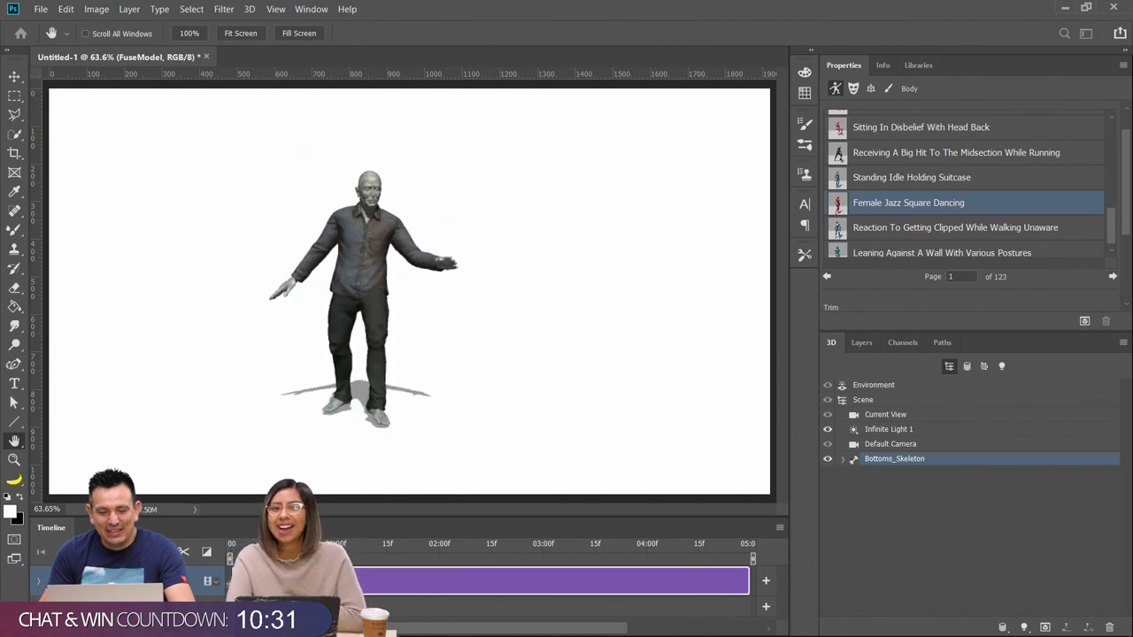
left_click_drag(376, 565, 346, 597)
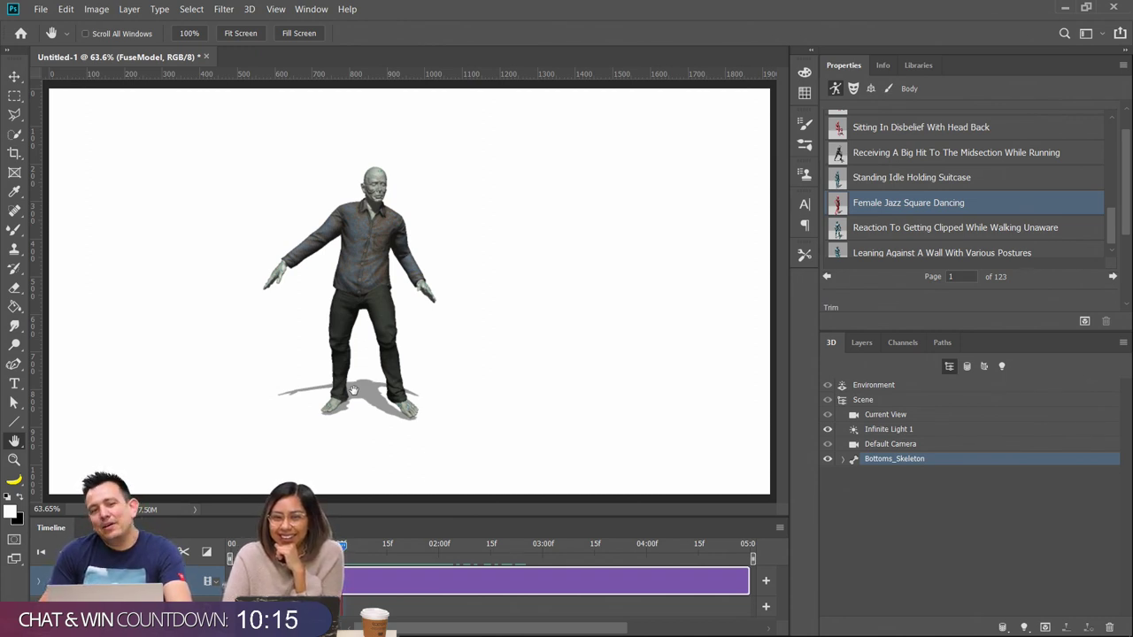
Visit Edit Toolbar, dismiss Customize Toolbar with Done, and select the Move tool for 3D editing
left_click(14, 479)
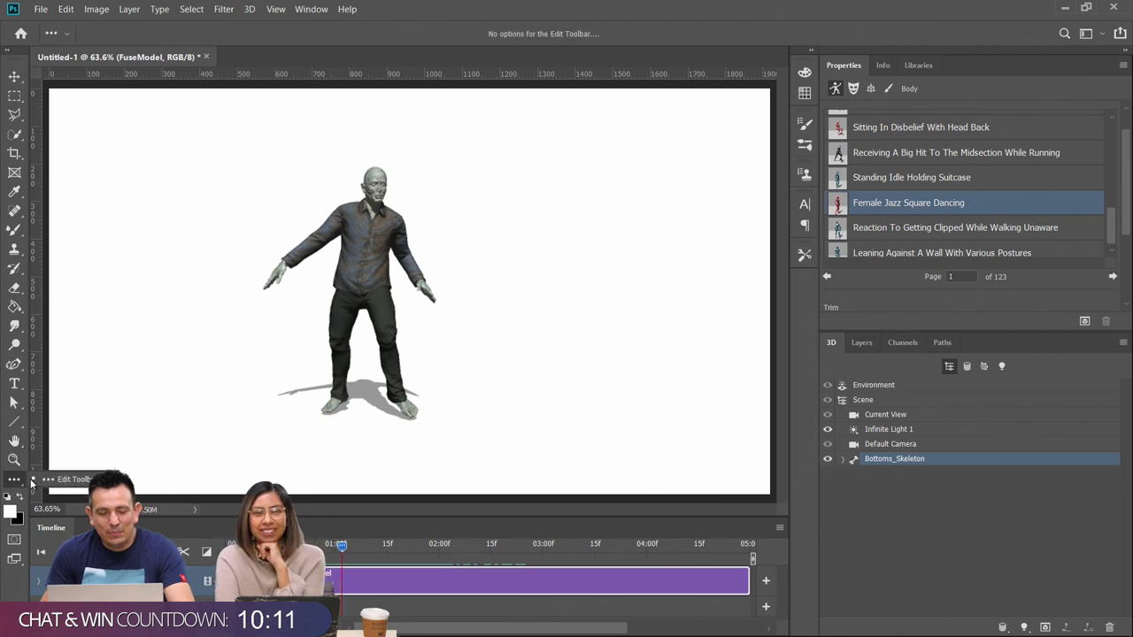
left_click(60, 479)
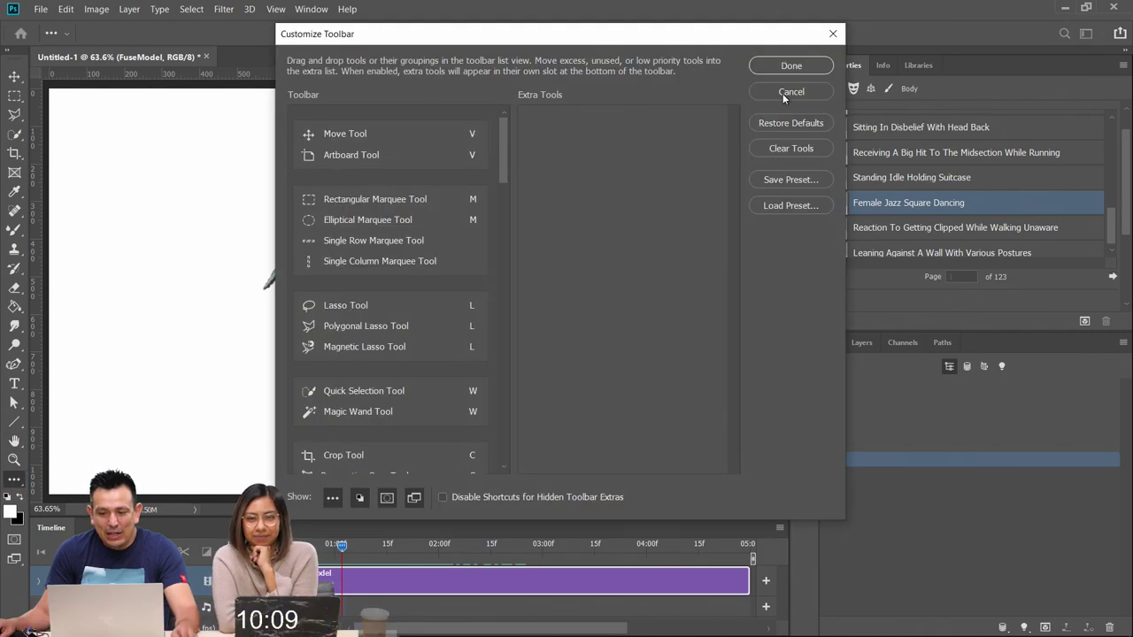
left_click(786, 75)
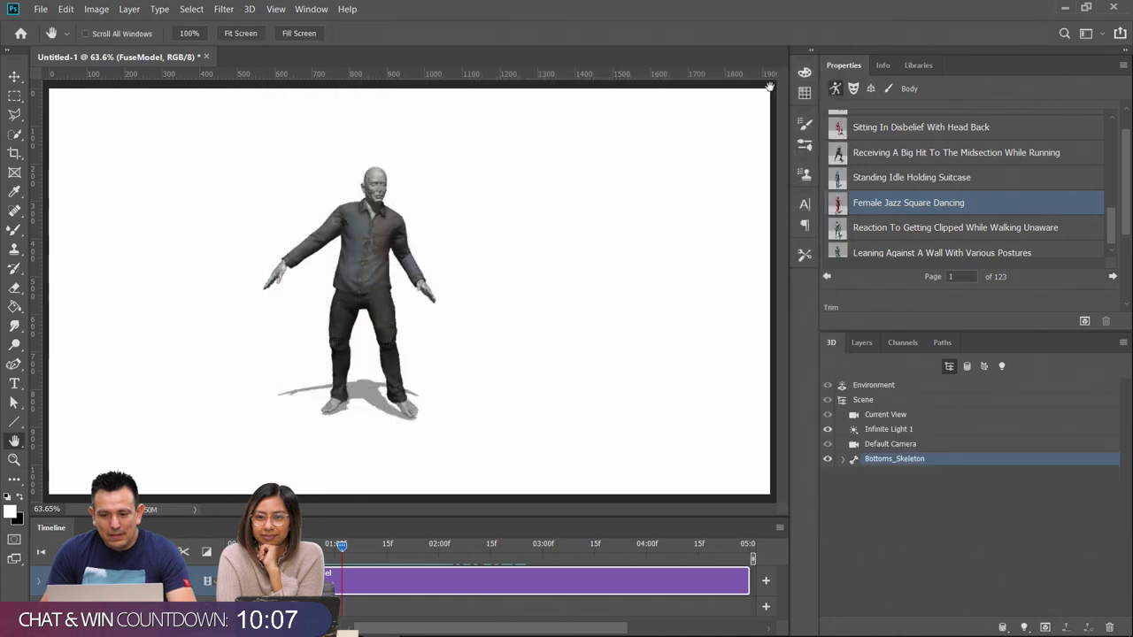
left_click(15, 78)
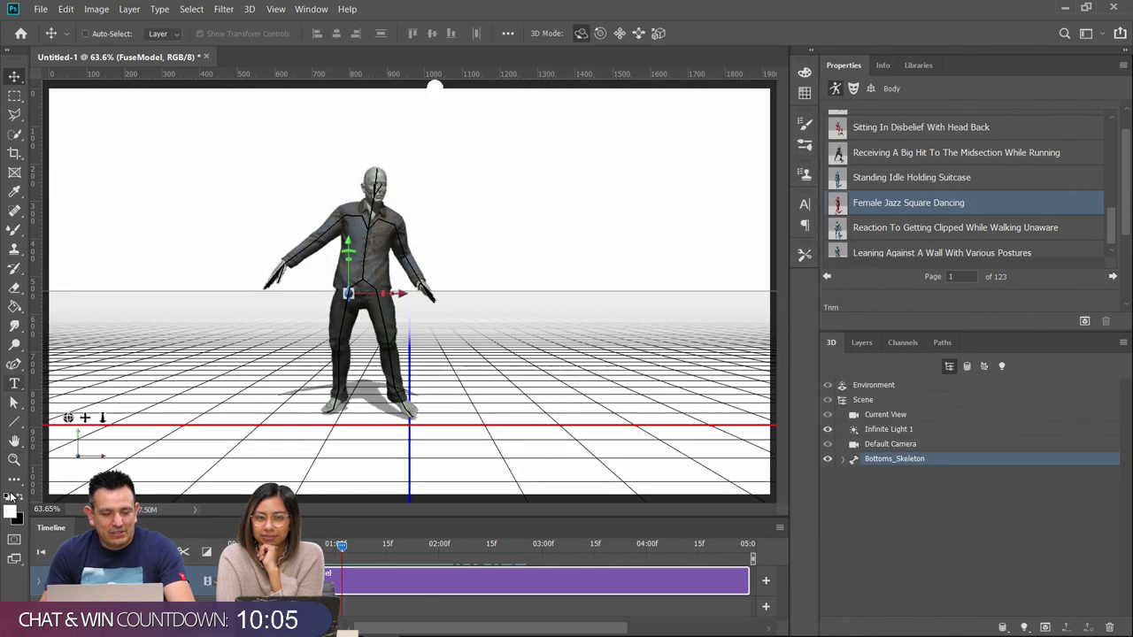
Bring up and close the Customize Toolbar dialog twice more via Edit Toolbar
left_click(16, 481)
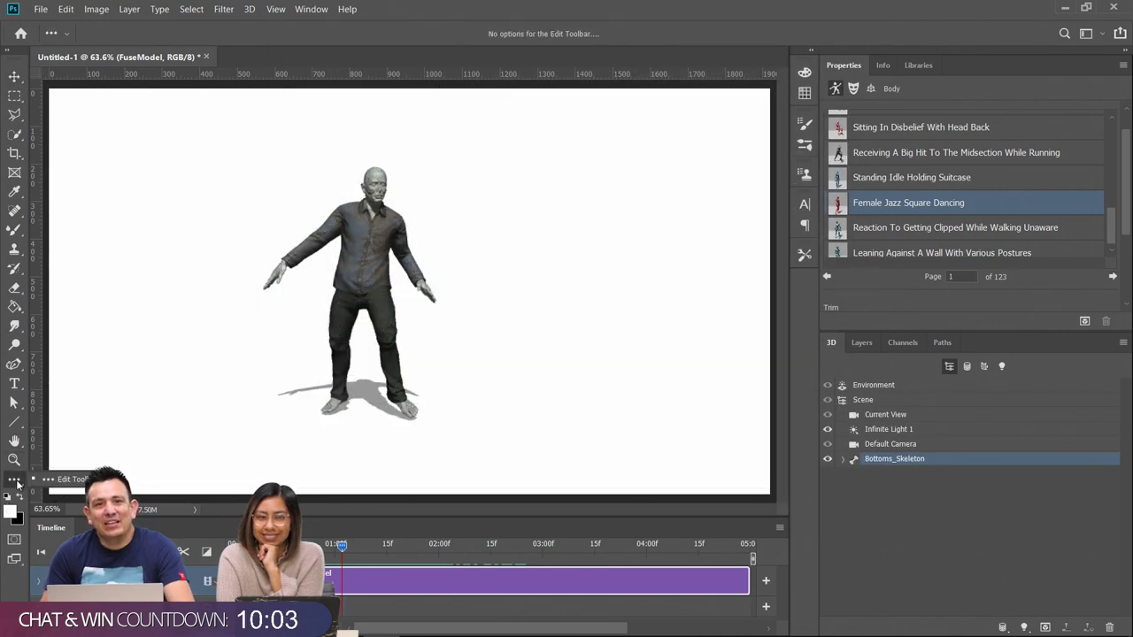
left_click(75, 480)
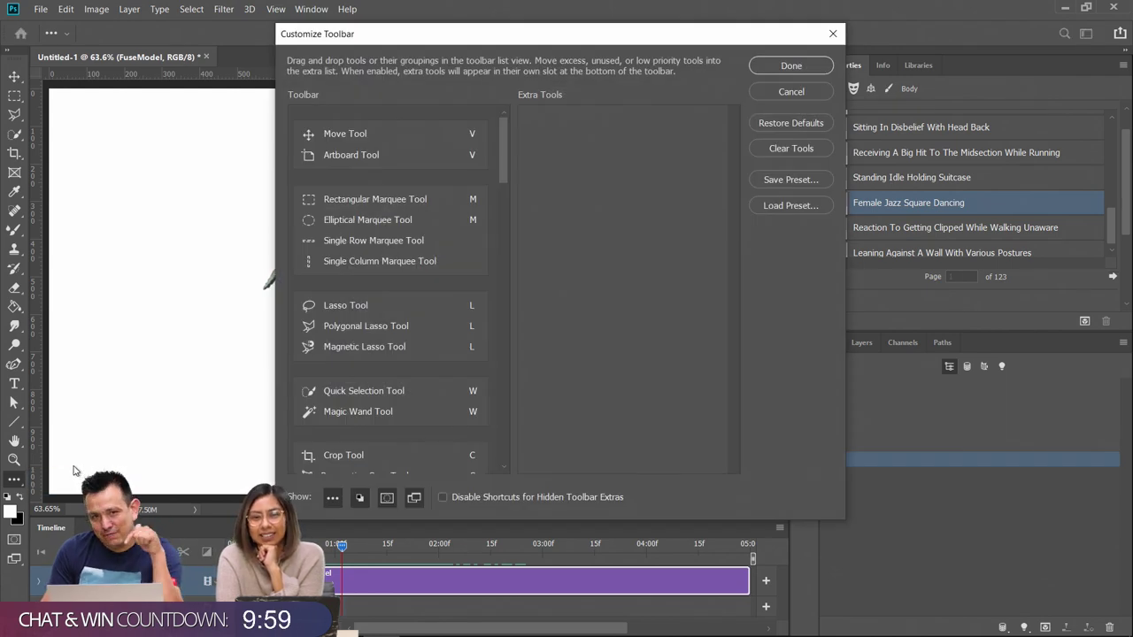
left_click(792, 67)
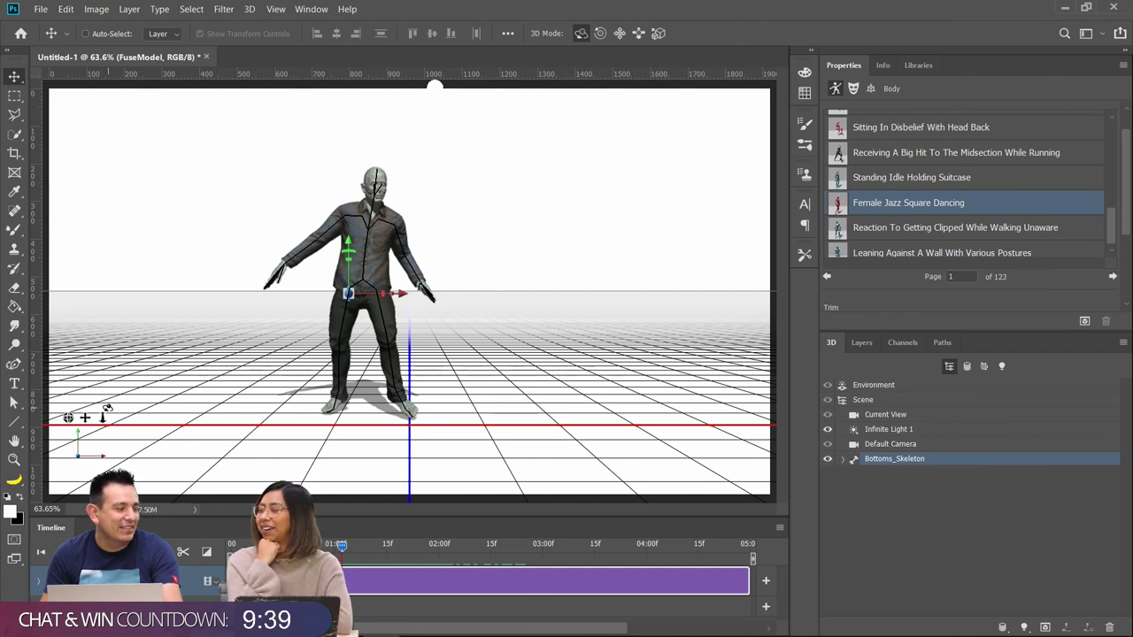
left_click(14, 479)
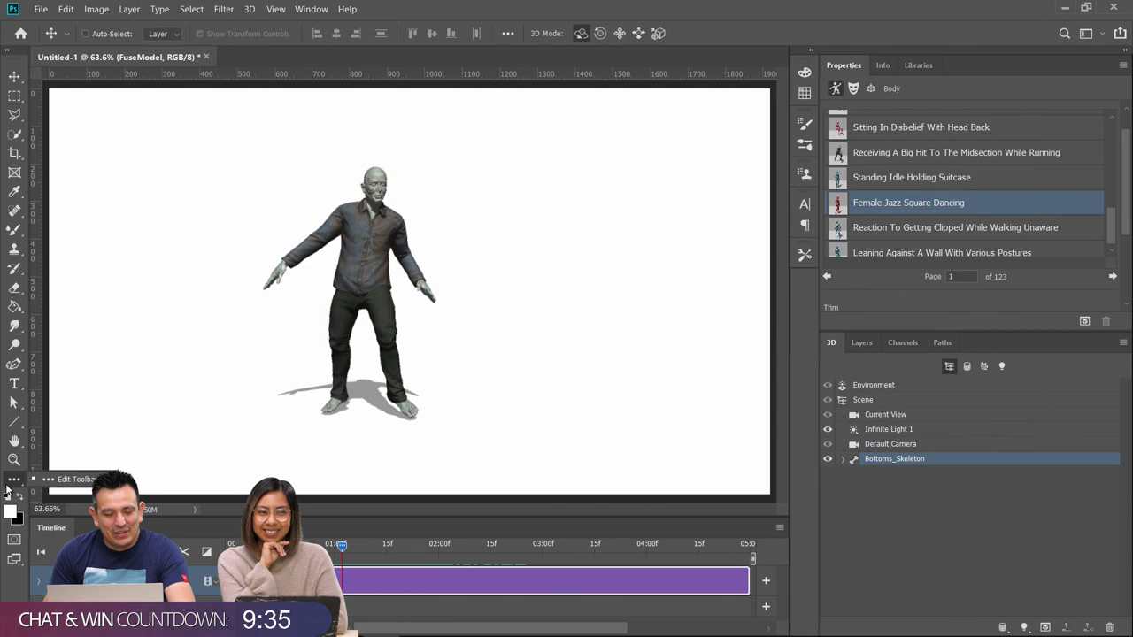
left_click(75, 482)
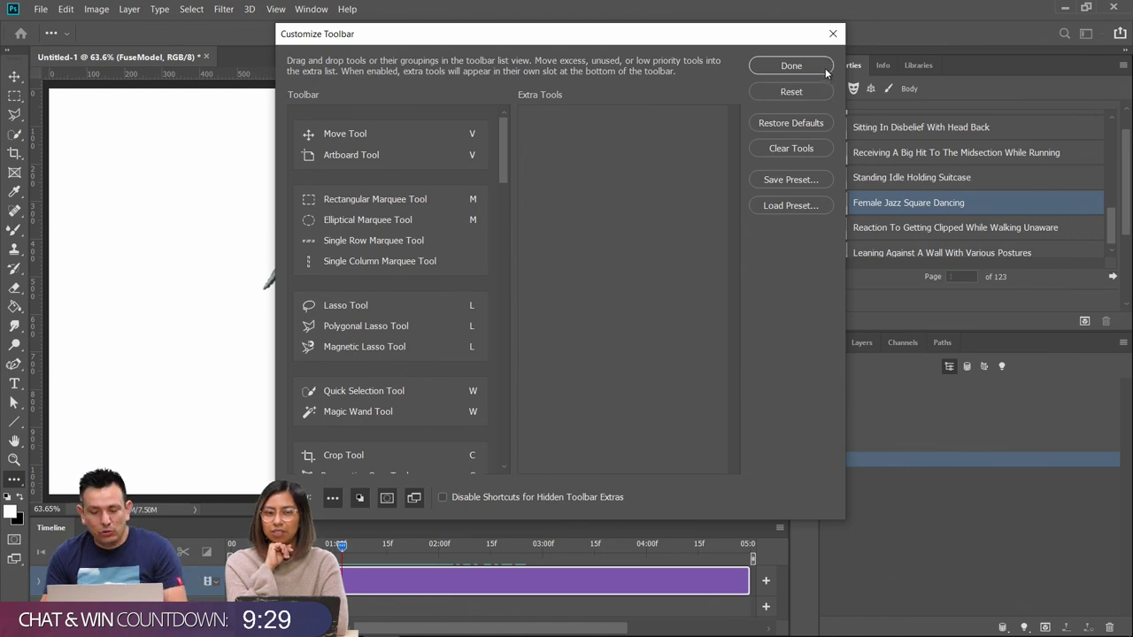
left_click(792, 67)
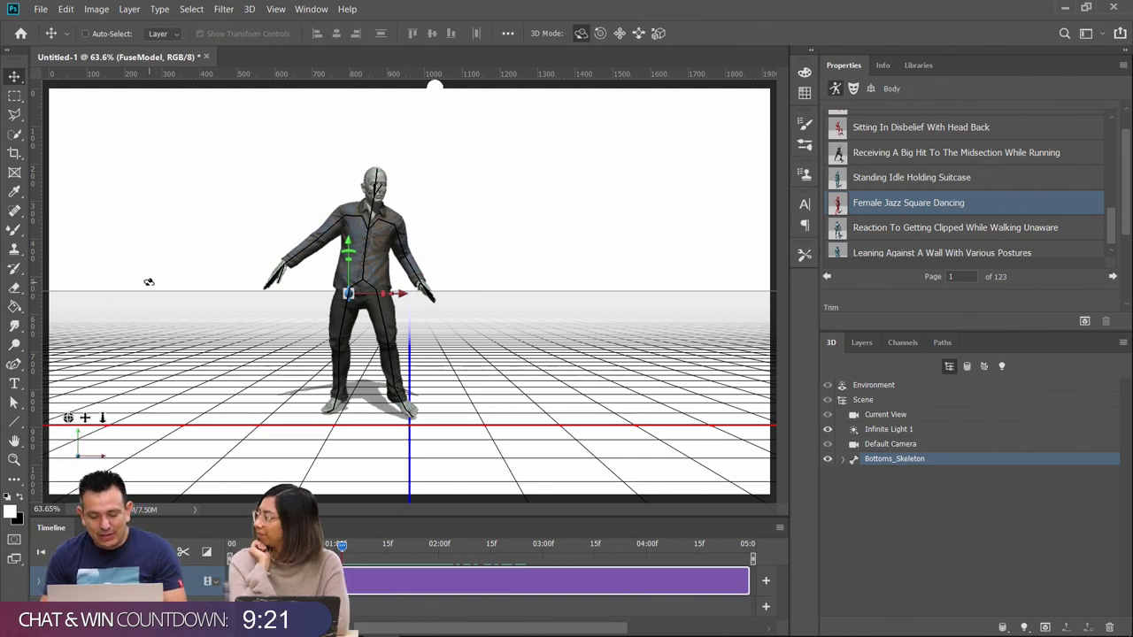
key("i")
key("ctrl+k")
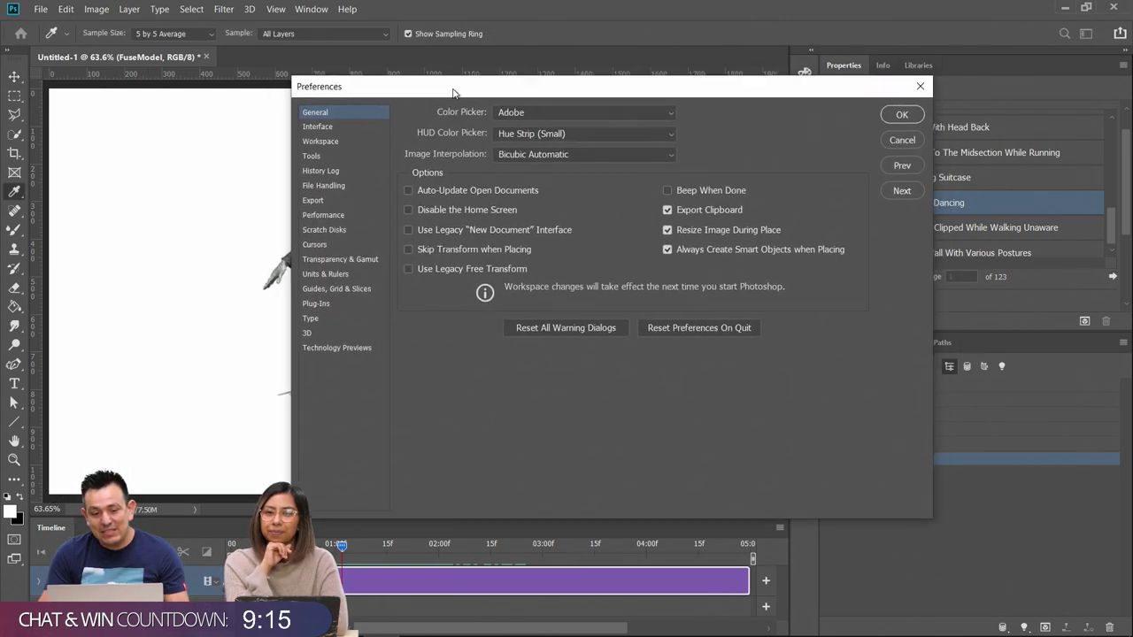
left_click(298, 115)
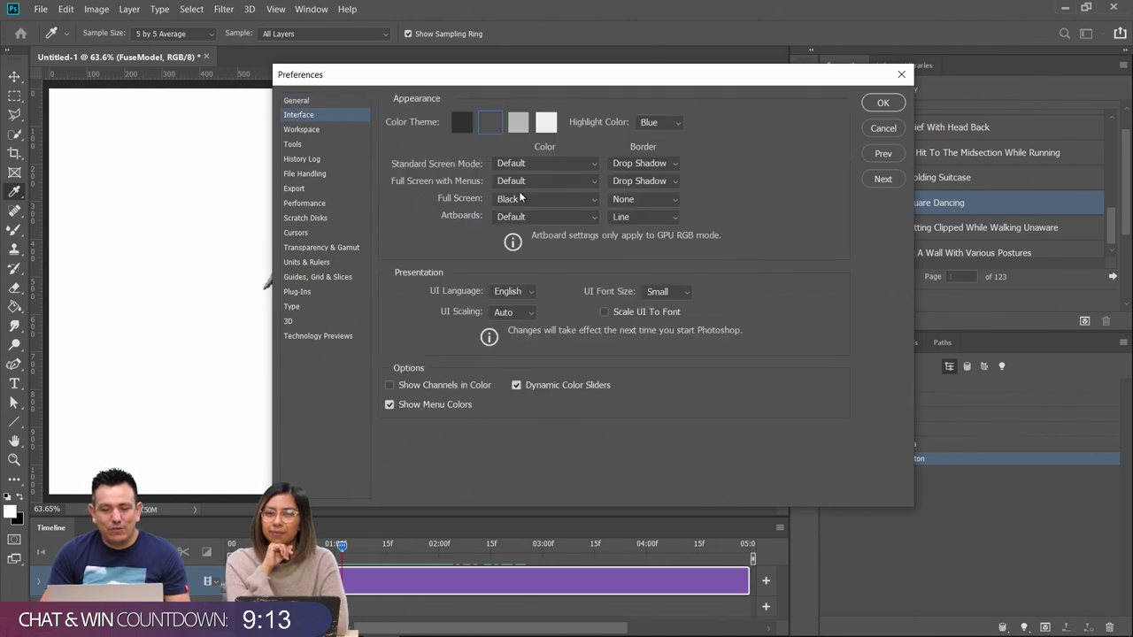
left_click(460, 124)
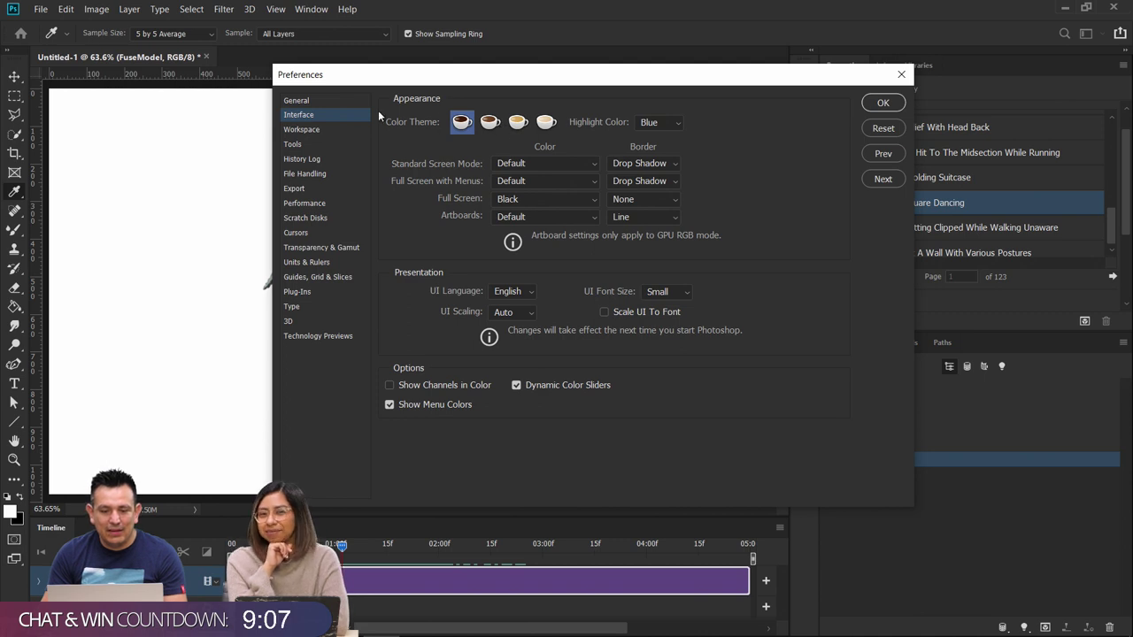
left_click(489, 126)
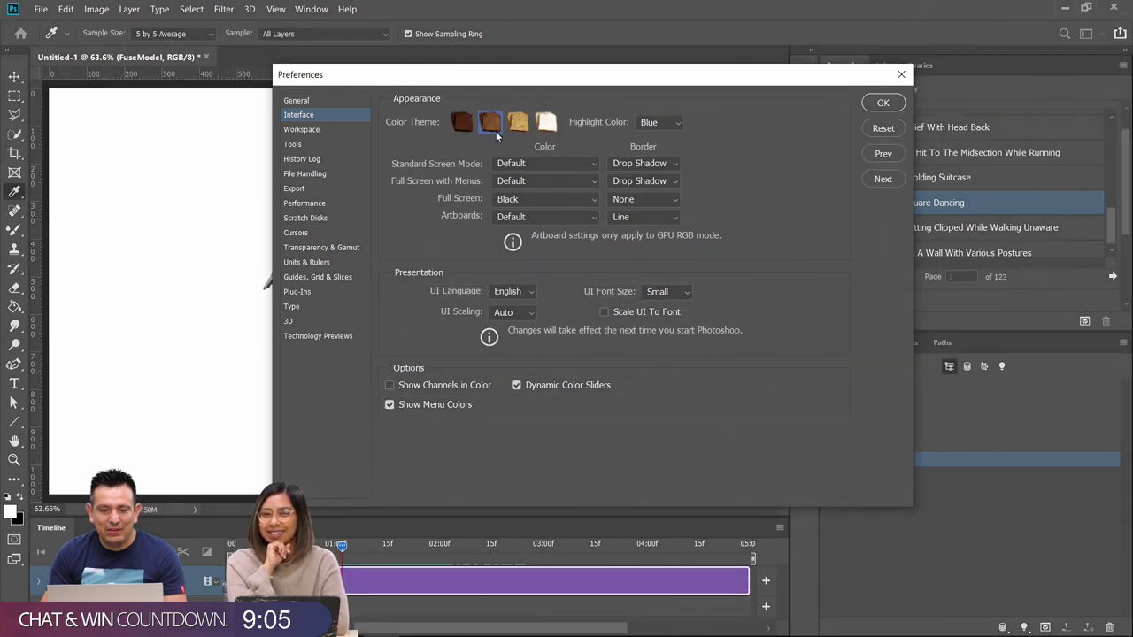
left_click(491, 132, "ctrl+alt+shift")
left_click(492, 131)
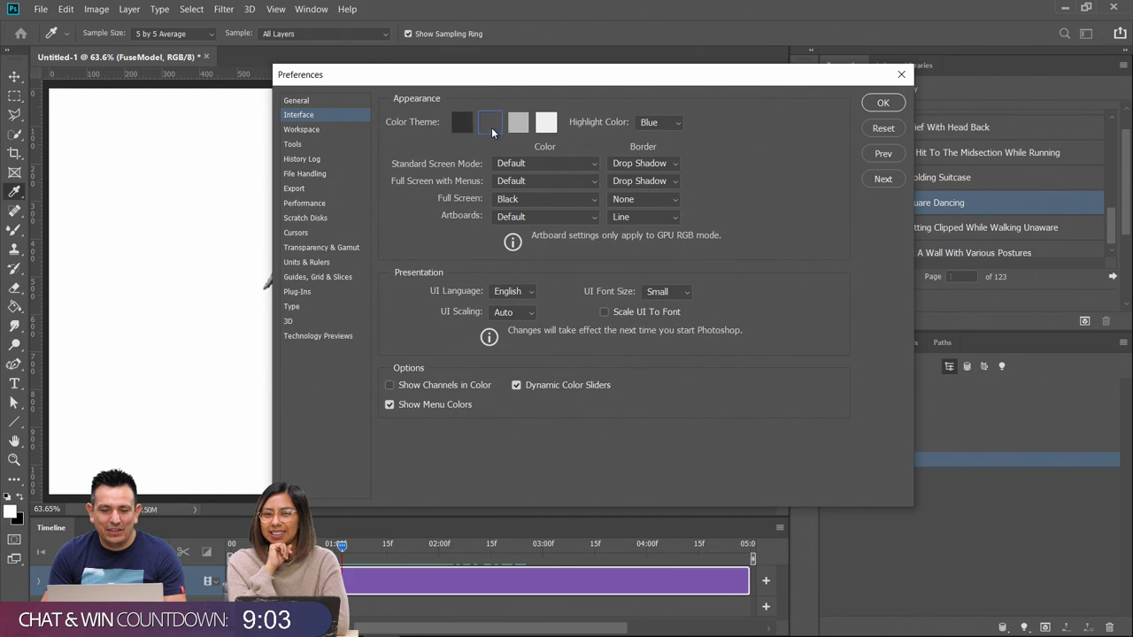
left_click(490, 131, "ctrl+alt+shift")
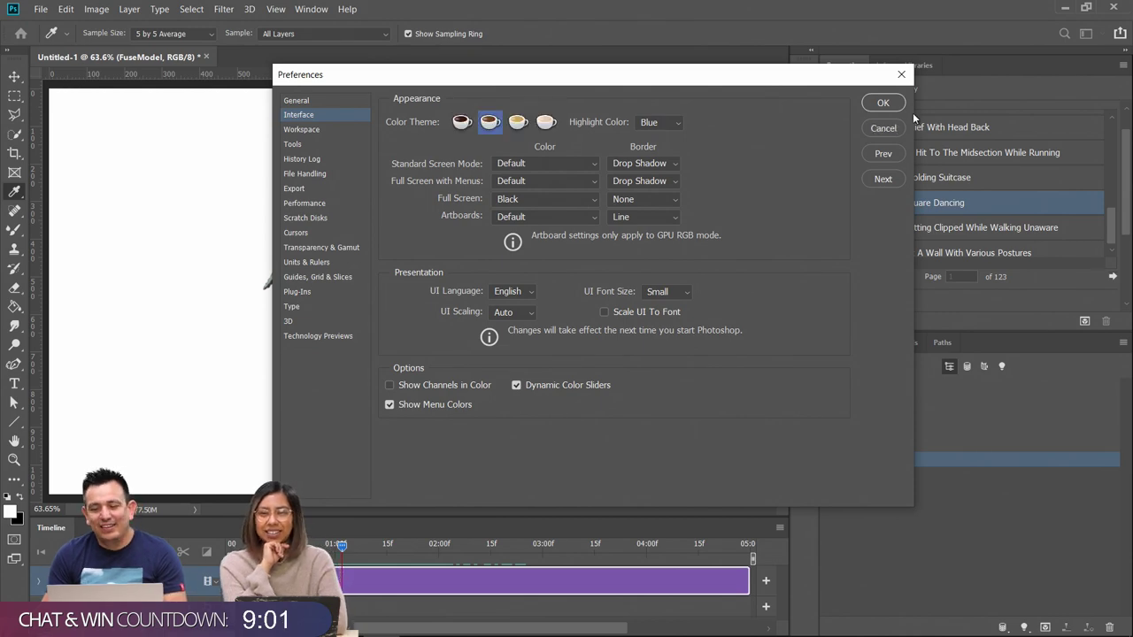
left_click(878, 133)
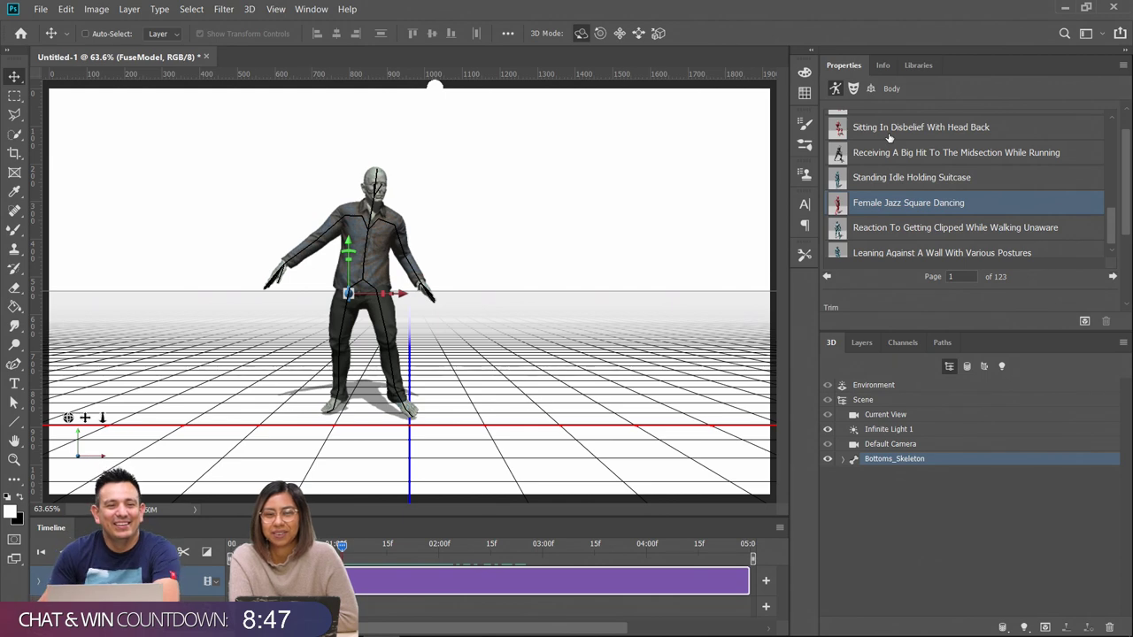
Search the Properties animation list for 'flip' and apply Aerial Backflip To Land
left_click_drag(342, 544, 301, 547)
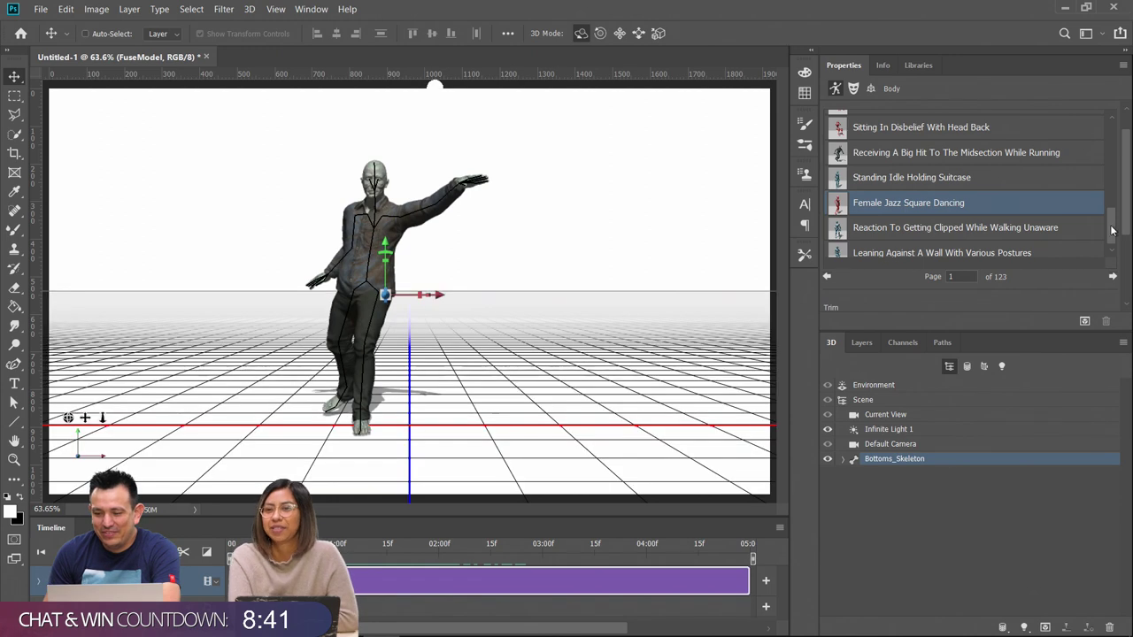
left_click(1113, 130)
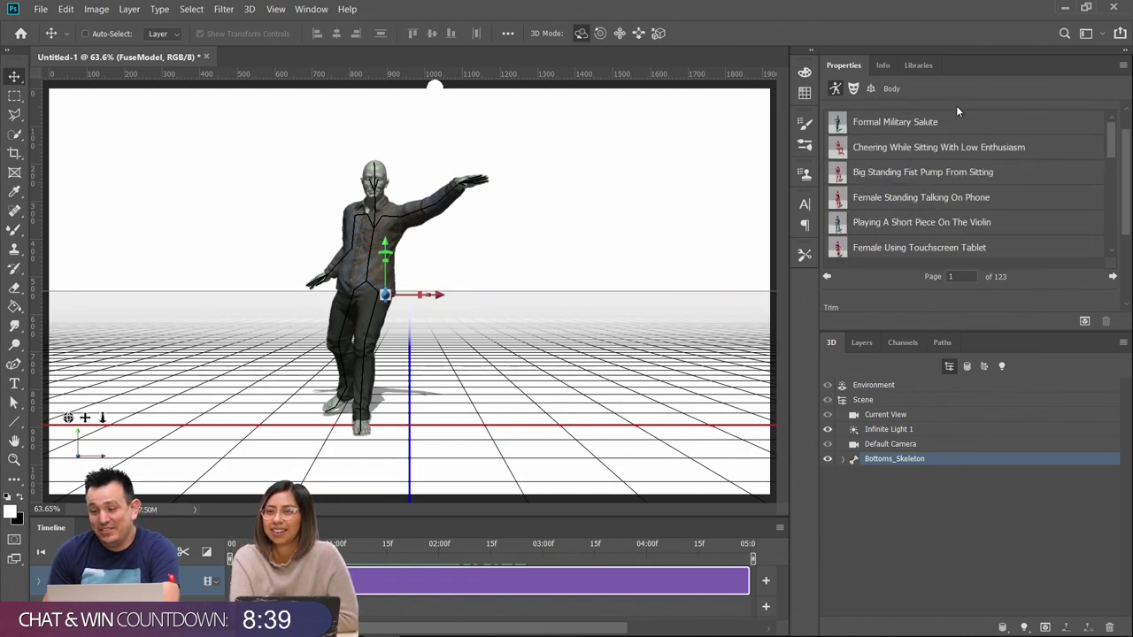
scroll(1006, 106, "up", 1)
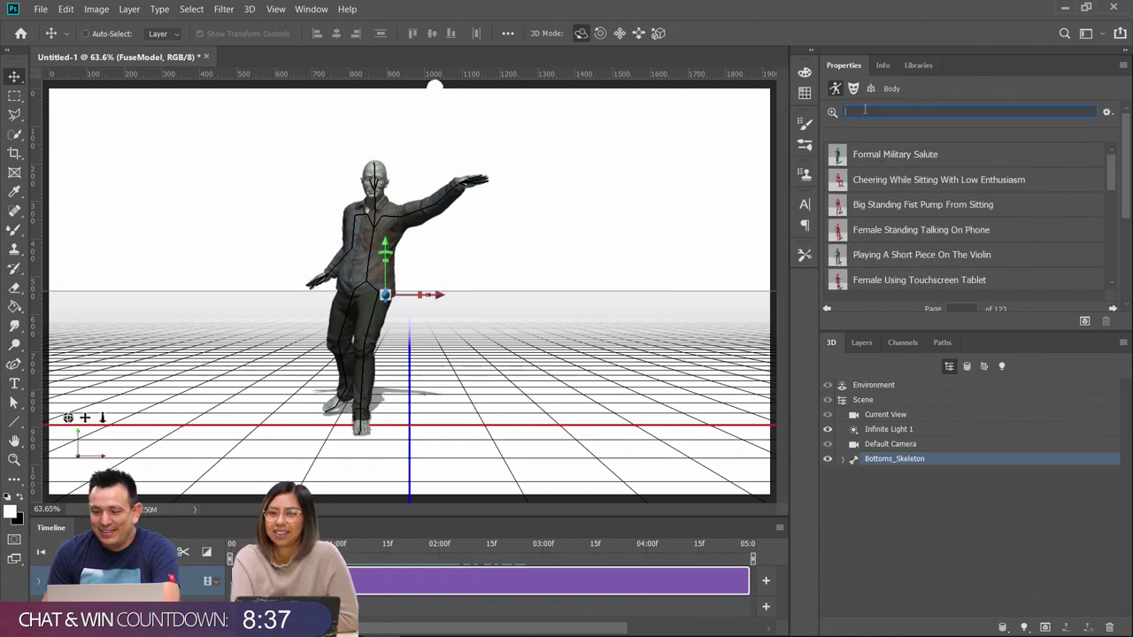
type("flip")
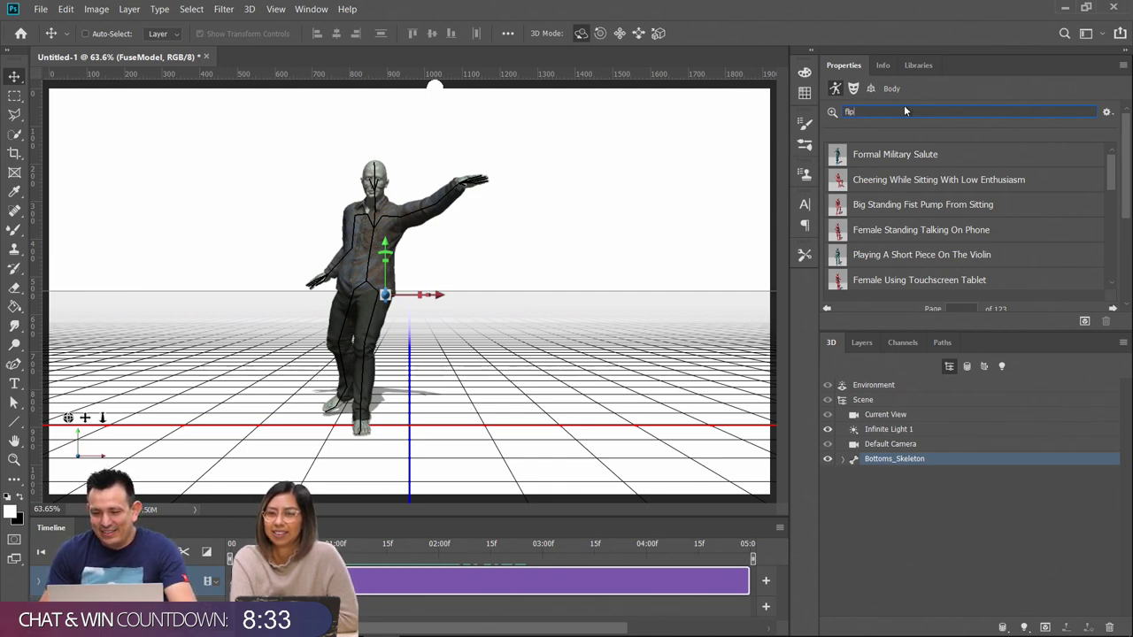
key("Return")
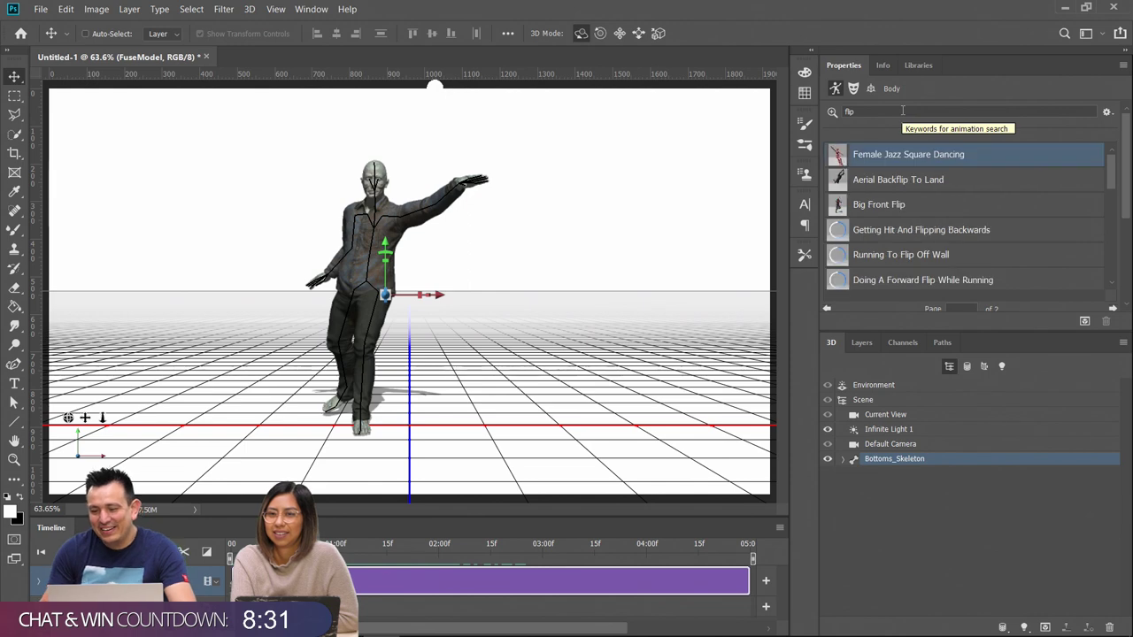
left_click(884, 181)
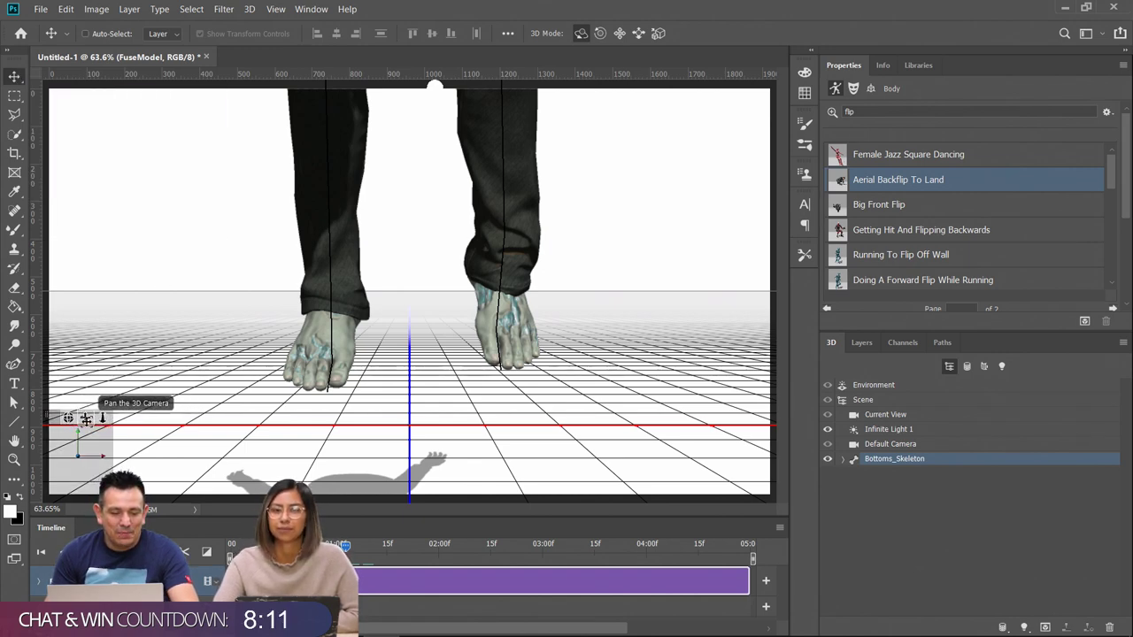
Pan, dolly and orbit the 3D camera around the zombie, then play the backflip
left_click_drag(88, 420, 168, 255)
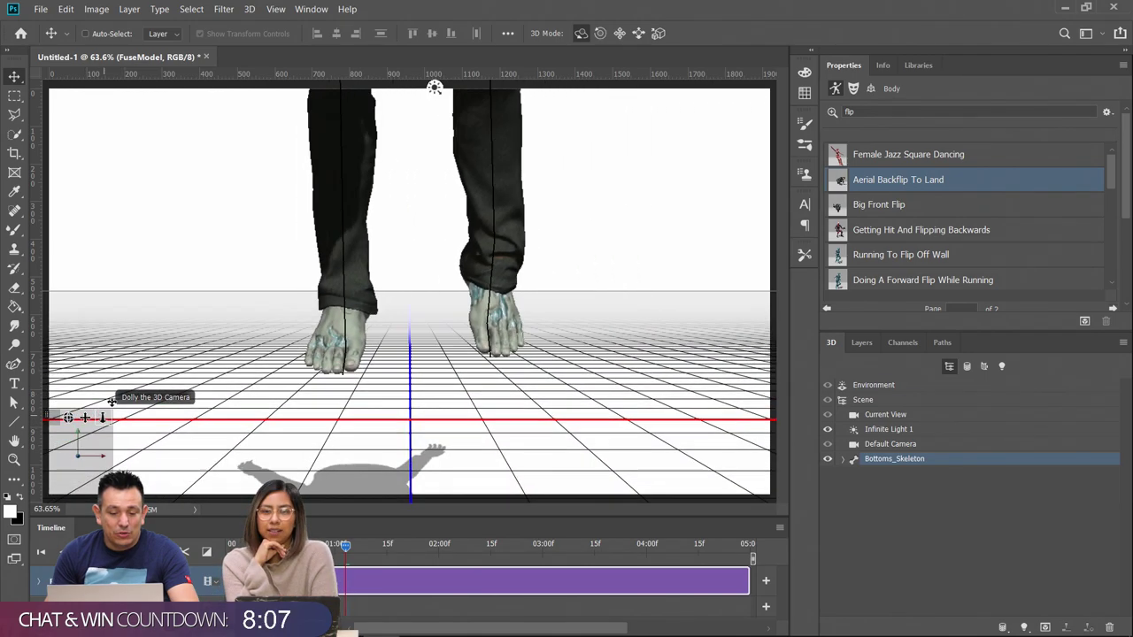
left_click_drag(88, 423, 88, 439)
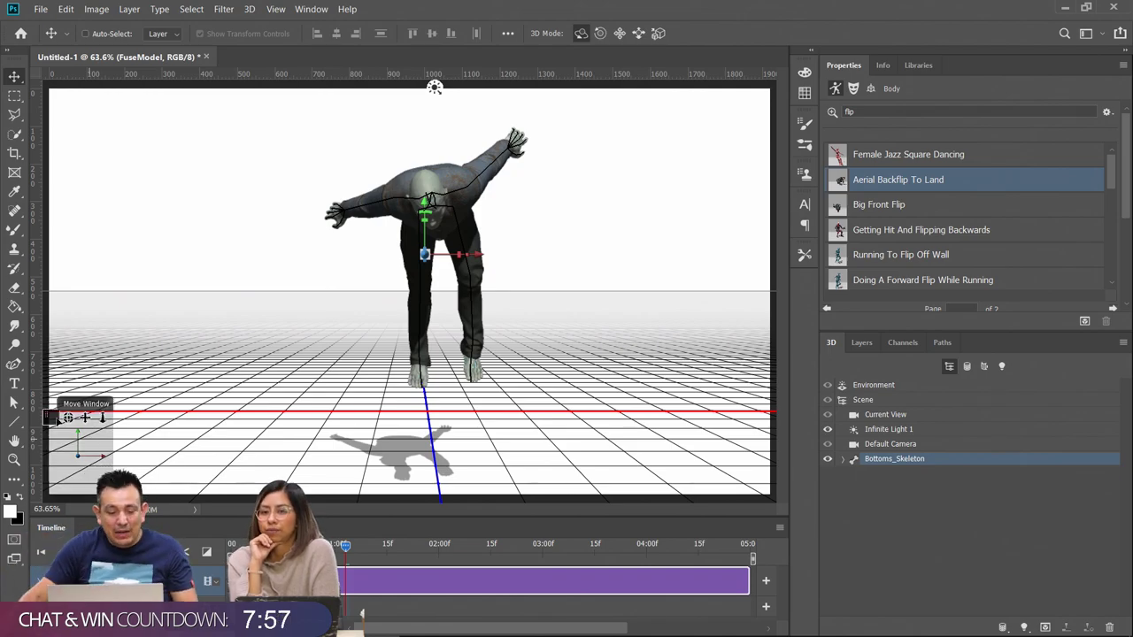
left_click_drag(434, 86, 369, 87)
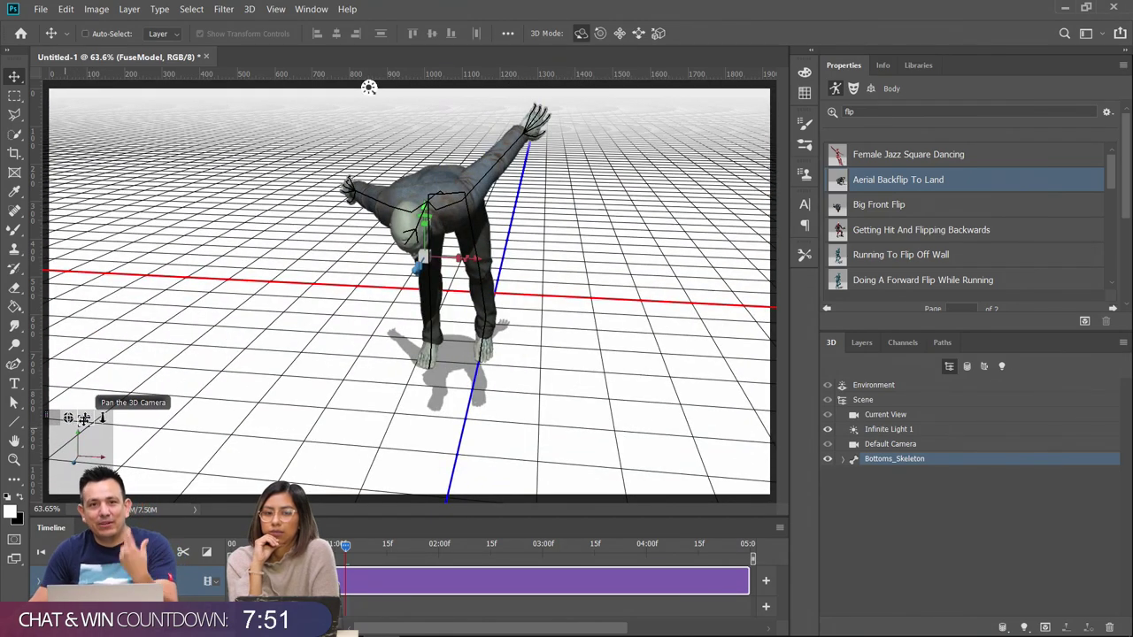
left_click_drag(368, 87, 768, 111)
mouse_move(82, 418)
left_mouse_down()
mouse_move(91, 461)
mouse_move(86, 418)
mouse_move(105, 365)
mouse_move(108, 390)
mouse_move(120, 378)
mouse_move(92, 398)
mouse_move(107, 330)
mouse_move(69, 416)
left_mouse_up()
key("space")
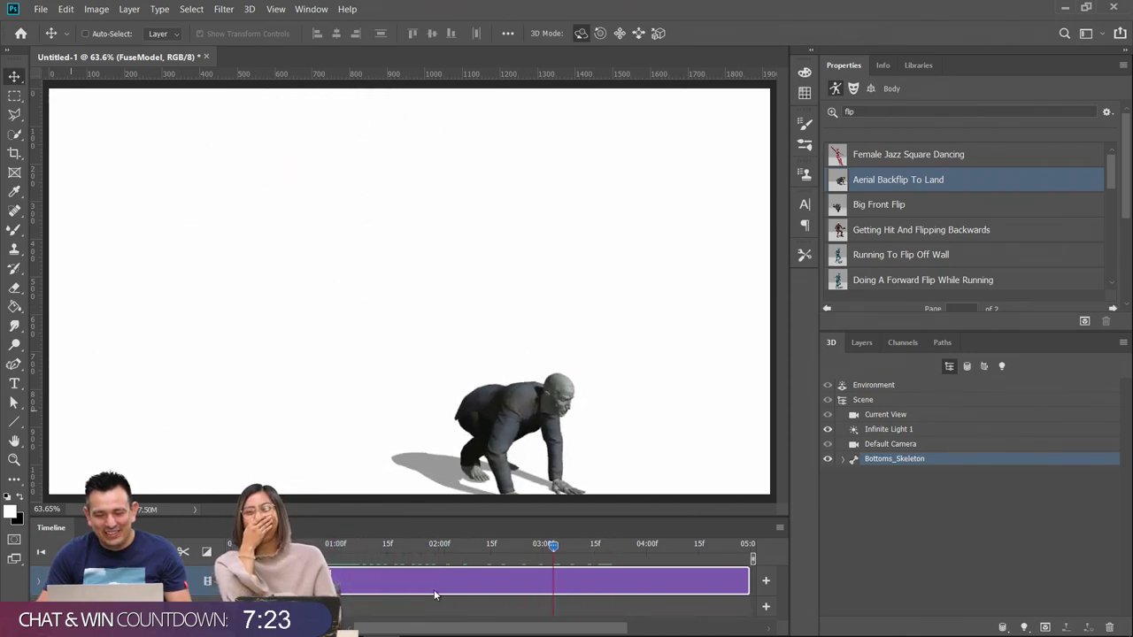
Stop playback, orbit to a front view, and move the playhead back to about 02:00f
key("space")
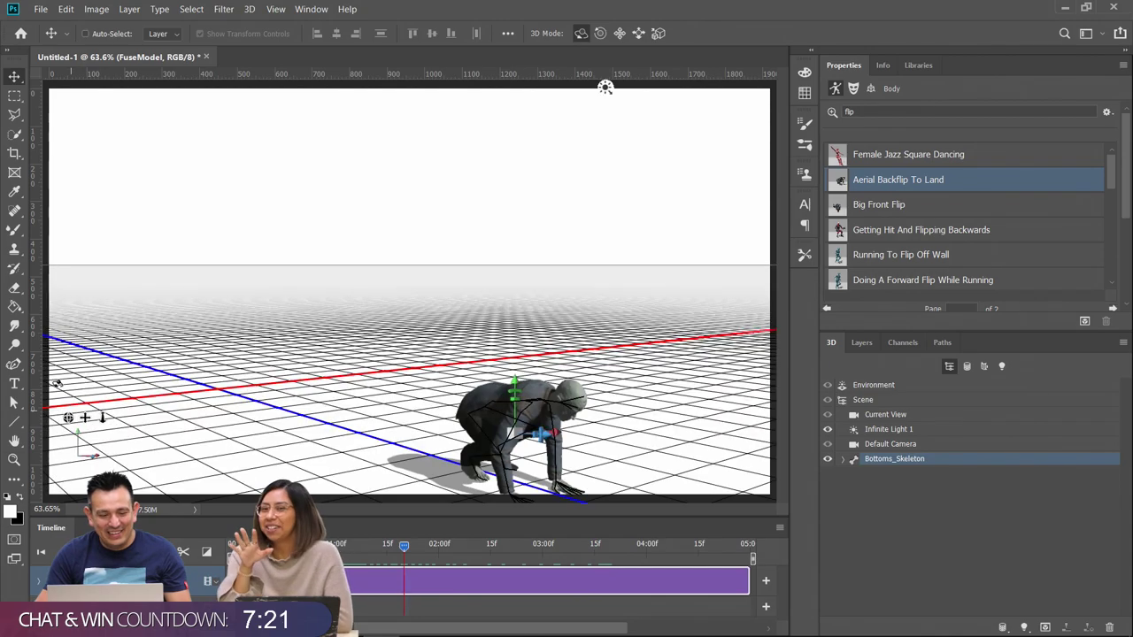
left_click_drag(70, 417, 102, 461)
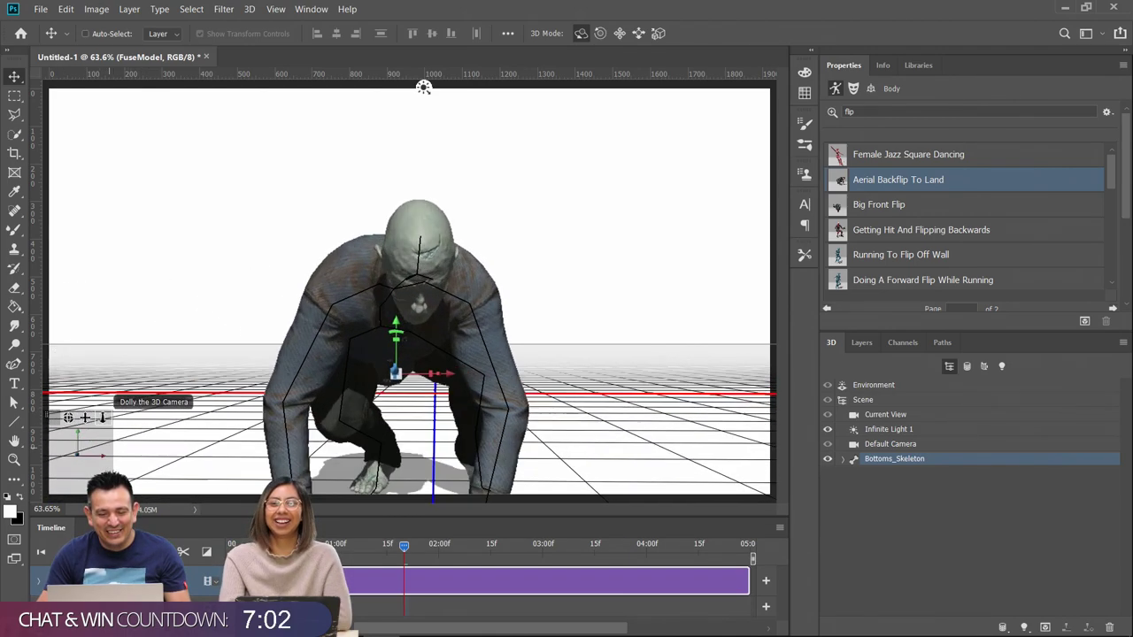
left_click_drag(400, 550, 202, 576)
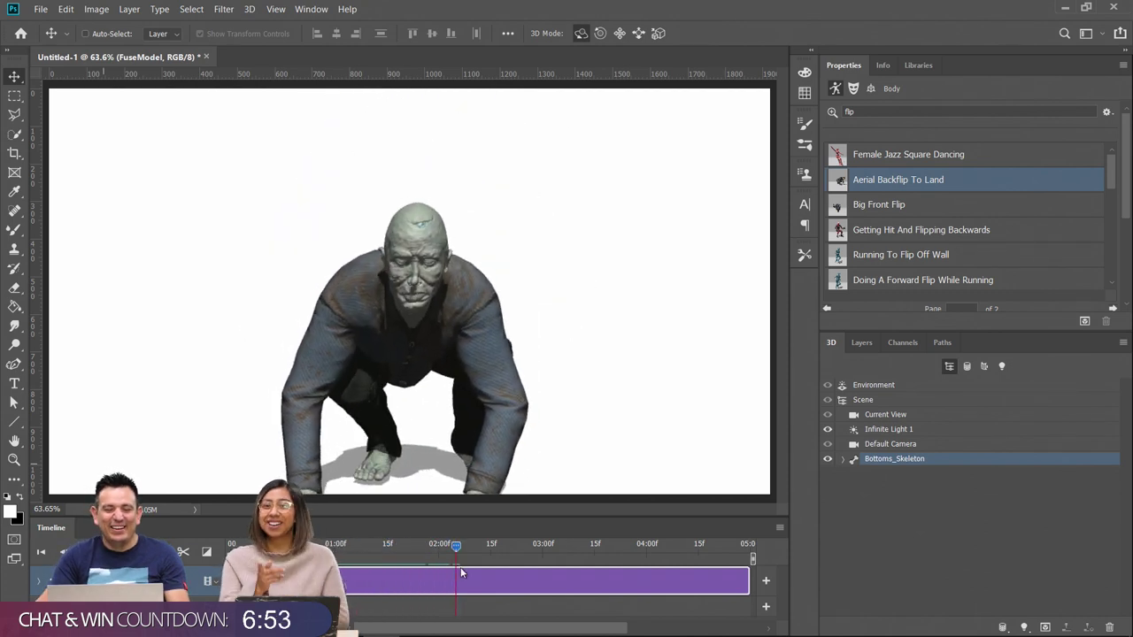
Stop the timeline playback at the 02:00f crouching pose
key("space")
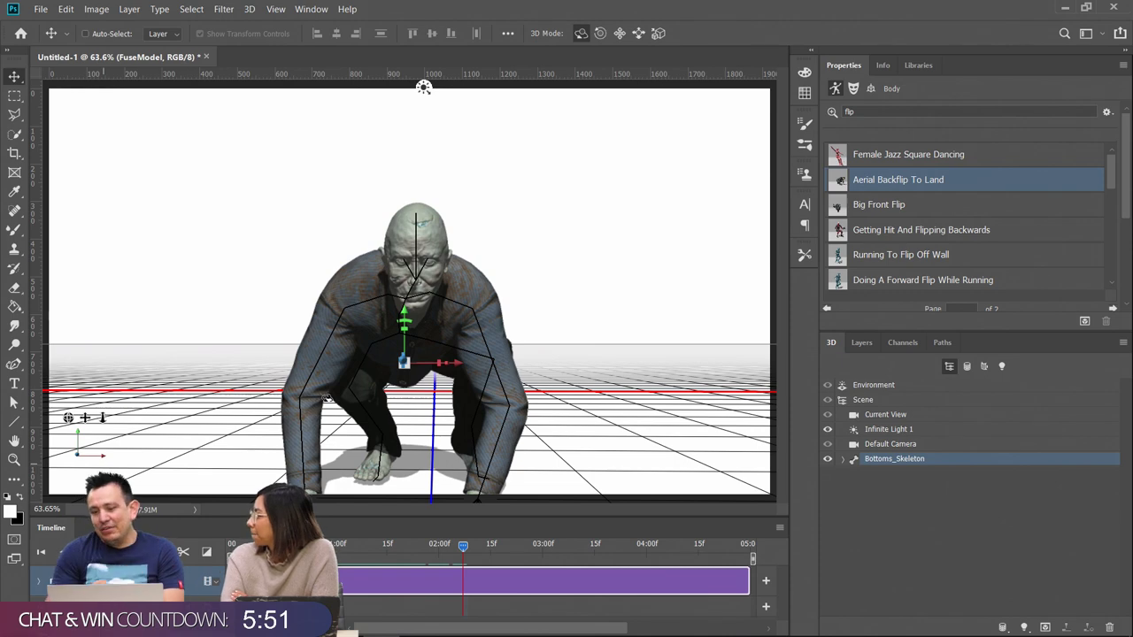
Try the Wide-Eyed Fear, Embarassed, Piercing Stare and Intense Stare face presets
left_click(850, 90)
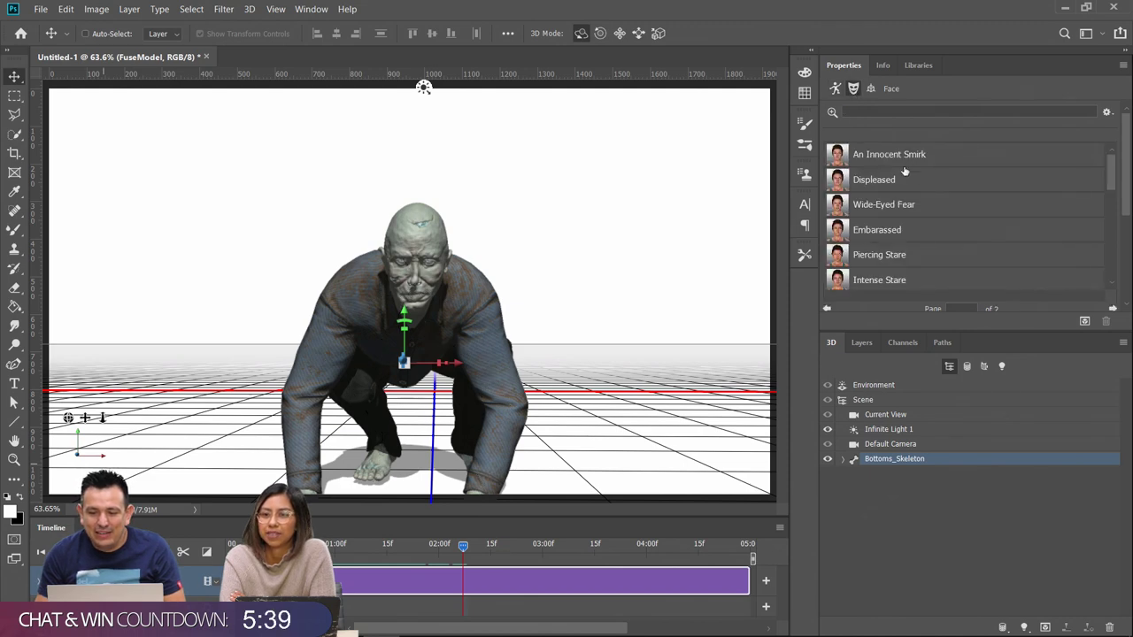
left_click(902, 204)
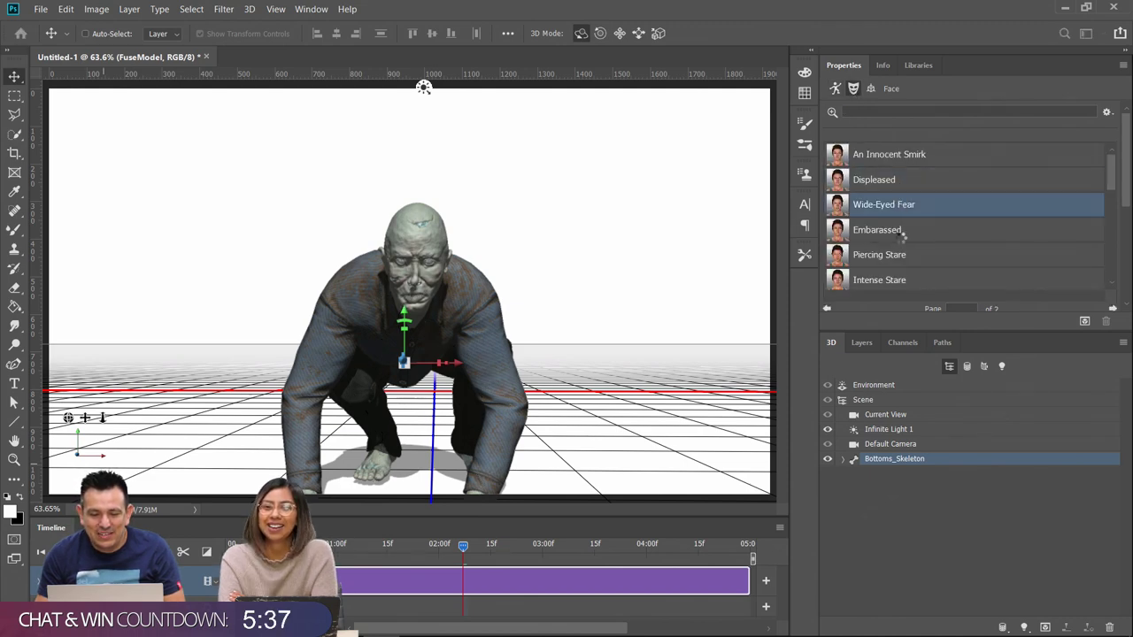
left_click(902, 232)
left_click(902, 255)
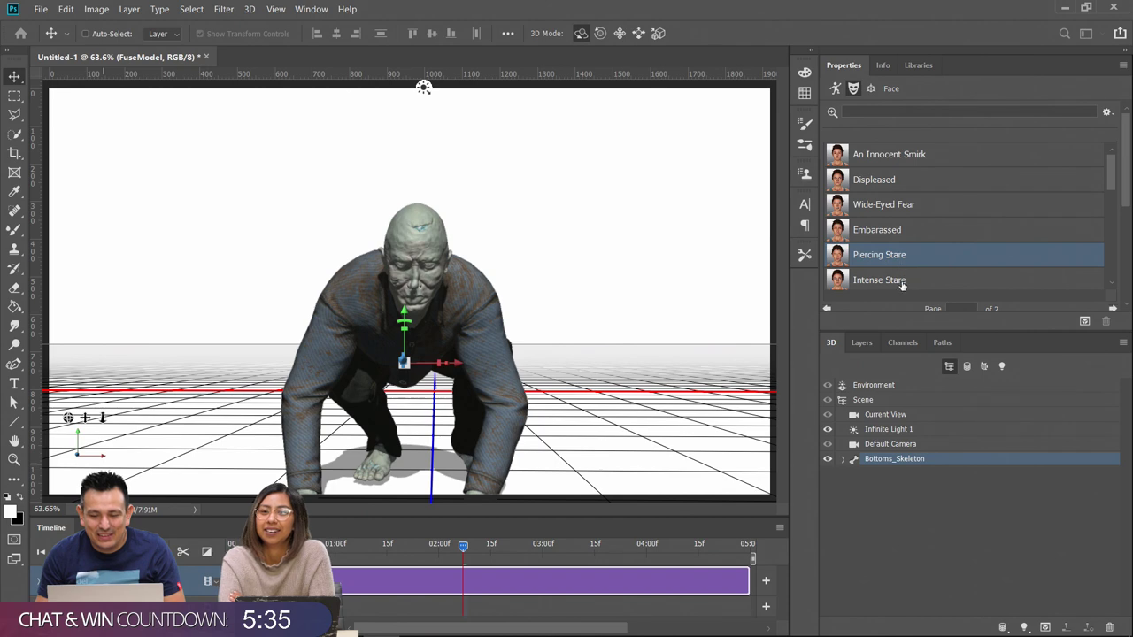
left_click(902, 282)
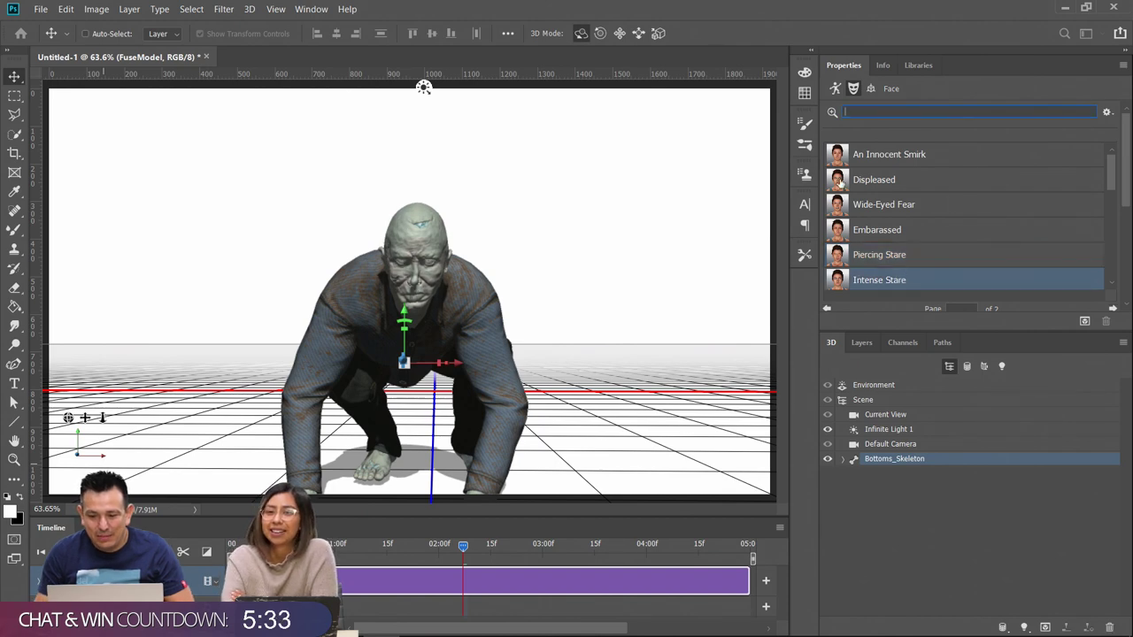
Search expressions for 'yell', apply Scream, and dolly the camera toward the face
type("yell")
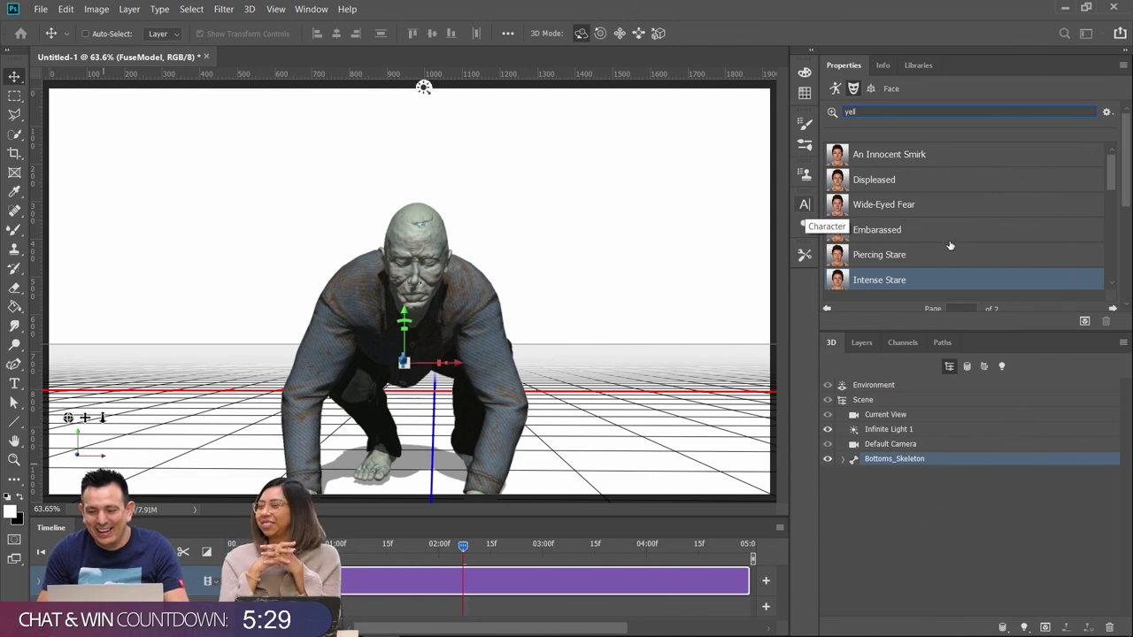
key("Return")
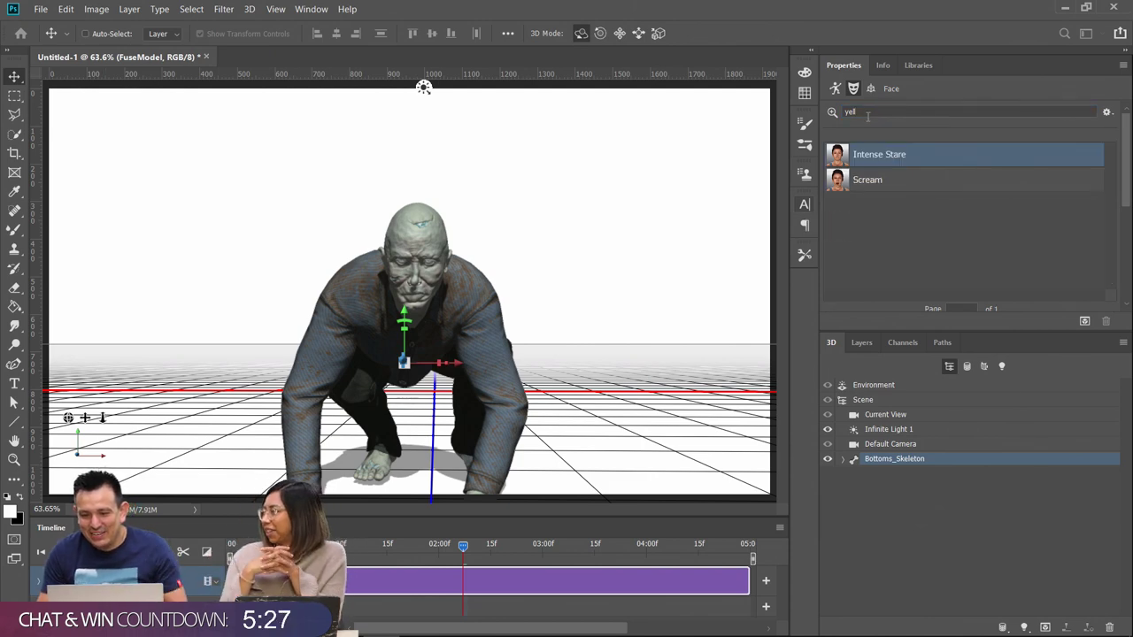
left_click(873, 181)
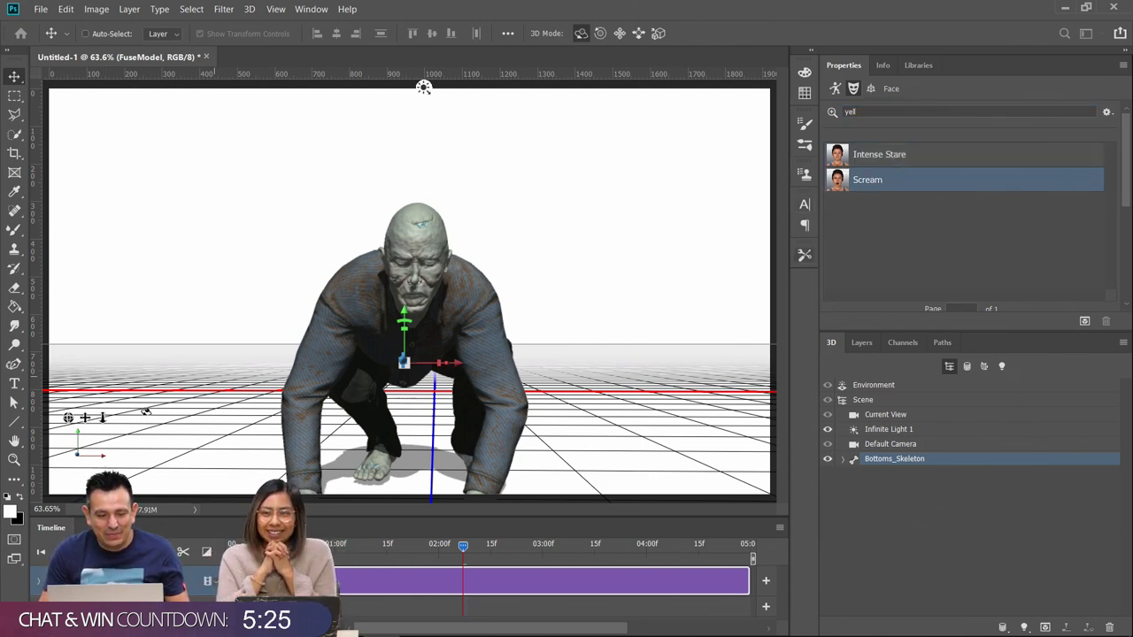
left_click_drag(101, 417, 105, 467)
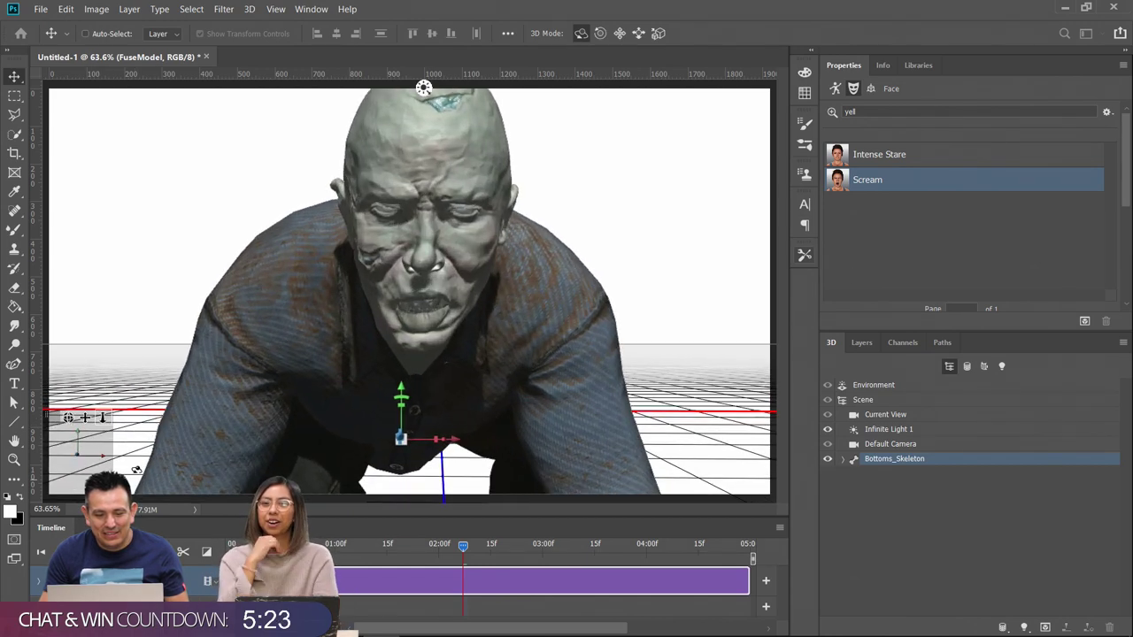
left_click_drag(76, 418, 79, 419)
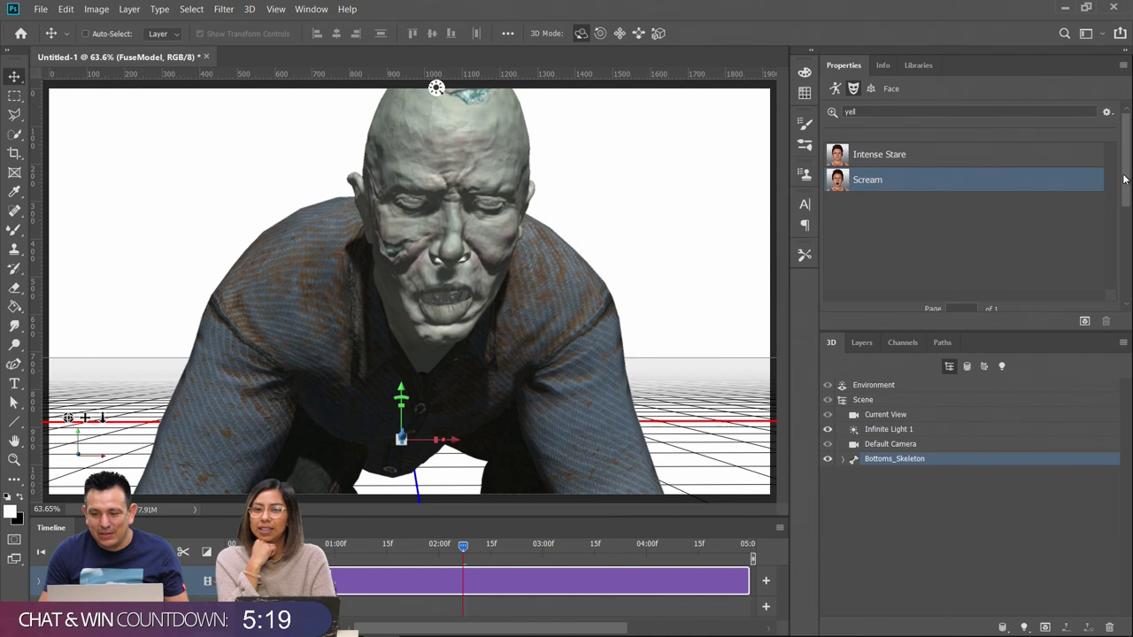
scroll(974, 169, "down", 5)
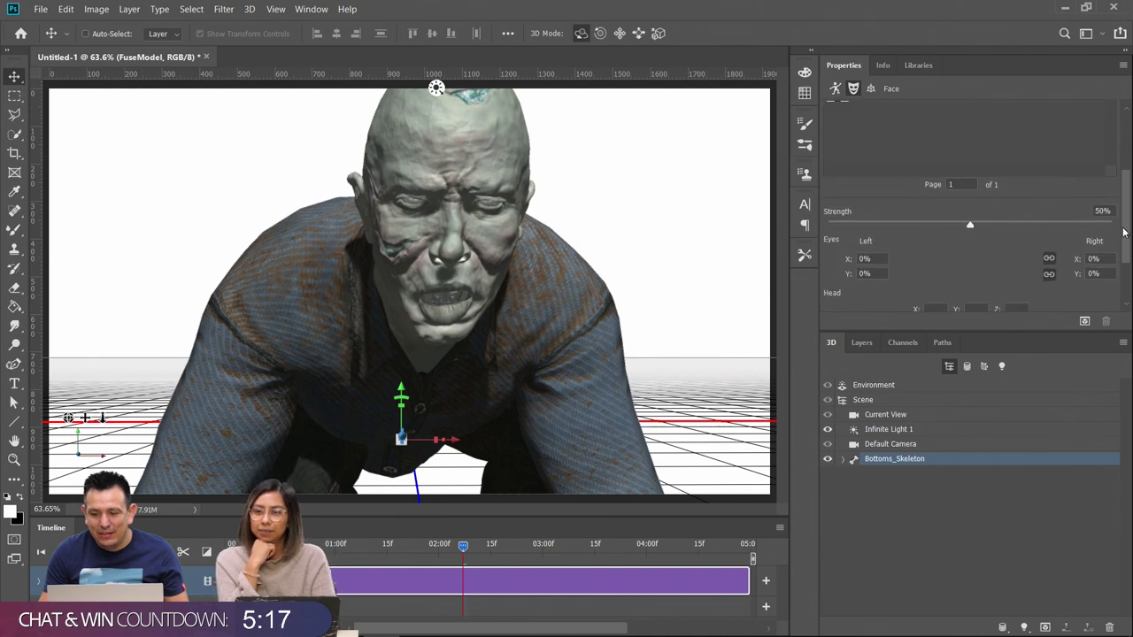
Set Scream strength to 81%, Eyes X/Y to 31%/-5%, and Head X/Y/Z to -1%/-4%/-8%
left_click_drag(971, 156, 1059, 165)
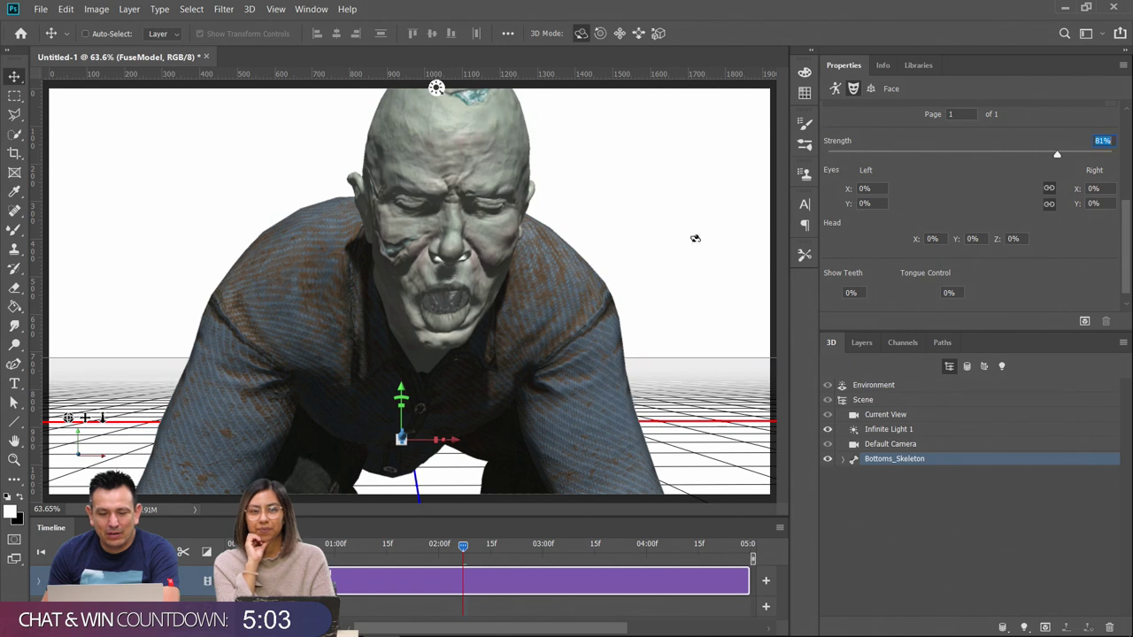
mouse_move(847, 190)
left_mouse_down()
mouse_move(876, 187)
mouse_move(847, 209)
left_mouse_up()
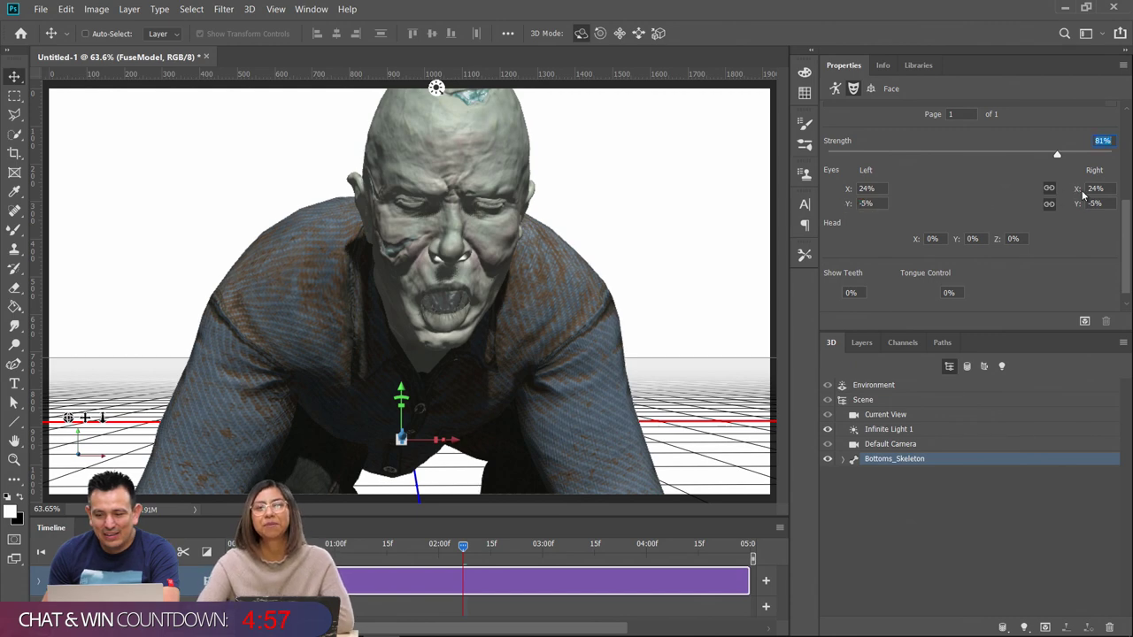
left_click_drag(1078, 189, 1087, 193)
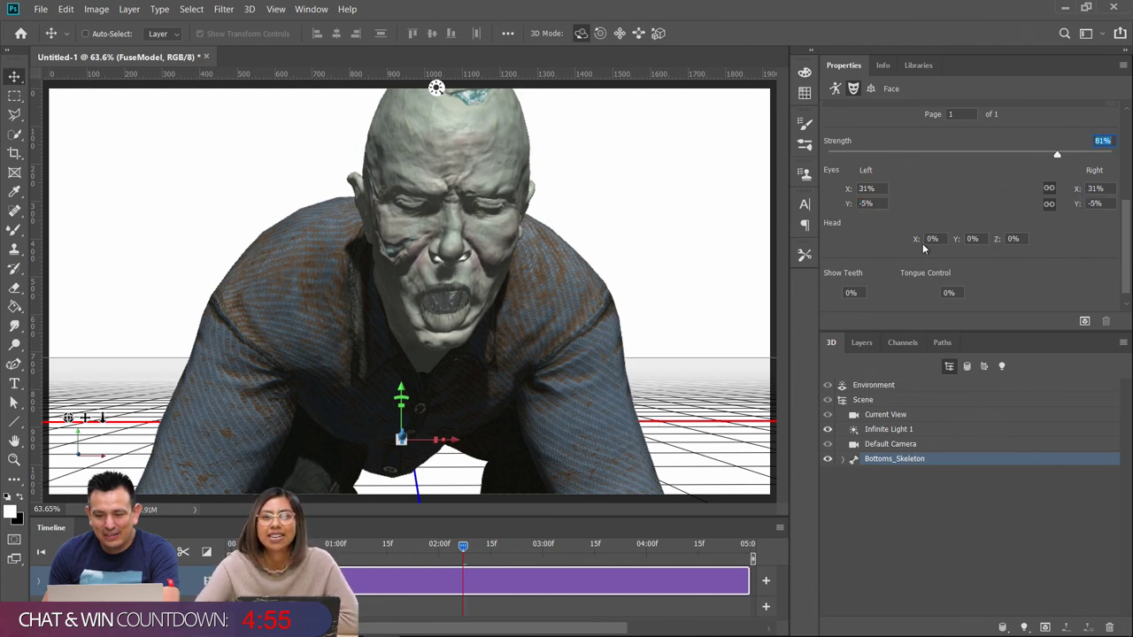
left_click_drag(920, 246, 999, 236)
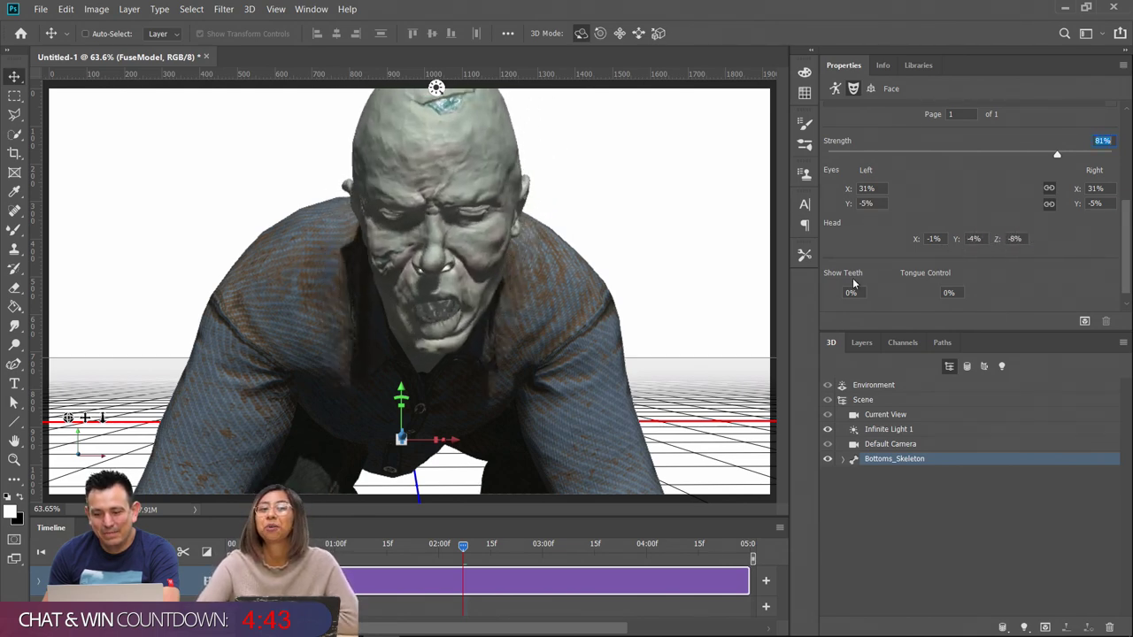
Set Head Y to 27%, Show Teeth to 100% and Tongue Control to 38%
left_click_drag(846, 278, 916, 278)
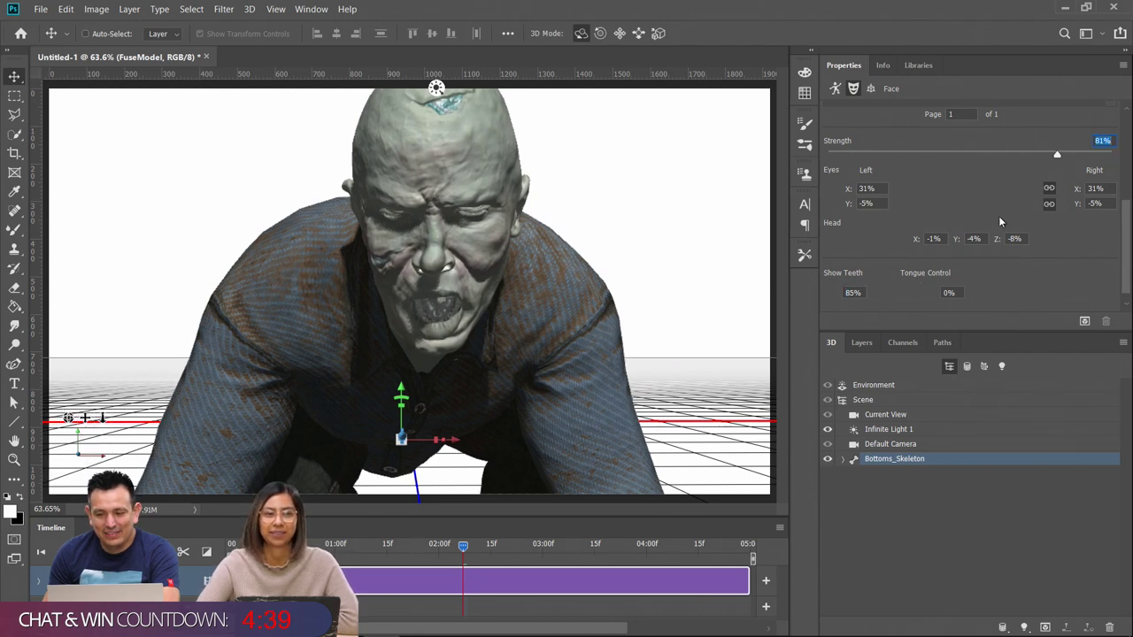
left_click_drag(956, 238, 977, 238)
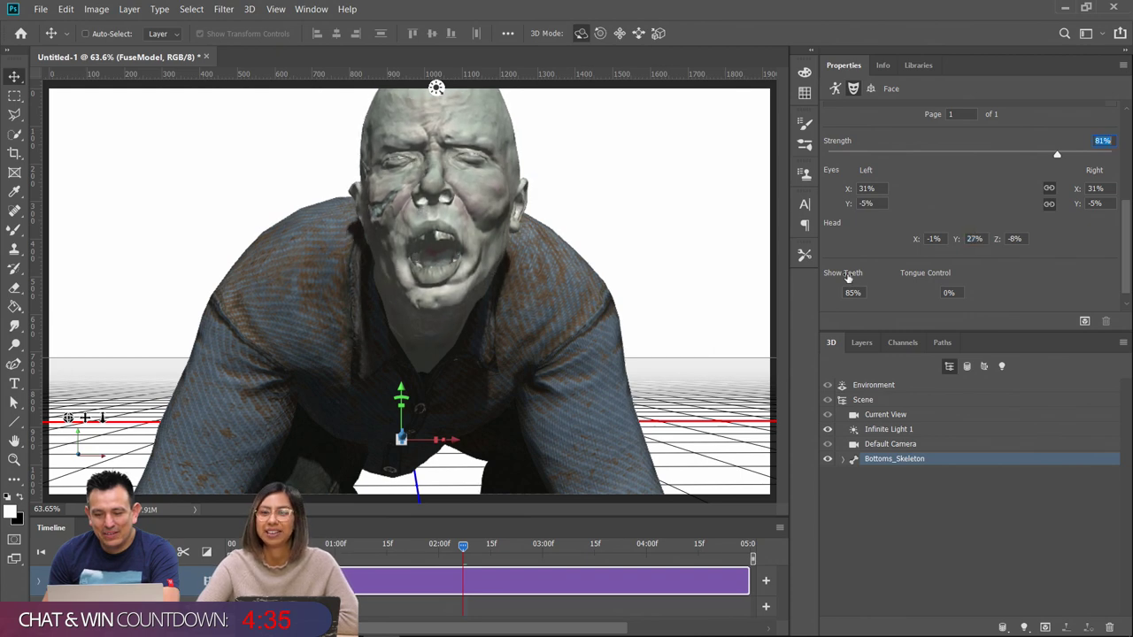
left_click_drag(848, 278, 1122, 276)
scroll(1130, 272, "down", 1)
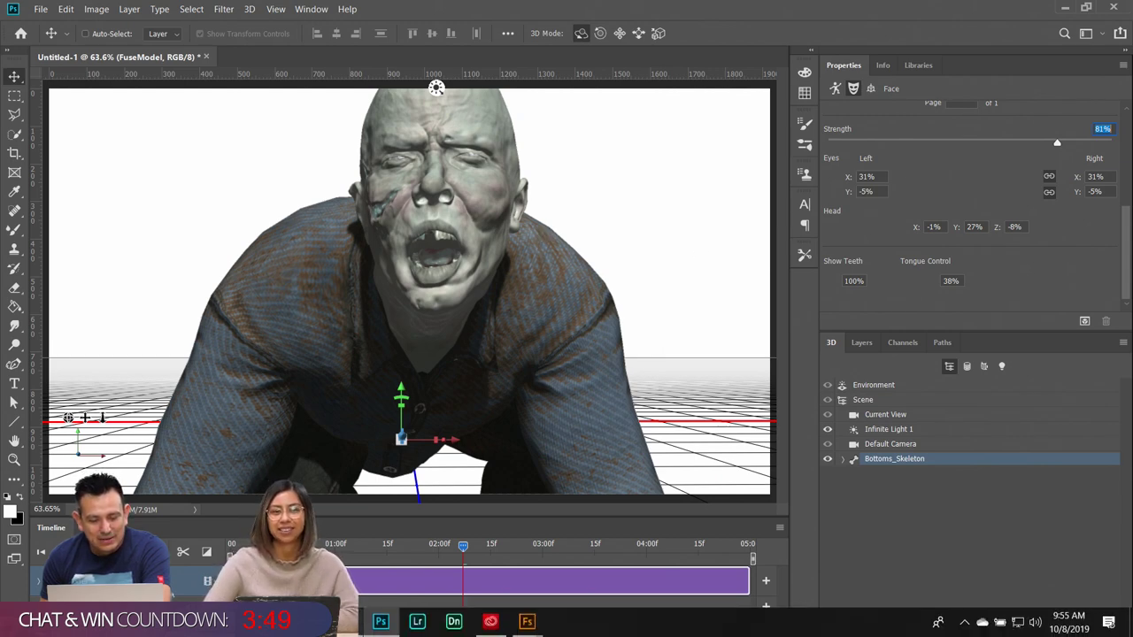
Switch to Chrome and go to the Adobe Stock website
key("alt+Tab")
left_click(684, 38)
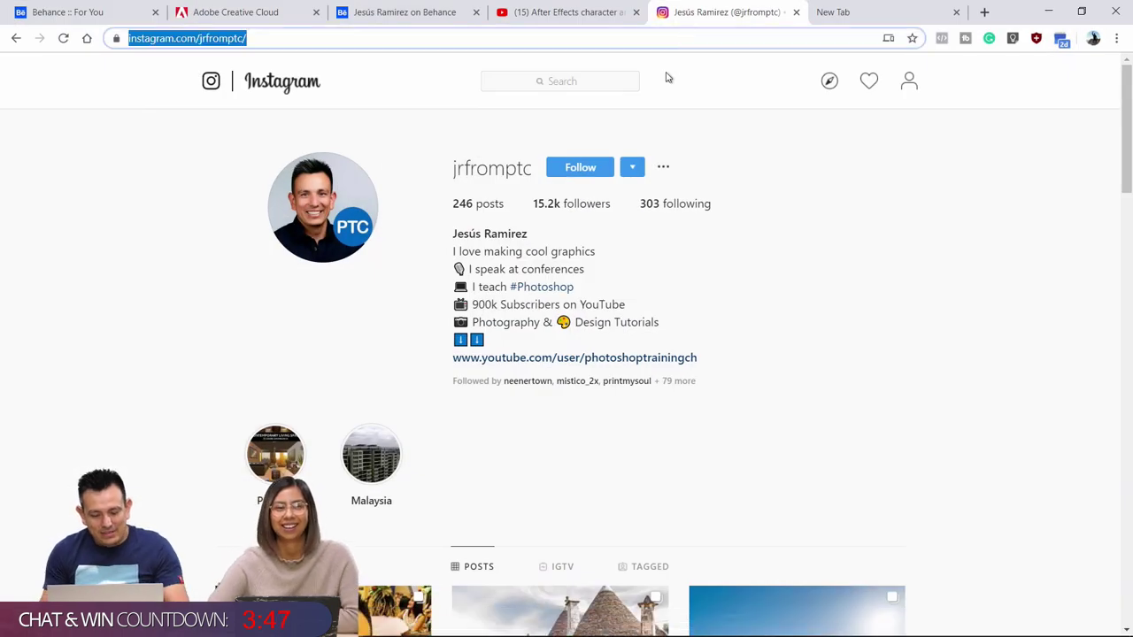
type("sto")
key("Return")
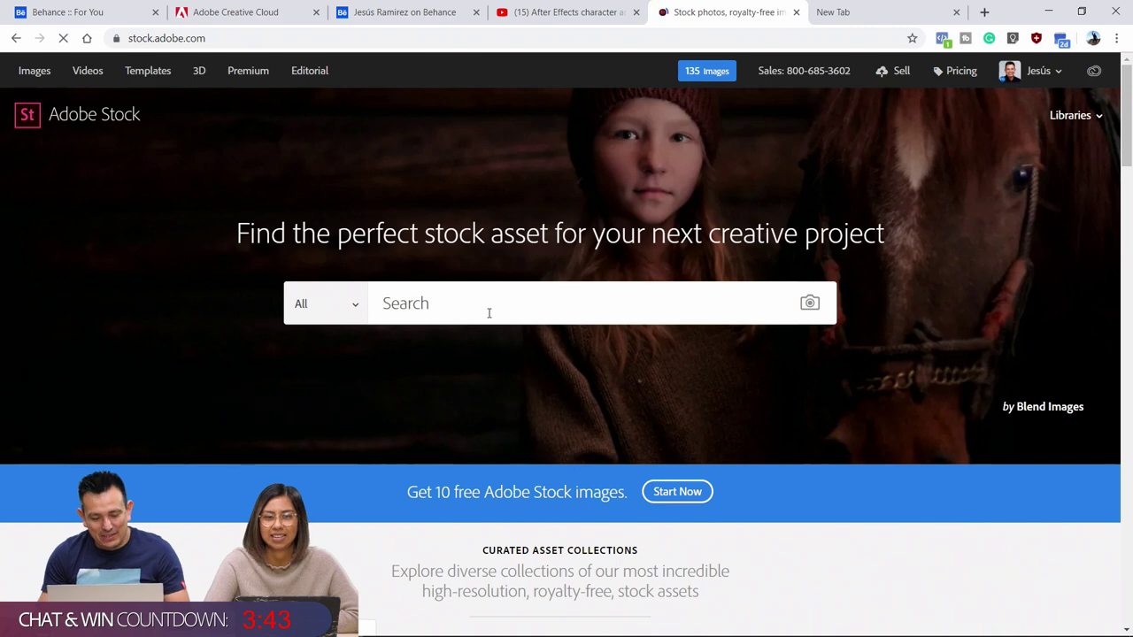
Search Adobe Stock for 'cemetery' using the search suggestion
left_click(488, 312)
type("ceme")
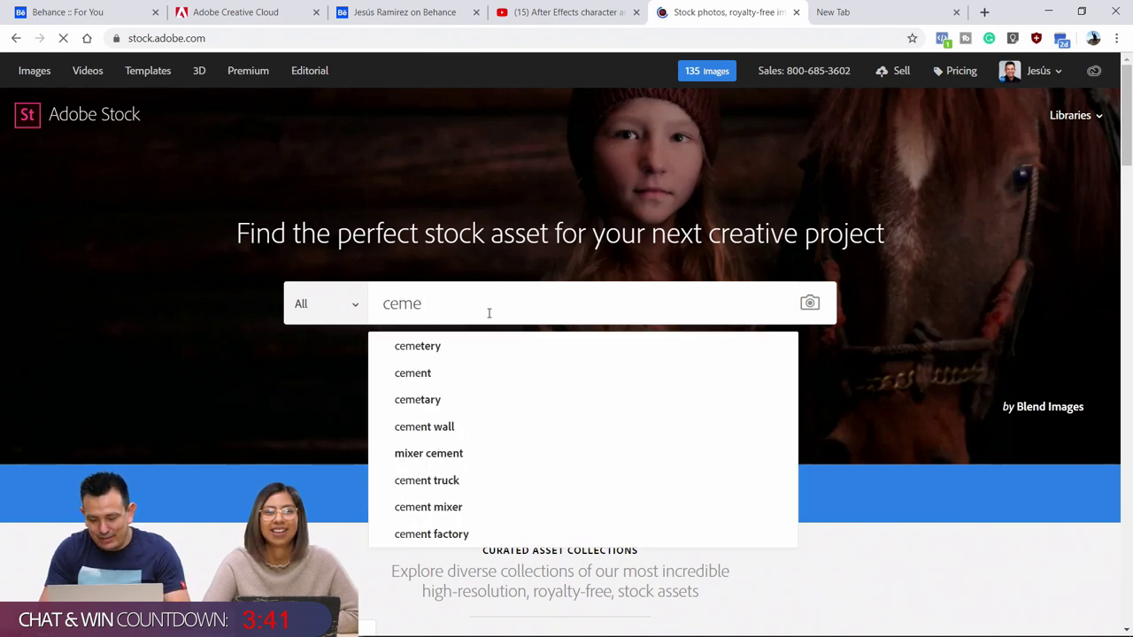
key("Down")
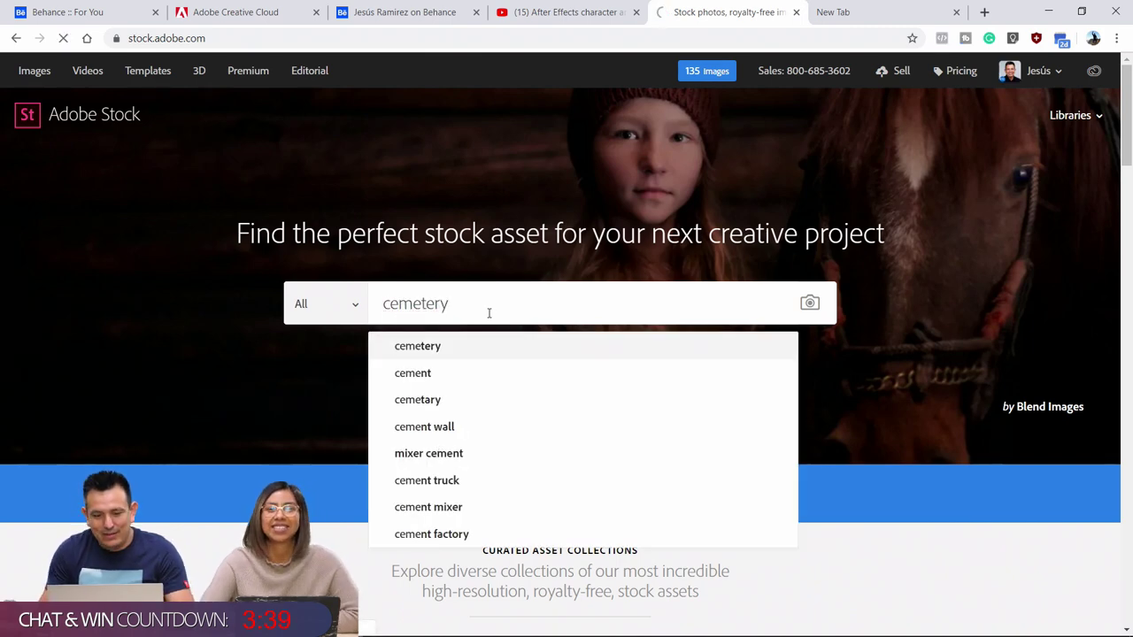
key("Return")
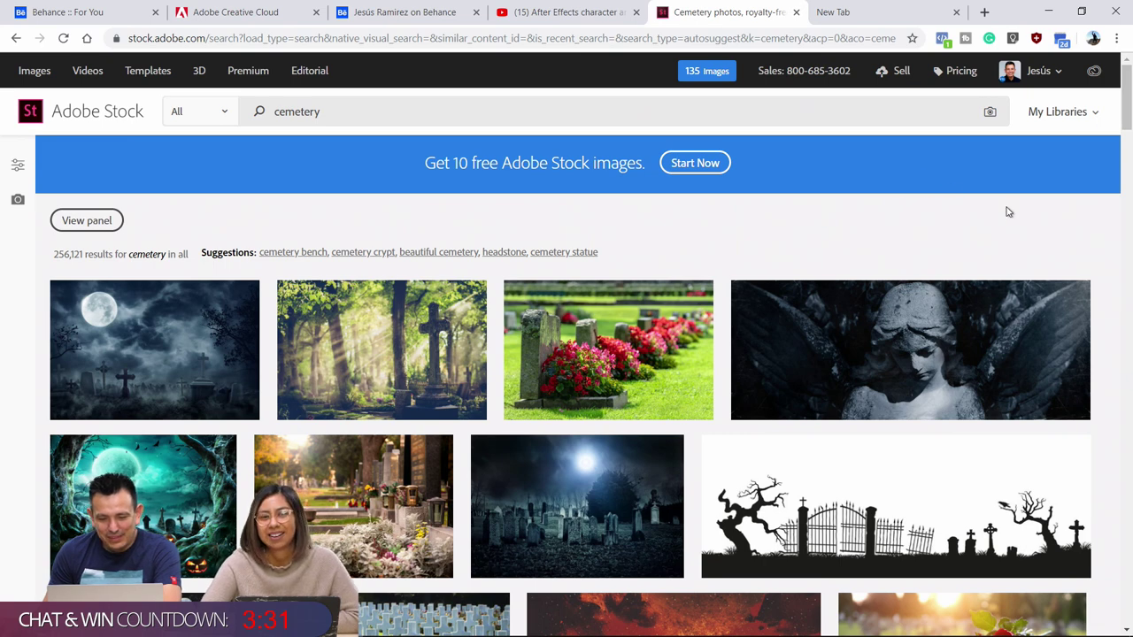
left_click_drag(1127, 104, 1114, 249)
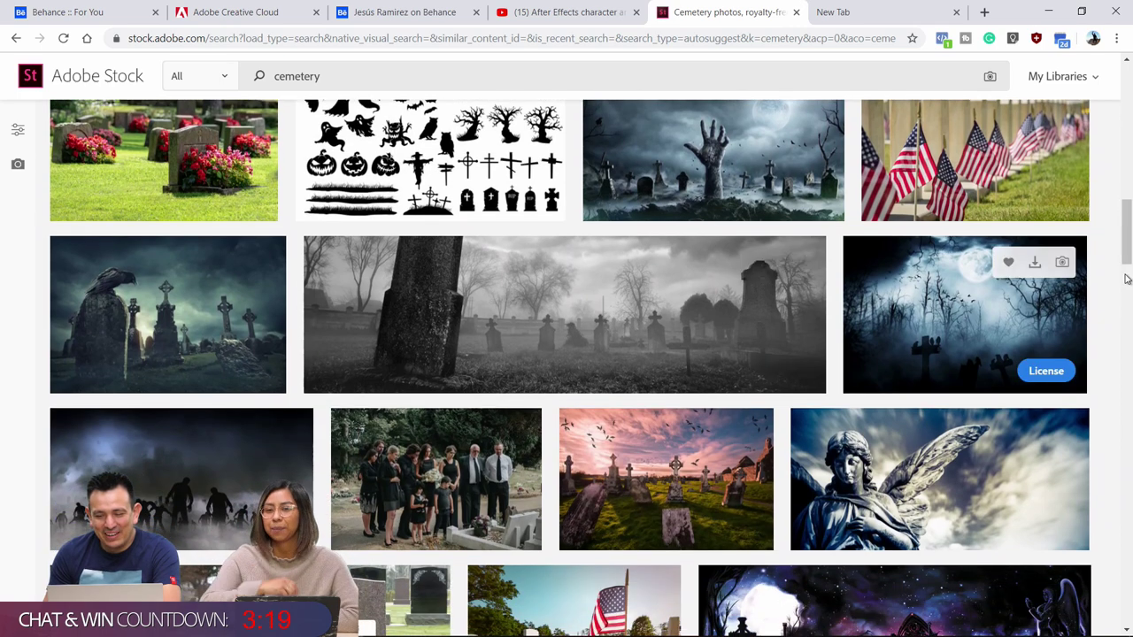
left_click_drag(1125, 258, 1125, 296)
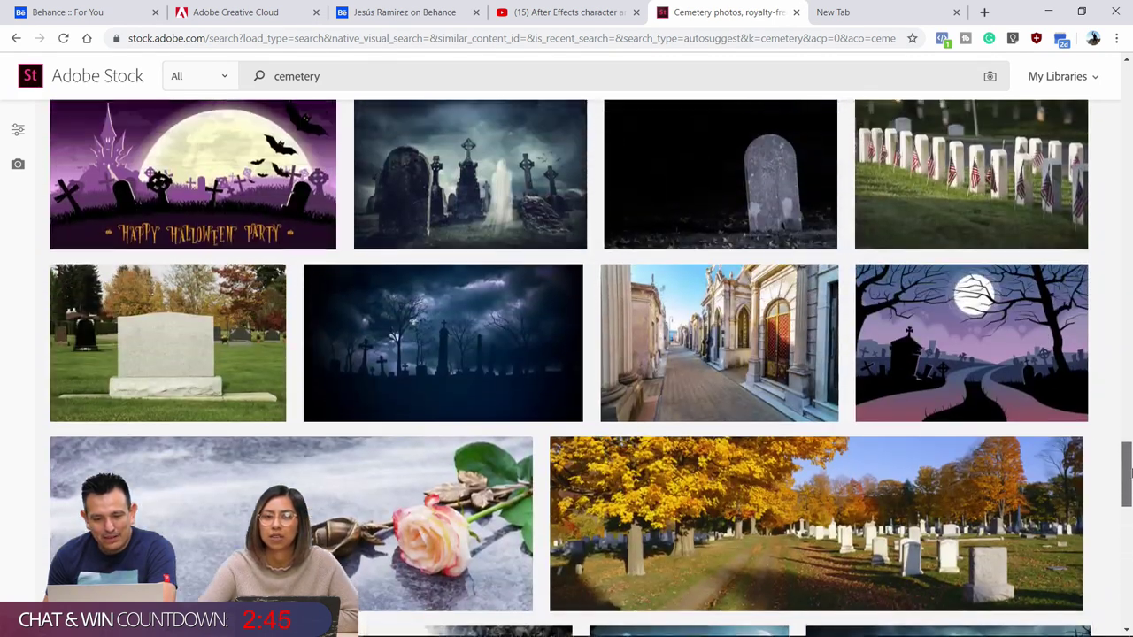
left_click_drag(1128, 474, 1129, 359)
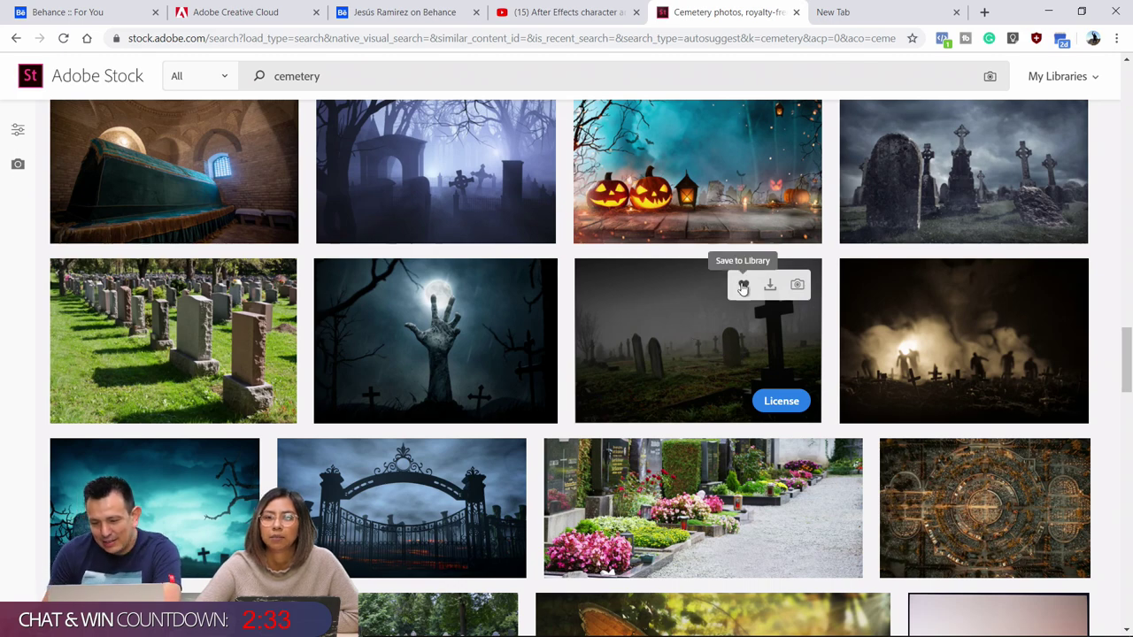
Save the dark cemetery cross photo to the Tutorials library
left_click(744, 286)
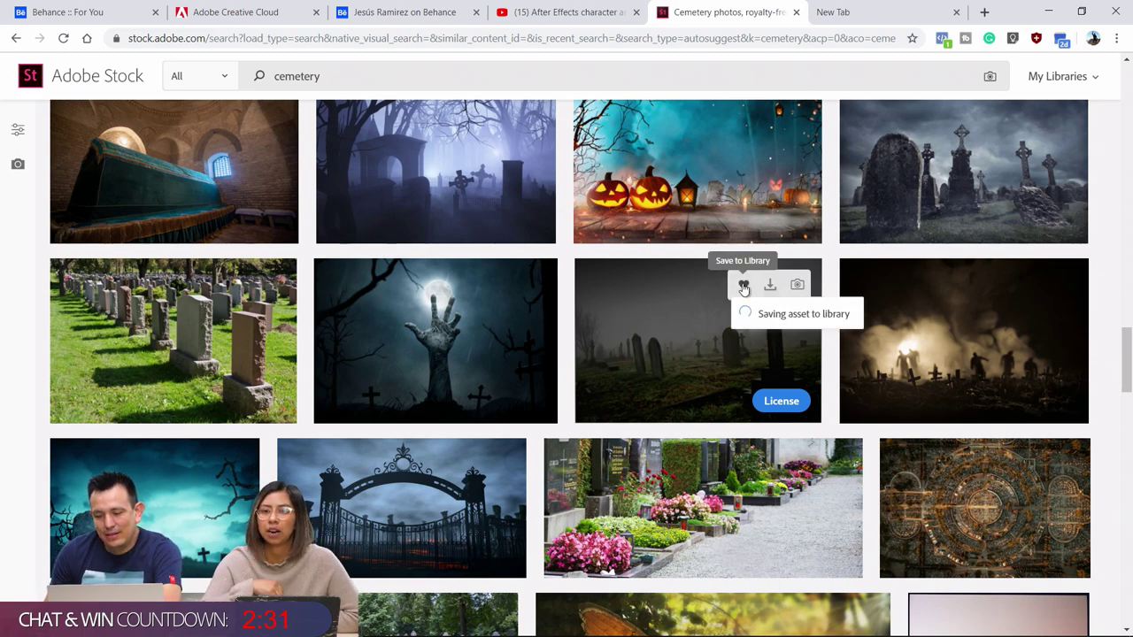
scroll(689, 324, "up", 2)
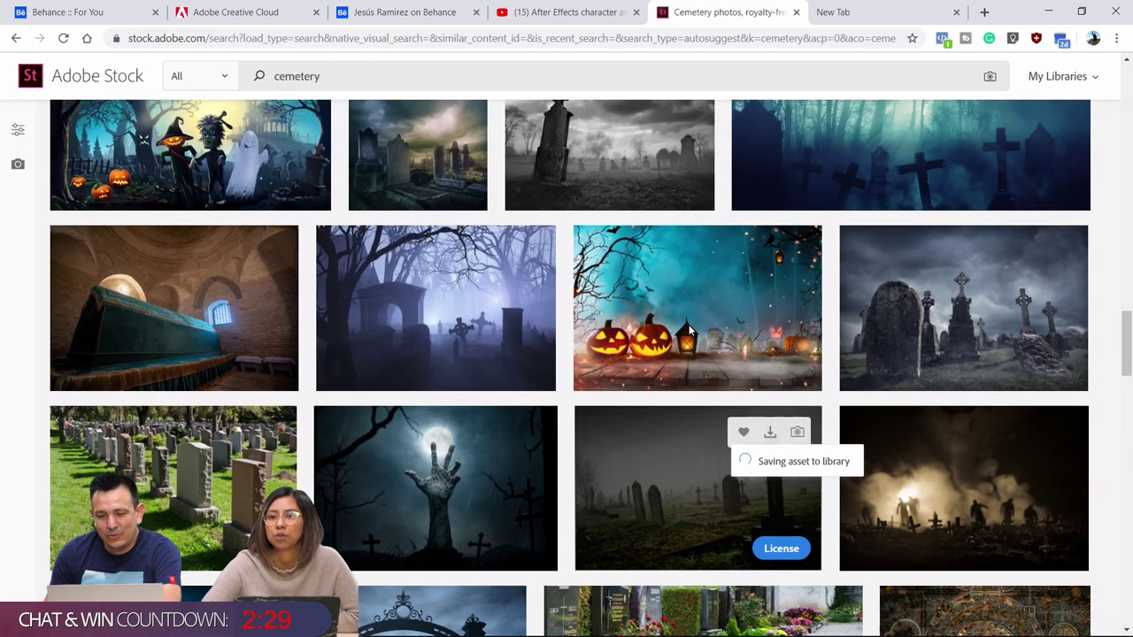
scroll(689, 324, "up", 1)
scroll(688, 328, "up", 1)
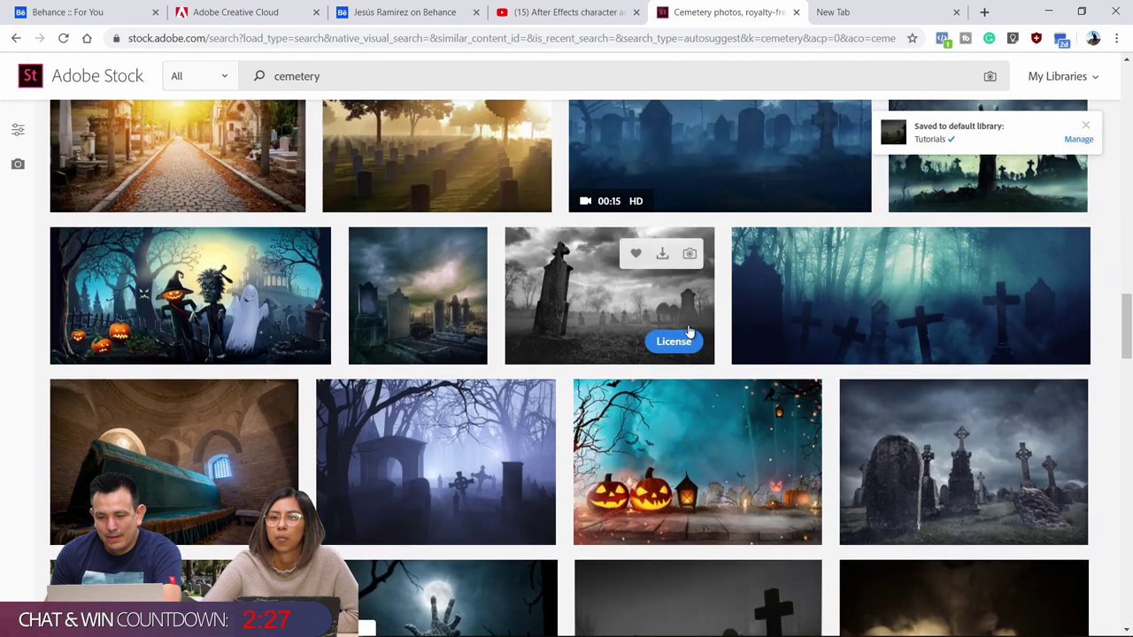
scroll(689, 329, "up", 4)
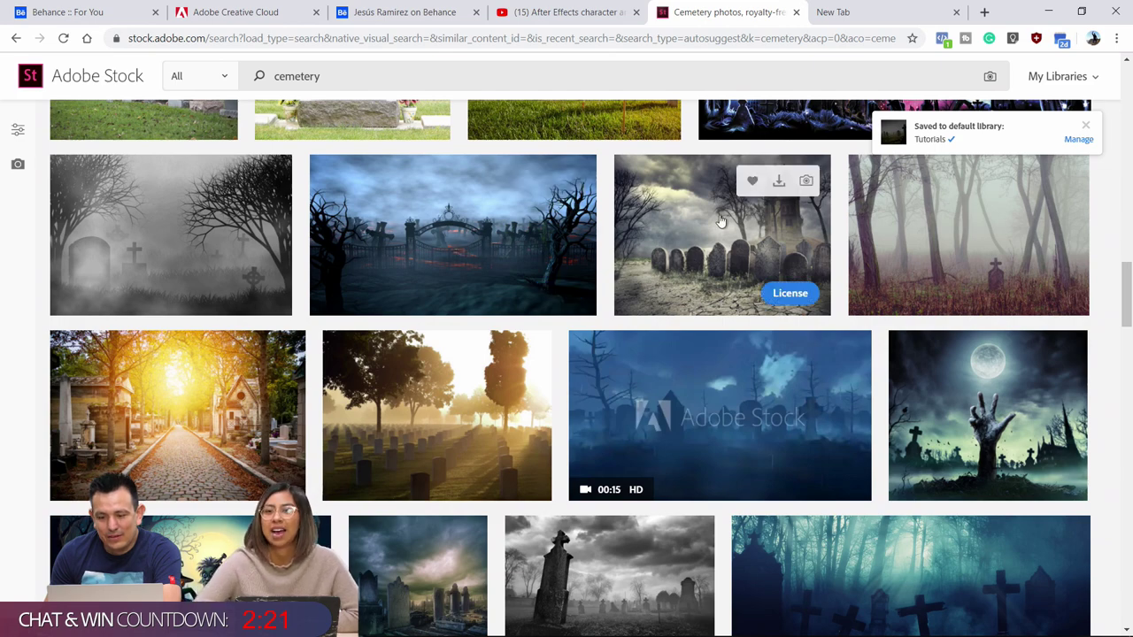
Save the gravestones and gothic tower image to the library
left_click(751, 180)
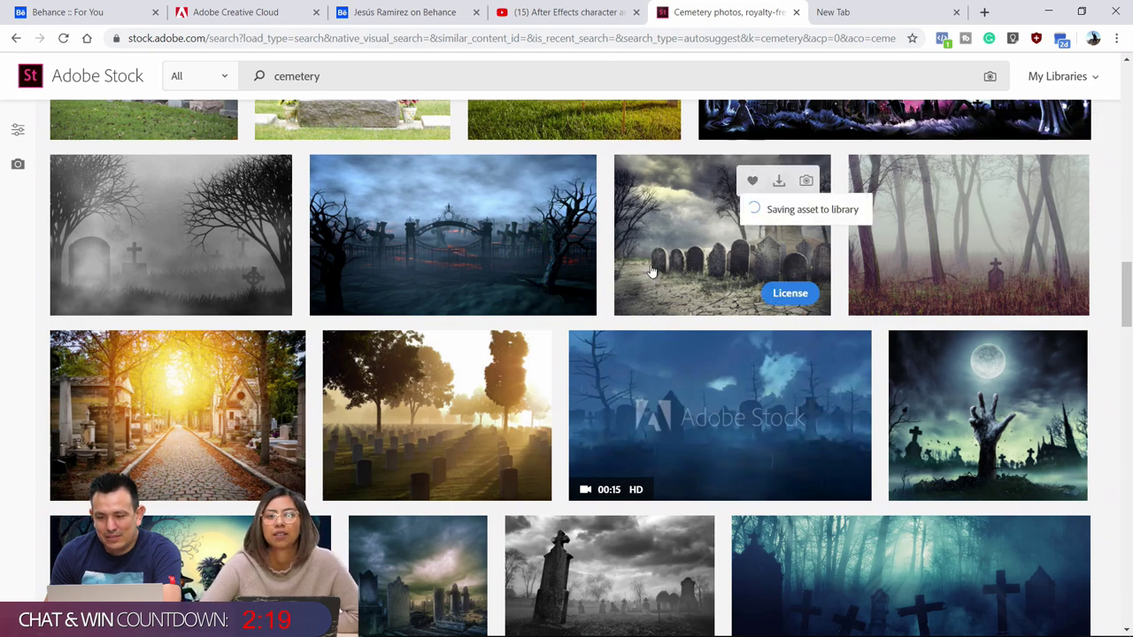
scroll(651, 270, "up", 2)
scroll(651, 270, "up", 2)
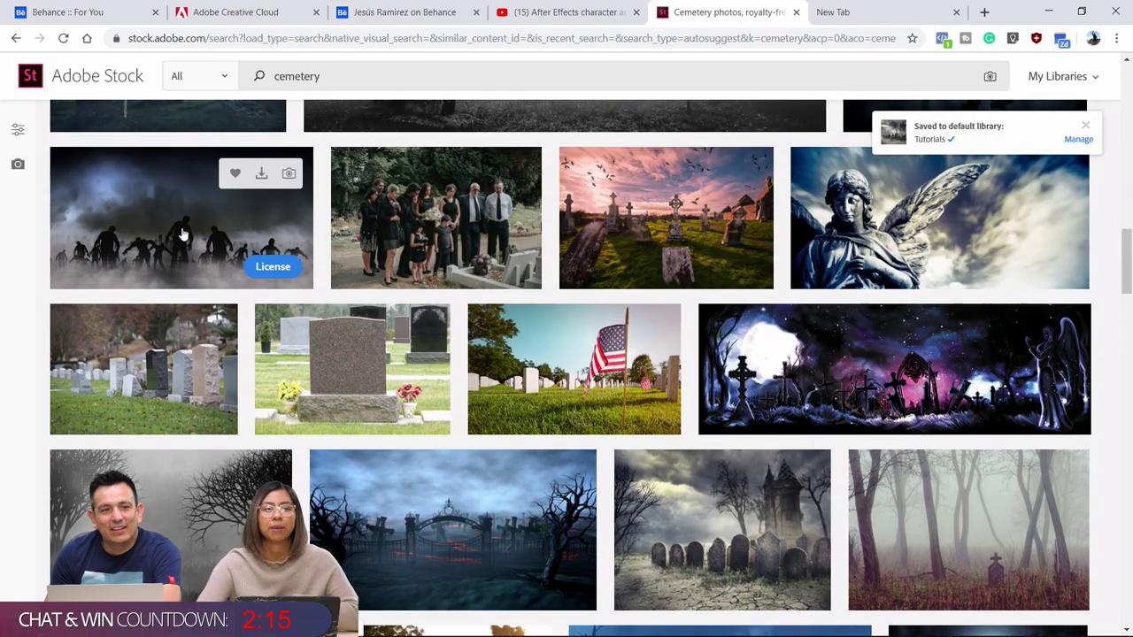
scroll(405, 337, "down", 2)
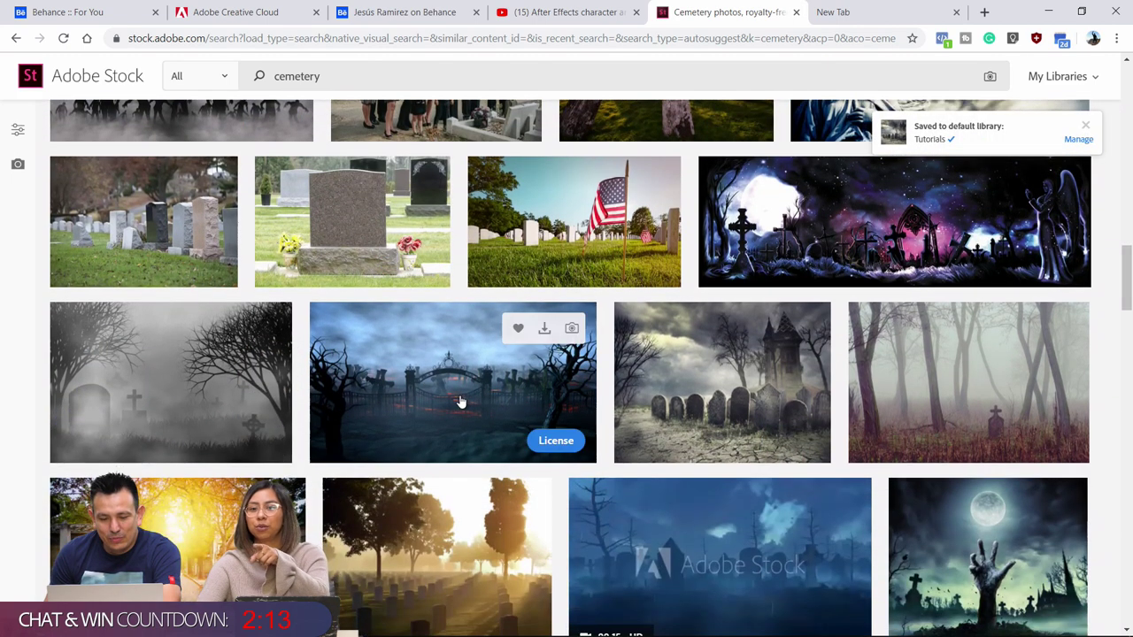
Save the night cemetery gate image, review the results, and return to Photoshop
left_click(518, 330)
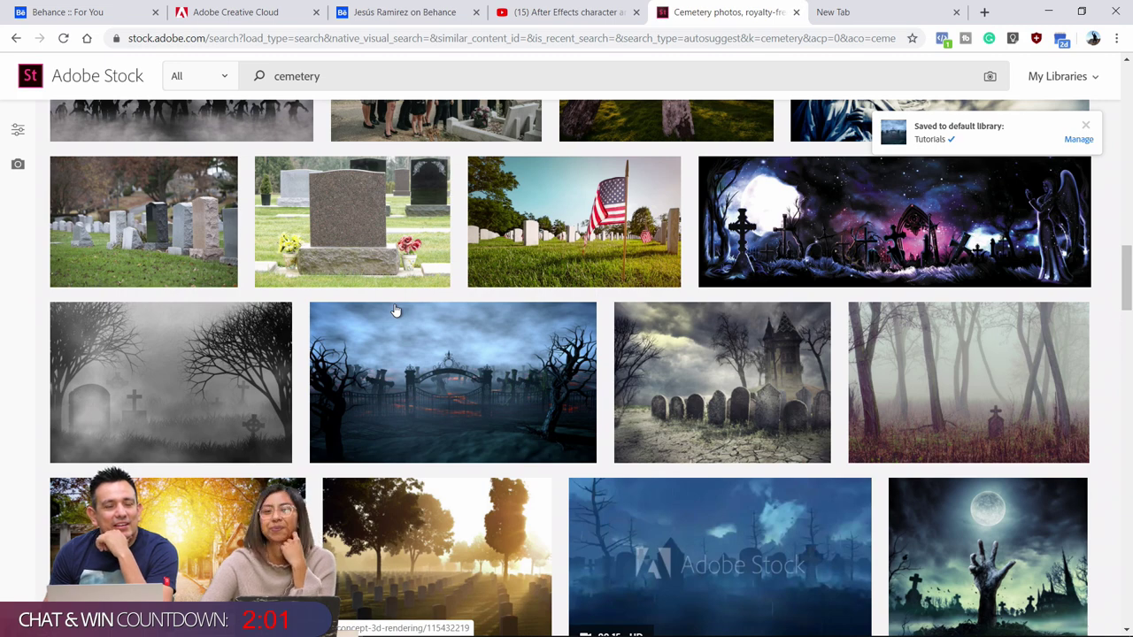
scroll(396, 310, "down", 1)
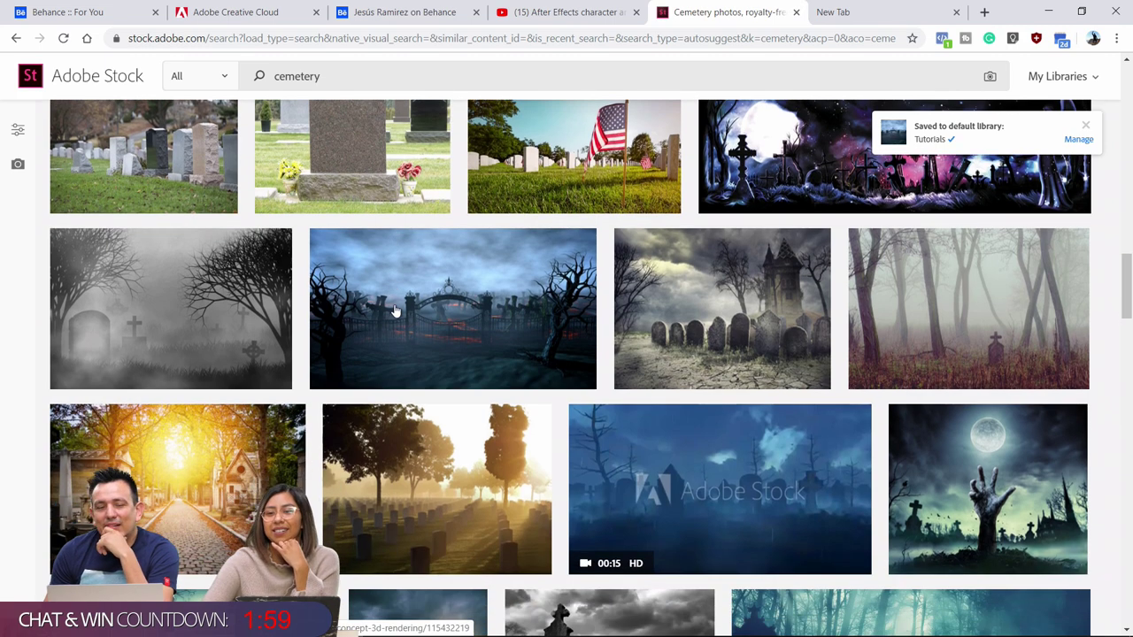
scroll(396, 310, "down", 3)
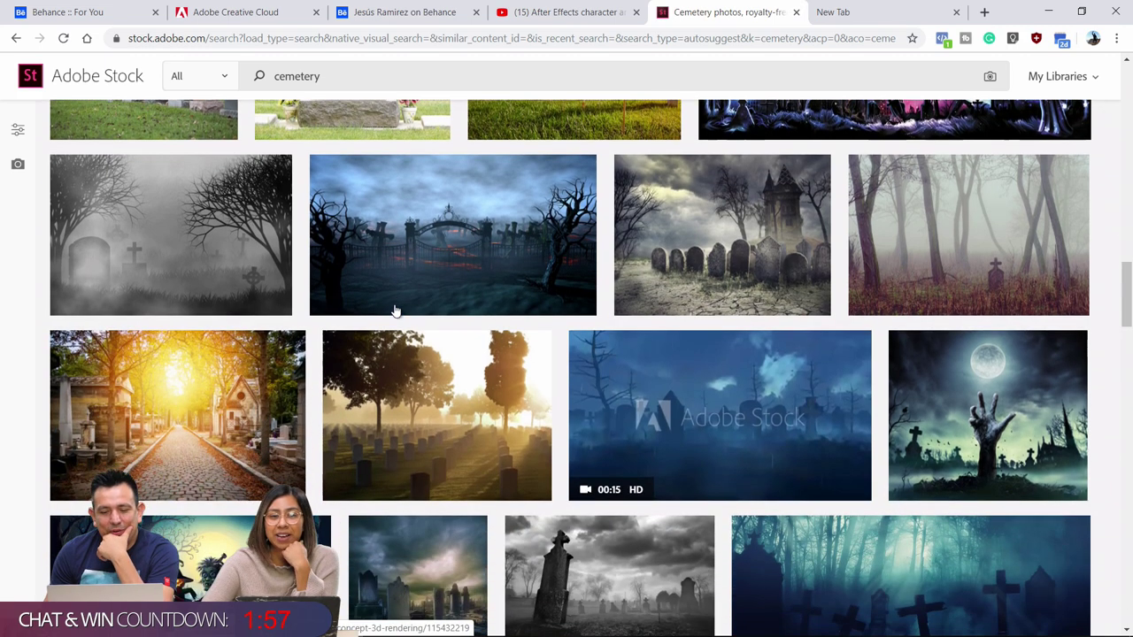
scroll(396, 310, "down", 2)
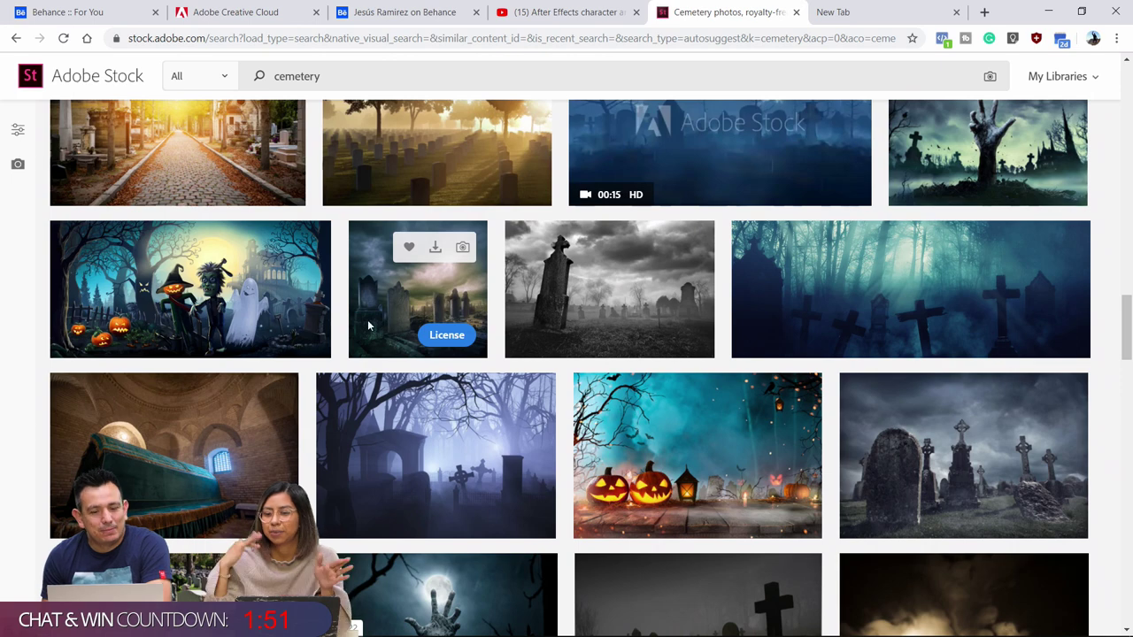
scroll(372, 324, "down", 4)
scroll(350, 328, "down", 4)
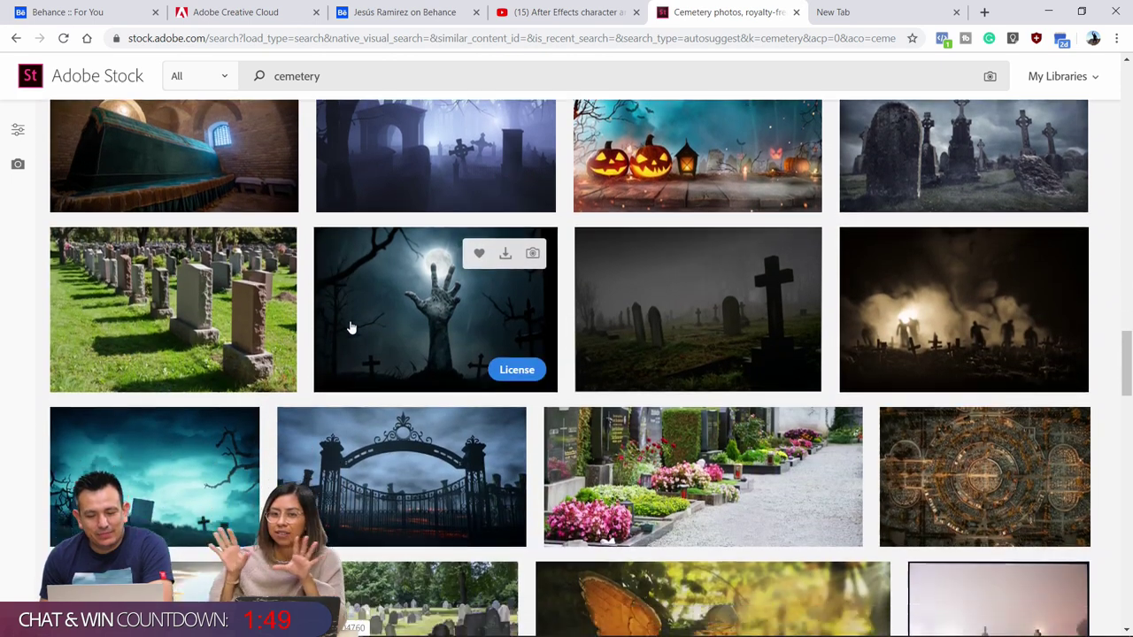
scroll(350, 324, "down", 1)
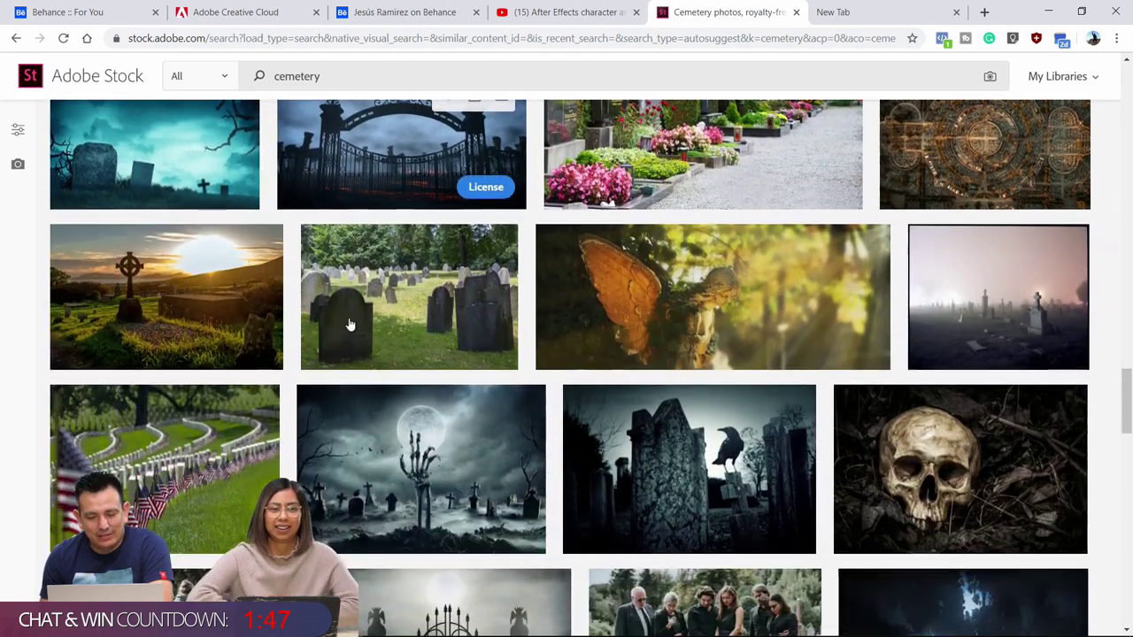
scroll(350, 324, "up", 2)
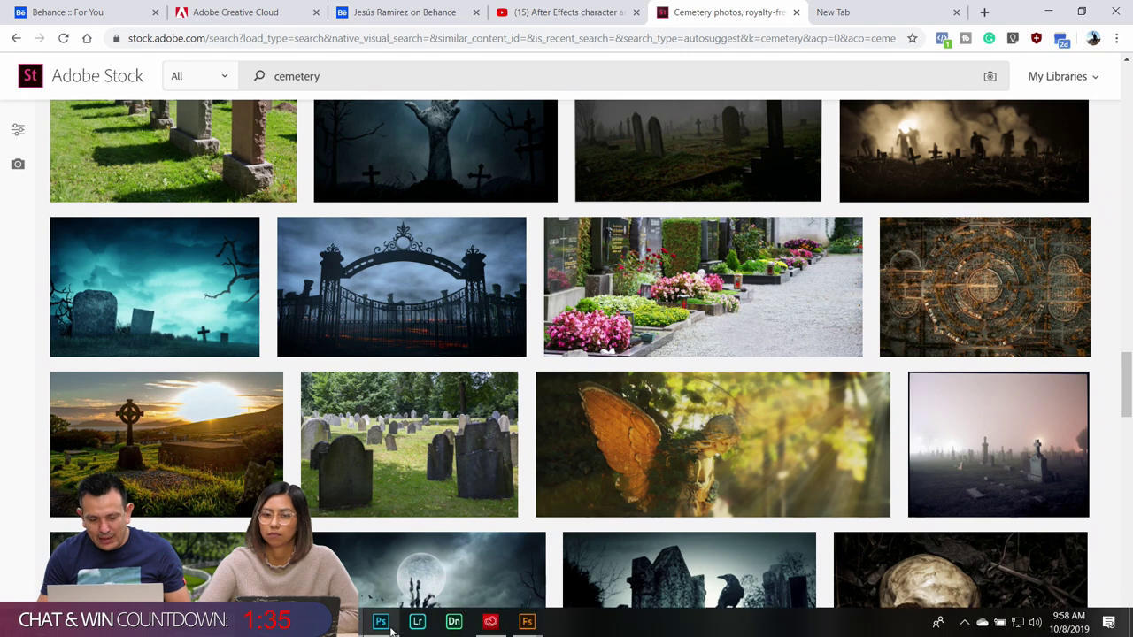
left_click(386, 625)
Expand the Tutorials library's Graphics group and dolly the 3D camera back from the zombie
left_click(912, 67)
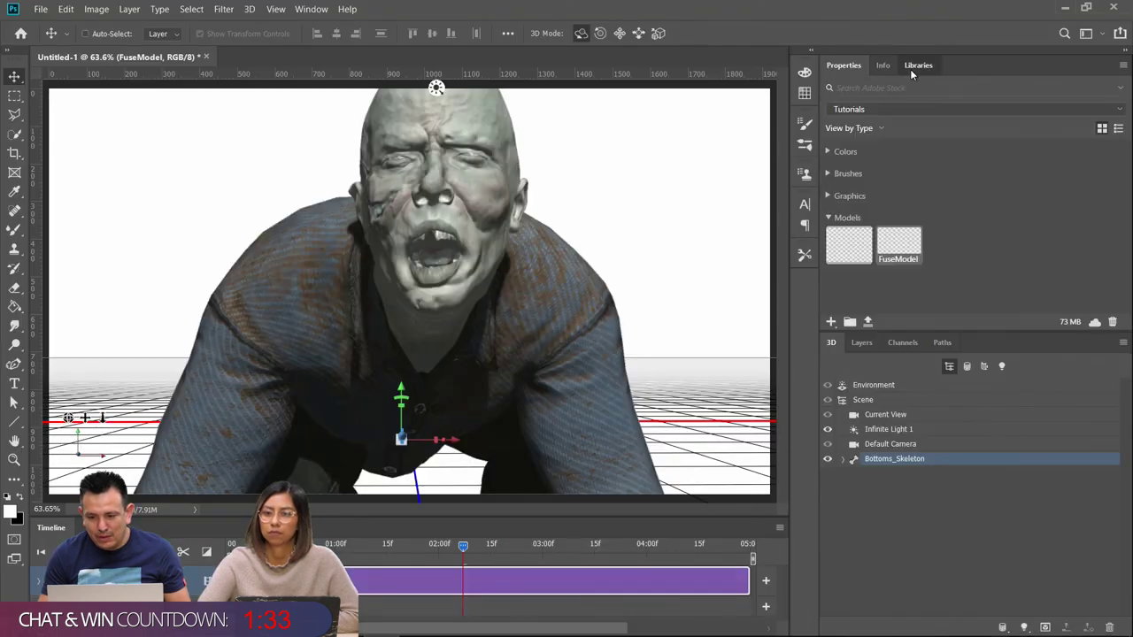
left_click(828, 197)
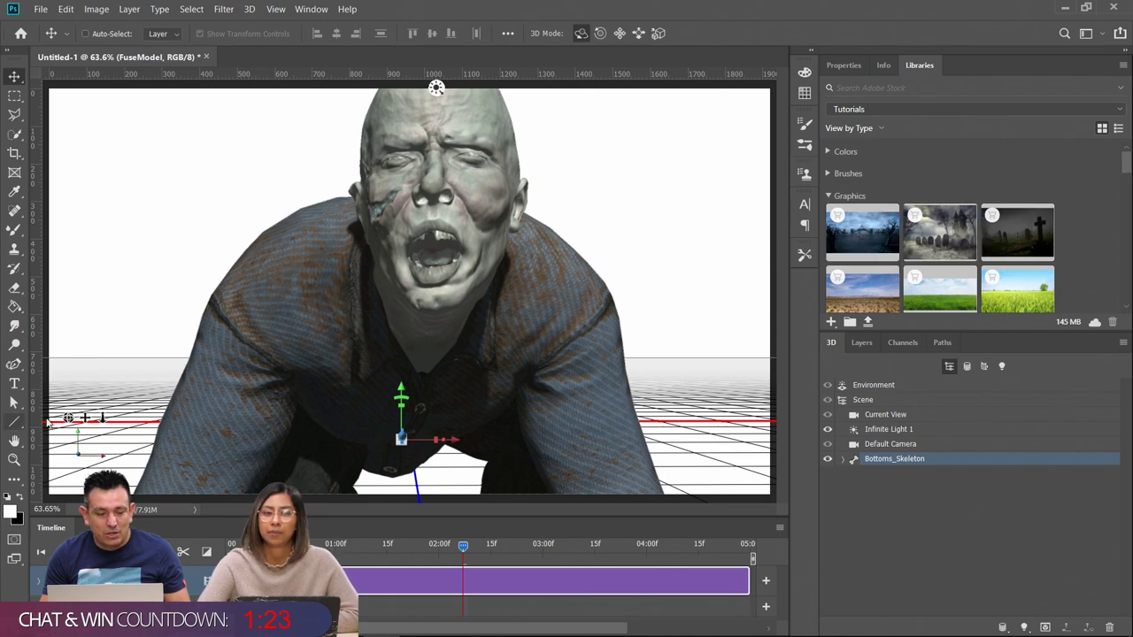
left_click_drag(101, 417, 136, 192)
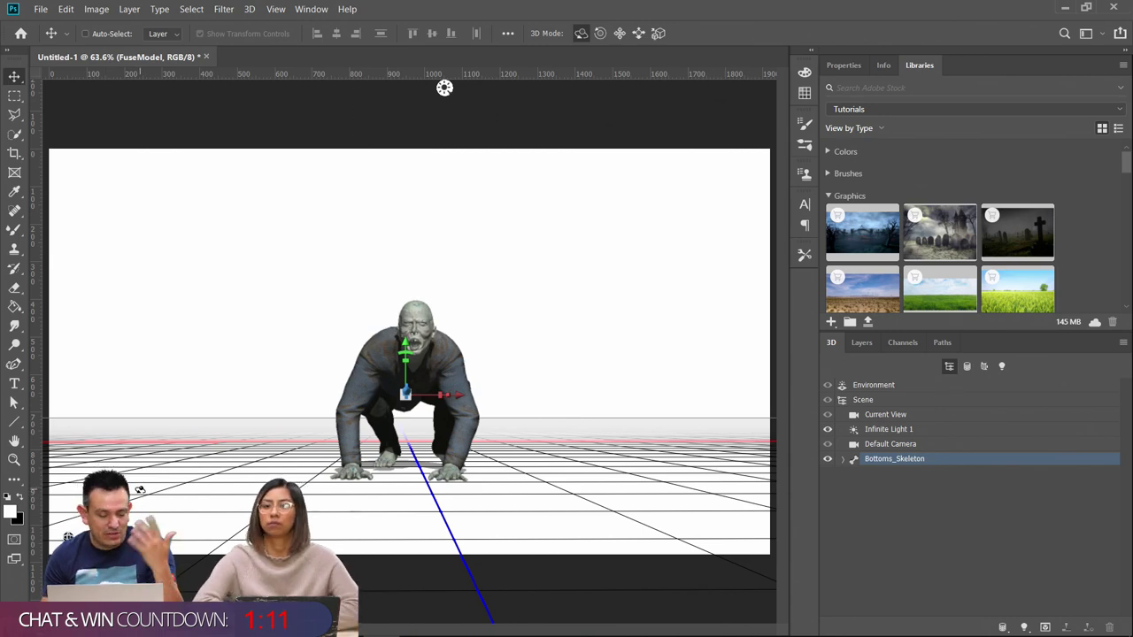
Save as zombie.psd with Maximize Compatibility, then list FuseModel above Background in Layers
key("ctrl")
key("ctrl+s")
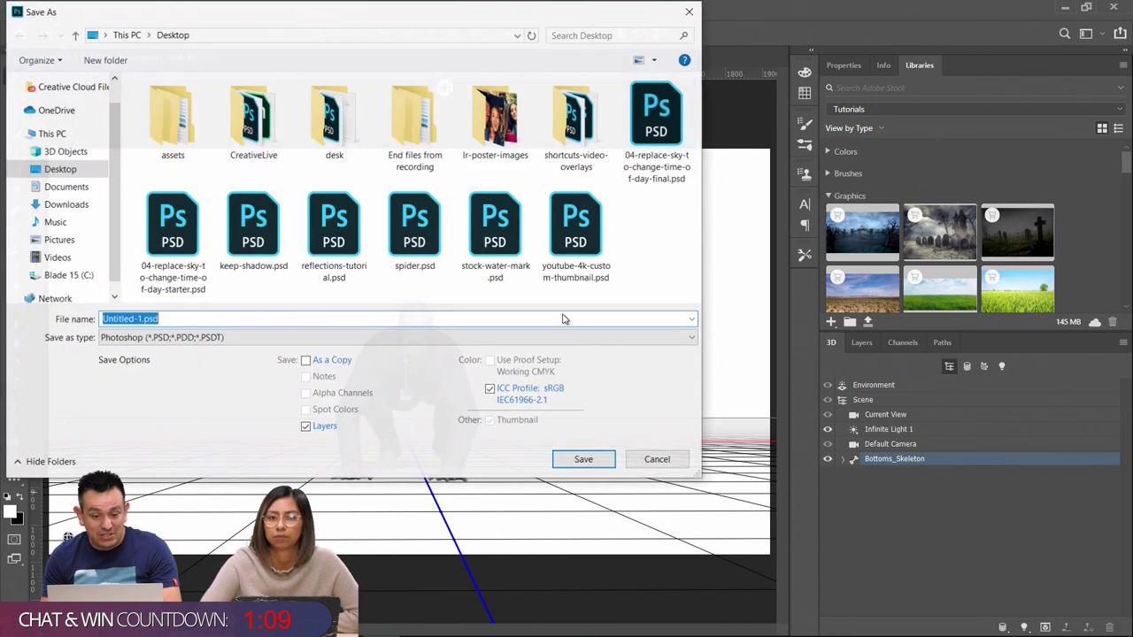
type("zombie")
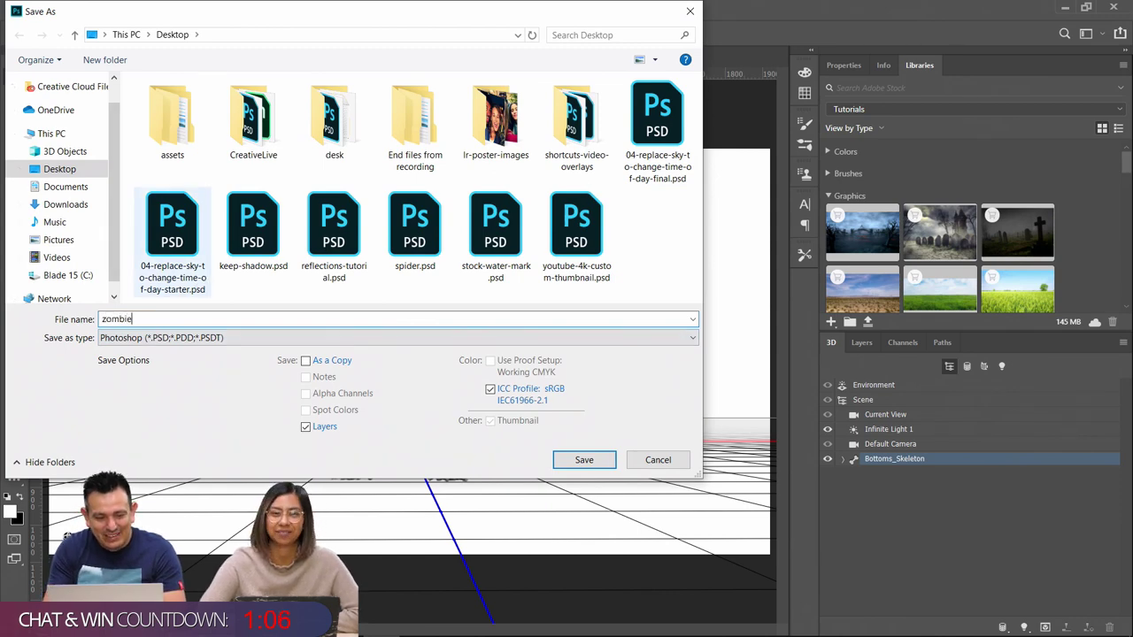
key("Return")
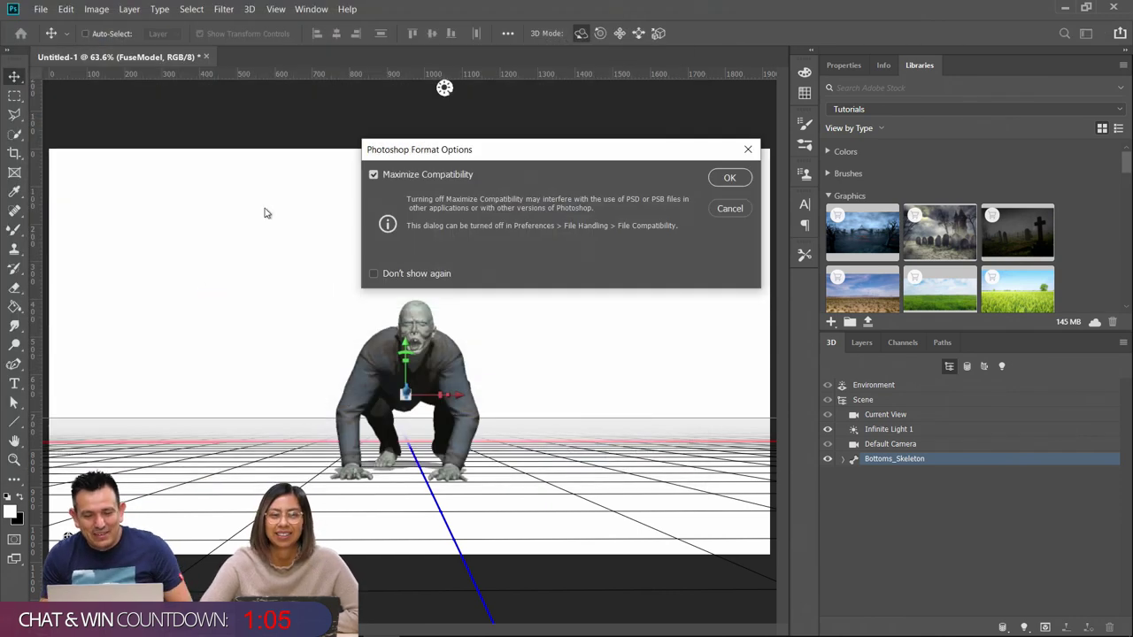
left_click(729, 178)
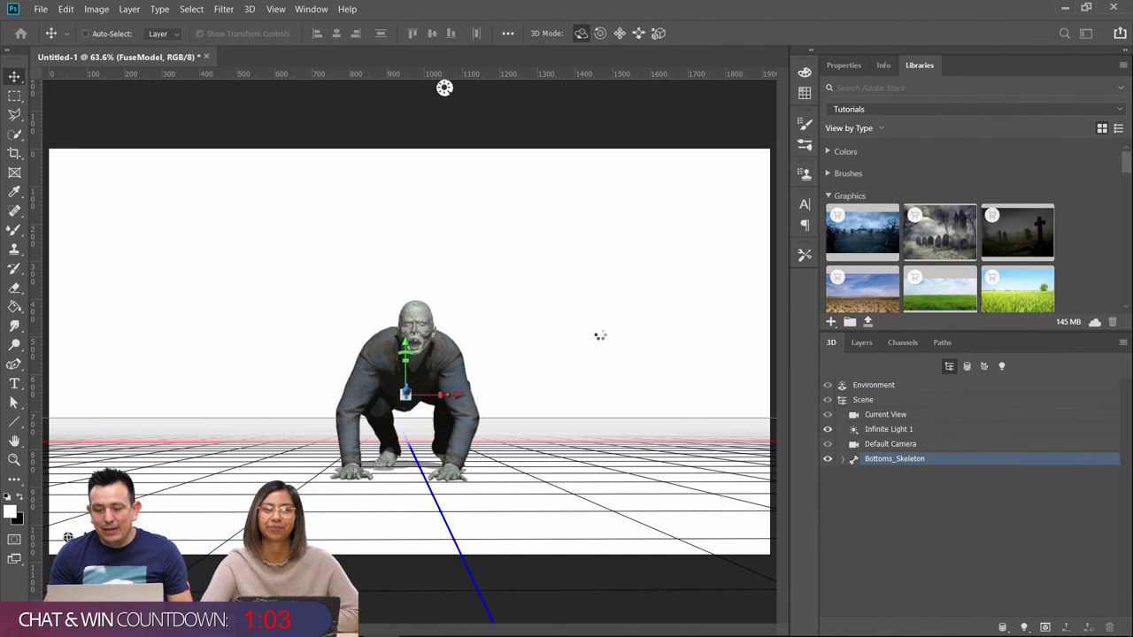
left_click(864, 344)
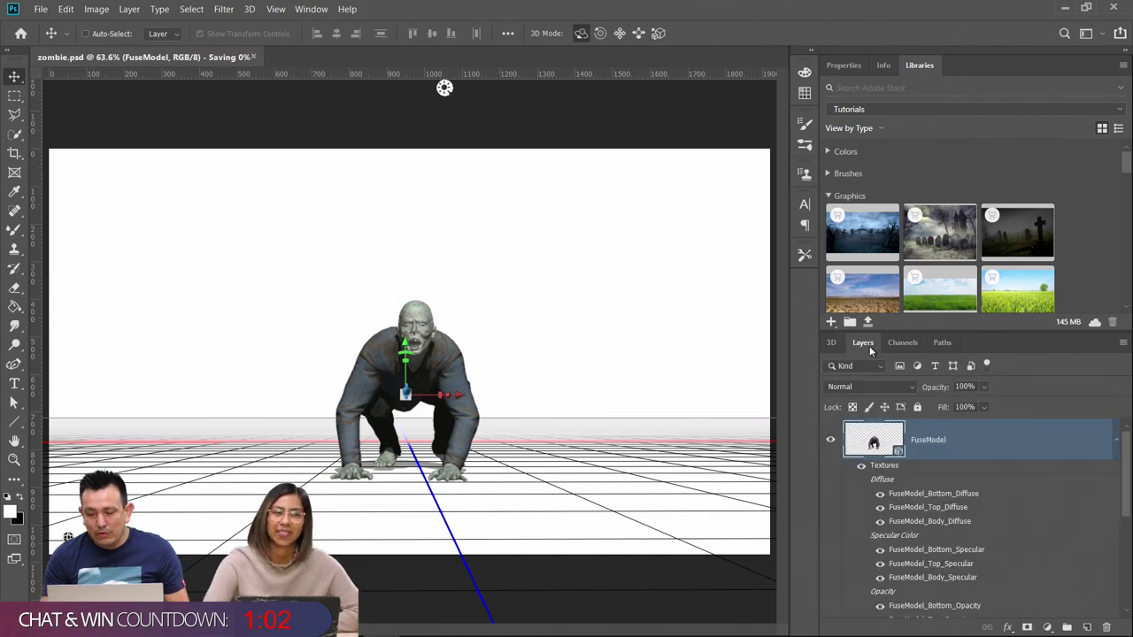
left_click(1117, 440)
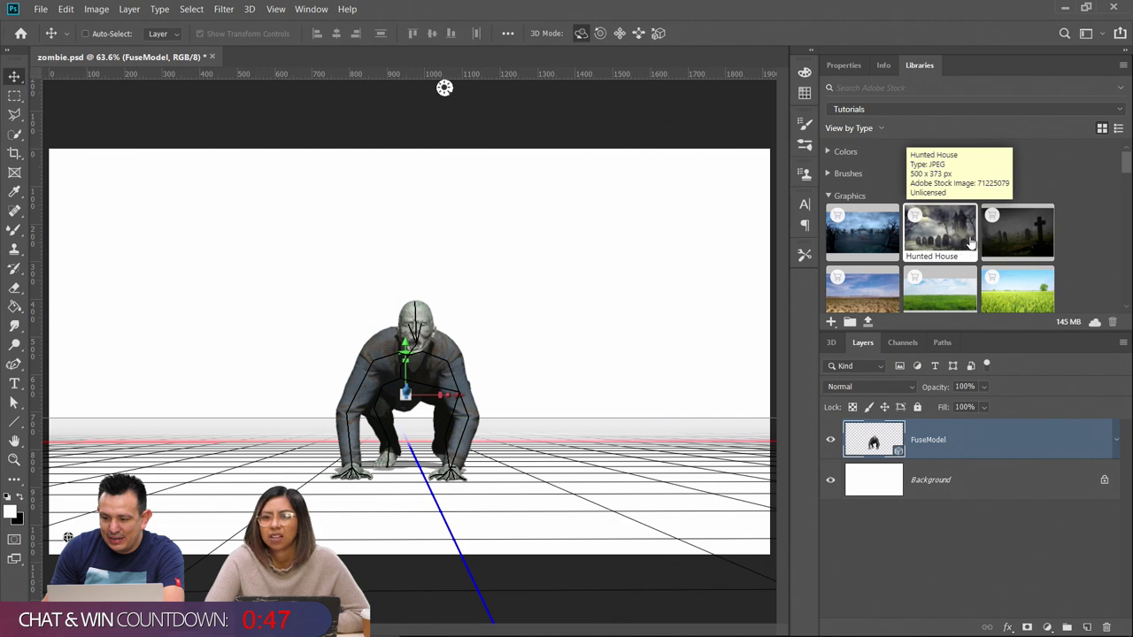
Place the Horror night cemetery image behind the zombie, scaled up to 29.51%
left_click_drag(867, 230, 926, 469)
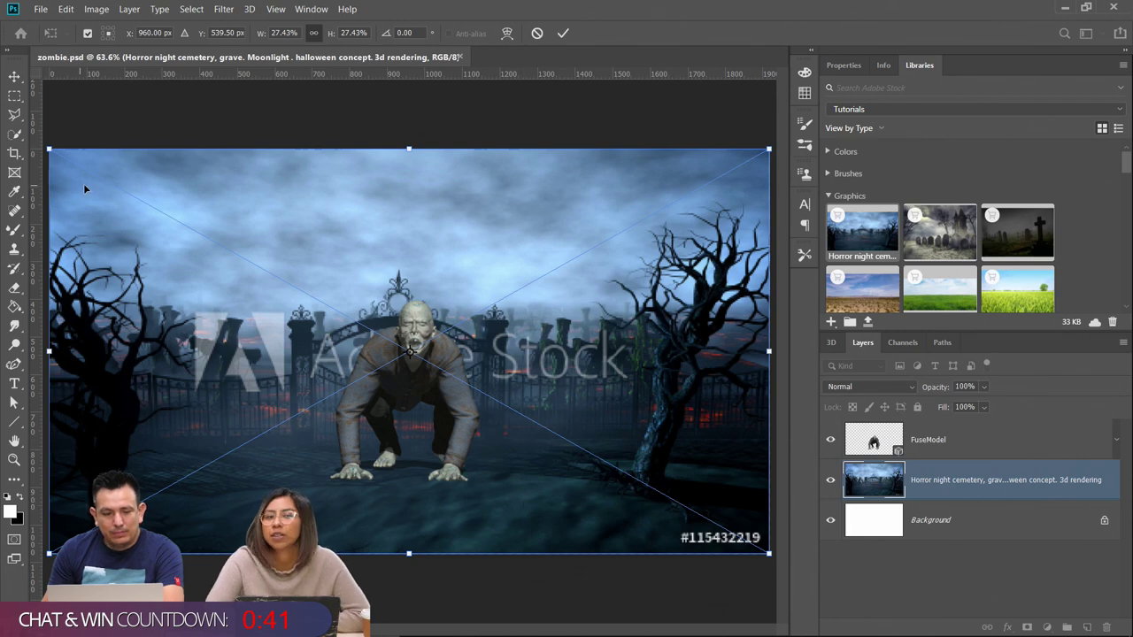
left_click_drag(61, 154, 43, 117)
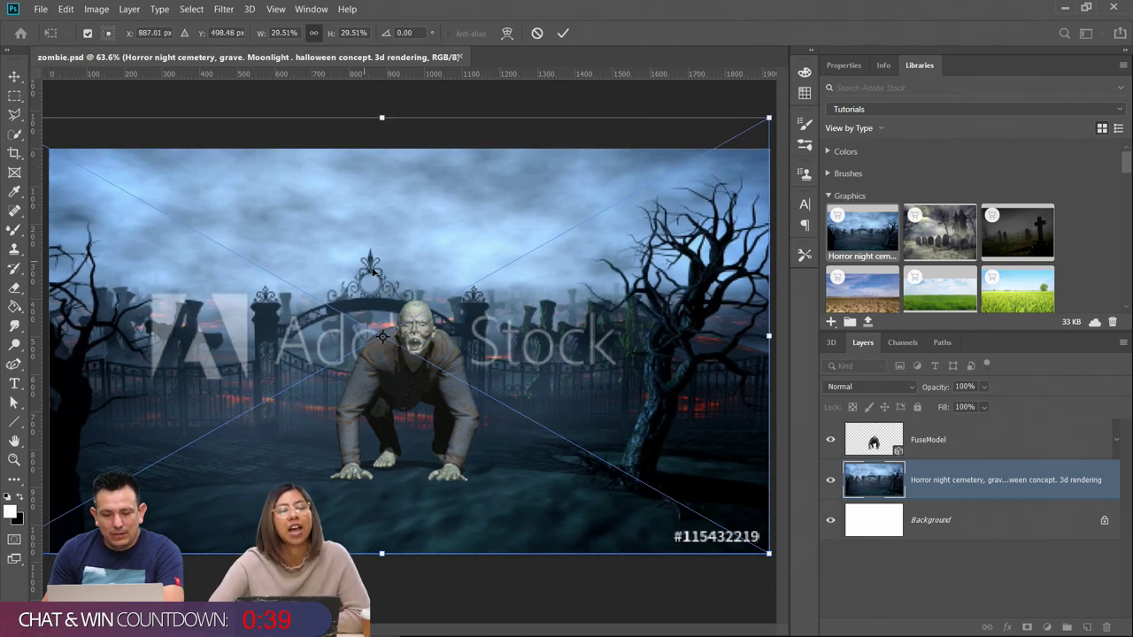
left_click(14, 95)
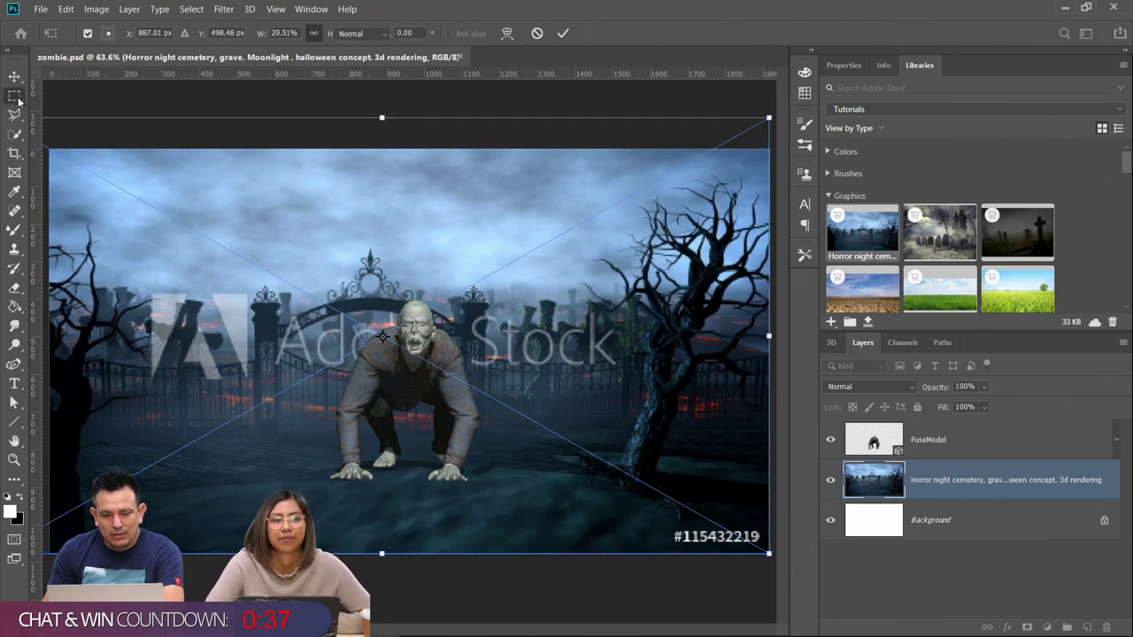
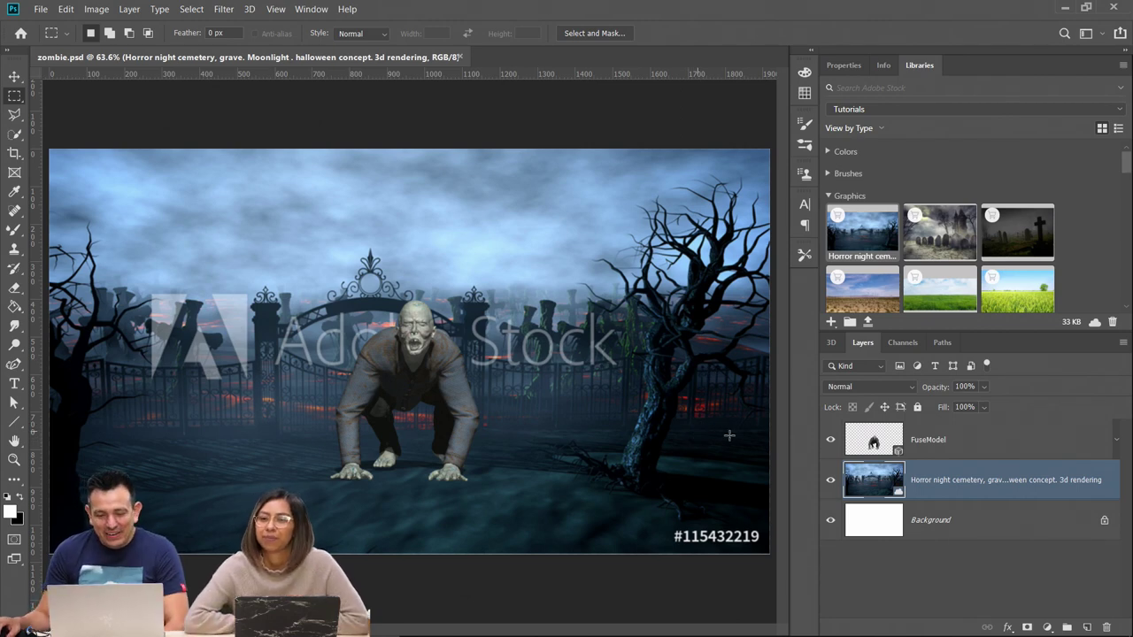
Check the zombie and cemetery layers, hiding and reshowing the FuseModel zombie
left_click(920, 449)
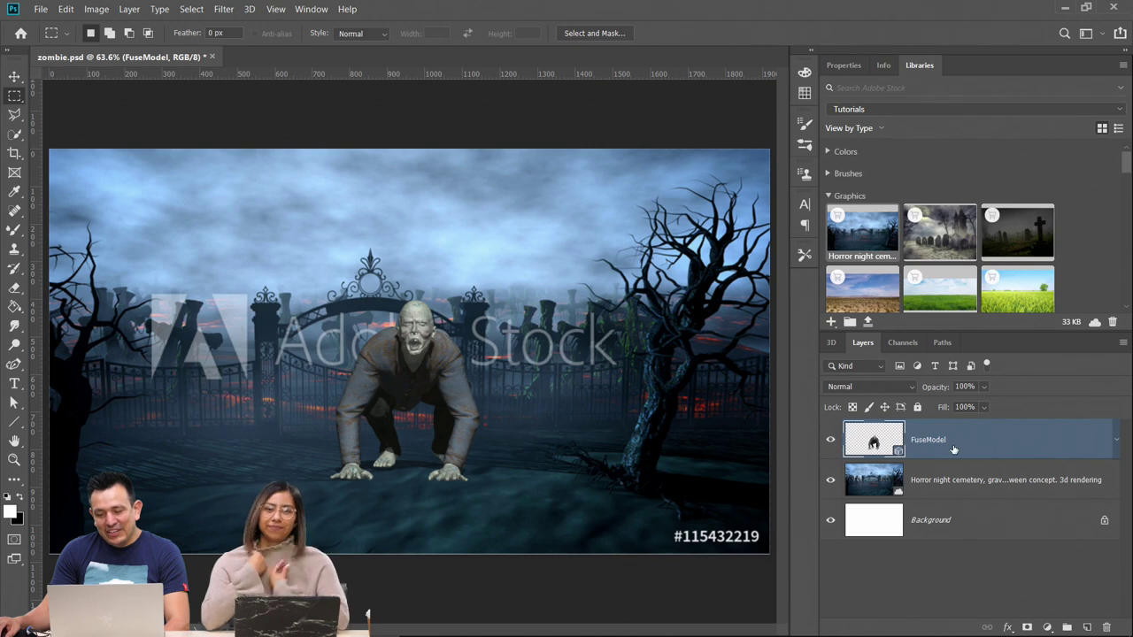
left_click(895, 482)
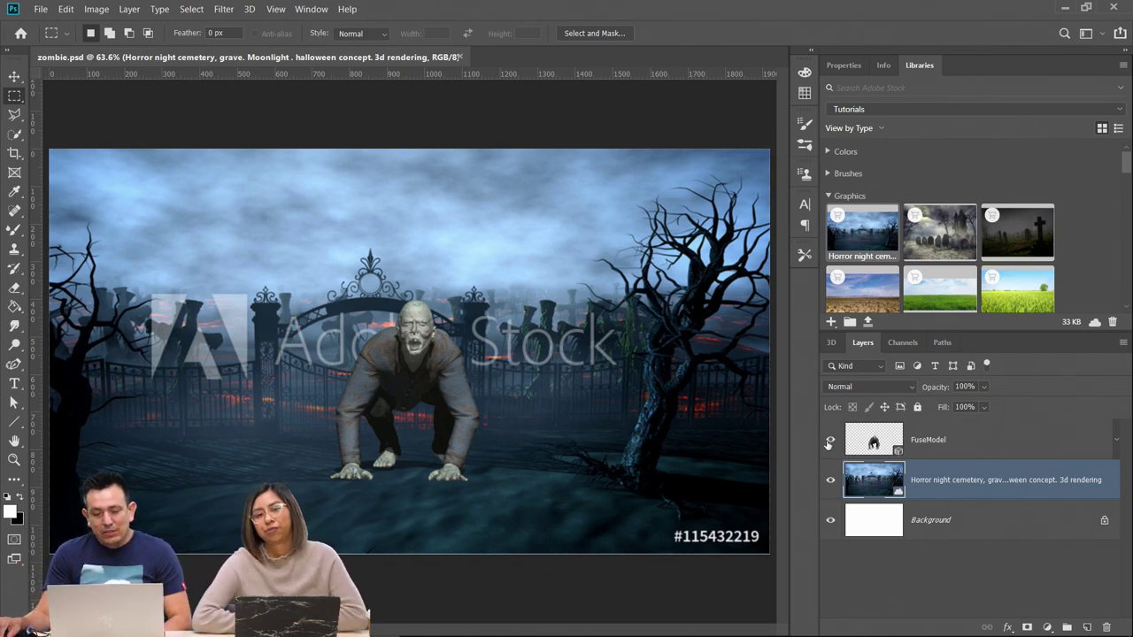
left_click(830, 443)
left_click(899, 442)
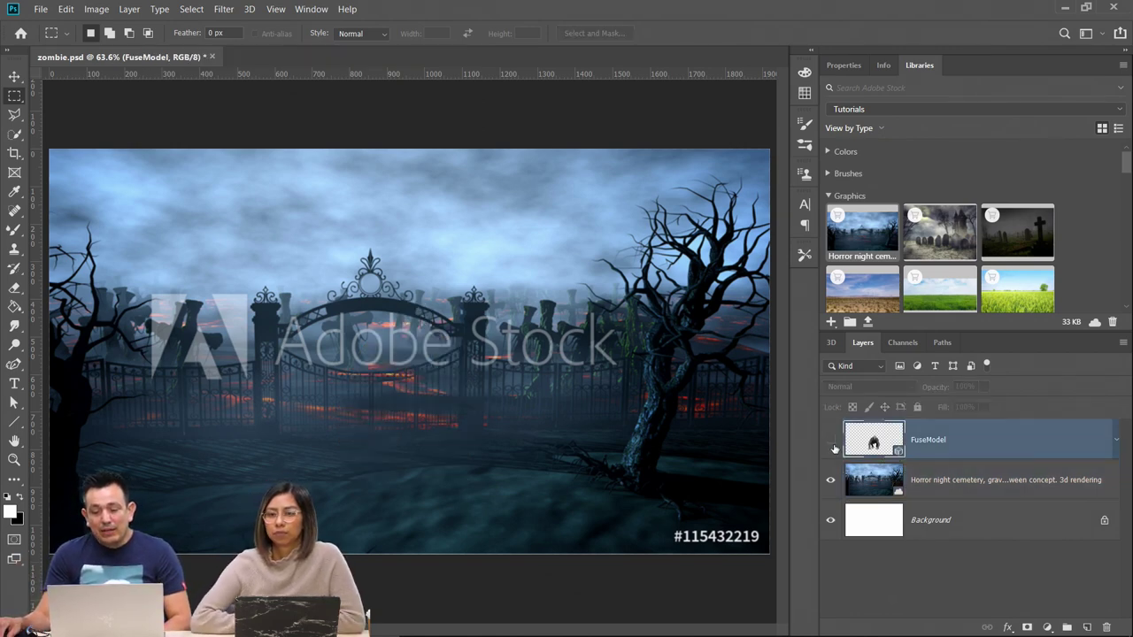
left_click(832, 445)
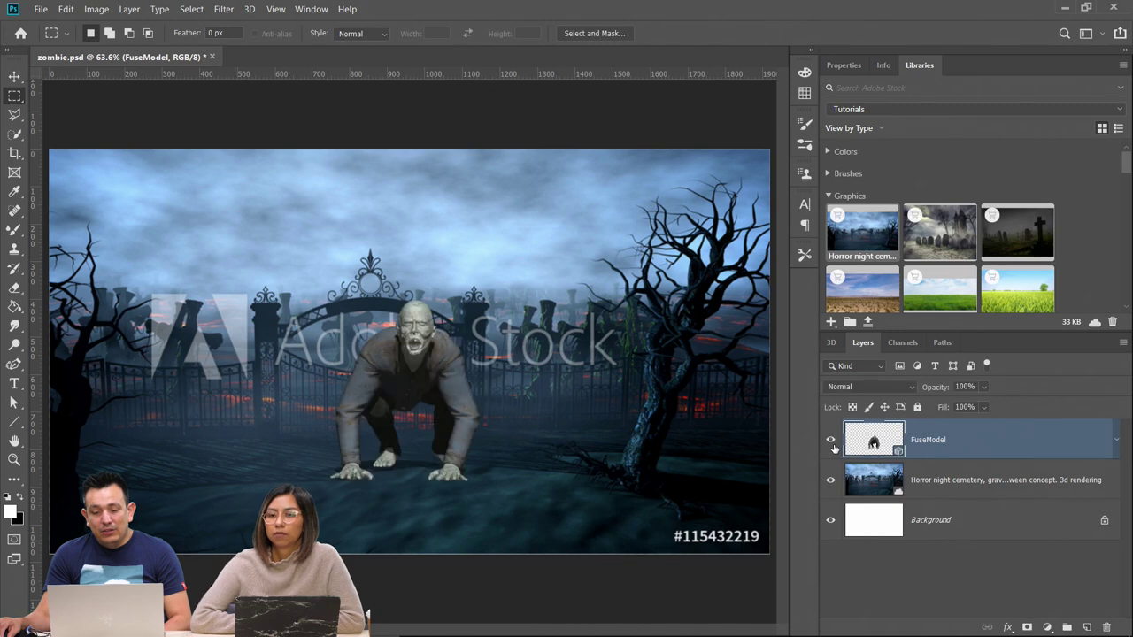
Alternate between the Move and Rectangular Marquee tools, ending on the Rectangular Marquee
left_click(14, 77)
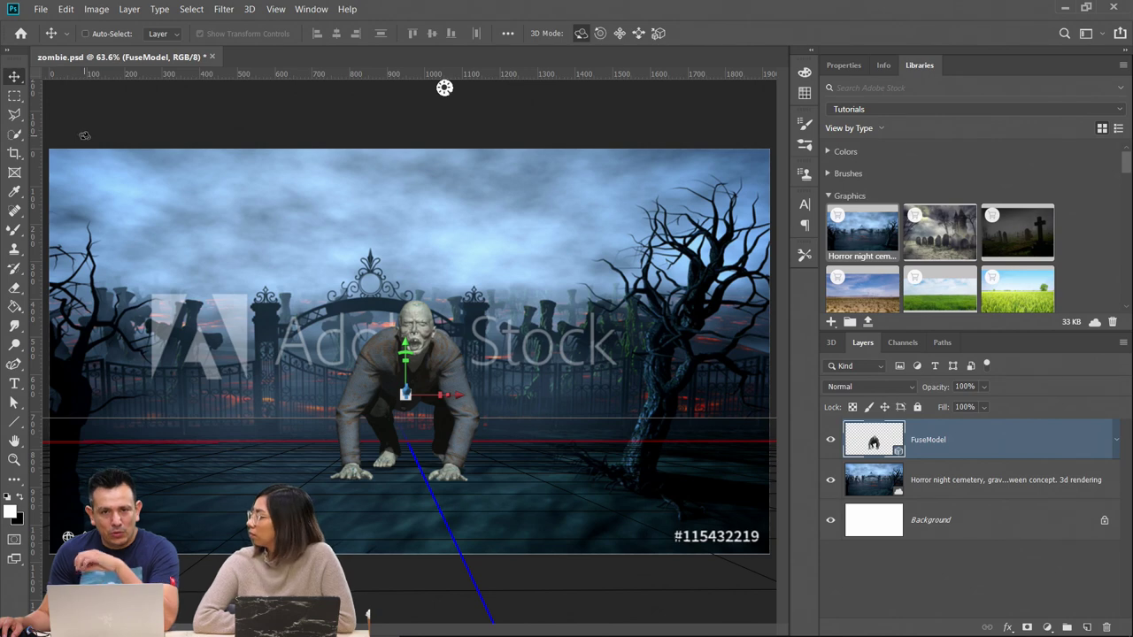
left_click(24, 91)
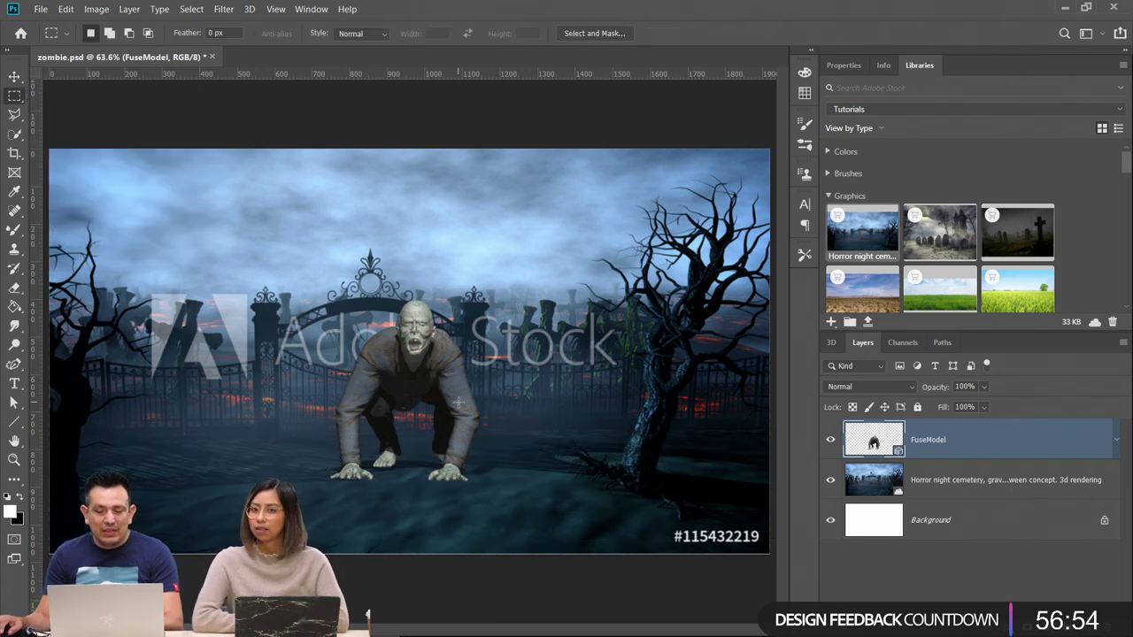
key("v")
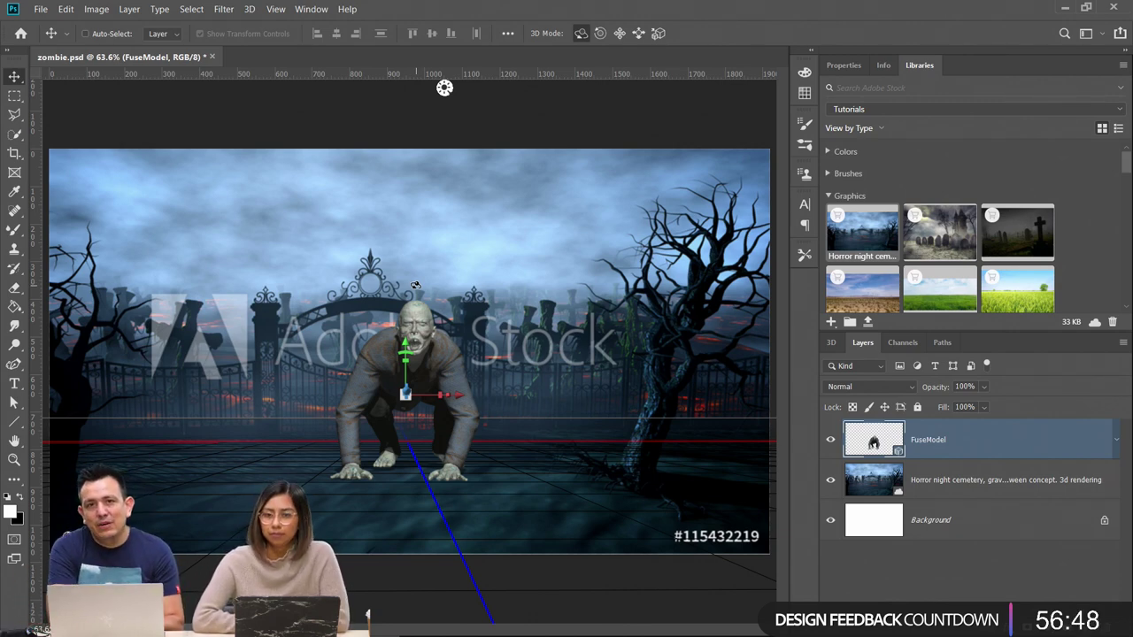
key("m")
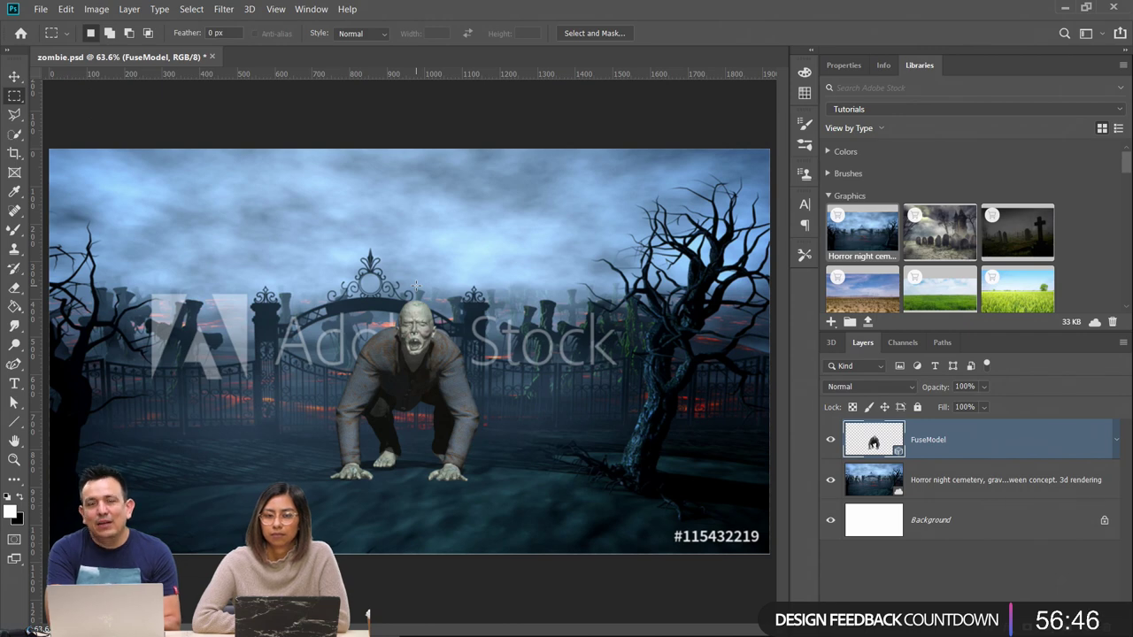
key("v")
key("m")
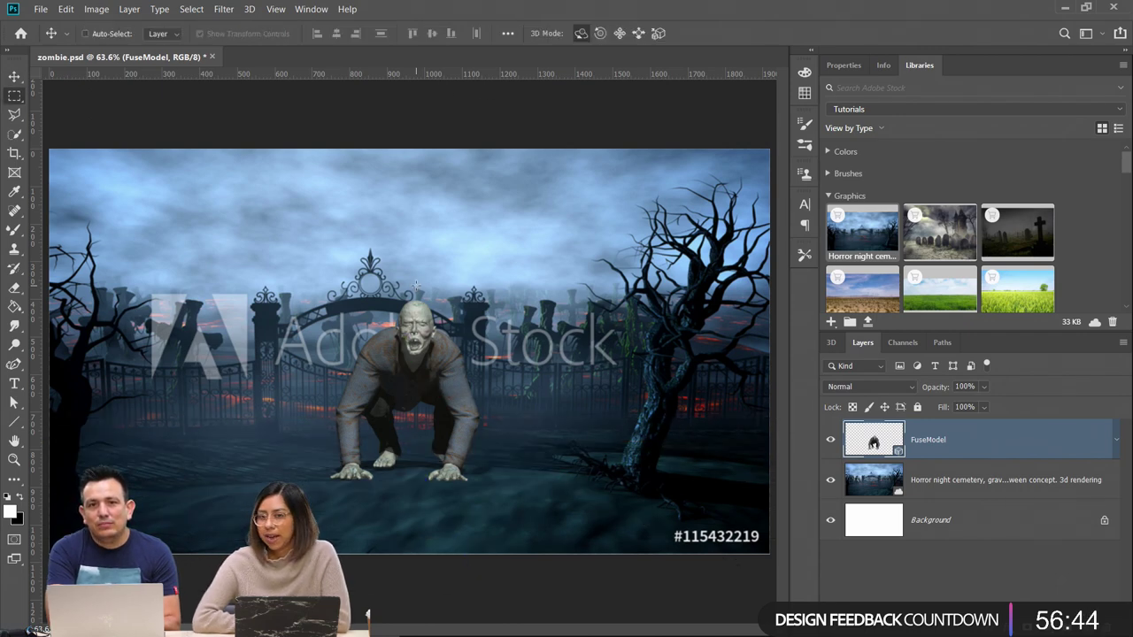
key("v")
key("m")
key("v")
key("m")
key("v")
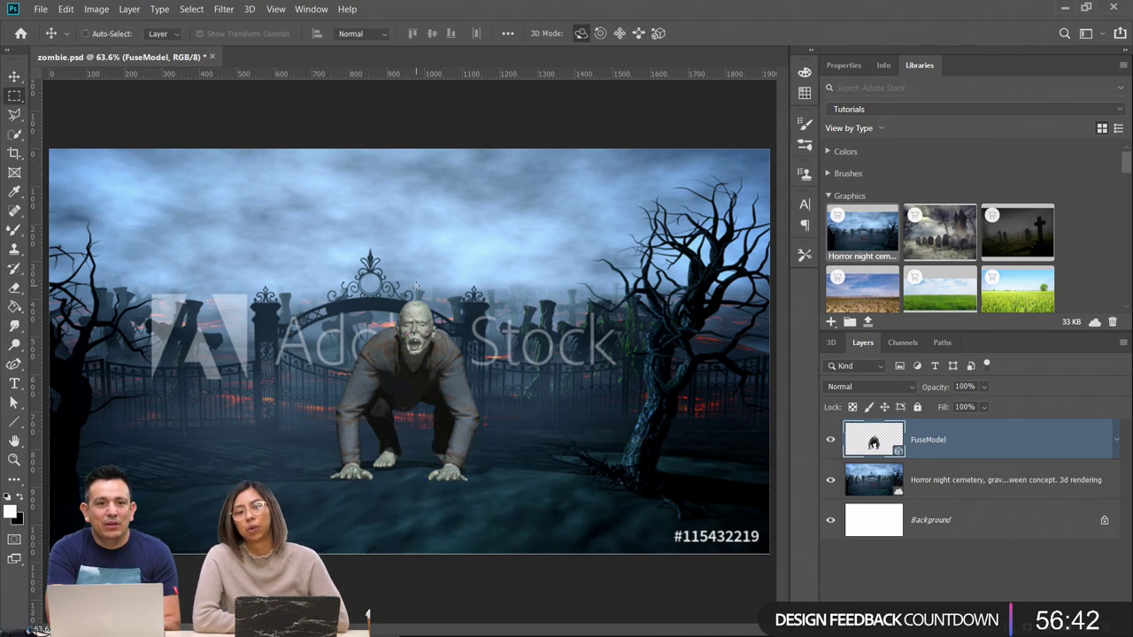
key("m")
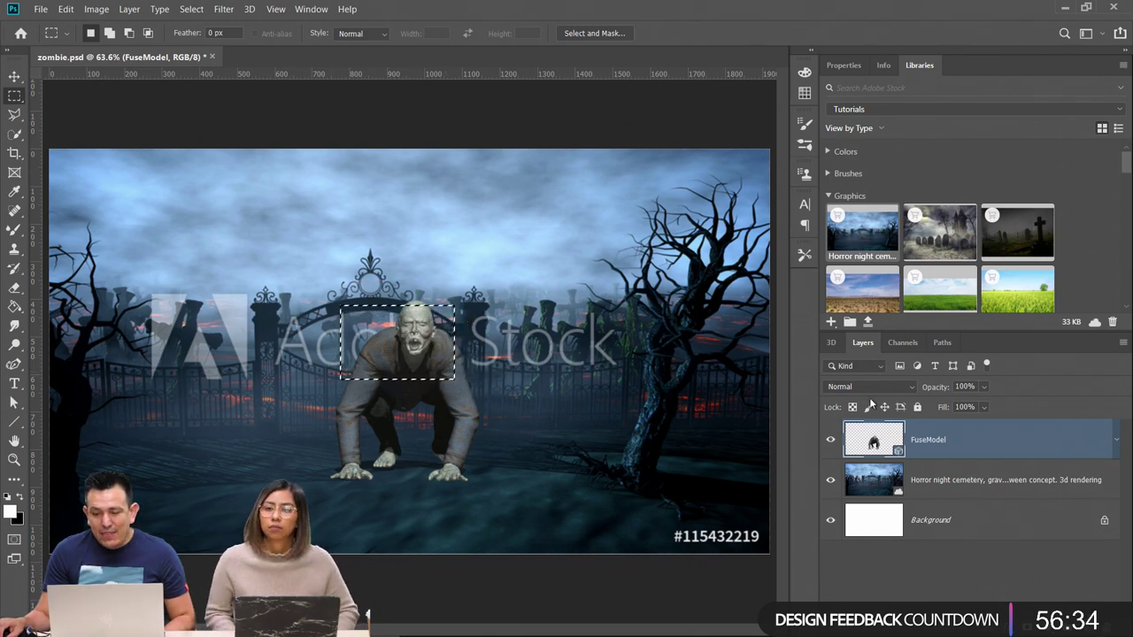
List the zombie's 3D scene components, deselect the head marquee, and show the 3D gizmo
left_click(832, 346)
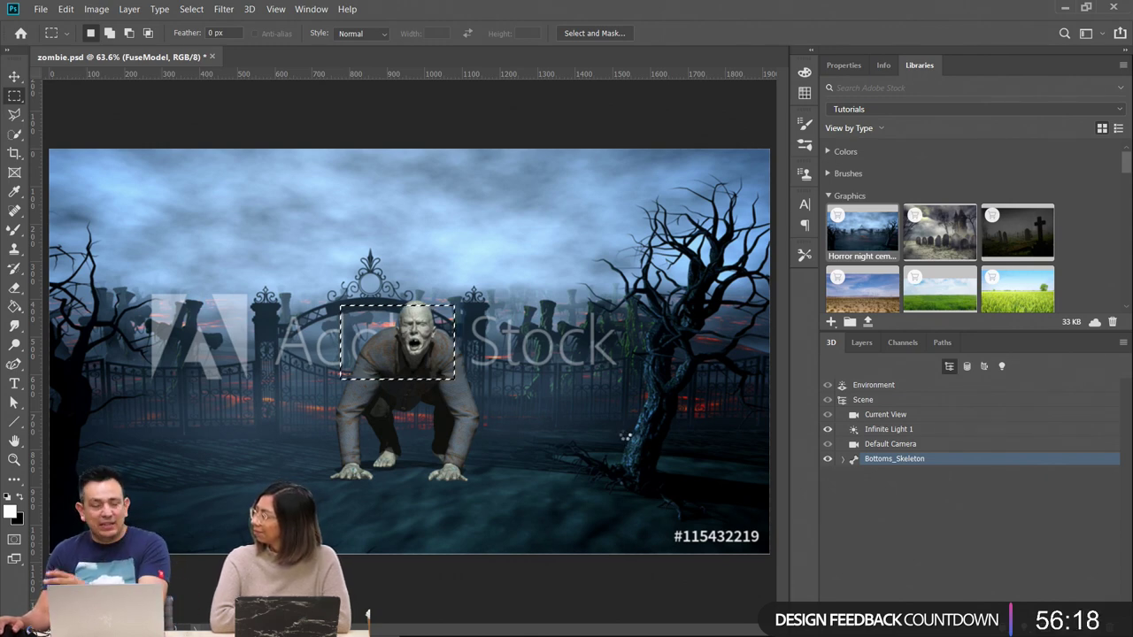
left_click(371, 350)
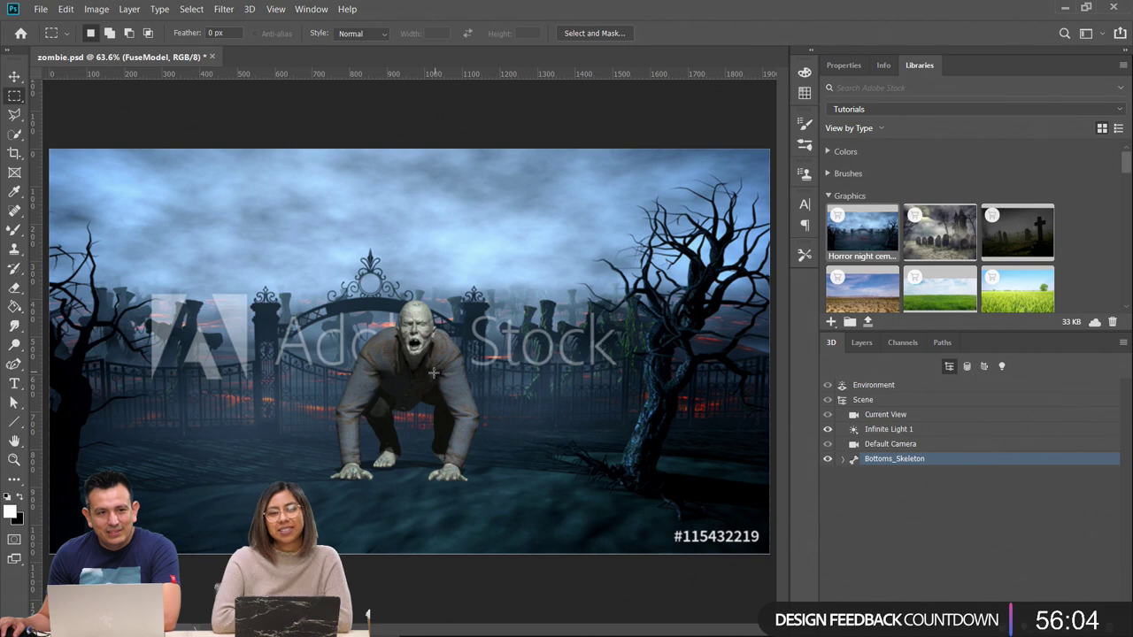
key("v")
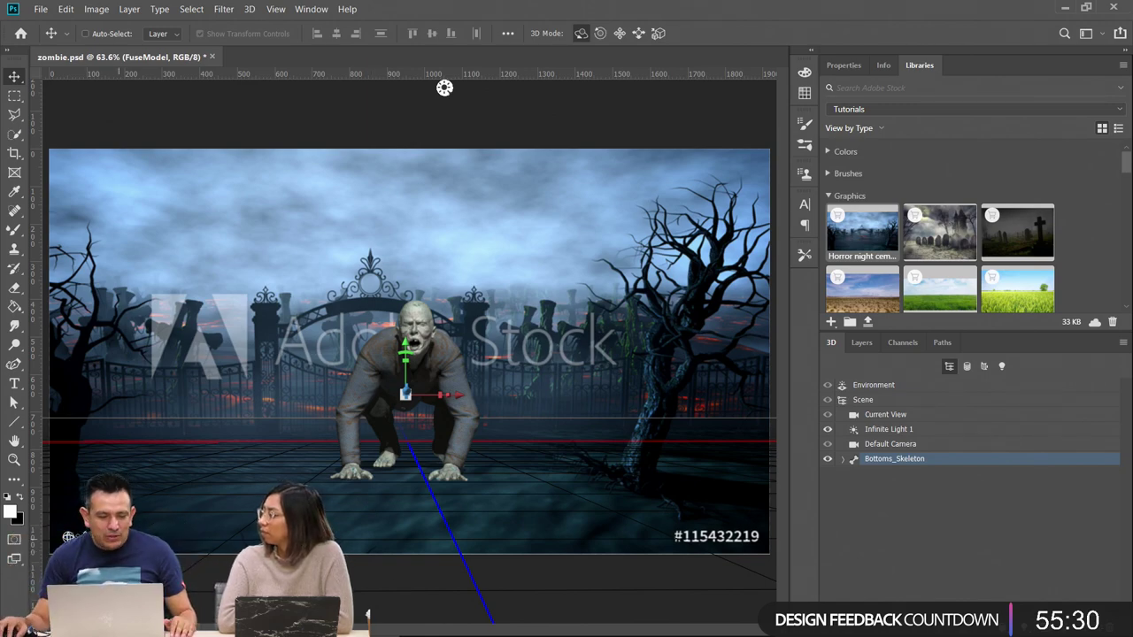
Orbit the 3D camera around the zombie, then hide the FuseModel layer
left_click_drag(445, 88, 481, 88)
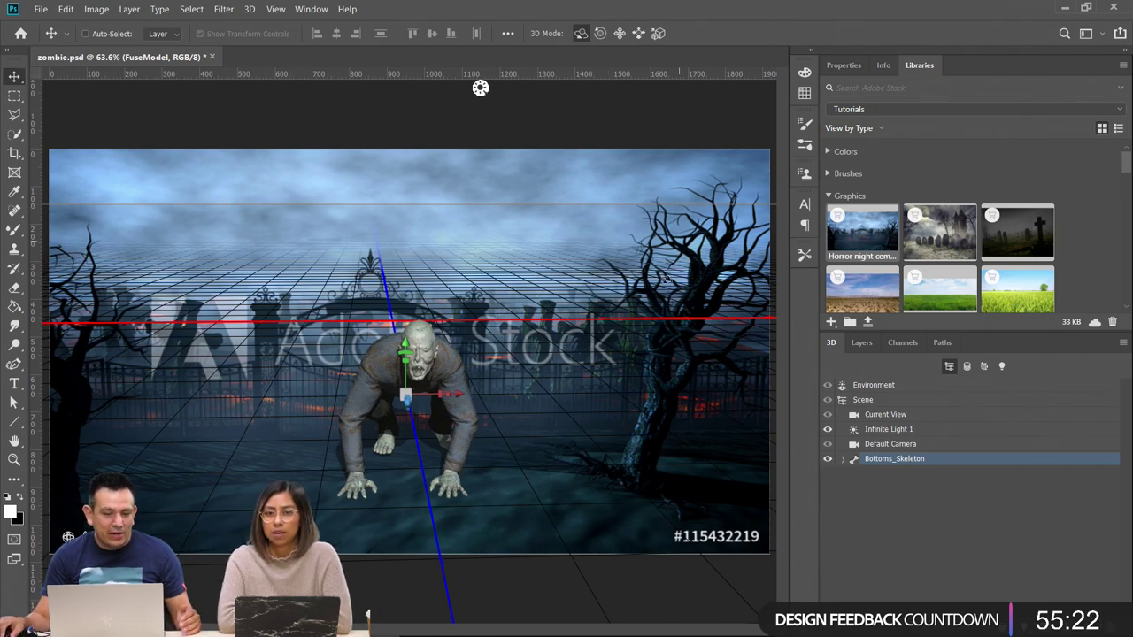
mouse_move(71, 531)
left_mouse_down()
mouse_move(82, 529)
mouse_move(69, 536)
left_mouse_up()
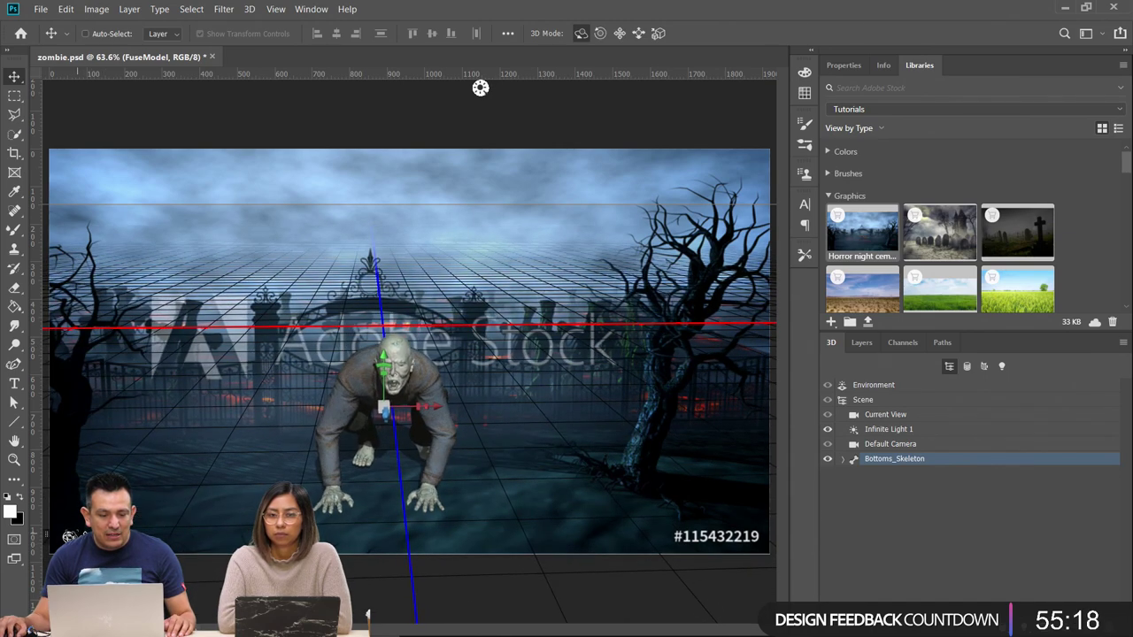
mouse_move(480, 88)
left_mouse_down()
mouse_move(432, 86)
mouse_move(463, 87)
left_mouse_up()
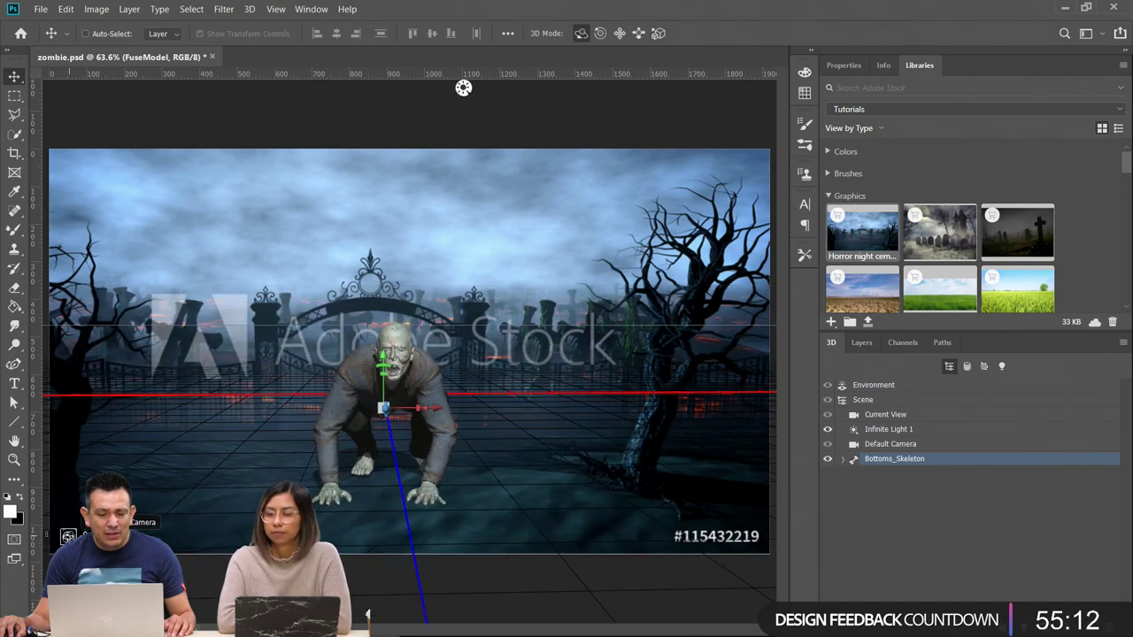
left_click(860, 345)
left_click(831, 442)
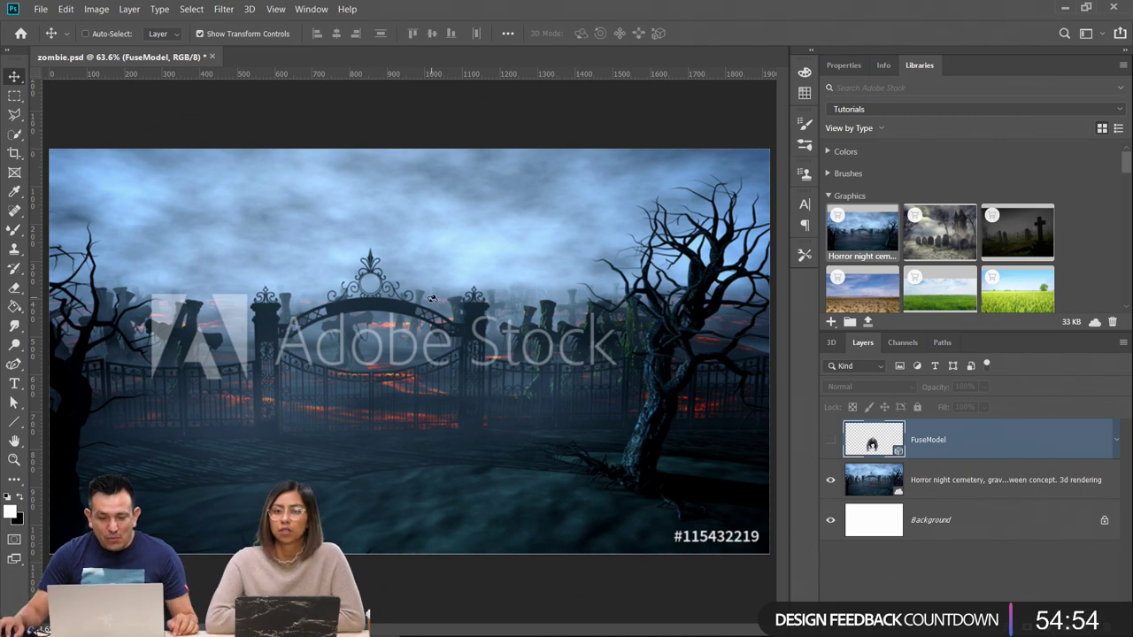
Reshow the zombie, orbit the camera, and move it left on X and up on Y
left_click(831, 439)
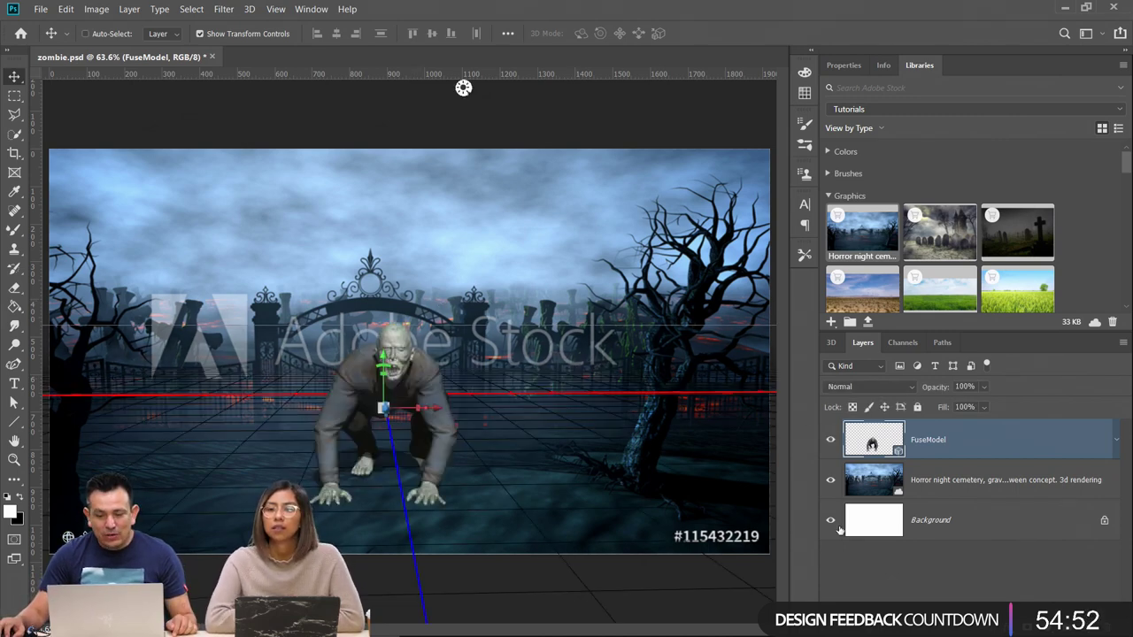
left_click_drag(463, 88, 440, 88)
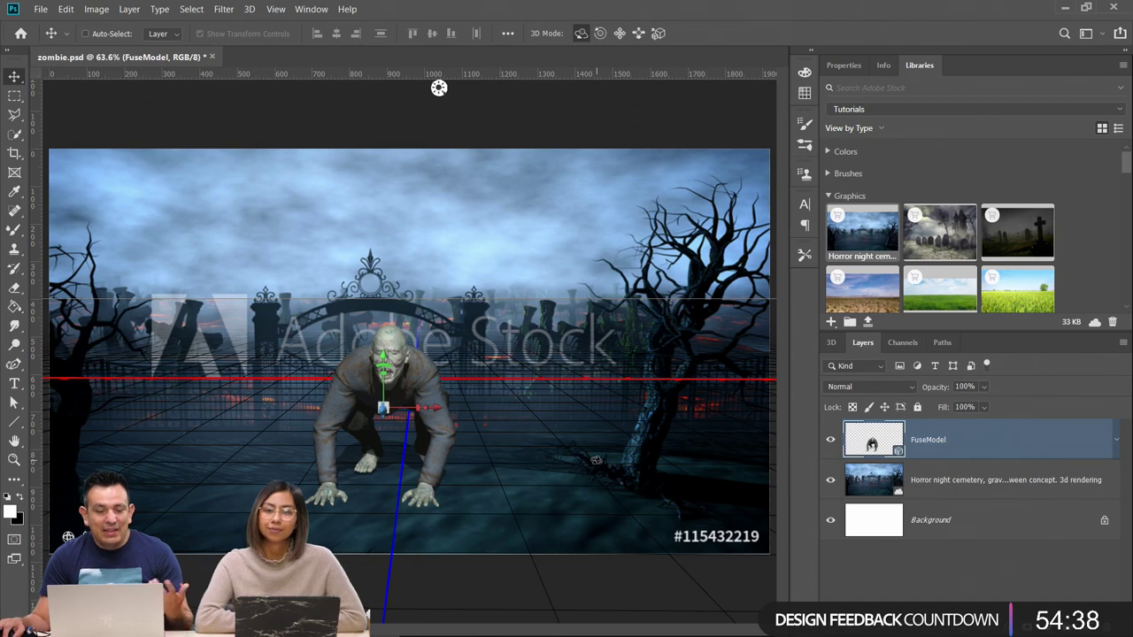
left_click_drag(83, 537, 112, 534)
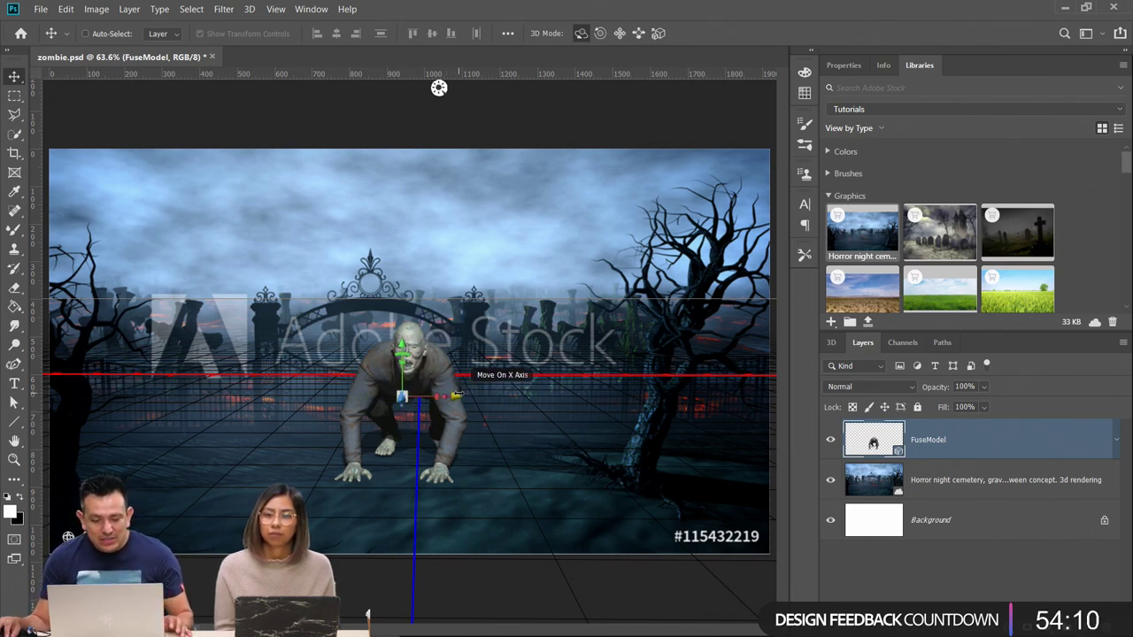
left_click_drag(453, 395, 425, 400)
left_click_drag(372, 347, 371, 312)
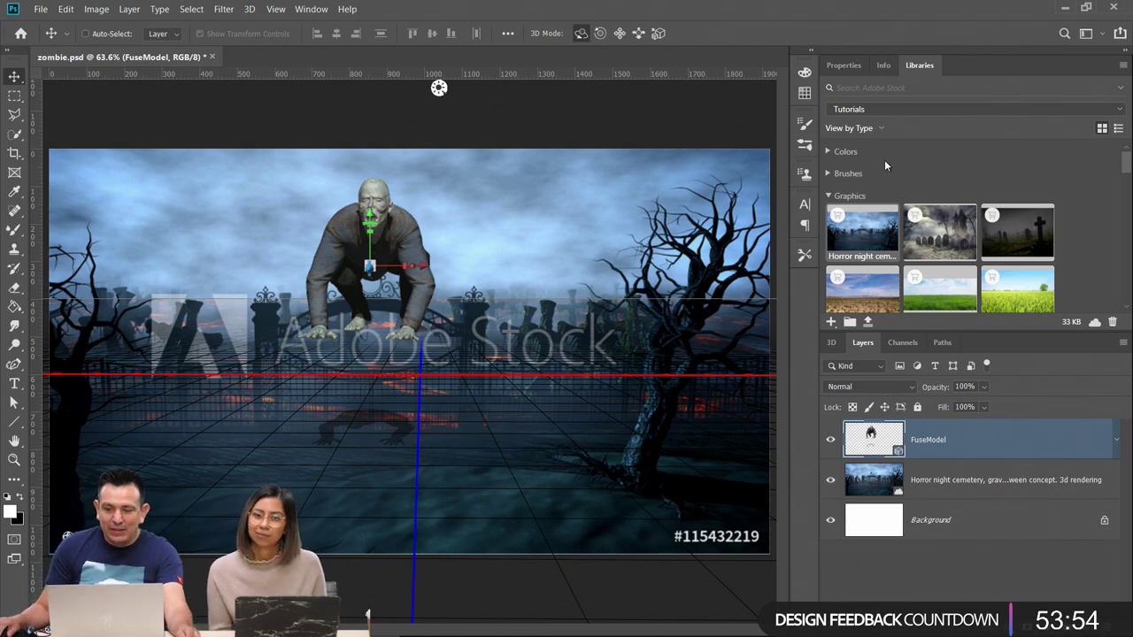
Open the zombie model's 3D Properties and drop it onto the ground plane
double_click(888, 450)
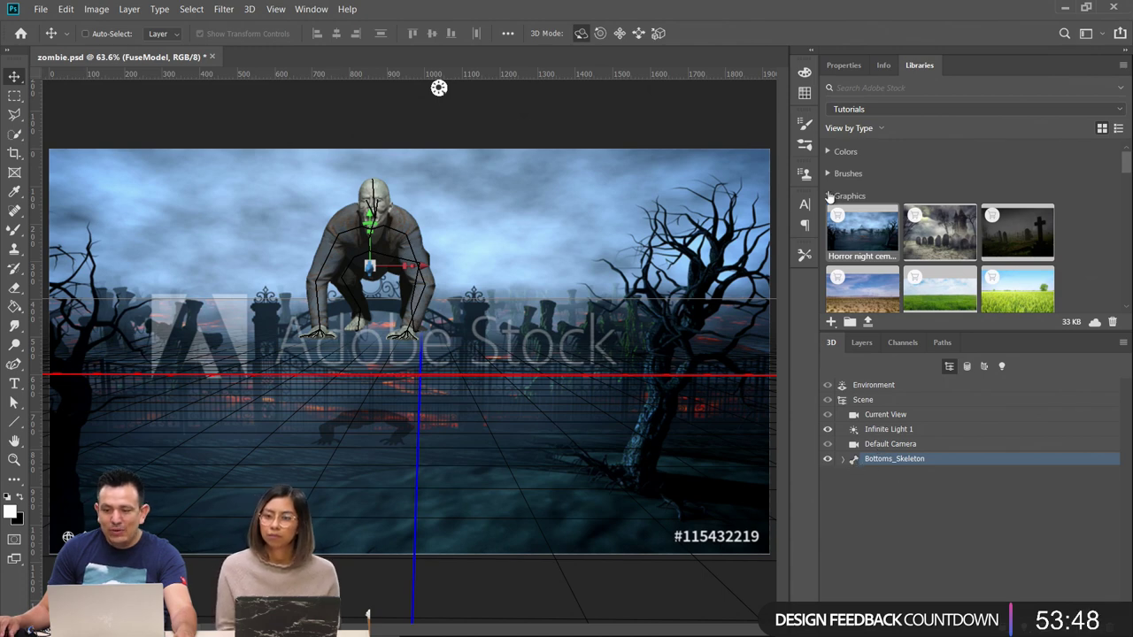
left_click(841, 67)
left_click(881, 67)
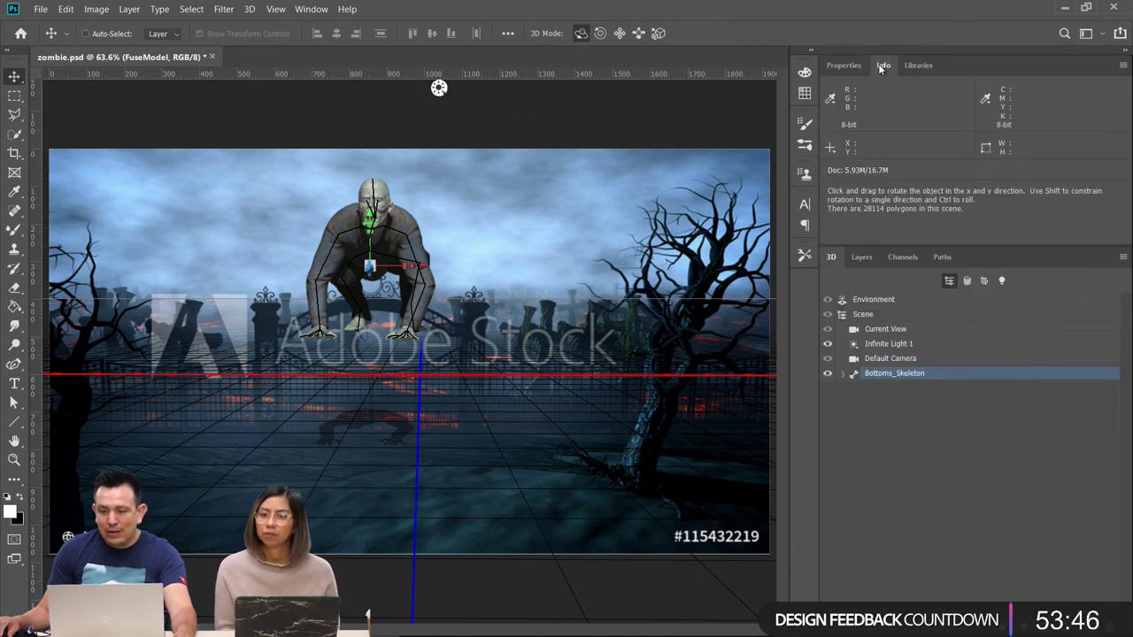
left_click(917, 66)
left_click(845, 67)
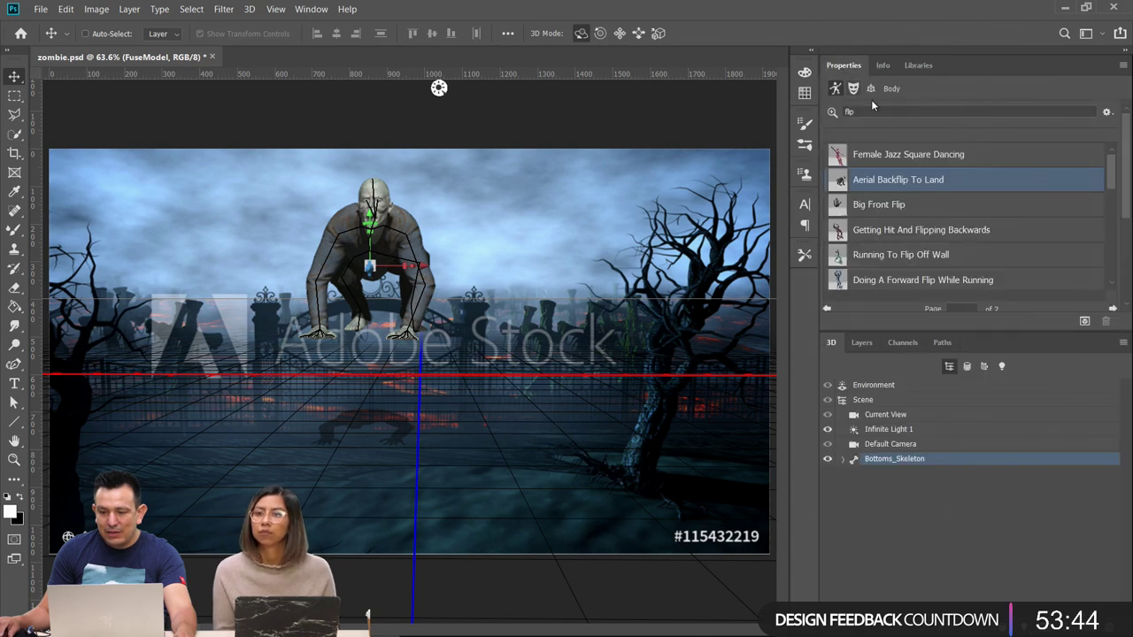
left_click(872, 89)
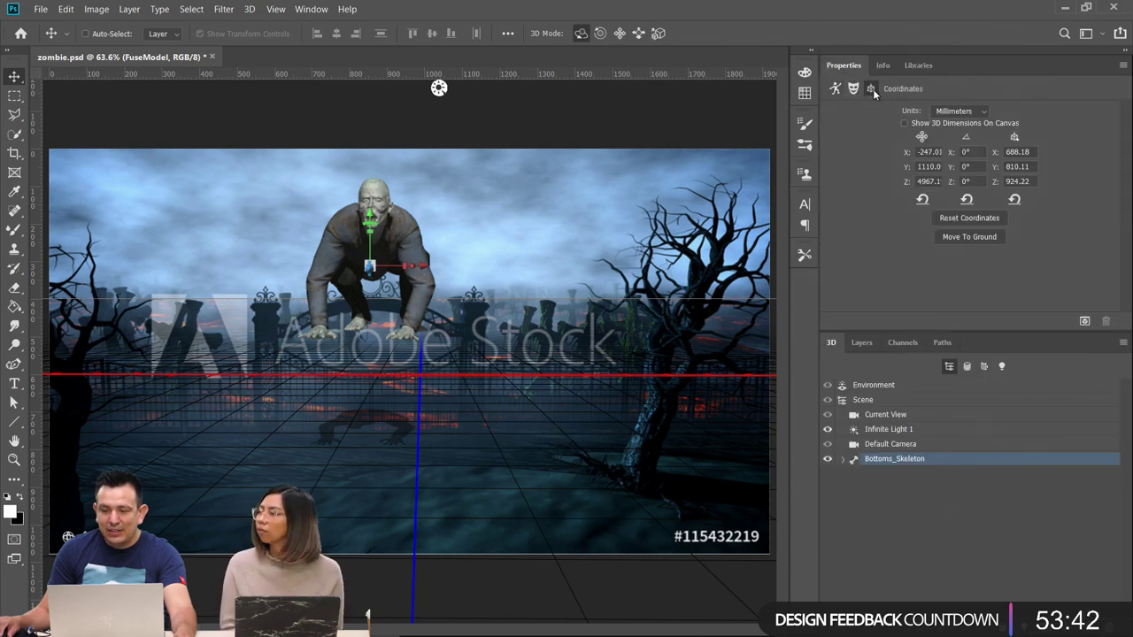
left_click(974, 244)
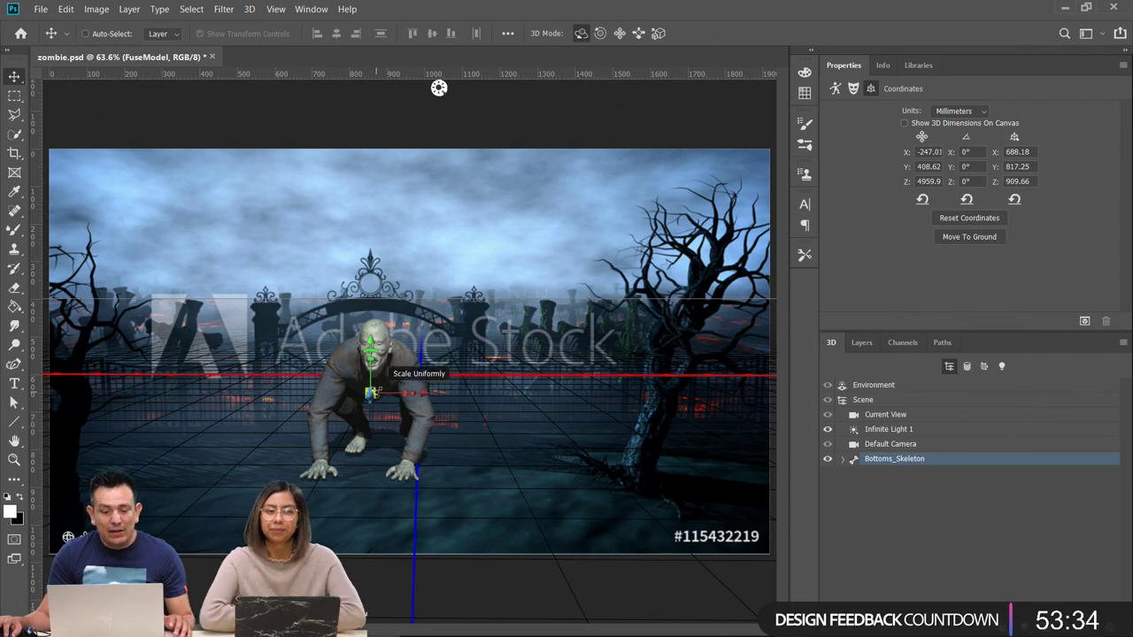
Scale the zombie uniformly, ending larger, re-grounding it after each resize
left_click_drag(373, 392, 684, 206)
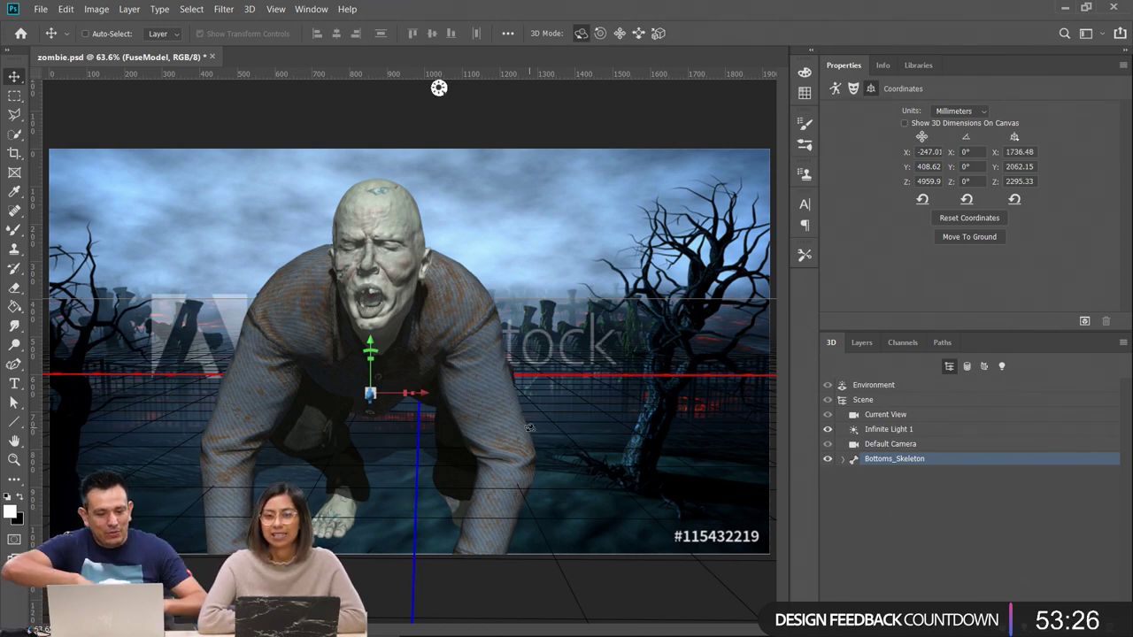
left_click(974, 239)
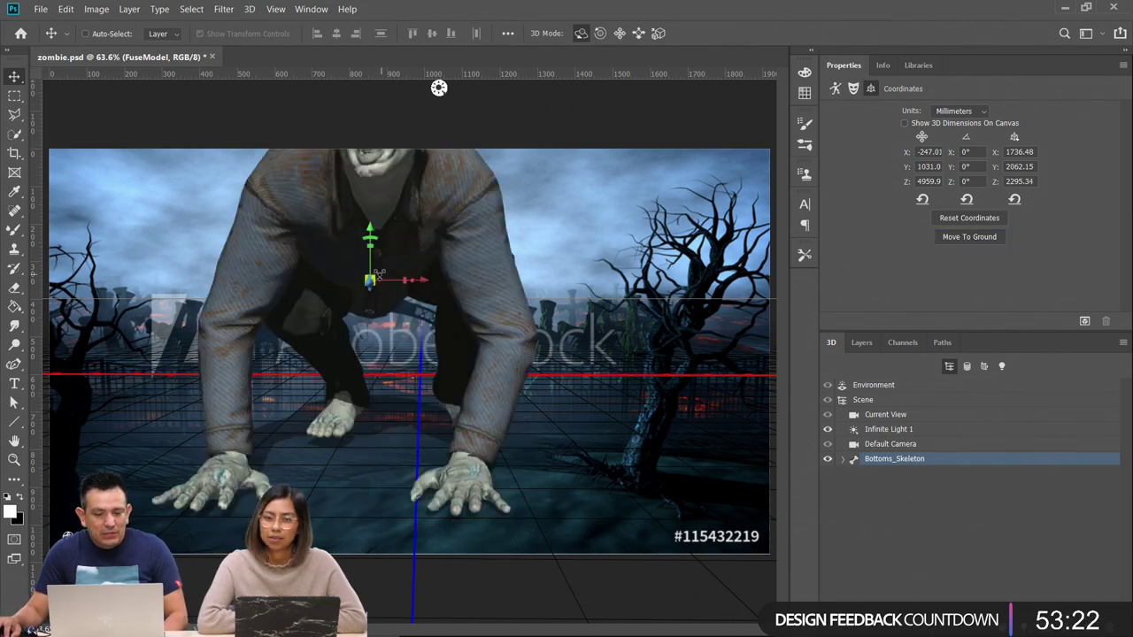
left_click_drag(342, 293, 373, 506)
left_click(974, 237)
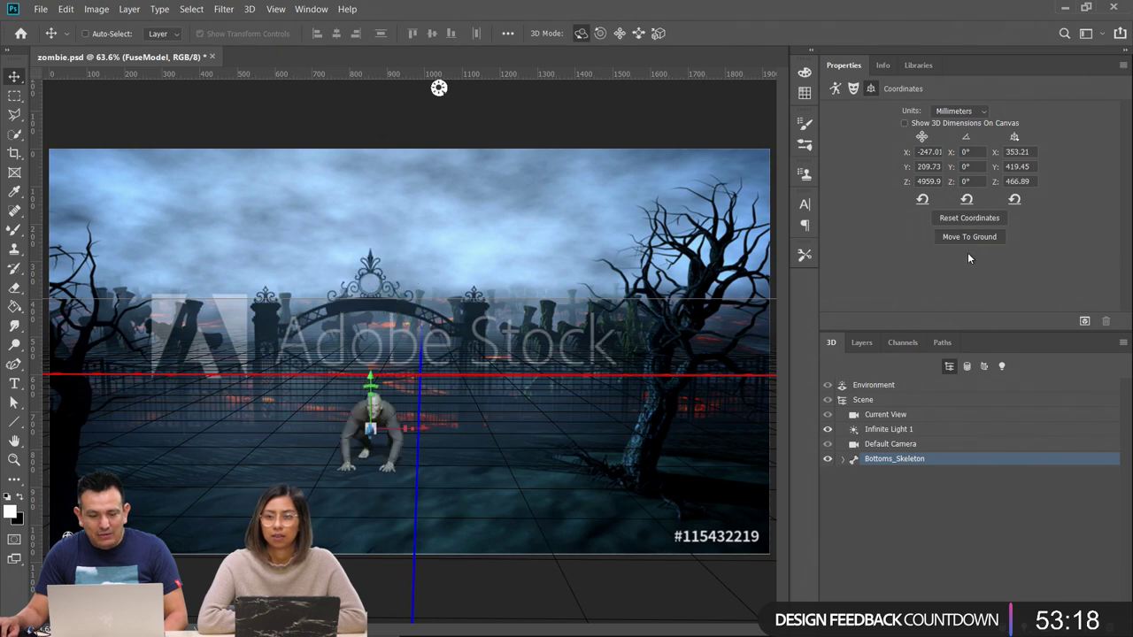
left_click_drag(374, 425, 433, 312)
left_click(978, 238)
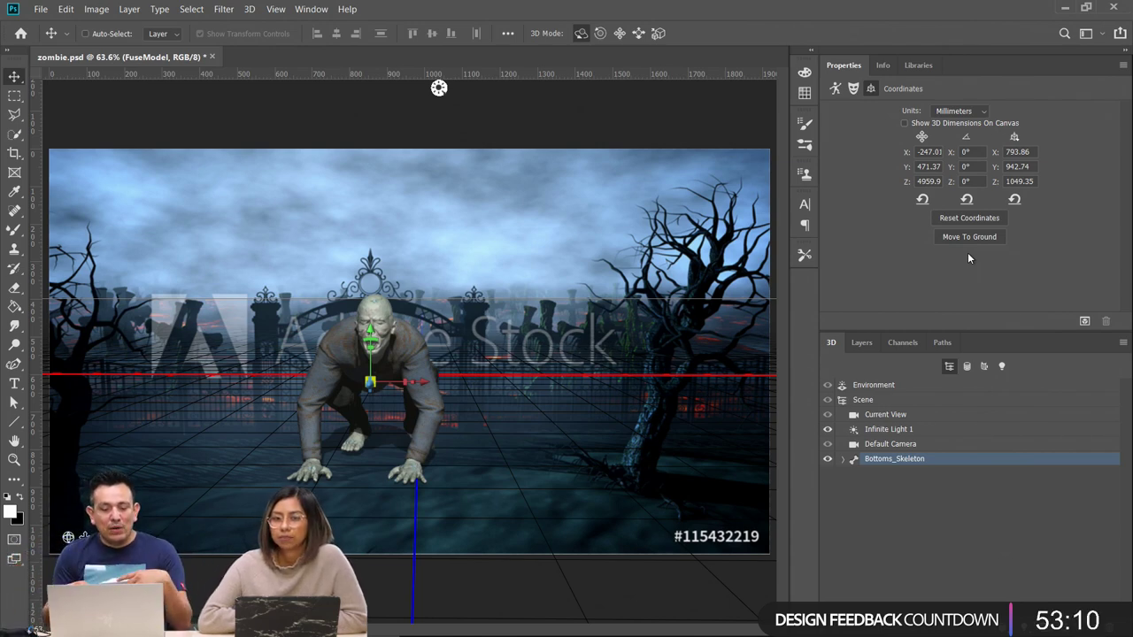
Angle Infinite Light 1 to X 74.3°, Y 12.6°, Z 19.5° to front-light the zombie
left_click(888, 430)
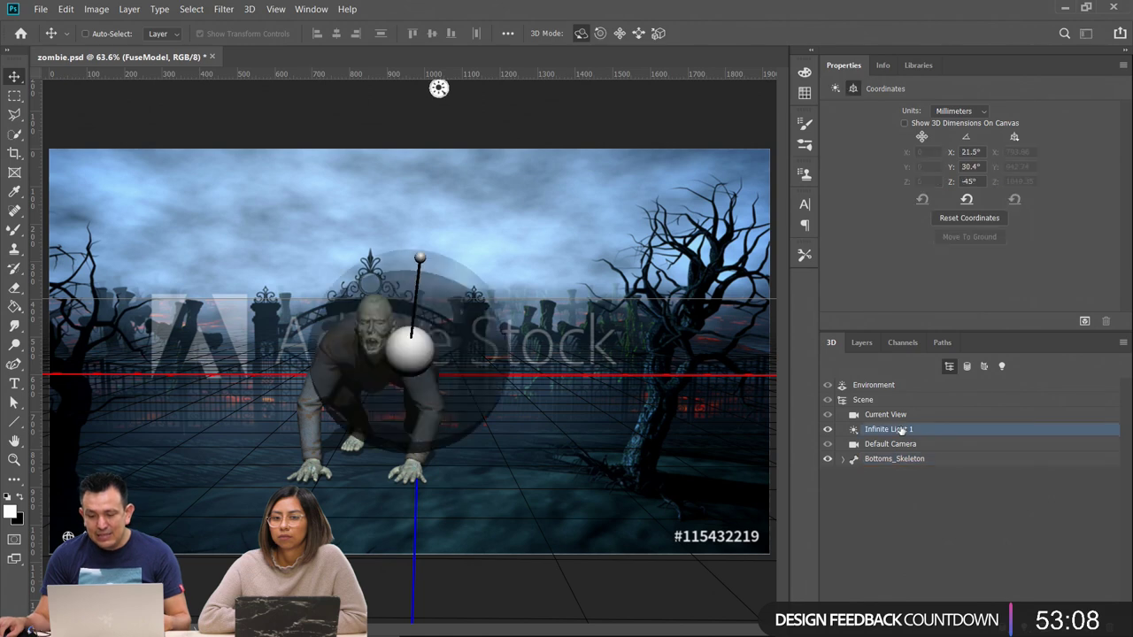
left_click_drag(418, 353, 400, 422)
key("m")
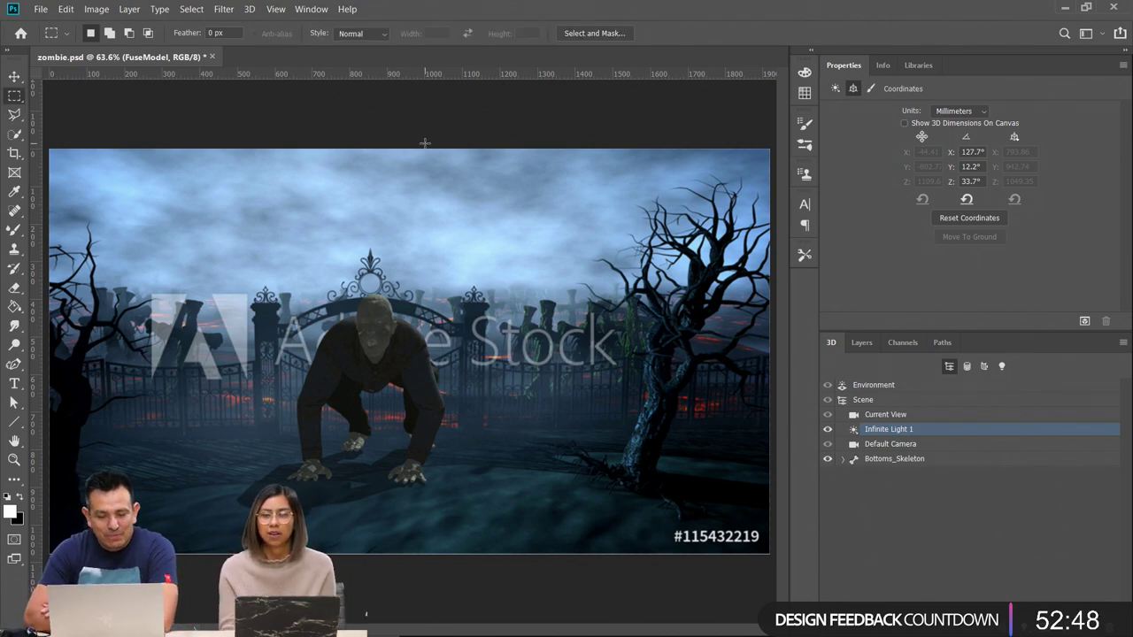
key("v")
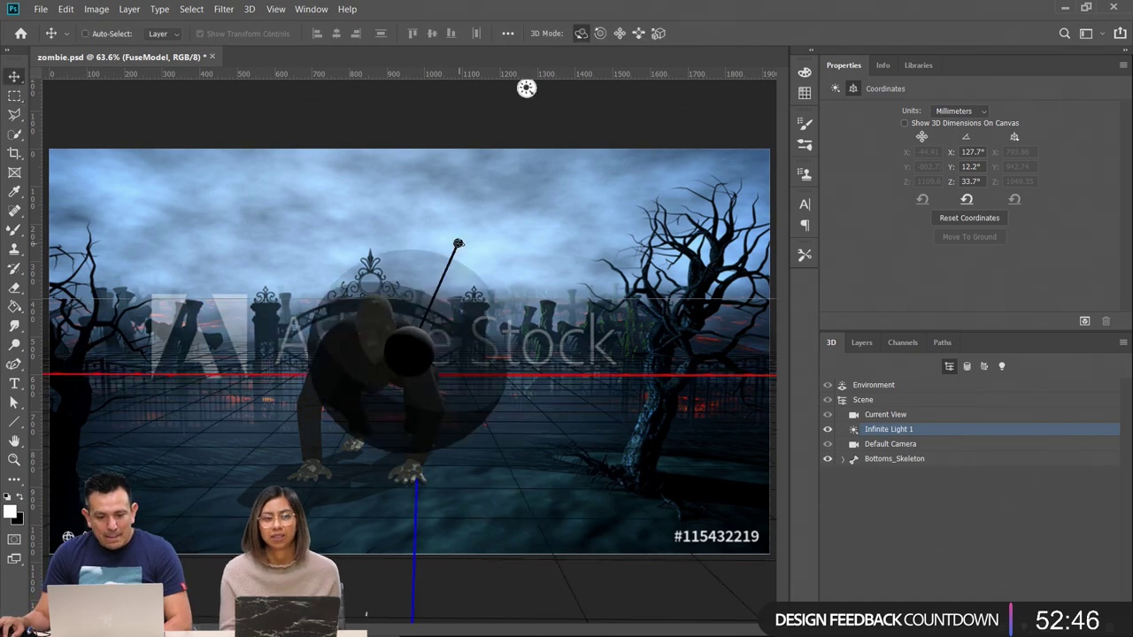
mouse_move(526, 88)
left_mouse_down()
mouse_move(508, 89)
mouse_move(521, 88)
left_mouse_up()
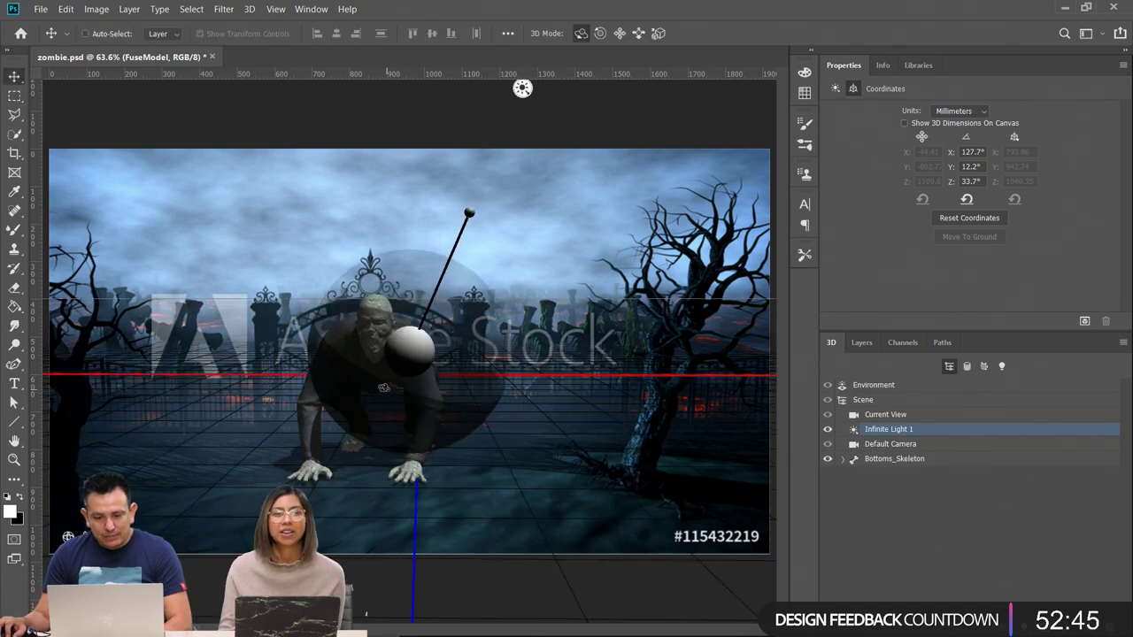
left_click(15, 96)
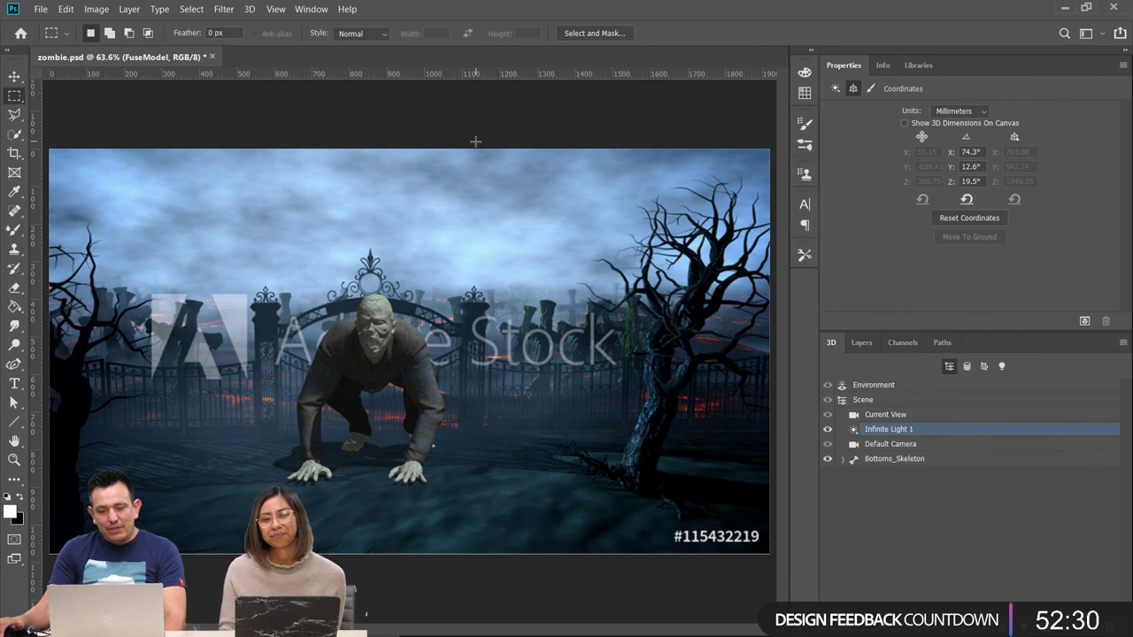
left_click(15, 74)
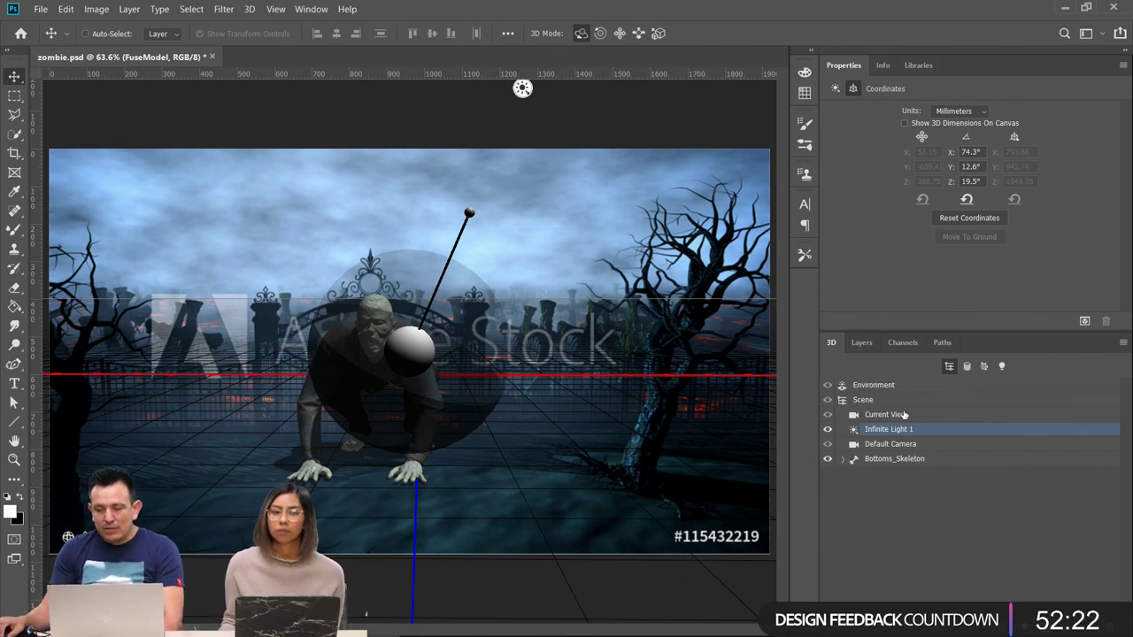
Select Bottoms_Skeleton, turn it slightly and enlarge it, undoing an accidental vertical stretch
left_click(894, 459)
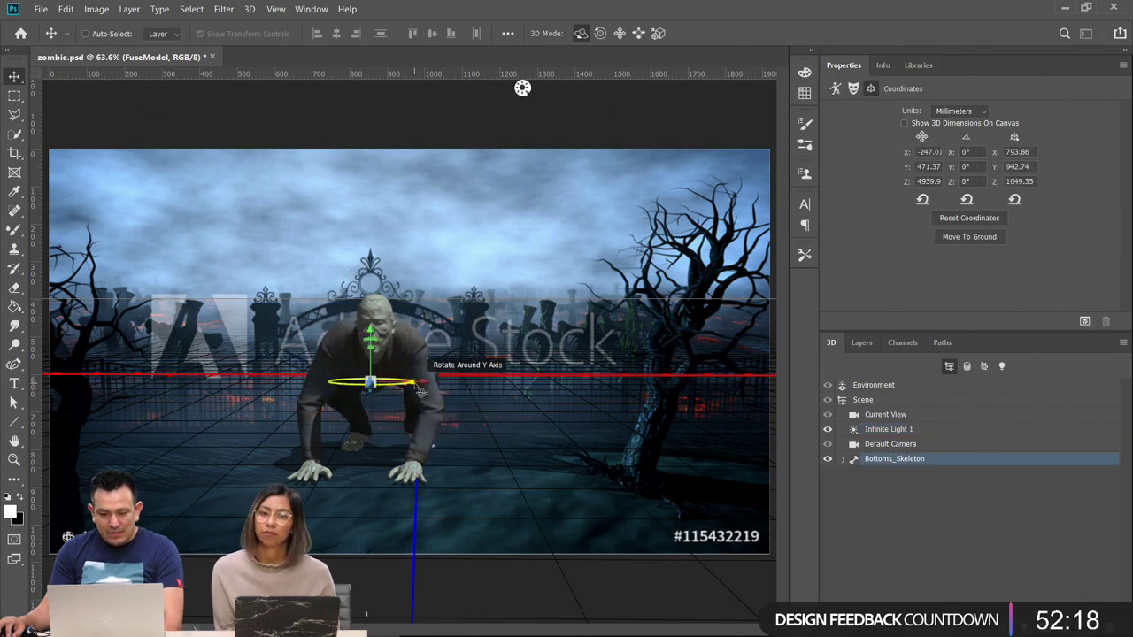
left_click_drag(414, 383, 434, 403)
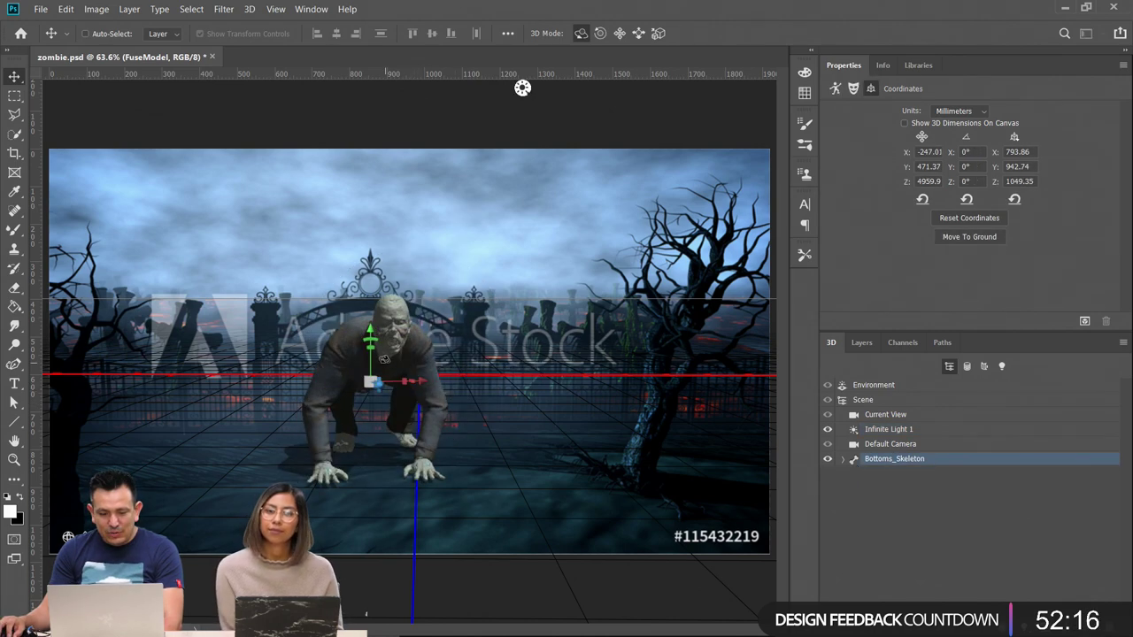
left_click_drag(370, 345, 378, 221)
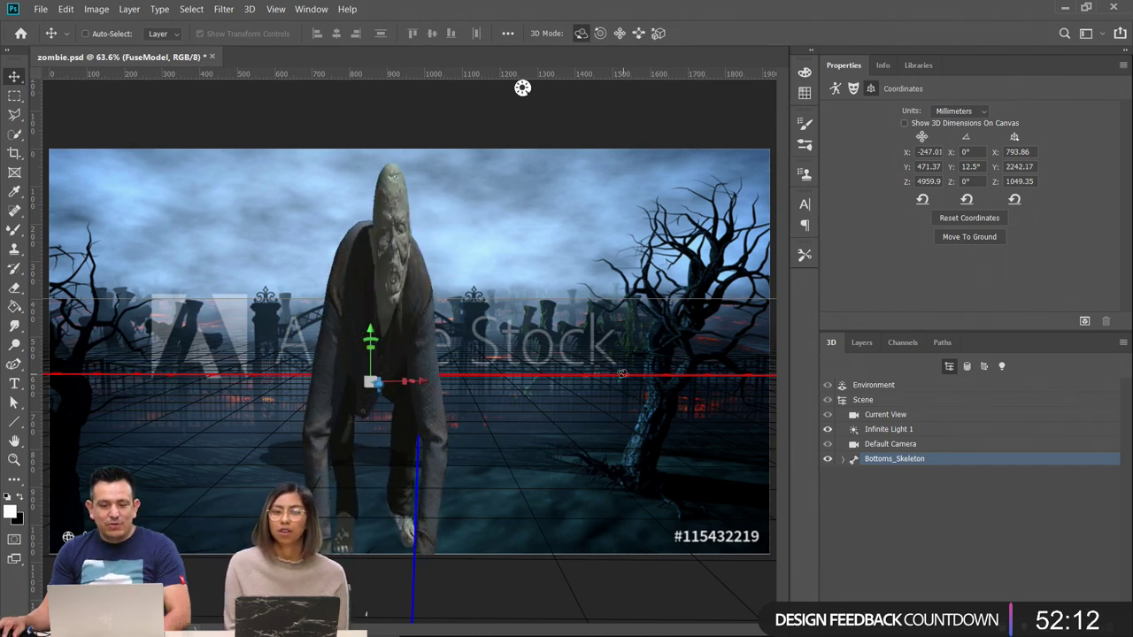
key("ctrl+z")
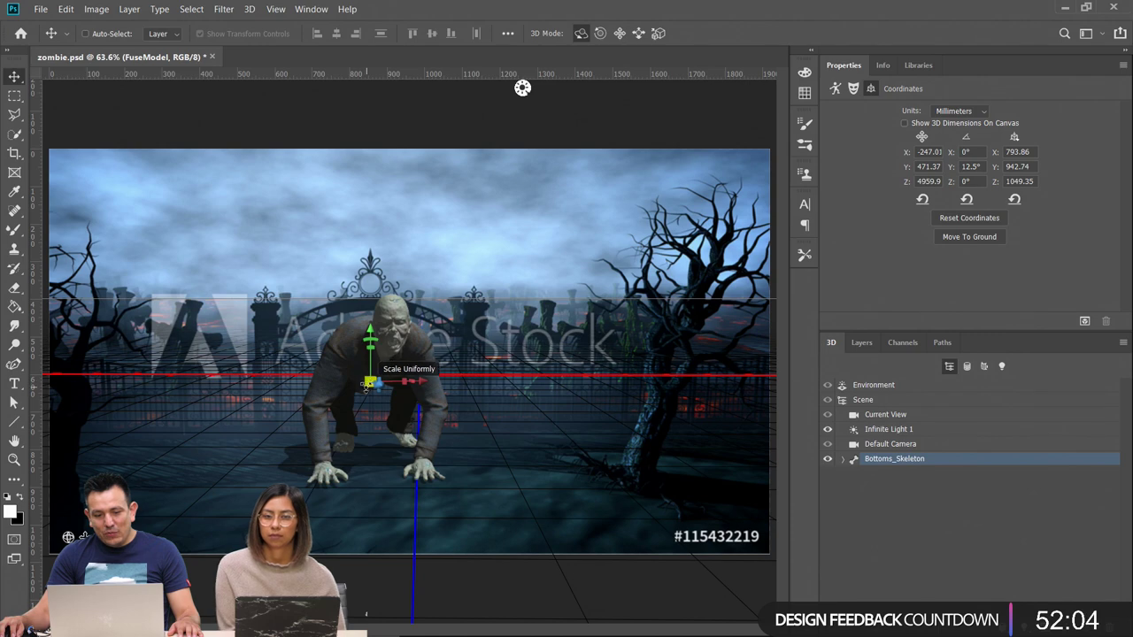
mouse_move(369, 380)
left_mouse_down()
mouse_move(332, 339)
mouse_move(376, 384)
left_mouse_up()
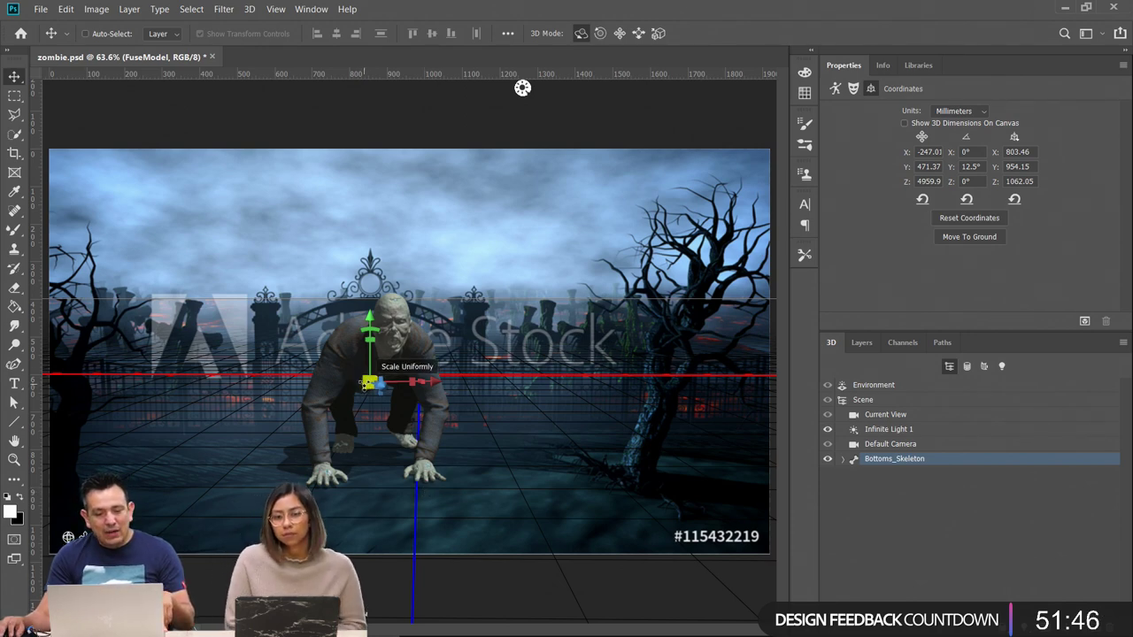
left_click_drag(368, 383, 369, 359)
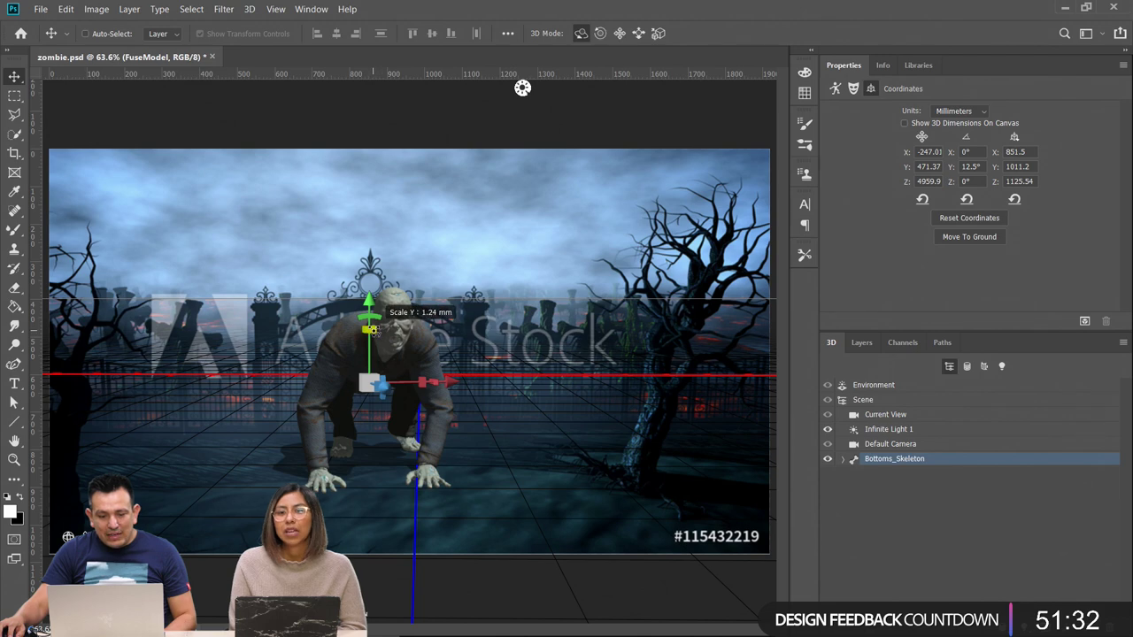
left_click_drag(372, 330, 377, 336)
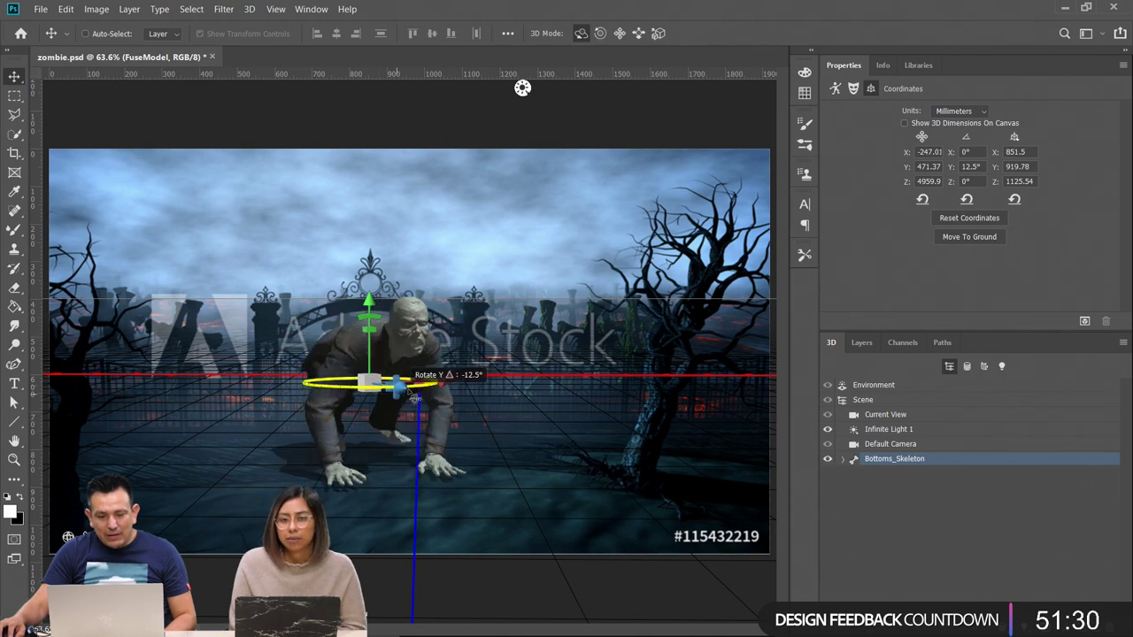
Rotate the zombie to 10.8° on Y facing the camera, nudge it right, and preview
left_click_drag(414, 398, 602, 390)
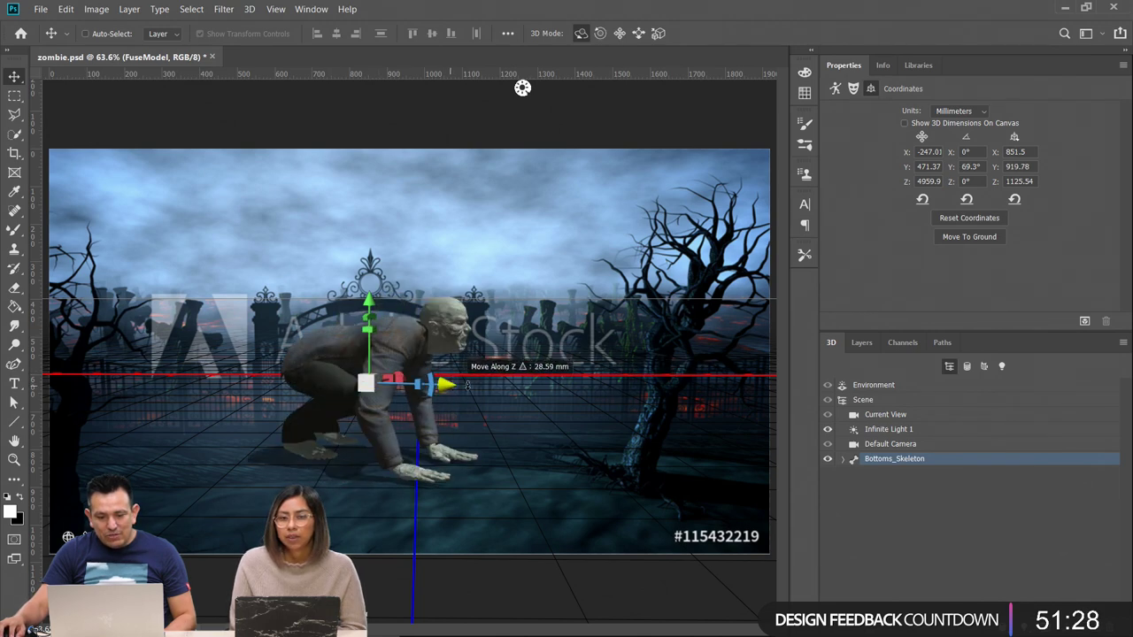
mouse_move(467, 386)
left_mouse_down()
mouse_move(506, 387)
mouse_move(453, 388)
left_mouse_up()
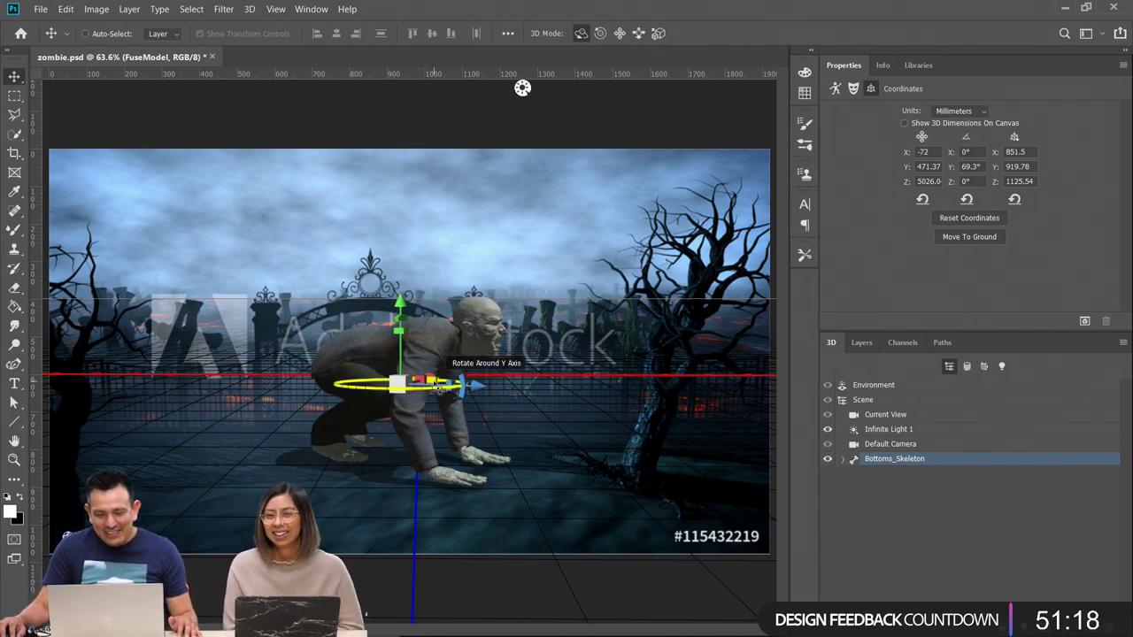
left_click_drag(439, 385, 542, 442)
left_click(14, 94)
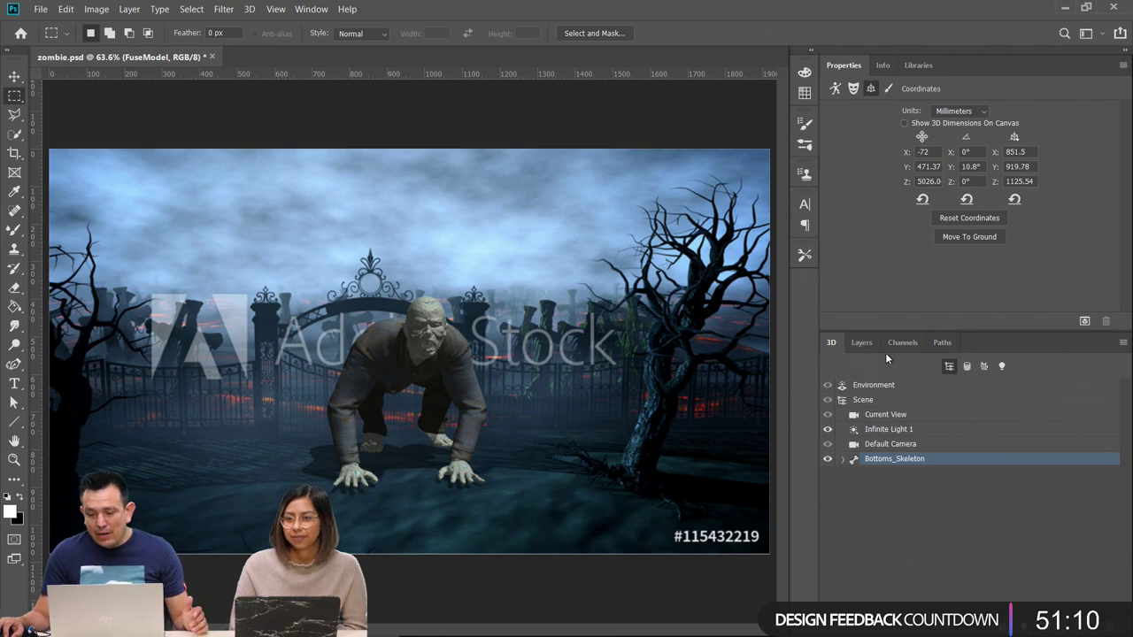
Hide the cemetery layer and place the Hunted House library image scaled to fill the canvas
left_click(863, 344)
left_click(830, 480)
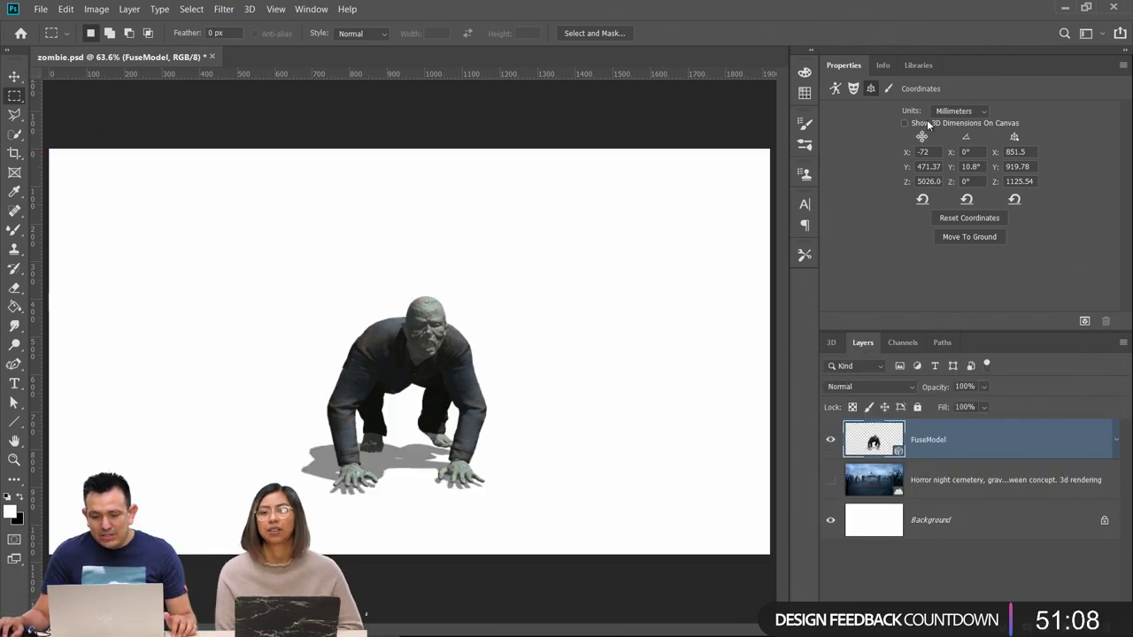
left_click(913, 68)
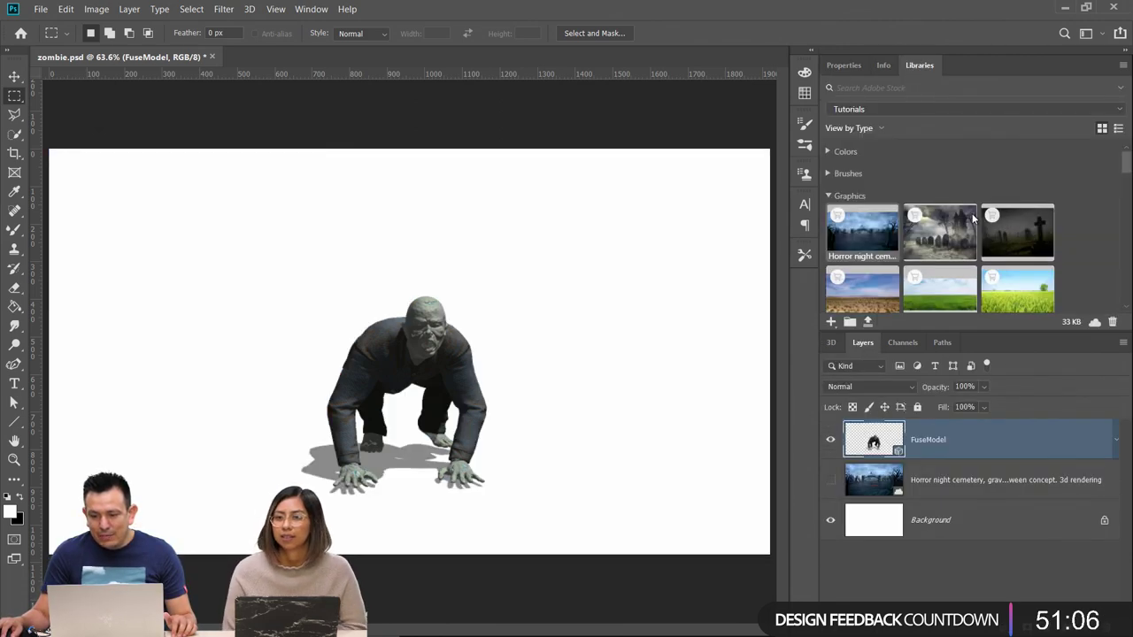
left_click_drag(944, 245, 942, 474)
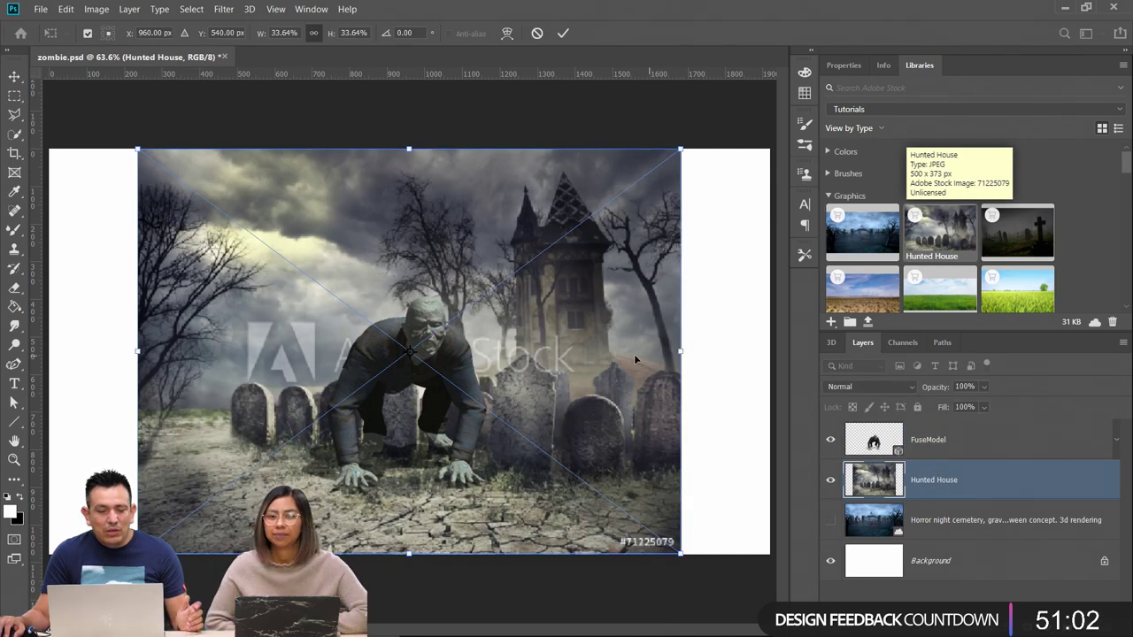
left_click_drag(141, 155, 46, 81)
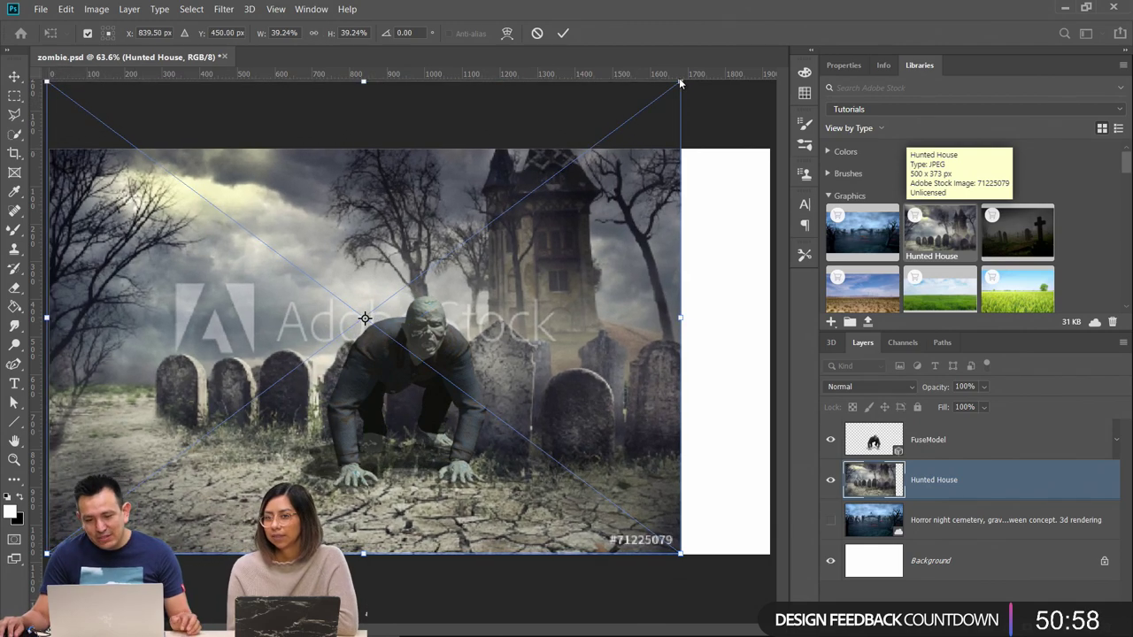
left_click_drag(680, 82, 779, 27)
key("m")
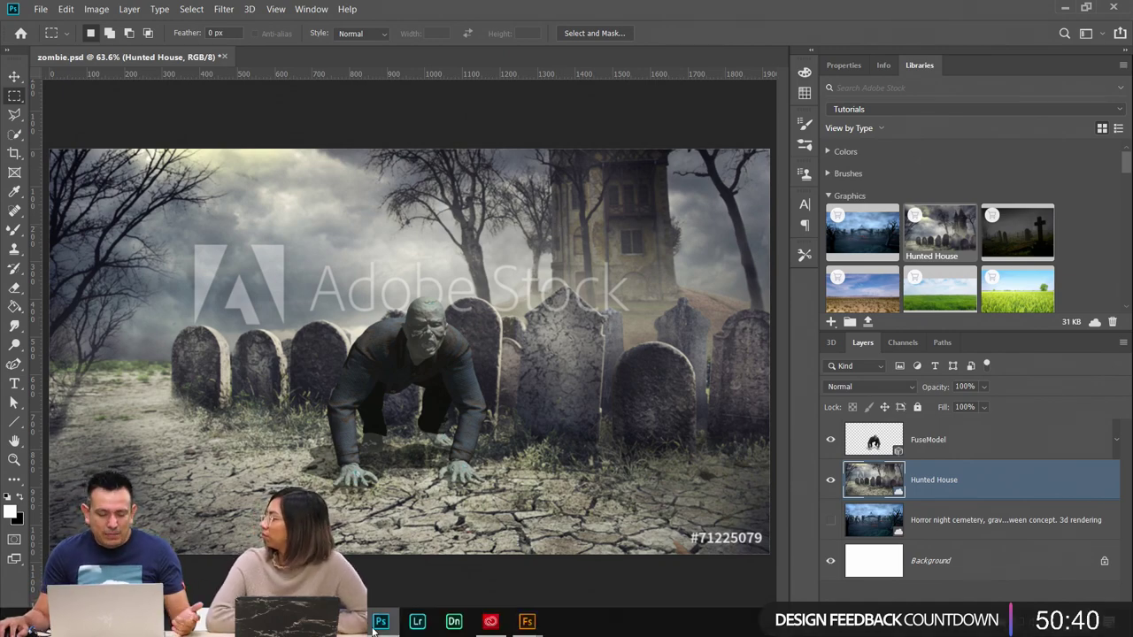
left_click(345, 622)
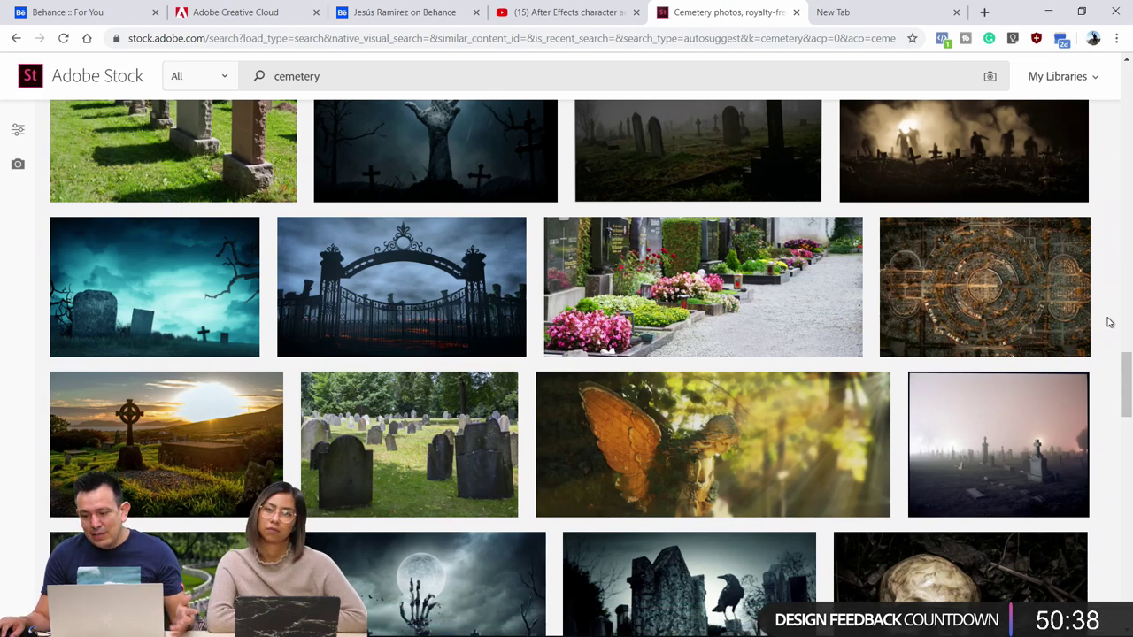
scroll(1101, 332, "up", 10)
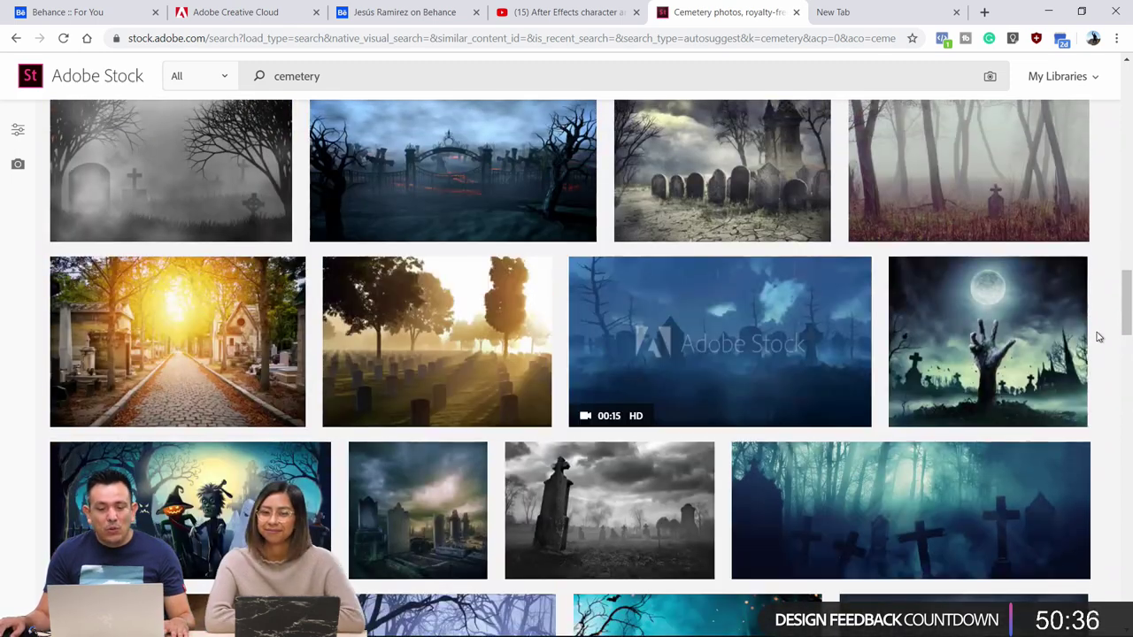
scroll(600, 388, "down", 2)
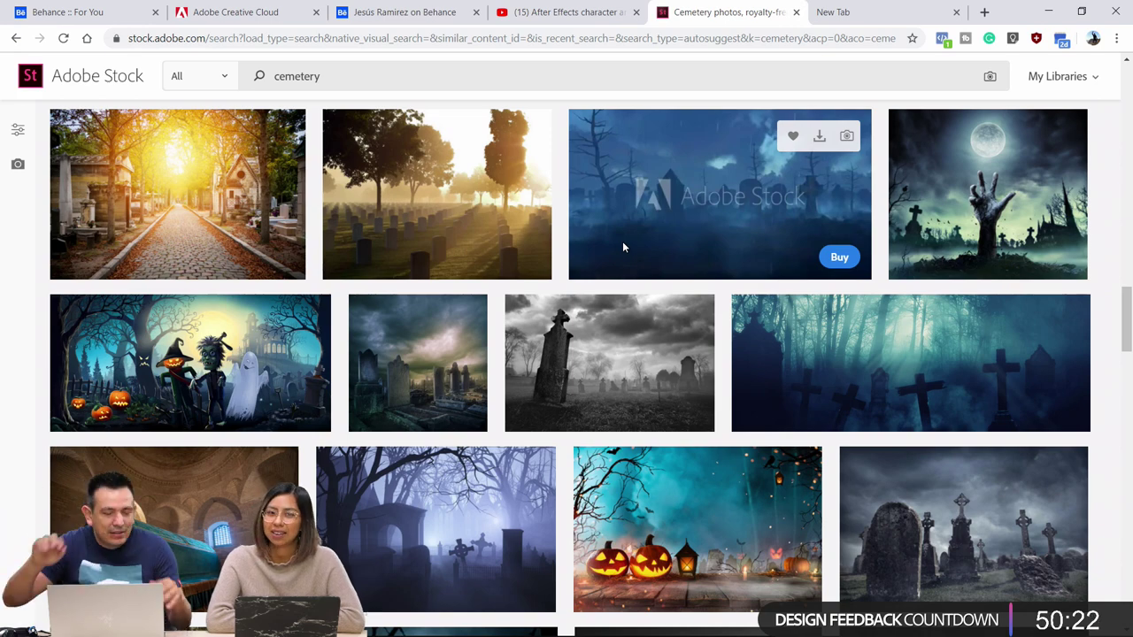
left_click(1049, 11)
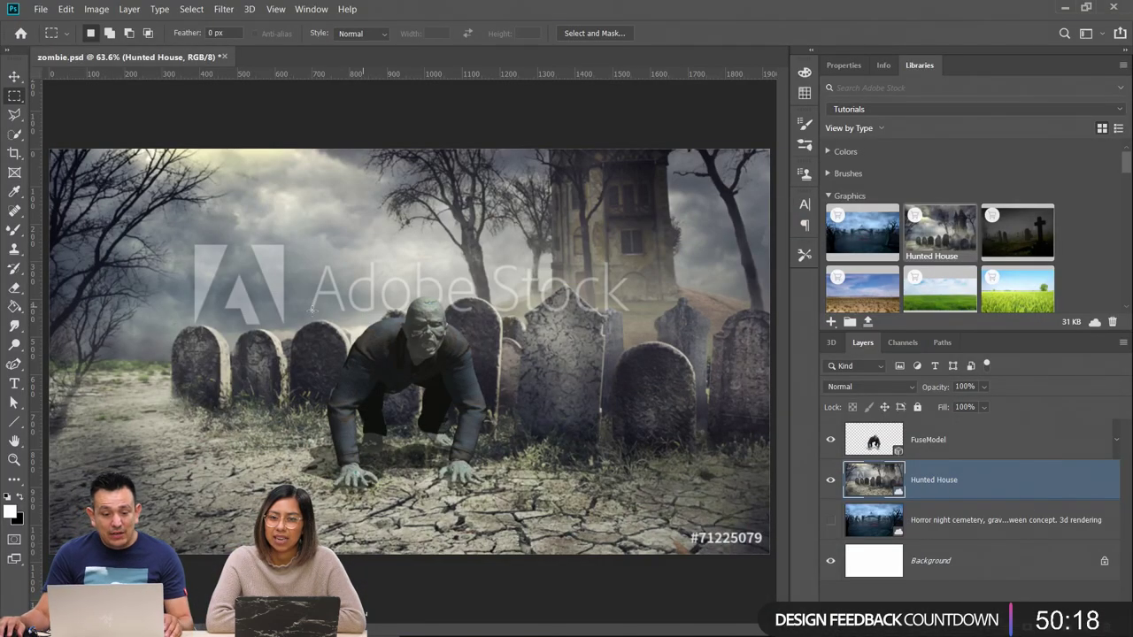
Slide the zombie left among the tombstones, then reopen its 3D scene component list
left_click(14, 77)
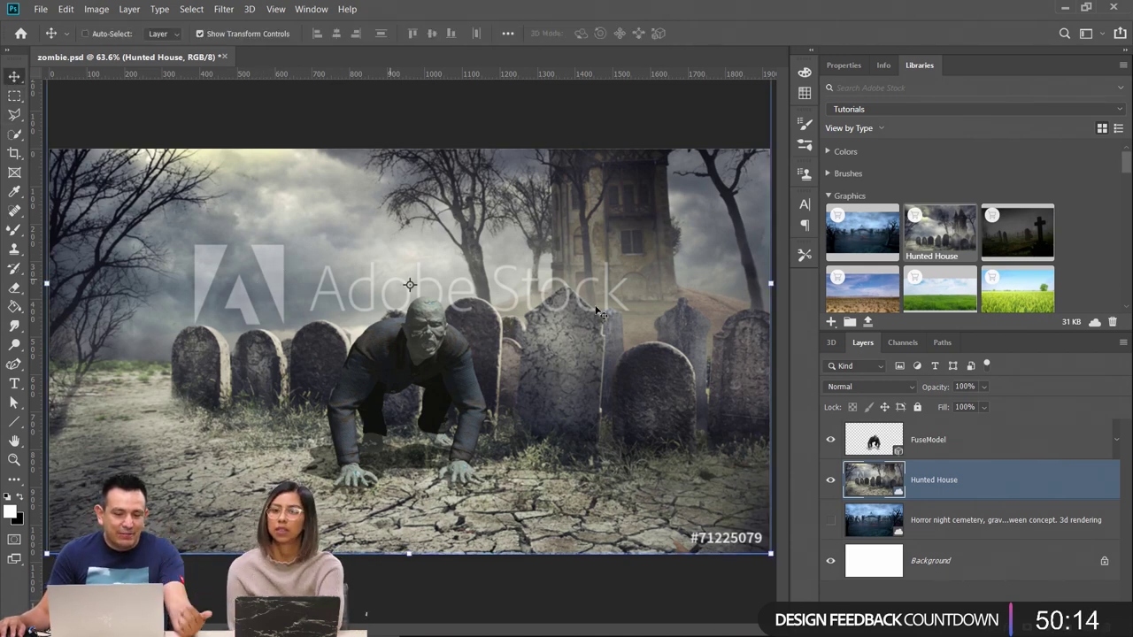
left_click(483, 327, "ctrl")
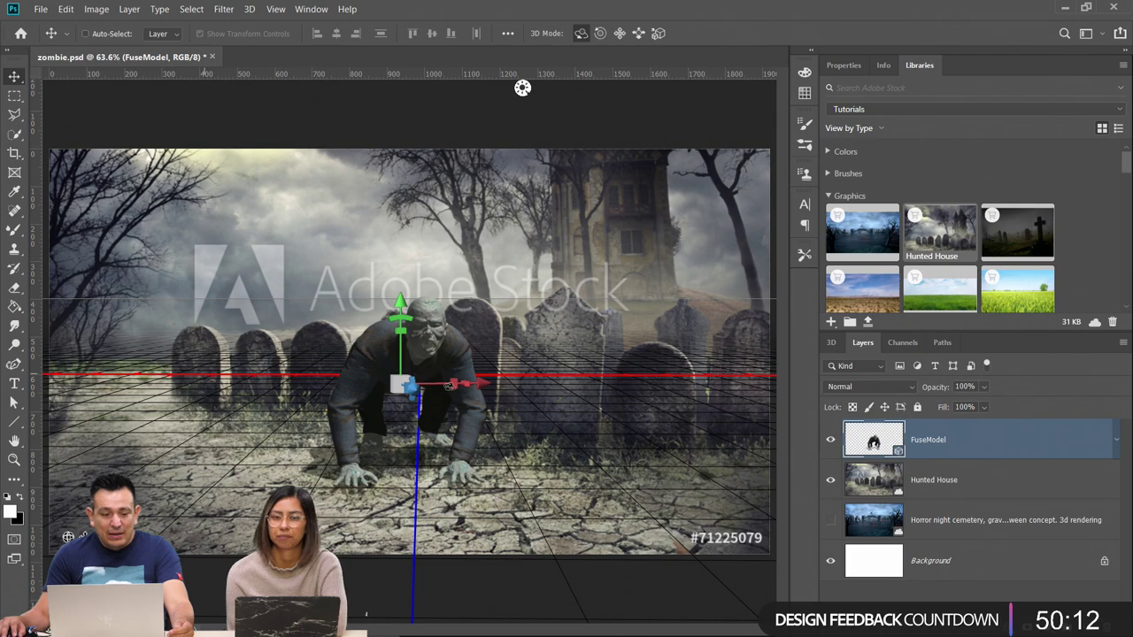
left_click(832, 440)
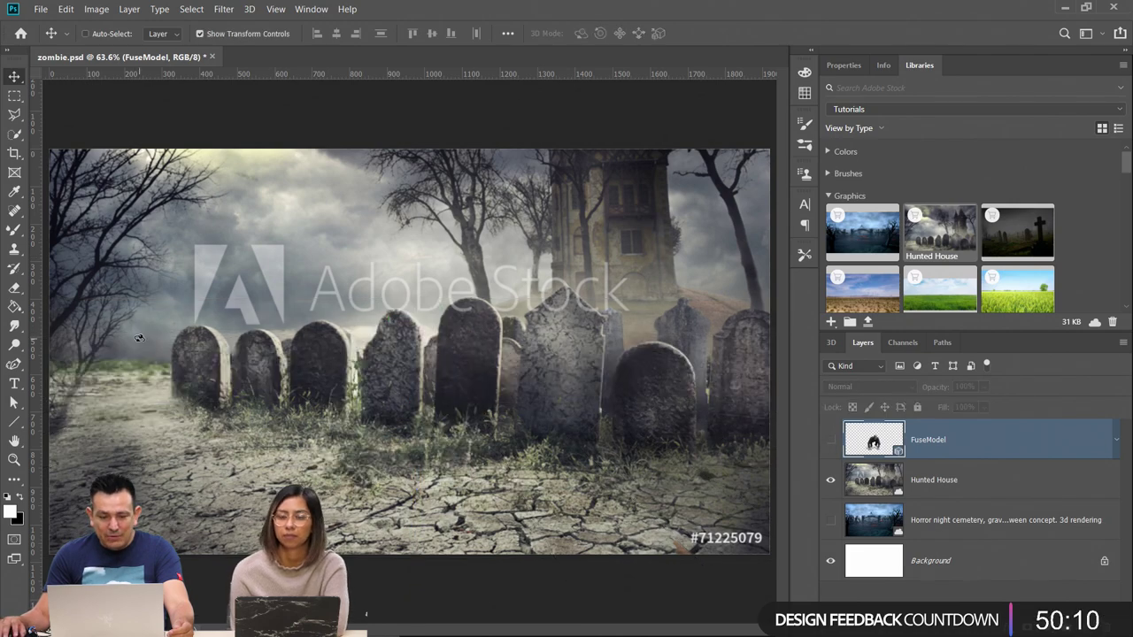
left_click(831, 442)
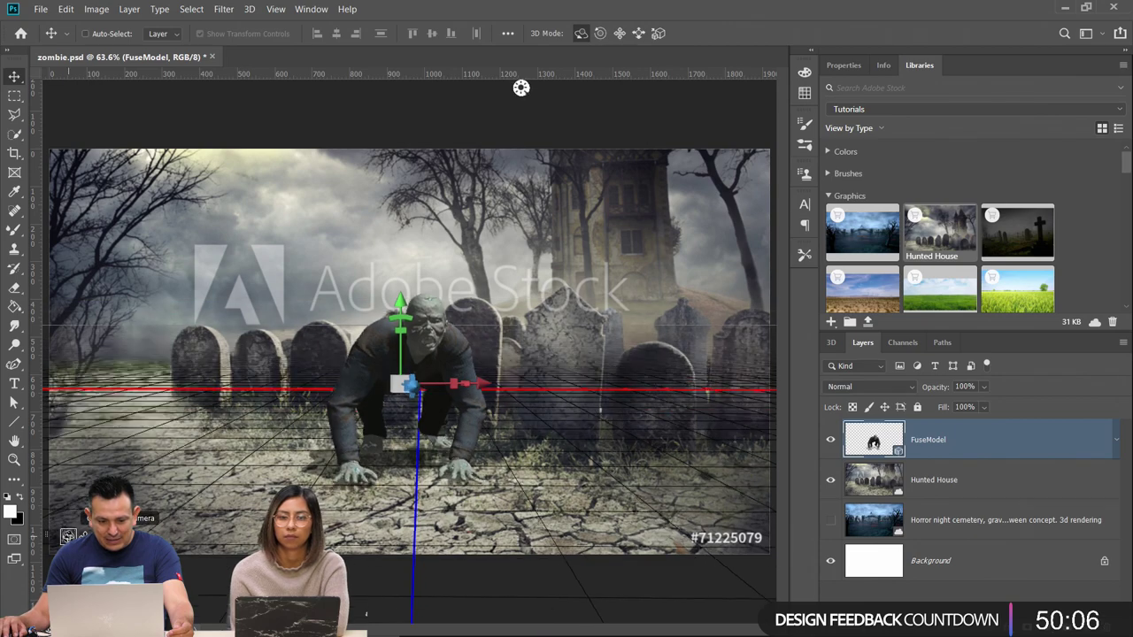
left_click_drag(520, 87, 525, 88)
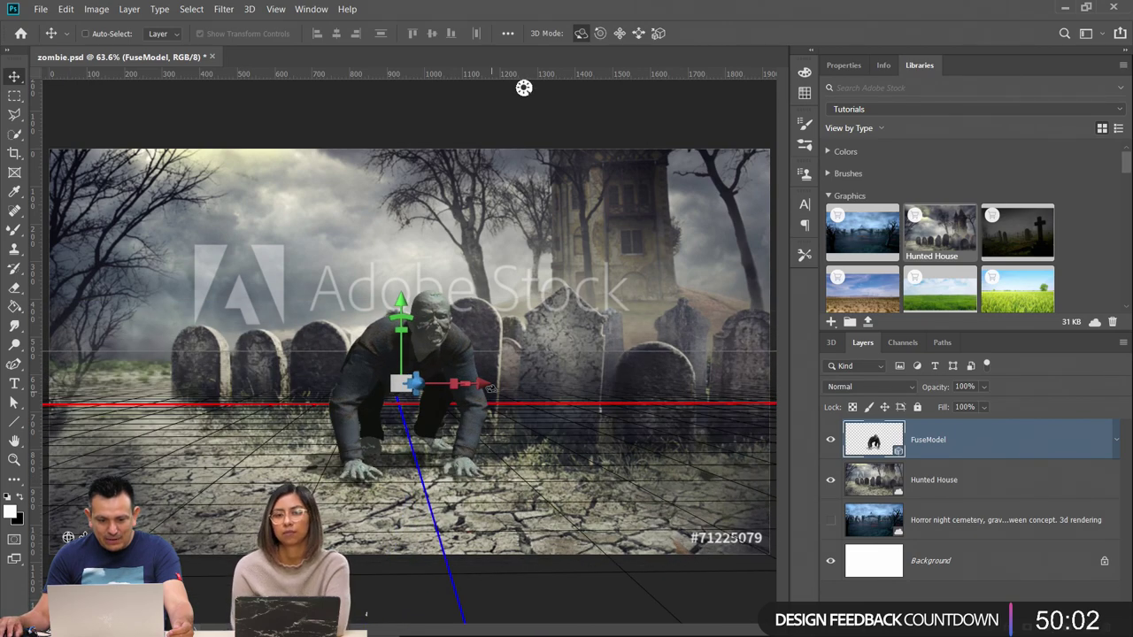
left_click_drag(490, 387, 209, 400)
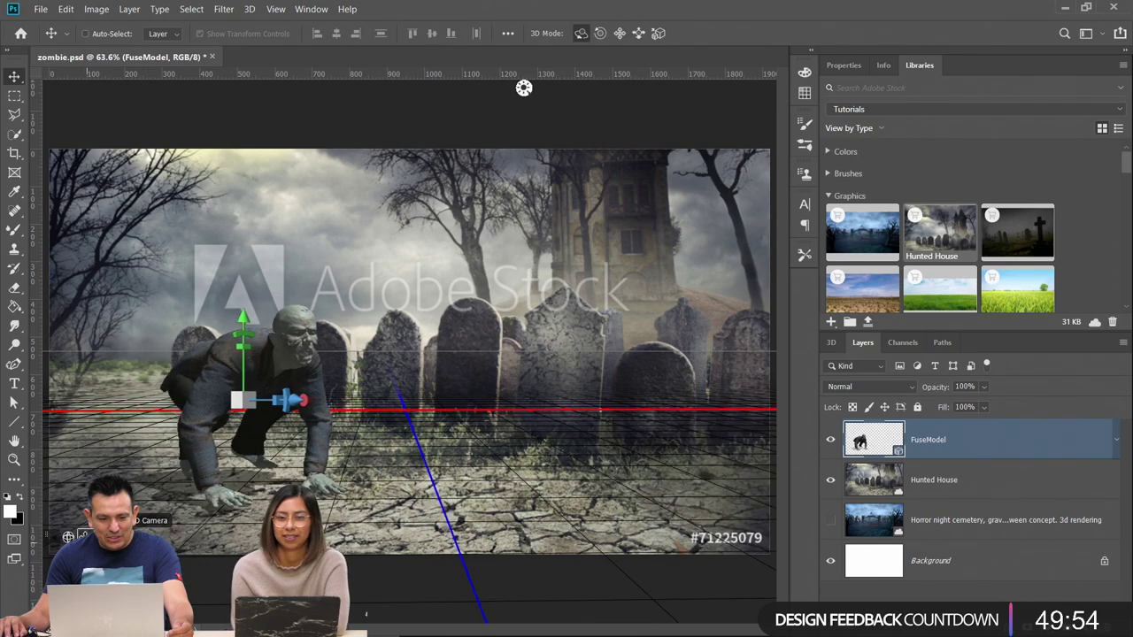
key("m")
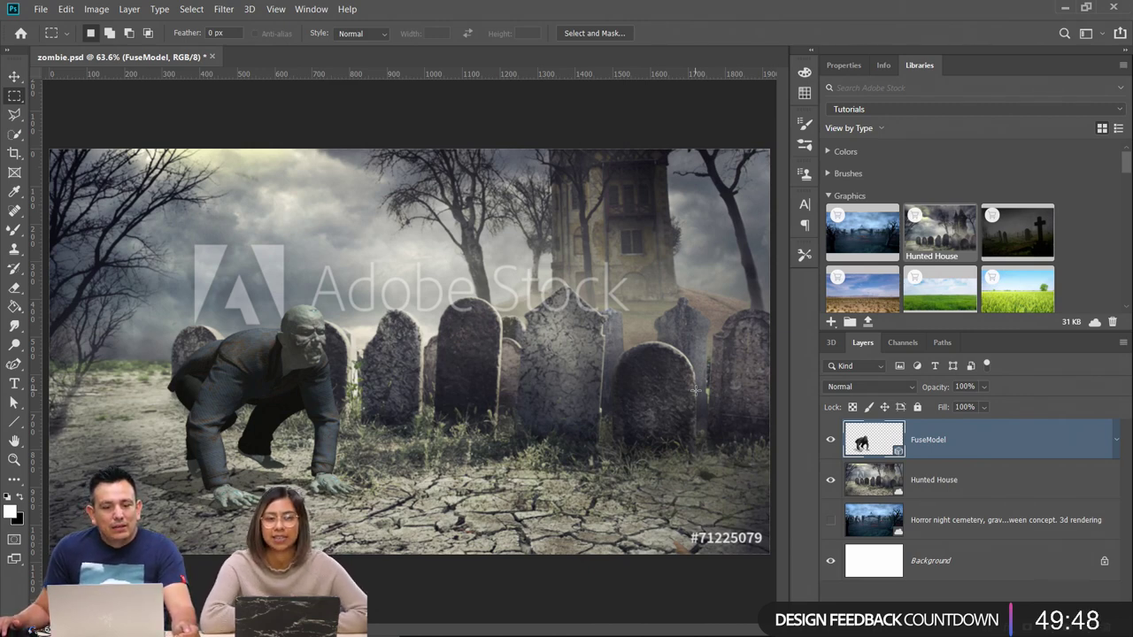
double_click(869, 440)
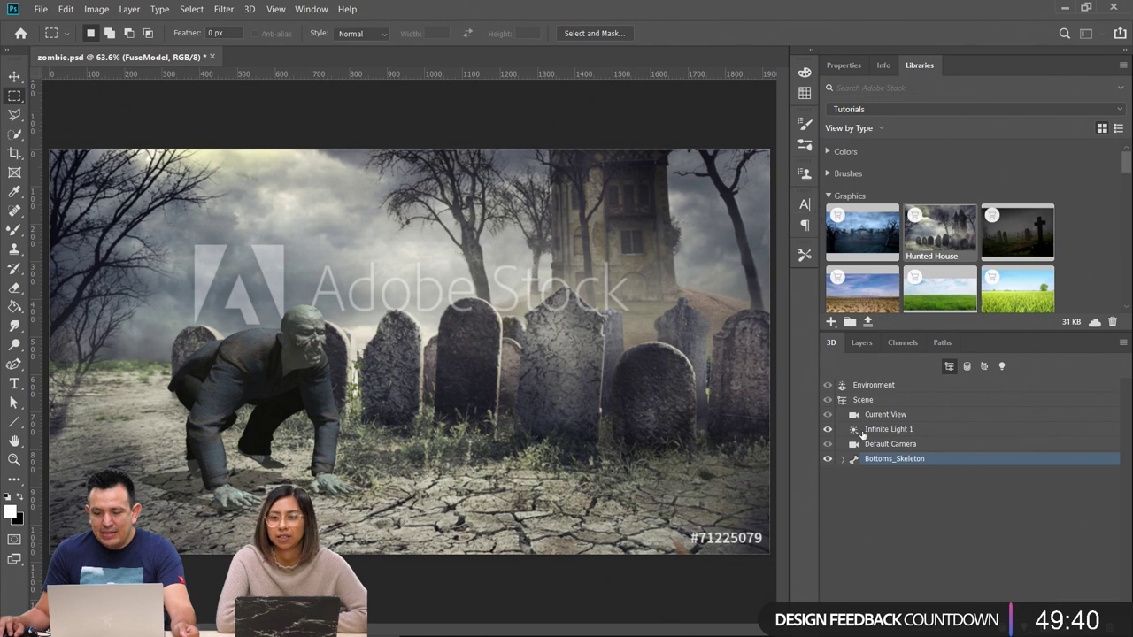
Open the zombie's Mixamo animation presets in Properties and browse the list
left_click(843, 460)
left_click(842, 460)
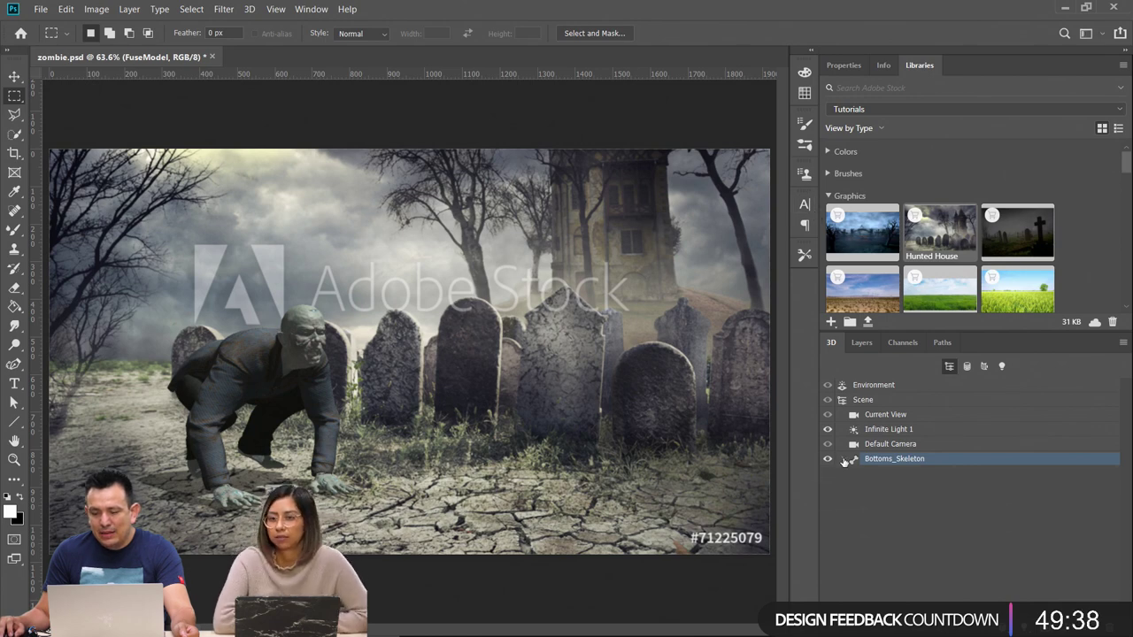
left_click(850, 68)
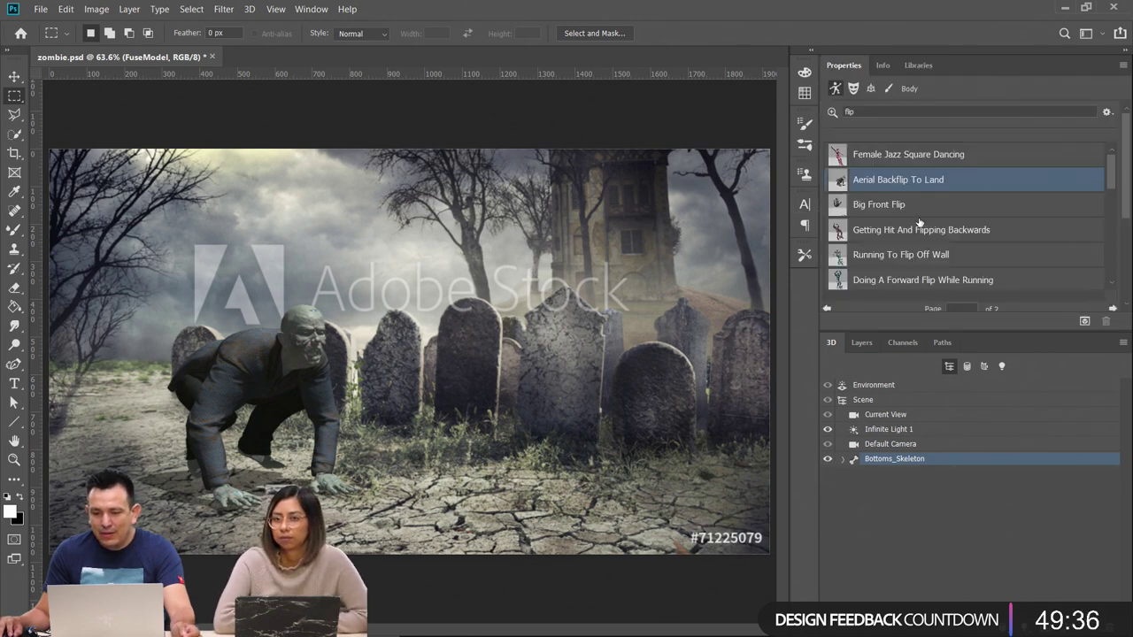
left_click_drag(1108, 178, 1100, 228)
scroll(1100, 228, "down", 3)
left_click_drag(1127, 176, 863, 248)
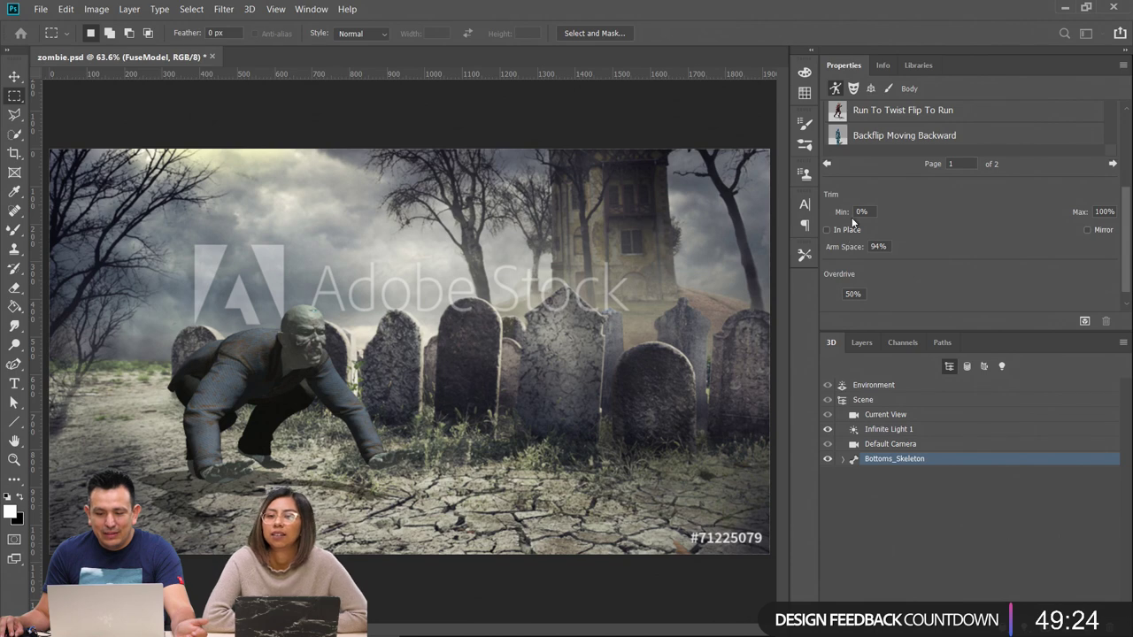
Try Mirror on the animation, turn it back off, and enlarge the preset list
left_click(1088, 231)
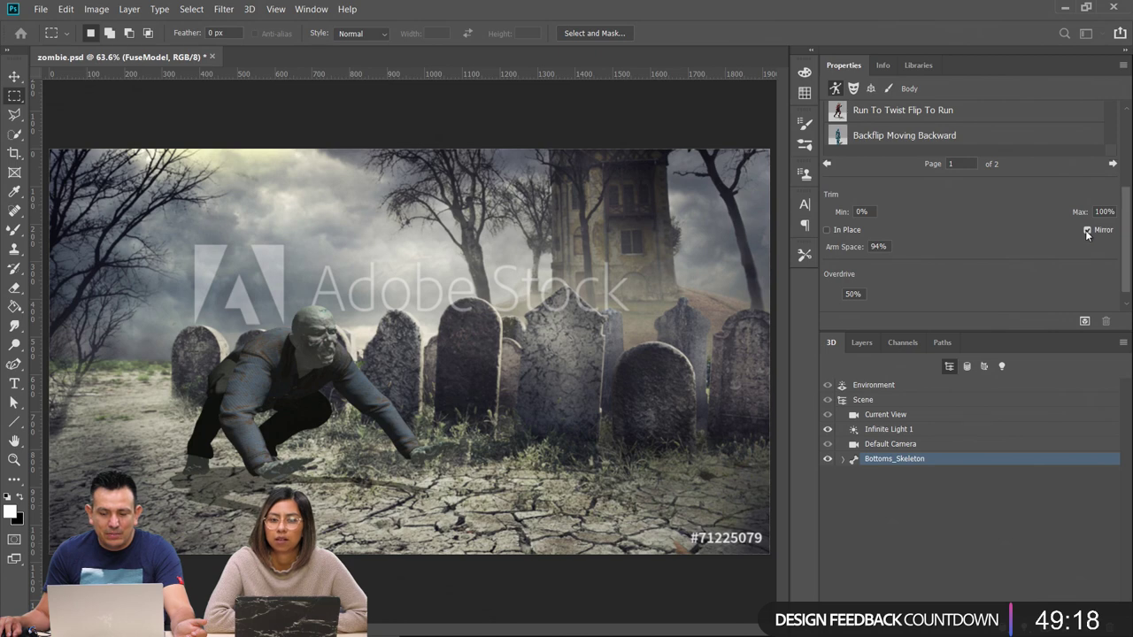
left_click(1087, 231)
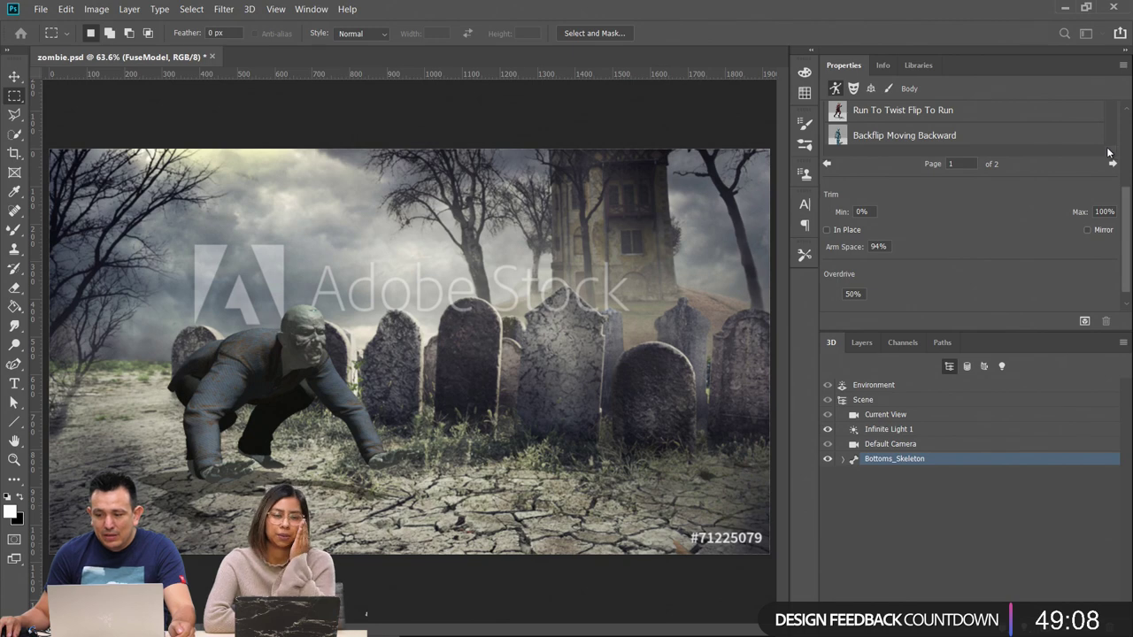
left_click_drag(1056, 146, 1029, 232)
scroll(988, 179, "up", 5)
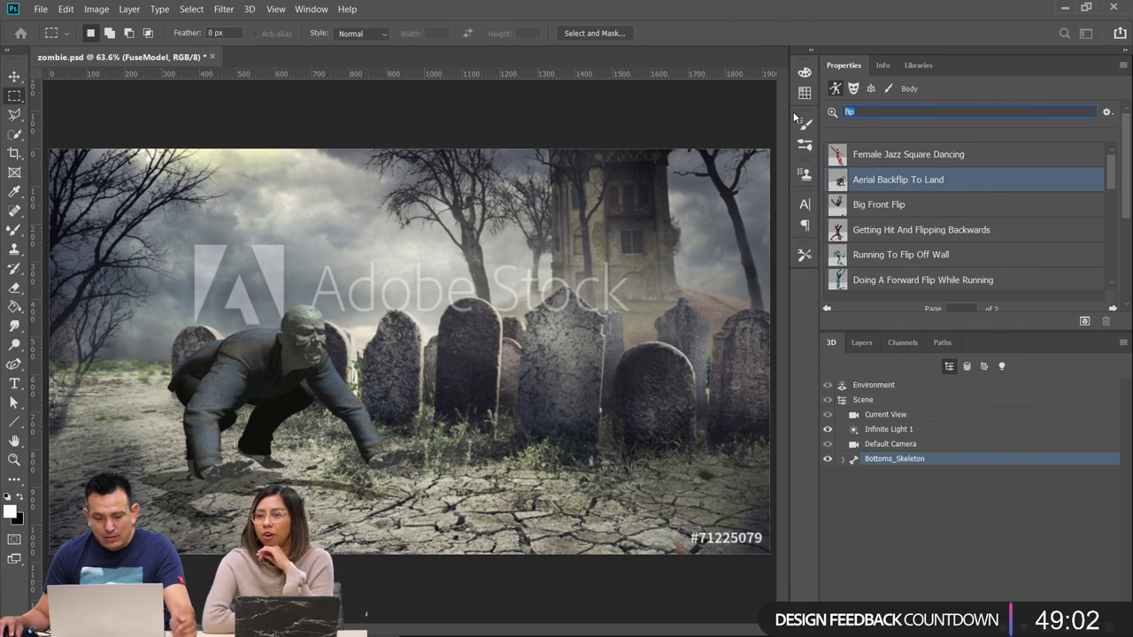
Search the presets for 'zombie' and apply Zombie Biting Victim On The Ground
type("mvie")
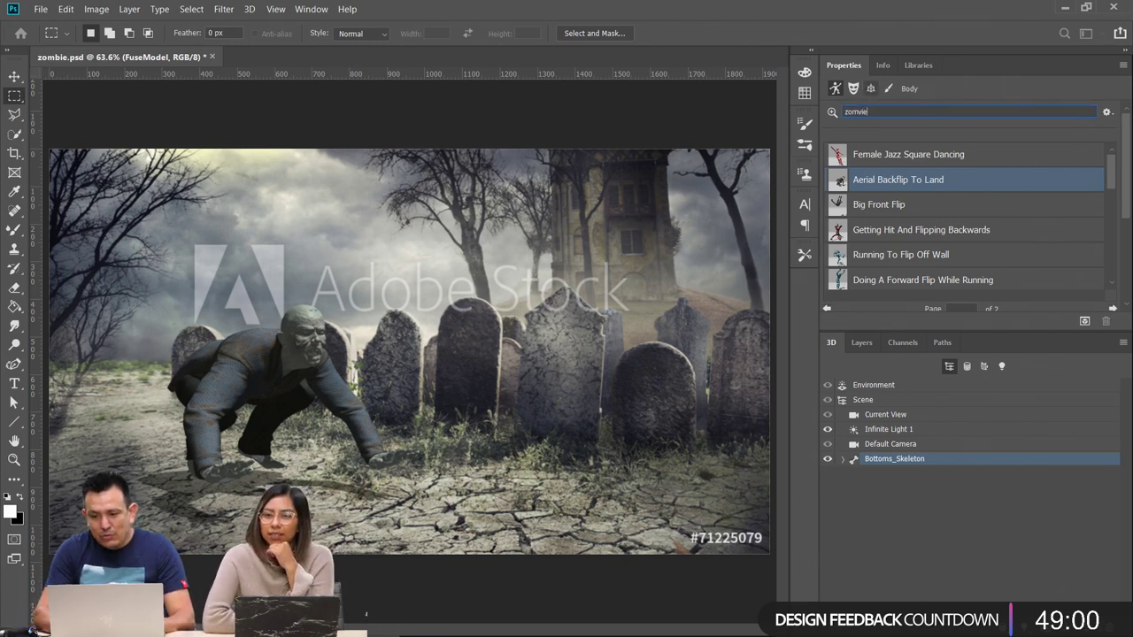
key("BackSpace")
key("BackSpace")
key("BackSpace")
type("bie")
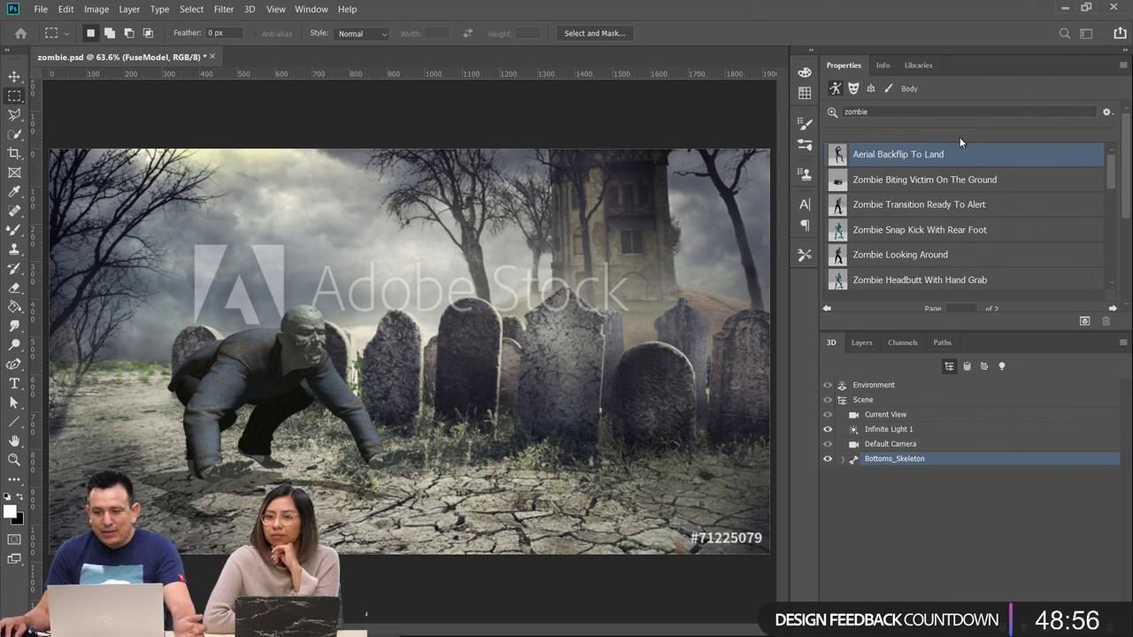
key("Return")
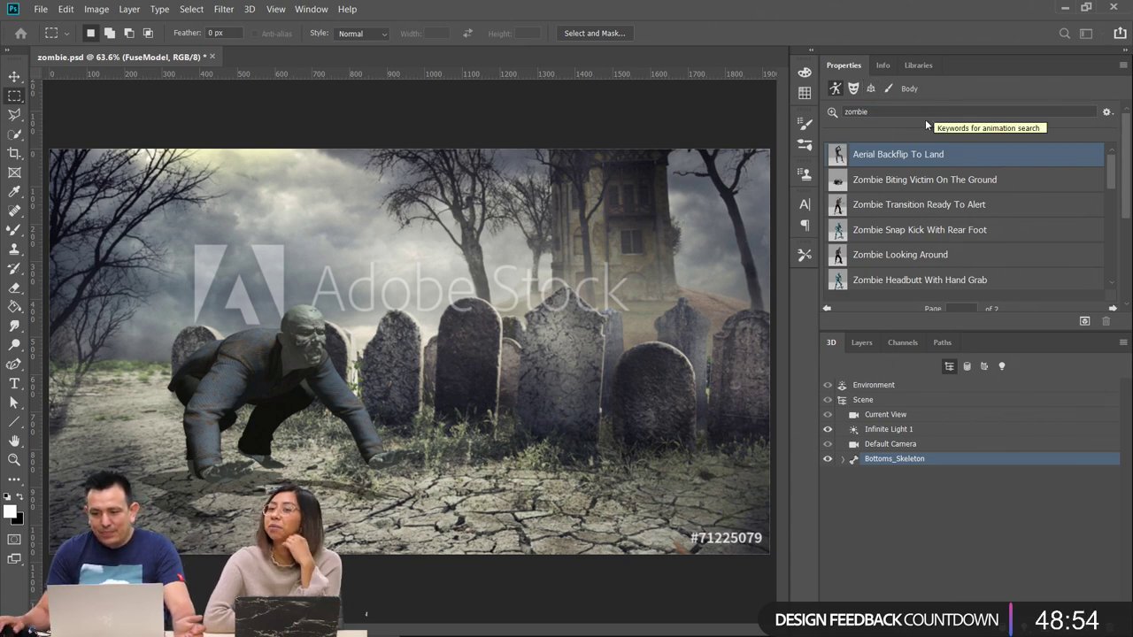
left_click(926, 182)
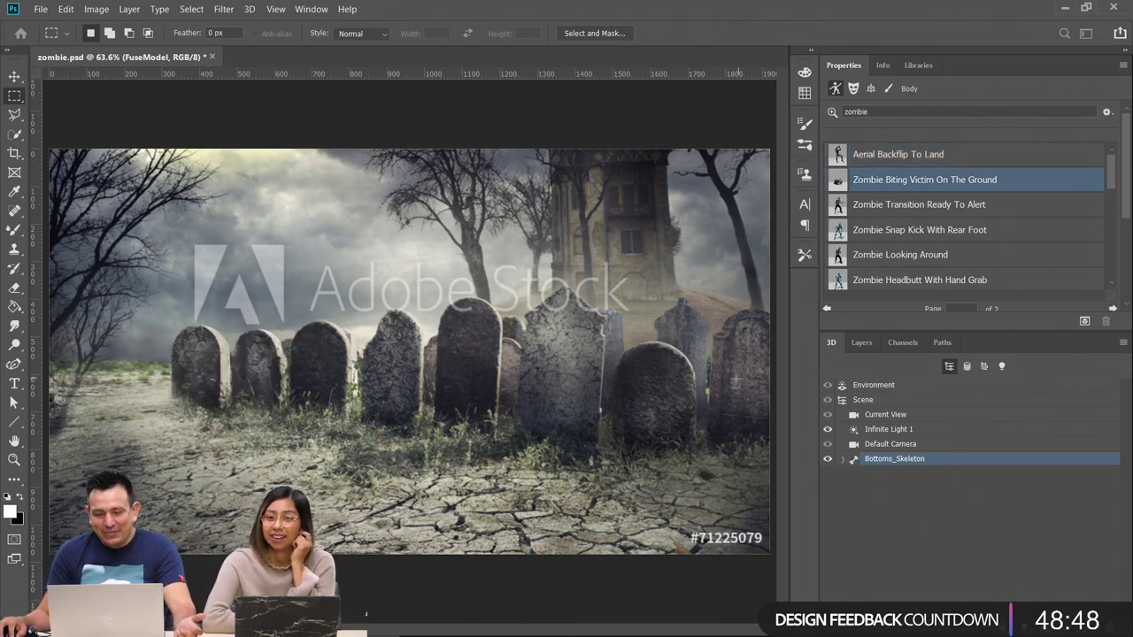
Move the zombie back along Z among the left tombstones and fit the image on screen
left_click(23, 80)
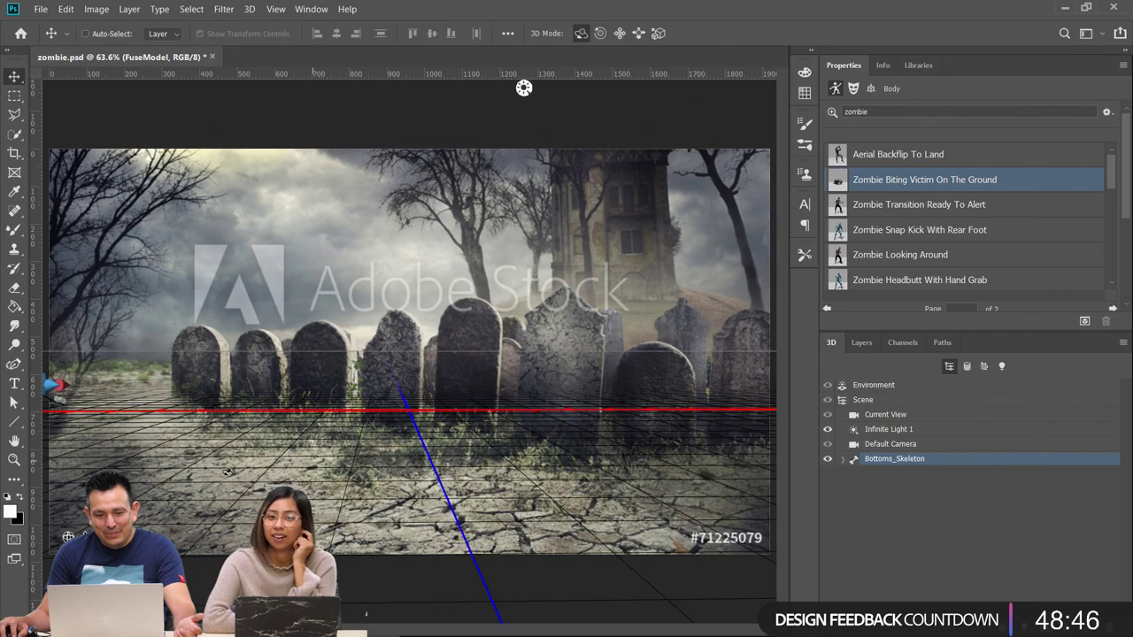
left_click(60, 386)
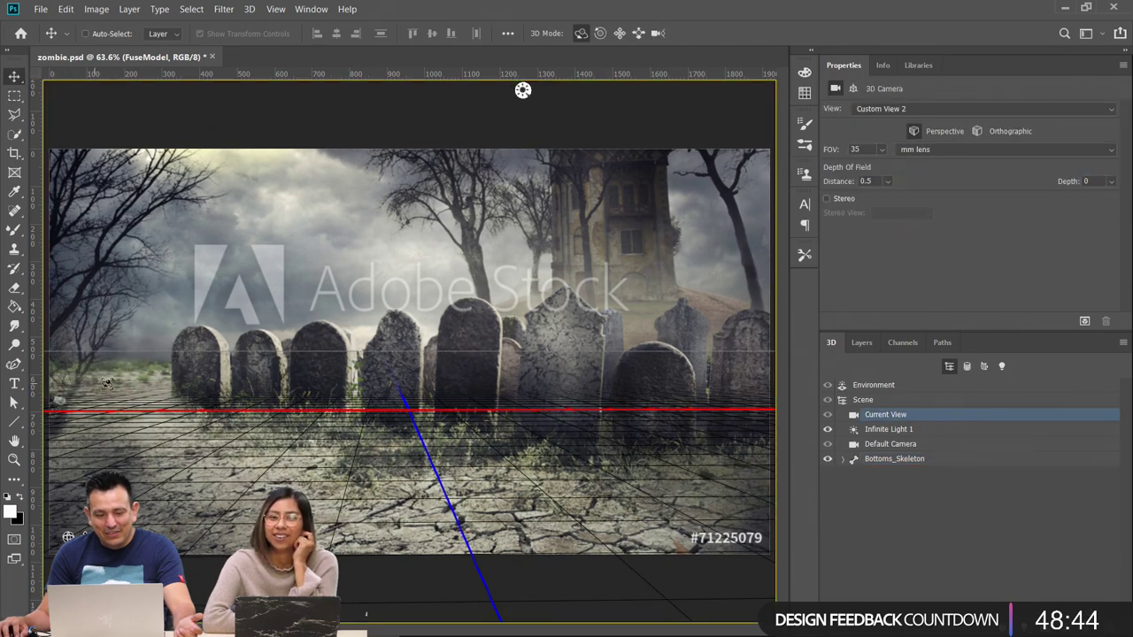
scroll(160, 375, "down", 4)
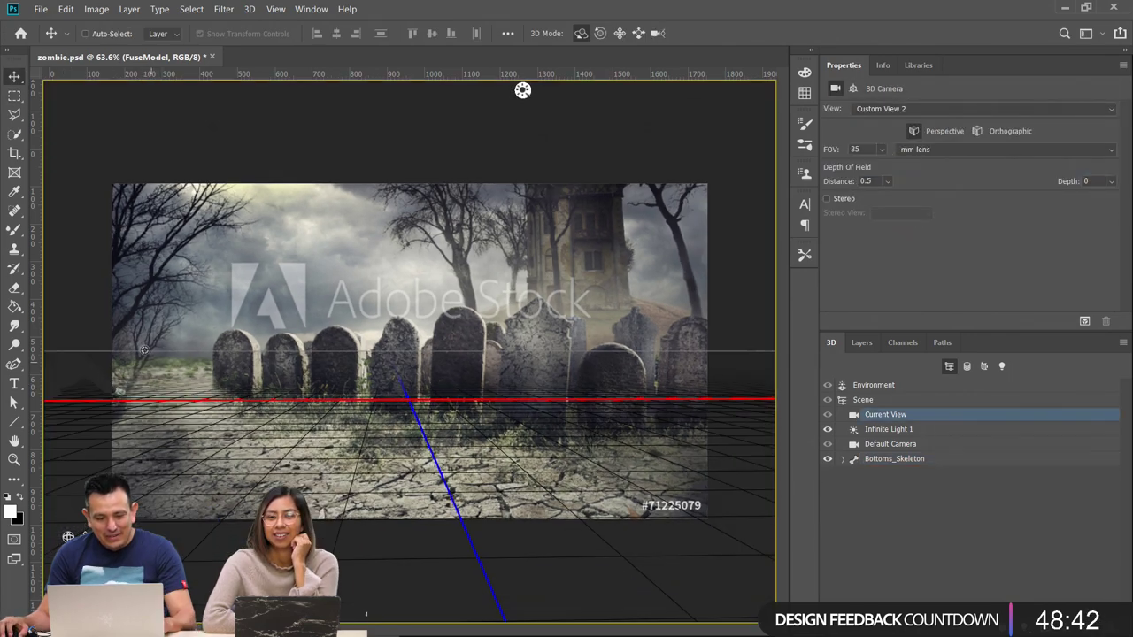
left_click(845, 460)
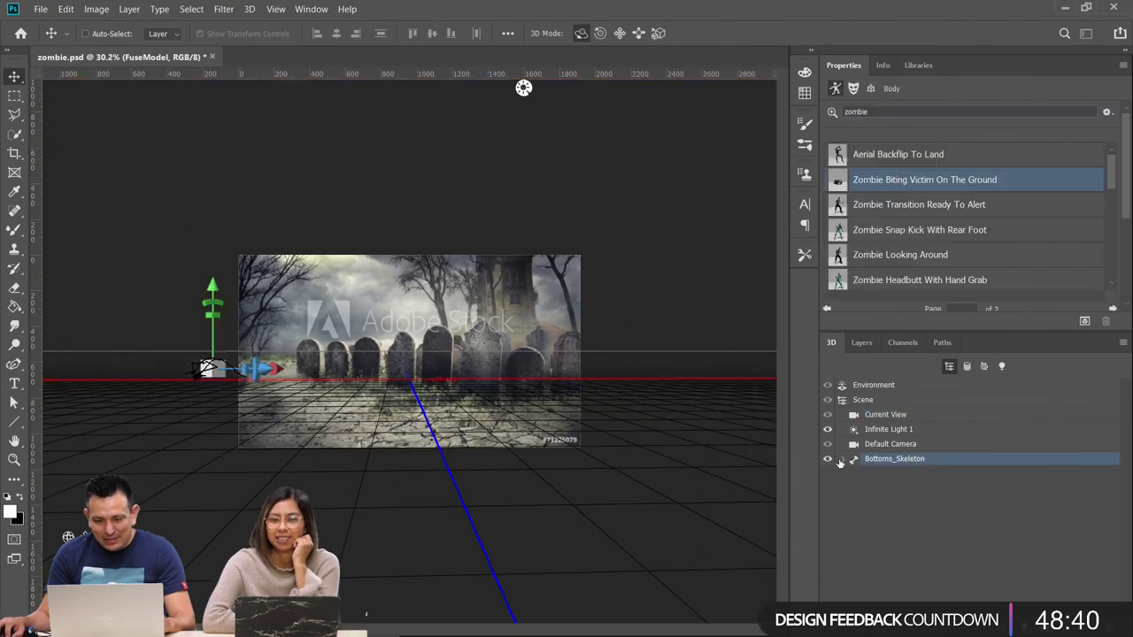
left_click(277, 368)
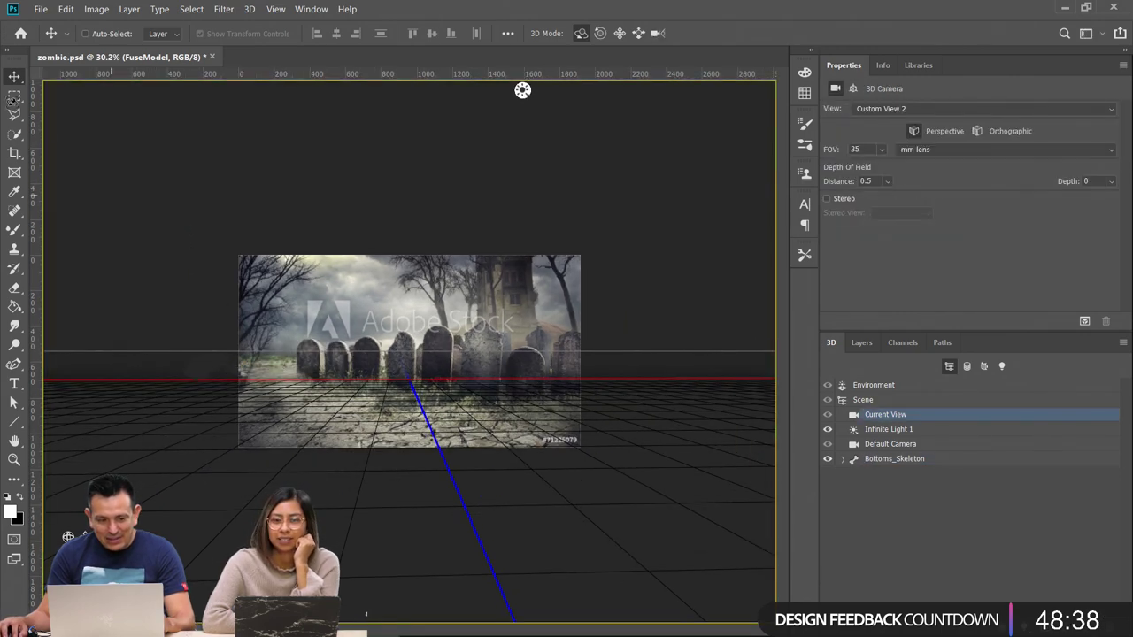
left_click(885, 460)
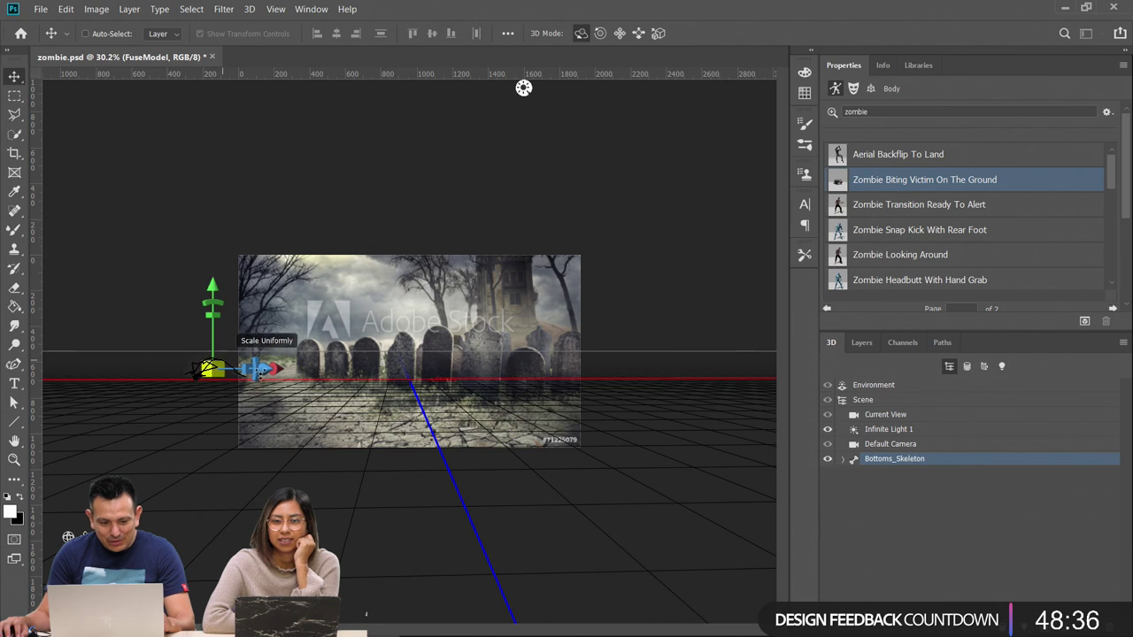
left_click_drag(270, 368, 458, 417)
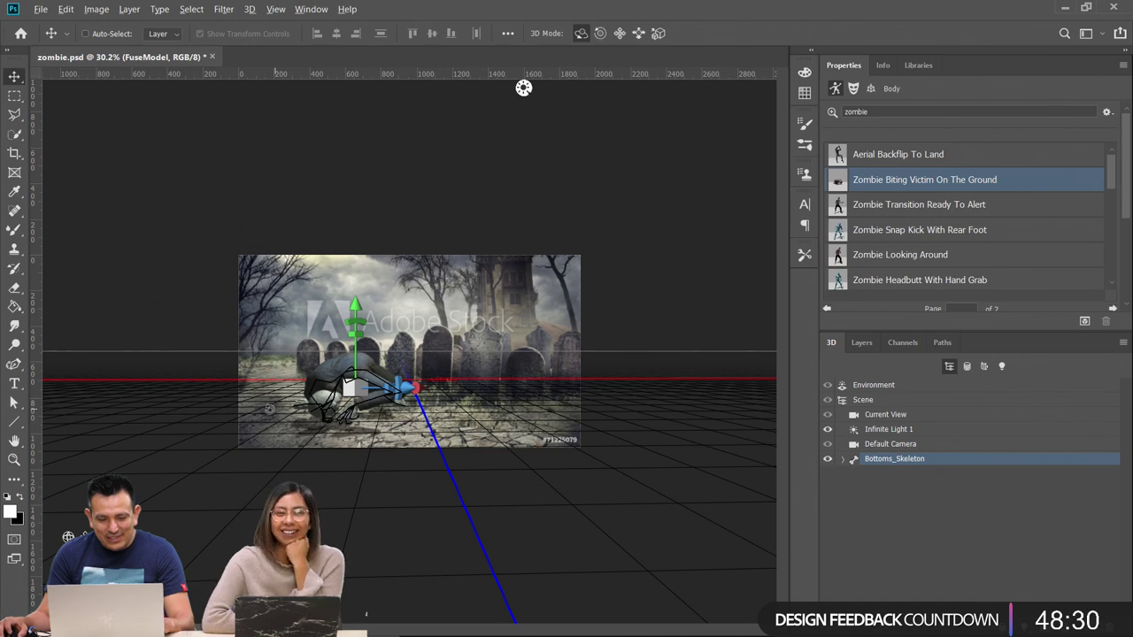
double_click(14, 440)
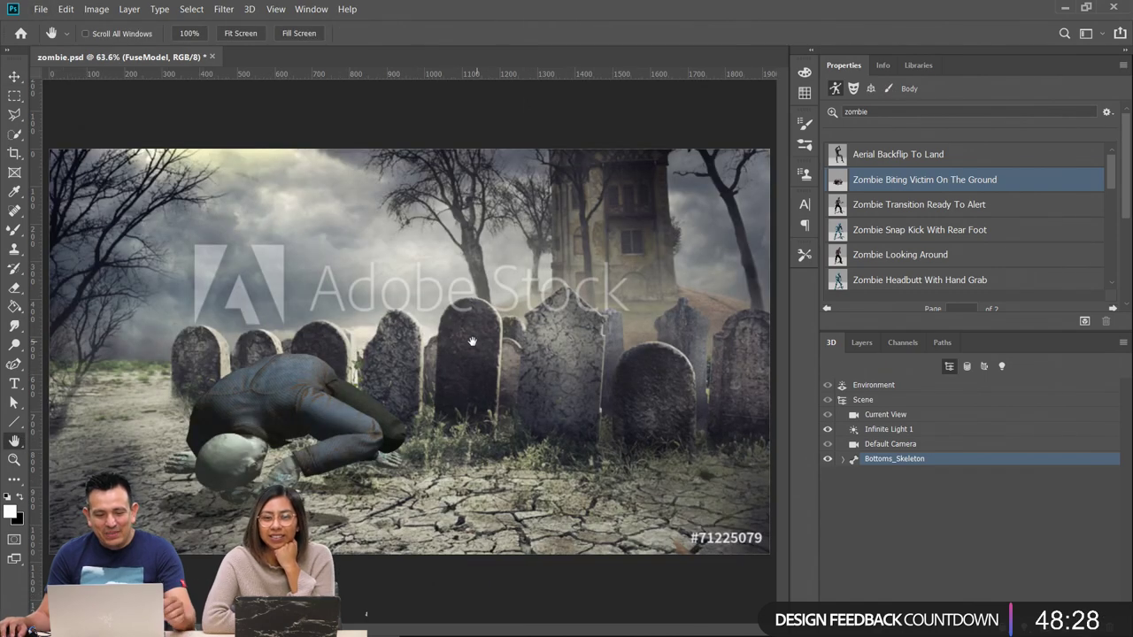
Apply the Zombie Transition Ready To Alert preset and scale the zombie down
left_click(919, 213)
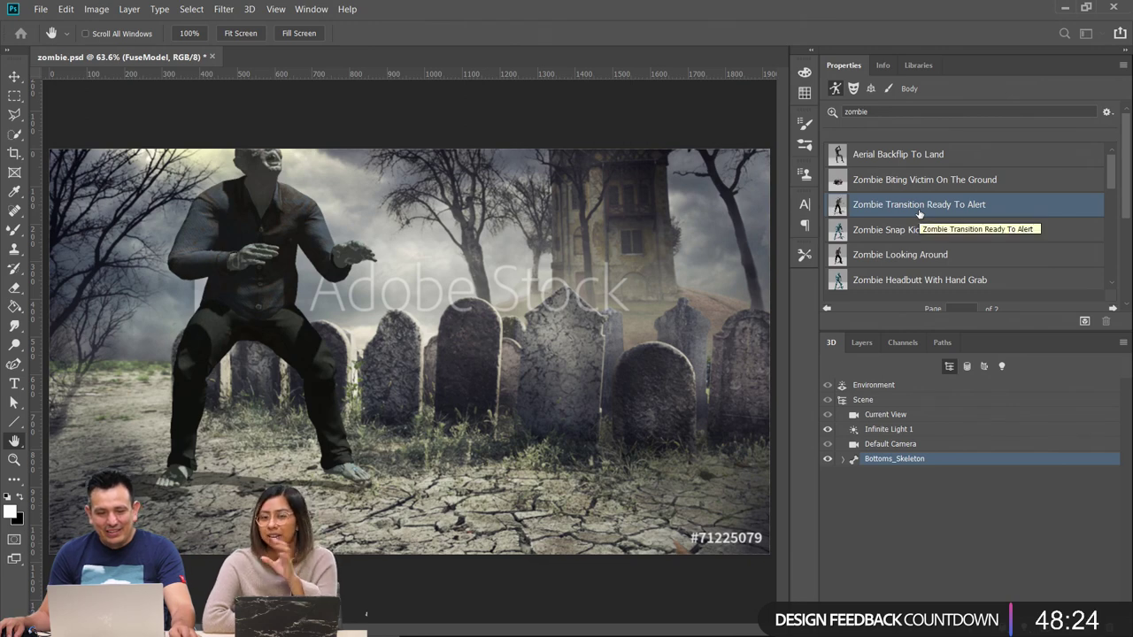
left_click(15, 79)
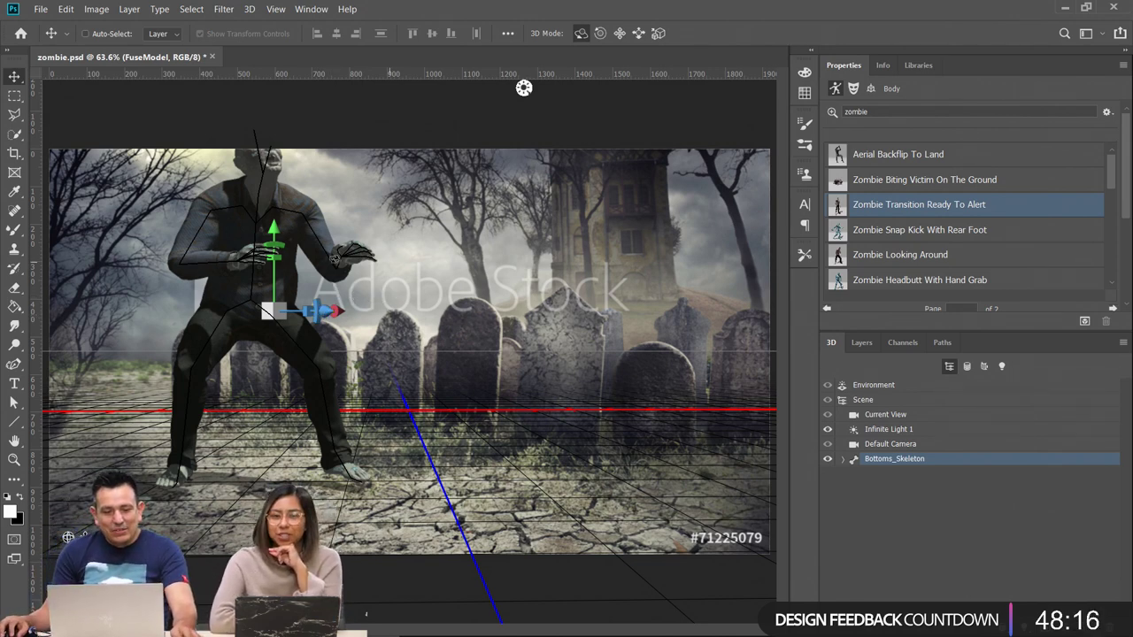
left_click_drag(271, 310, 198, 357)
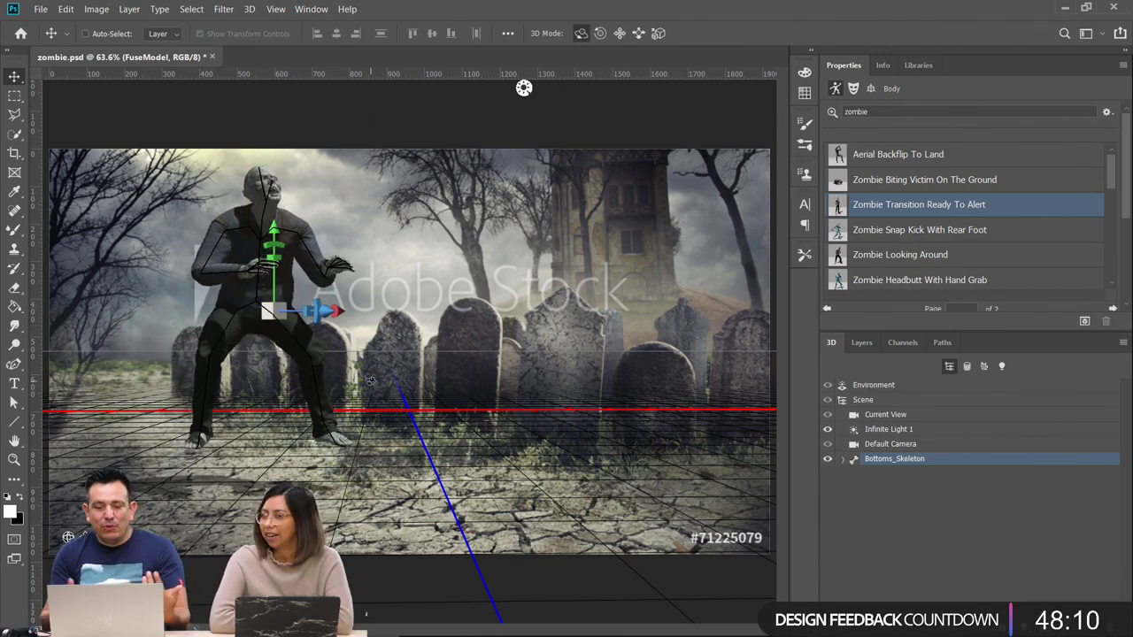
Drop the zombie onto the ground with Move To Ground in Coordinates
left_click(927, 65)
left_click(881, 64)
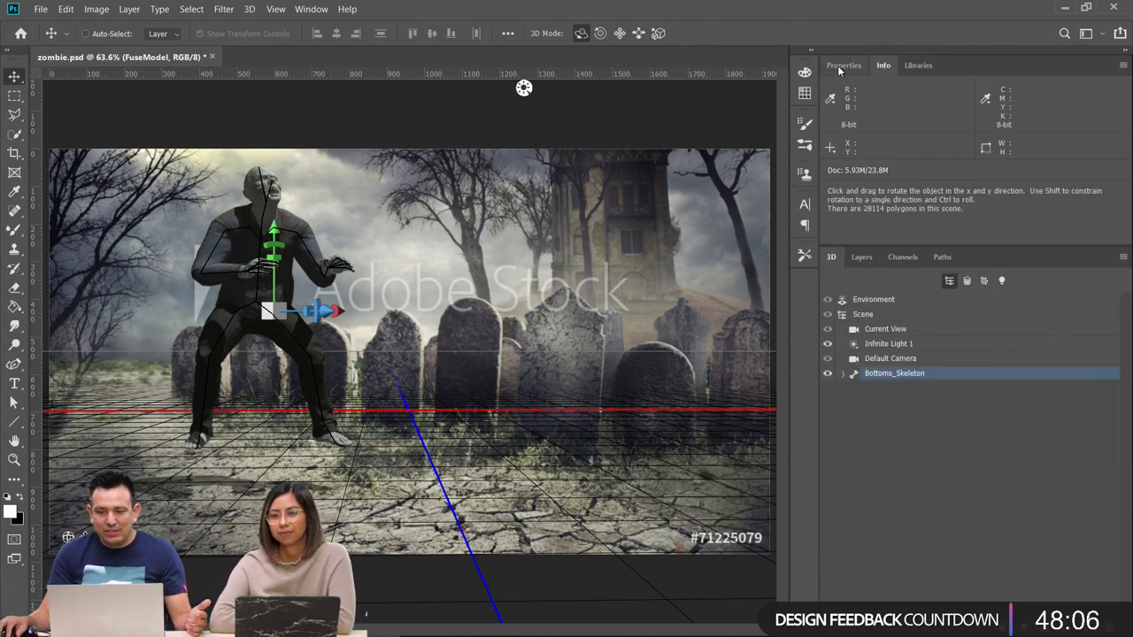
left_click(843, 66)
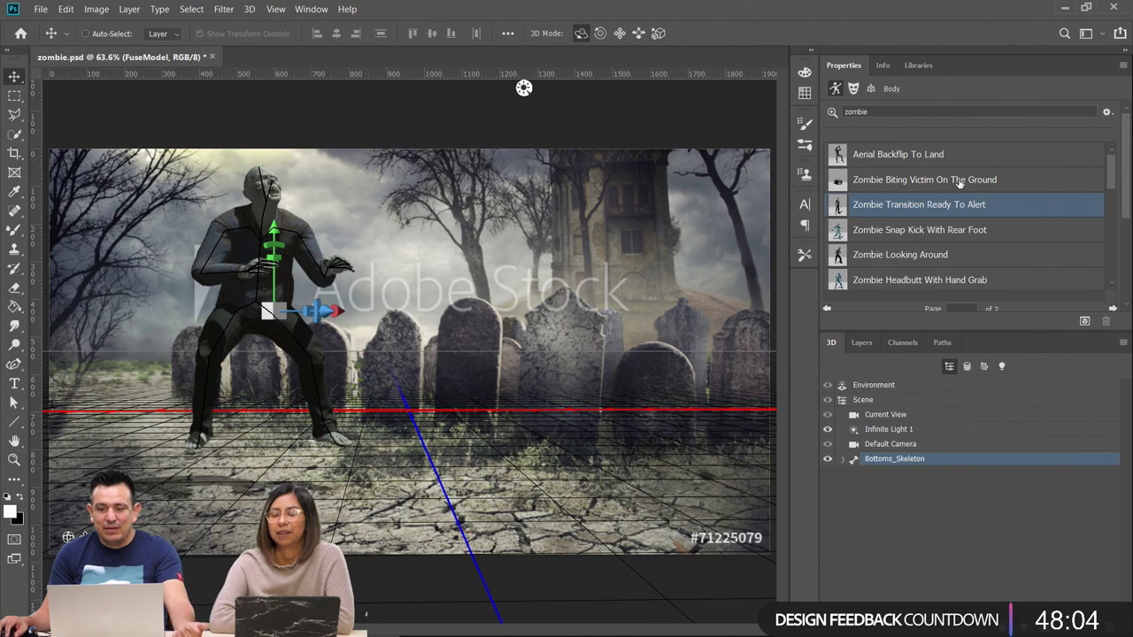
left_click(871, 89)
left_click(987, 237)
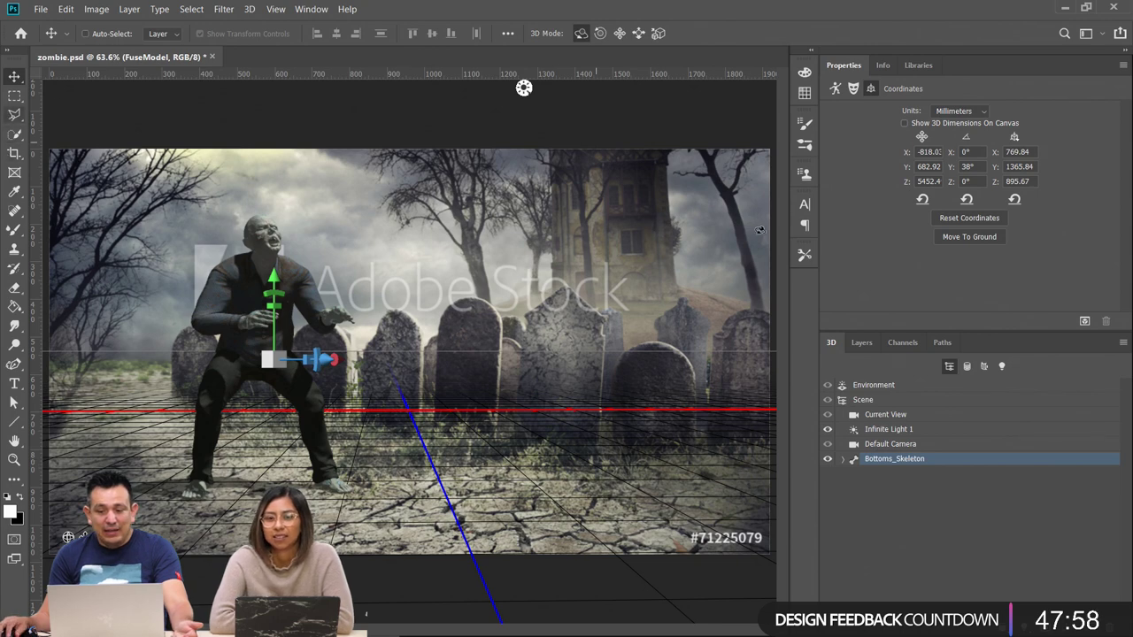
Re-aim Infinite Light 1 to X 72.9°, Y 10.3°, Z 16.9°, then return to the layer list
left_click(896, 431)
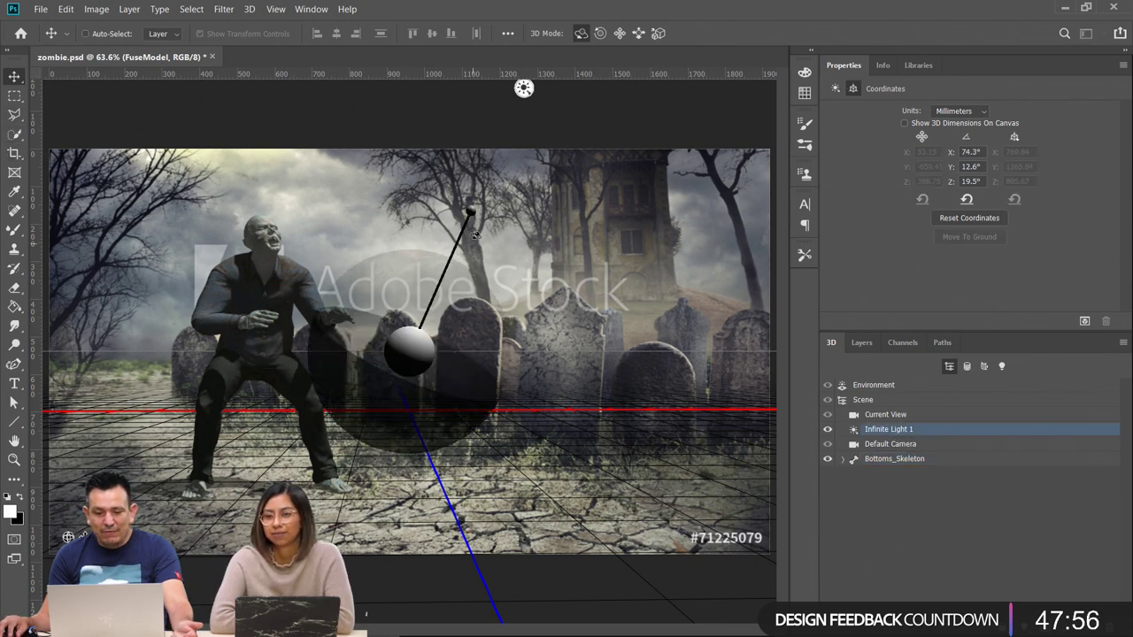
left_click_drag(476, 236, 456, 217)
key("m")
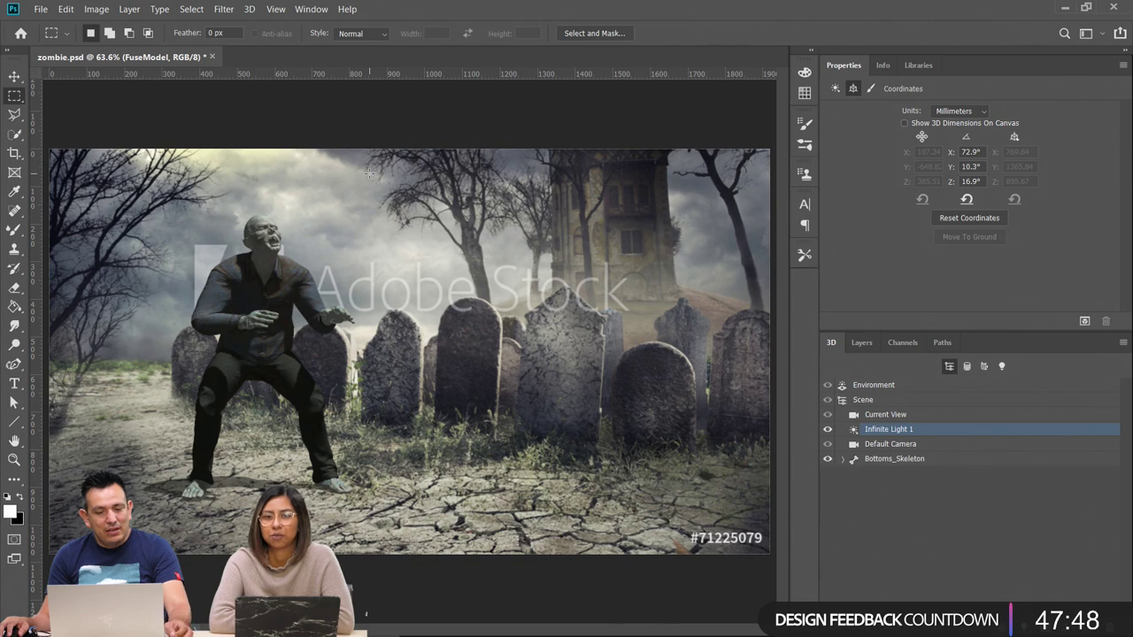
left_click(861, 342)
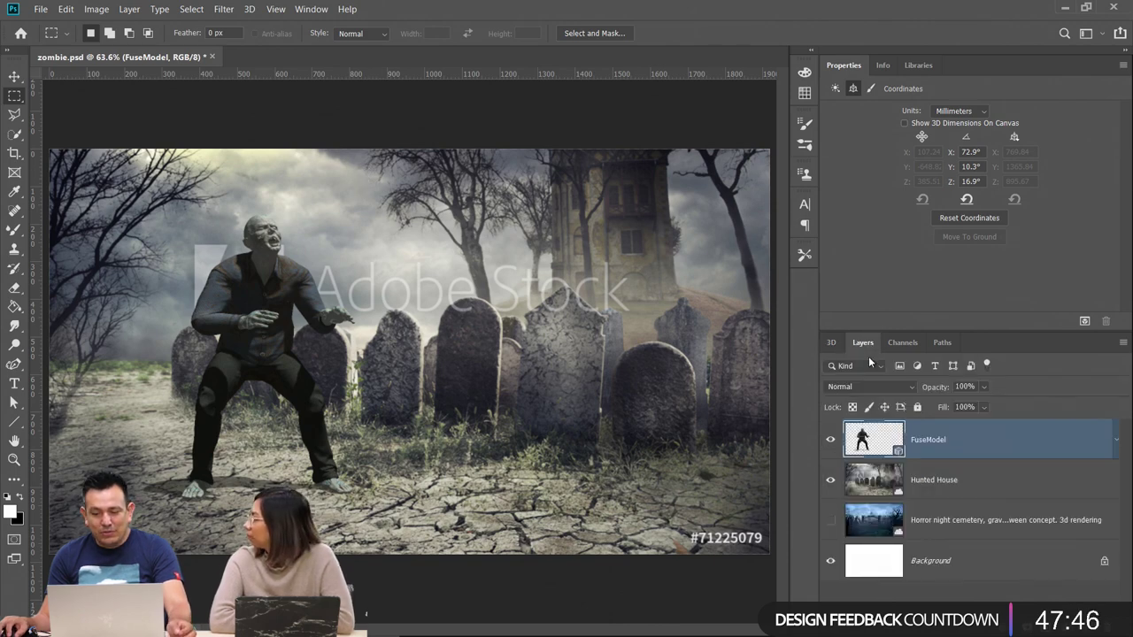
Place the foggy graveyard graphic from Libraries, enlarge it to cover the canvas, and select FuseModel
left_click(918, 64)
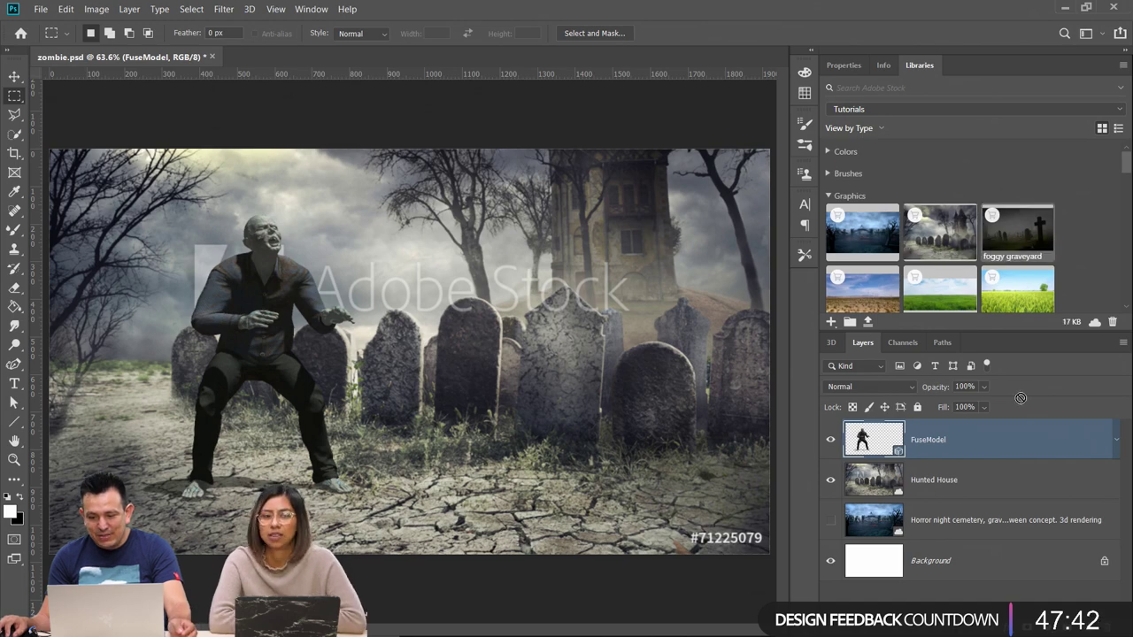
left_click_drag(1022, 479, 1022, 478)
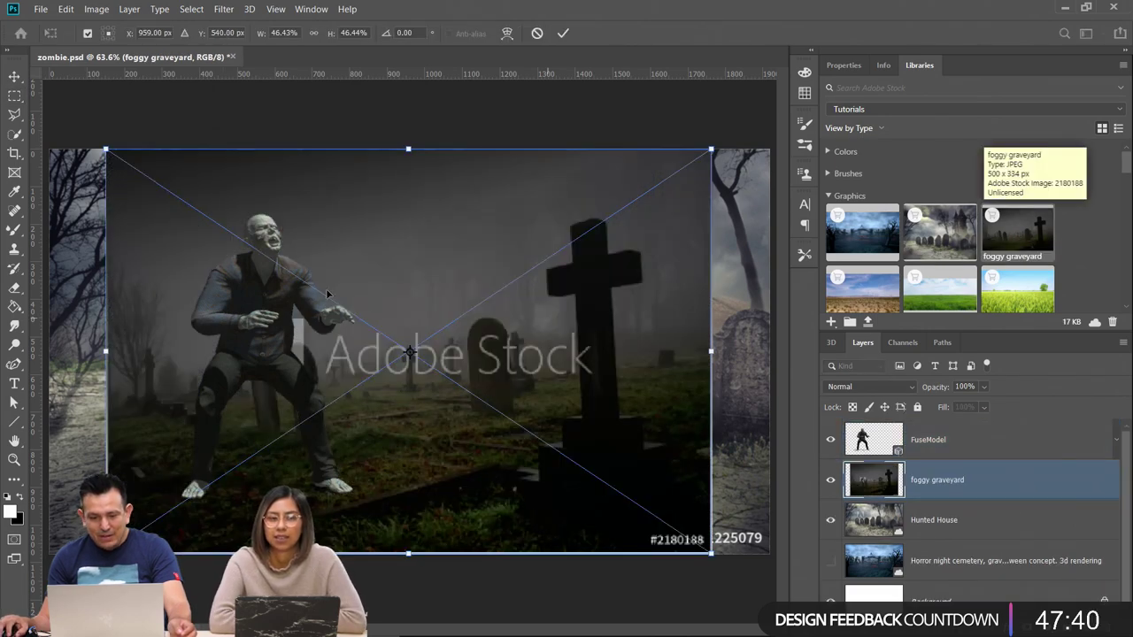
left_click_drag(103, 148, 44, 108)
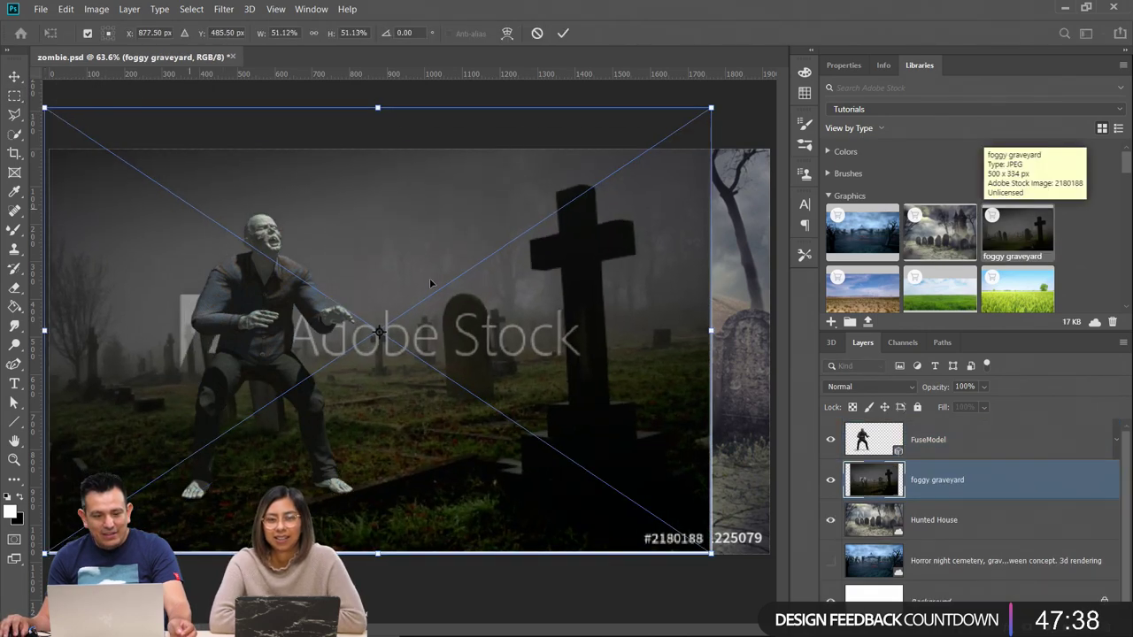
left_click_drag(711, 553, 776, 602)
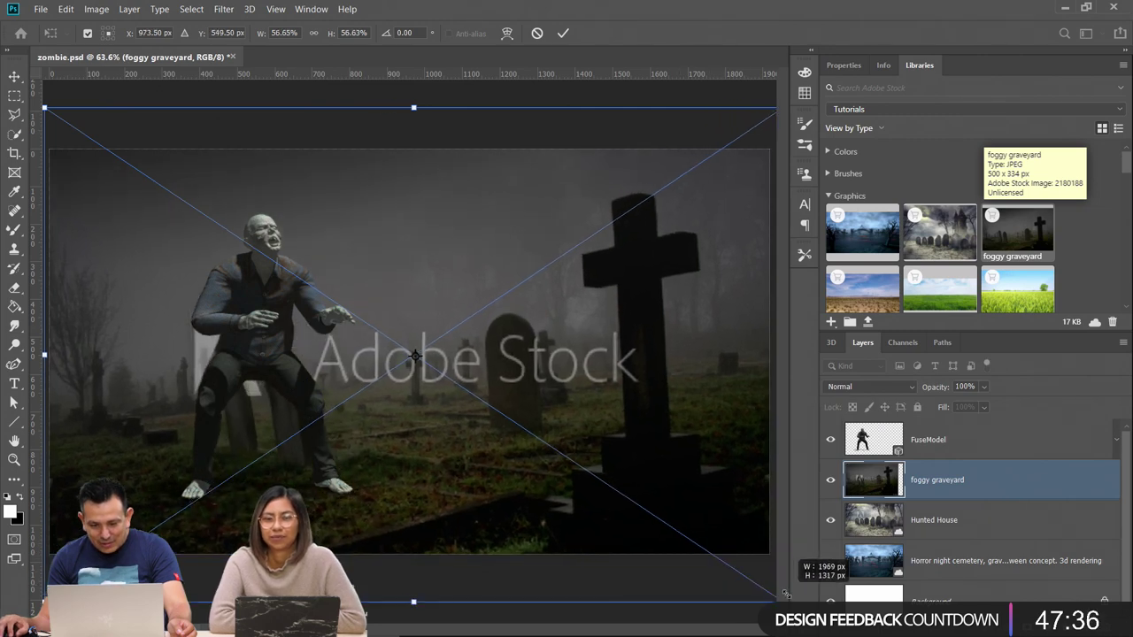
left_click_drag(581, 218, 520, 214)
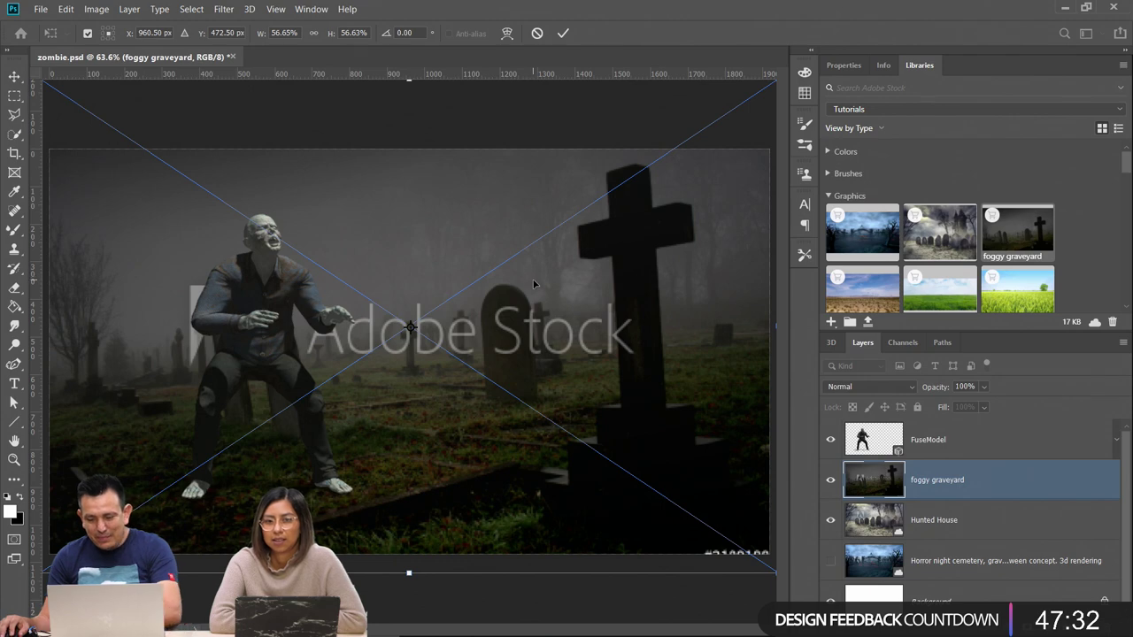
key("Return")
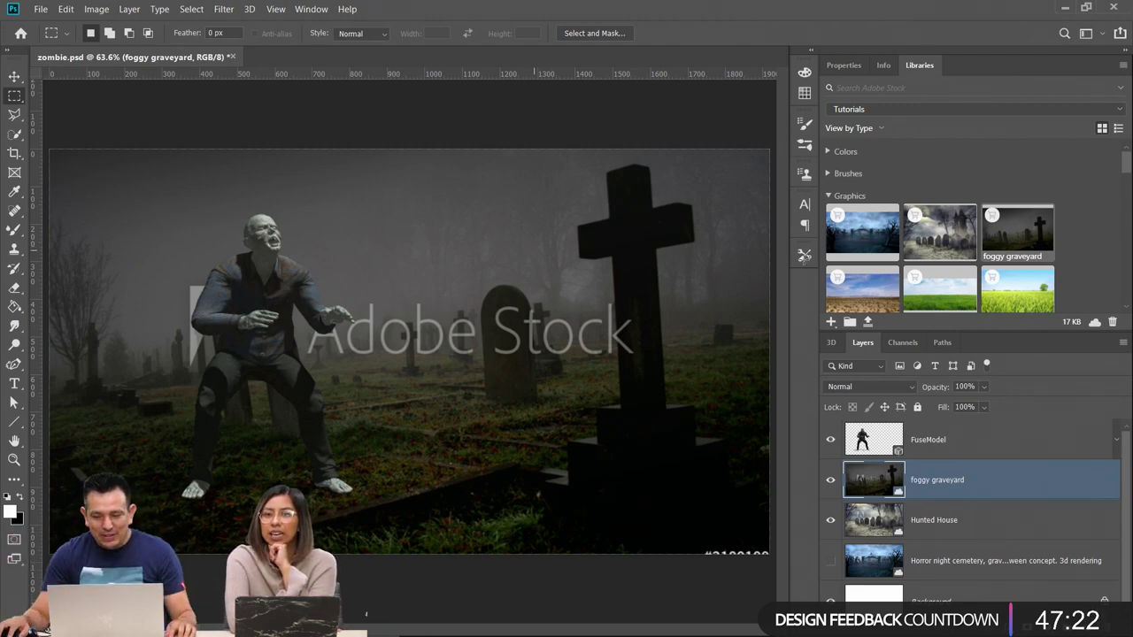
left_click(964, 450)
left_click(15, 78)
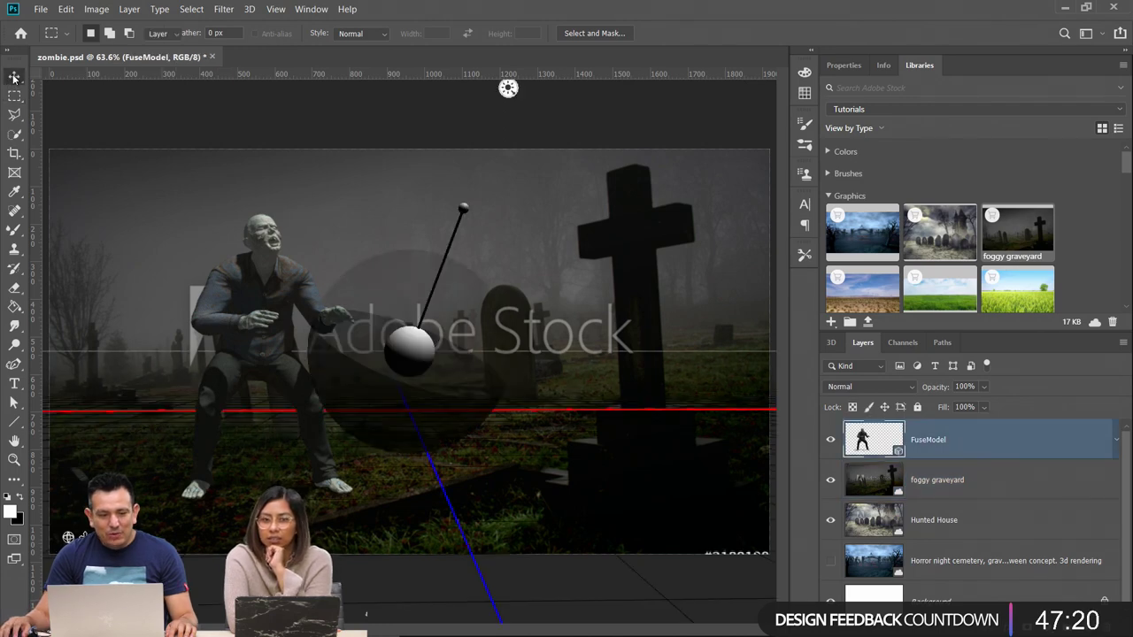
Shift the zombie model and tilt the Current View camera's X rotation to 2.3°
left_click_drag(265, 355, 204, 354)
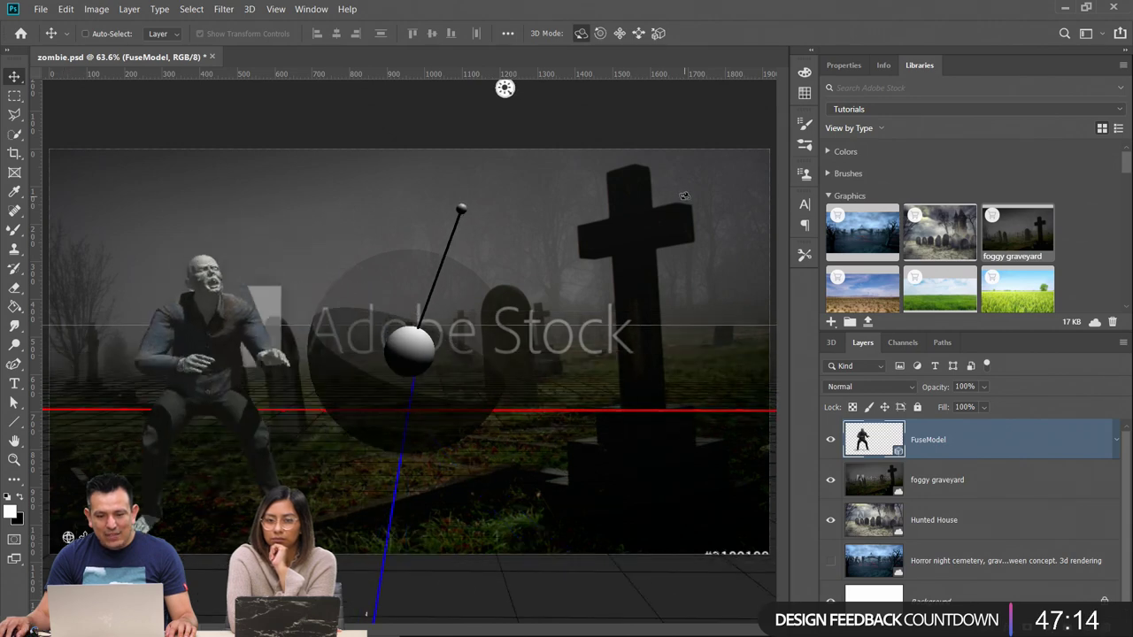
double_click(882, 448)
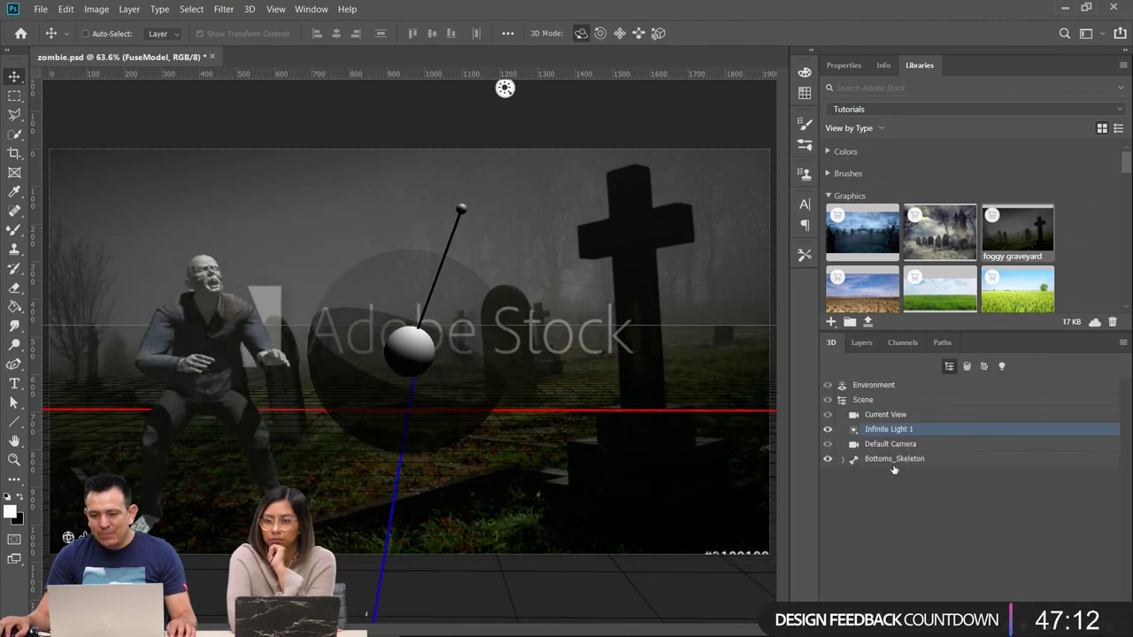
left_click(876, 416)
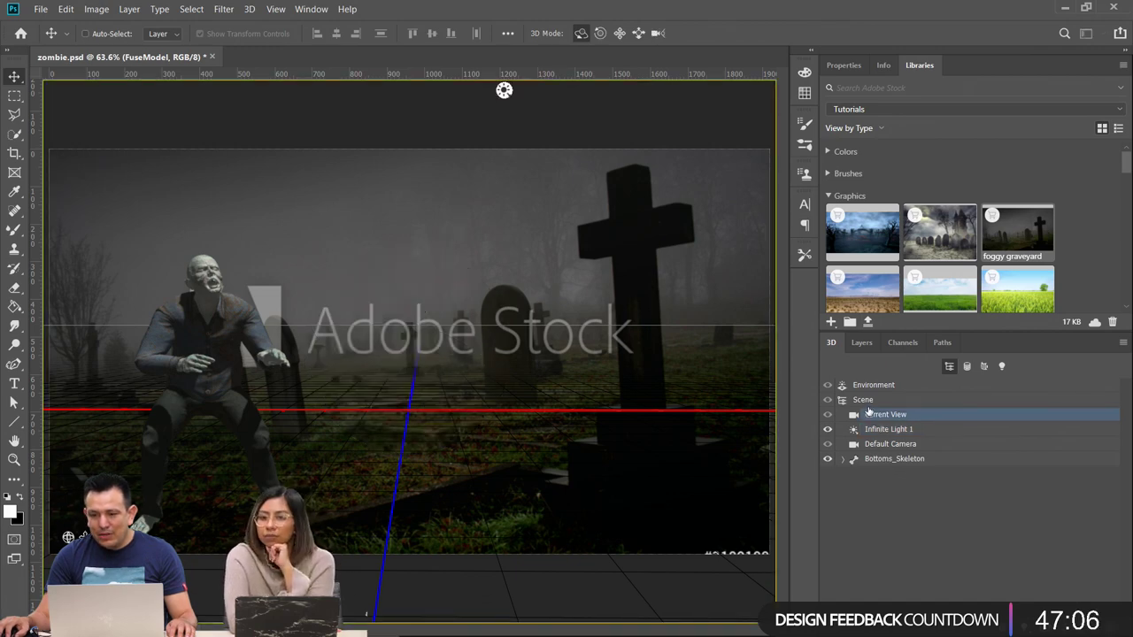
left_click(844, 67)
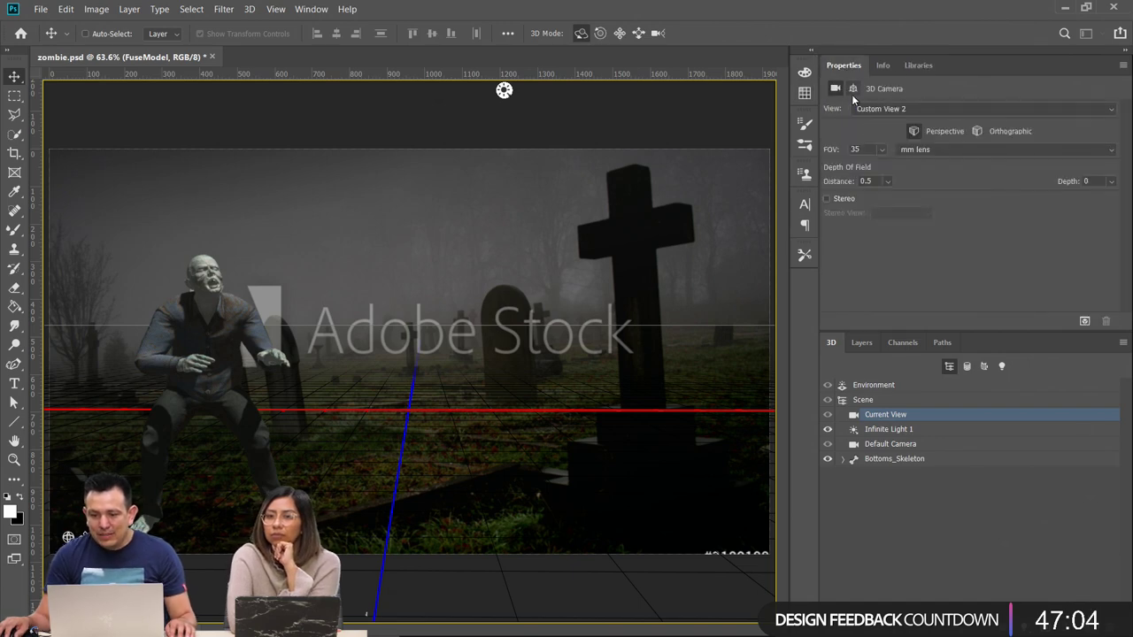
left_click(853, 88)
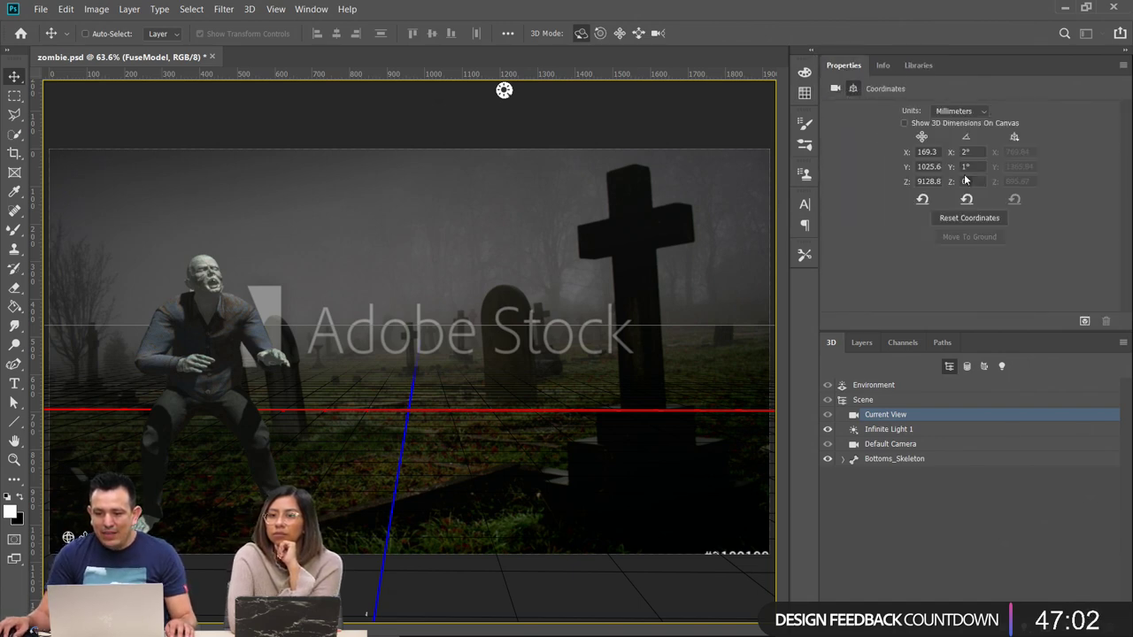
left_click_drag(951, 152, 966, 182)
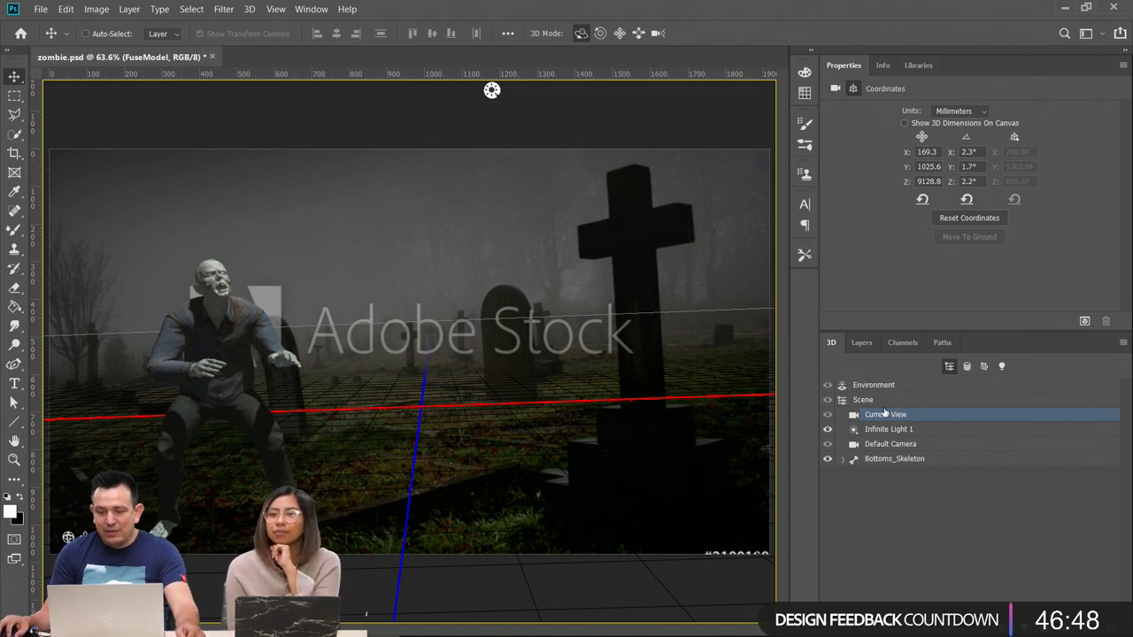
left_click(834, 90)
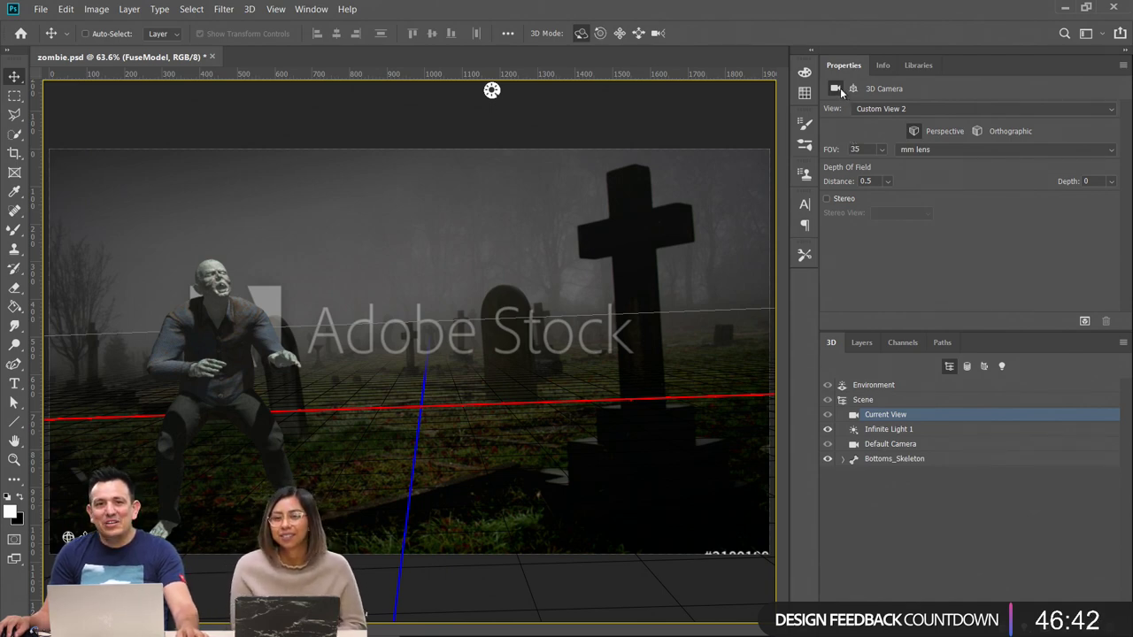
Save the current camera view as Sample 3
left_click(918, 111)
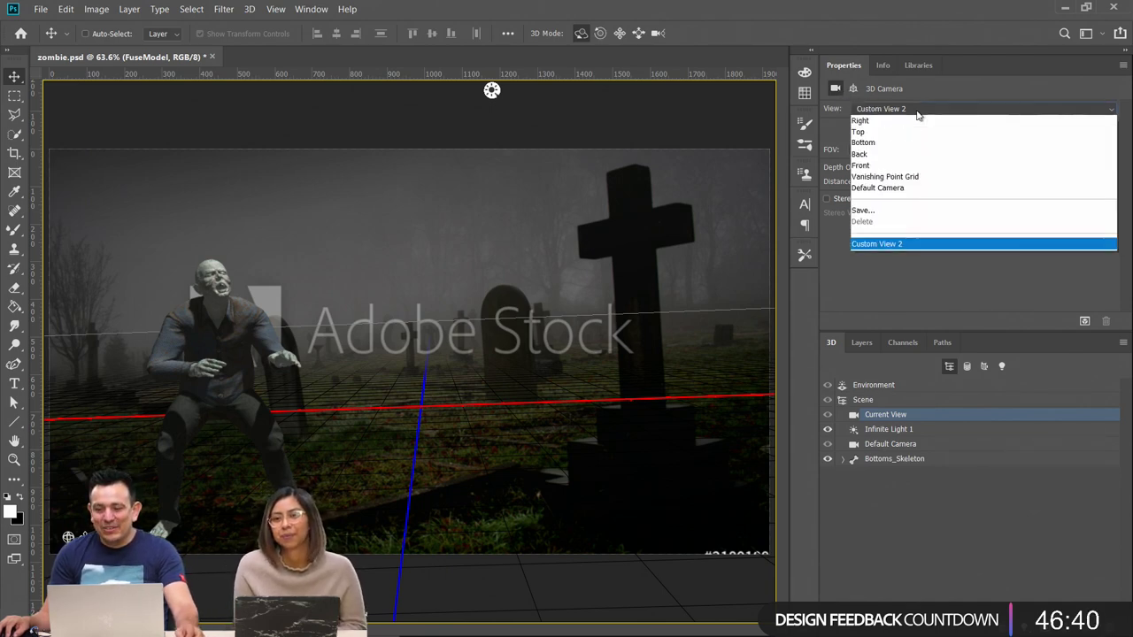
left_click(913, 234)
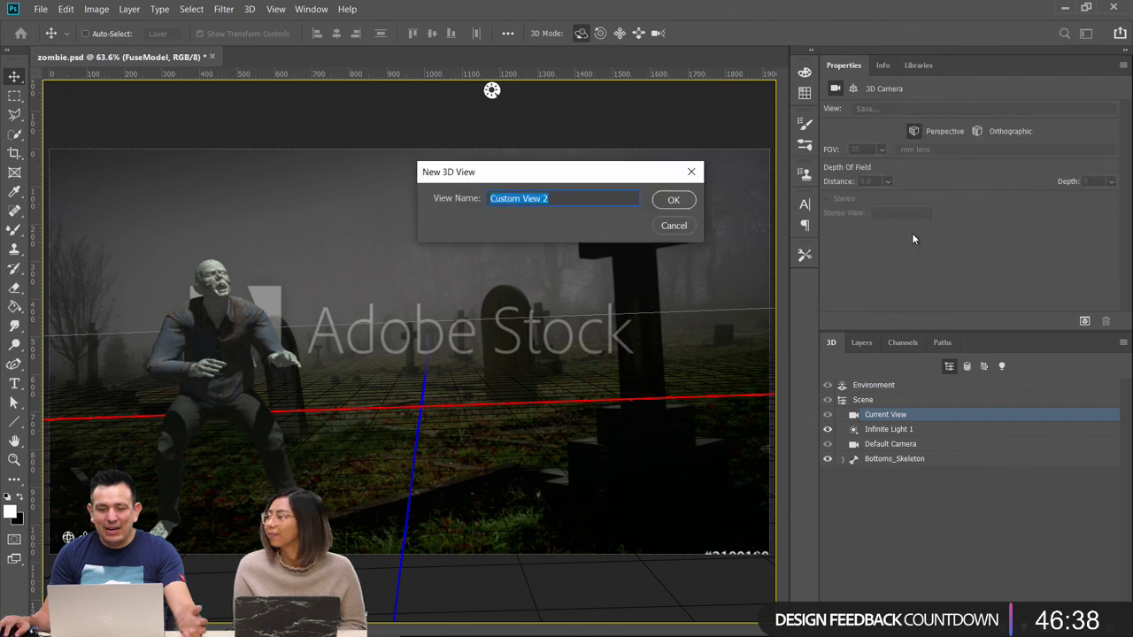
type("Sam")
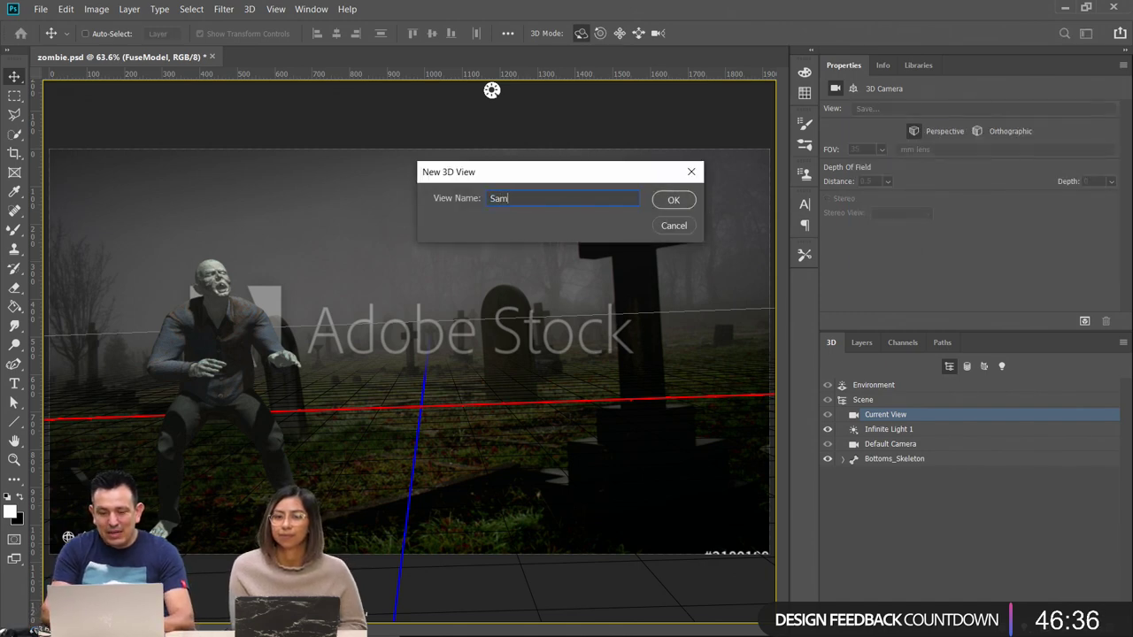
type("ple 3")
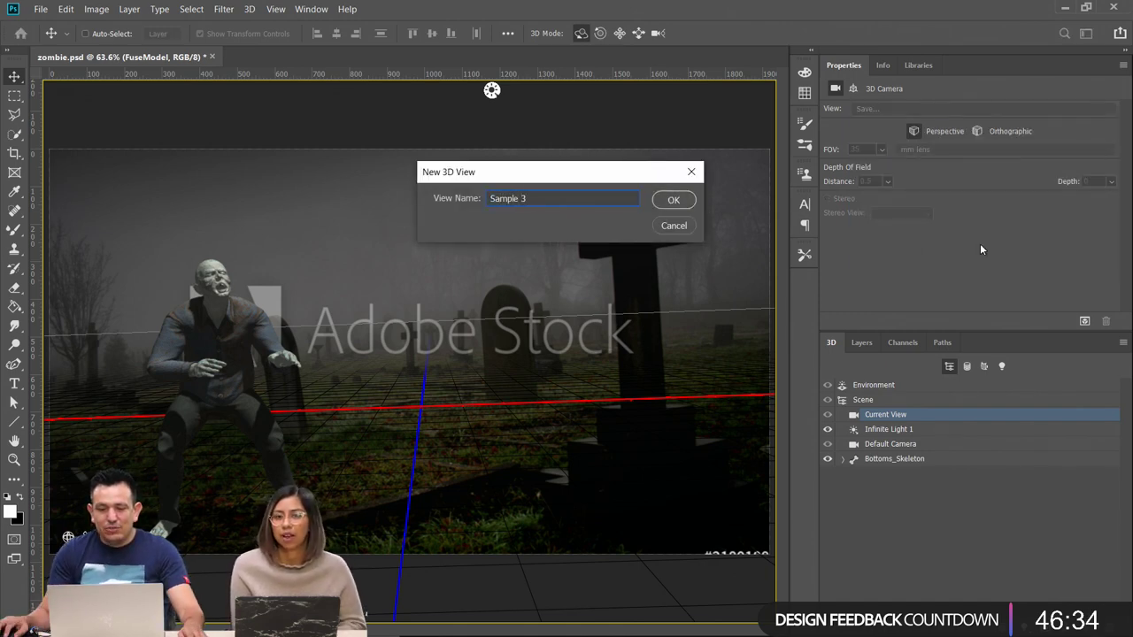
left_click(671, 200)
Hide the foggy graveyard layer, reset the camera, and tilt its X rotation about 1.1°
left_click(859, 342)
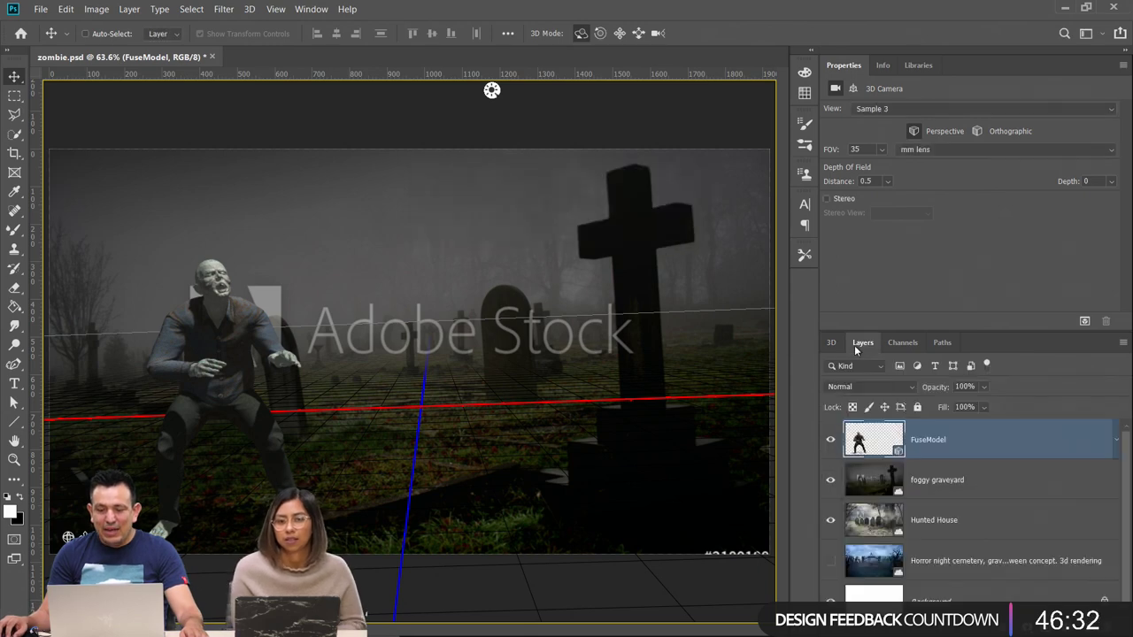
left_click(831, 481)
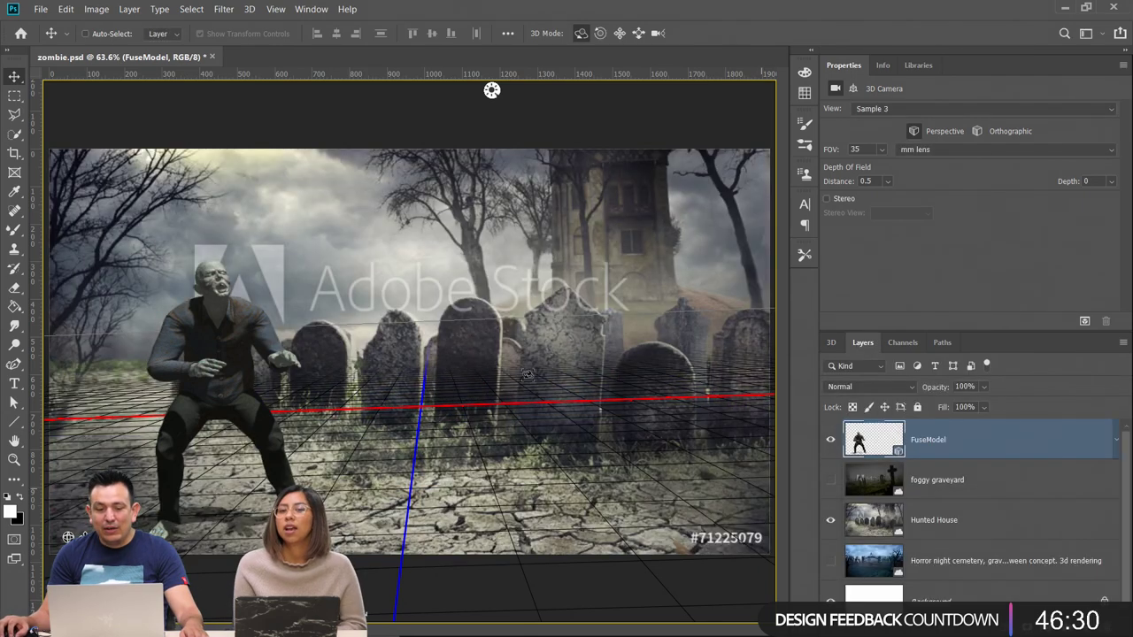
left_click(853, 88)
left_click(968, 200)
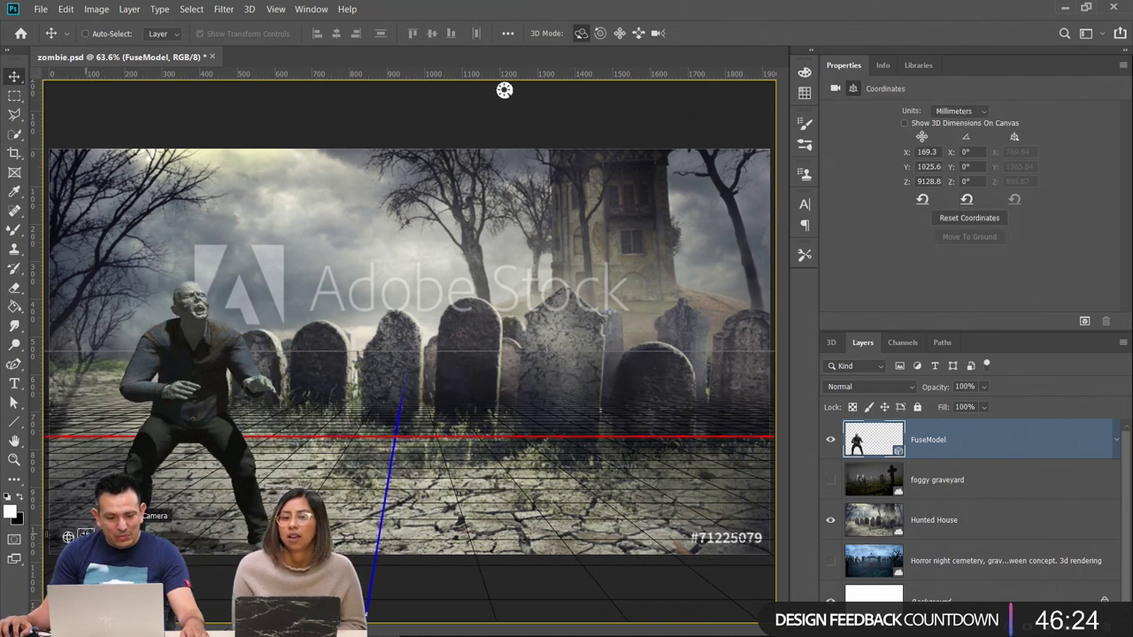
left_click_drag(953, 152, 957, 152)
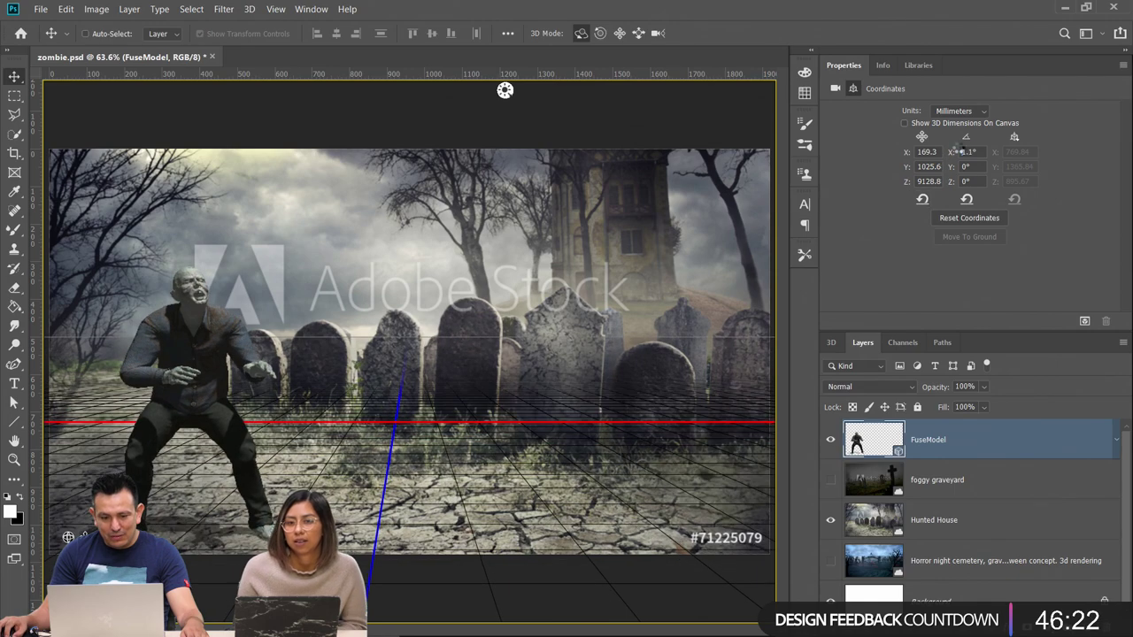
key("Return")
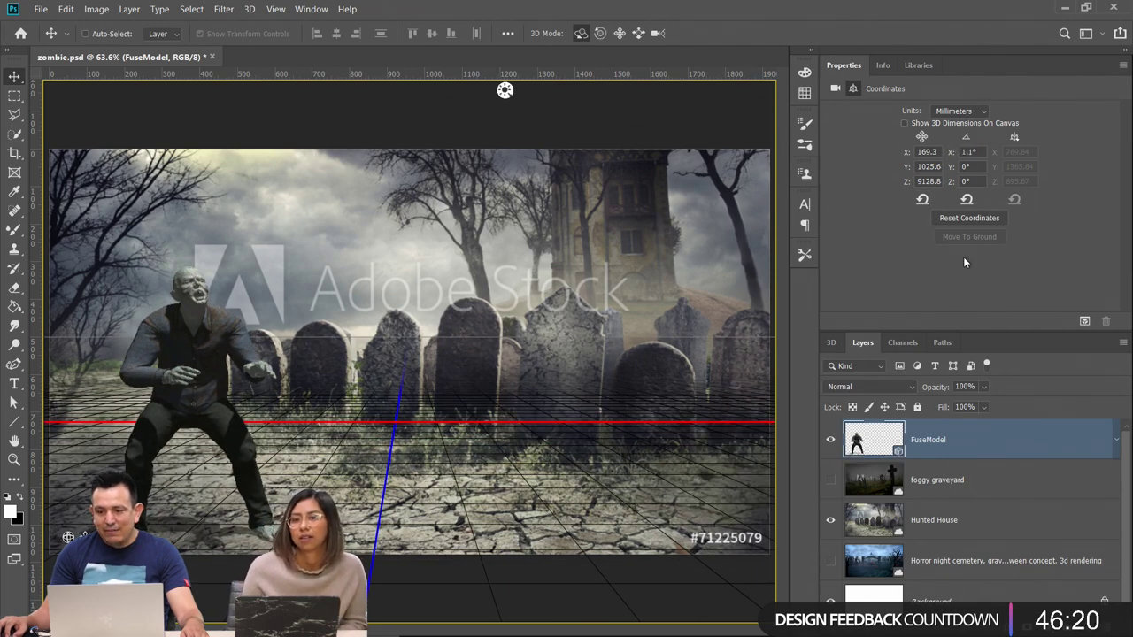
left_click(835, 89)
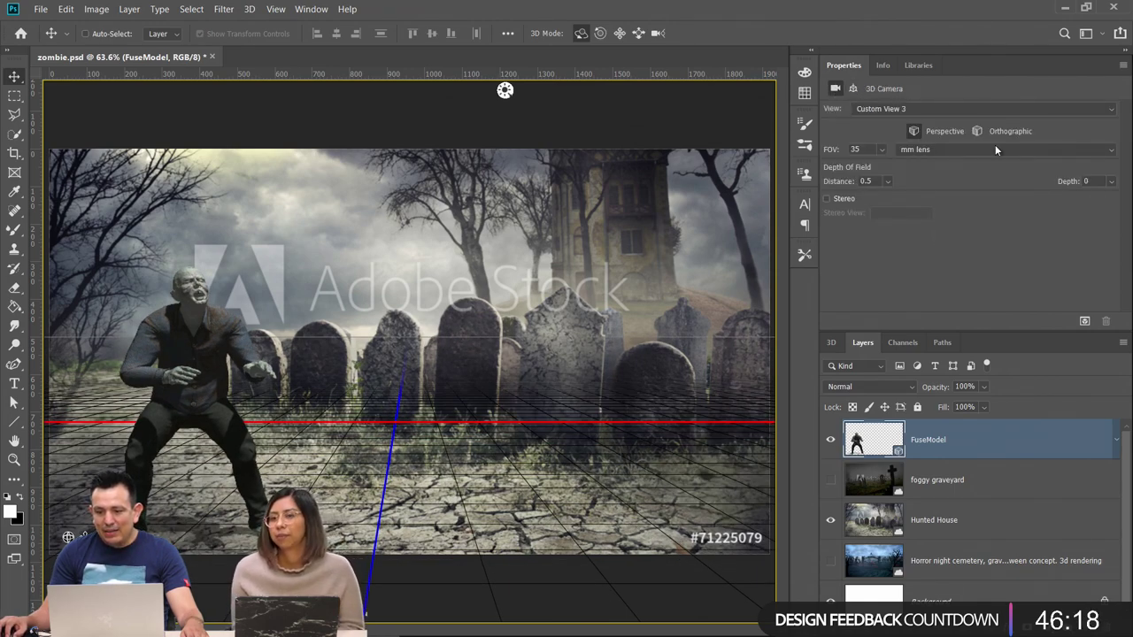
Save this camera view as Sample 2
left_click(880, 110)
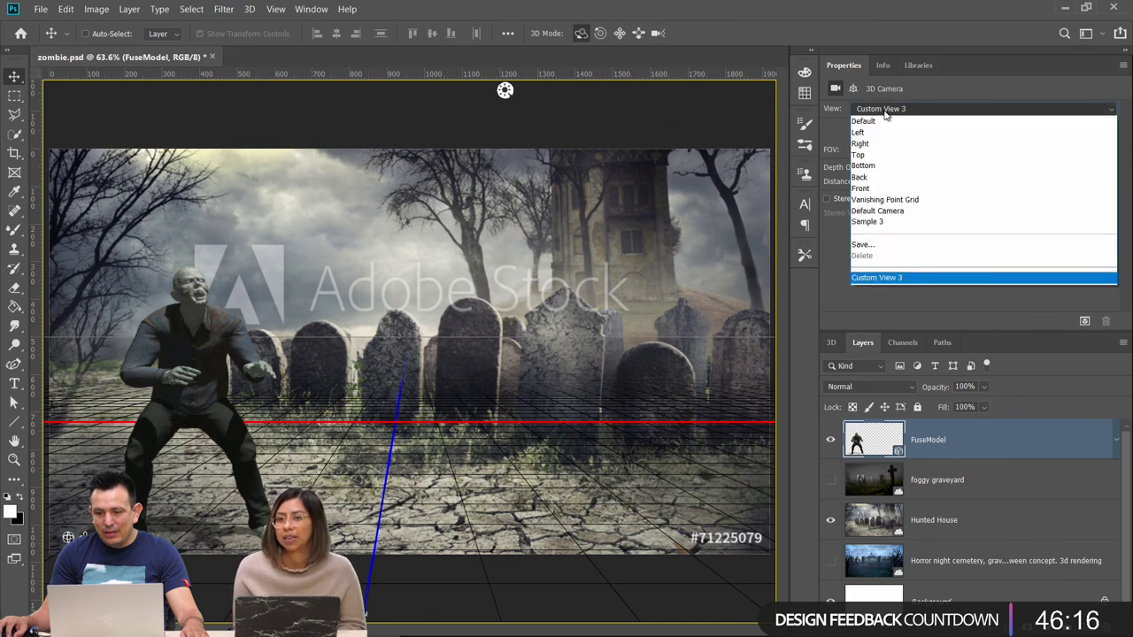
left_click(880, 245)
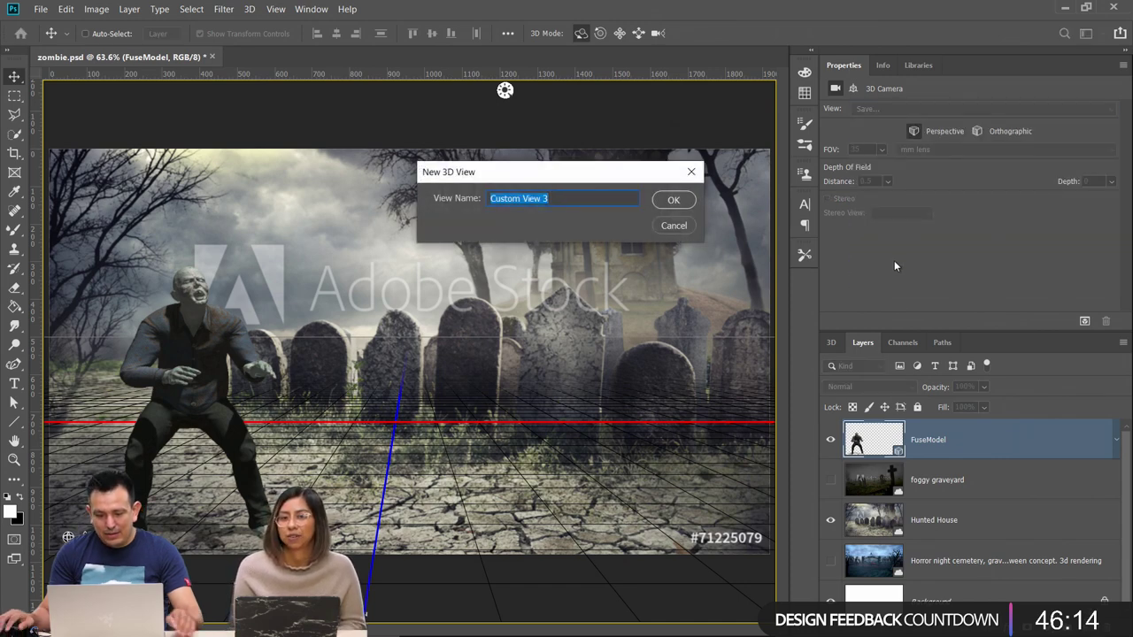
type("Sam")
key("BackSpace")
type("ample 2")
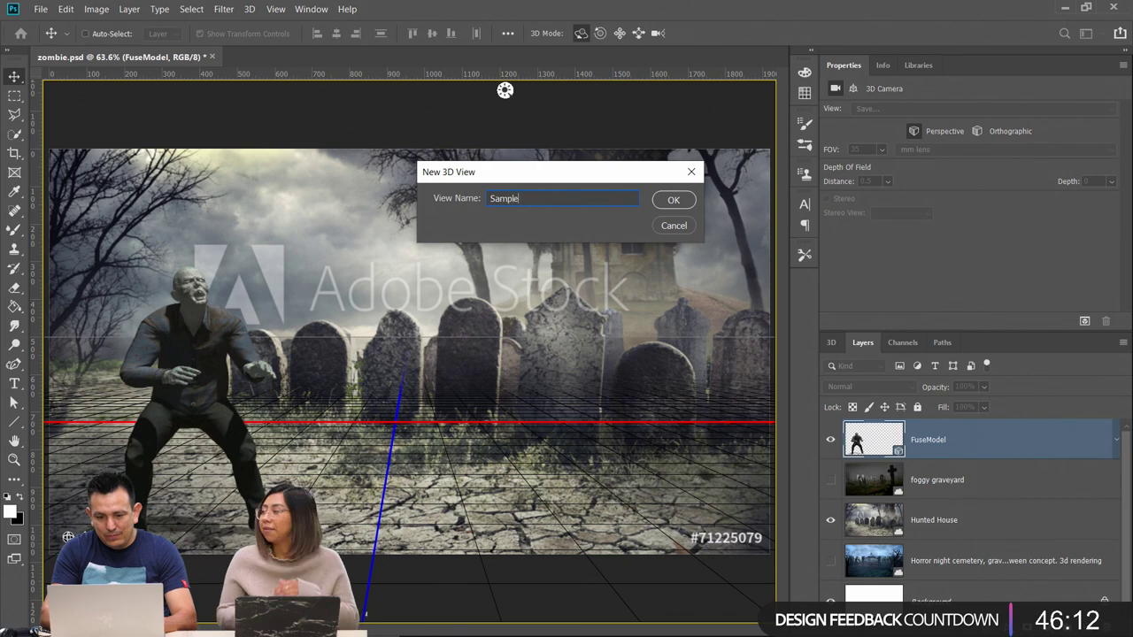
left_click(674, 200)
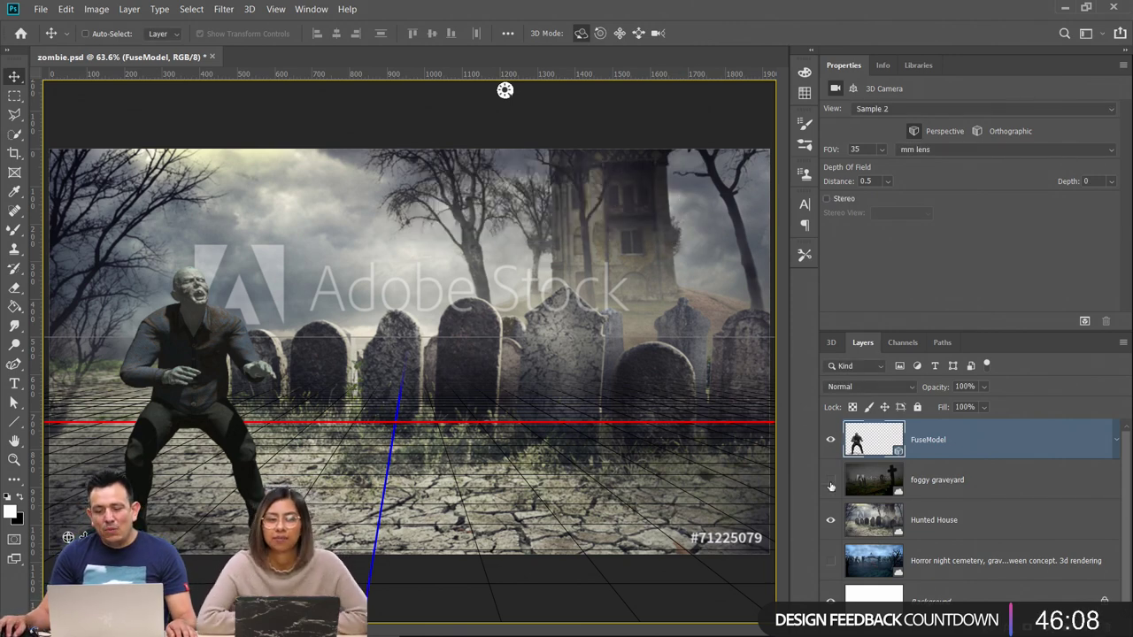
Show the foggy graveyard layer and switch the 3D camera to the Sample 3 view
left_click(830, 486)
left_click(875, 110)
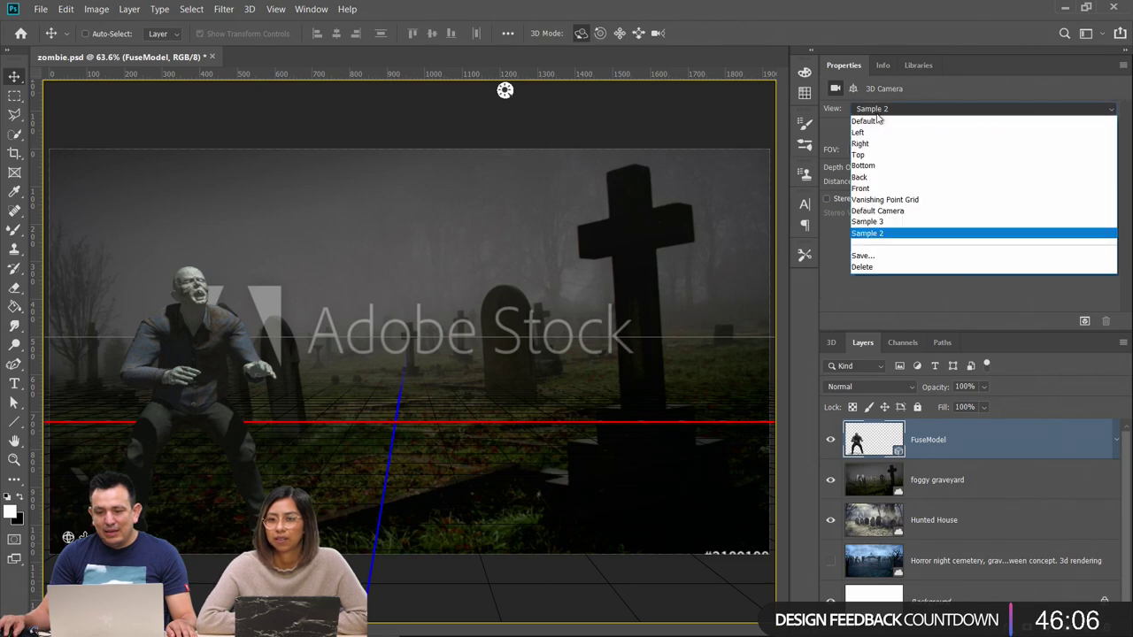
left_click(899, 221)
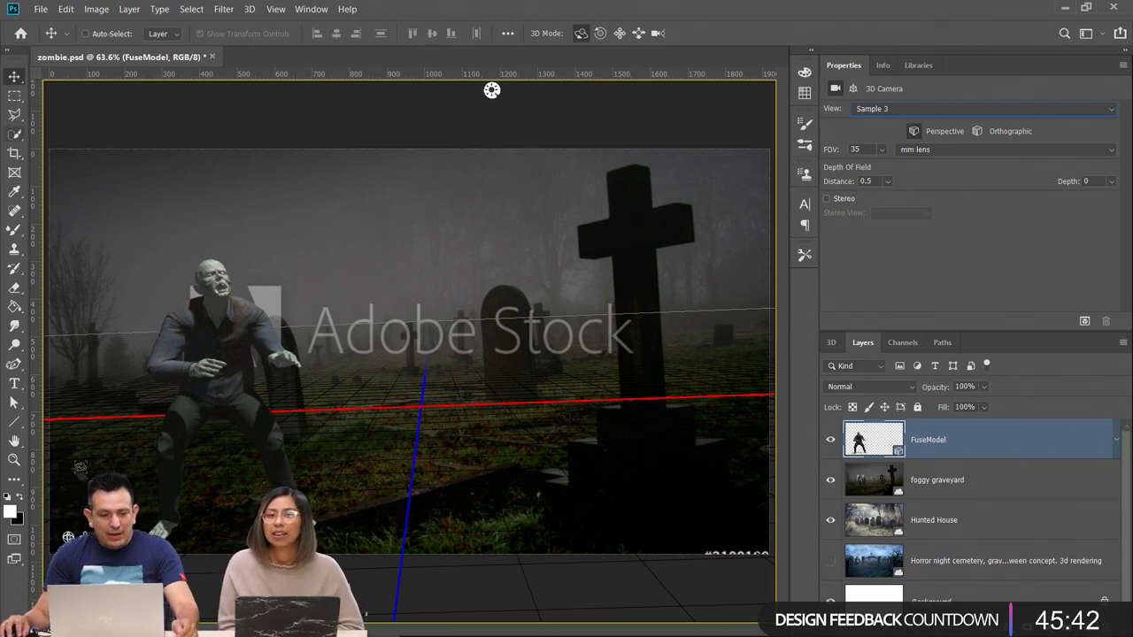
Slide the zombie toward the centre and set it on the ground with Move To Ground
left_click(213, 370)
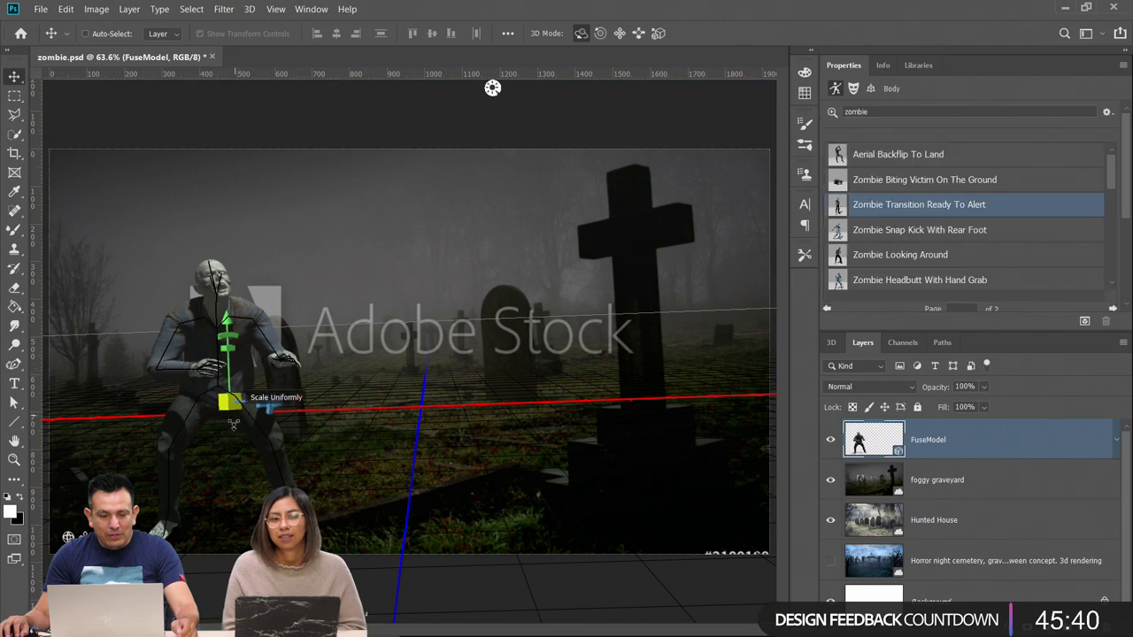
left_click_drag(301, 399, 163, 353)
left_click_drag(278, 369, 336, 293)
left_click(871, 88)
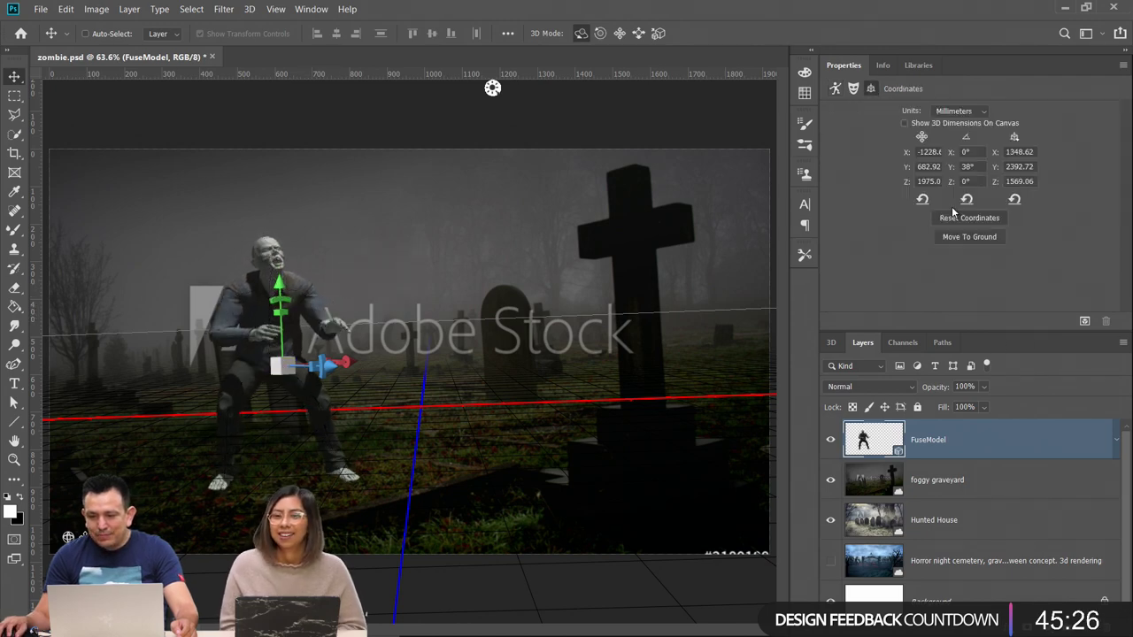
left_click(993, 236)
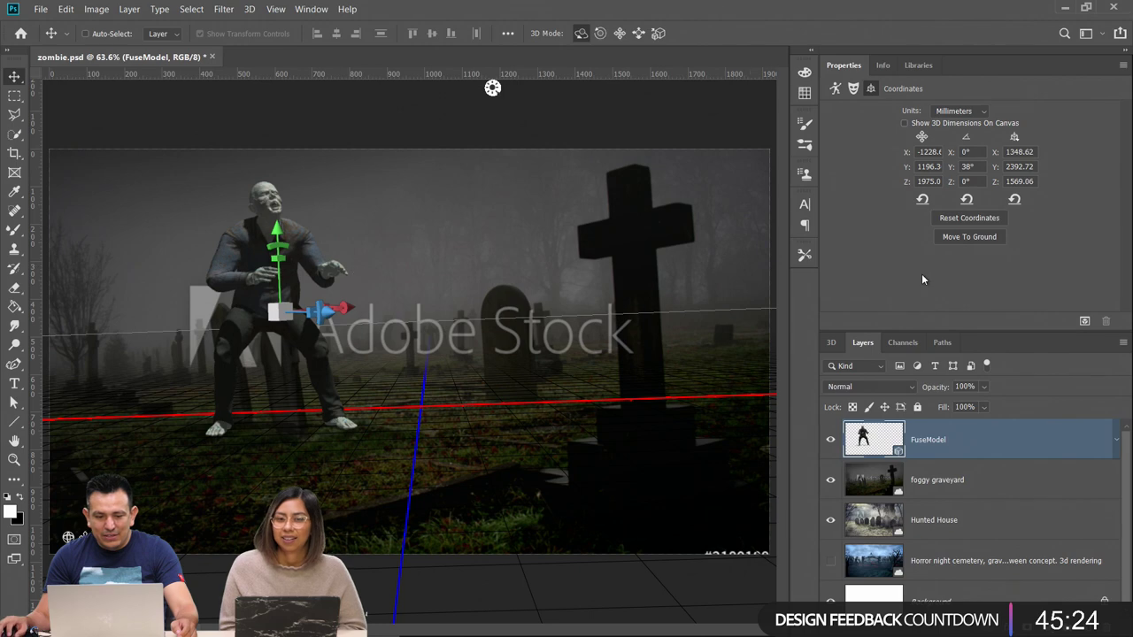
Shrink the zombie, drop it back onto the ground, and move it beside the left tombstones
mouse_move(265, 310)
left_mouse_down()
mouse_move(273, 304)
mouse_move(275, 317)
left_mouse_up()
left_click(977, 239)
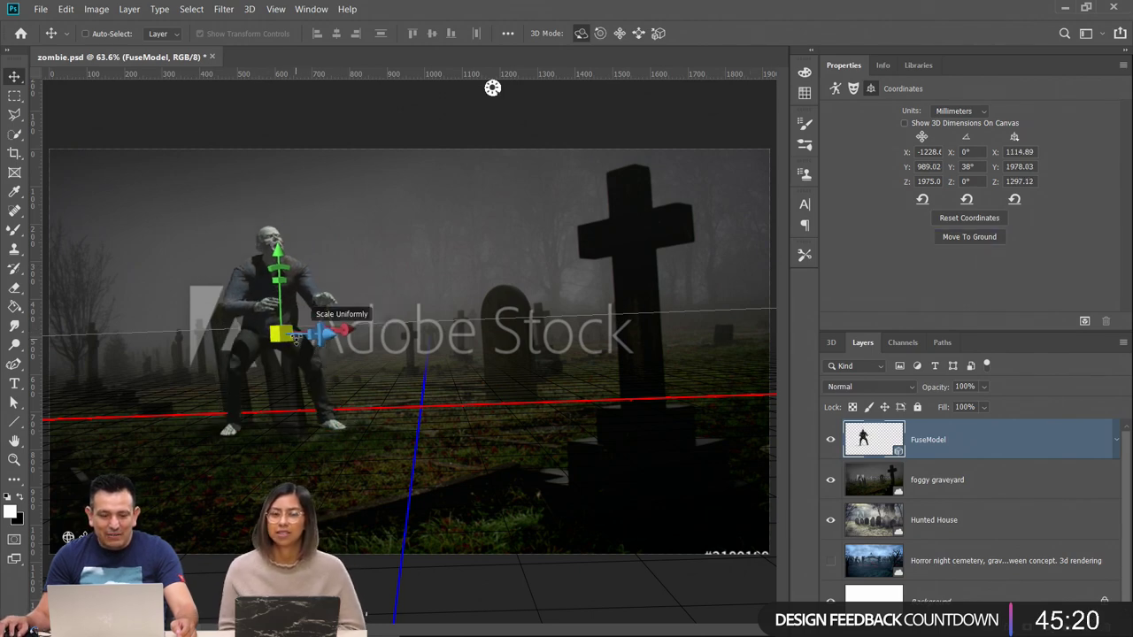
left_click_drag(344, 331, 314, 332)
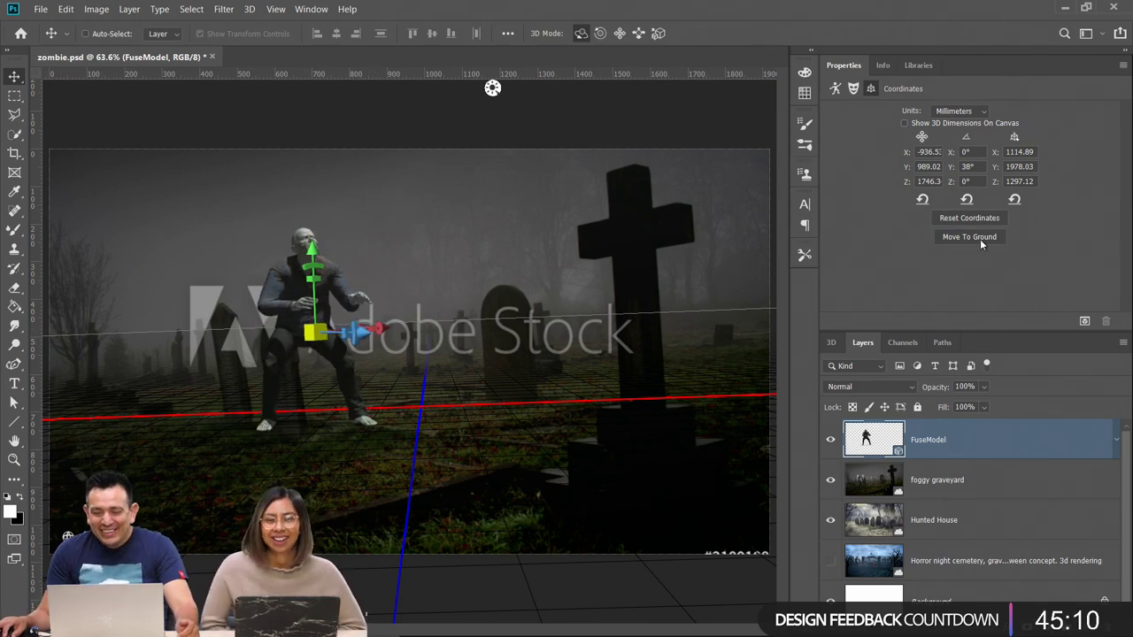
left_click(16, 97)
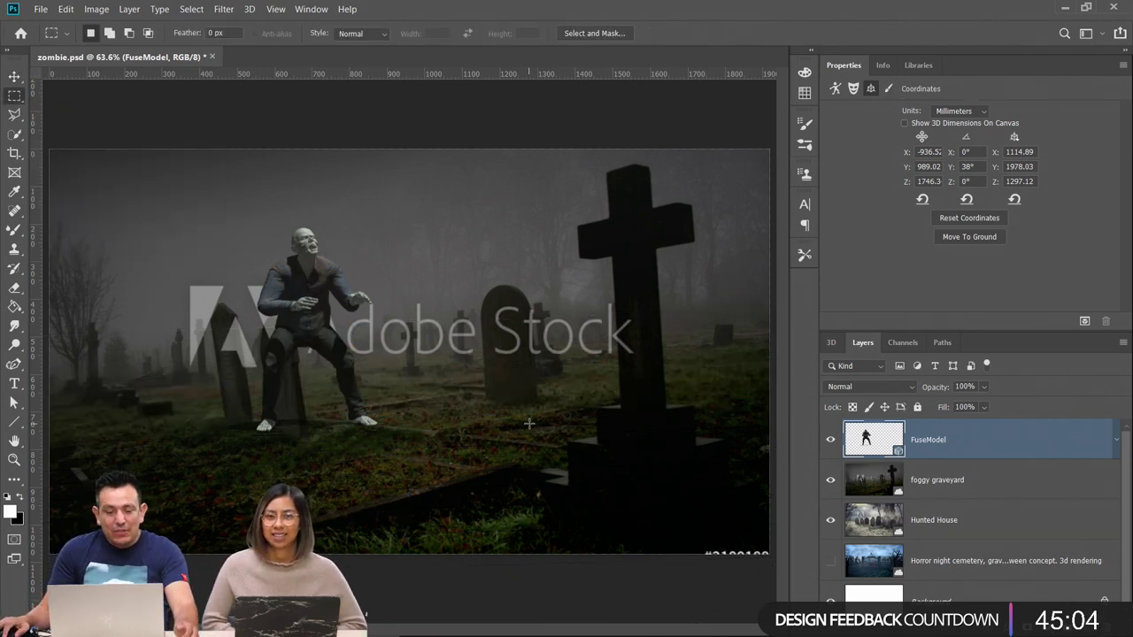
Hide FuseModel and Quick Select the two leaning left tombstones on the foggy graveyard layer
left_click(830, 443)
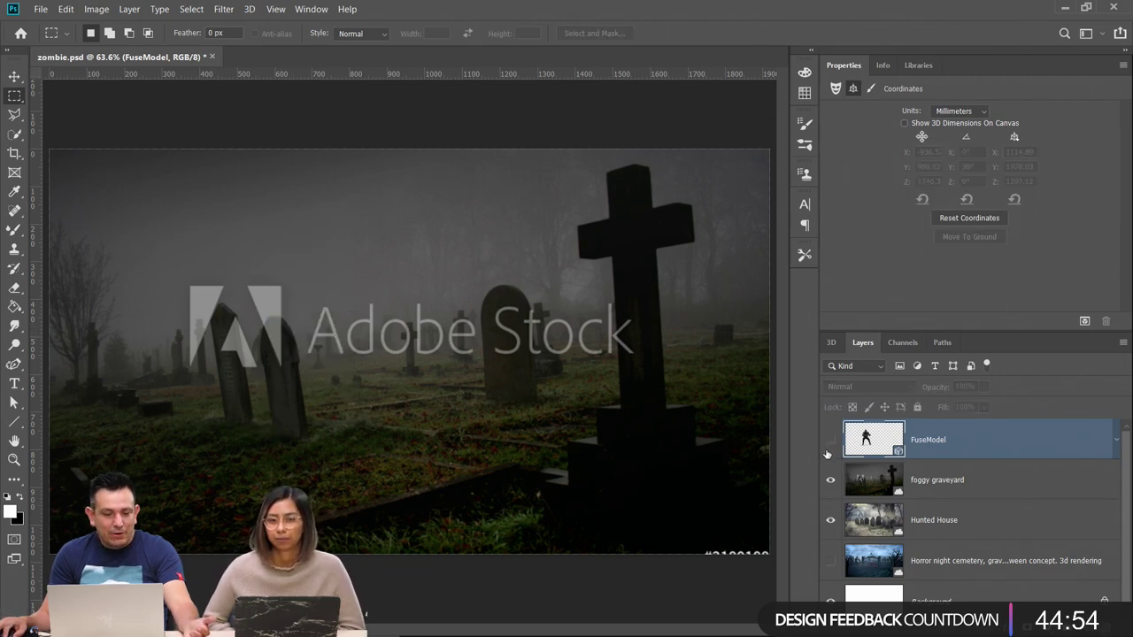
left_click(912, 484)
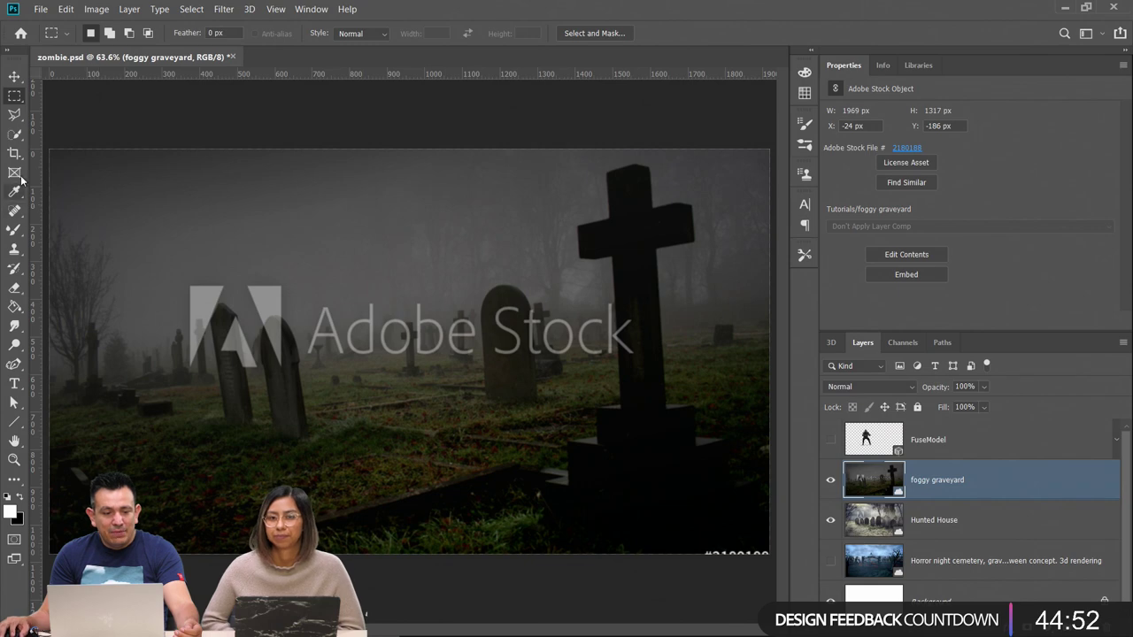
left_click(14, 134)
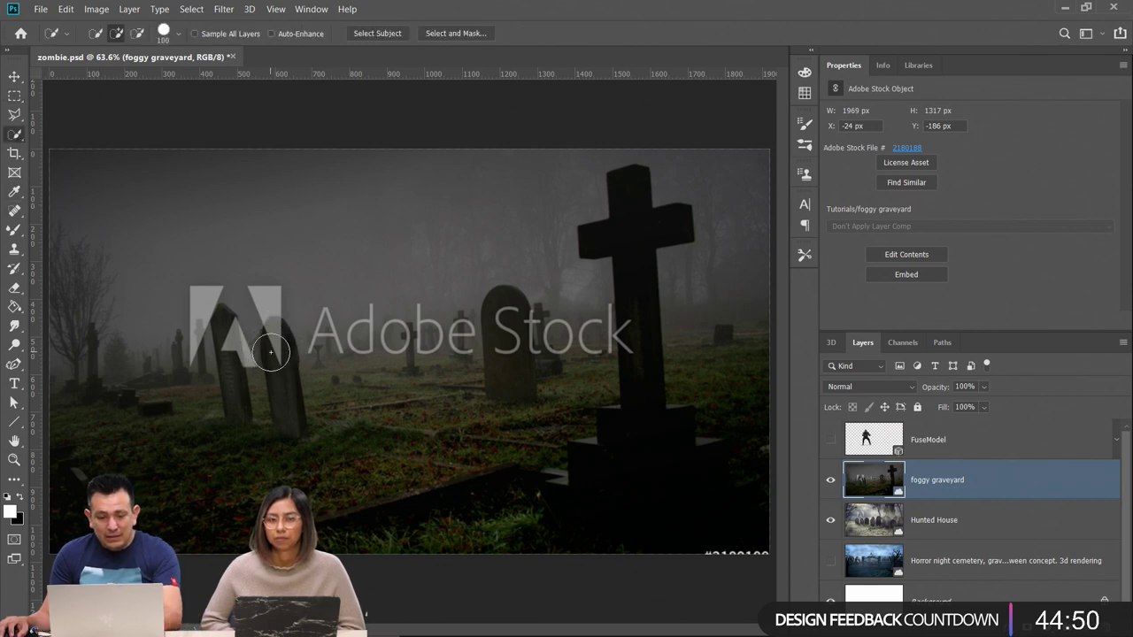
key("bracketleft")
key("bracketleft")
mouse_move(271, 352)
left_mouse_down()
mouse_move(276, 336)
mouse_move(293, 415)
mouse_move(318, 397)
mouse_move(317, 366)
mouse_move(243, 341)
mouse_move(249, 433)
left_mouse_up()
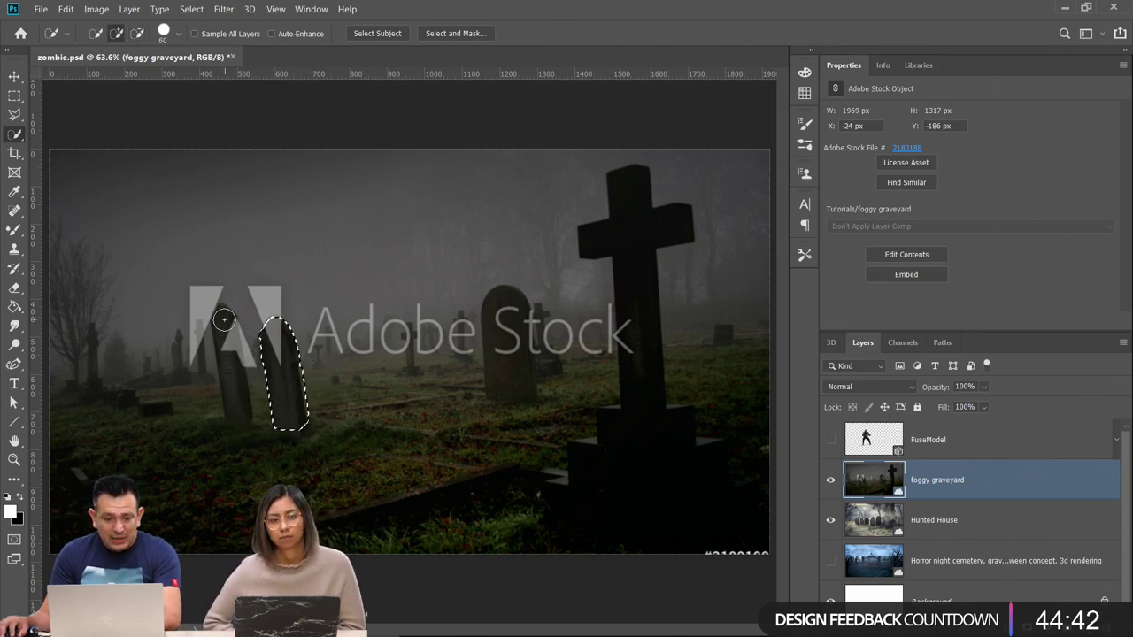
left_click_drag(221, 313, 222, 326)
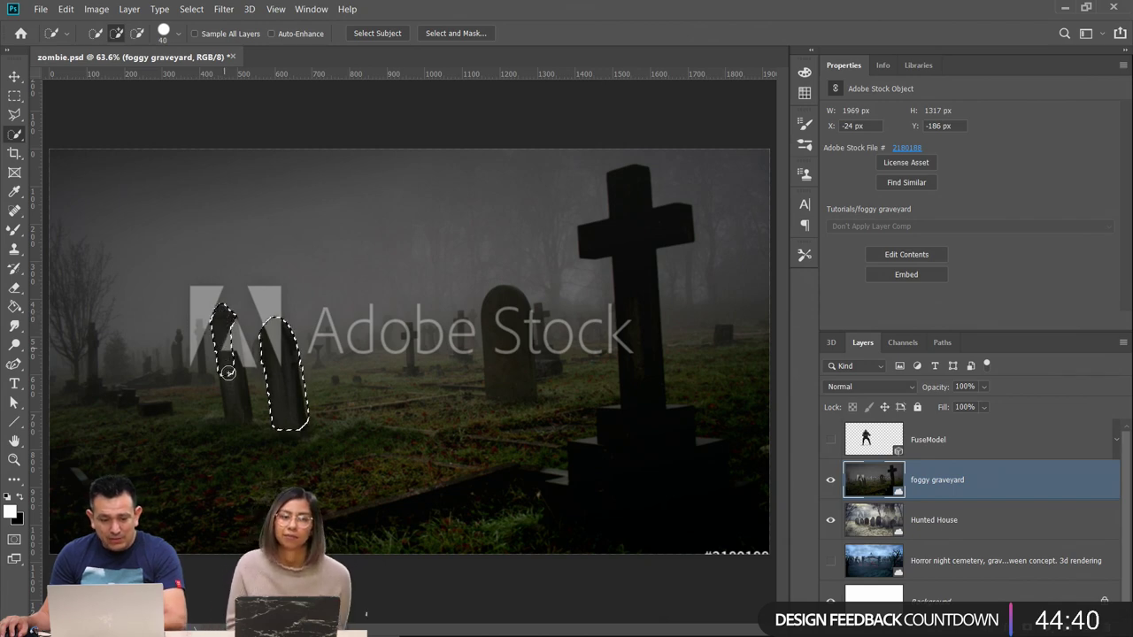
left_click_drag(229, 373, 237, 407)
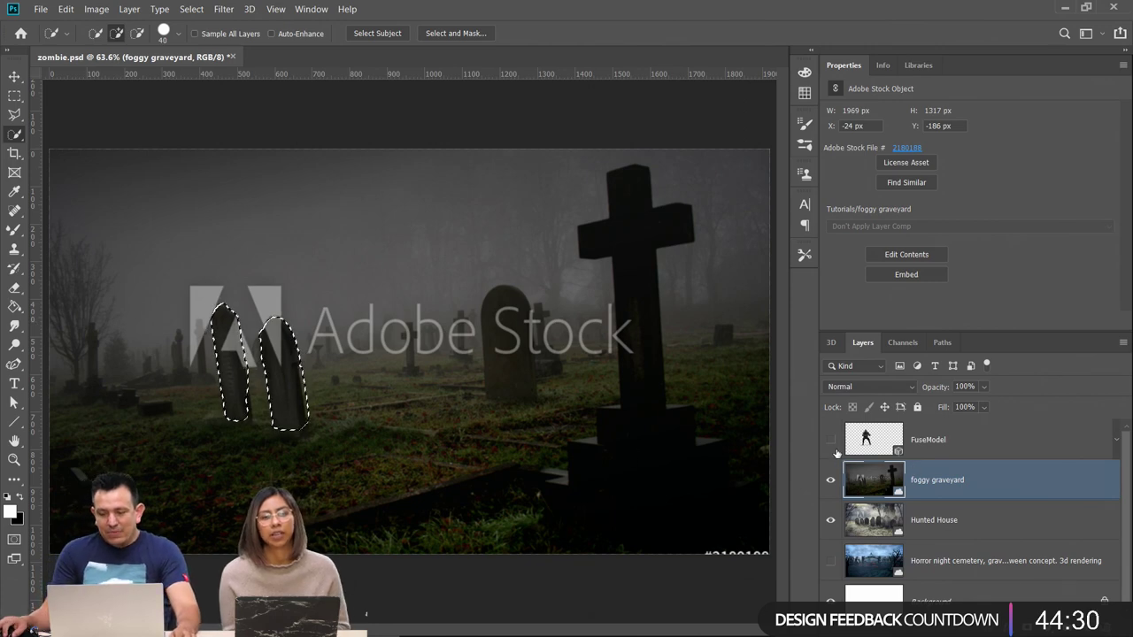
Show and select FuseModel and add a layer mask from the tombstone selection
left_click(831, 441)
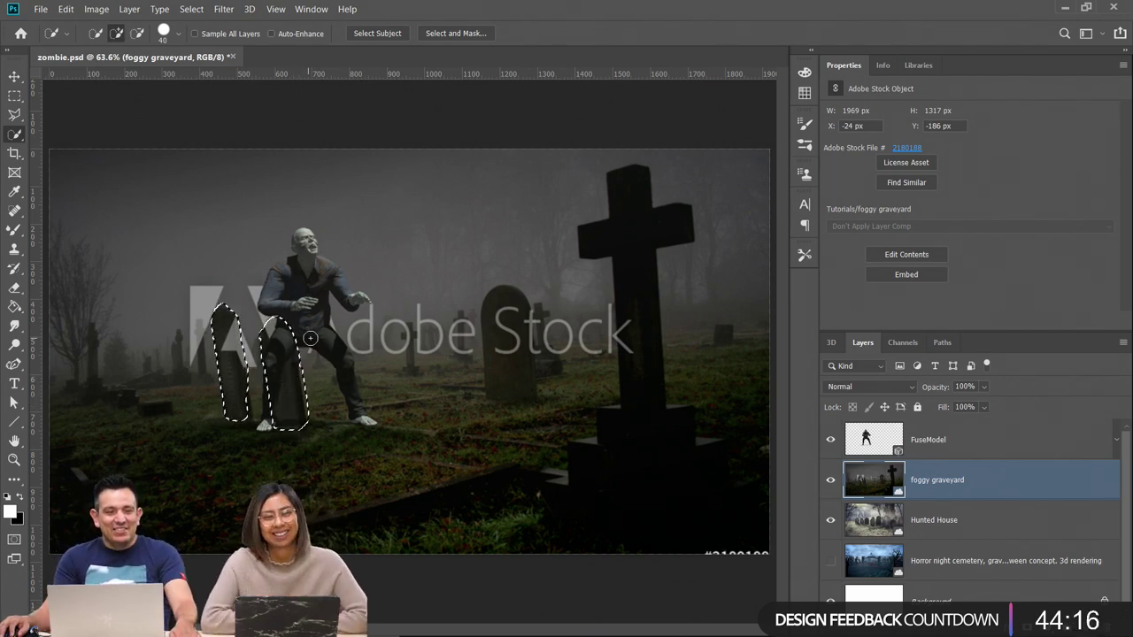
left_click(940, 441)
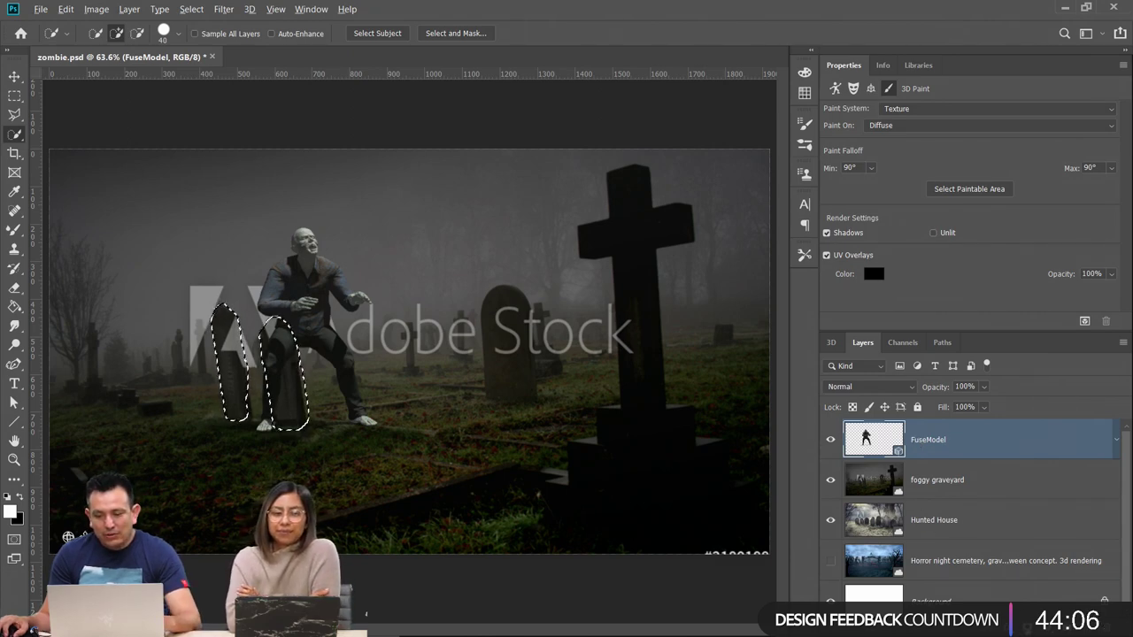
left_click(1022, 619, "alt")
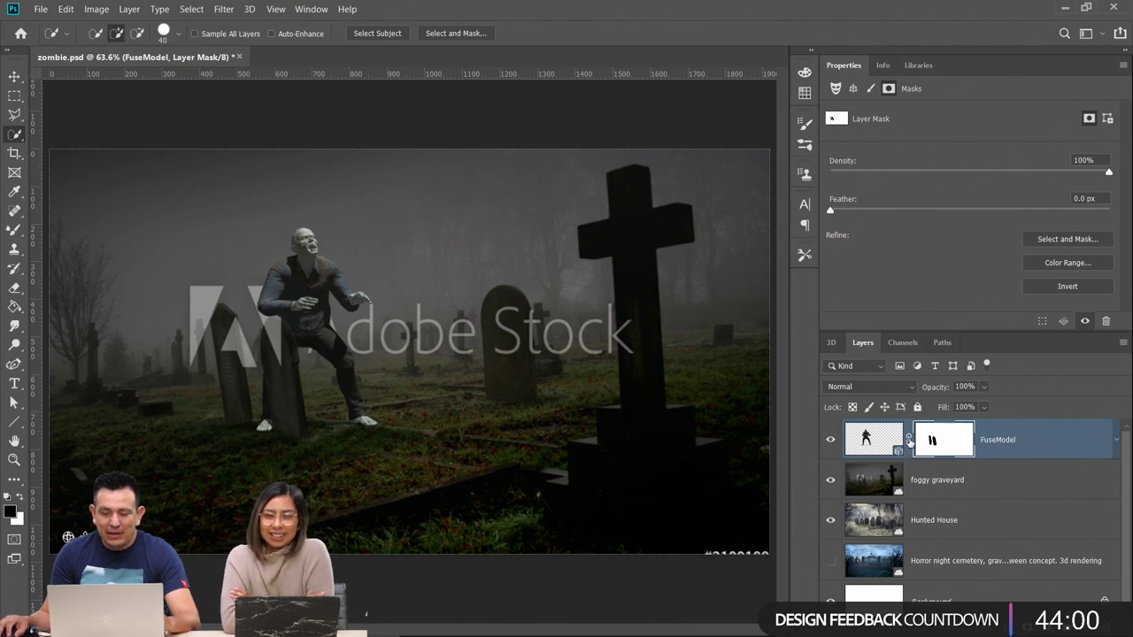
left_click(909, 441)
Shift the zombie slightly right along X with the 3D gizmo
left_click(872, 440)
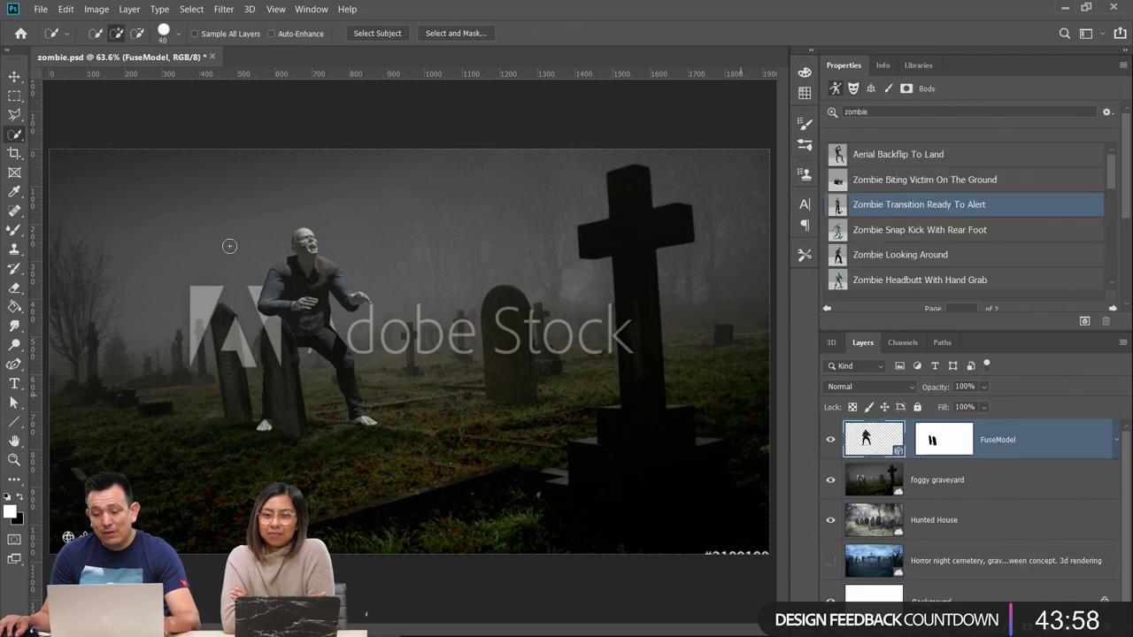
left_click(14, 77)
left_click_drag(372, 328, 406, 348)
key("m")
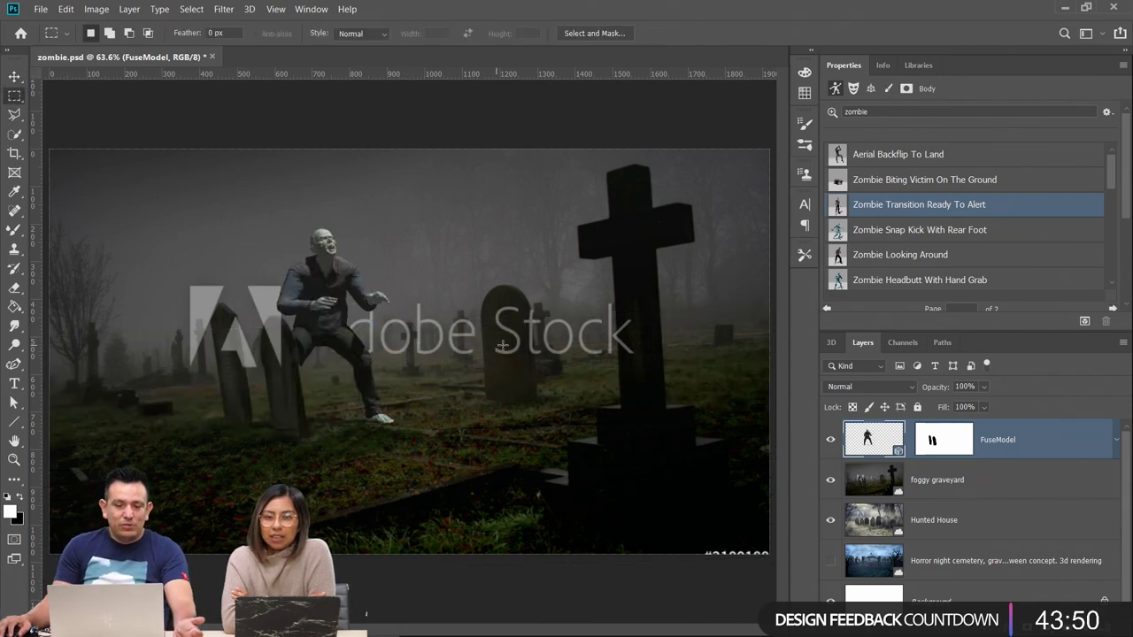
License the foggy graveyard image through Adobe Stock to remove its watermark
right_click(1025, 486)
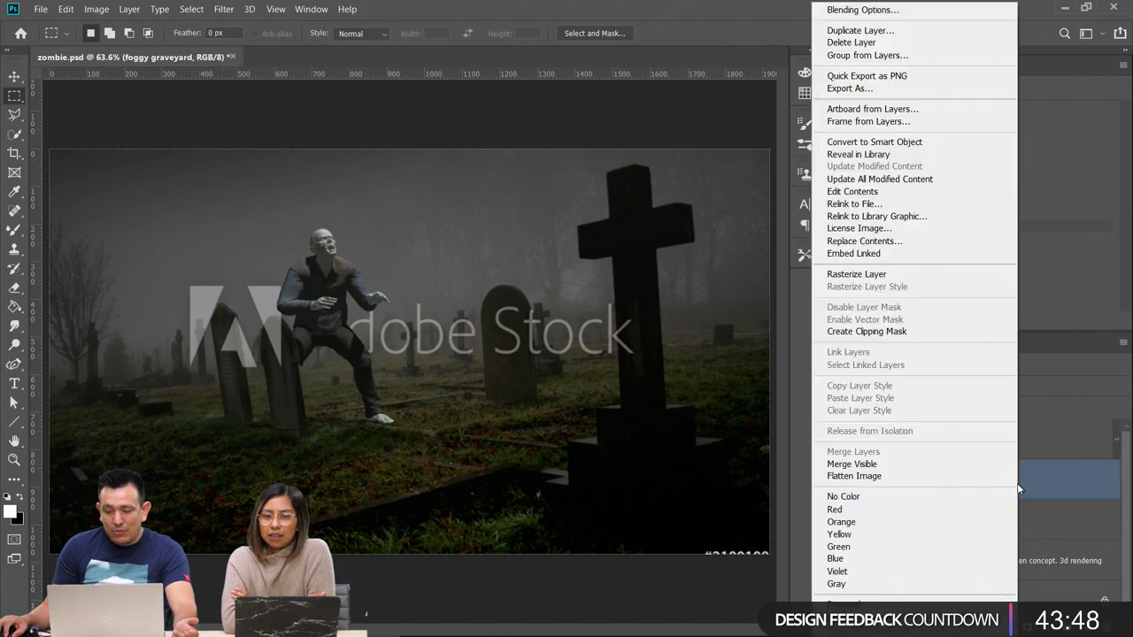
left_click(894, 254)
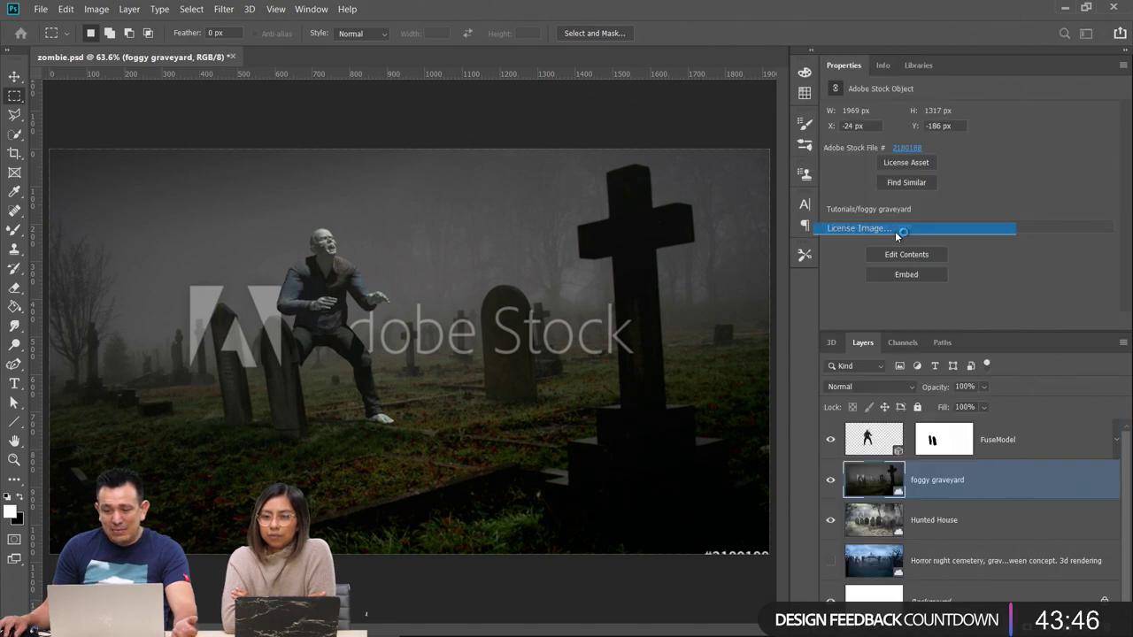
left_click(929, 273)
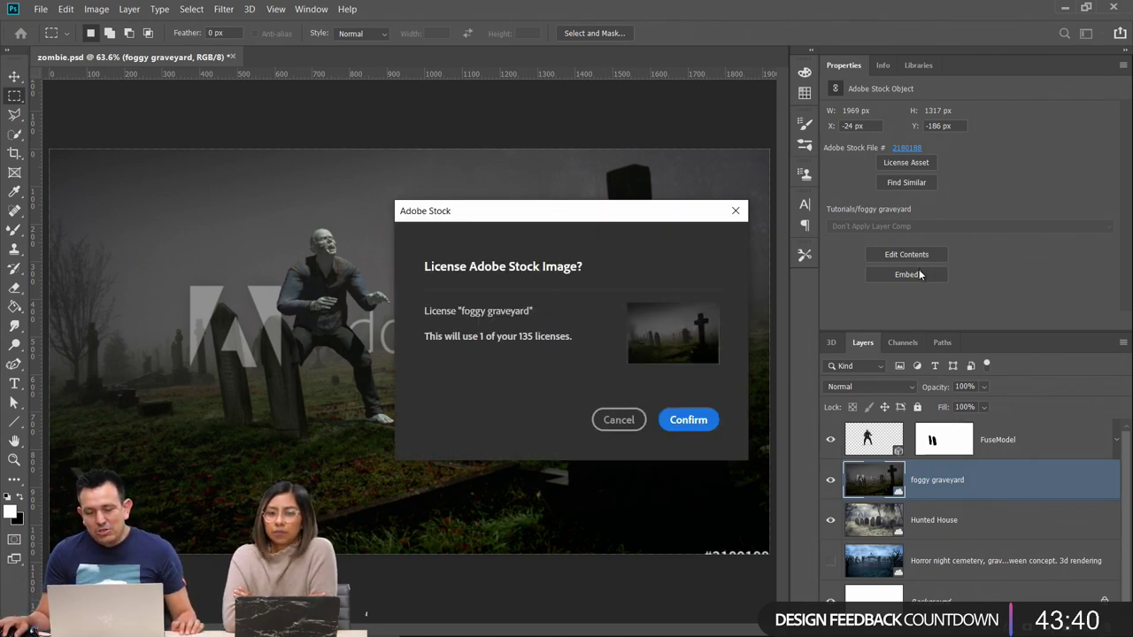
left_click(683, 422)
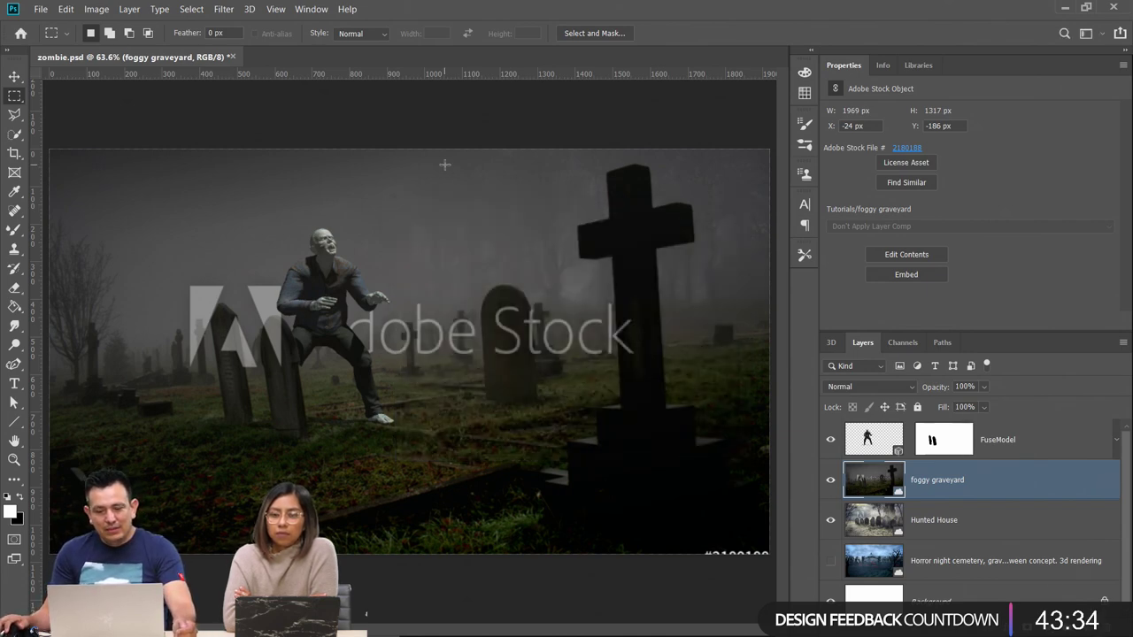
left_click(921, 66)
left_click(843, 67)
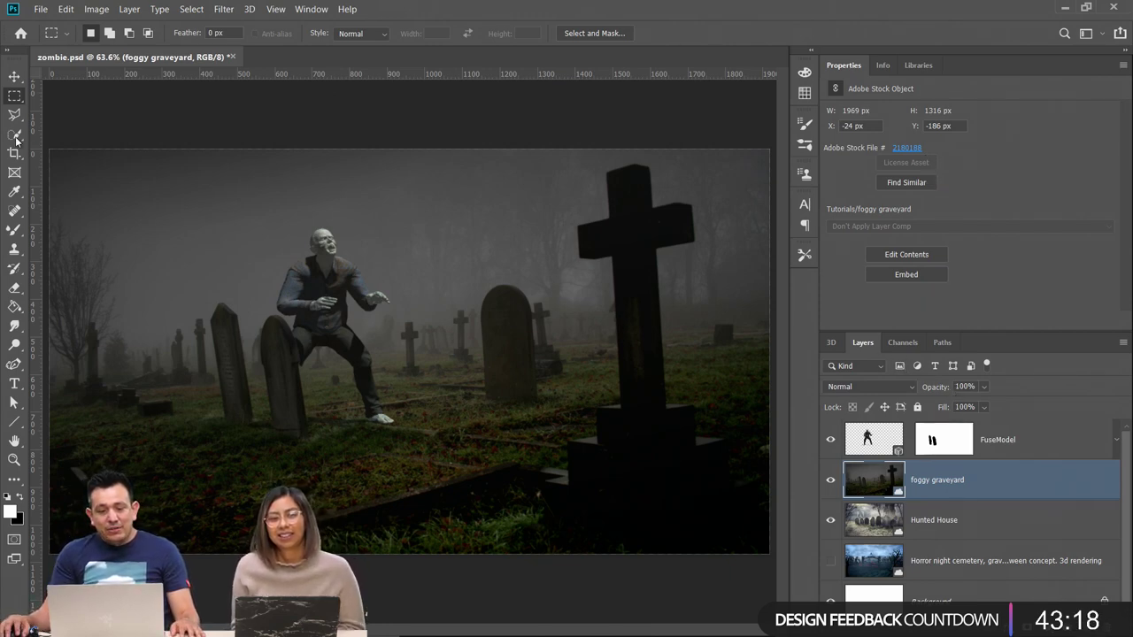
Slide the zombie along X, ground it, turn it to 28.6° on Y, and shift it along Z
left_click(14, 77)
left_click(873, 441)
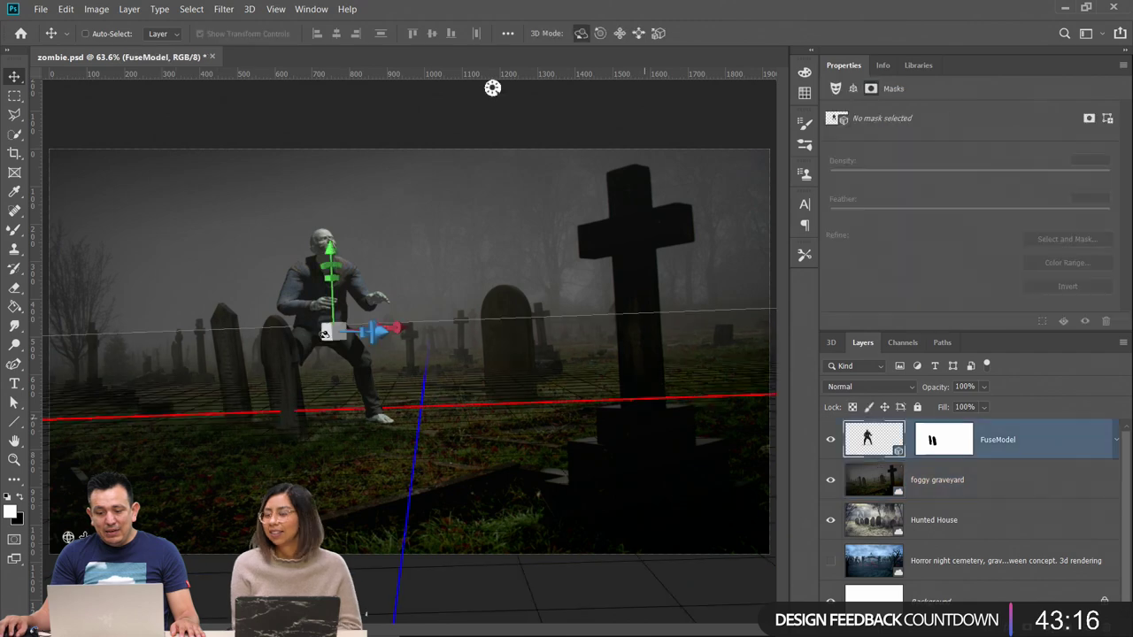
left_click_drag(384, 331, 315, 307)
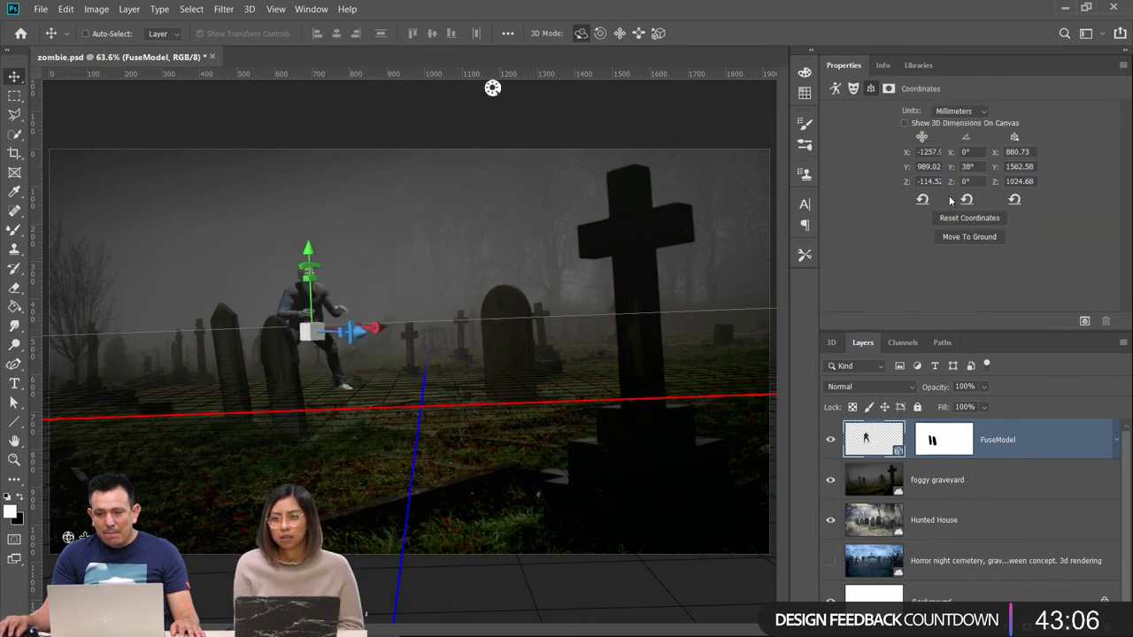
left_click(957, 238)
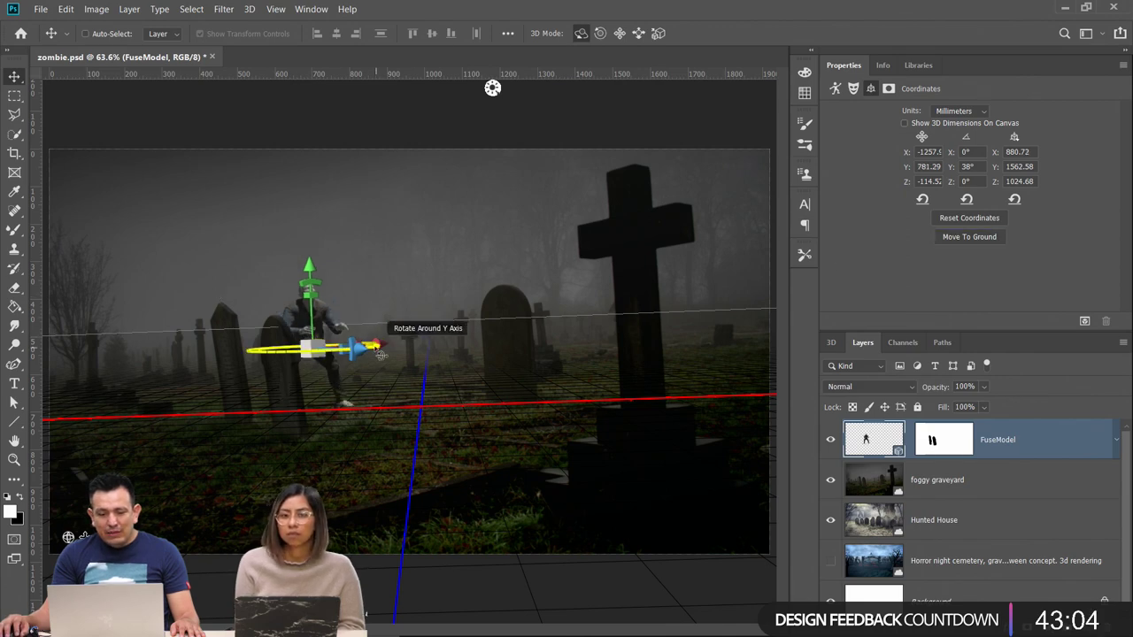
mouse_move(376, 350)
left_mouse_down()
mouse_move(409, 358)
mouse_move(356, 351)
mouse_move(372, 352)
left_mouse_up()
left_click(15, 95)
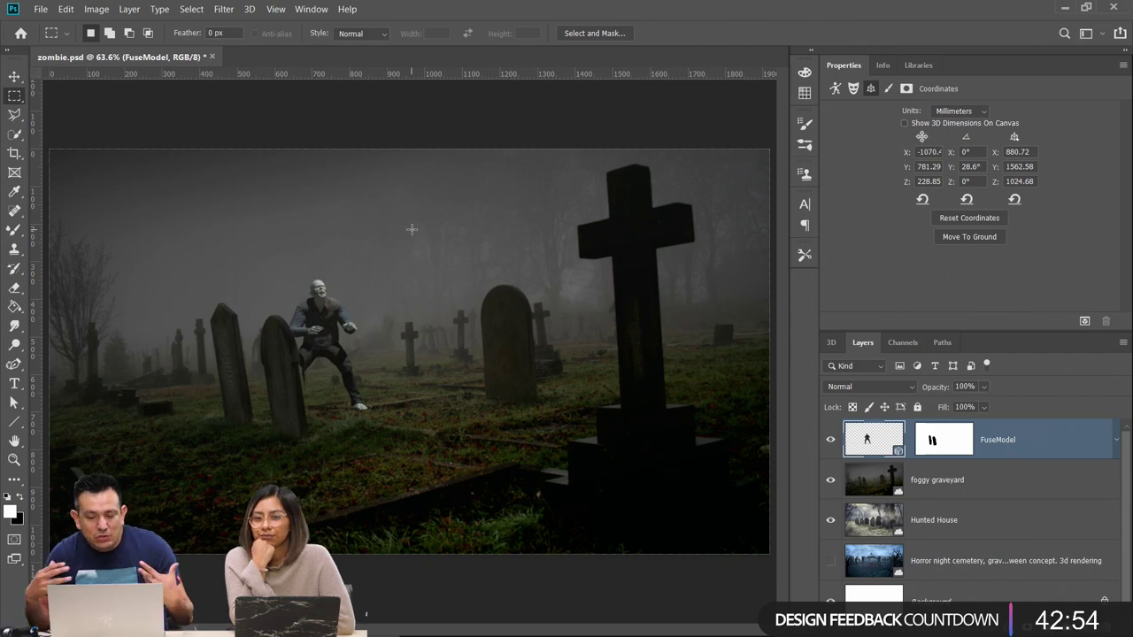
Add a Black & White adjustment, then a Levels adjustment clipped to the FuseModel zombie layer
left_click(1091, 619)
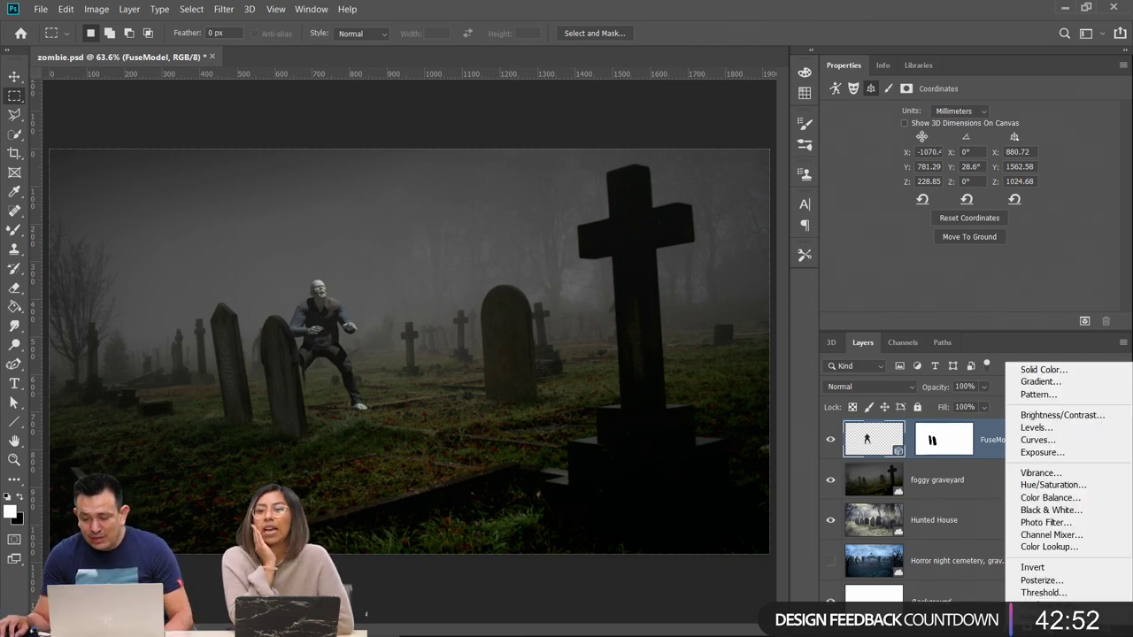
left_click(1063, 512)
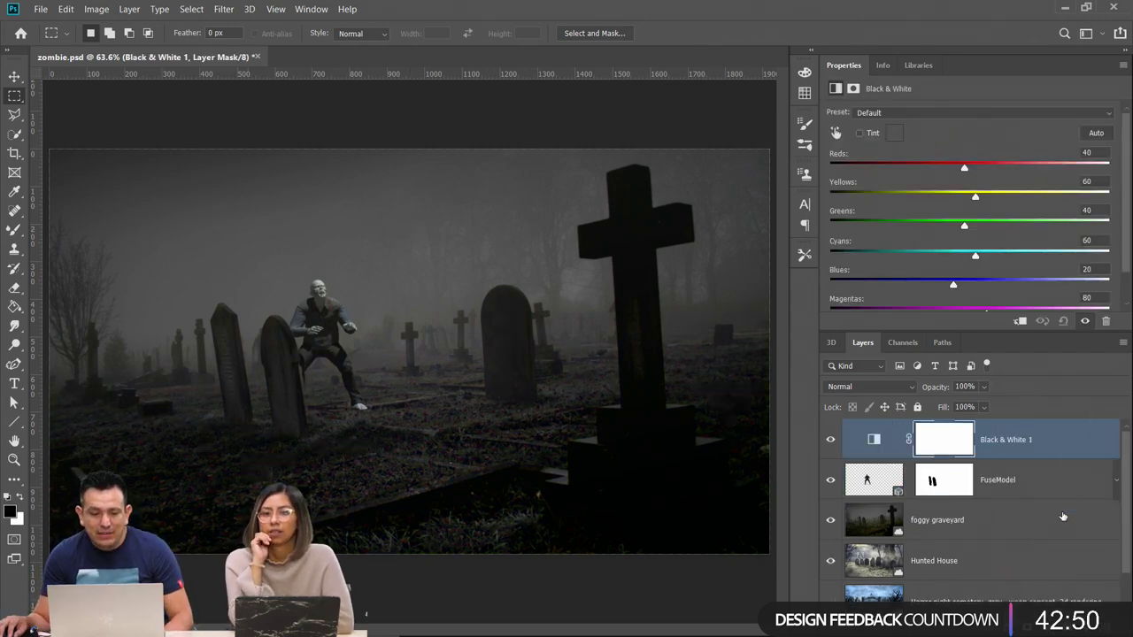
left_click(873, 480)
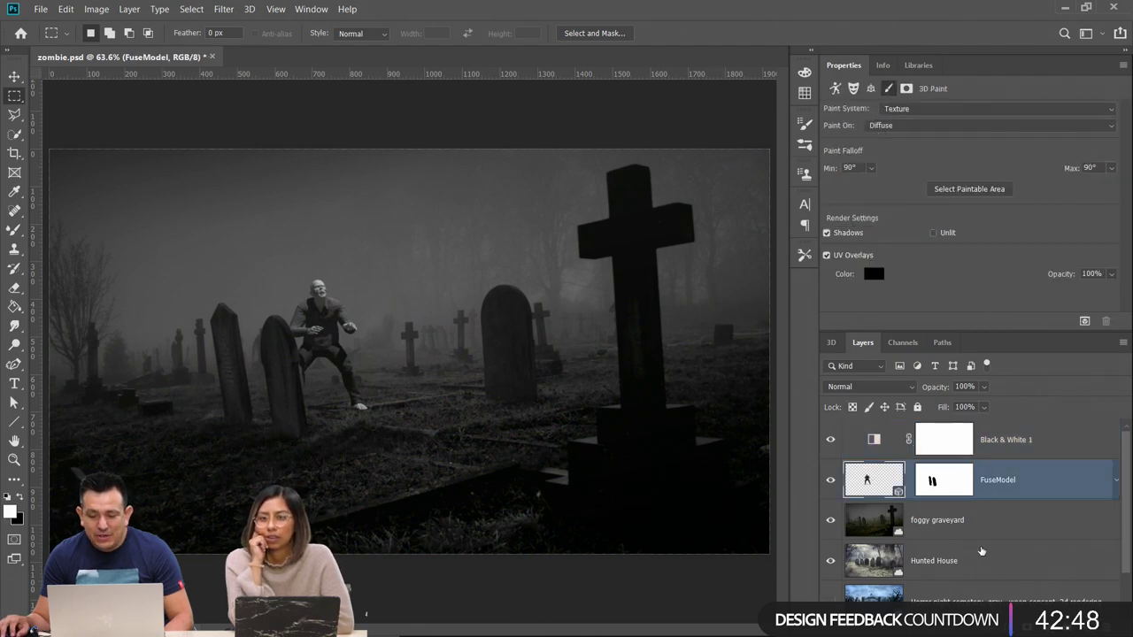
left_click(1091, 619)
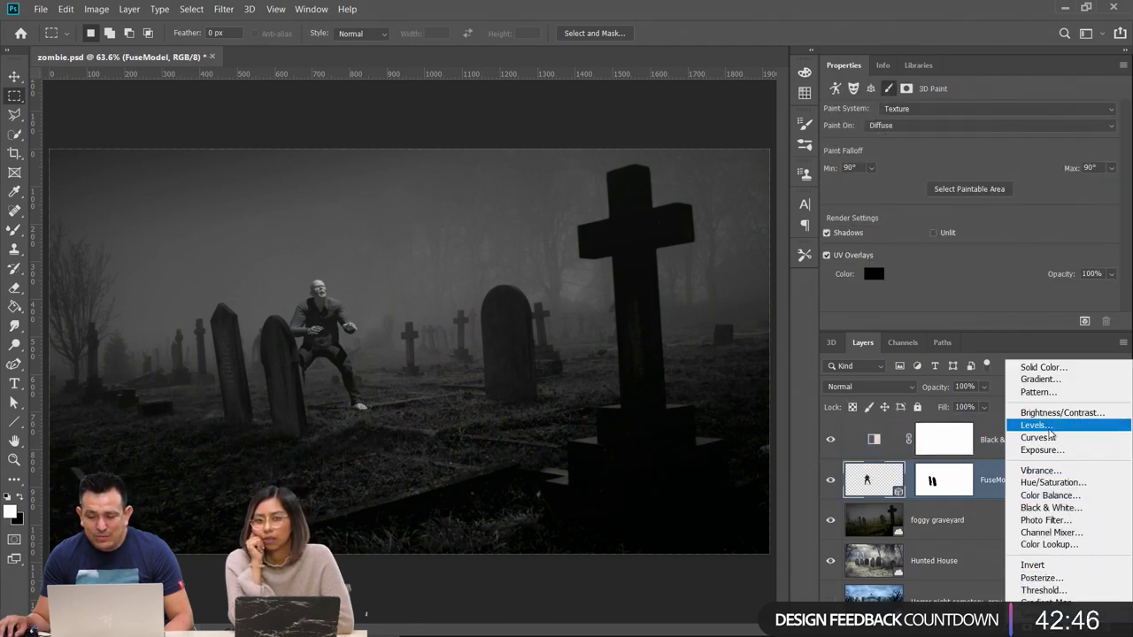
left_click(1054, 426)
left_click(1019, 323)
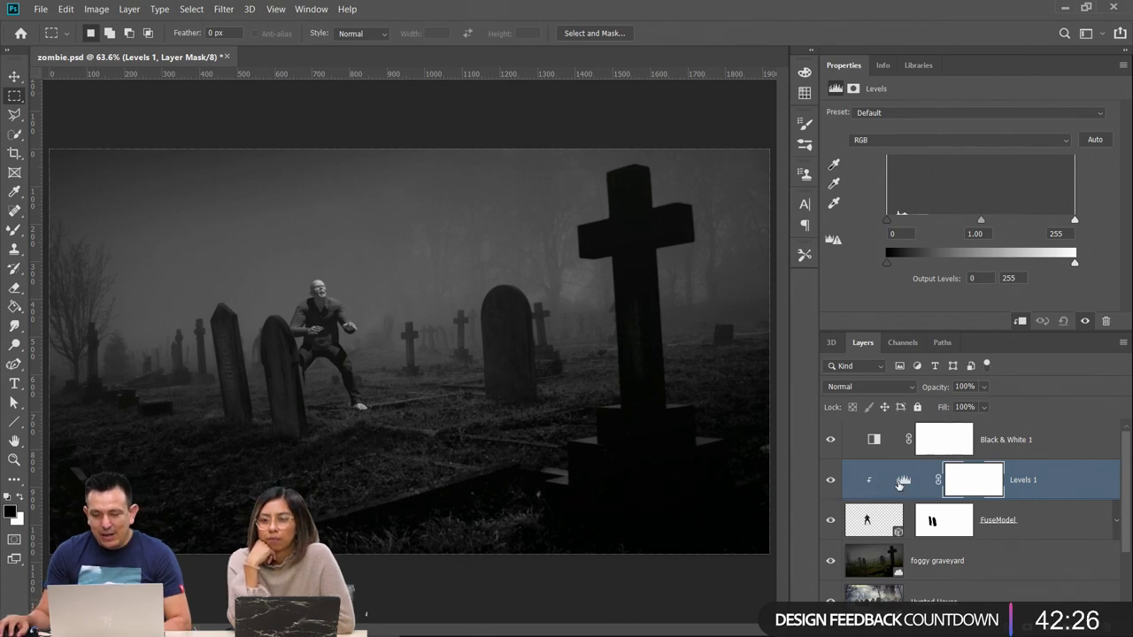
Set Levels to input 4/1.04/248 and output 4/207, then hide Black & White 1
left_click_drag(887, 220, 844, 210)
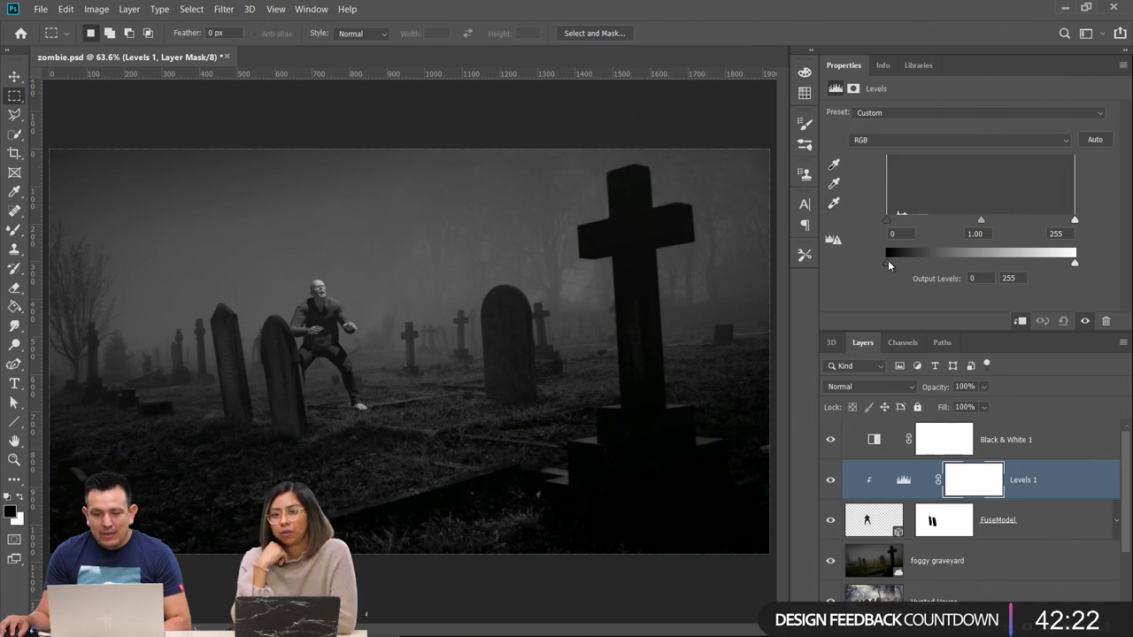
mouse_move(888, 260)
left_mouse_down()
mouse_move(950, 263)
mouse_move(842, 276)
mouse_move(901, 275)
mouse_move(888, 275)
left_mouse_up()
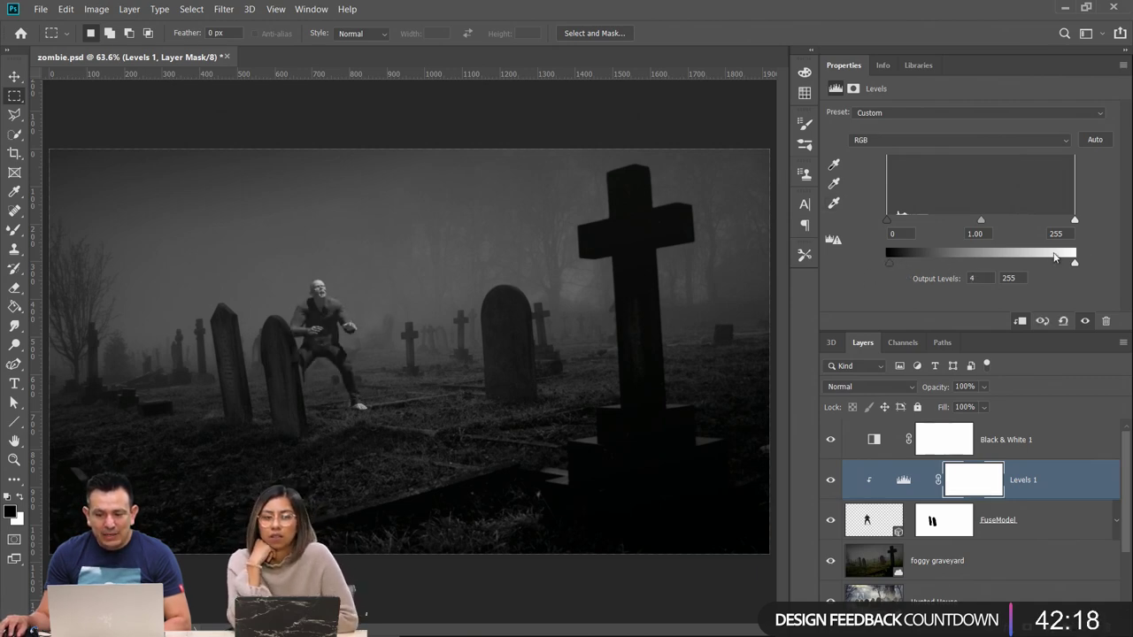
left_click_drag(1074, 263, 1039, 270)
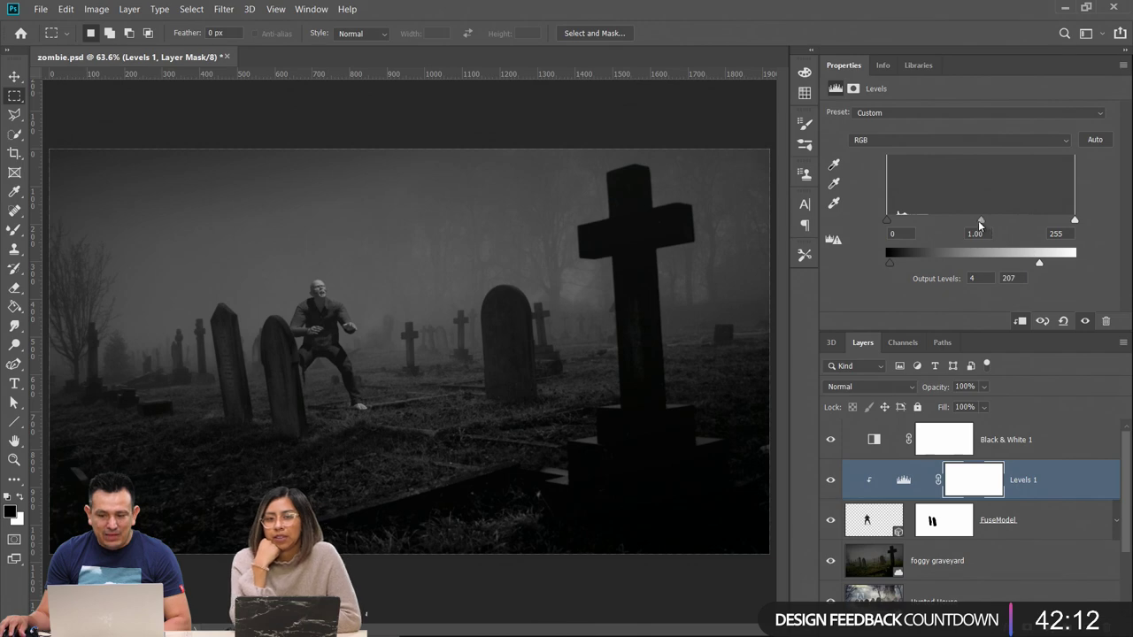
mouse_move(981, 219)
left_mouse_down()
mouse_move(991, 221)
mouse_move(978, 223)
left_mouse_up()
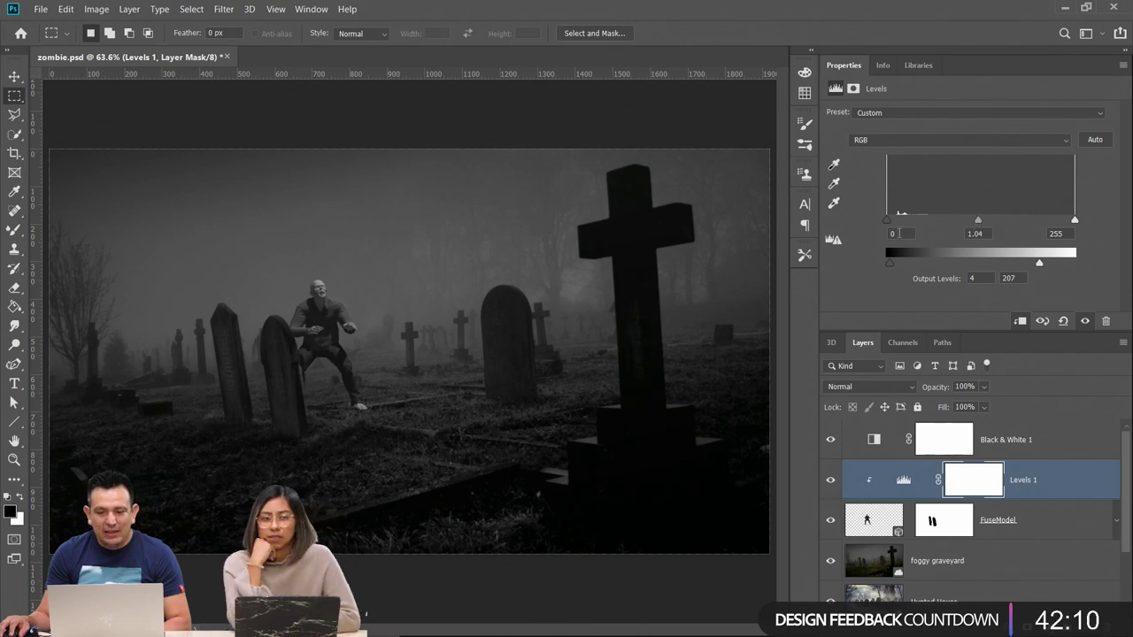
left_click_drag(888, 220, 892, 220)
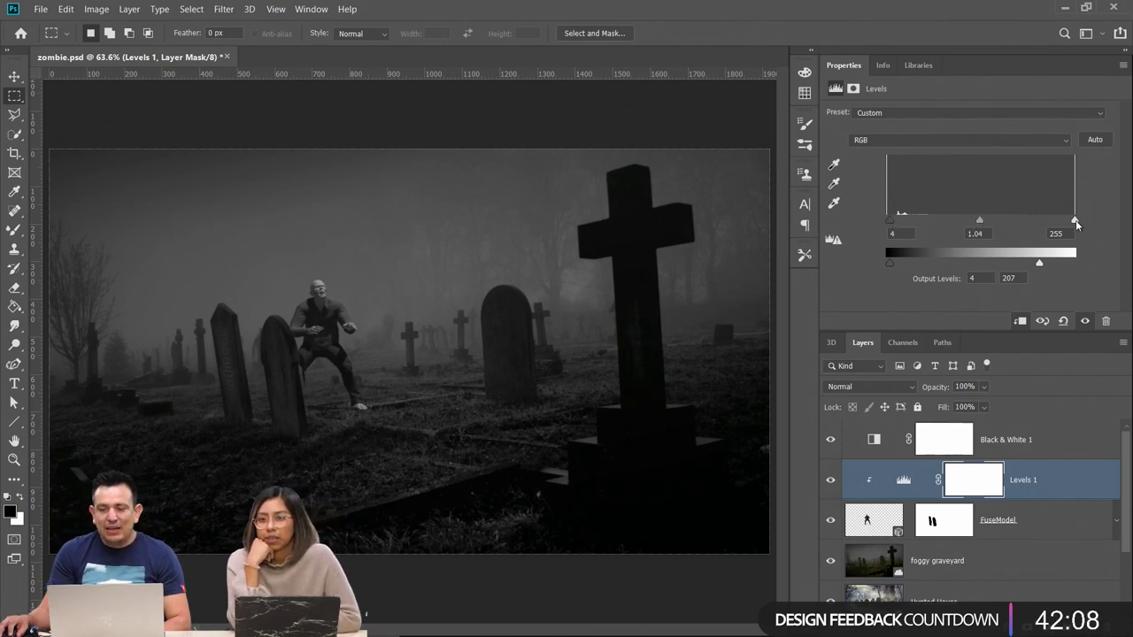
left_click_drag(1075, 220, 1069, 221)
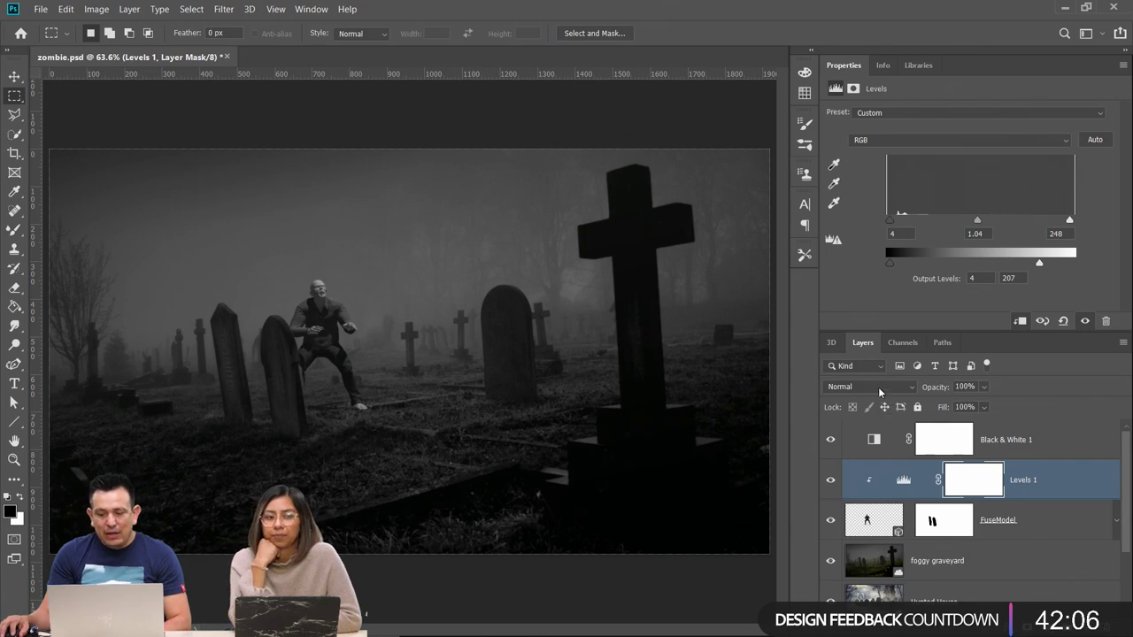
left_click(830, 445)
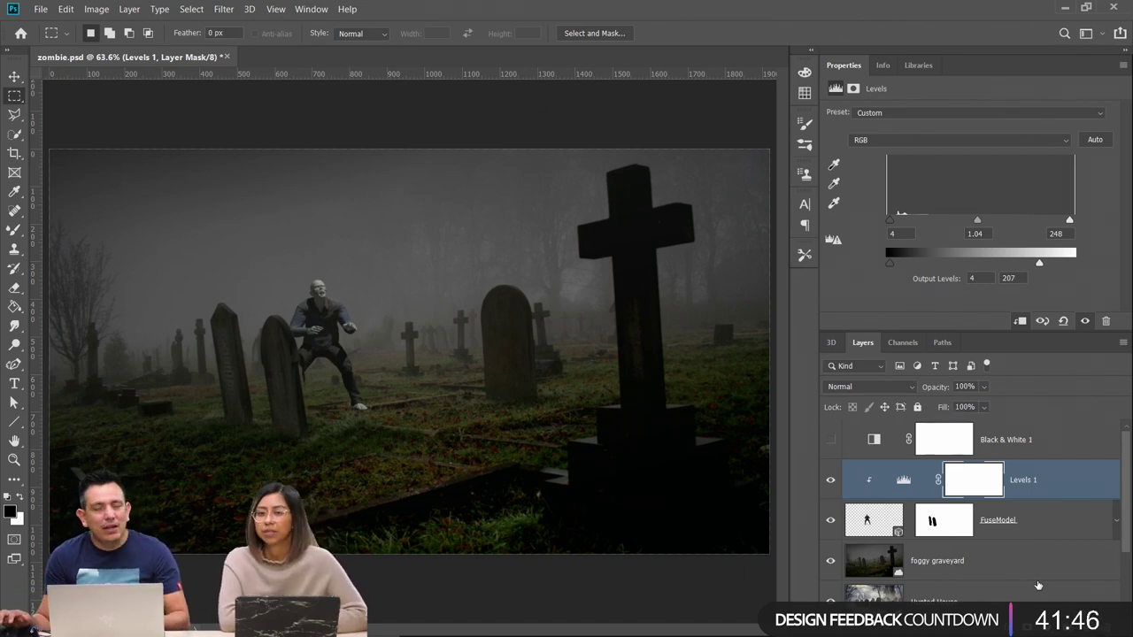
left_click(1048, 625)
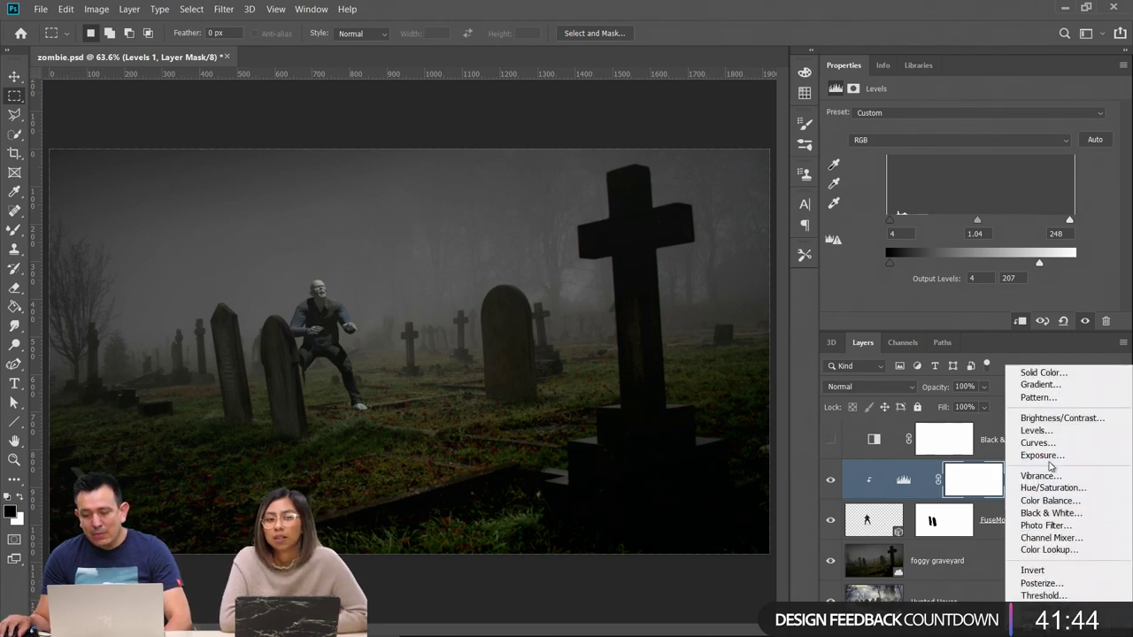
Add a Curves adjustment above Levels 1 and experiment with points that brighten the scene
left_click(1054, 445)
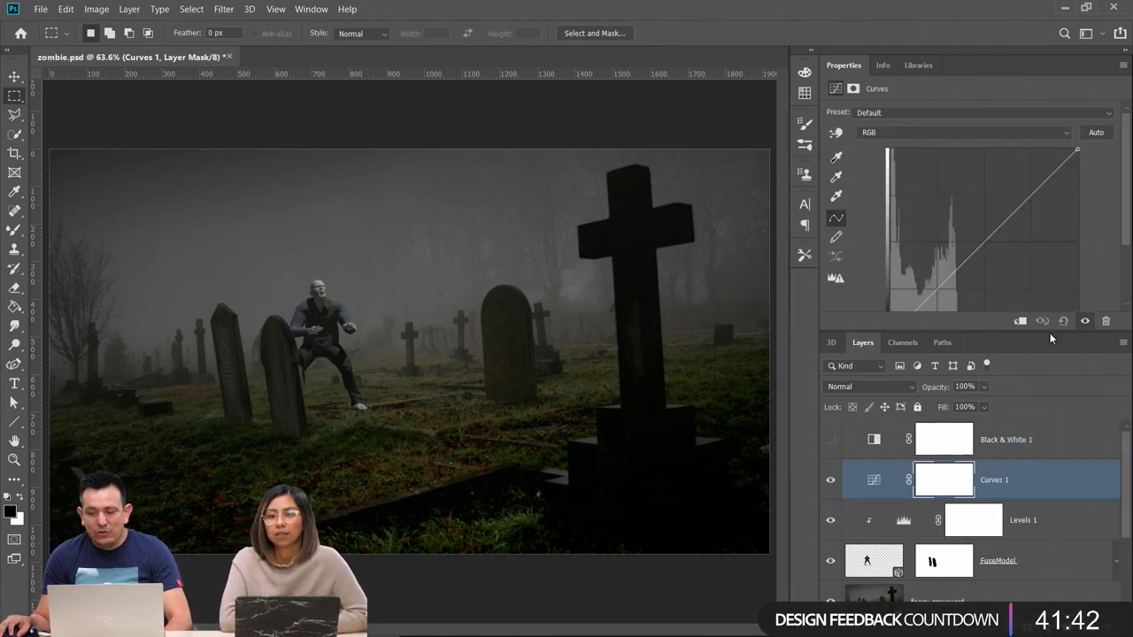
left_click_drag(1050, 346, 1031, 398)
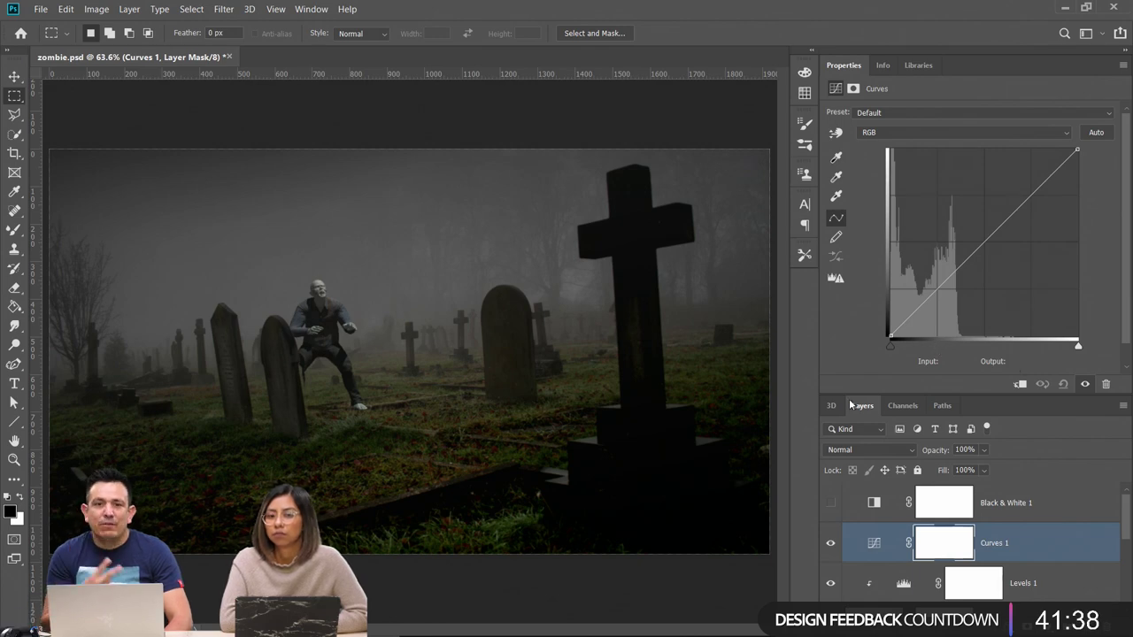
left_click_drag(962, 303, 962, 325)
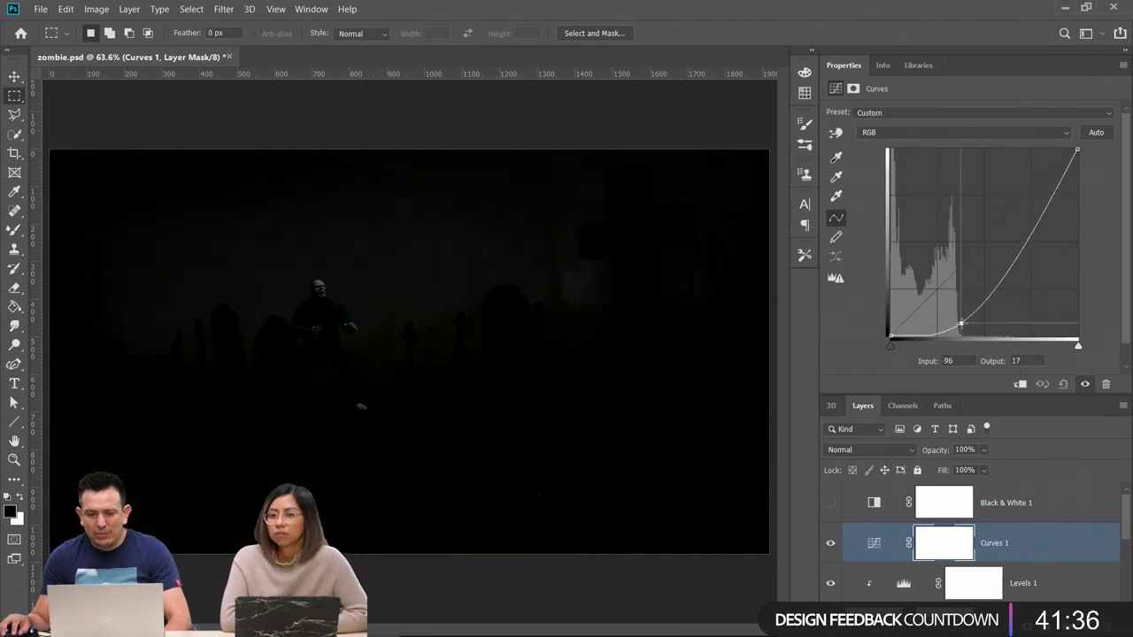
mouse_move(1002, 271)
left_mouse_down()
mouse_move(977, 222)
mouse_move(1002, 269)
left_mouse_up()
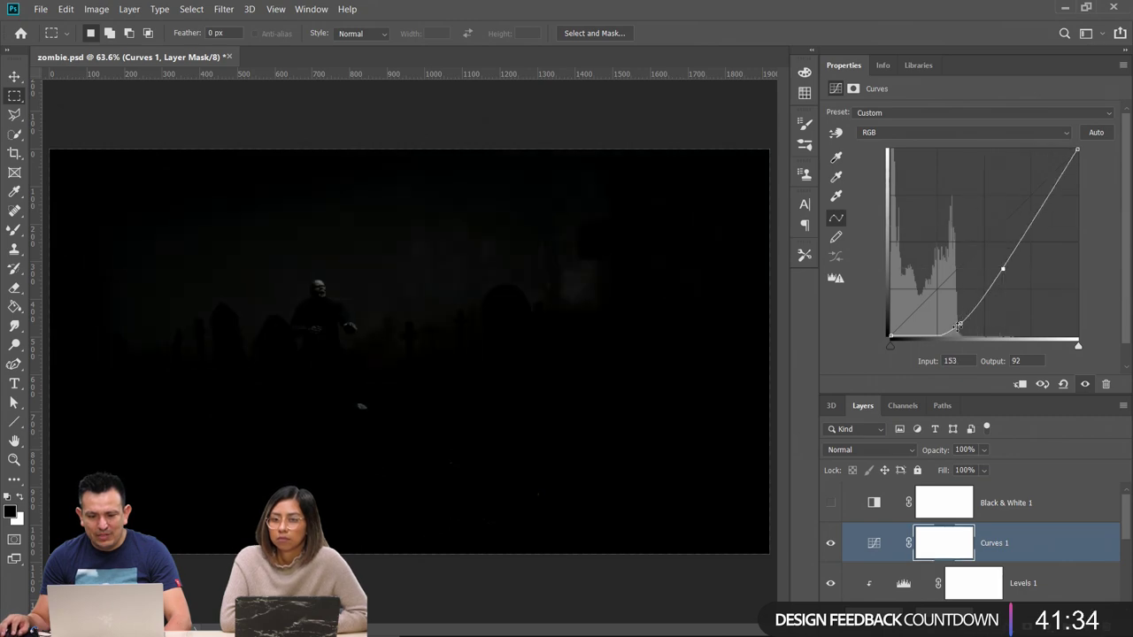
left_click_drag(958, 326, 935, 235)
left_click_drag(1004, 265, 991, 174)
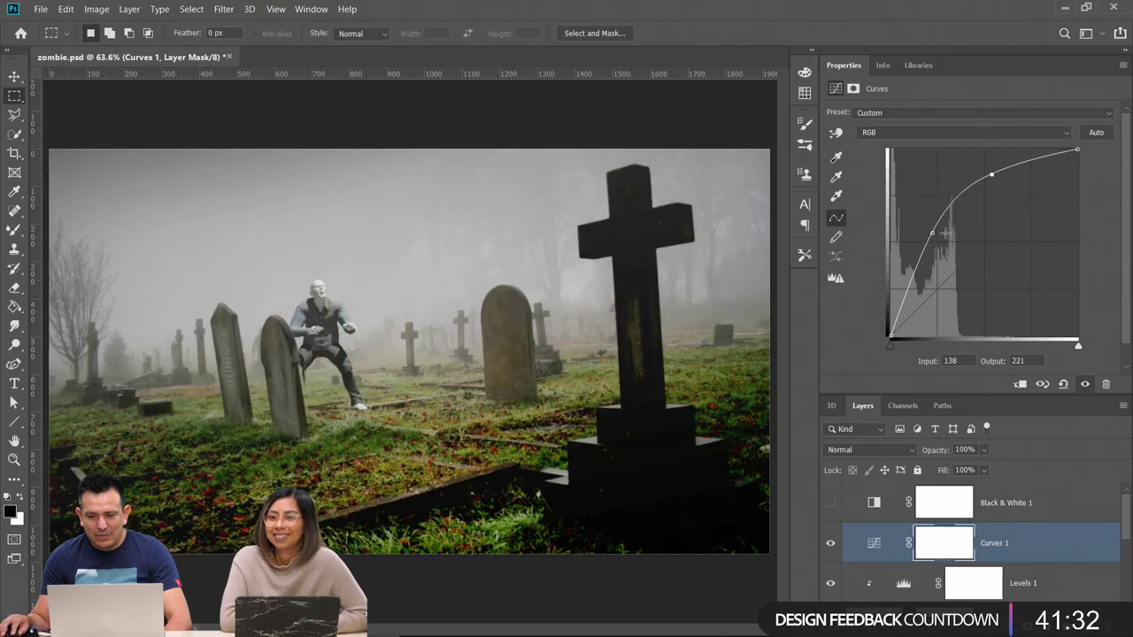
left_click_drag(945, 232, 924, 176)
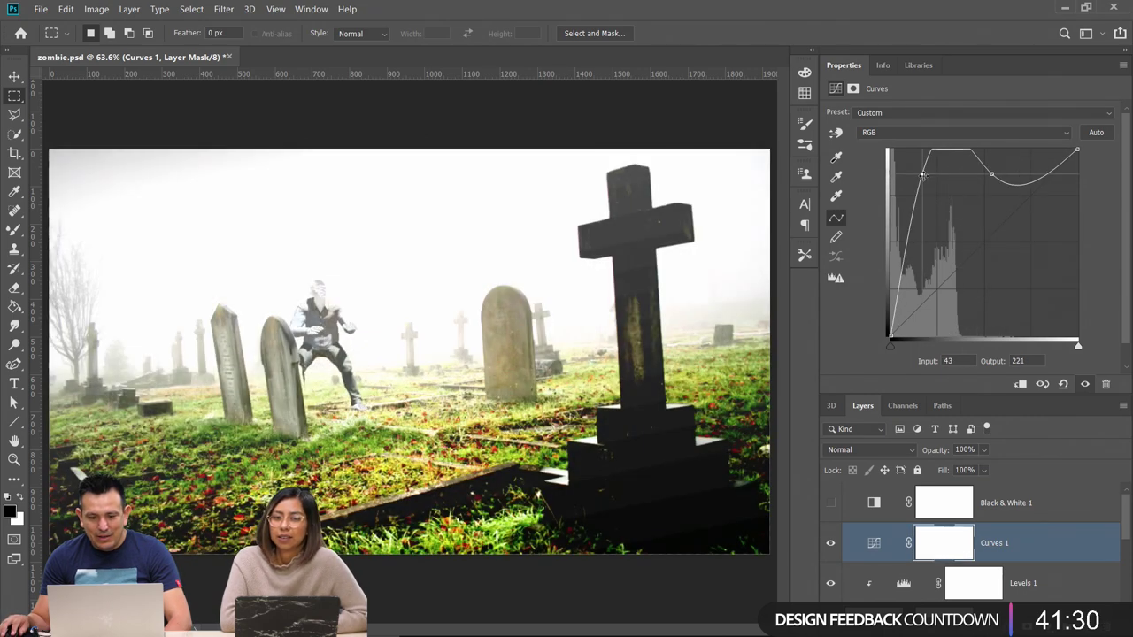
left_click_drag(991, 181, 850, 230)
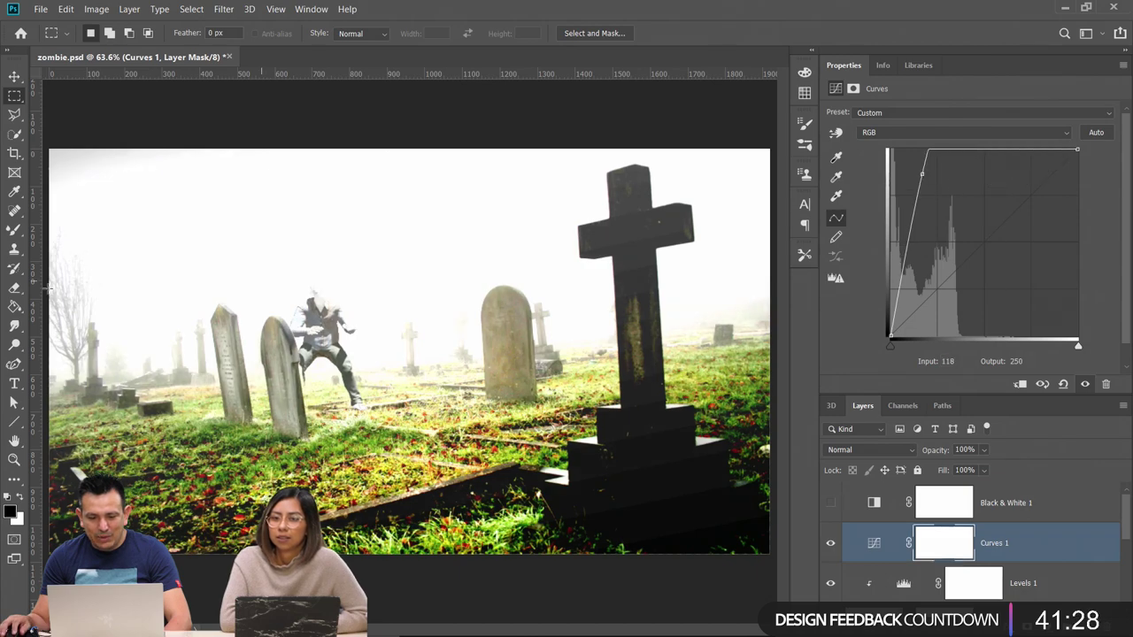
key("z")
left_click_drag(324, 511, 459, 386)
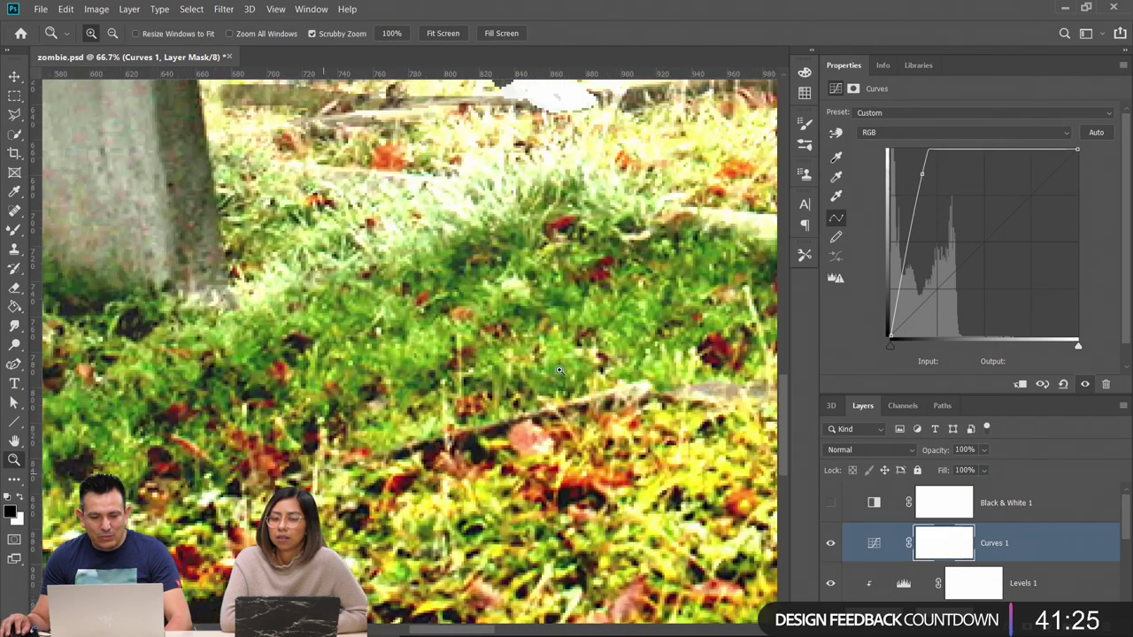
Set the Curves layer to Luminosity blending and flatten the curve to a gentle midtone lift
left_click(870, 450)
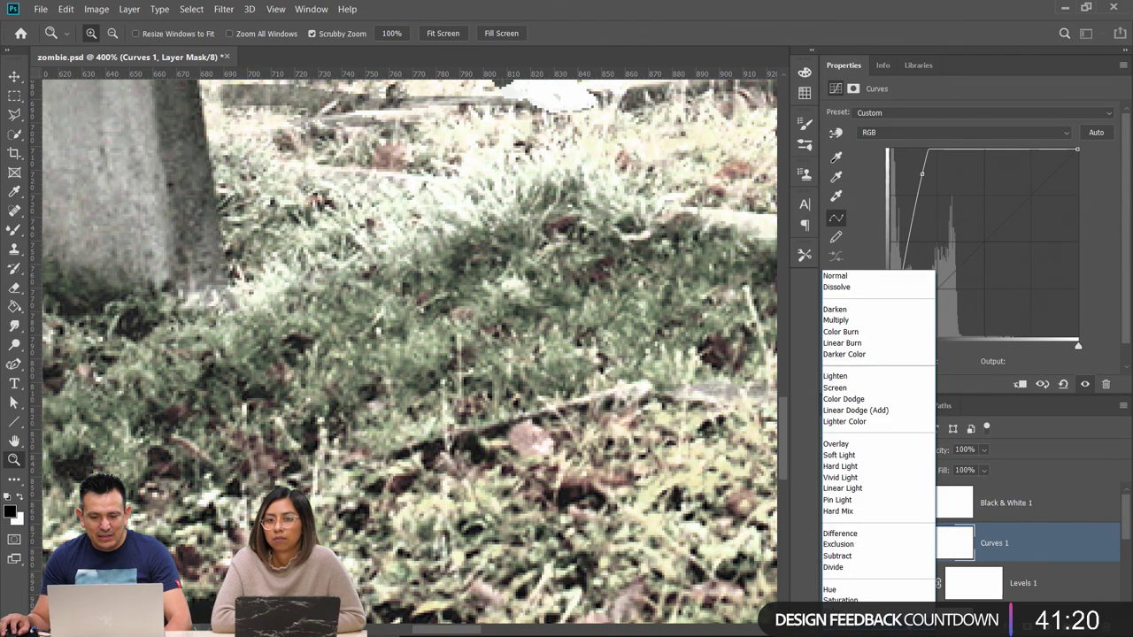
key("Down")
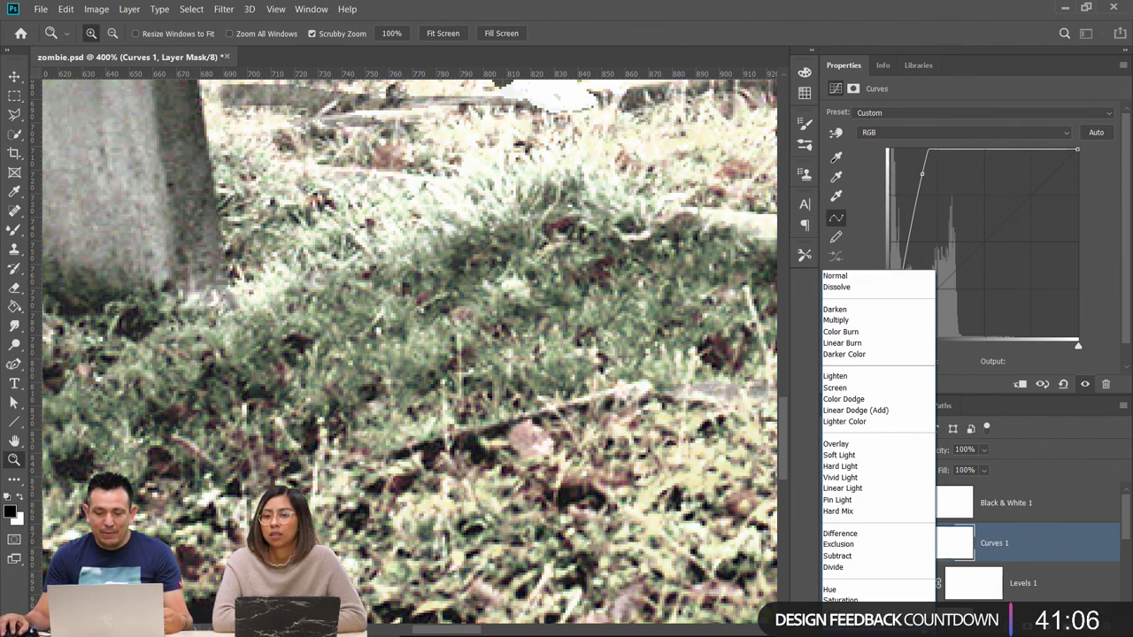
left_click(836, 622)
key("h")
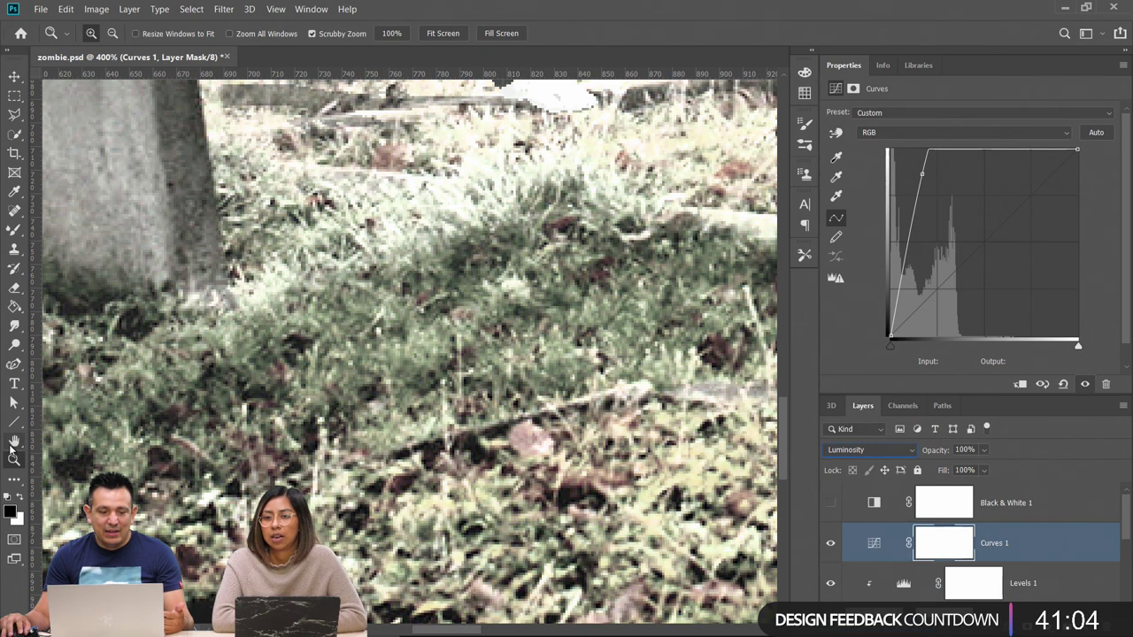
key("ctrl+0")
left_click_drag(922, 174, 969, 242)
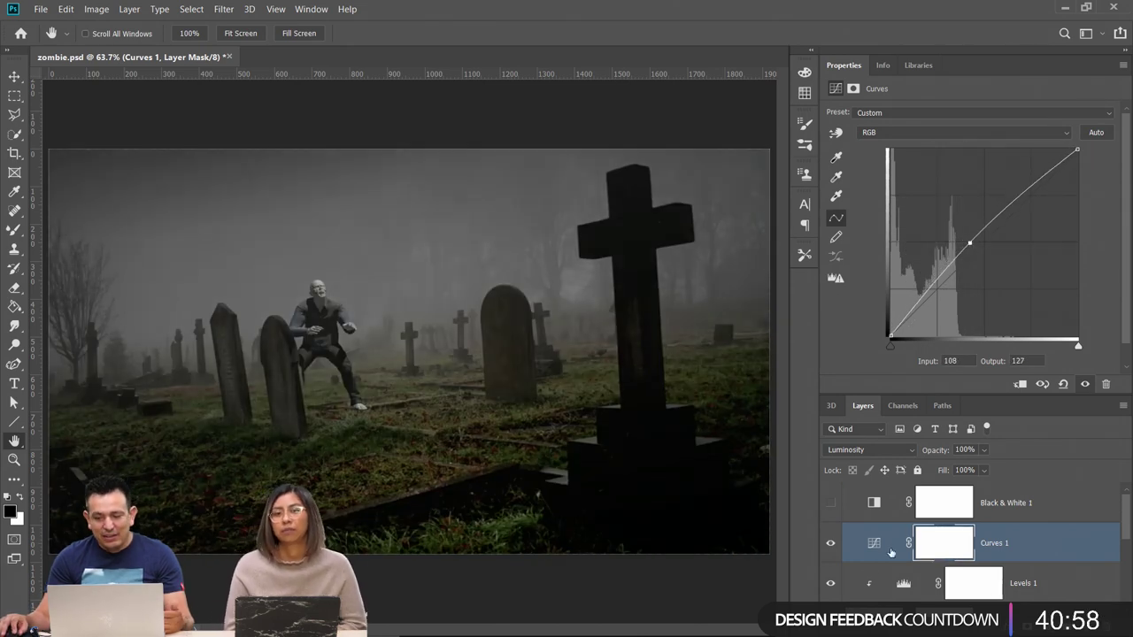
Fine-tune the Curves point to input 108, output 127
left_click_drag(1089, 556, 1094, 619)
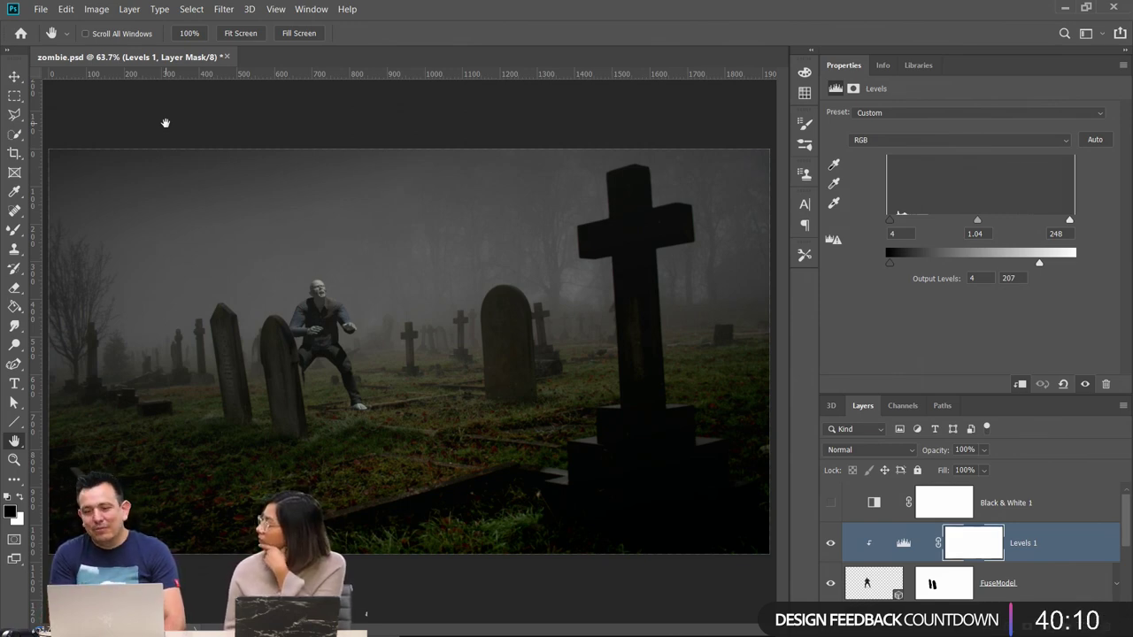
left_click(917, 65)
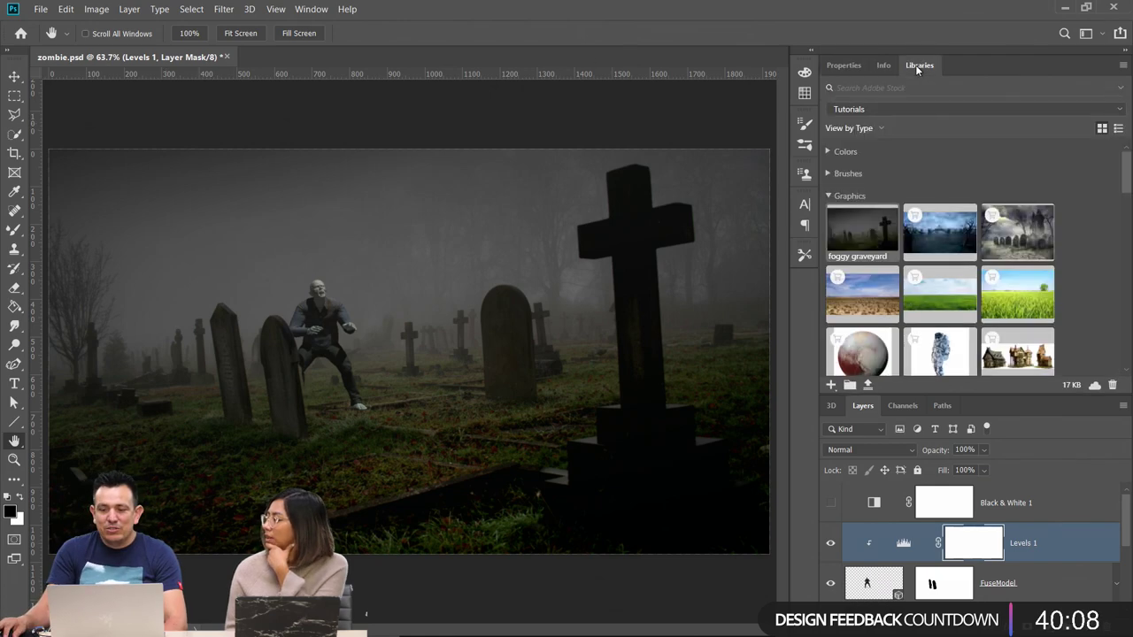
double_click(935, 241)
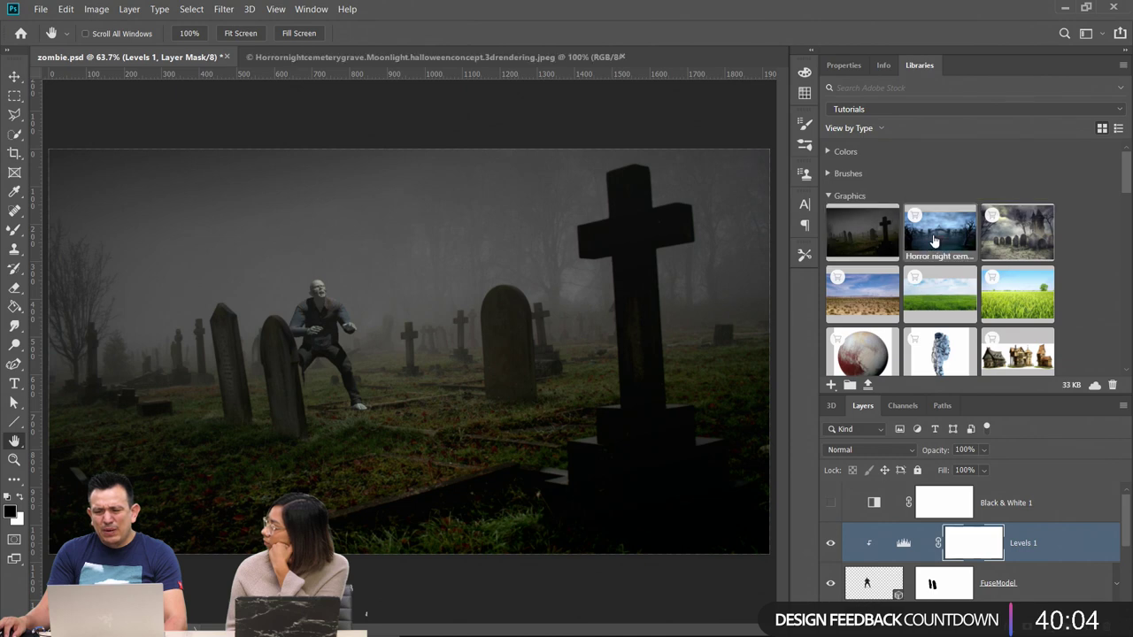
left_click(14, 95)
left_click_drag(115, 186, 706, 505)
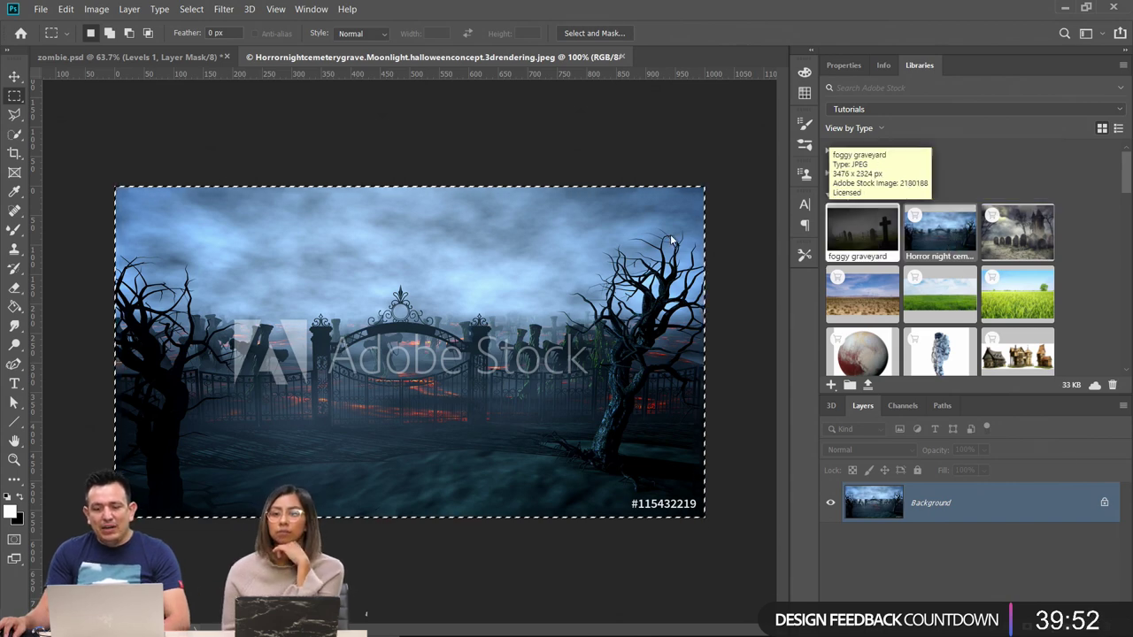
left_click(240, 270)
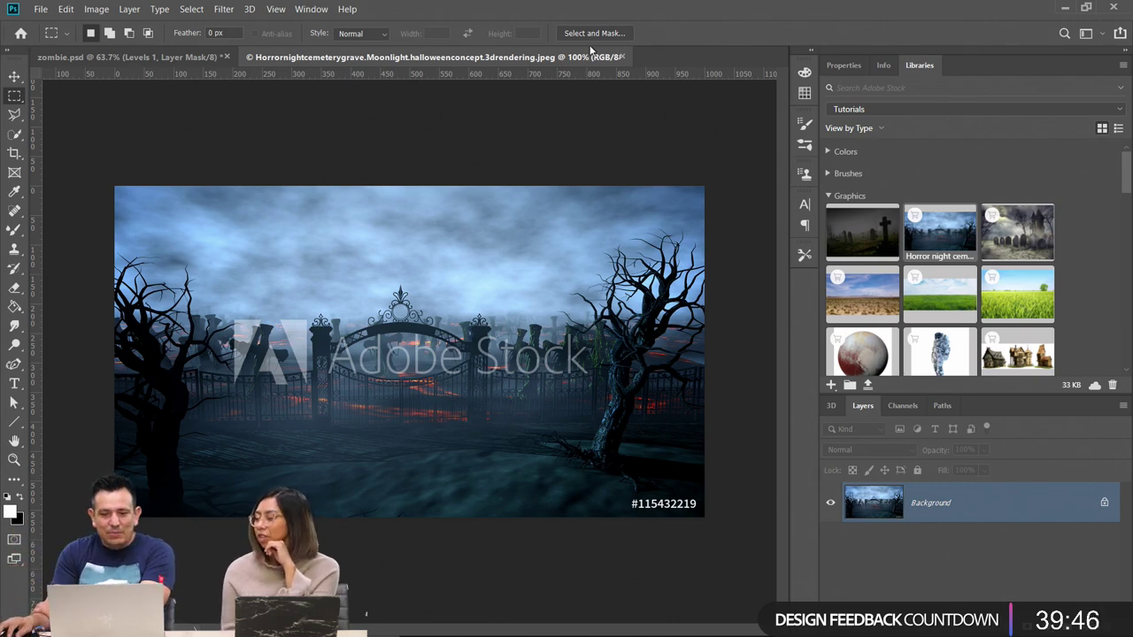
left_click(623, 57)
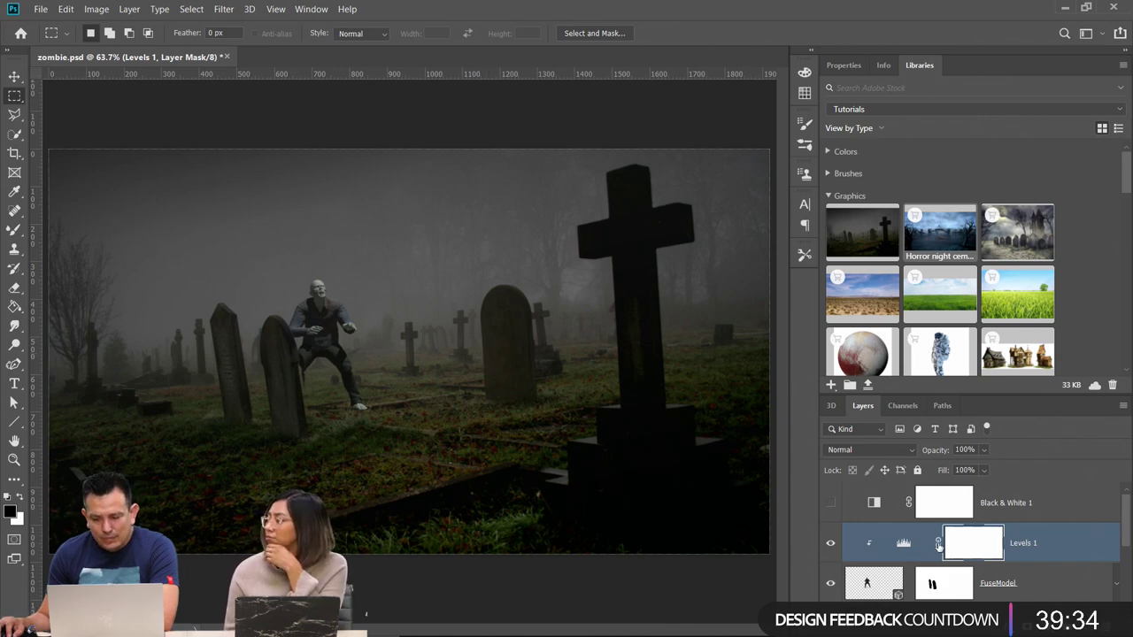
scroll(939, 545, "down", 1)
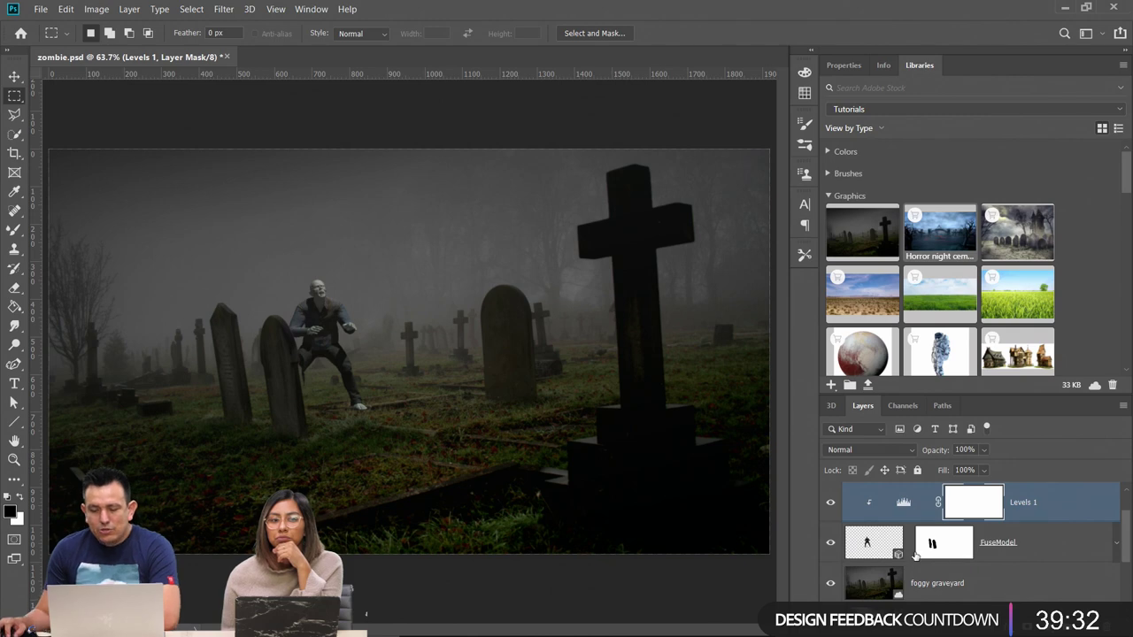
left_click(831, 504)
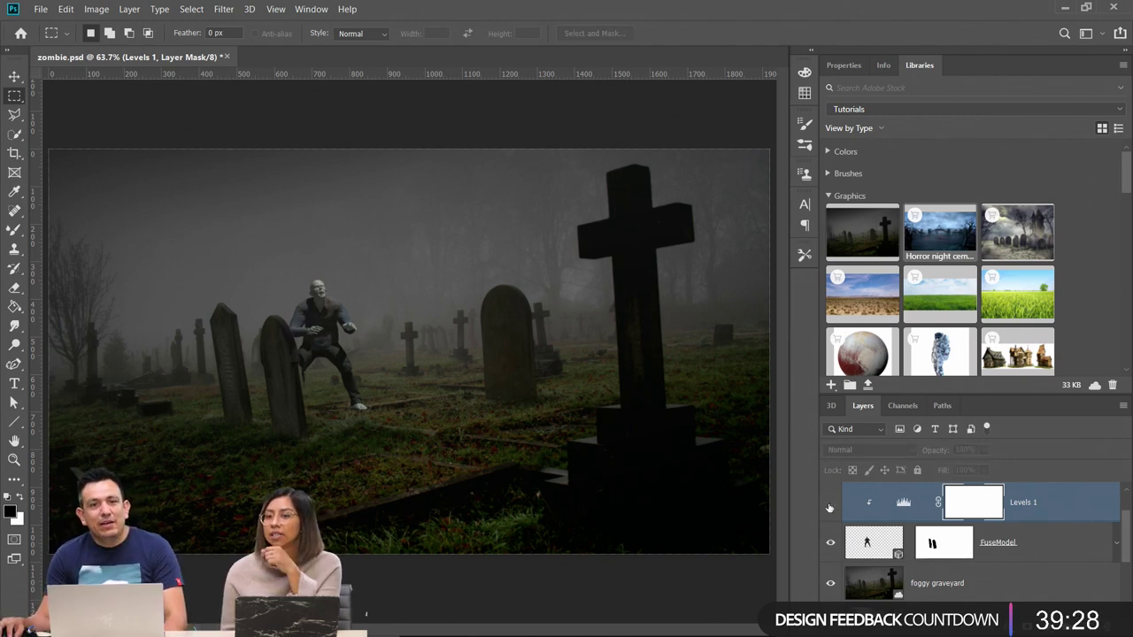
left_click(830, 505)
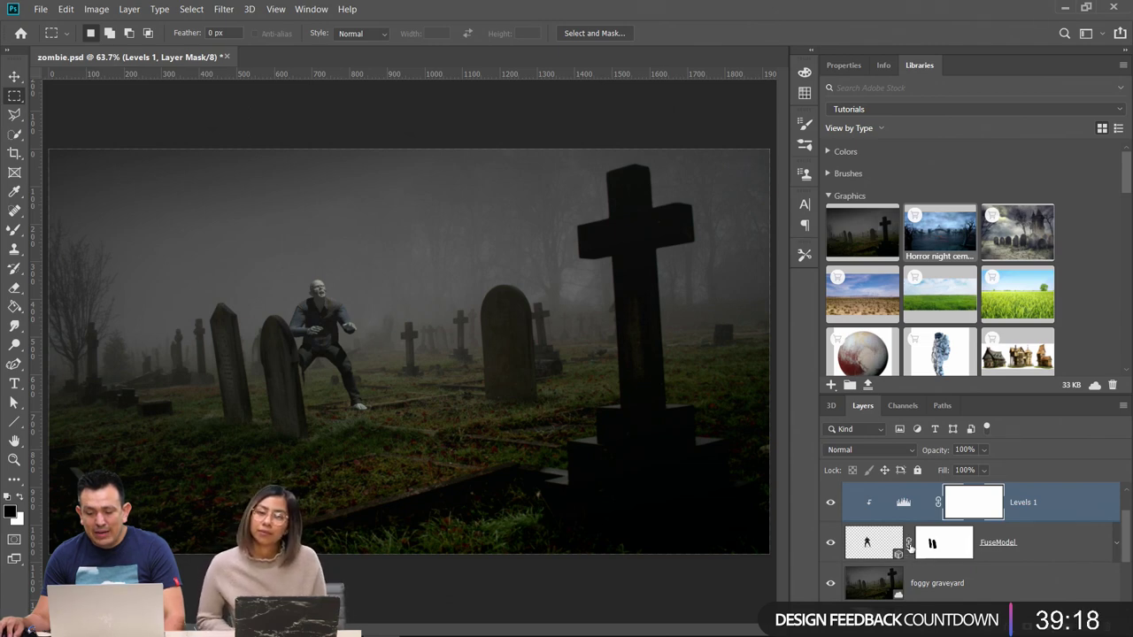
left_click(14, 76)
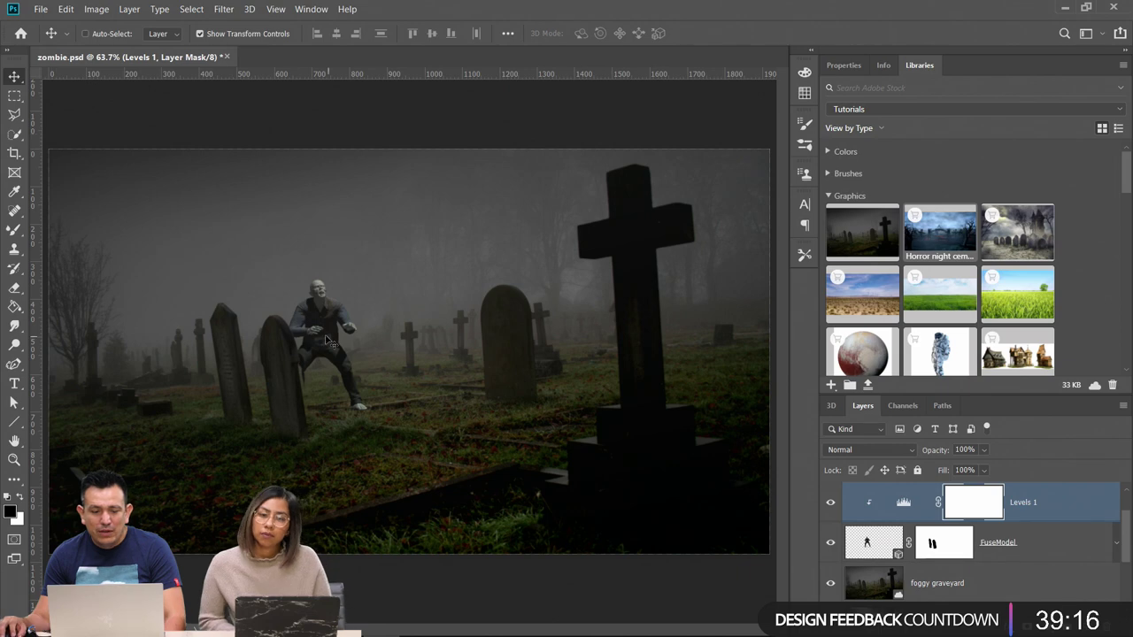
left_click_drag(325, 337, 620, 350)
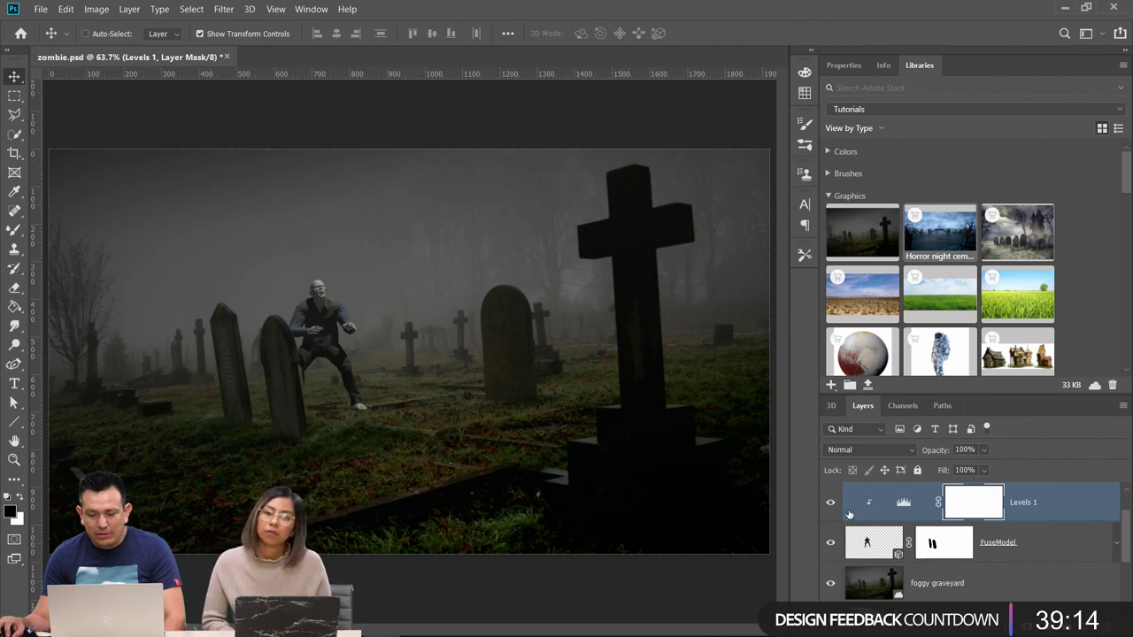
left_click(874, 542)
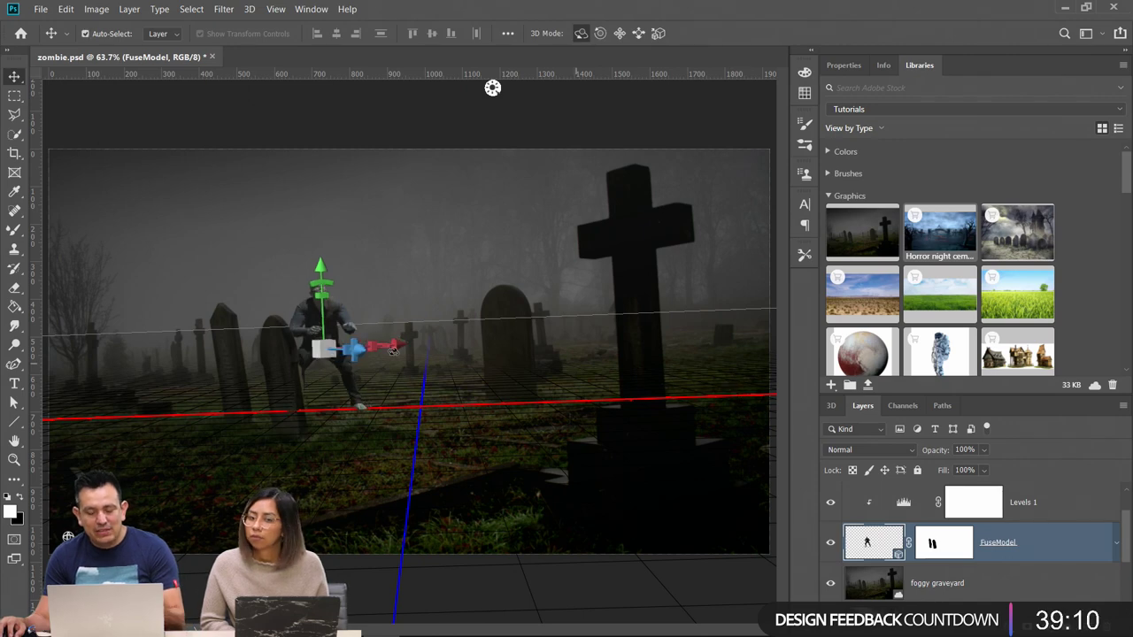
key("m")
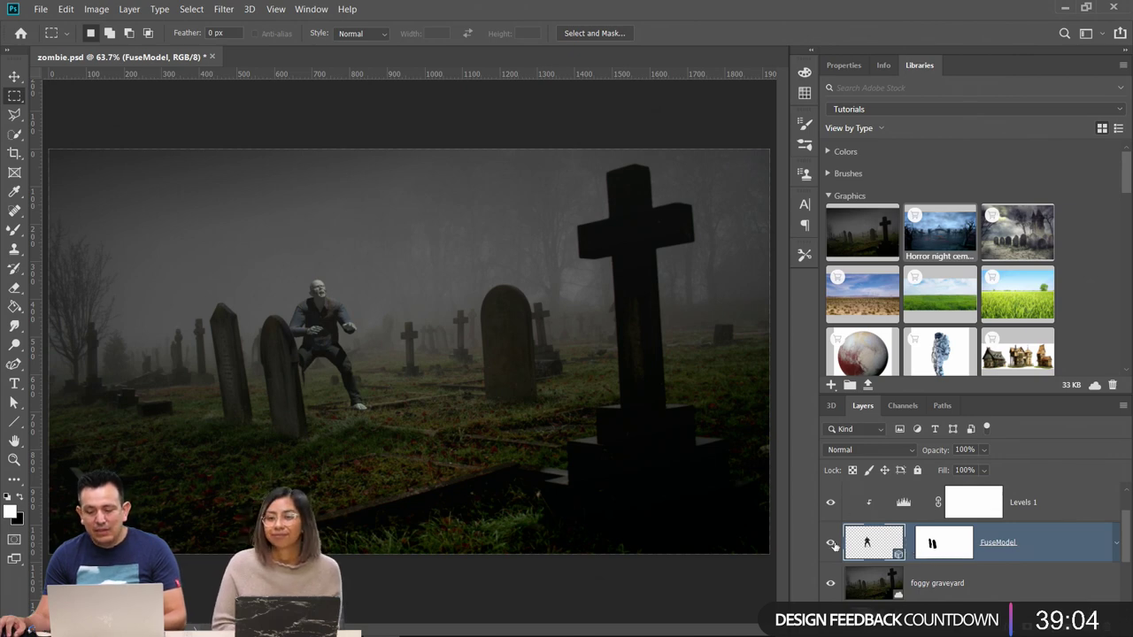
left_click_drag(872, 546, 872, 615)
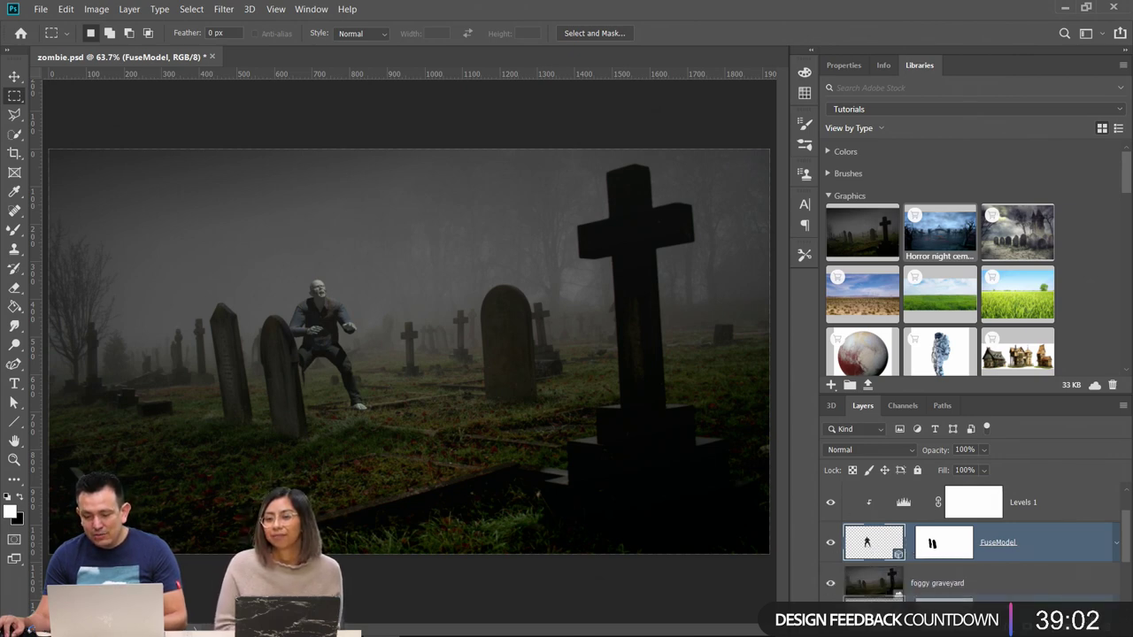
Duplicate FuseModel as a hidden FuseModel copy, hide Levels 1, and delete FuseModel's layer mask
left_click_drag(959, 584, 954, 588)
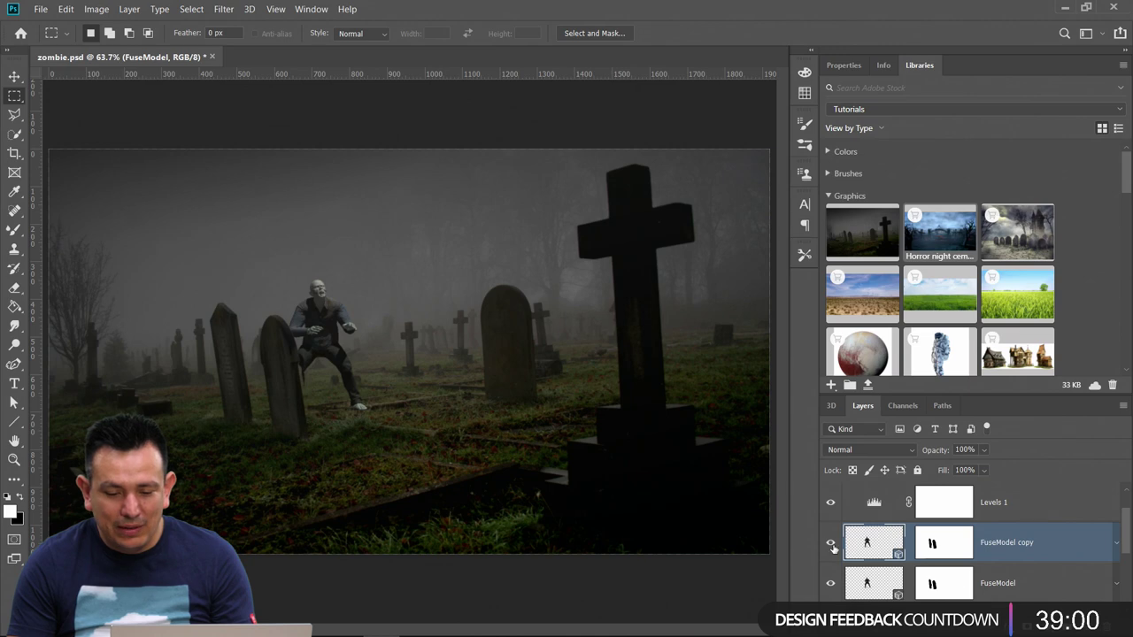
left_click_drag(832, 549, 830, 501)
left_click(1007, 584)
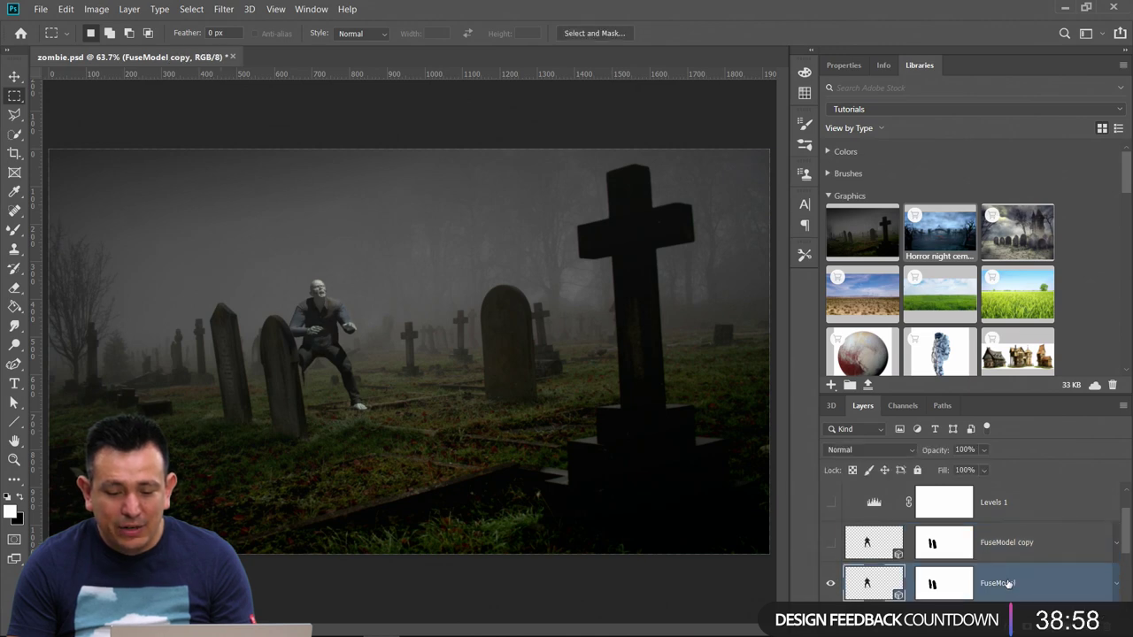
scroll(927, 576, "down", 1)
right_click(928, 580)
left_click(963, 549)
left_click(947, 547)
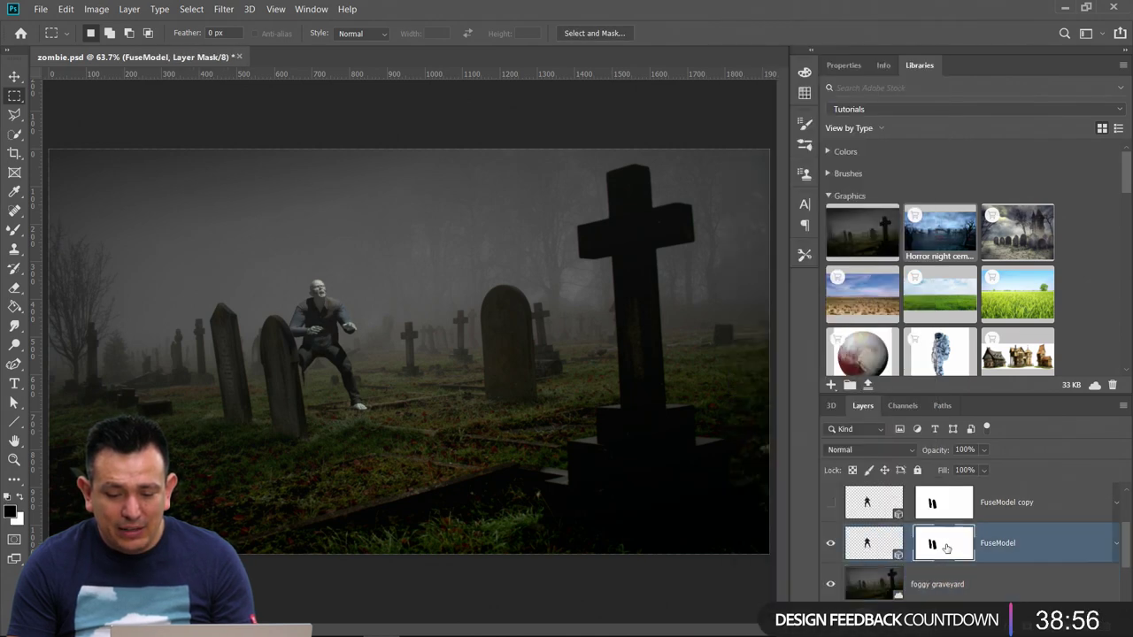
right_click(946, 547)
left_click(983, 437)
Rasterize FuseModel and re-mask it behind the tombstones using the copy's mask as a selection
right_click(897, 547)
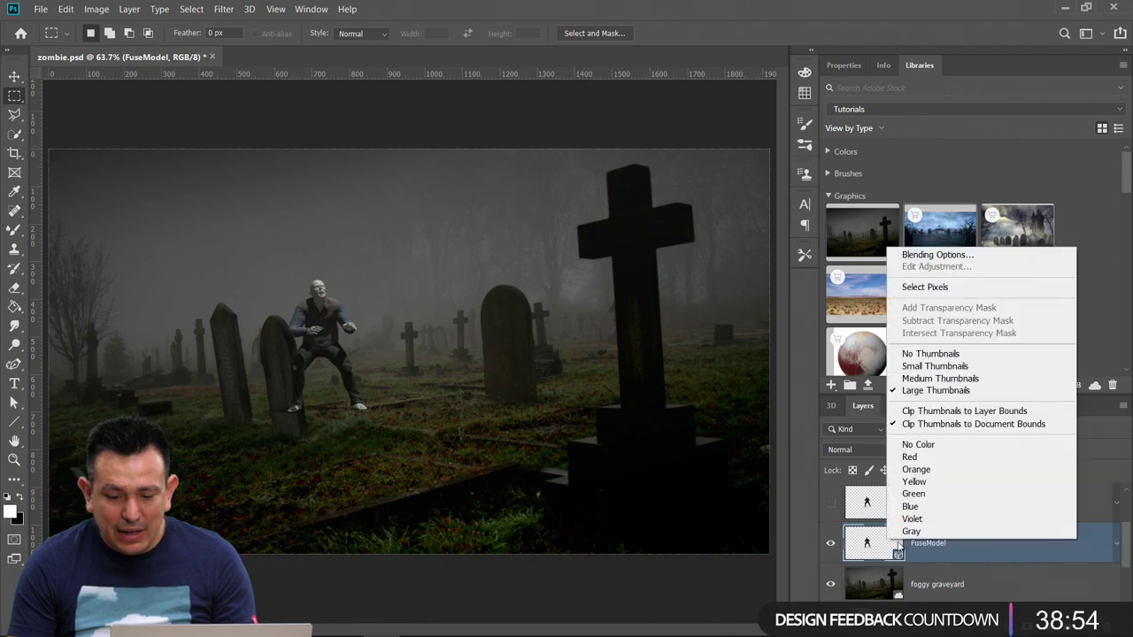
right_click(998, 564)
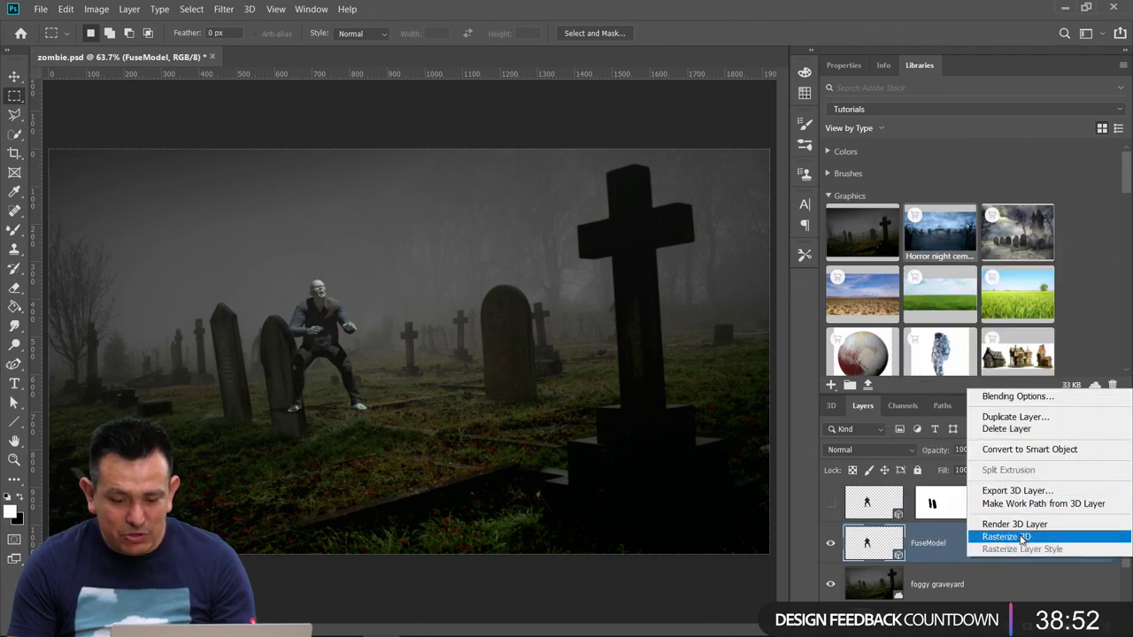
left_click(1023, 538)
left_click(831, 543)
left_click(831, 543)
left_click(831, 544)
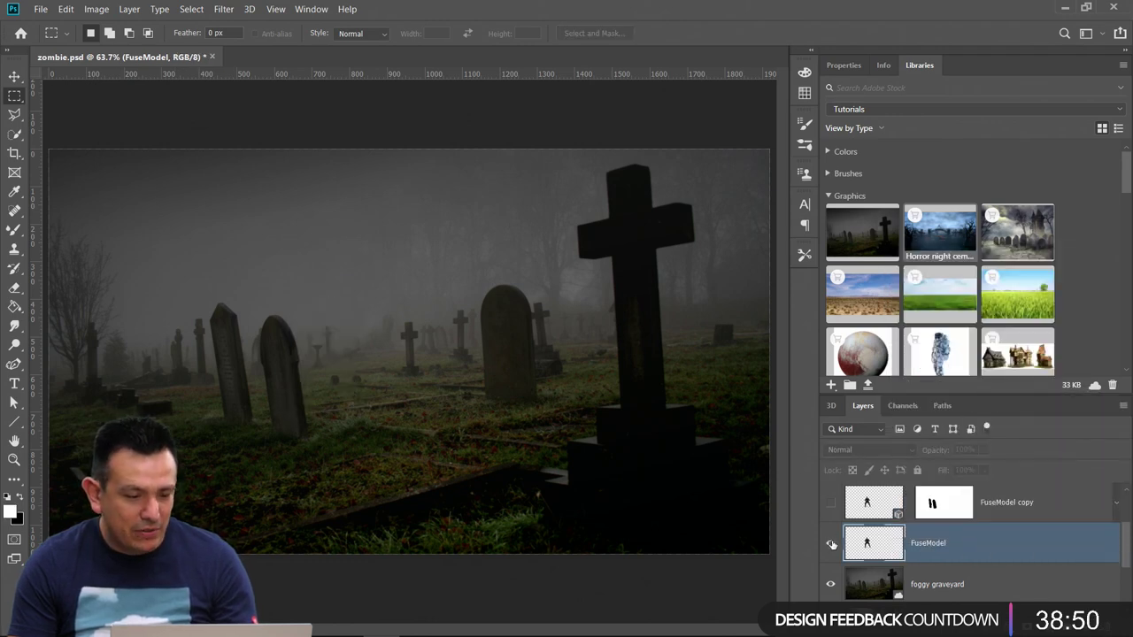
left_click(832, 544)
left_click(831, 545)
left_click(831, 546)
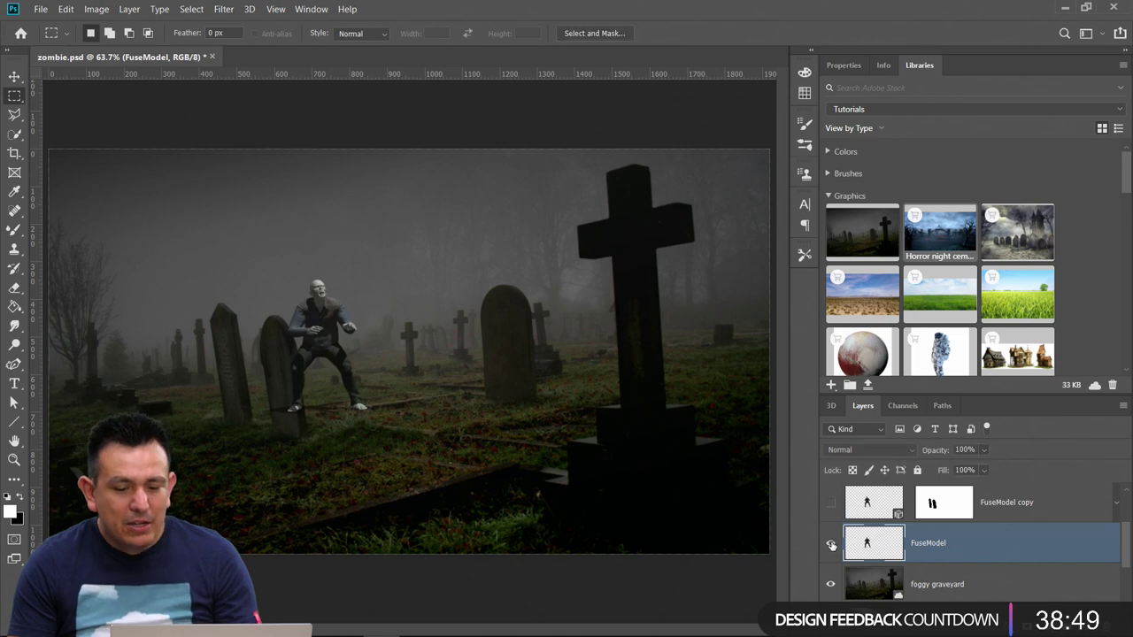
left_click(948, 518, "ctrl")
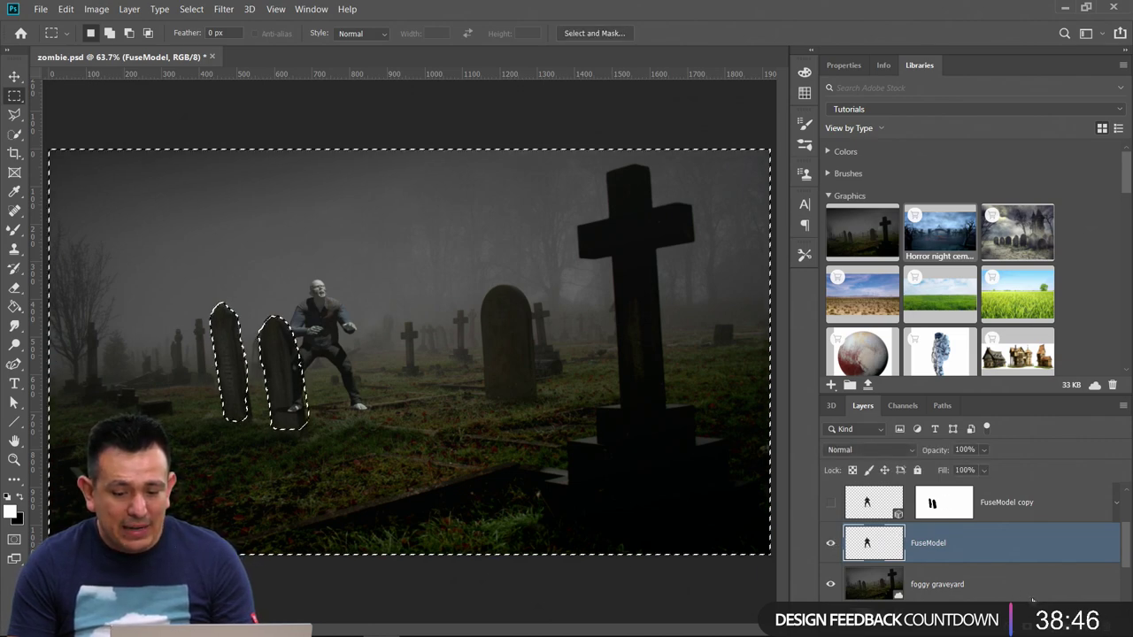
left_click(885, 631)
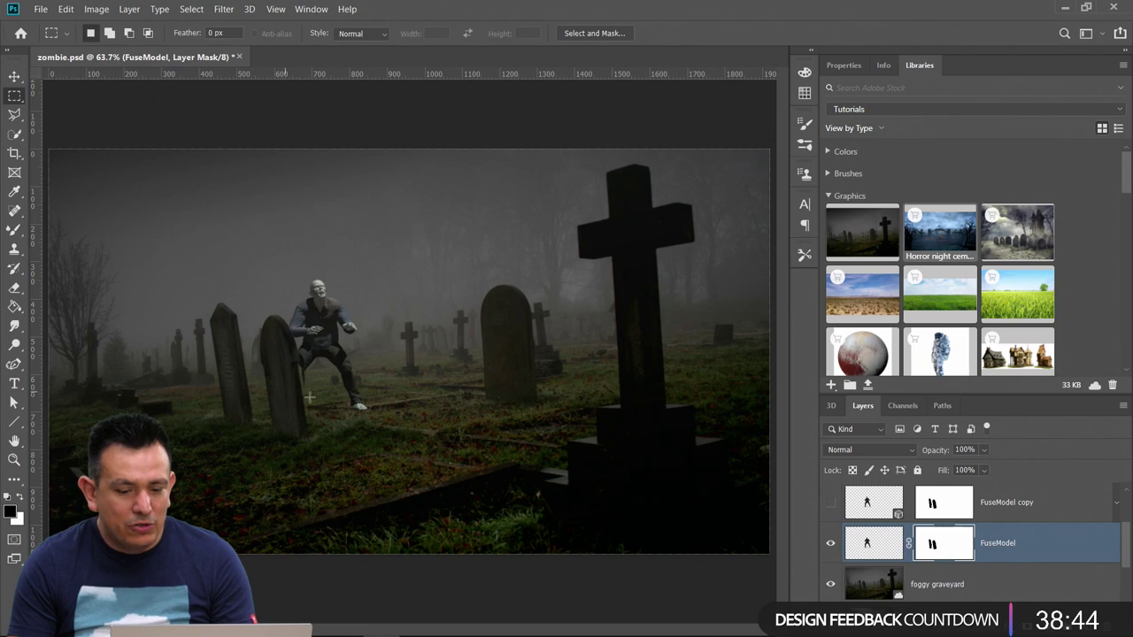
Unlink FuseModel from its mask and shift the zombie left behind the fixed mask
left_click(15, 78)
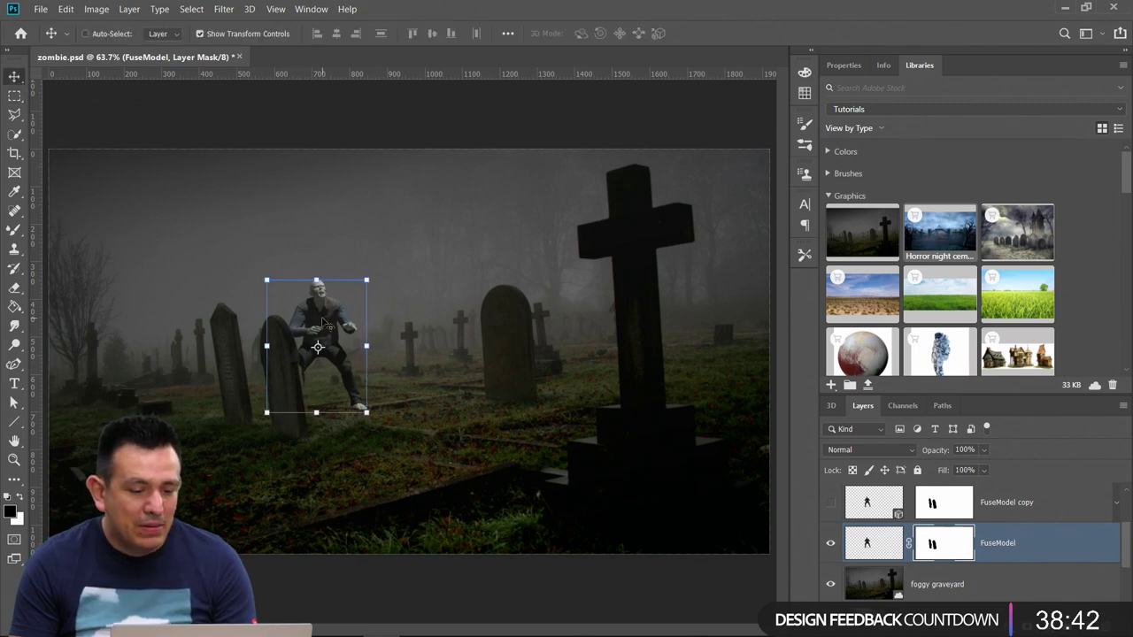
left_click_drag(323, 320, 397, 333)
key("ctrl+z")
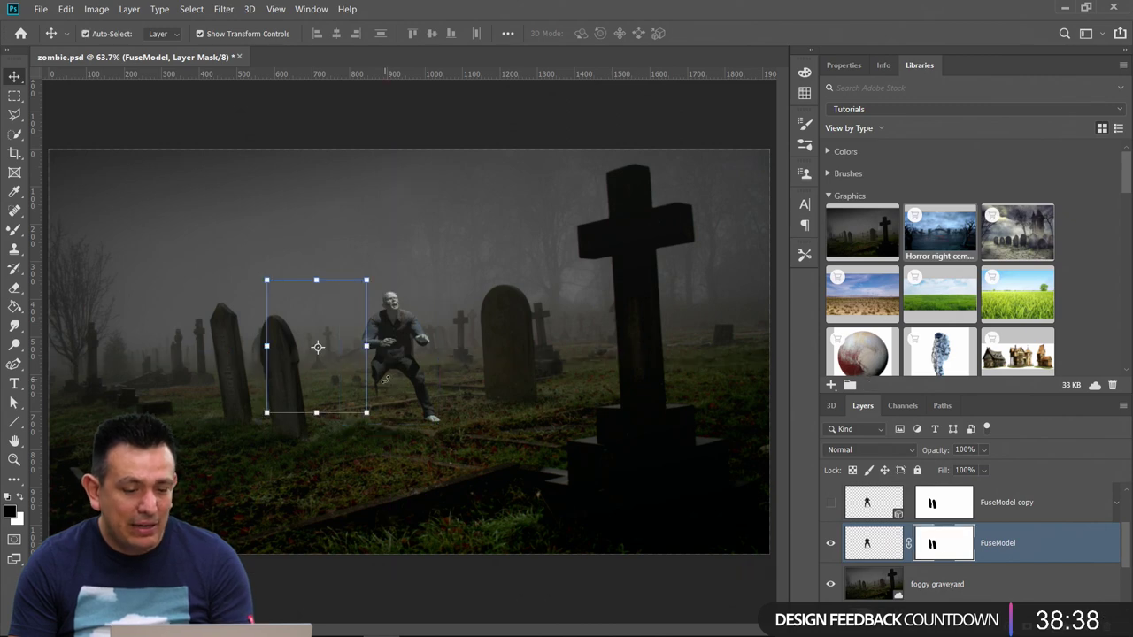
left_click(909, 545)
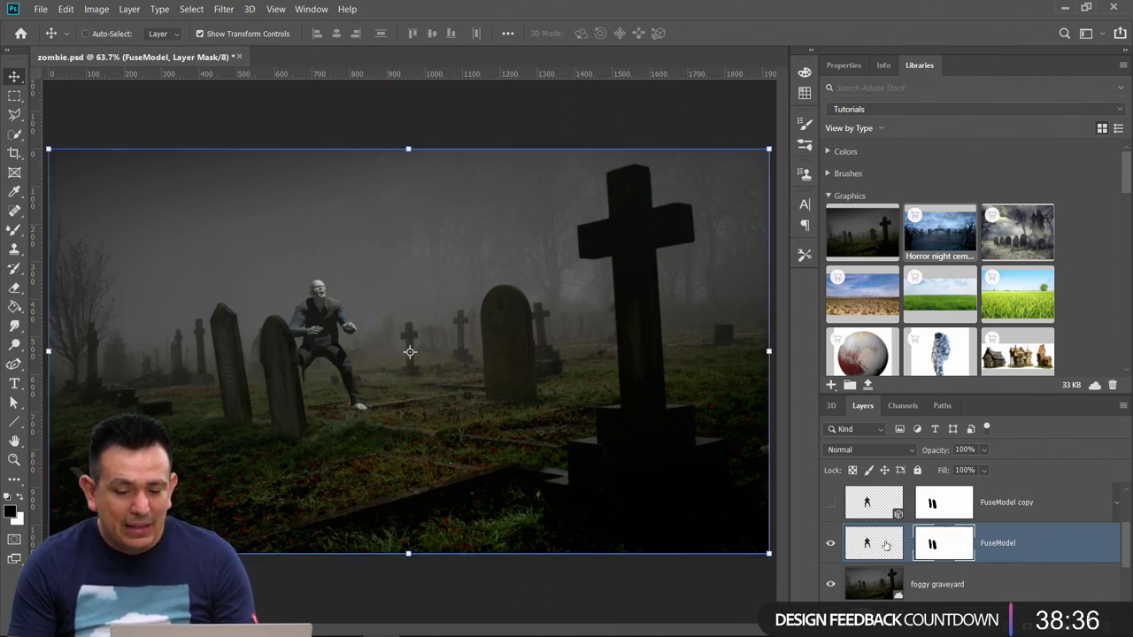
left_click(885, 544)
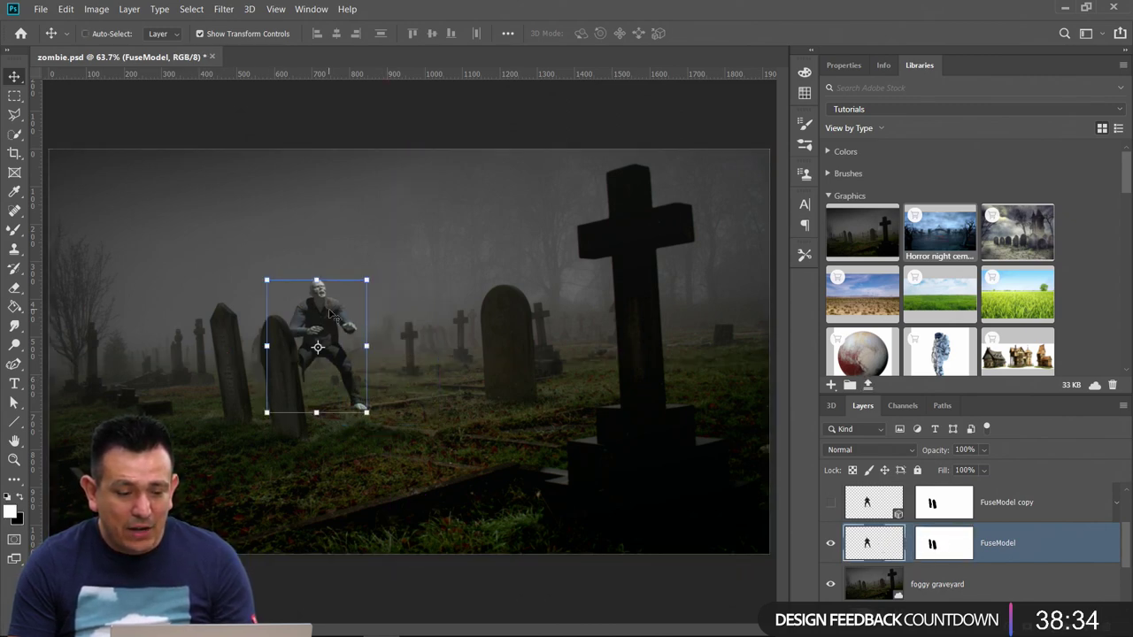
left_click_drag(331, 316, 303, 321)
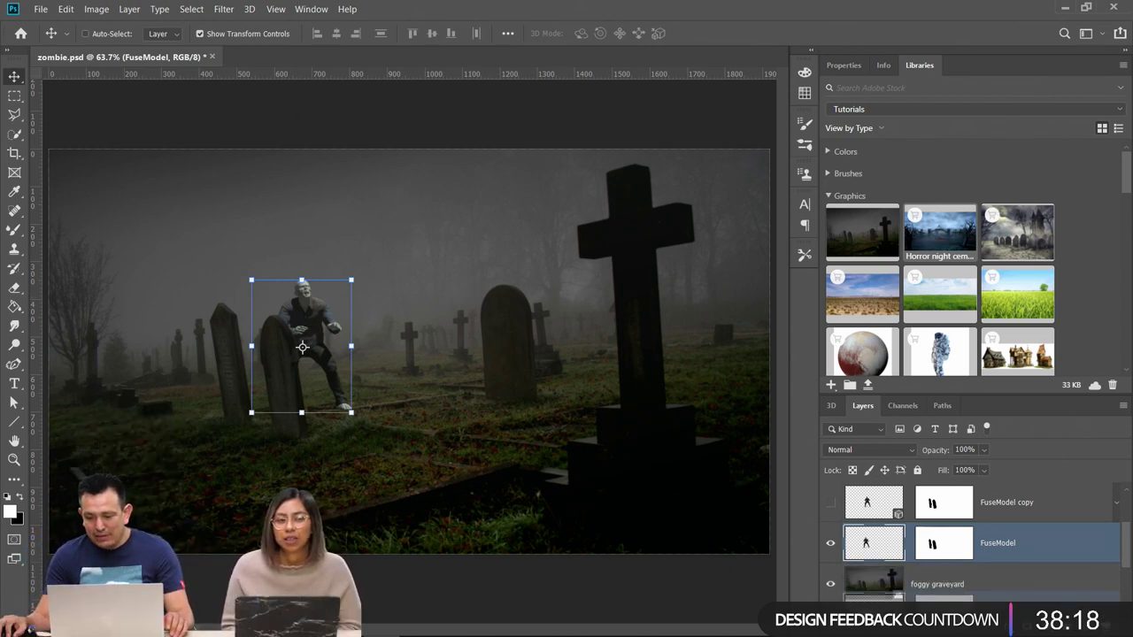
Delete the rasterized FuseModel layer, then show and select FuseModel copy
key("Delete")
left_click(829, 502)
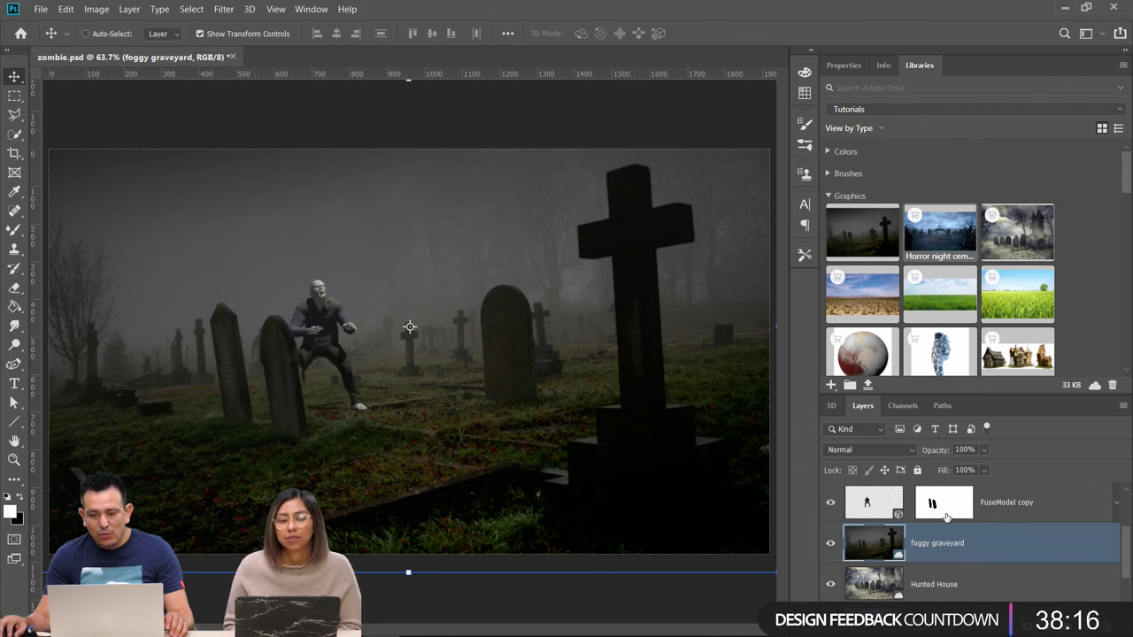
left_click(1027, 522)
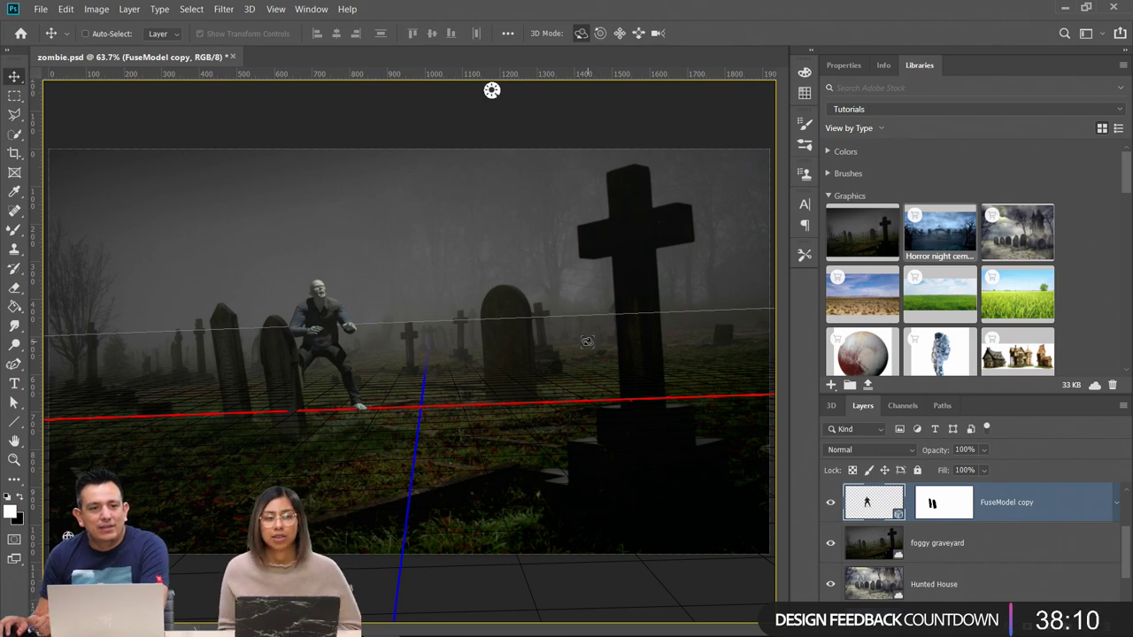
left_click(15, 98)
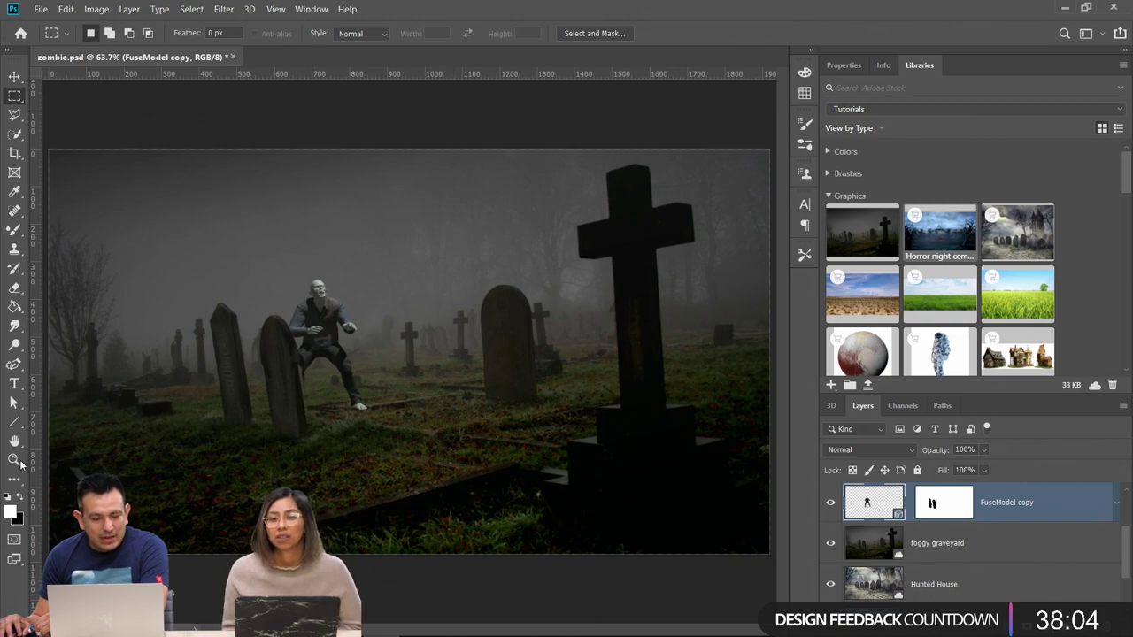
Paint FuseModel copy's mask with a 9 px brush to reveal the leg's left edge beside the tombstone
key("z")
left_click(278, 384)
left_click_drag(278, 384, 351, 296)
left_click(943, 503)
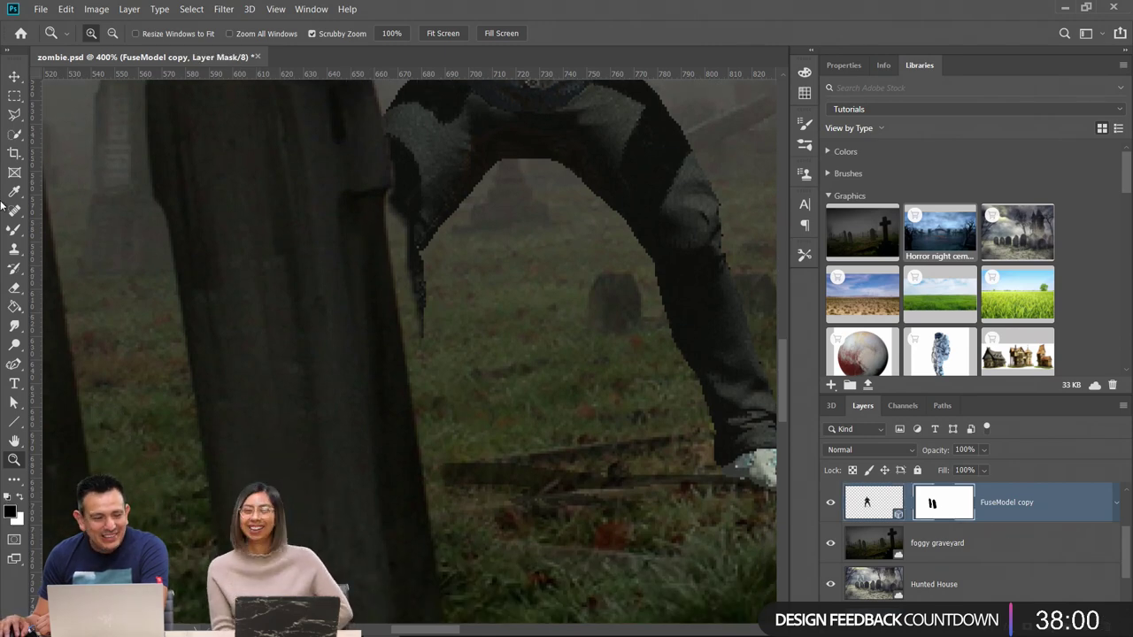
left_click(14, 229)
left_click(76, 231)
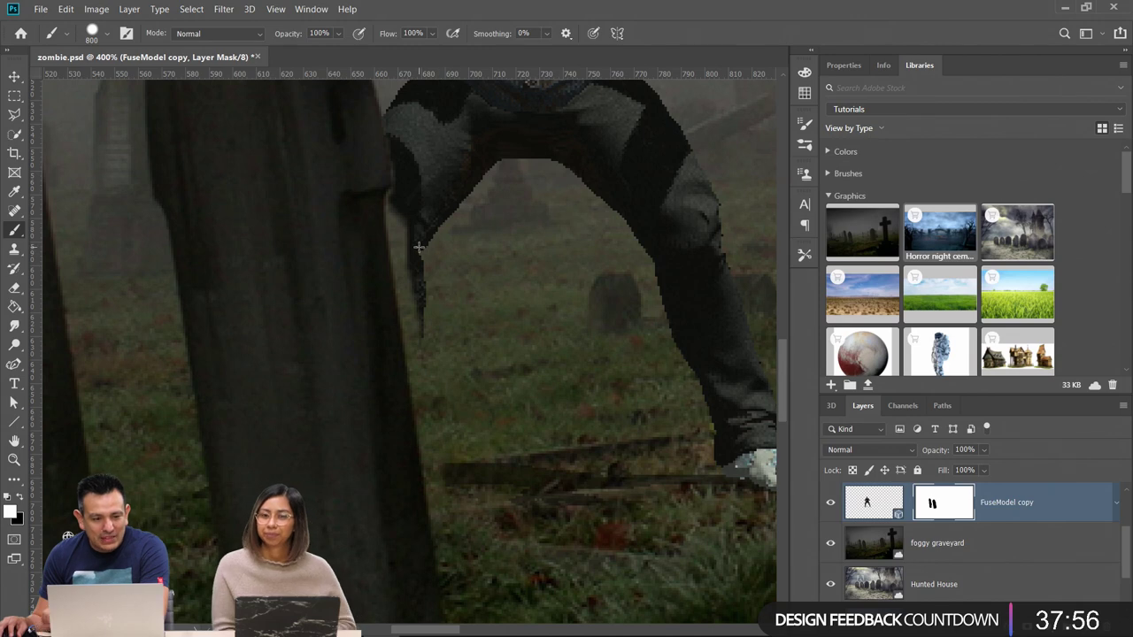
key("bracketleft")
key("bracketleft")
key("bracketleft")
key("bracketleft")
key("bracketleft")
key("bracketleft")
key("bracketleft")
key("bracketleft")
key("bracketleft")
key("bracketleft")
key("bracketleft")
key("bracketleft")
key("bracketleft")
key("bracketleft")
key("bracketleft")
key("bracketleft")
key("bracketleft")
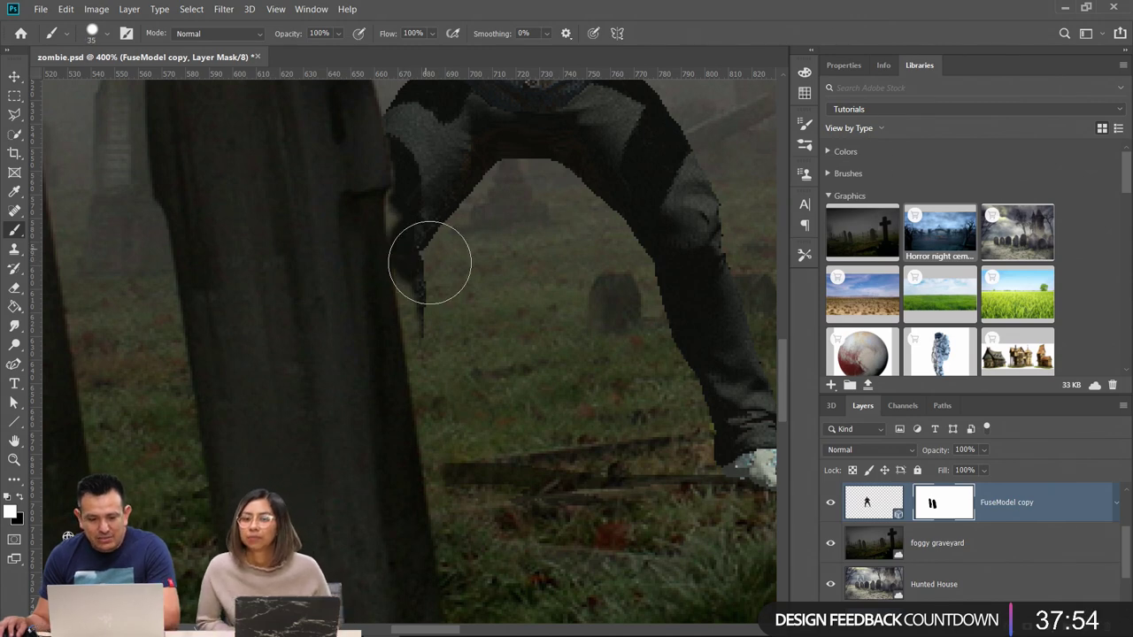
key("bracketleft")
key("bracketleft")
key("bracketleft")
key("bracketleft")
key("bracketleft")
key("bracketleft")
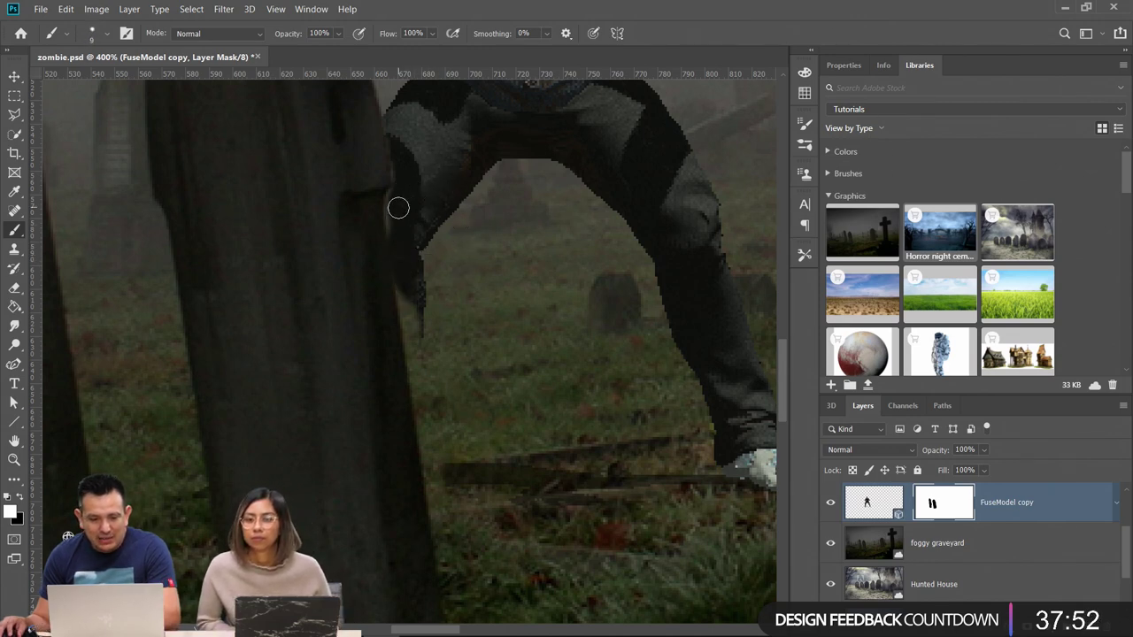
mouse_move(412, 299)
left_mouse_down()
mouse_move(419, 368)
mouse_move(408, 285)
left_mouse_up()
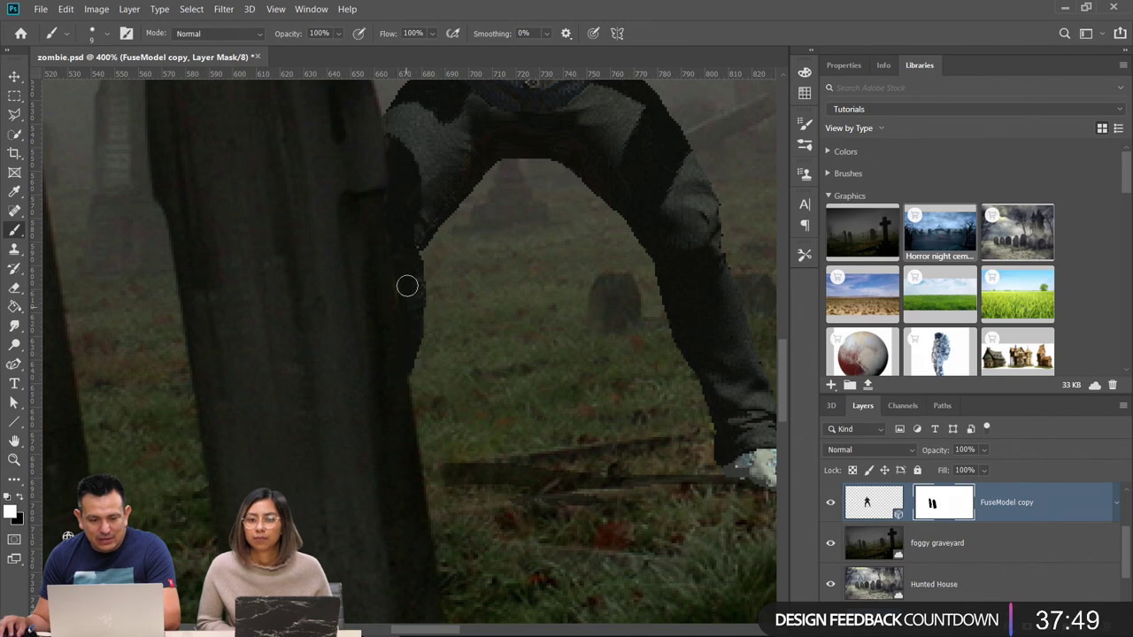
double_click(14, 460)
key("ctrl+0")
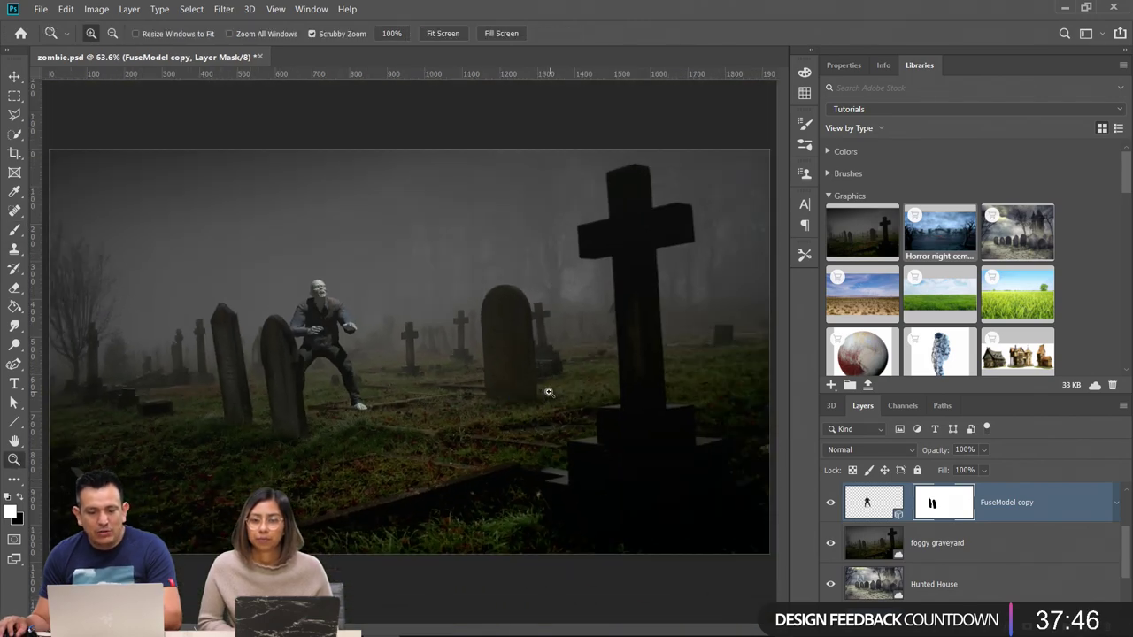
Show Levels 1 and clip it to FuseModel copy with Ctrl+Alt+G
scroll(885, 531, "up", 1)
left_click(832, 503)
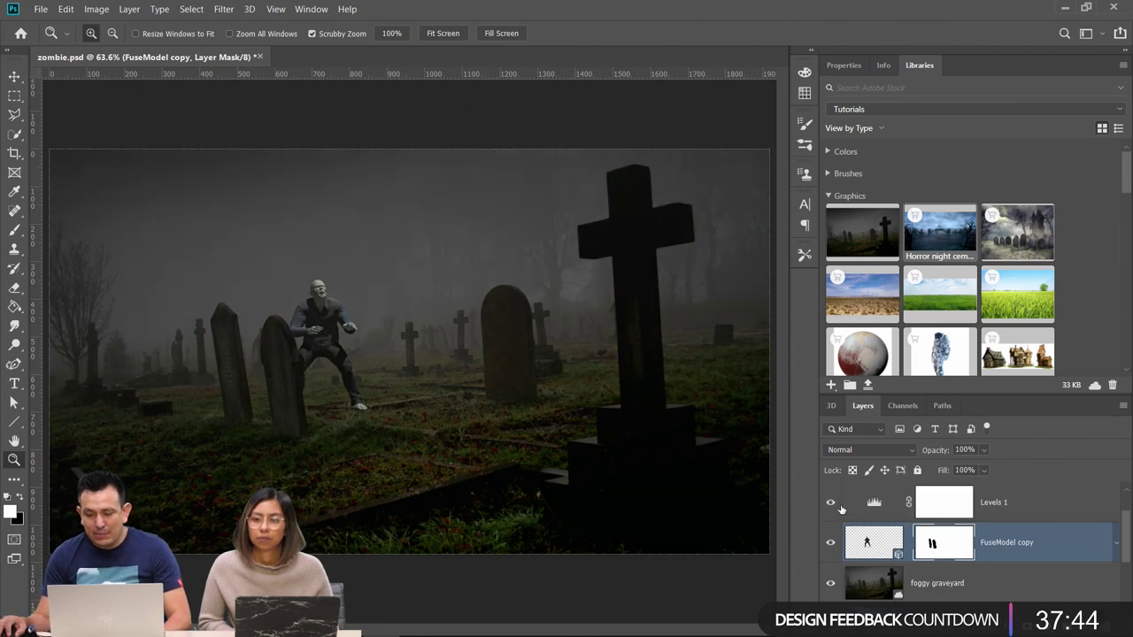
left_click(875, 512)
key("ctrl+alt+g")
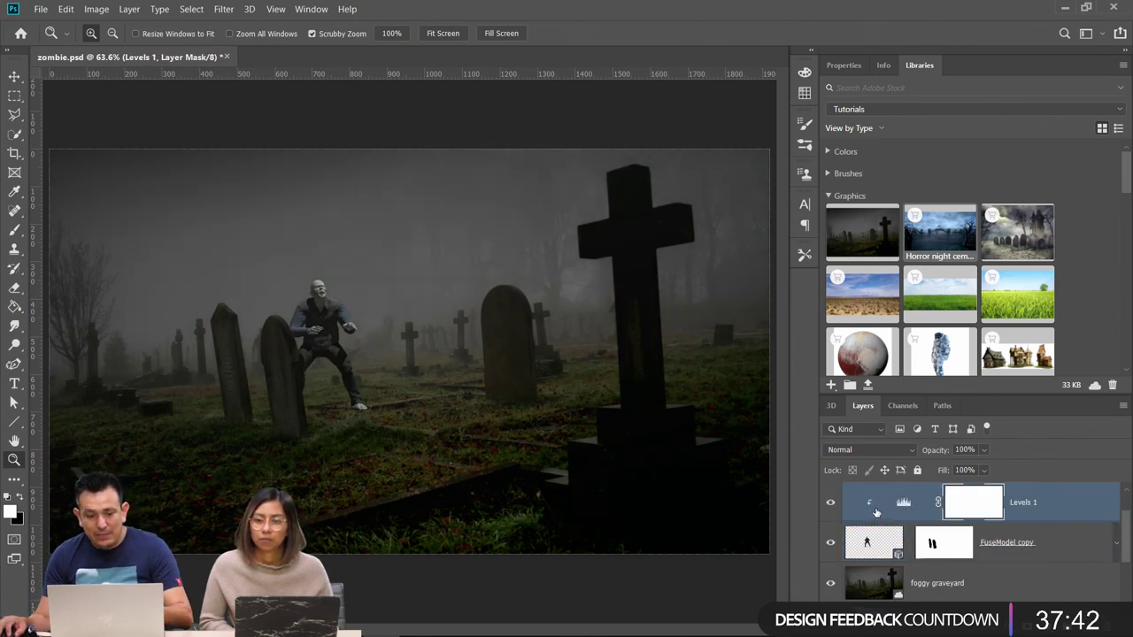
left_click(1049, 556)
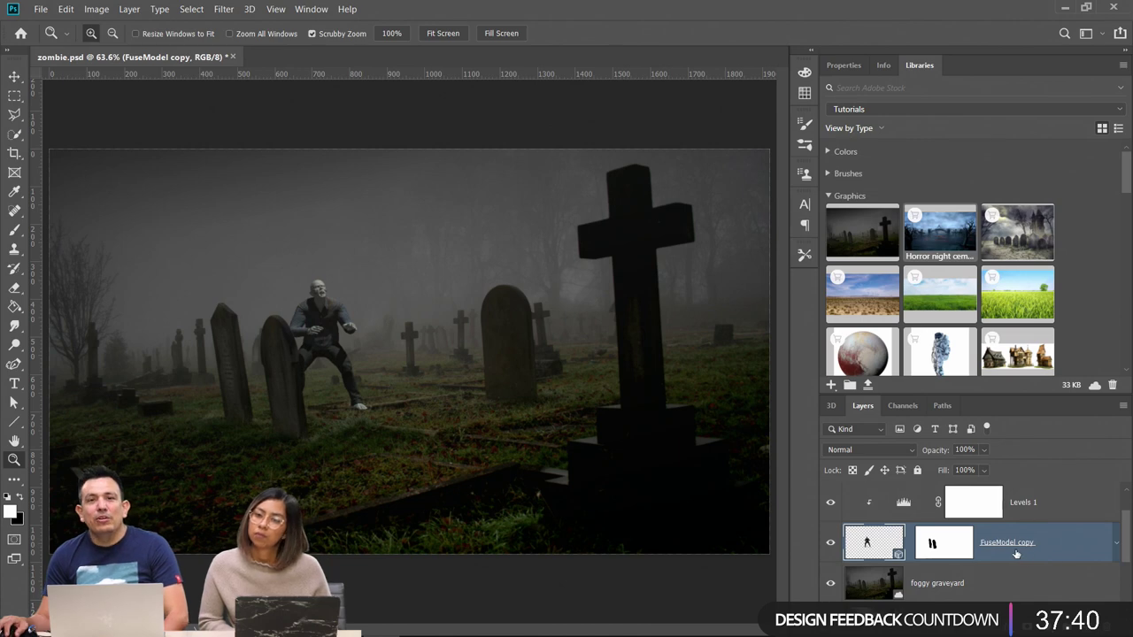
Give FuseModel copy a grey Color Overlay at 71% opacity
double_click(1077, 548)
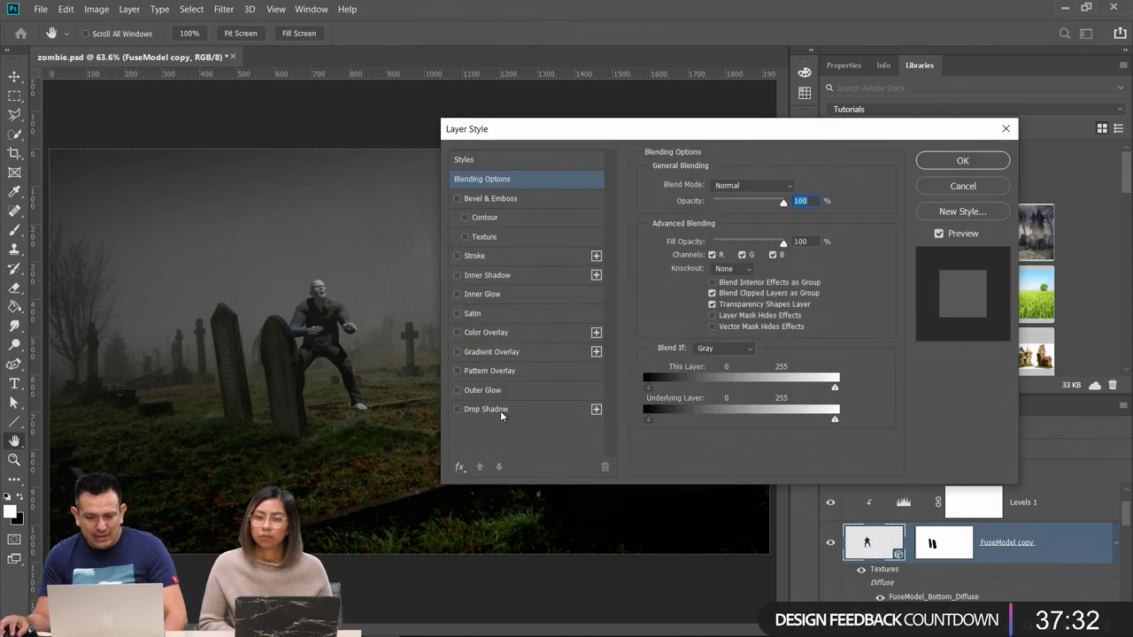
left_click(498, 333)
left_click(797, 187)
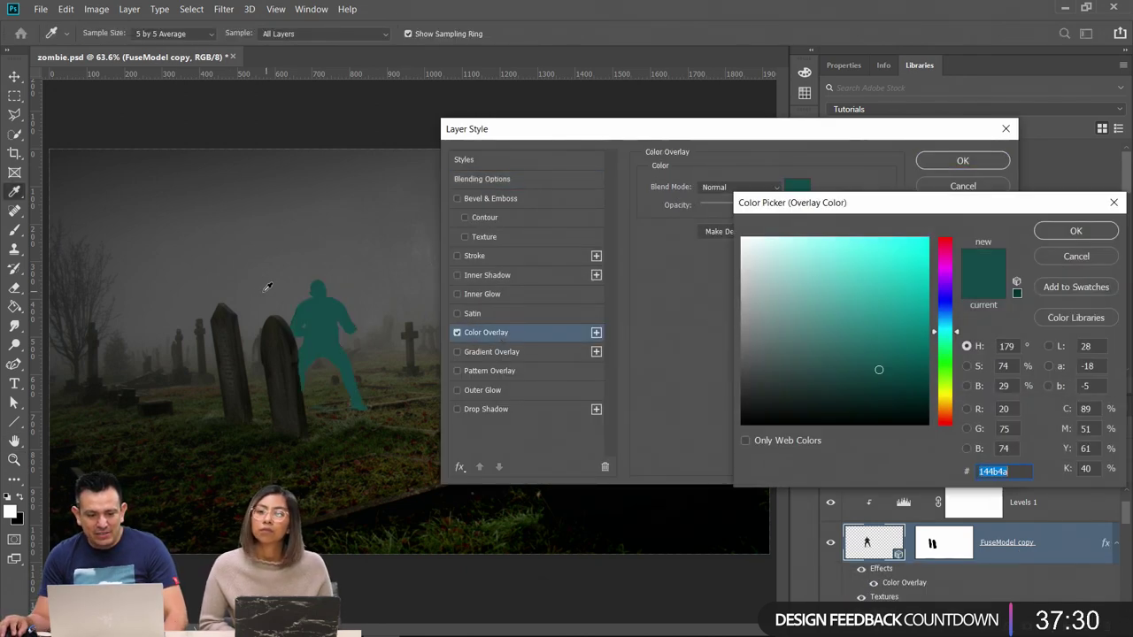
left_click(263, 288)
left_click(1074, 232)
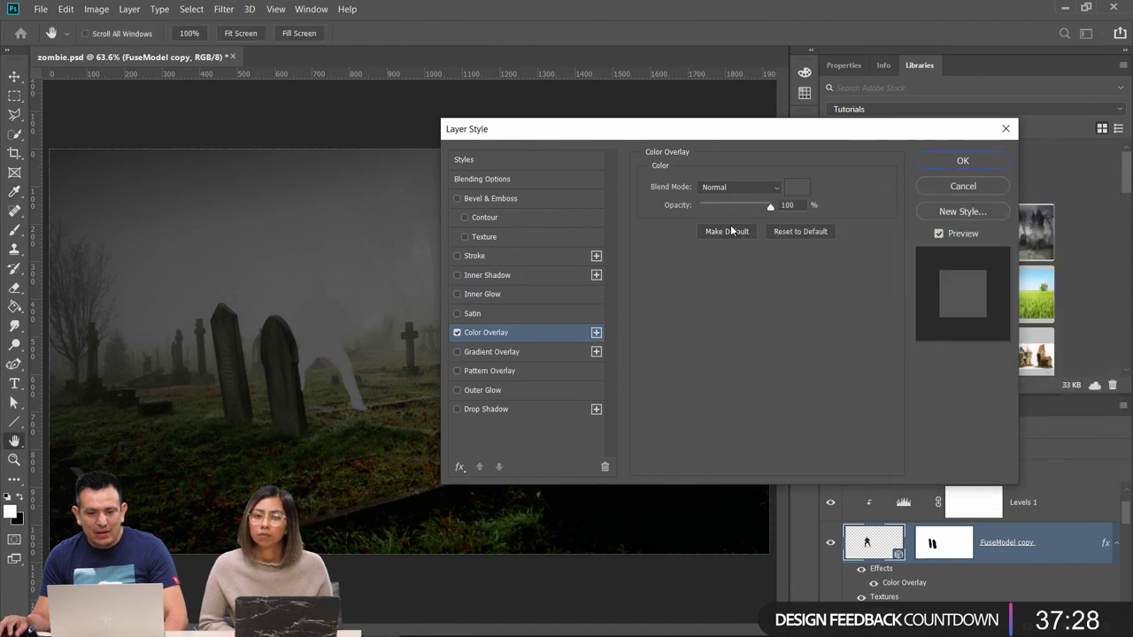
left_click_drag(728, 205, 751, 208)
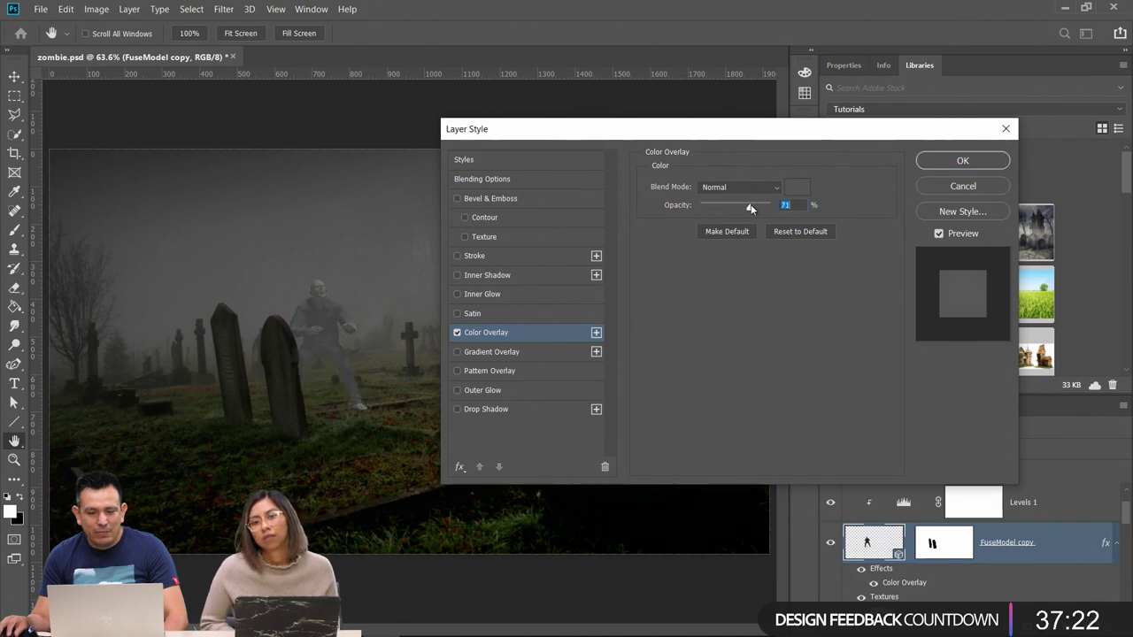
left_click(958, 162)
Select Bottoms_Skeleton in the zombie's 3D scene and push it far back along the Z axis
key("z")
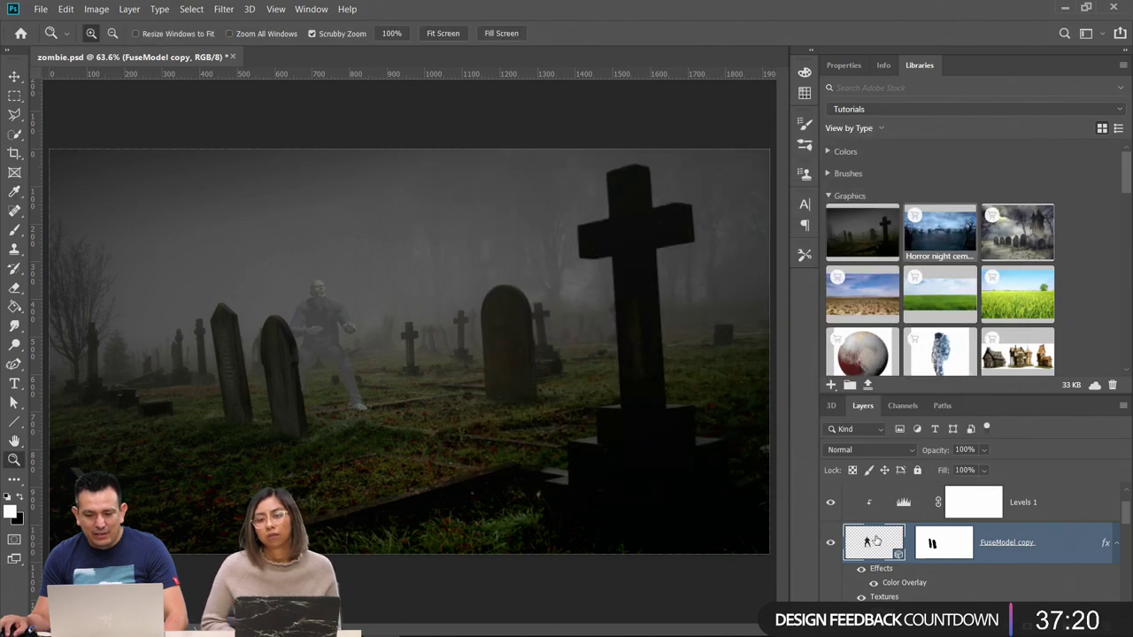
double_click(875, 541)
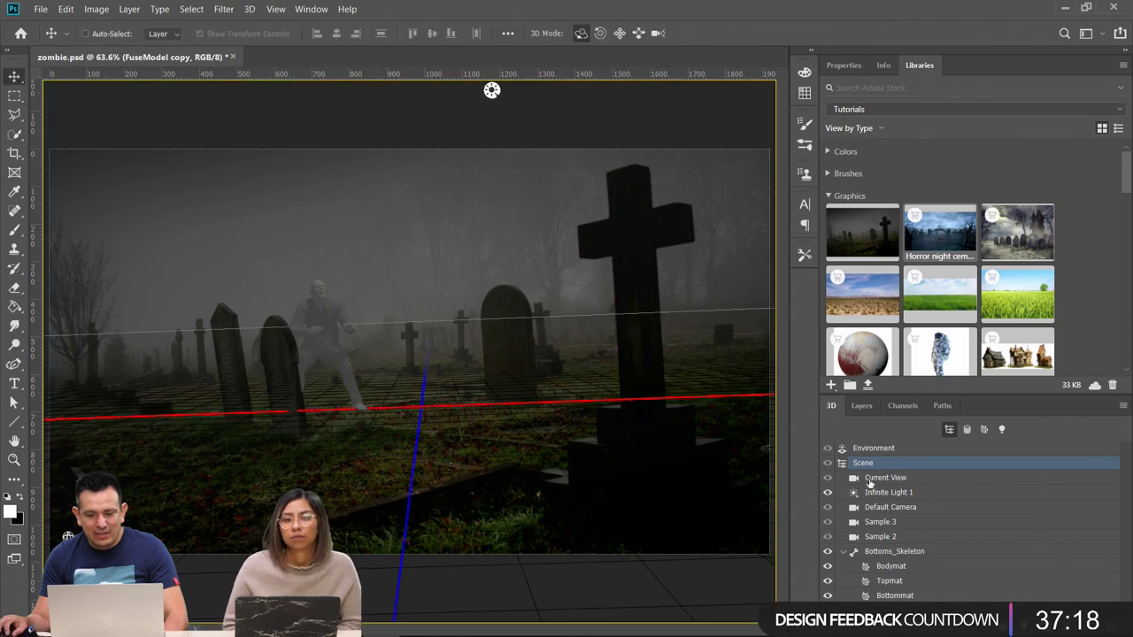
left_click(875, 552)
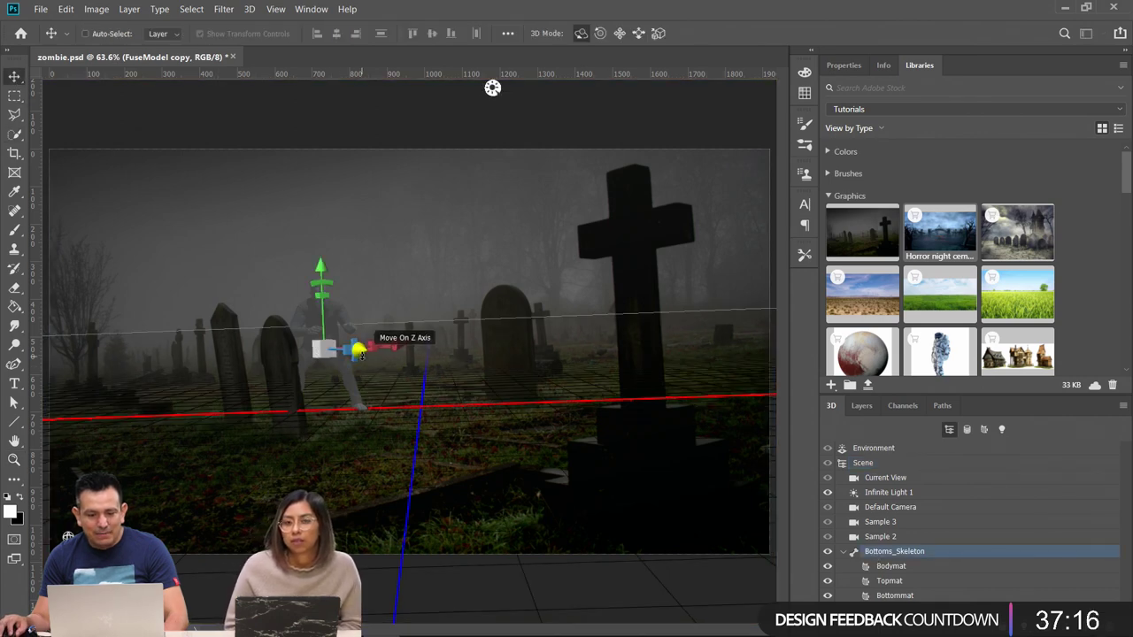
left_click_drag(362, 353, 177, 334)
left_click(14, 95)
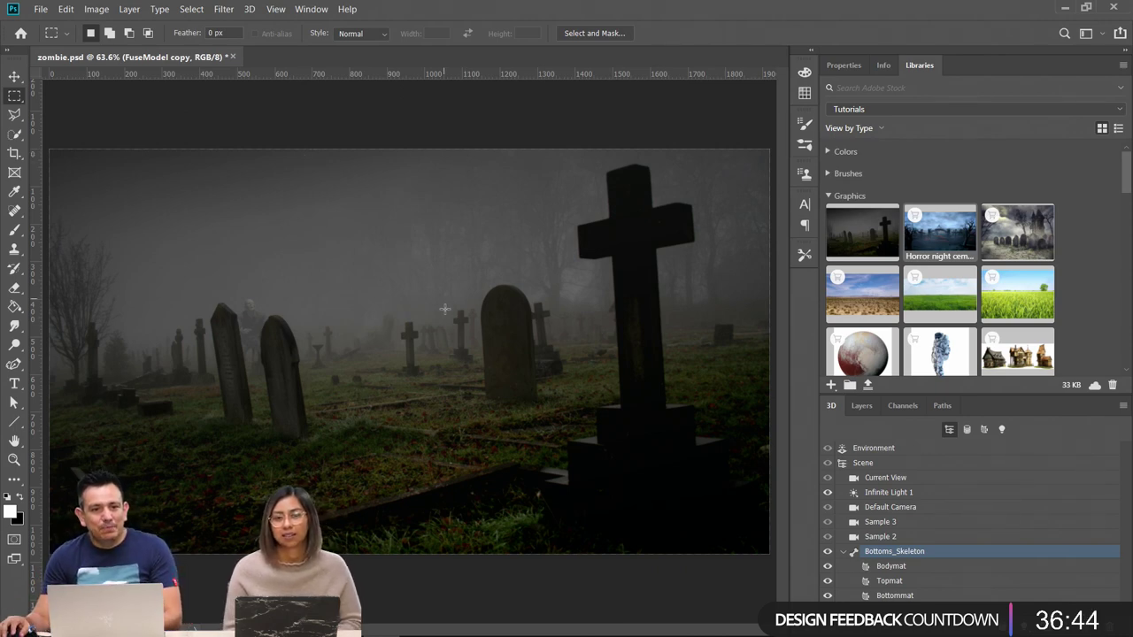
Zoom in three times on the zombie, then fit the whole image on screen
left_click(14, 459)
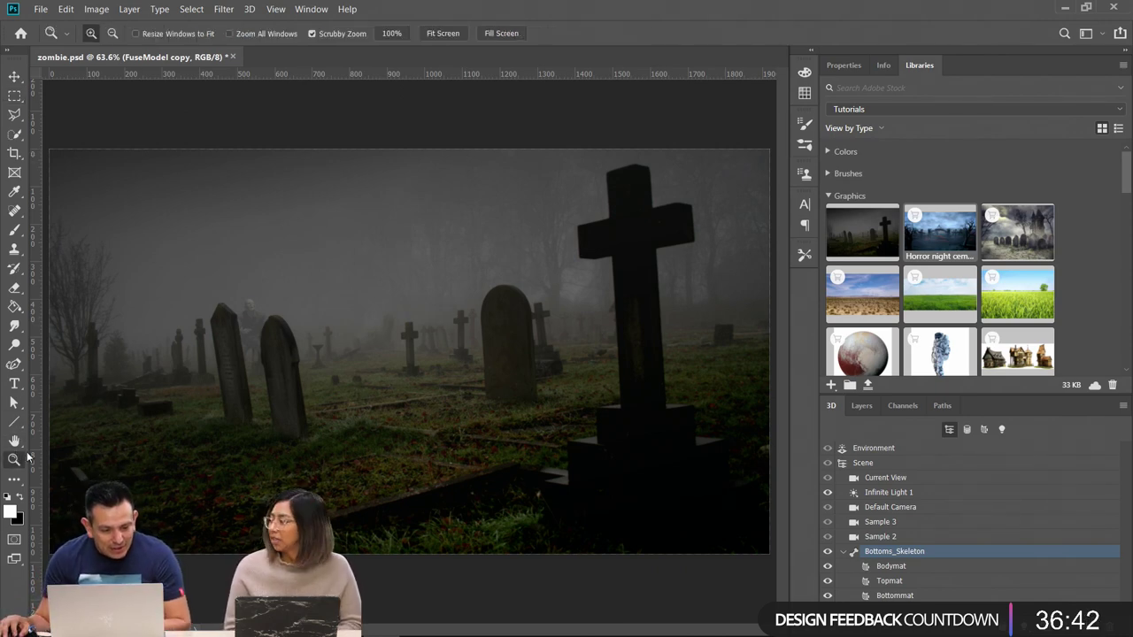
left_click(231, 332)
left_click(231, 332)
left_click(231, 332)
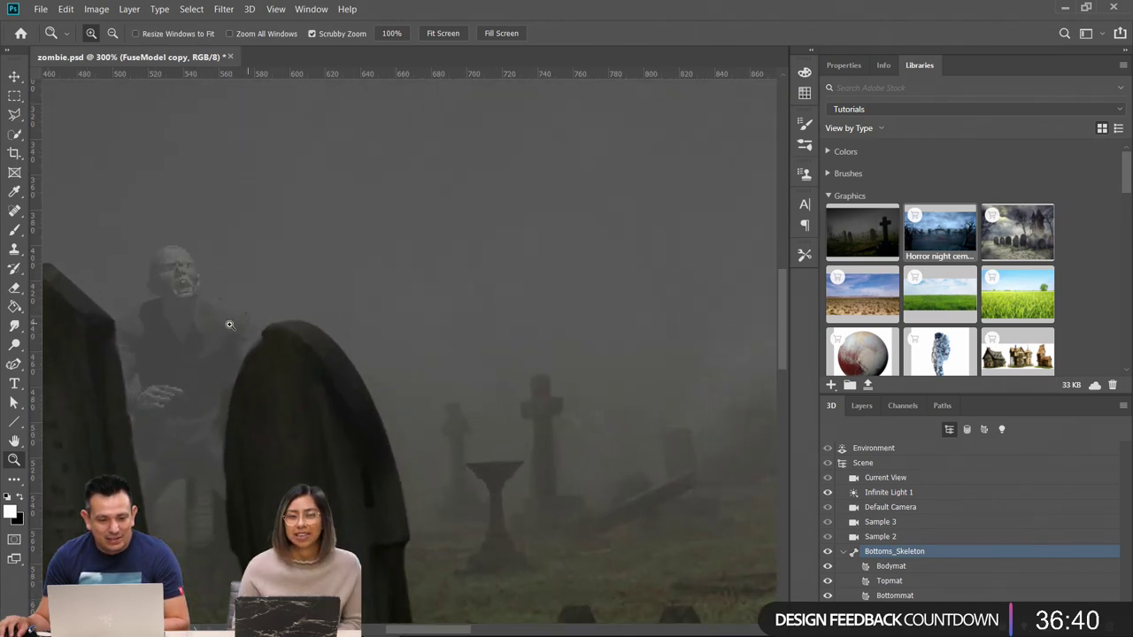
right_click(181, 302)
left_click(205, 308)
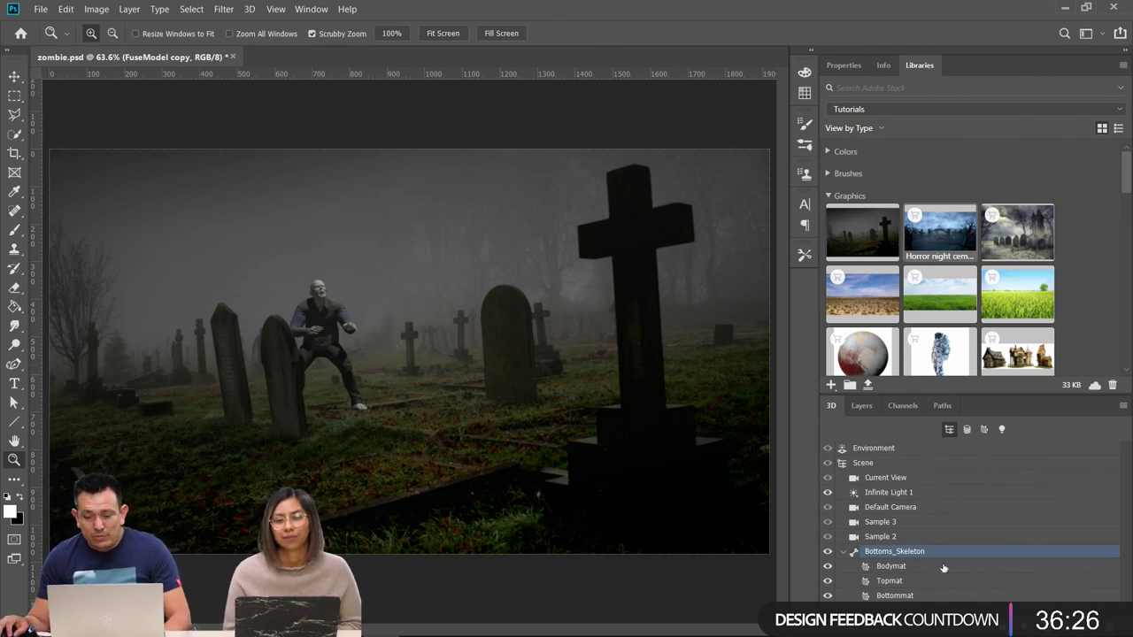
Rotate Infinite Light 1 so it tilts toward the upper left
left_click(875, 496)
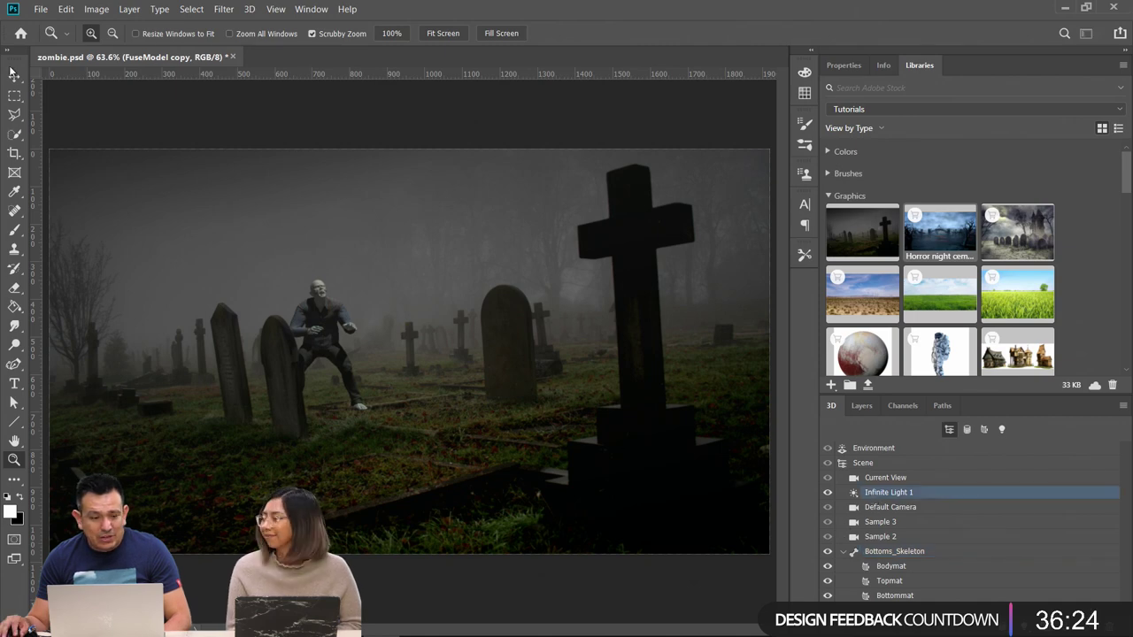
key("v")
mouse_move(217, 240)
left_mouse_down()
mouse_move(193, 234)
mouse_move(259, 303)
mouse_move(262, 274)
left_mouse_up()
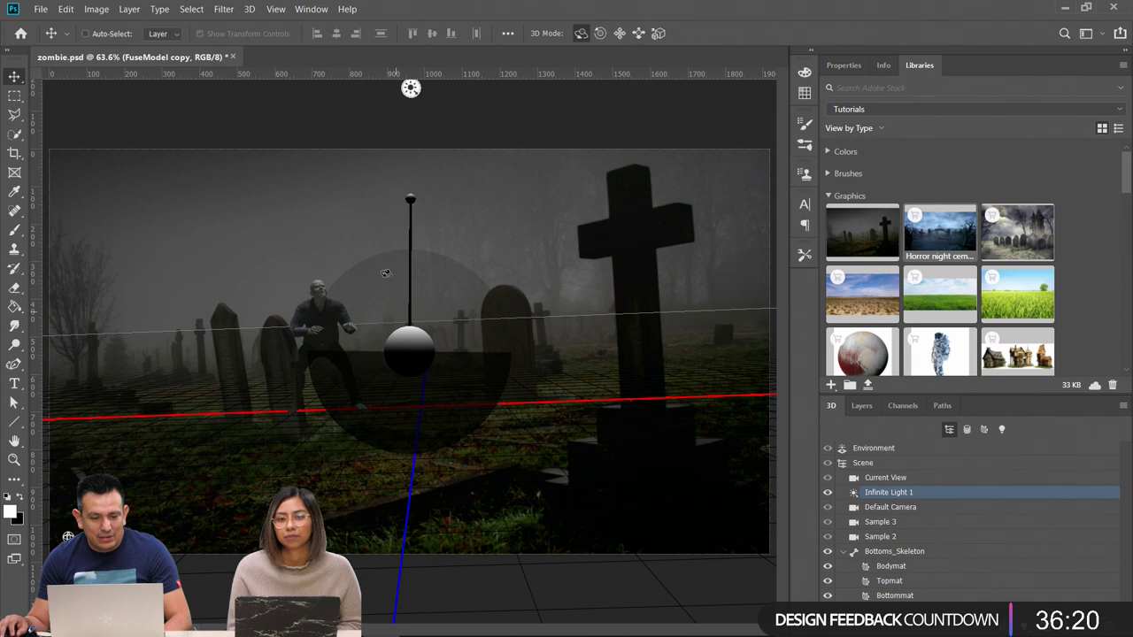
left_click_drag(407, 202, 346, 216)
left_click(16, 97)
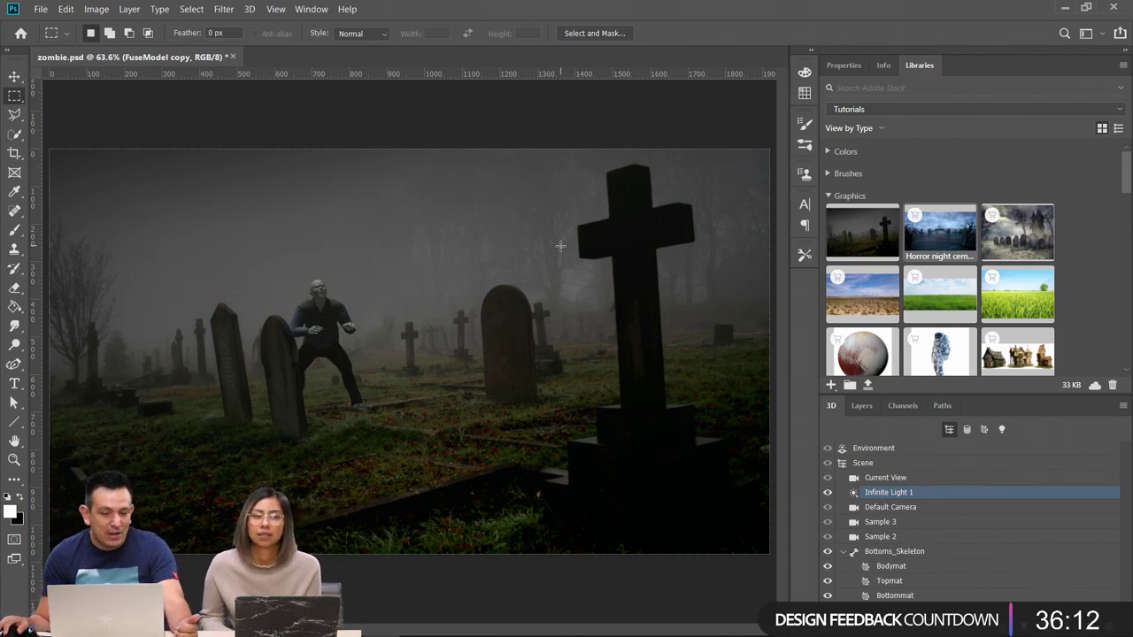
Add a Color Lookup adjustment layer above the Levels 1 layer
left_click(857, 411)
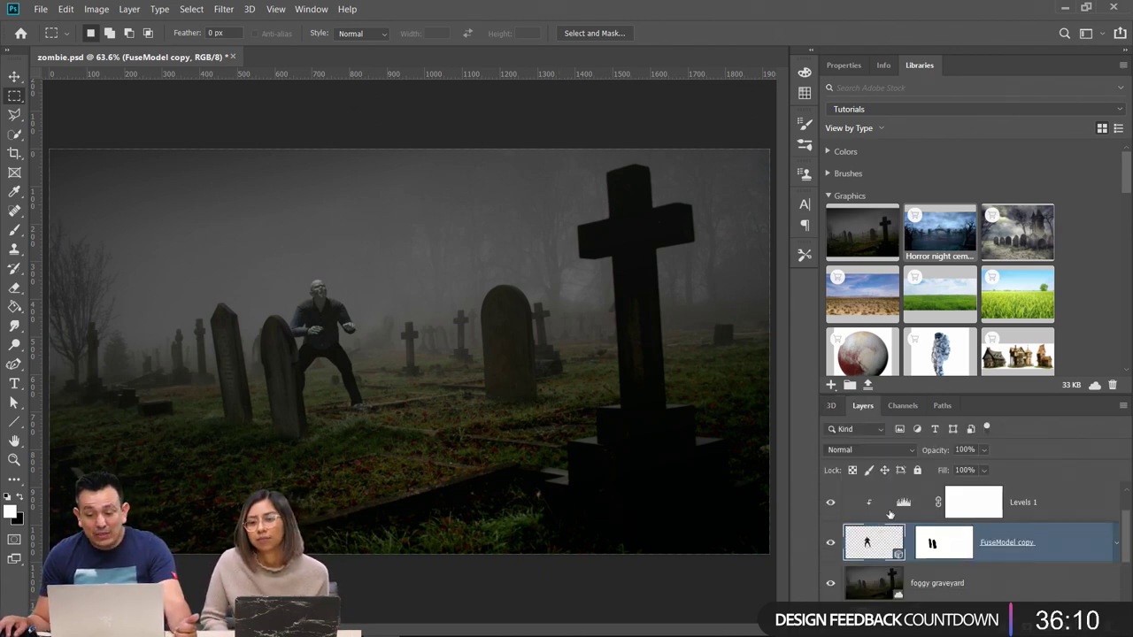
left_click(1076, 510)
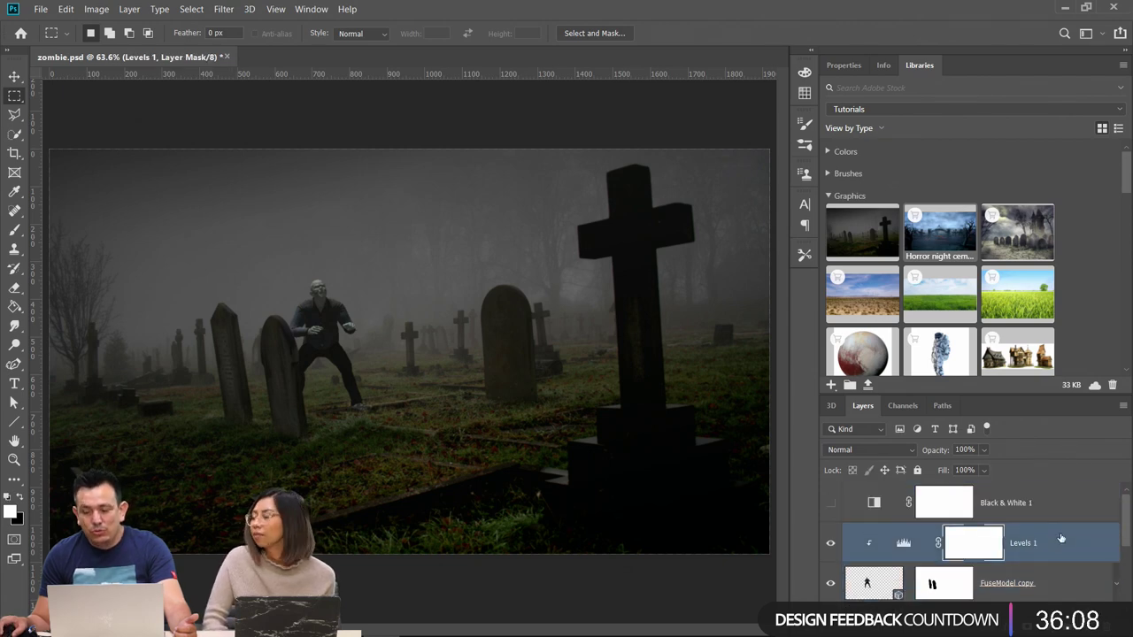
scroll(1059, 535, "up", 1)
left_click(1009, 629)
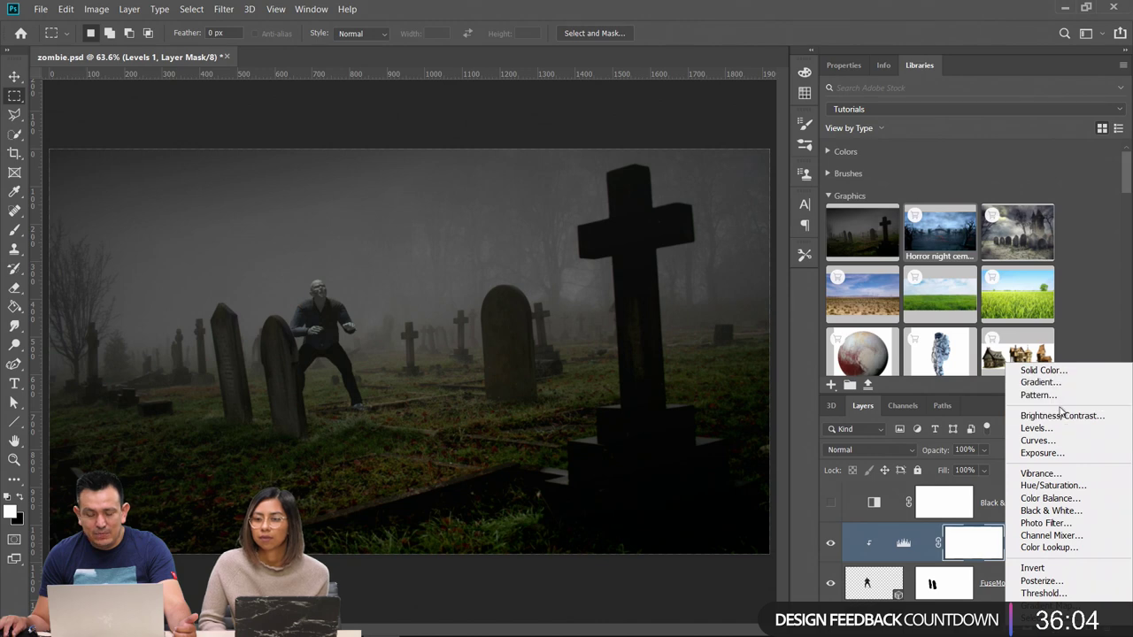
left_click(1050, 548)
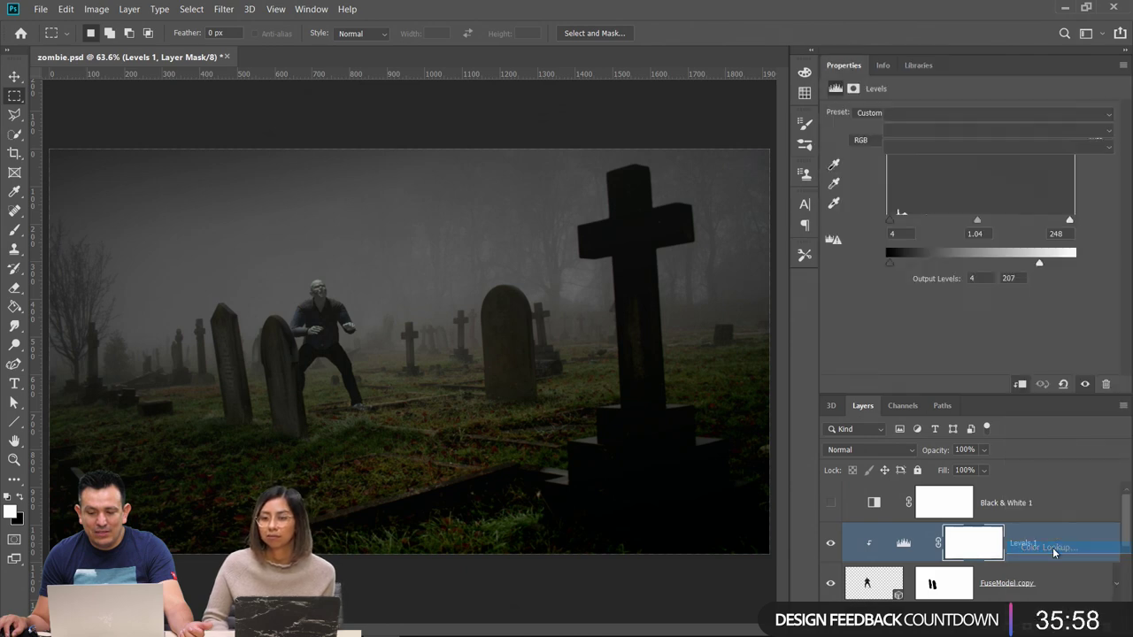
Preview several 3D LUT grades and settle on the teal HorrorBlue.3DL file
left_click(925, 116)
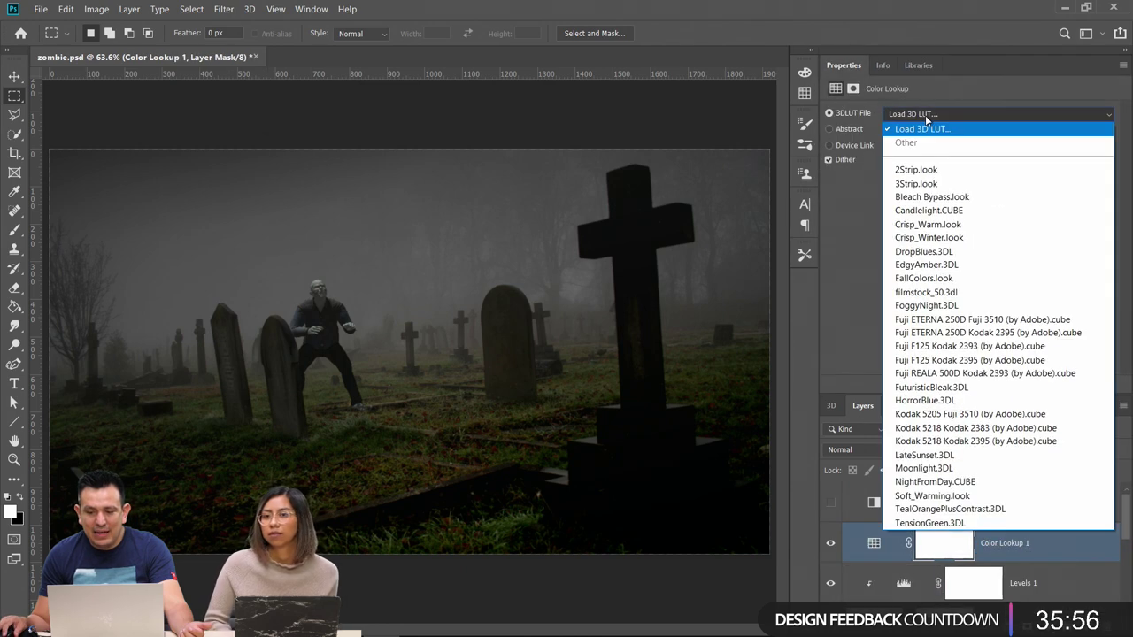
left_click(935, 173)
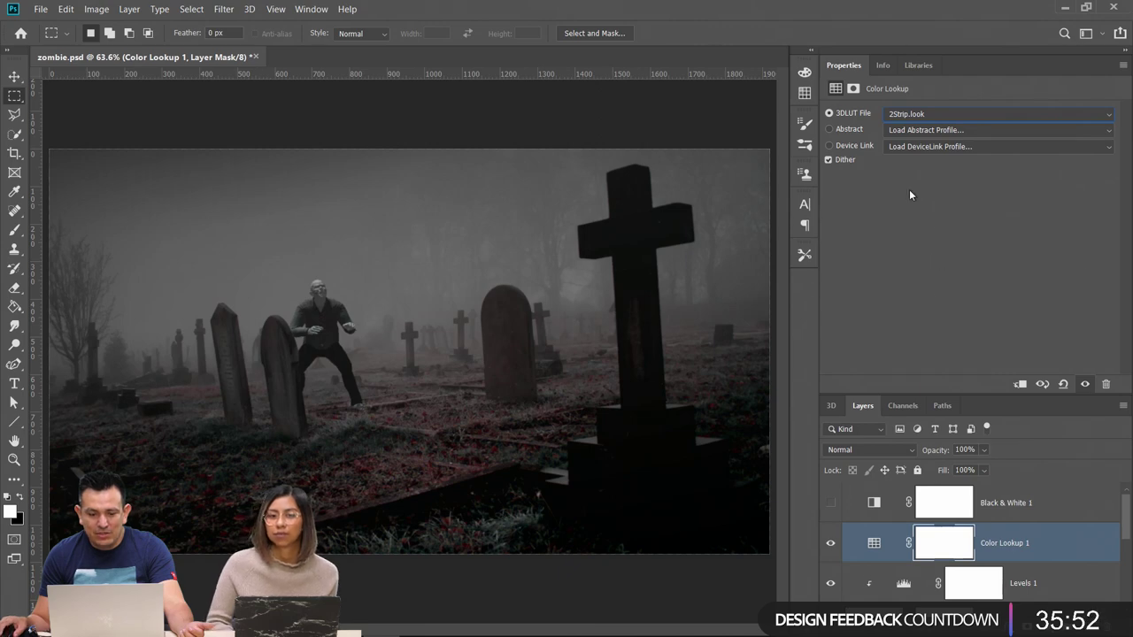
key("Down")
key("Down")
key("Down")
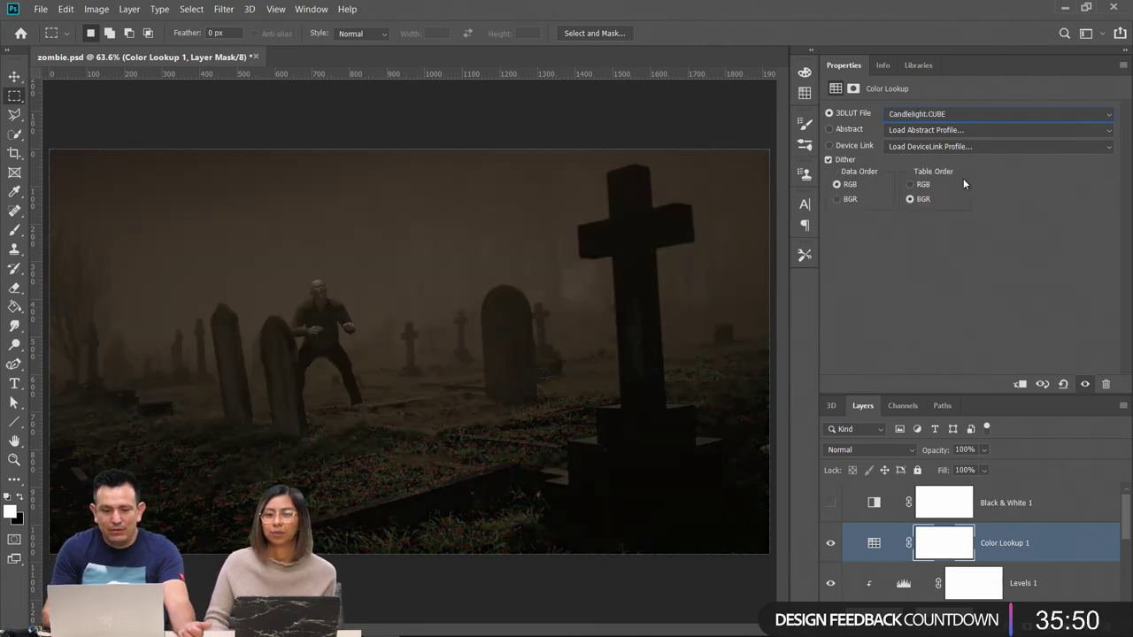
key("Down")
key("Down")
key("Down")
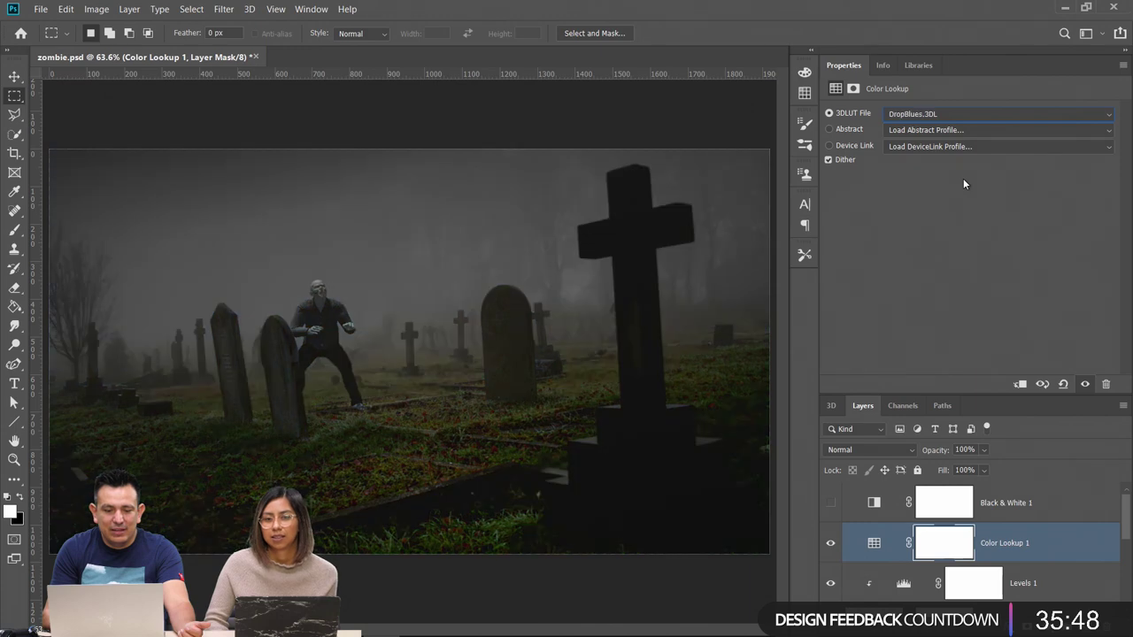
key("Down")
key("Down")
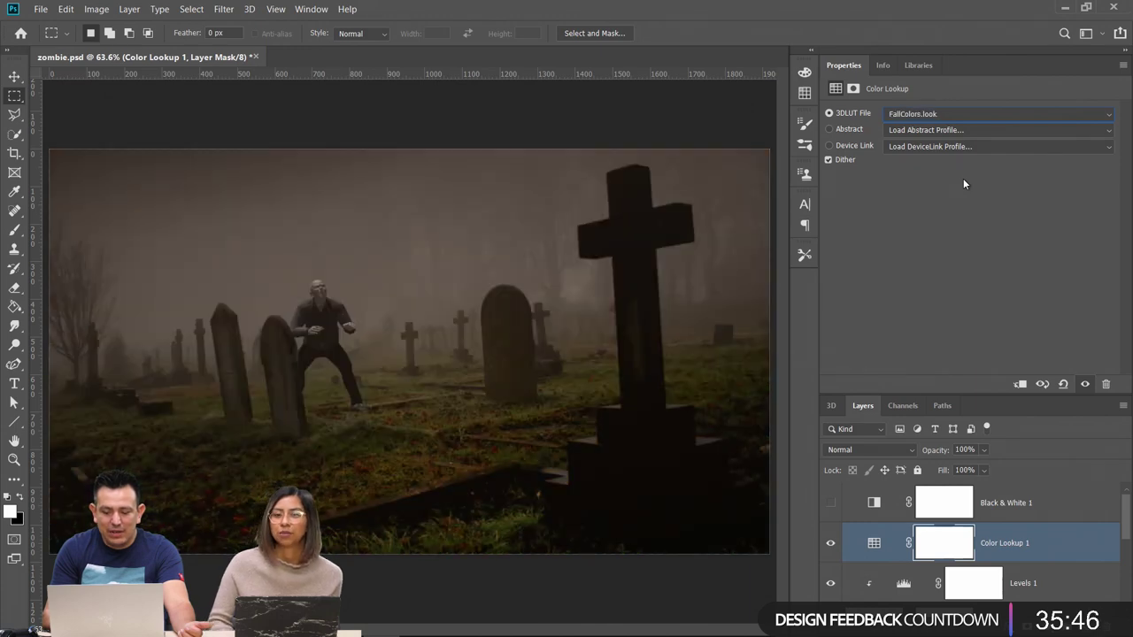
key("Up")
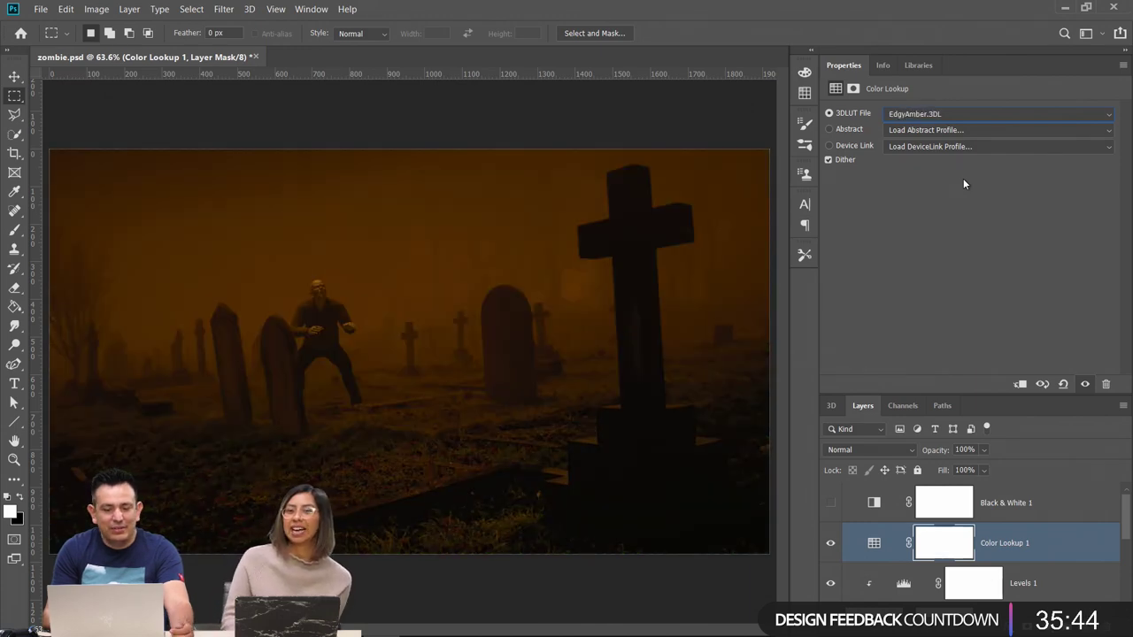
key("Down")
key("Down")
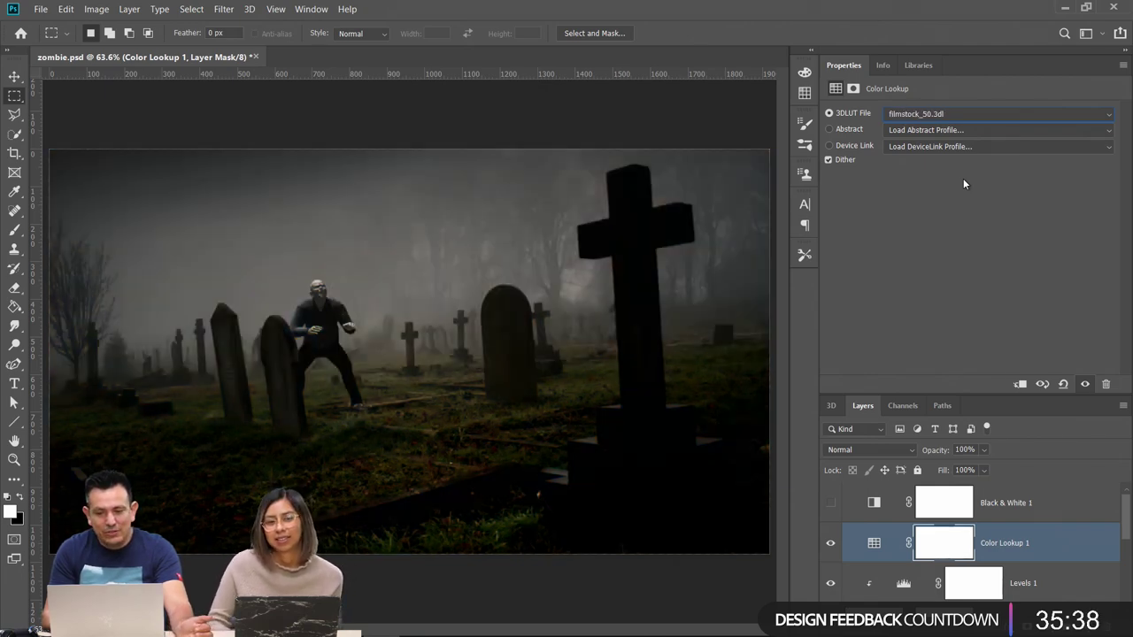
key("Down")
key("Down")
key("Down")
key("Down")
key("Down")
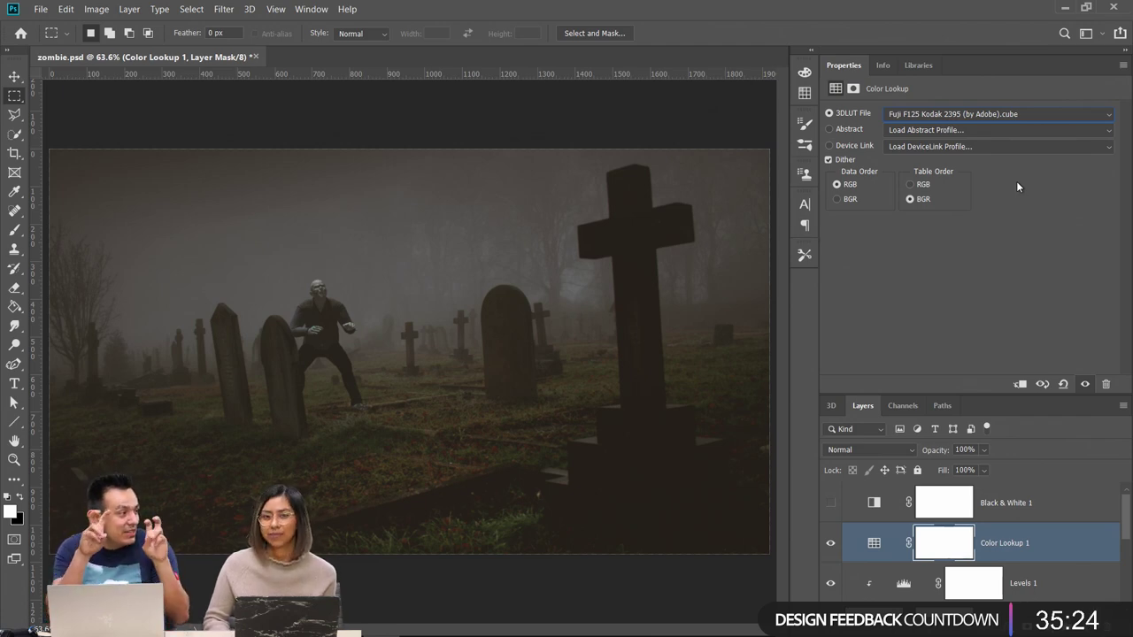
key("Down")
key("Down")
key("Down")
key("Down")
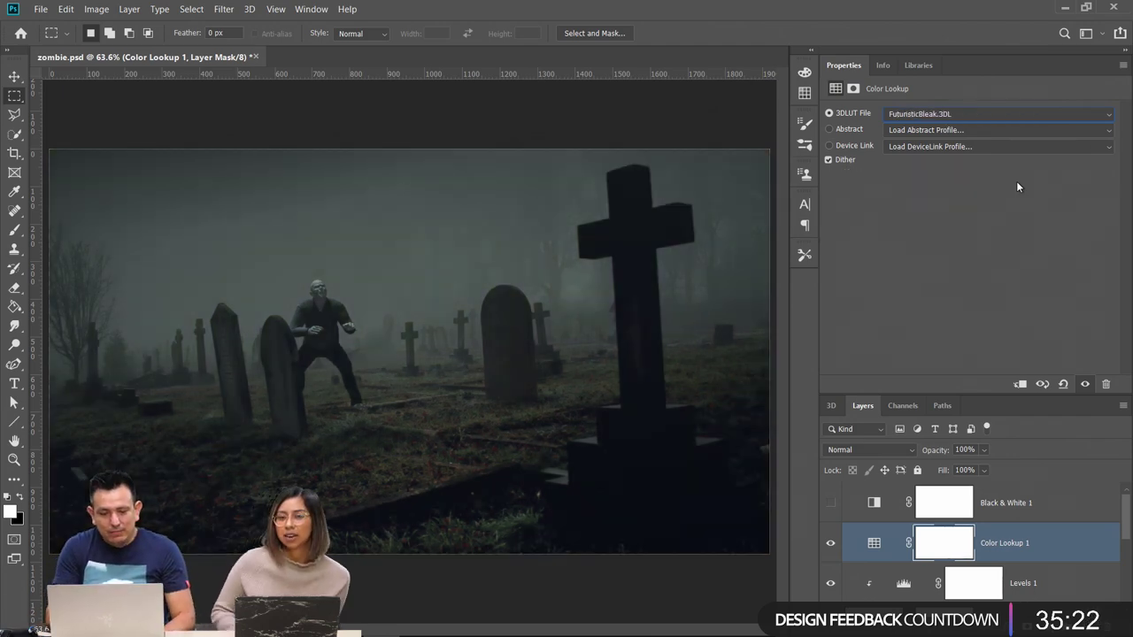
key("Up")
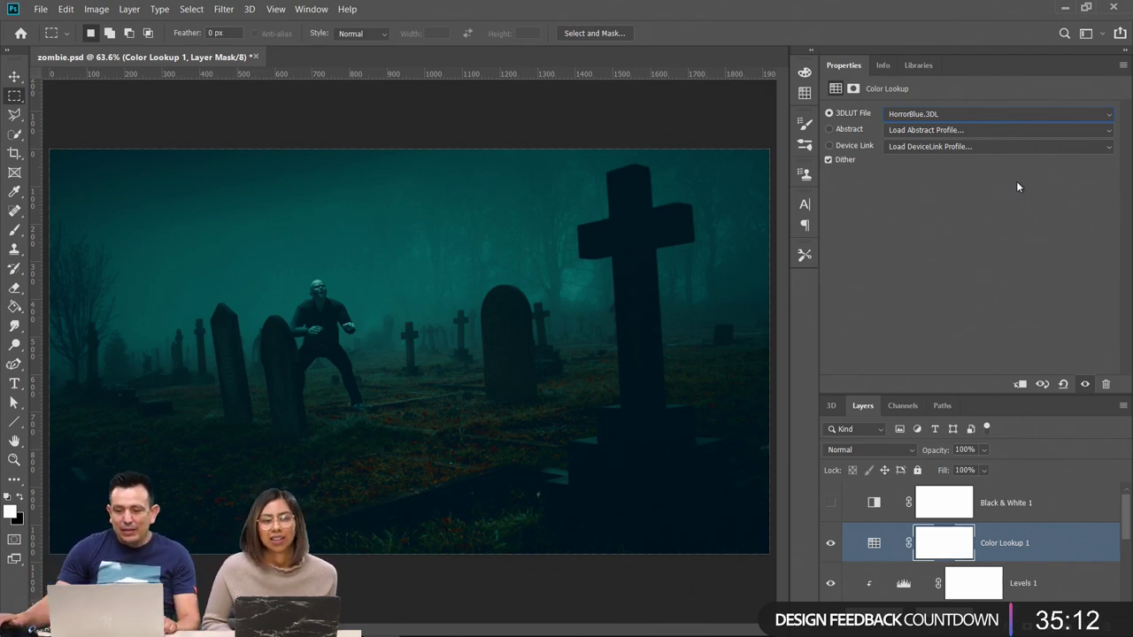
scroll(903, 536, "down", 5)
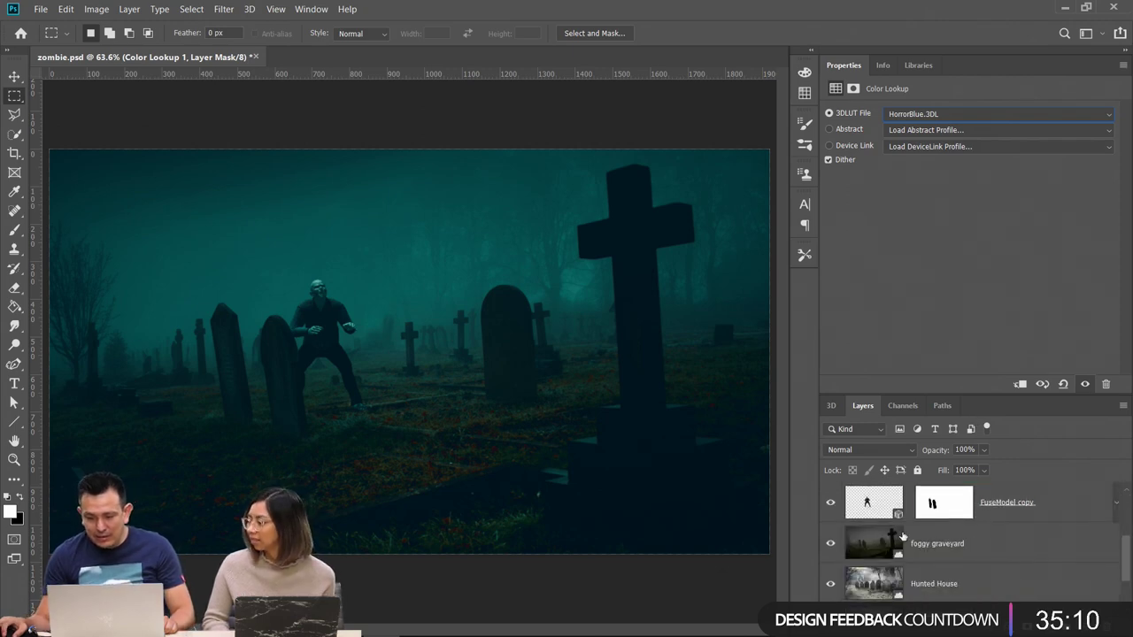
Duplicate the FuseModel copy zombie 3D layer and orbit the scene to a new angle
left_click(870, 511)
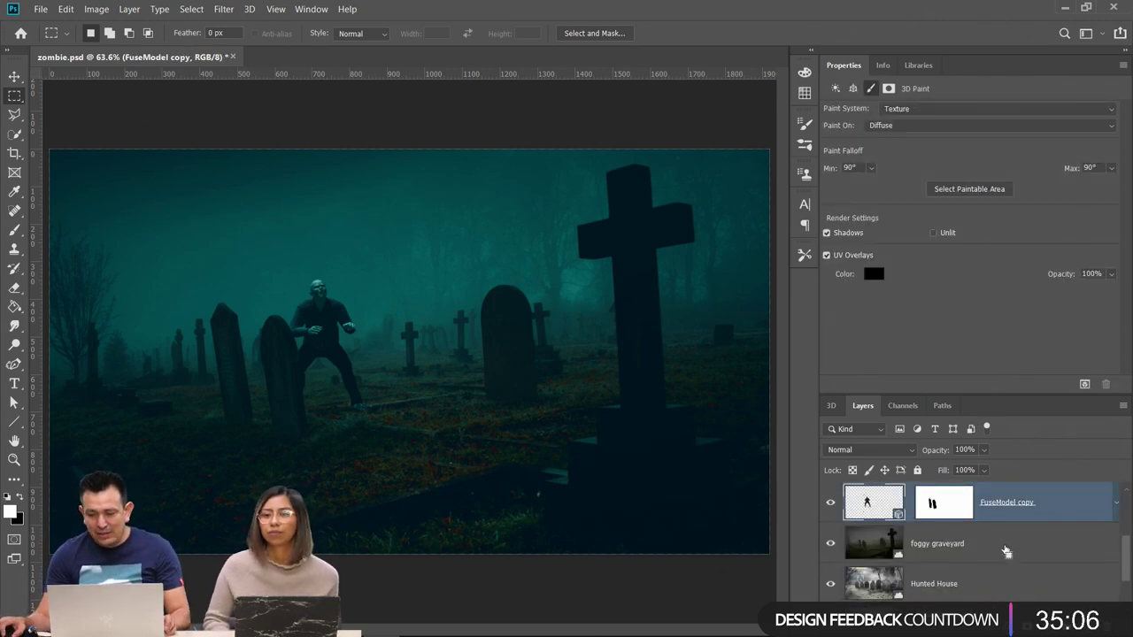
key("ctrl+j")
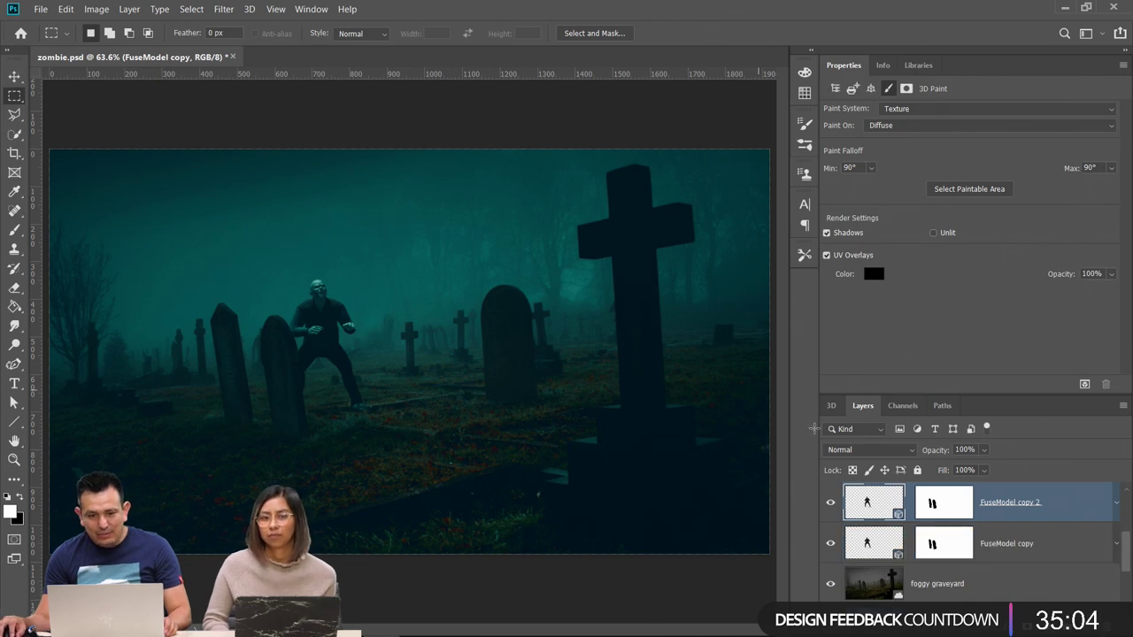
key("v")
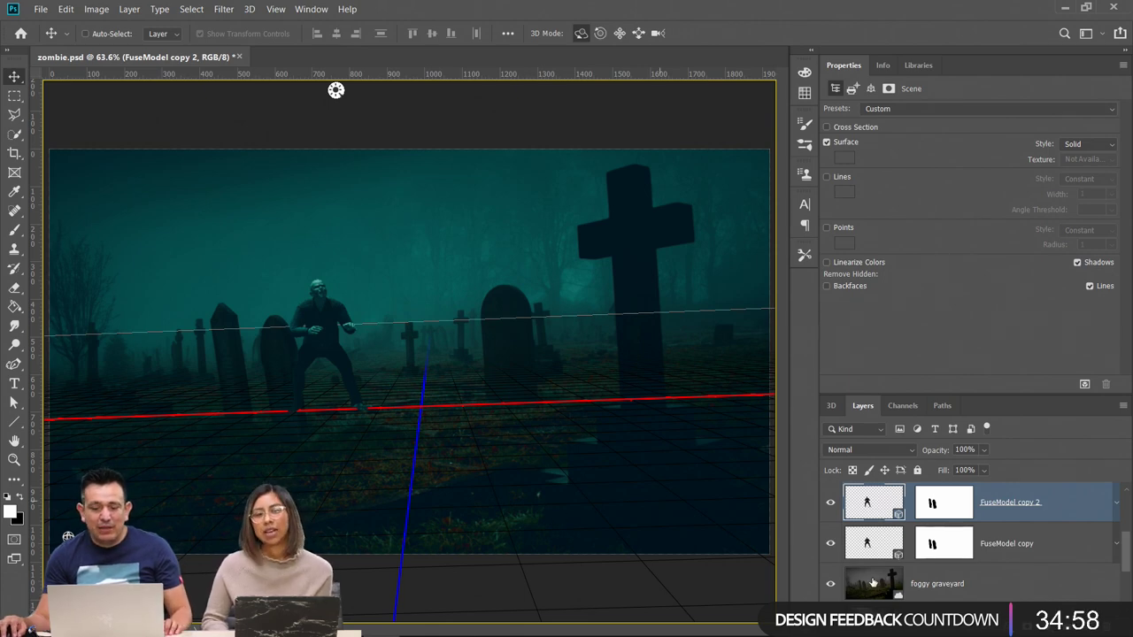
left_click(863, 542)
left_click(863, 507)
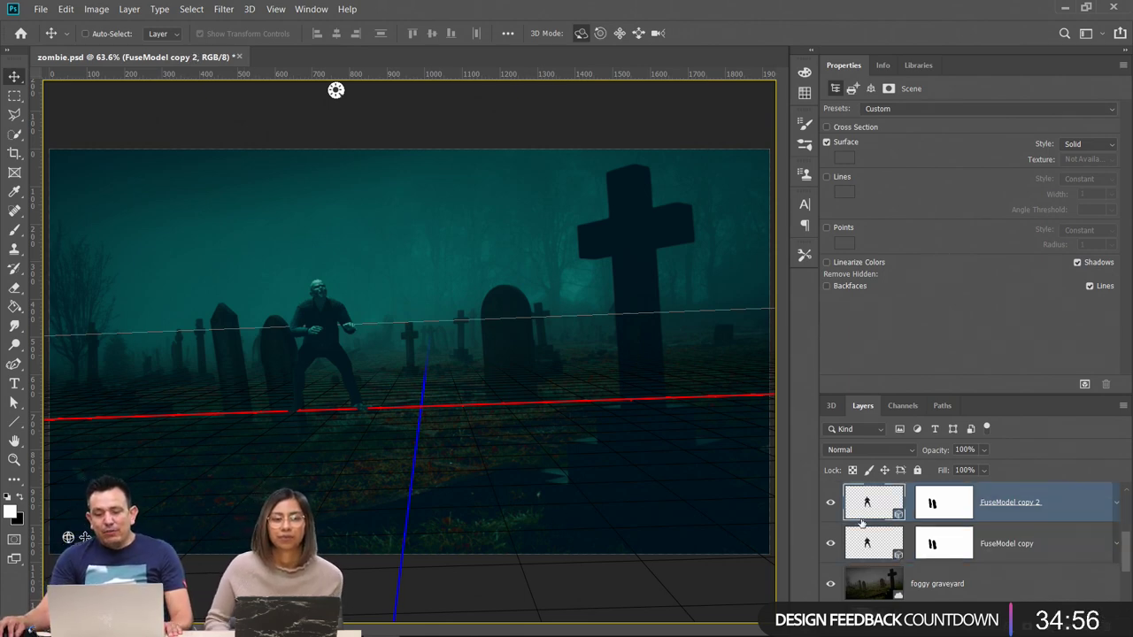
left_click(864, 542)
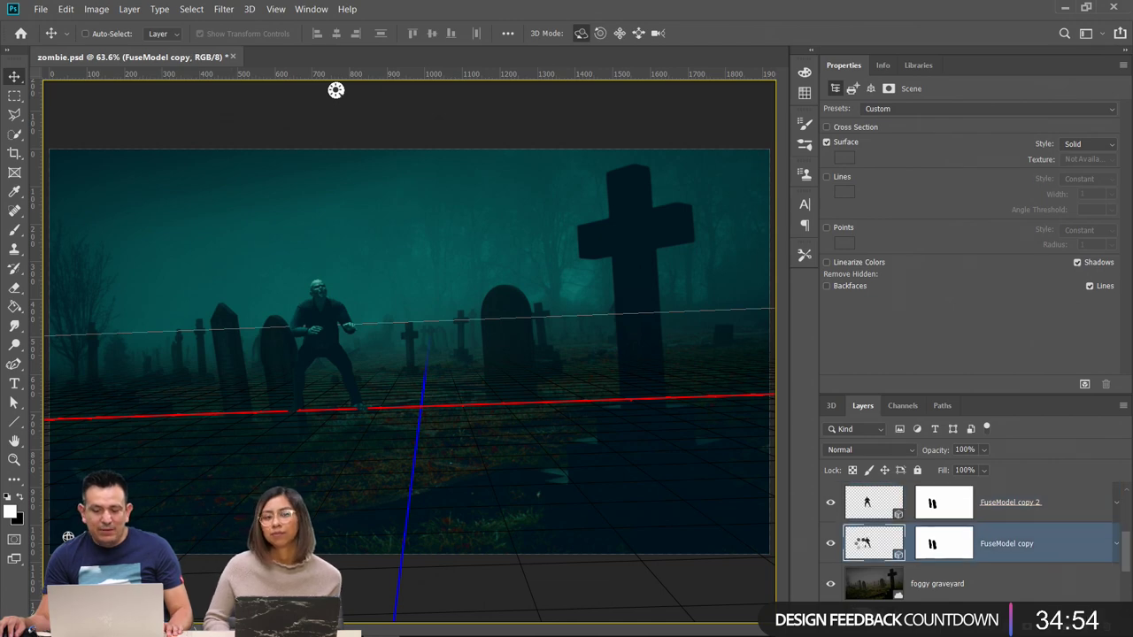
left_click(863, 507)
left_click_drag(46, 277, 730, 420)
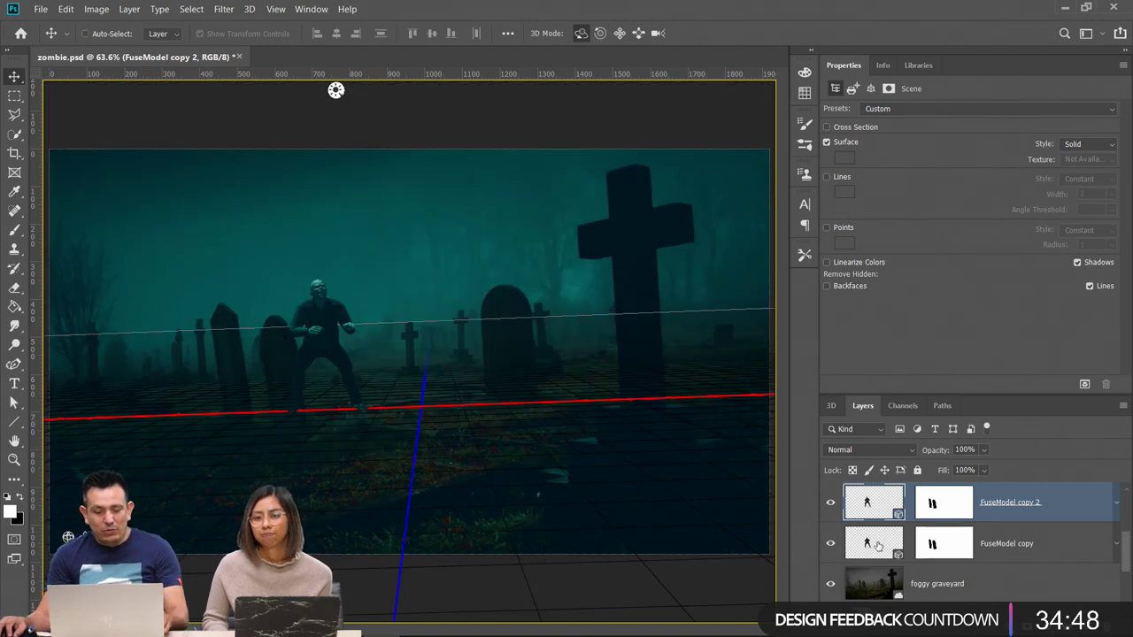
Release Levels 1 from clipping to the zombie and select both zombie 3D layers
left_click(888, 559, "shift")
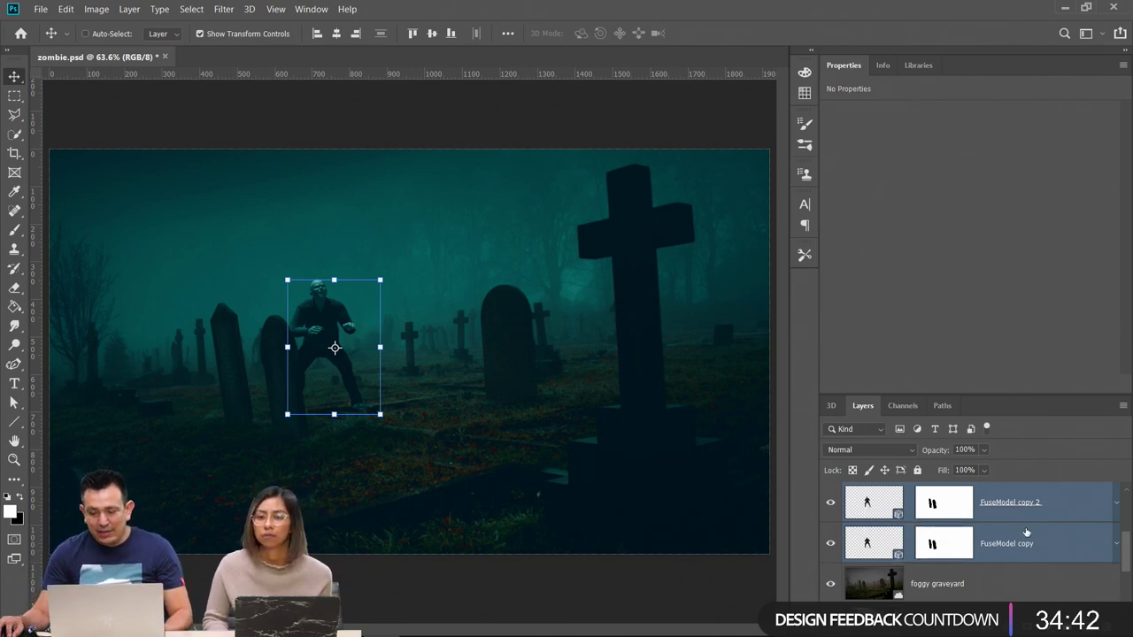
scroll(1130, 544, "up", 1)
scroll(1130, 545, "up", 1)
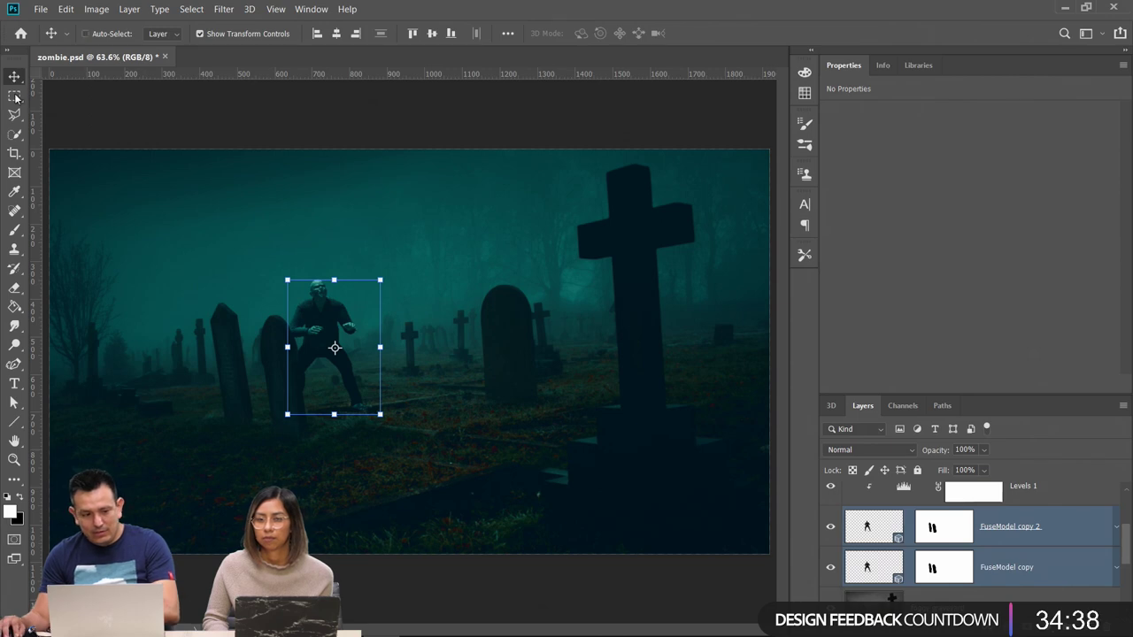
left_click(903, 504, "alt")
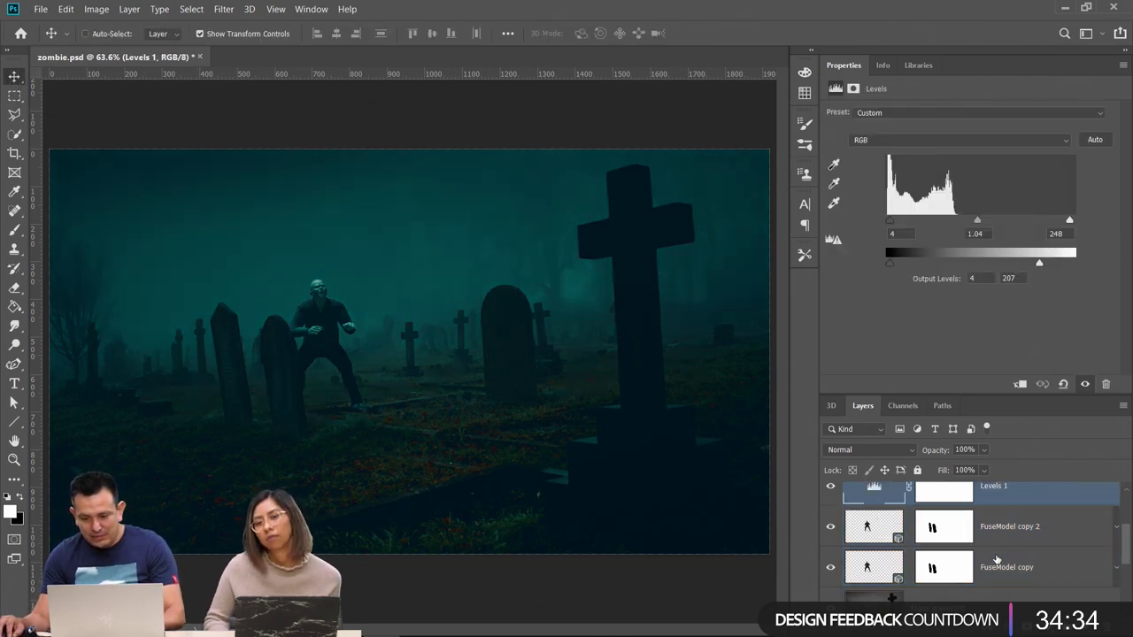
key("alt+bracketleft")
left_click(1023, 573, "shift")
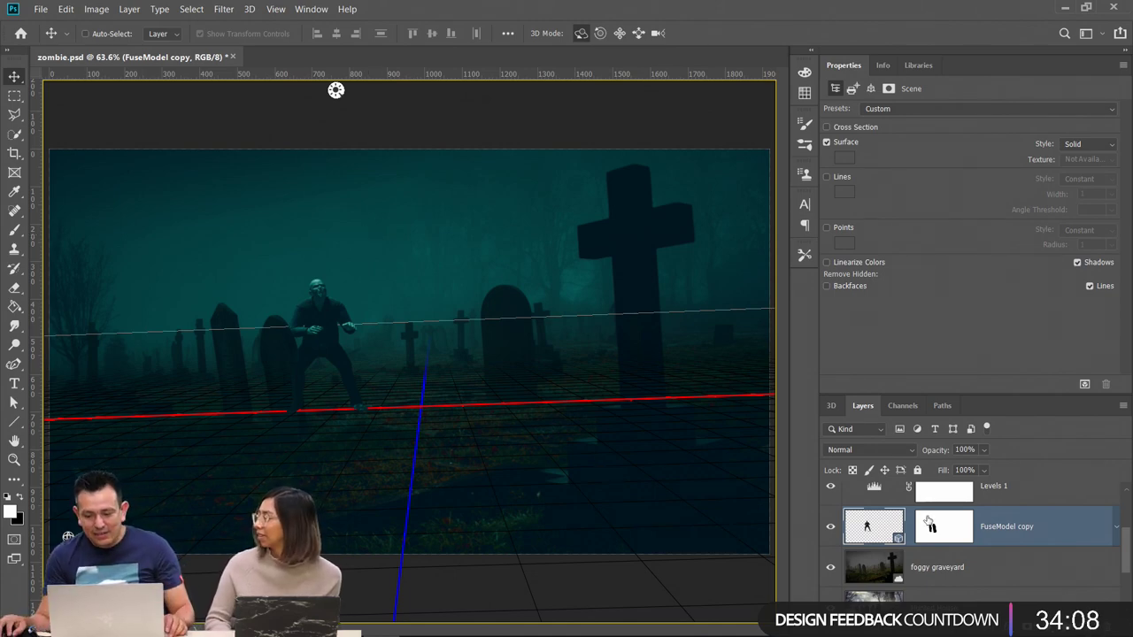
Select the second zombie, Bottoms_Skeleton-0, and apply the Zombie Looking Around animation
double_click(880, 539)
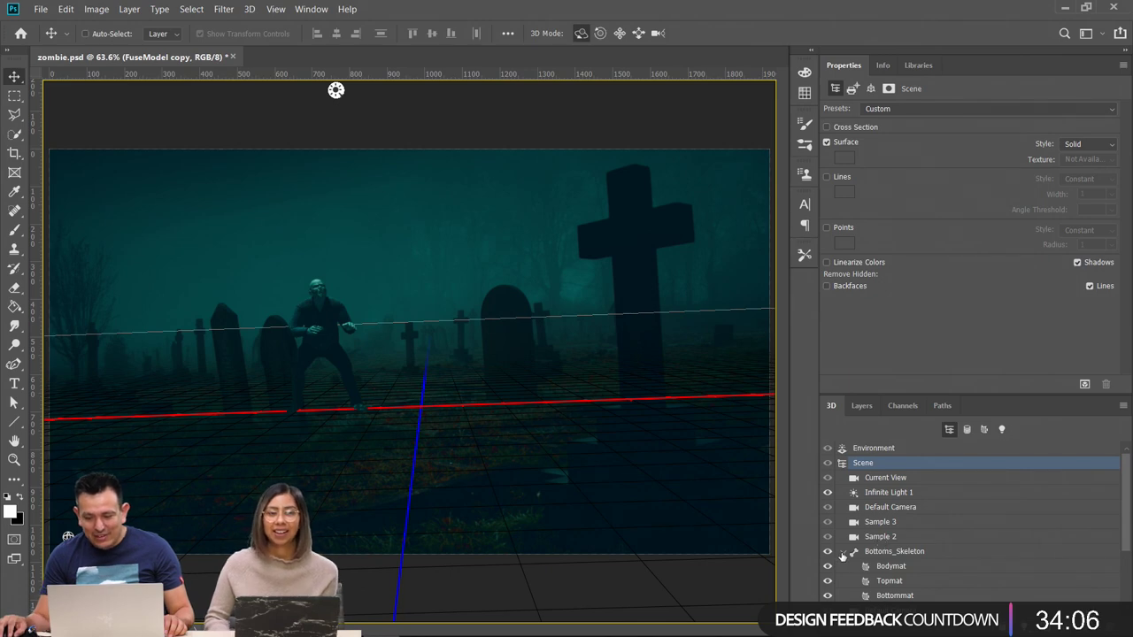
left_click(843, 554)
scroll(866, 589, "down", 2)
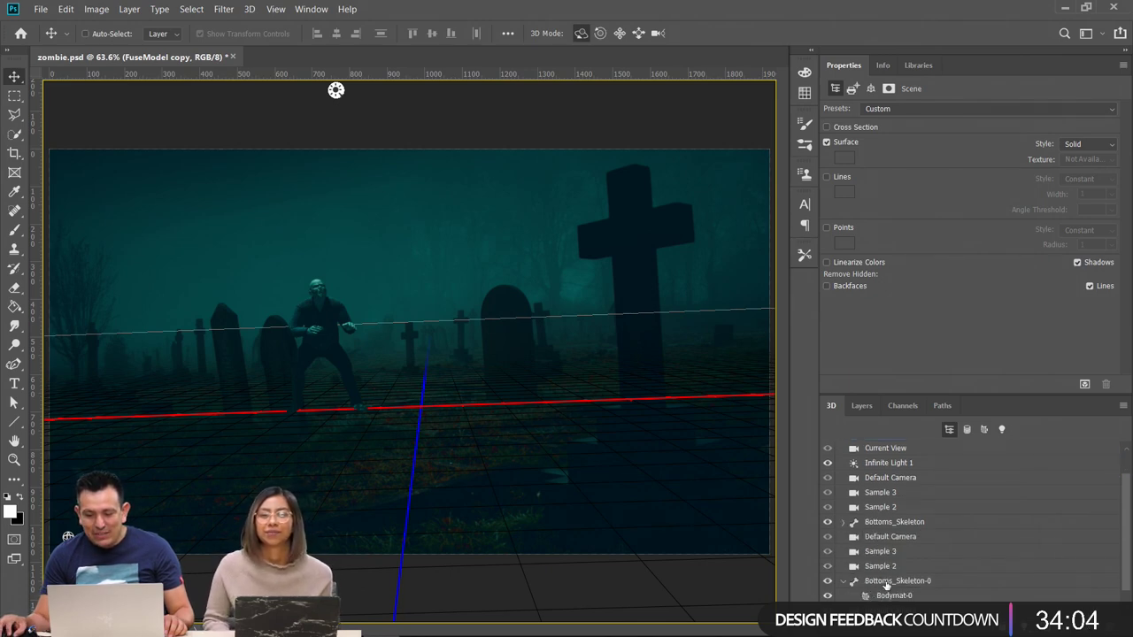
scroll(890, 590, "up", 2)
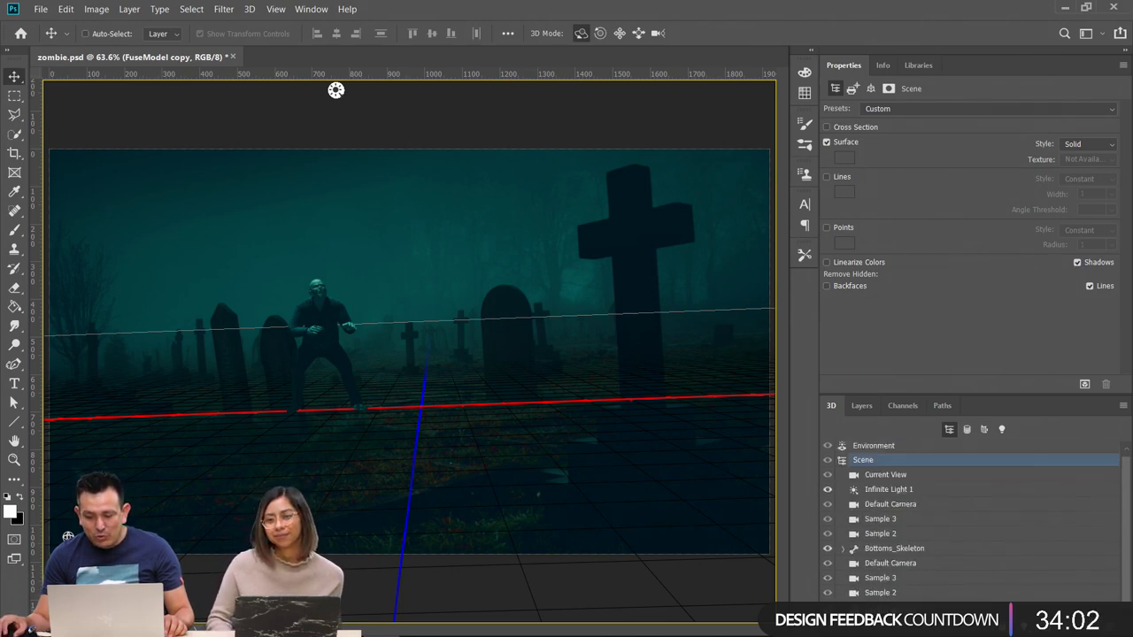
left_click_drag(886, 606, 872, 574)
left_click_drag(396, 346, 328, 407)
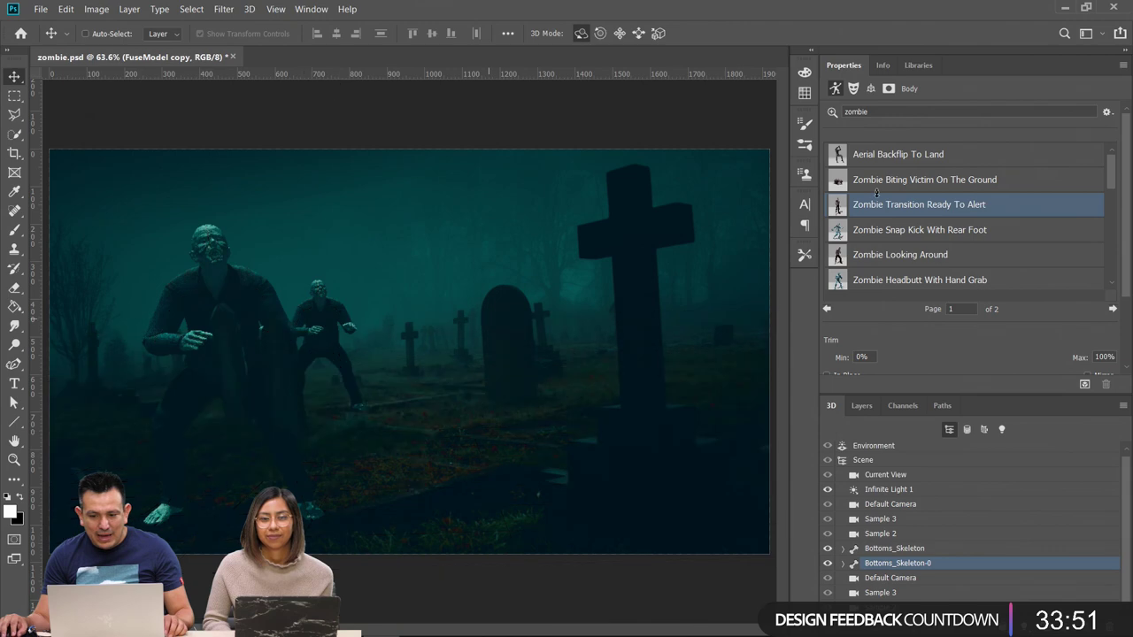
left_click(913, 256)
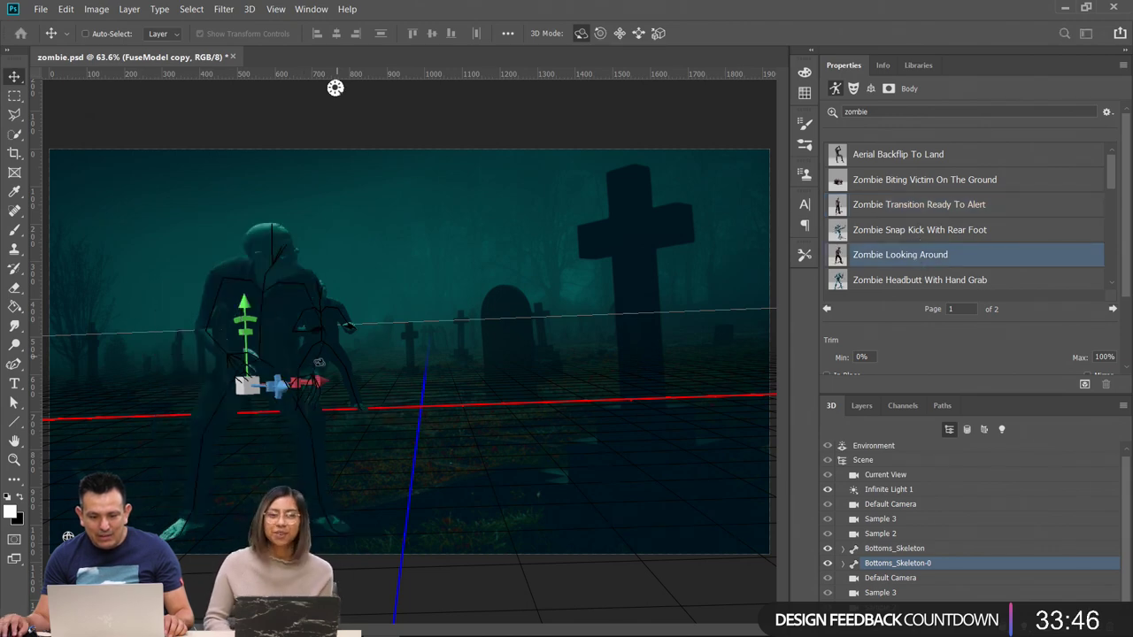
Mirror the second zombie's pose and move it right along X in front of the tombstones
left_click_drag(320, 382, 292, 380)
scroll(965, 221, "down", 2)
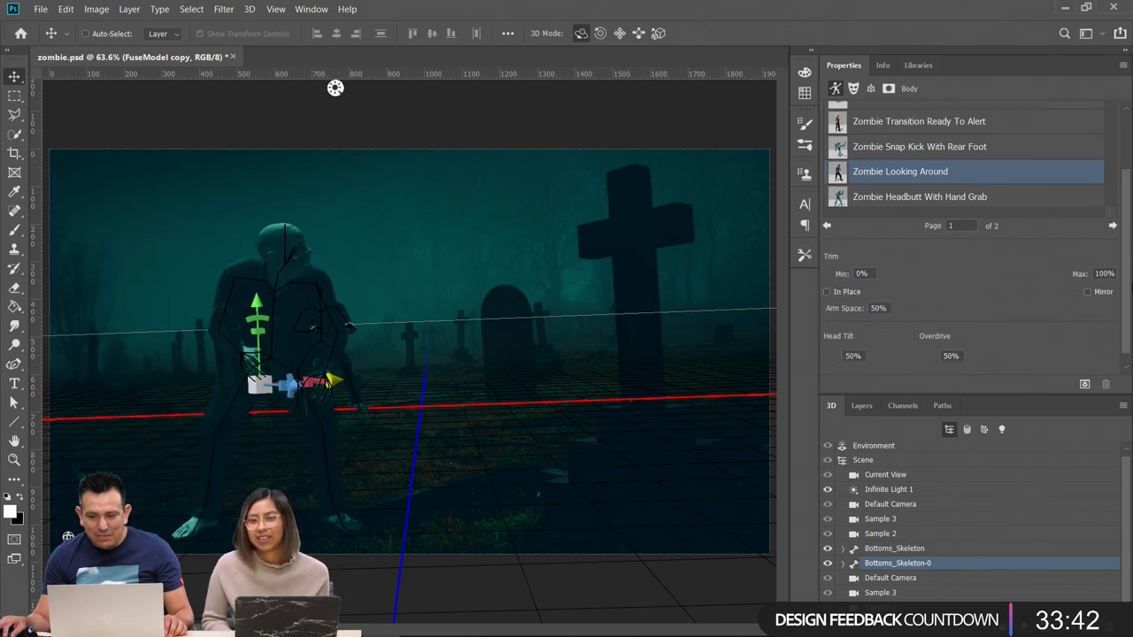
scroll(1104, 296, "down", 1)
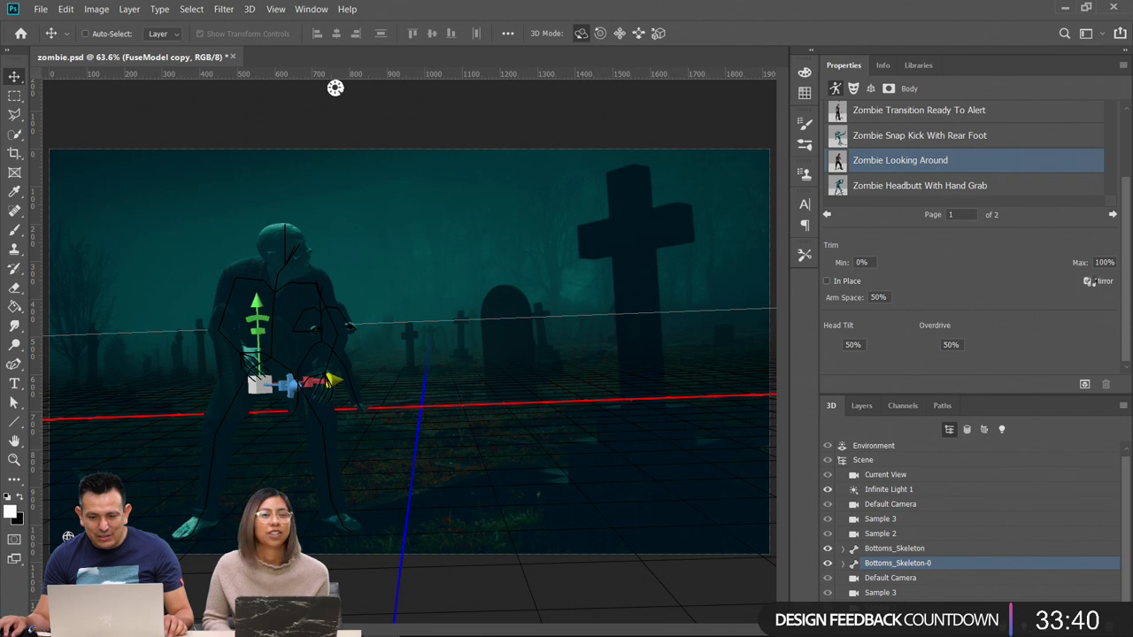
left_click(1088, 282)
left_click_drag(352, 381, 471, 368)
Clip Levels 1 to the zombie layer, briefly preview Black & White, then select the Color Lookup 1 mask
left_click(861, 406)
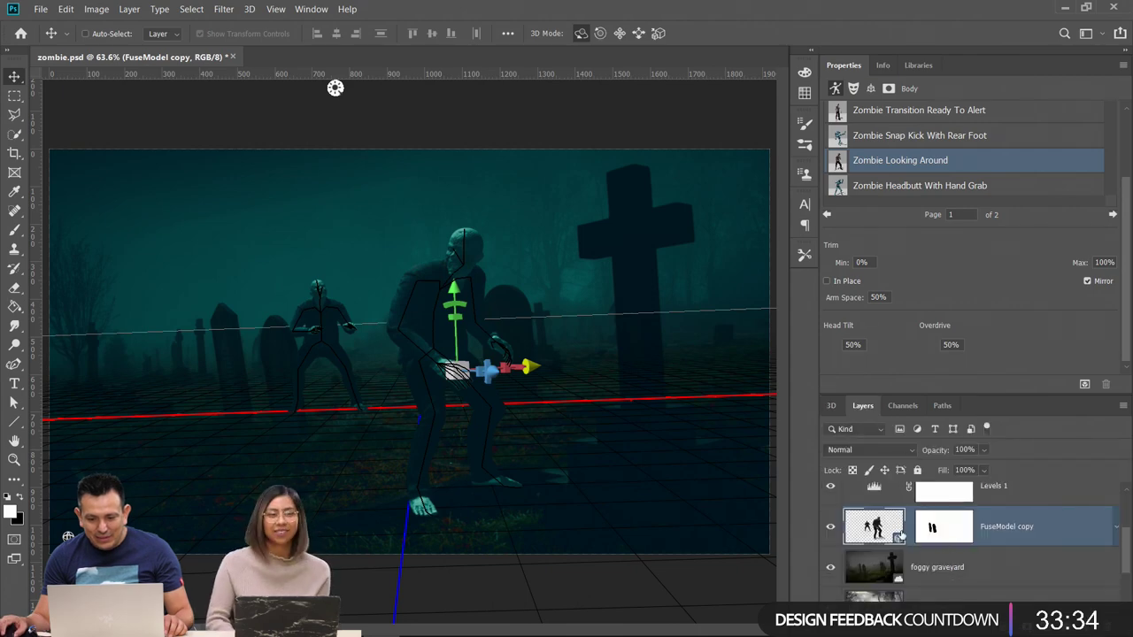
key("m")
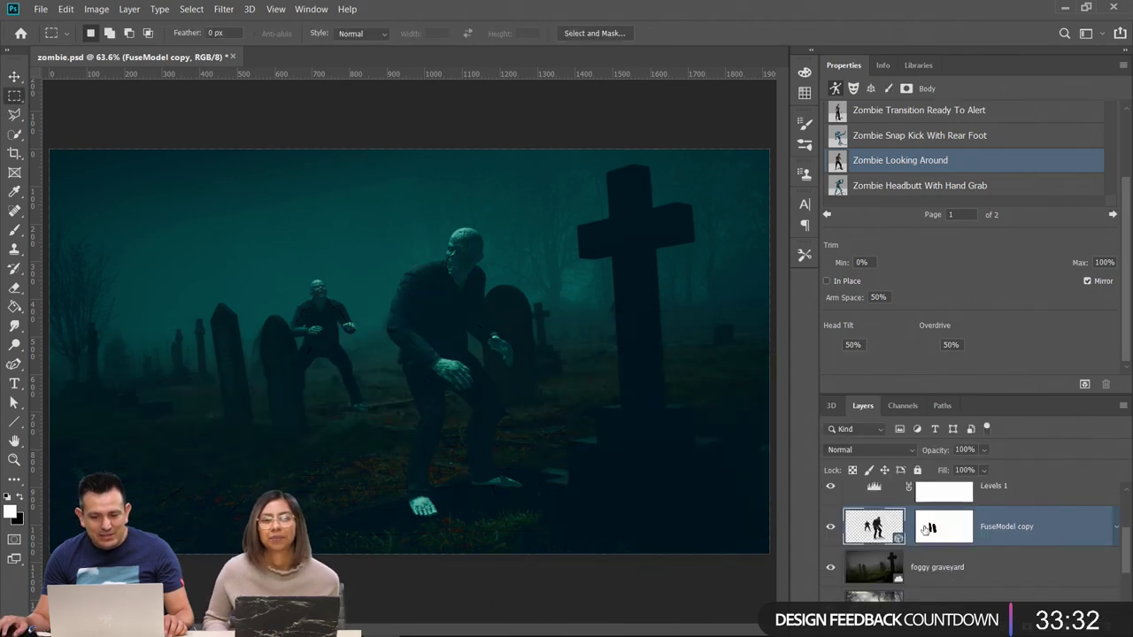
scroll(925, 528, "up", 2)
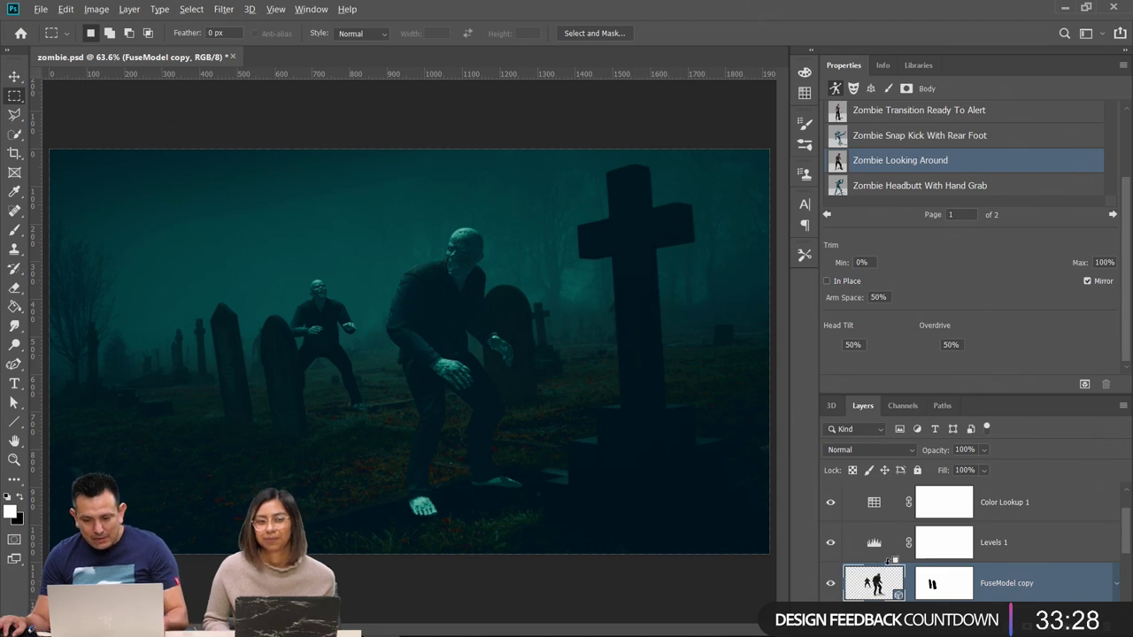
left_click(889, 560, "alt")
scroll(884, 567, "up", 1)
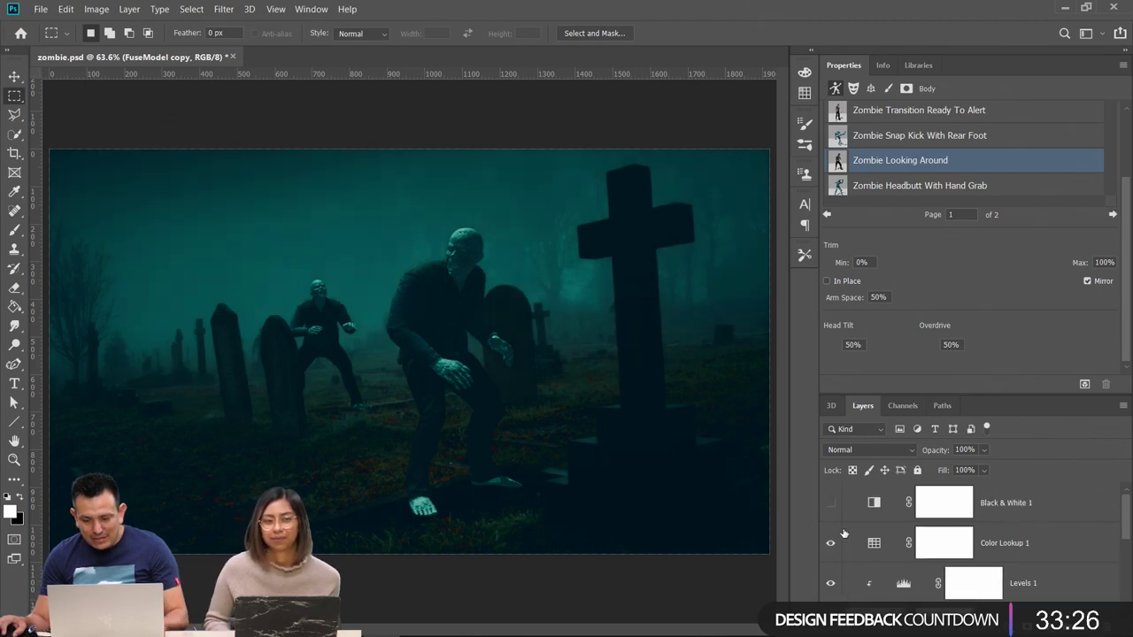
left_click(830, 502)
left_click(831, 502)
left_click(944, 543)
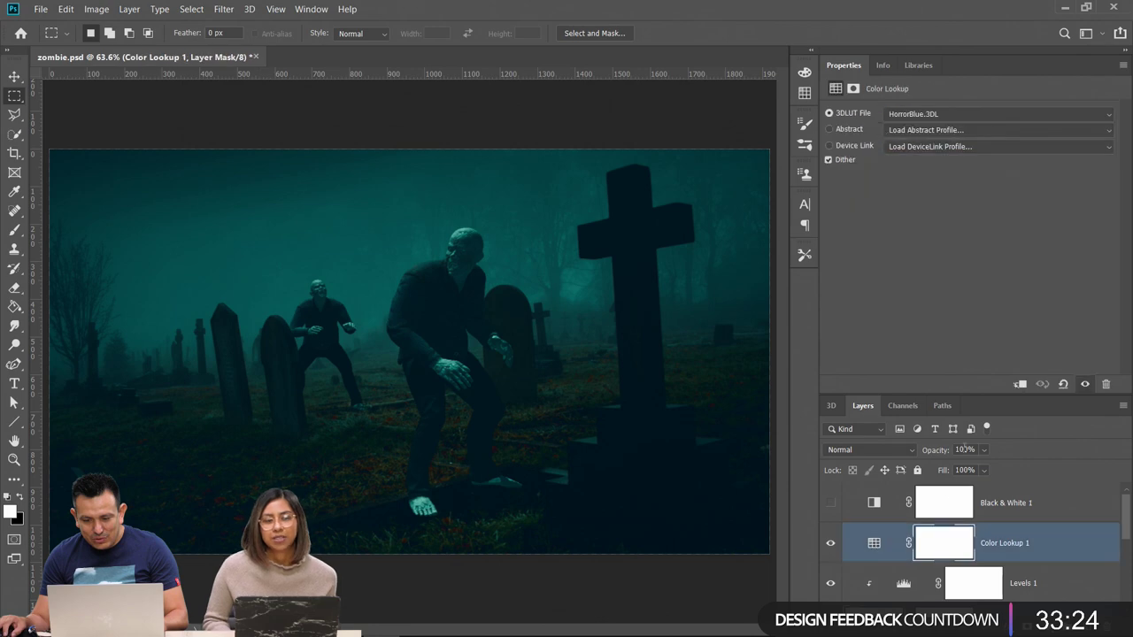
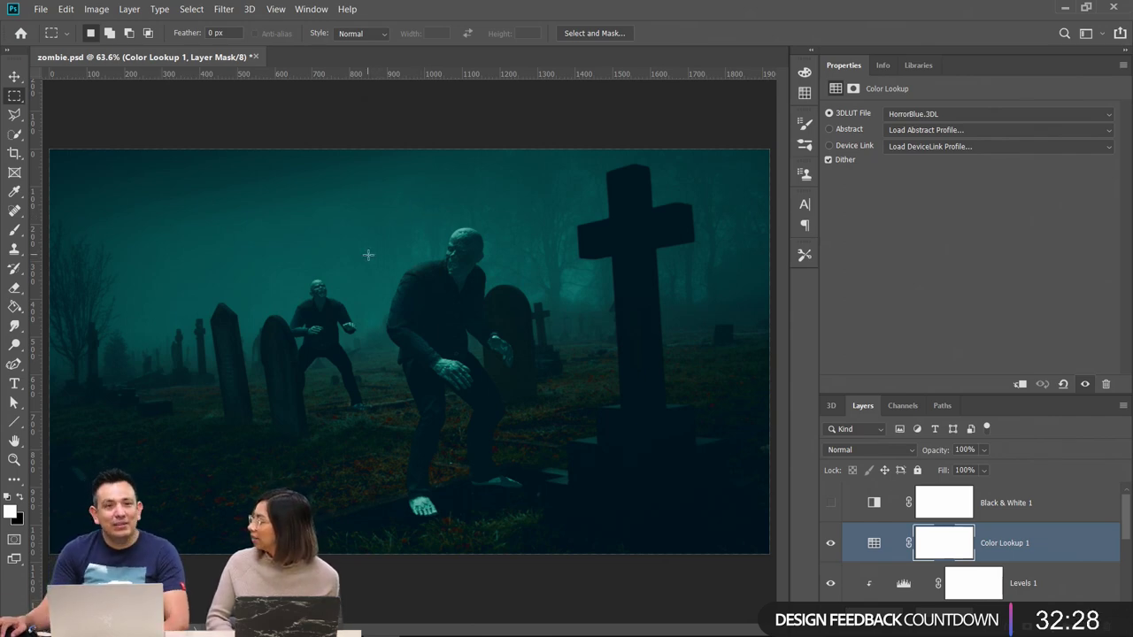
Open Save As, check the formats with Photoshop kept, then cancel without saving
left_click(41, 9)
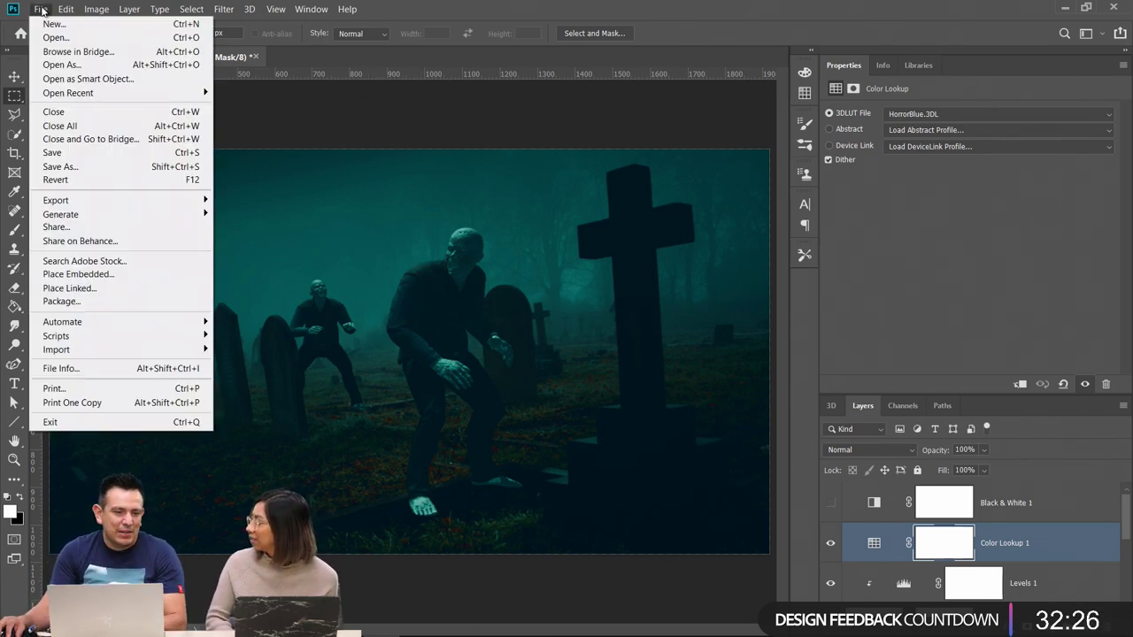
left_click(102, 167)
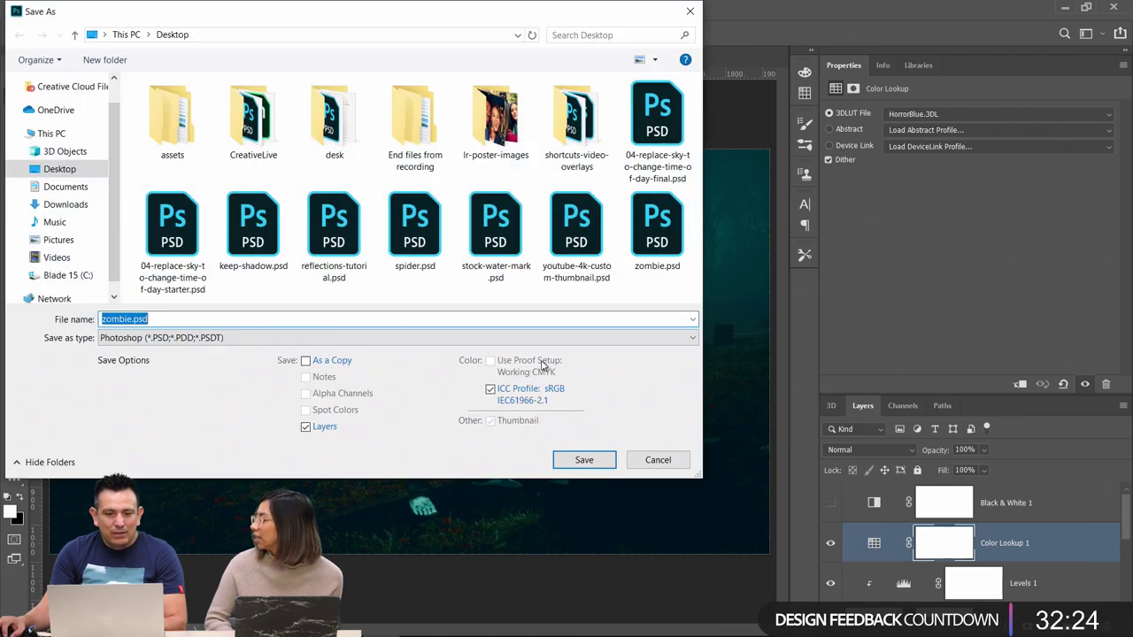
left_click(202, 338)
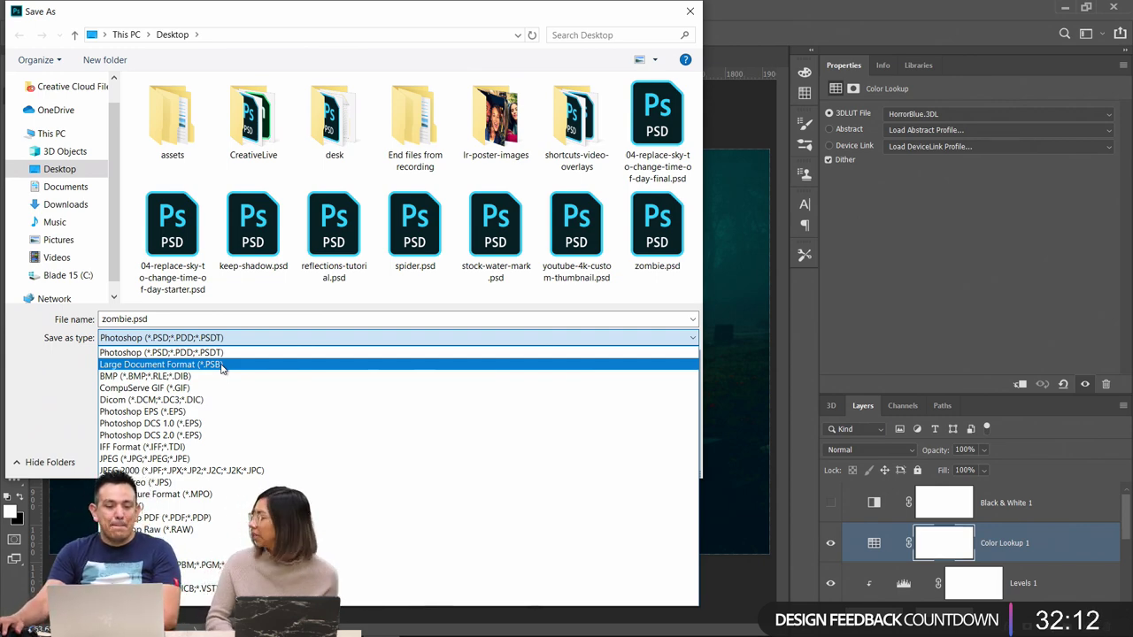
left_click(754, 111)
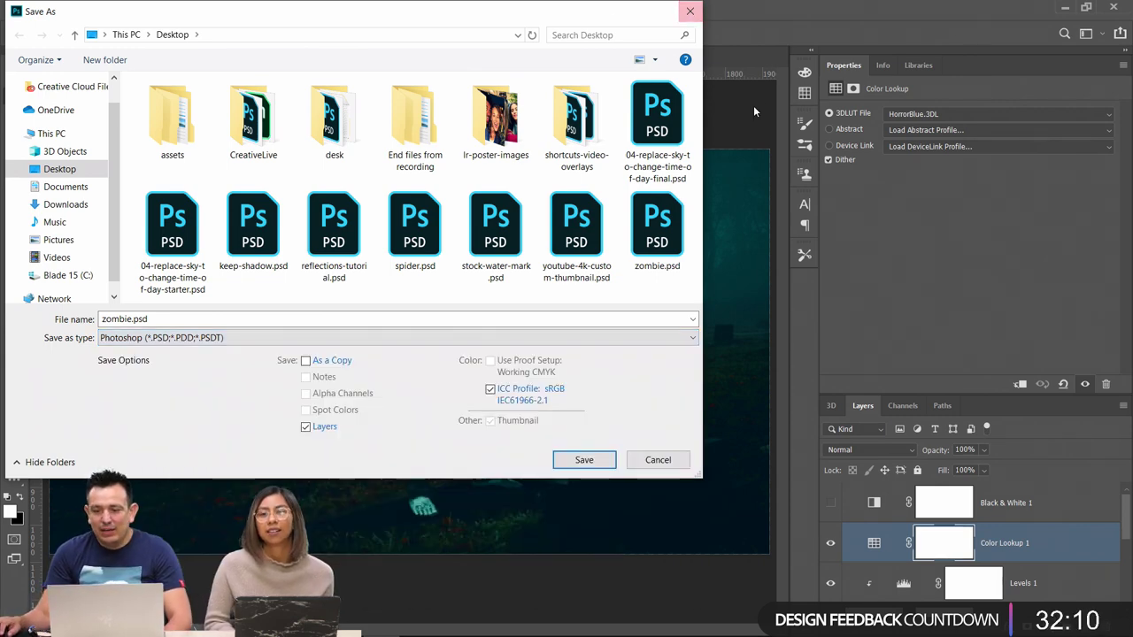
left_click(688, 14)
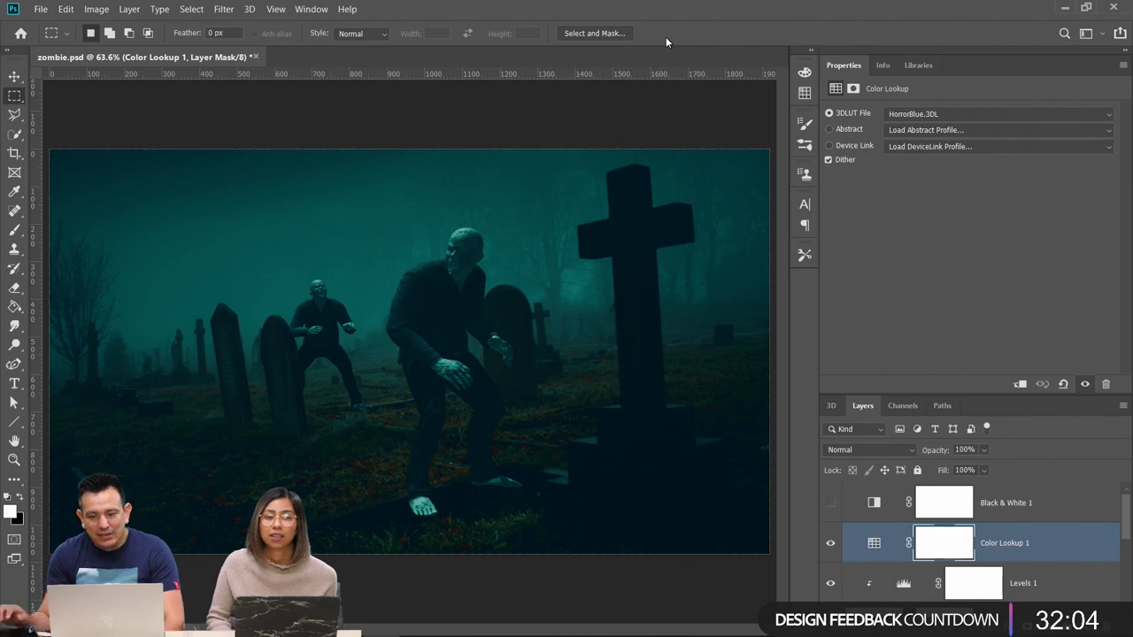
Toggle the Color Lookup 1 grade on and off and confirm HorrorBlue.3DL as its LUT
left_click(831, 543)
left_click(831, 544)
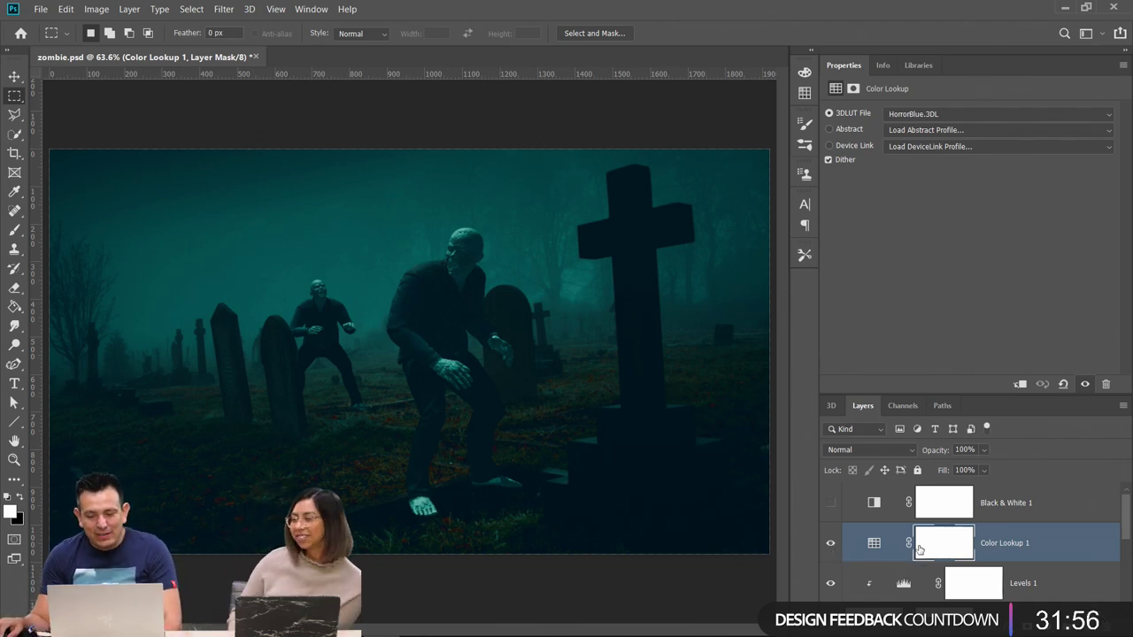
left_click(832, 543)
left_click(832, 547)
left_click(832, 546)
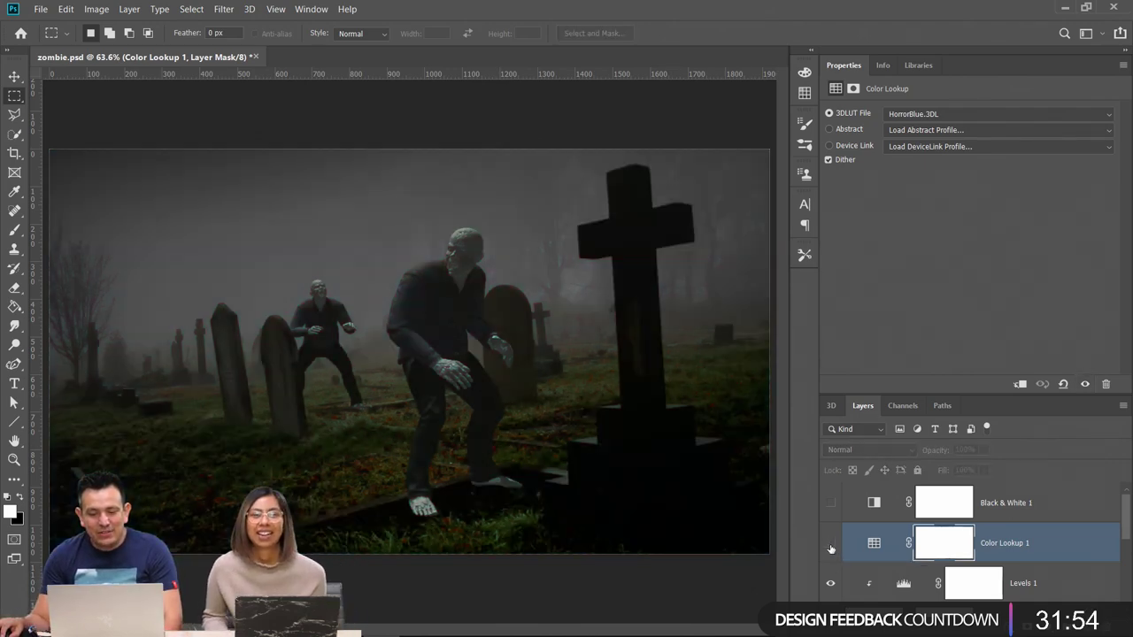
left_click(831, 546)
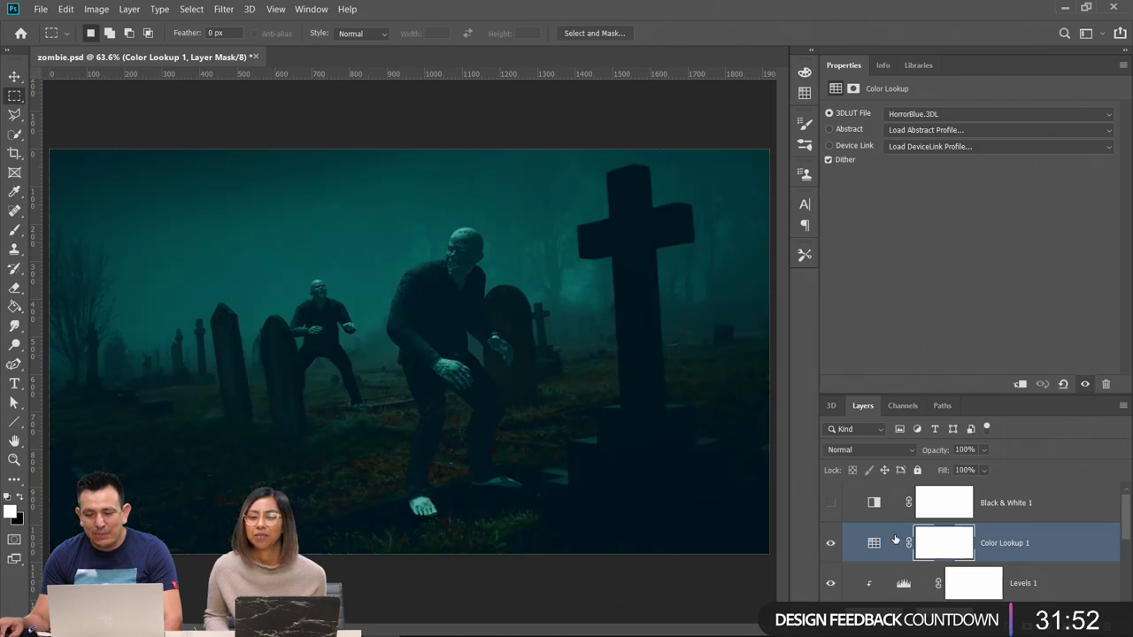
left_click(910, 115)
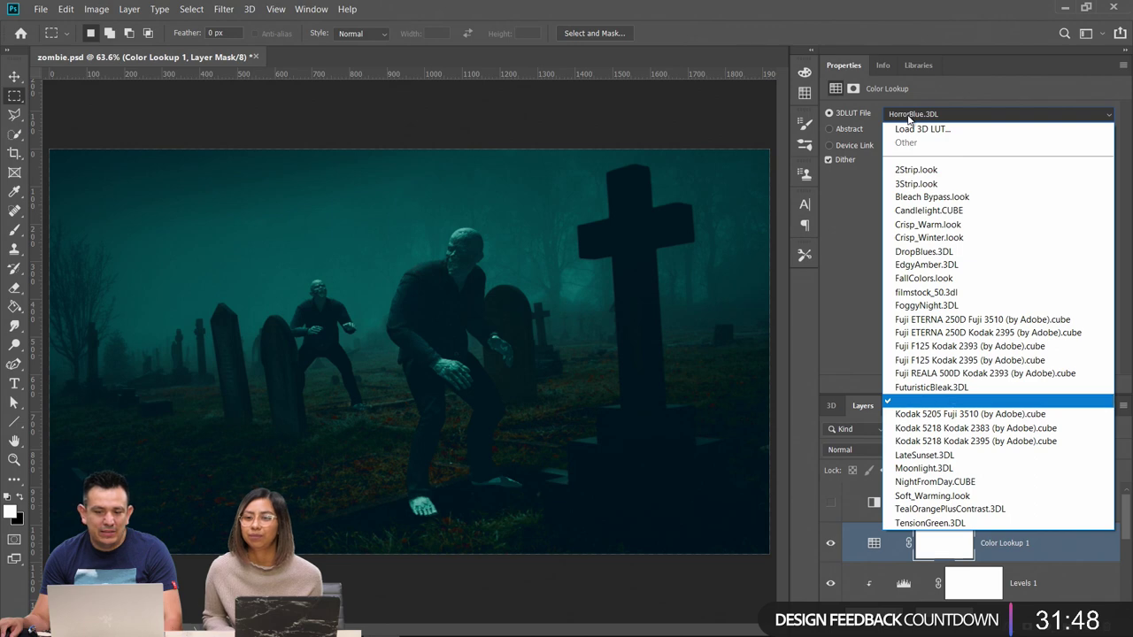
left_click(908, 115)
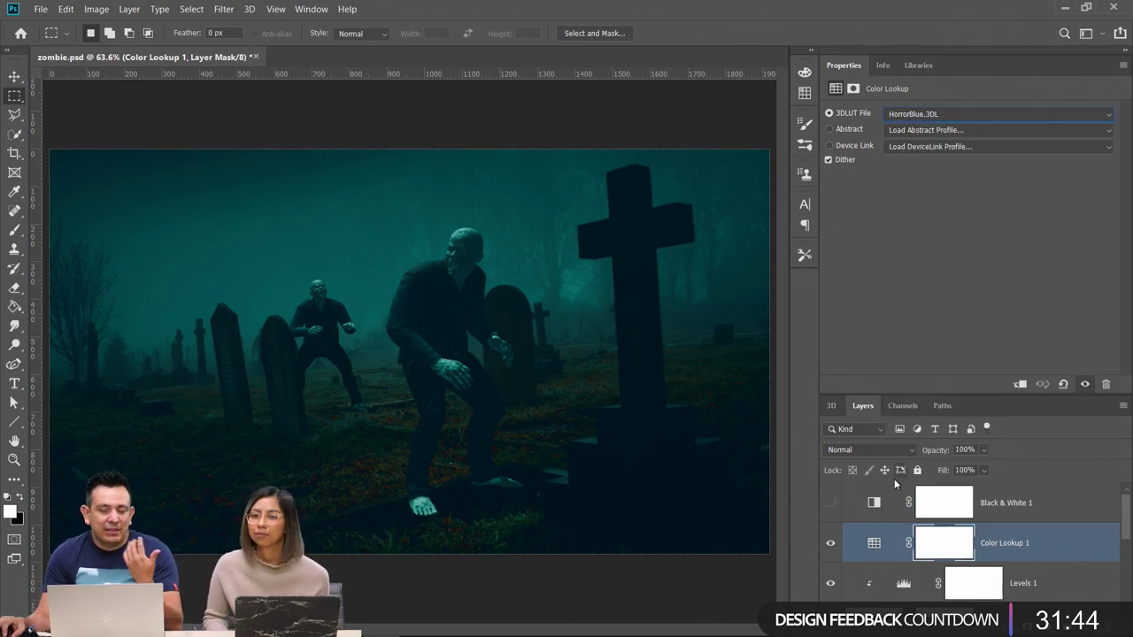
Compare the image with and without the teal grade, then bring up its blending modes
left_click(831, 545)
left_click(829, 545)
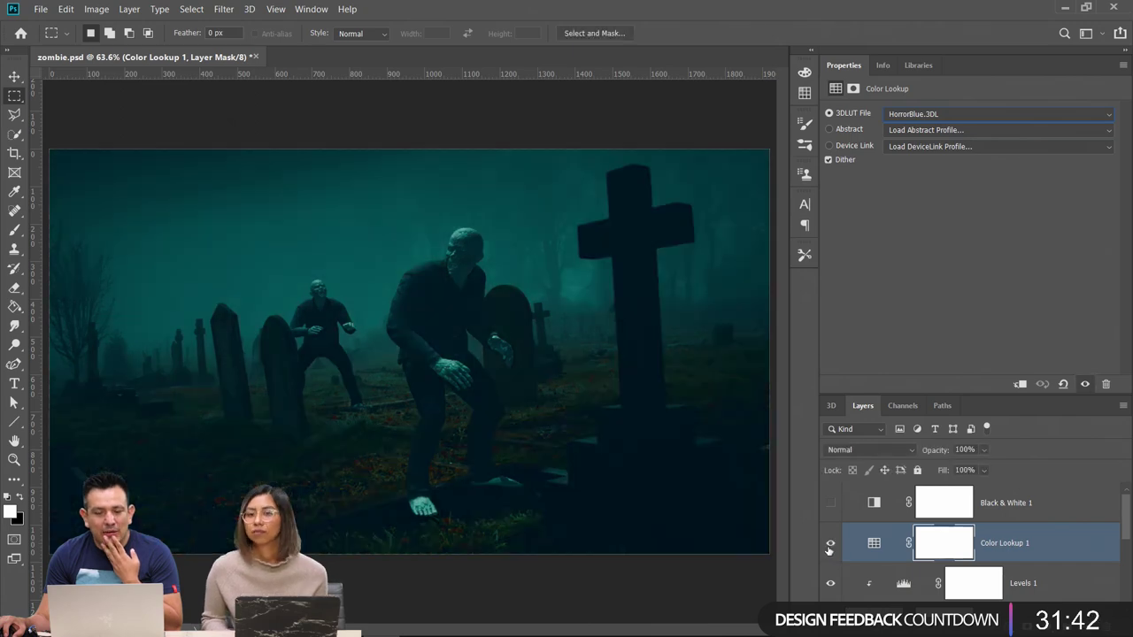
left_click(830, 545)
left_click(829, 545)
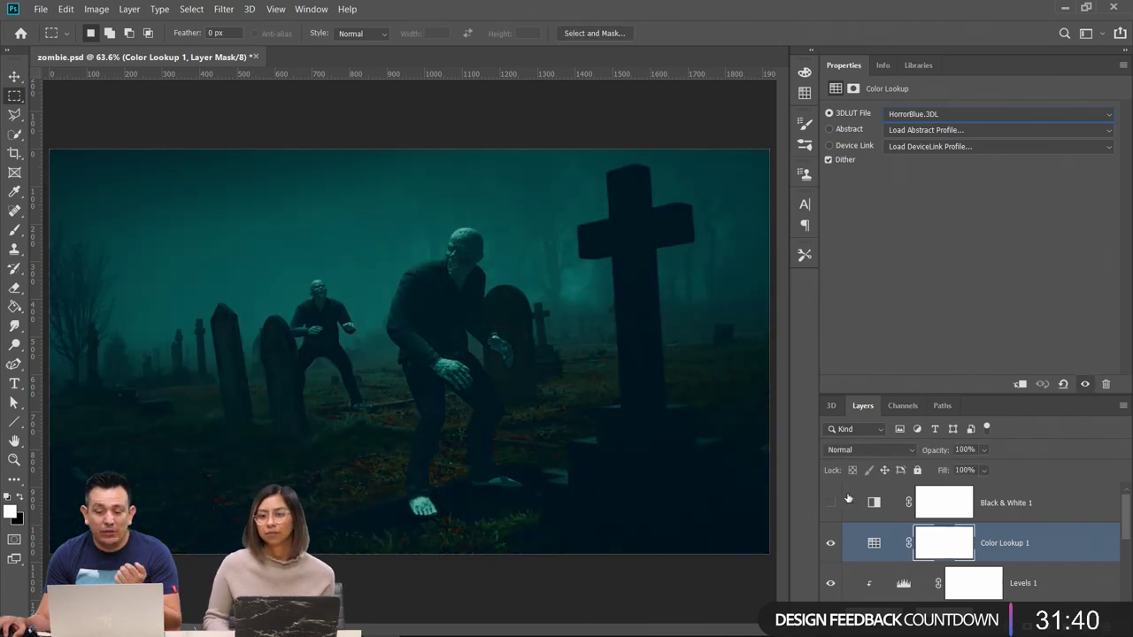
left_click(906, 447)
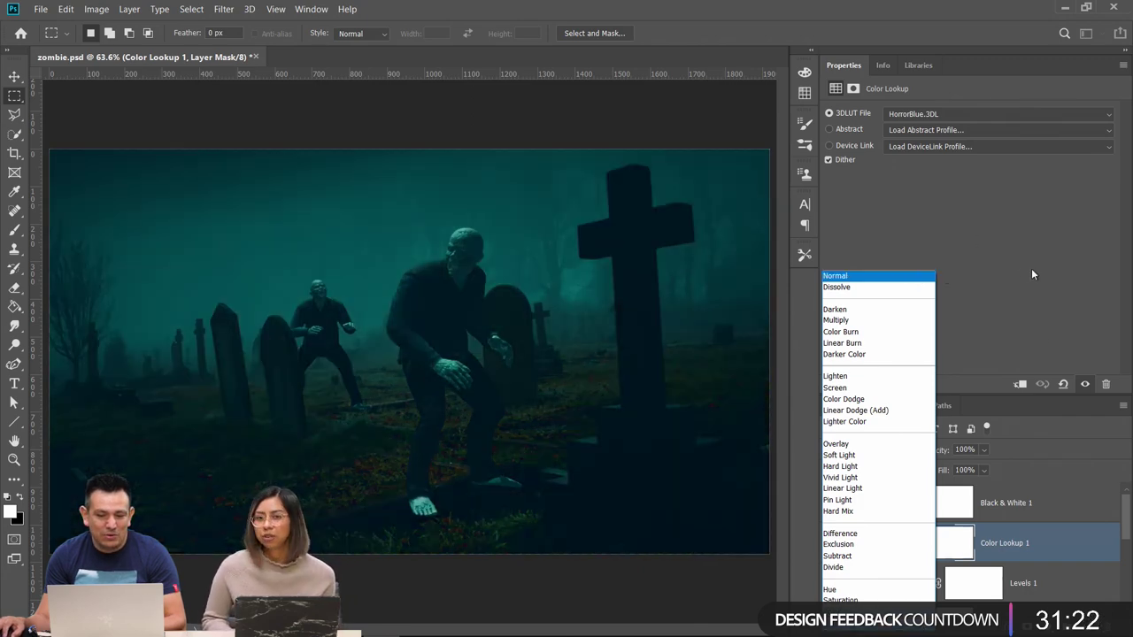
Preview other blend modes and test lower opacity, then restore Normal at full opacity
key("Up")
key("Up")
key("Up")
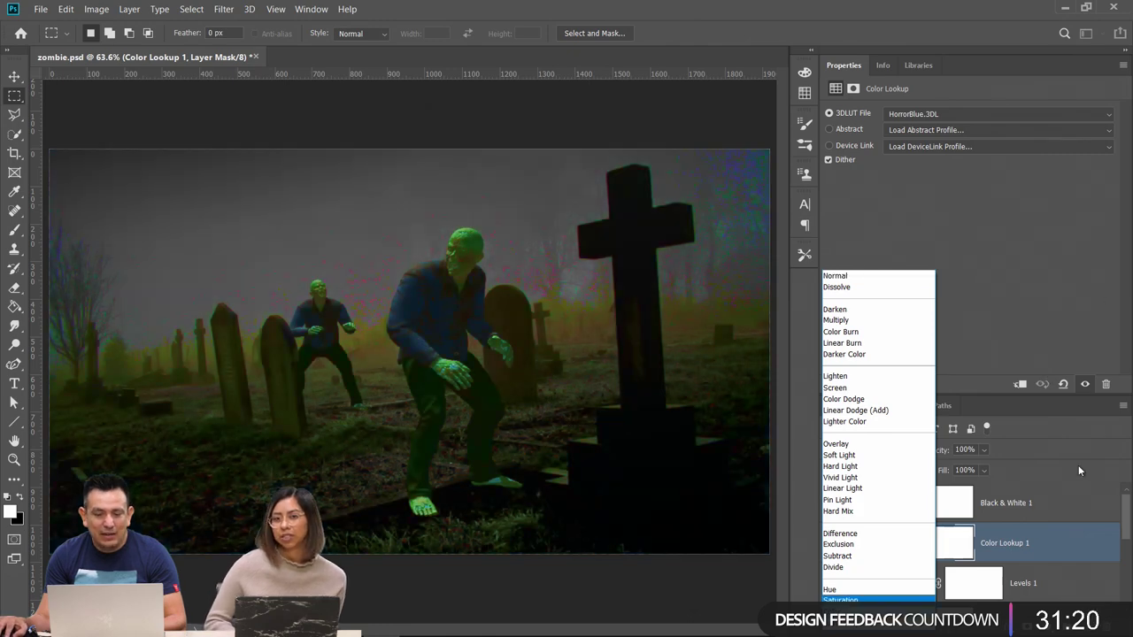
key("Escape")
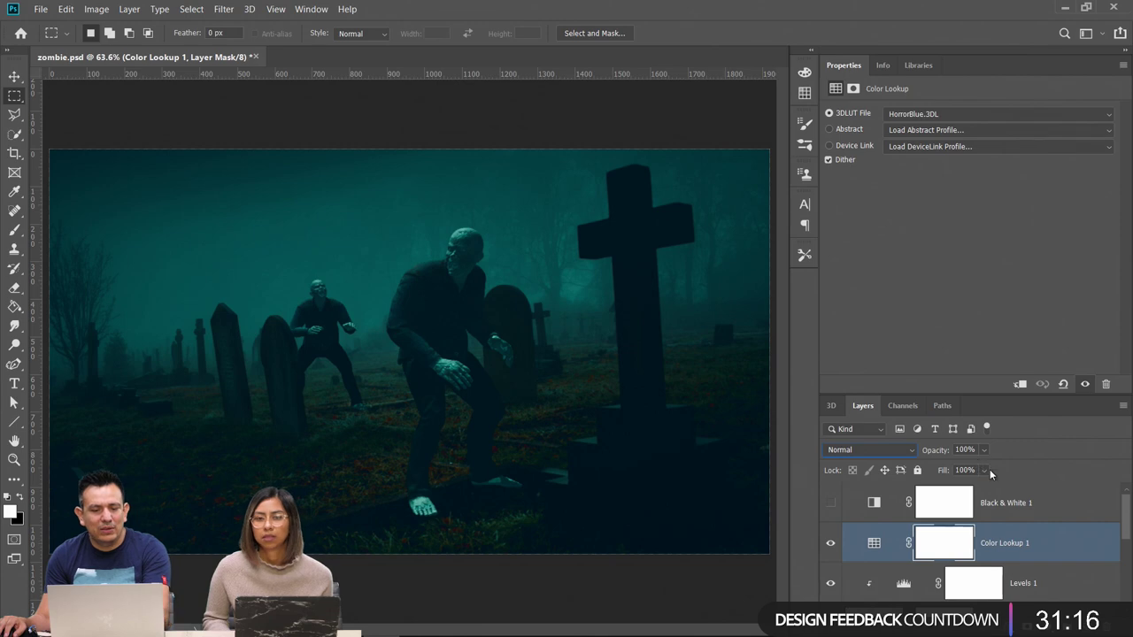
left_click_drag(994, 460, 1020, 470)
left_click(984, 450)
left_click(871, 450)
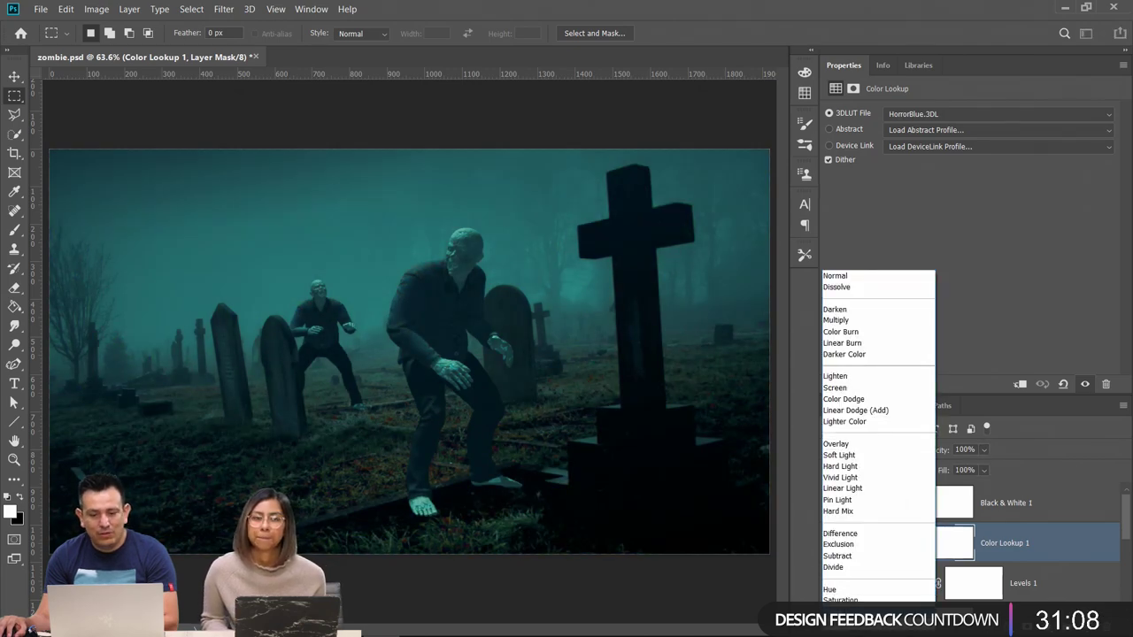
Set Color Lookup 1 to Color blend mode at 84% opacity
left_click(836, 612)
left_click(983, 450)
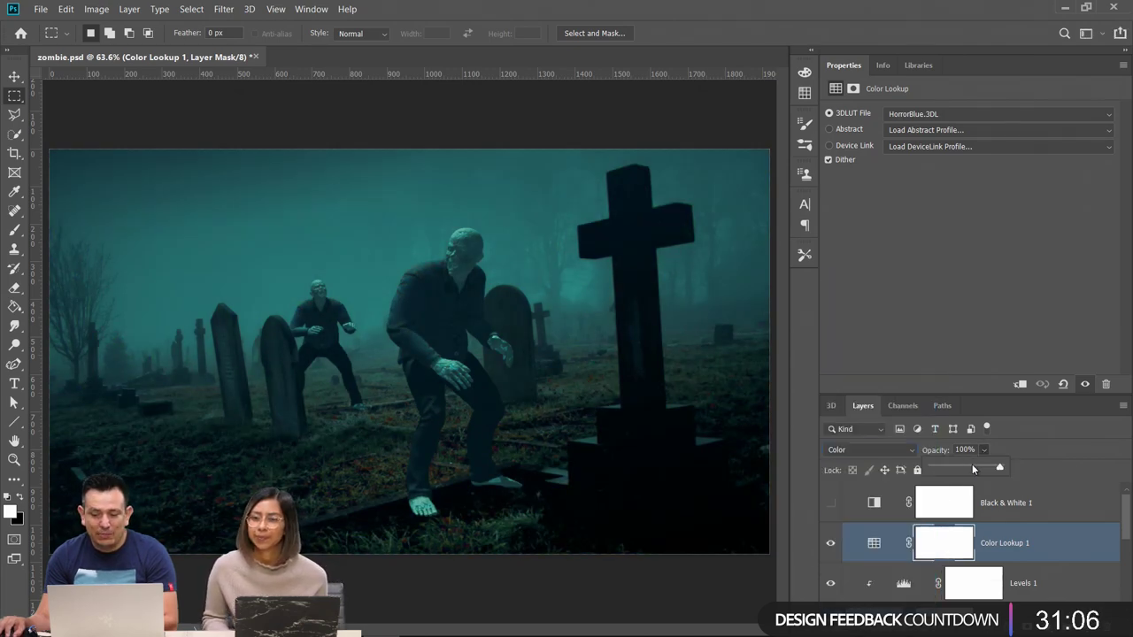
left_click_drag(972, 469, 977, 473)
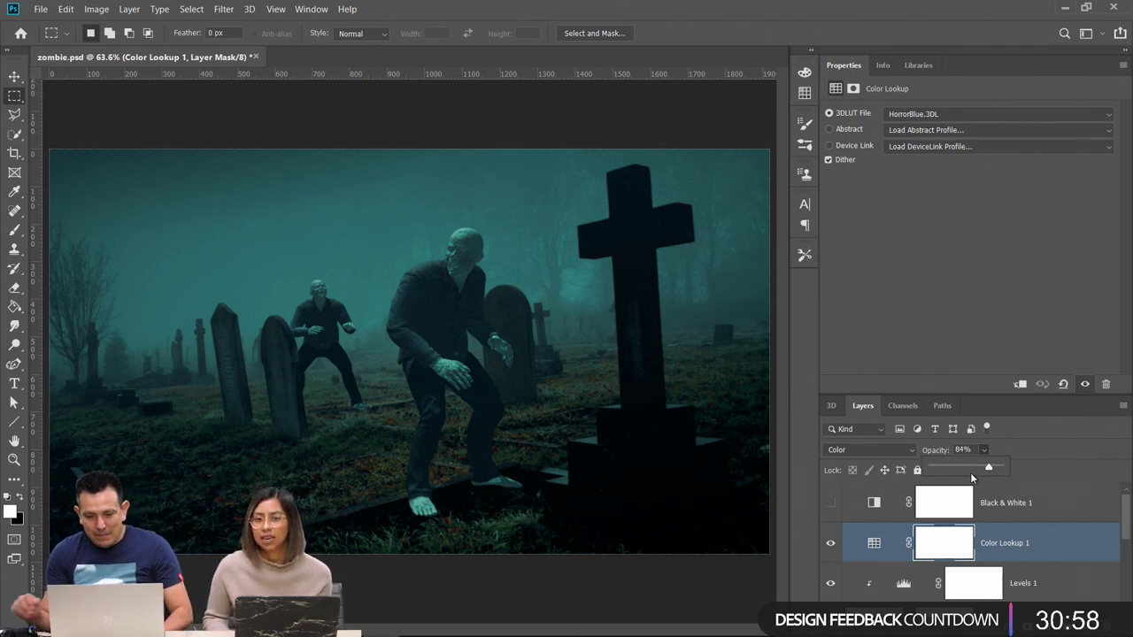
left_click(11, 78)
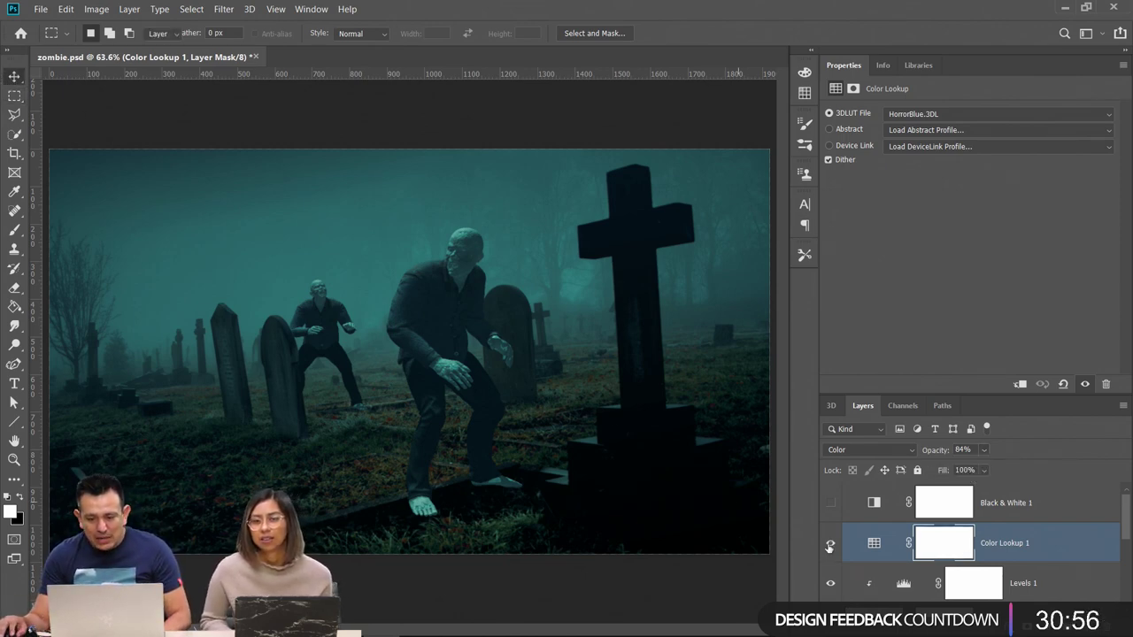
scroll(885, 566, "down", 1)
In the FuseModel copy 3D scene, shift the large zombie toward the viewer
left_click(877, 586)
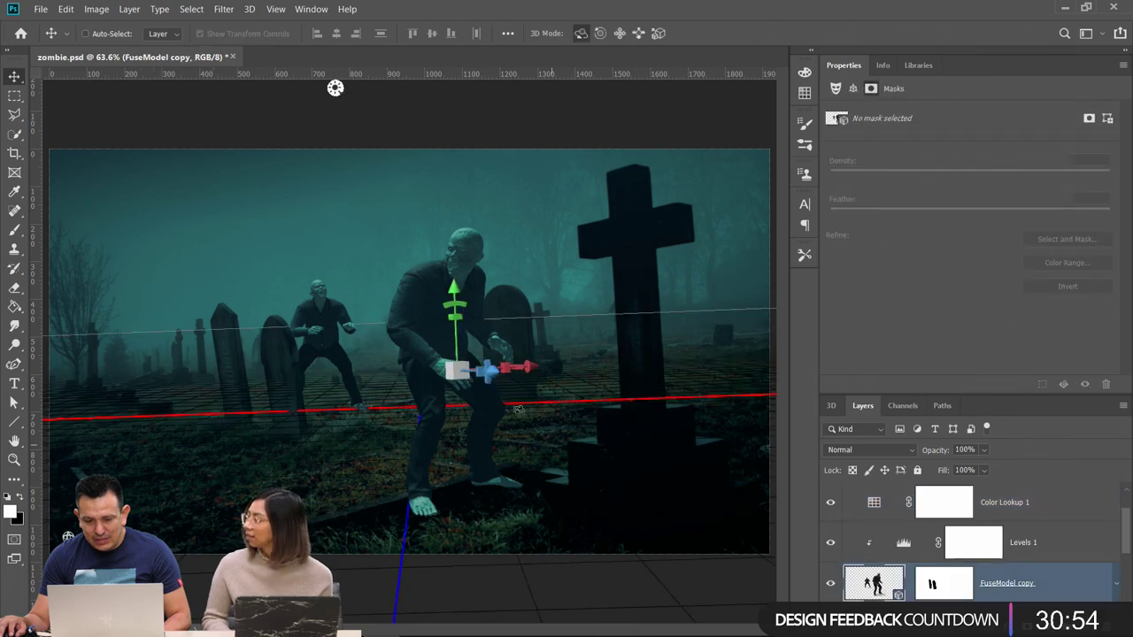
left_click(527, 368)
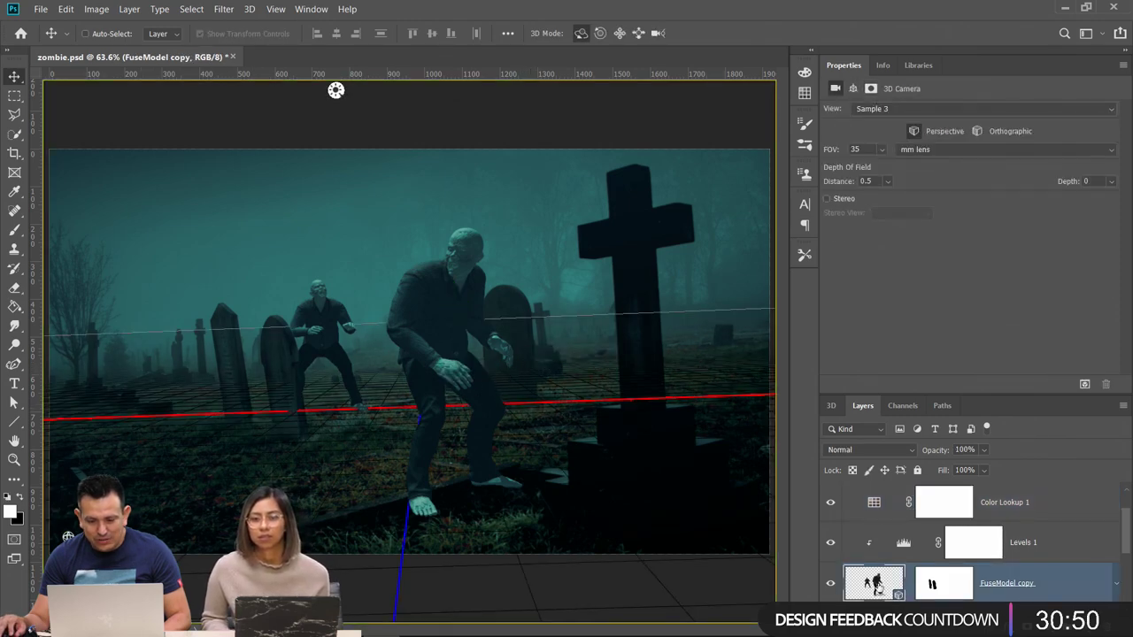
double_click(854, 584)
left_click(894, 566)
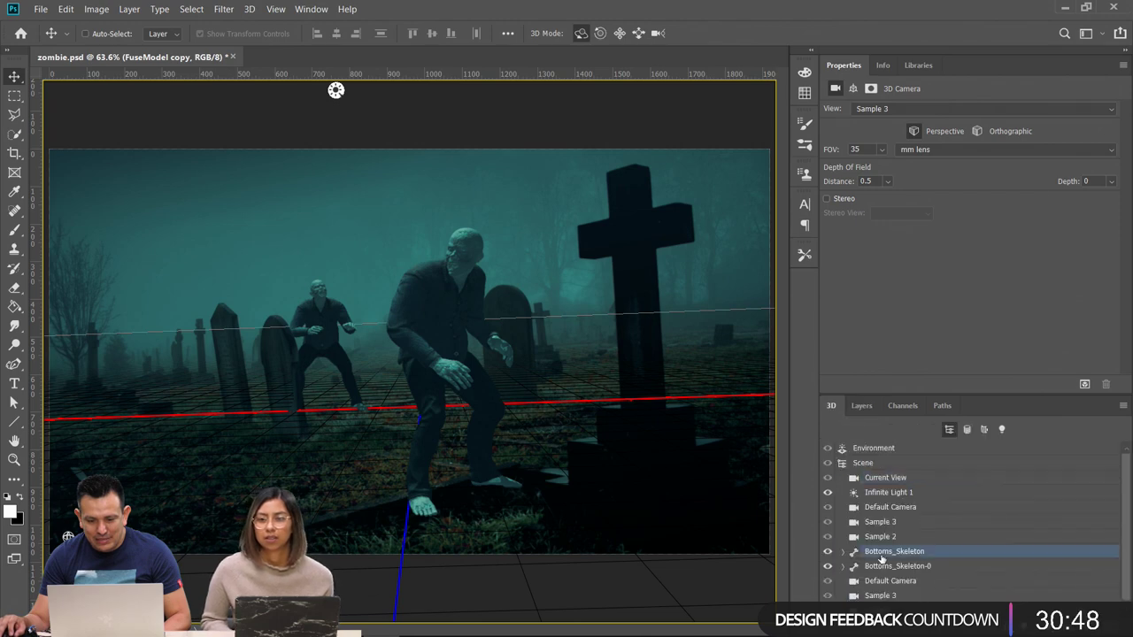
mouse_move(524, 369)
left_mouse_down()
mouse_move(536, 366)
mouse_move(492, 354)
mouse_move(398, 388)
mouse_move(467, 380)
mouse_move(386, 381)
mouse_move(533, 382)
mouse_move(460, 381)
mouse_move(513, 385)
left_mouse_up()
Move the smaller zombie back and left among the gravestones
left_click(323, 341)
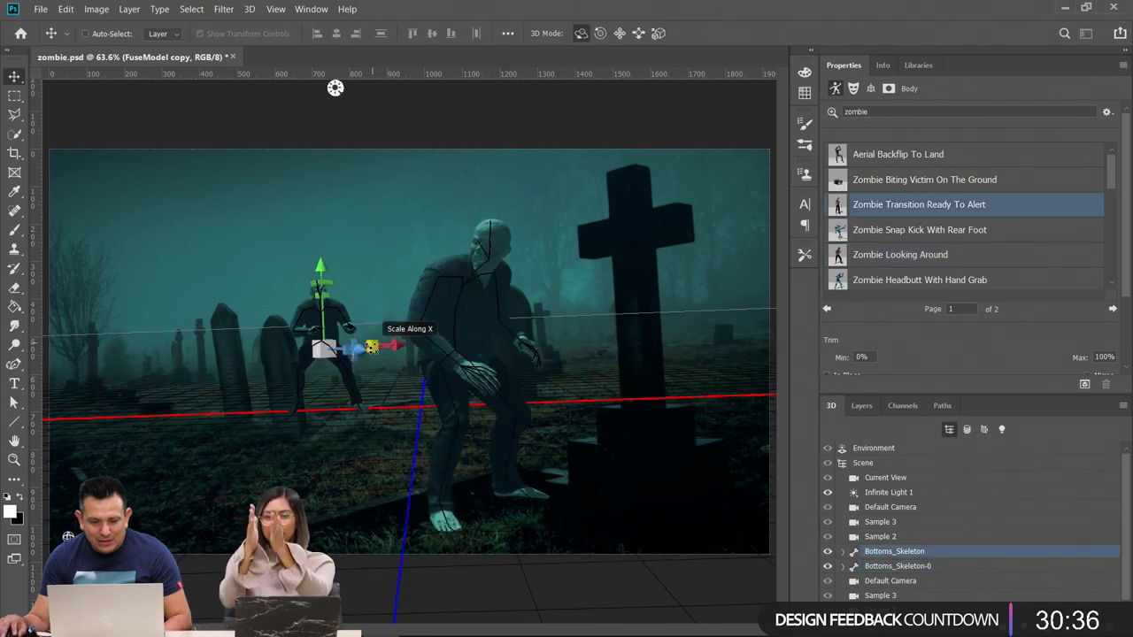
left_click_drag(347, 343, 295, 350)
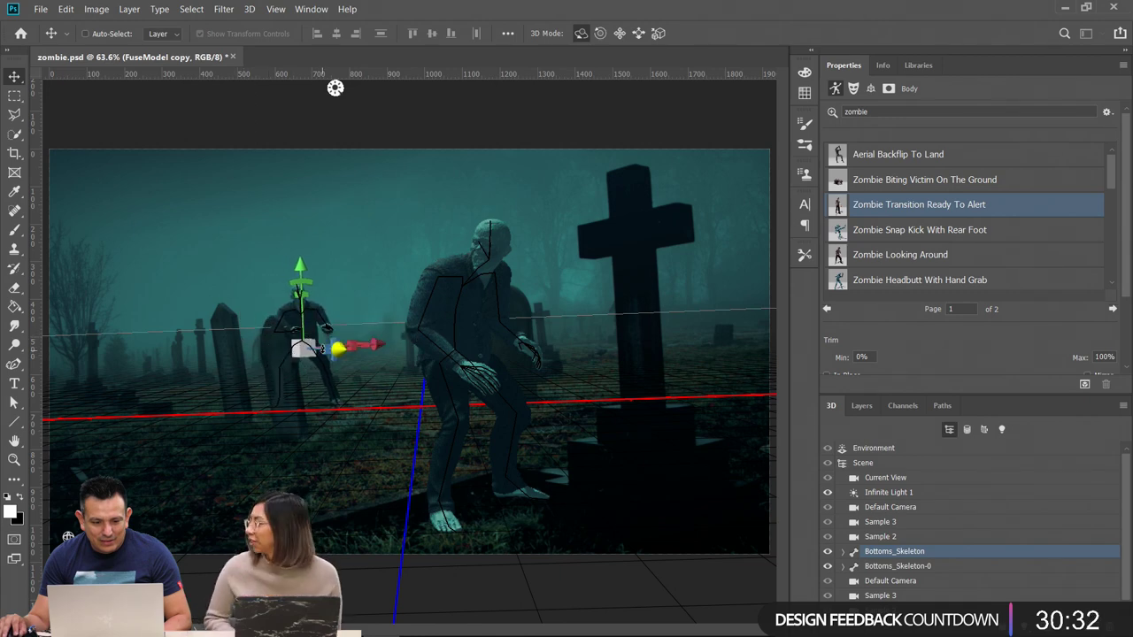
left_click_drag(372, 344, 387, 344)
key("m")
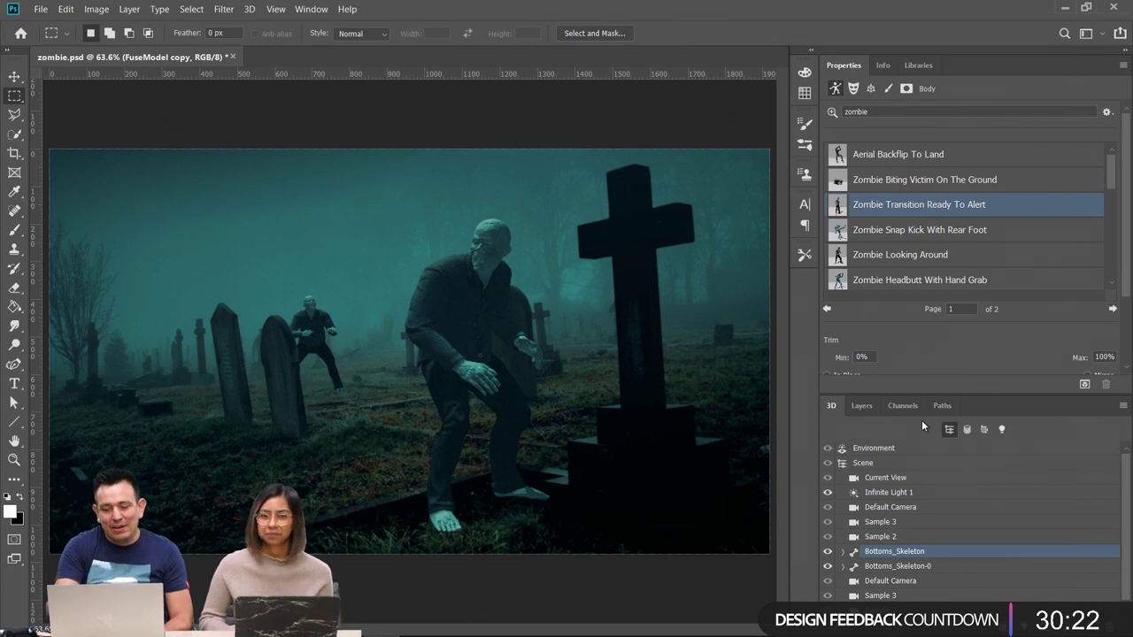
Zoom in on the large zombie's foot
left_click(860, 407)
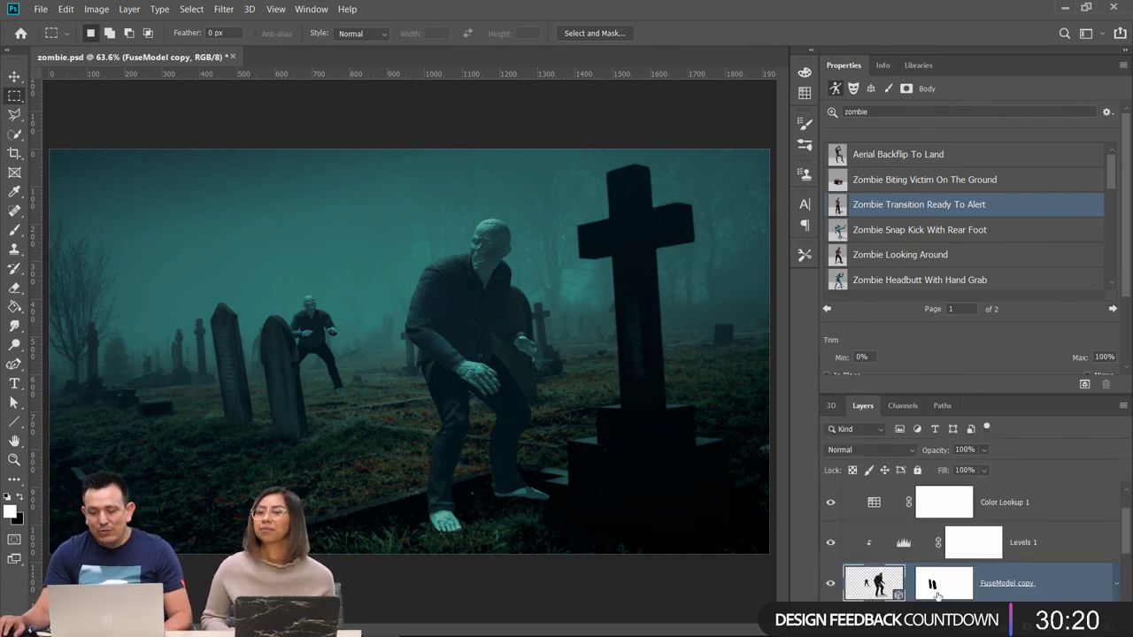
key("z")
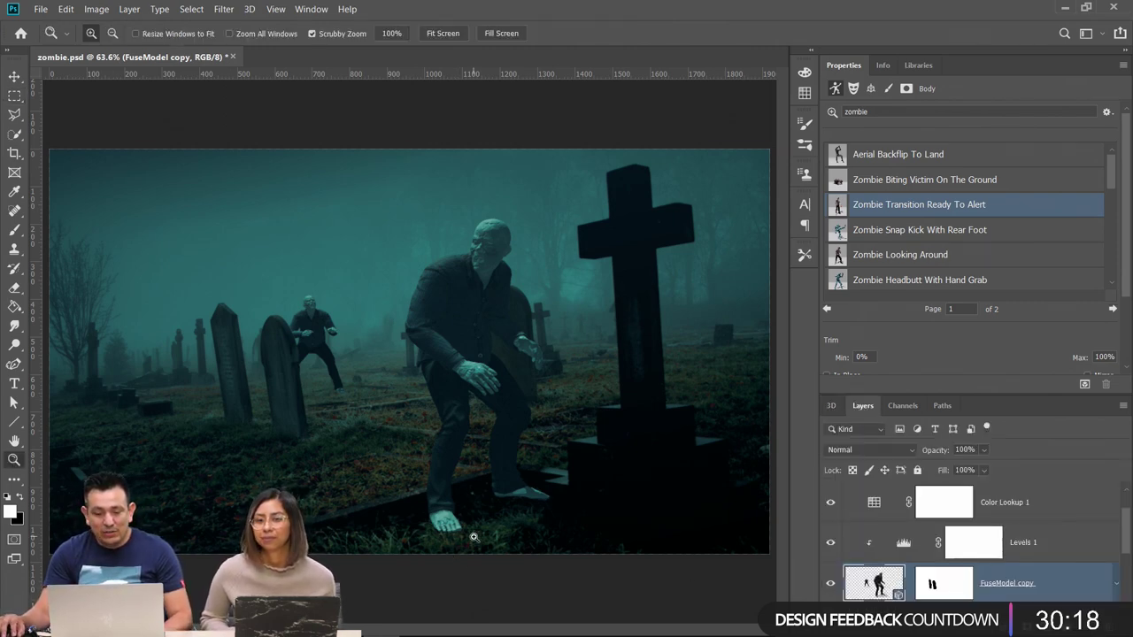
left_click(453, 536)
left_click_drag(453, 536, 468, 539)
scroll(539, 484, "down", 2)
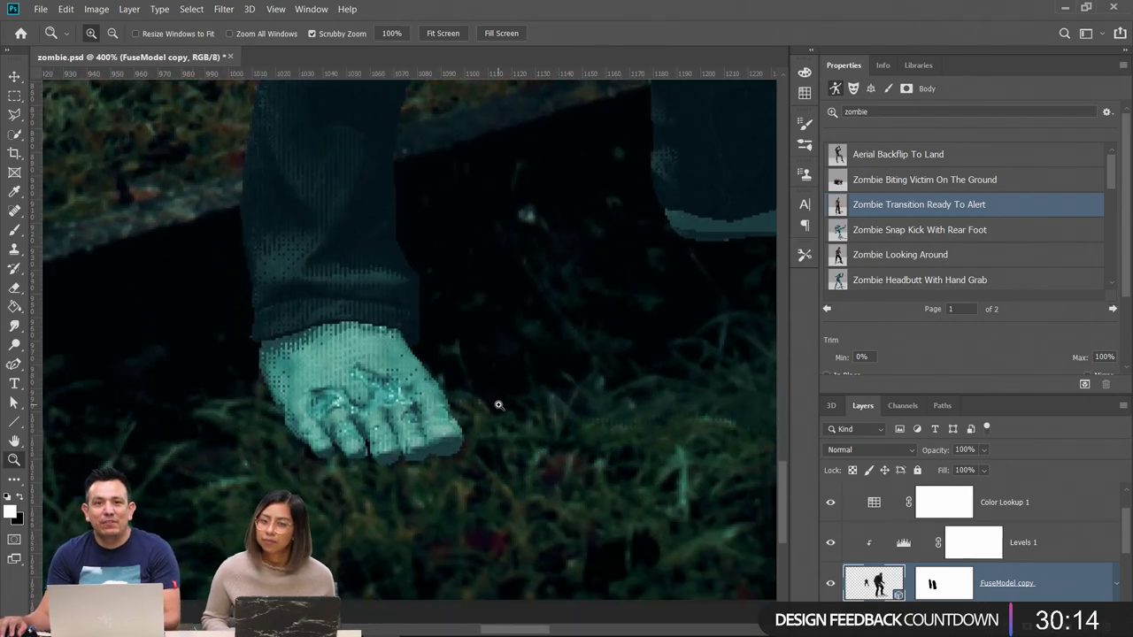
Marquee-select the foot, render that area at final quality, then deselect
left_click(14, 95)
left_click_drag(189, 251, 528, 510)
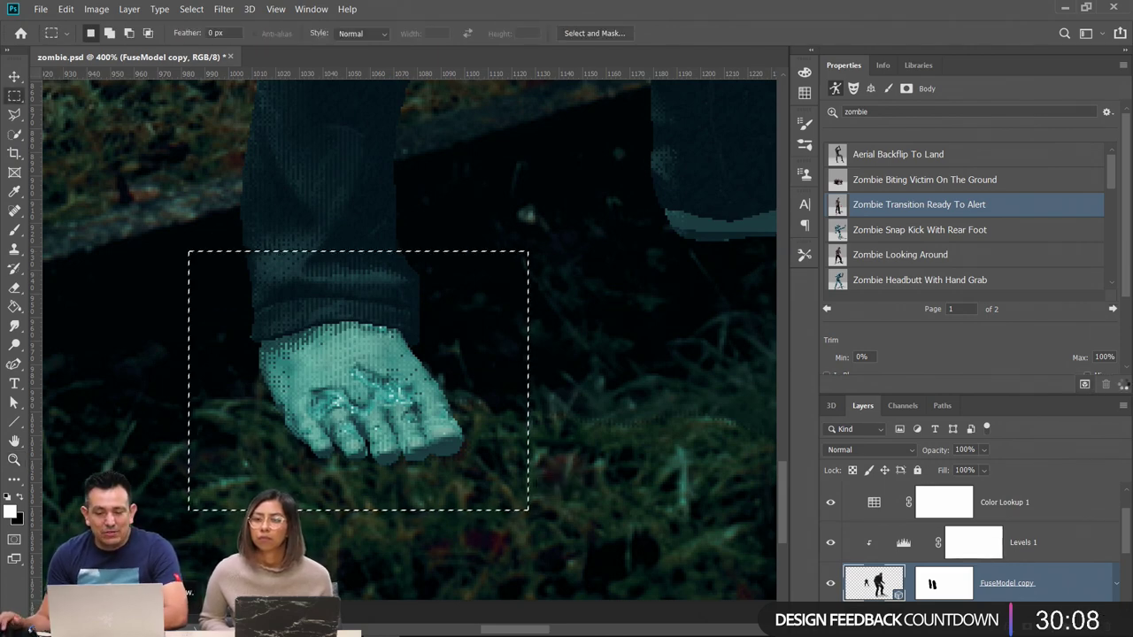
left_click(1124, 384)
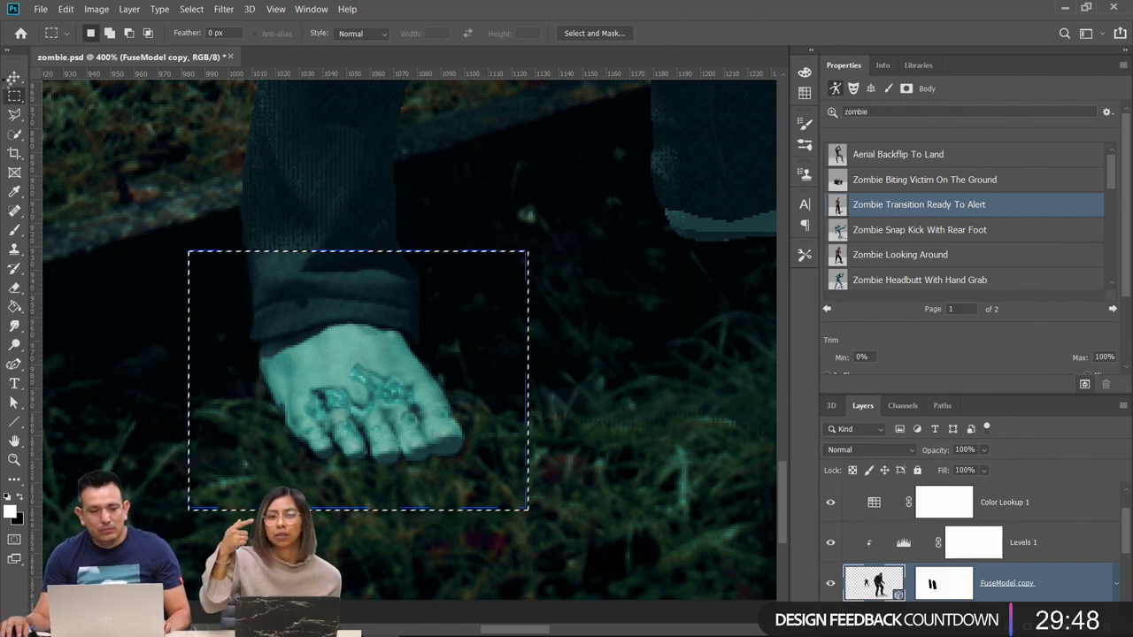
left_click(297, 281)
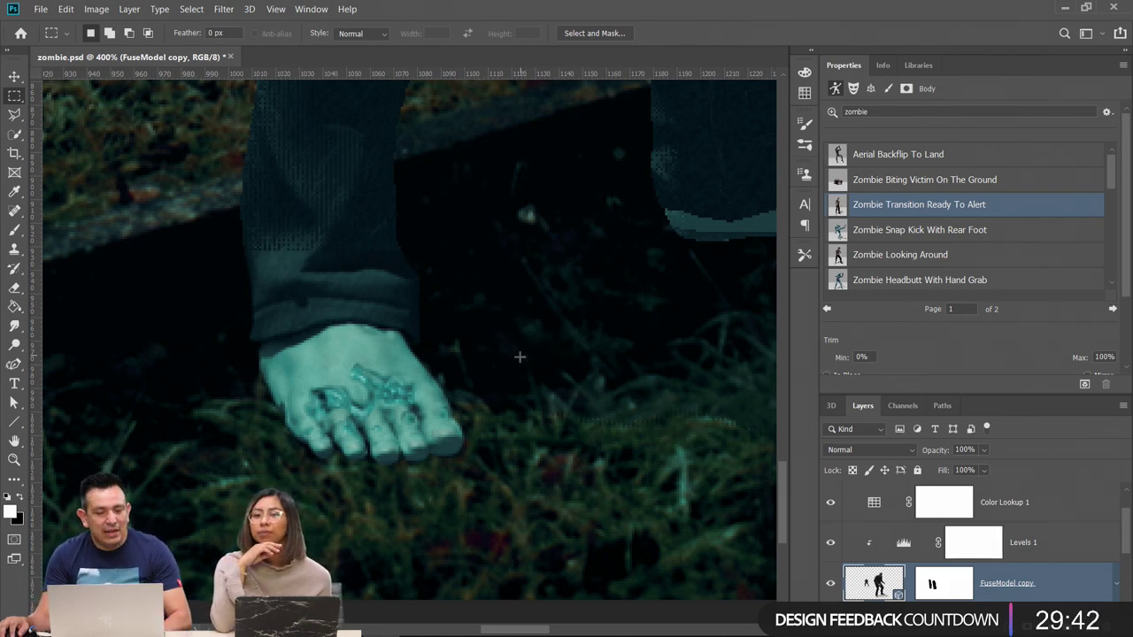
left_click(966, 584)
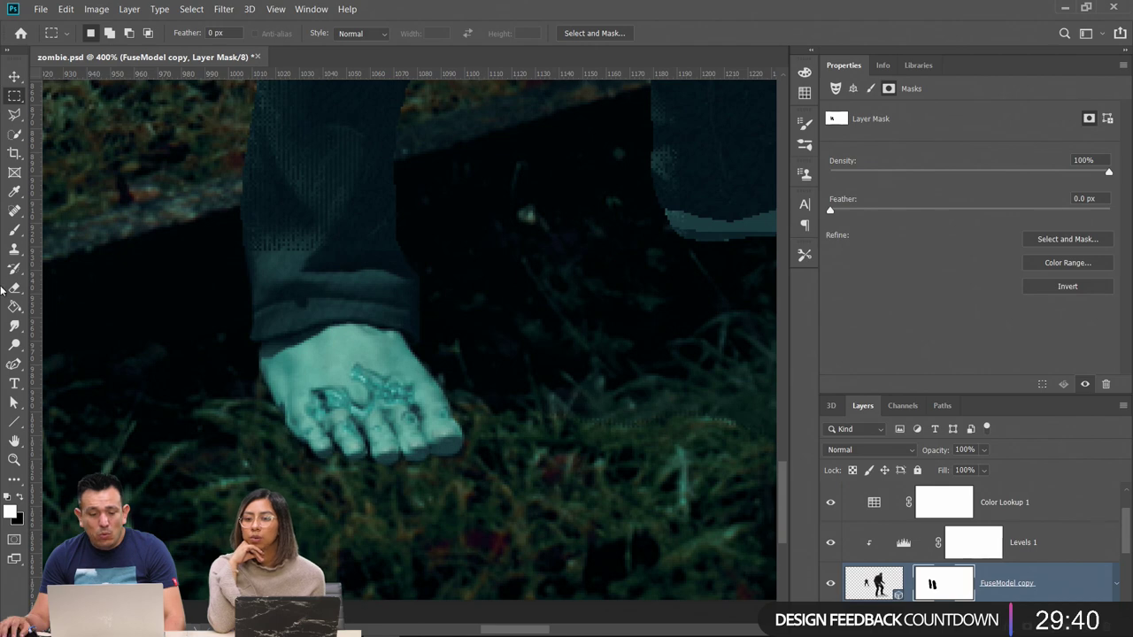
Choose the Brush tool and collapse the General and concept brush preset folders
left_click(14, 229)
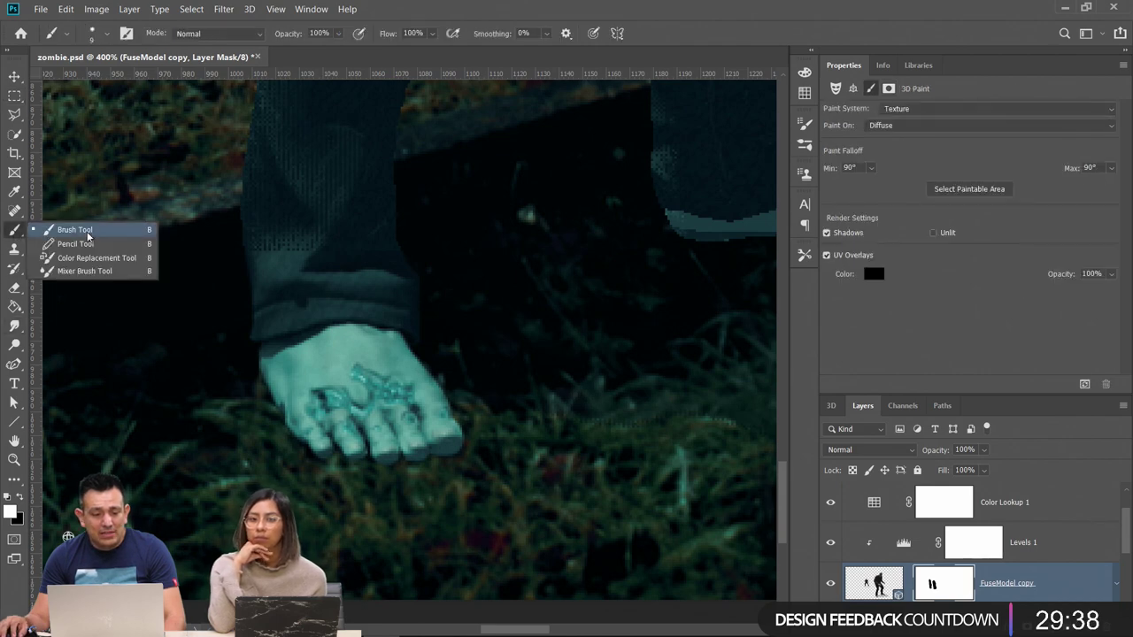
left_click(111, 230)
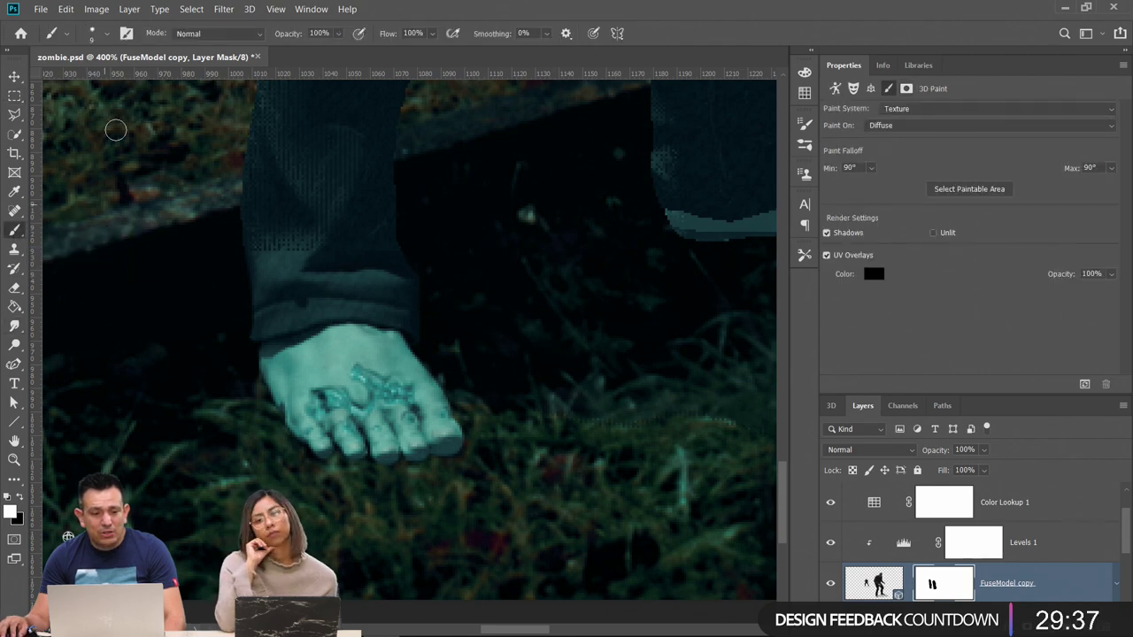
left_click(126, 33)
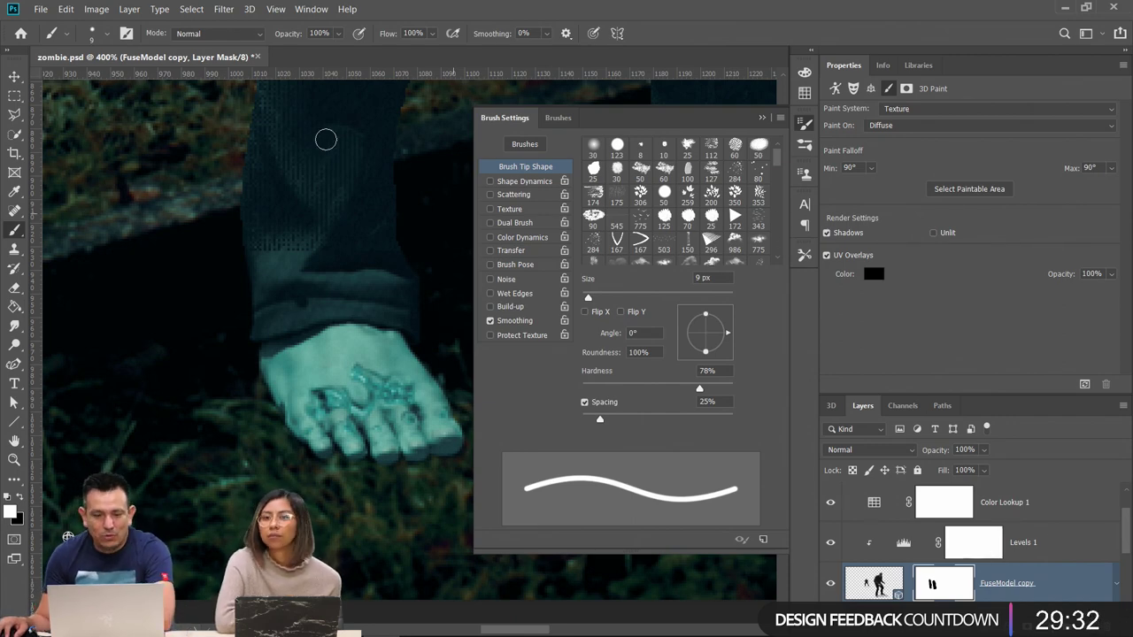
left_click(805, 122)
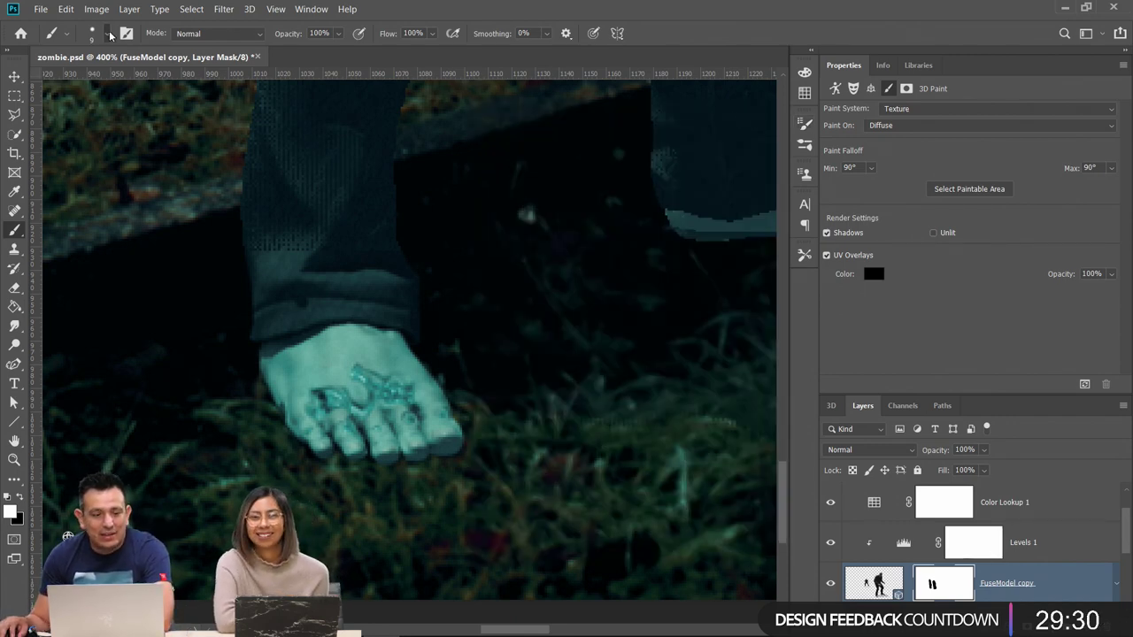
left_click(108, 33)
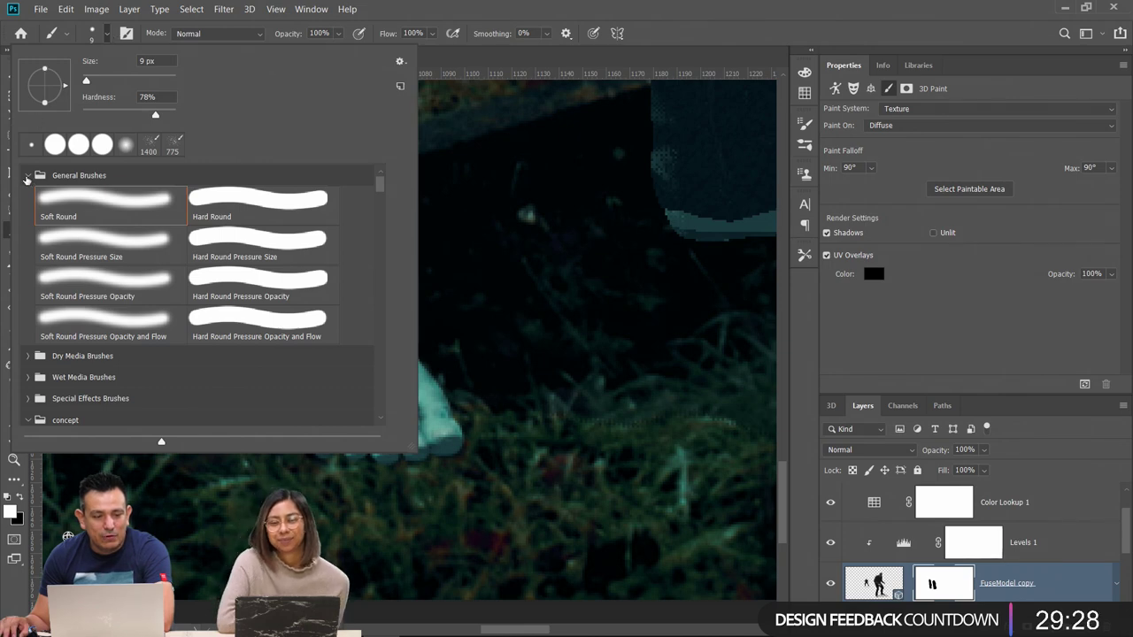
left_click(28, 178)
left_click(30, 264)
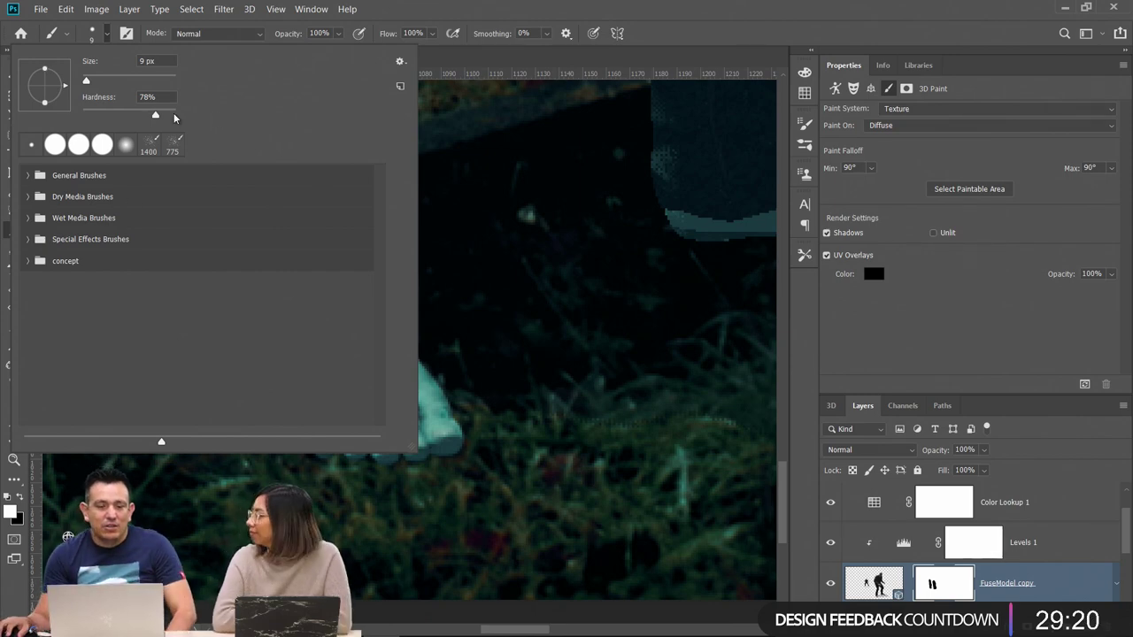
Restore the Legacy Brushes set and expand its Default Brushes folder
left_click(399, 62)
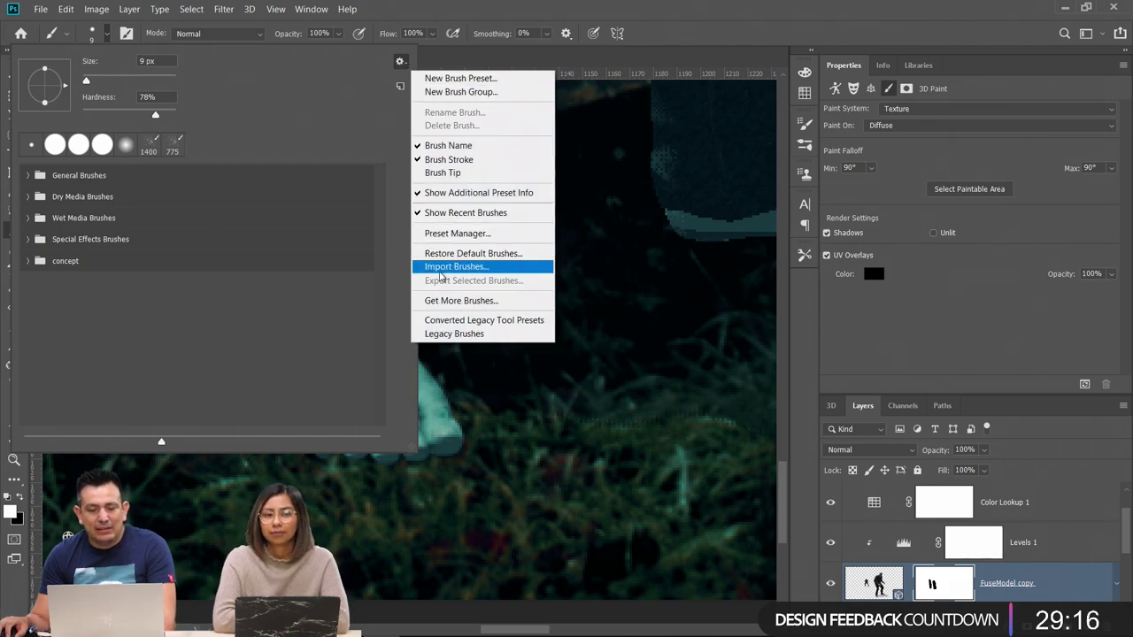
left_click(456, 334)
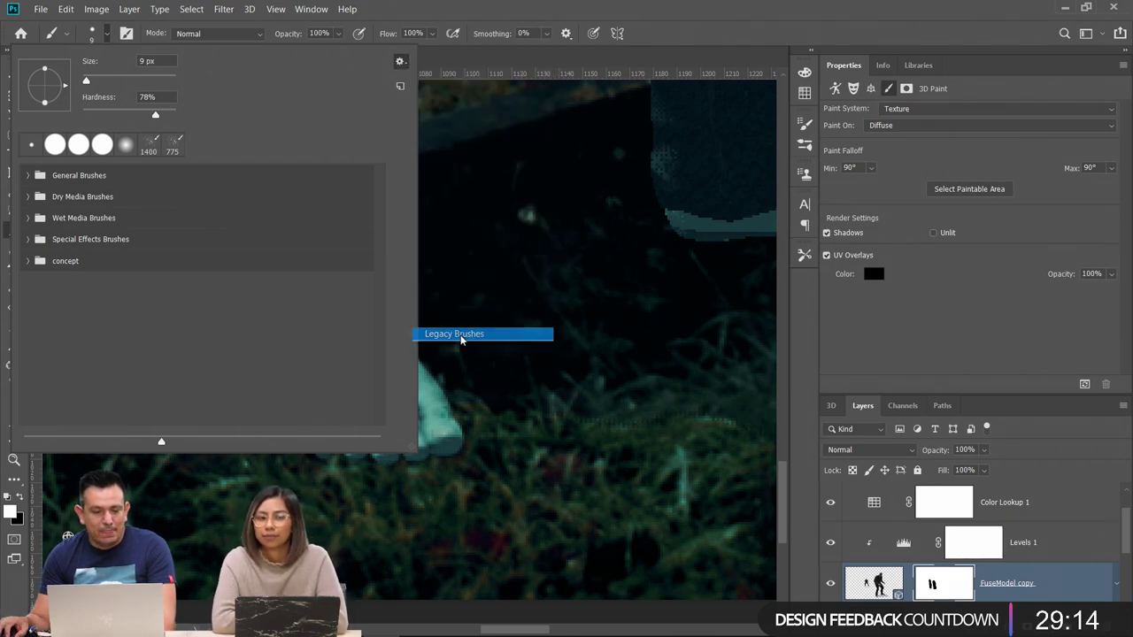
left_click(540, 255)
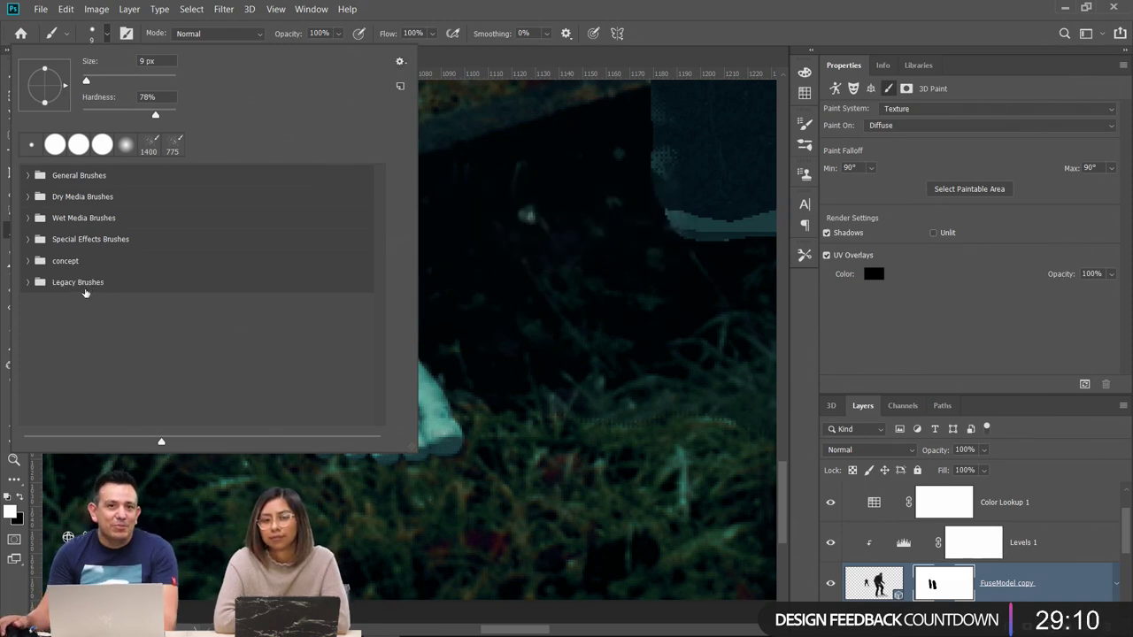
left_click(30, 282)
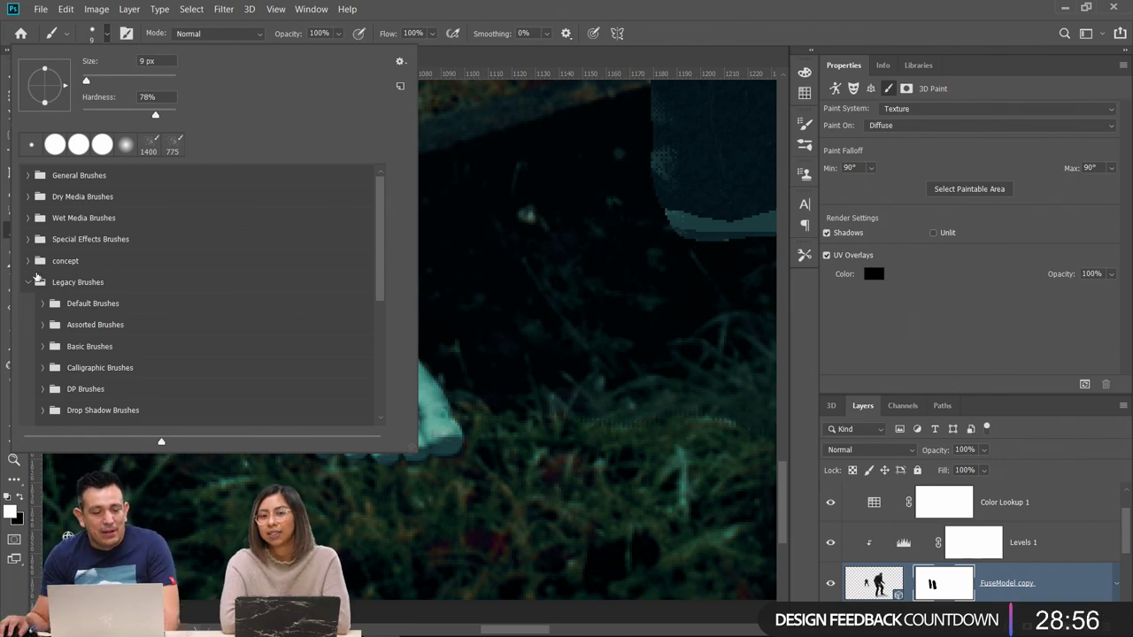
scroll(129, 308, "down", 1)
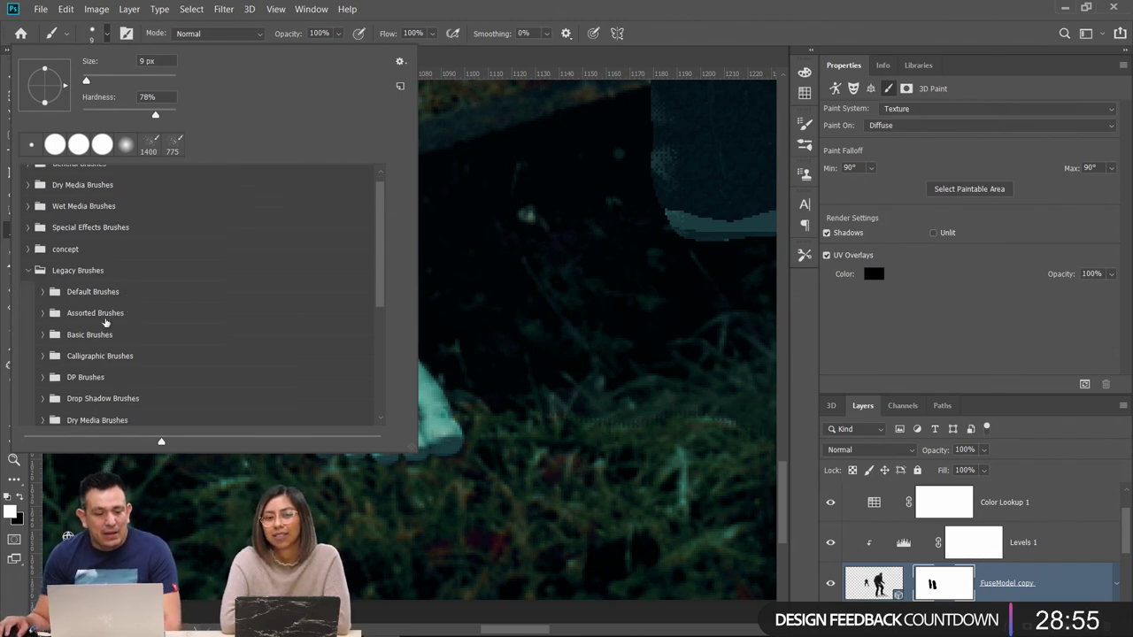
left_click(42, 292)
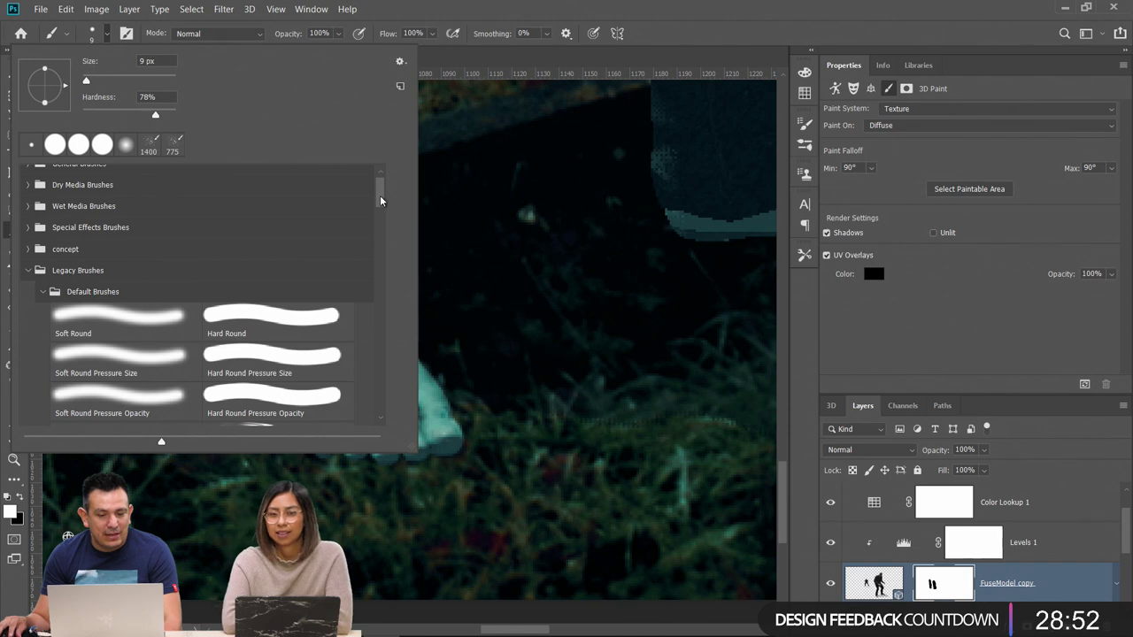
Pick the 112 px Dune Grass brush, target the FuseModel copy mask, set black foreground
mouse_move(381, 201)
left_mouse_down()
mouse_move(393, 341)
mouse_move(359, 341)
left_mouse_up()
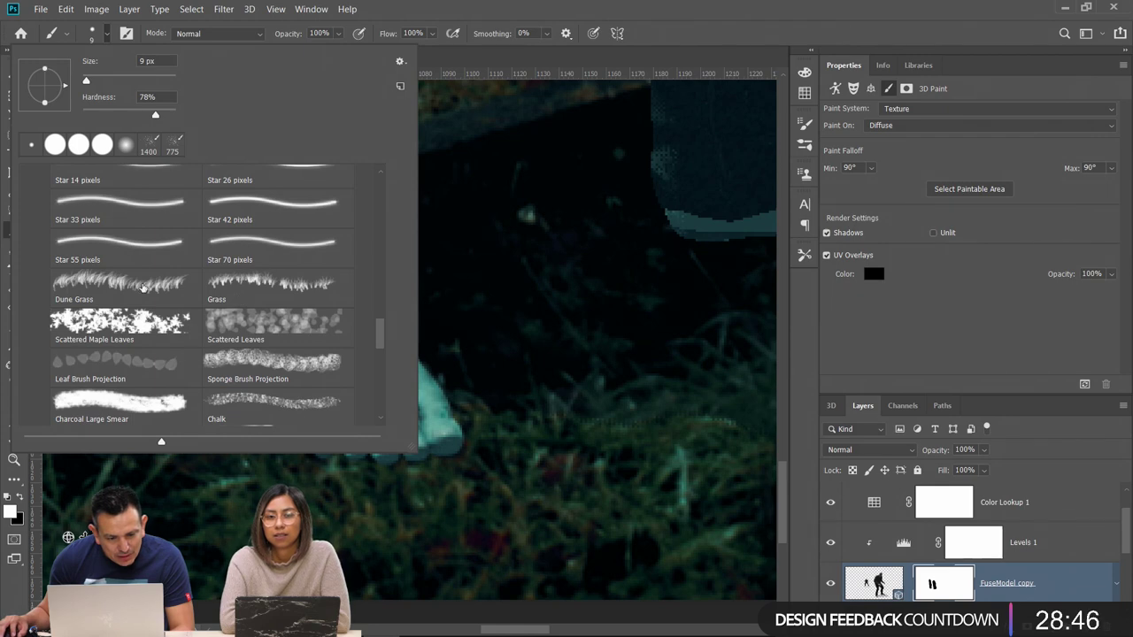
left_click(141, 282)
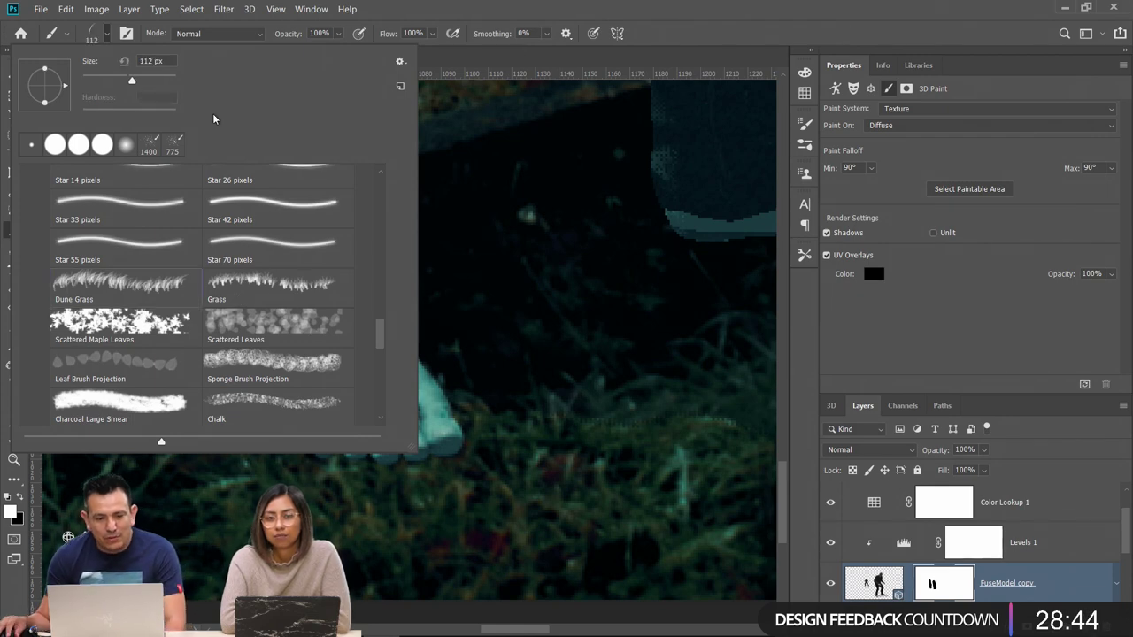
left_click(683, 44)
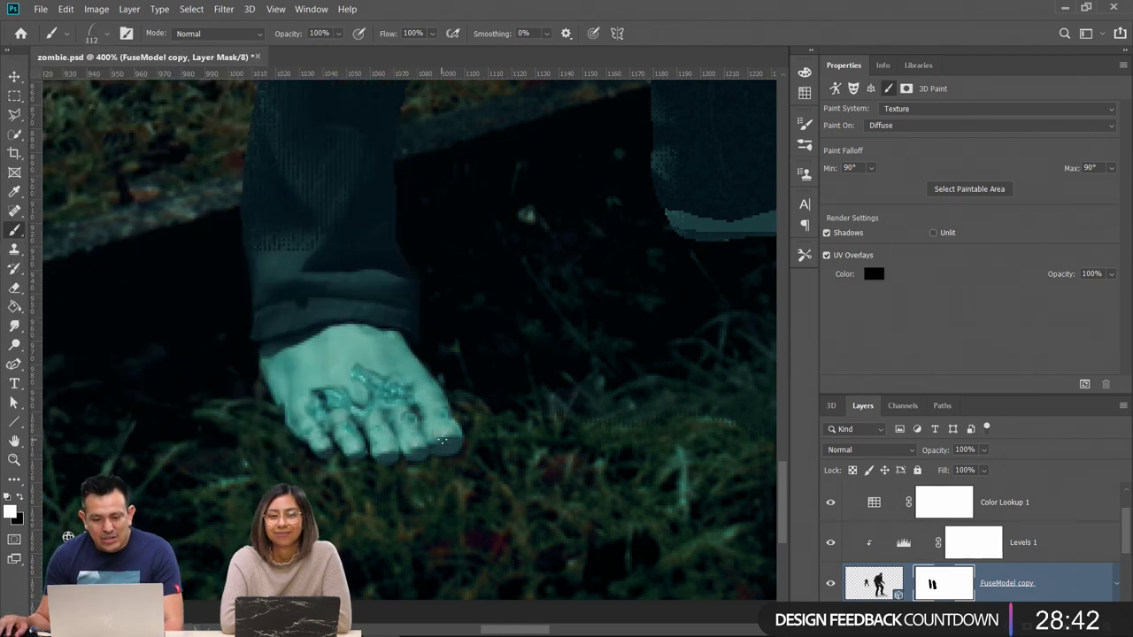
left_click(934, 587)
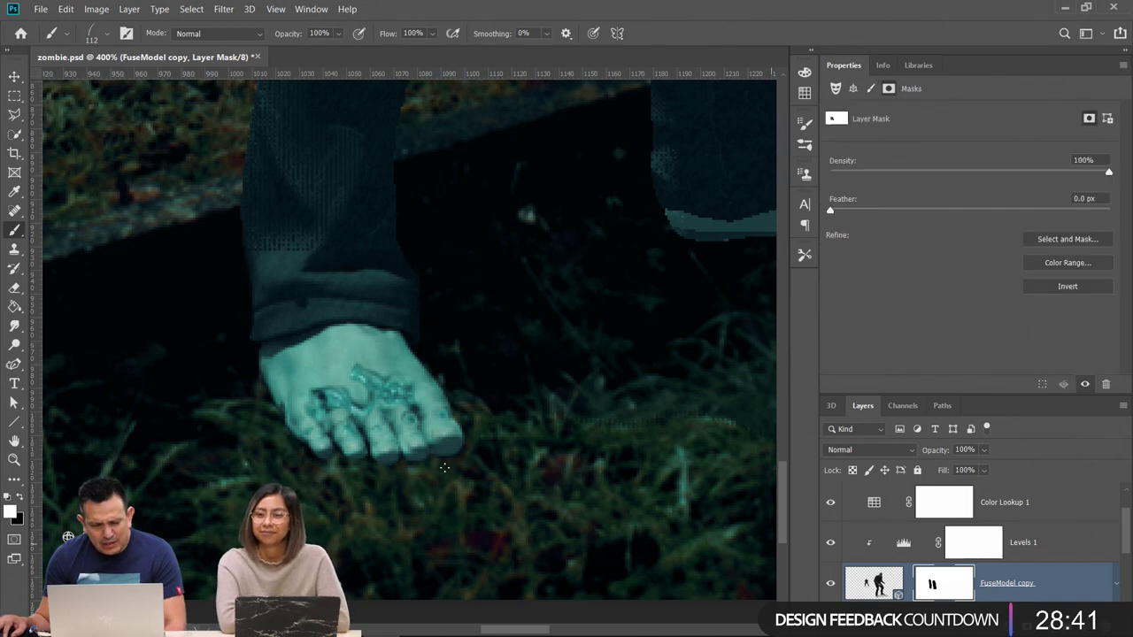
left_click(22, 500)
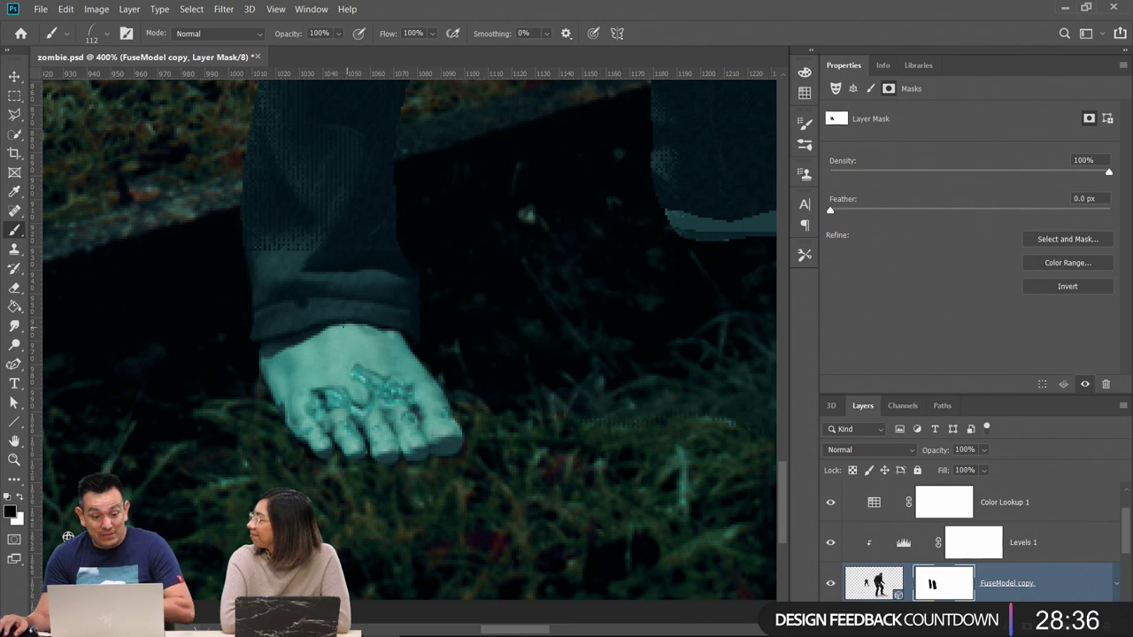
Show the Color Dynamics brush settings and paint trial grass on a new top layer
left_click(126, 39)
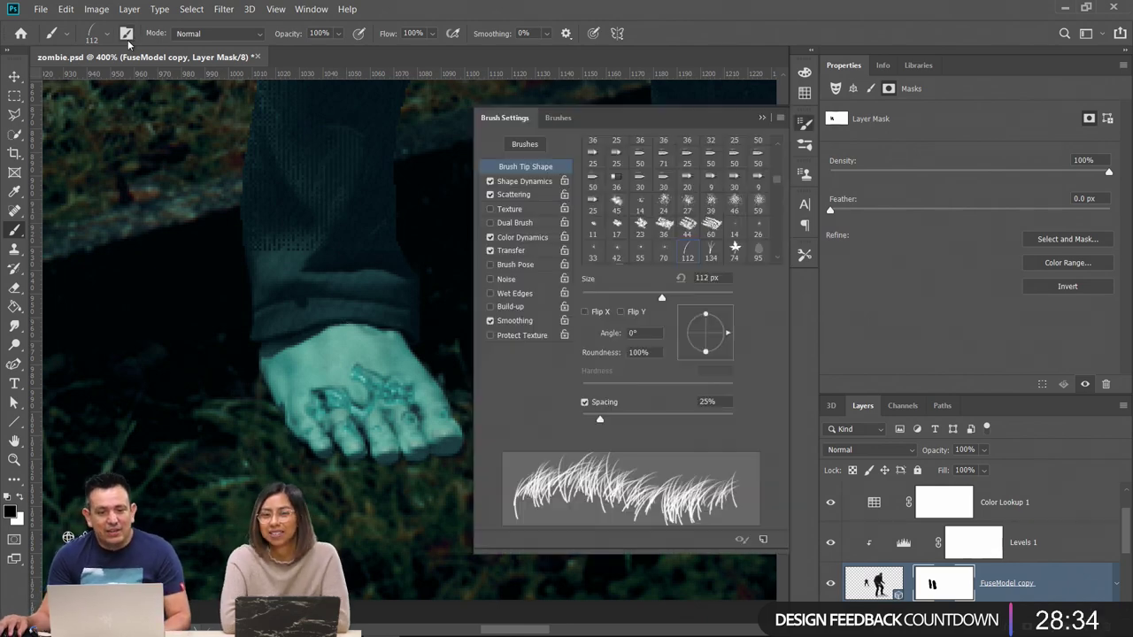
left_click(526, 238)
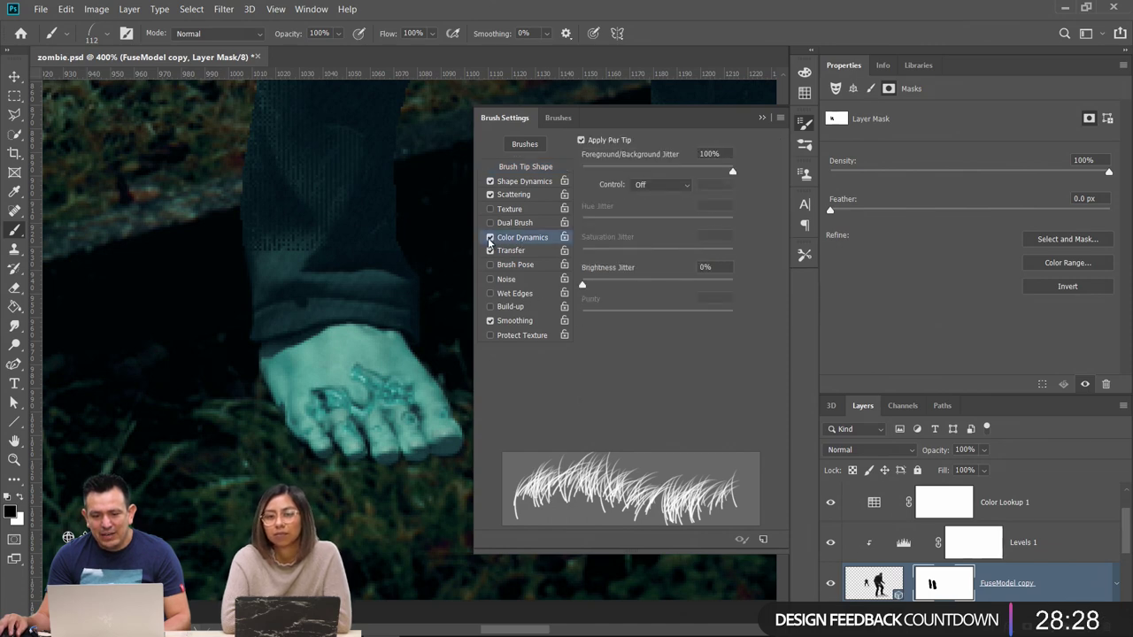
left_click(1027, 502)
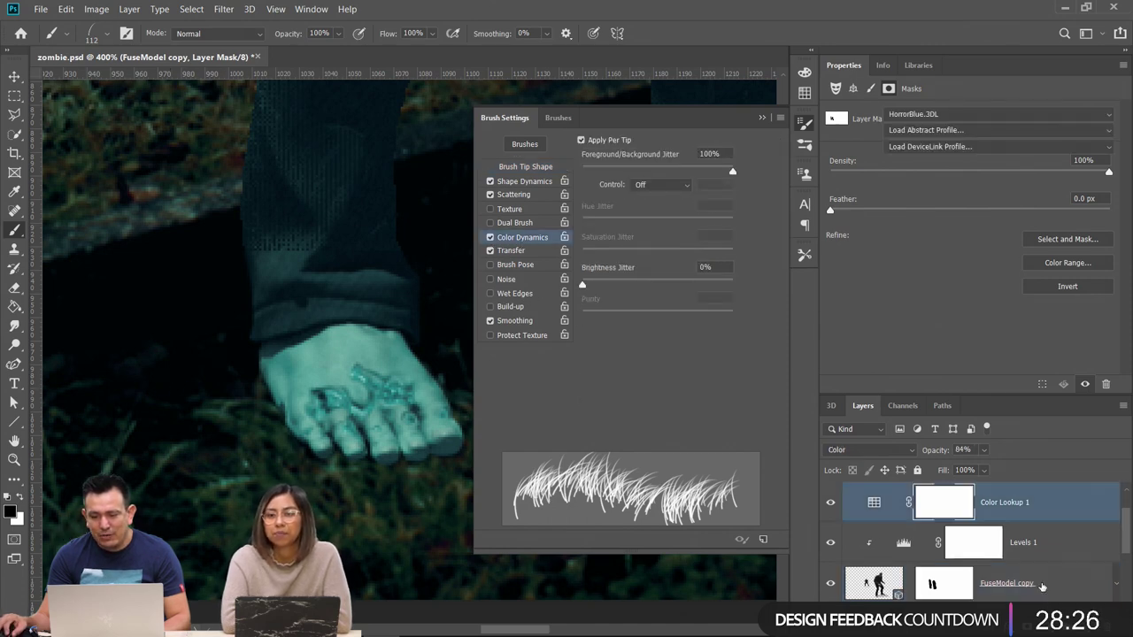
key("ctrl+shift+alt+n")
mouse_move(212, 329)
left_mouse_down()
mouse_move(292, 354)
mouse_move(221, 381)
left_mouse_up()
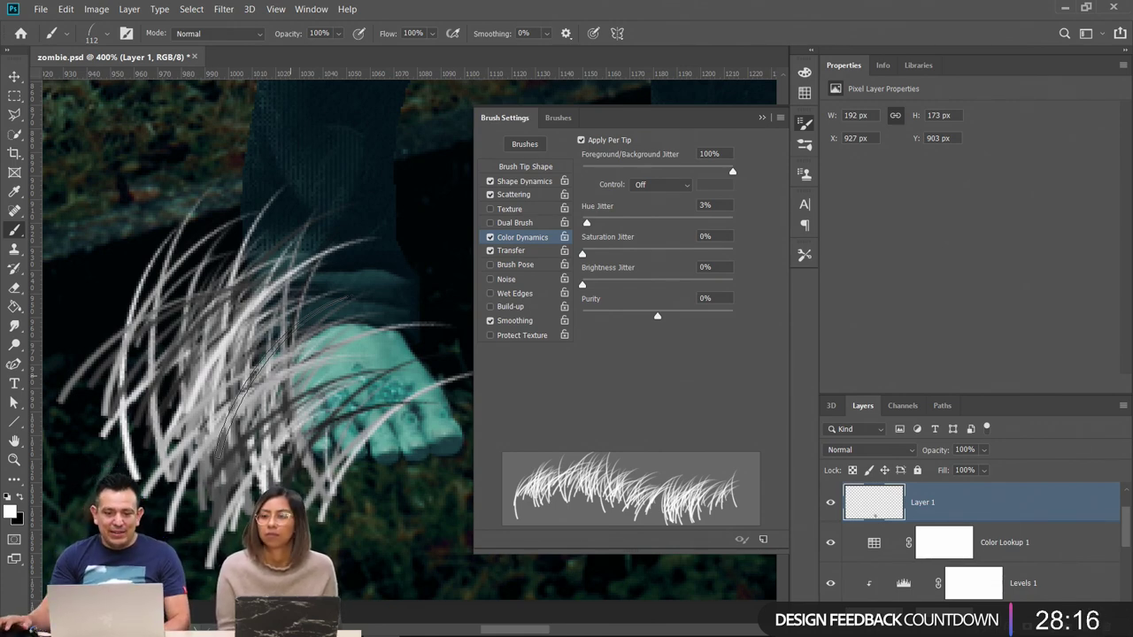
Turn off Color Dynamics, retest, delete the trial layer, and reselect the FuseModel copy mask
left_click(489, 237)
mouse_move(221, 266)
left_mouse_down()
mouse_move(372, 412)
mouse_move(190, 297)
mouse_move(284, 363)
mouse_move(261, 399)
mouse_move(213, 301)
left_mouse_up()
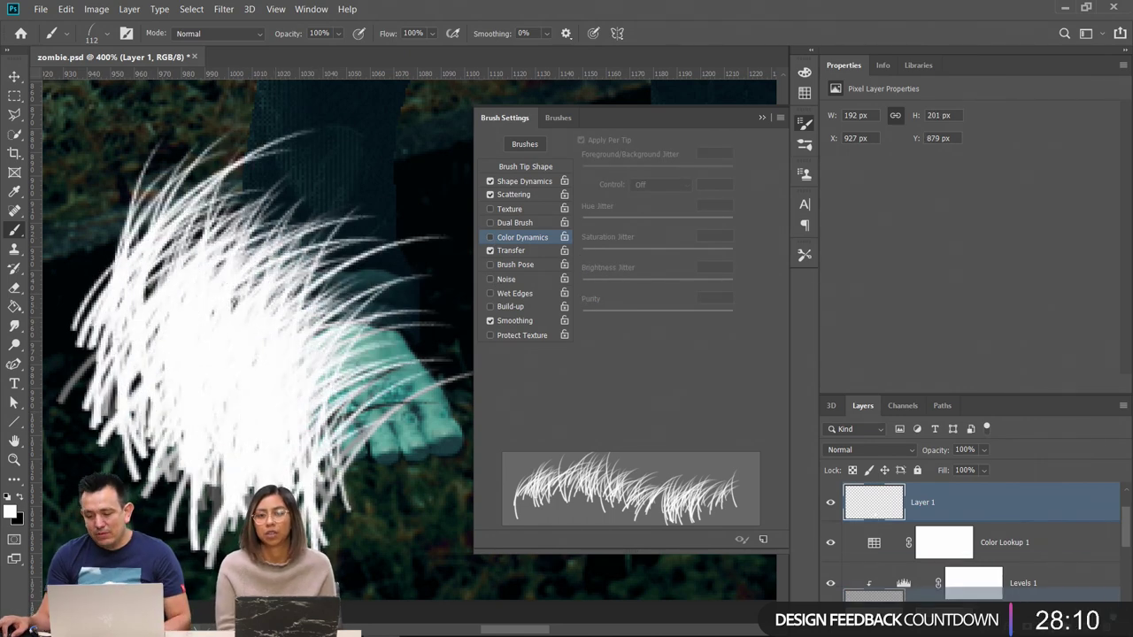
key("Delete")
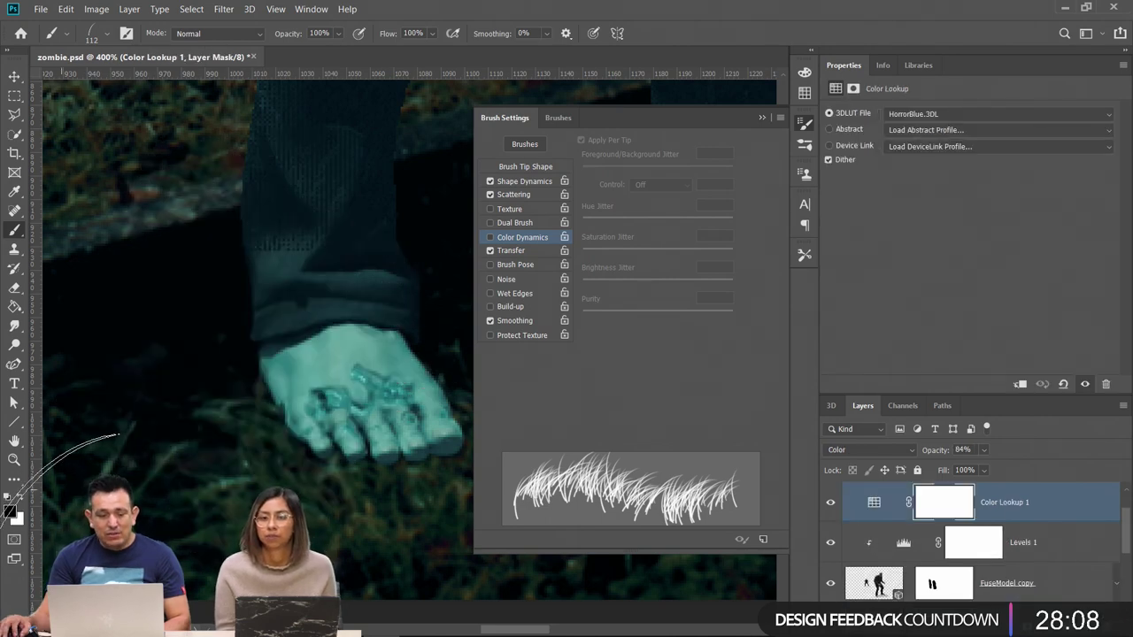
left_click(954, 590)
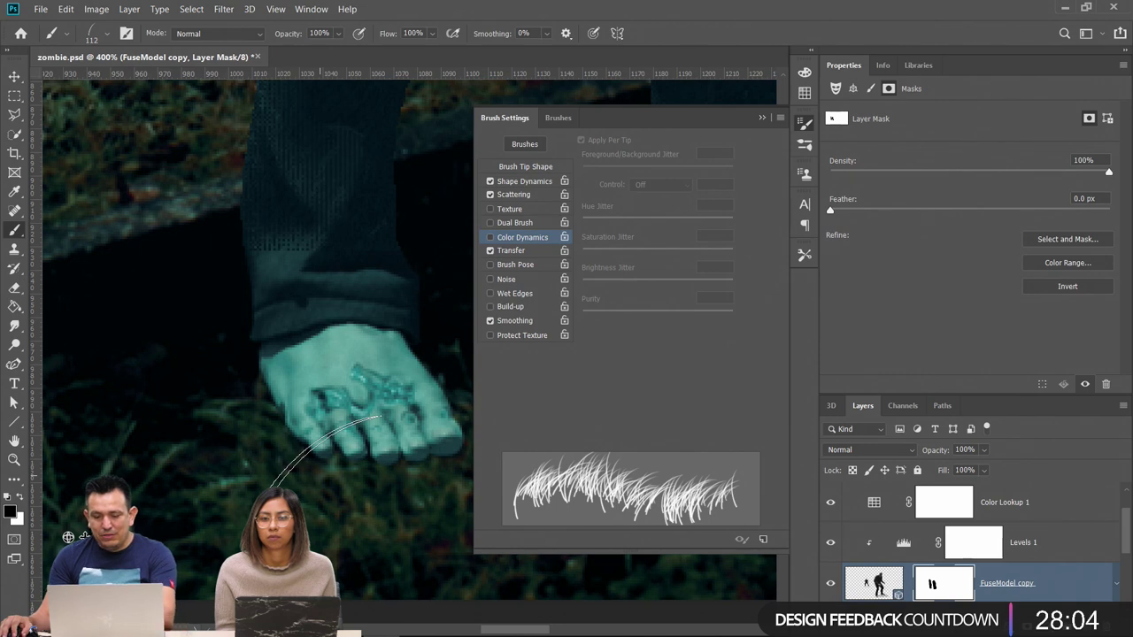
Paint black grass blades over the zombie's toes on the mask with a 35–40 px brush
key("bracketleft")
key("bracketleft")
key("bracketleft")
key("bracketleft")
key("bracketleft")
key("bracketleft")
key("bracketleft")
key("bracketleft")
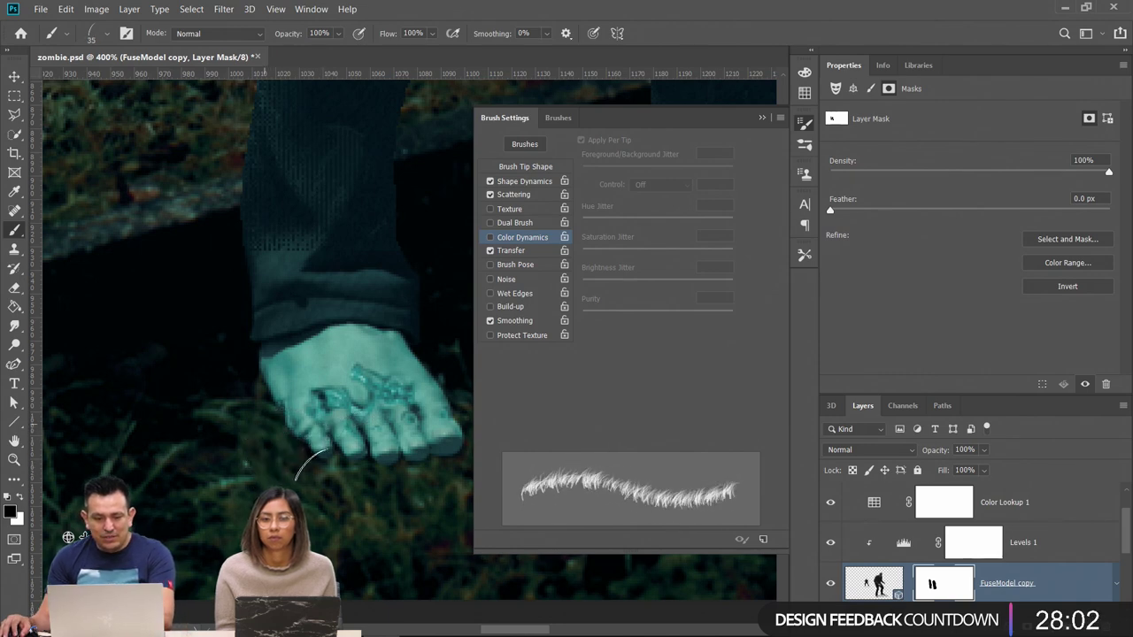
mouse_move(310, 465)
left_mouse_down()
mouse_move(353, 460)
mouse_move(301, 447)
mouse_move(367, 465)
left_mouse_up()
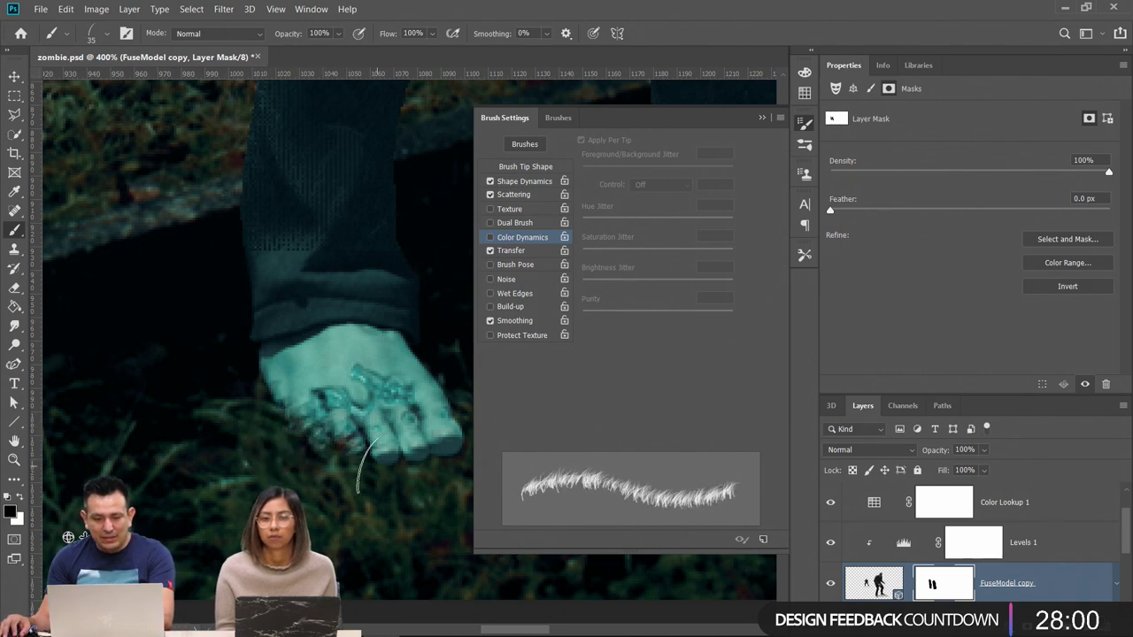
key("bracketleft")
key("bracketleft")
key("bracketleft")
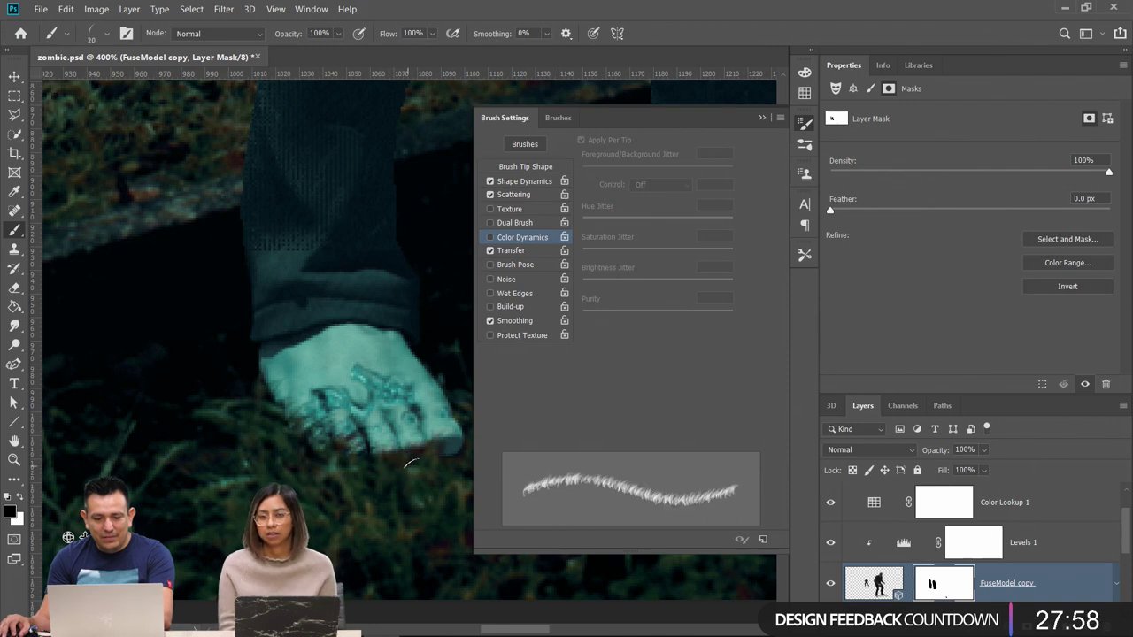
key("bracketright")
key("bracketright")
key("bracketright")
key("bracketright")
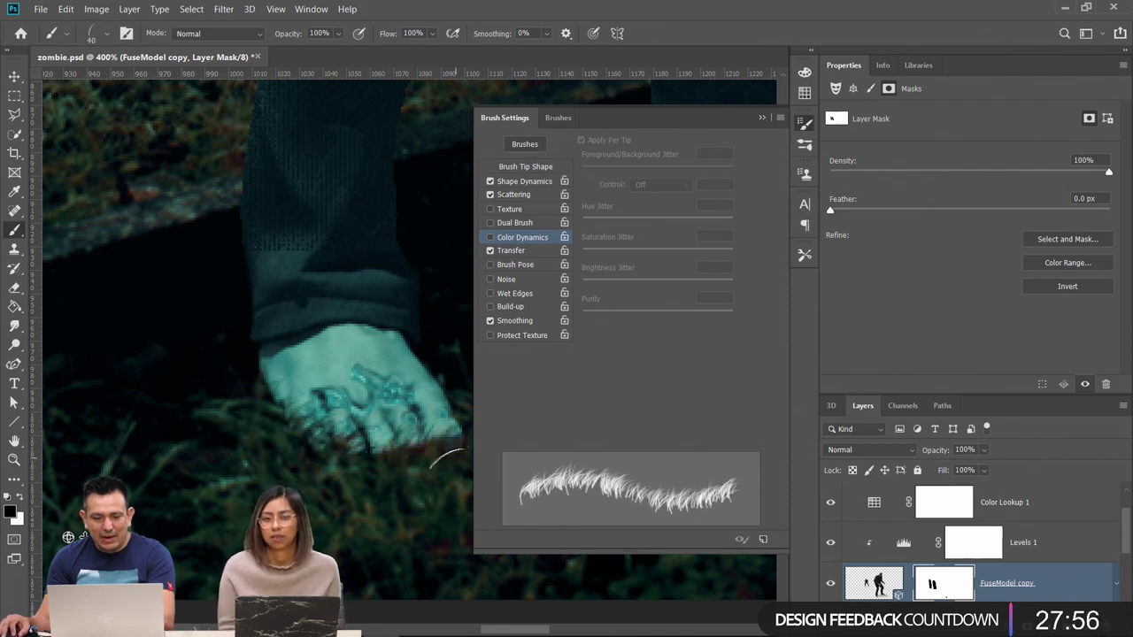
left_click_drag(468, 504, 330, 531)
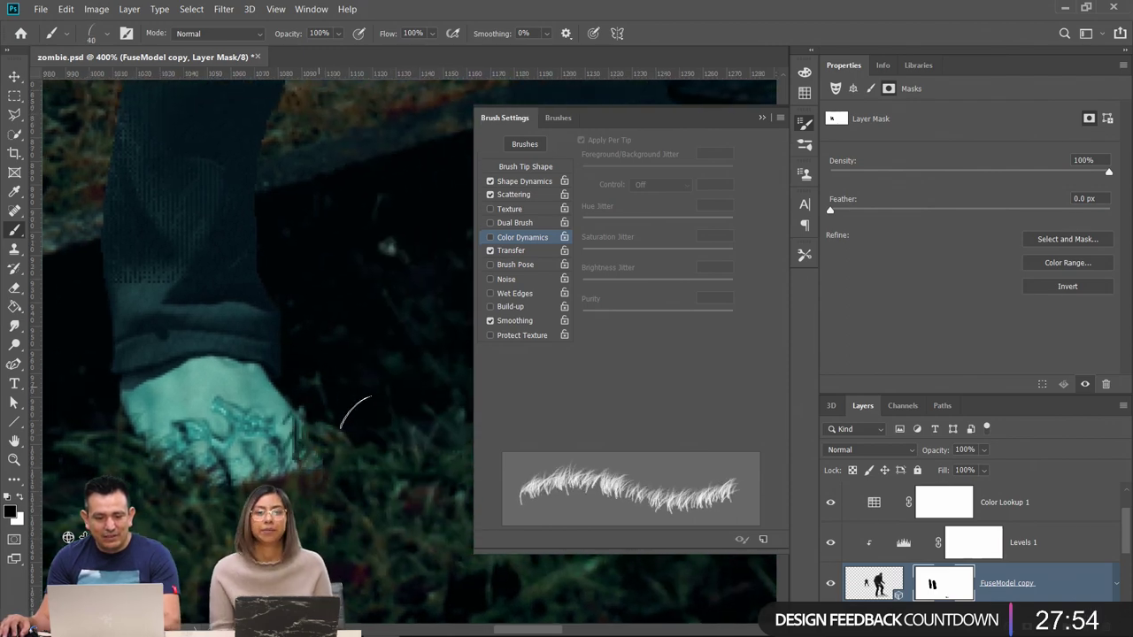
left_click_drag(436, 610, 243, 385)
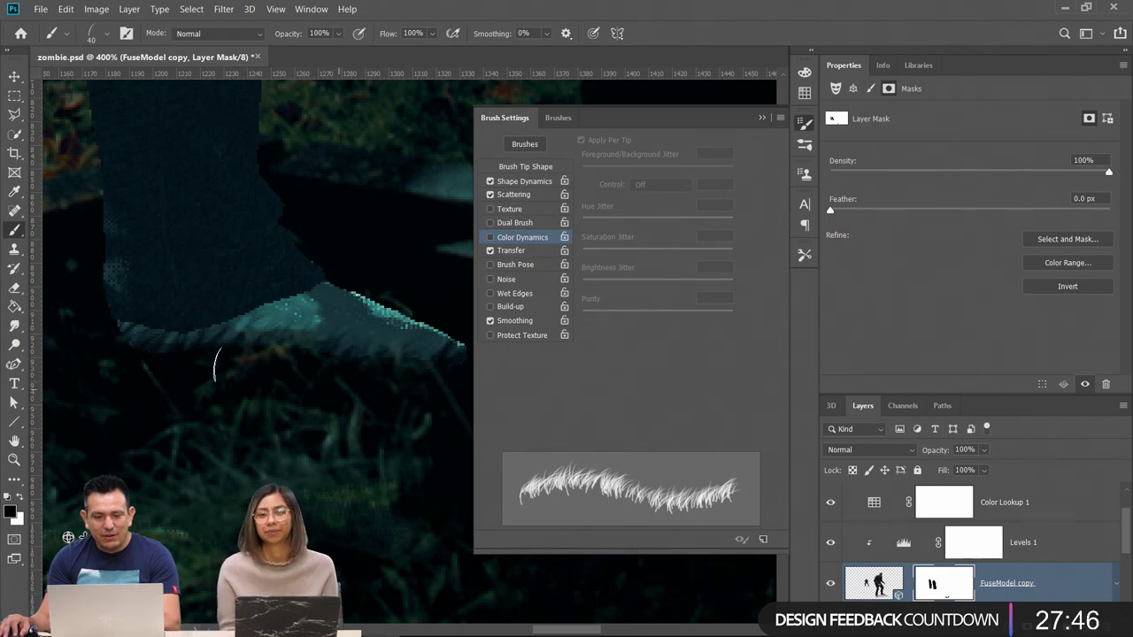
Fit the whole composite on screen and close the Brush Settings panel
double_click(15, 441)
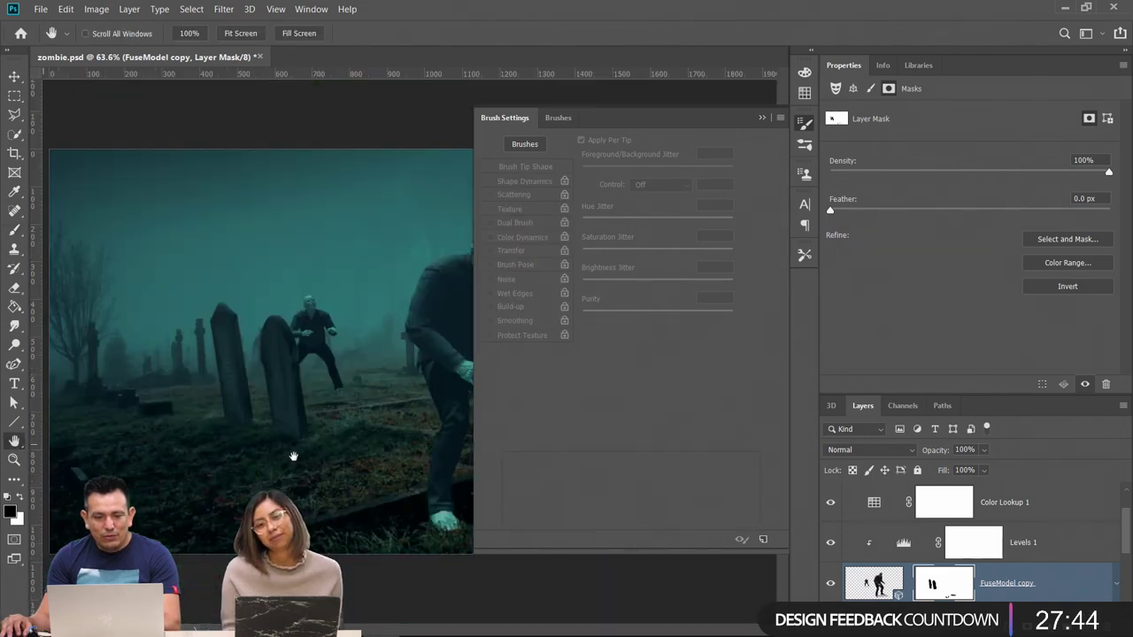
right_click(366, 432)
left_click(765, 142)
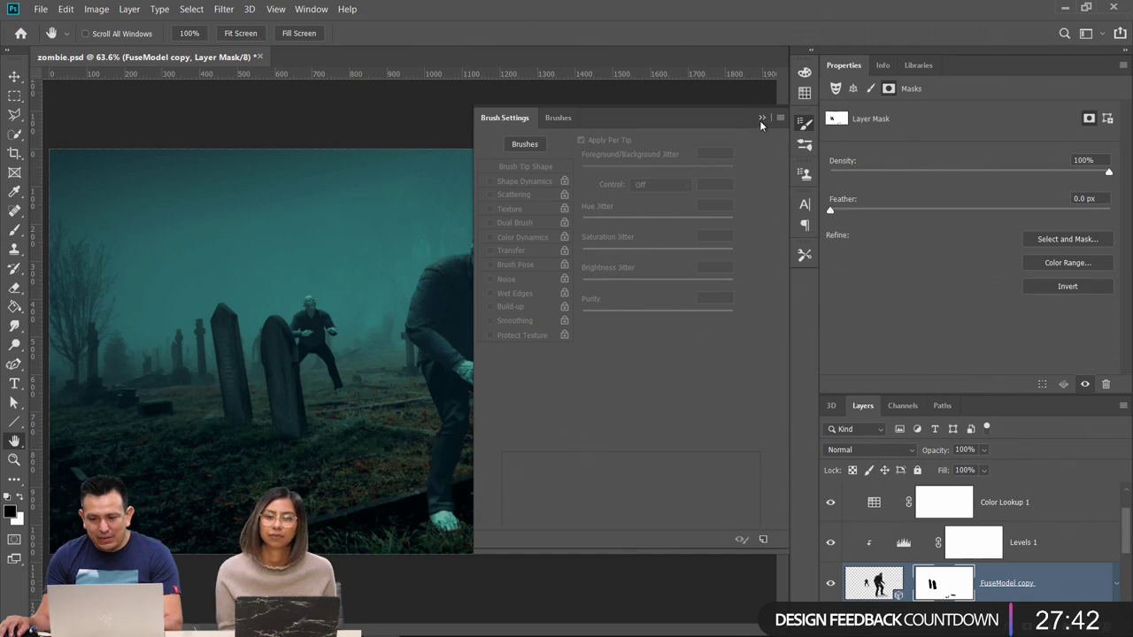
left_click(762, 118)
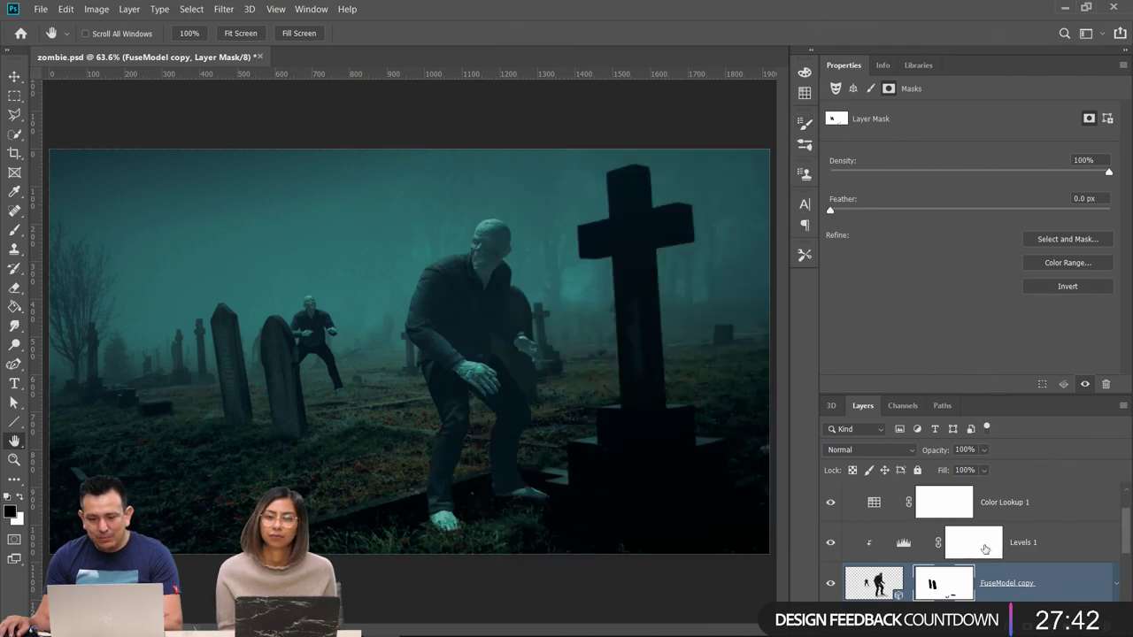
Add Levels 2 above Levels 1 with midtones 0.83, output white 102, and an inverted mask
left_click(1032, 552)
left_click(1010, 625)
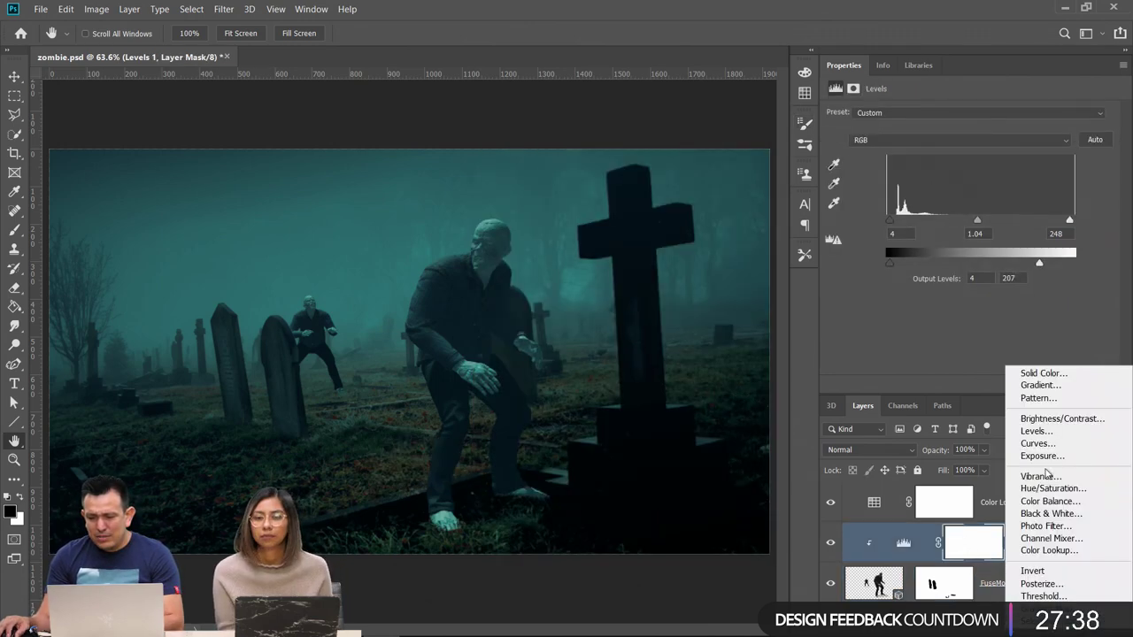
left_click(1056, 439)
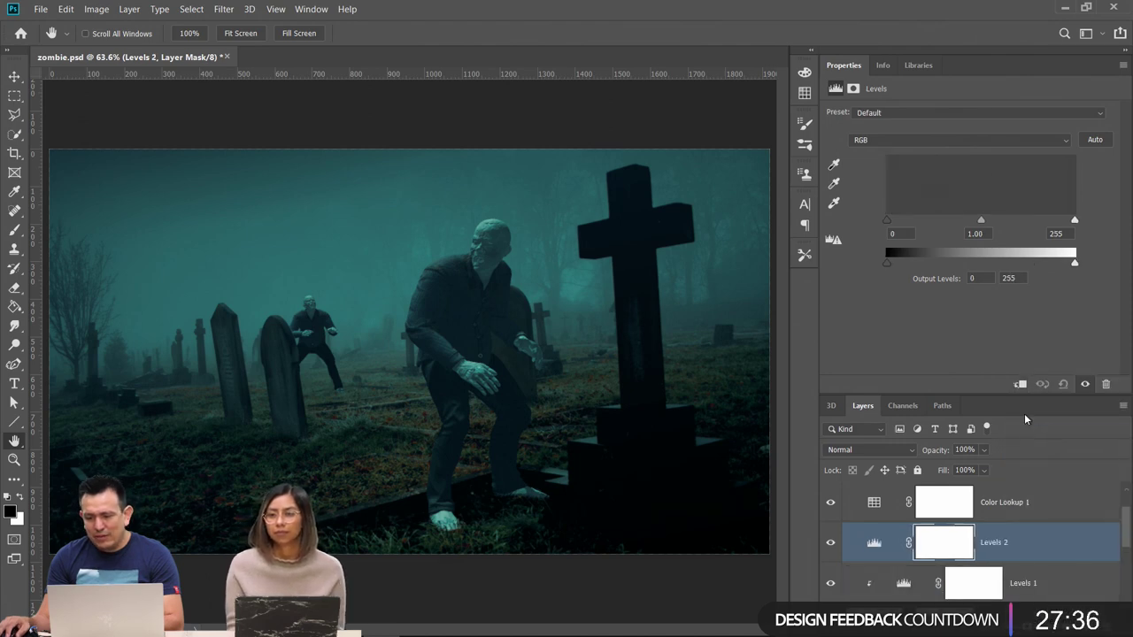
left_click_drag(983, 221, 994, 221)
left_click_drag(1075, 263, 979, 263)
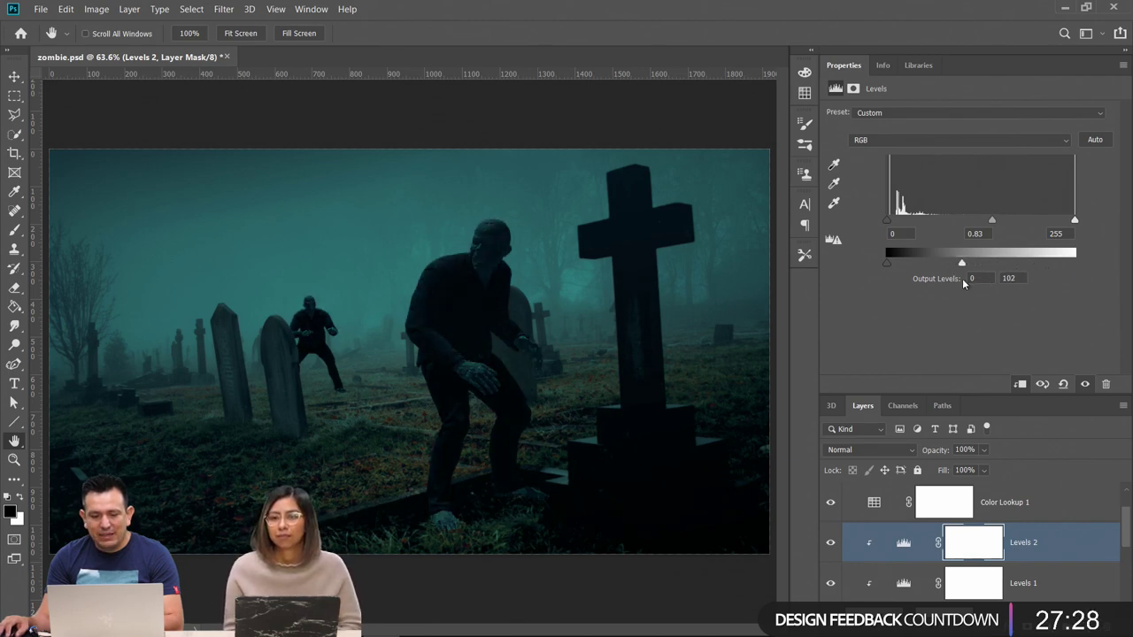
left_click(967, 552)
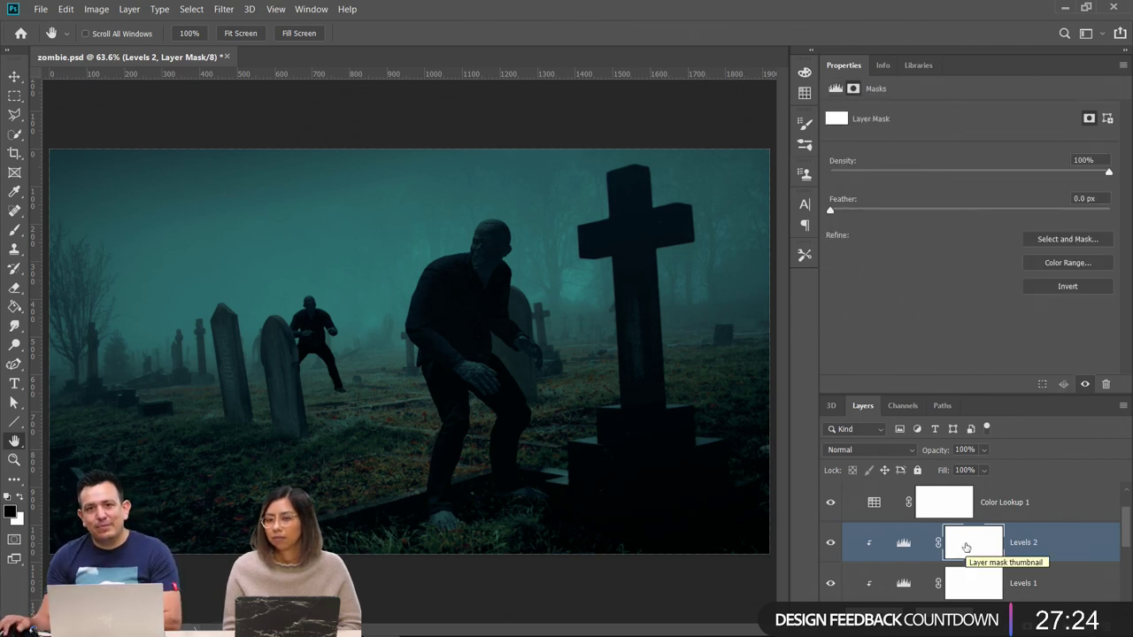
left_click(1070, 294)
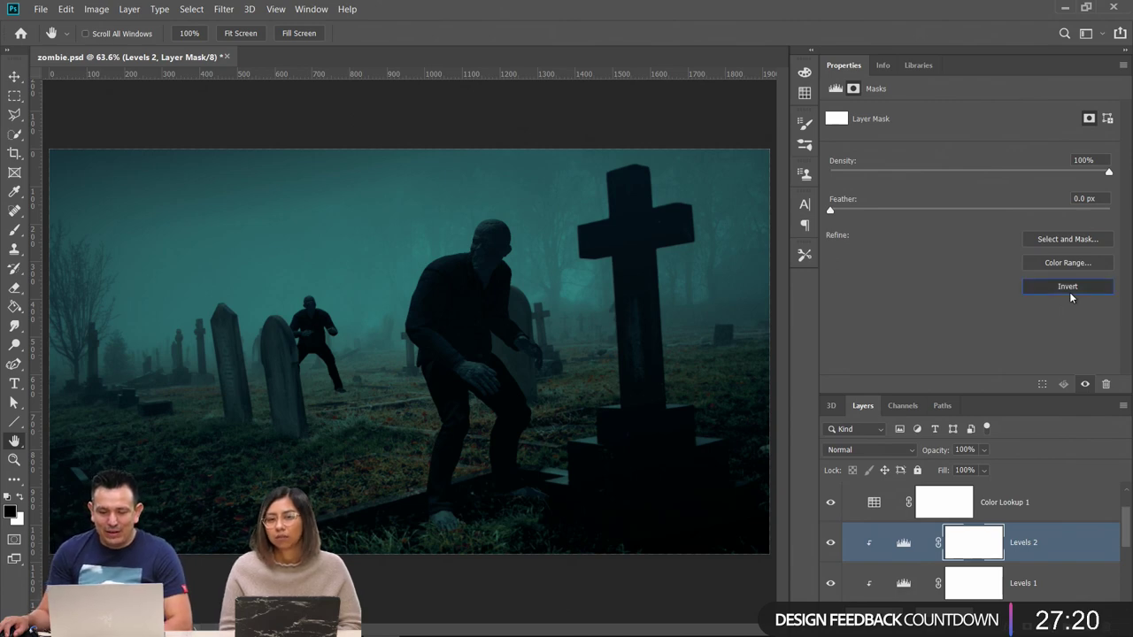
Switch to the Brush tool with the Soft Round preset
left_click(13, 230)
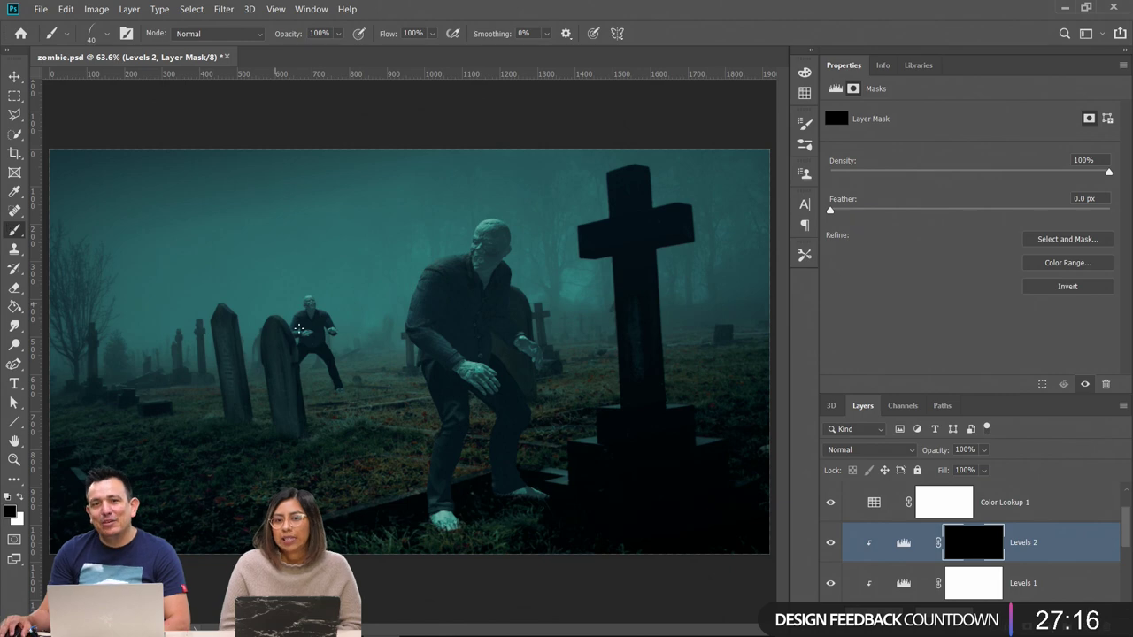
left_click(108, 30)
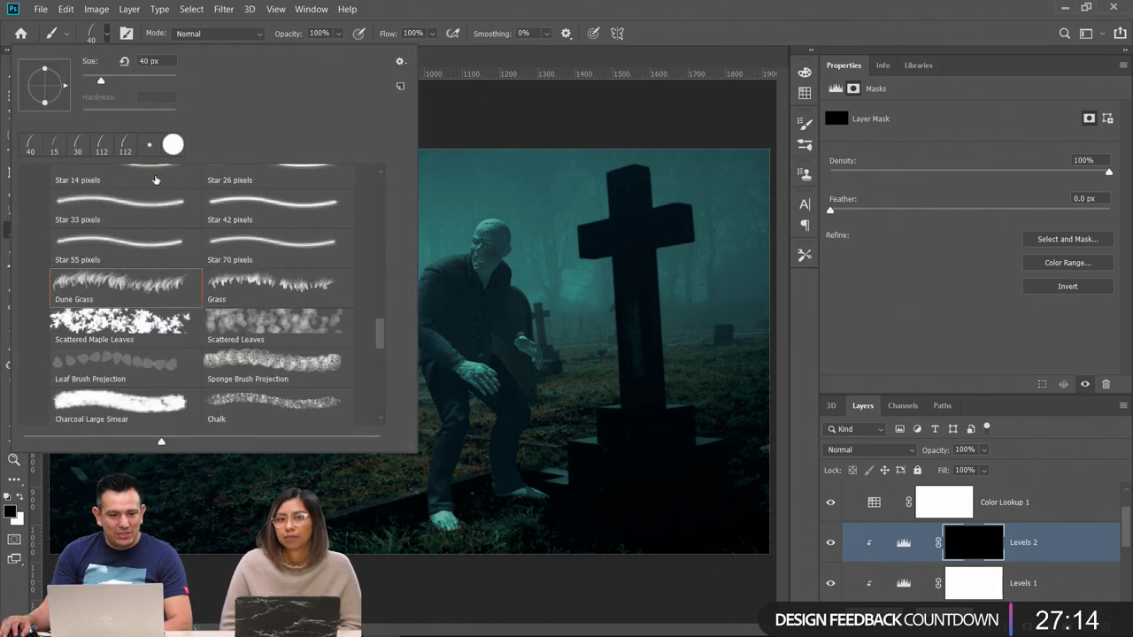
left_click_drag(386, 341, 393, 189)
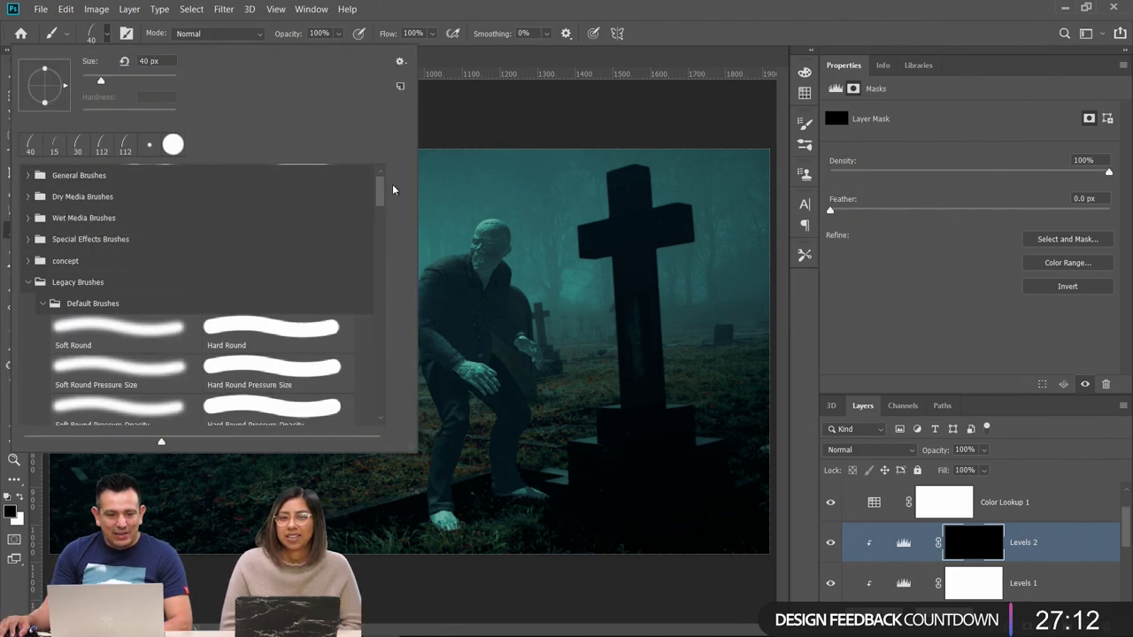
left_click(124, 344)
left_click(536, 11)
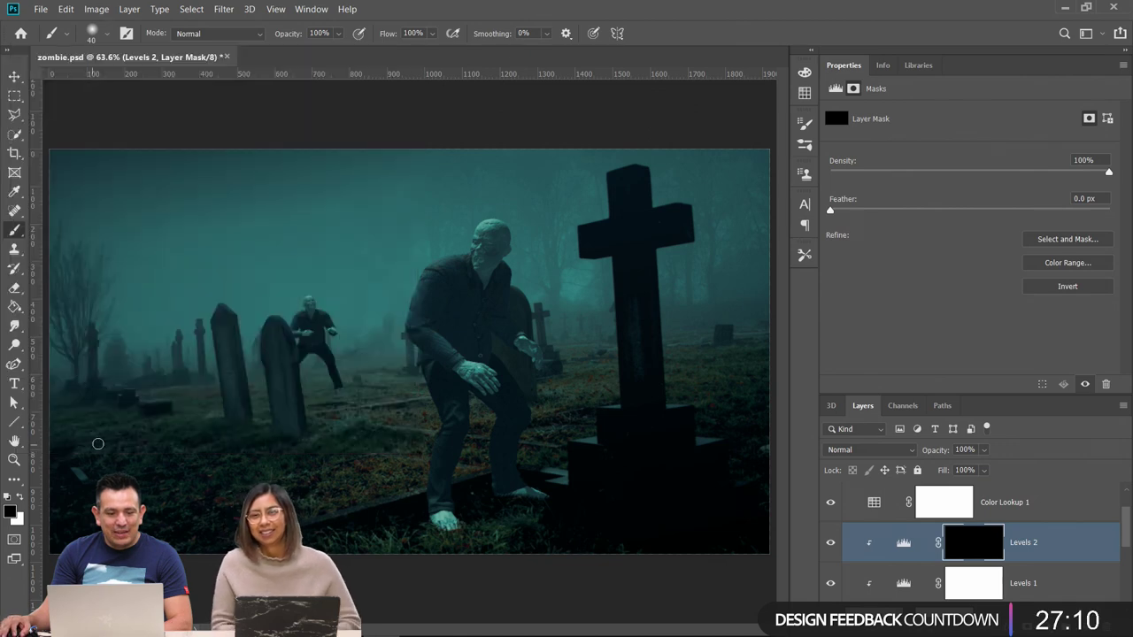
Paint white on the Levels 2 mask to darken the zombie's lower legs and ground
key("x")
left_click_drag(435, 526, 472, 532)
key("bracketright")
key("bracketright")
key("bracketright")
key("bracketright")
key("bracketright")
key("bracketright")
key("bracketright")
key("bracketright")
key("bracketright")
key("bracketright")
key("bracketright")
key("bracketright")
key("bracketright")
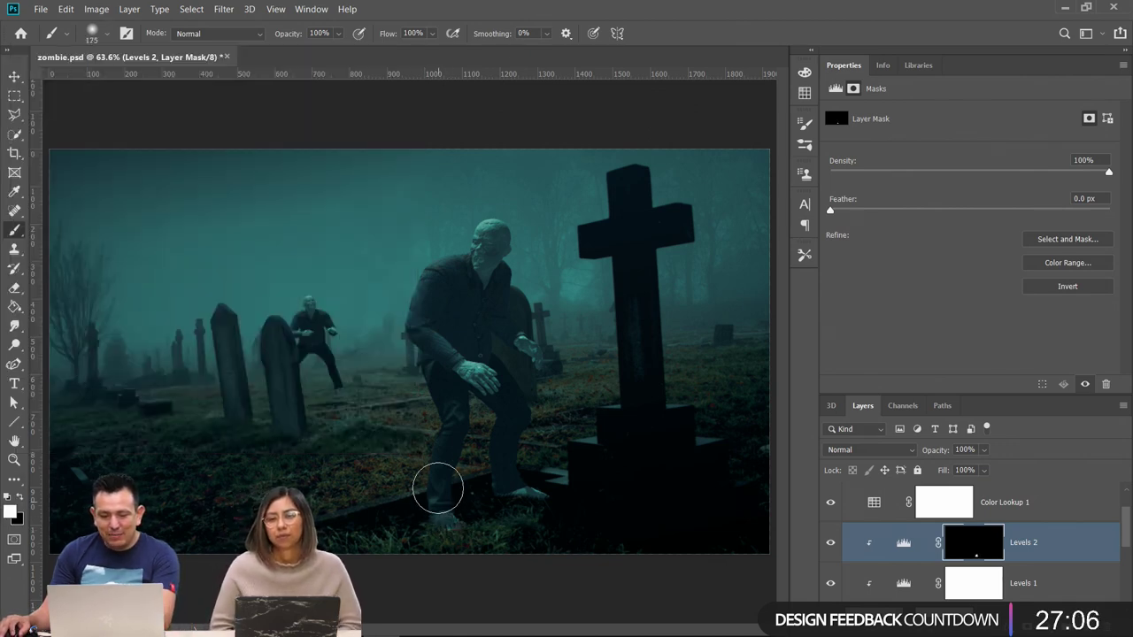
mouse_move(558, 499)
left_mouse_down()
mouse_move(454, 533)
mouse_move(380, 519)
mouse_move(499, 514)
mouse_move(359, 438)
mouse_move(280, 425)
mouse_move(346, 437)
mouse_move(329, 316)
mouse_move(321, 351)
left_mouse_up()
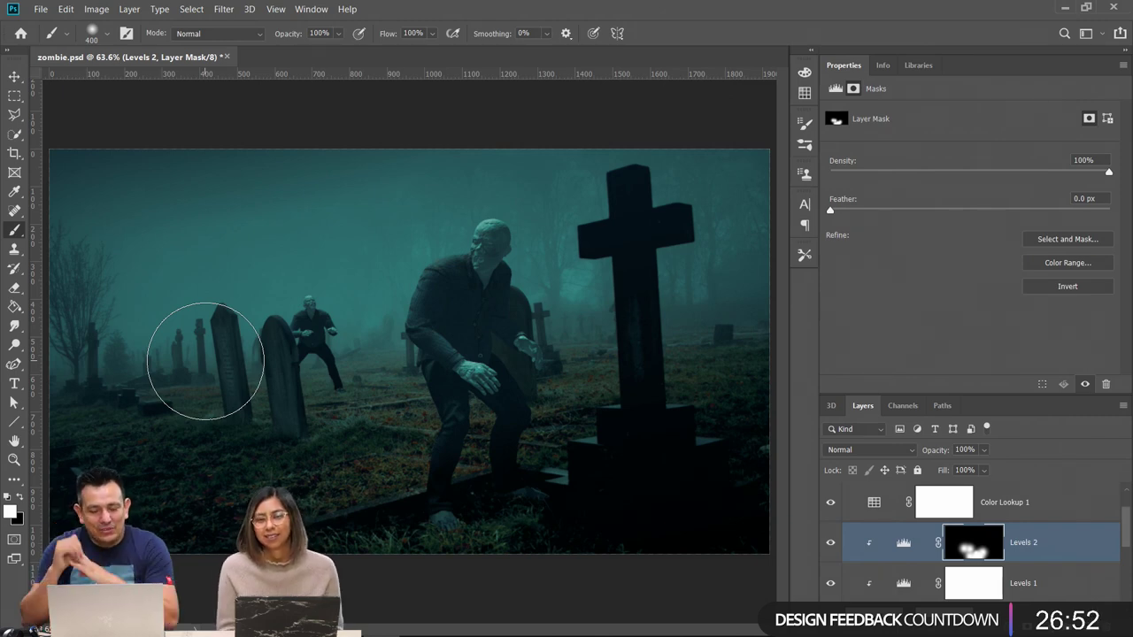
Fit the image on screen and make the Layers panel taller
left_click(15, 462)
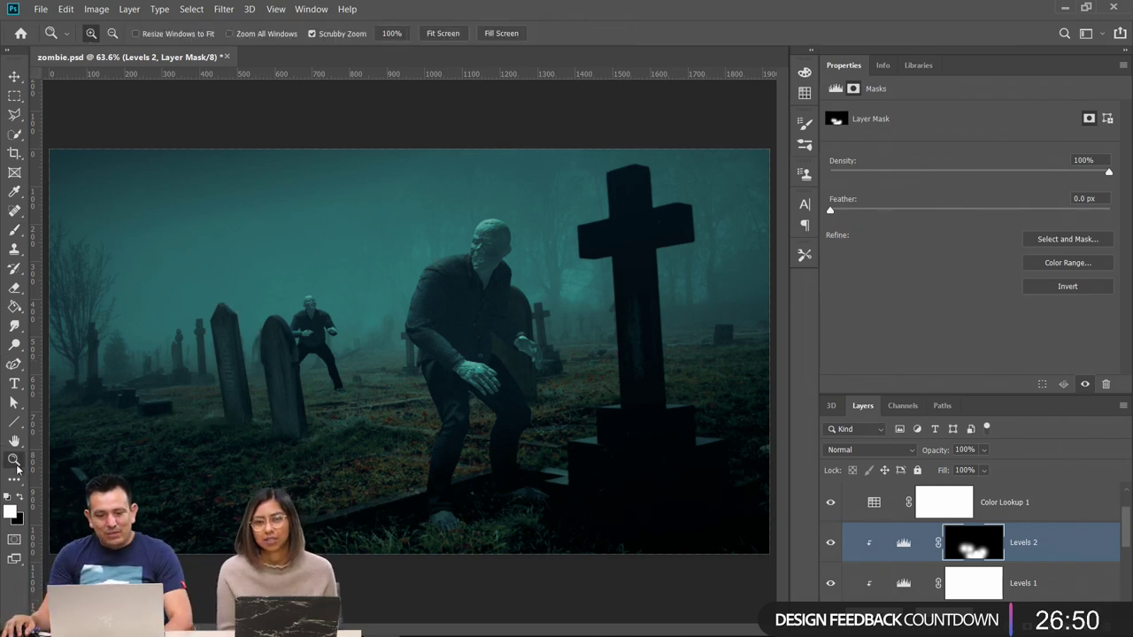
left_click(423, 409)
right_click(423, 409)
left_click(451, 416)
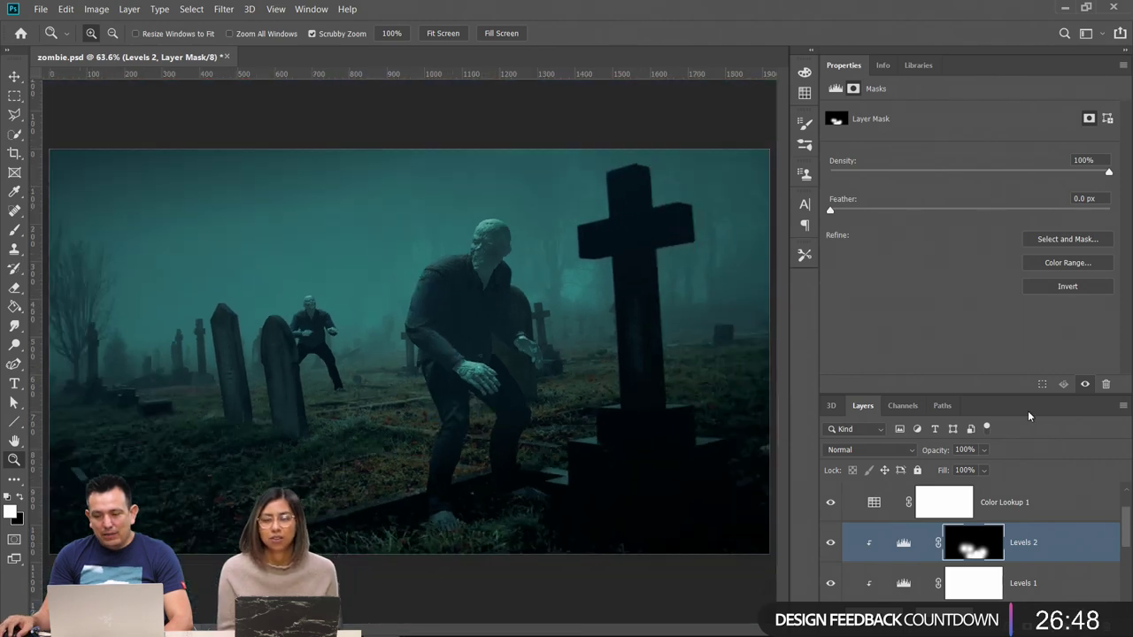
left_click_drag(1026, 394, 1026, 332)
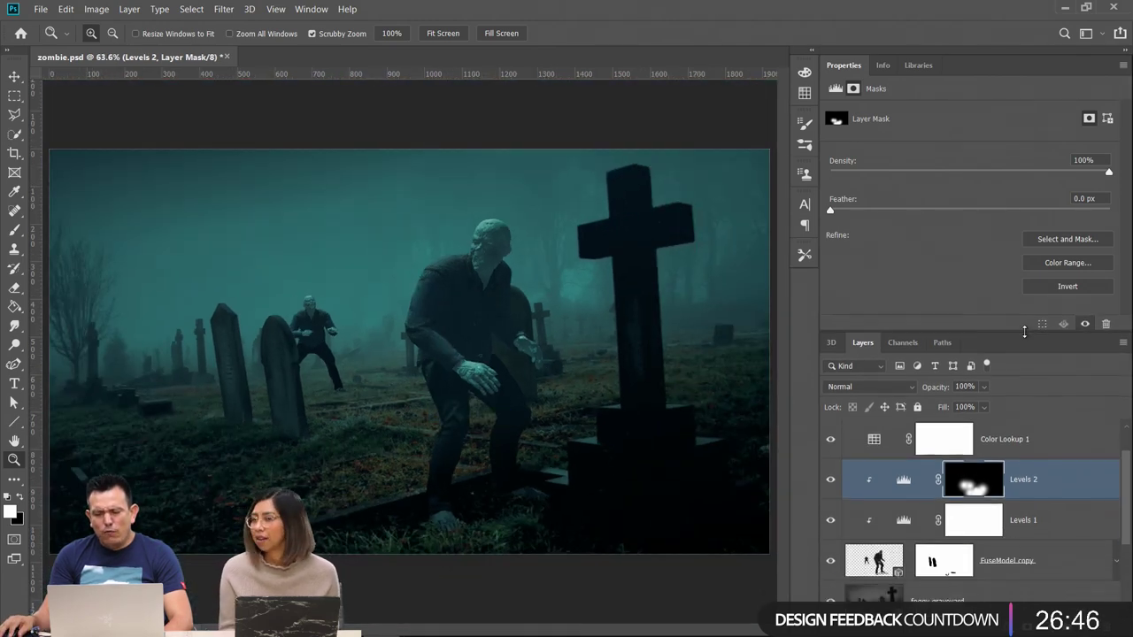
scroll(1020, 509, "down", 2)
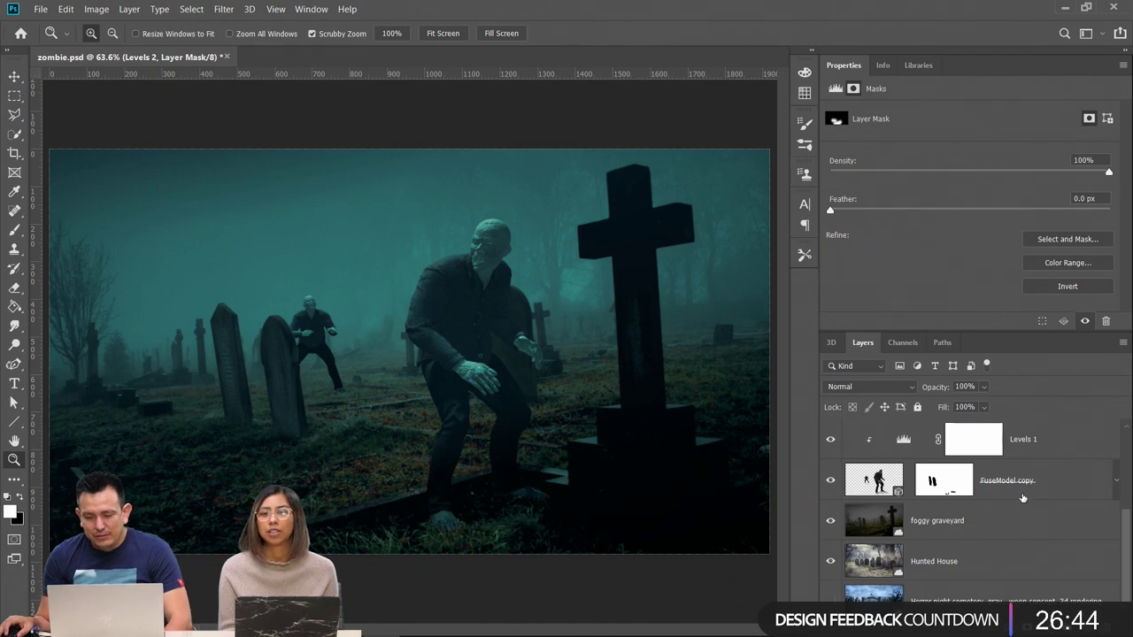
scroll(1018, 511, "down", 1)
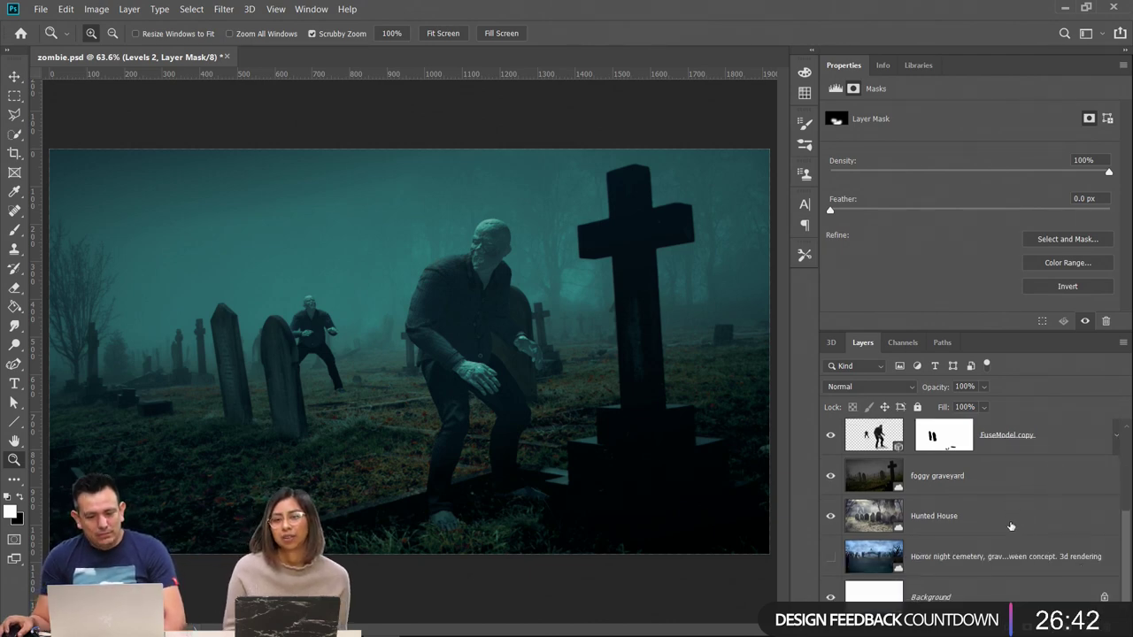
scroll(1016, 521, "up", 3)
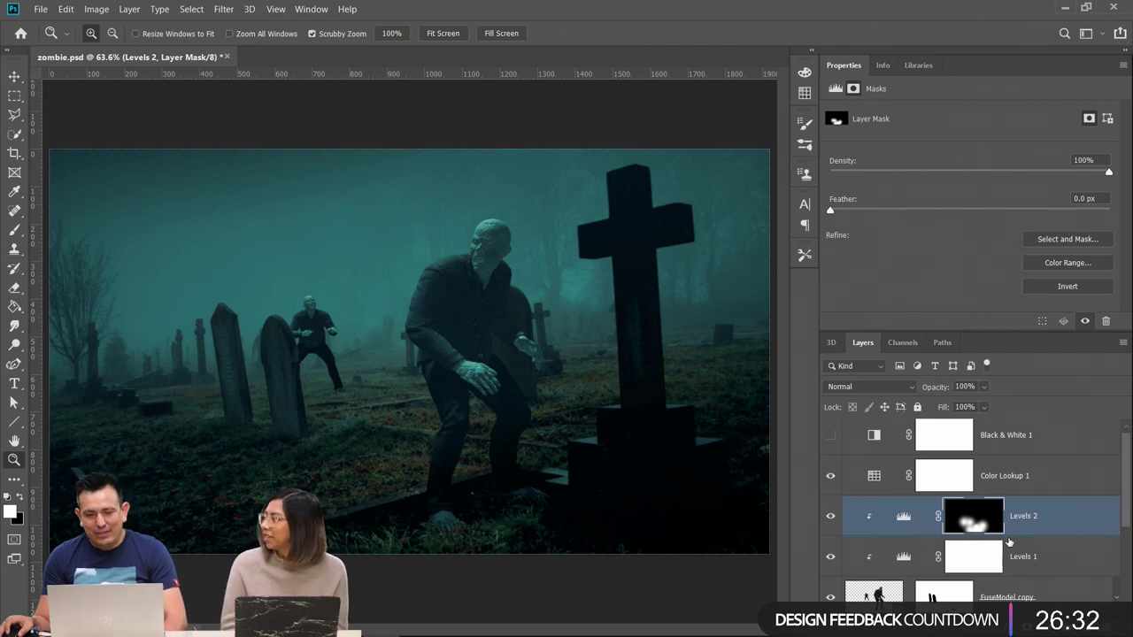
scroll(1009, 544, "up", 1)
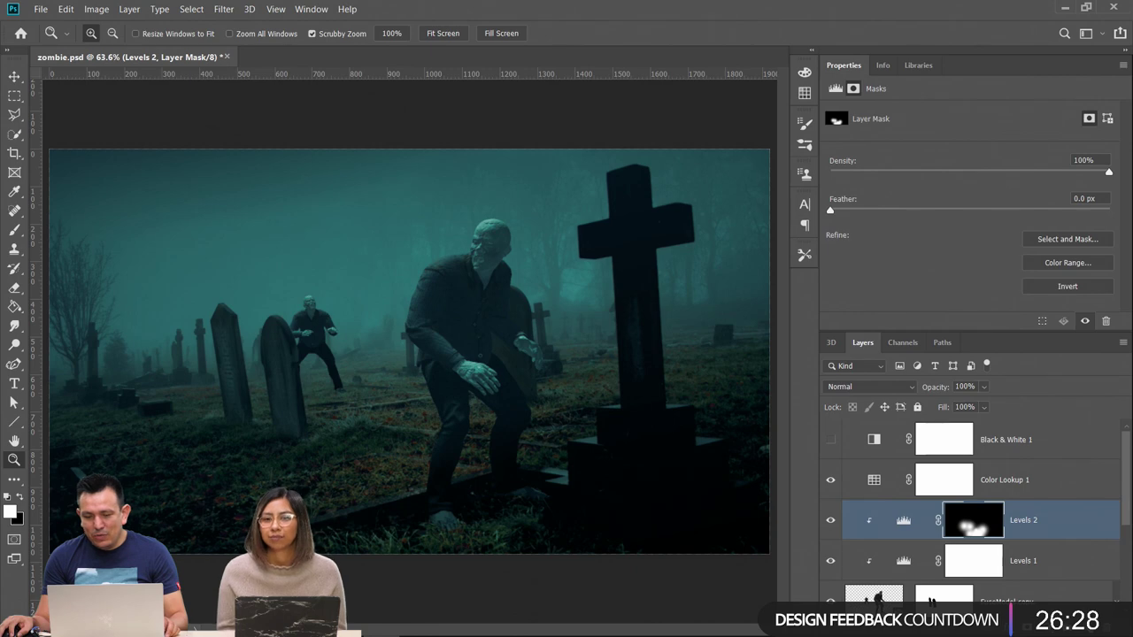
Create an empty Layer 1 clipped to the layer below, then select the foggy graveyard layer
key("ctrl+shift+alt+n")
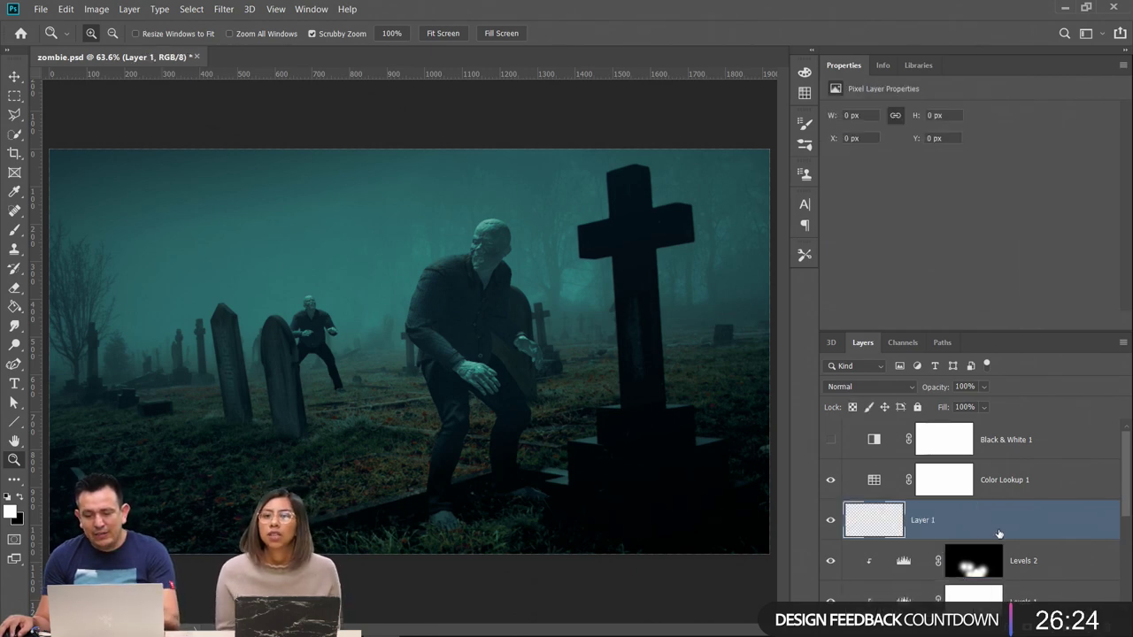
key("ctrl+g")
key("ctrl+z")
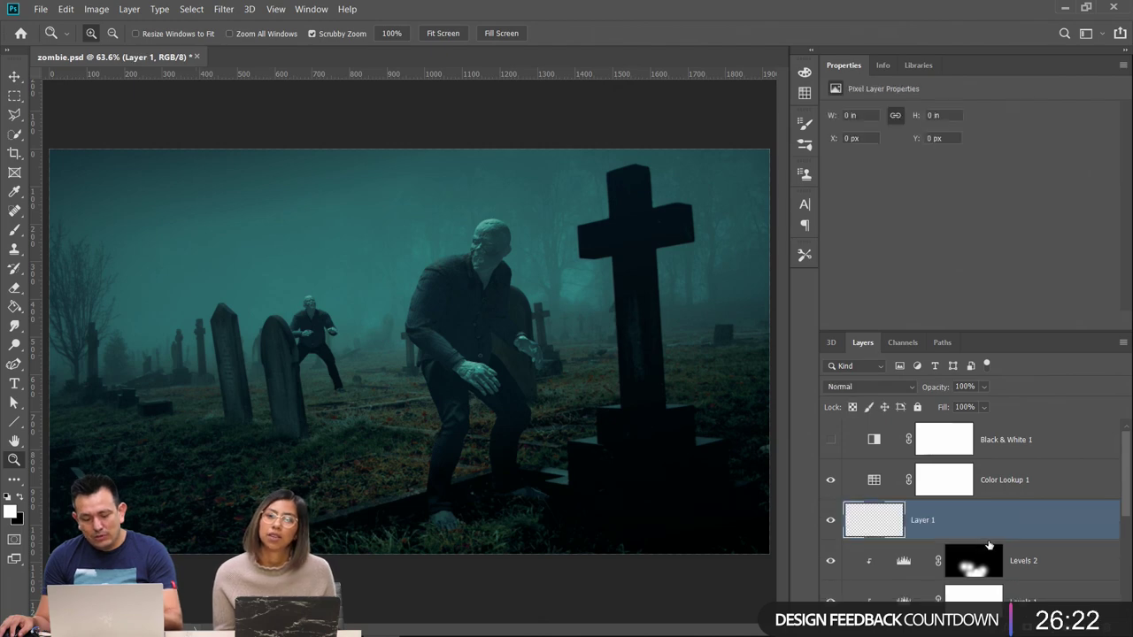
left_click(992, 538, "alt")
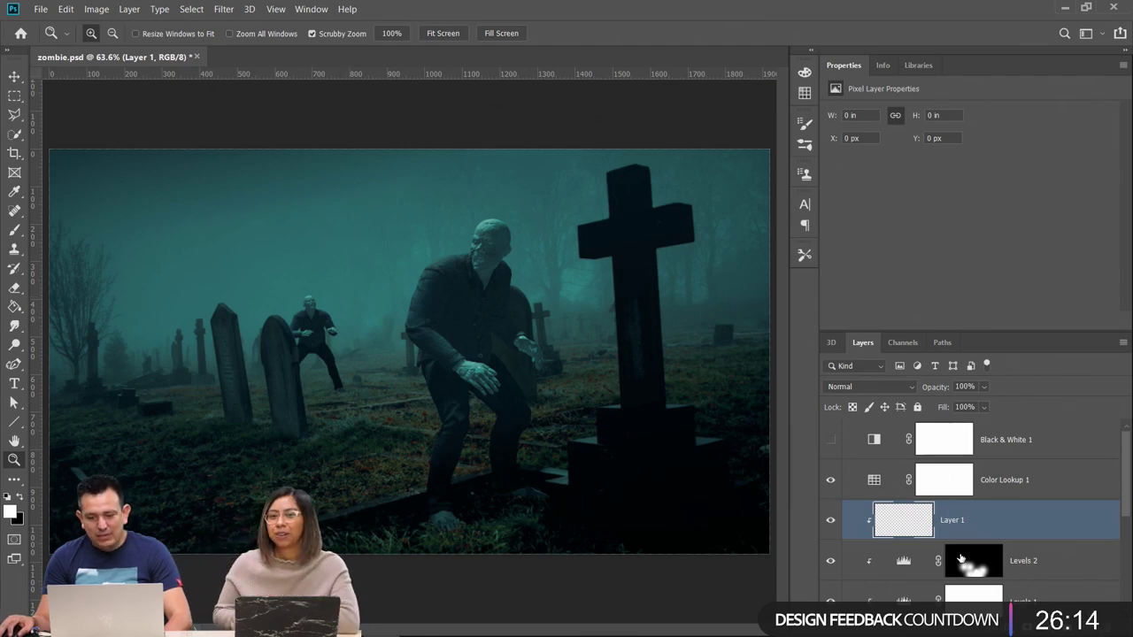
scroll(960, 549, "down", 3)
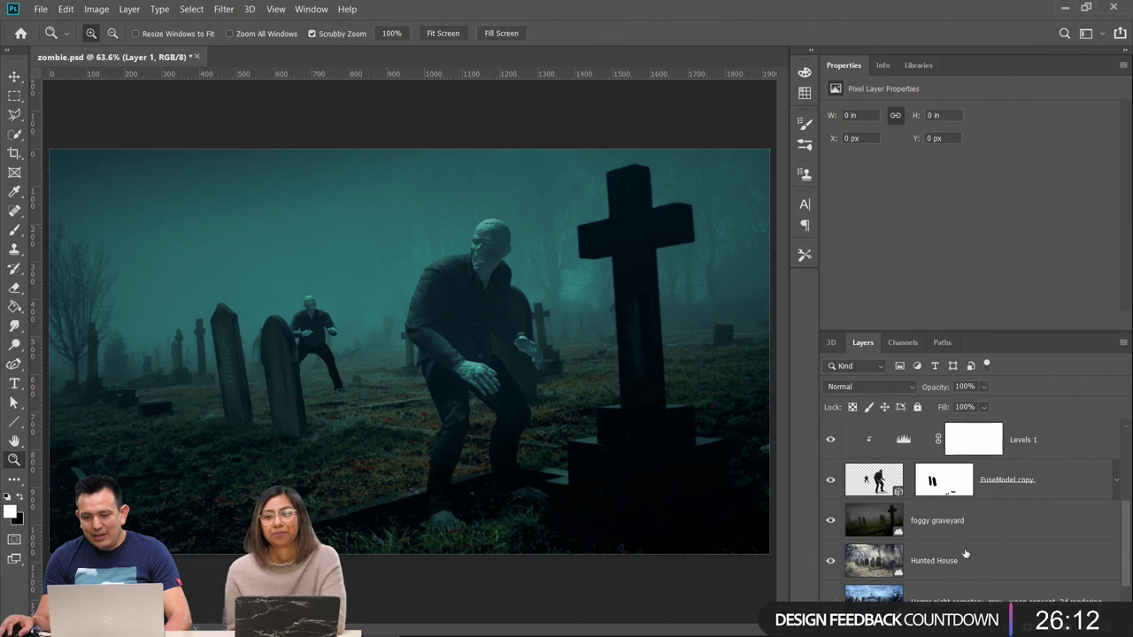
scroll(965, 553, "down", 1)
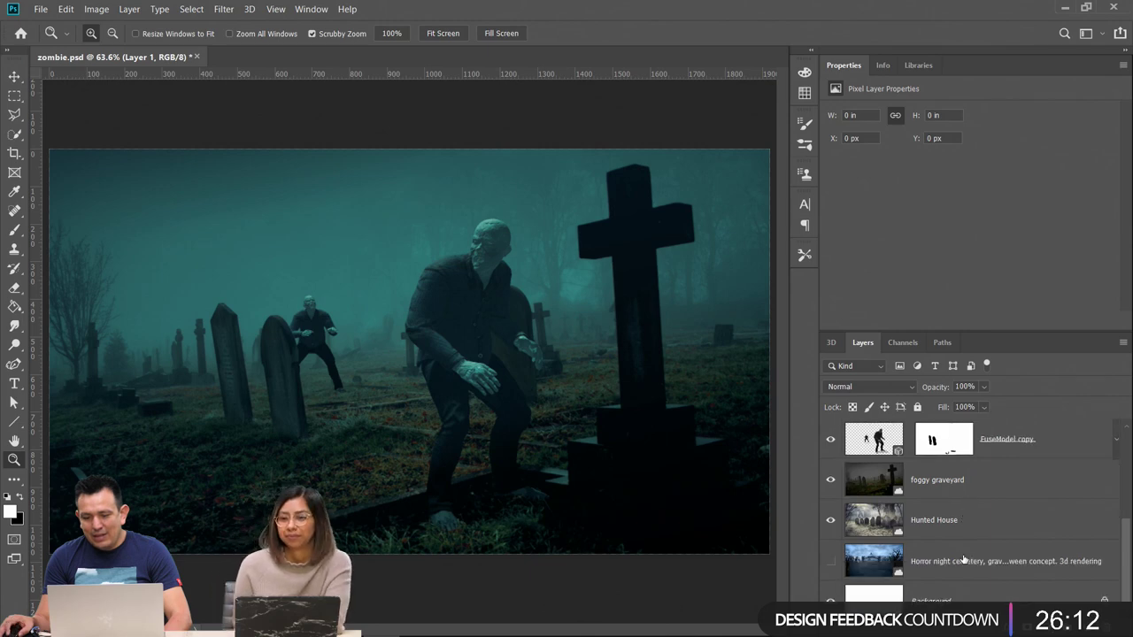
left_click(955, 494)
Add a new Layer 2 in the stack and paint a soft white glow behind the cross
key("ctrl+shift+alt+n")
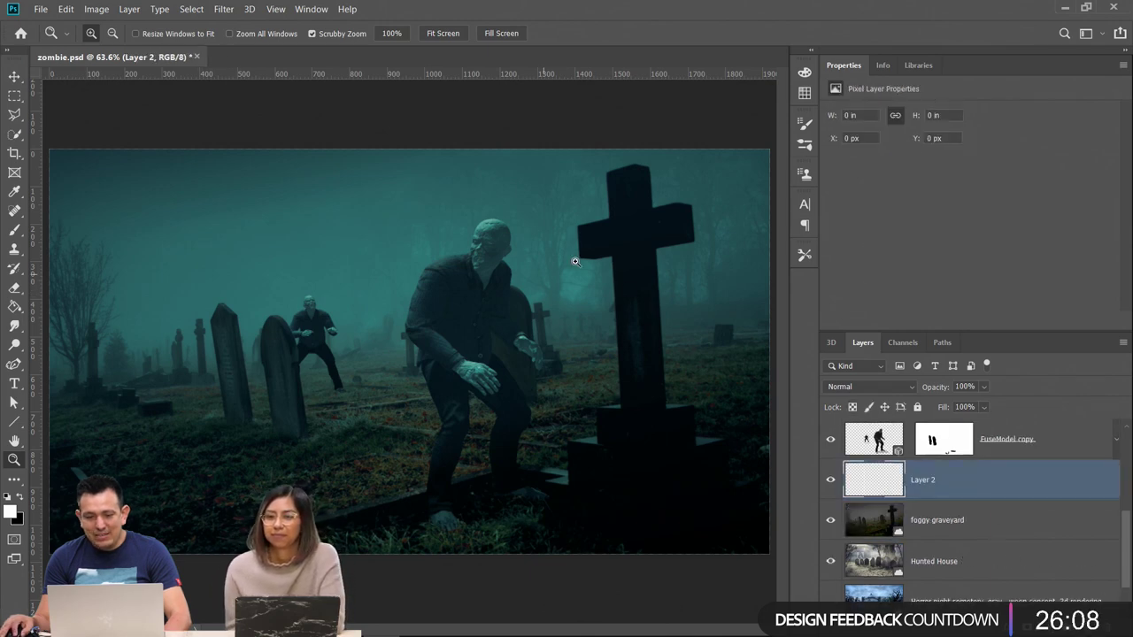
left_click_drag(889, 500, 909, 585)
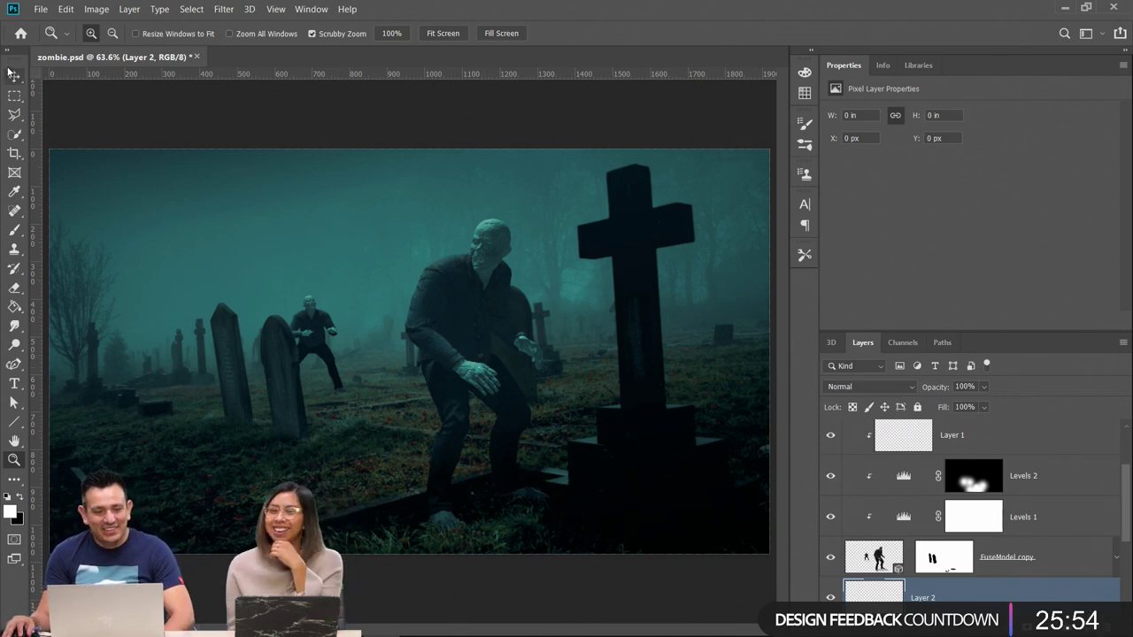
left_click(15, 231)
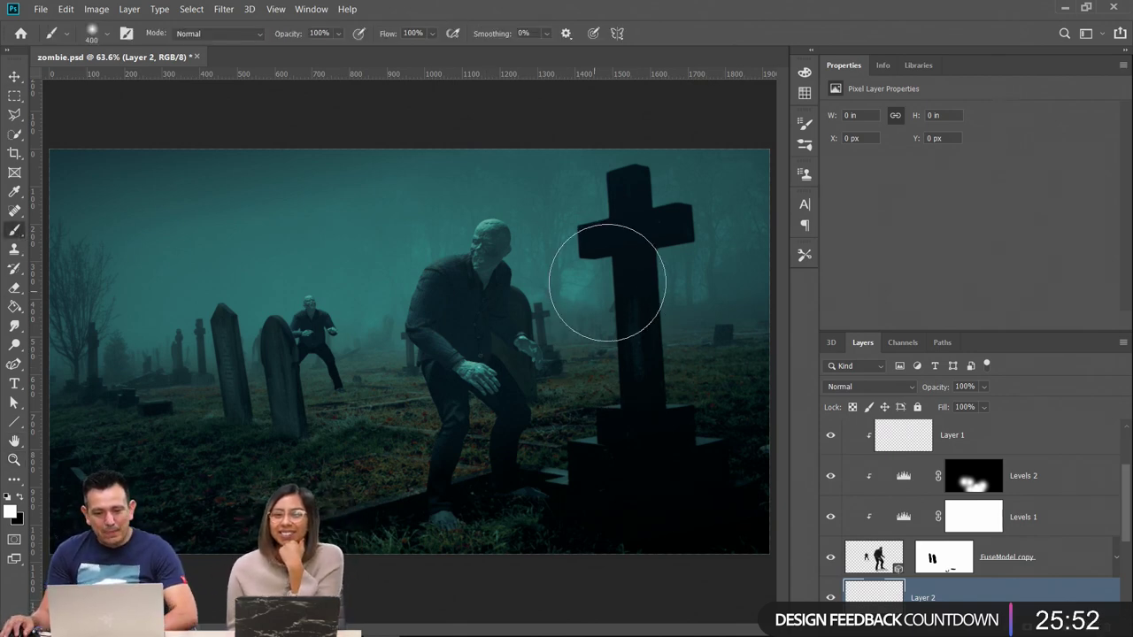
key("bracketright")
key("bracketright")
key("bracketright")
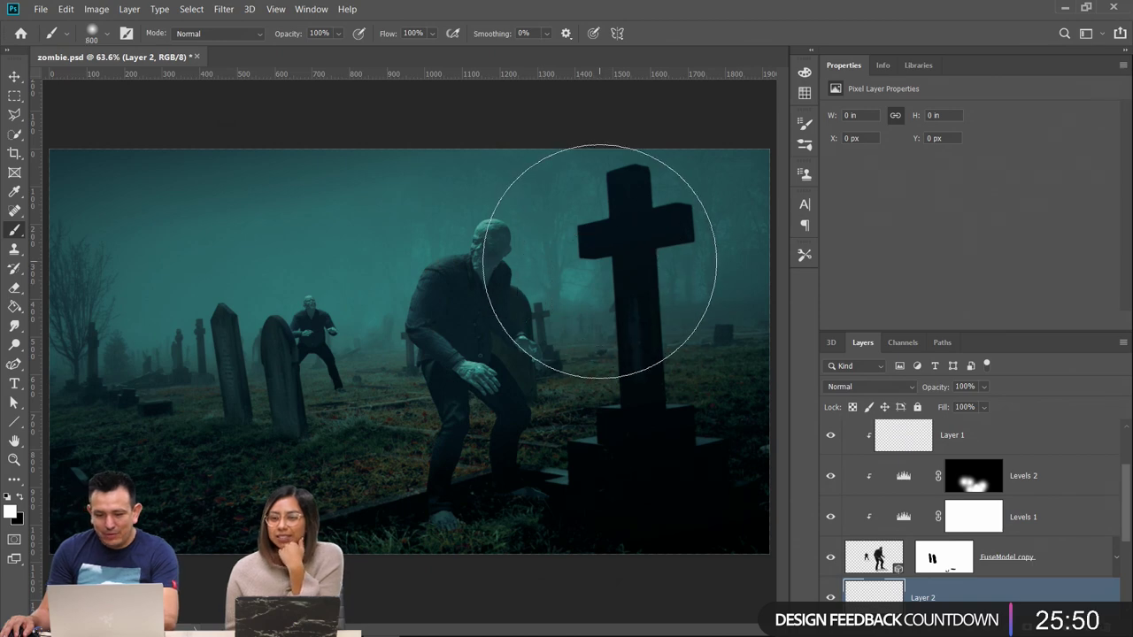
left_click(600, 255)
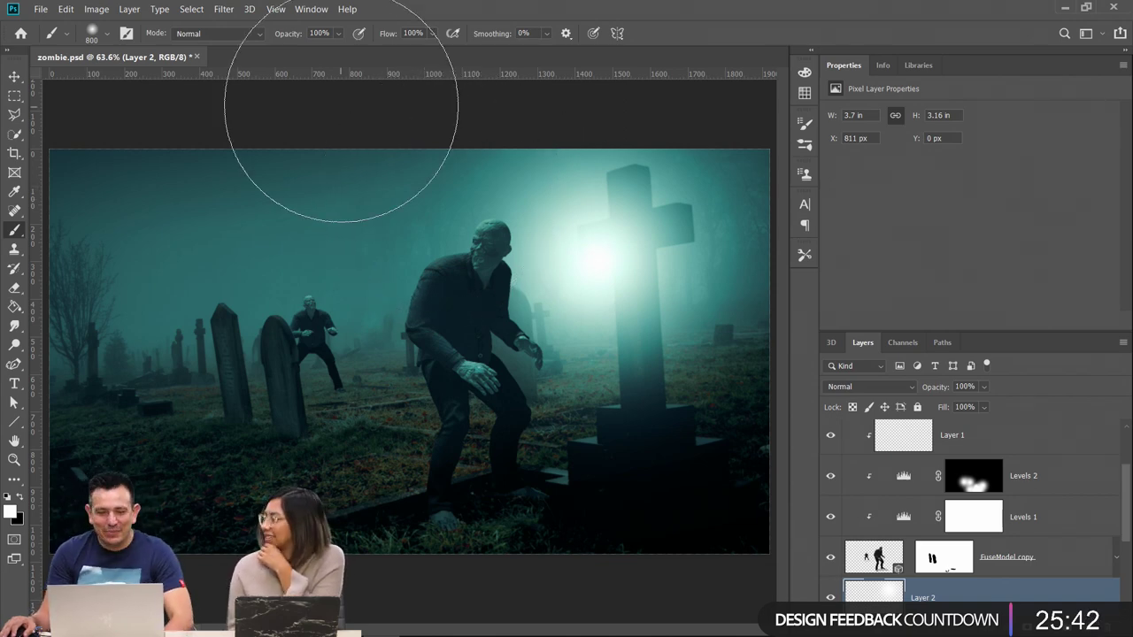
Set Layer 2's blend mode to Screen after trying Color Dodge
left_click(222, 10)
left_click(219, 10)
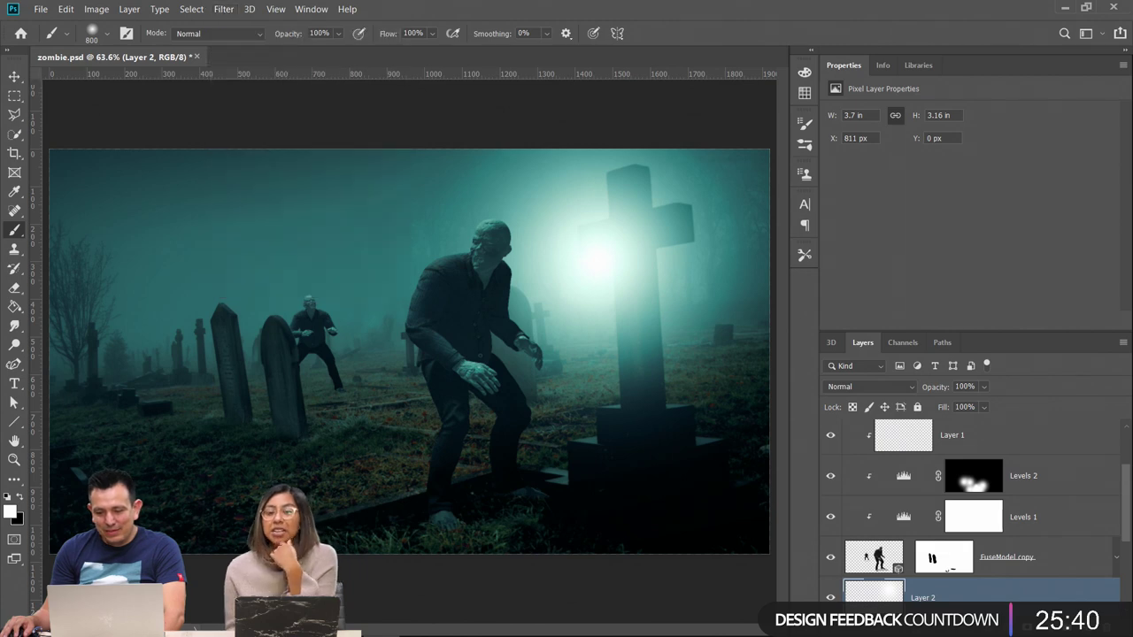
left_click(893, 390)
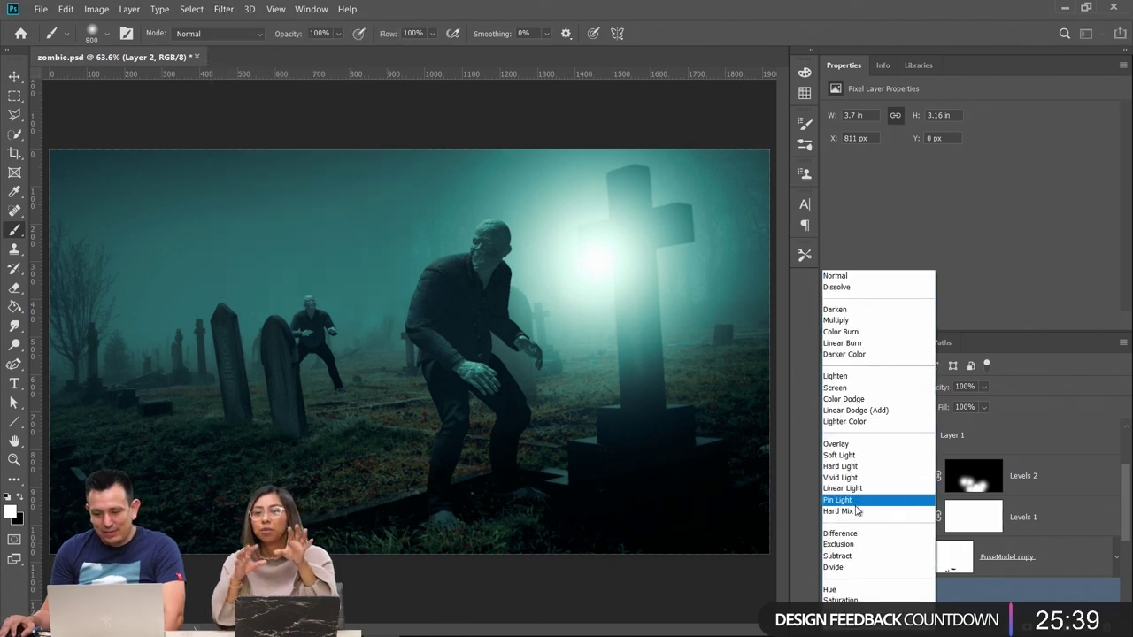
left_click(866, 398)
left_click(863, 387)
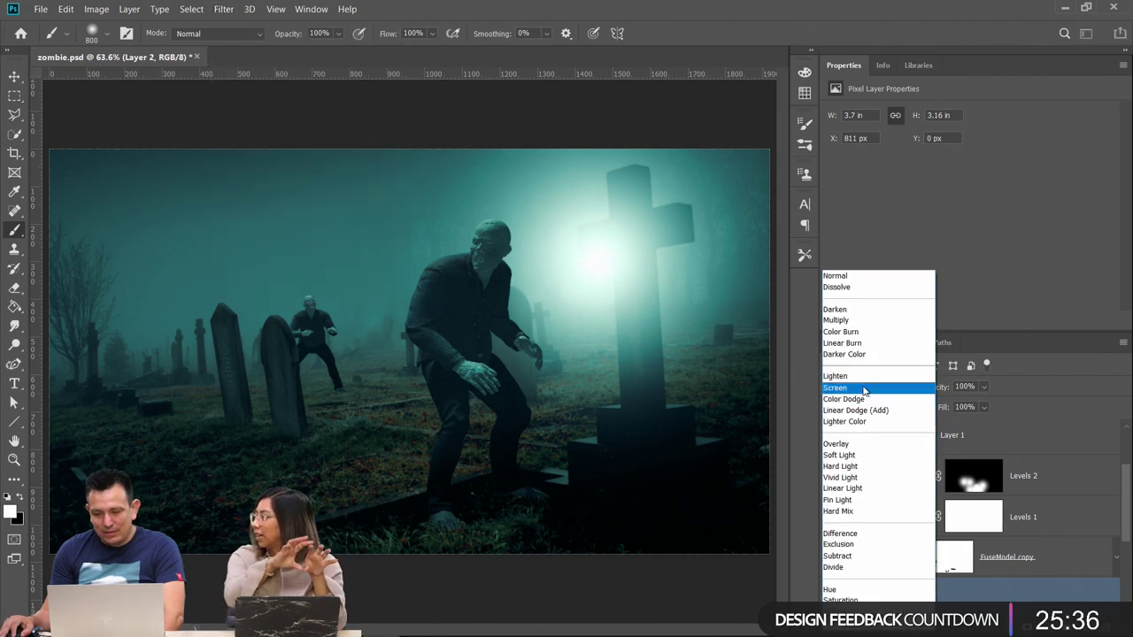
left_click(863, 387)
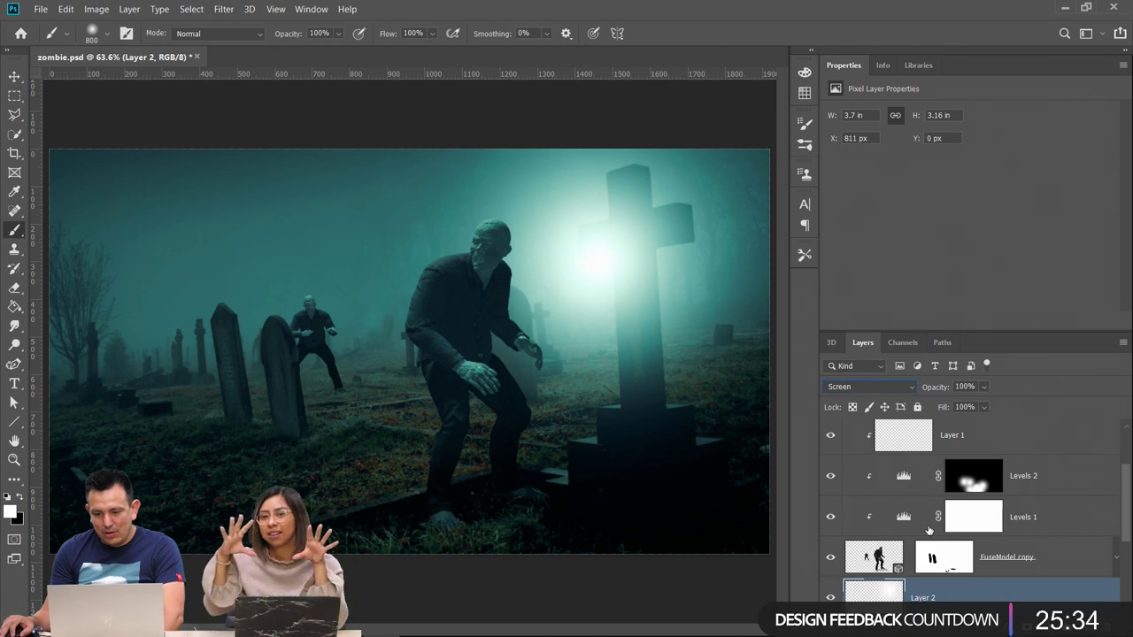
Delete the glow layer from behind the cross
key("Delete")
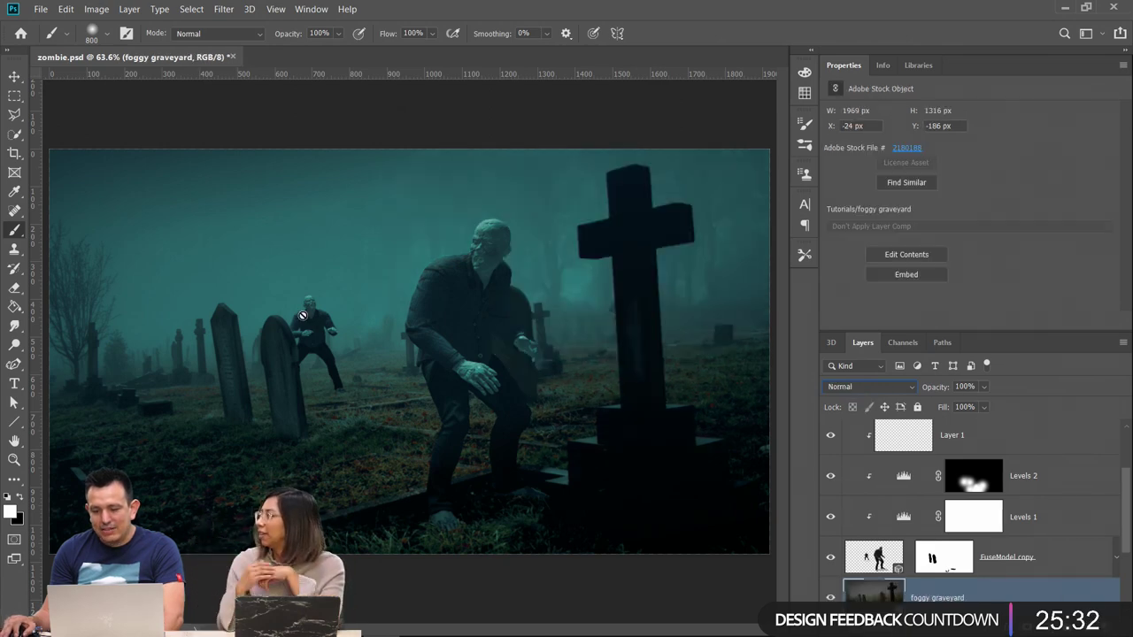
scroll(1017, 455, "down", 3)
scroll(974, 498, "up", 5)
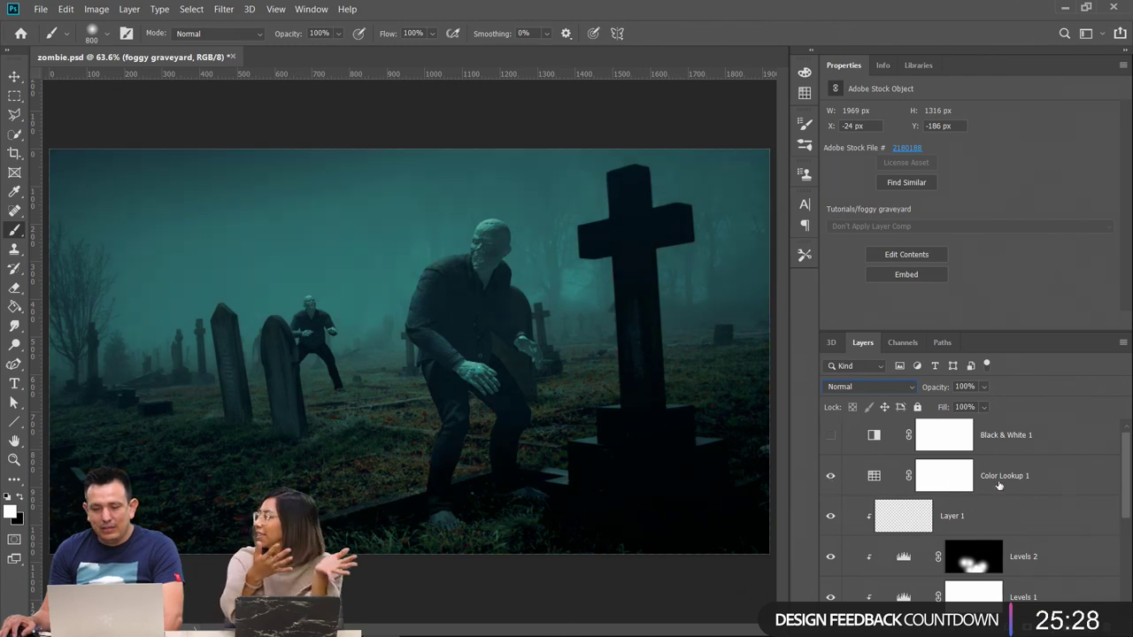
Paint a large soft black spot on the Color Lookup 1 mask
left_click(961, 478)
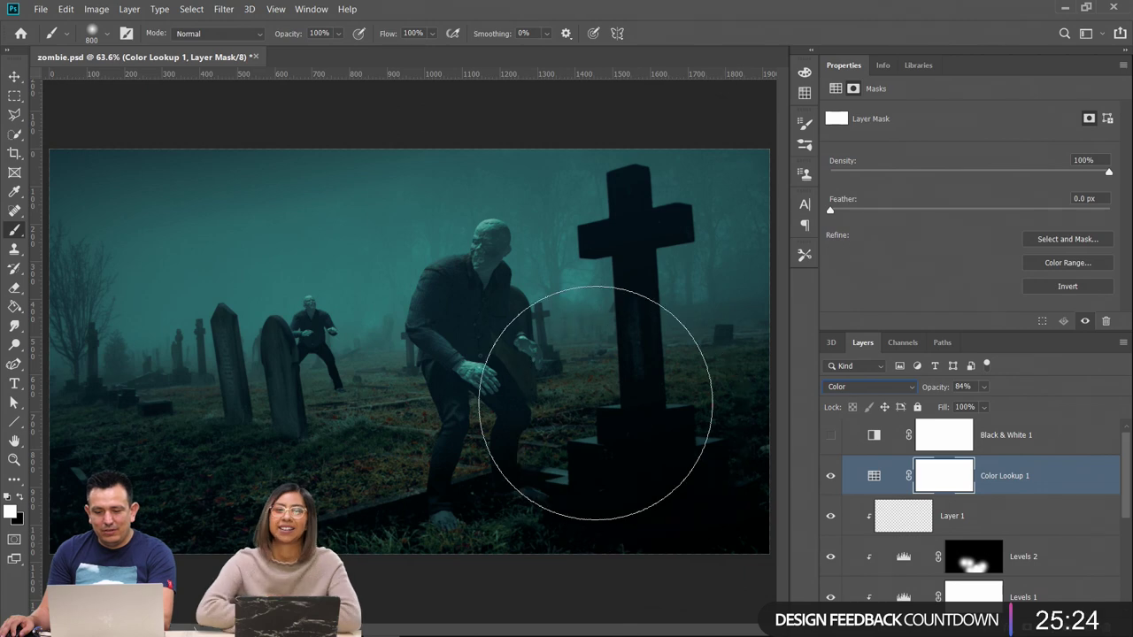
left_click(21, 498)
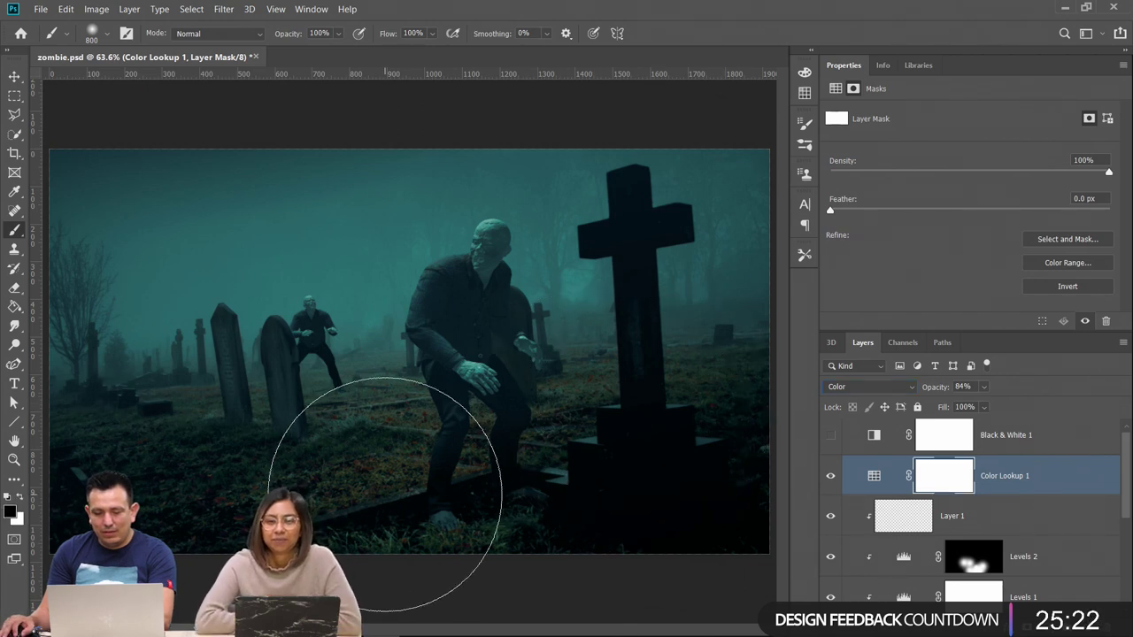
key("bracketright")
key("bracketright")
key("bracketright")
key("bracketright")
left_click(573, 394)
key("bracketright")
key("bracketright")
key("bracketright")
key("bracketright")
key("bracketright")
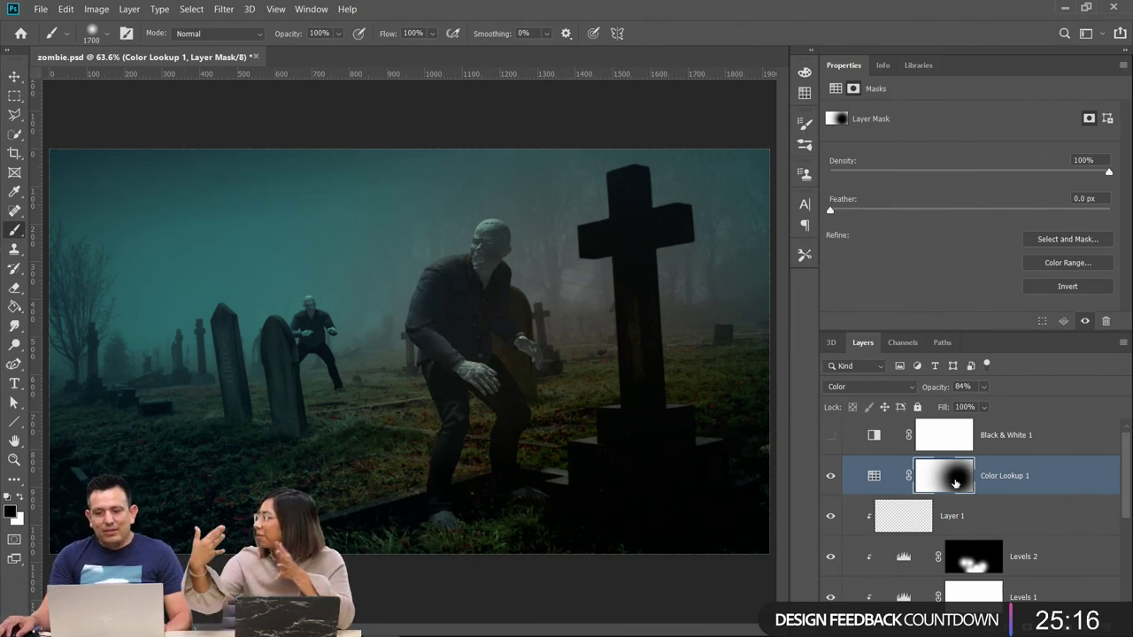
Set the Color Lookup 1 mask density to 68%
left_click_drag(966, 173, 1103, 193)
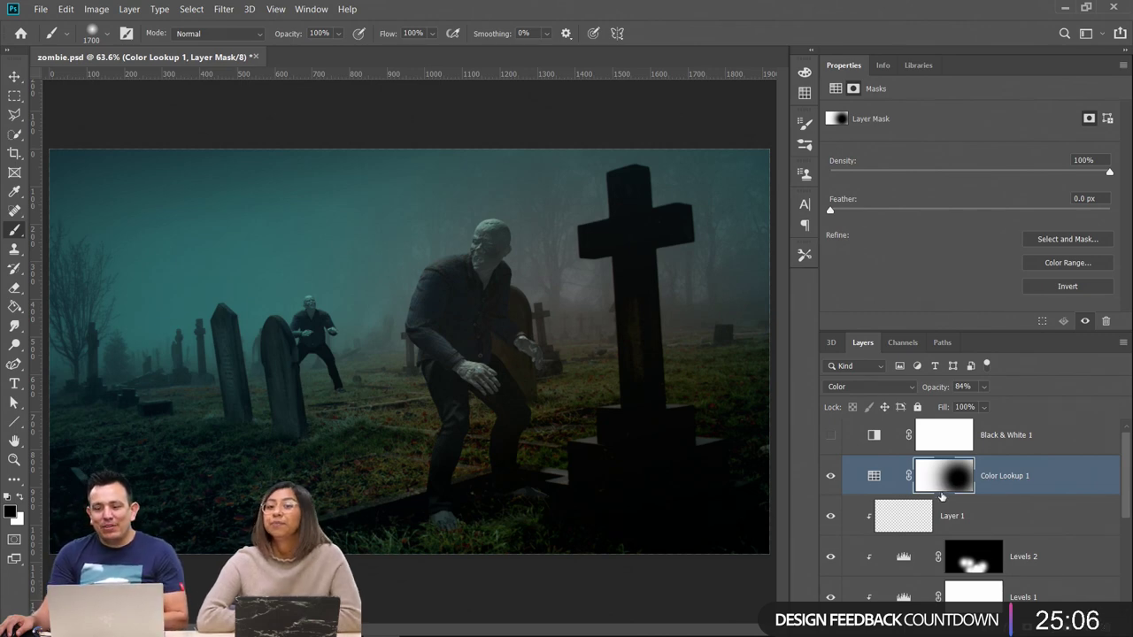
left_click_drag(1111, 174, 830, 171)
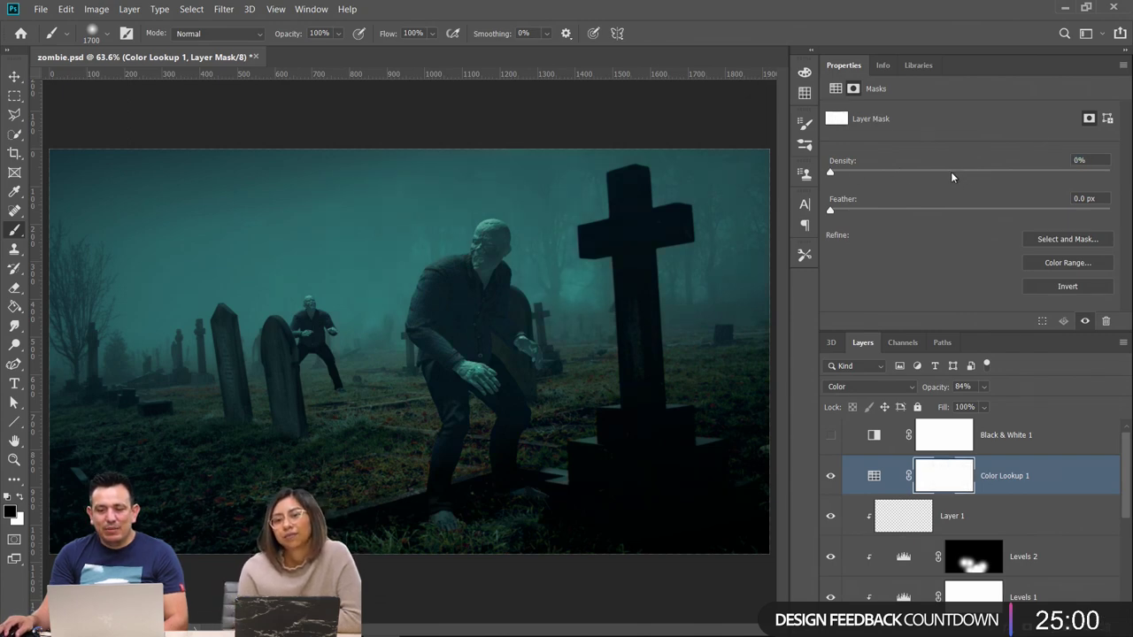
left_click_drag(952, 173, 1050, 174)
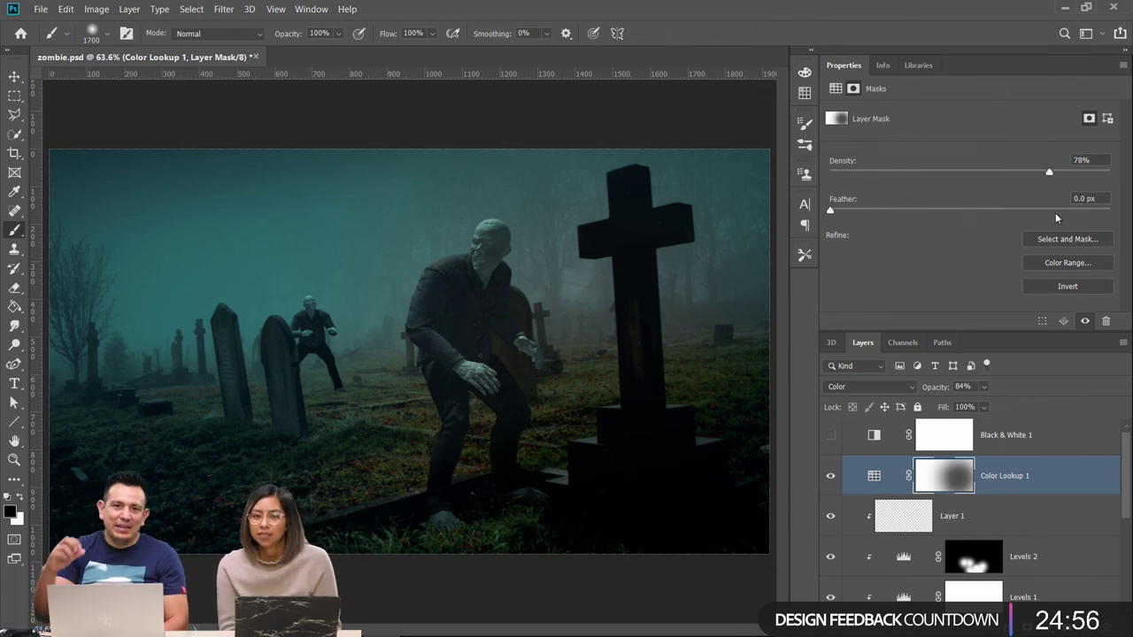
left_click_drag(1025, 168, 1023, 174)
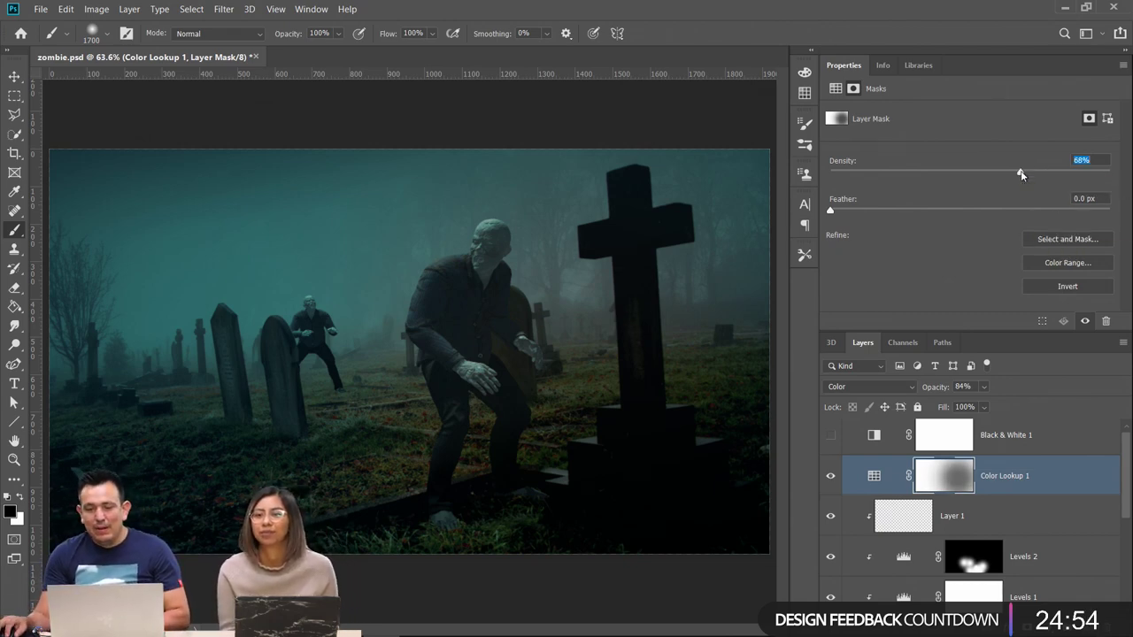
In the Brush Preset picker, expand the concept brushes folder and choose Get More Brushes..
left_click(109, 36)
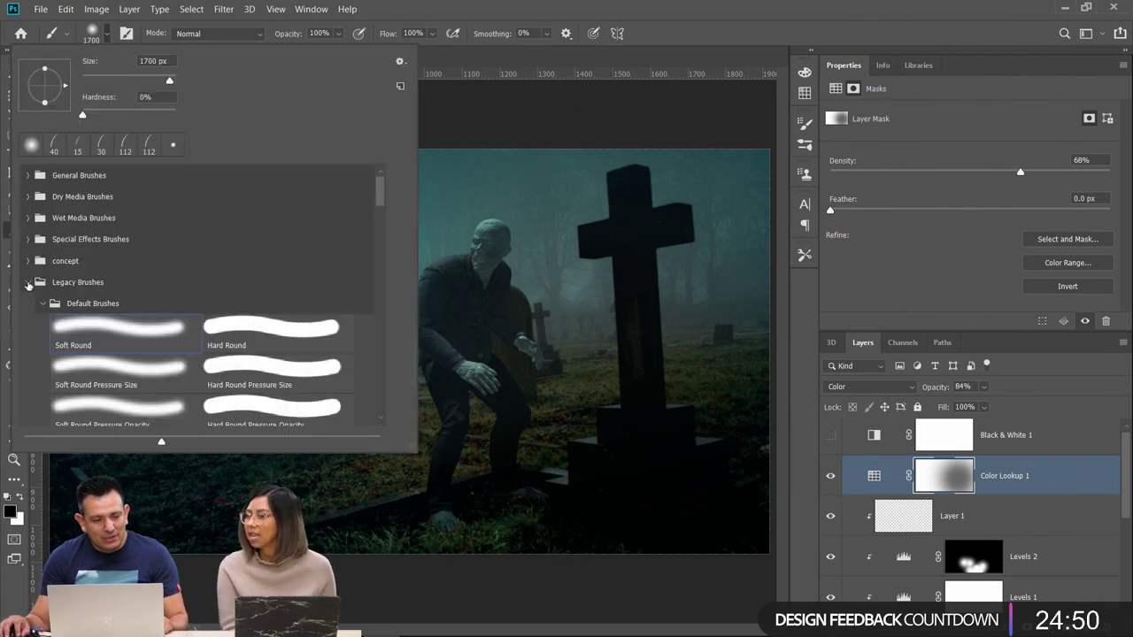
left_click(30, 282)
left_click(27, 261)
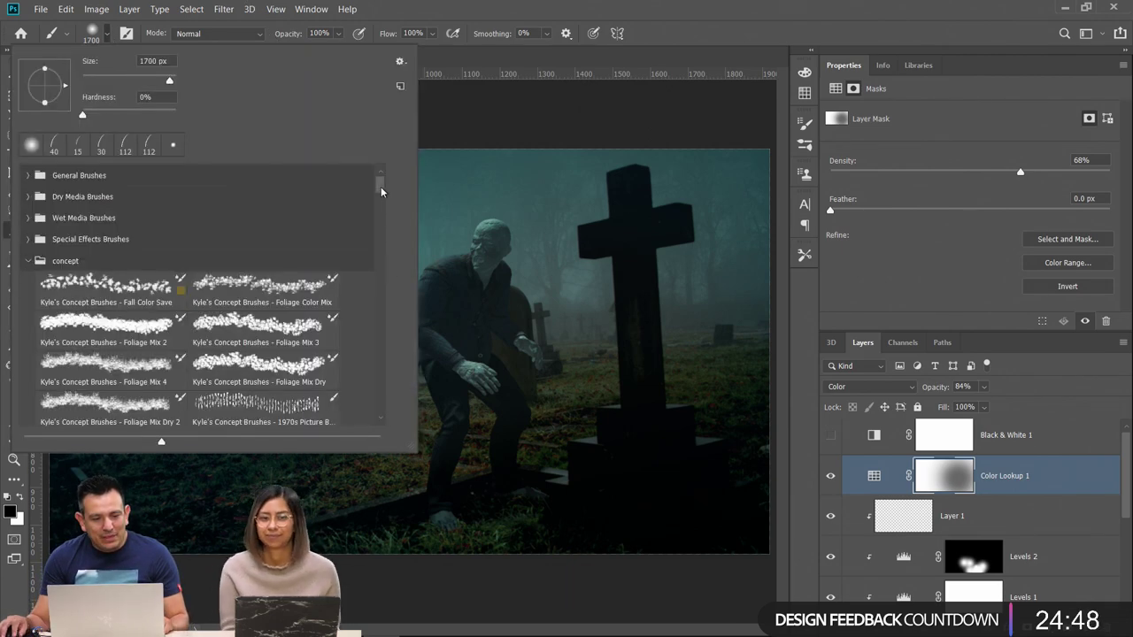
left_click_drag(380, 192, 397, 370)
left_click(399, 62)
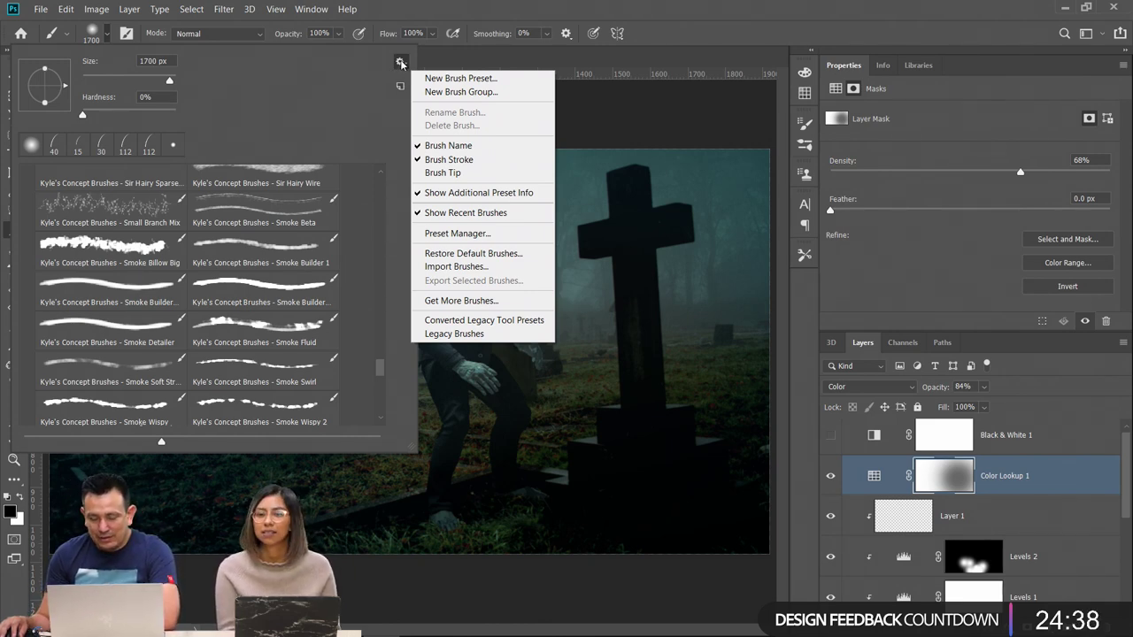
left_click(505, 304)
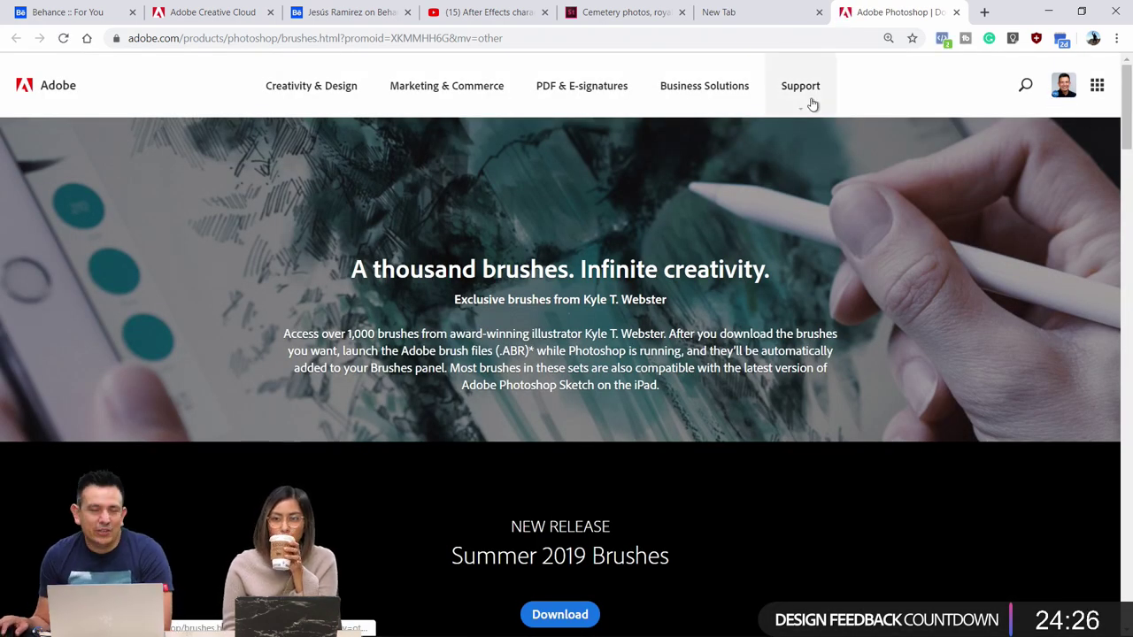
Scroll through Adobe's brushes page, then minimize Chrome to return to zombie.psd
scroll(493, 228, "down", 5)
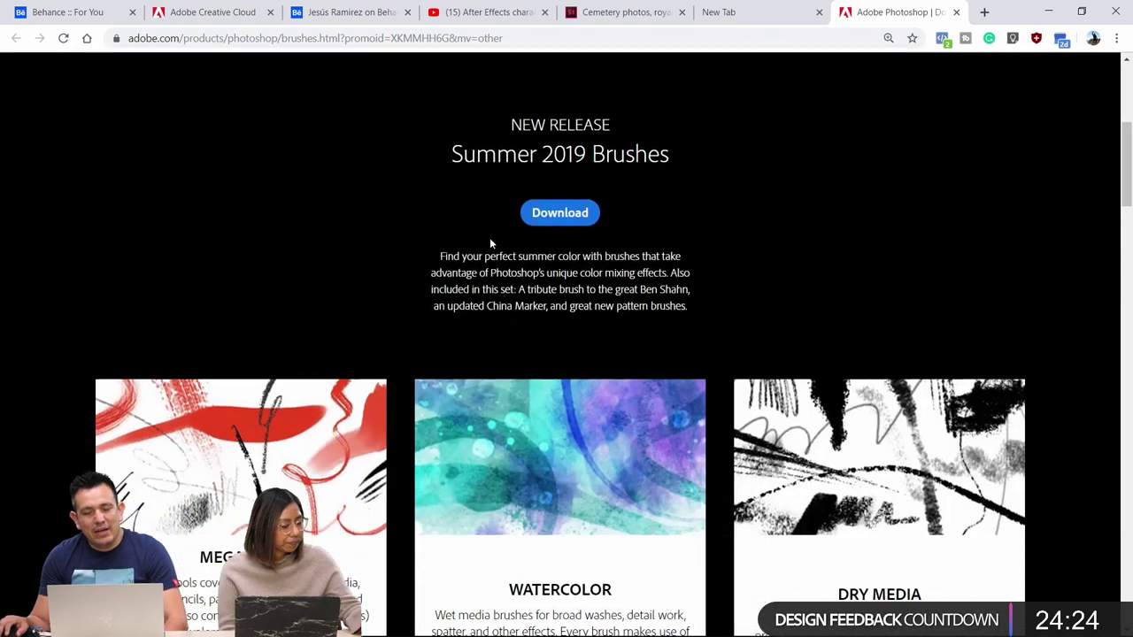
scroll(406, 234, "up", 3)
scroll(405, 234, "down", 5)
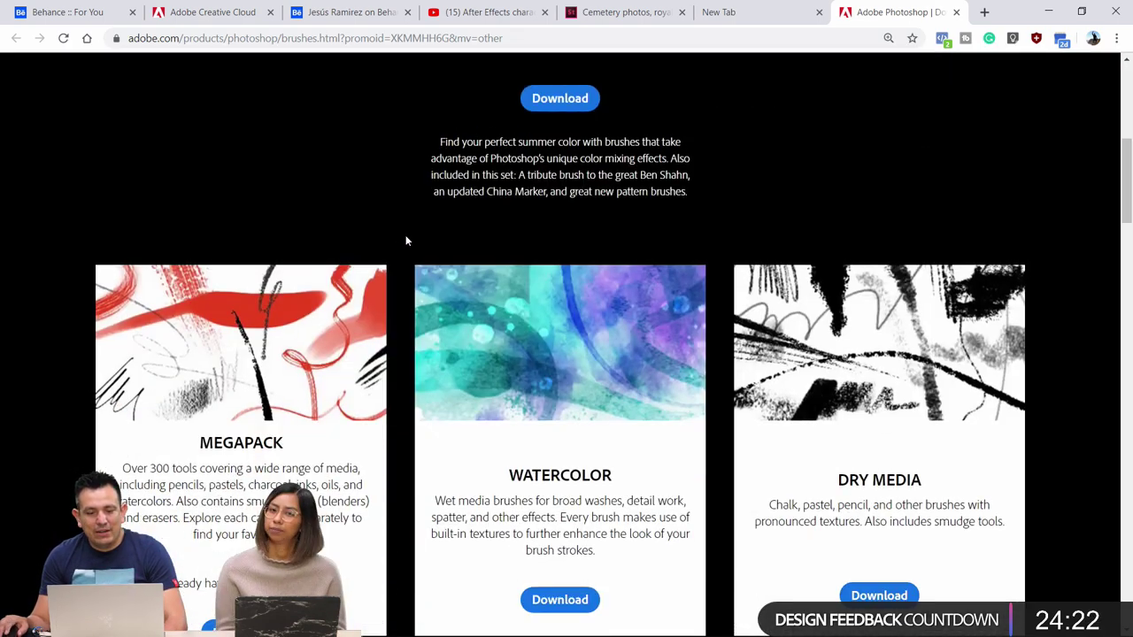
scroll(405, 235, "down", 8)
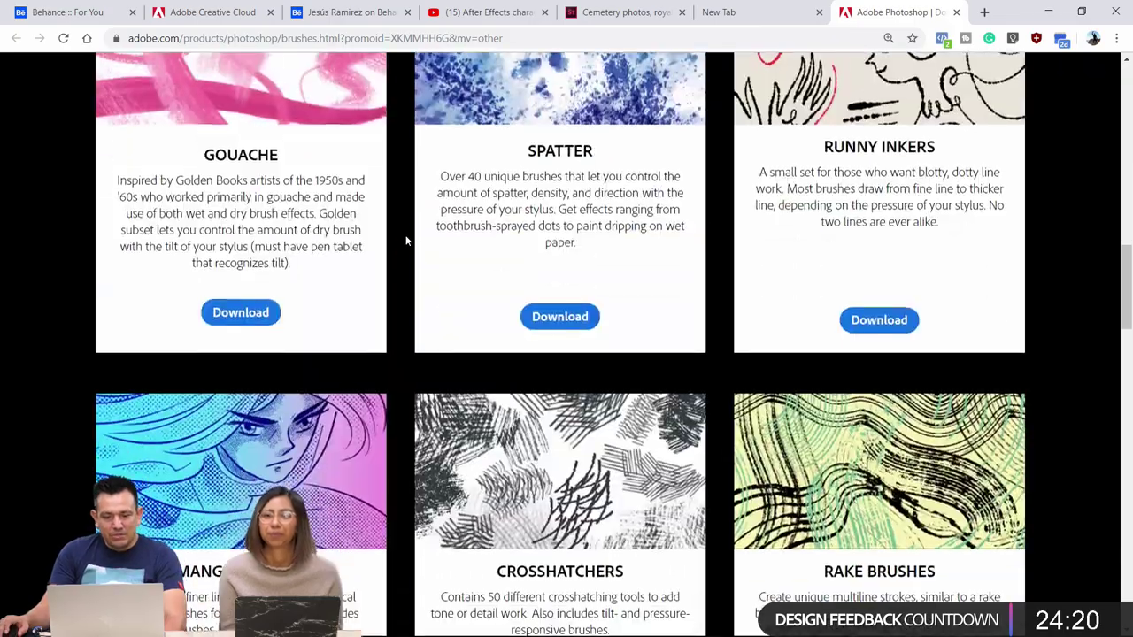
scroll(393, 234, "up", 3)
scroll(384, 248, "down", 7)
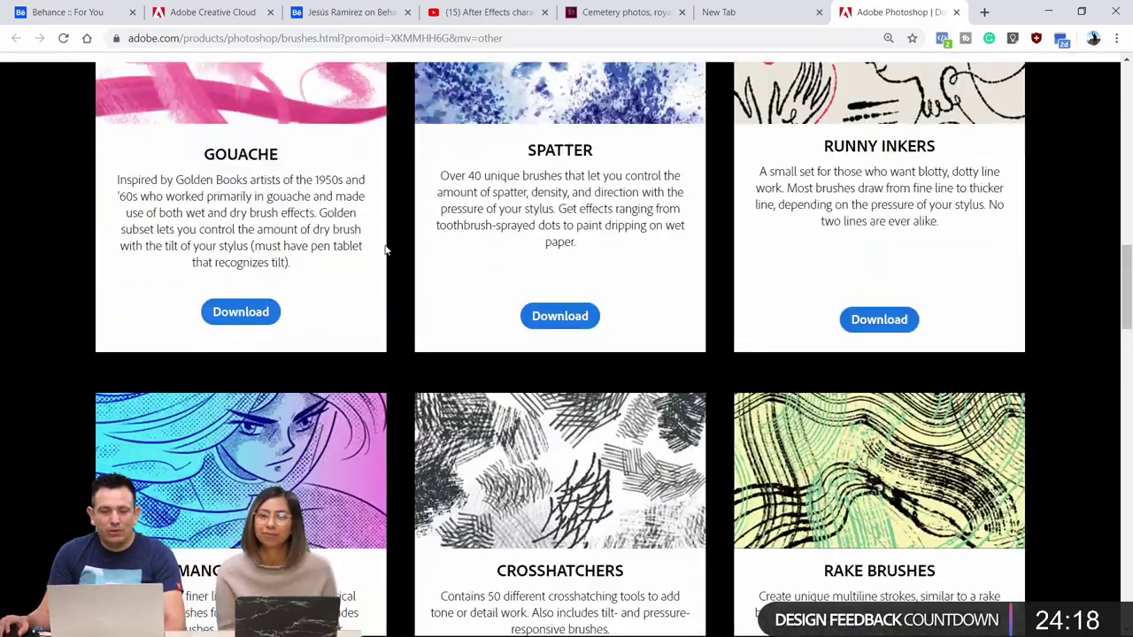
scroll(382, 257, "down", 8)
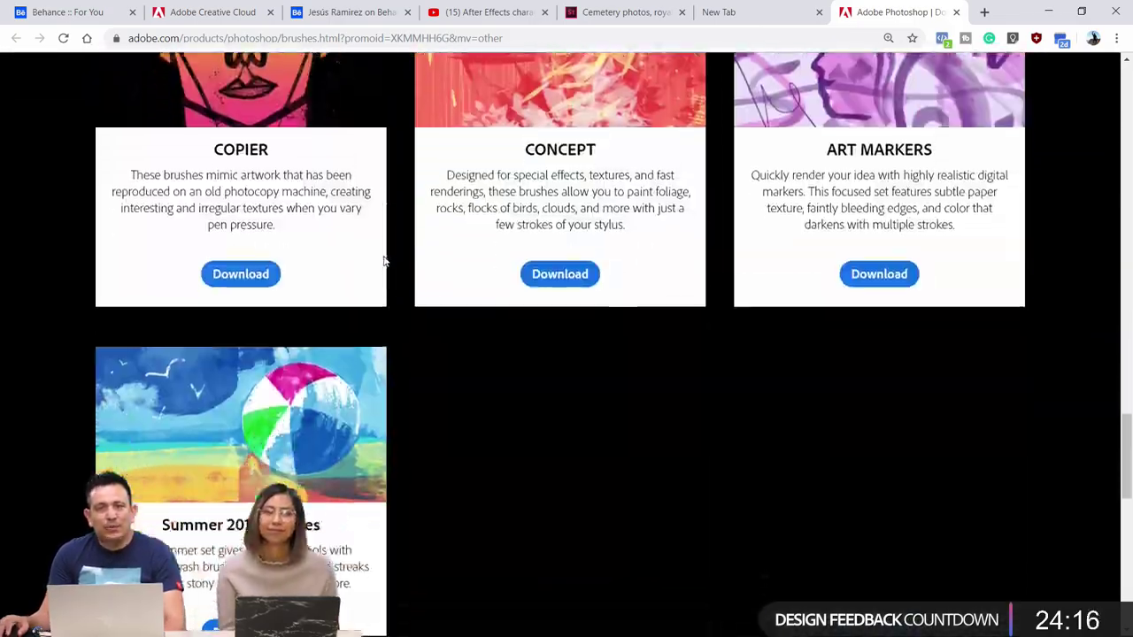
scroll(555, 278, "up", 2)
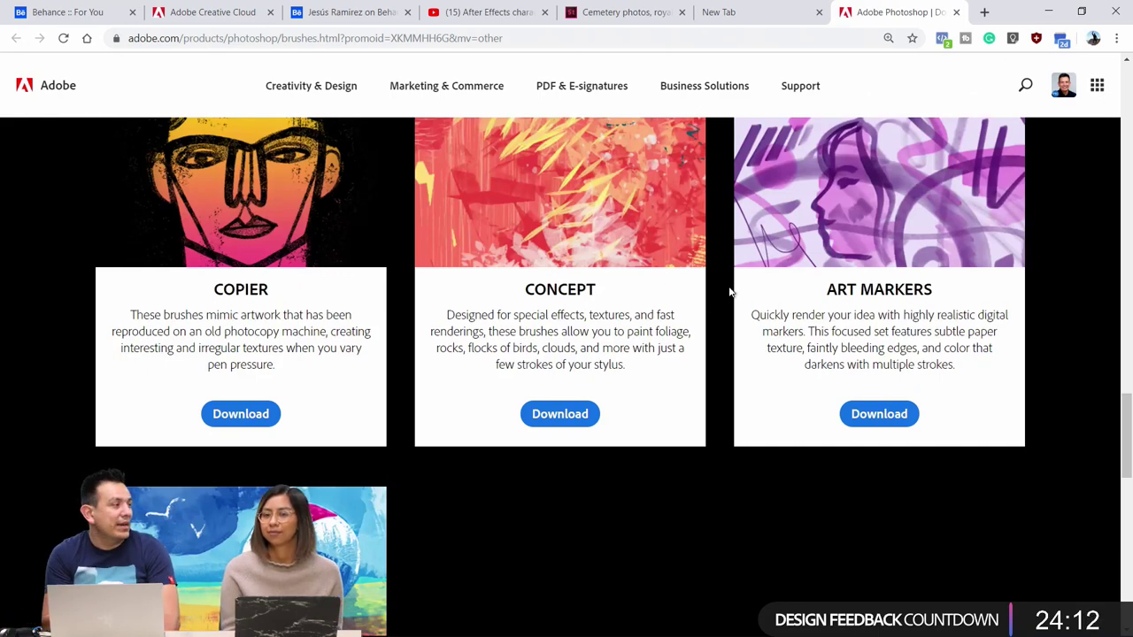
left_click(1049, 10)
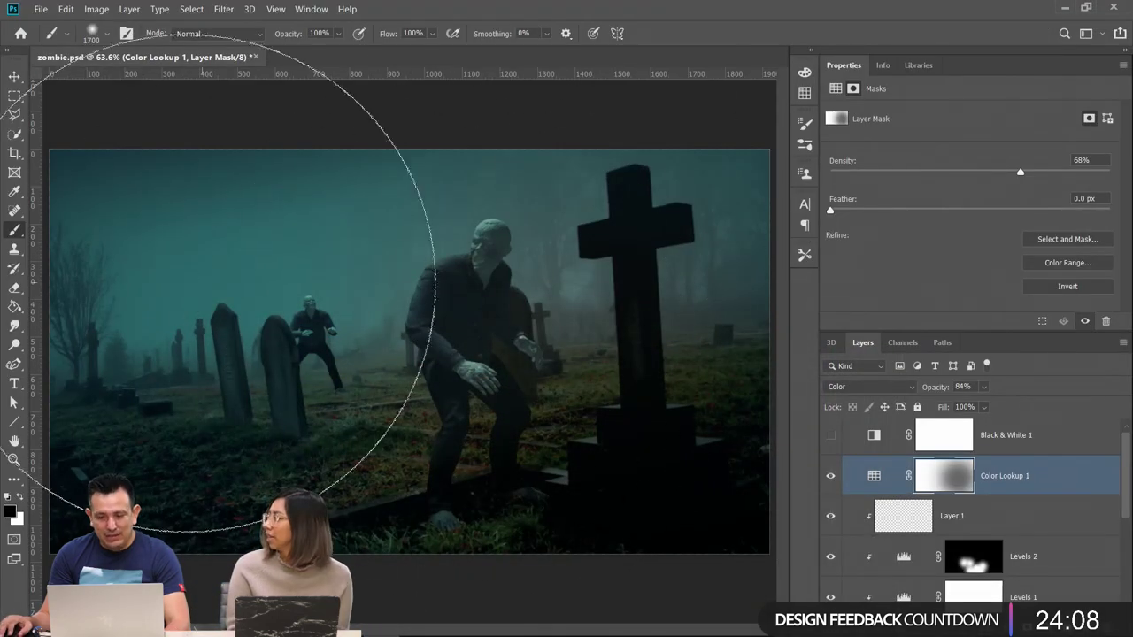
Pick the Snowfall Mixed 2 brush from the brush presets
left_click(127, 33)
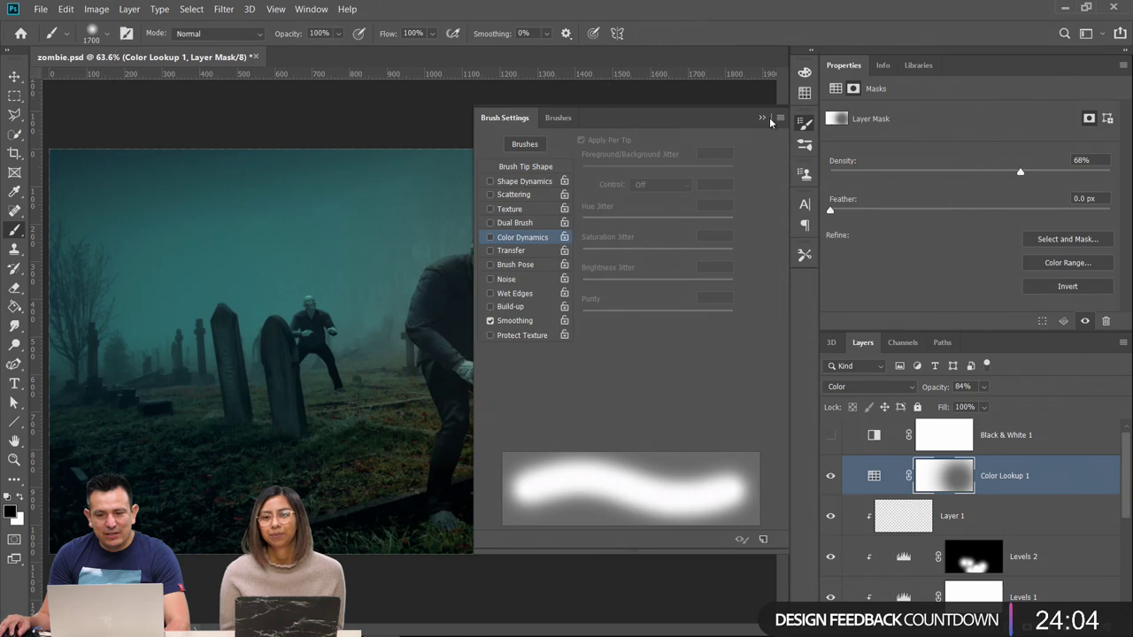
left_click(771, 122)
left_click(105, 34)
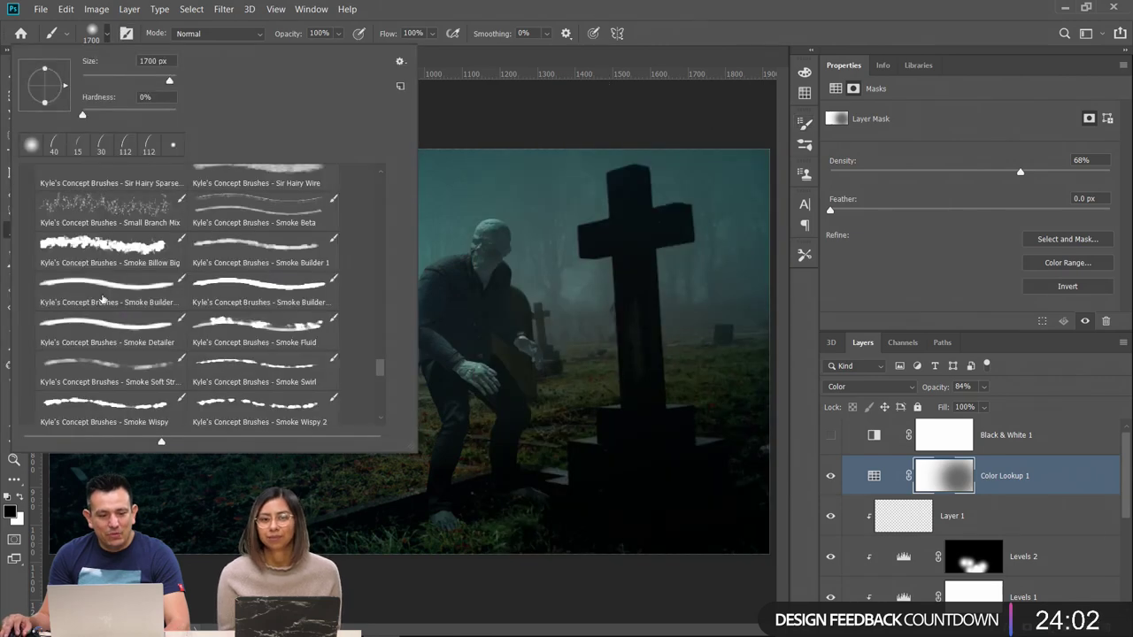
left_click_drag(380, 373, 377, 384)
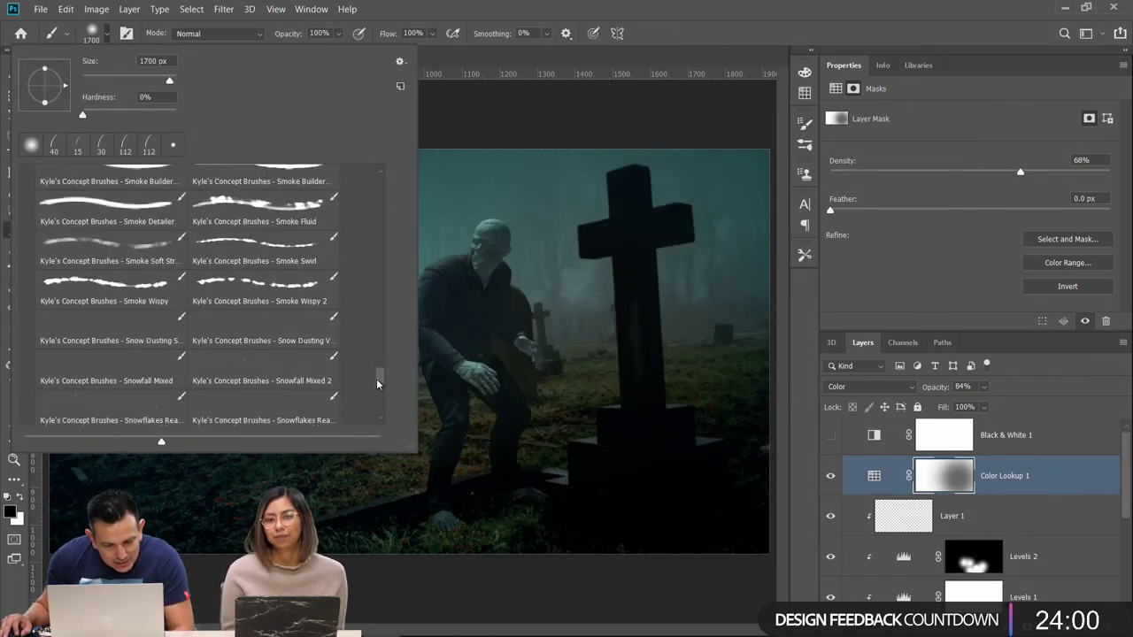
left_click(211, 376)
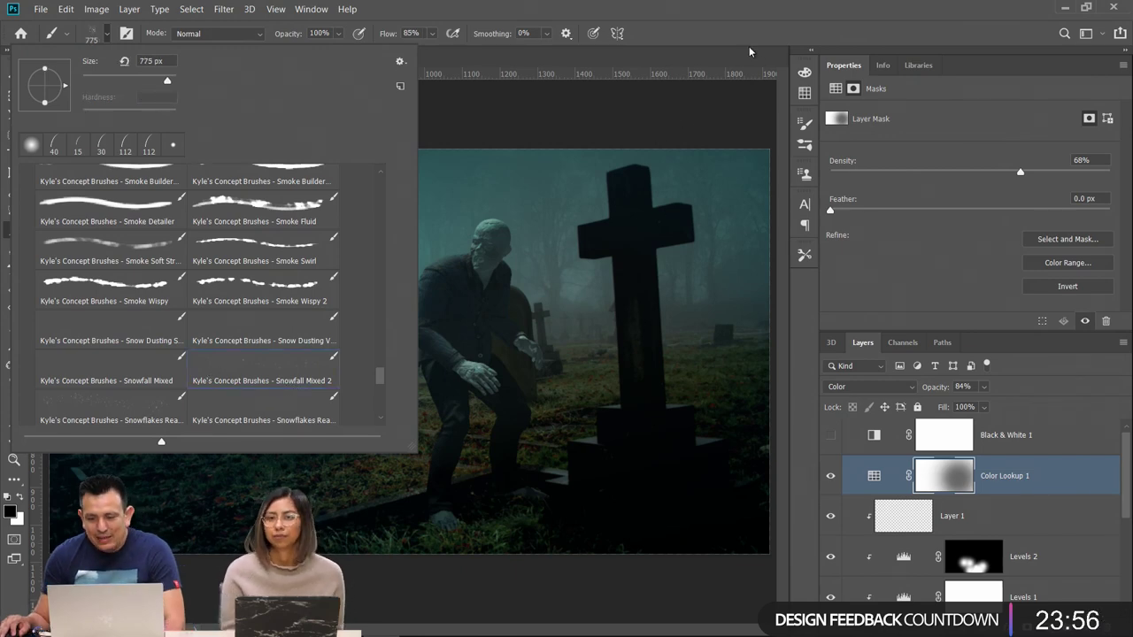
On a new empty layer, paint snowflakes from the left side and top-left at 900 px
key("Return")
key("ctrl+shift+alt+n")
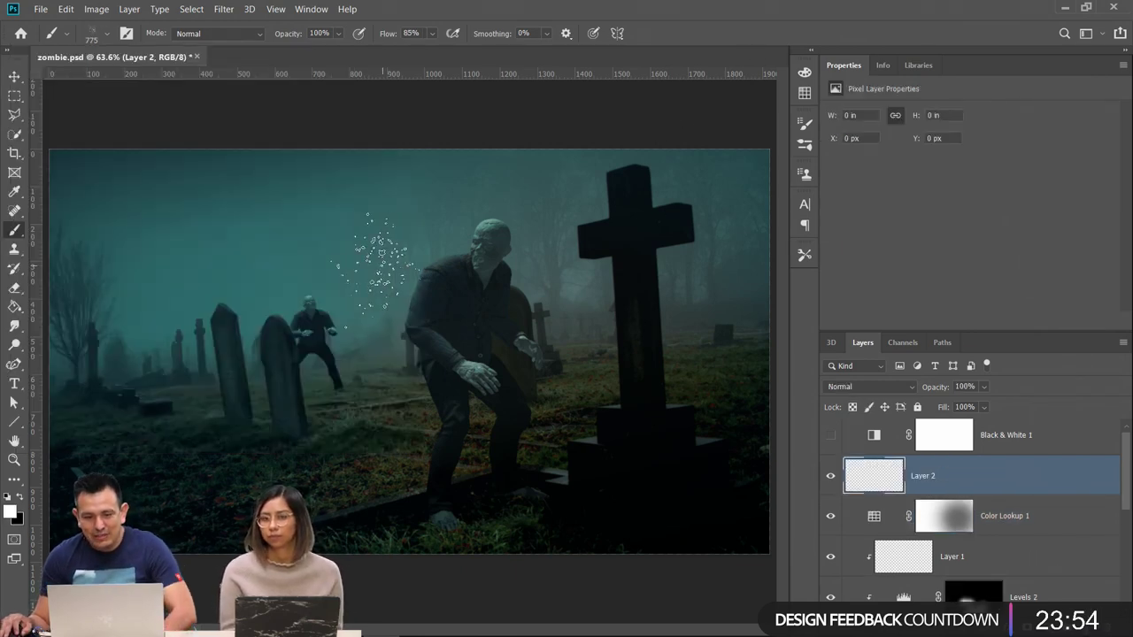
key("bracketright")
key("bracketright")
key("bracketright")
key("bracketright")
key("bracketright")
key("bracketright")
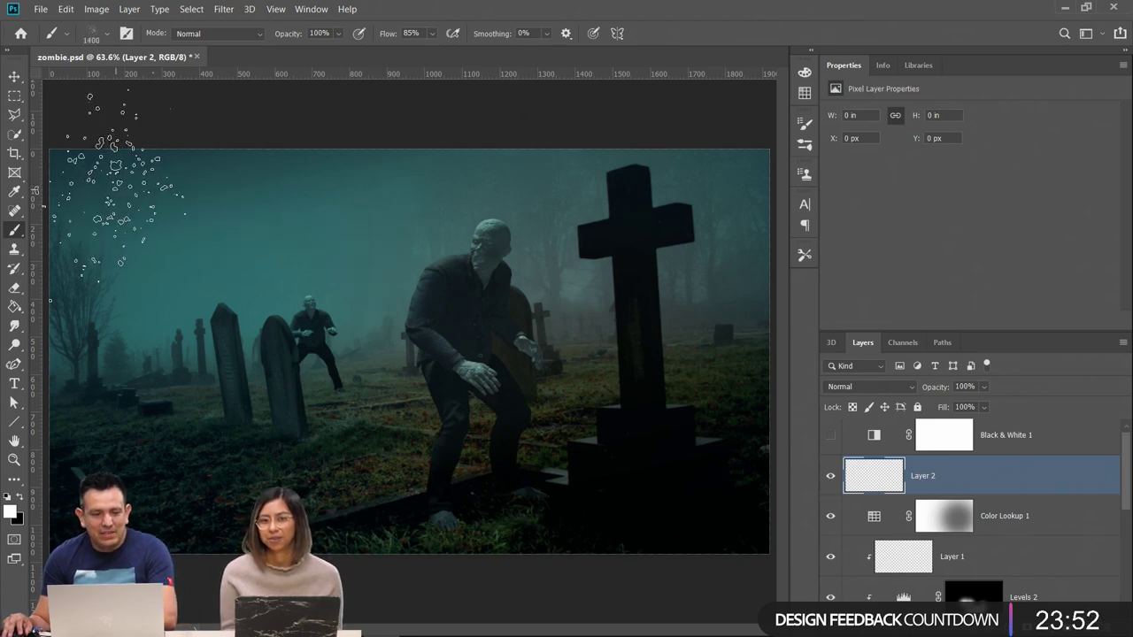
mouse_move(115, 165)
left_mouse_down()
mouse_move(652, 199)
mouse_move(778, 333)
mouse_move(740, 416)
mouse_move(703, 462)
mouse_move(564, 490)
mouse_move(574, 522)
mouse_move(592, 528)
mouse_move(638, 513)
mouse_move(139, 455)
left_mouse_up()
key("bracketleft")
key("bracketleft")
key("bracketleft")
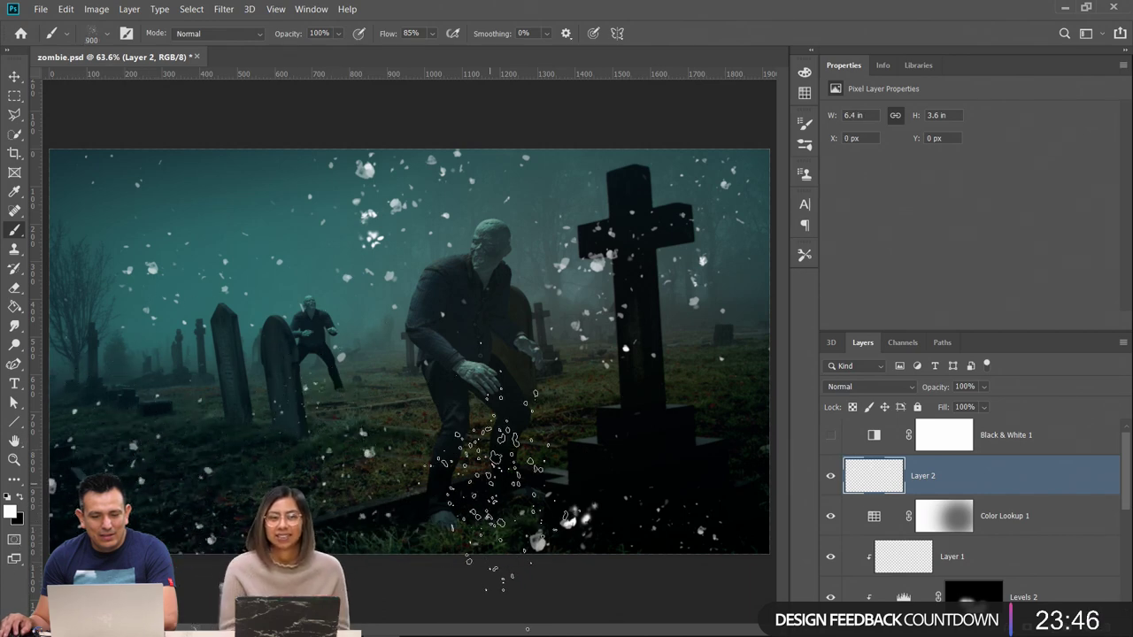
key("bracketleft")
key("bracketleft")
mouse_move(265, 114)
left_mouse_down()
mouse_move(101, 216)
mouse_move(101, 227)
left_mouse_up()
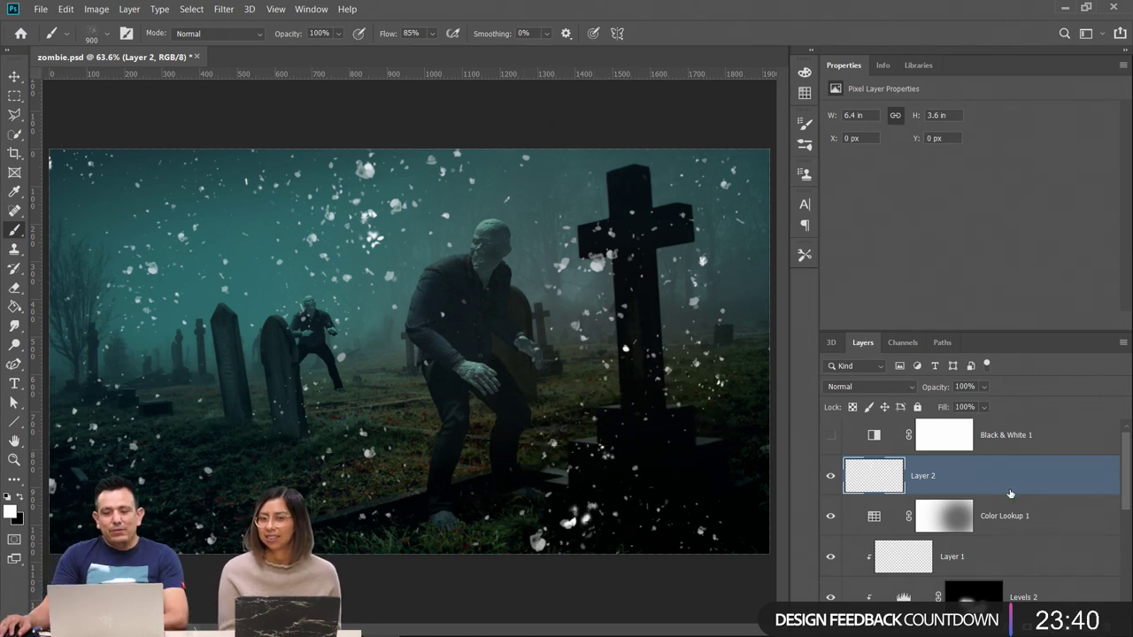
Toggle the snow layer's visibility to compare the scene with and without it
left_click(829, 487)
left_click(828, 487)
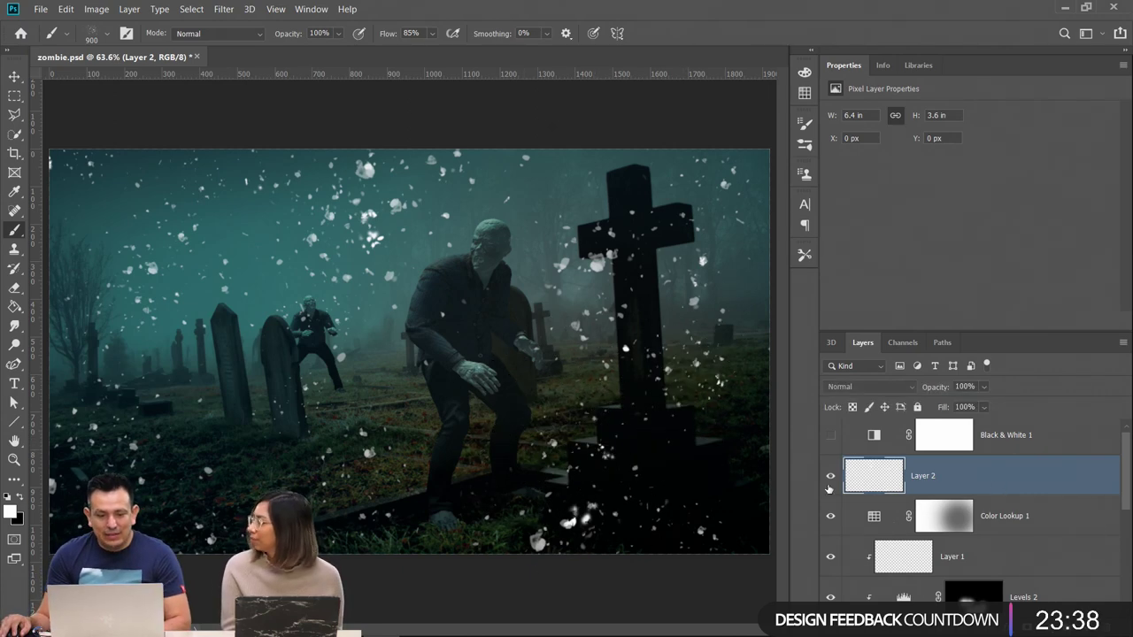
left_click(828, 487)
left_click(829, 486)
left_click(828, 487)
left_click(828, 486)
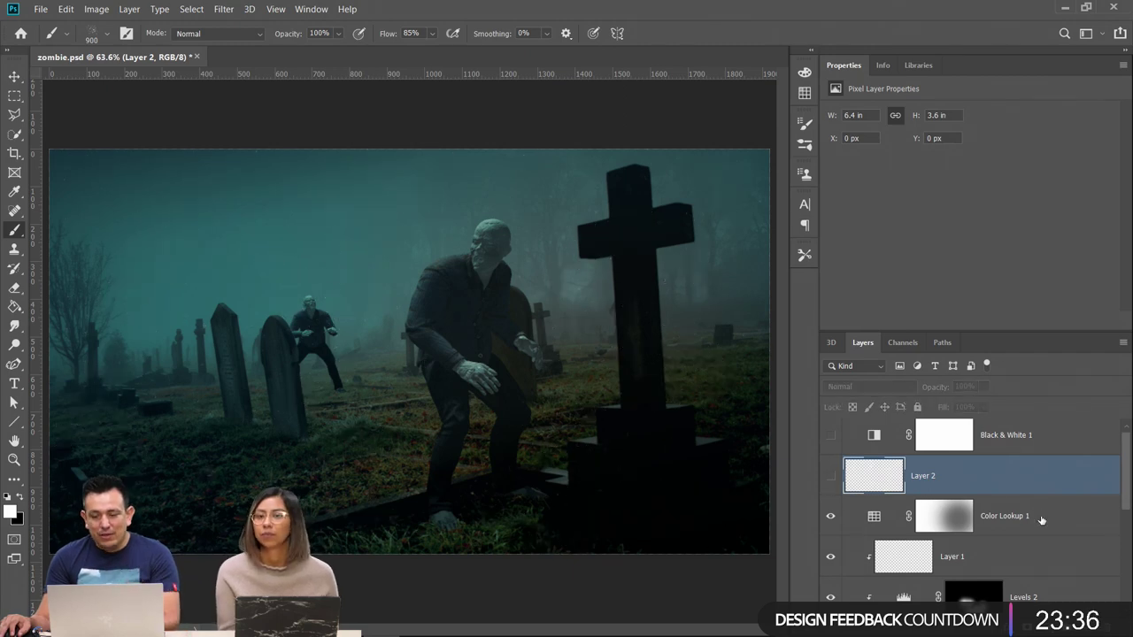
left_click(839, 482)
Add Layer 3 beneath the snow layer and paint 400 px snow specks near the cross top
key("ctrl+shift+alt+n")
left_click_drag(880, 478, 910, 541)
key("bracketleft")
key("bracketleft")
key("bracketleft")
key("bracketleft")
key("bracketleft")
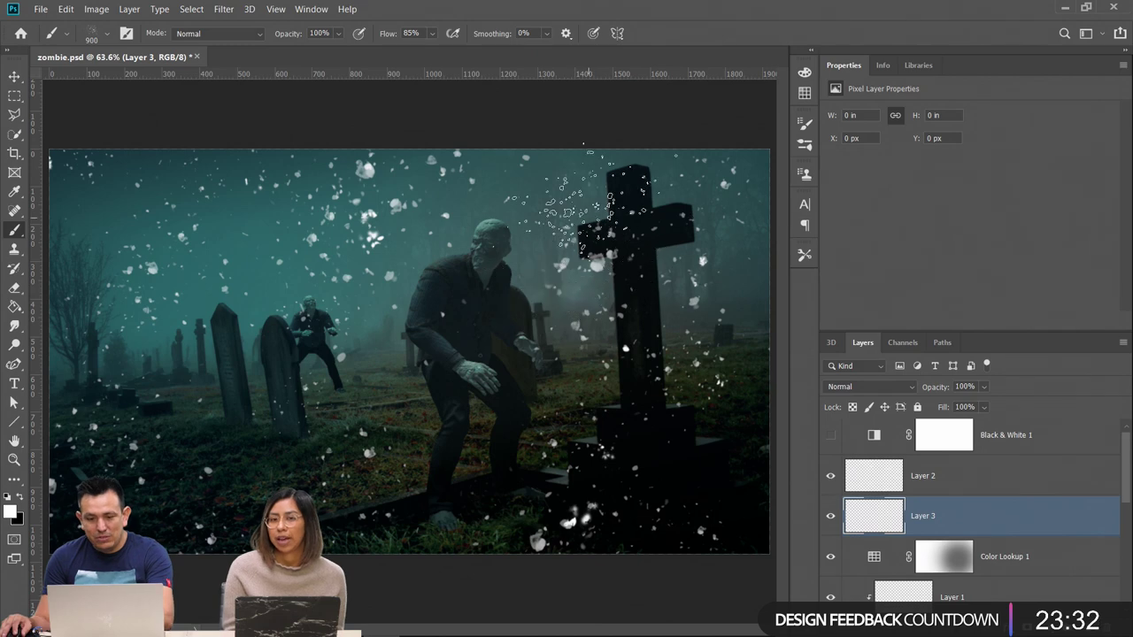
mouse_move(571, 182)
left_mouse_down()
mouse_move(700, 171)
mouse_move(743, 182)
mouse_move(762, 305)
mouse_move(746, 314)
left_mouse_up()
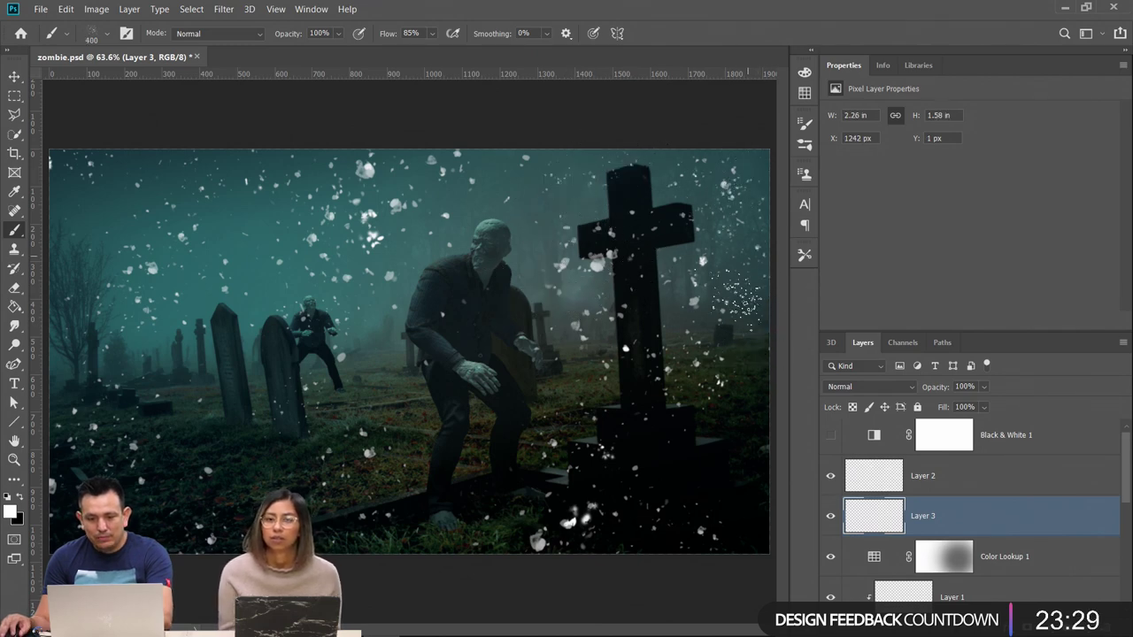
left_click(126, 33)
Set the brush's Scattering Count to 7 and Scatter to about 319%
left_click(523, 182)
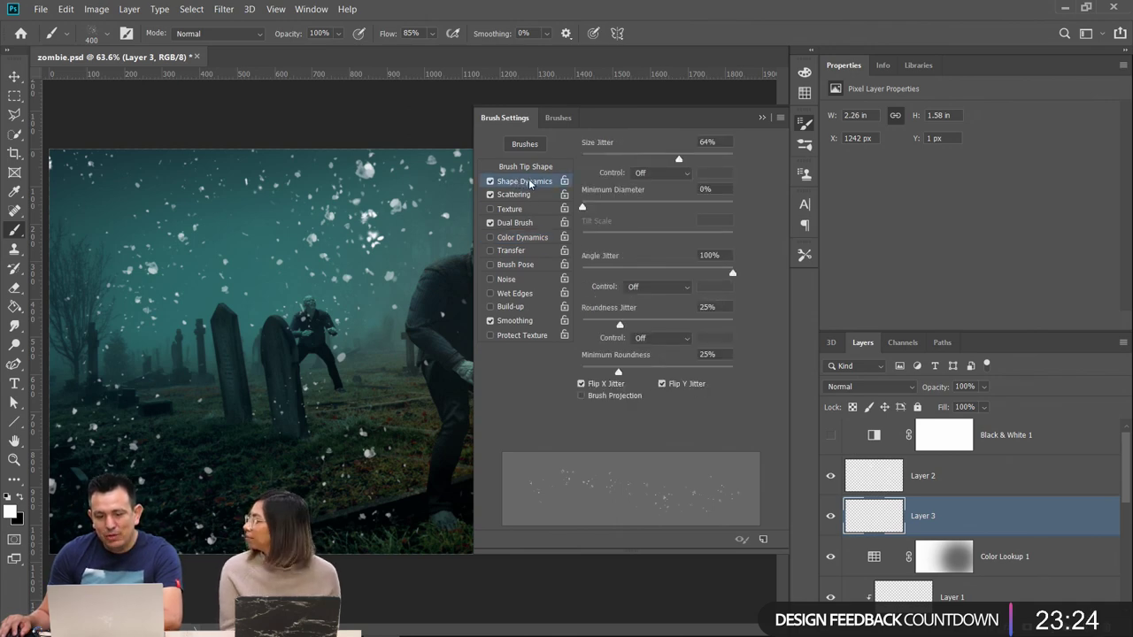
left_click(529, 196)
left_click_drag(595, 214, 644, 211)
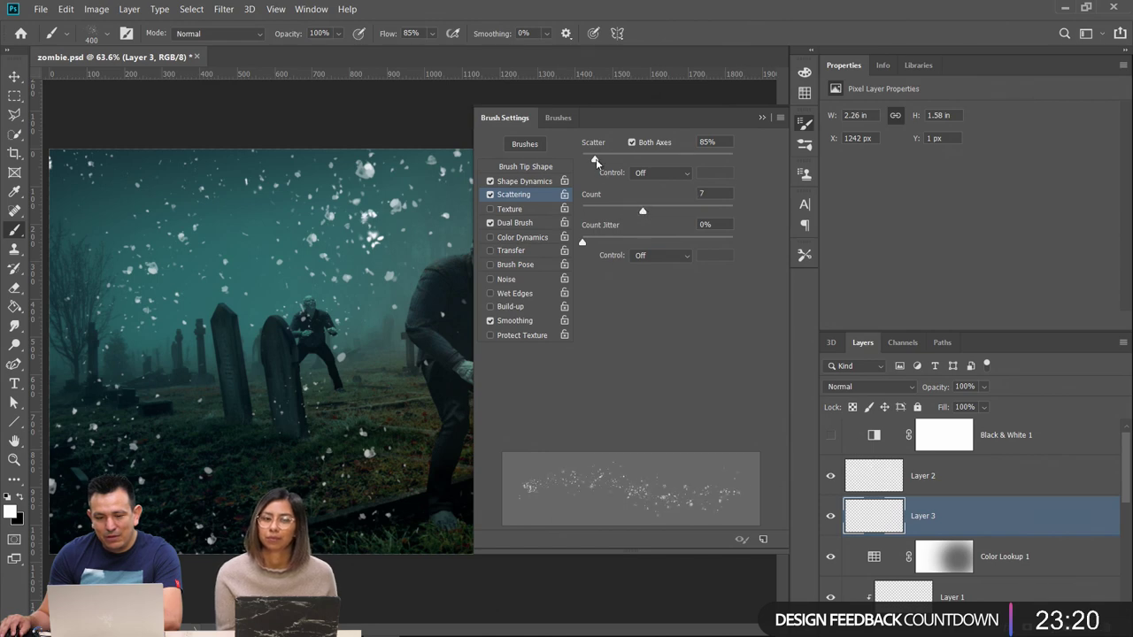
left_click_drag(596, 158, 631, 159)
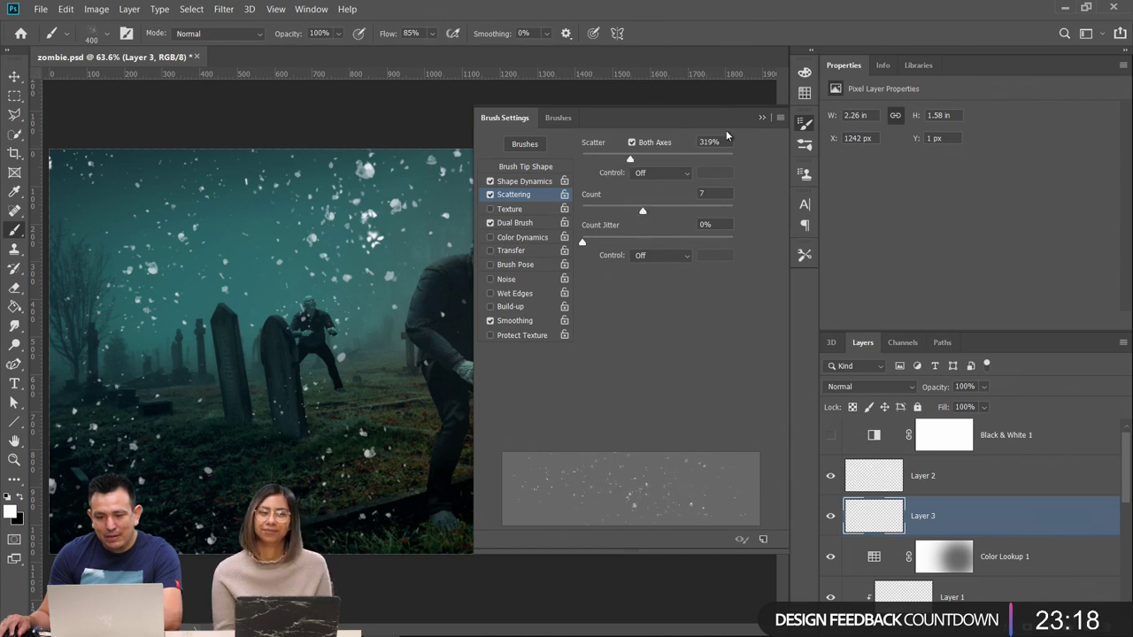
left_click(761, 117)
Paint dense snow across the whole scene on Layer 3 and lower its opacity to about 38%
mouse_move(155, 177)
left_mouse_down()
mouse_move(88, 213)
mouse_move(120, 323)
mouse_move(301, 346)
mouse_move(483, 346)
mouse_move(682, 403)
mouse_move(633, 540)
mouse_move(44, 545)
left_mouse_up()
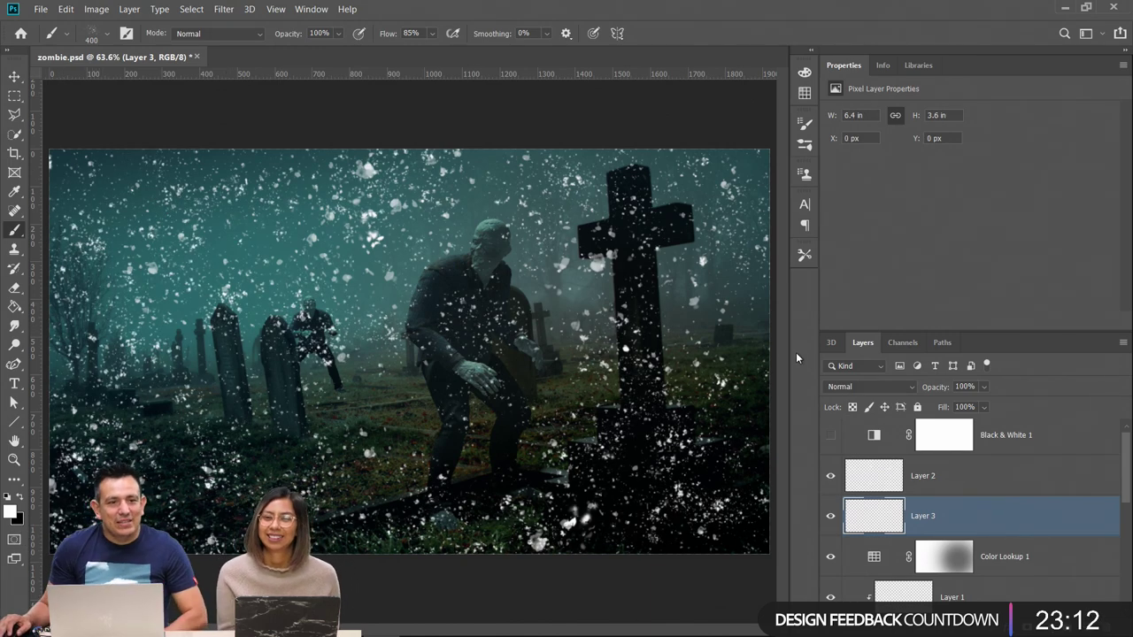
left_click(830, 515)
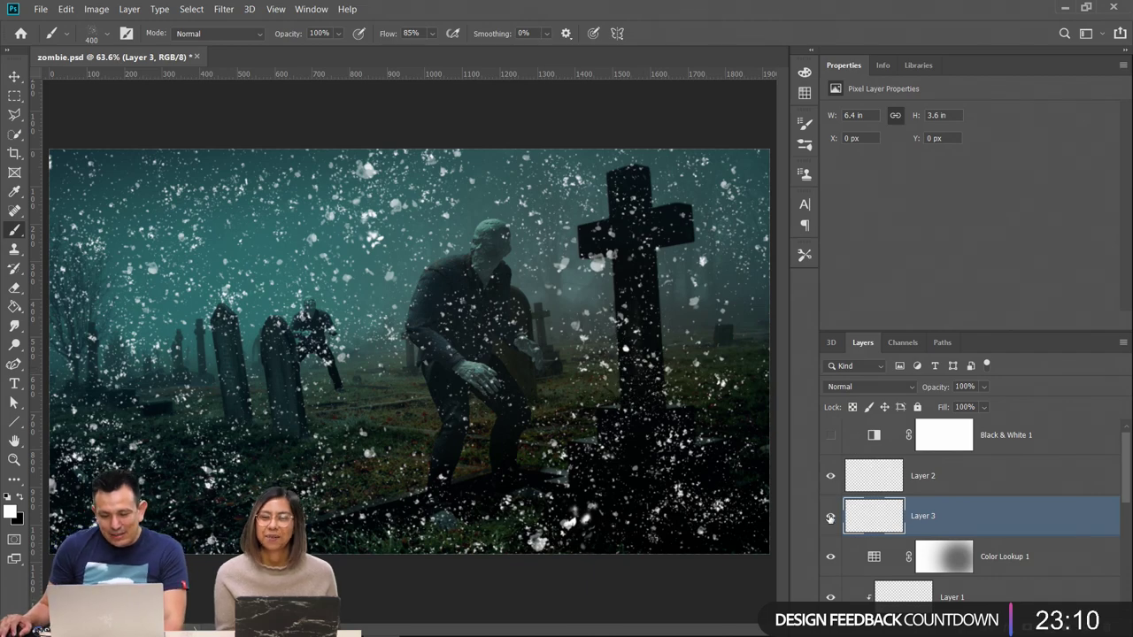
left_click(831, 515)
left_click(830, 515)
left_click(830, 515)
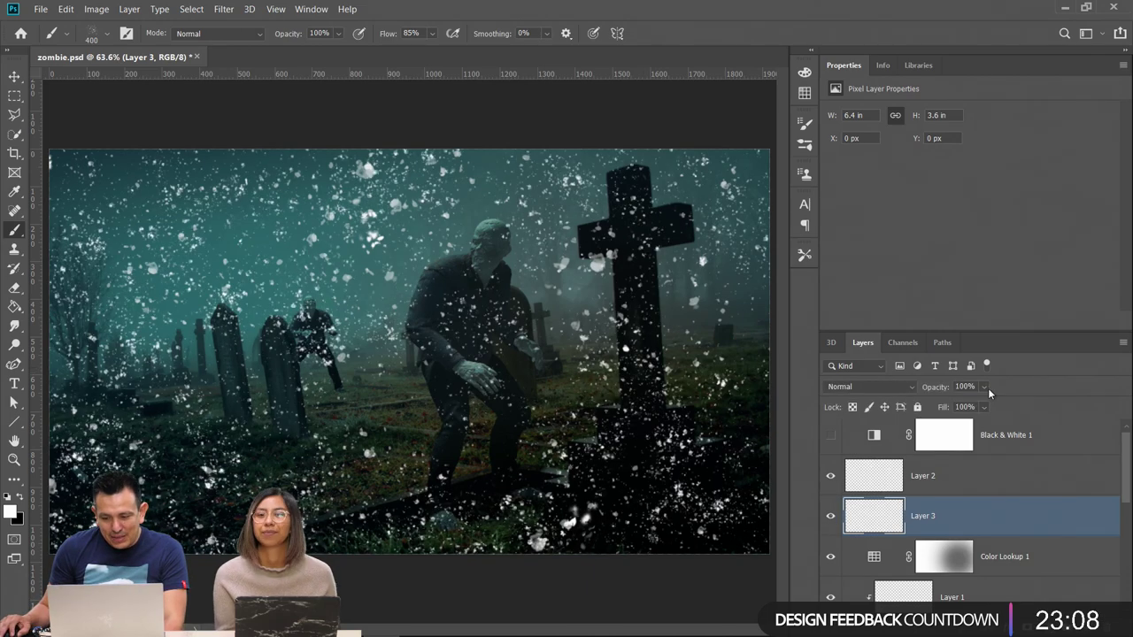
left_click_drag(983, 386, 953, 412)
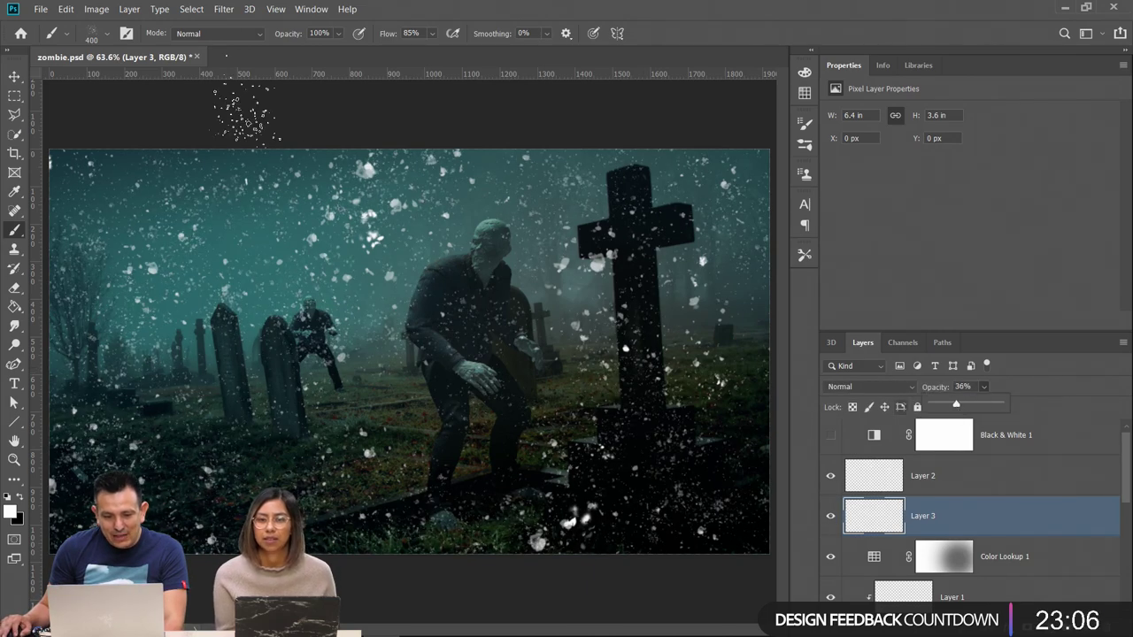
Soften Layer 3's snow with a Gaussian Blur of 1.7 pixels
left_click(224, 9)
mouse_move(356, 168)
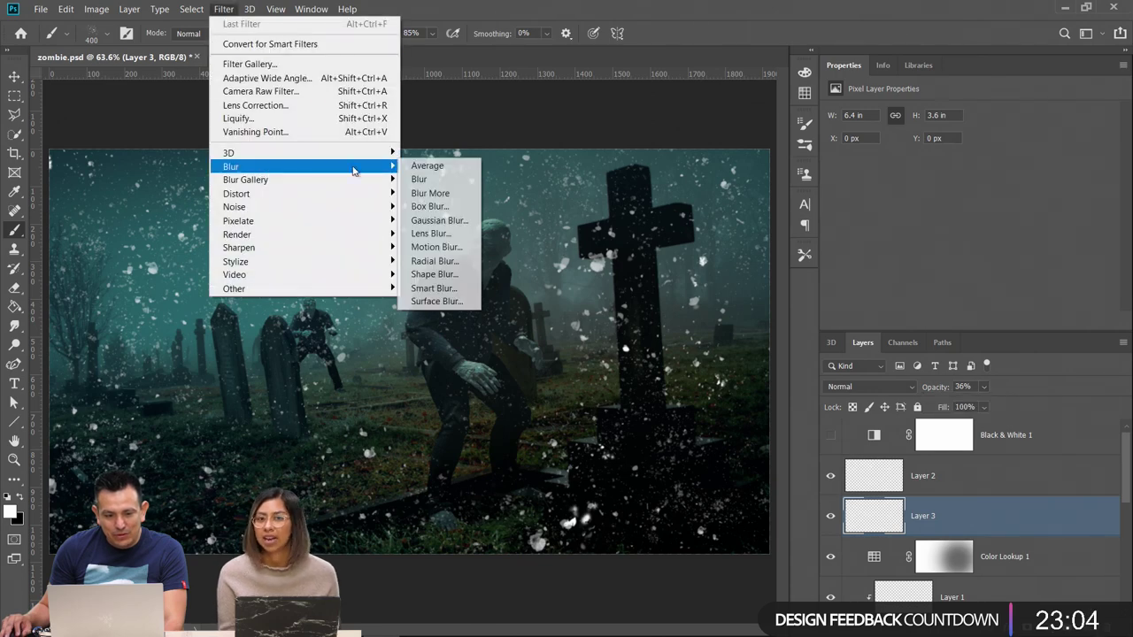
left_click(446, 228)
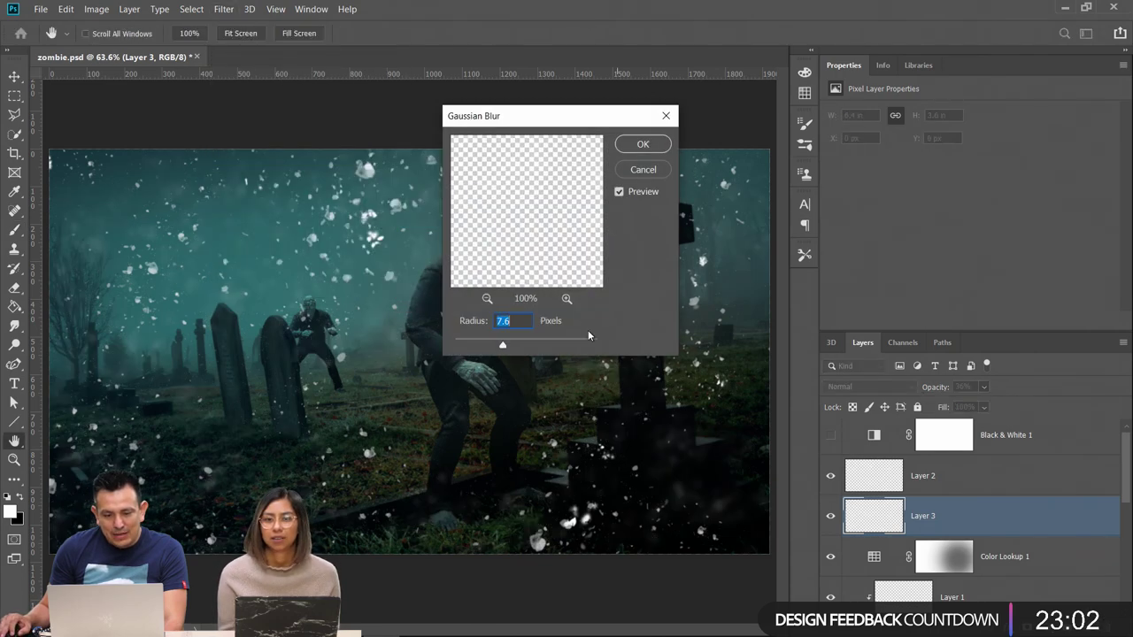
left_click_drag(438, 342, 462, 346)
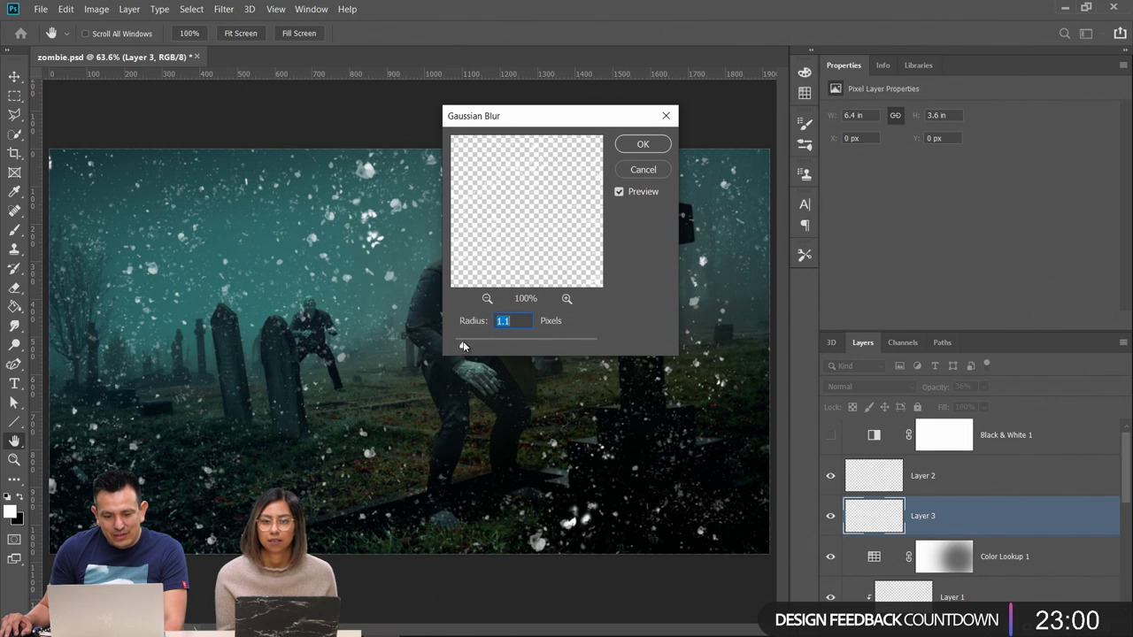
left_click(643, 143)
key("b")
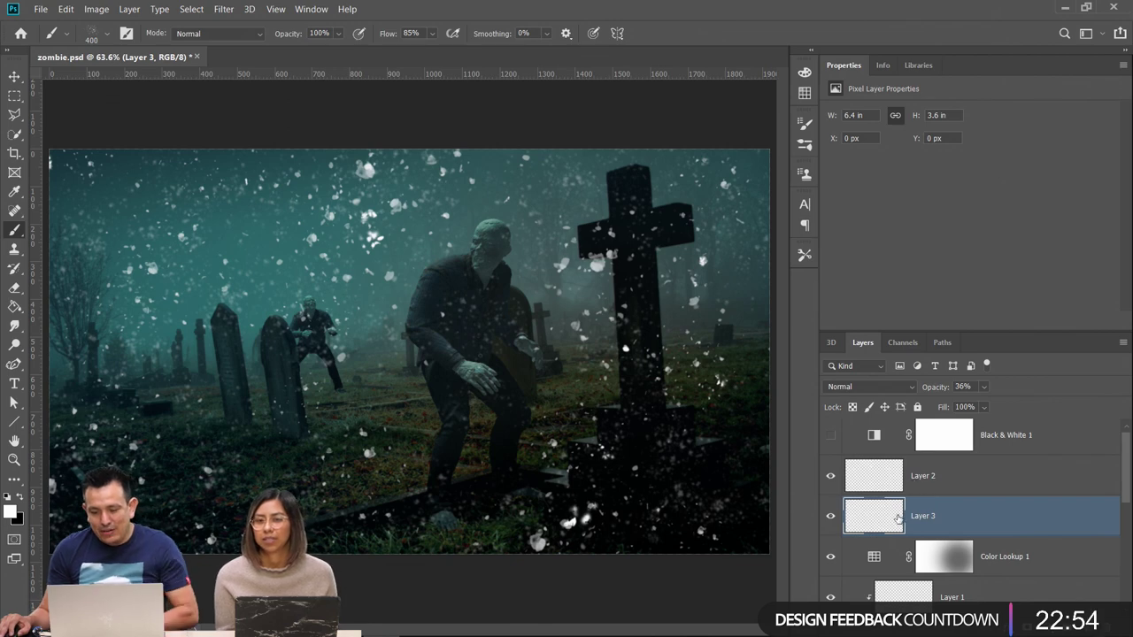
Move Layer 2 and Layer 3 below Color Lookup 1, then fade Layer 2's opacity
left_click(890, 486, "shift")
left_click_drag(882, 519, 886, 579)
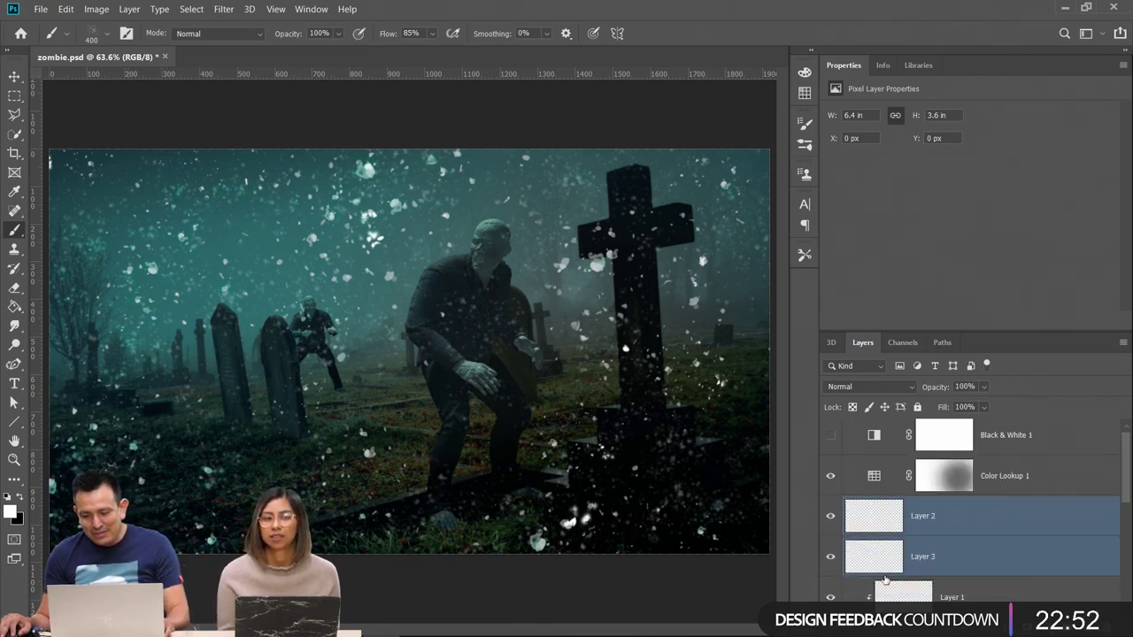
left_click(903, 515)
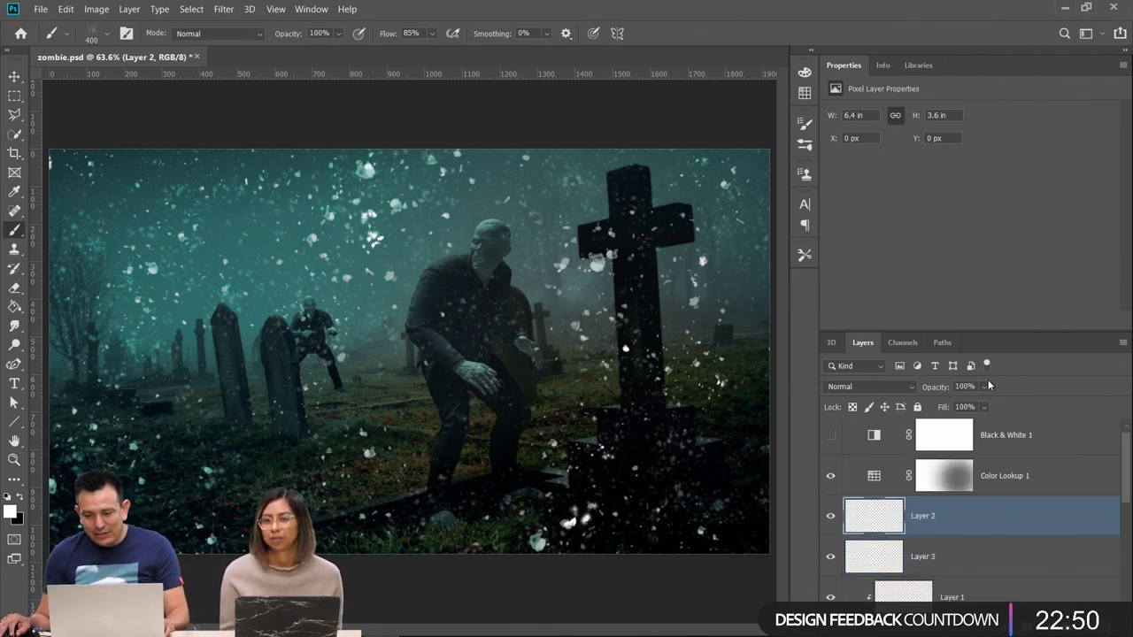
left_click_drag(966, 413, 949, 406)
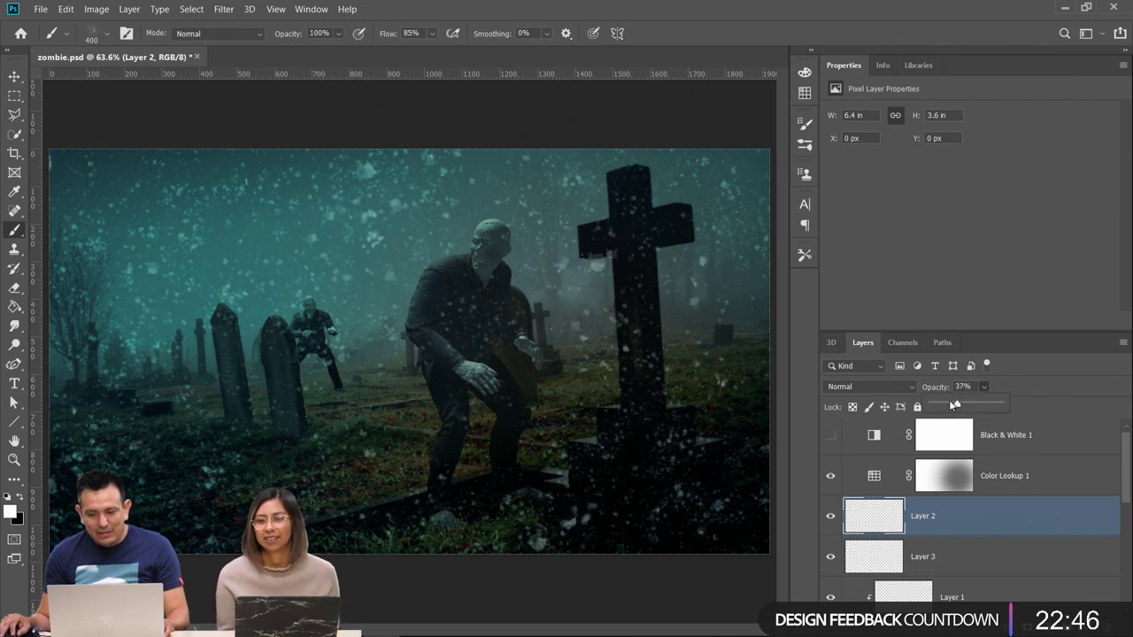
left_click_drag(949, 401, 948, 405)
Fade Layer 3's snow down to 4% opacity
left_click(946, 545)
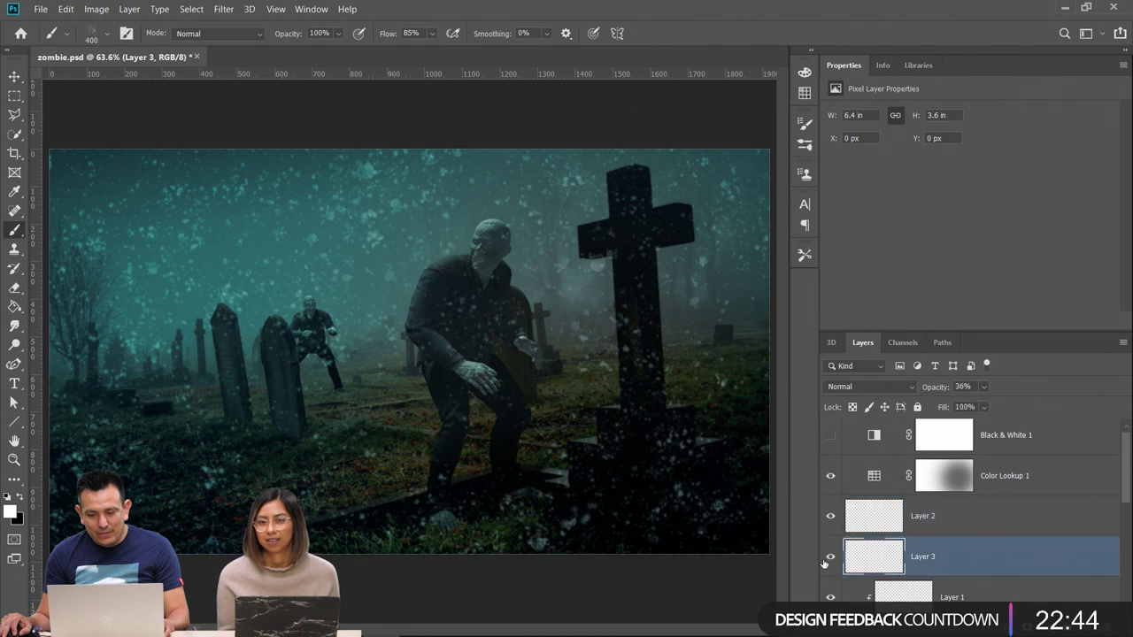
left_click_drag(983, 387, 972, 408)
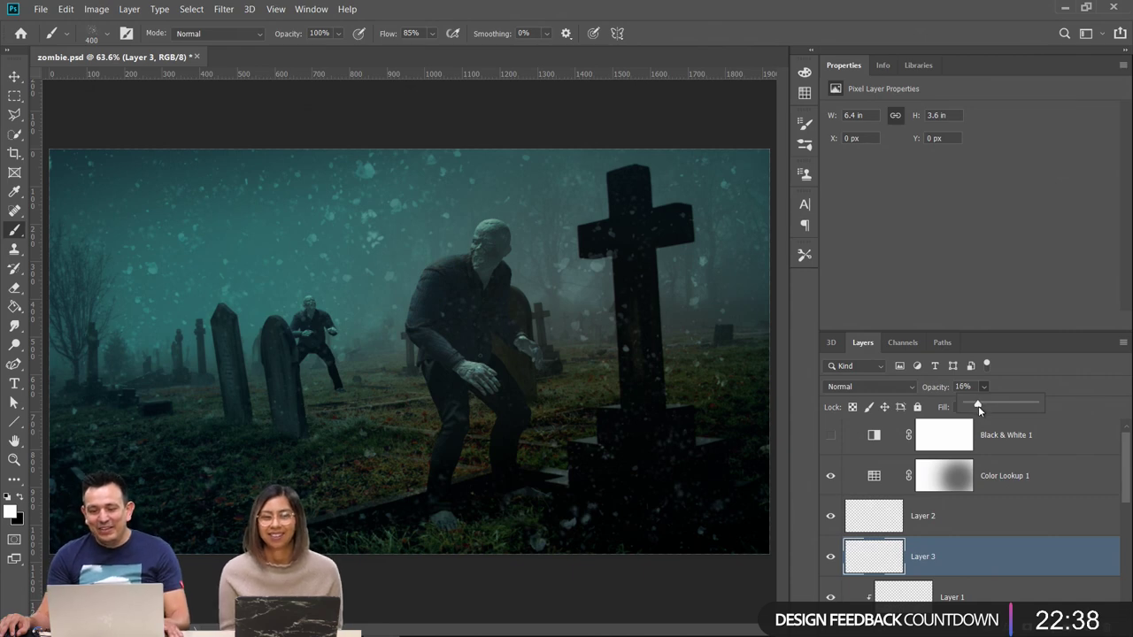
left_click_drag(979, 410, 972, 409)
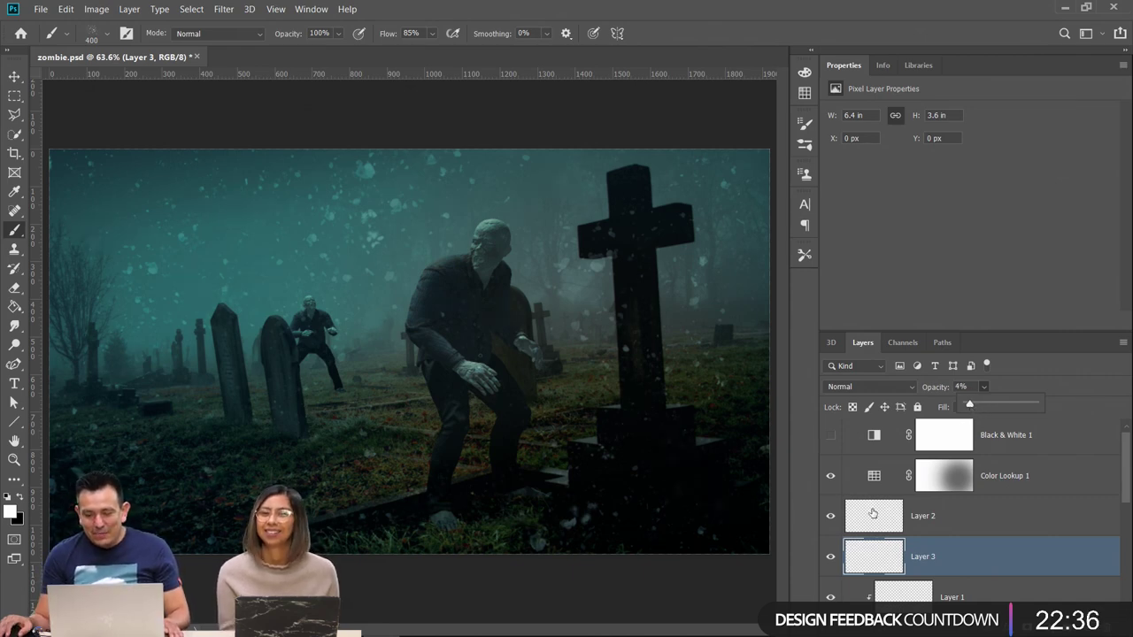
scroll(863, 520, "down", 1)
left_click(944, 558)
Create a new Layer 4 clipped to Layer 1
scroll(944, 558, "down", 2)
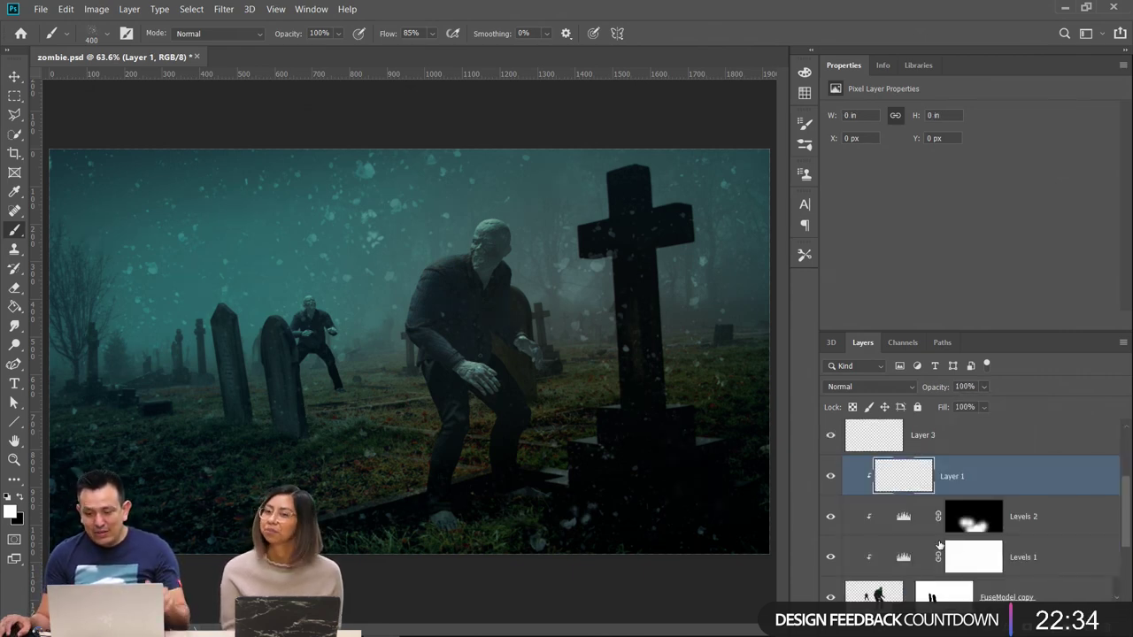
key("ctrl+shift+alt+n")
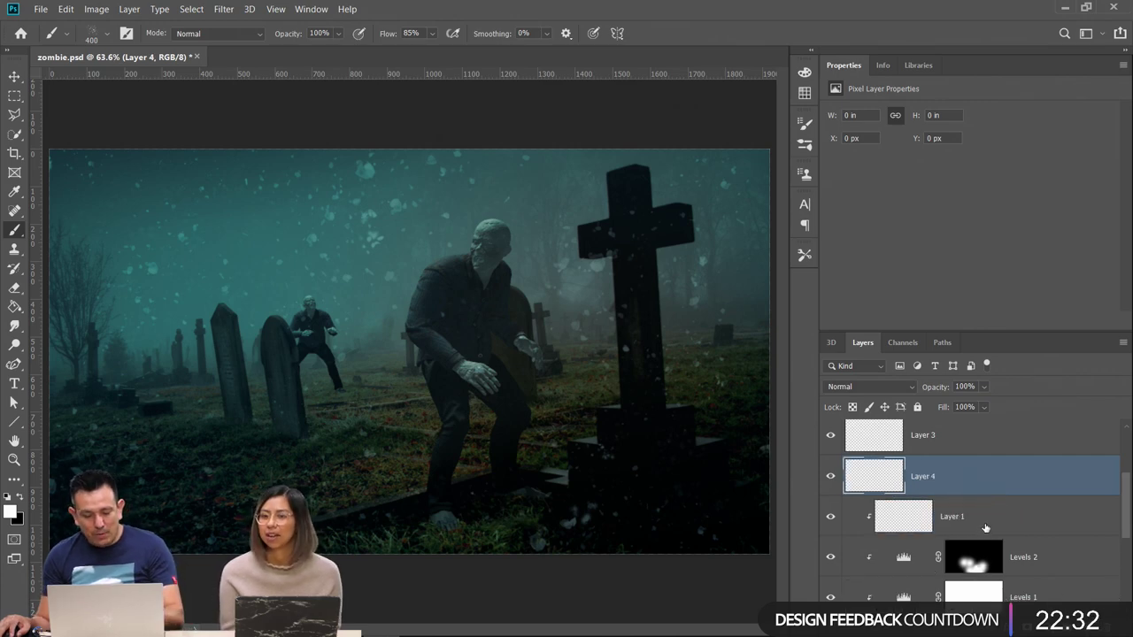
key("ctrl+alt+g")
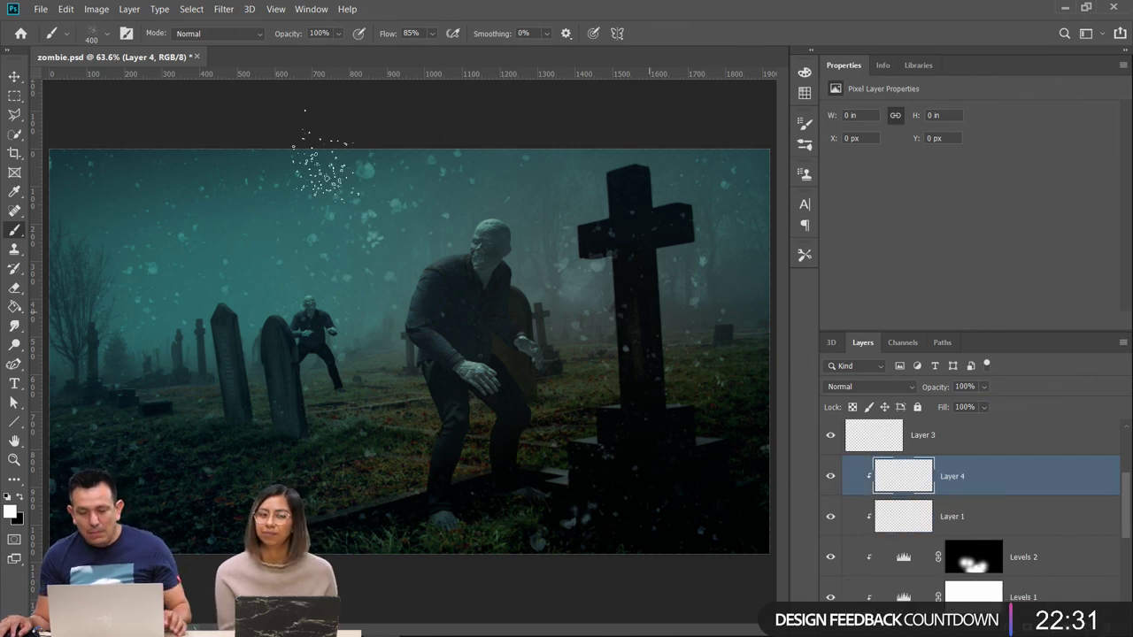
Paint a soft white stroke over the large zombie with a 175 px soft round brush
right_click(16, 232)
left_click(89, 232)
left_click(107, 33)
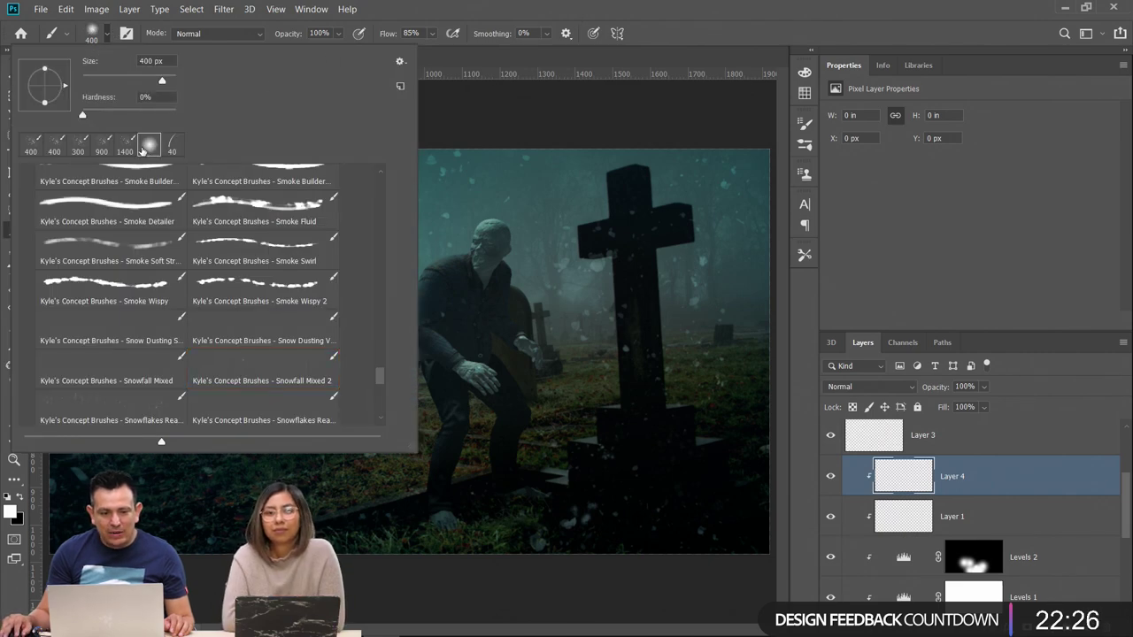
left_click(525, 29)
key("bracketleft")
key("bracketleft")
key("bracketleft")
key("bracketleft")
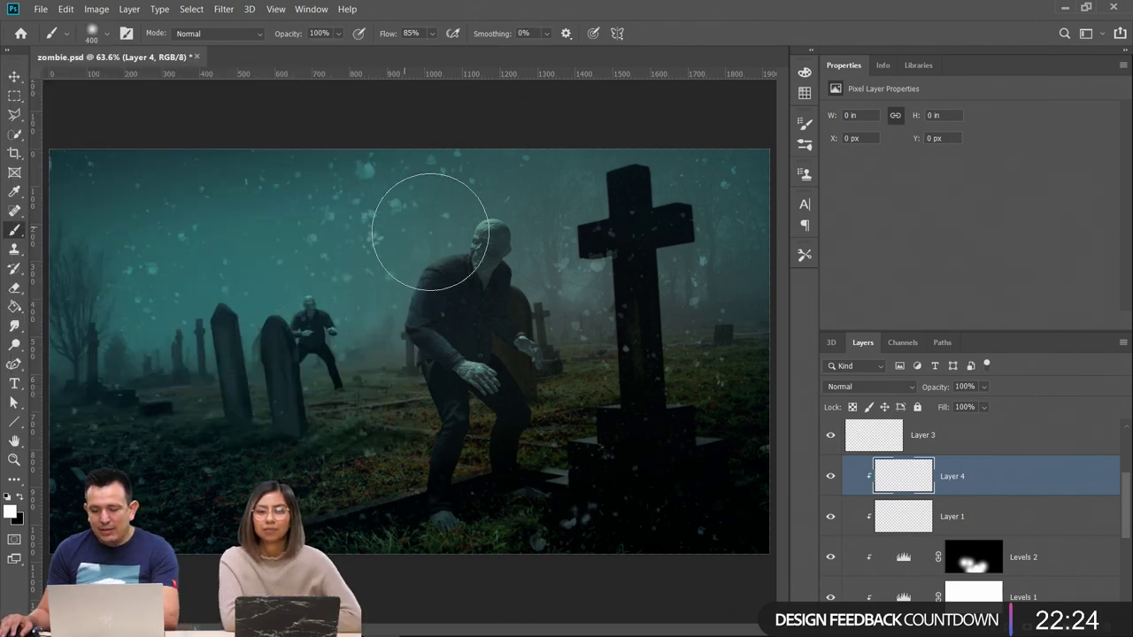
key("bracketleft")
key("bracketleft")
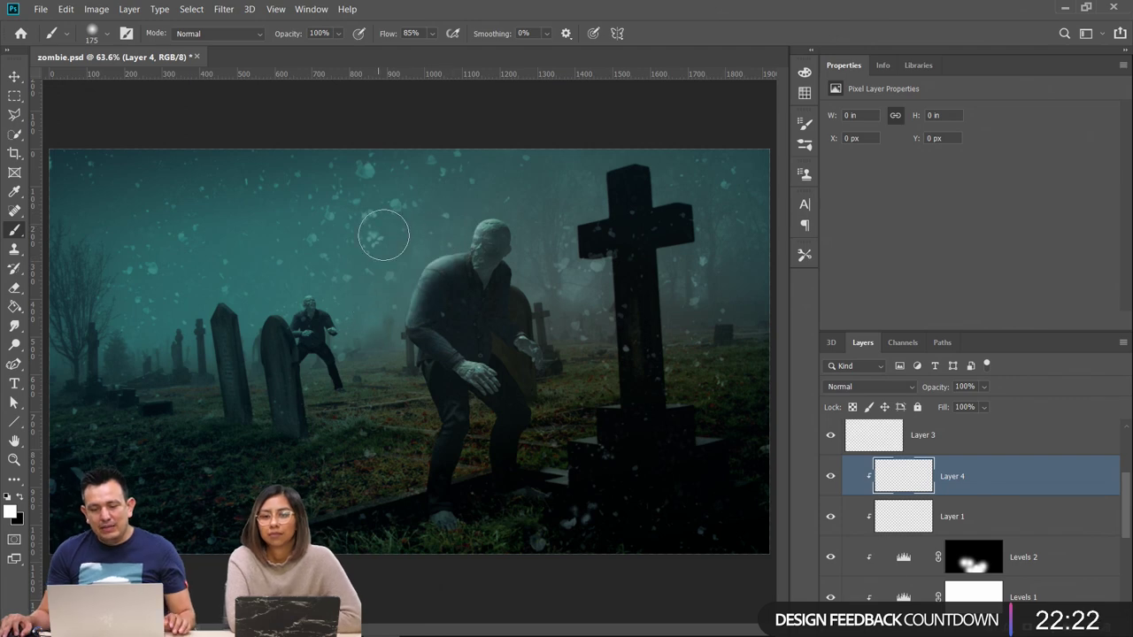
left_click_drag(443, 222, 377, 319)
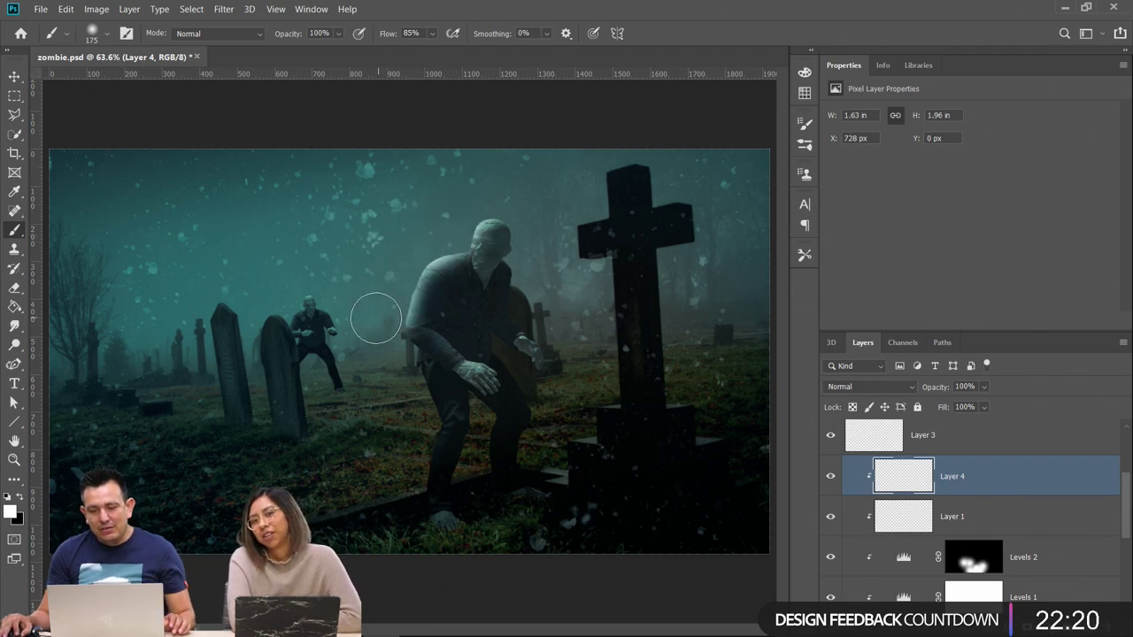
left_click(855, 389)
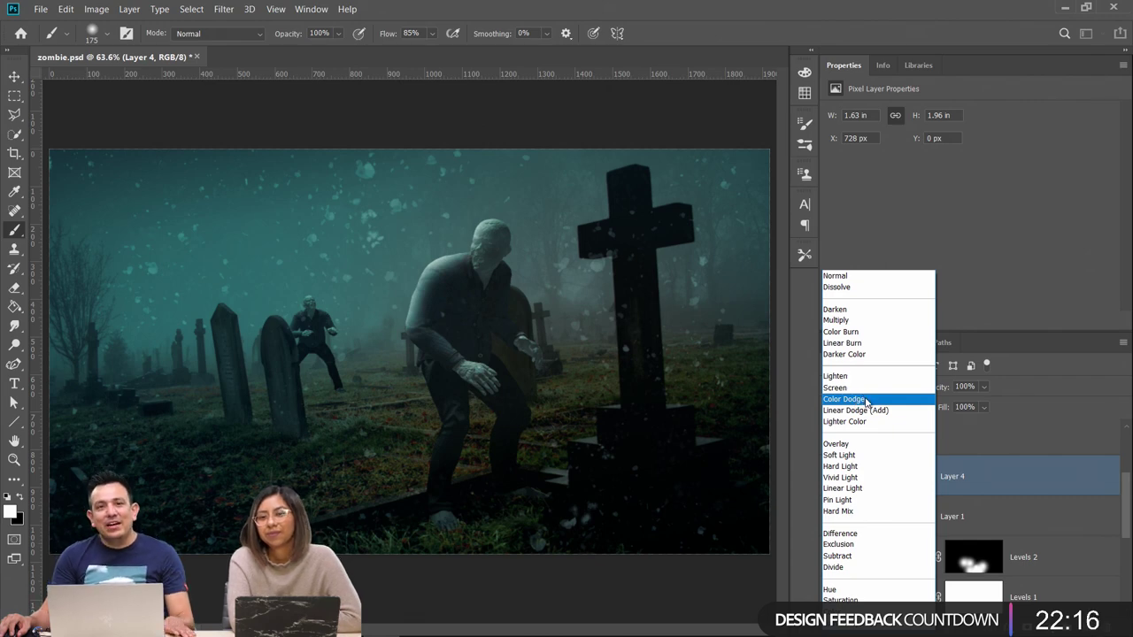
Set Layer 4 to Color Dodge and compare Transparency Shapes Layer in its layer style
left_click(866, 400)
double_click(1021, 483)
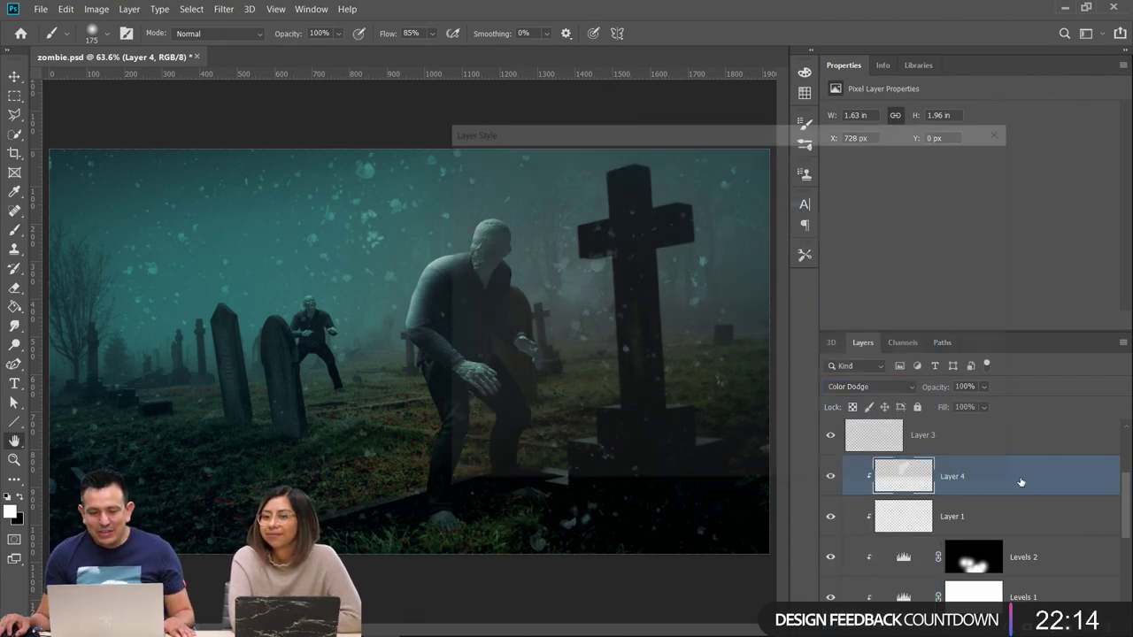
left_click_drag(696, 126, 807, 73)
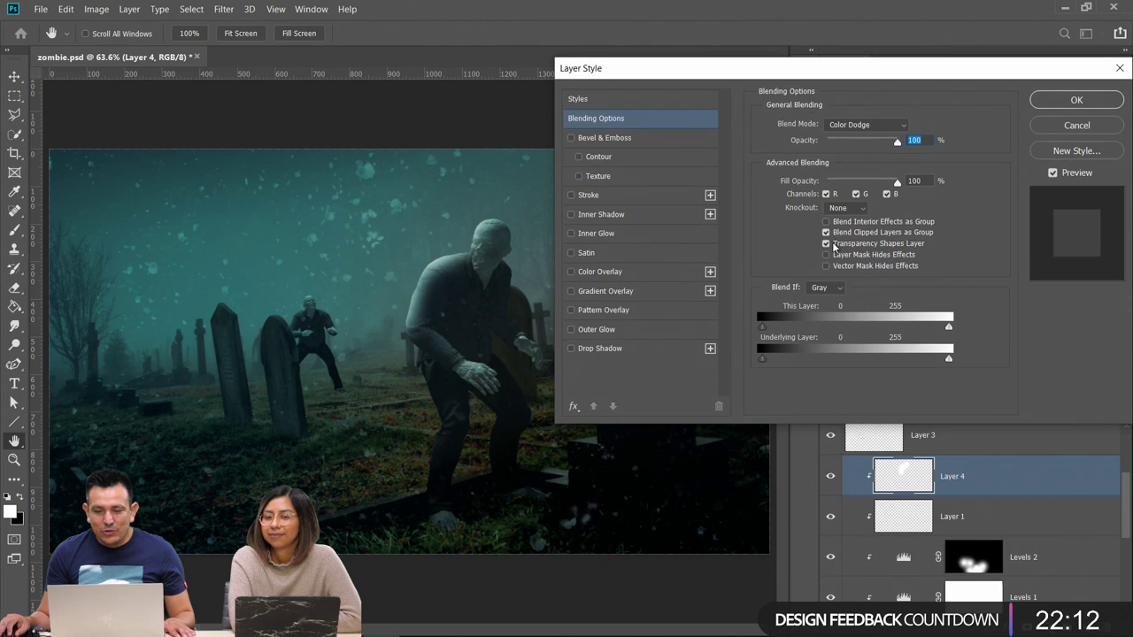
left_click(826, 245)
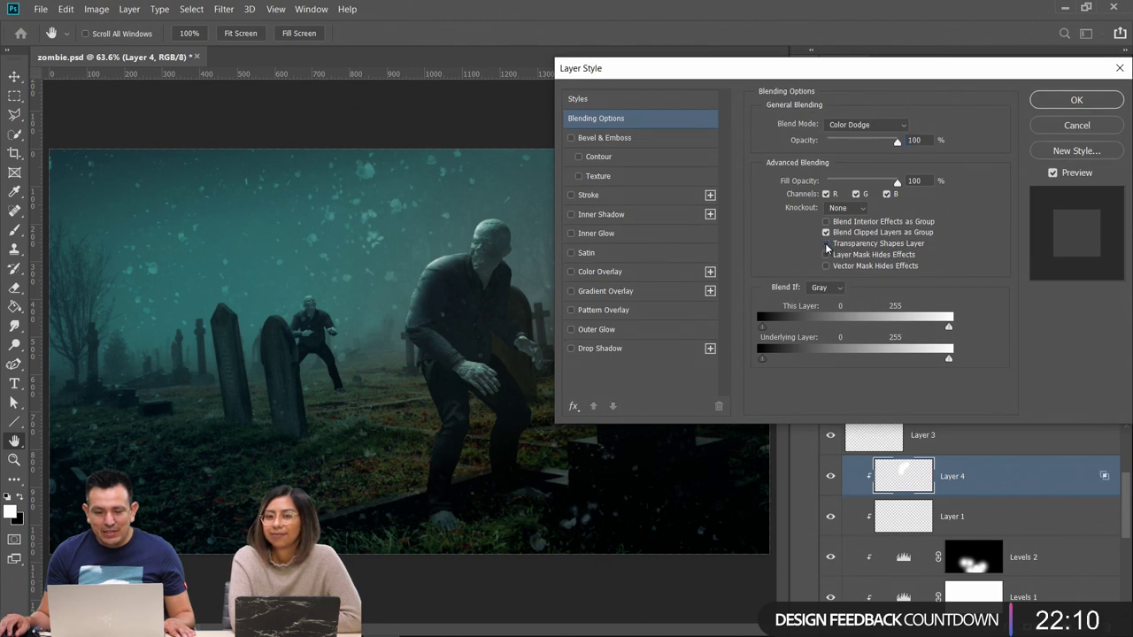
left_click(827, 246)
left_click(827, 246)
left_click(827, 246)
left_click(826, 246)
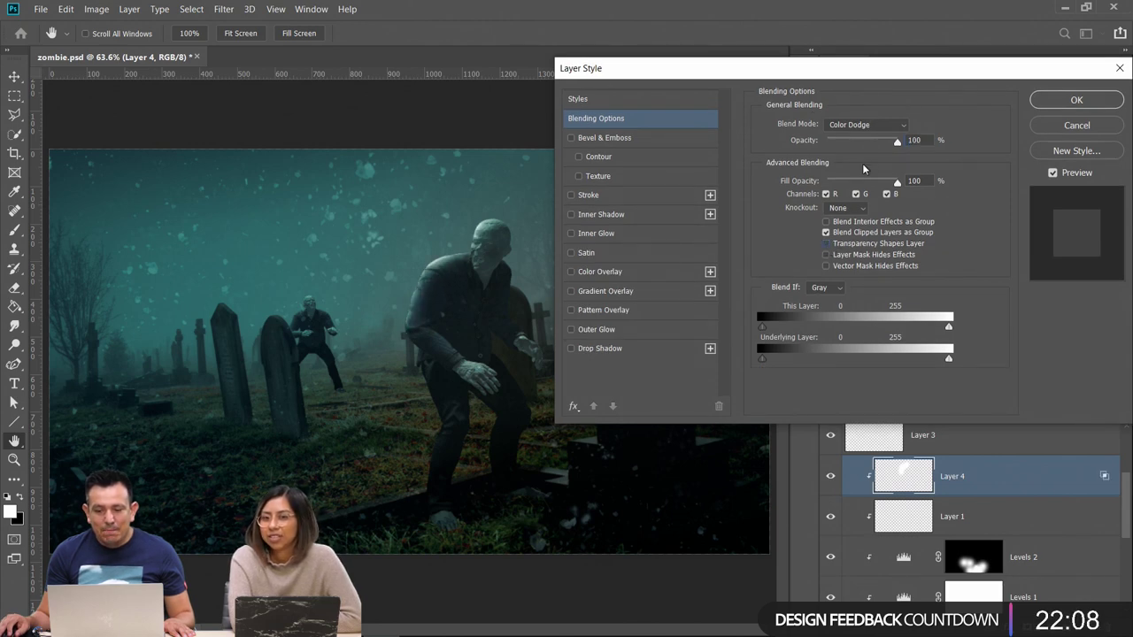
Lower Layer 4's Fill Opacity to 69% and apply the layer style
left_click_drag(896, 181, 868, 200)
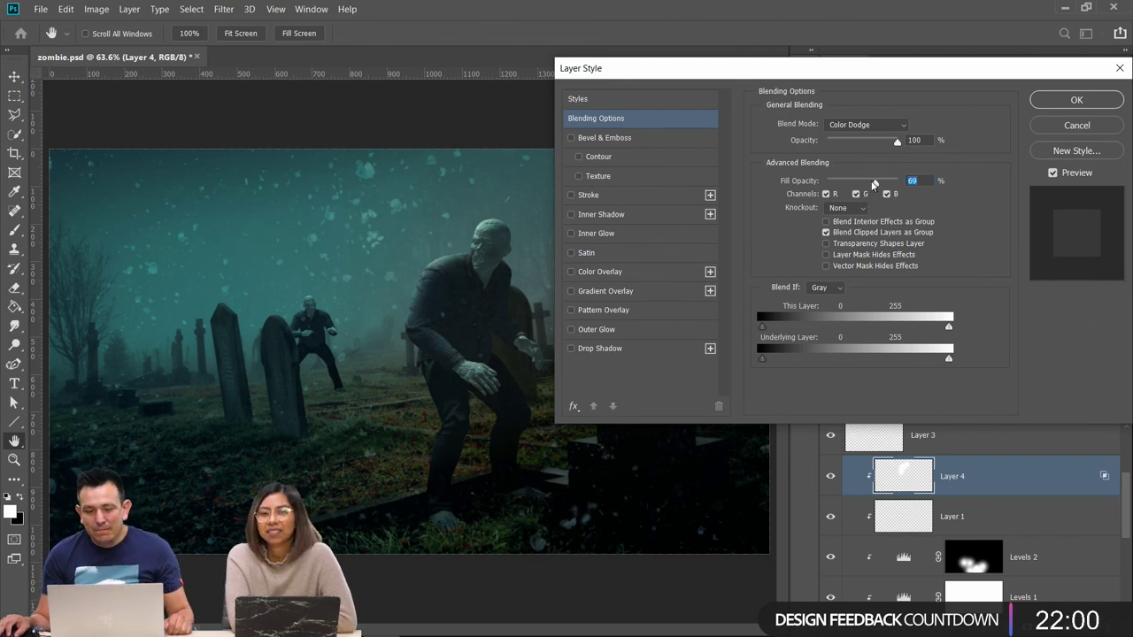
key("b")
left_click(1076, 99)
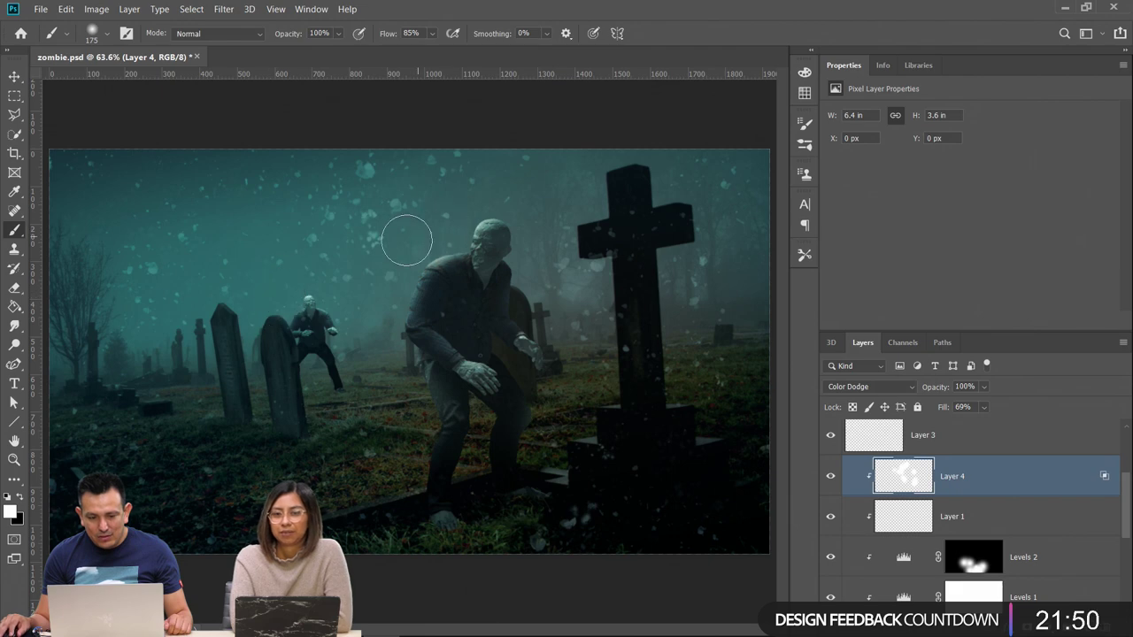
Rename the FuseModel copy's two zombie skeletons to Front and Back in the 3D scene
scroll(900, 486, "down", 2)
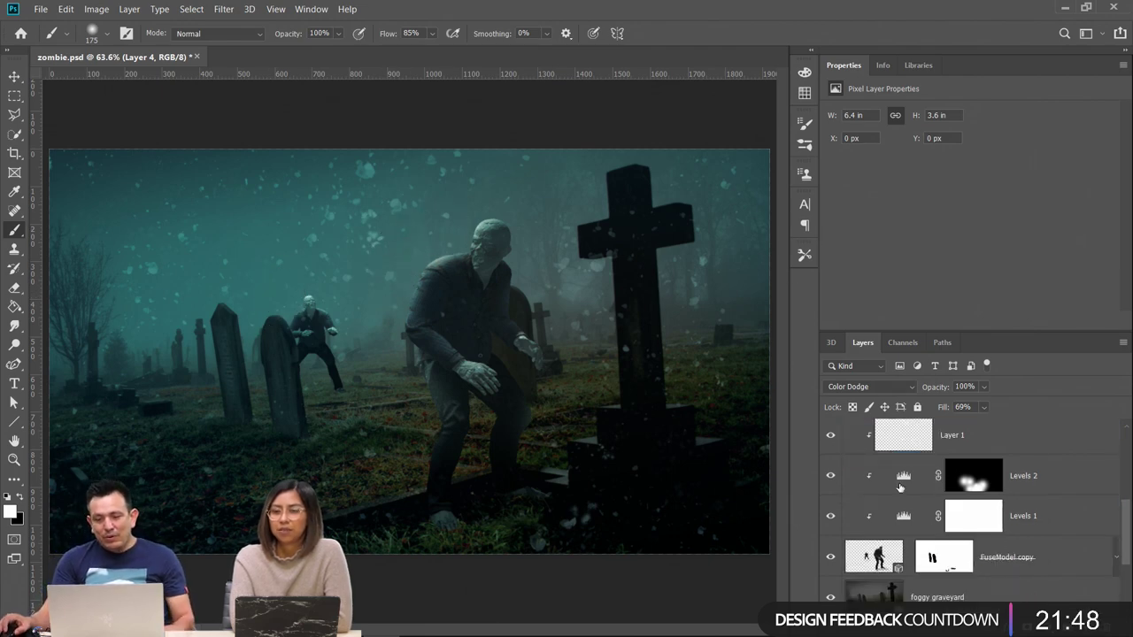
left_click(879, 559)
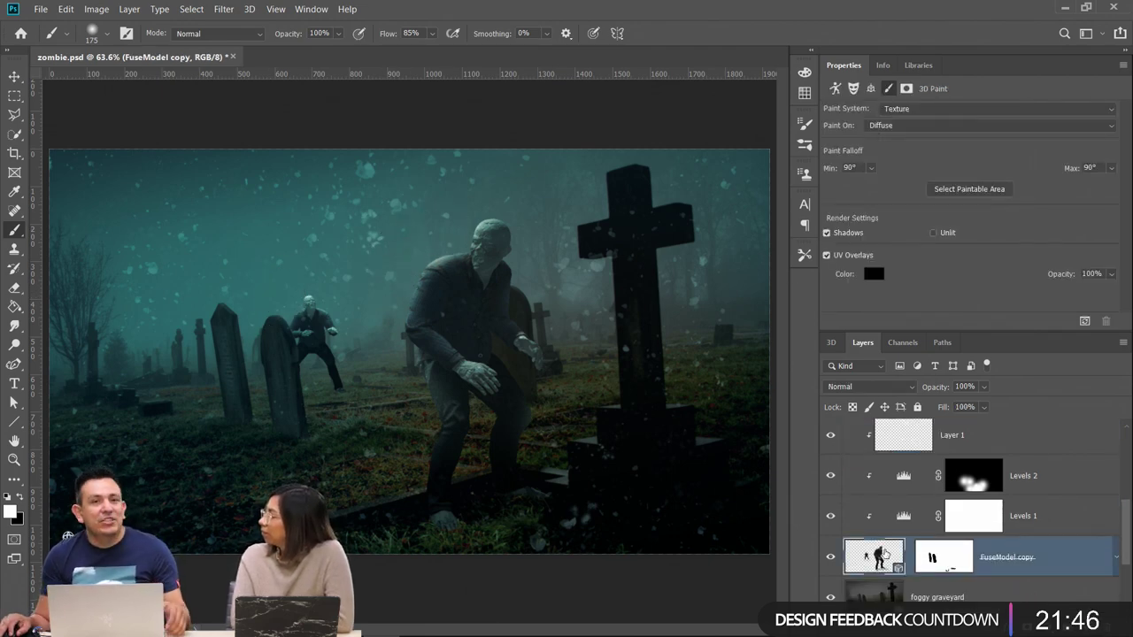
double_click(886, 556)
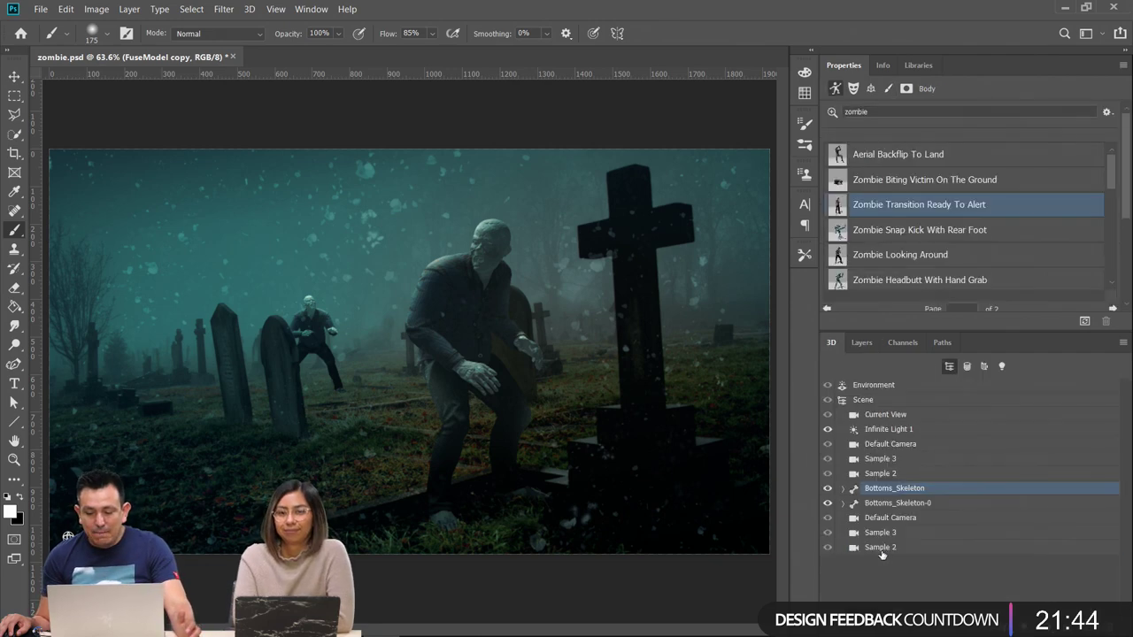
left_click(827, 489)
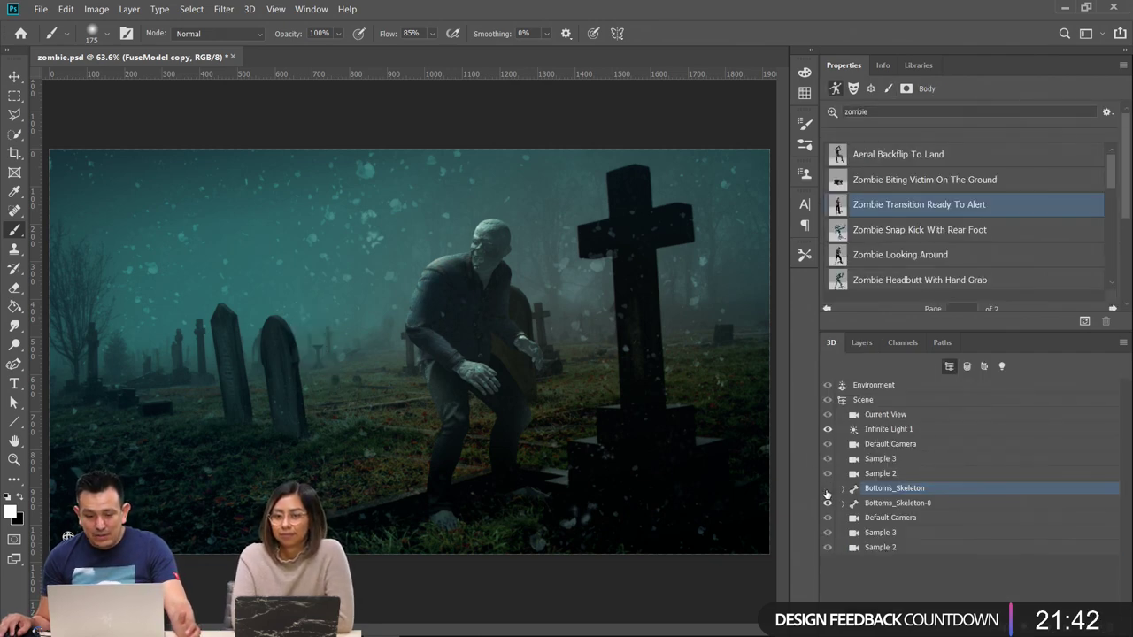
left_click(827, 490)
double_click(893, 503)
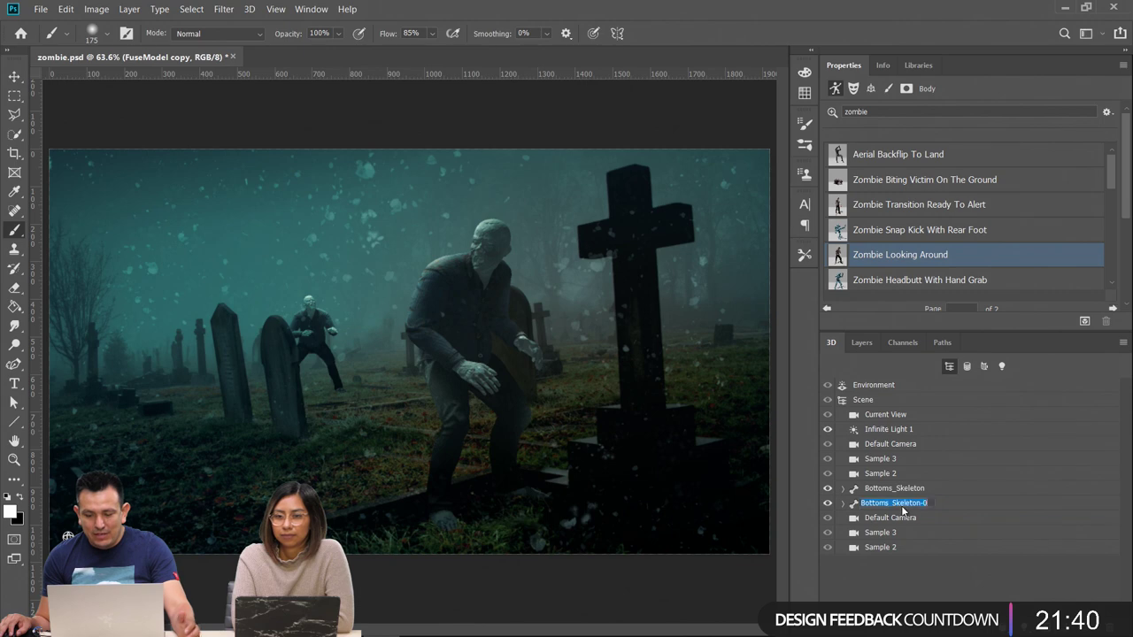
type("F")
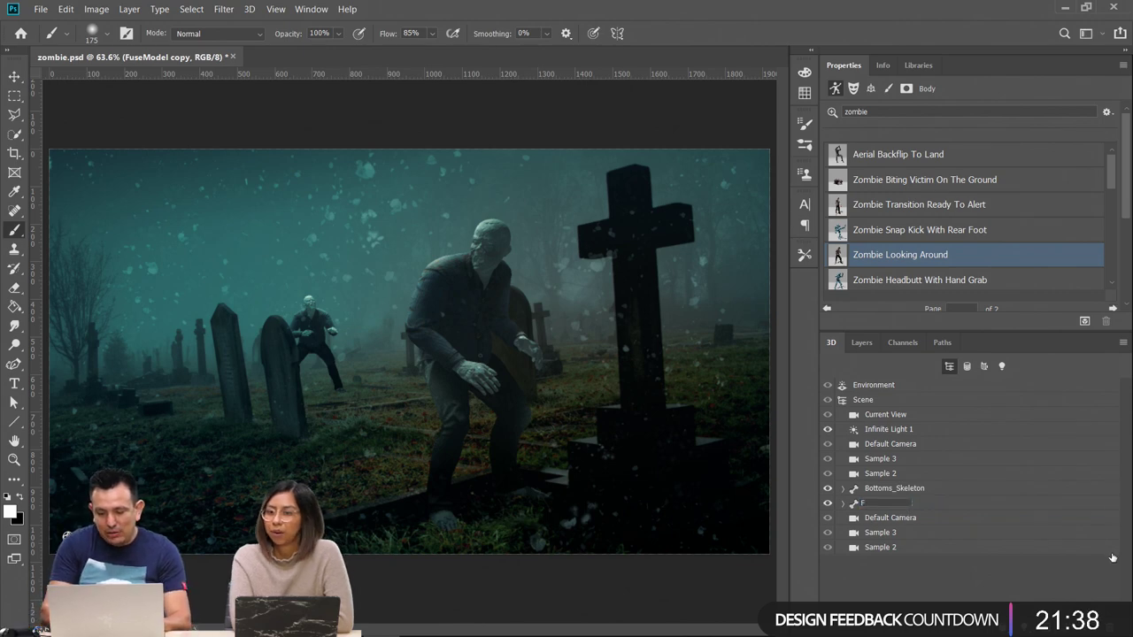
type("ront")
key("Return")
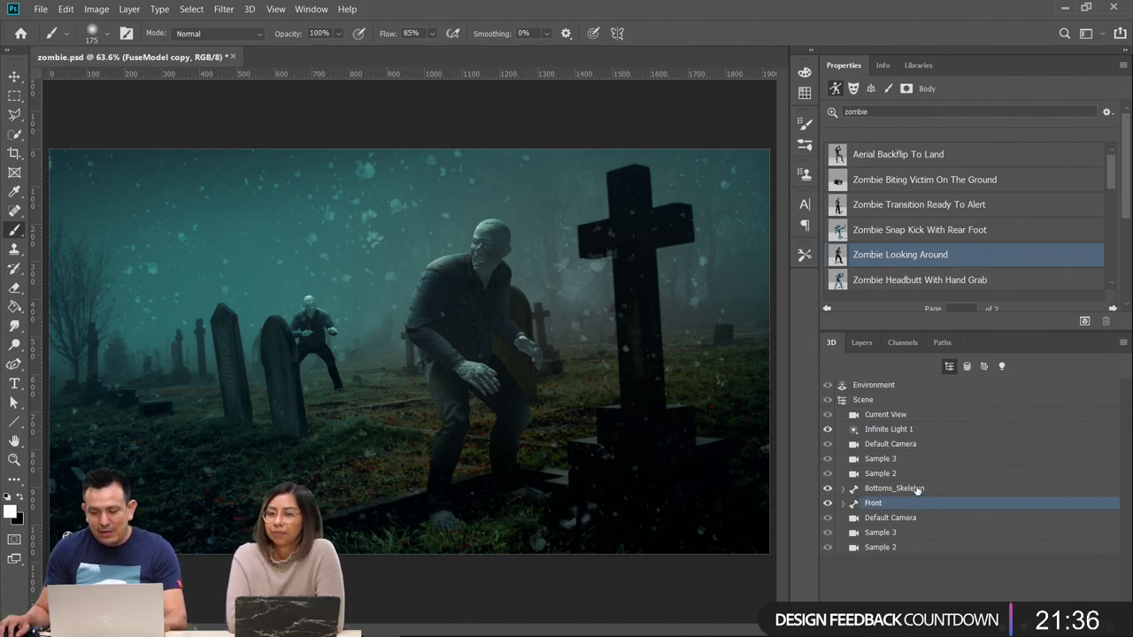
double_click(917, 490)
type("Back")
key("Return")
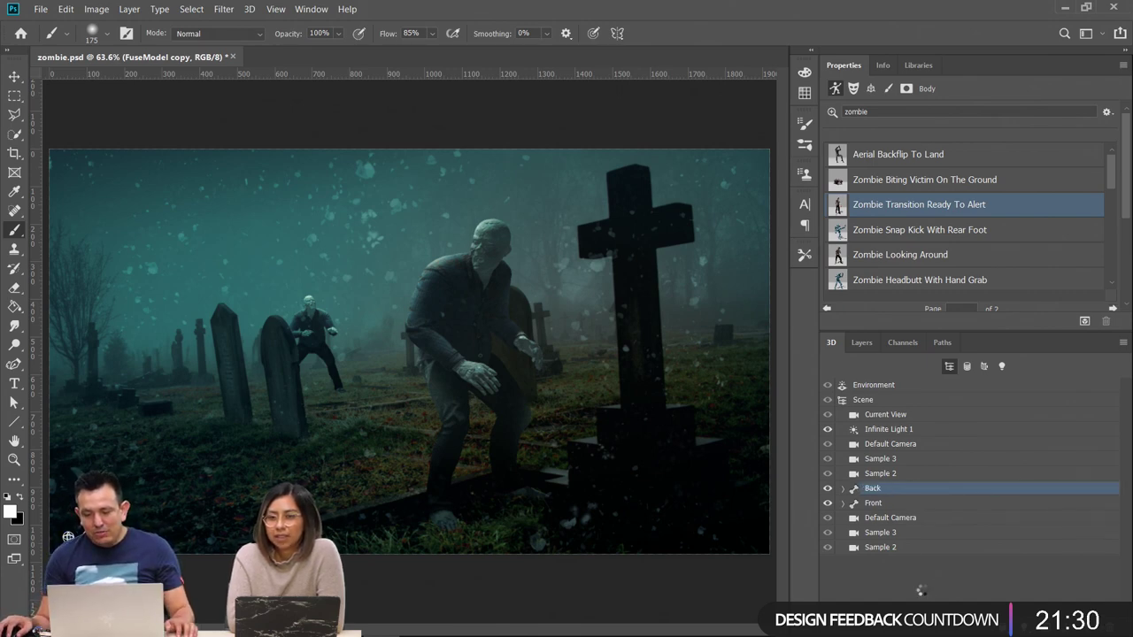
Save zombie.psd and show the face expression presets for the Front zombie
key("ctrl+s")
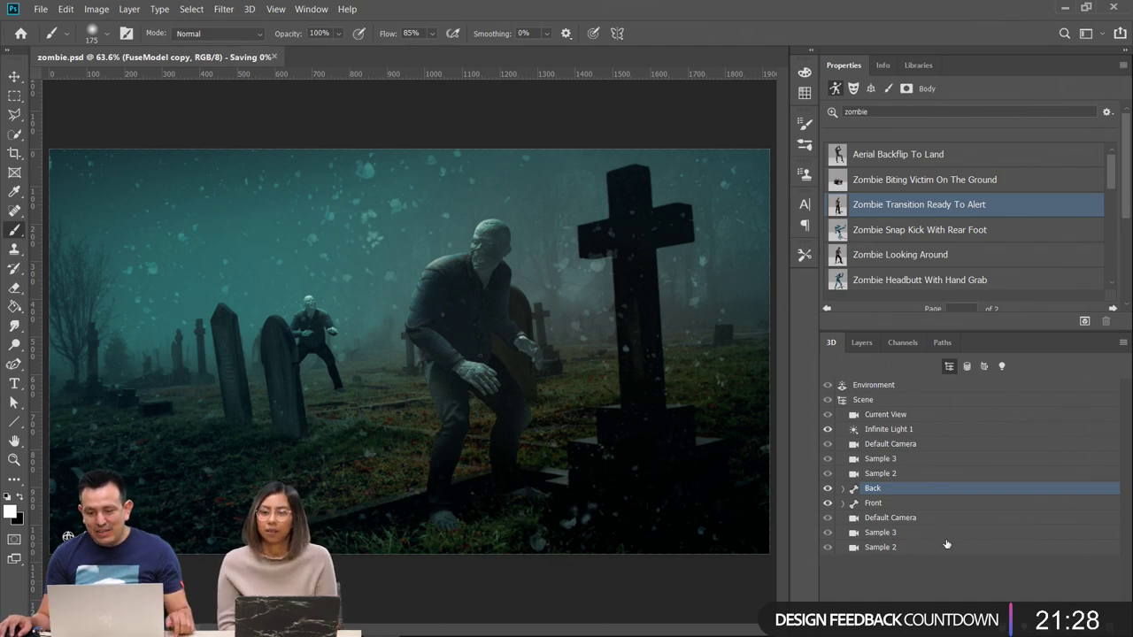
left_click(883, 504)
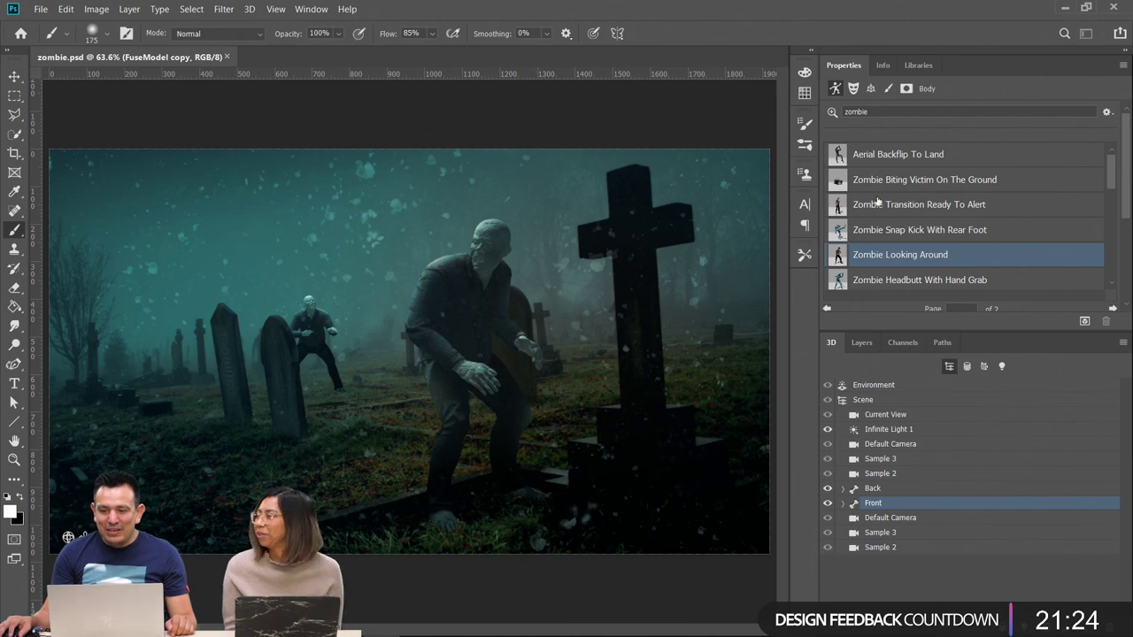
left_click(852, 88)
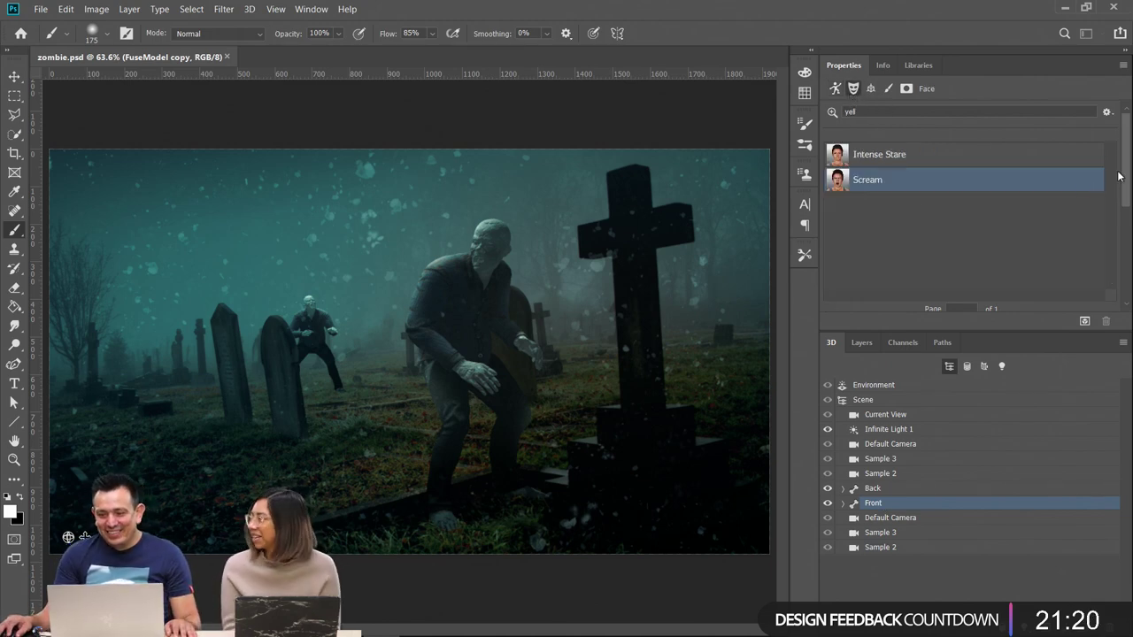
Set the Front zombie's Head X/Y/Z to 21%, 24%, 10%, Show Teeth 100%, Tongue Control 94%
left_click_drag(1118, 177, 1122, 241)
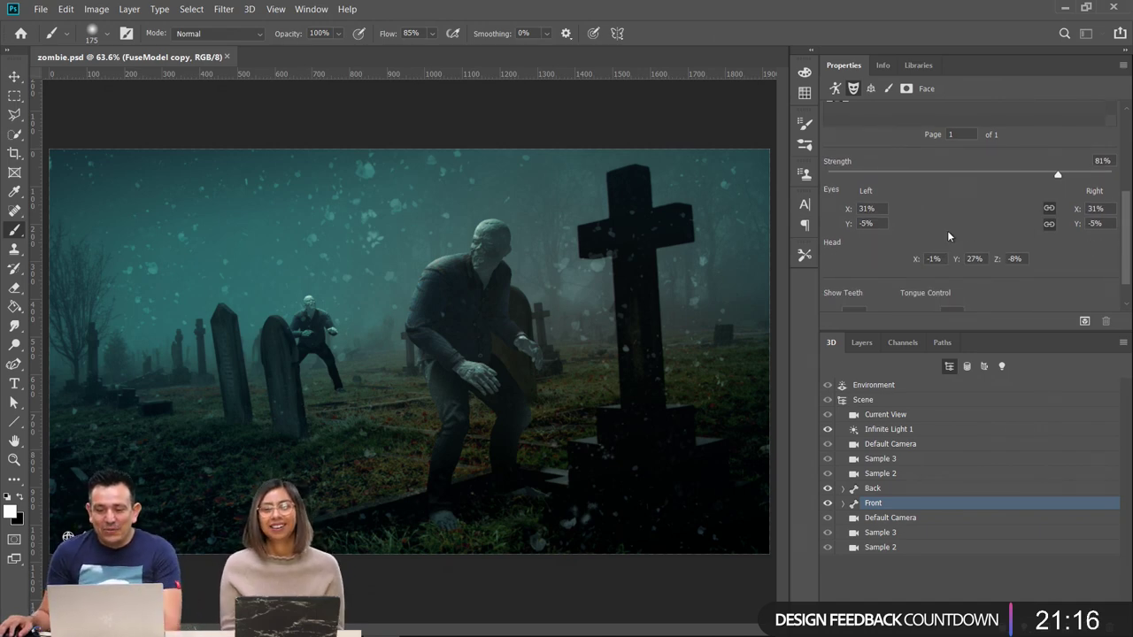
scroll(895, 252, "down", 1)
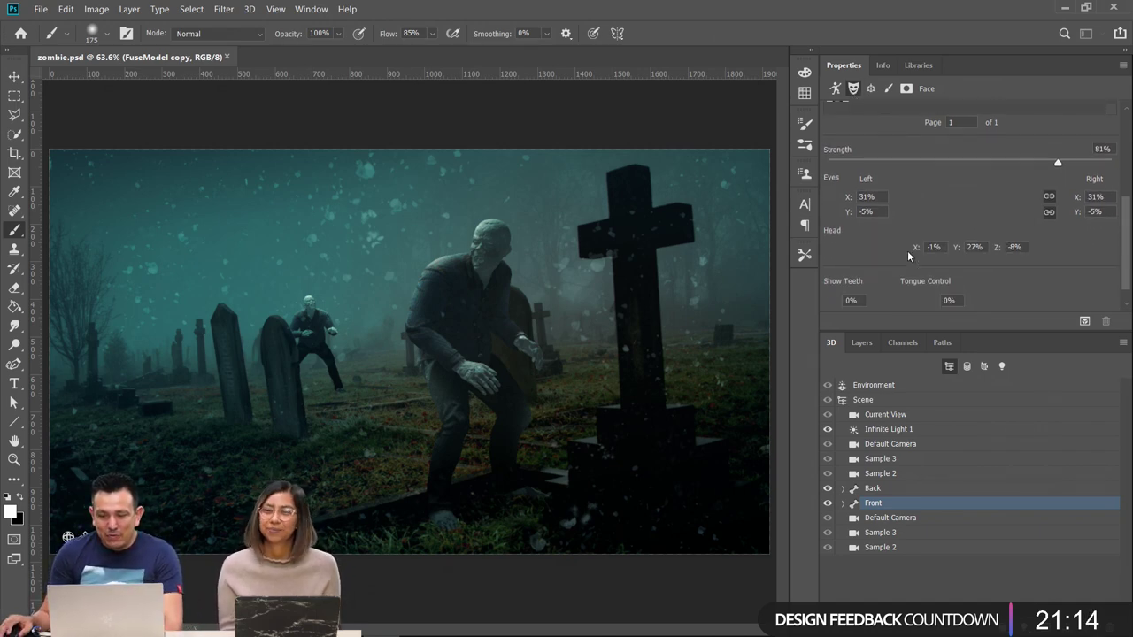
left_click_drag(915, 248, 1002, 252)
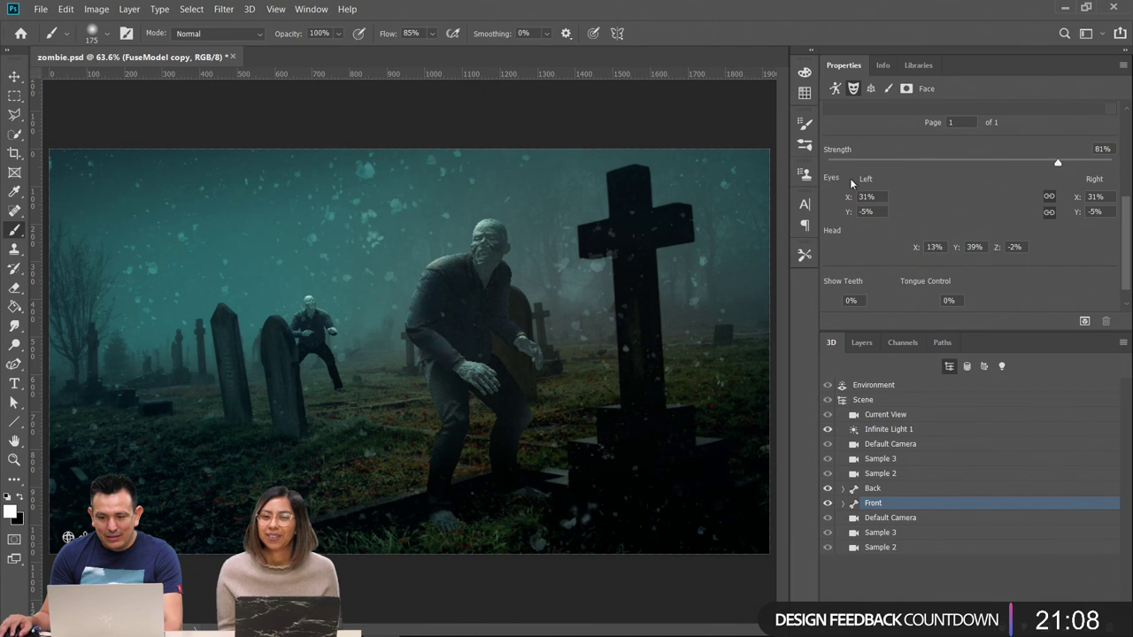
left_click_drag(908, 252, 1007, 251)
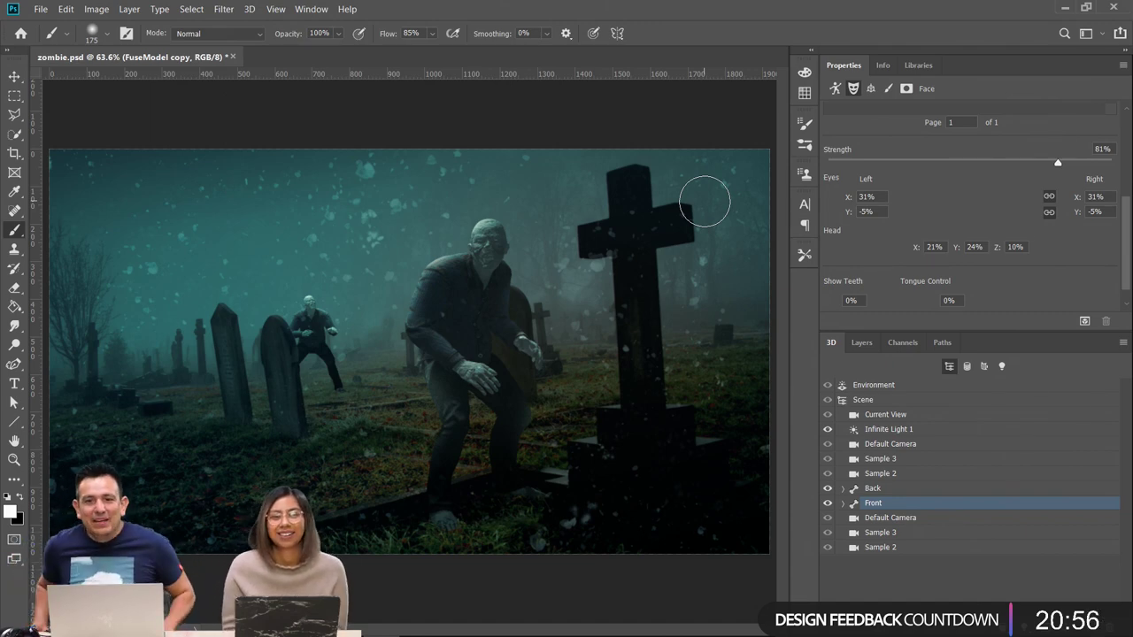
scroll(858, 289, "down", 1)
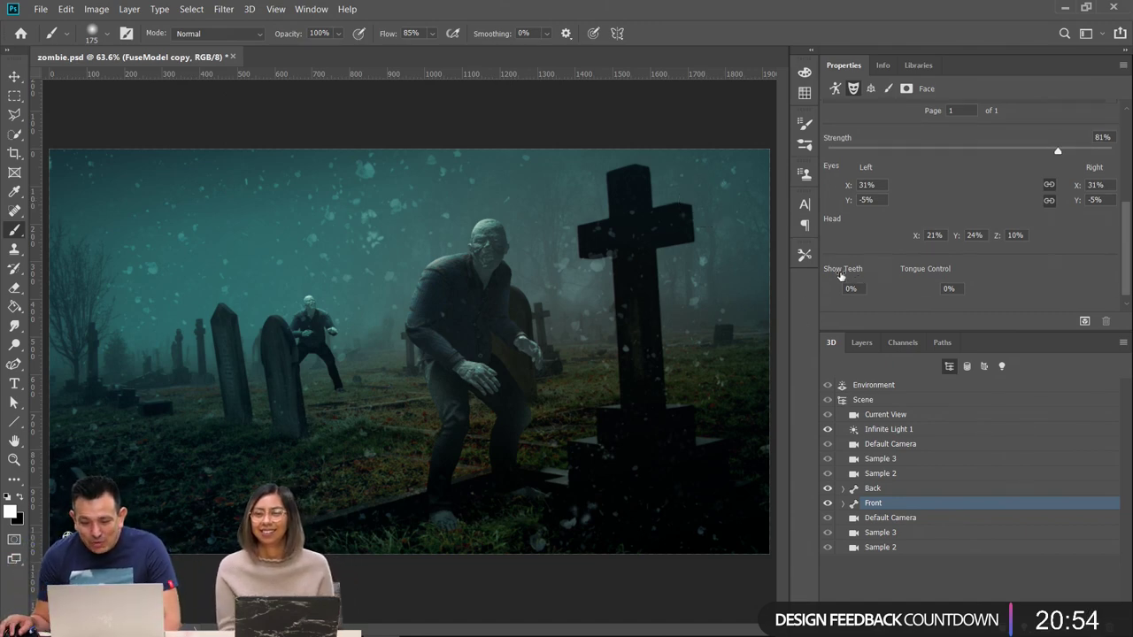
left_click_drag(841, 277, 989, 274)
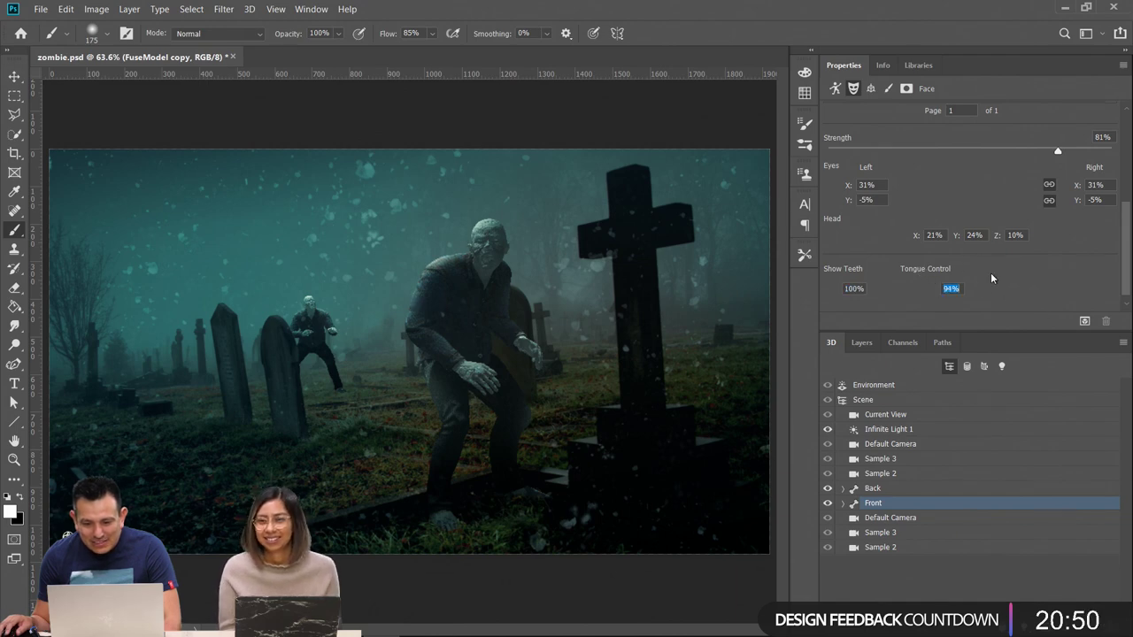
scroll(991, 278, "down", 1)
Bring the layer list back in place of the 3D scene and scroll through the stack
left_click(14, 95)
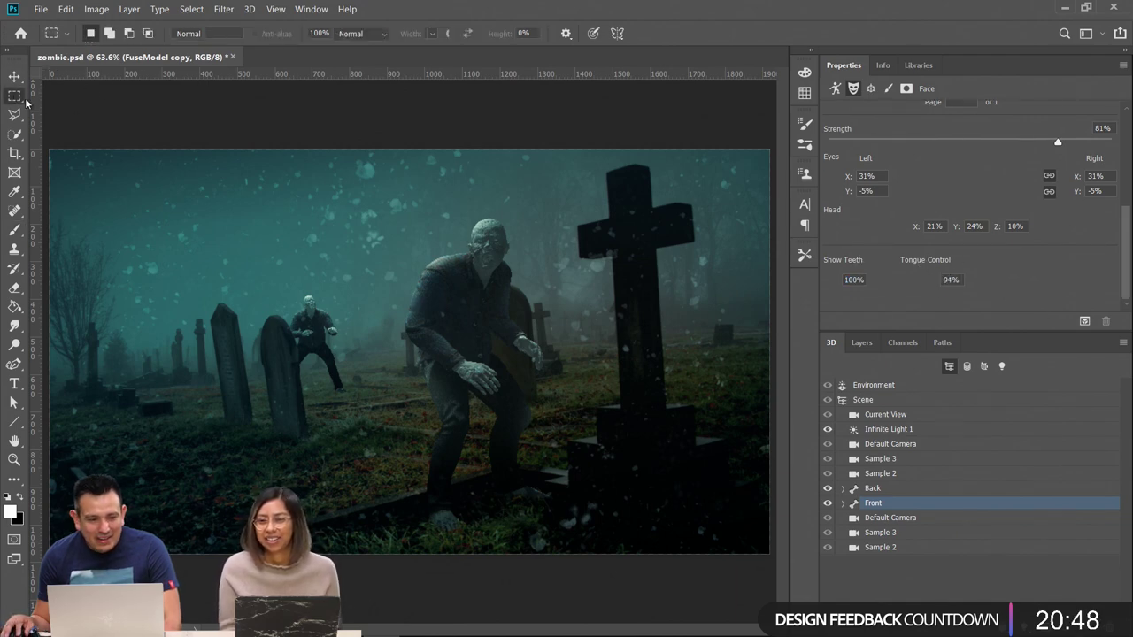
left_click(862, 343)
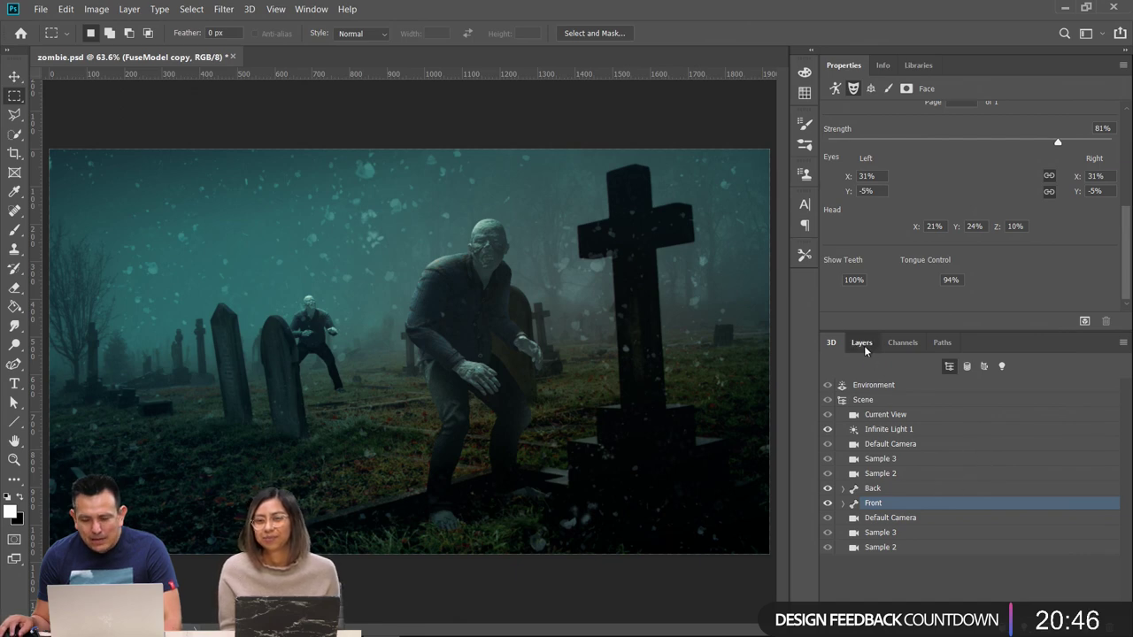
scroll(978, 508, "down", 2)
scroll(965, 549, "up", 5)
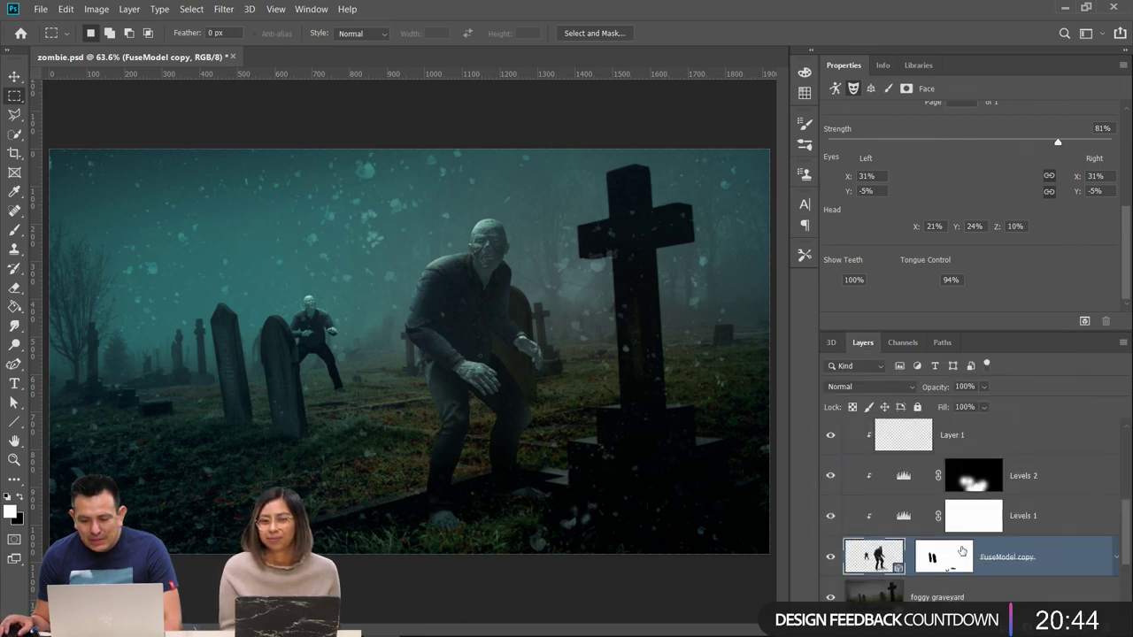
scroll(959, 545, "down", 5)
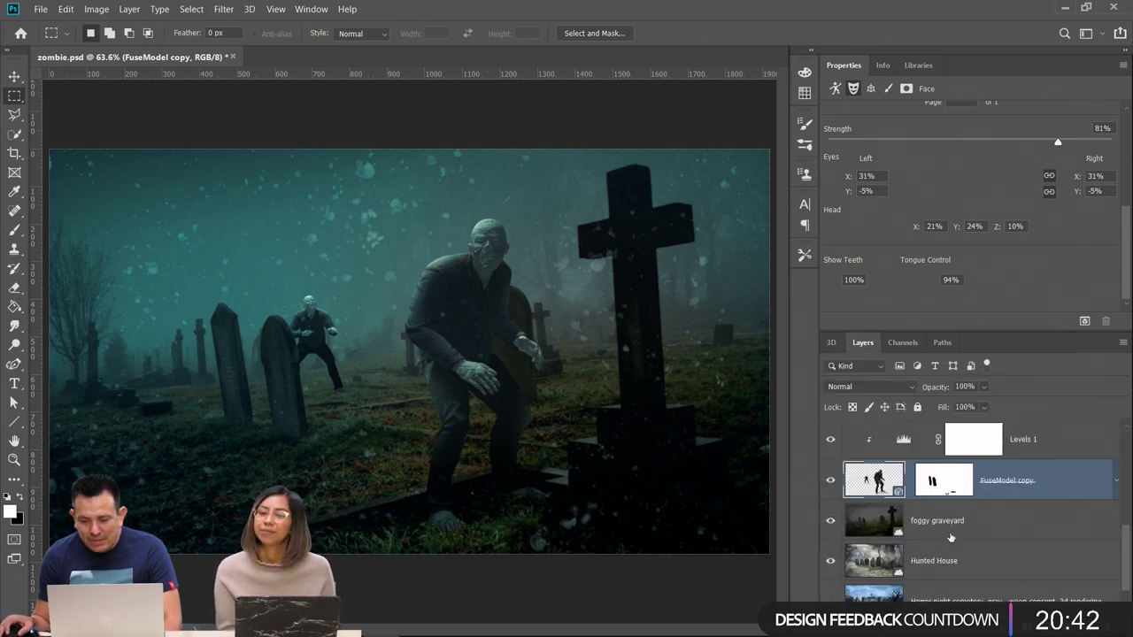
scroll(984, 564, "up", 4)
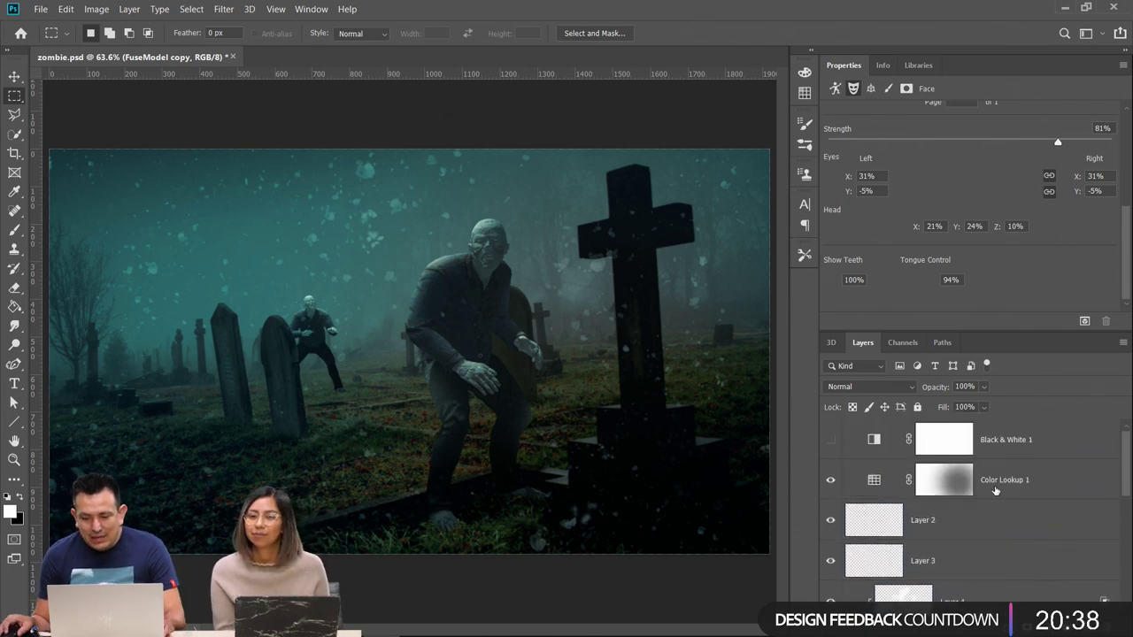
scroll(992, 496, "up", 1)
Select the layers from Color Lookup 1 down to the foggy graveyard layer
left_click(1051, 481, "shift")
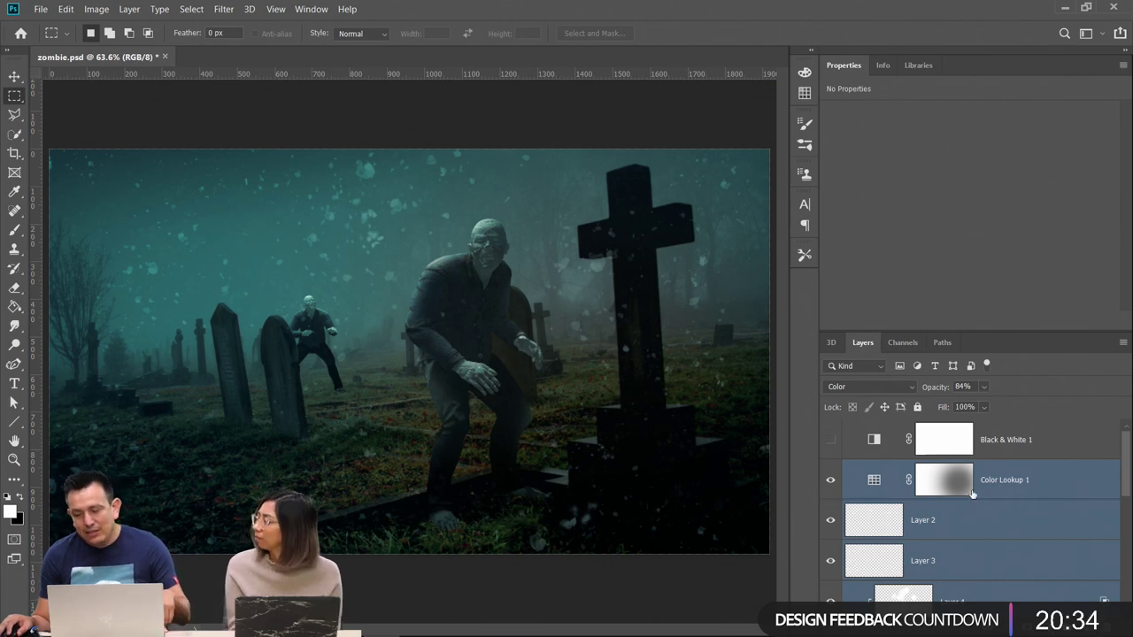
key("Delete")
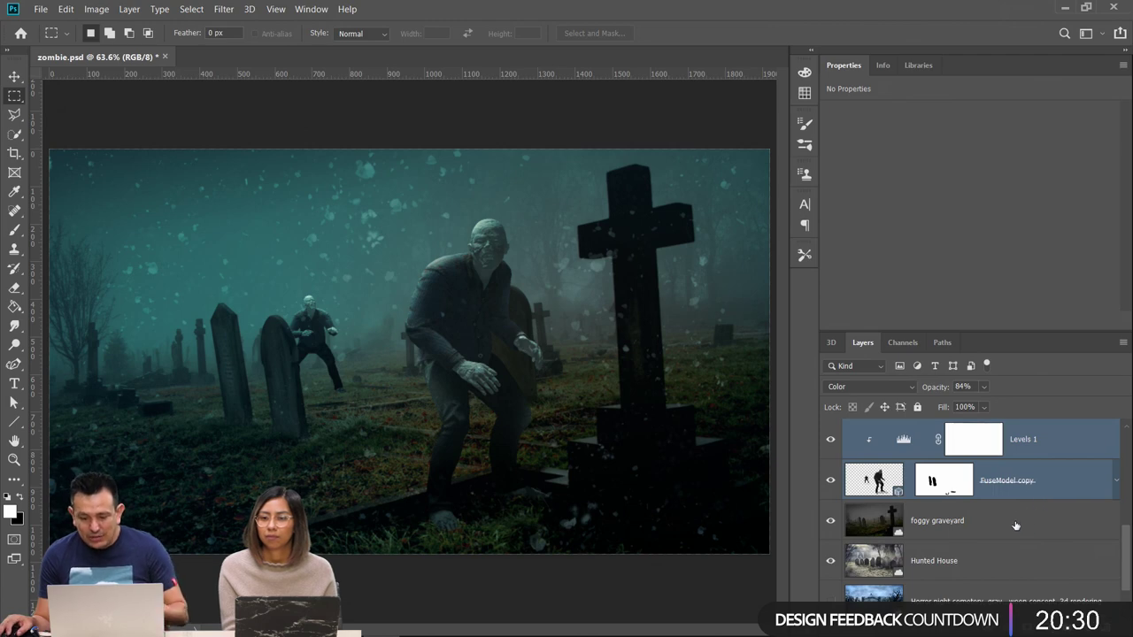
left_click(1009, 531)
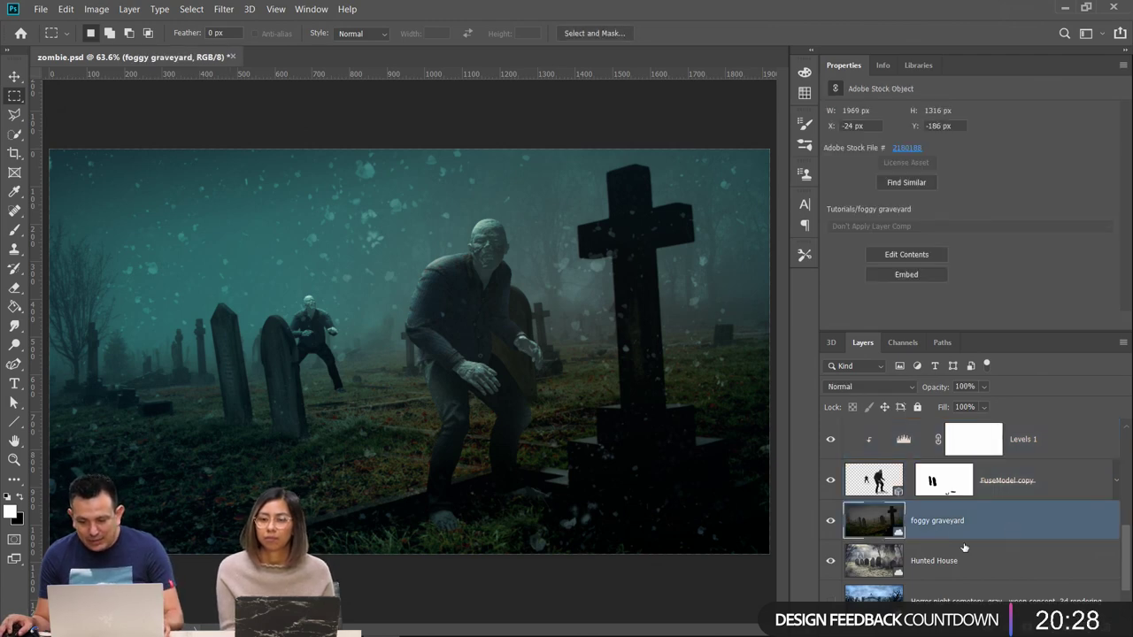
scroll(974, 553, "up", 5)
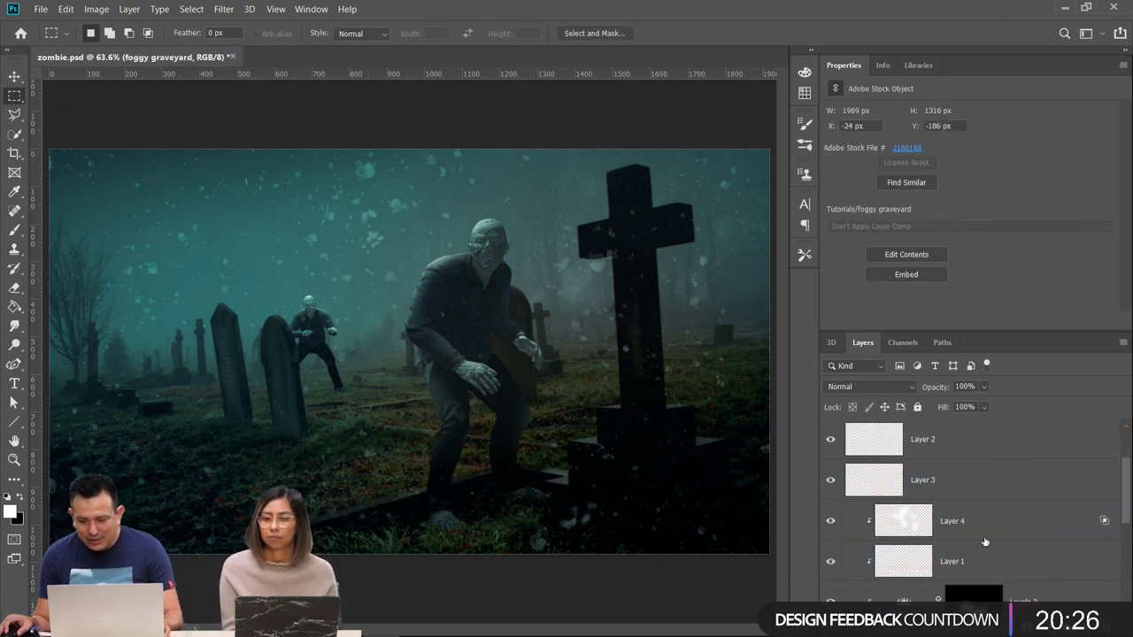
Convert Layer 4 through the foggy graveyard layer into one smart object
left_click(985, 524, "shift")
right_click(998, 524)
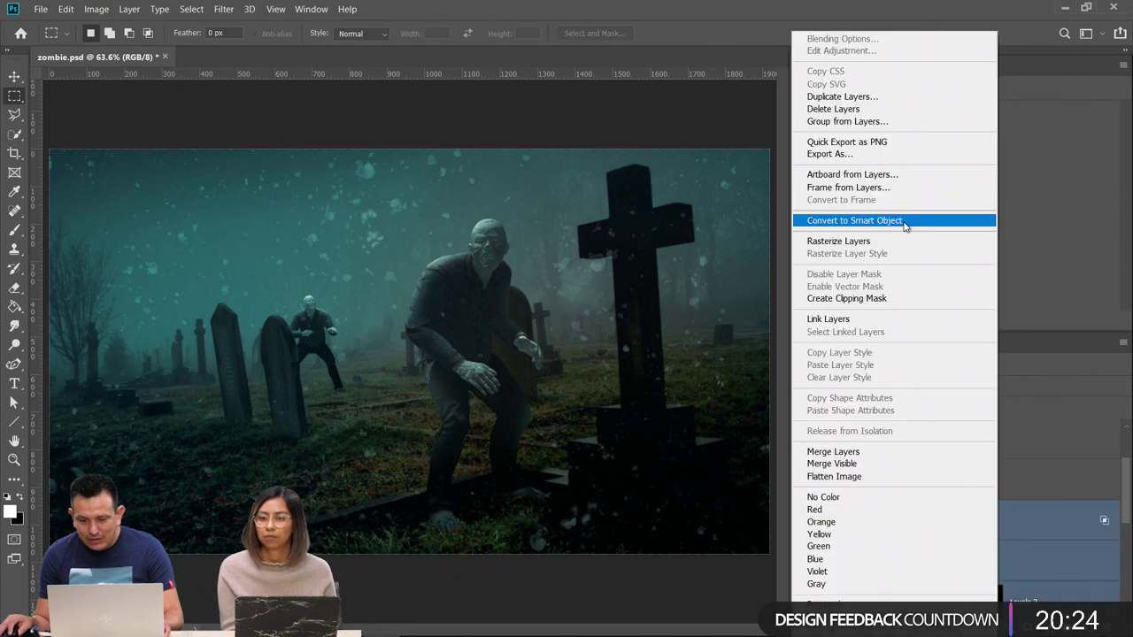
left_click(930, 220)
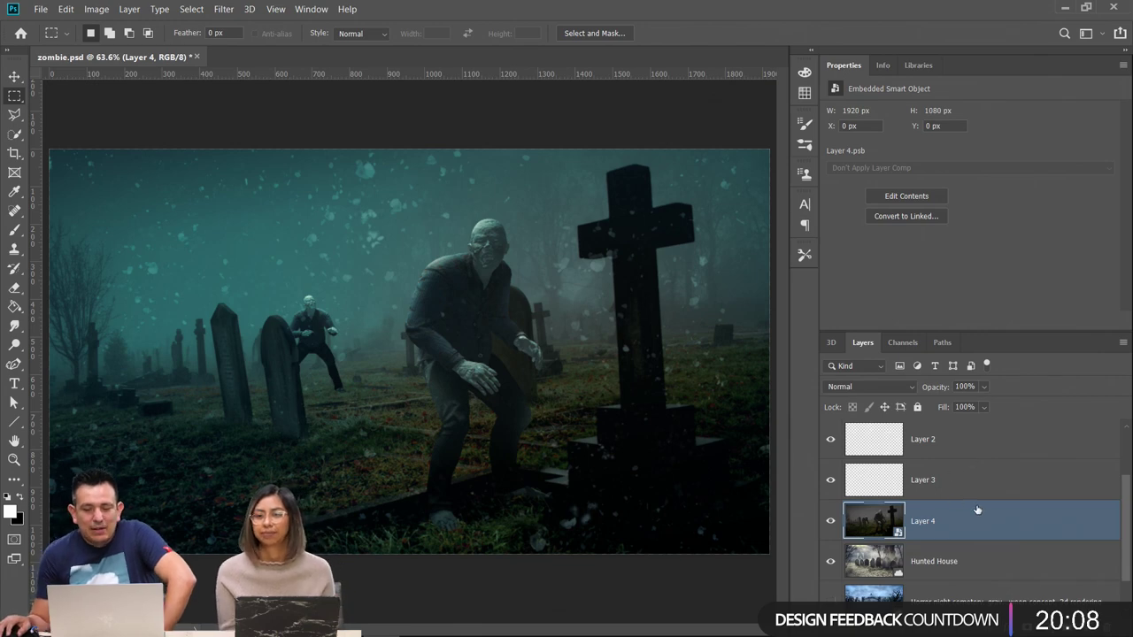
Open the Camera Raw Filter on the smart object and cancel without changes
left_click(224, 9)
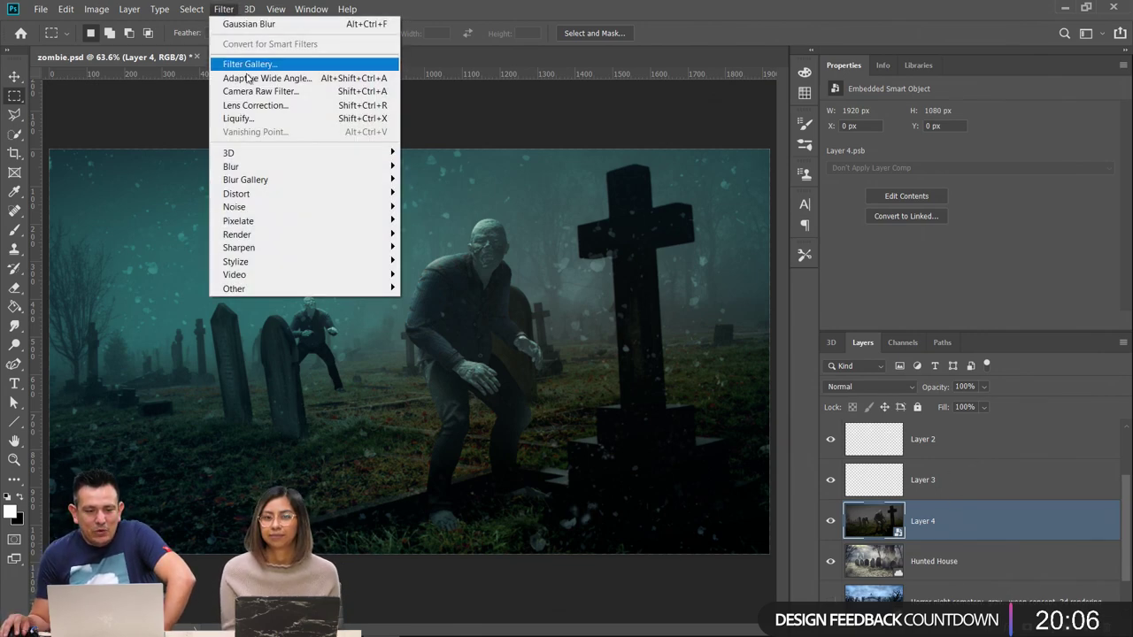
left_click(253, 87)
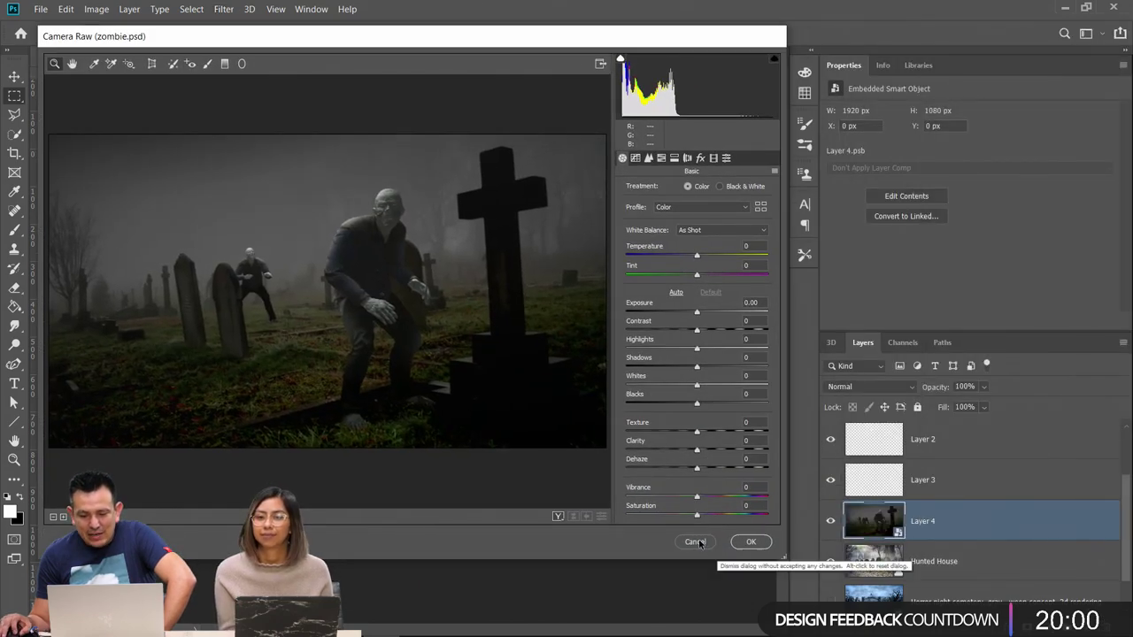
left_click(695, 541)
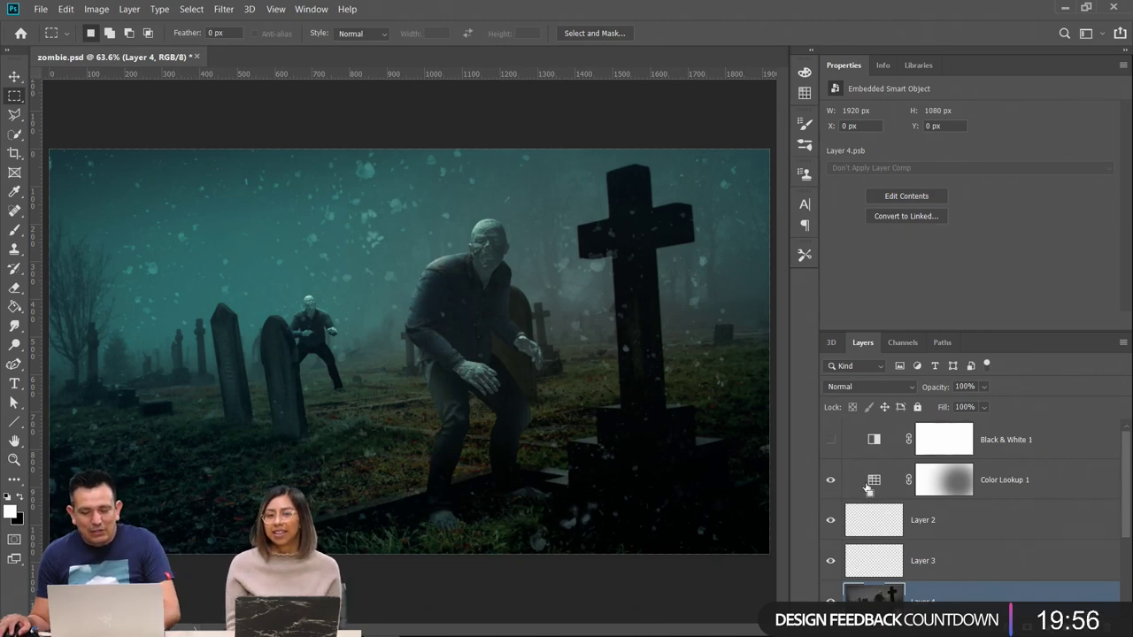
Undo the smart object conversion and select Color Lookup 1 down to the foggy graveyard layer
key("ctrl+z")
scroll(1045, 518, "down", 3)
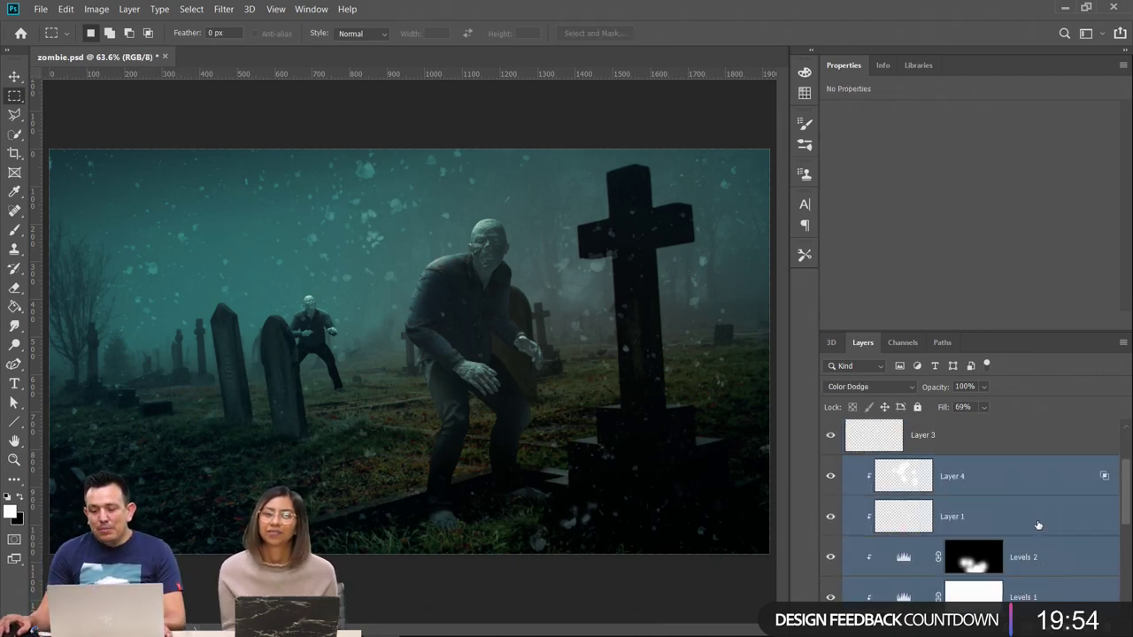
scroll(1038, 525, "down", 5)
left_click(969, 487)
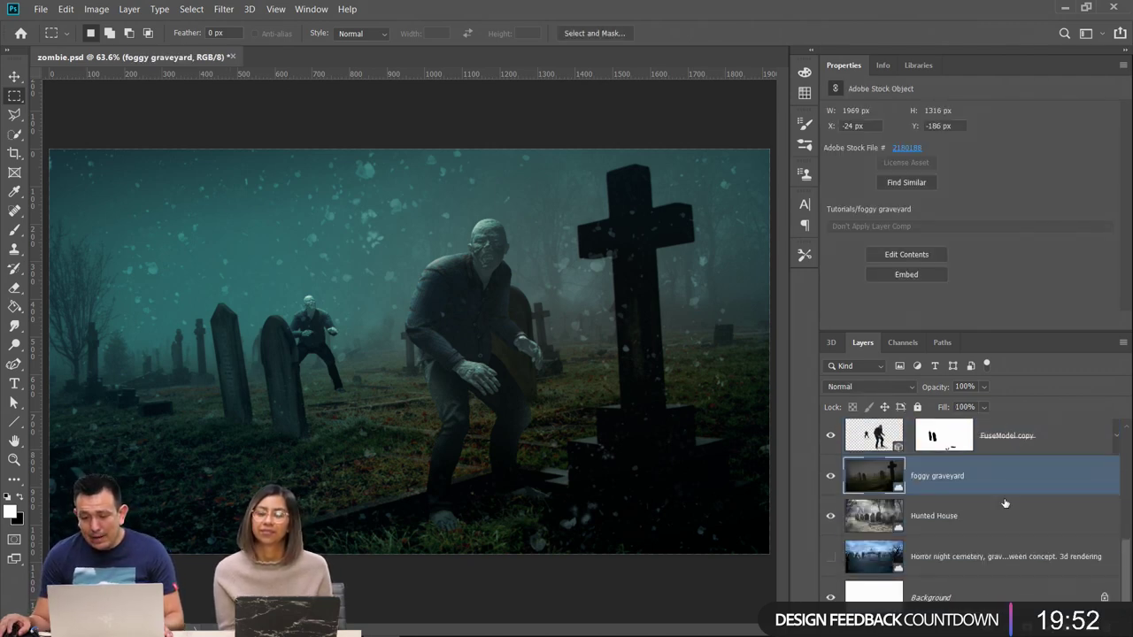
scroll(1003, 505, "up", 5)
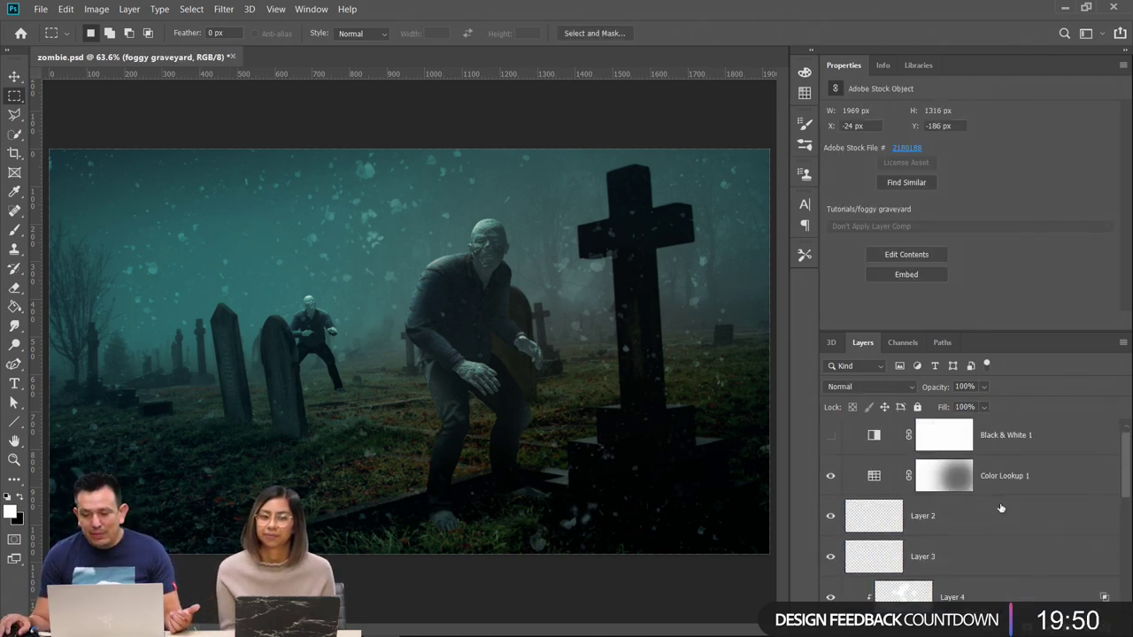
left_click(1035, 476, "shift")
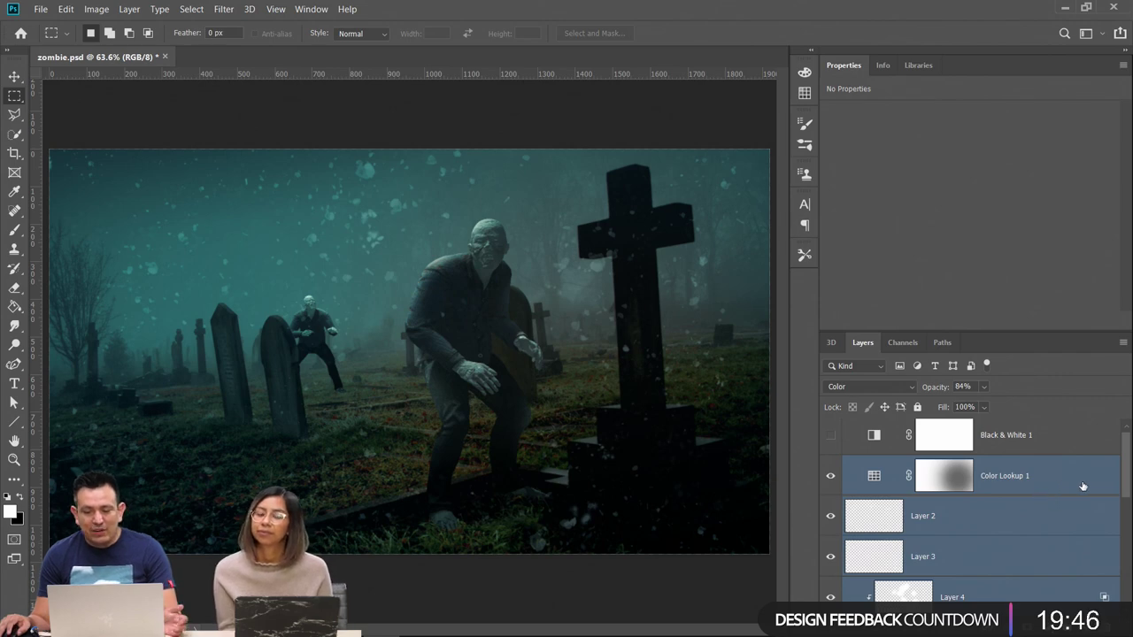
right_click(1083, 486)
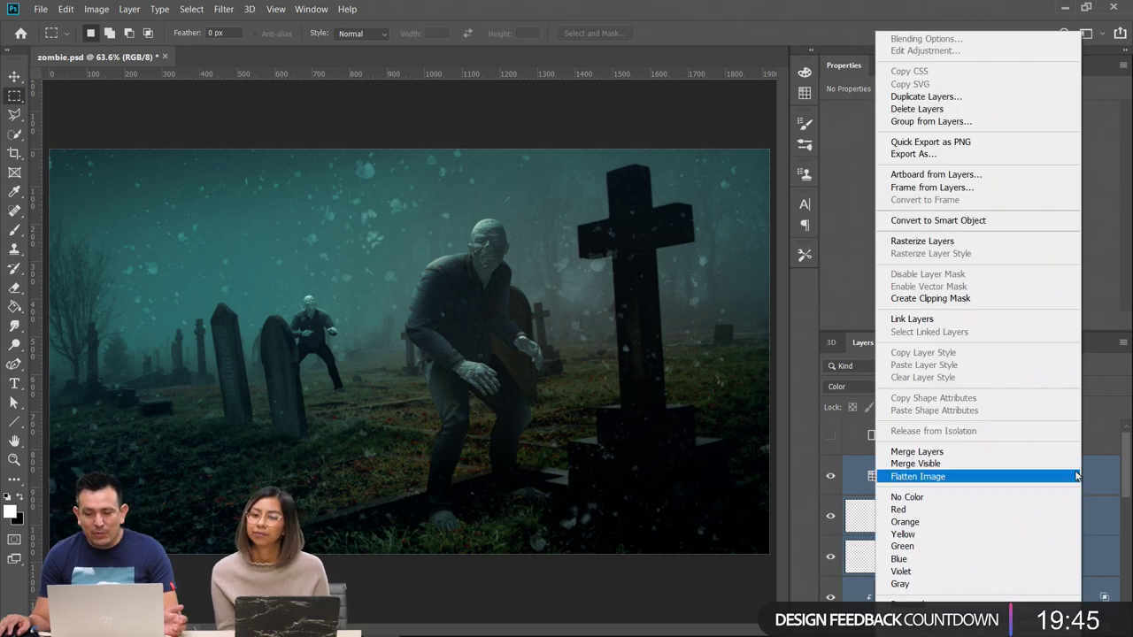
left_click(824, 305)
Group the selected layers into Group 1 and hide the Hunted House and Background layers
key("ctrl+g")
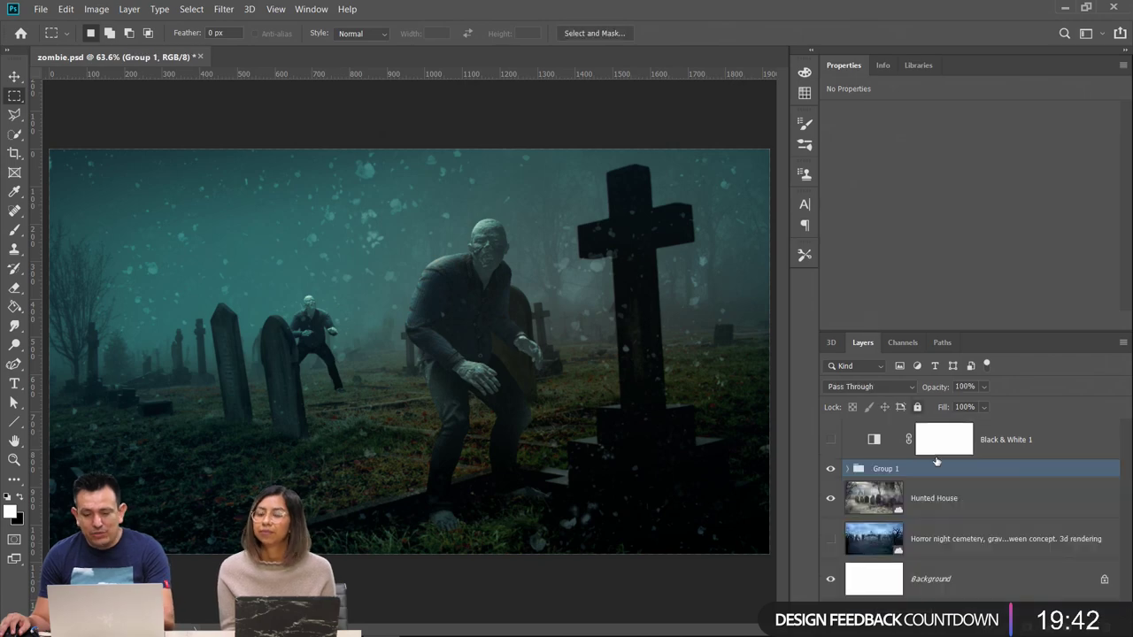
left_click(830, 469, "alt")
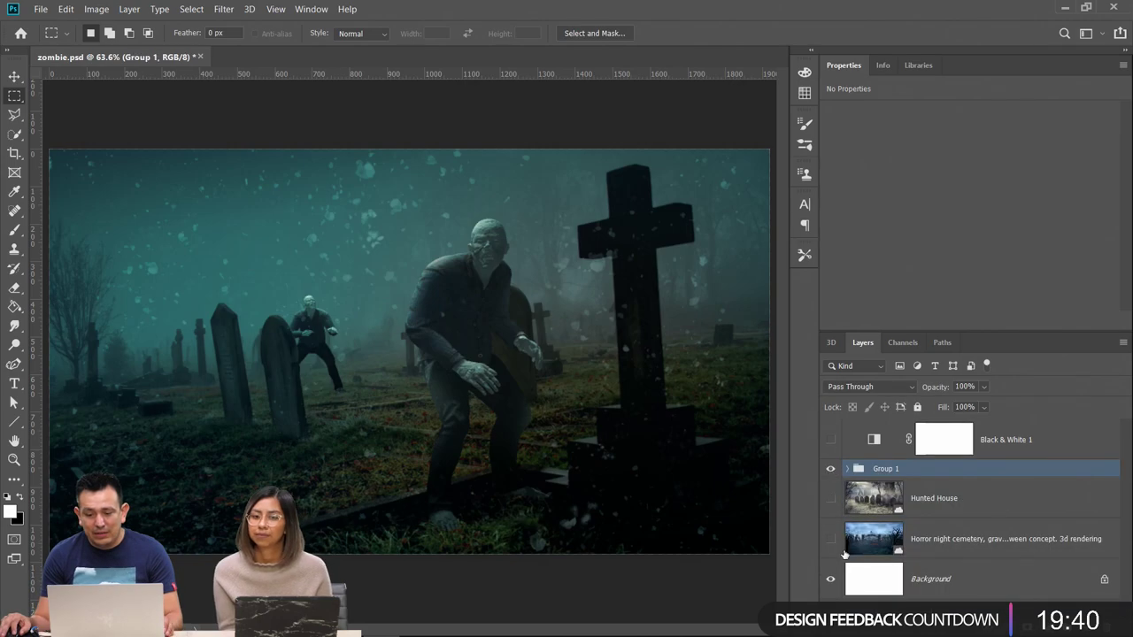
left_click(831, 469)
left_click(830, 469)
left_click(831, 469)
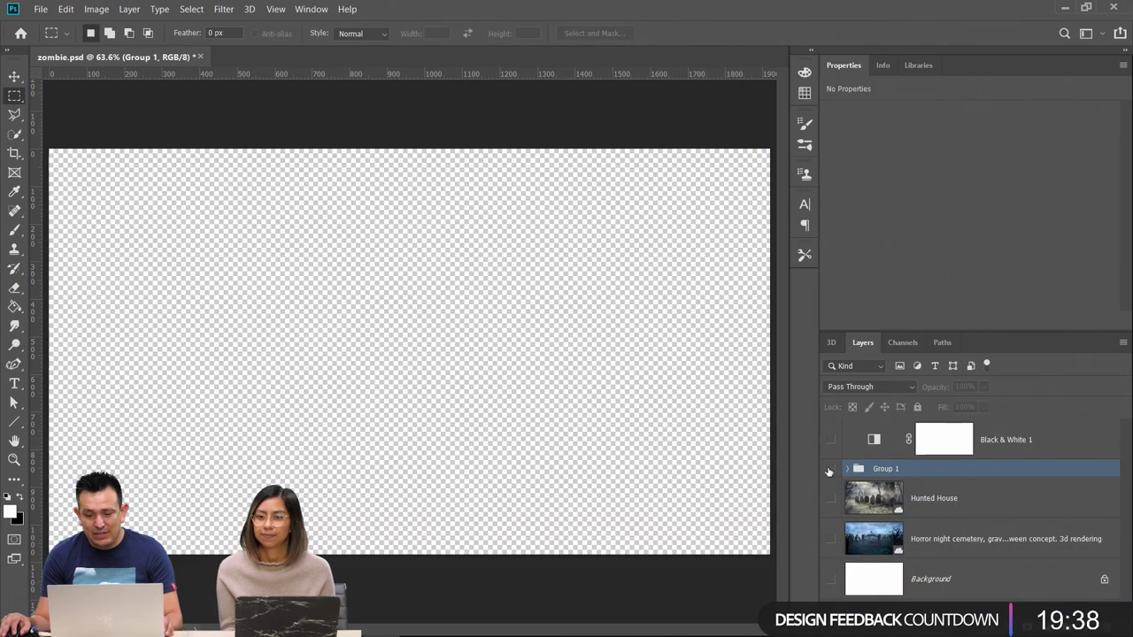
left_click(829, 469)
left_click(828, 469)
left_click(829, 470)
left_click(827, 469)
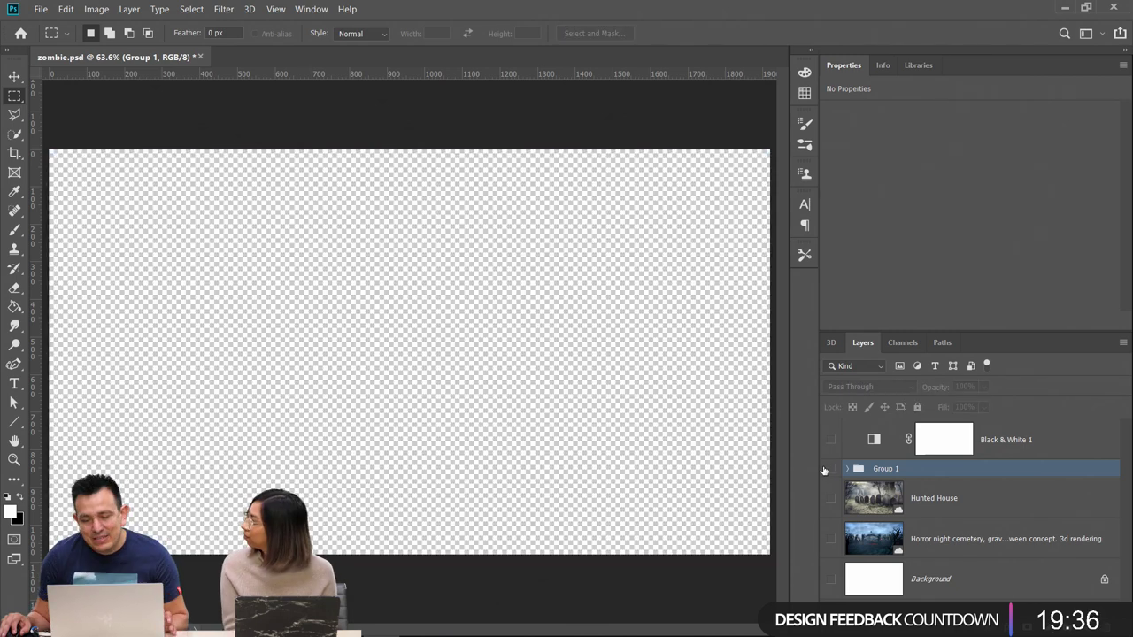
left_click(832, 469)
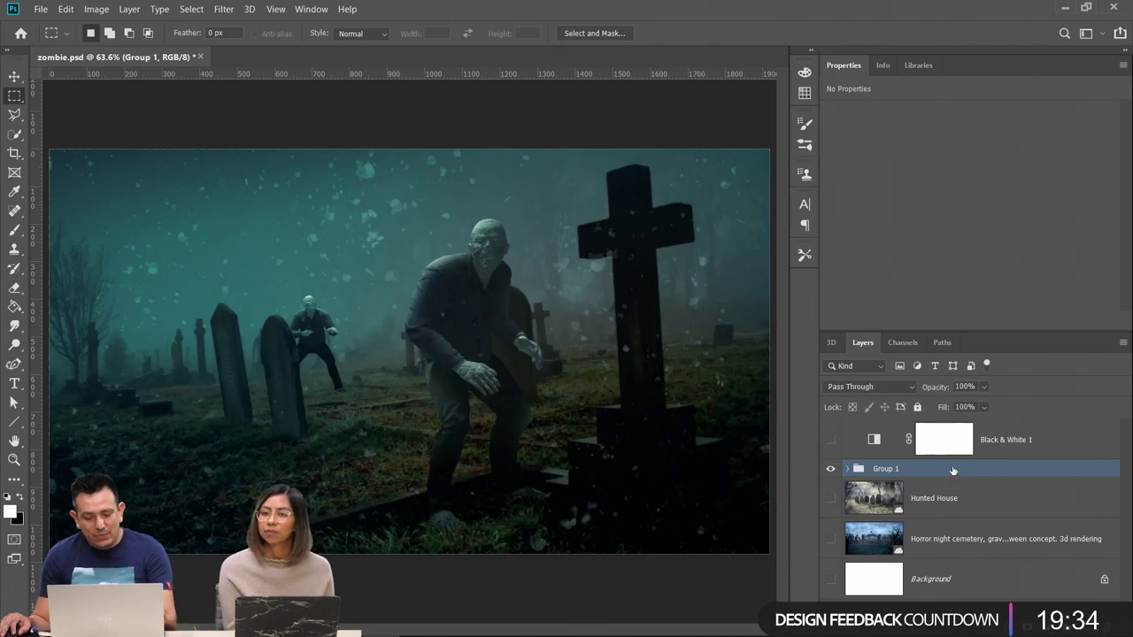
Stamp the visible composite into Layer 5 and convert it to a smart object
key("ctrl+shift+alt+e")
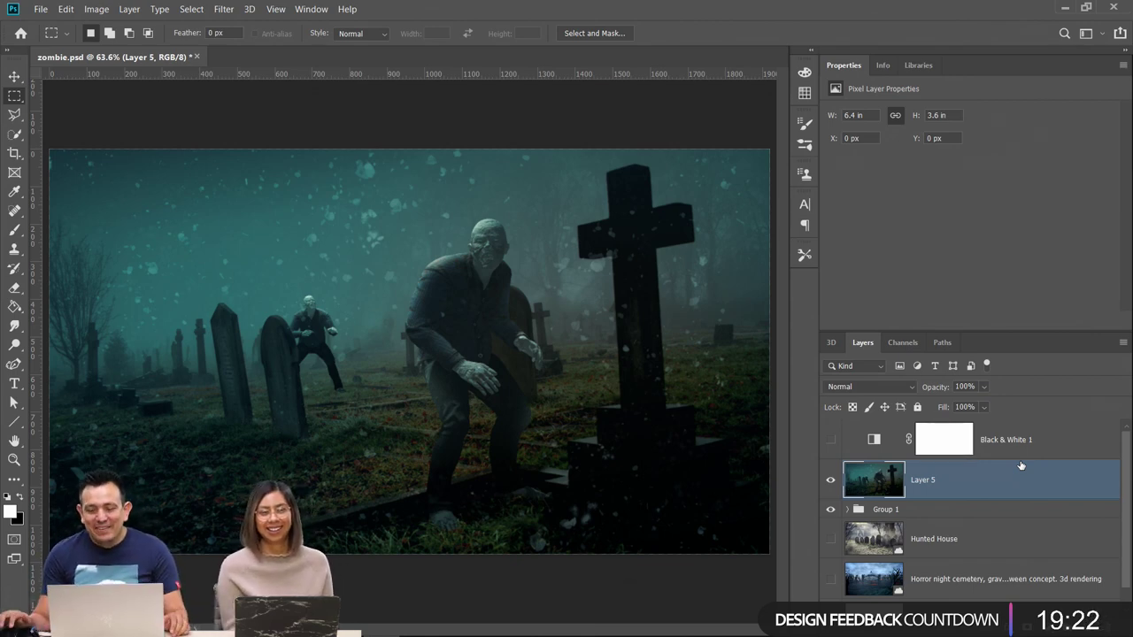
left_click(831, 480)
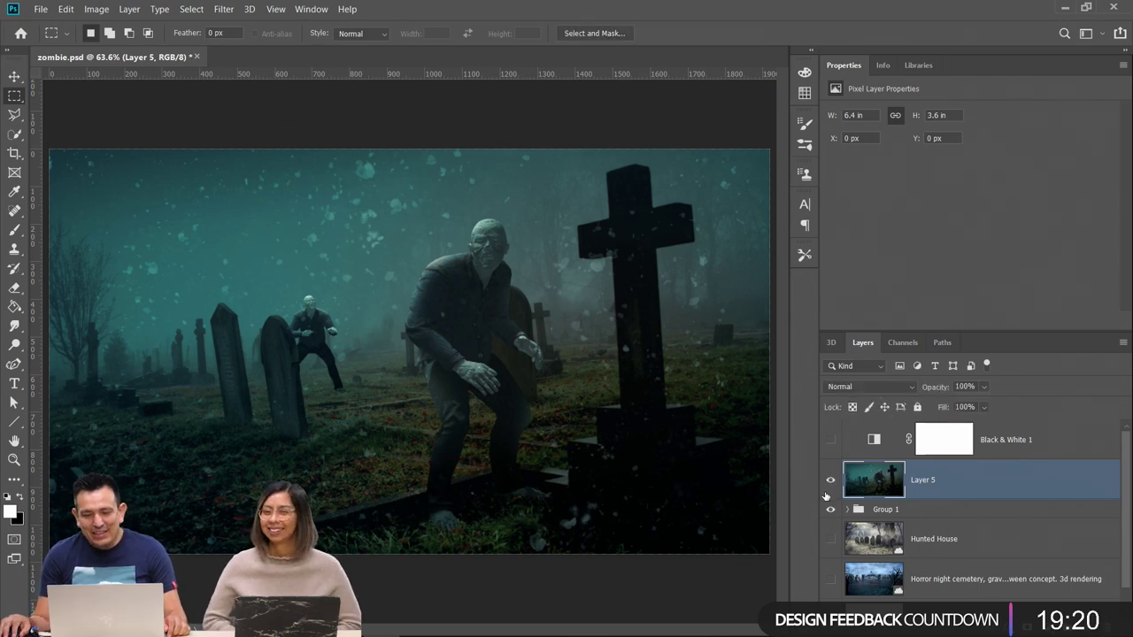
left_click(830, 509)
left_click(830, 480)
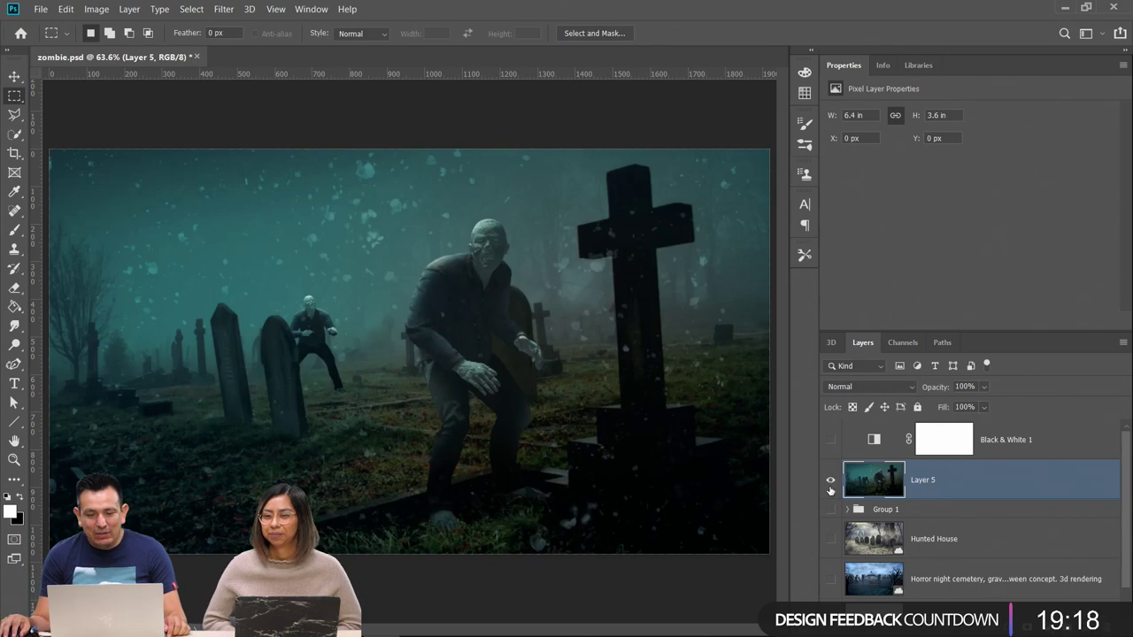
right_click(952, 487)
left_click(825, 220)
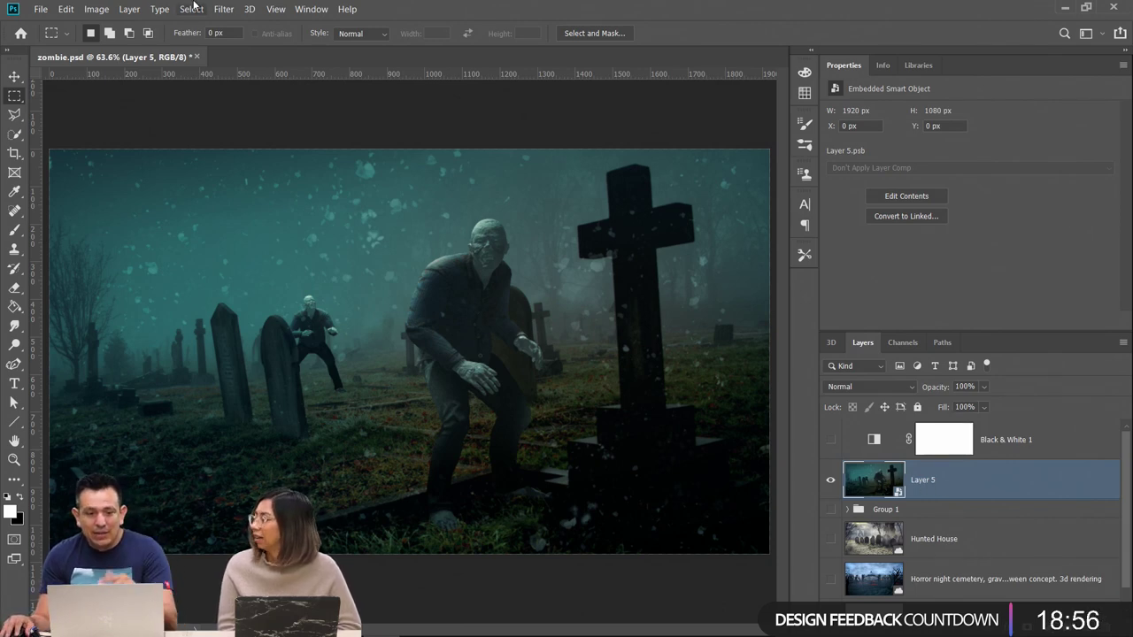
Hide Layer 5, expand Group 1 and switch off Layer 2's dust particles
left_click(830, 481)
left_click(831, 510)
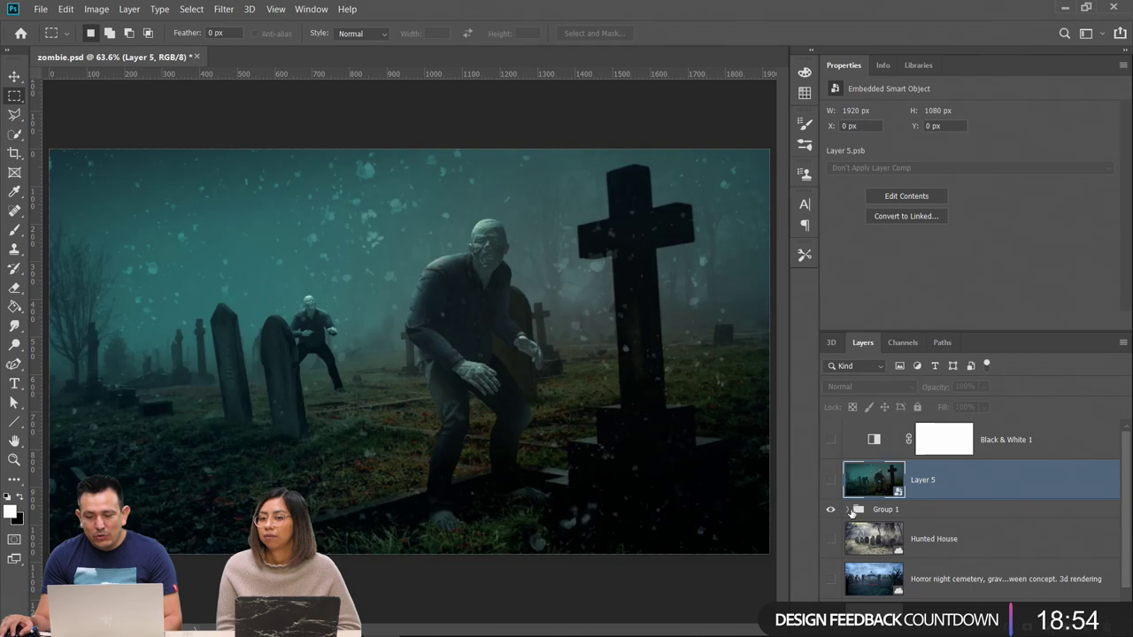
left_click(848, 511)
scroll(855, 522, "down", 3)
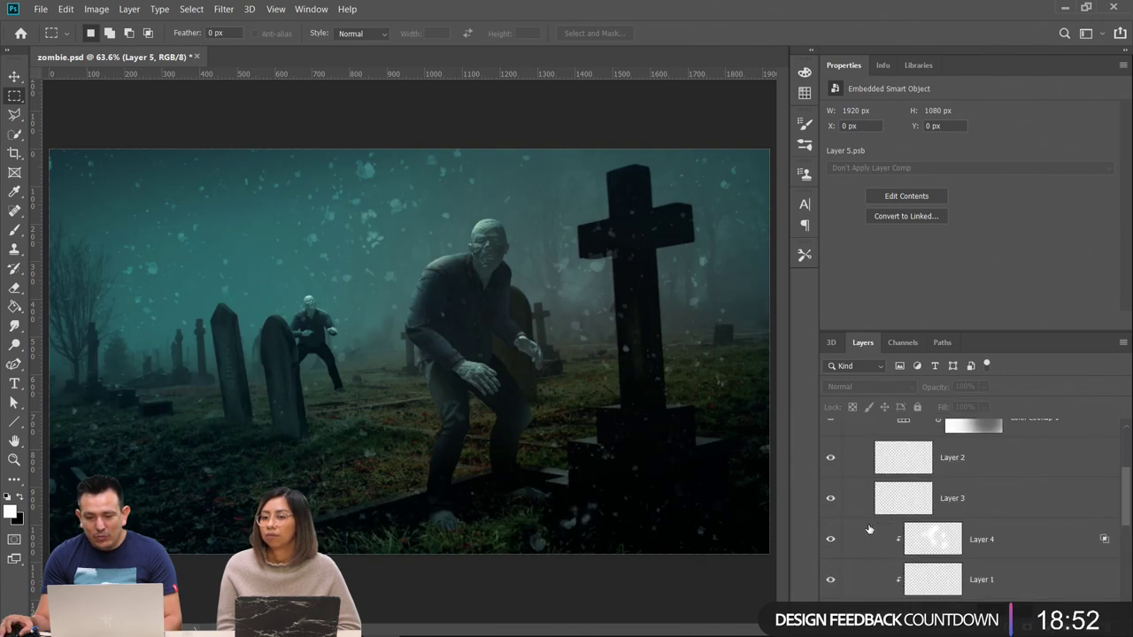
left_click(831, 499)
left_click(830, 499)
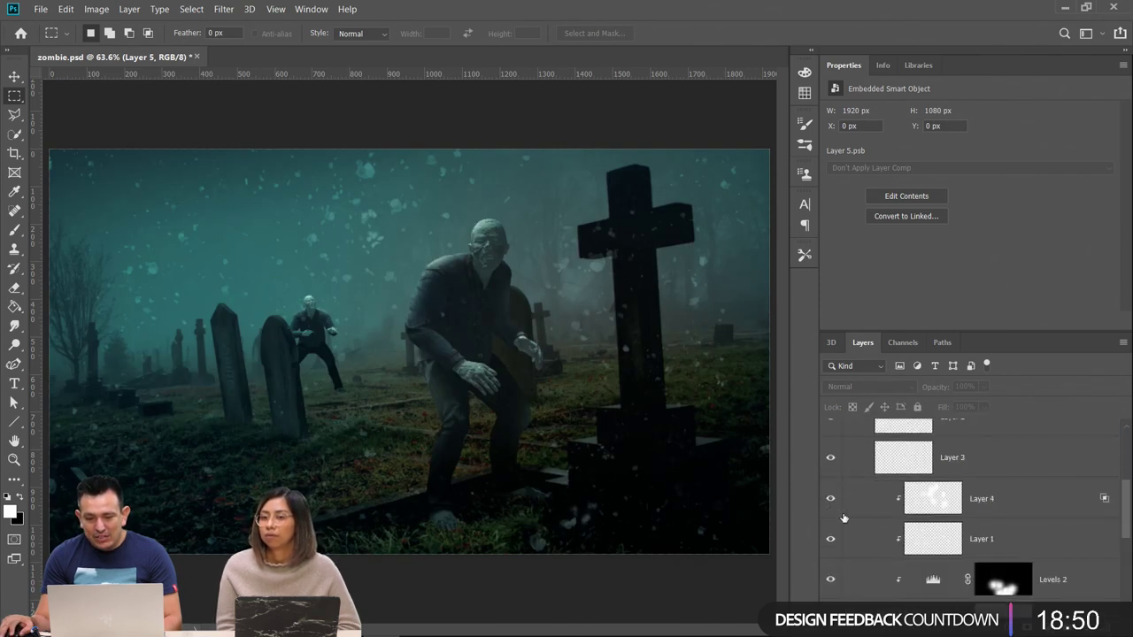
scroll(838, 515, "up", 2)
left_click(830, 500)
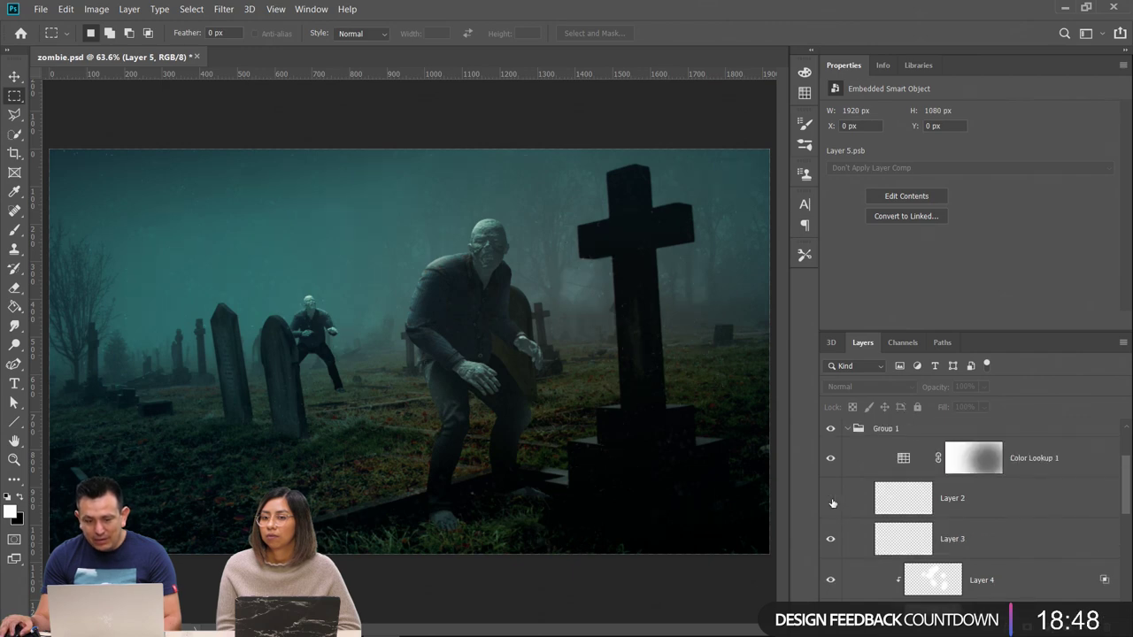
left_click(830, 500)
left_click(831, 500)
scroll(855, 506, "up", 1)
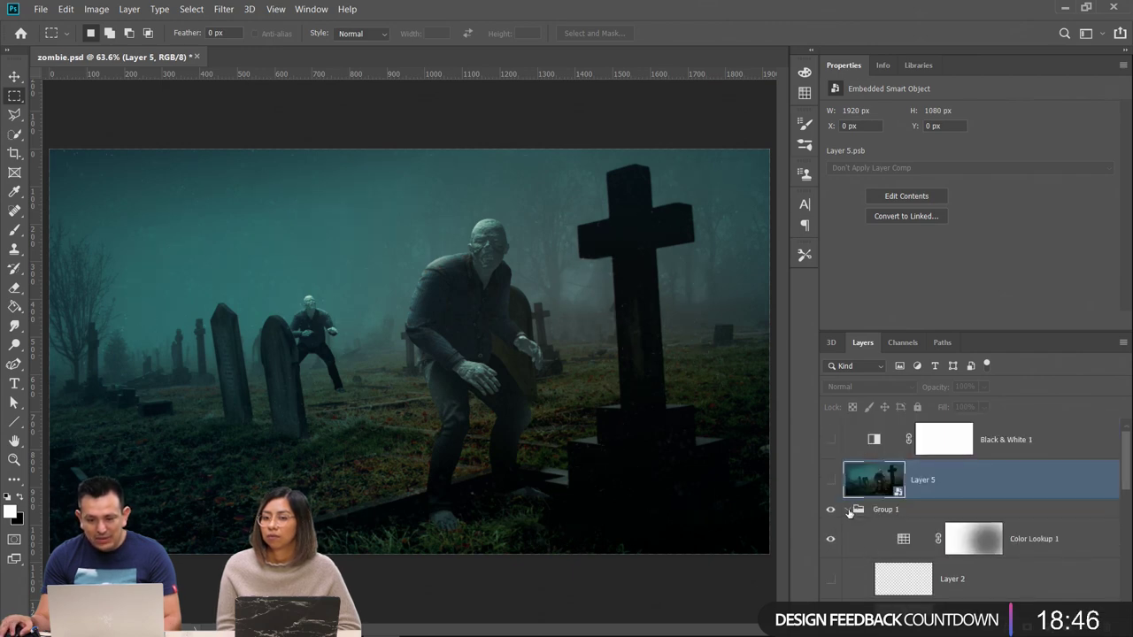
Stamp the dust-free Group 1 composite into Layer 6 and open Layer 5's smart object contents
left_click(850, 512)
left_click(873, 511)
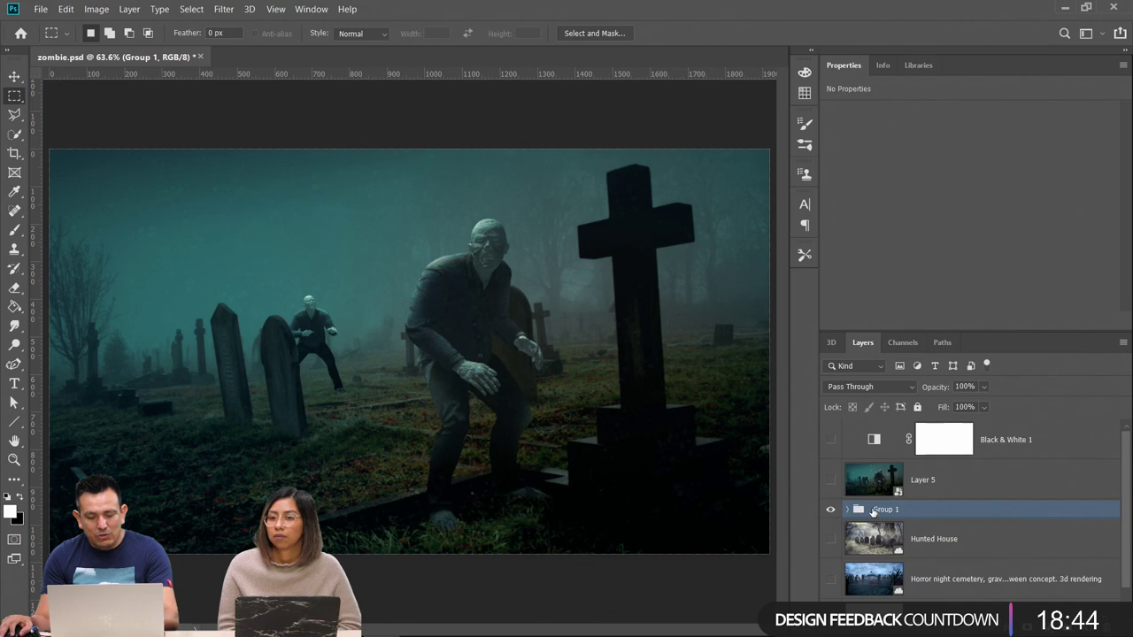
key("ctrl+shift+alt+e")
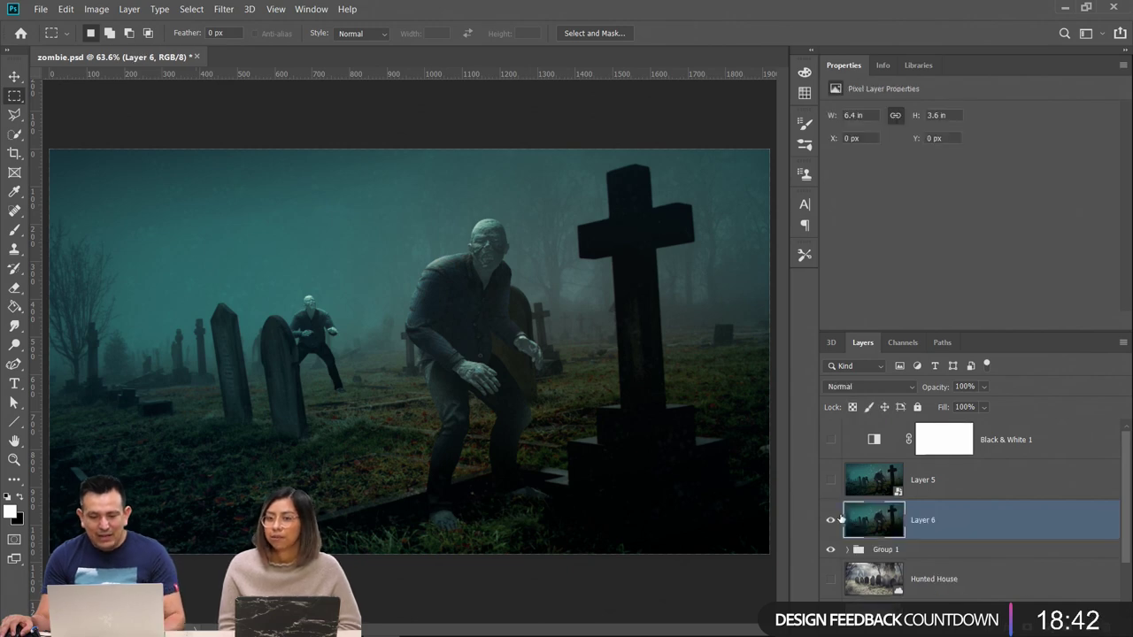
double_click(881, 485)
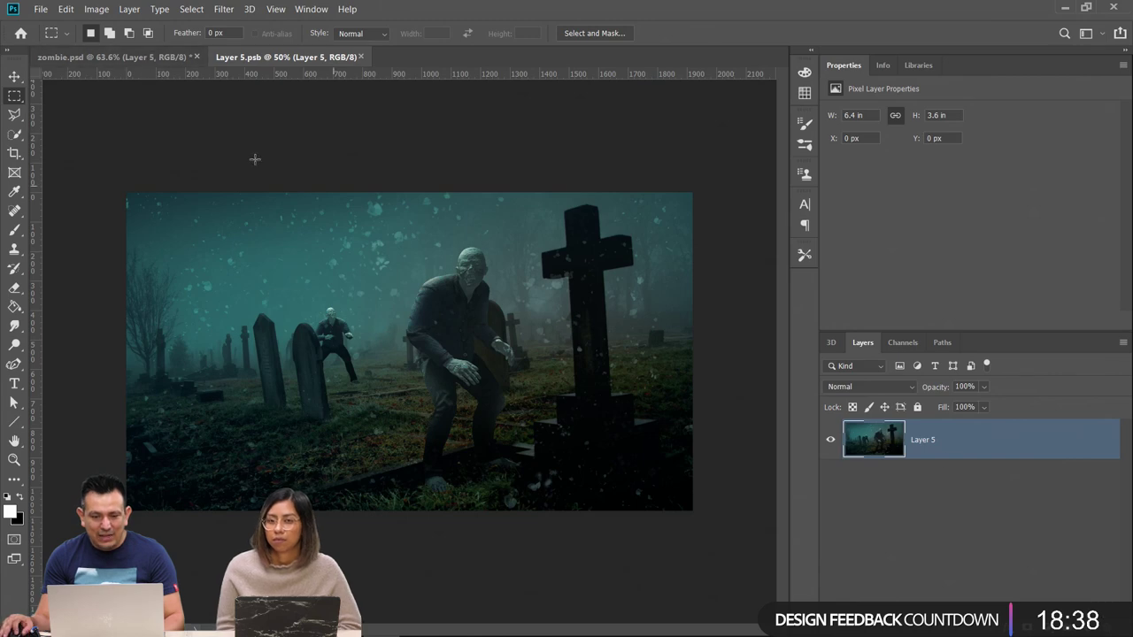
Drag two copies of the composite into Layer 5.psb as Layers 6 and 7
left_click(113, 57)
key("v")
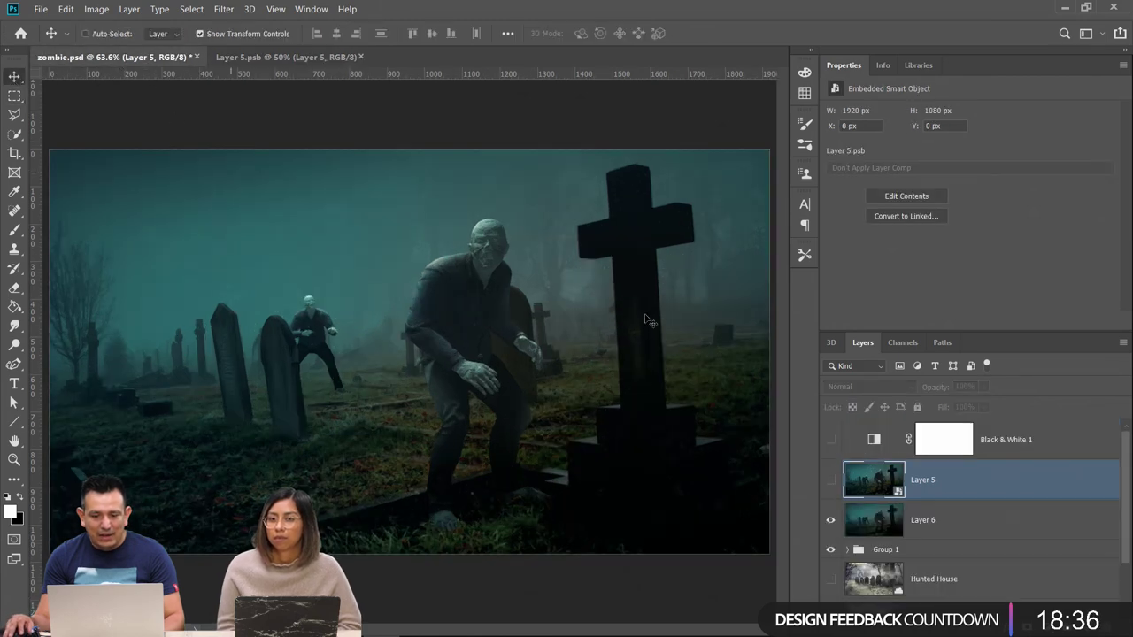
left_click(896, 525)
left_click_drag(337, 246, 571, 431)
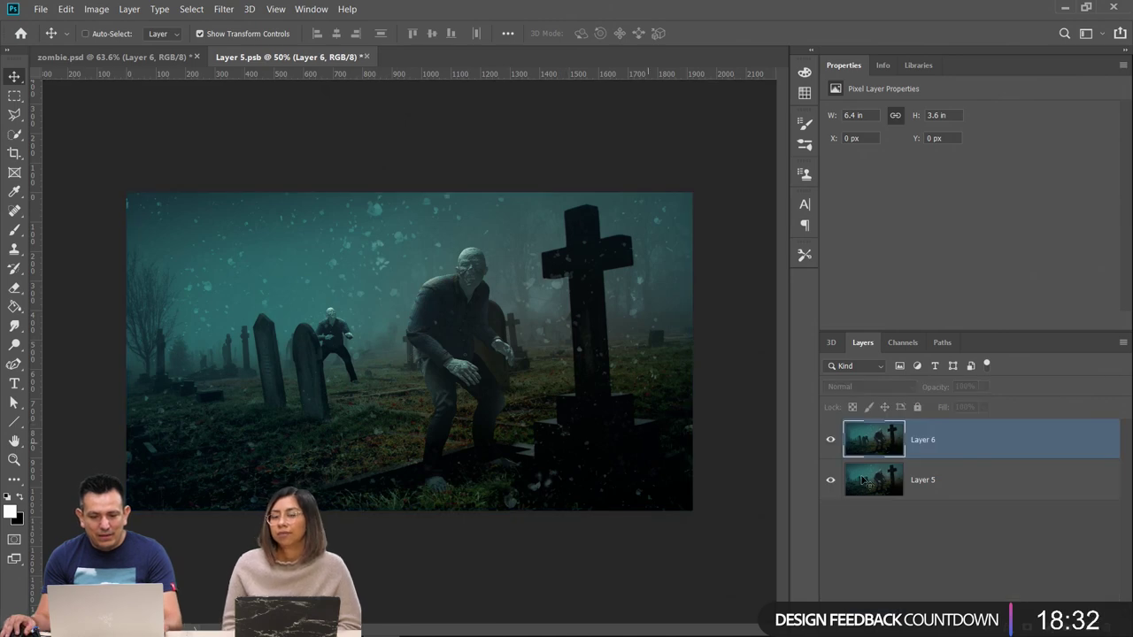
left_click(830, 440)
key("ctrl+Tab")
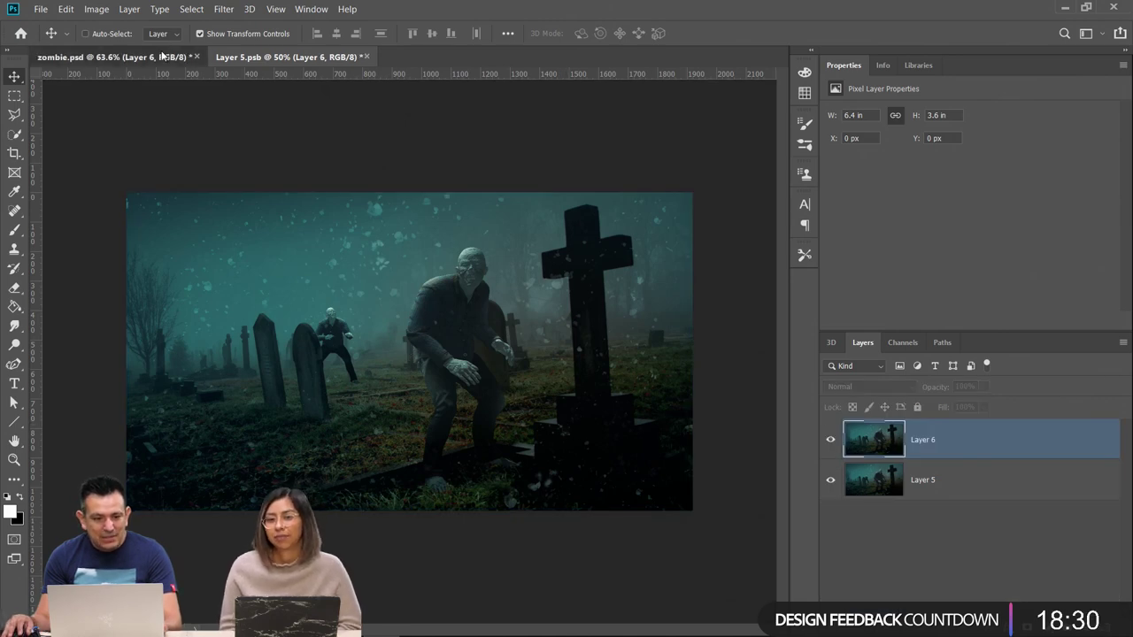
left_click_drag(580, 255, 484, 346)
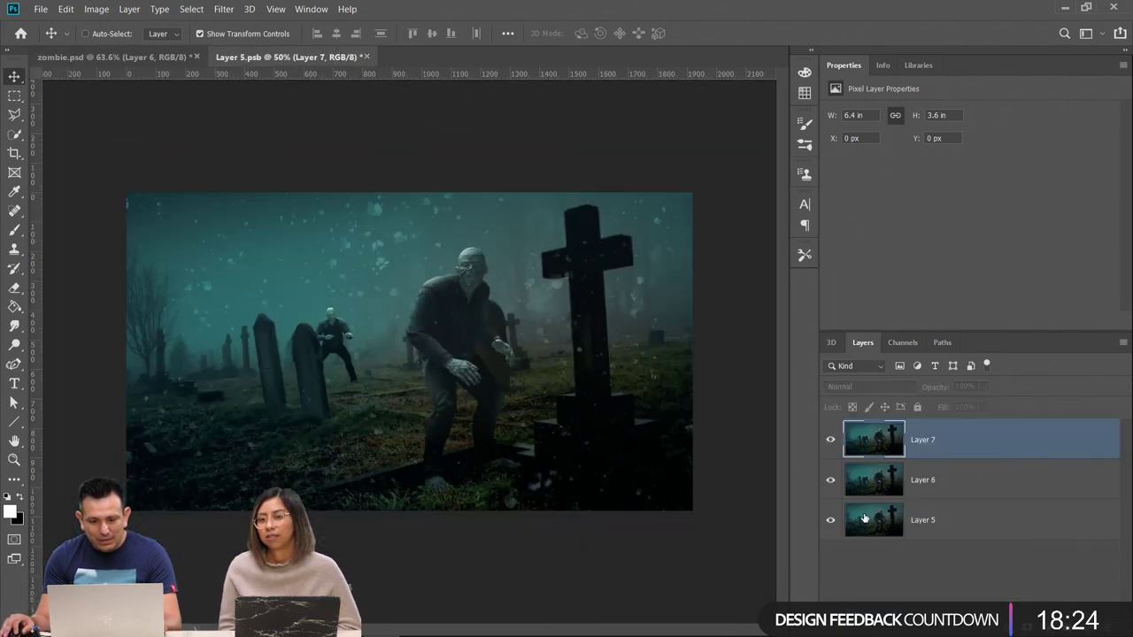
Hide Layers 7, 6 and 5 in Layer 5.psb and close the document
left_click(830, 440)
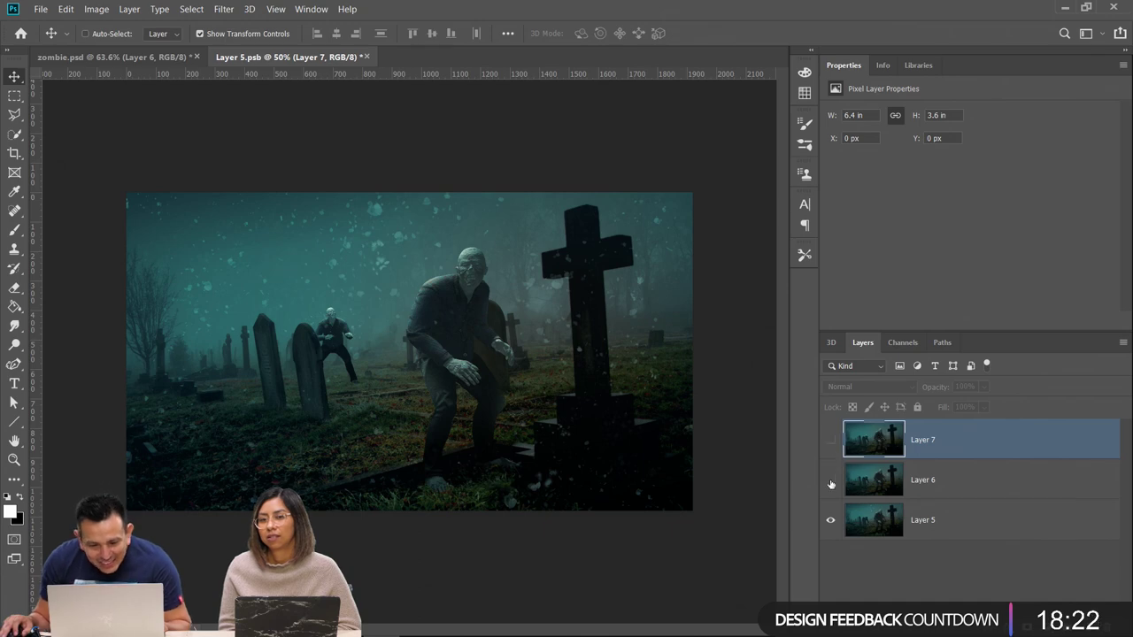
left_click(830, 480)
left_click(831, 520)
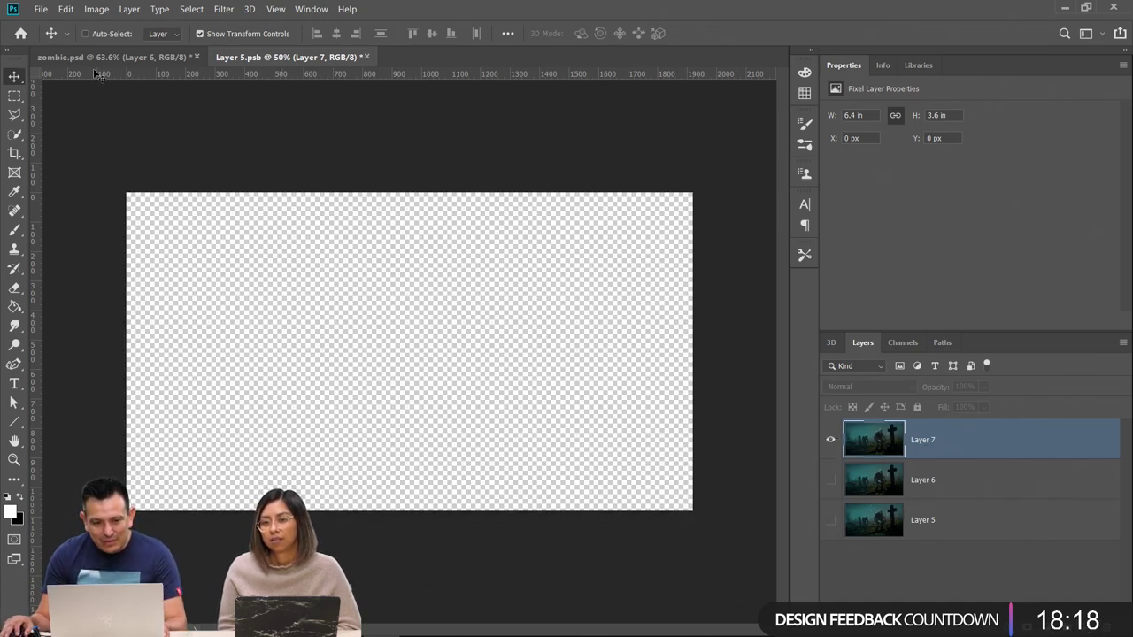
left_click(366, 57)
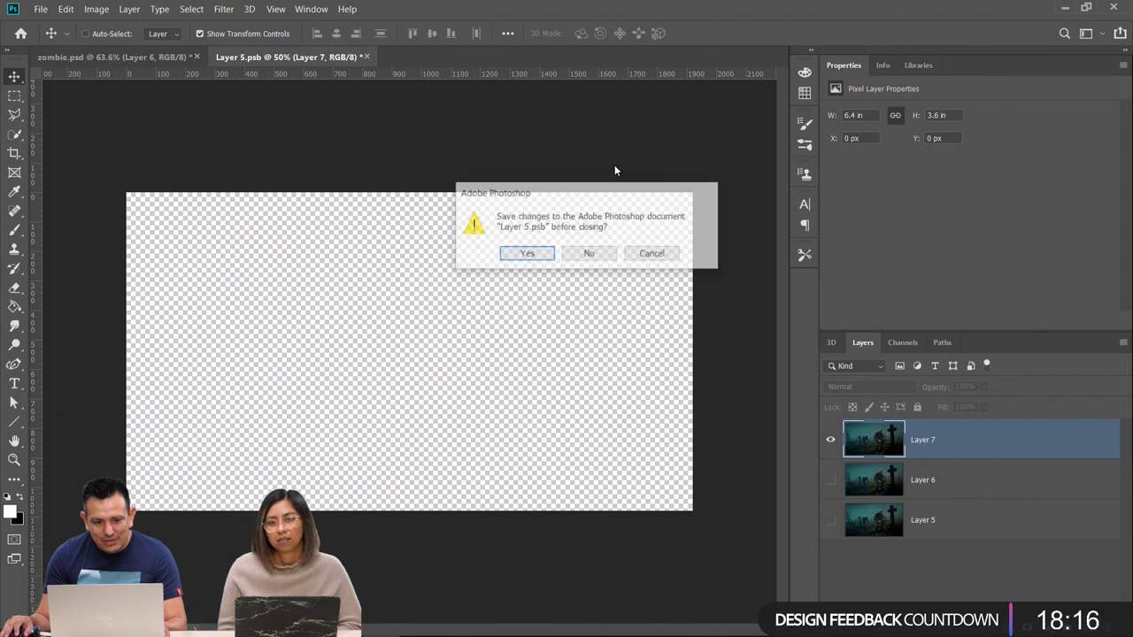
Discard the Layer 5.psb changes, show Layer 5 and reopen its contents
left_click(589, 253)
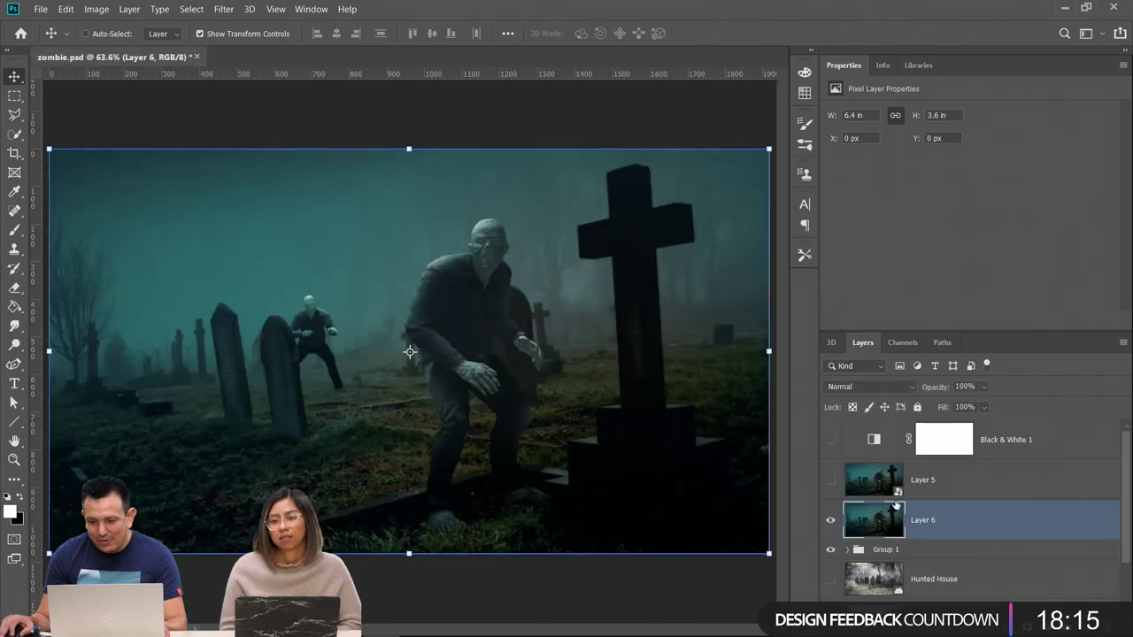
left_click(834, 480)
double_click(869, 486)
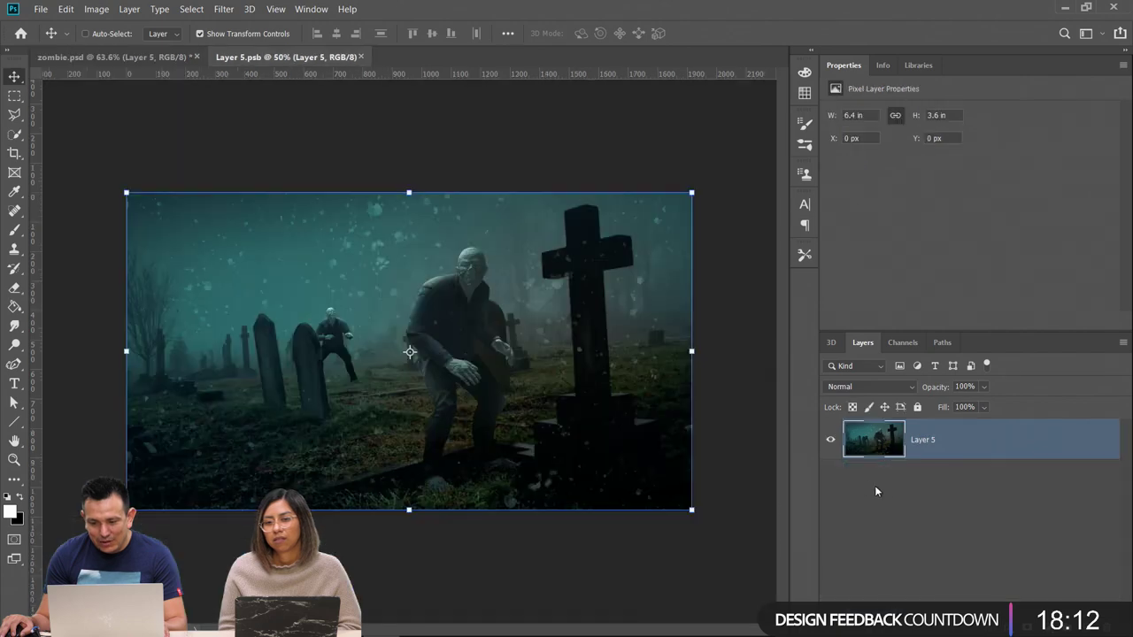
left_click(156, 59)
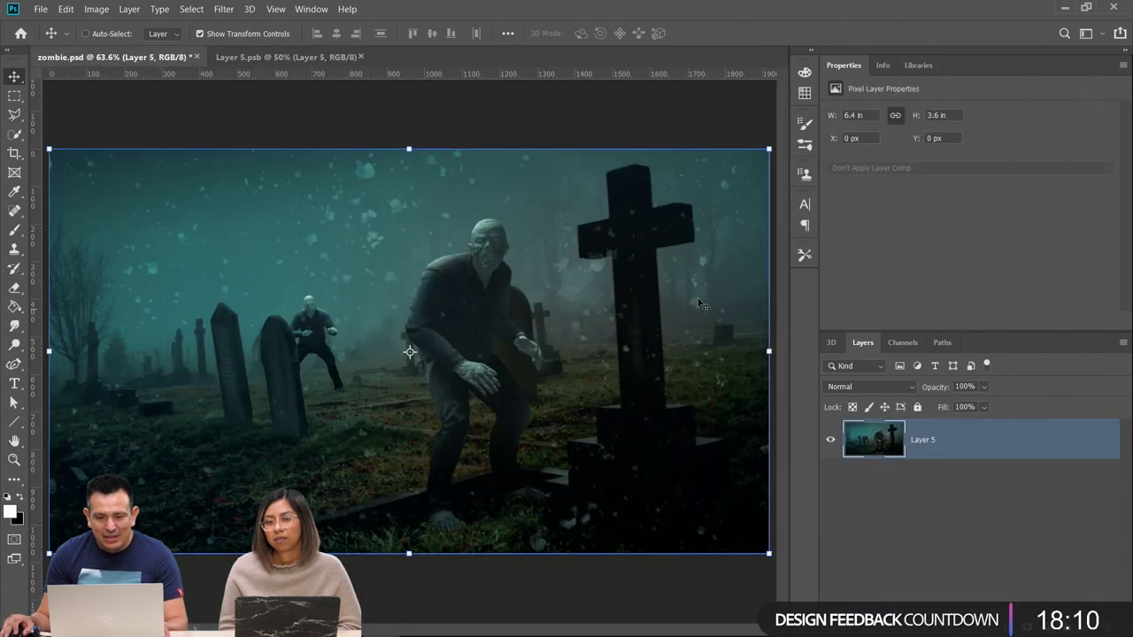
Hide Layer 5, select the whole image and Copy Merged
left_click(833, 485)
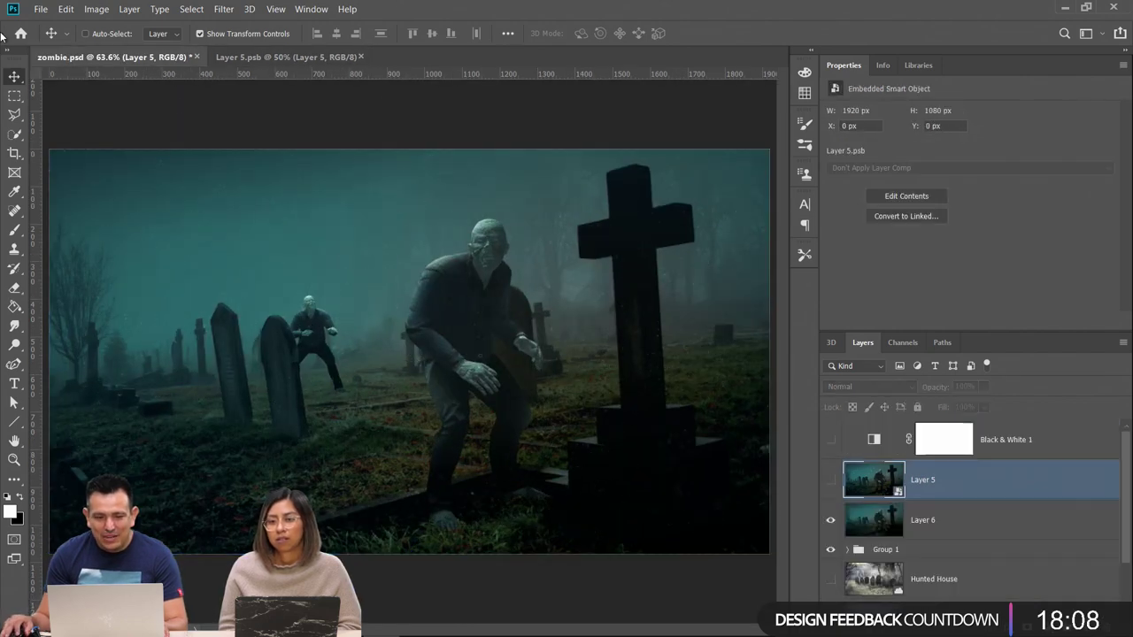
left_click(14, 95)
left_click_drag(771, 138, 50, 555)
left_click(68, 10)
left_click(88, 113)
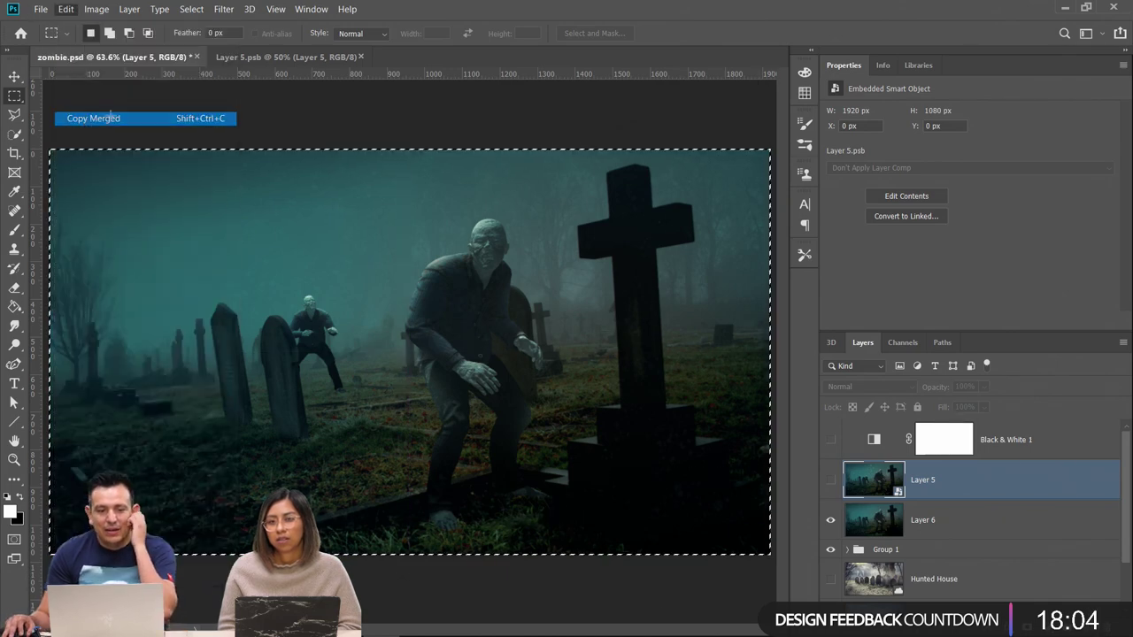
Paste the merged copy into Layer 5.psb as Layer 6, save it back, and deselect
left_click(283, 57)
key("ctrl+v")
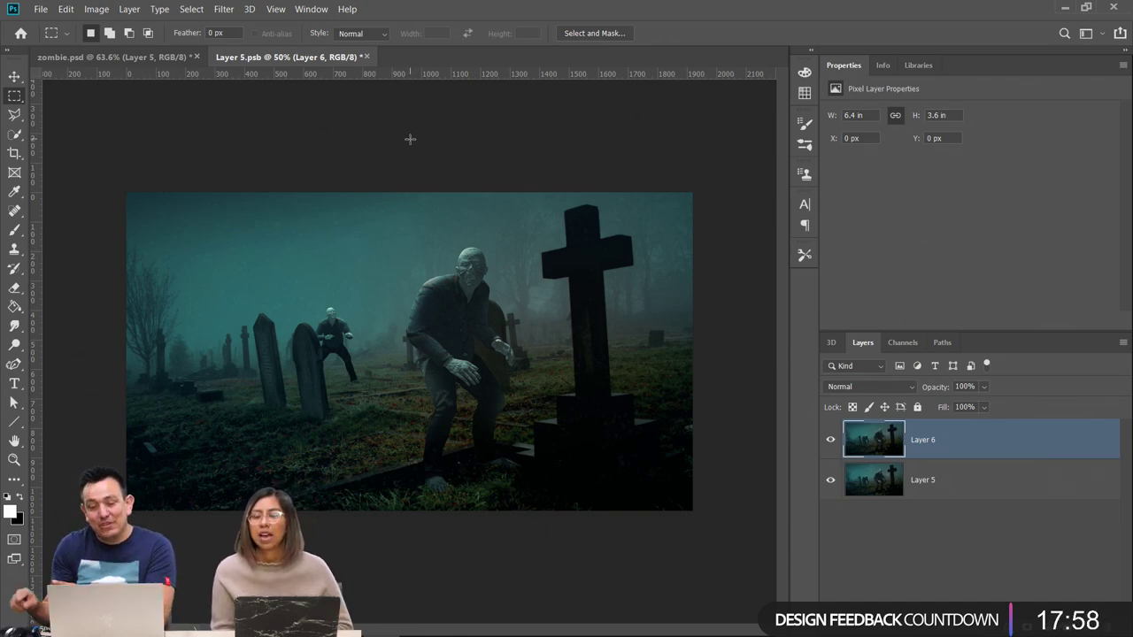
left_click(367, 58)
left_click(541, 257)
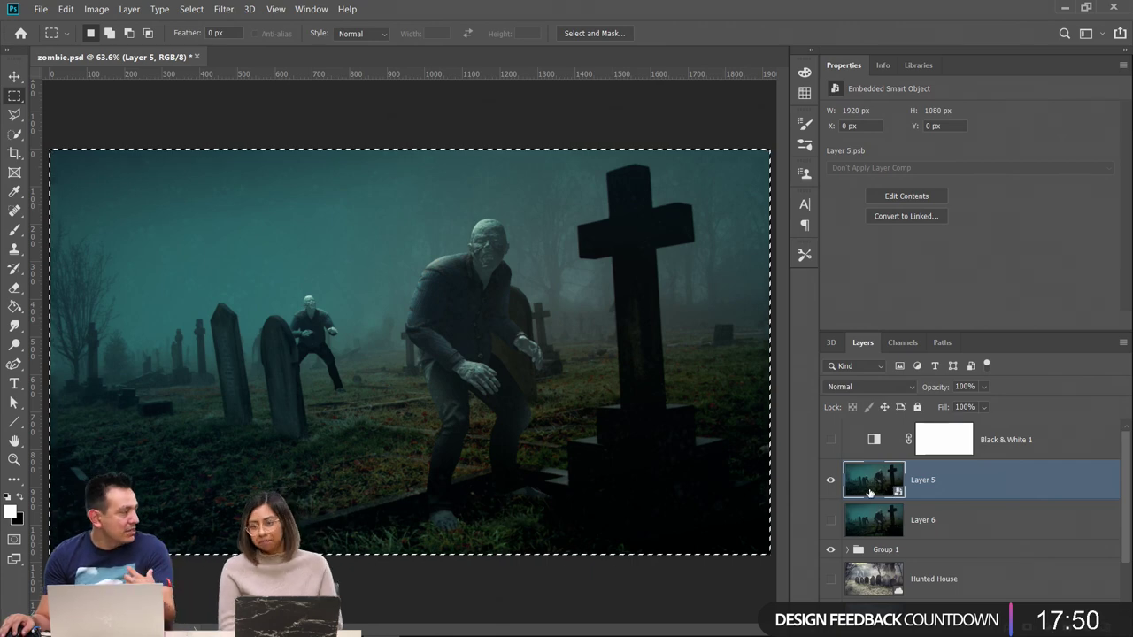
left_click(267, 139)
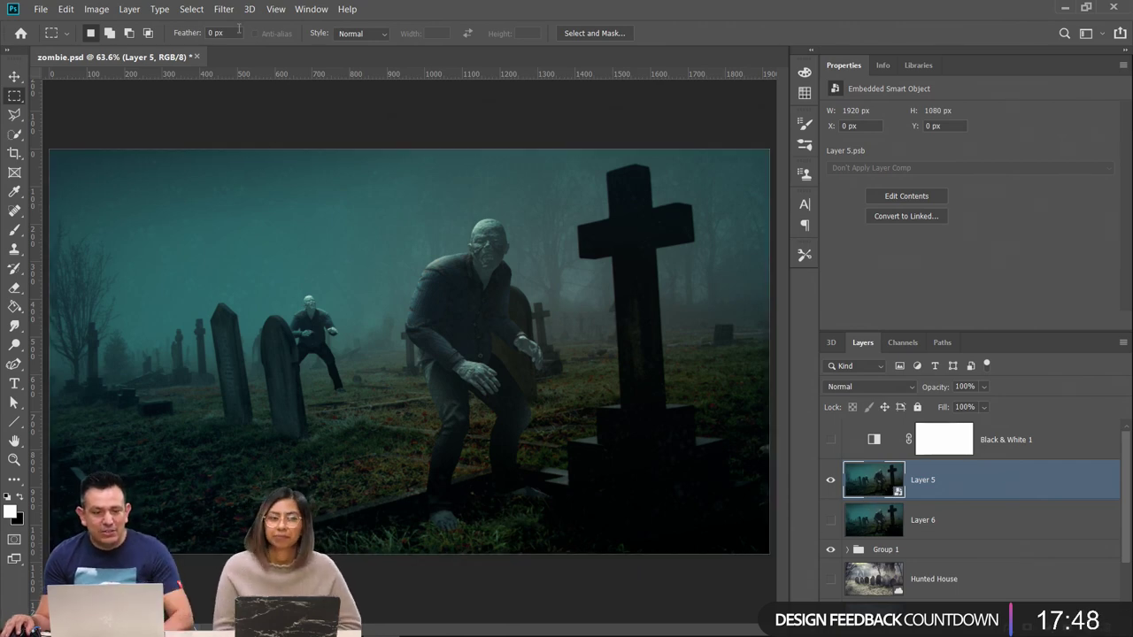
left_click(227, 11)
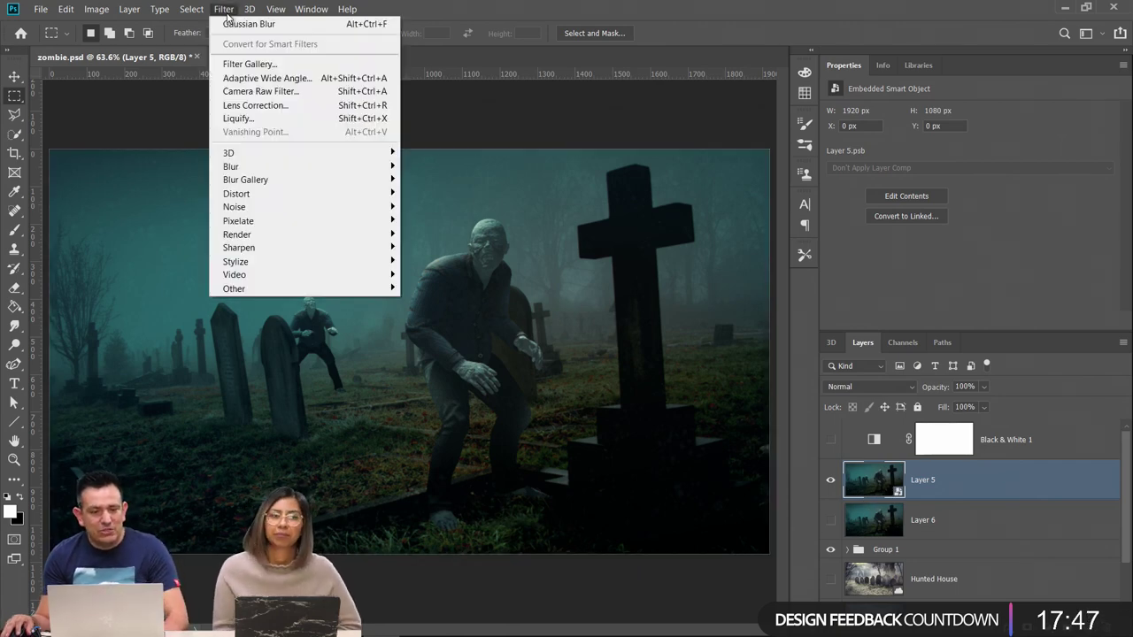
Apply Camera Raw to Layer 5 with Temperature -9, Texture +32, Clarity +30, Vibrance +13
left_click(271, 93)
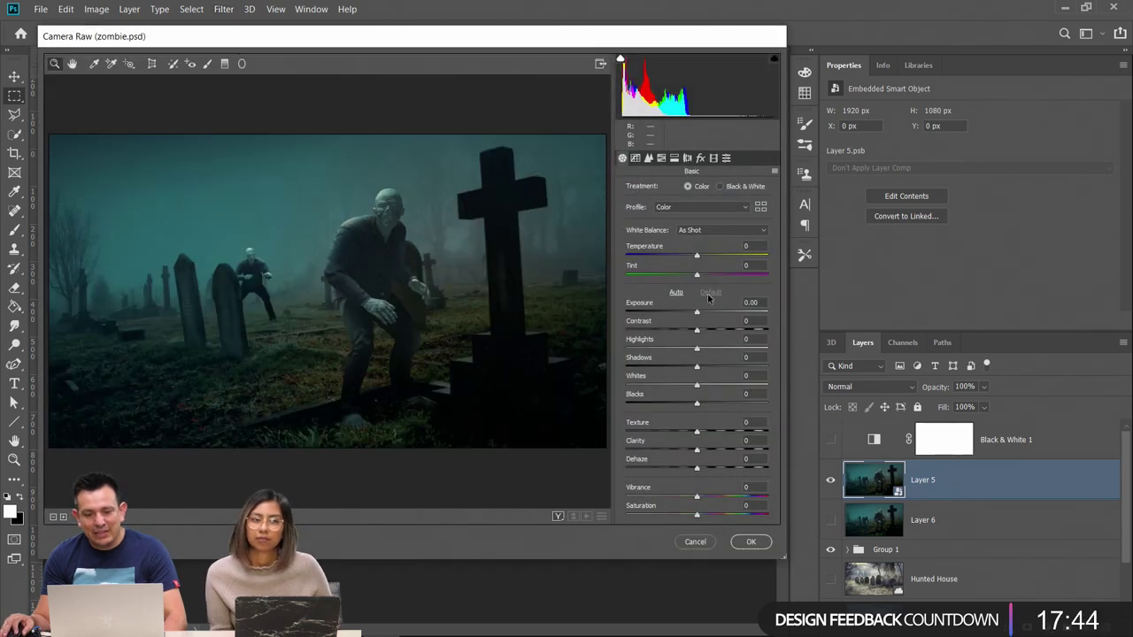
left_click_drag(697, 256, 691, 257)
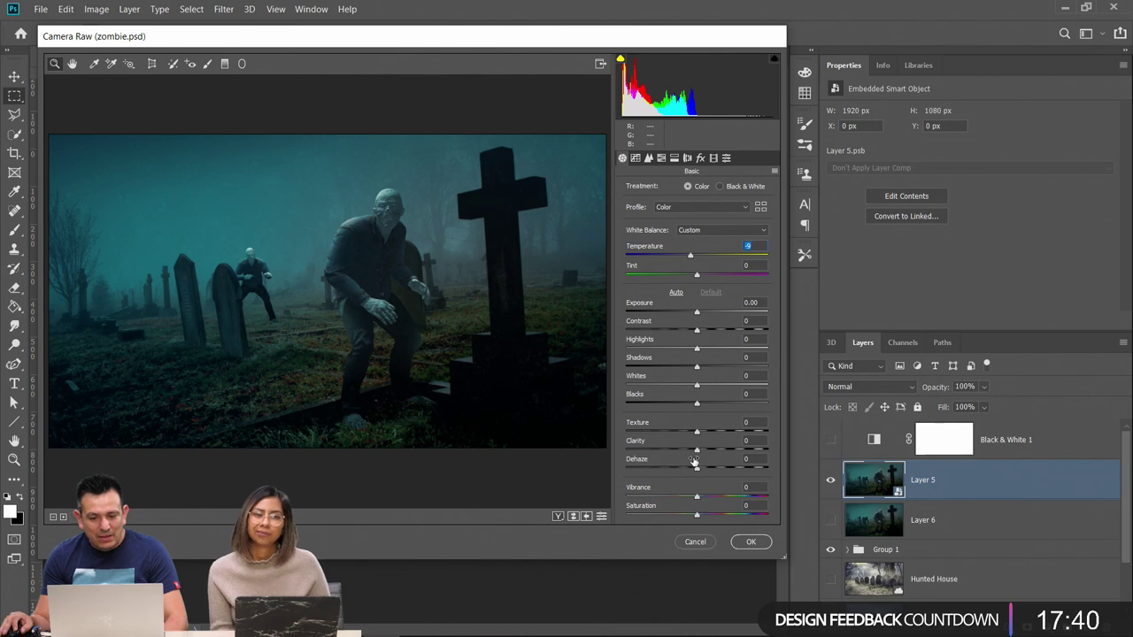
left_click_drag(697, 432, 718, 452)
left_click_drag(697, 496, 708, 496)
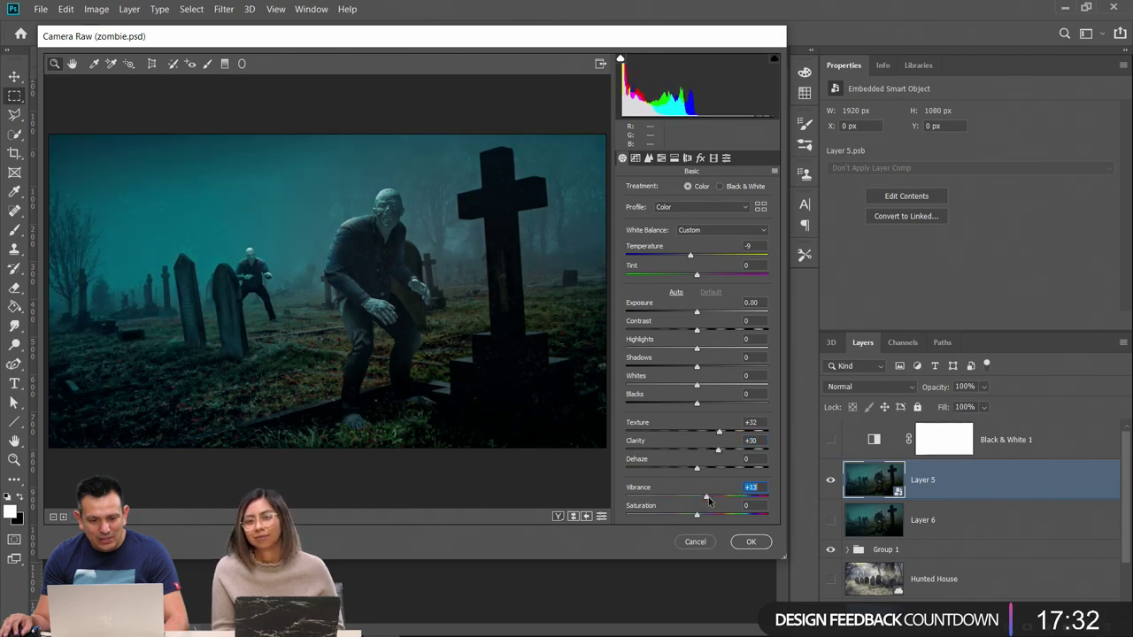
Darken Blues luminance to -27, slightly lower Blues saturation, and apply the filter
left_click(649, 158)
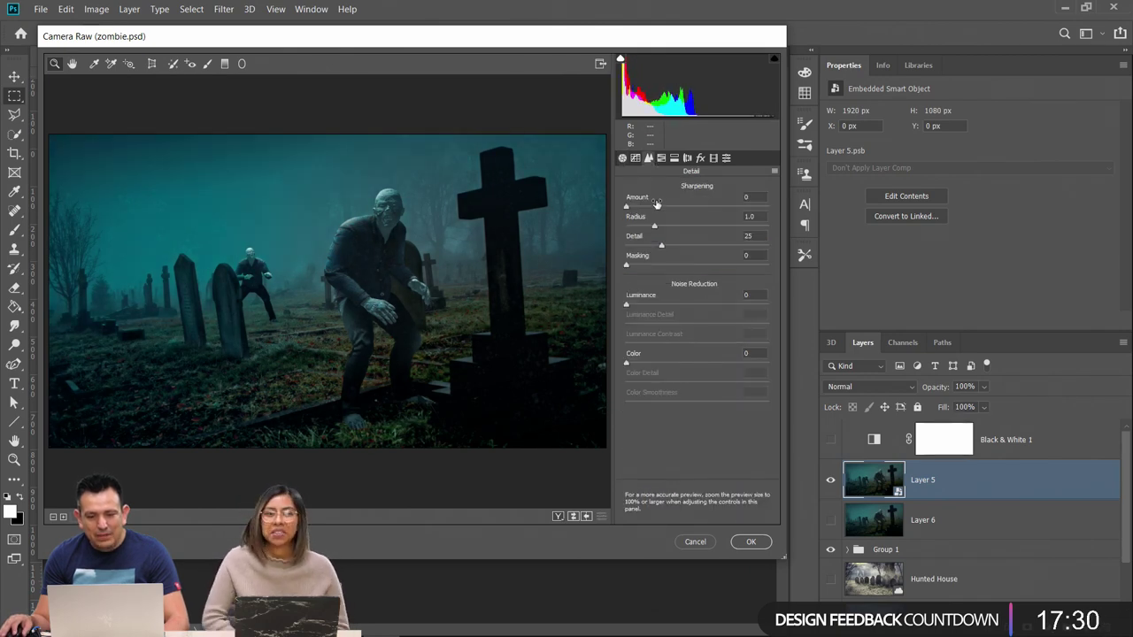
left_click(687, 158)
left_click(675, 159)
left_click(661, 158)
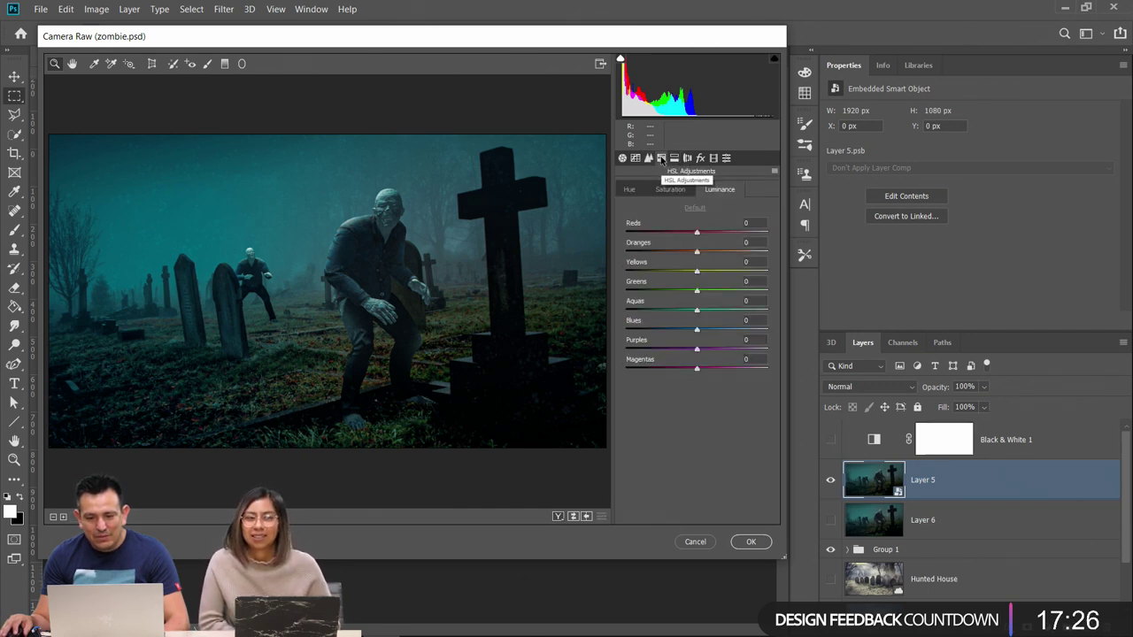
left_click_drag(256, 316, 299, 257)
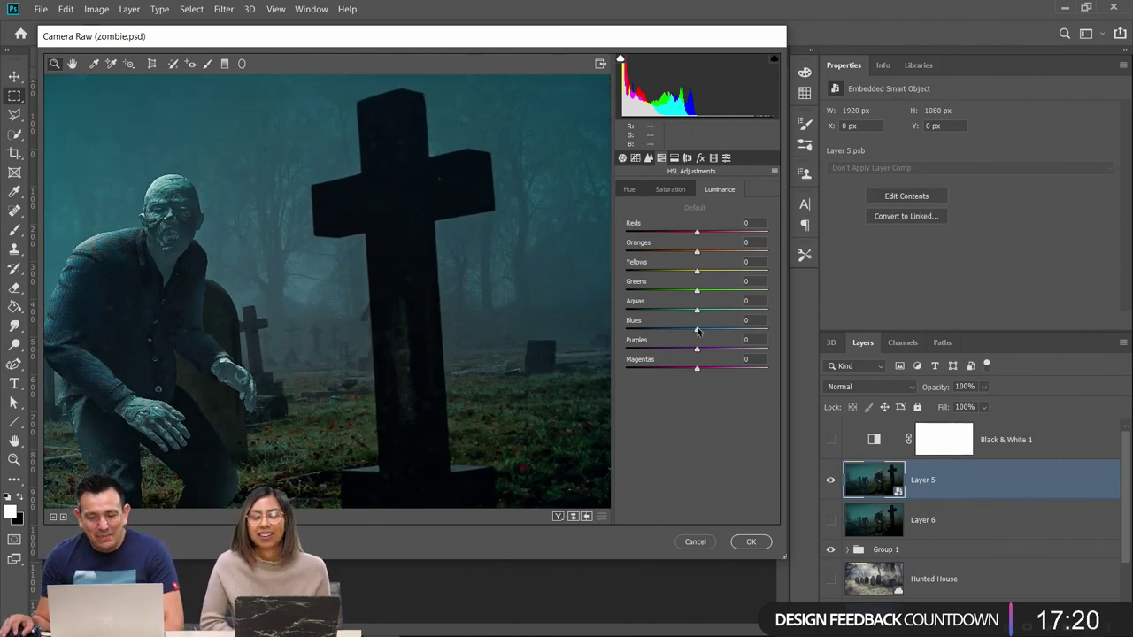
left_click_drag(698, 330, 679, 330)
left_click(670, 189)
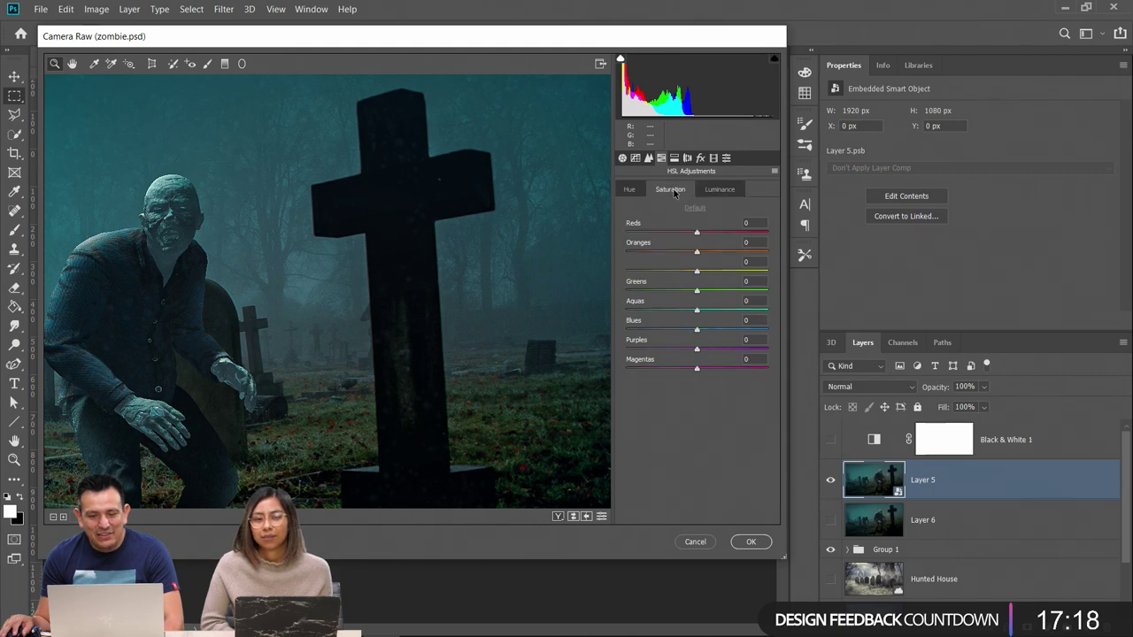
left_click_drag(697, 329, 690, 331)
left_click(751, 542)
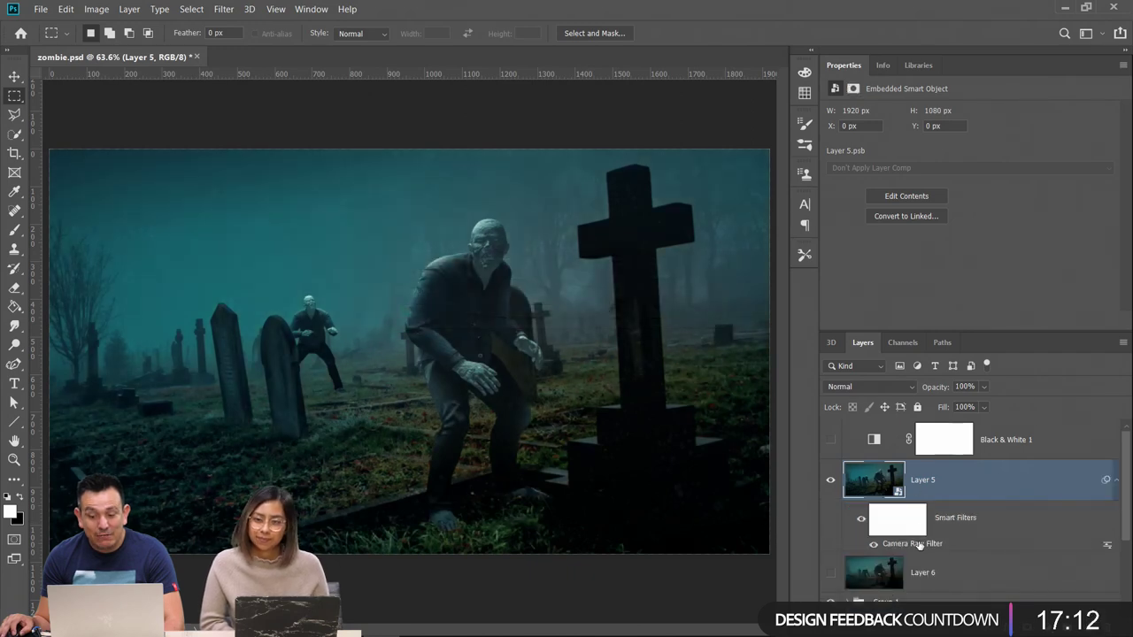
Reopen the Camera Raw filter and add Grain amount 35 and a -13 vignette
double_click(919, 543)
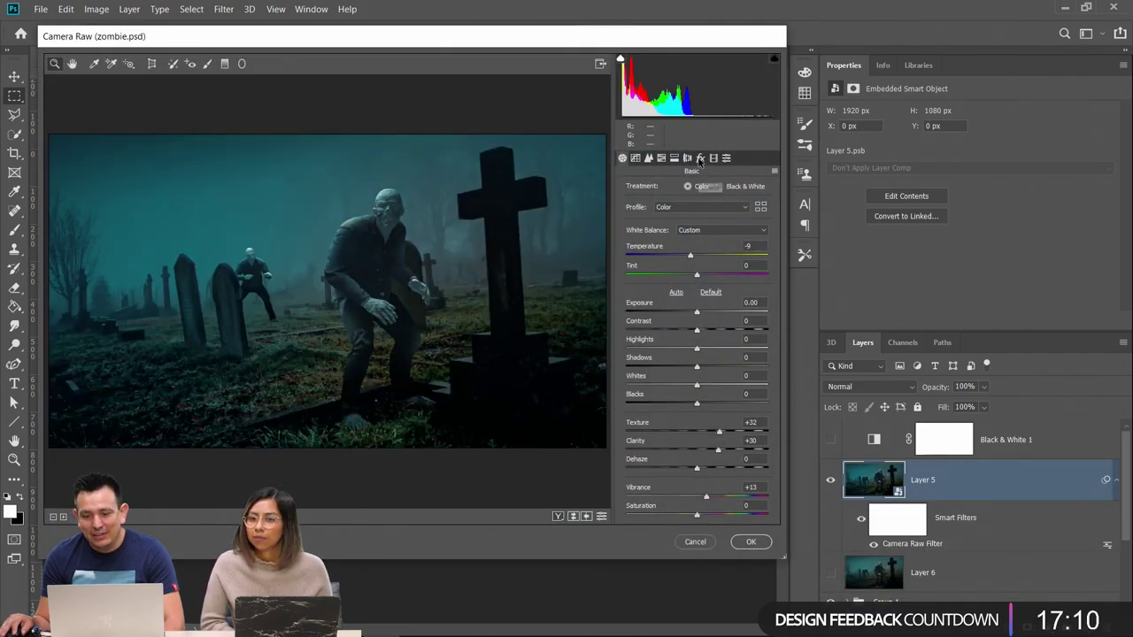
left_click(700, 158)
left_click(657, 209)
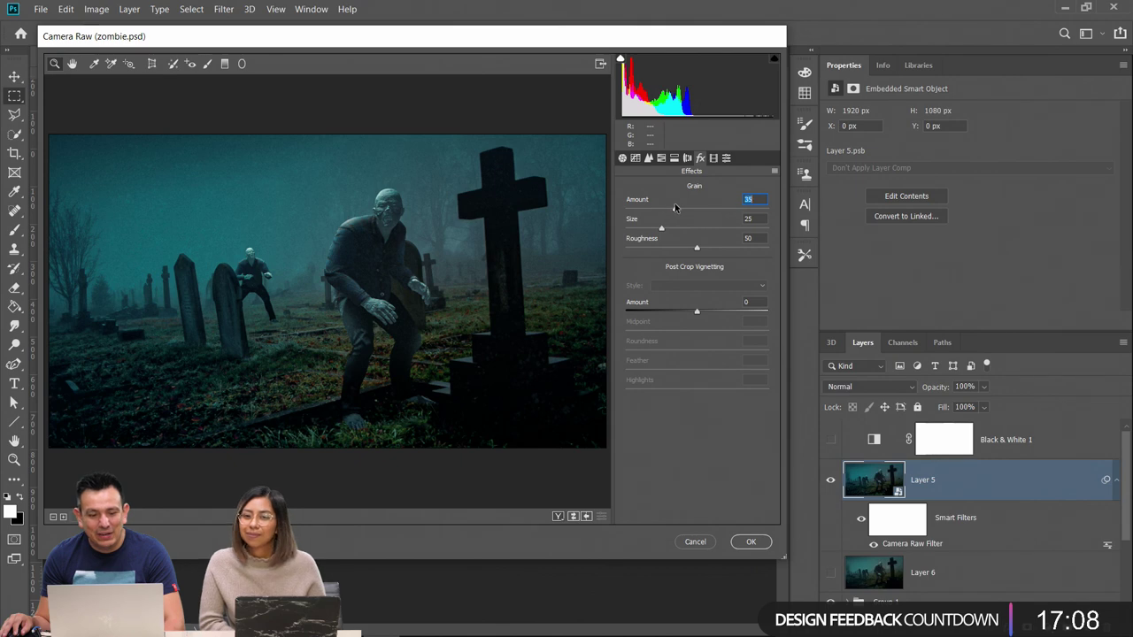
left_click_drag(675, 207, 682, 207)
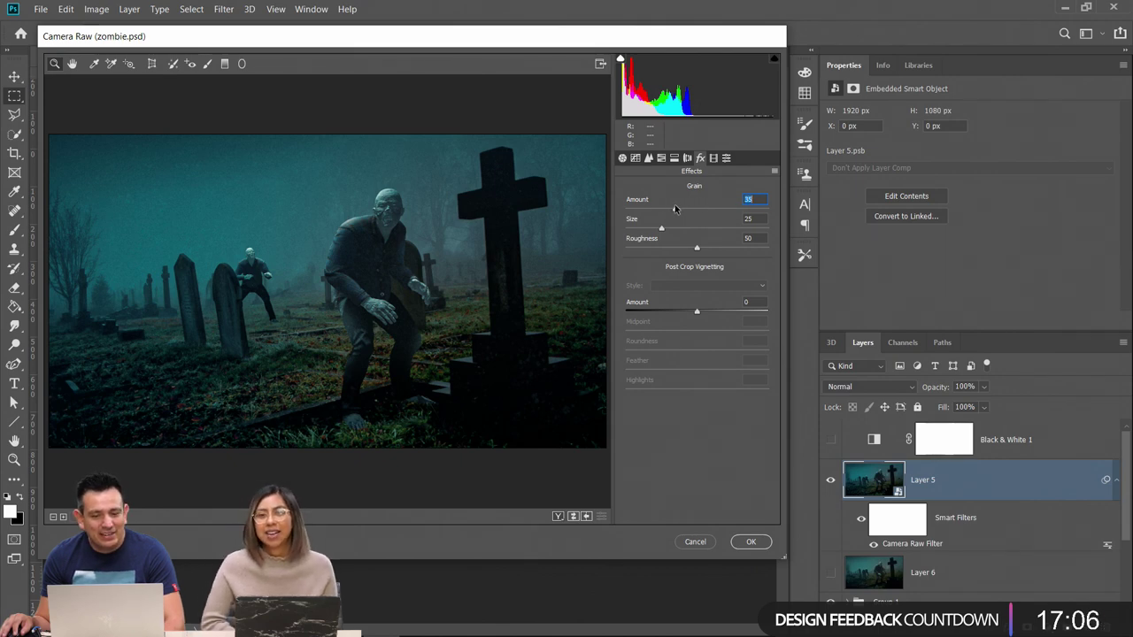
left_click_drag(696, 316, 687, 316)
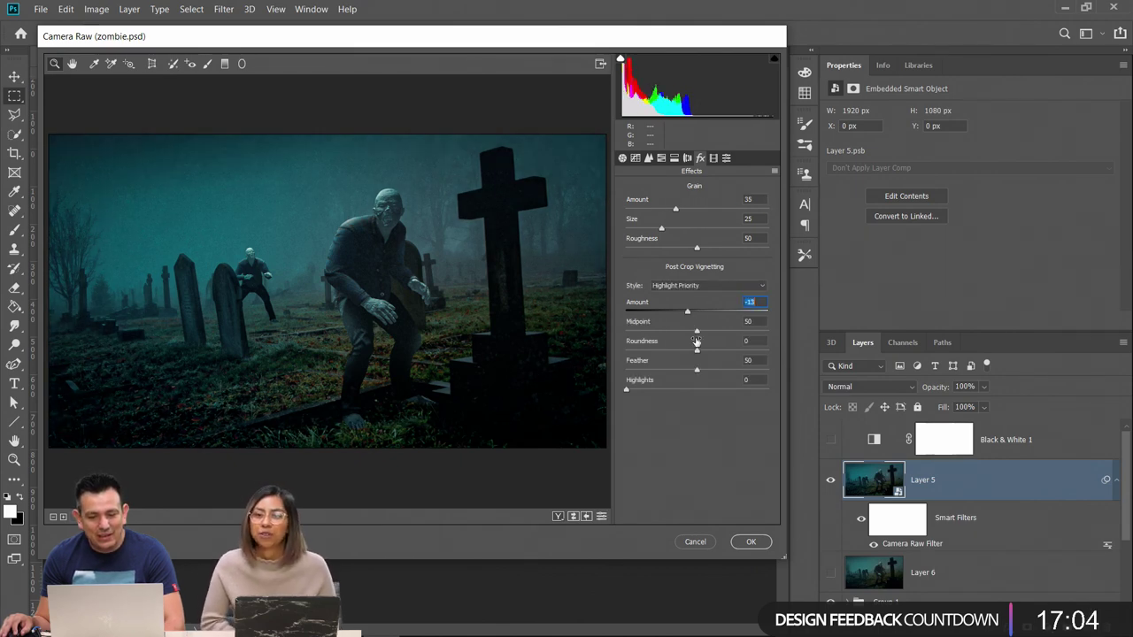
left_click(749, 542)
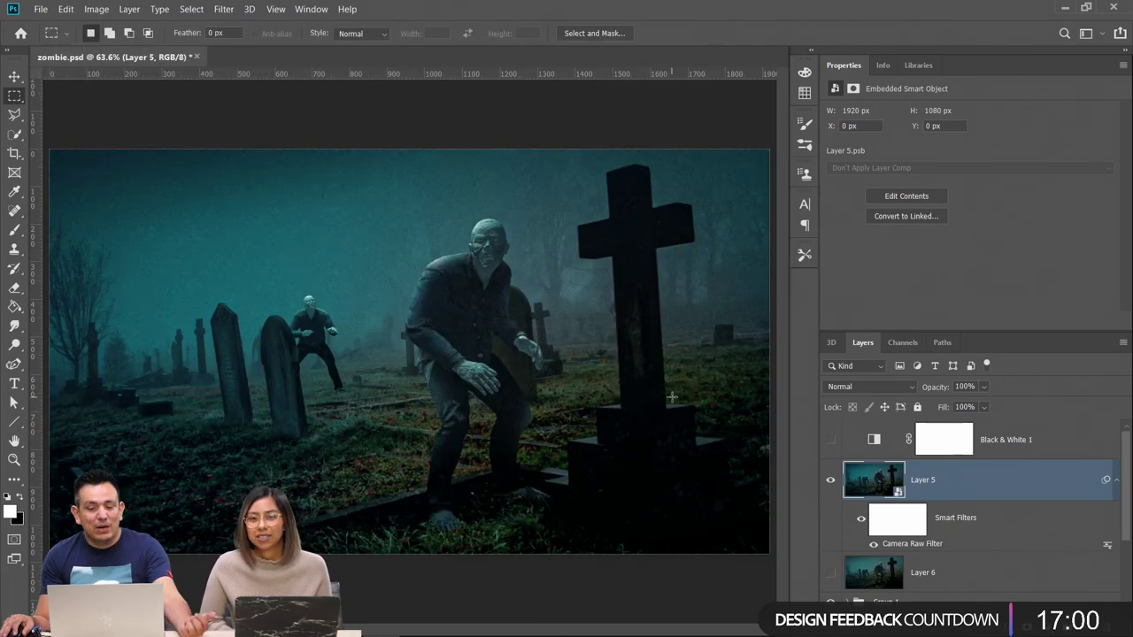
Hide Layer 6 inside Layer 5.psb and save the contents back into zombie.psd
scroll(883, 487, "down", 1)
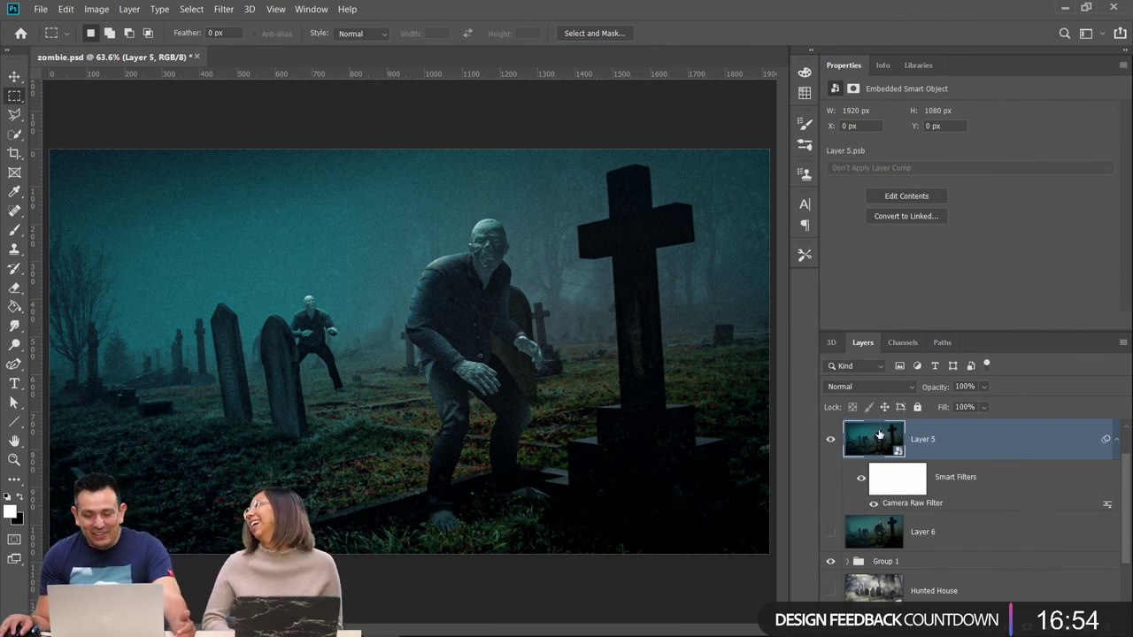
double_click(881, 440)
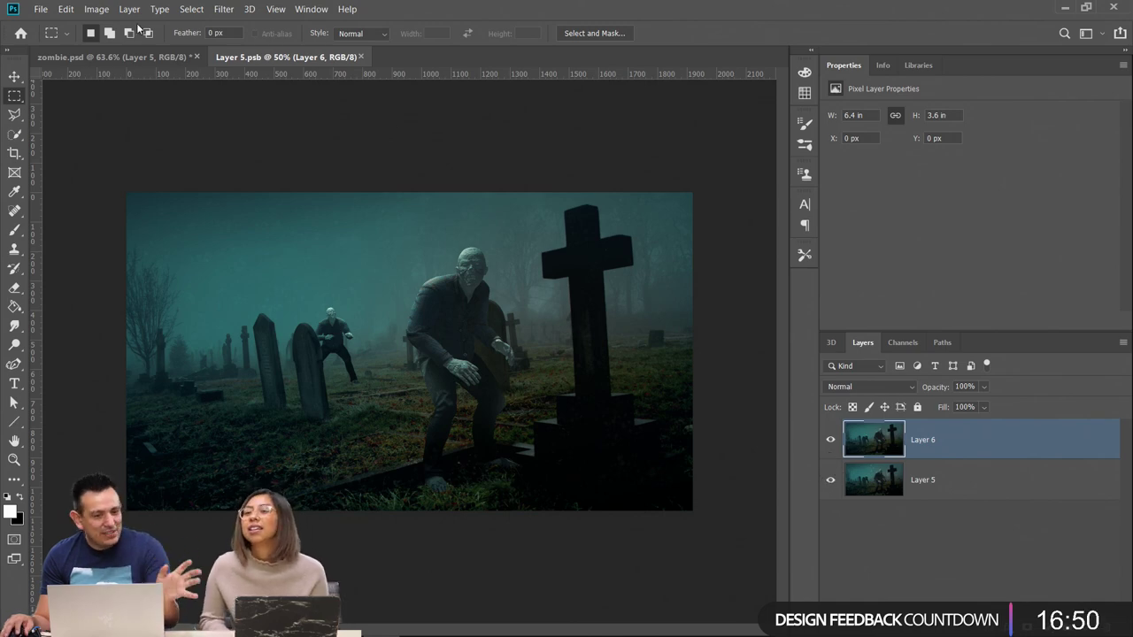
left_click(120, 56)
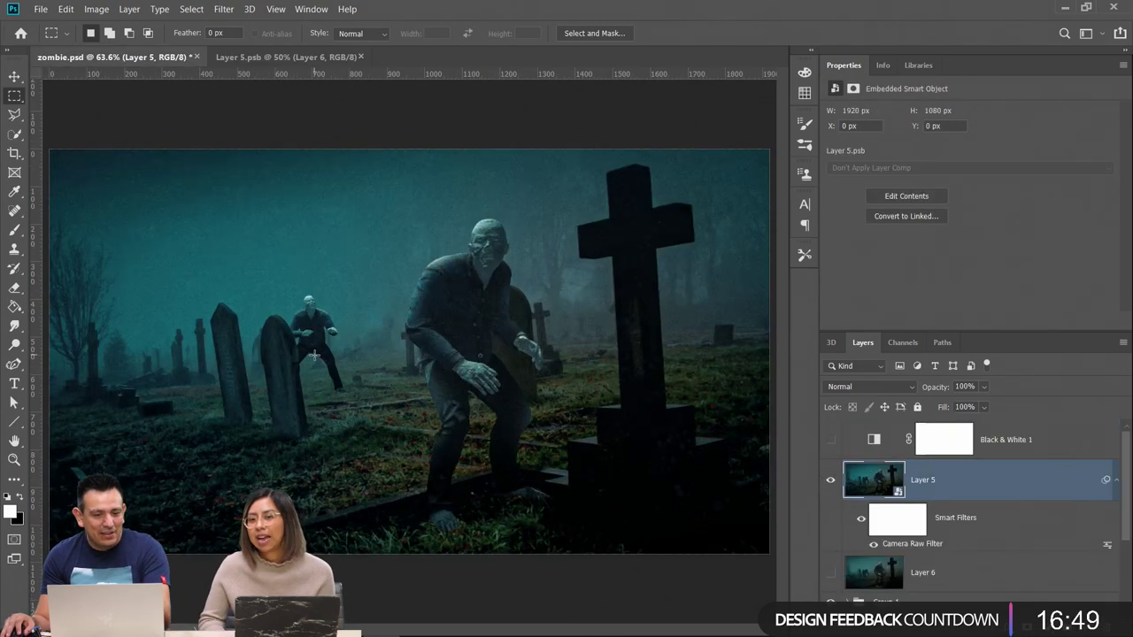
left_click(284, 57)
left_click(830, 440)
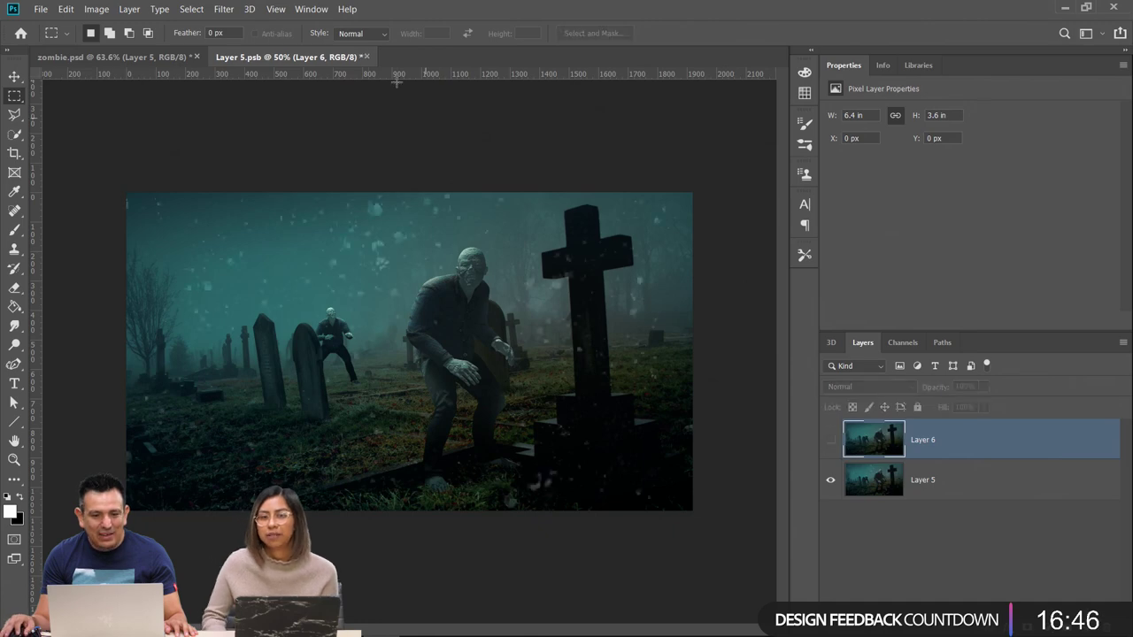
left_click(366, 57)
left_click(538, 255)
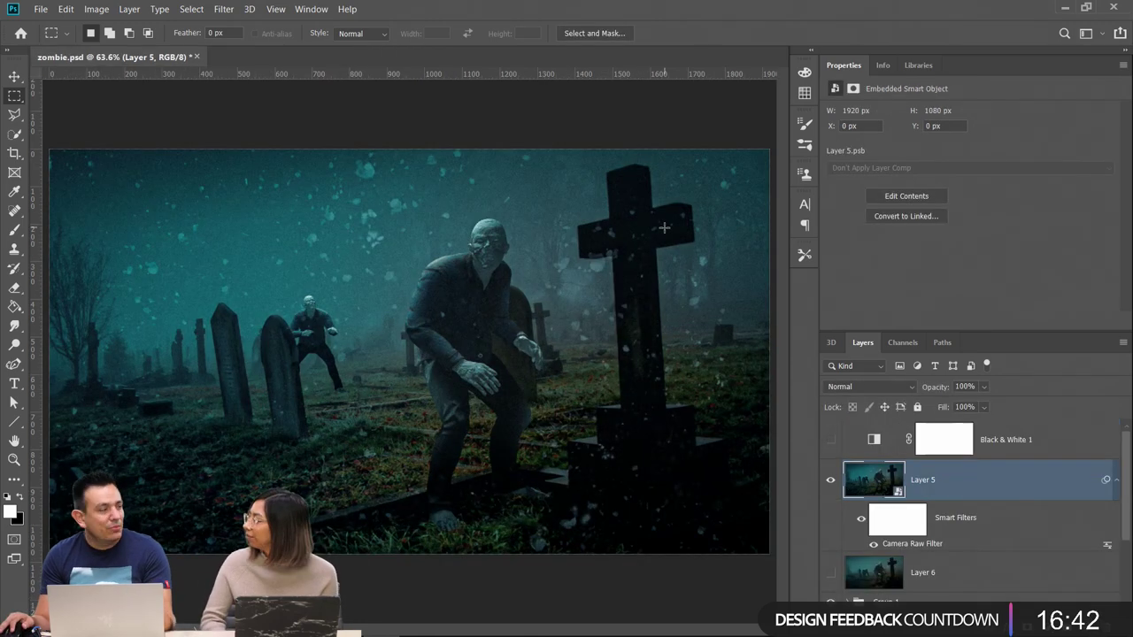
Hide Layer 5 in zombie.psd and select Group 1
left_click(831, 482)
scroll(926, 502, "down", 2)
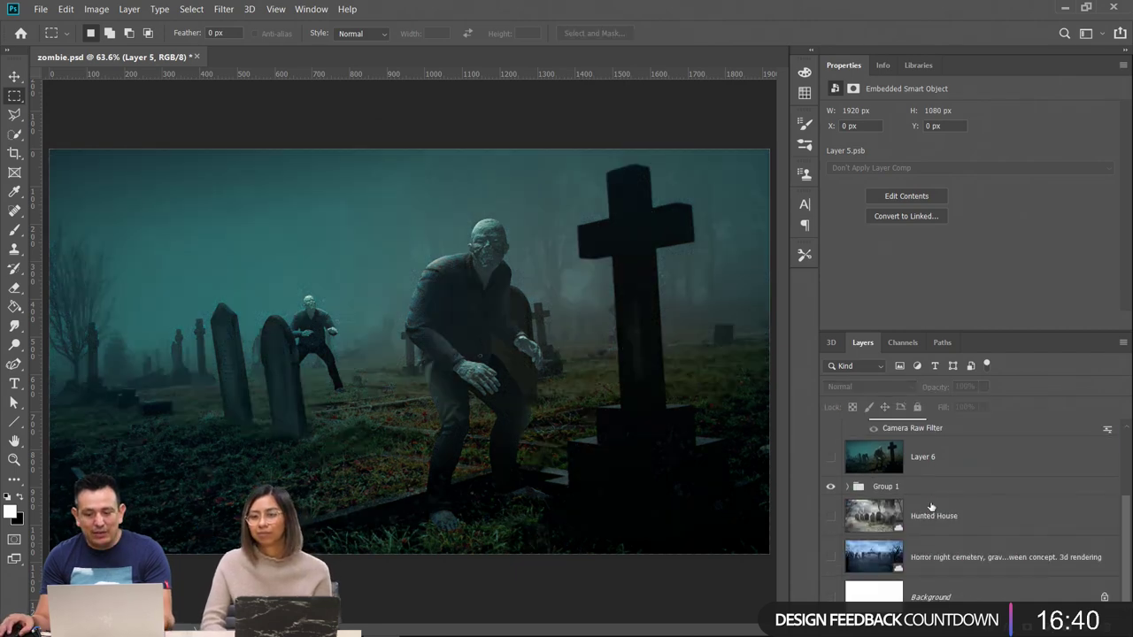
left_click(909, 490)
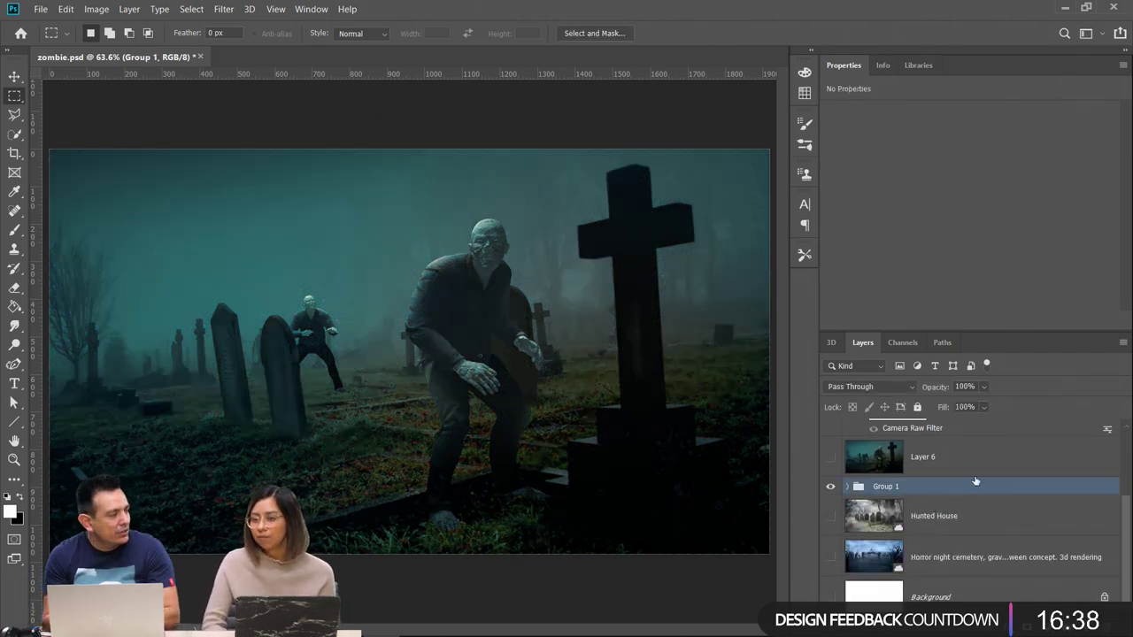
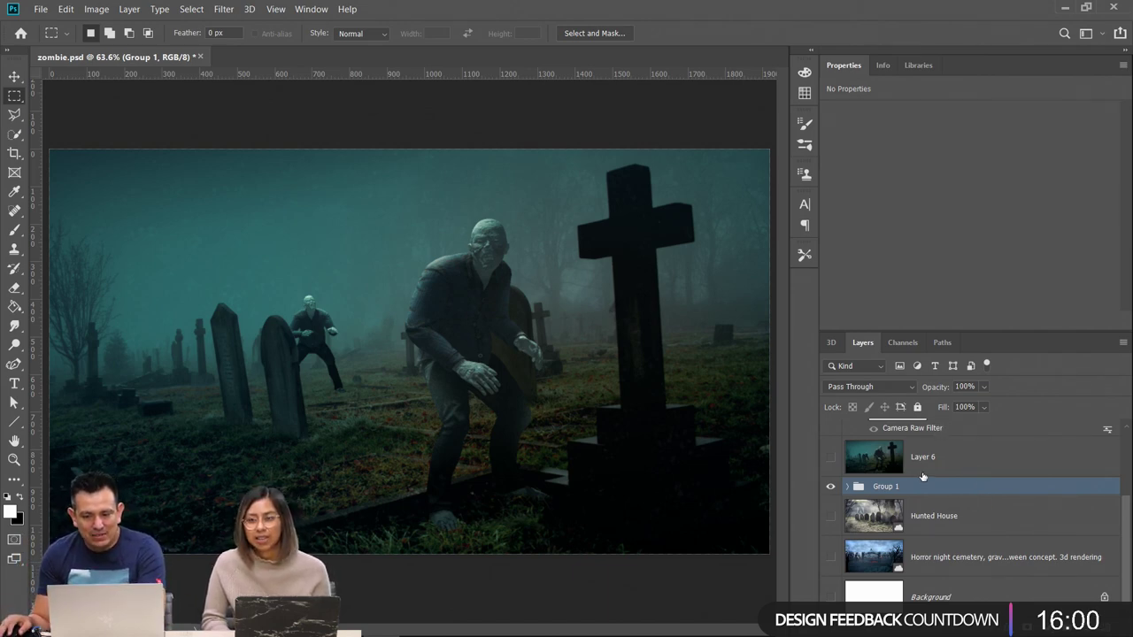
Show Layer 6 and preview Layer 5 on and off, leaving it hidden
left_click(832, 469)
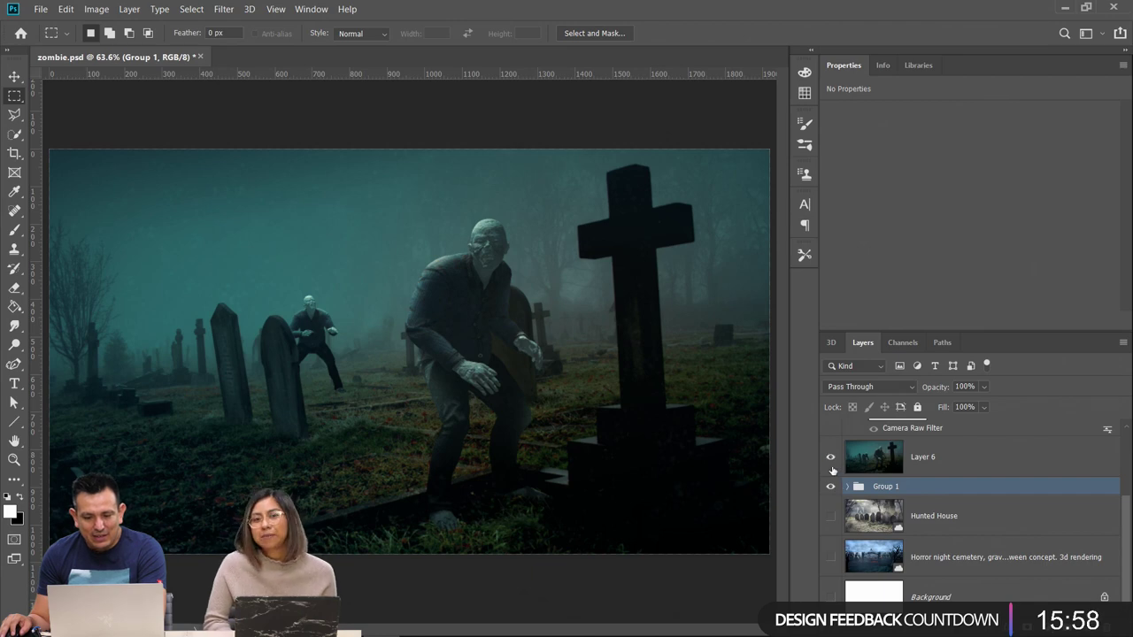
scroll(846, 485, "up", 2)
left_click(831, 451)
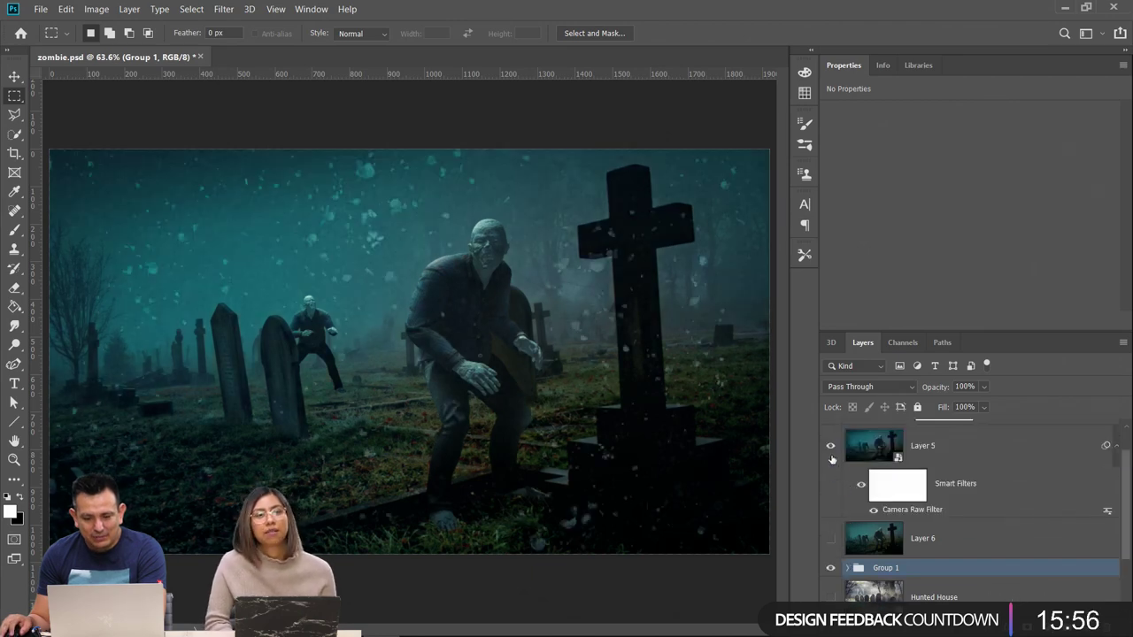
left_click(830, 451)
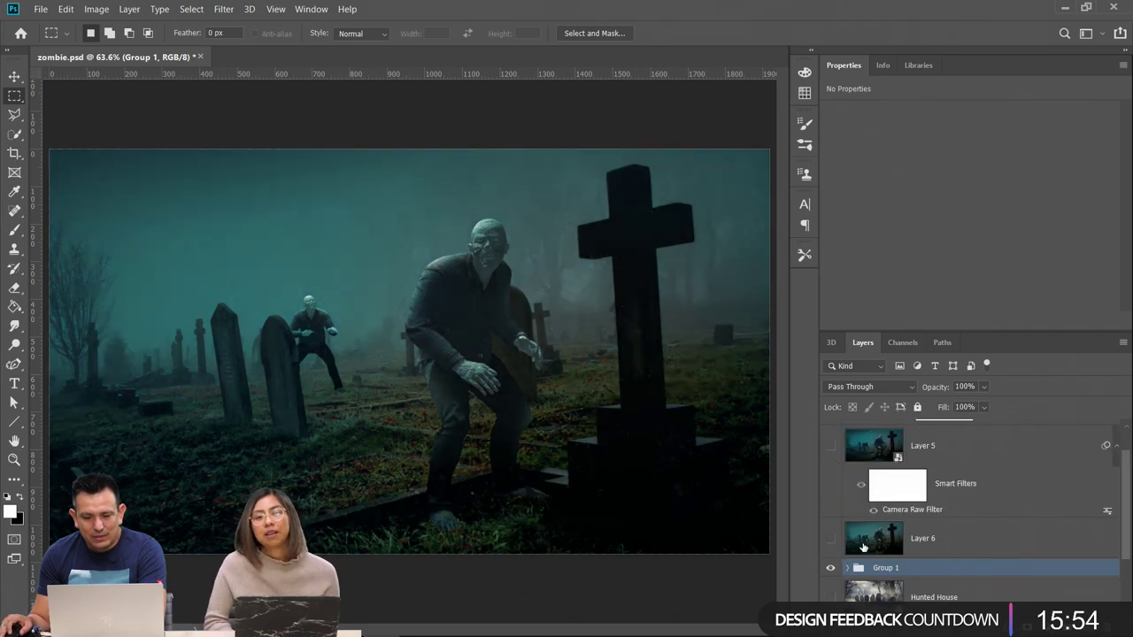
Browse the CreativePro 2018 library's Models, then switch back to the Tutorials library's Models
left_click(918, 66)
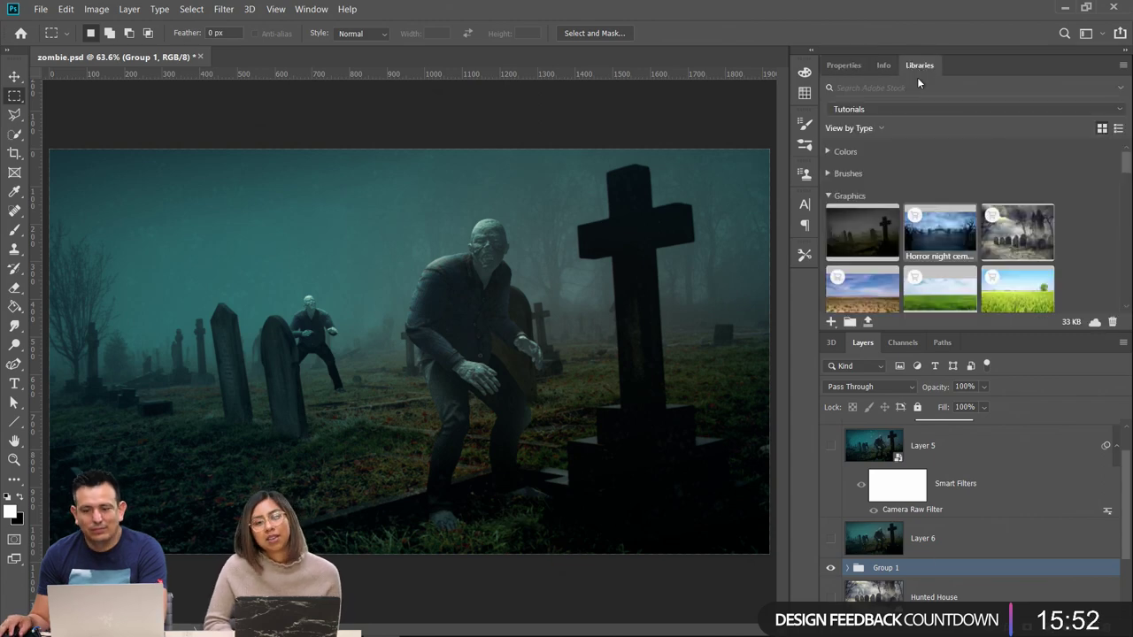
left_click(873, 113)
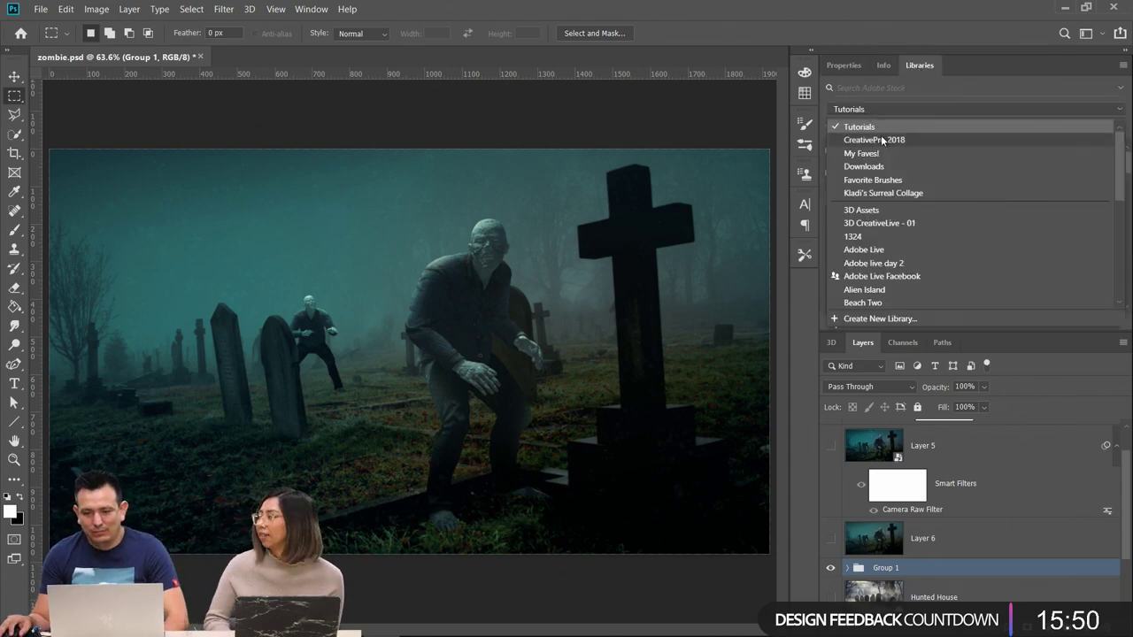
left_click(877, 139)
left_click(841, 196)
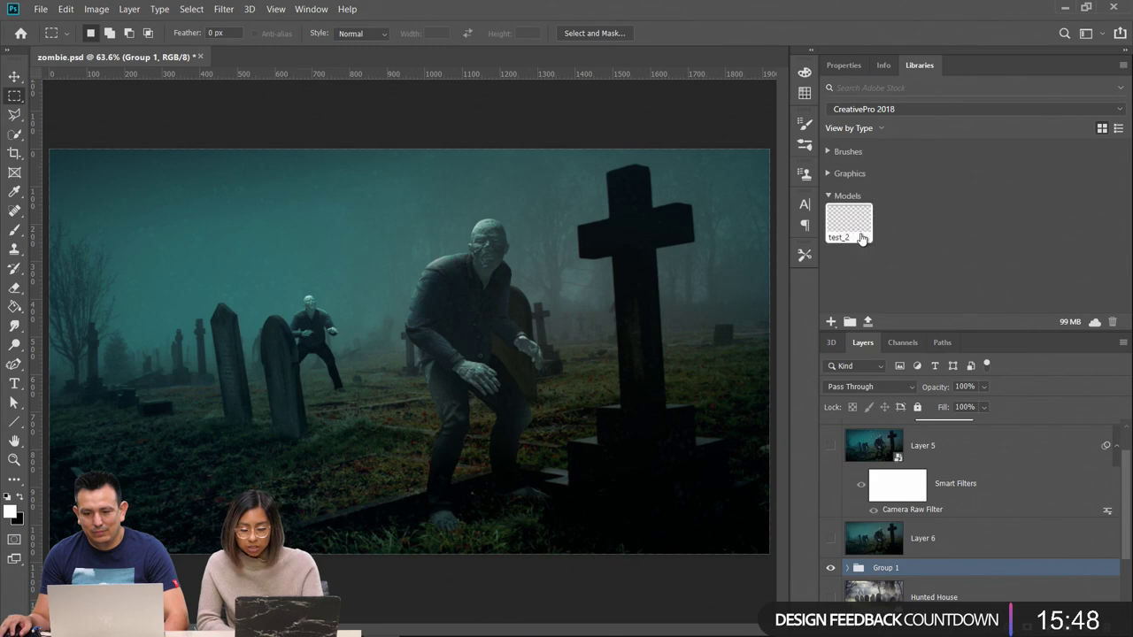
left_click(836, 196)
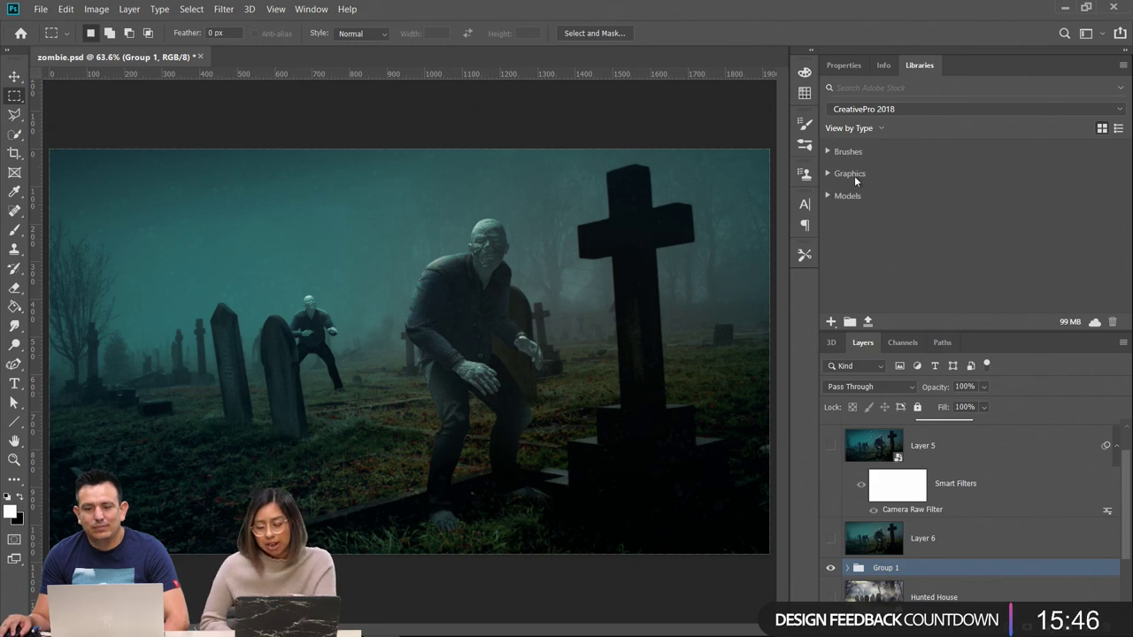
left_click(863, 111)
left_click(871, 141)
scroll(942, 266, "down", 10)
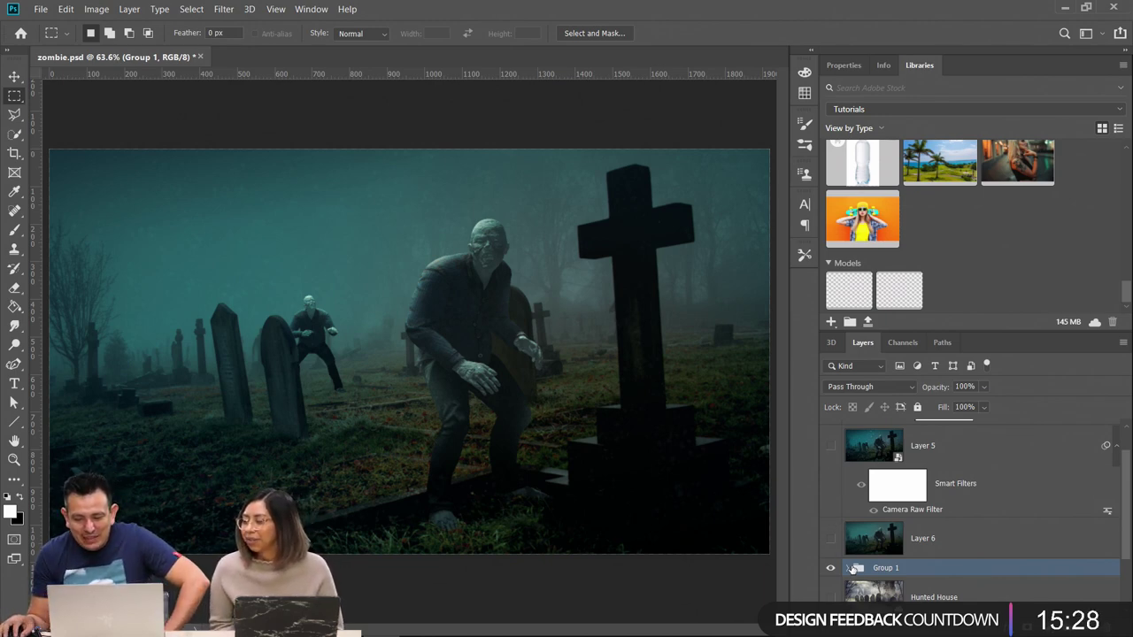
Place the copzombie 3D model into the graveyard and select its Tops_Skeleton in the 3D panel
left_click(850, 569)
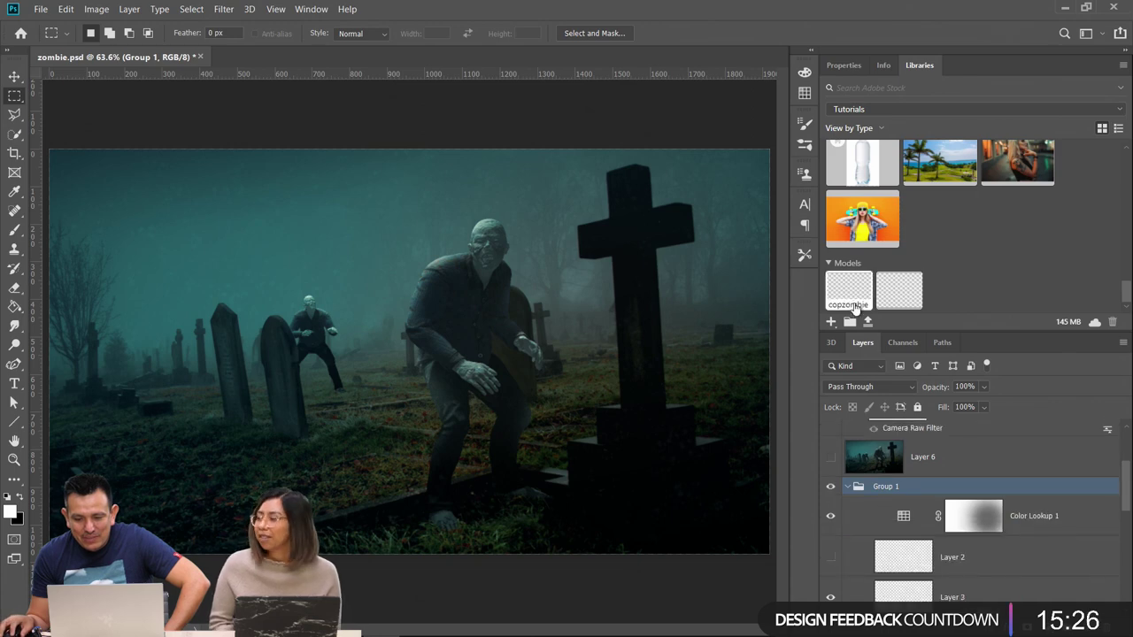
left_click_drag(855, 306, 251, 342)
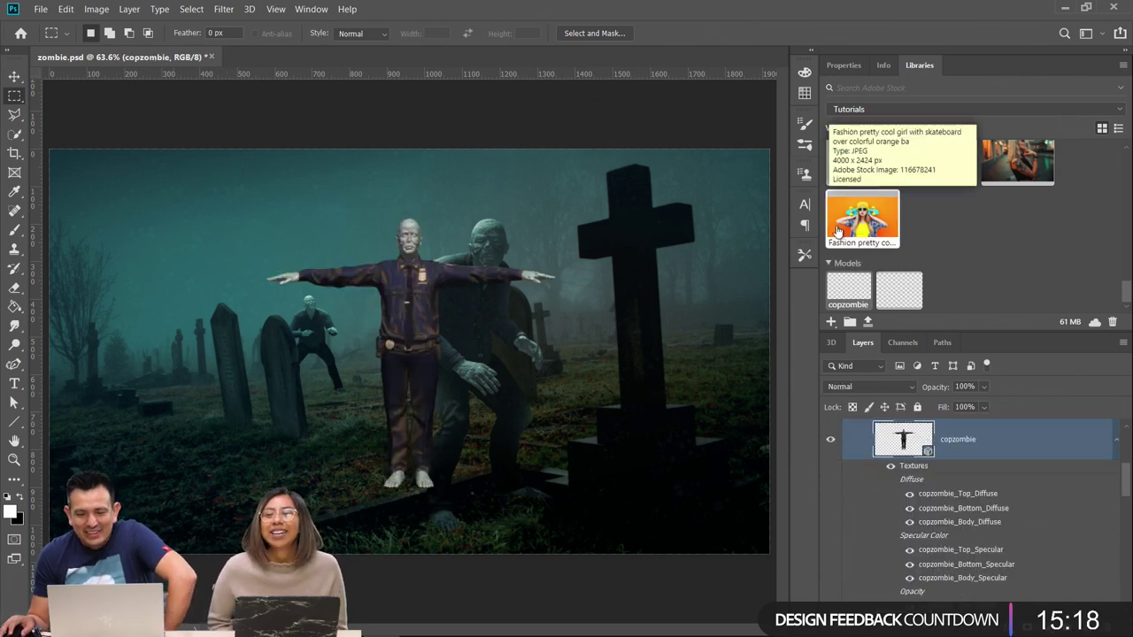
scroll(995, 254, "up", 3)
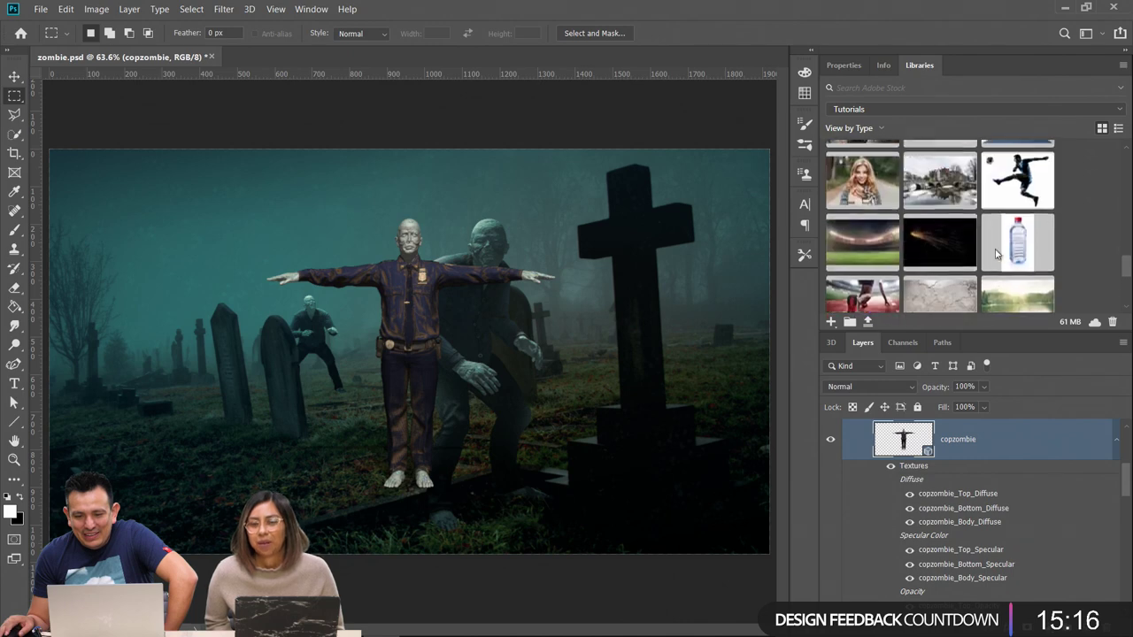
double_click(908, 443)
left_click(891, 460)
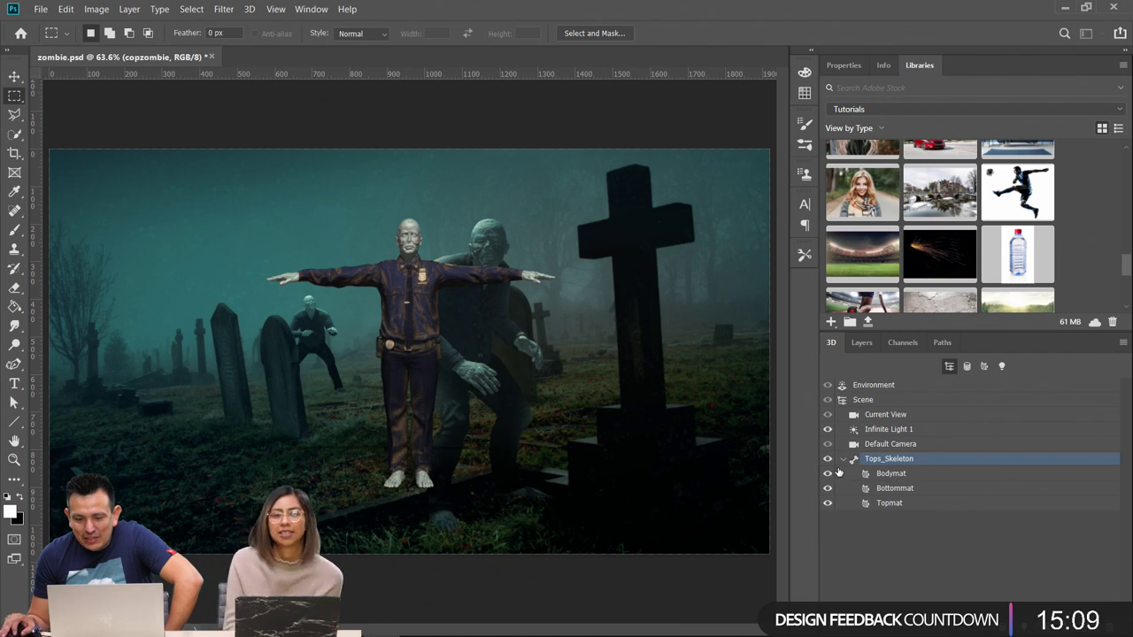
Clear the 'zombie' animation search and apply Zombie Crawling Forward to the skeleton
left_click(844, 65)
left_click(886, 114)
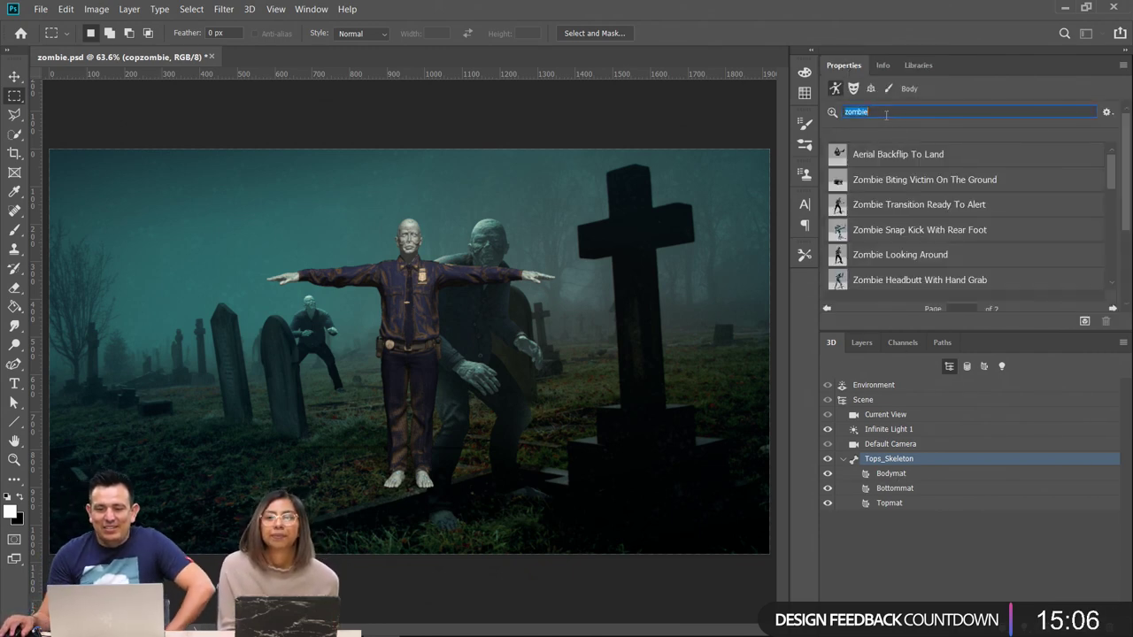
key("BackSpace")
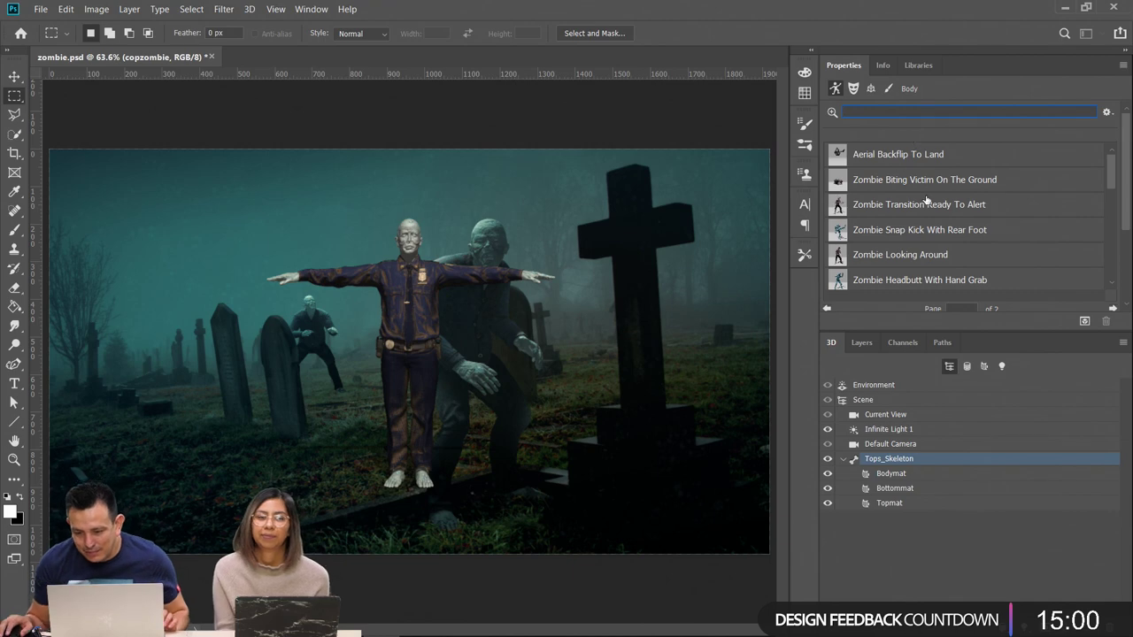
scroll(924, 200, "down", 2)
scroll(924, 200, "down", 2)
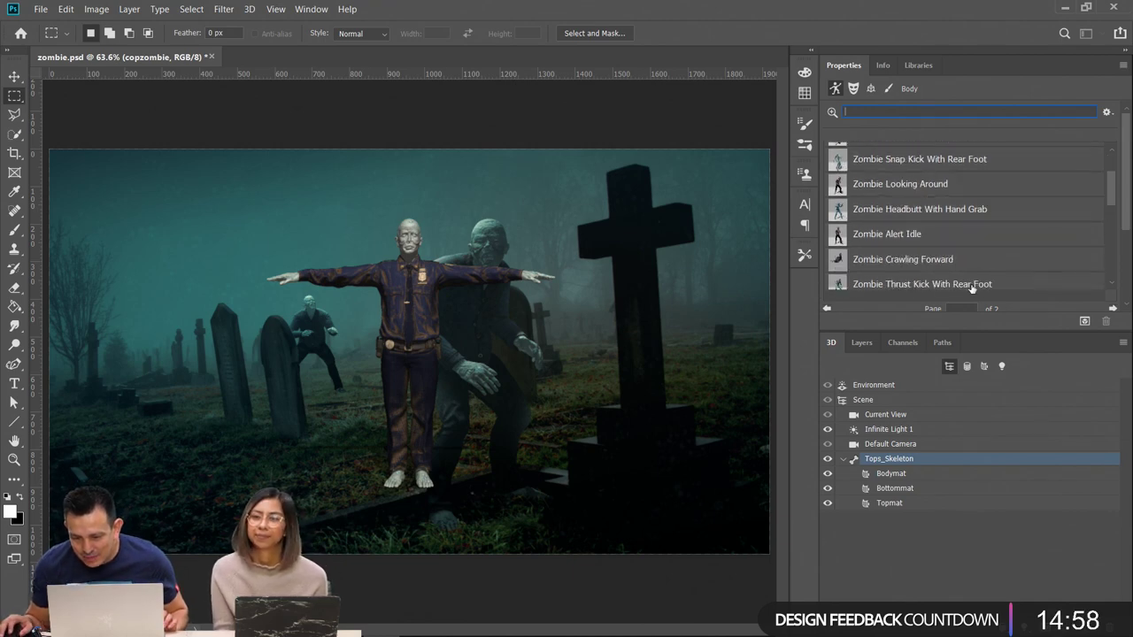
left_click(910, 260)
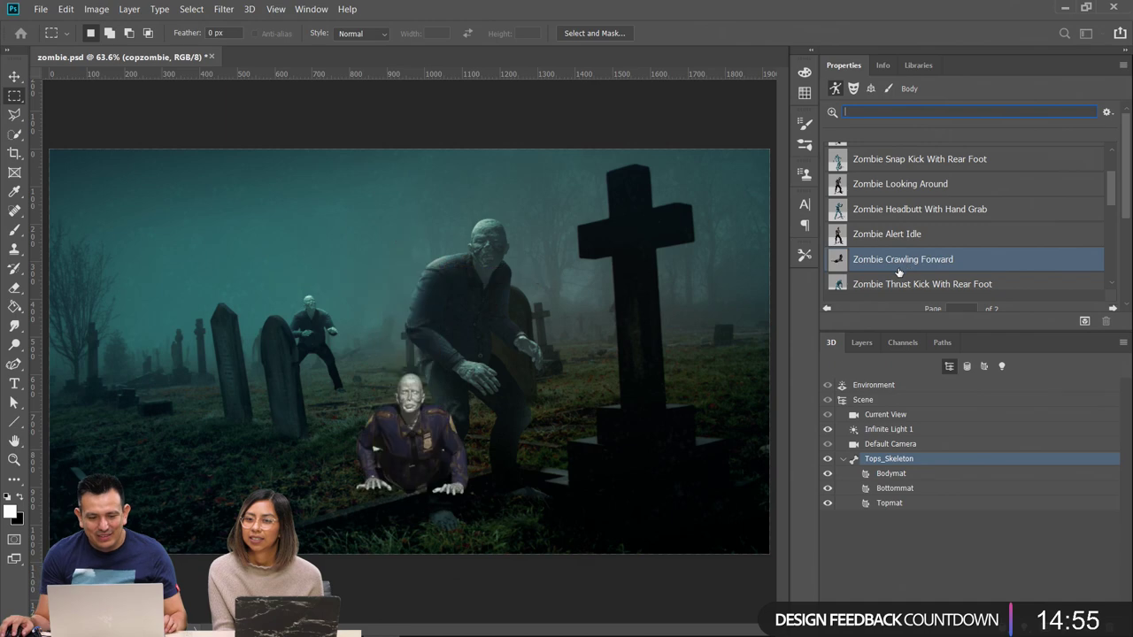
left_click(15, 77)
Move the crawling zombie left along X to the graveyard's edge and open Window > Timeline
left_click_drag(491, 431, 221, 432)
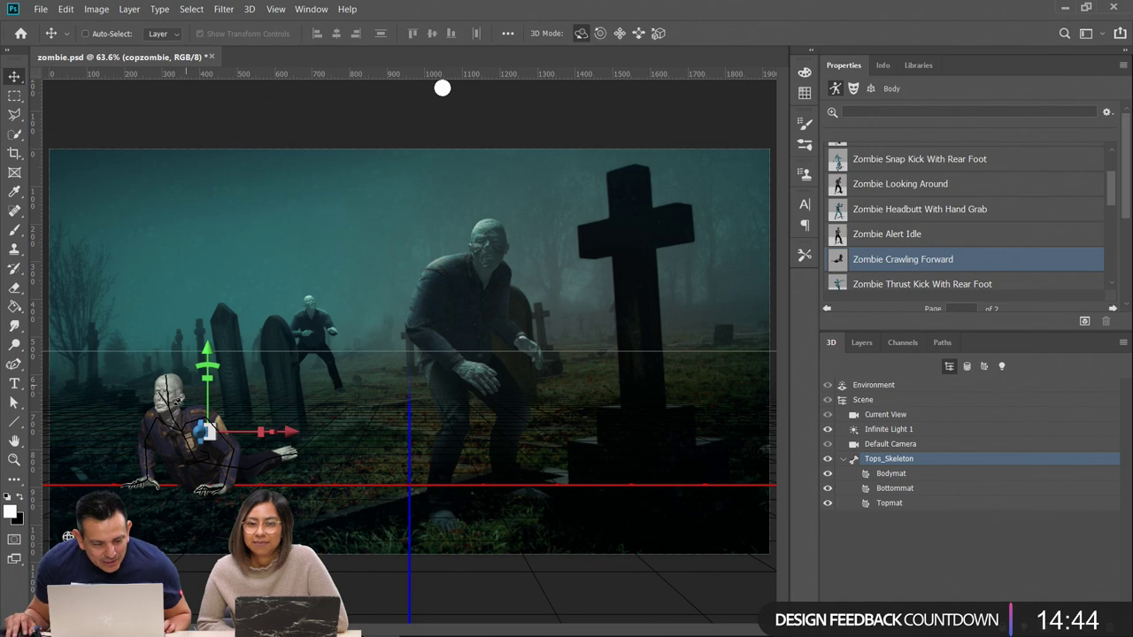
left_click(312, 9)
left_click(341, 467)
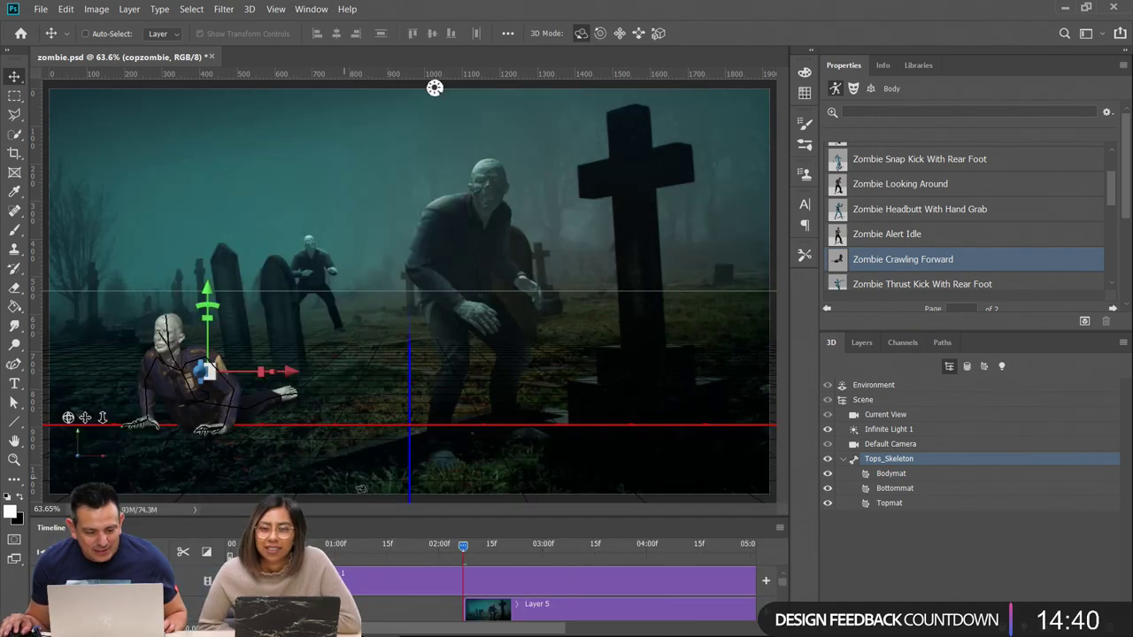
Scrub and play the crawl animation, then select the 3D Scene
left_click_drag(462, 548, 407, 548)
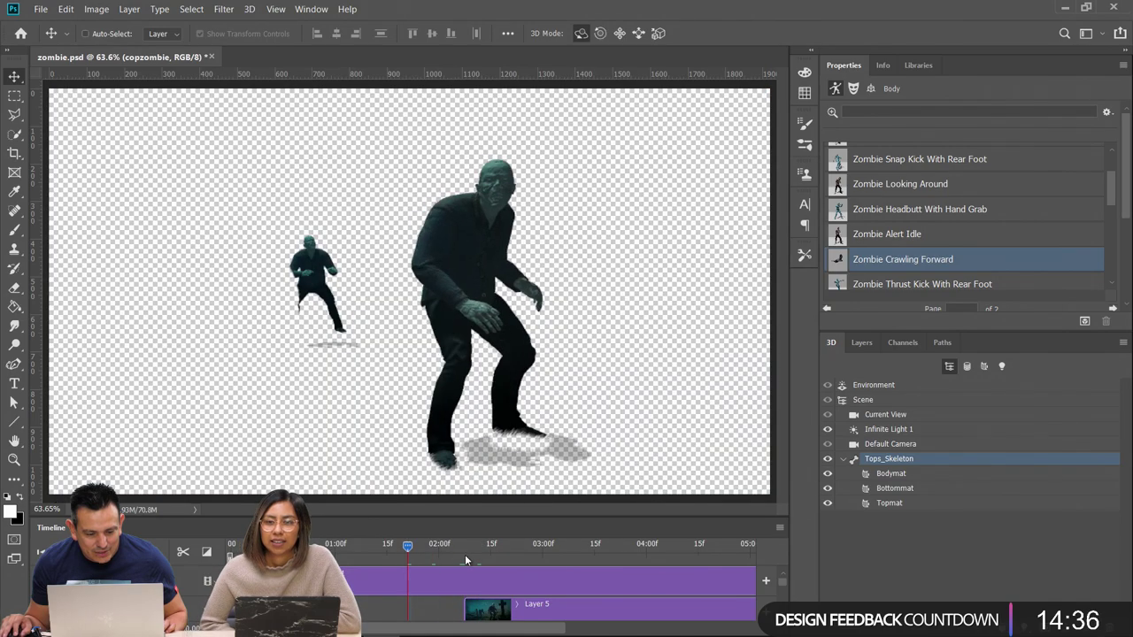
left_click(466, 556)
left_click(511, 552)
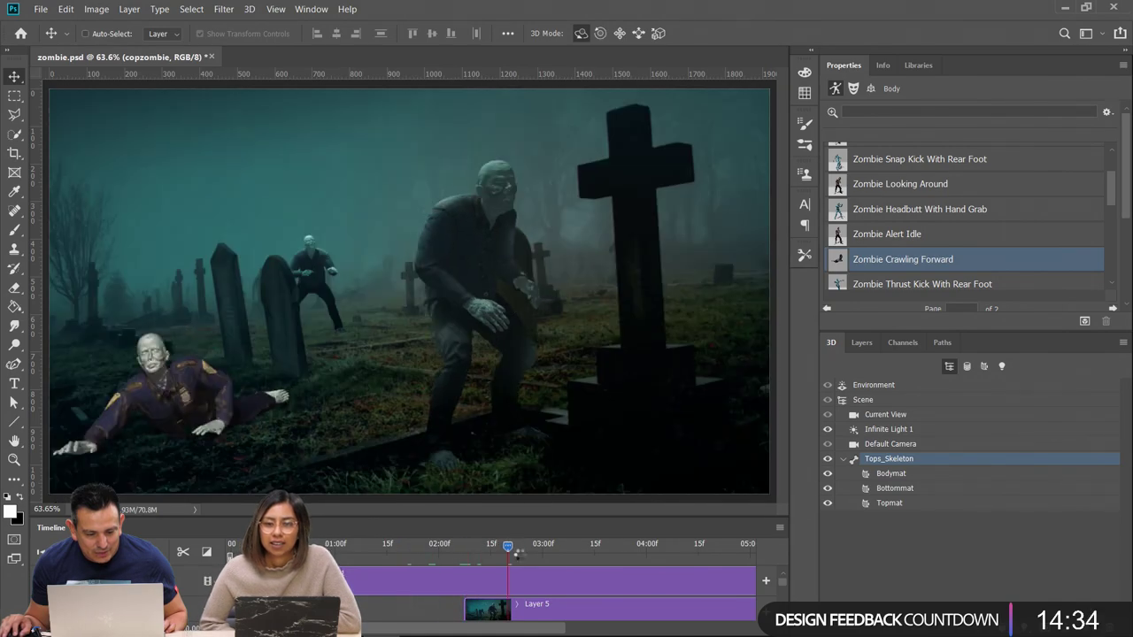
left_click_drag(518, 554, 526, 555)
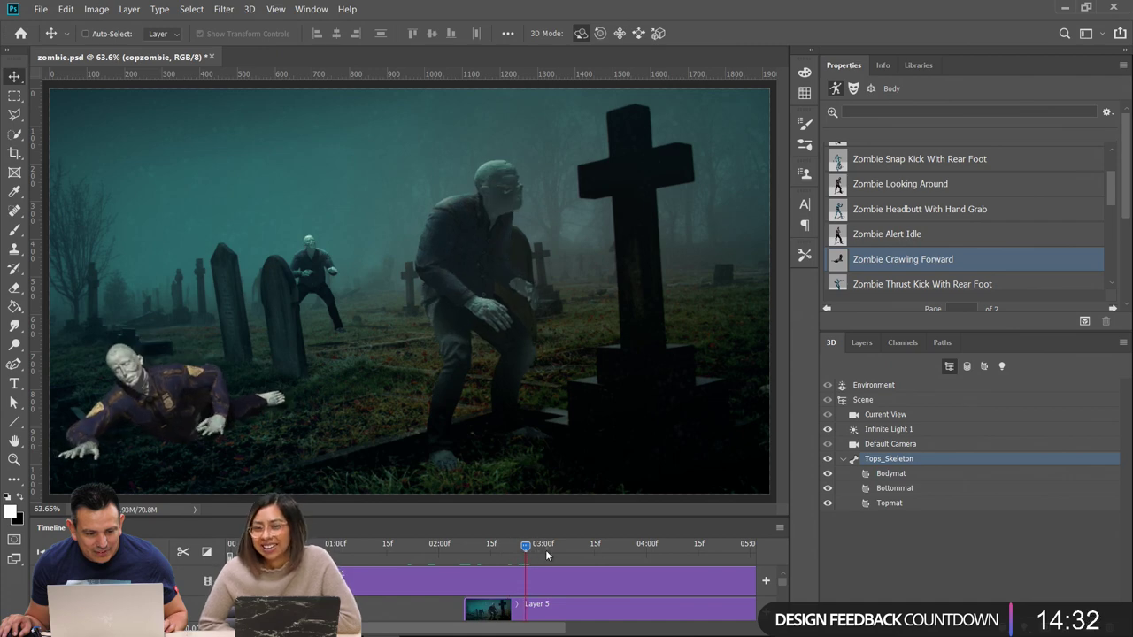
key("space")
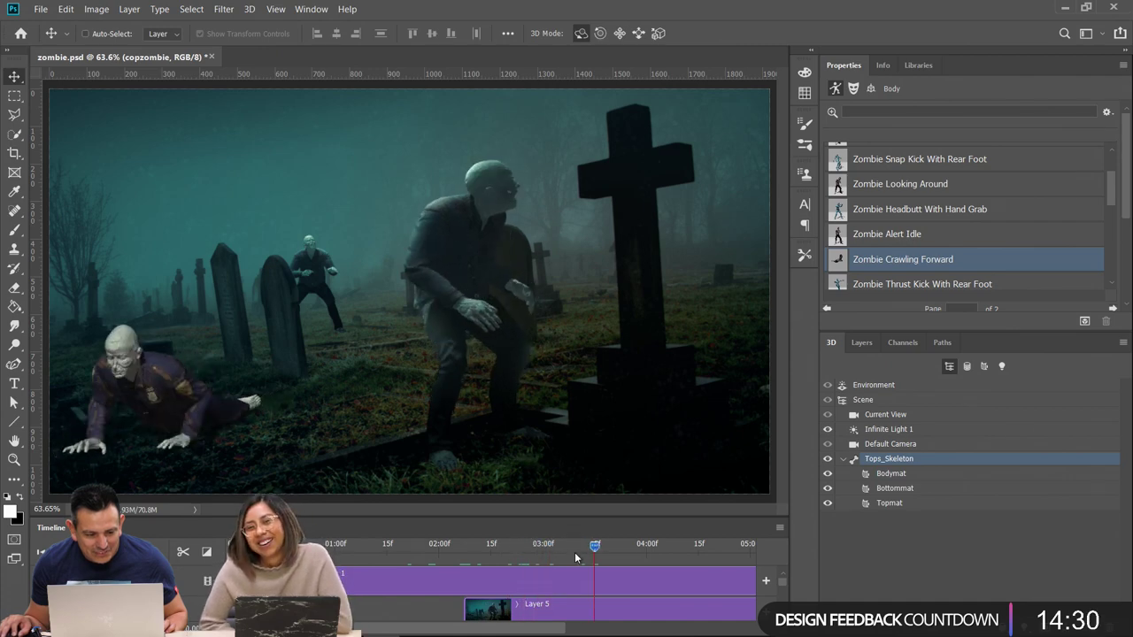
left_click_drag(575, 558, 516, 555)
left_click(519, 374)
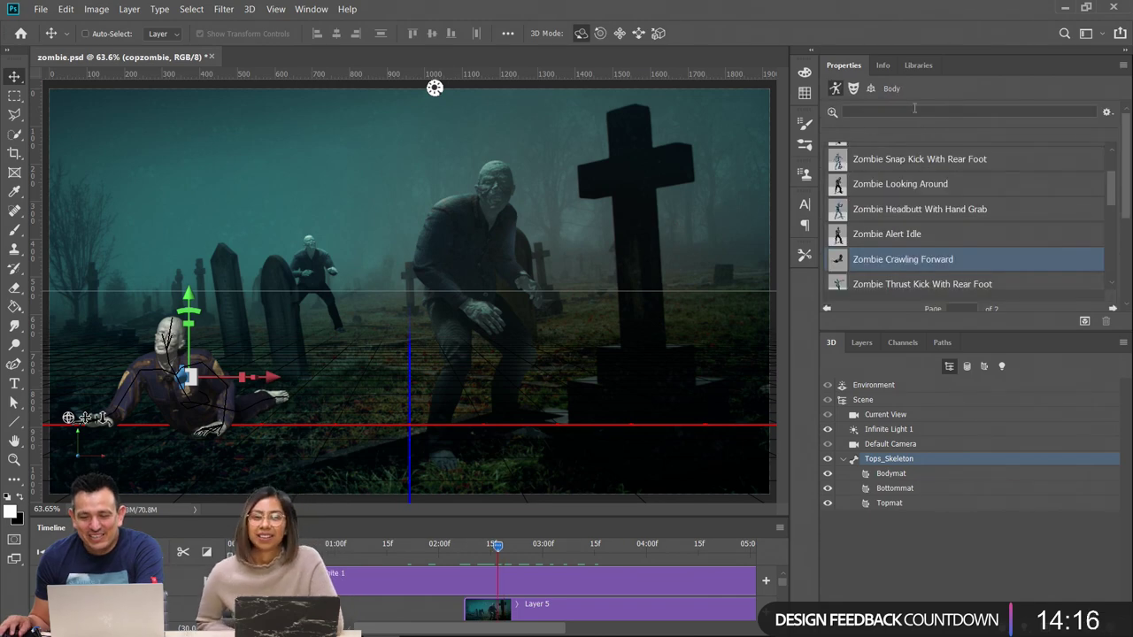
Apply the Burpee Workout animation, preview it on the timeline, and turn the zombie about 27° on Y
type("b")
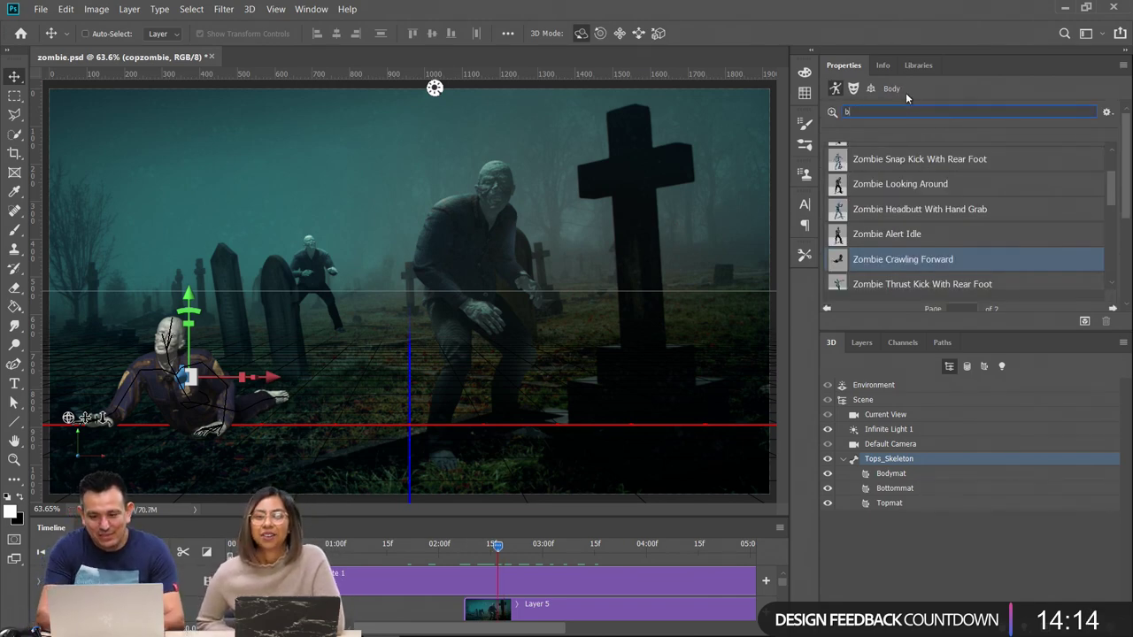
type("urp")
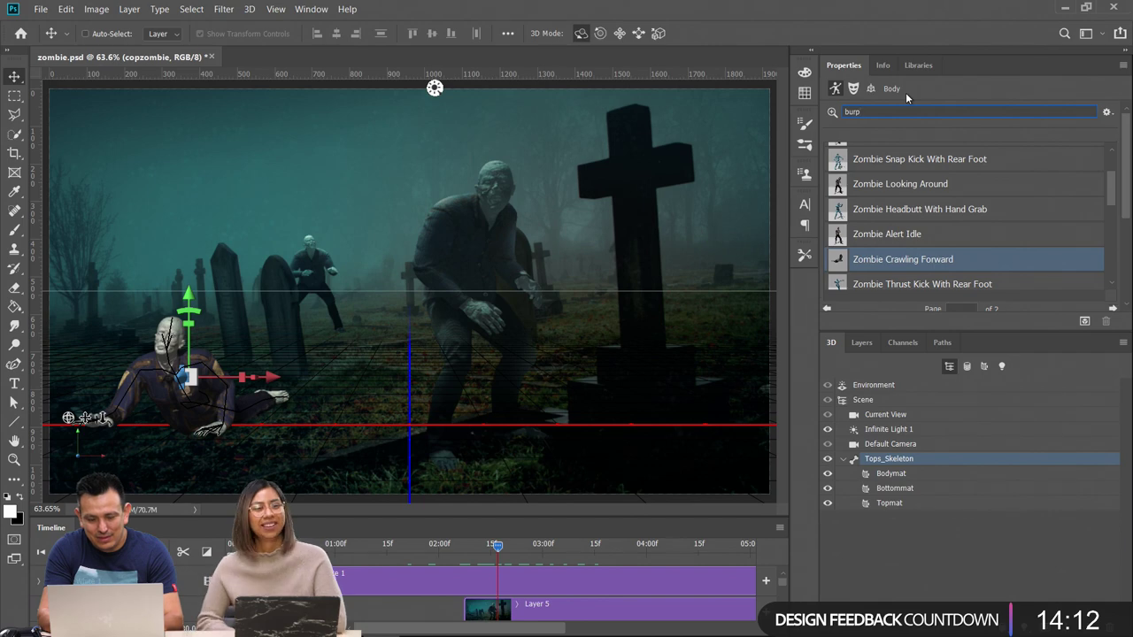
type("ee")
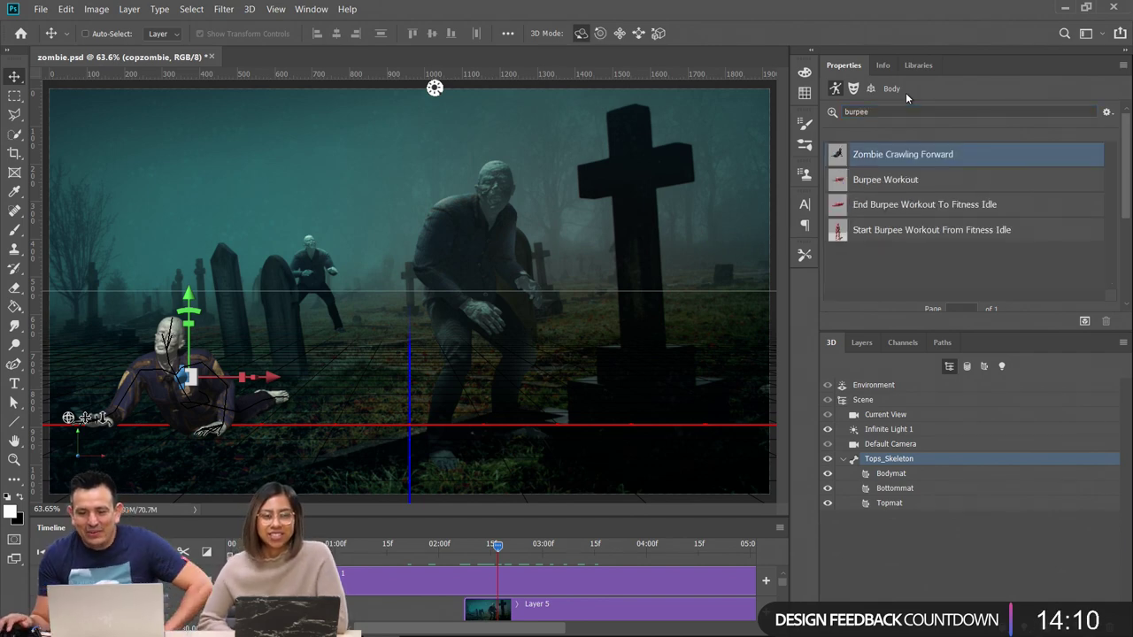
left_click(917, 180)
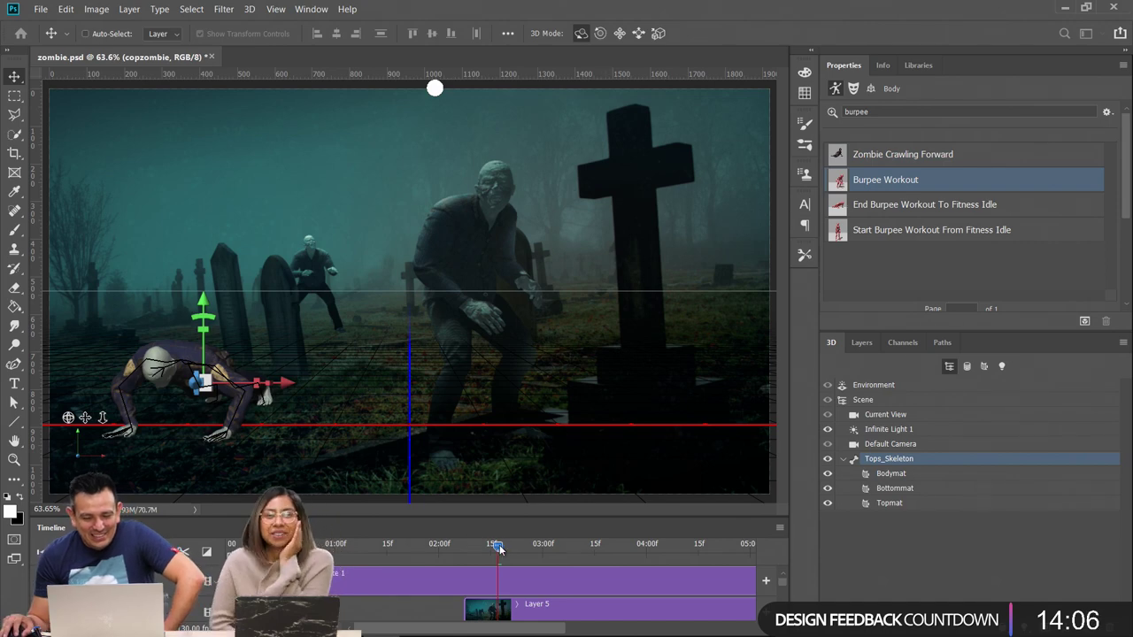
left_click_drag(499, 549, 639, 544)
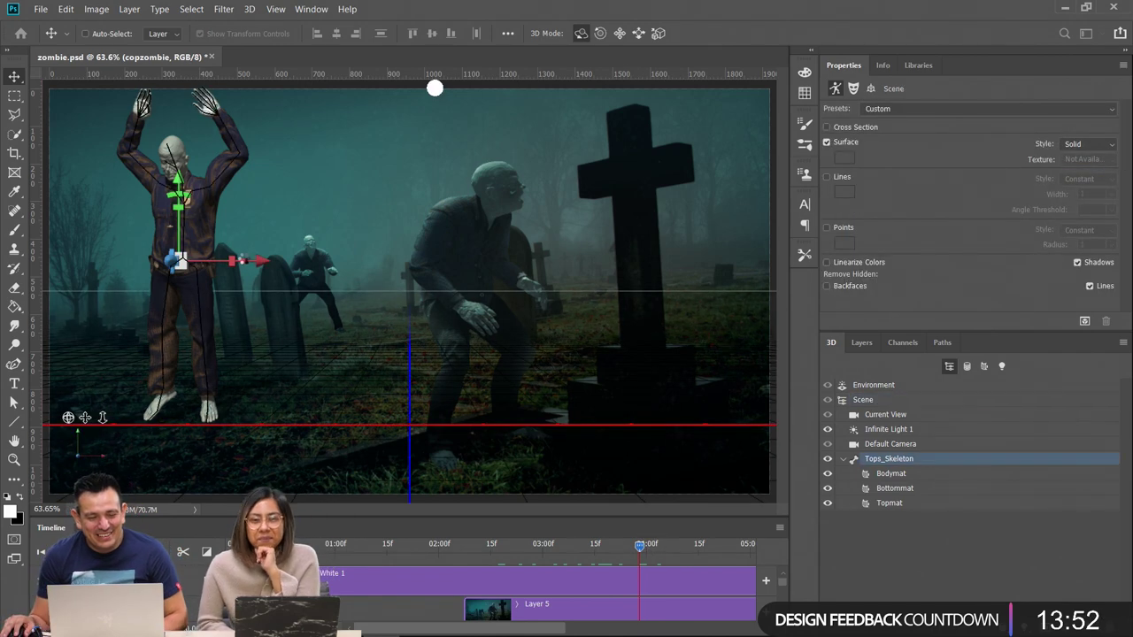
left_click_drag(254, 268, 89, 285)
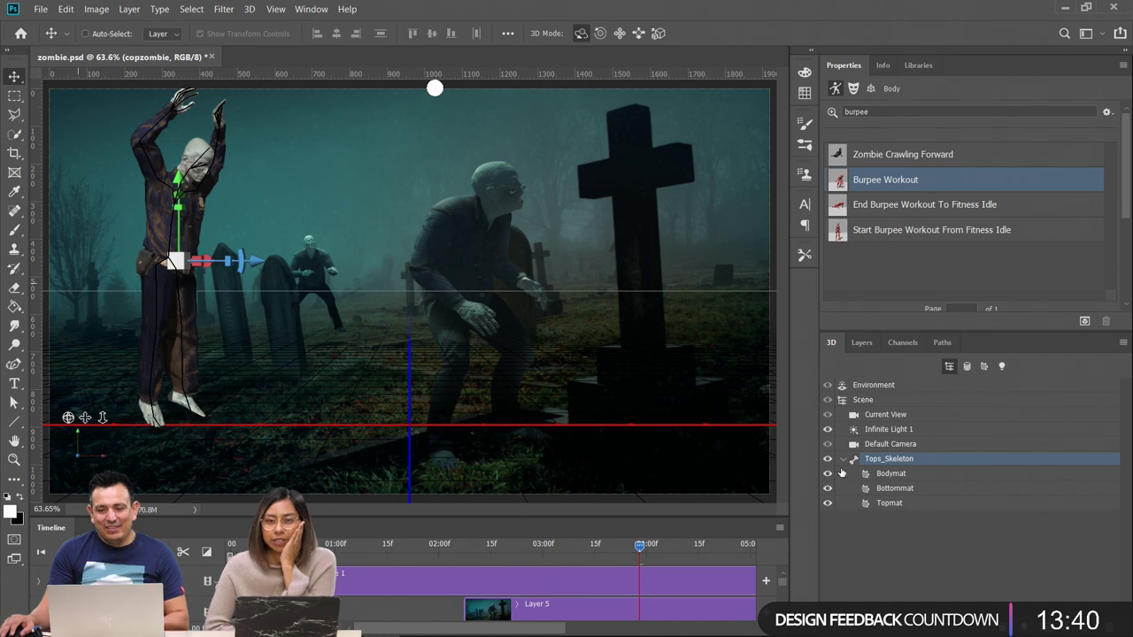
Return to the Layers list and expand Group 1
left_click(861, 343)
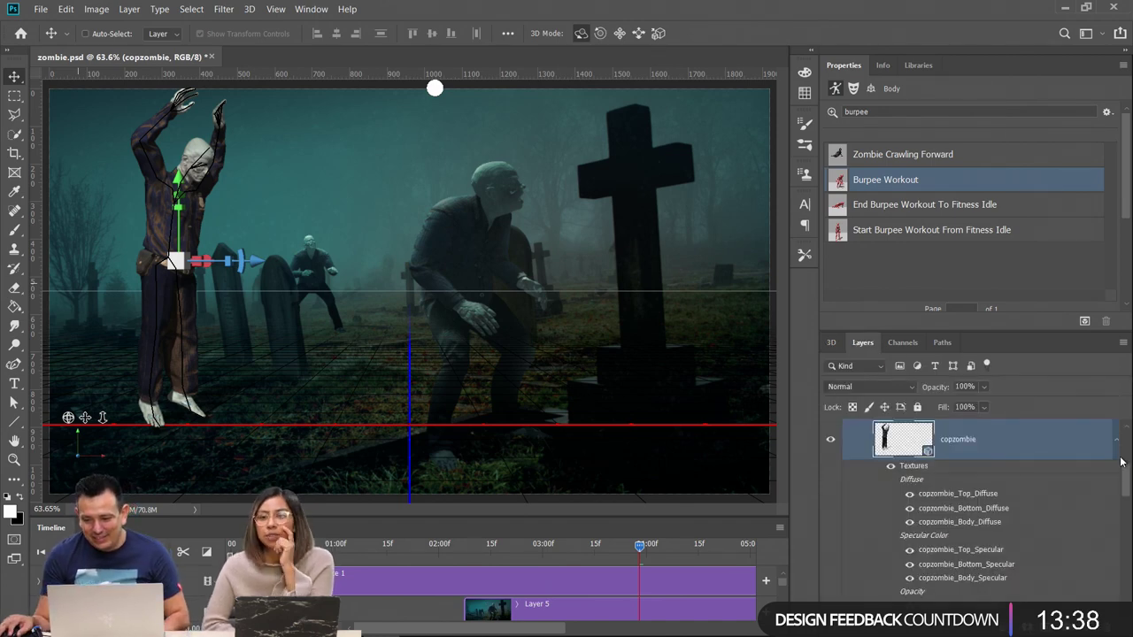
scroll(1116, 469, "up", 3)
left_click(848, 567)
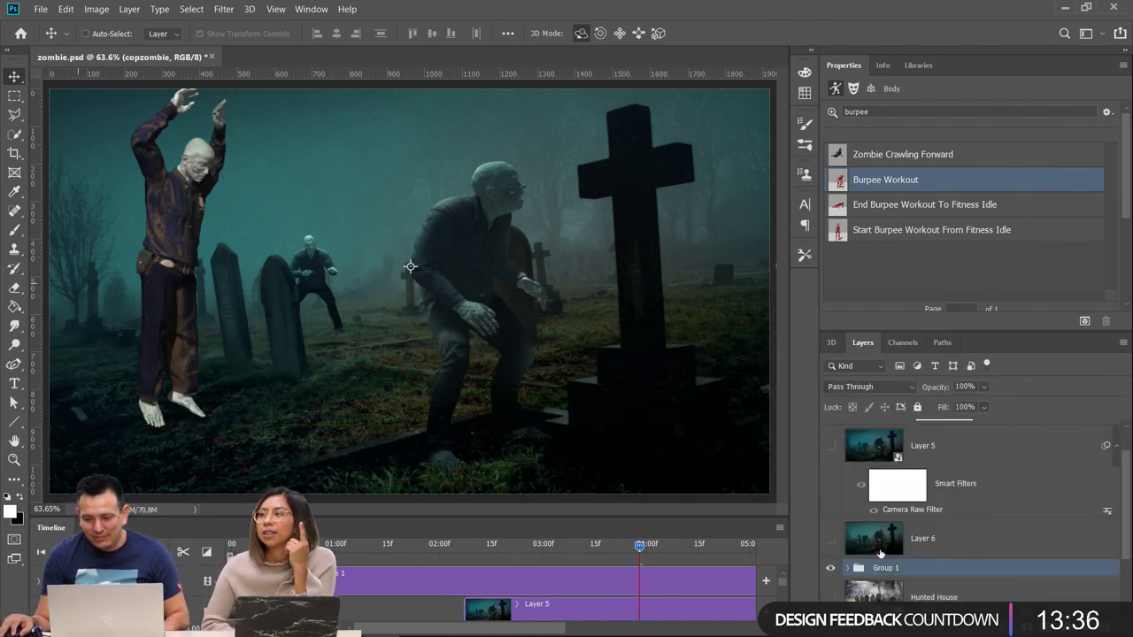
scroll(946, 507, "down", 2)
scroll(943, 514, "up", 2)
scroll(943, 513, "down", 1)
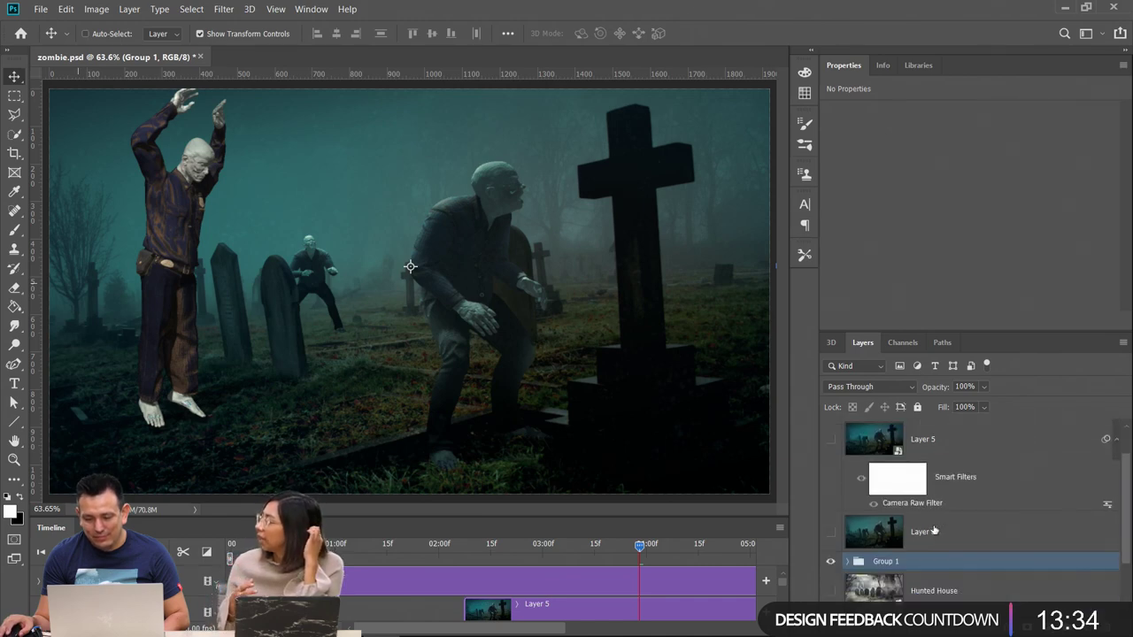
scroll(874, 554, "down", 1)
scroll(874, 553, "up", 2)
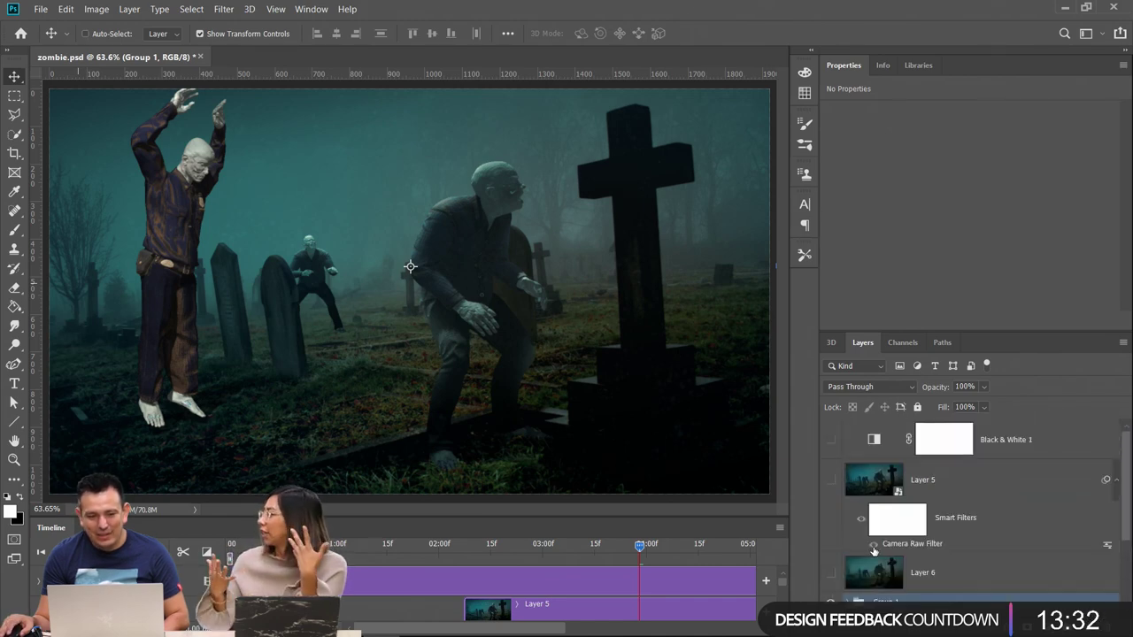
scroll(875, 555, "down", 2)
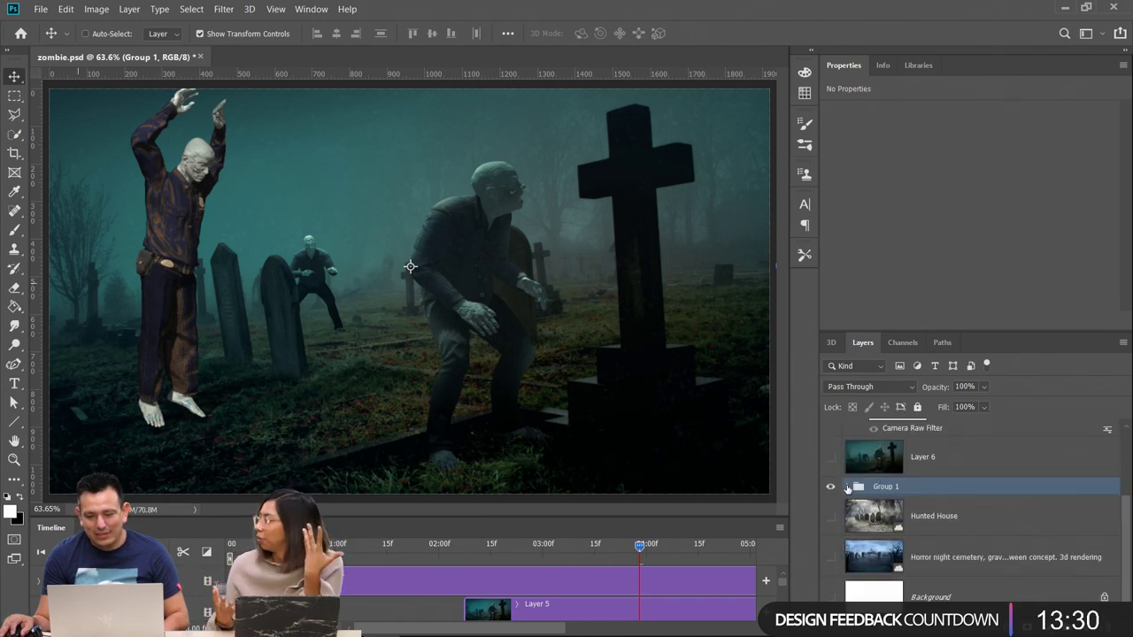
left_click(848, 487)
Collapse copzombie's Textures list and select the copzombie 3D layer
left_click(1116, 518)
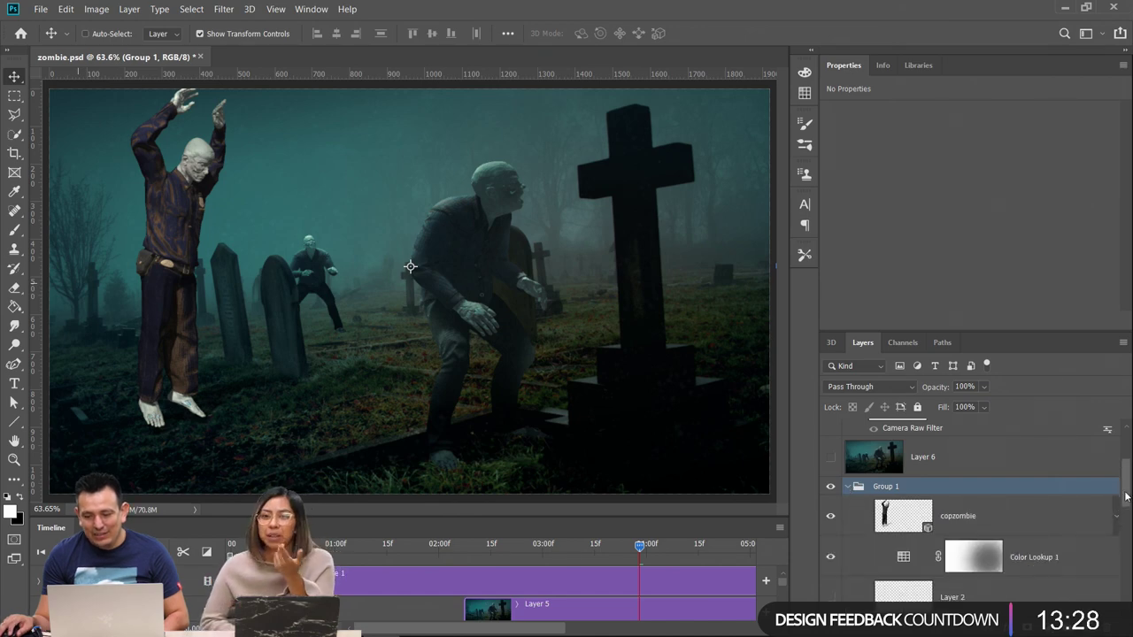
scroll(1128, 489, "down", 2)
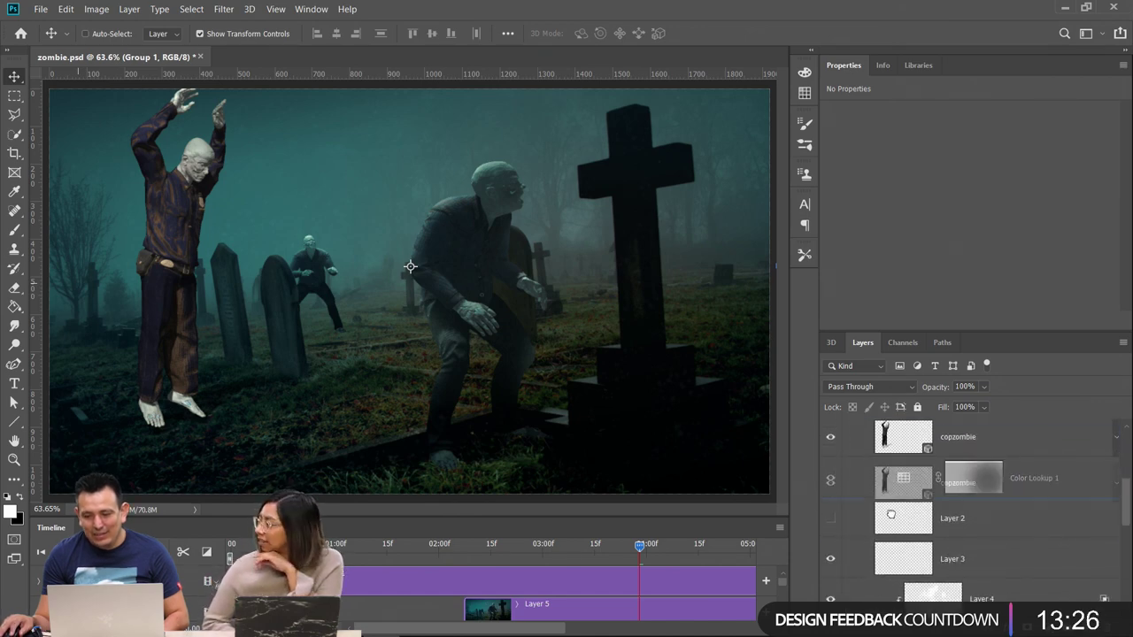
scroll(910, 591, "down", 5)
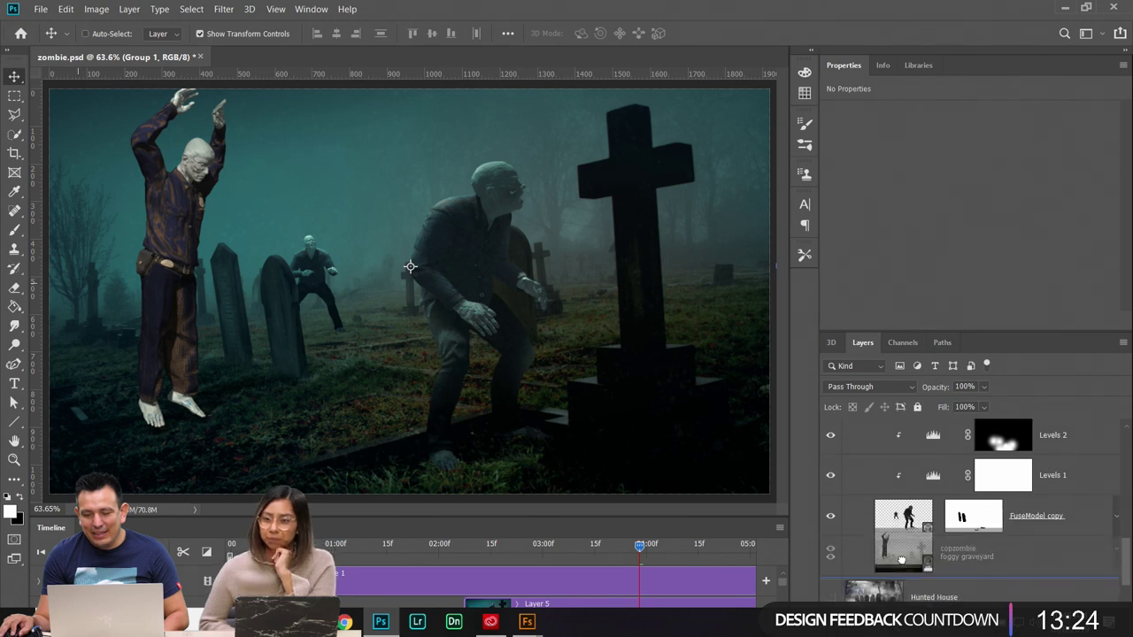
scroll(910, 584, "down", 1)
left_click(912, 523)
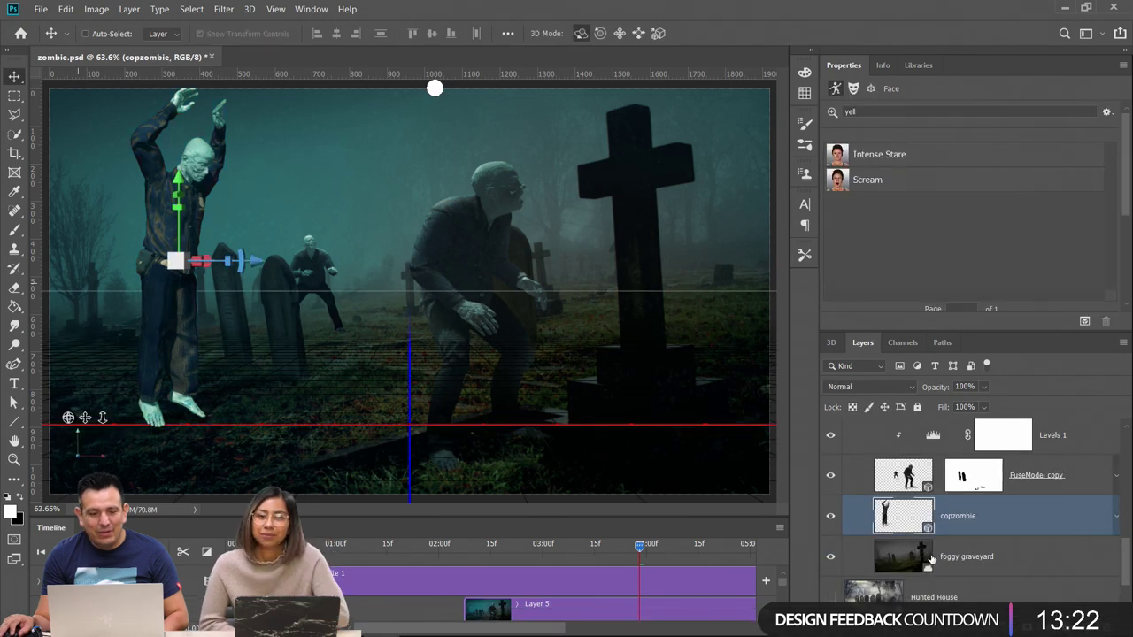
left_click(15, 95)
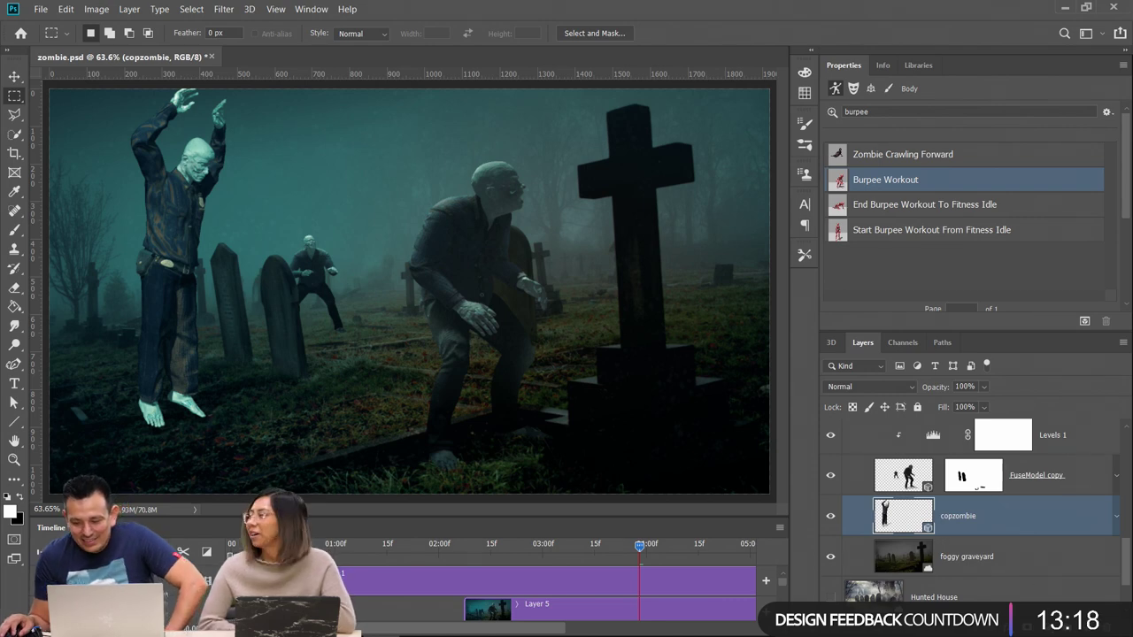
Add a Levels adjustment above copzombie with output white lowered to 160
left_click(1058, 631)
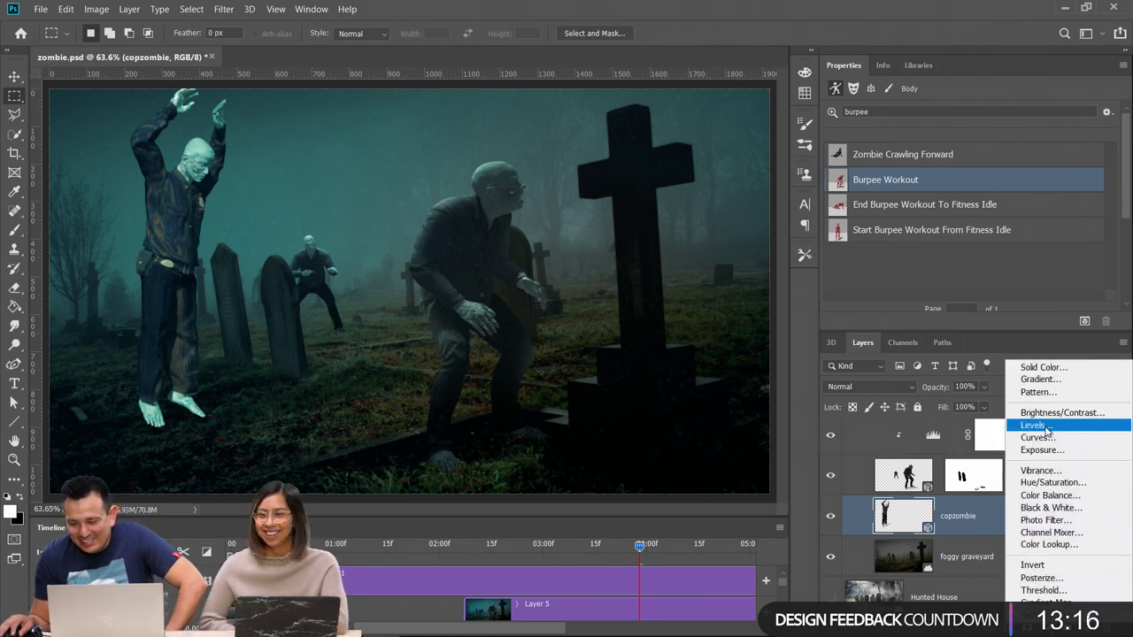
left_click(1036, 425)
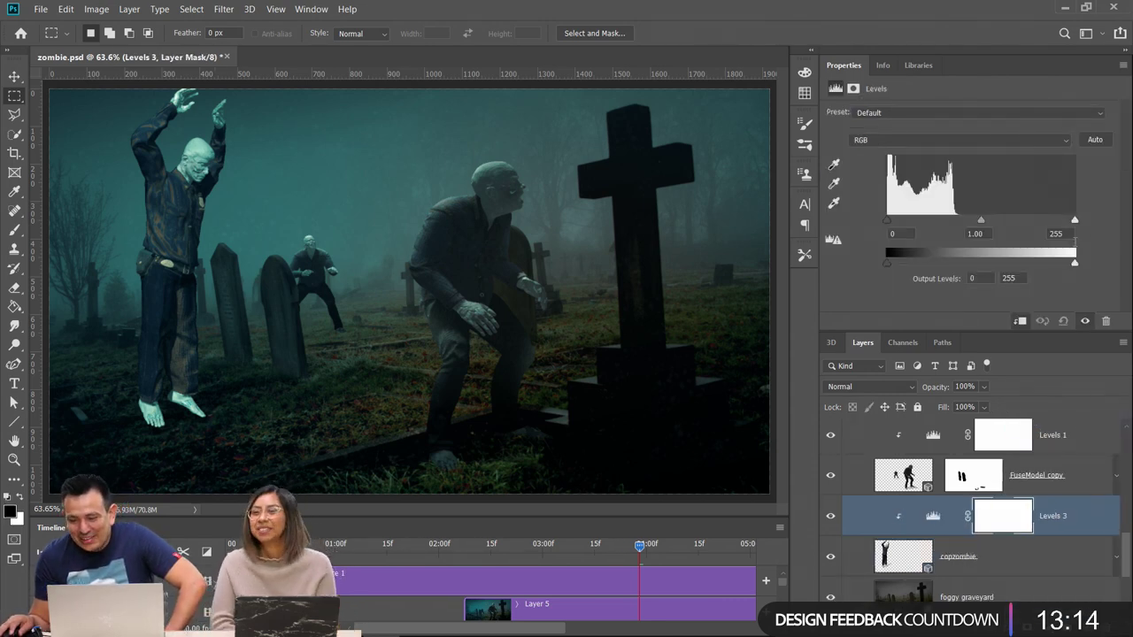
left_click_drag(1075, 263, 1004, 264)
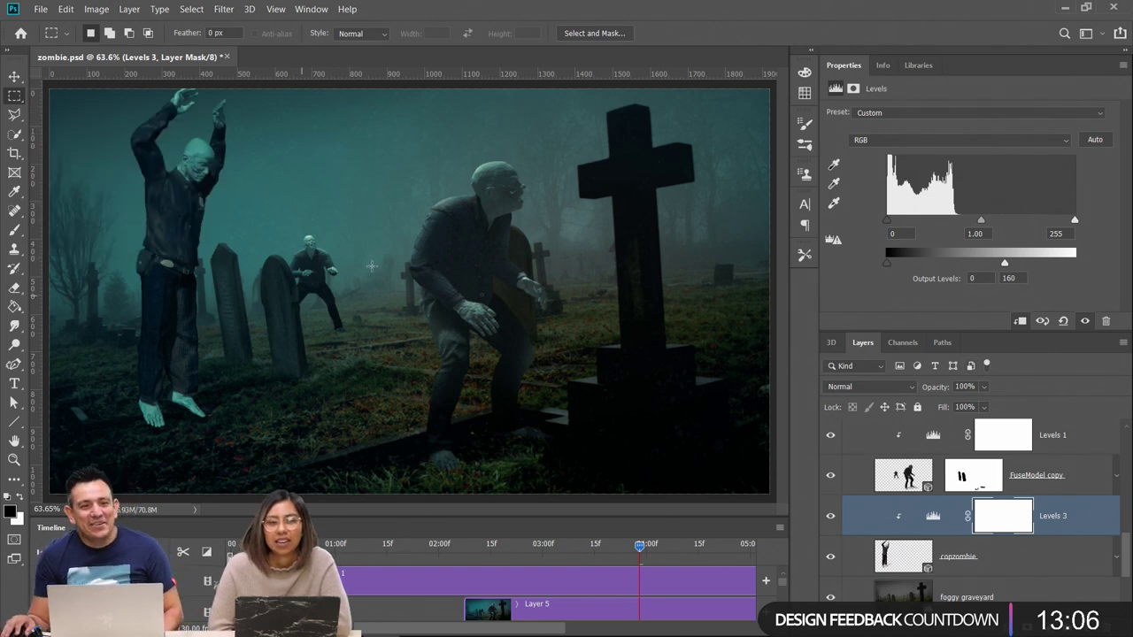
left_click(903, 558)
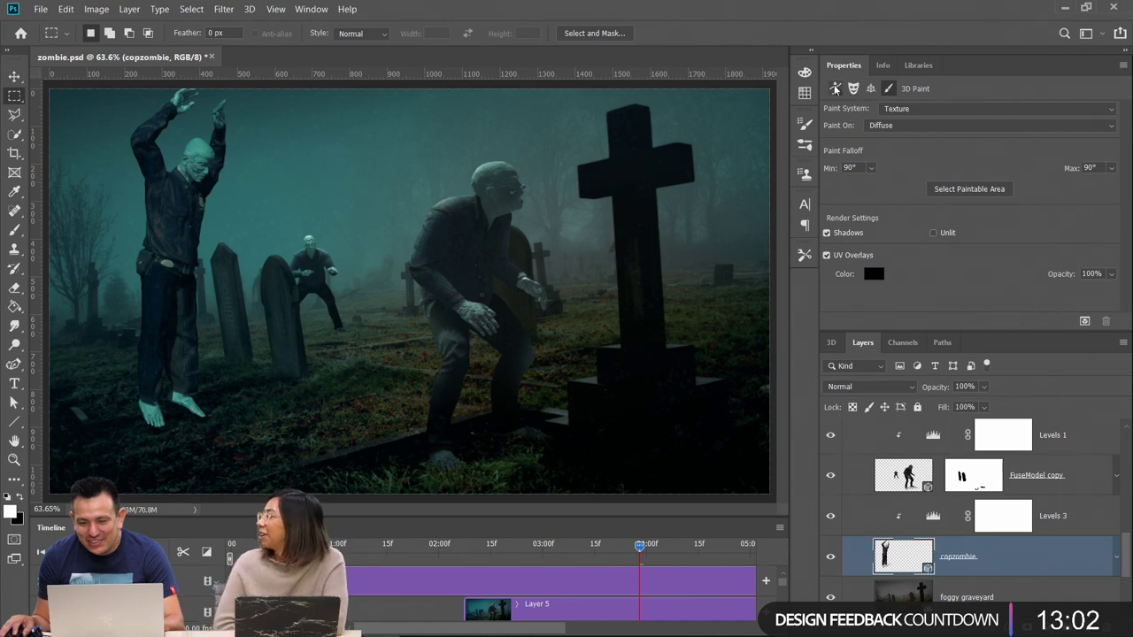
Apply the Dancing The Macarena body preset and scrub the timeline between 04:00f and 06:00f
type("ma")
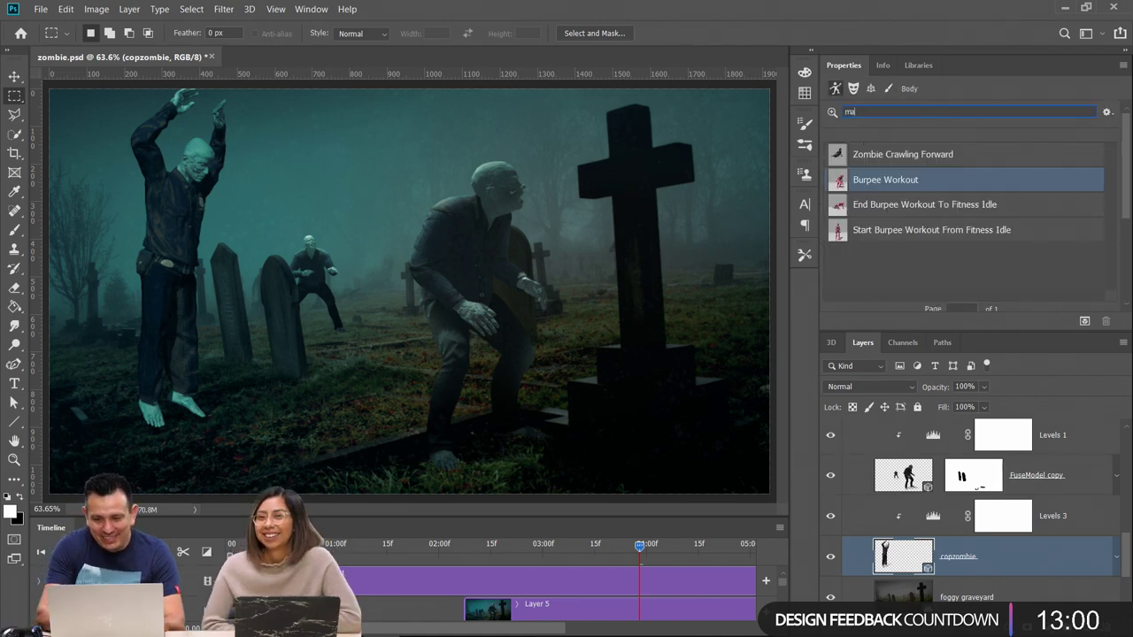
type("caren")
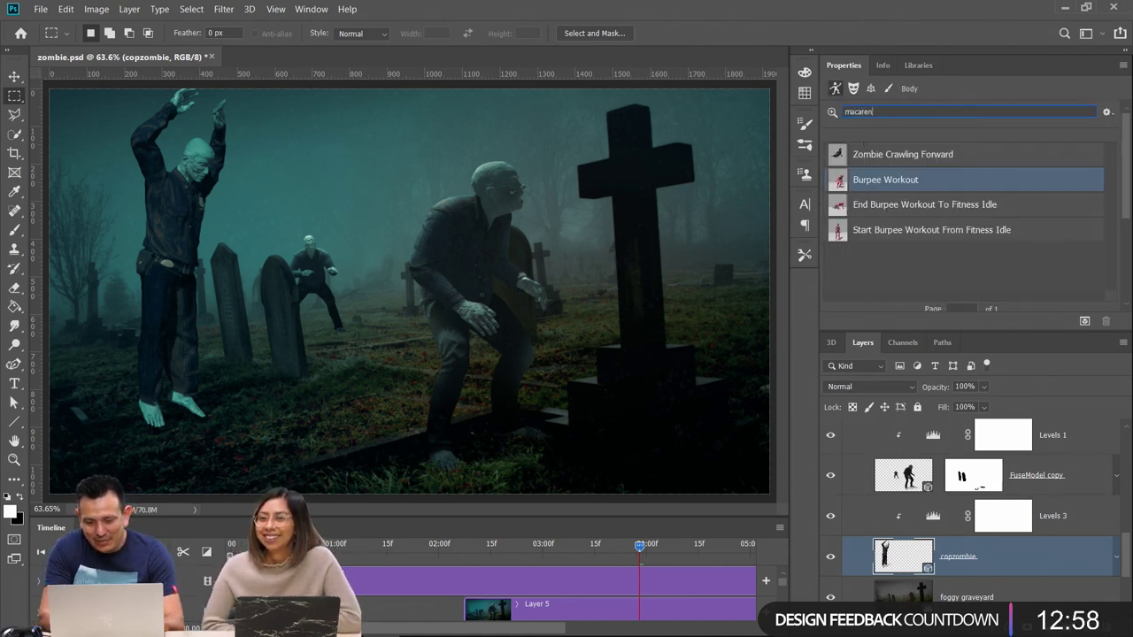
type("a")
key("Return")
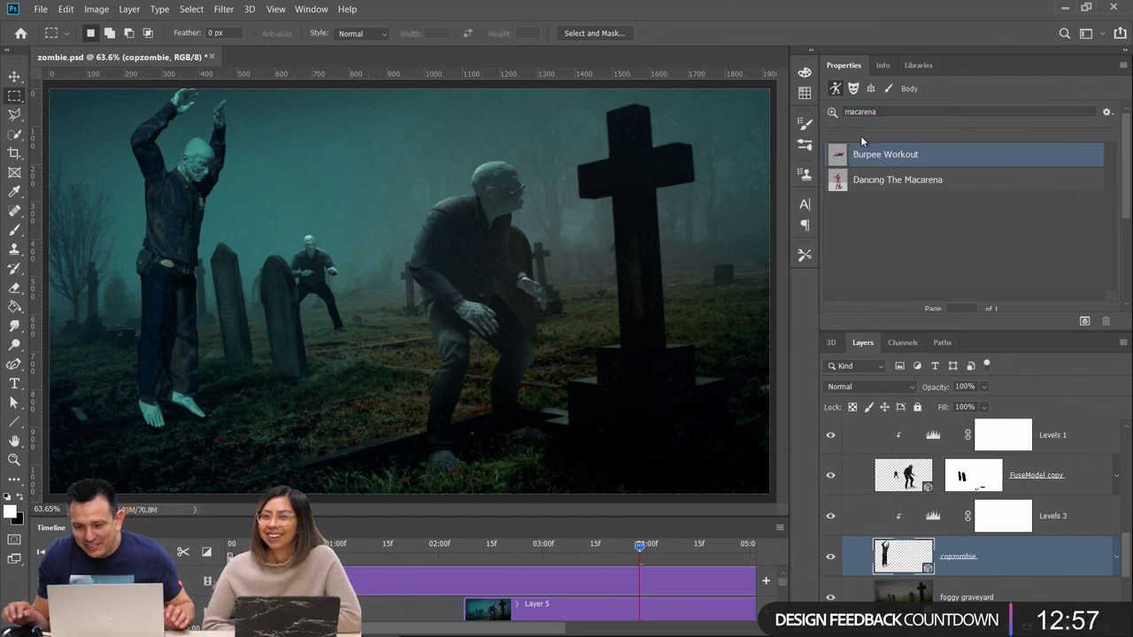
left_click(928, 177)
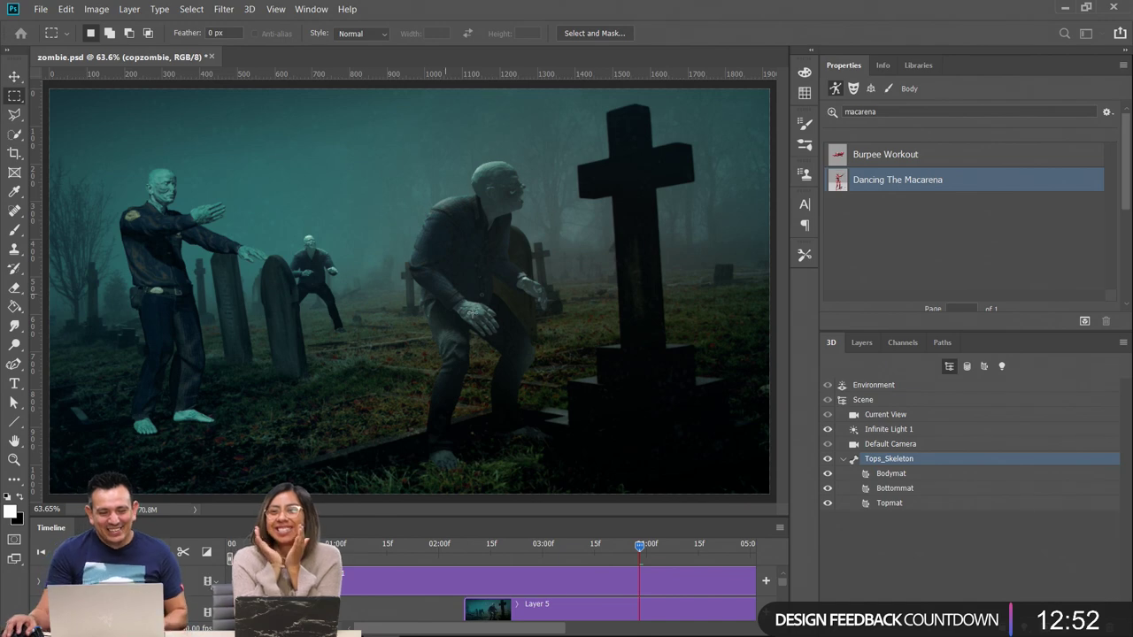
left_click_drag(640, 549, 749, 561)
left_click_drag(680, 572, 510, 571)
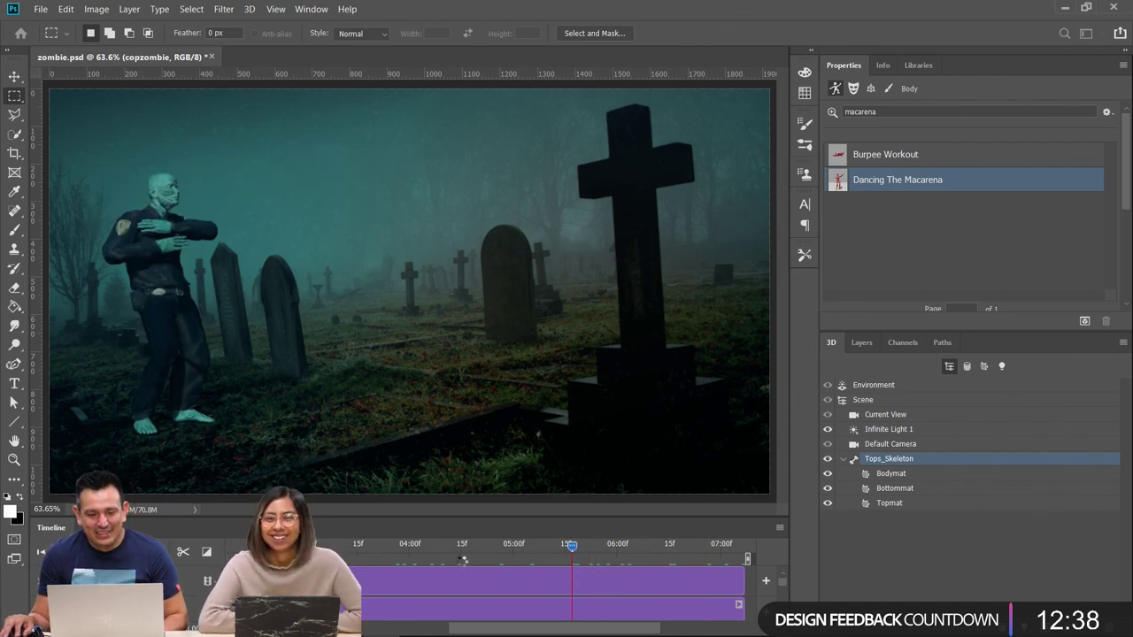
left_click_drag(572, 555, 443, 554)
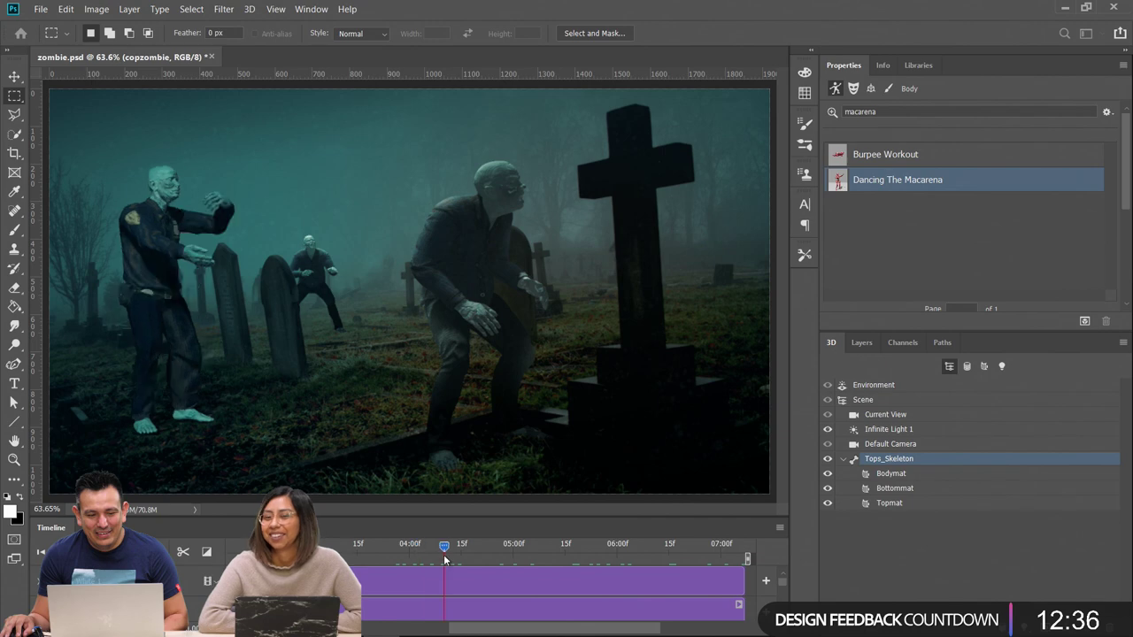
left_click(709, 435)
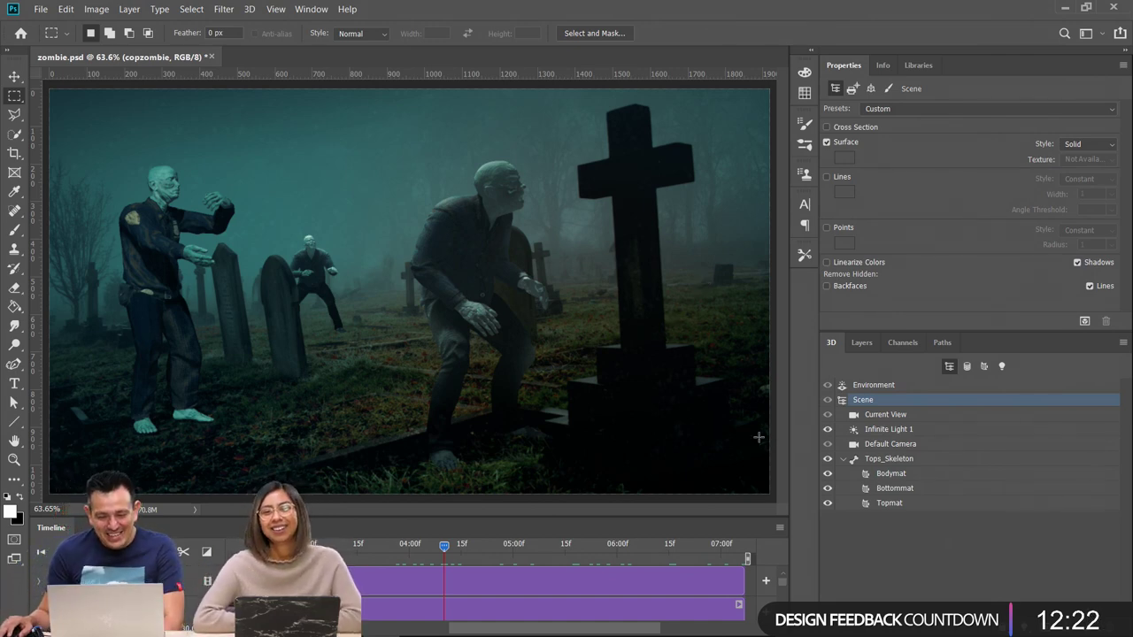
Select the Tops_Skeleton model and rotate it about 49° and further around its vertical axis
left_click(846, 459)
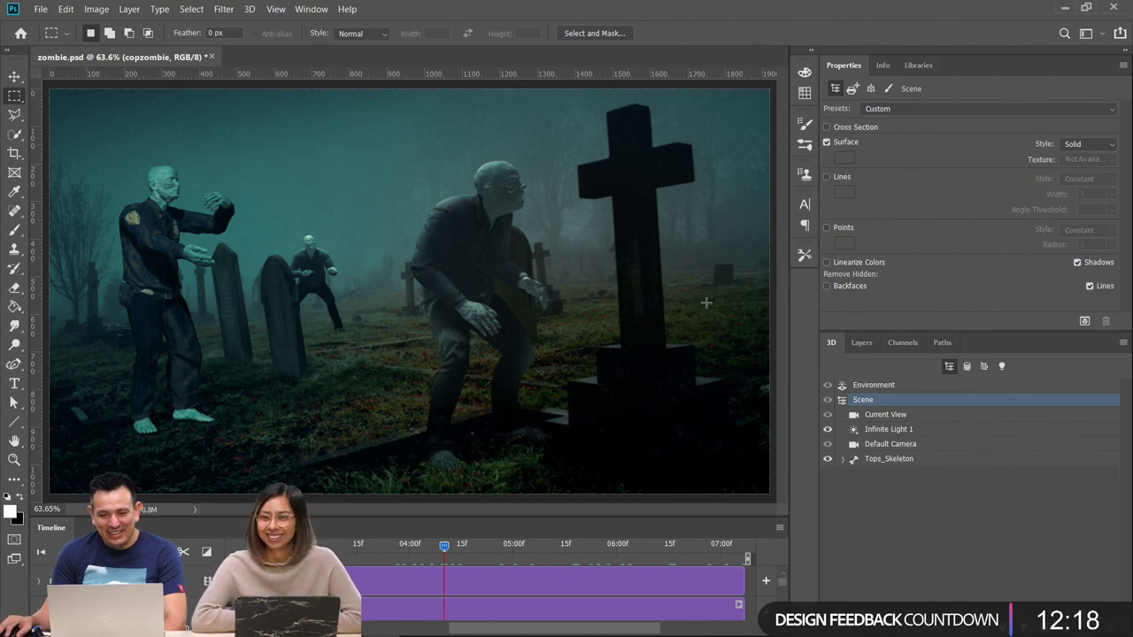
key("v")
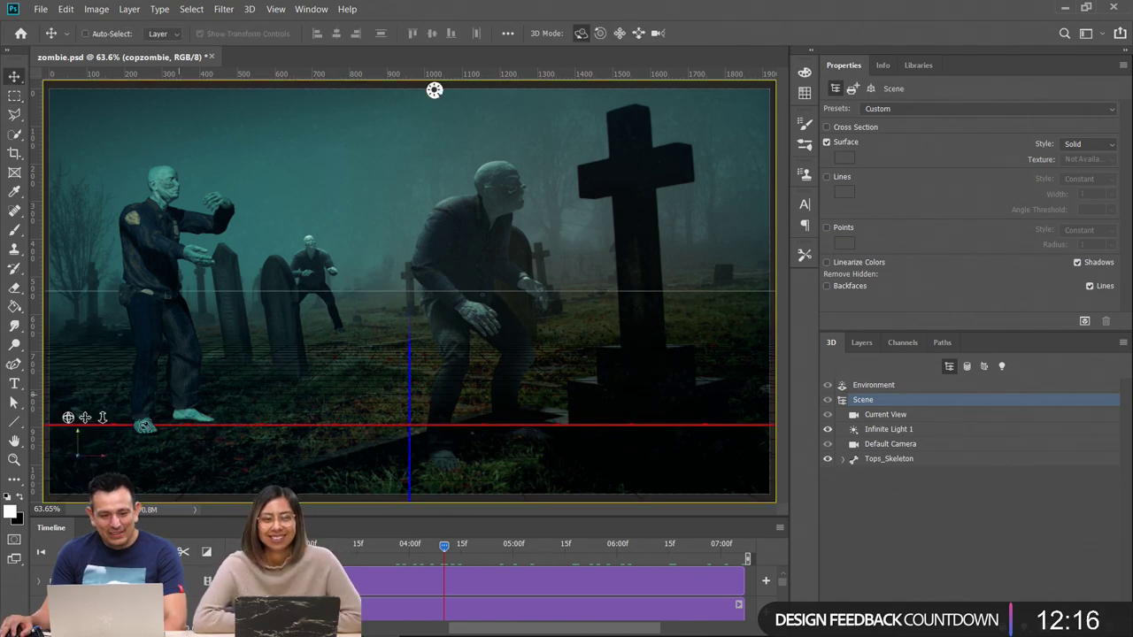
left_click(181, 337)
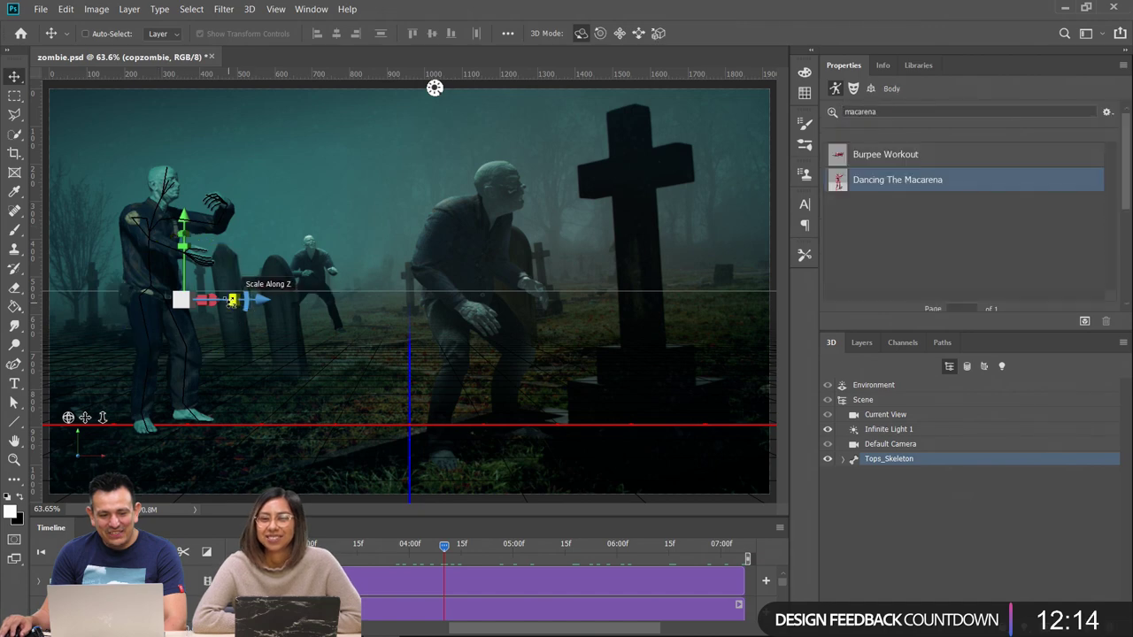
left_click_drag(243, 300, 515, 354)
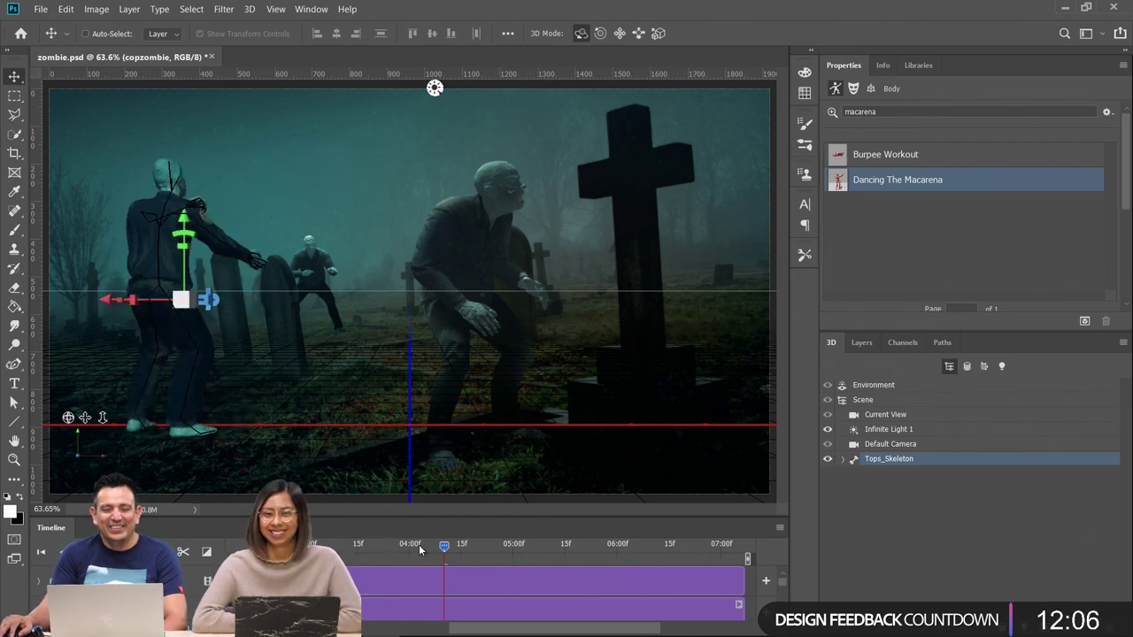
left_click_drag(182, 298, 441, 305)
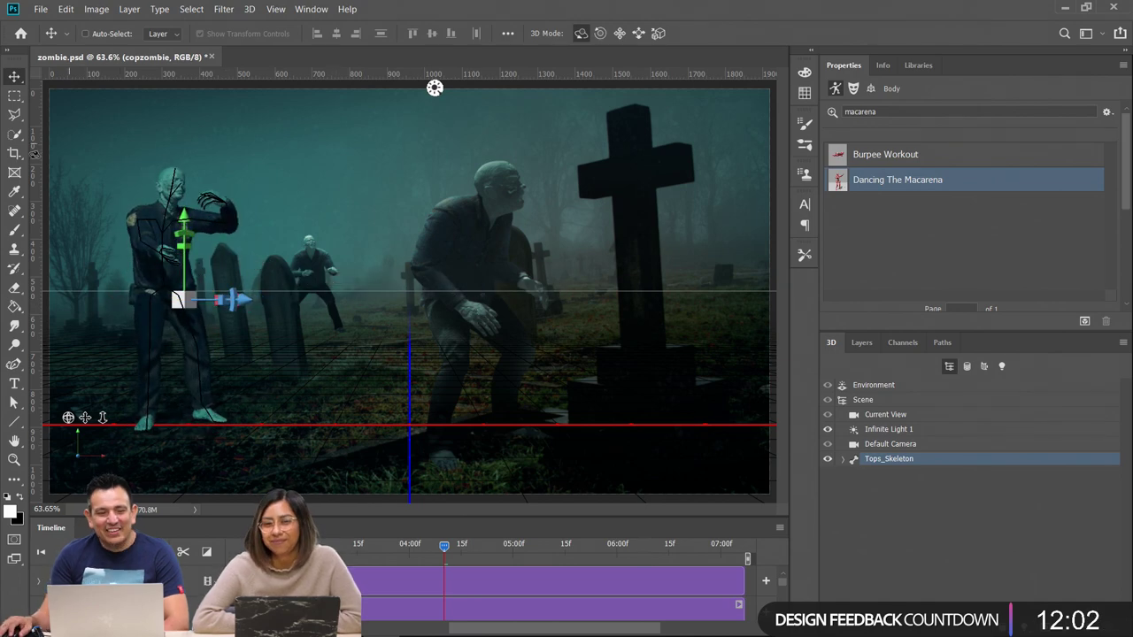
key("m")
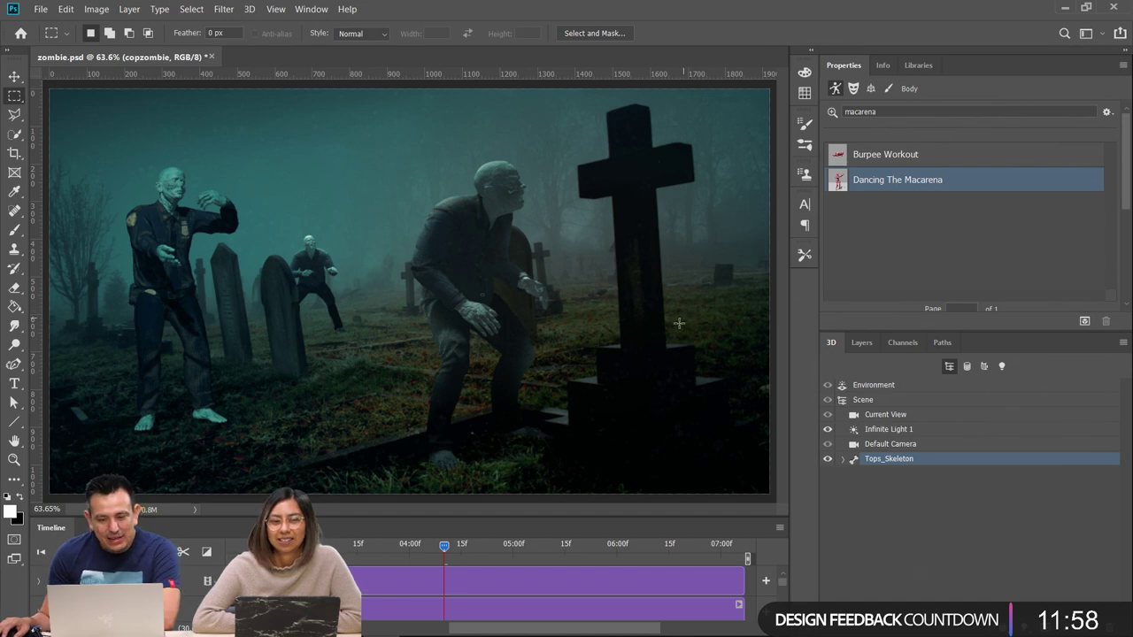
Back in the Layers list, collapse Group 1 and move Layer 6 into it
left_click(861, 346)
scroll(886, 513, "up", 3)
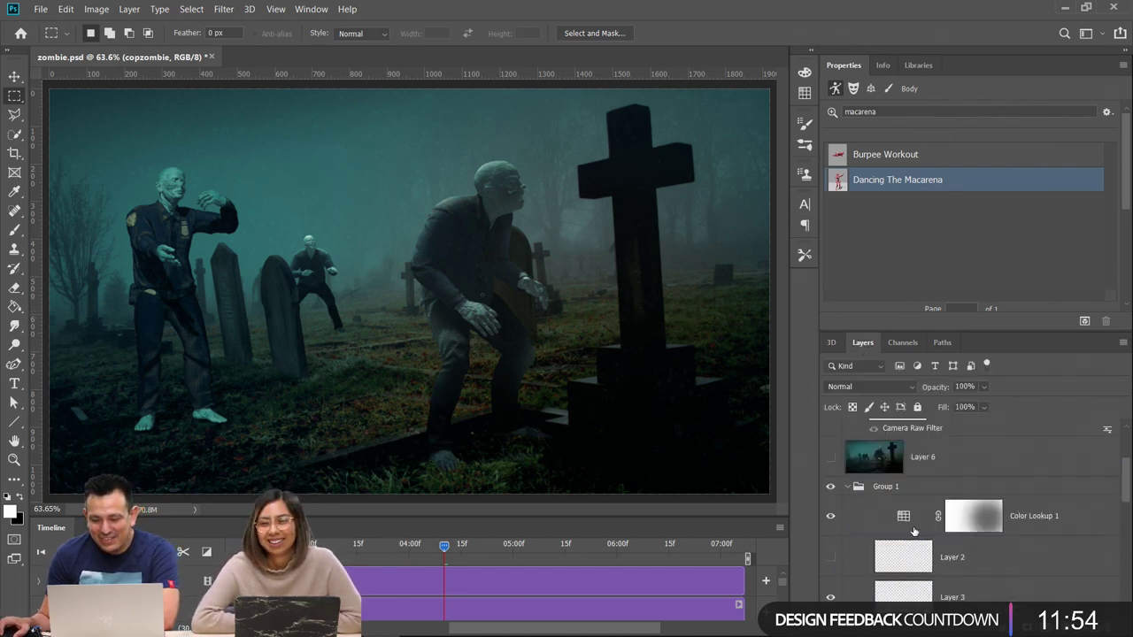
left_click(848, 489)
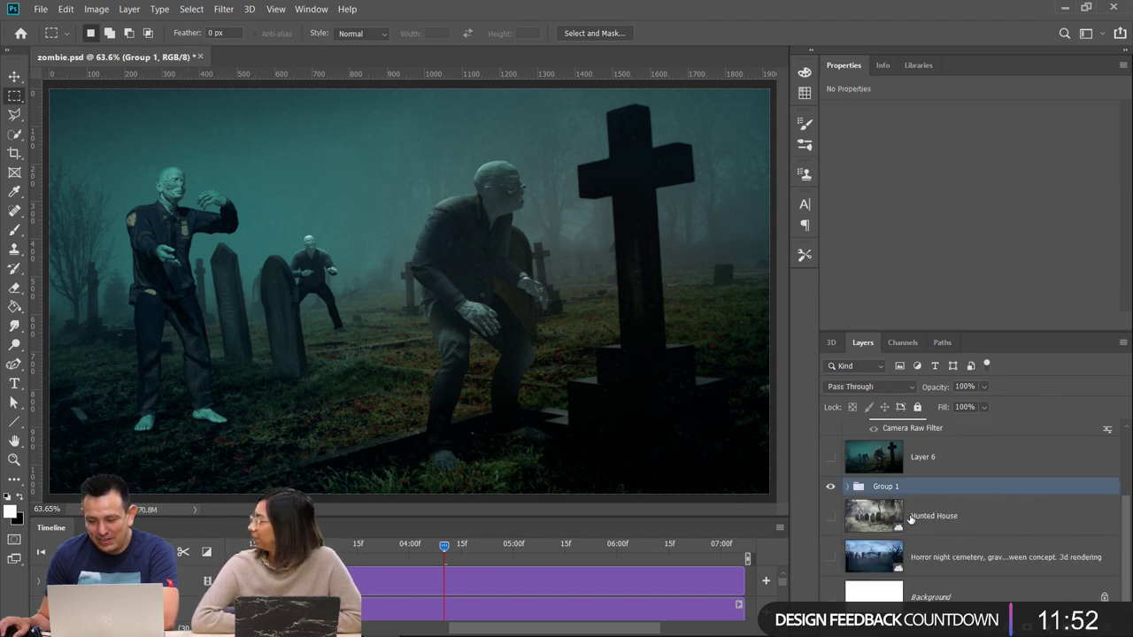
scroll(911, 519, "up", 4)
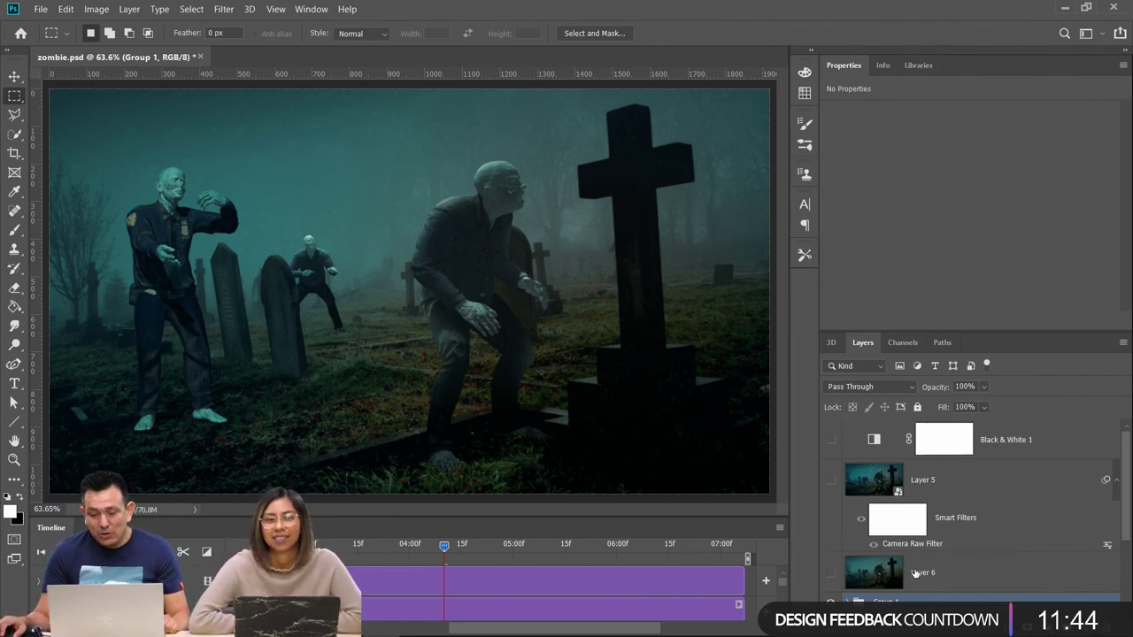
left_click_drag(914, 573, 918, 602)
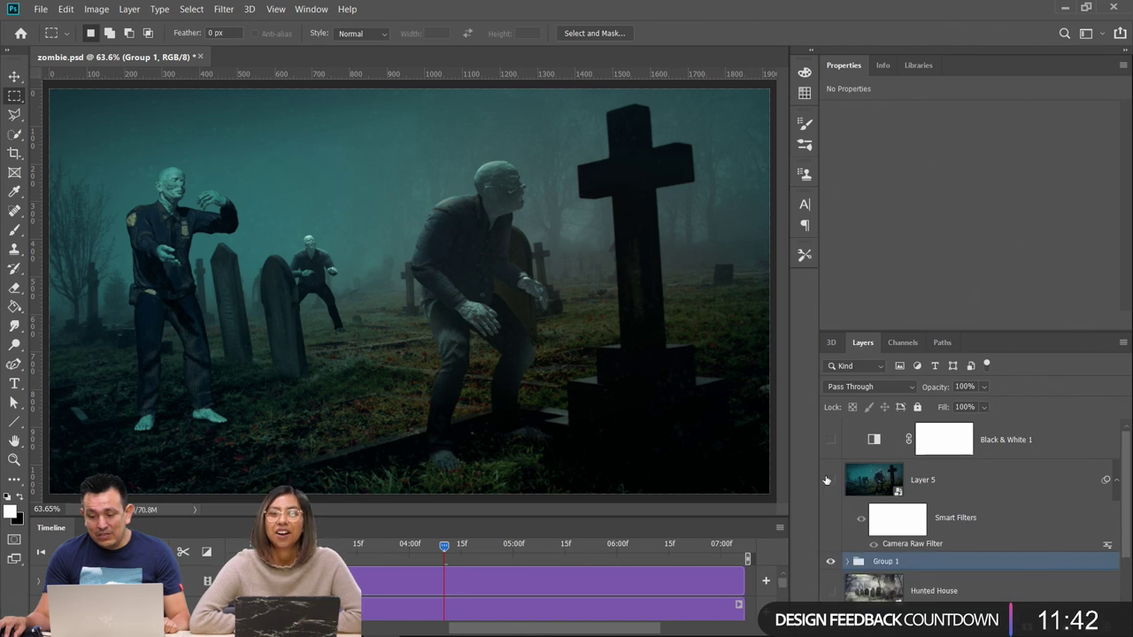
Compare with Layer 5 toggled, then stamp all visible layers using Ctrl+Alt+Shift+E
left_click(830, 480)
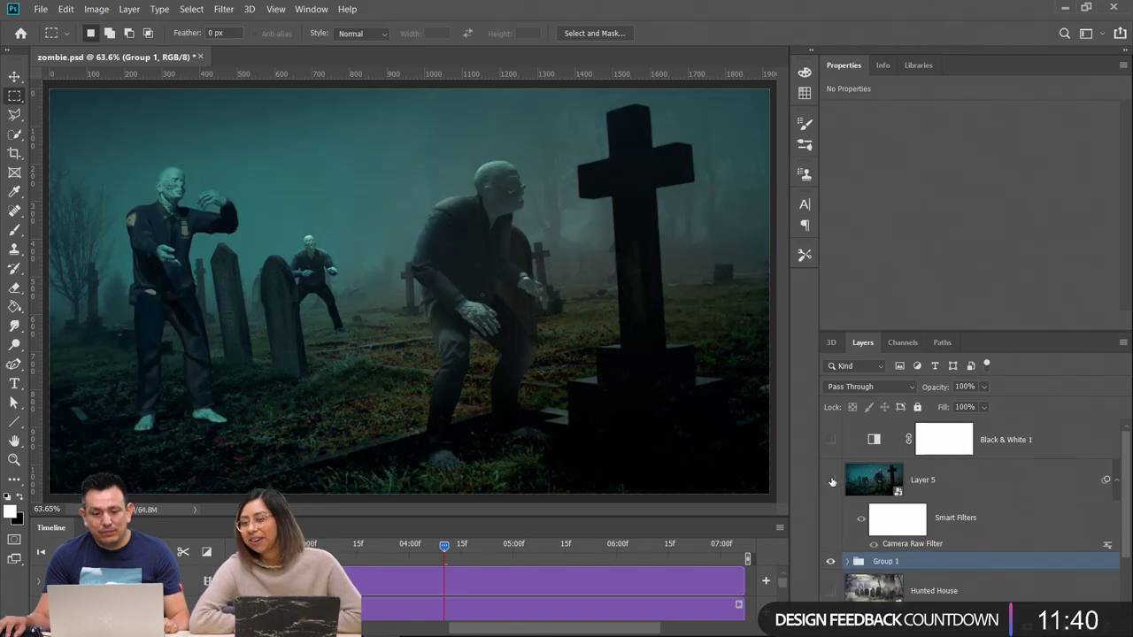
left_click(831, 480)
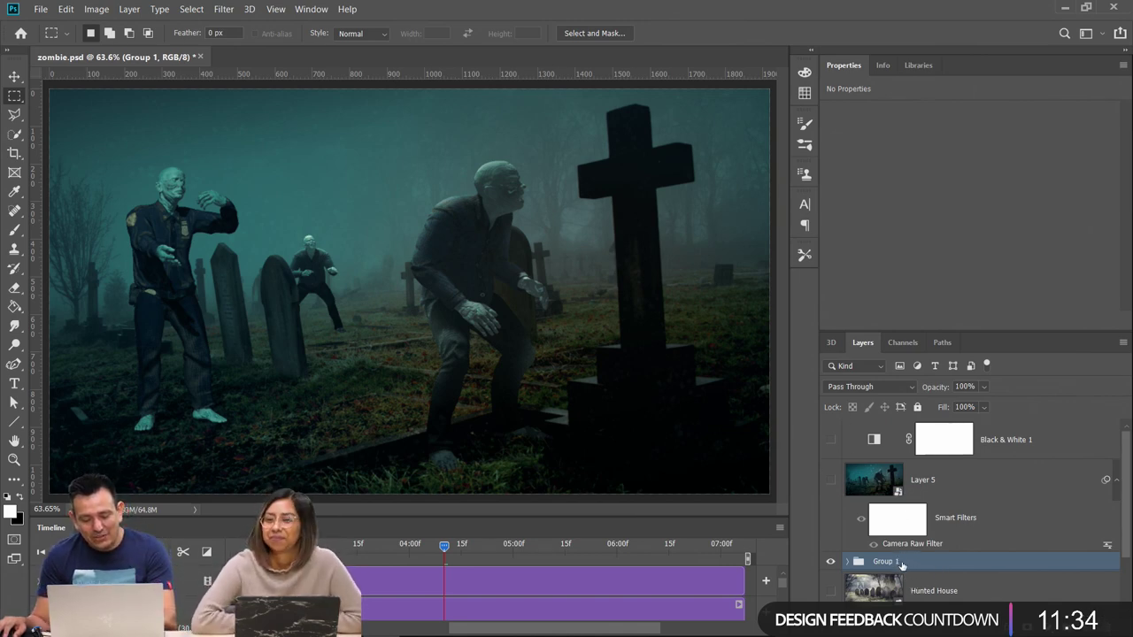
key("ctrl+shift+alt+e")
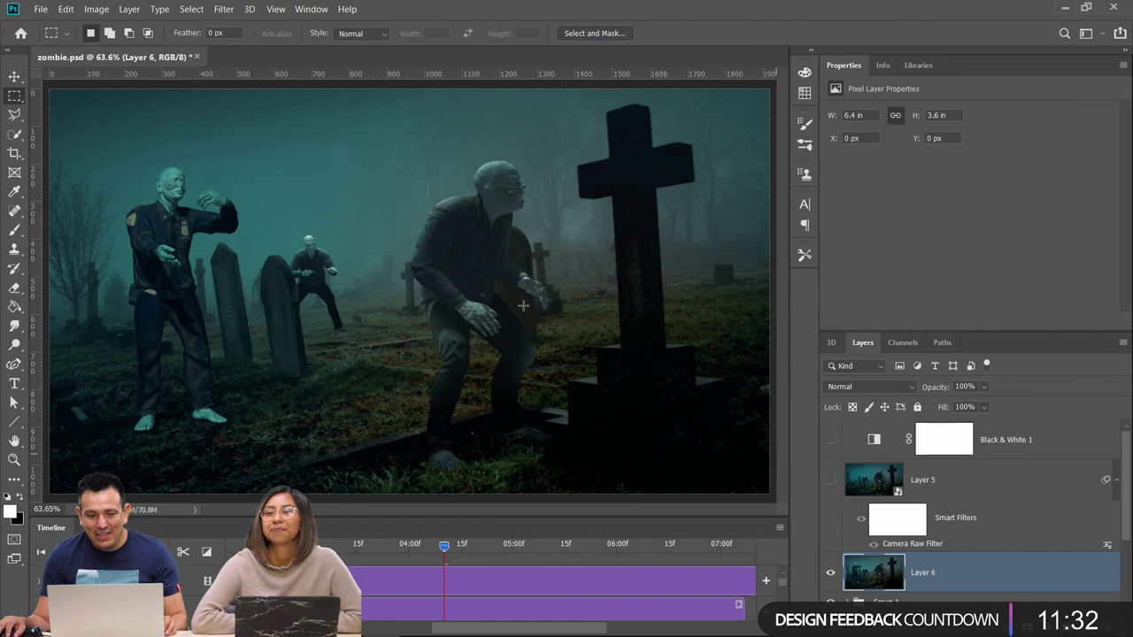
Open the Layer 5 smart object and drag the merged Layer 6 composite into it
double_click(874, 479)
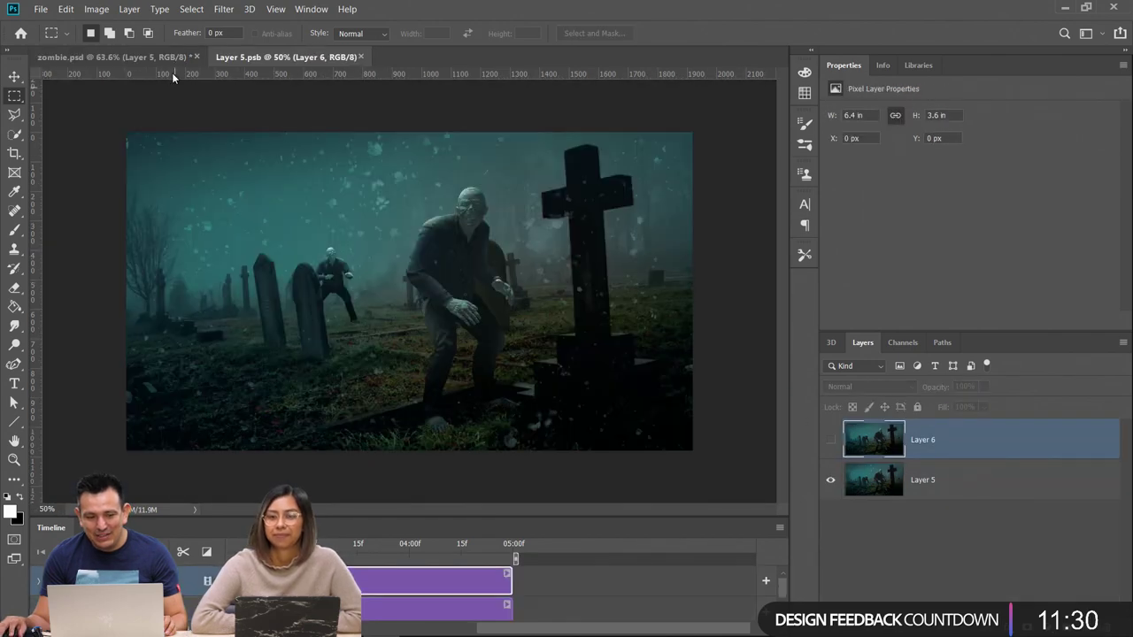
left_click(159, 57)
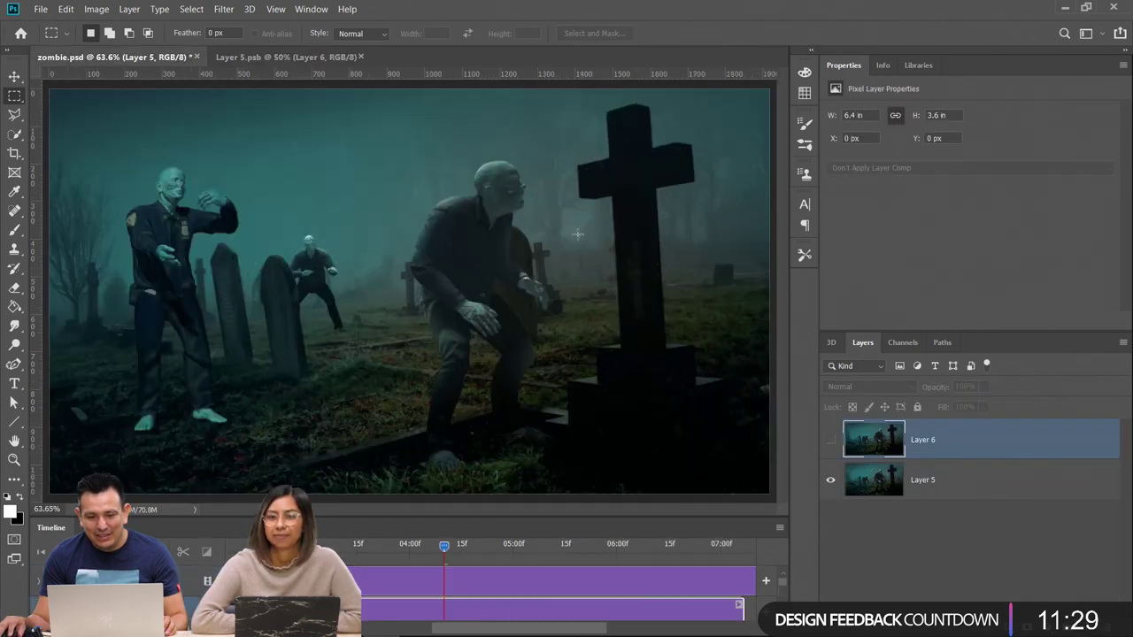
left_click(15, 76)
left_click_drag(410, 288, 340, 225)
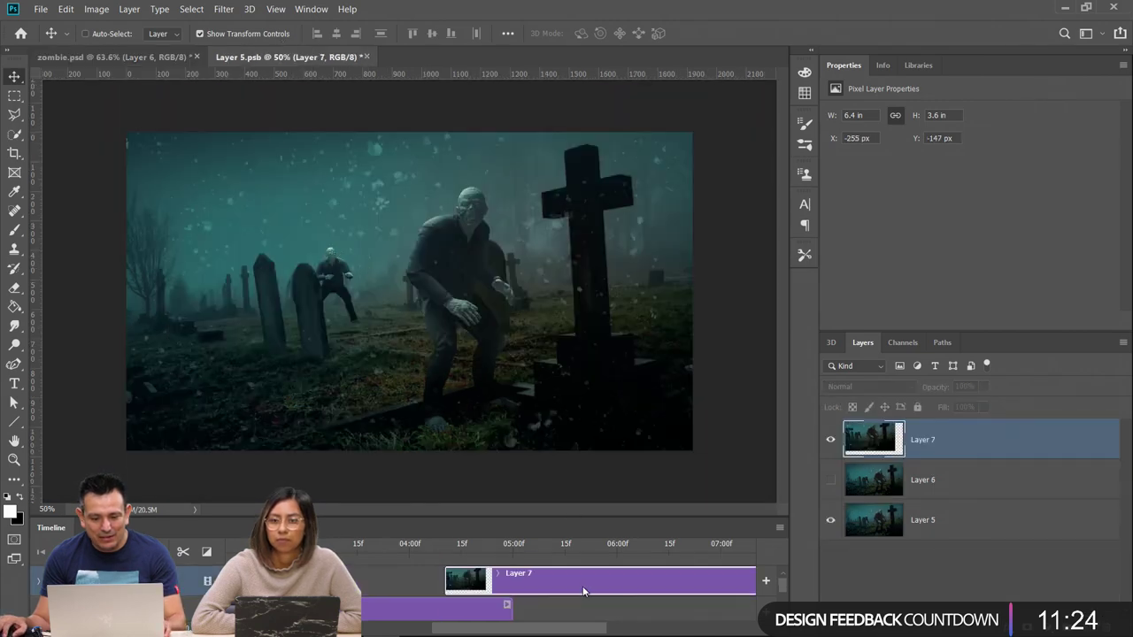
Trim the Layer 7 clip to match the other clip, then save and close the smart object
left_click_drag(584, 591, 409, 590)
left_click_drag(428, 243, 504, 286)
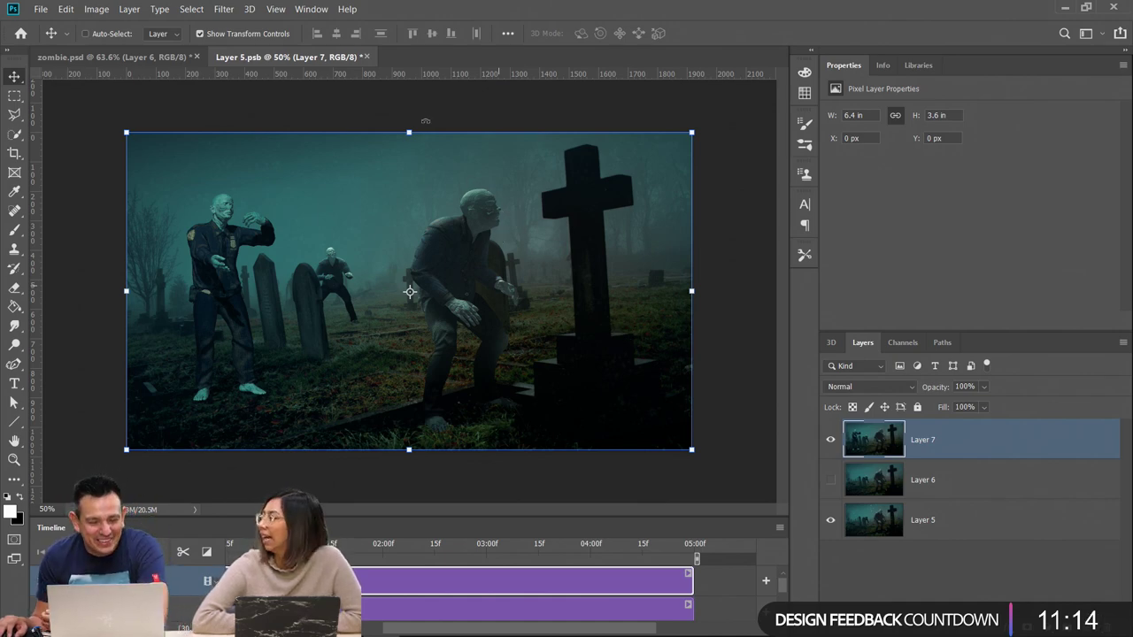
left_click(366, 57)
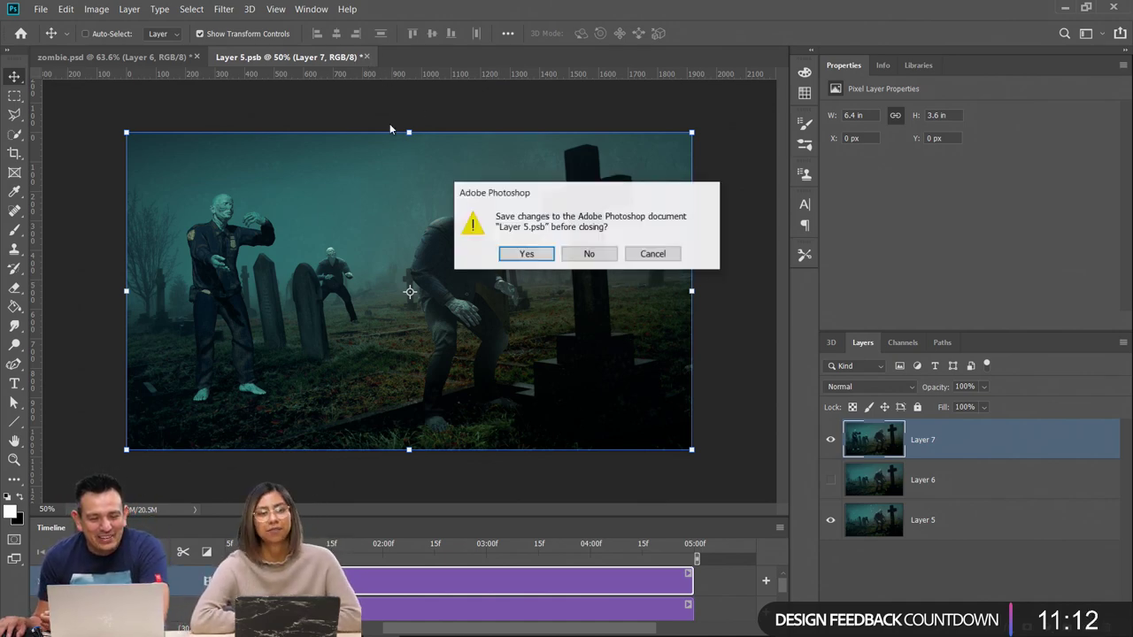
left_click(527, 254)
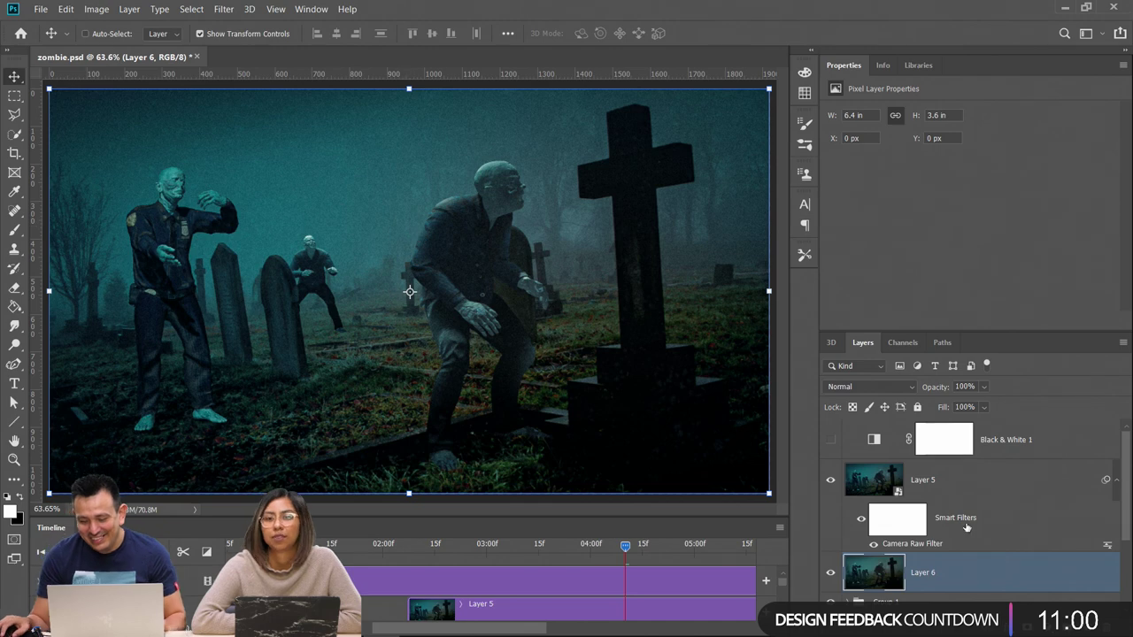
Show Layer 5, hide Layer 6, and select the copzombie 3D layer inside Group 1
left_click(835, 487)
left_click(831, 573)
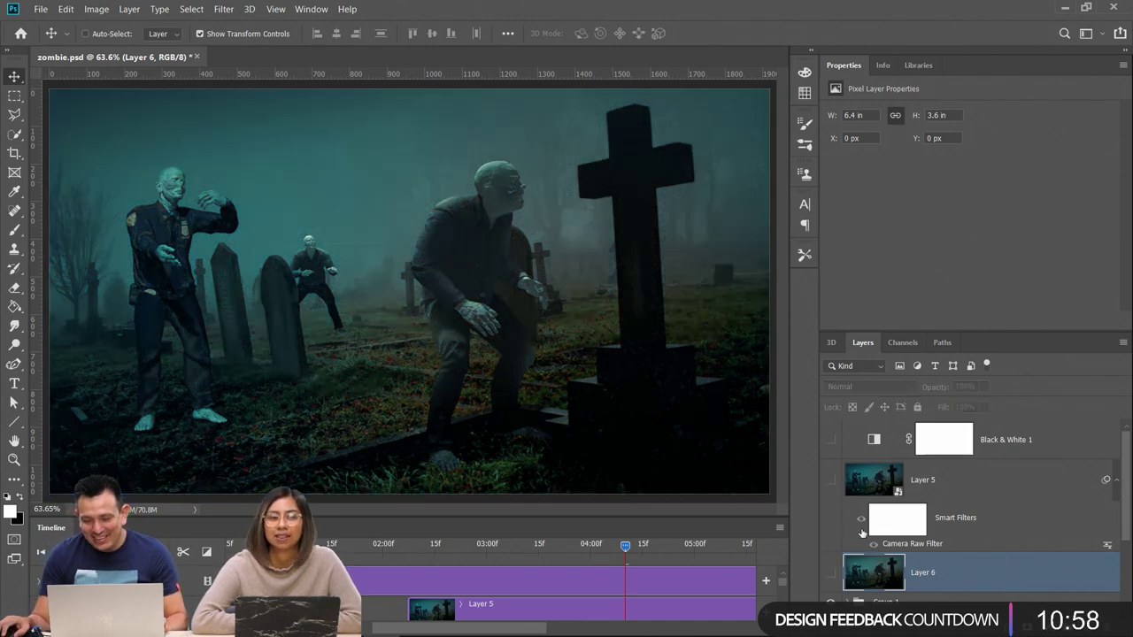
scroll(863, 536, "down", 2)
left_click(848, 522)
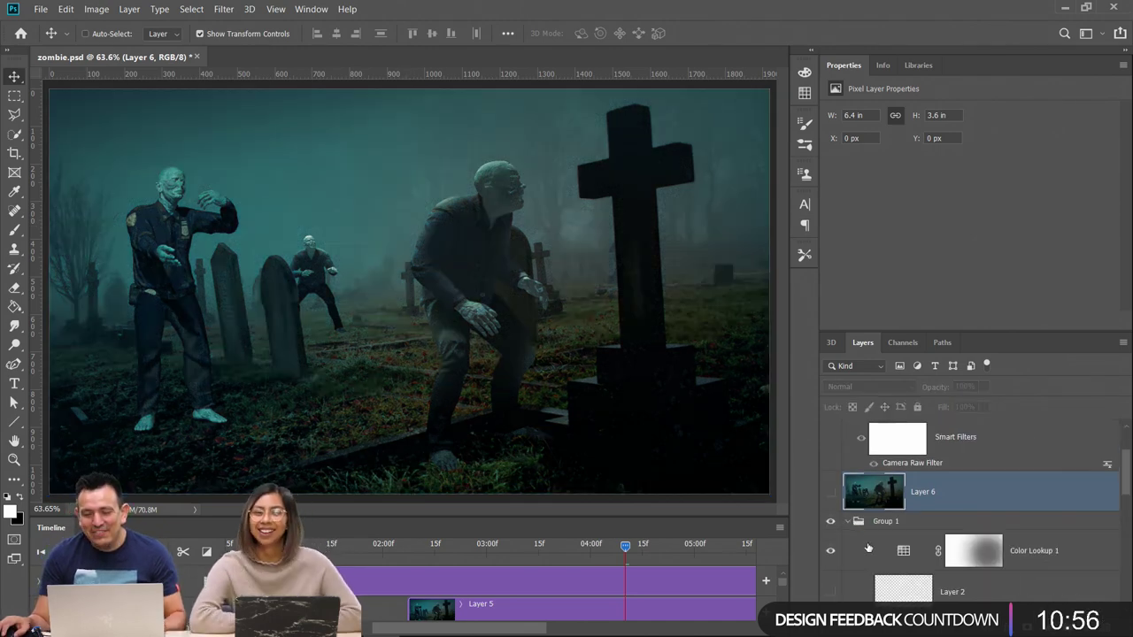
scroll(868, 549, "down", 4)
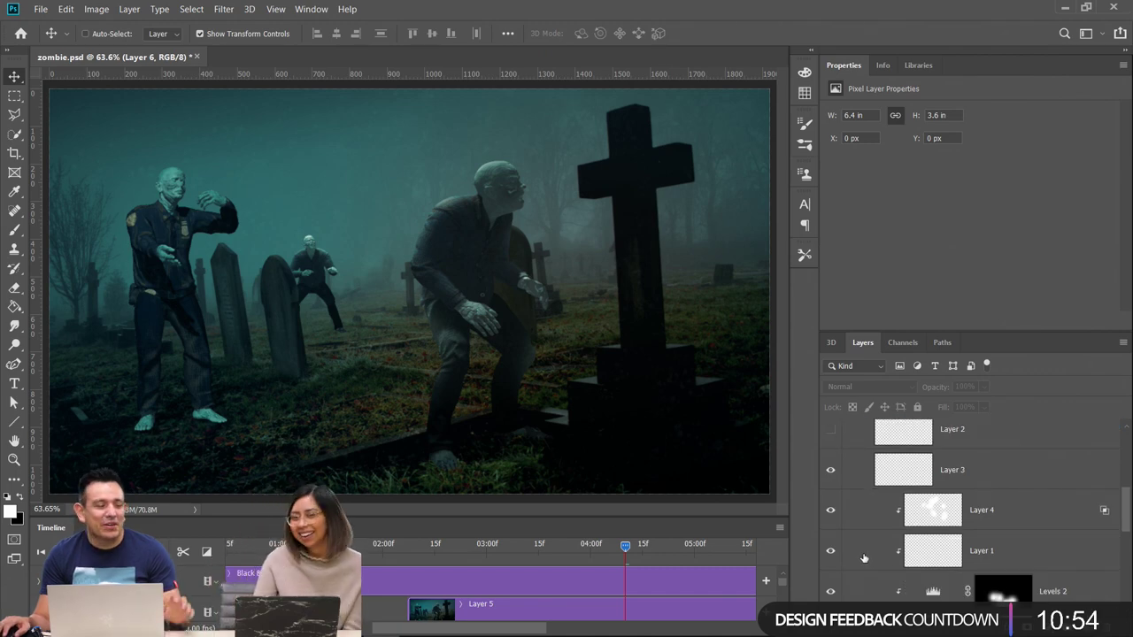
scroll(864, 558, "down", 3)
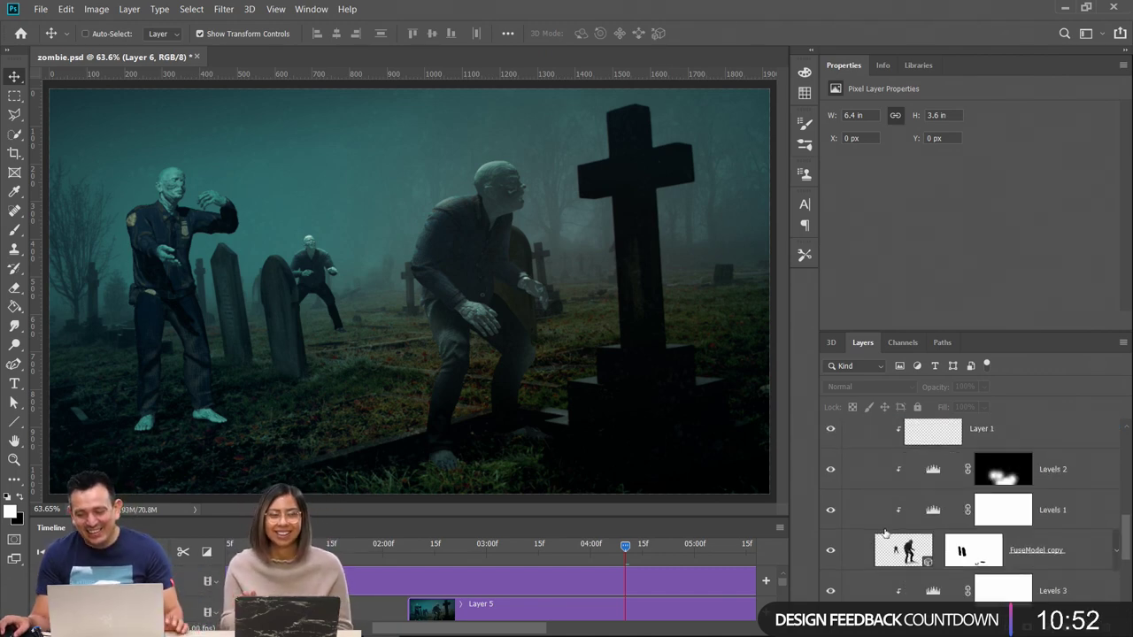
left_click(901, 559)
scroll(898, 558, "down", 1)
left_click(903, 589)
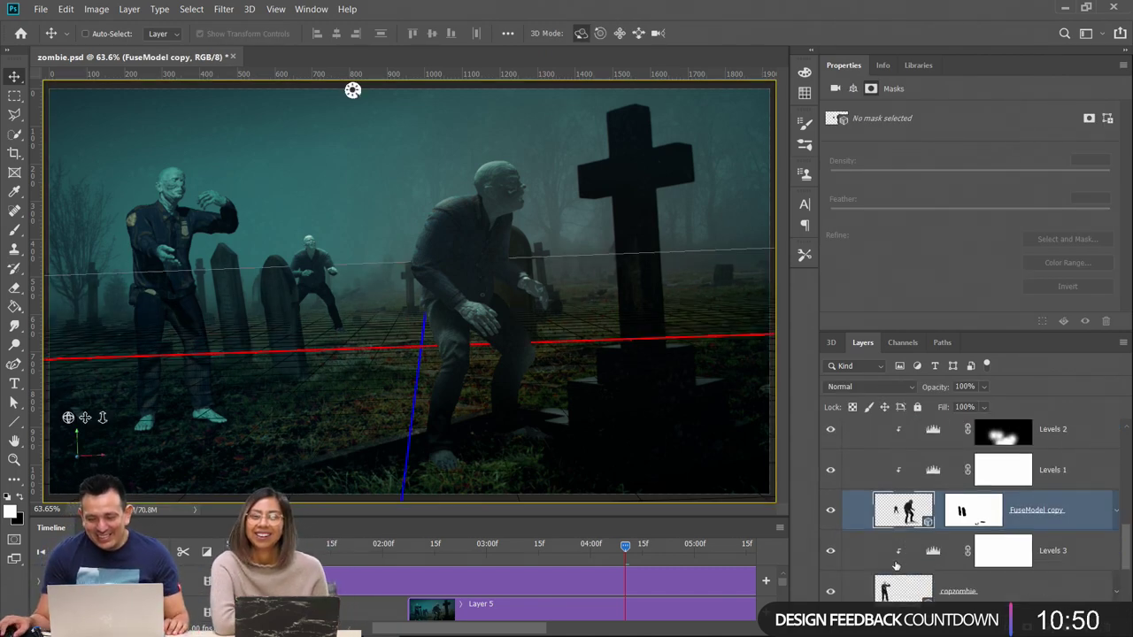
Search Body presets for 'thriller', apply a Thriller Dance animation, and preview it at 04:00
double_click(892, 112)
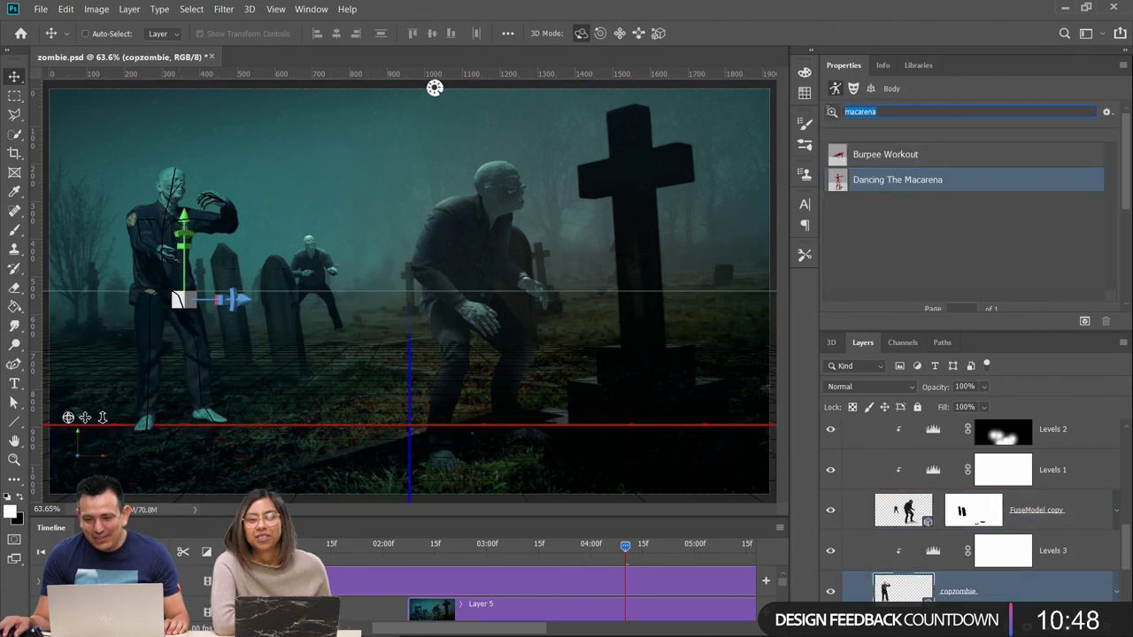
type("thril")
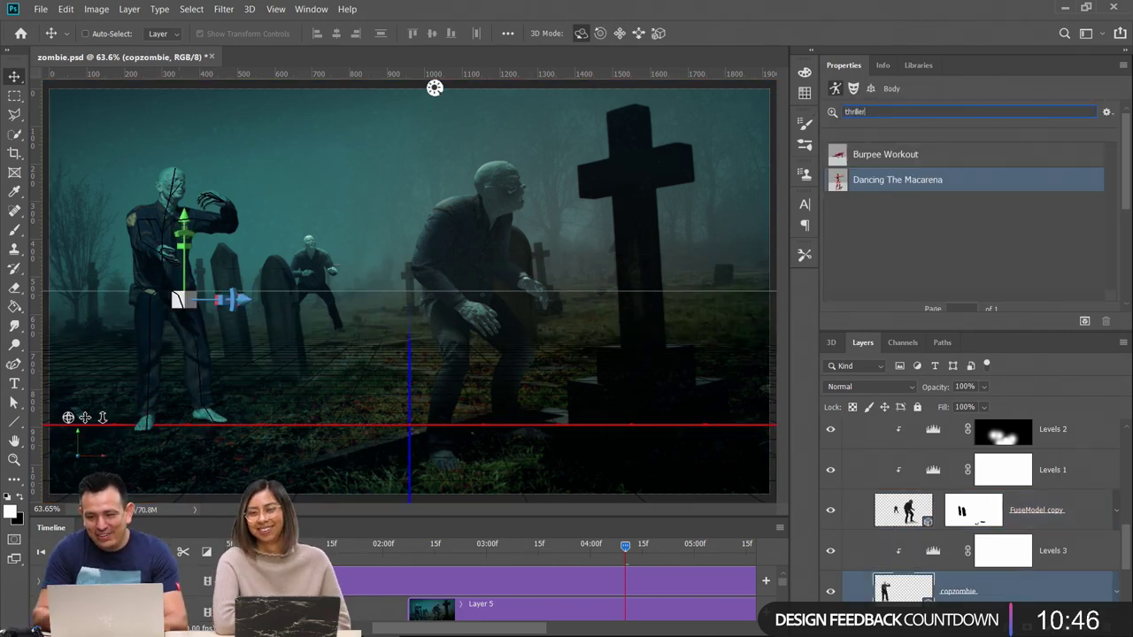
type("ler")
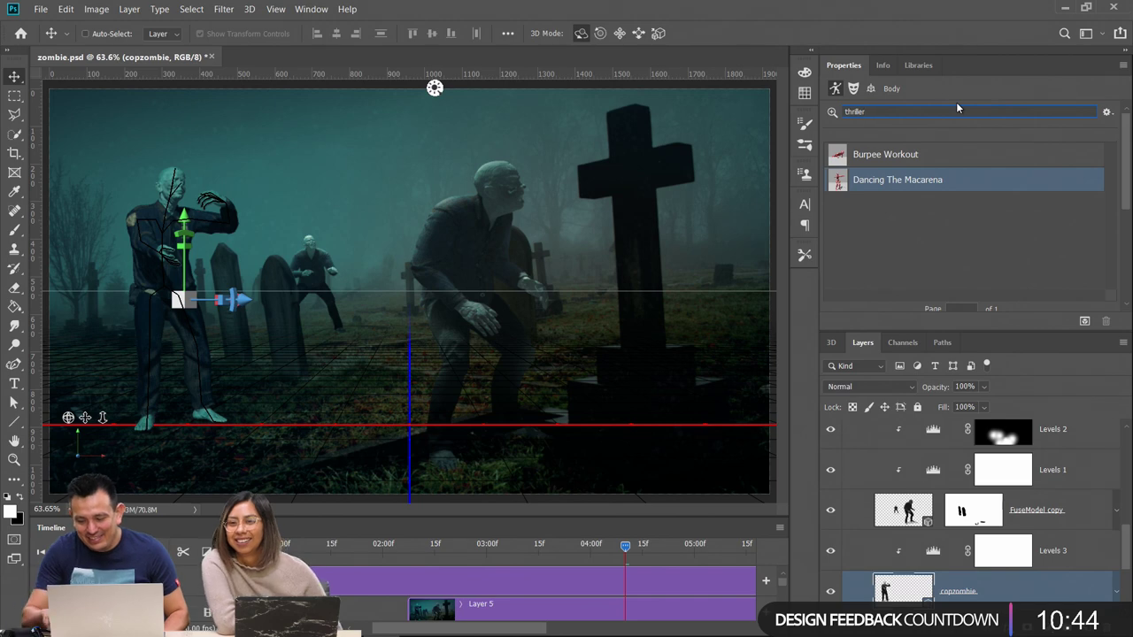
key("Return")
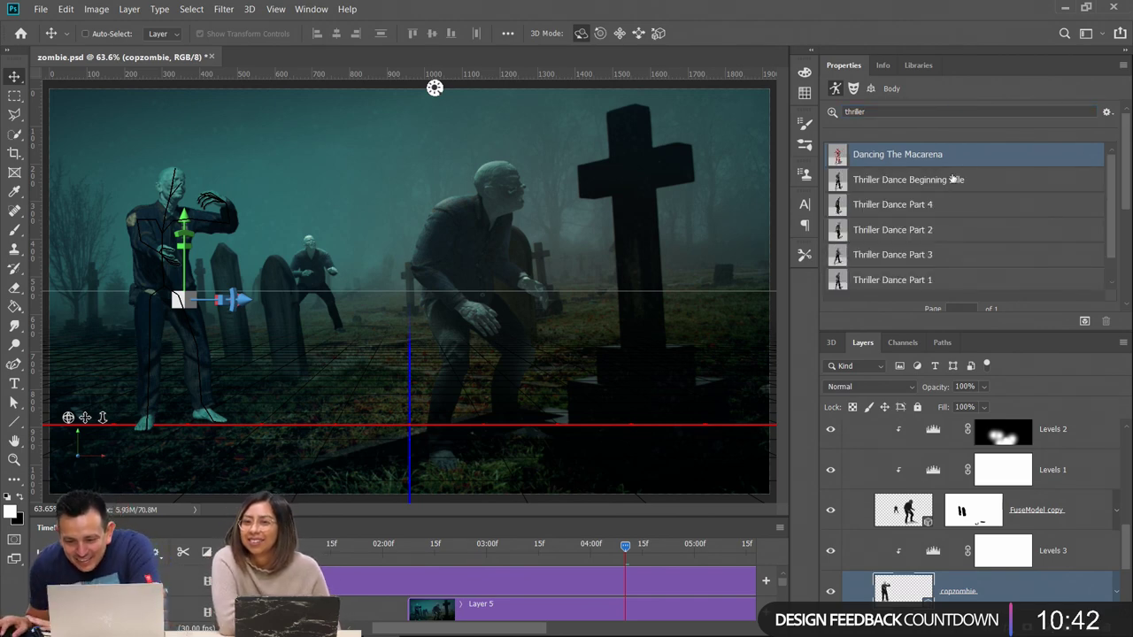
scroll(947, 202, "down", 1)
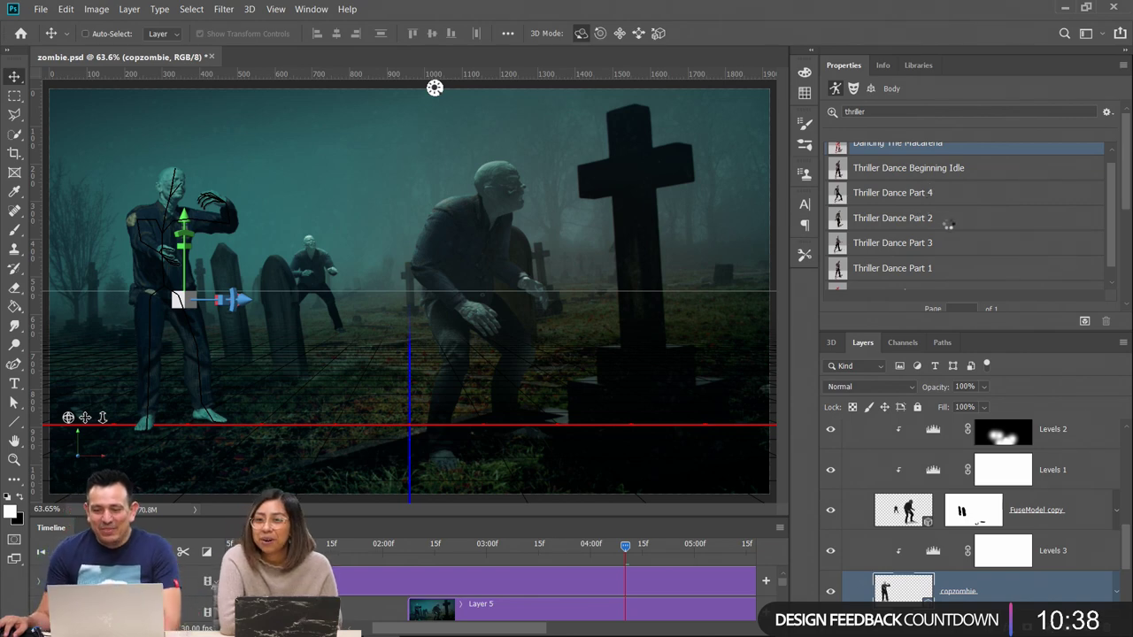
left_click(930, 192)
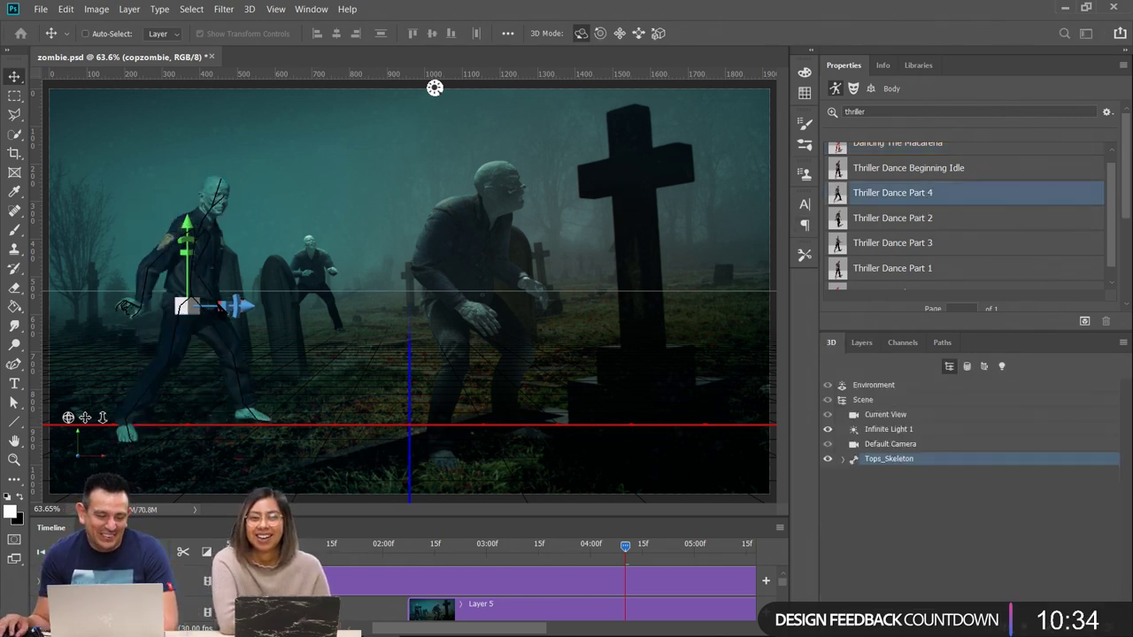
left_click_drag(617, 550, 497, 565)
left_click(588, 565)
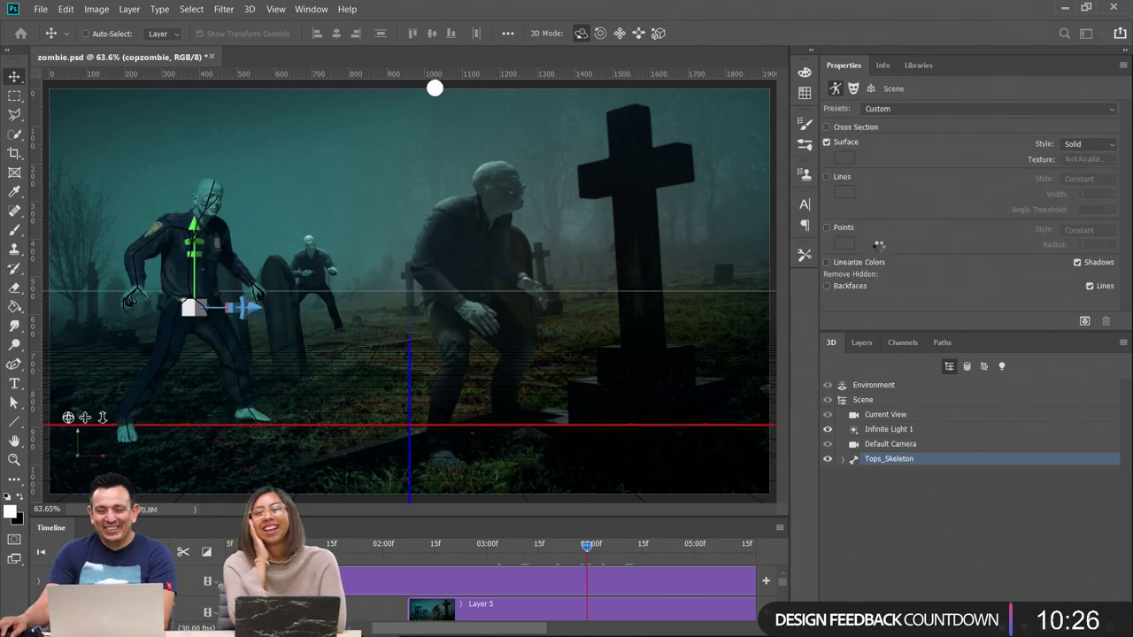
Switch the zombie skeleton to Thriller Dance Part 2 and push the zombie further back
left_click(537, 585)
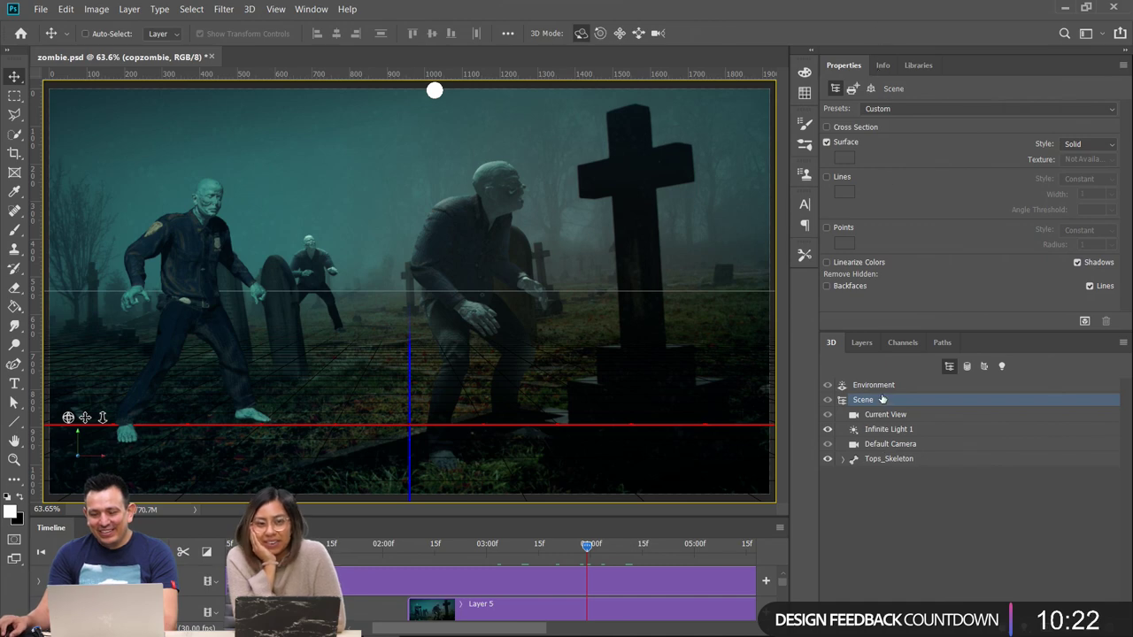
left_click(881, 459)
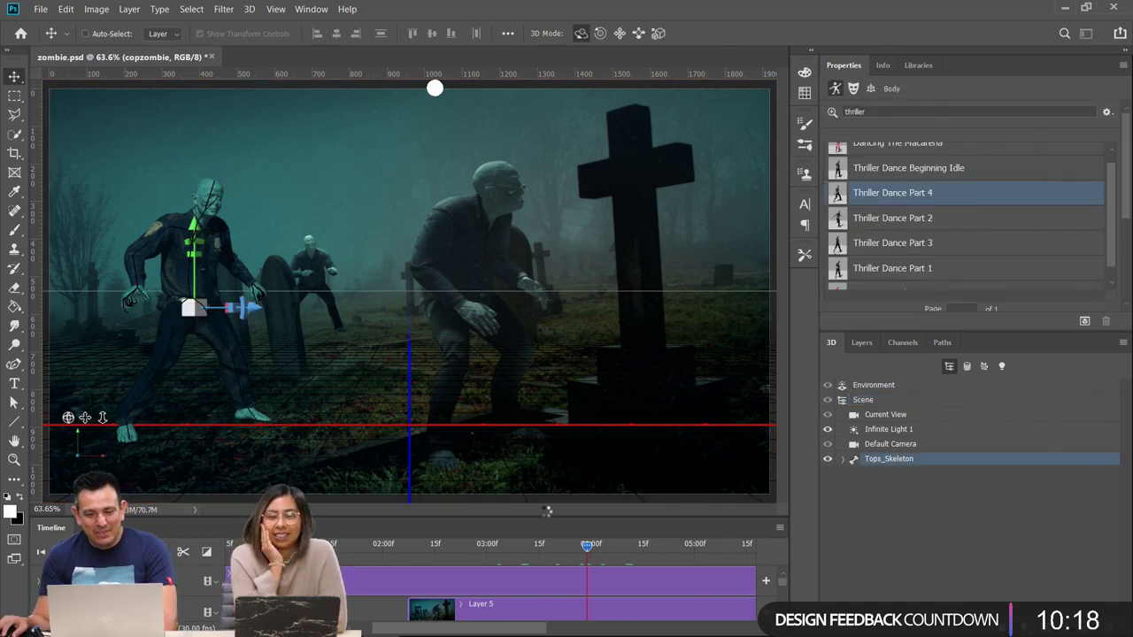
key("Down")
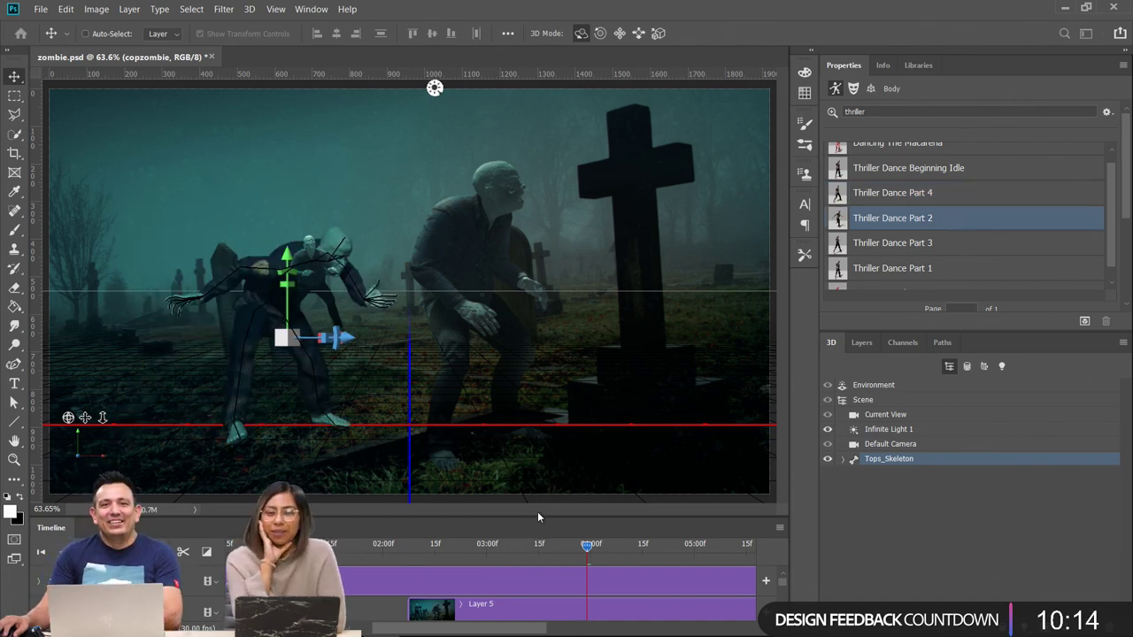
left_click(630, 547)
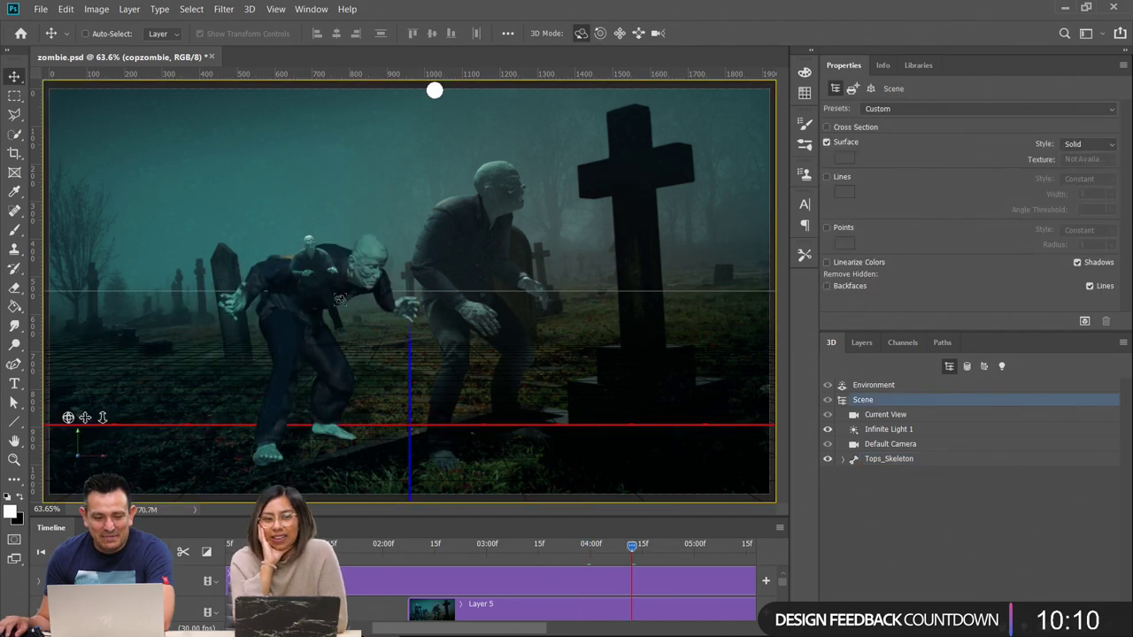
left_click(372, 263)
left_click_drag(390, 345, 263, 341)
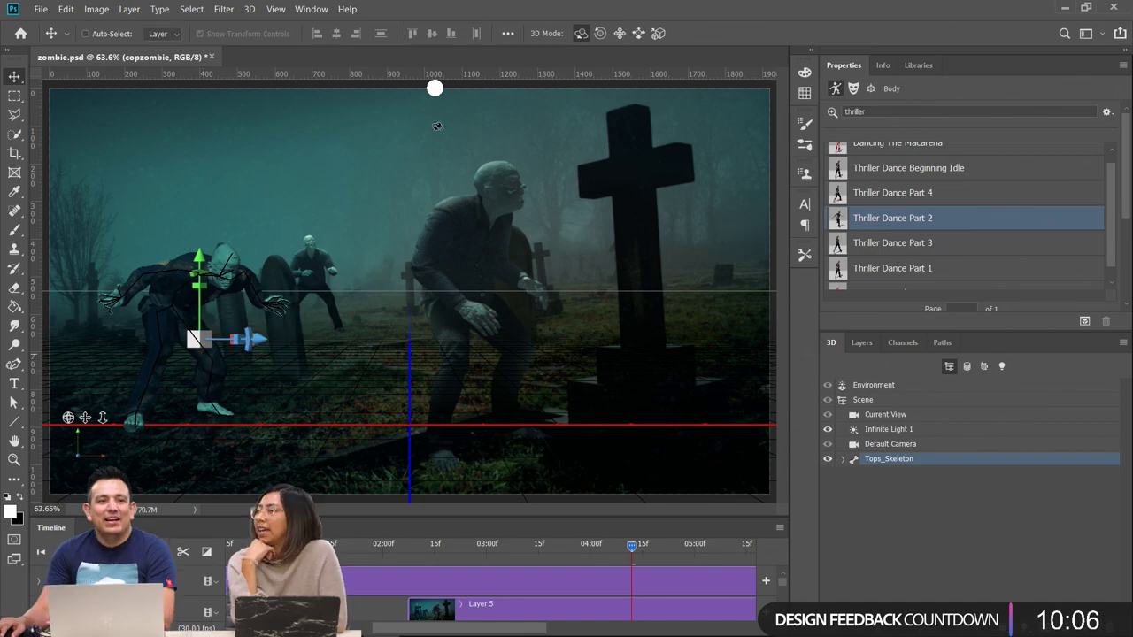
Bring up Chrome and browse the Behance gallery and profile page
mouse_move(381, 624)
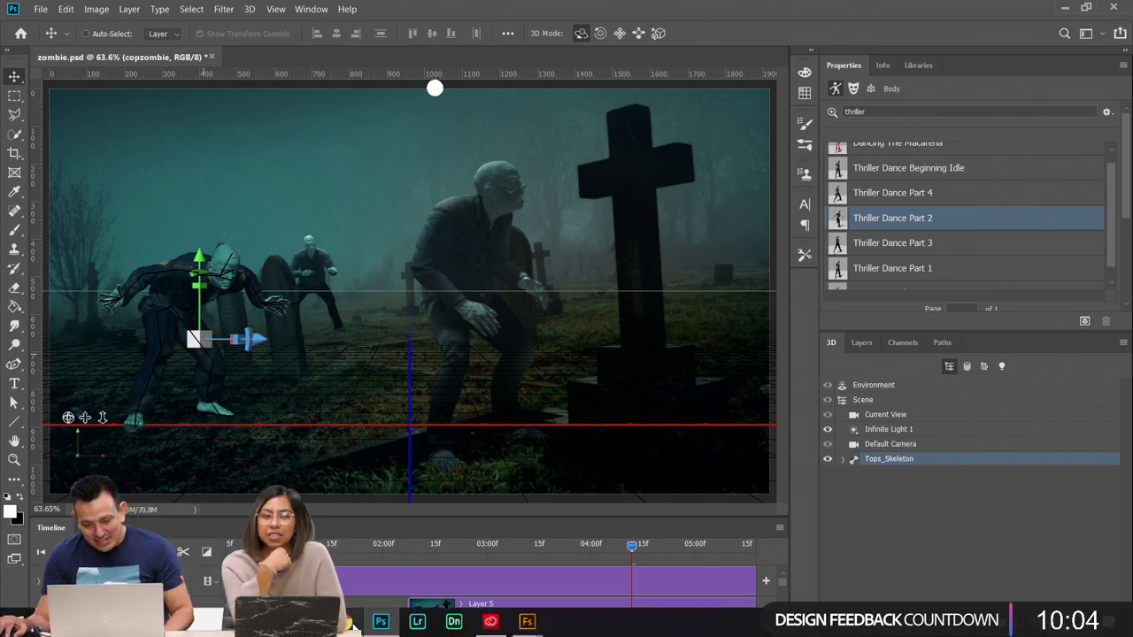
left_click(347, 622)
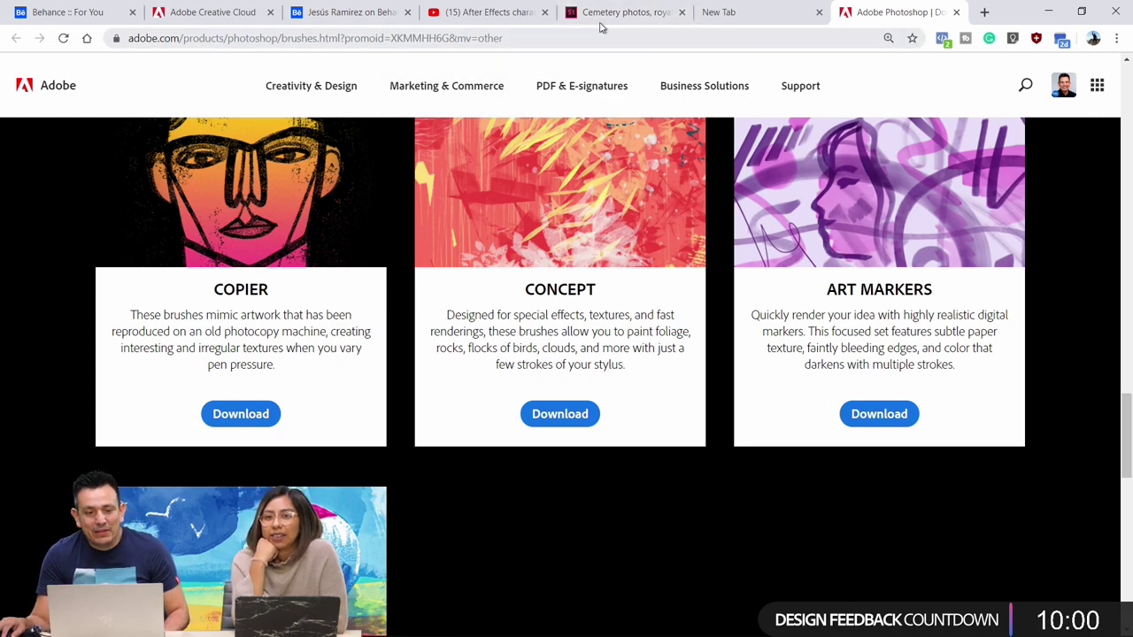
left_click(365, 11)
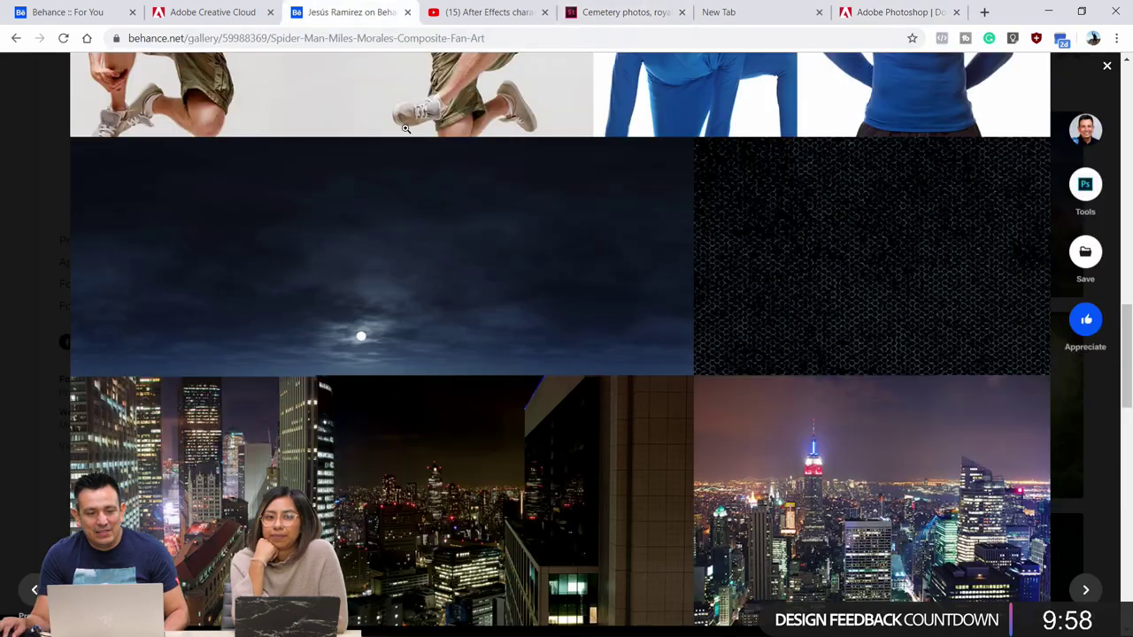
scroll(97, 174, "up", 5)
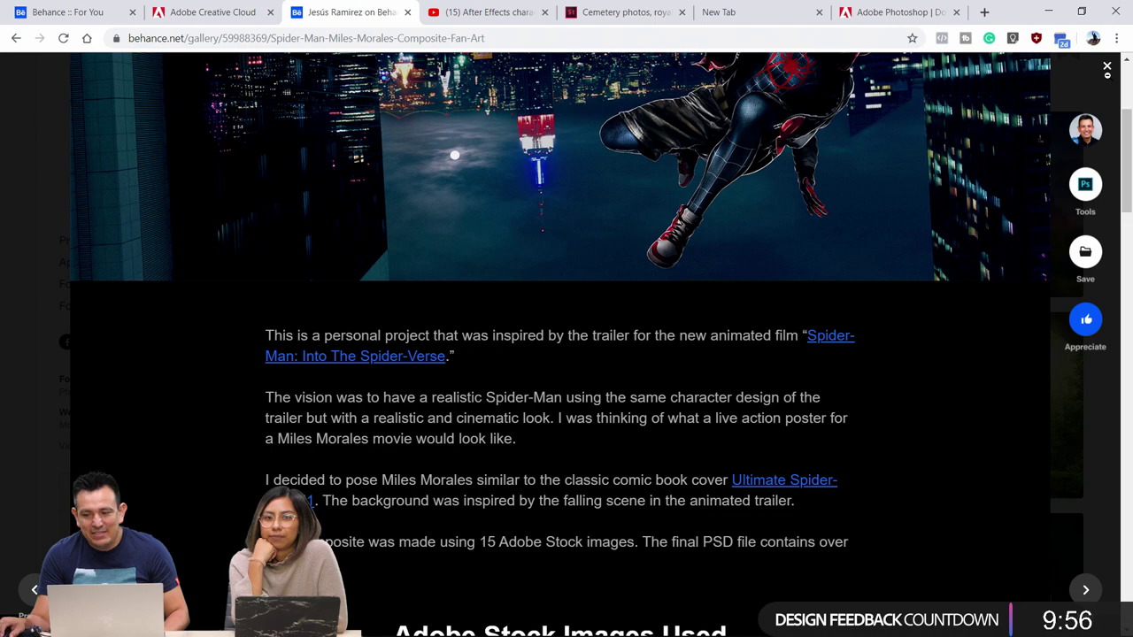
left_click(1107, 68)
scroll(222, 240, "up", 3)
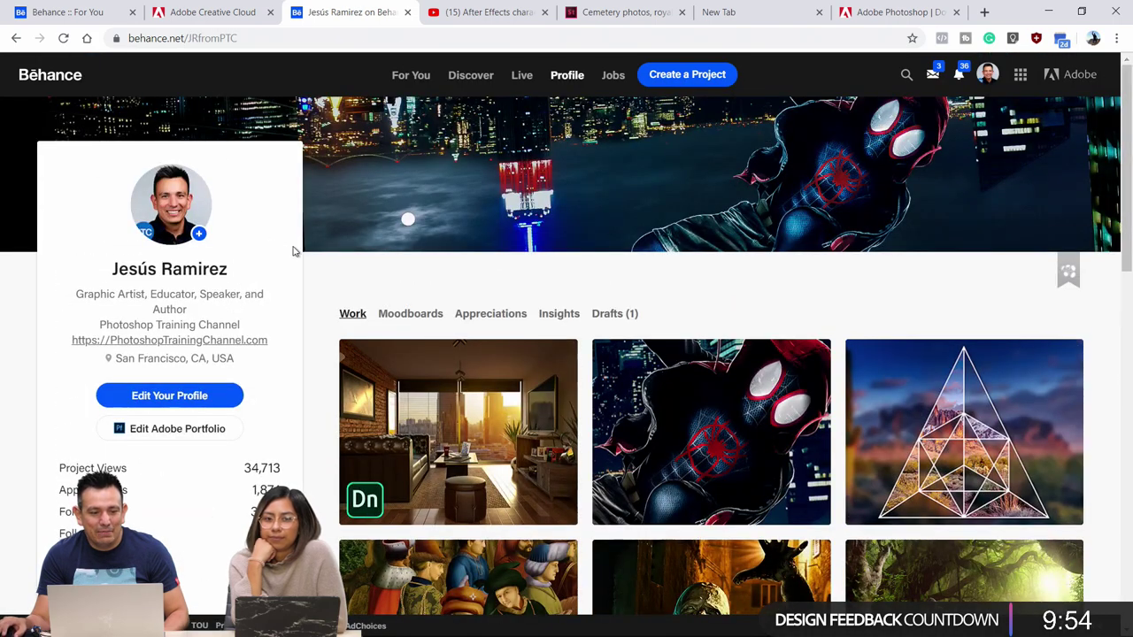
scroll(242, 421, "down", 2)
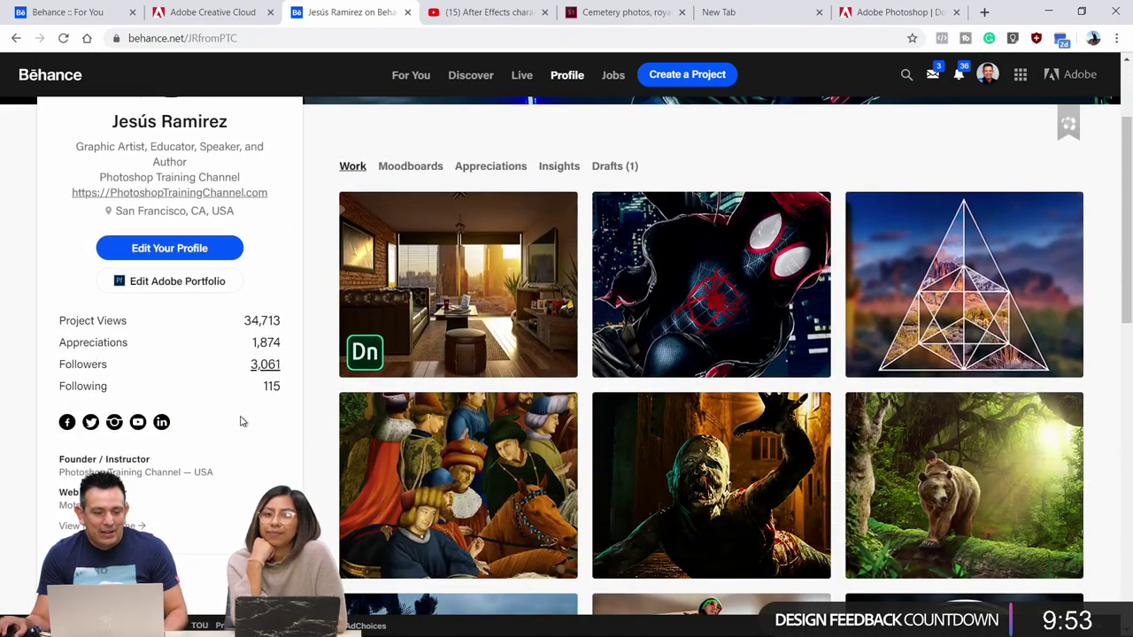
Open the Photoshop Training Channel linked from the Behance profile, then minimize Chrome
left_click(114, 423)
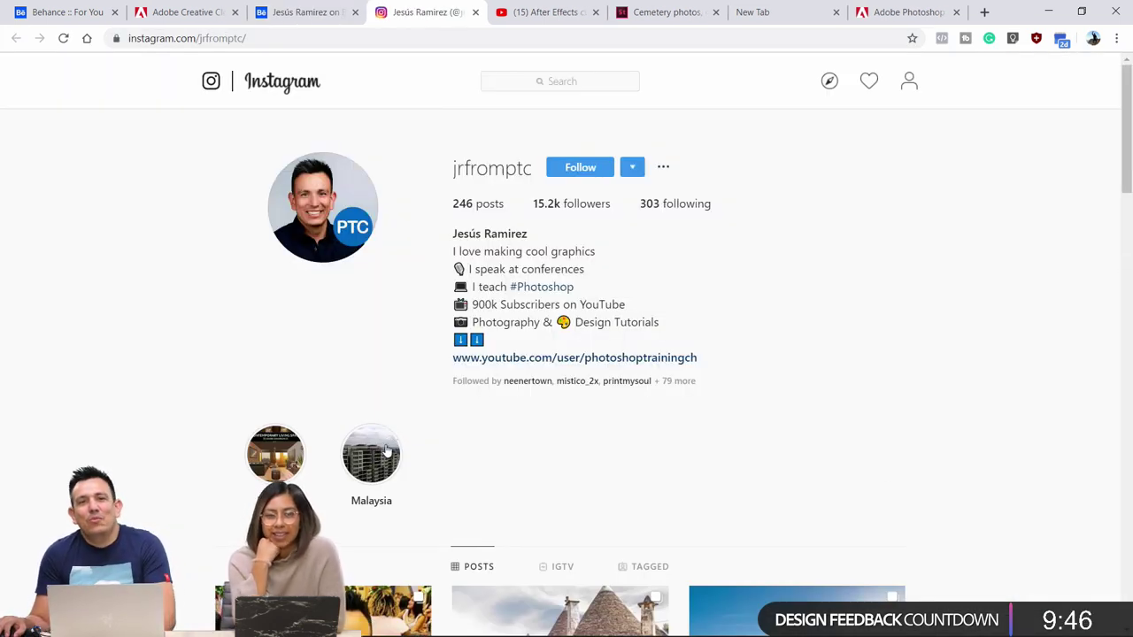
left_click(301, 16)
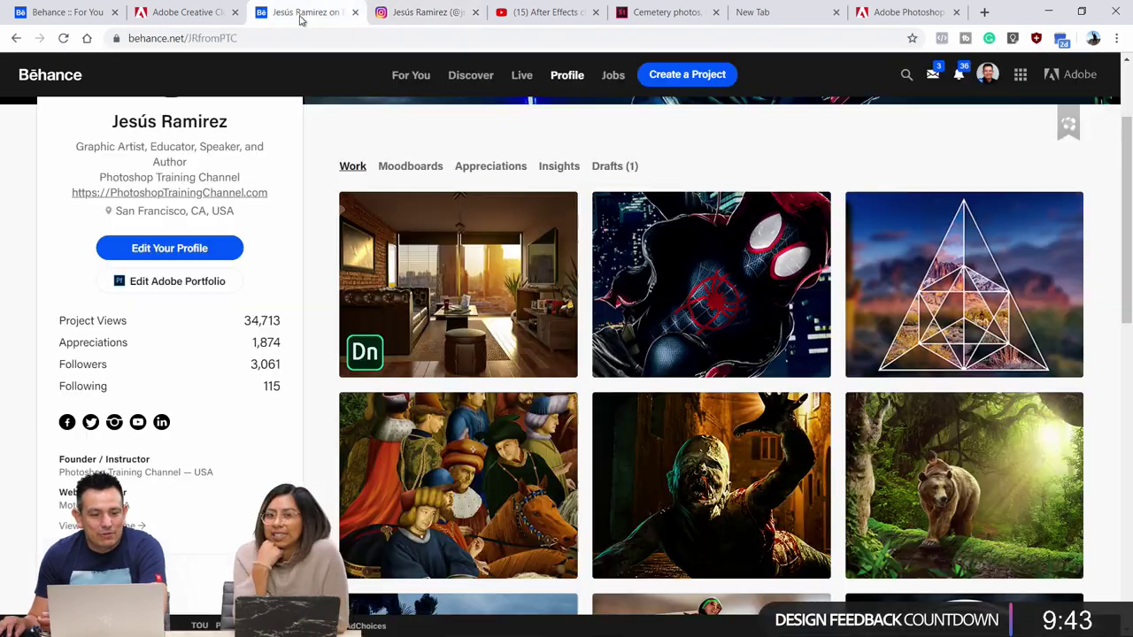
left_click(159, 424)
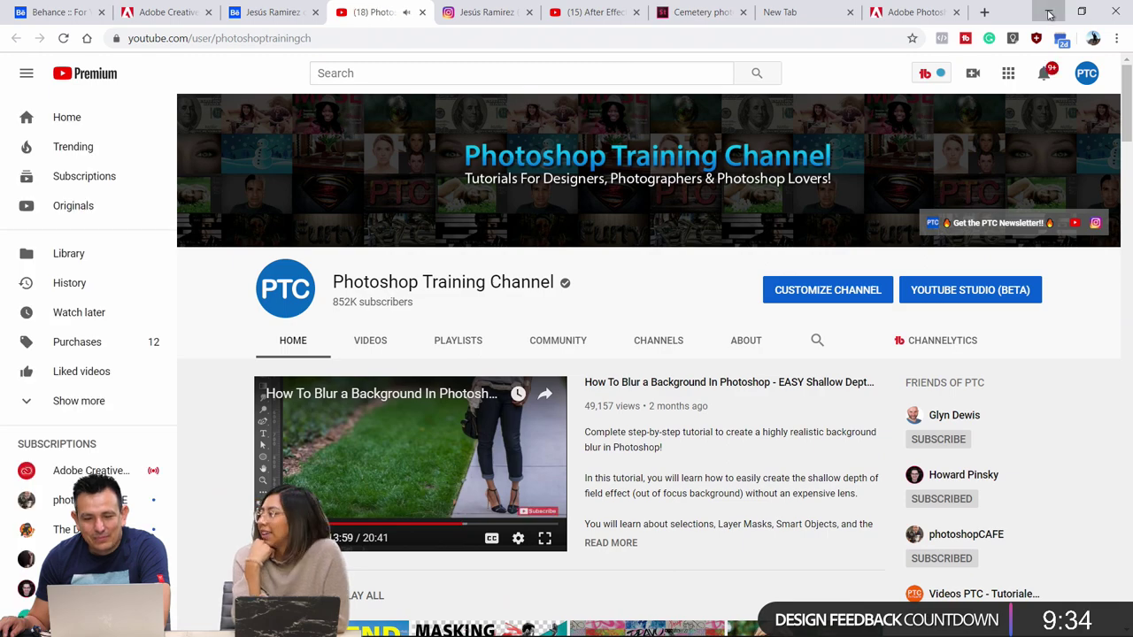
left_click(1050, 13)
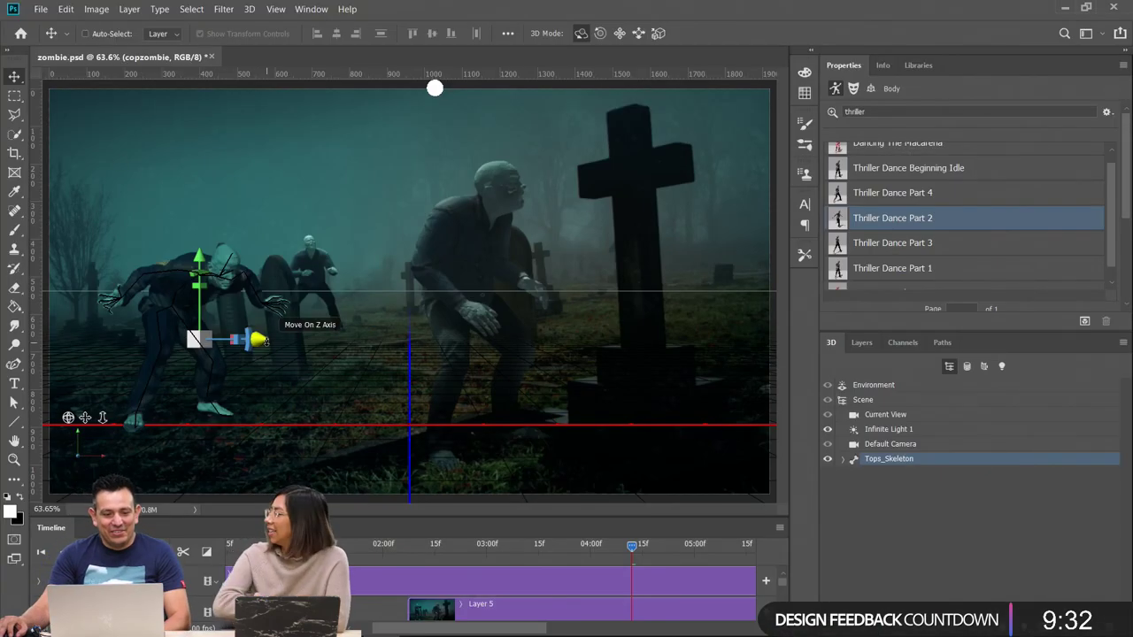
Nudge the skeleton along Z and apply Thriller Dance Part 1, scrubbing the timeline to preview
mouse_move(254, 338)
left_mouse_down()
mouse_move(221, 334)
mouse_move(236, 337)
left_mouse_up()
key("m")
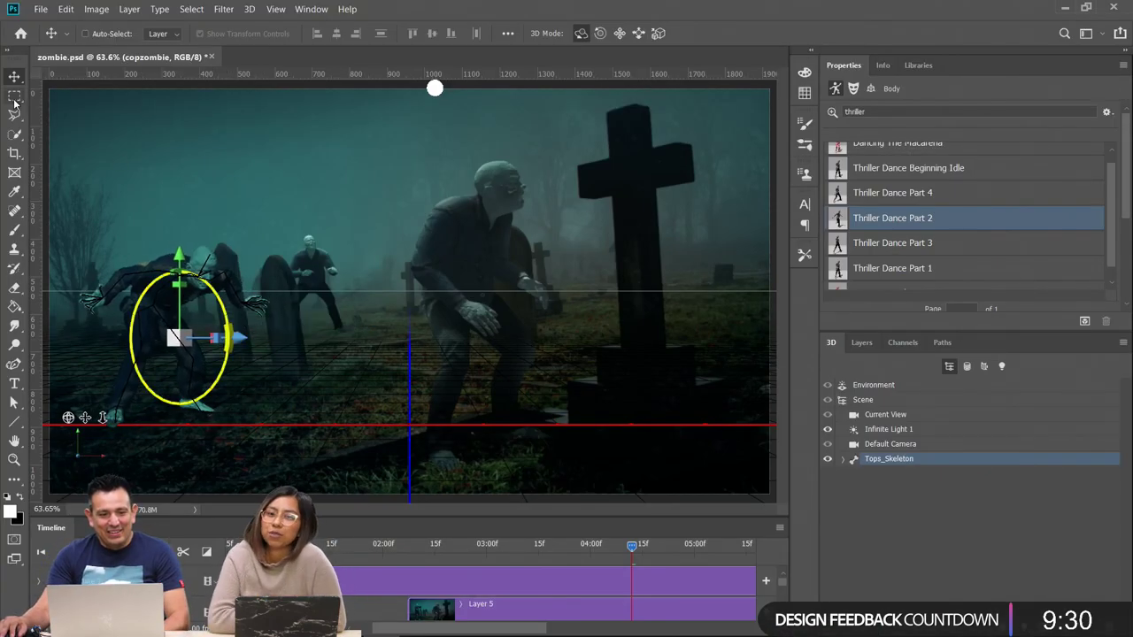
left_click(14, 440)
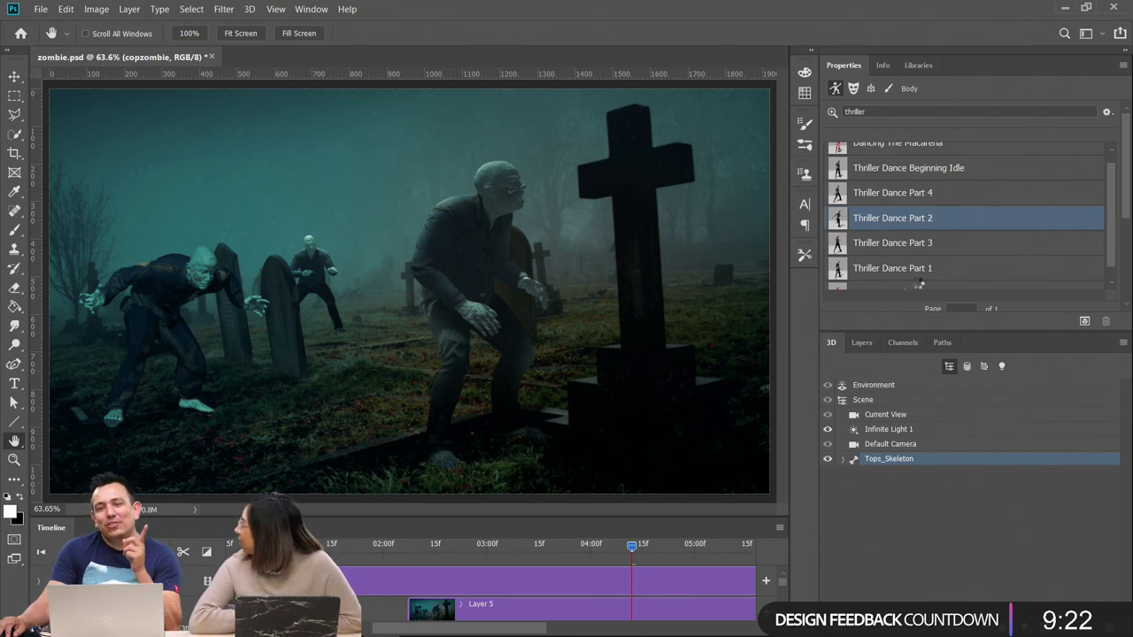
left_click(893, 268)
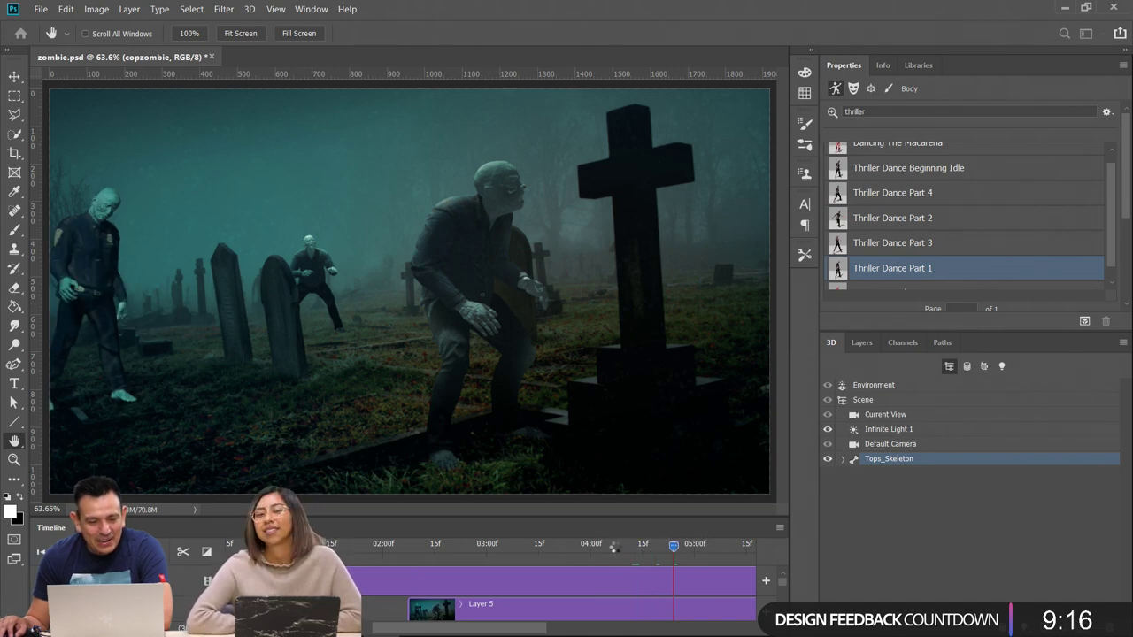
left_click(494, 549)
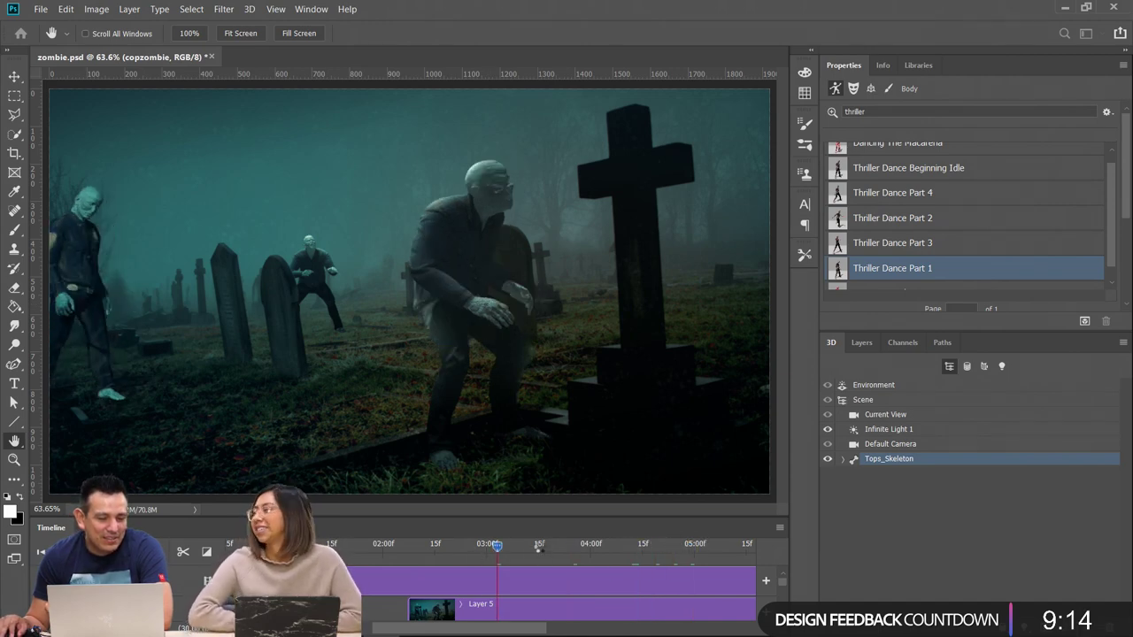
left_click_drag(539, 547, 635, 545)
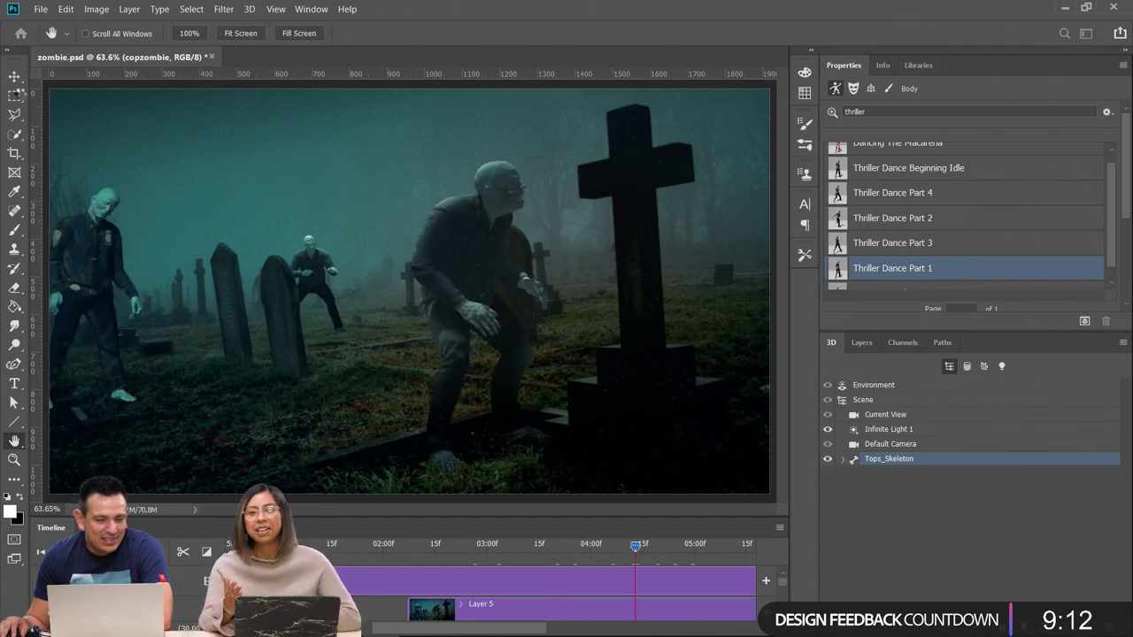
Bring the left police zombie closer to the camera and save zombie.psd
left_click(863, 399)
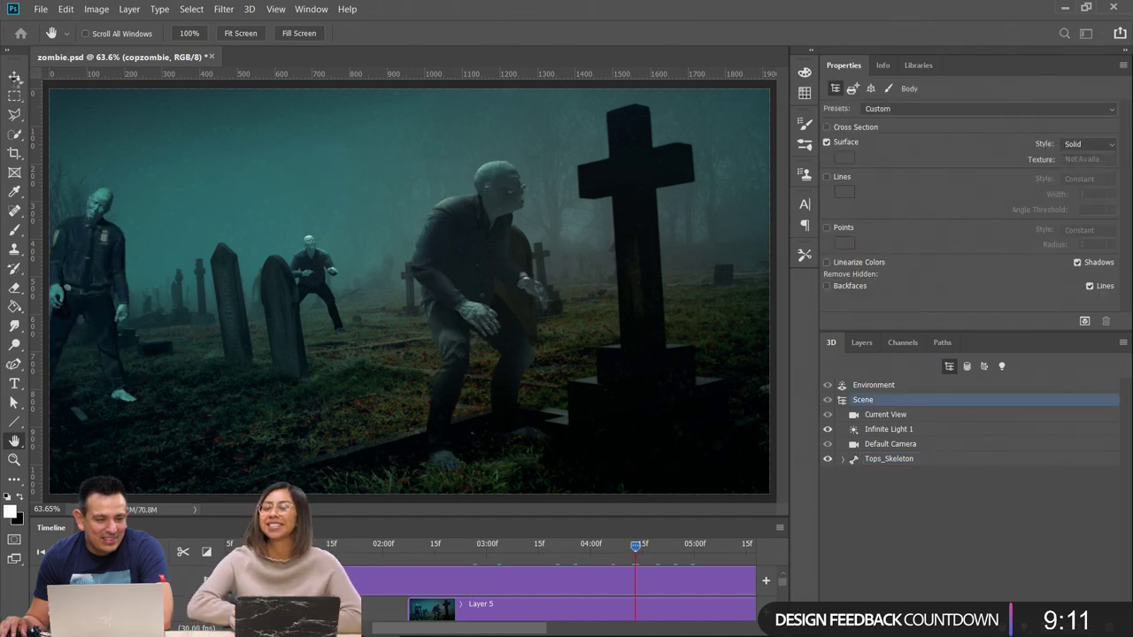
left_click(15, 79)
left_click(94, 251)
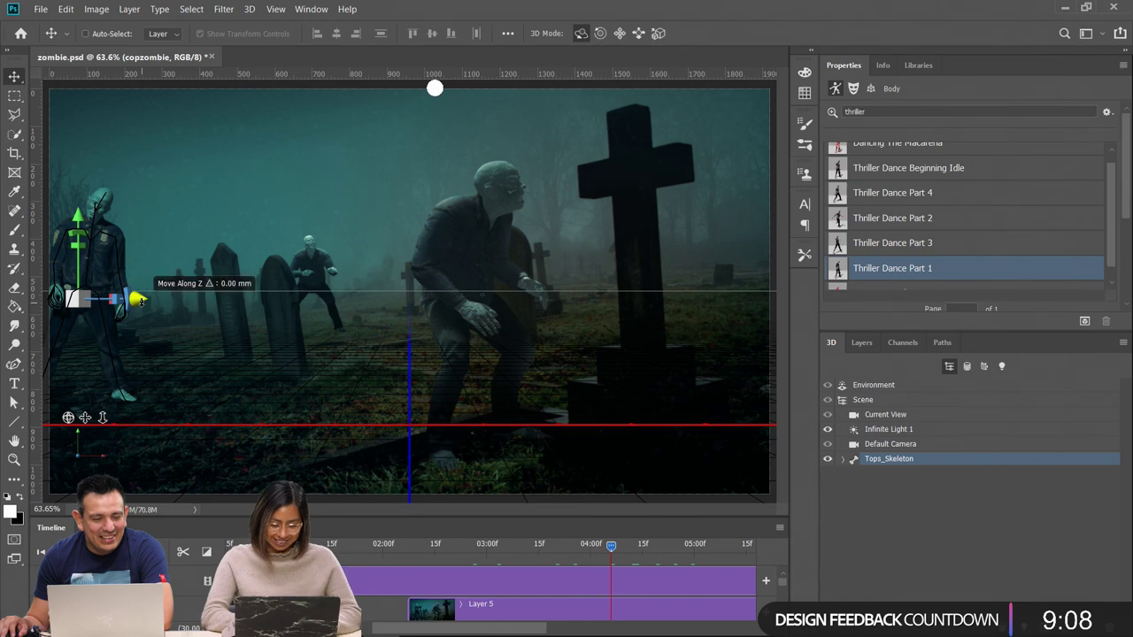
left_click_drag(139, 304, 339, 346)
key("m")
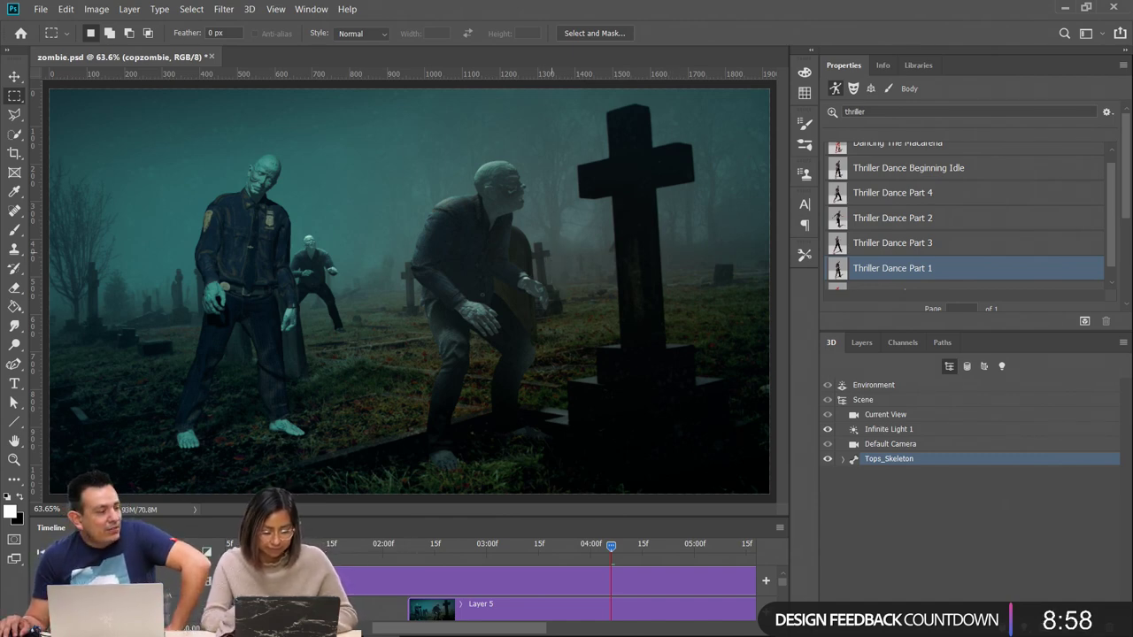
key("ctrl+s")
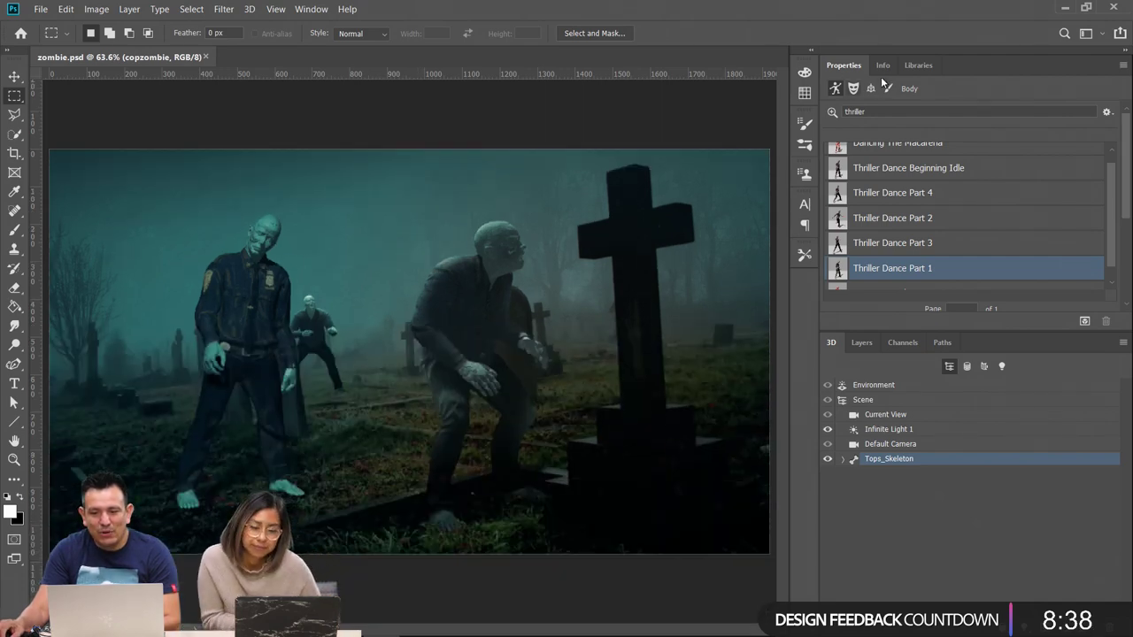
Open SaltLakeCityProfile.jpeg from the Tutorials stock images in the Libraries panel
left_click(918, 65)
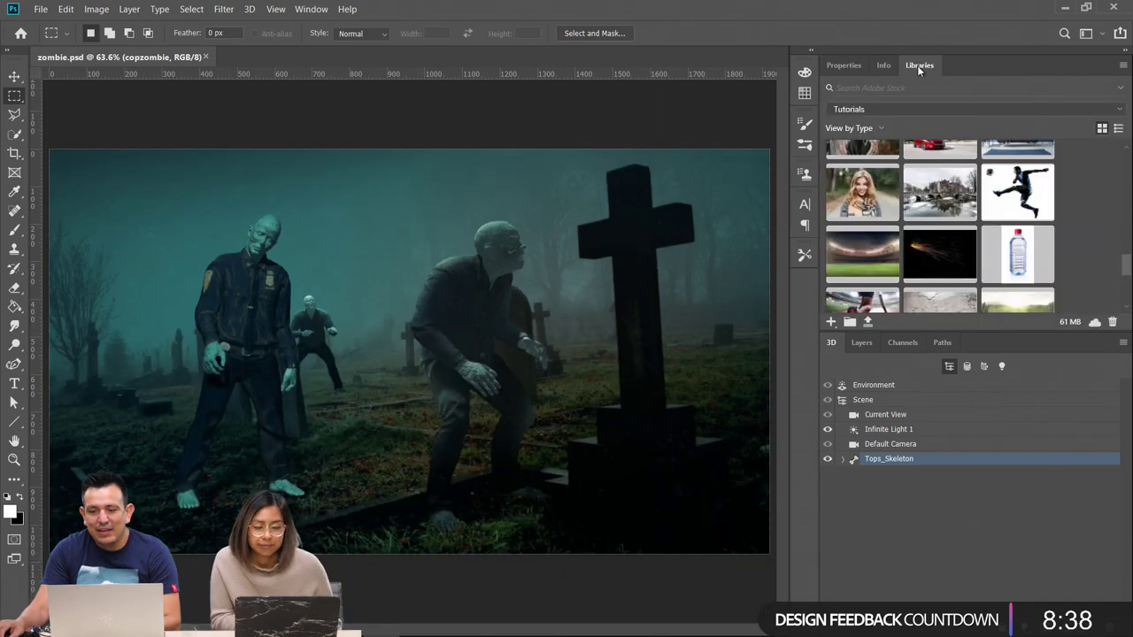
scroll(938, 257, "up", 10)
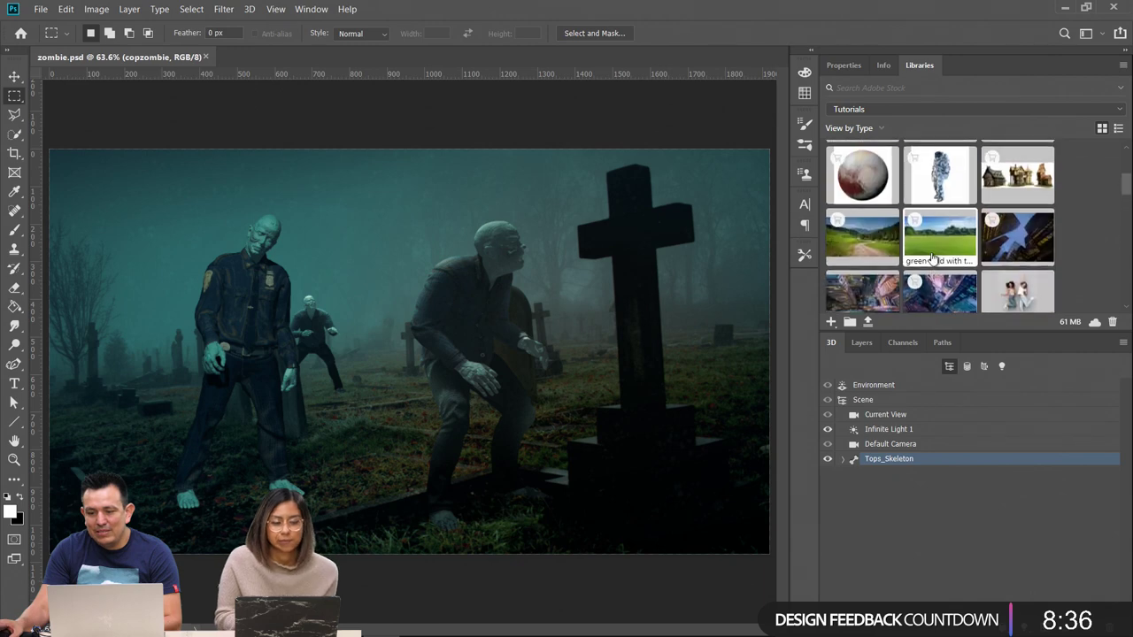
scroll(934, 257, "down", 8)
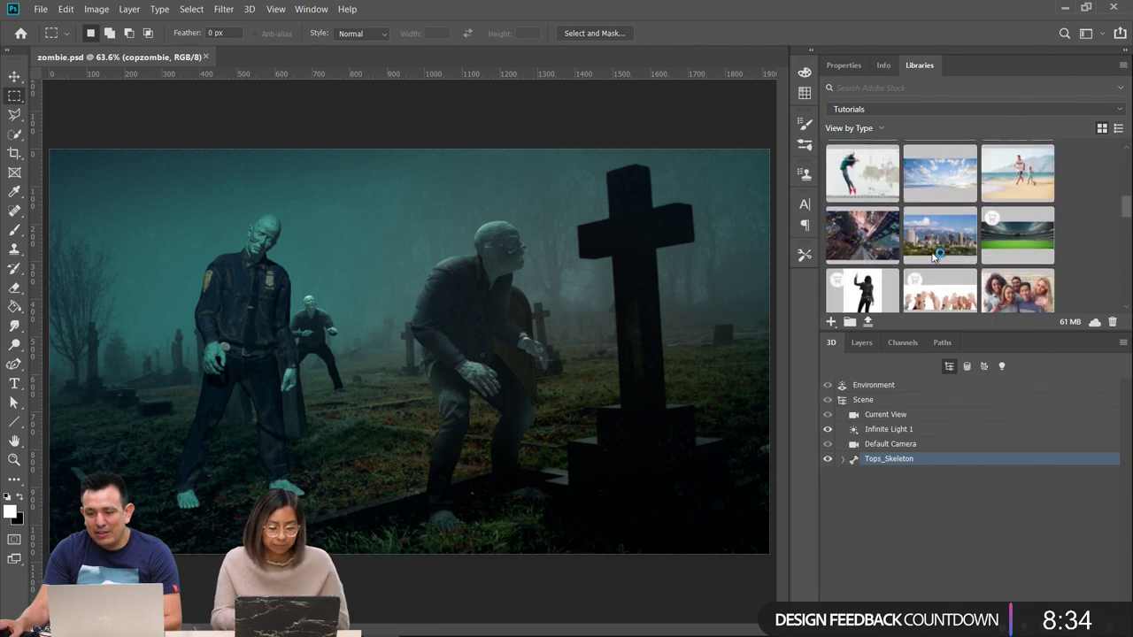
scroll(932, 257, "down", 8)
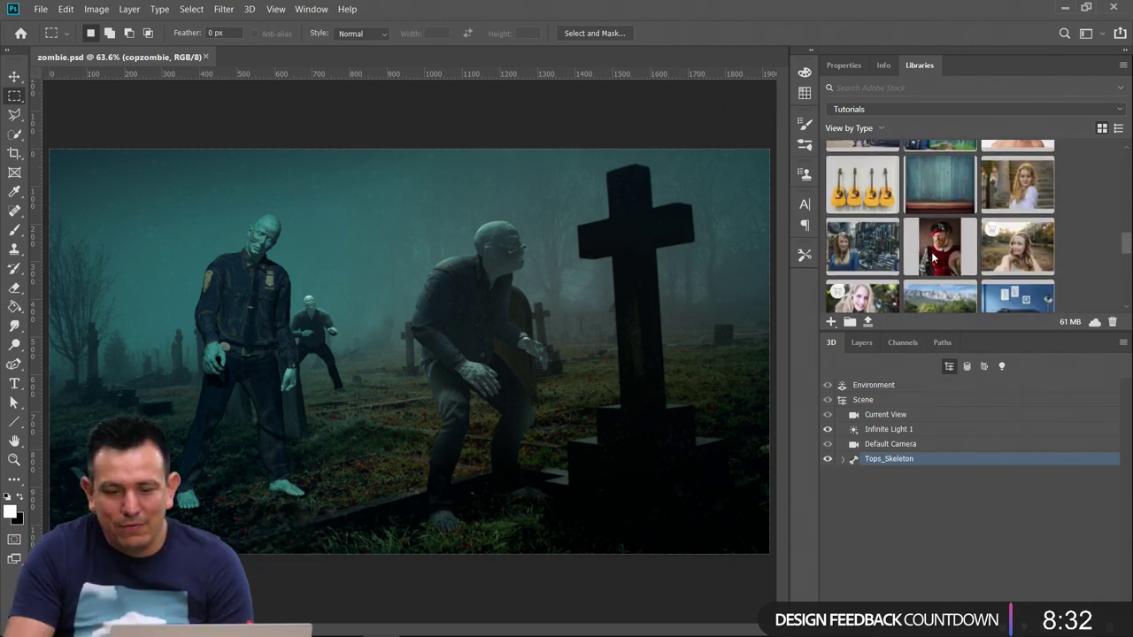
scroll(932, 257, "down", 8)
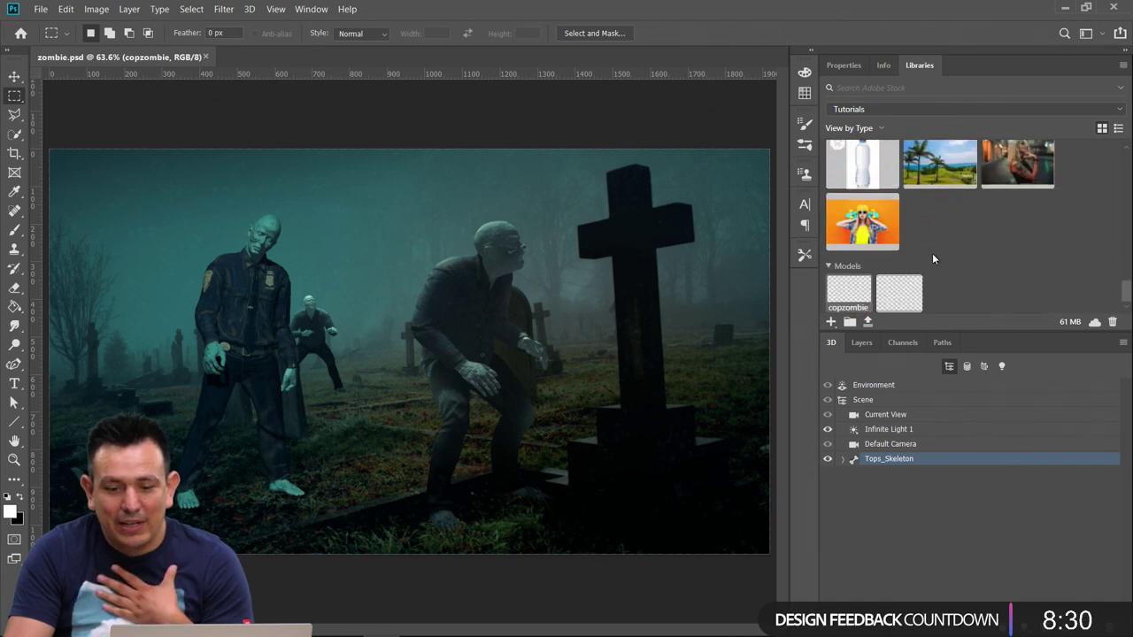
scroll(932, 253, "up", 10)
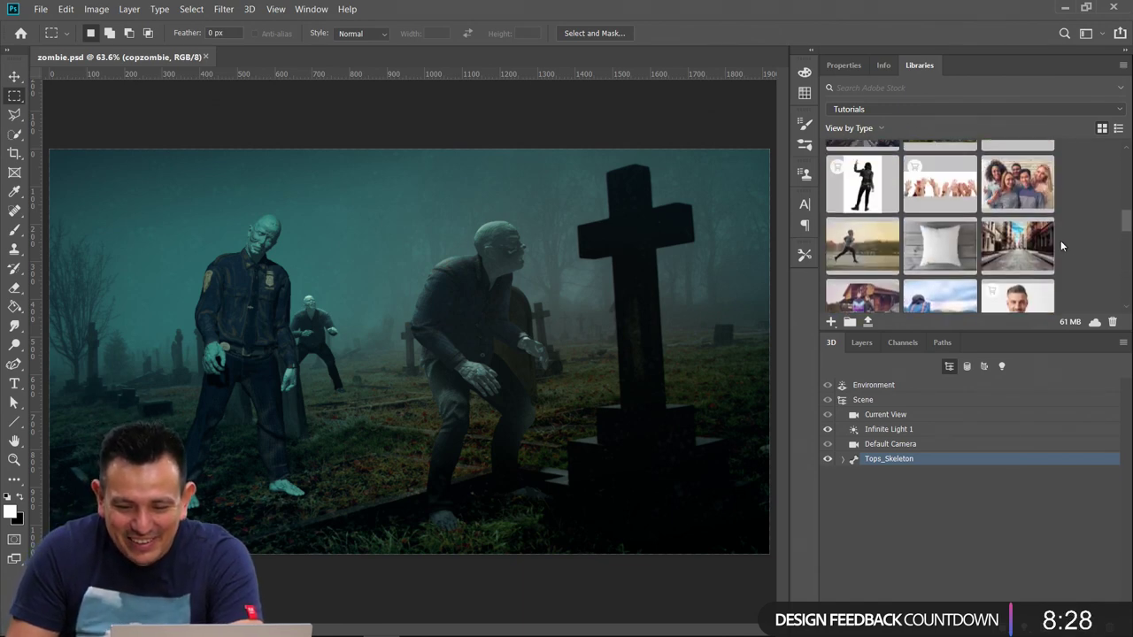
scroll(1093, 236, "up", 6)
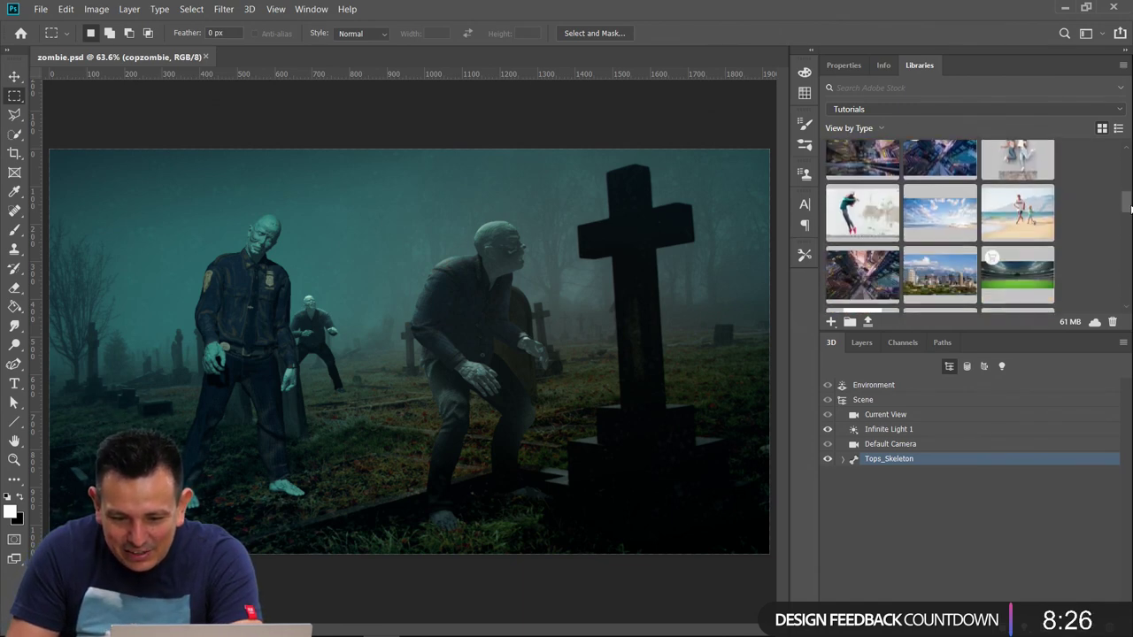
double_click(943, 277)
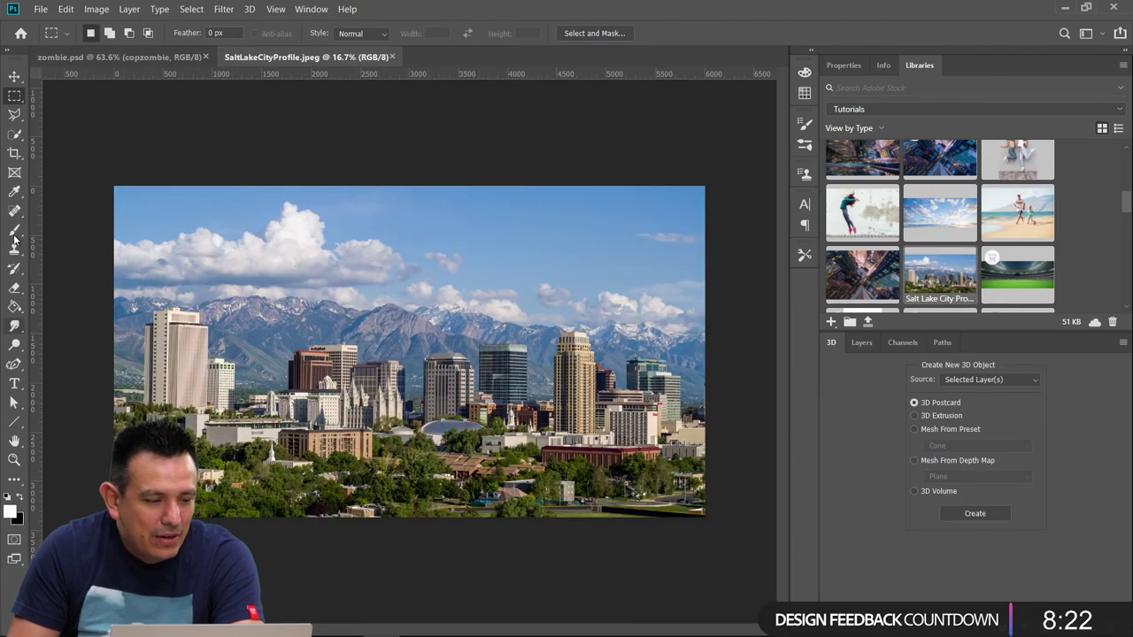
Fit the skyline photo to the window, then zoom out and pan across the skyline
double_click(14, 440)
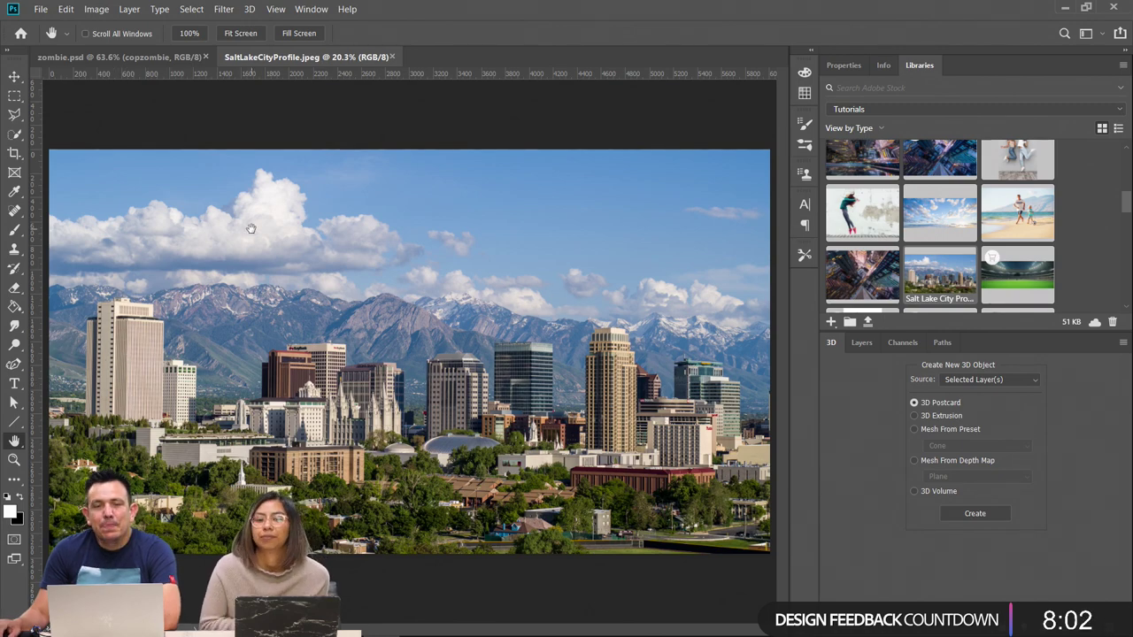
double_click(14, 459)
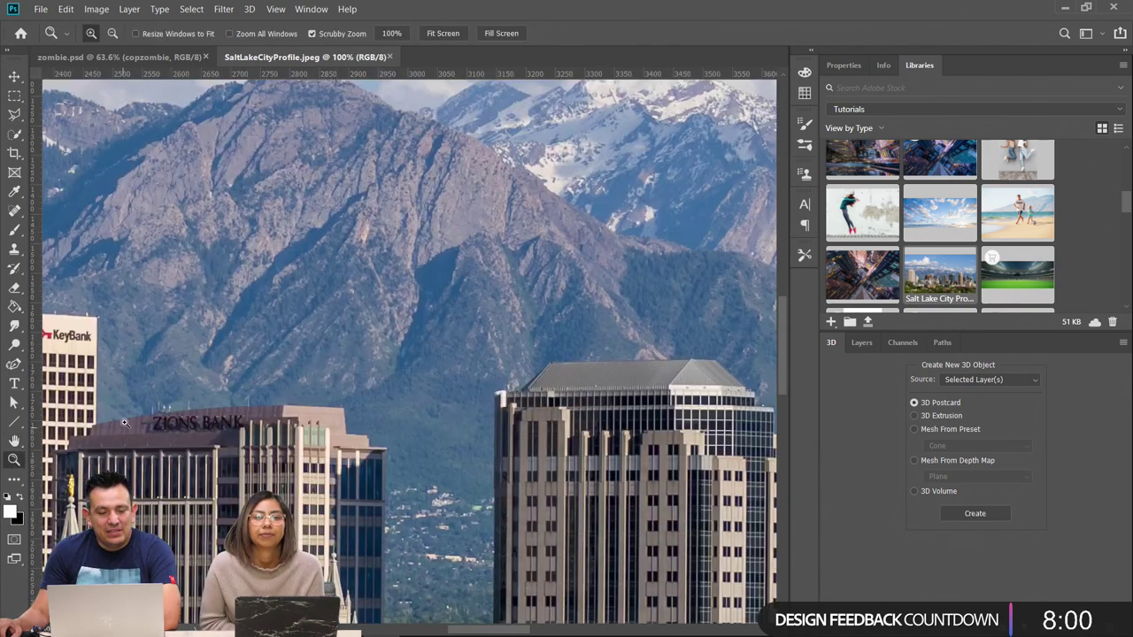
left_click(245, 404, "alt")
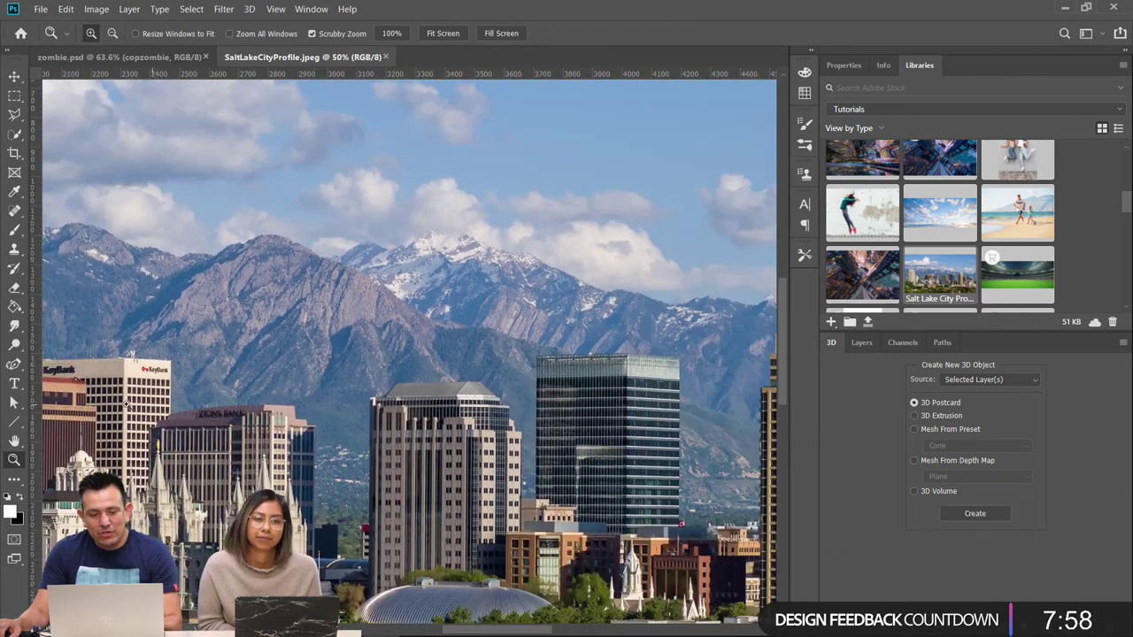
left_click(550, 308, "alt")
left_click_drag(550, 308, 269, 455)
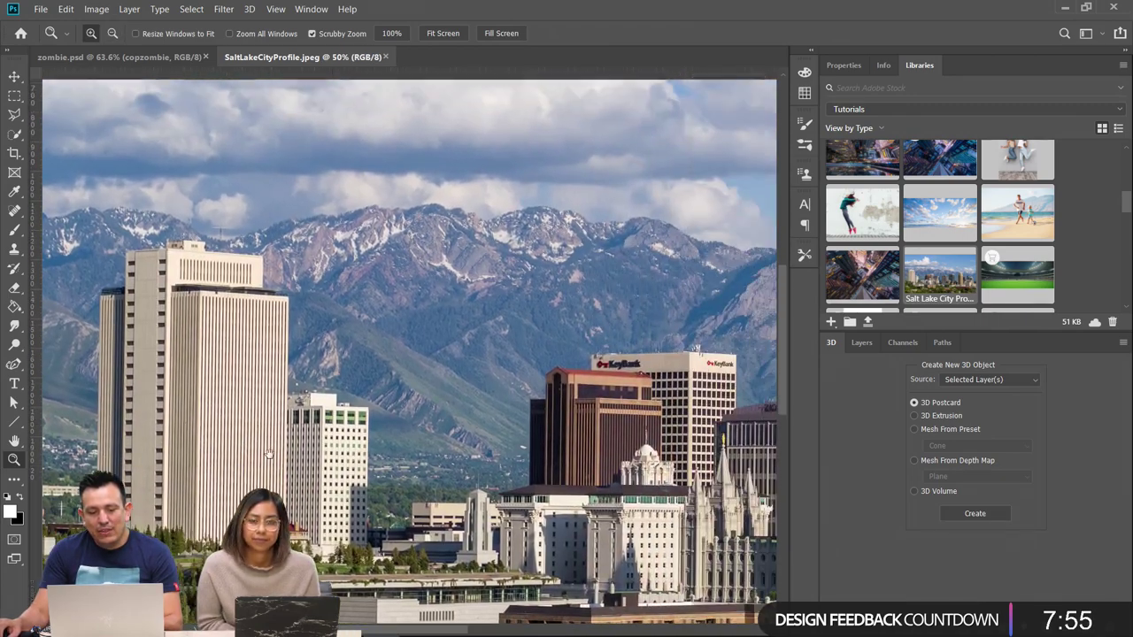
left_click(318, 418, "alt")
left_click_drag(367, 381, 339, 422)
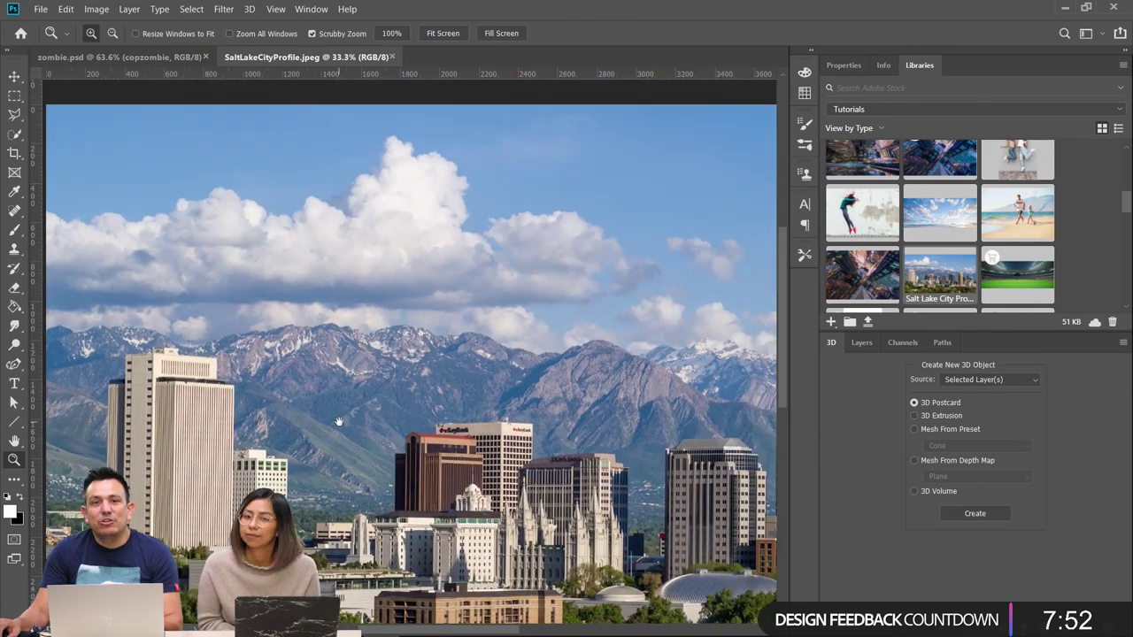
left_click(15, 310)
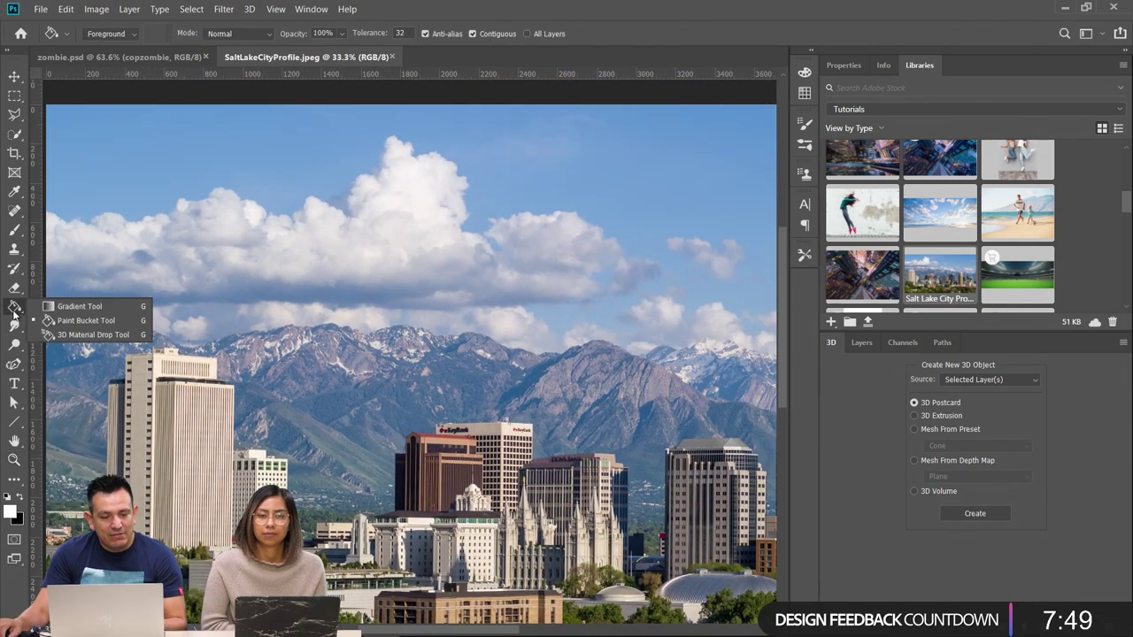
left_click(14, 248)
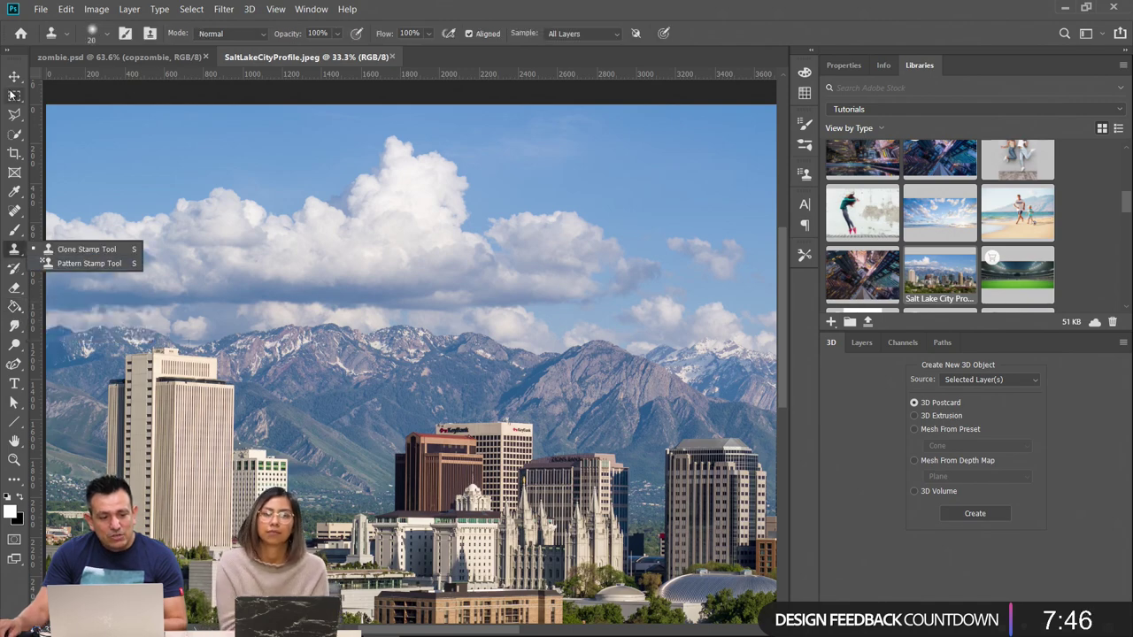
Zoom in on the tall cream tower at left and show its single Background layer
left_click(15, 459)
left_click(96, 416)
left_click(96, 416)
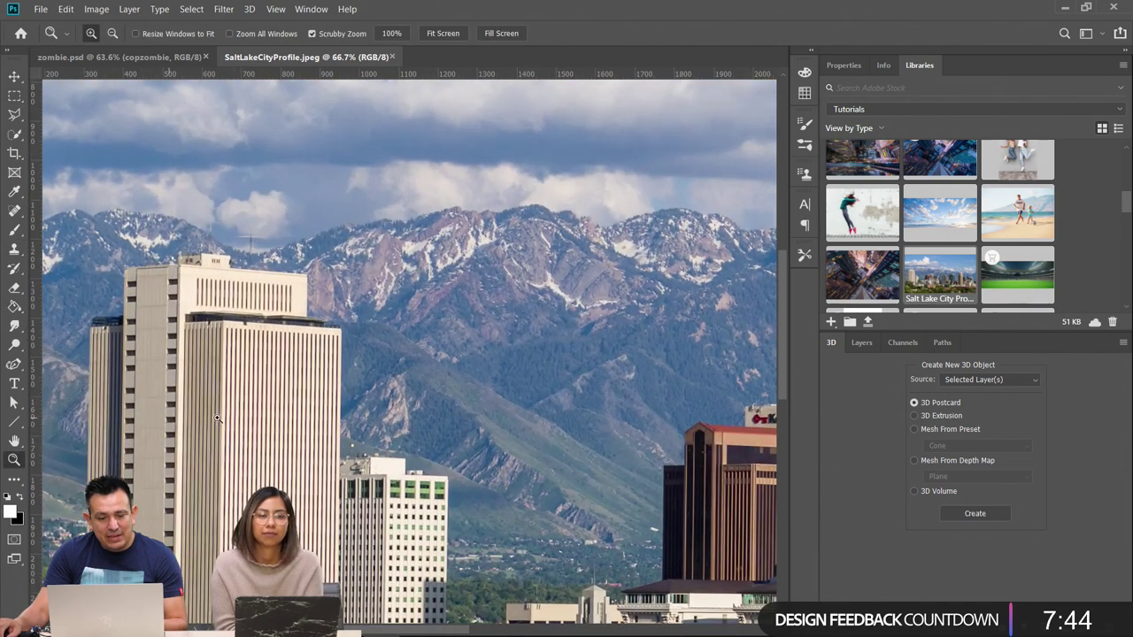
left_click(872, 343)
left_click(110, 437)
left_click(115, 434)
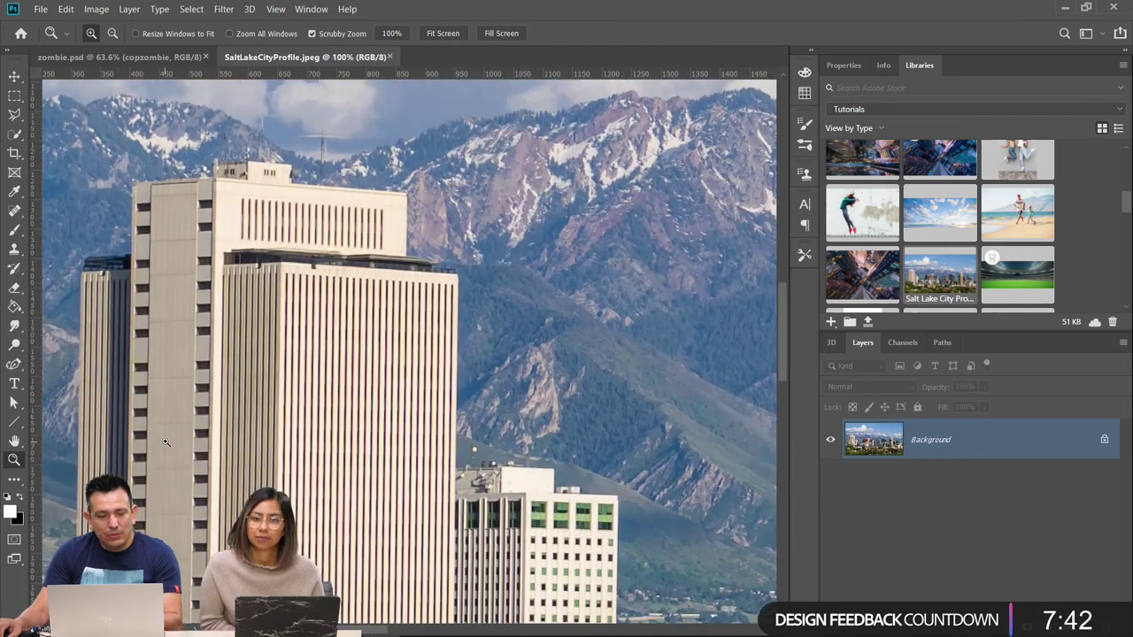
left_click(177, 407)
left_click(243, 386, "alt")
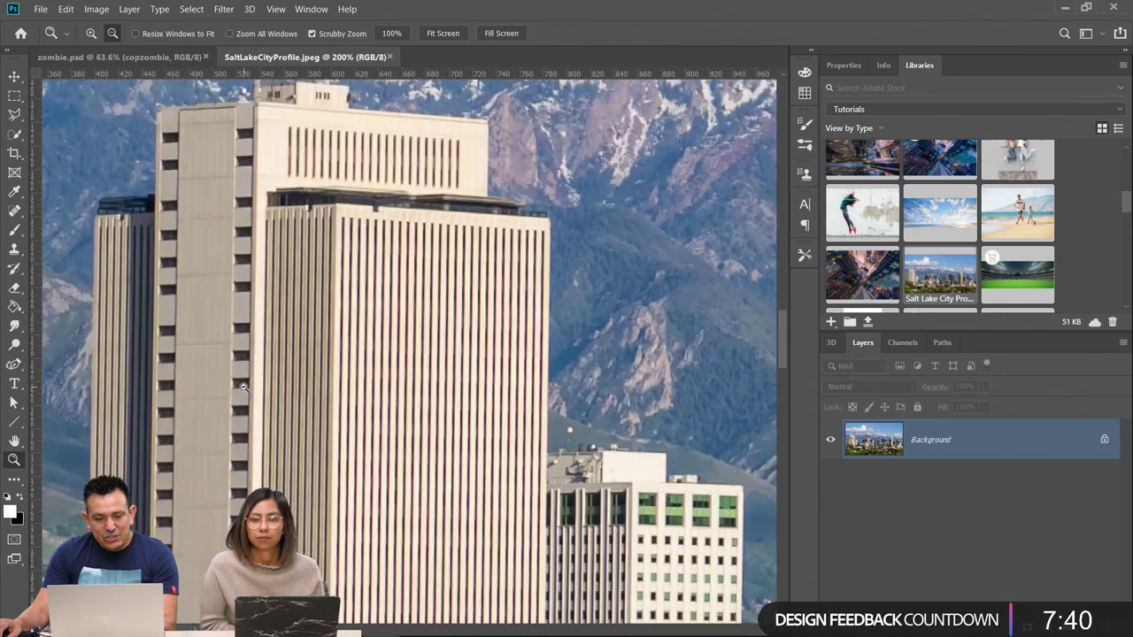
left_click(14, 96)
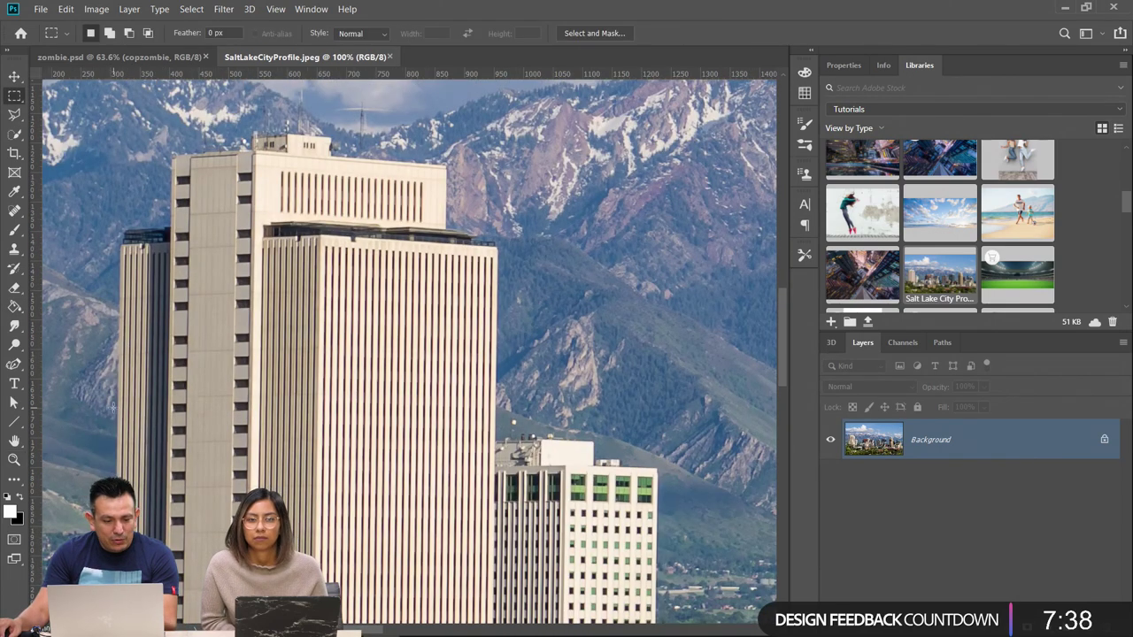
Copy a thin horizontal band of the tallest tower onto Layer 1 and hide the photo
left_click_drag(117, 404, 498, 423)
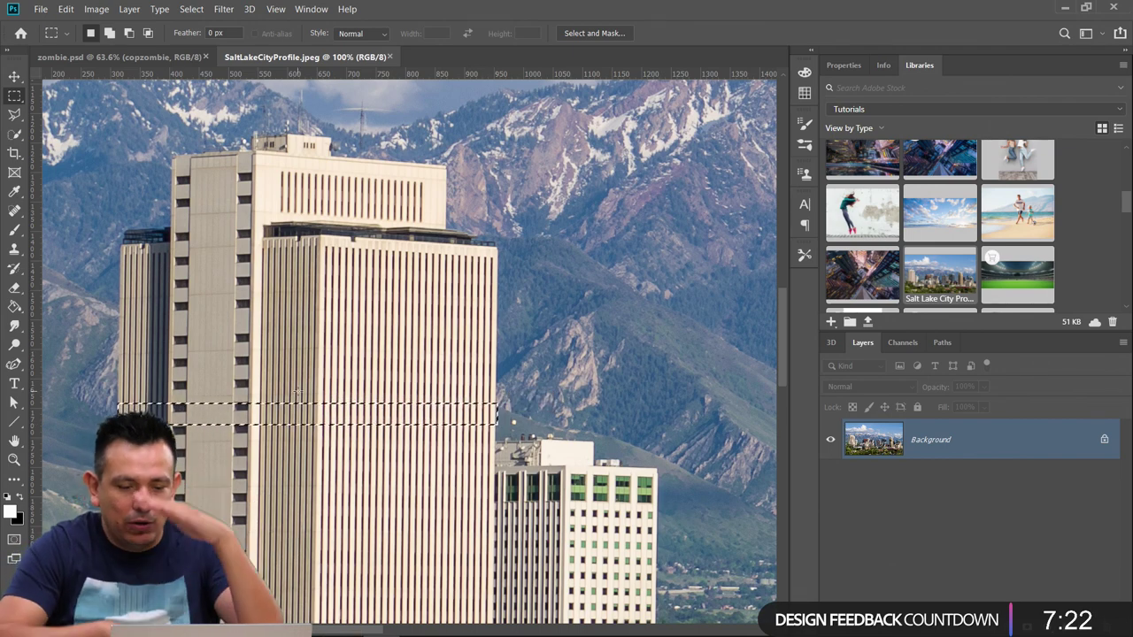
key("ctrl+j")
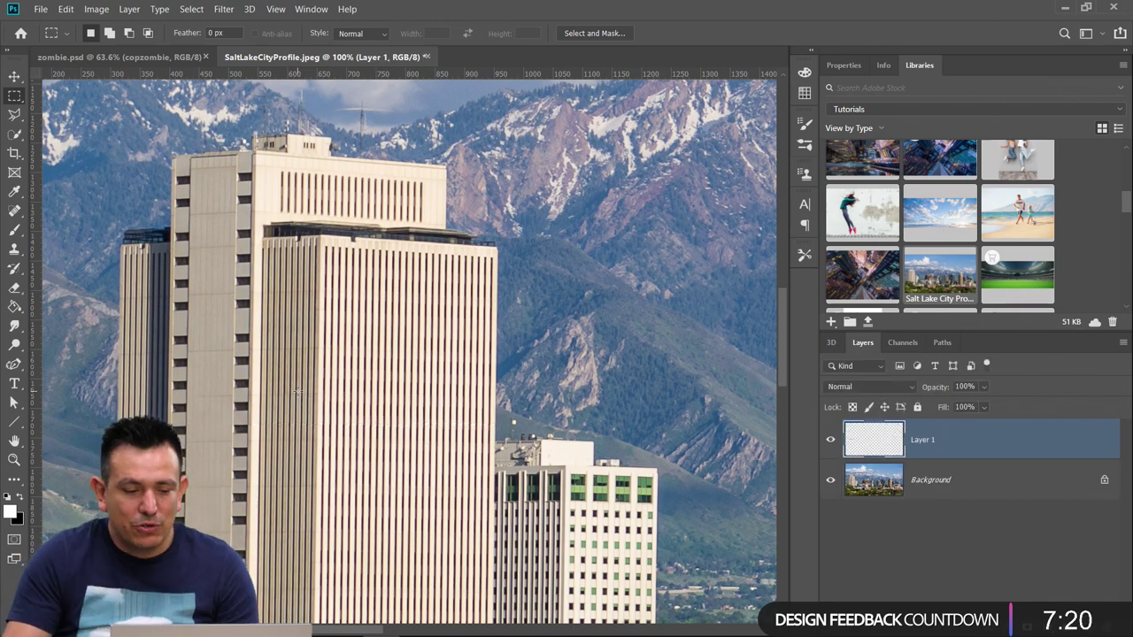
left_click(830, 480)
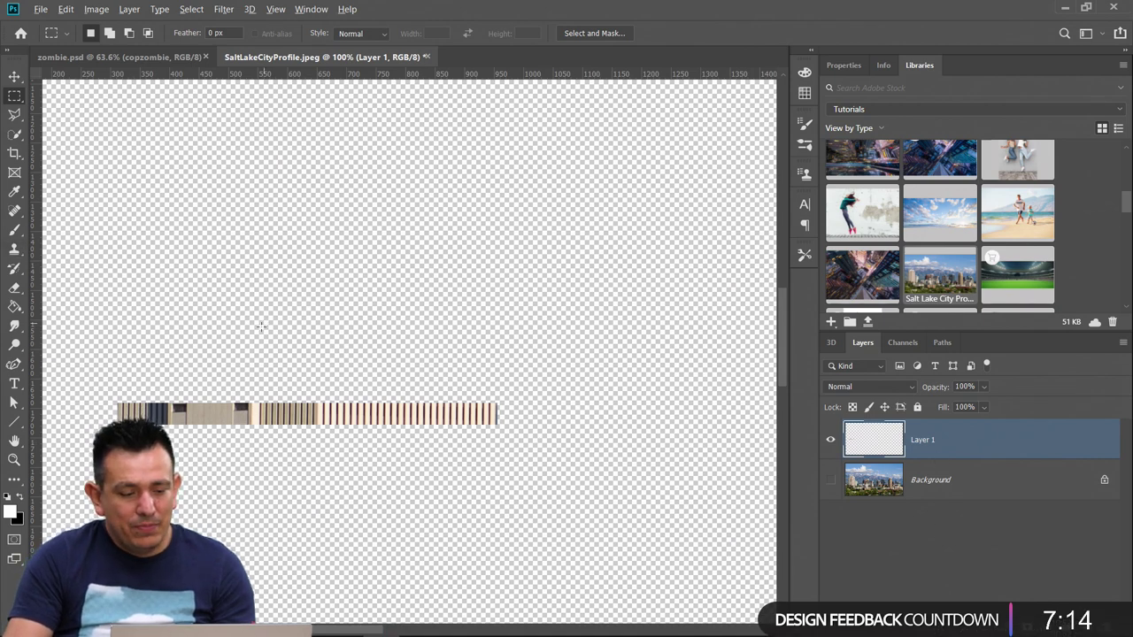
scroll(261, 327, "down", 3)
Test Clone Stamp copies of the band at brush size 1000, stacking them upward
left_click(16, 250)
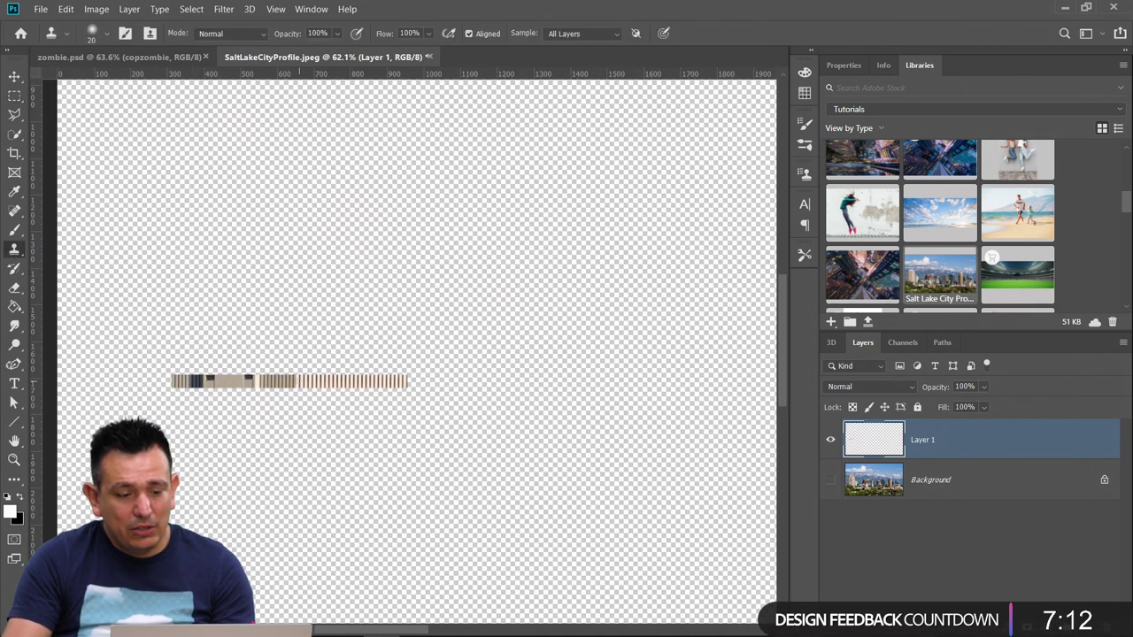
key("bracketright")
key("bracketright")
key("bracketright")
key("bracketright")
key("bracketright")
key("bracketright")
key("bracketright")
key("bracketright")
key("bracketright")
key("bracketright")
key("bracketright")
key("bracketright")
key("bracketright")
key("bracketright")
key("bracketright")
key("bracketright")
key("bracketright")
key("bracketright")
key("bracketright")
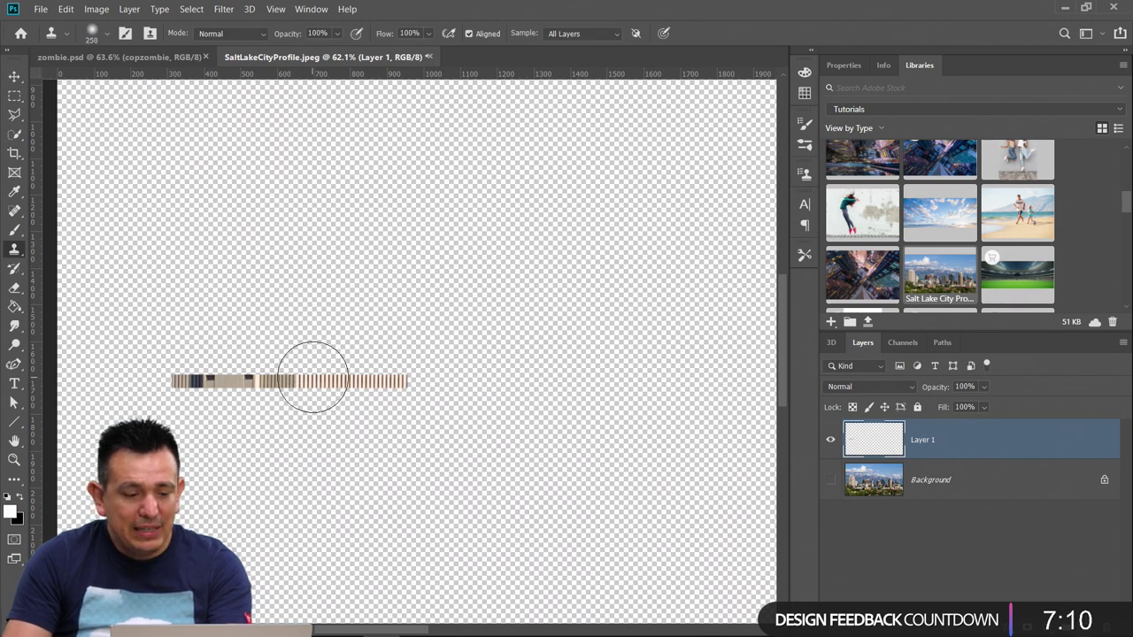
key("bracketright")
key("bracketright")
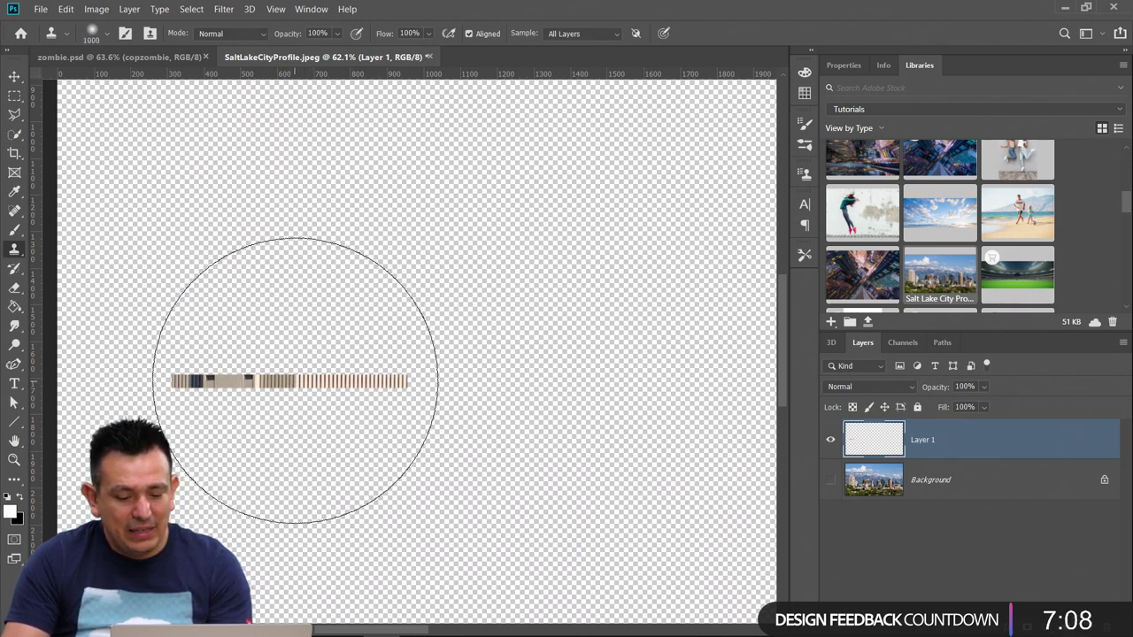
left_click(570, 375)
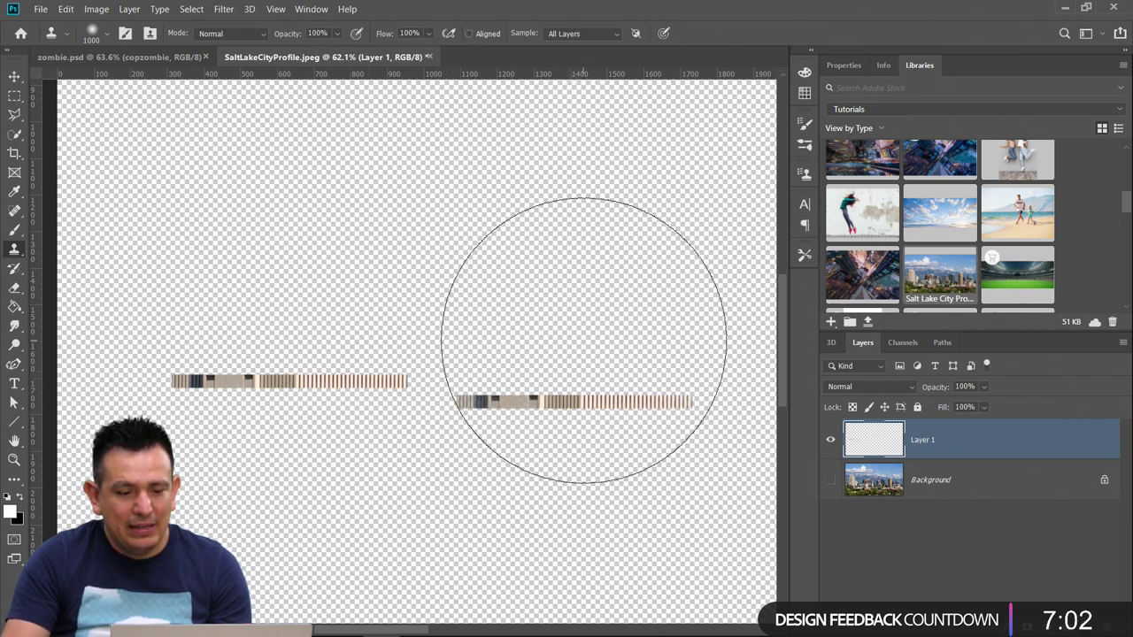
left_click(582, 315)
left_click(597, 246)
left_click(592, 179)
left_click(587, 162)
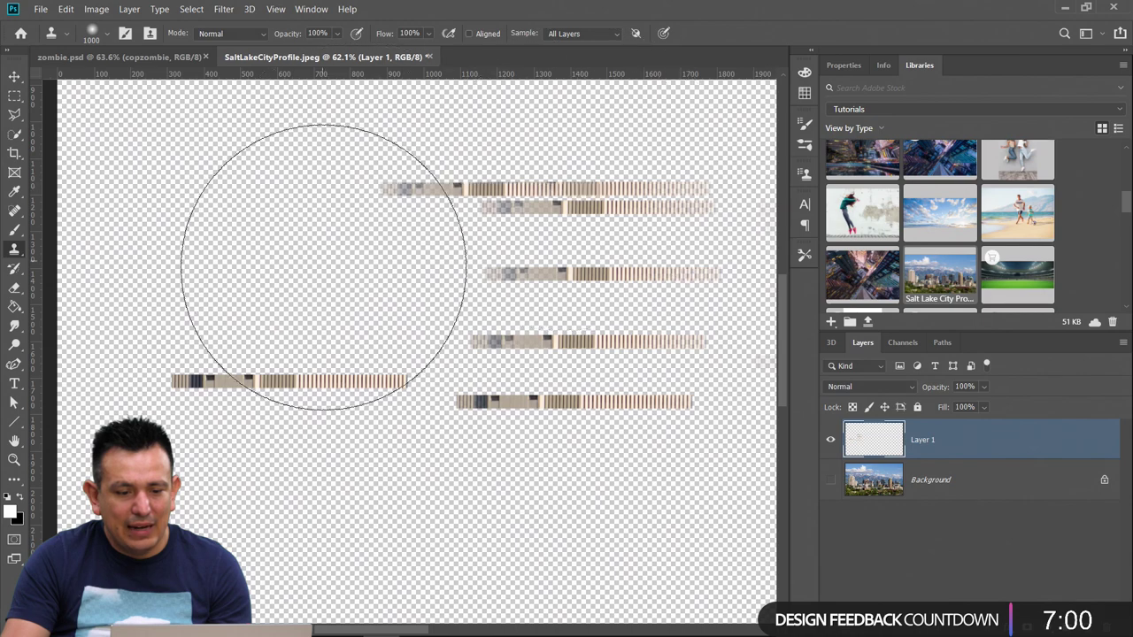
mouse_move(324, 253)
left_mouse_down()
mouse_move(322, 215)
mouse_move(317, 245)
mouse_move(273, 257)
mouse_move(341, 324)
mouse_move(392, 335)
mouse_move(385, 348)
mouse_move(411, 345)
left_mouse_up()
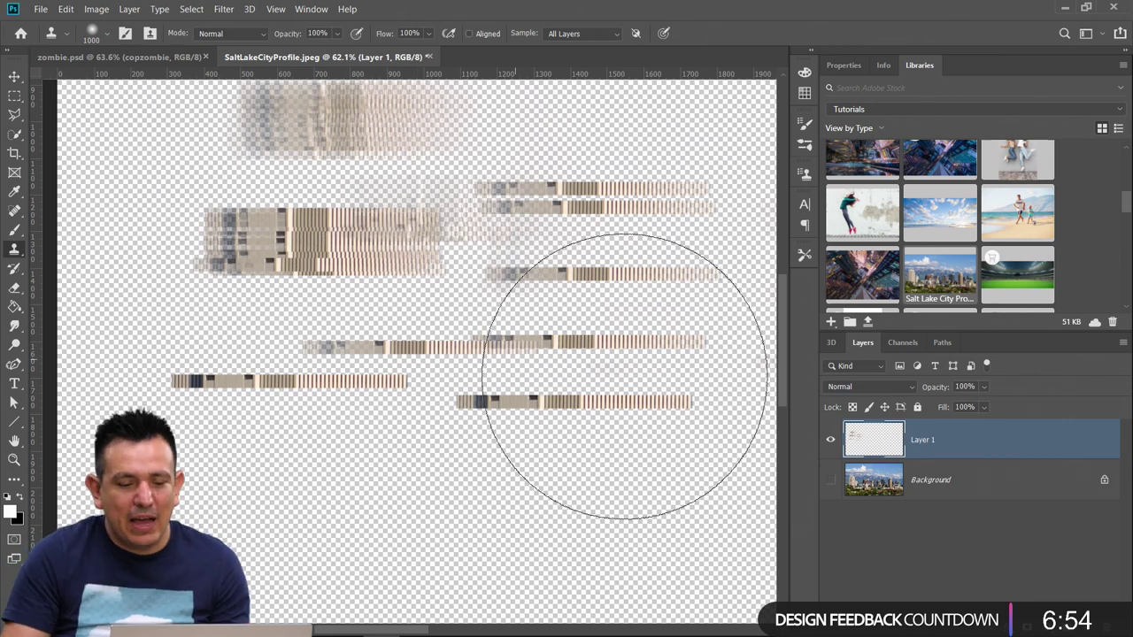
Undo all cloned copies, hide Layer 1, and reselect the visible skyline photo
key("ctrl+z")
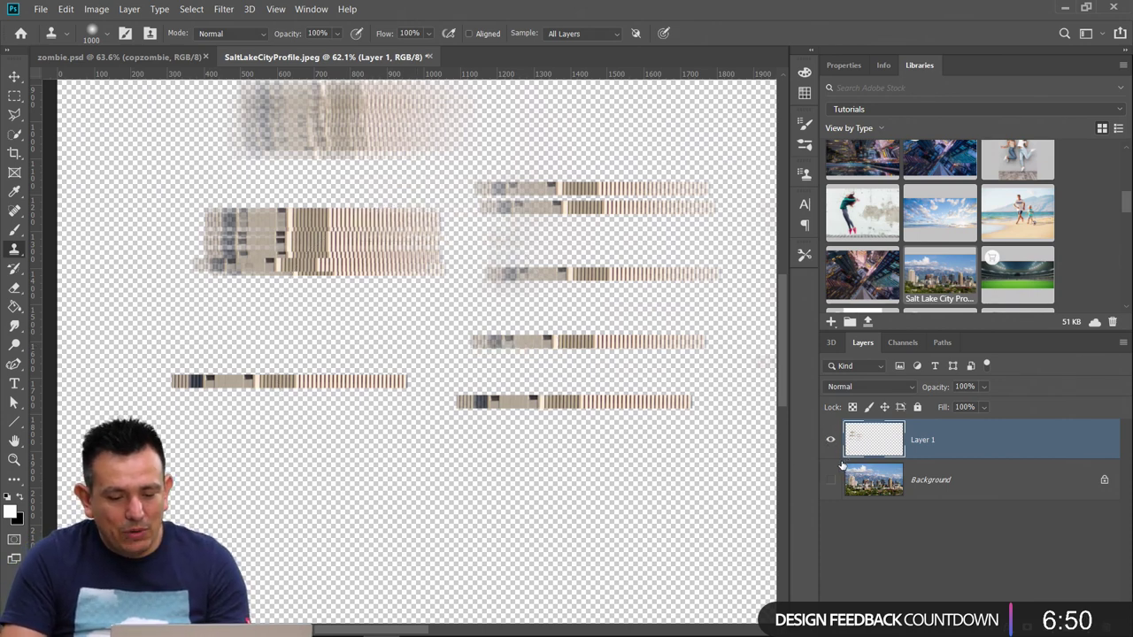
key("ctrl+z")
key("ctrl+z")
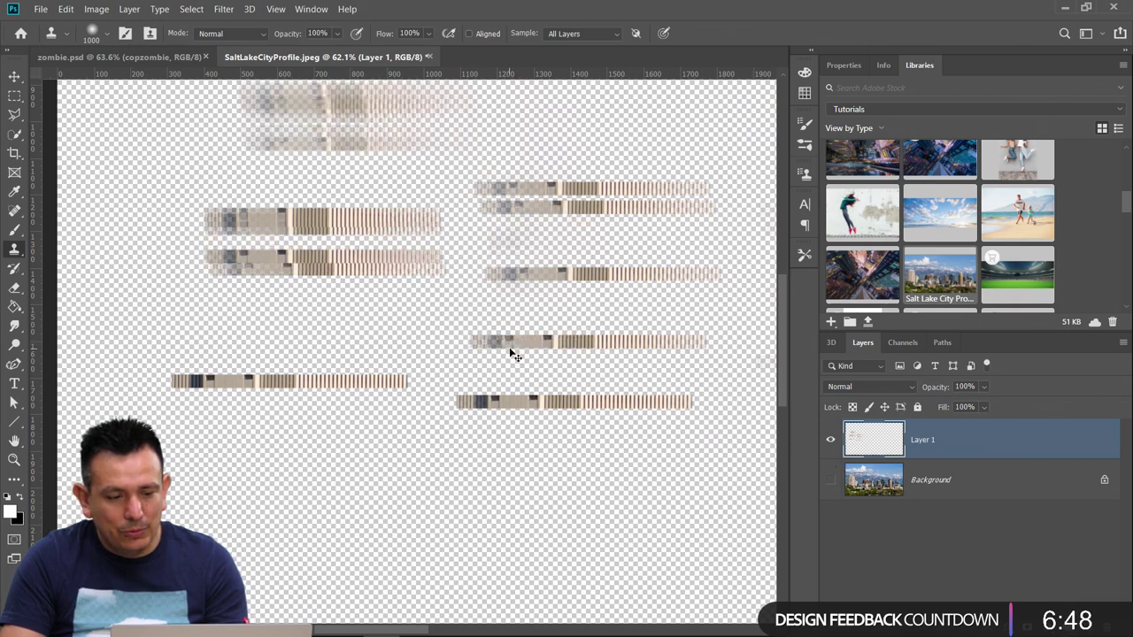
key("ctrl+z")
key("ctrl+z")
key("ctrl+z")
key("ctrl+z")
key("ctrl+z")
key("ctrl+z")
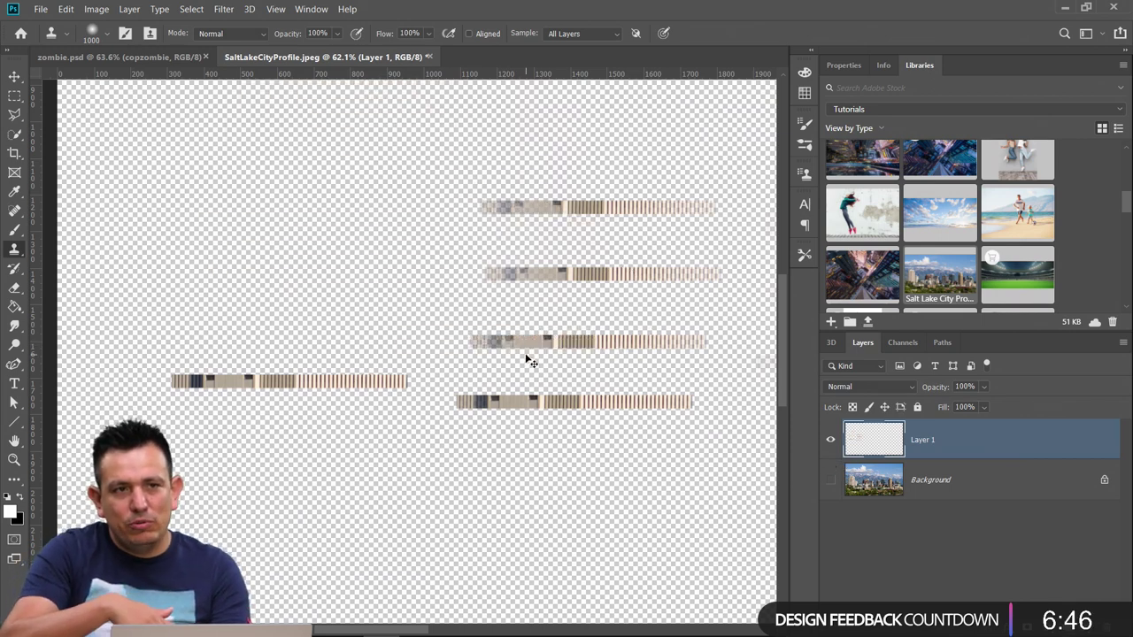
key("ctrl+z")
key("ctrl+z")
key("ctrl+z")
key("ctrl+z")
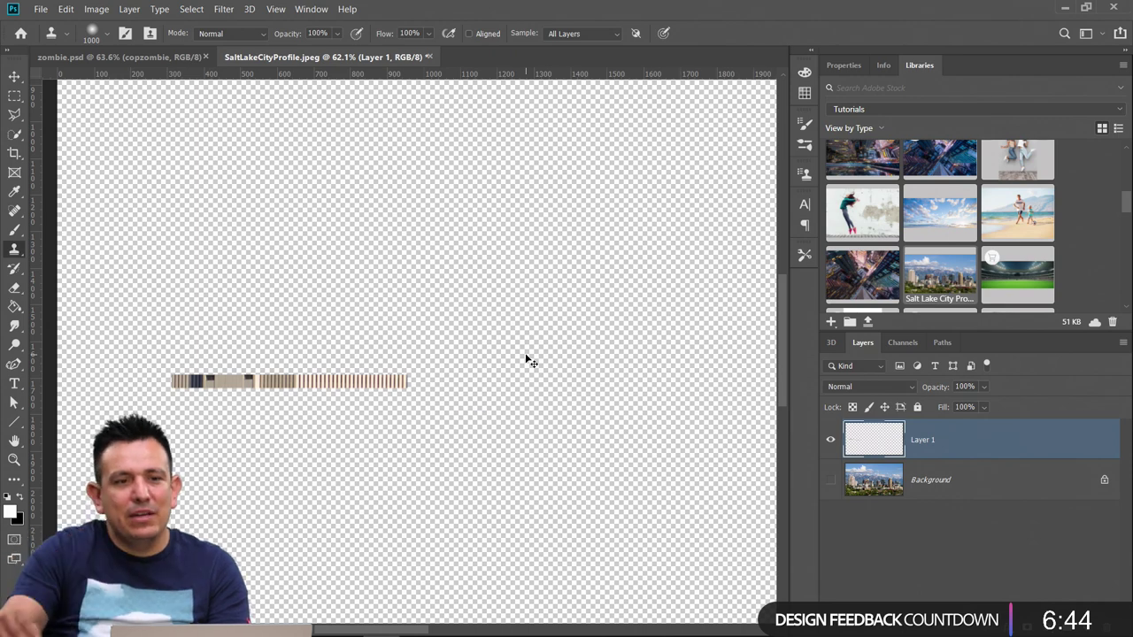
left_click(833, 443)
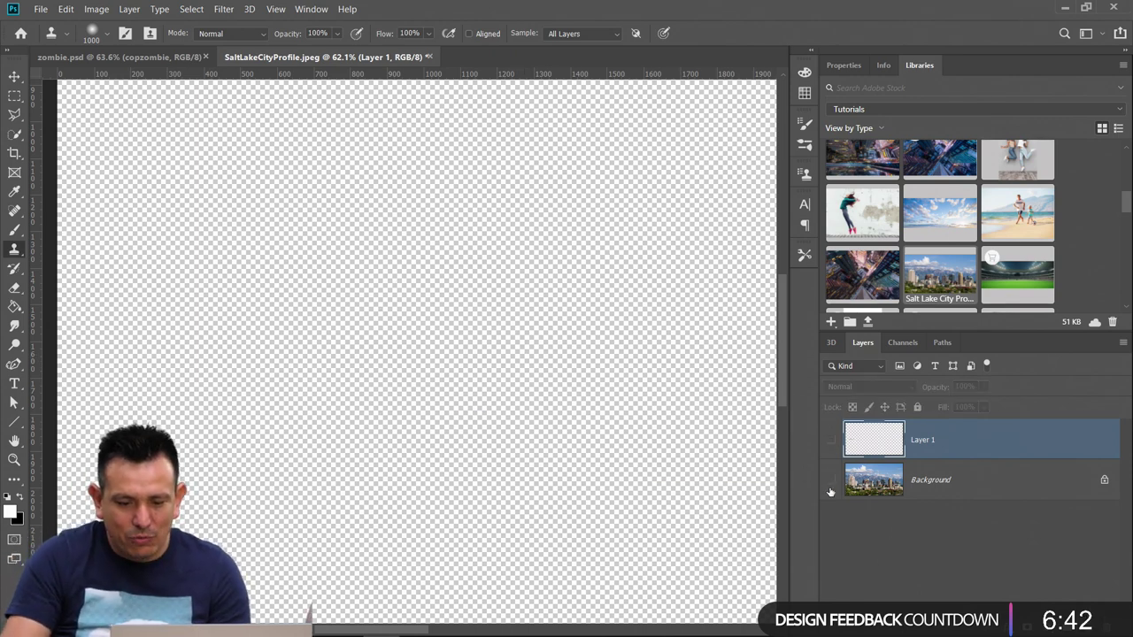
left_click(830, 480)
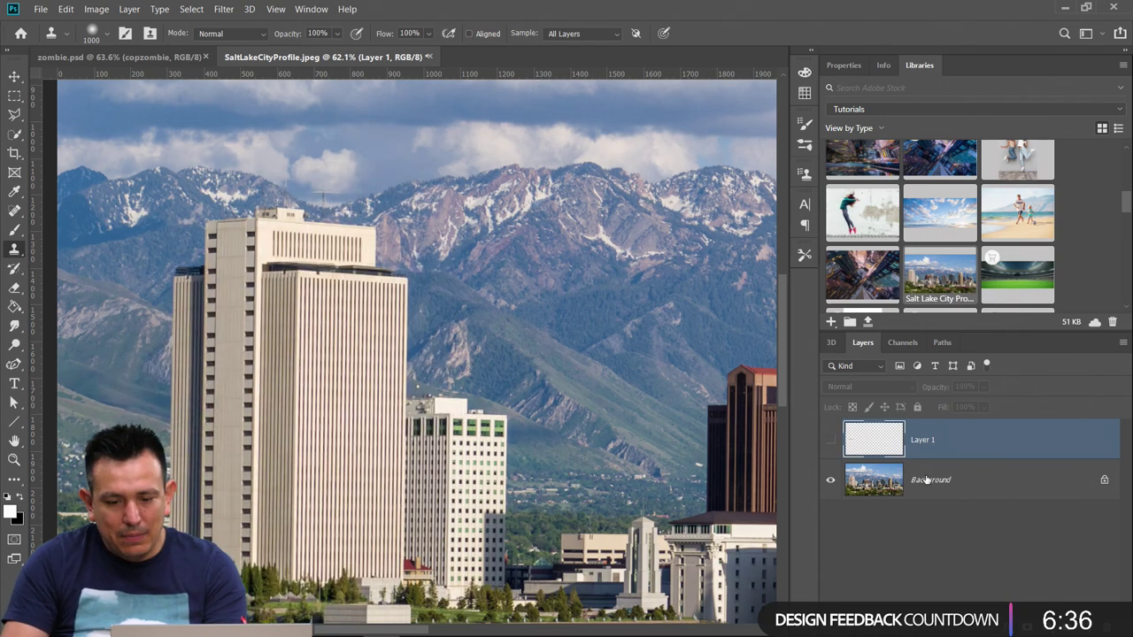
left_click(991, 483)
Add an empty Layer 2 above the photo, set the brush to 1200, and hide it
key("ctrl+shift+alt+n")
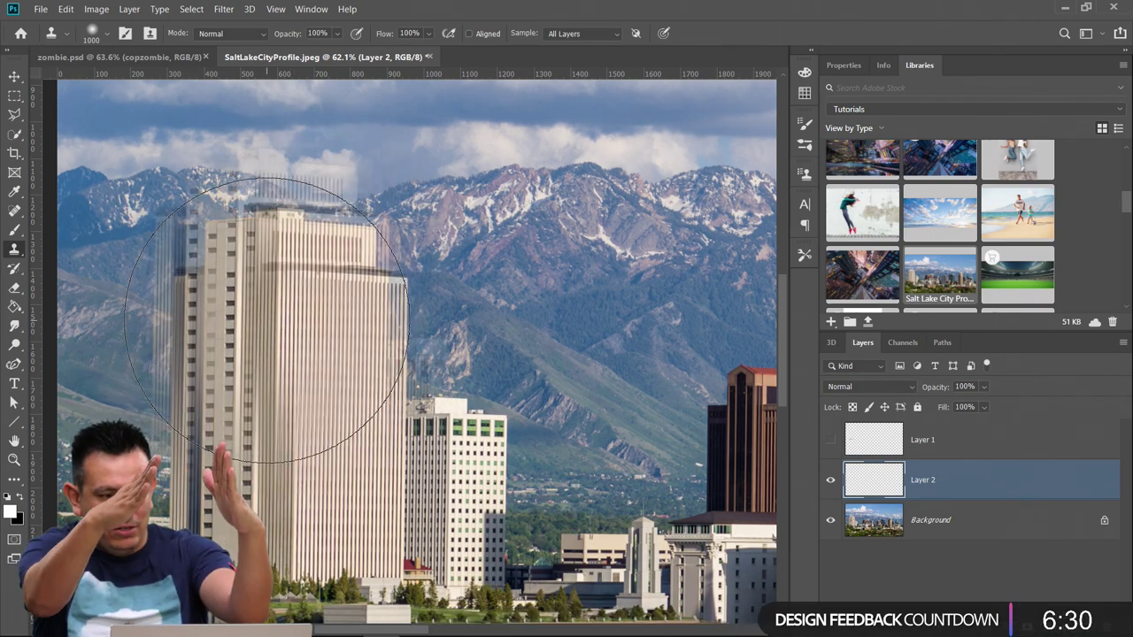
key("bracketleft")
key("bracketleft")
key("bracketleft")
key("bracketleft")
key("bracketleft")
key("bracketleft")
key("bracketleft")
key("bracketleft")
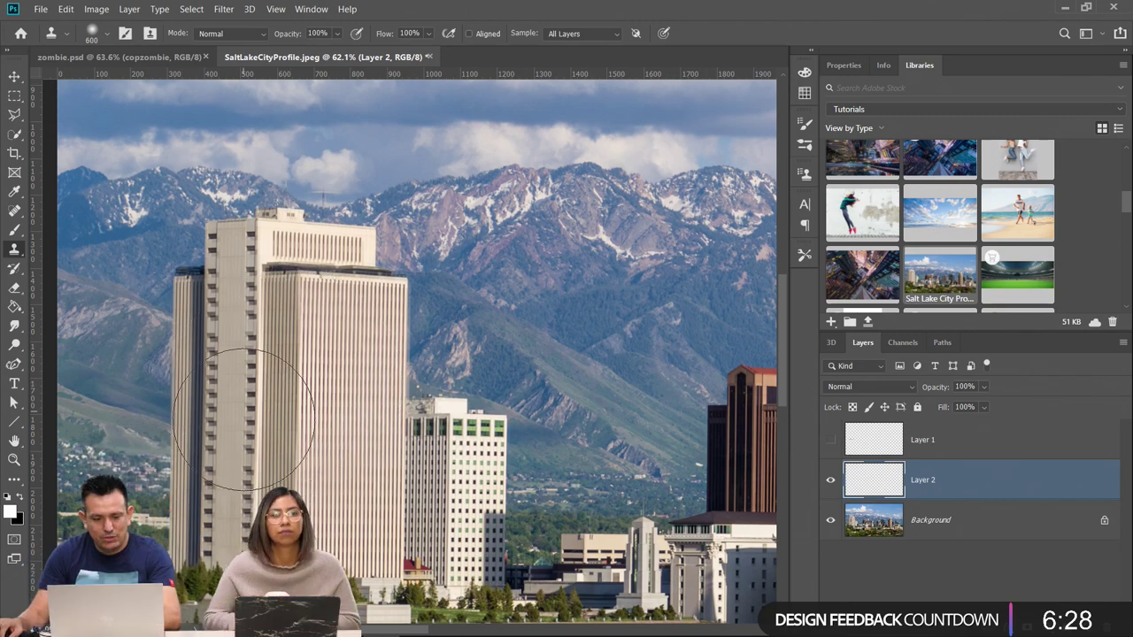
key("bracketright")
key("bracketright")
key("bracketright")
key("bracketright")
key("bracketright")
key("bracketright")
key("bracketright")
key("bracketright")
key("bracketright")
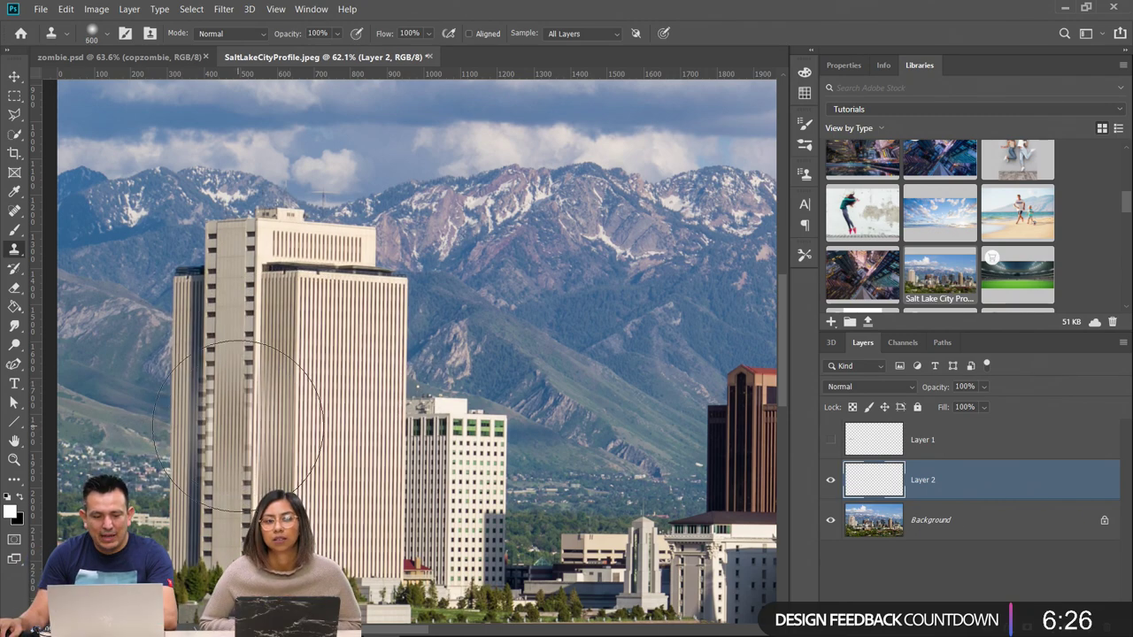
key("bracketright")
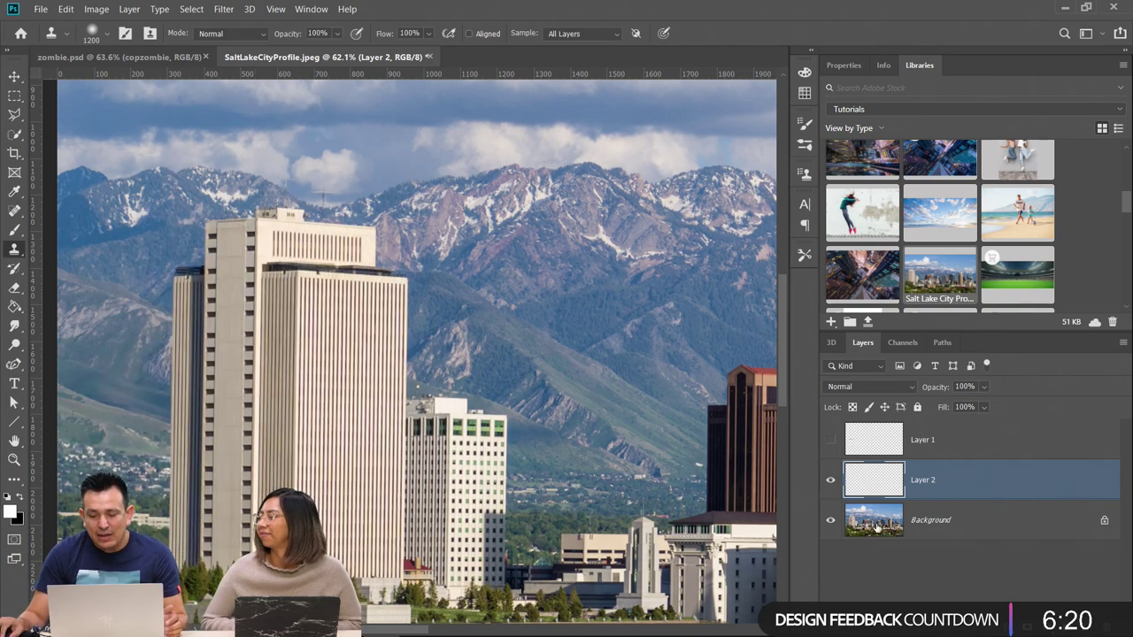
left_click(829, 482)
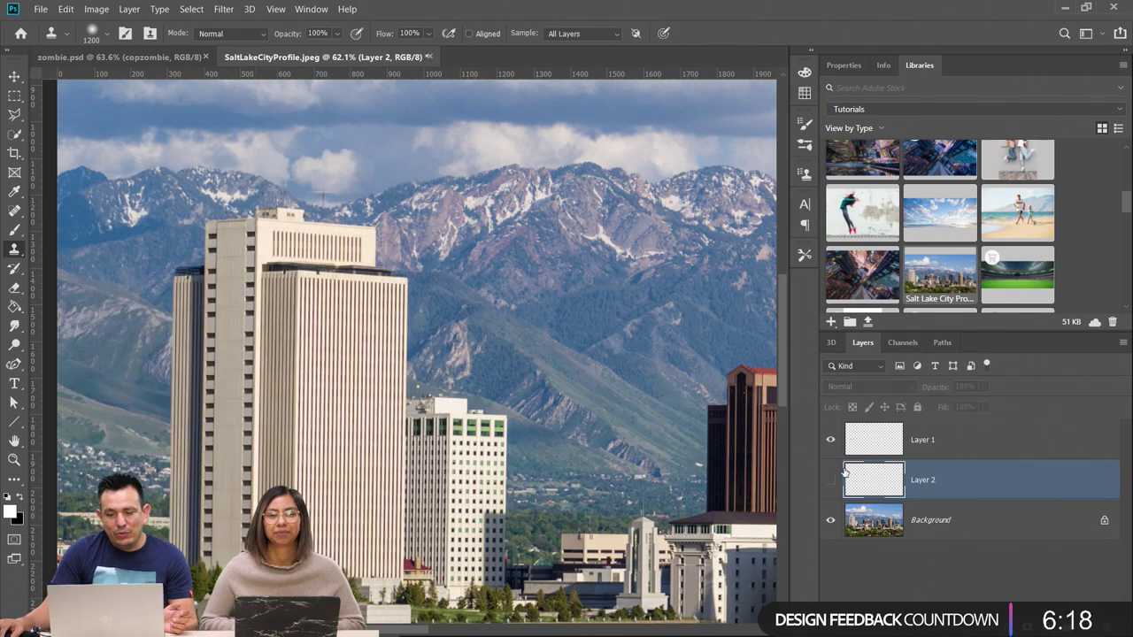
Set up the Mixer Brush on Layer 1: clean brush, no reload, Dry, Heavy Load mix
left_click(831, 523)
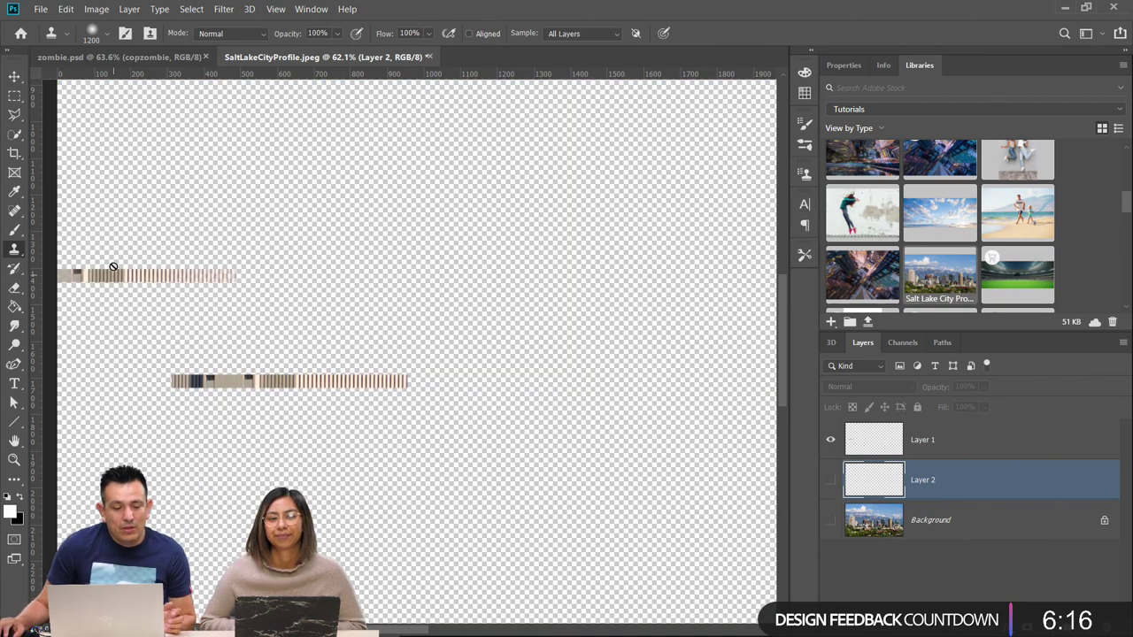
left_click(13, 273)
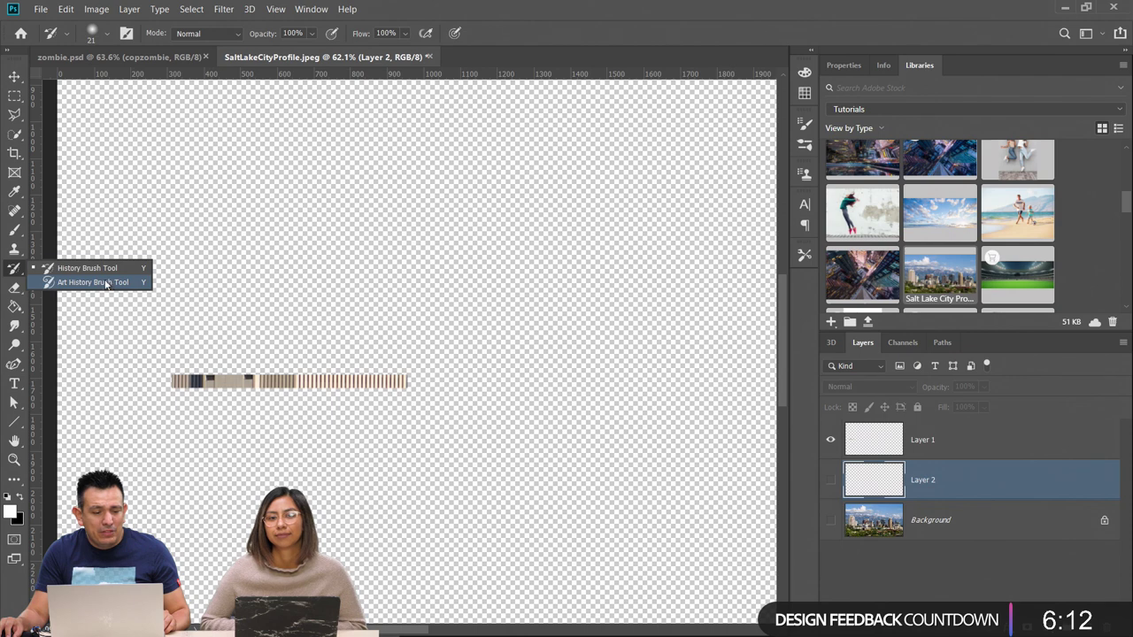
right_click(13, 230)
left_click(113, 273)
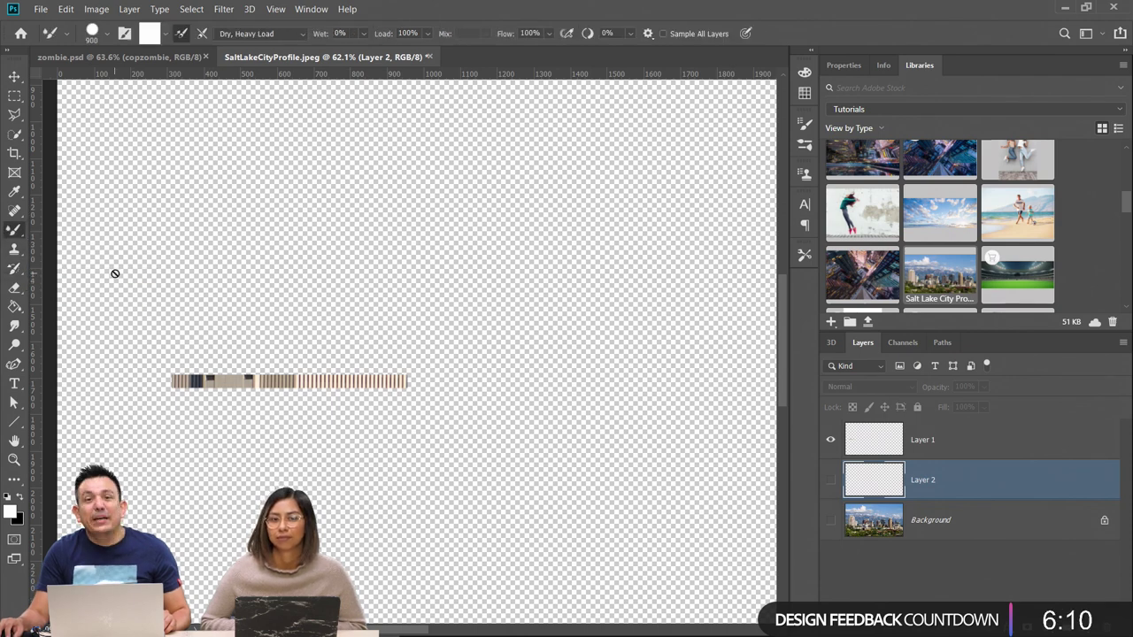
left_click(960, 457)
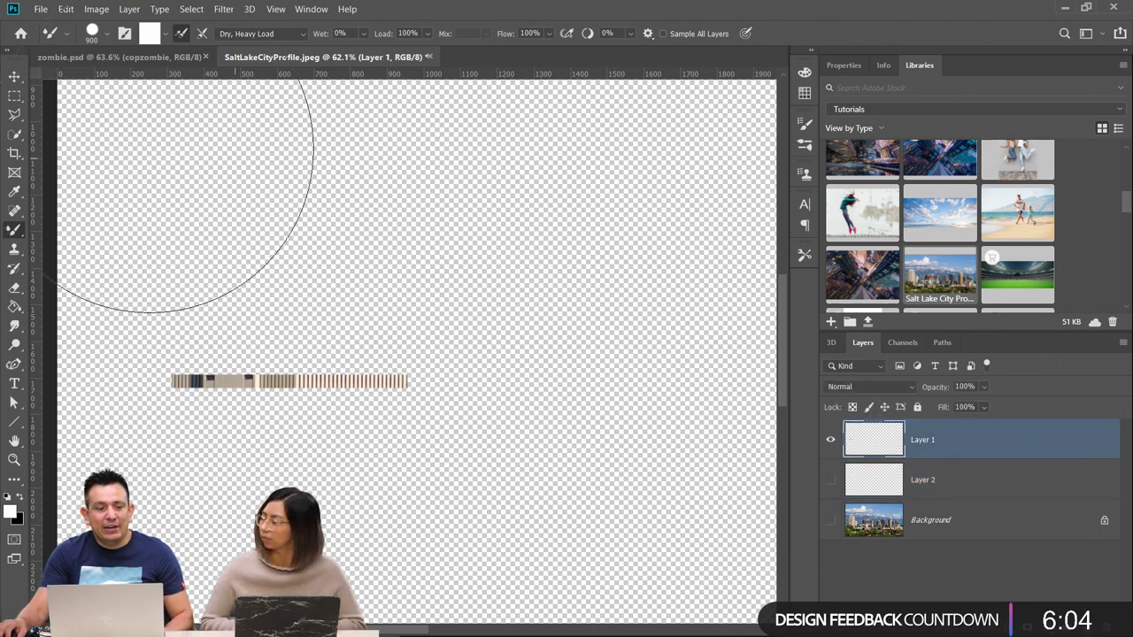
left_click(165, 36)
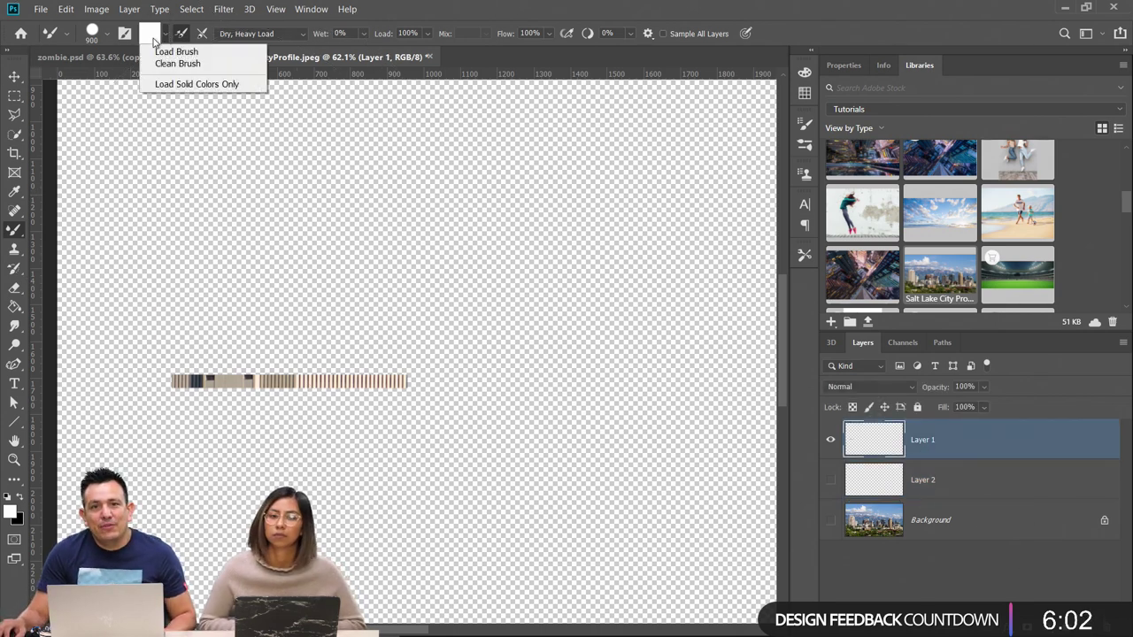
left_click(177, 63)
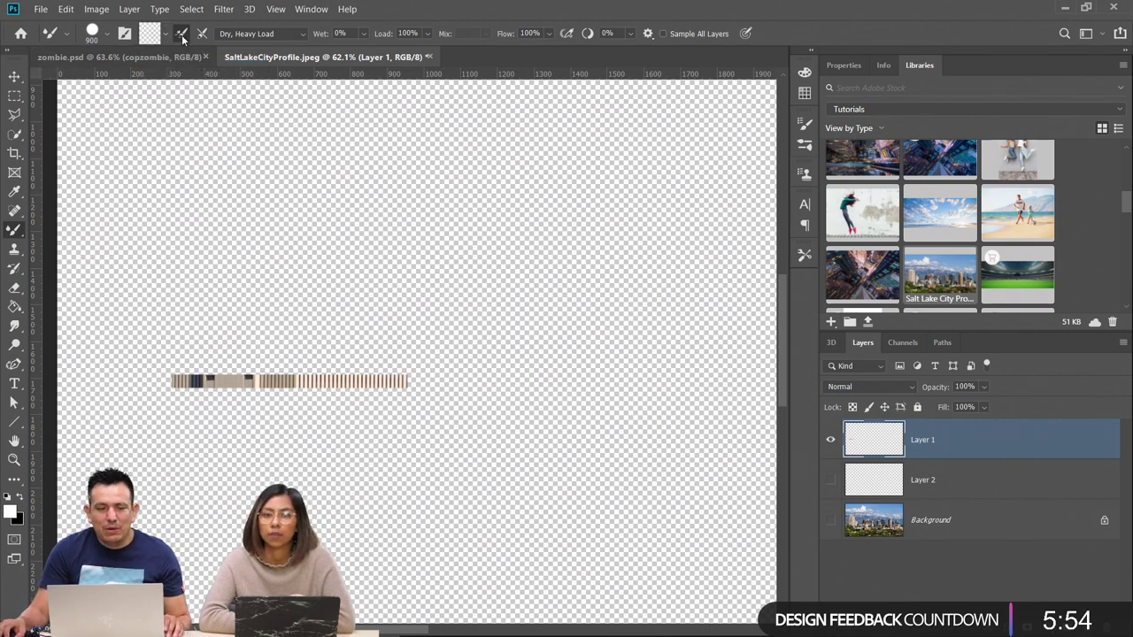
left_click(183, 35)
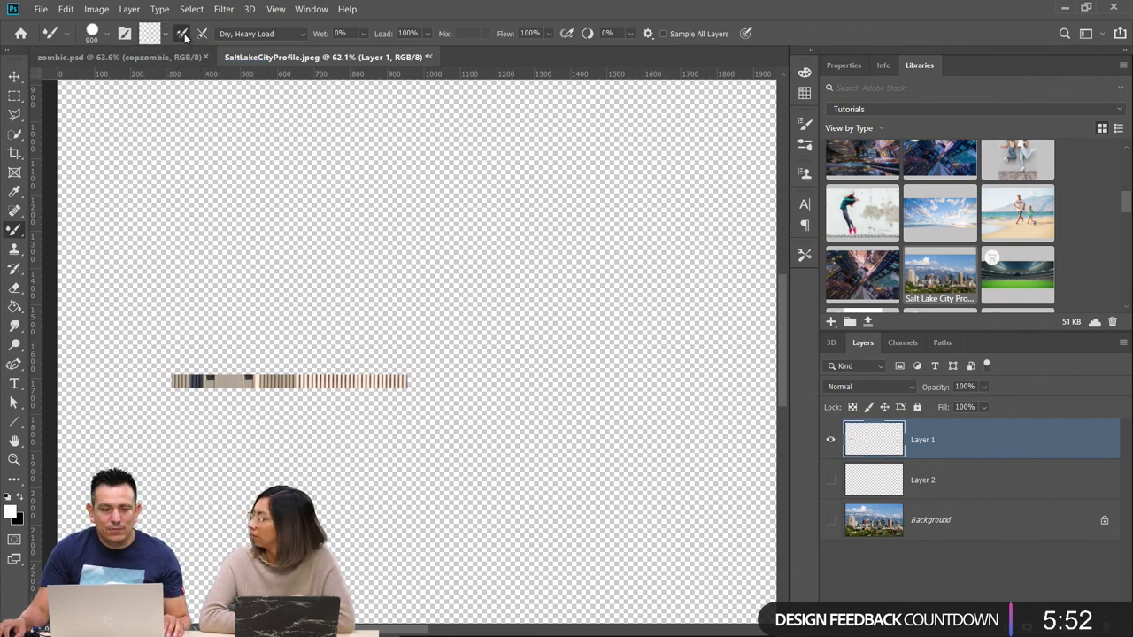
left_click(285, 35)
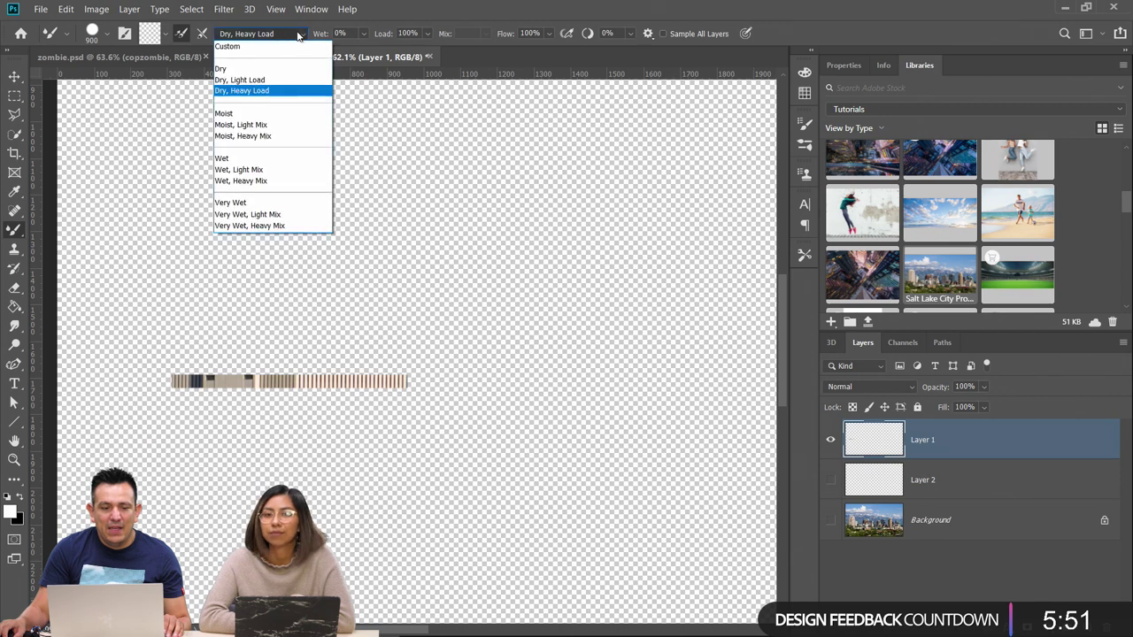
left_click(279, 92)
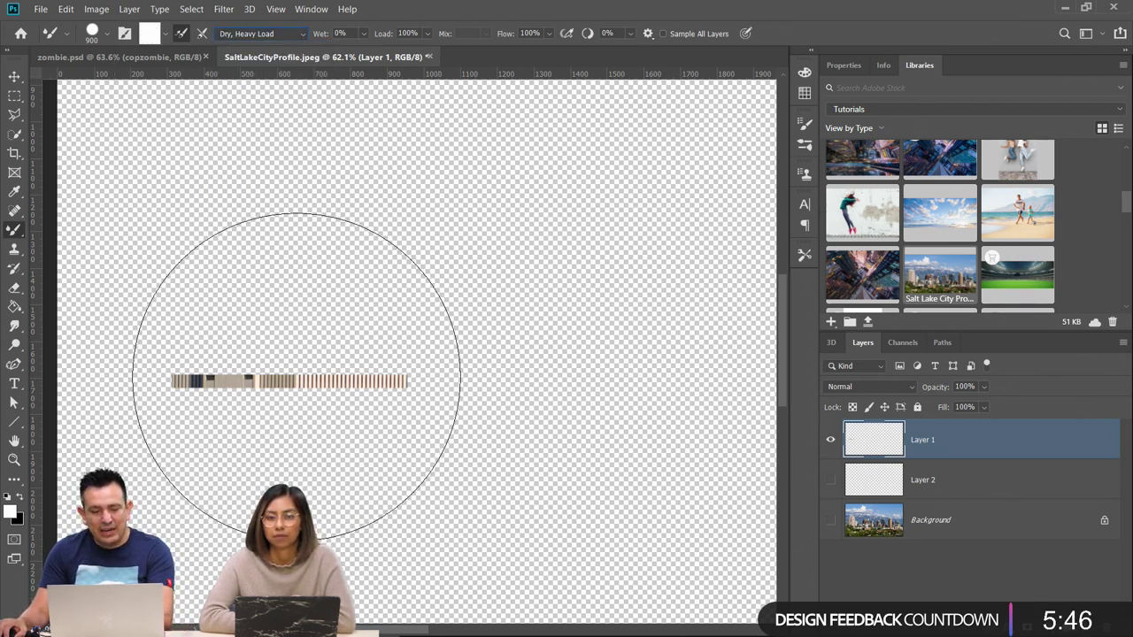
Smear the striped strip upward with an 800 brush, then hide Layer 1 and add Layer 3
left_click(563, 368)
key("ctrl+z")
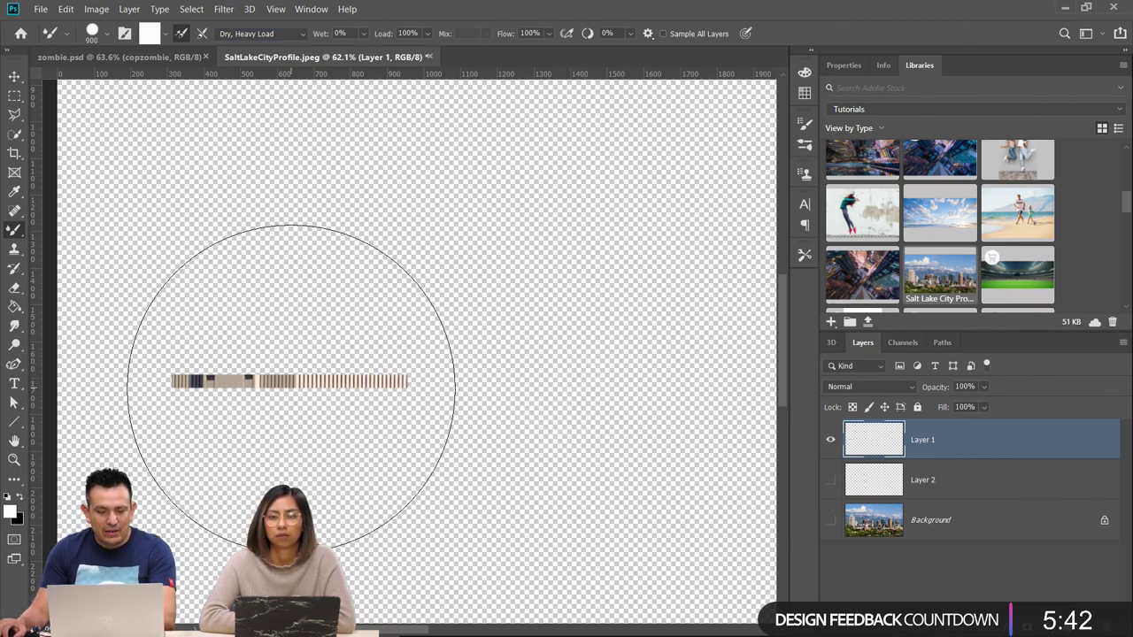
key("bracketleft")
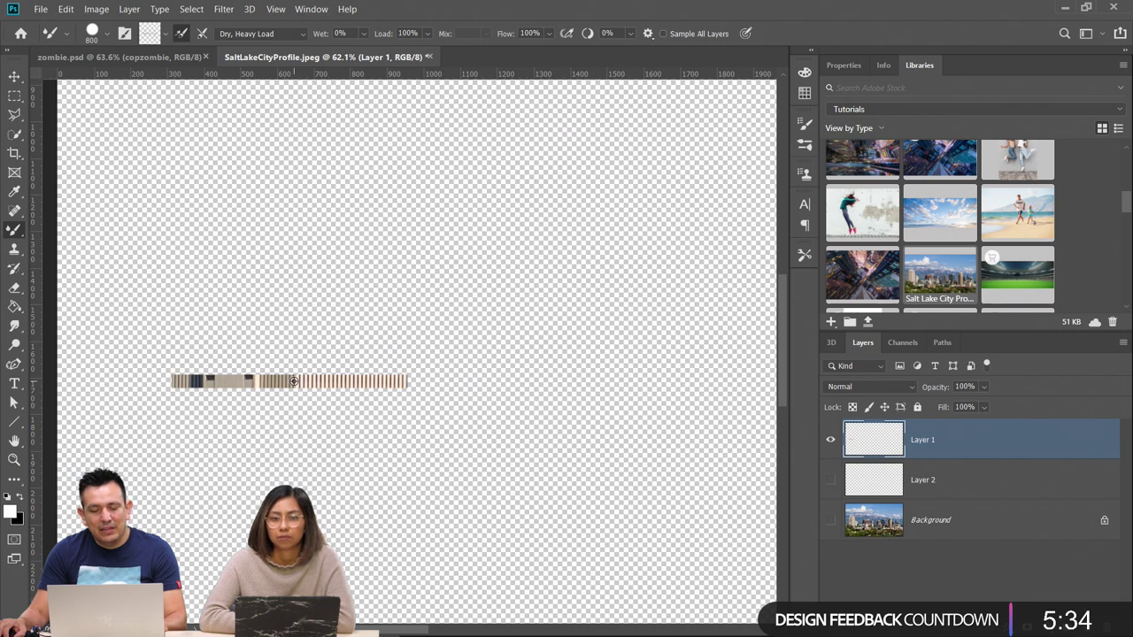
left_click(293, 381, "alt")
left_click_drag(577, 410, 580, 208)
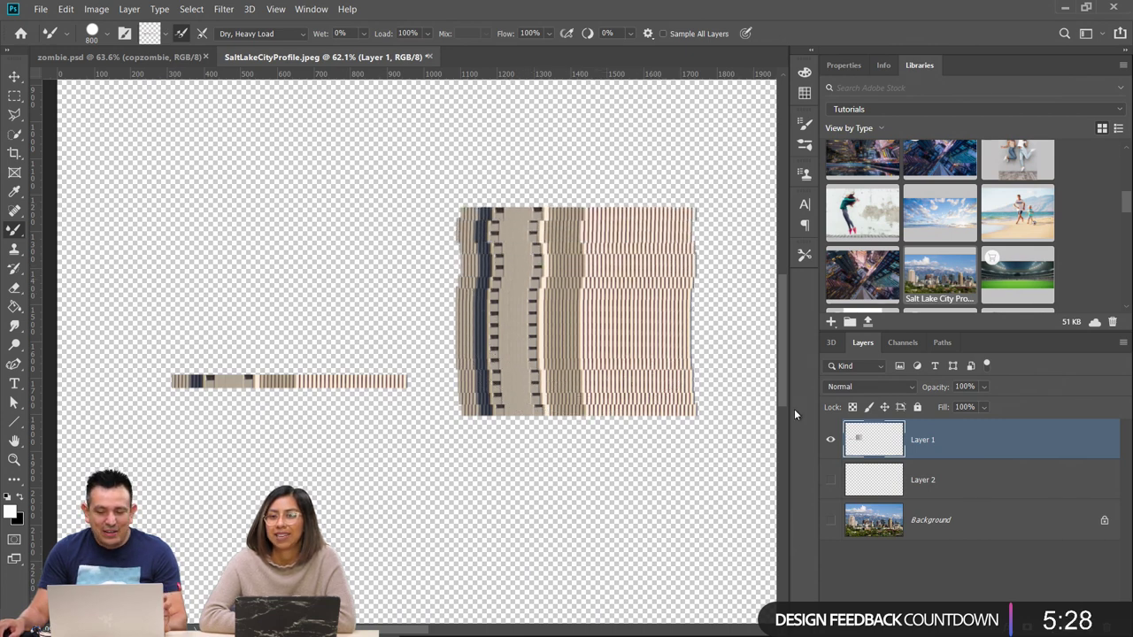
left_click(830, 441)
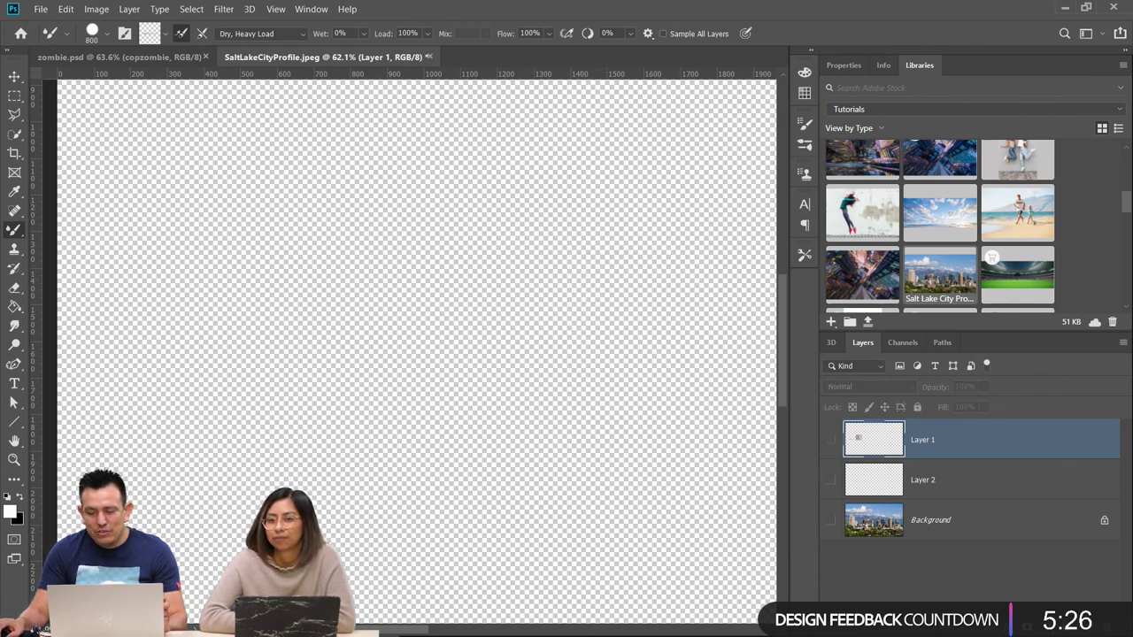
key("ctrl+shift+alt+n")
Set Brush Tip Shape spacing to 62% and stamp test copies of the strip on Layer 3
left_click(107, 34)
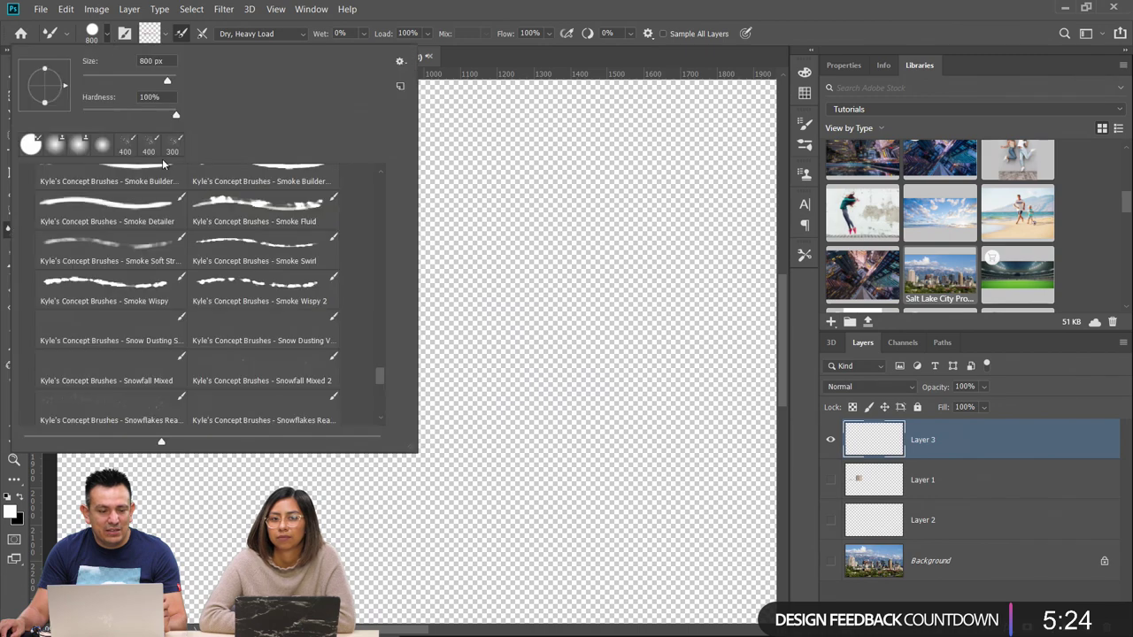
left_click(125, 33)
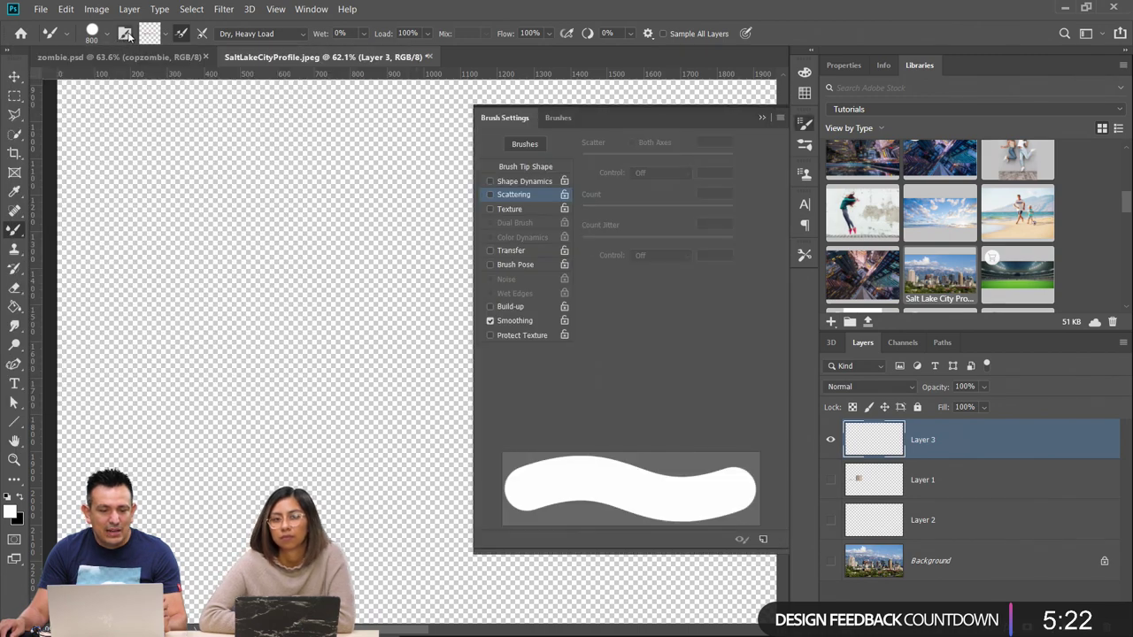
left_click(529, 166)
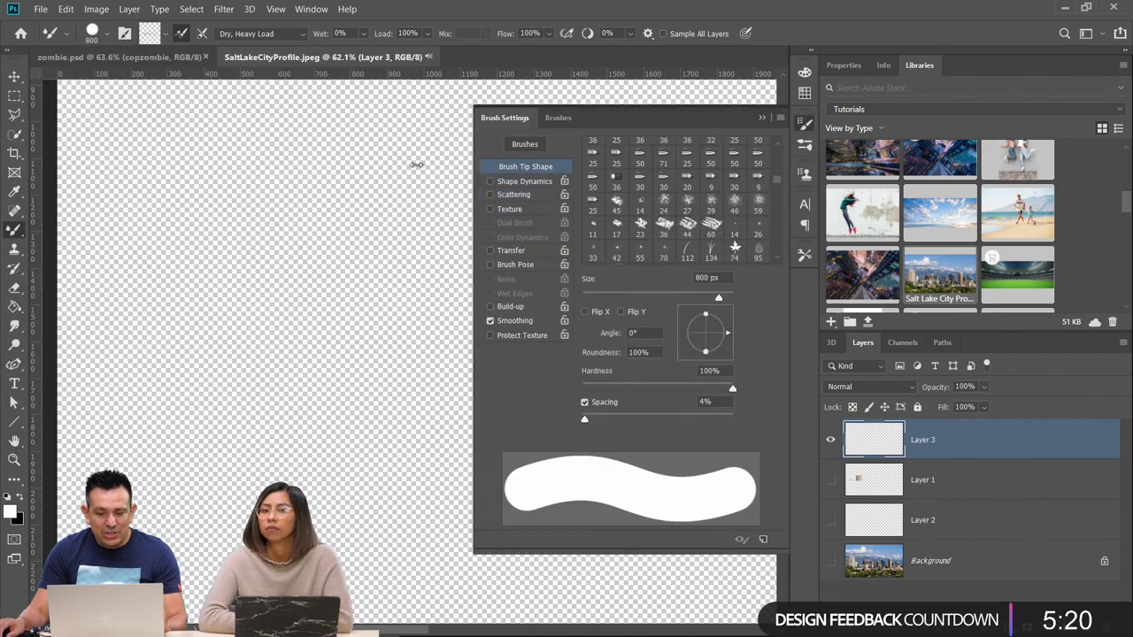
left_click_drag(600, 412, 627, 413)
left_click(244, 381)
left_click(239, 313)
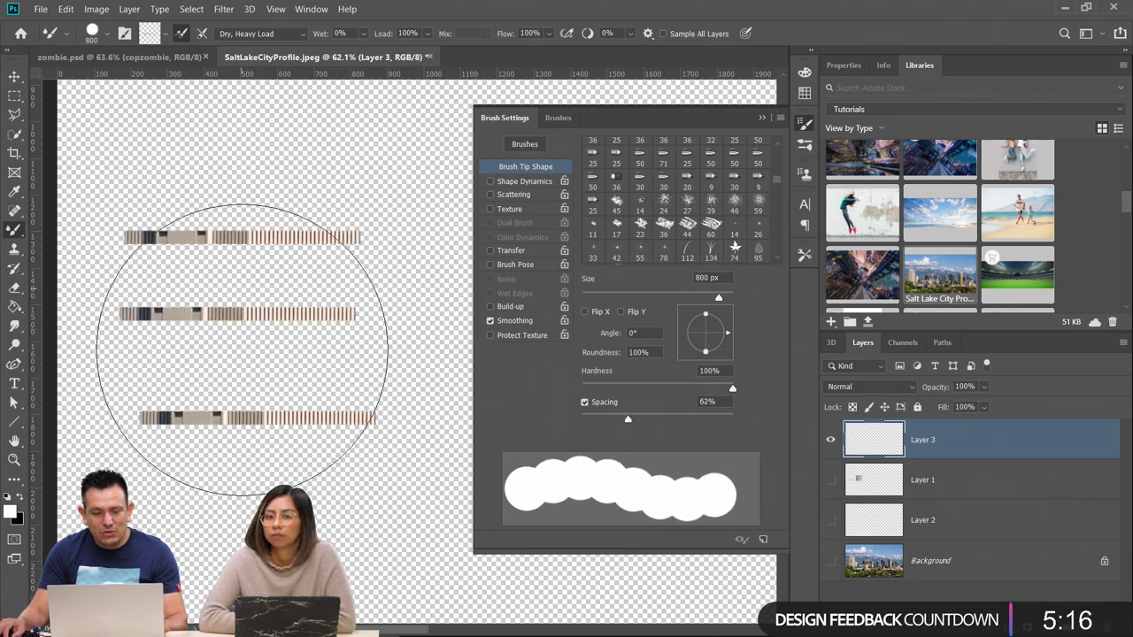
left_click(243, 288)
left_click(248, 410)
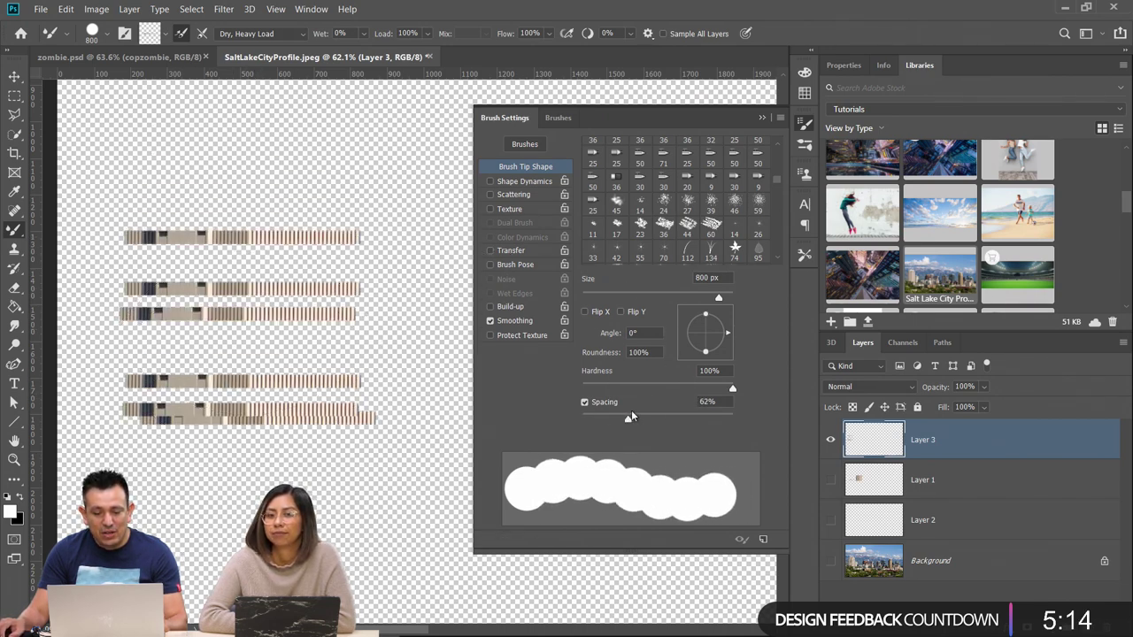
Lower spacing to 4%, paint a tall strip block, then paint the striped facade on new Layer 4
left_click_drag(630, 418, 585, 427)
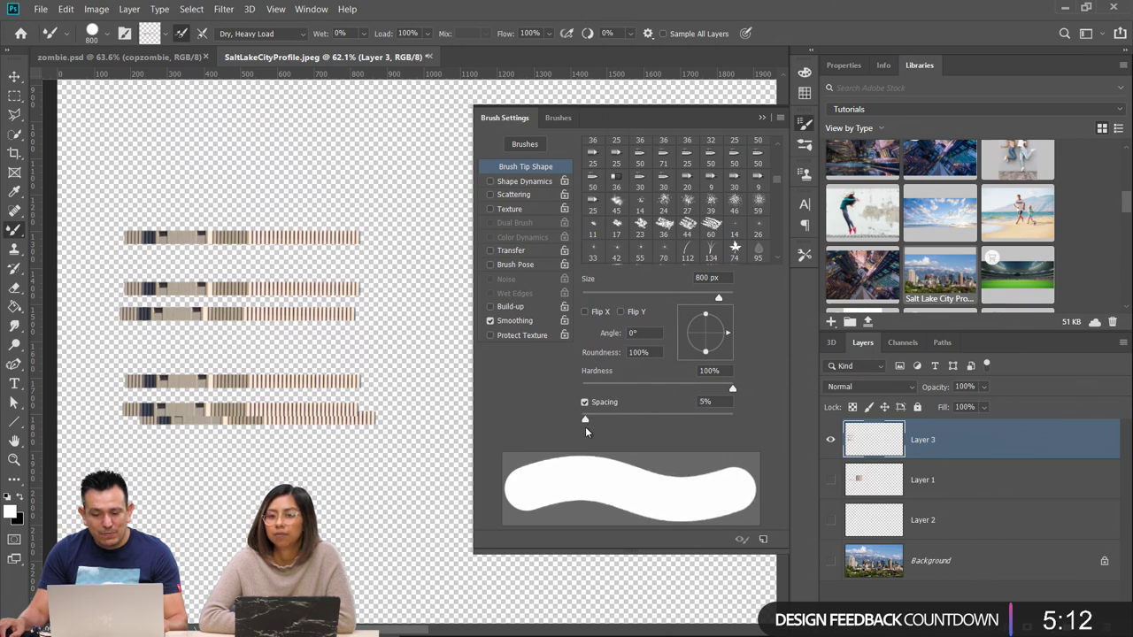
left_click_drag(261, 266, 270, 502)
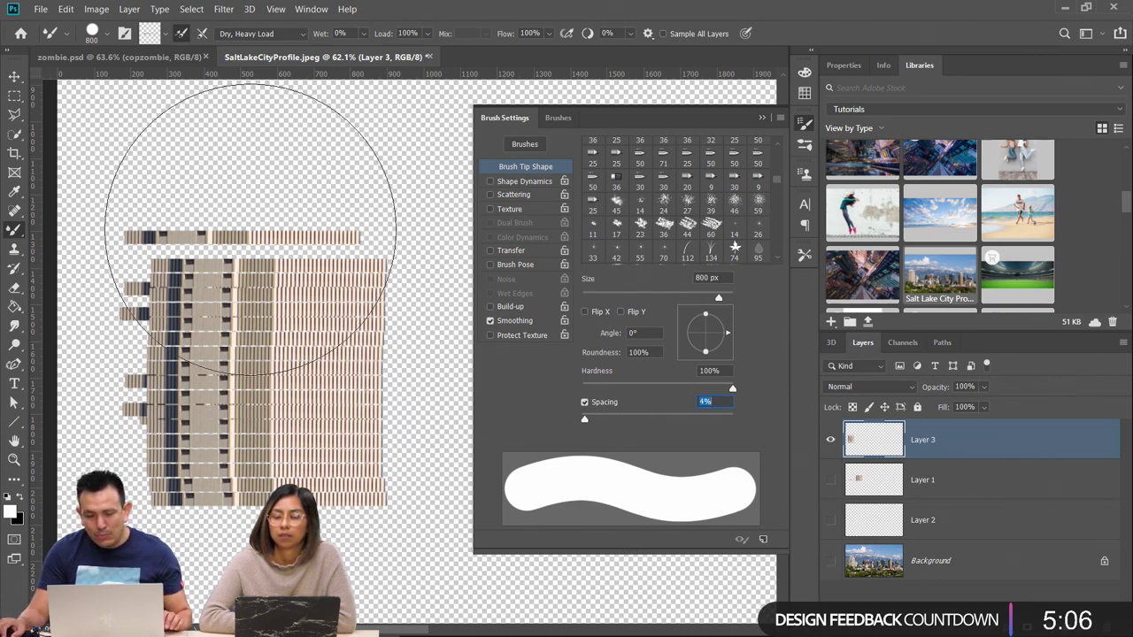
left_click(831, 440)
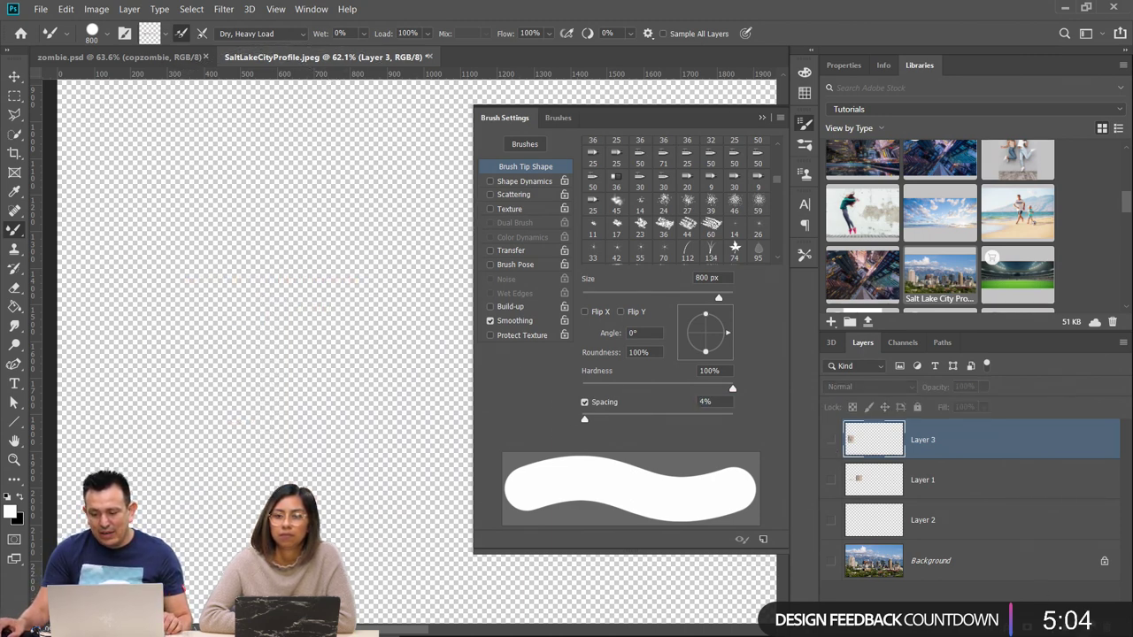
key("ctrl+shift+alt+n")
left_click_drag(261, 230, 217, 505)
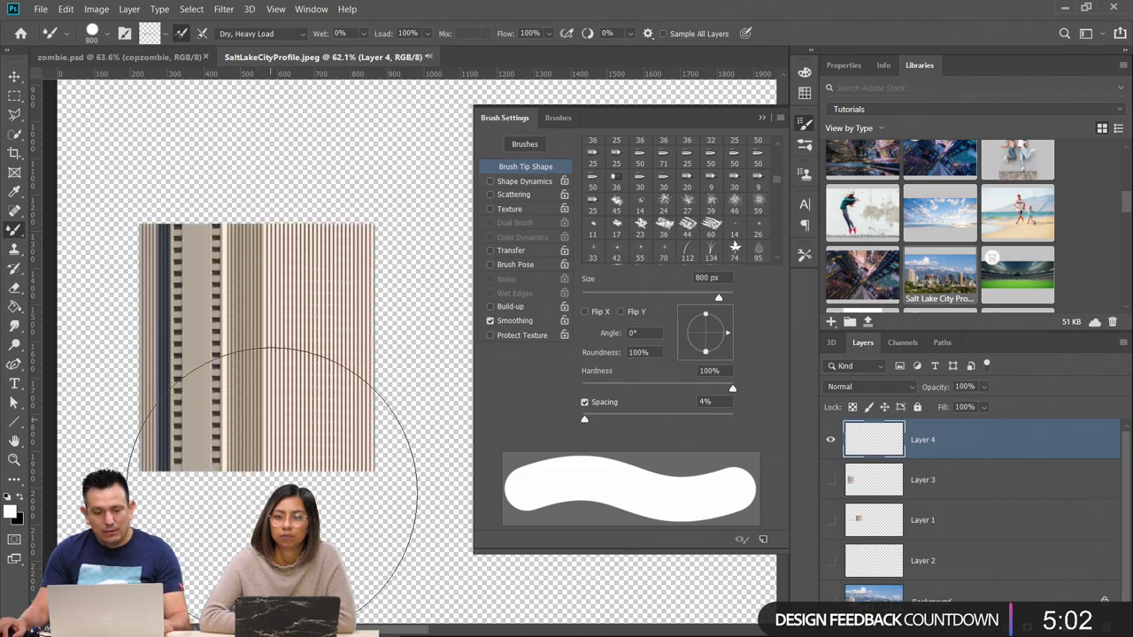
left_click(763, 118)
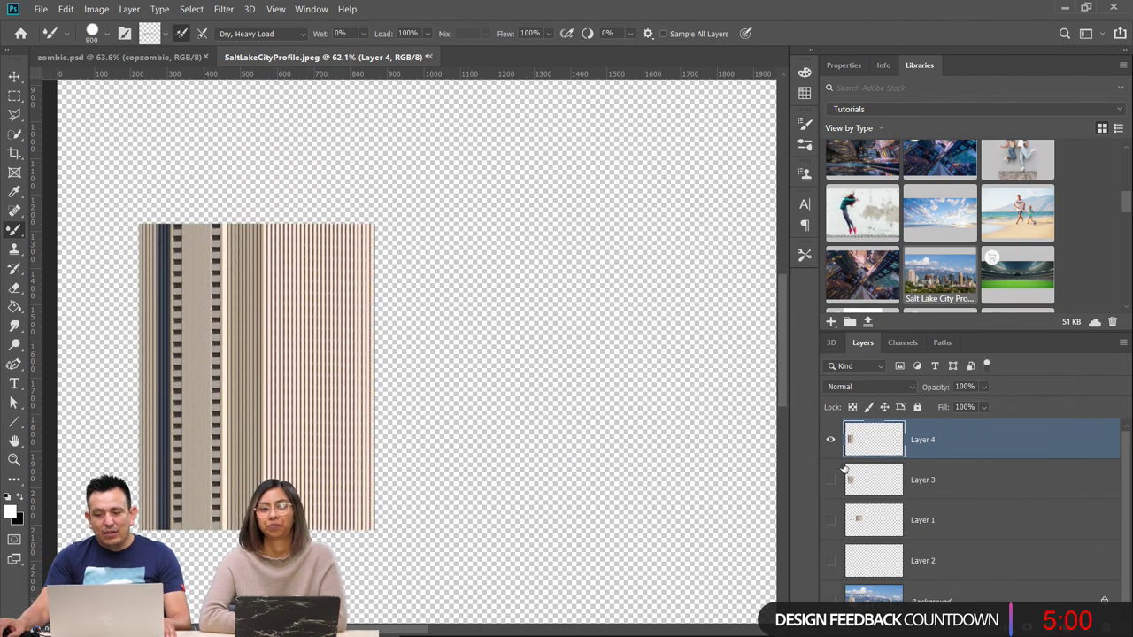
left_click(830, 440)
Show and select the Background, then paint the tower upward with the Mixer Brush on new Layer 5
left_click(831, 601)
left_click(1014, 601)
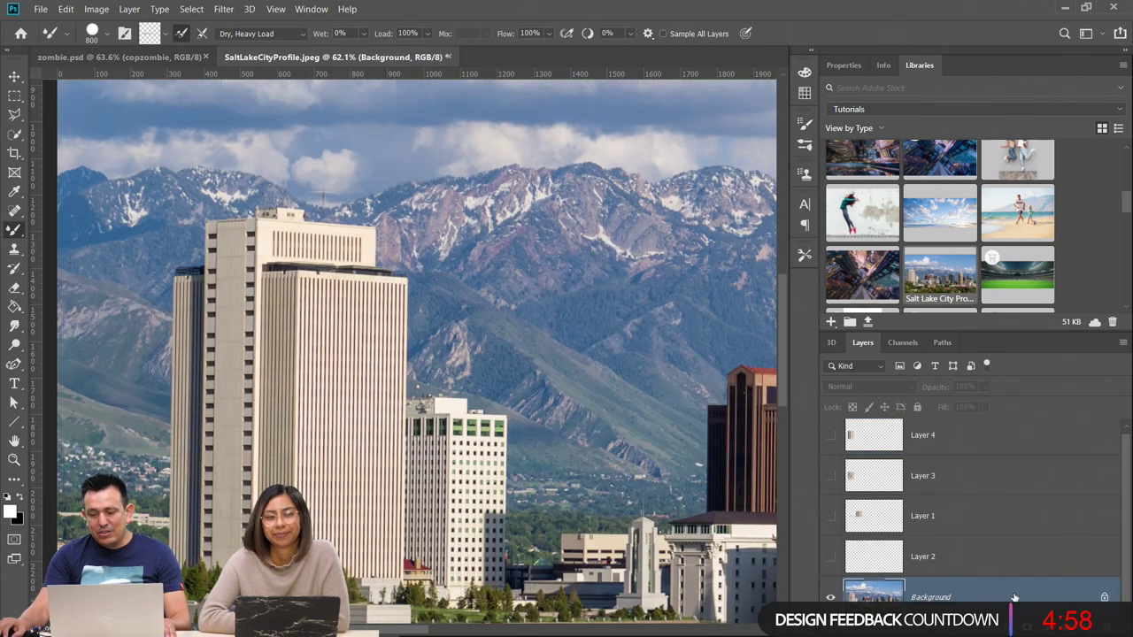
key("ctrl+shift+alt+n")
double_click(14, 440)
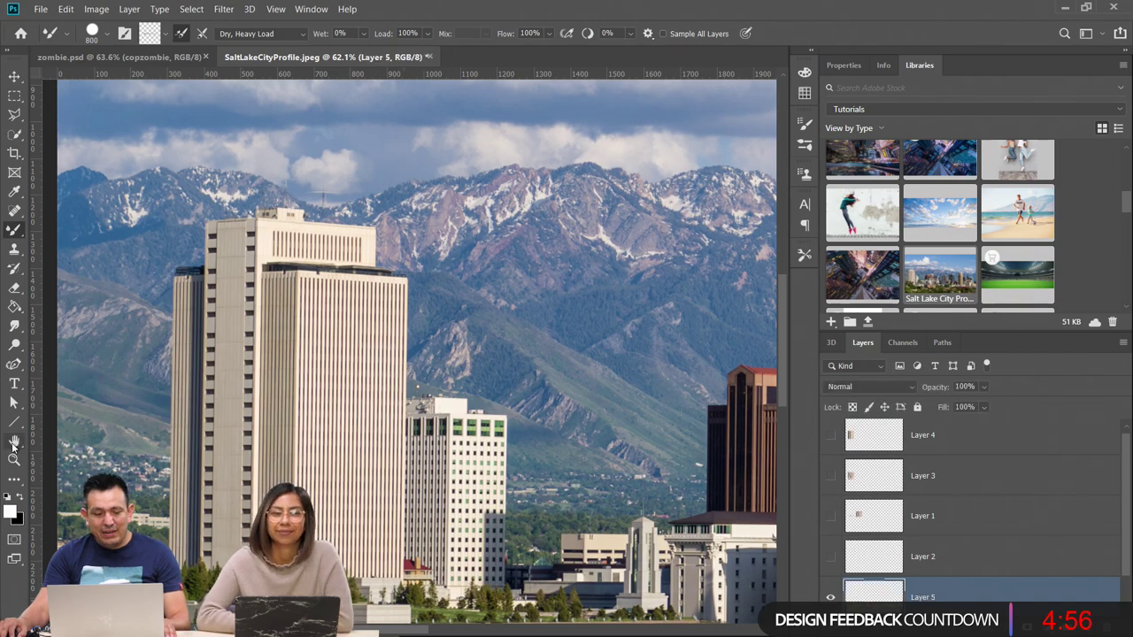
left_click(14, 229)
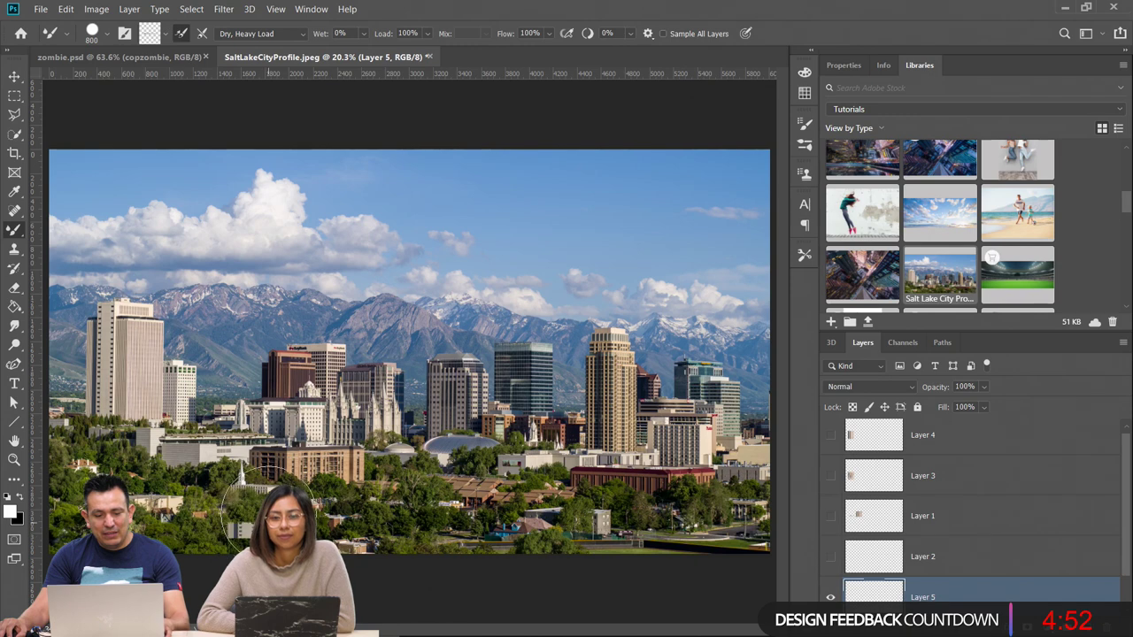
mouse_move(266, 505)
left_mouse_down()
mouse_move(270, 151)
mouse_move(266, 164)
left_mouse_up()
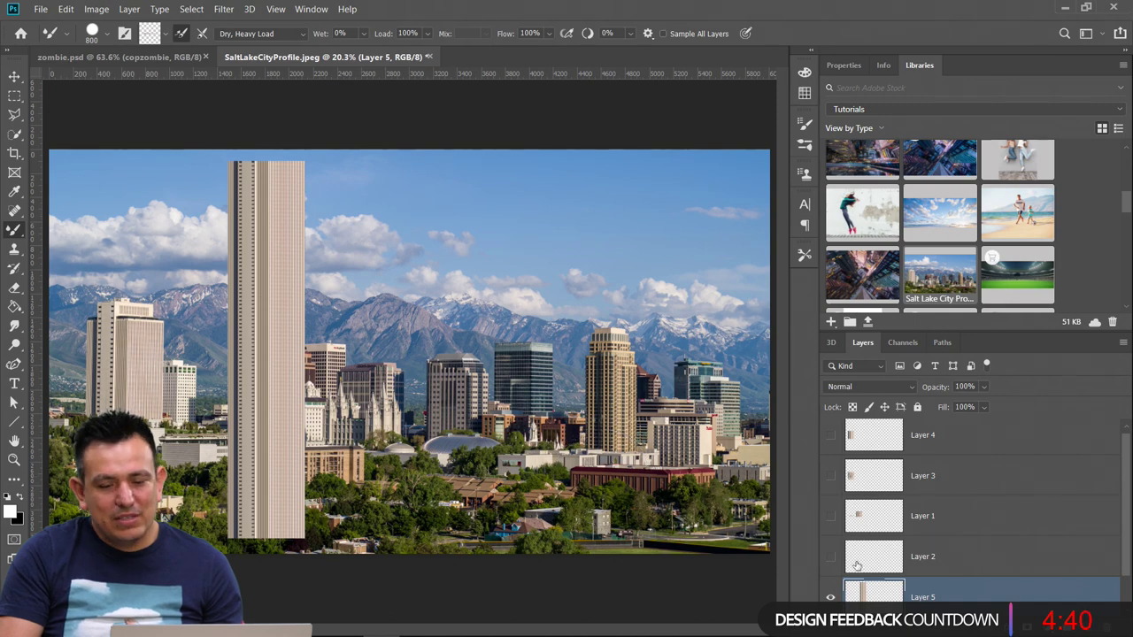
Hide Layer 5's stretched tower and show the painted buildings on Layers 1, 3 and 4
scroll(892, 579, "down", 1)
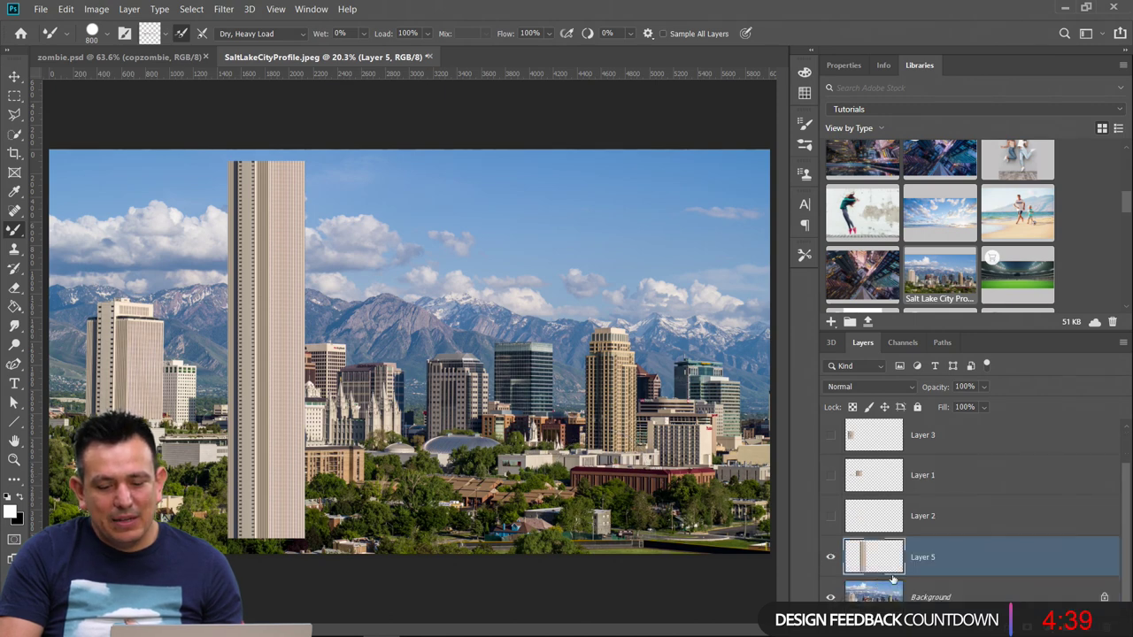
left_click(832, 558)
scroll(883, 548, "up", 1)
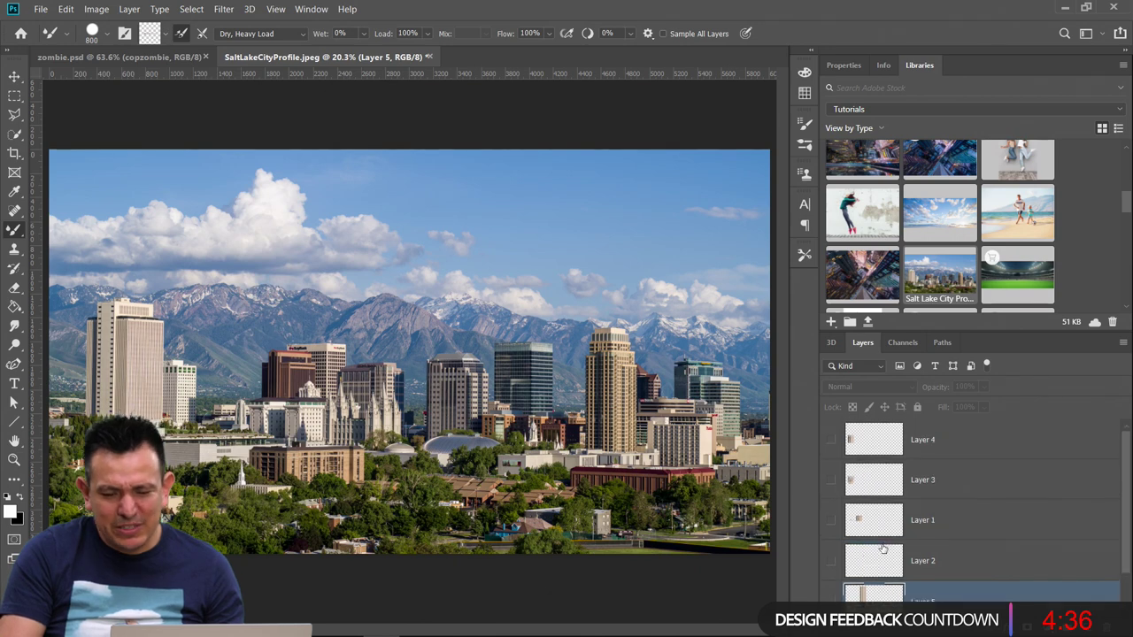
left_click(876, 531)
left_click(831, 524)
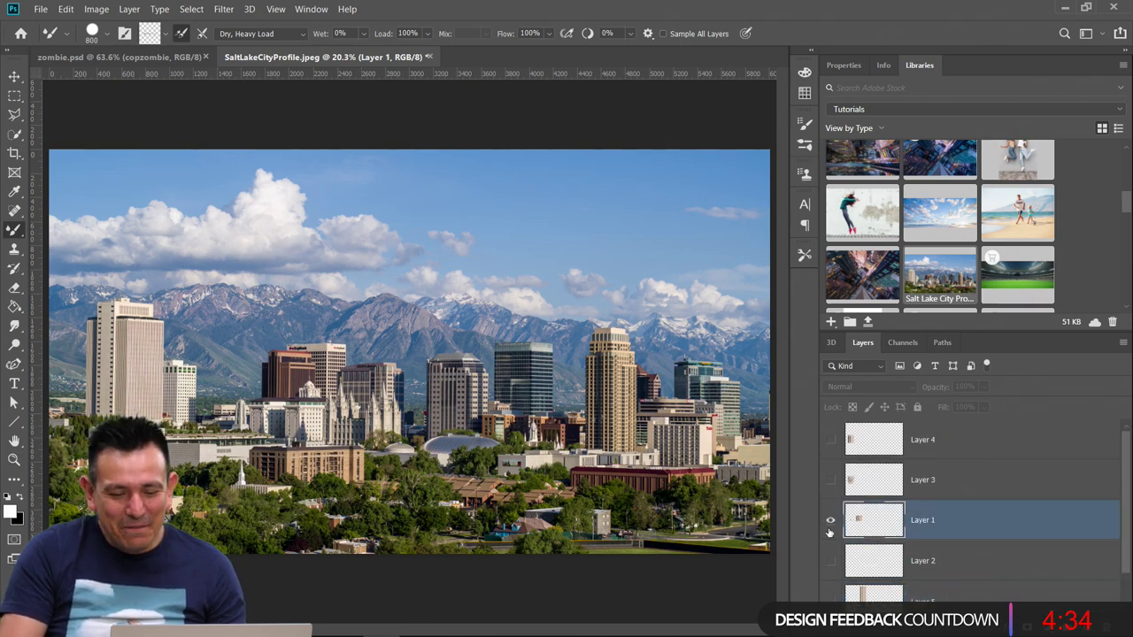
left_click(833, 522)
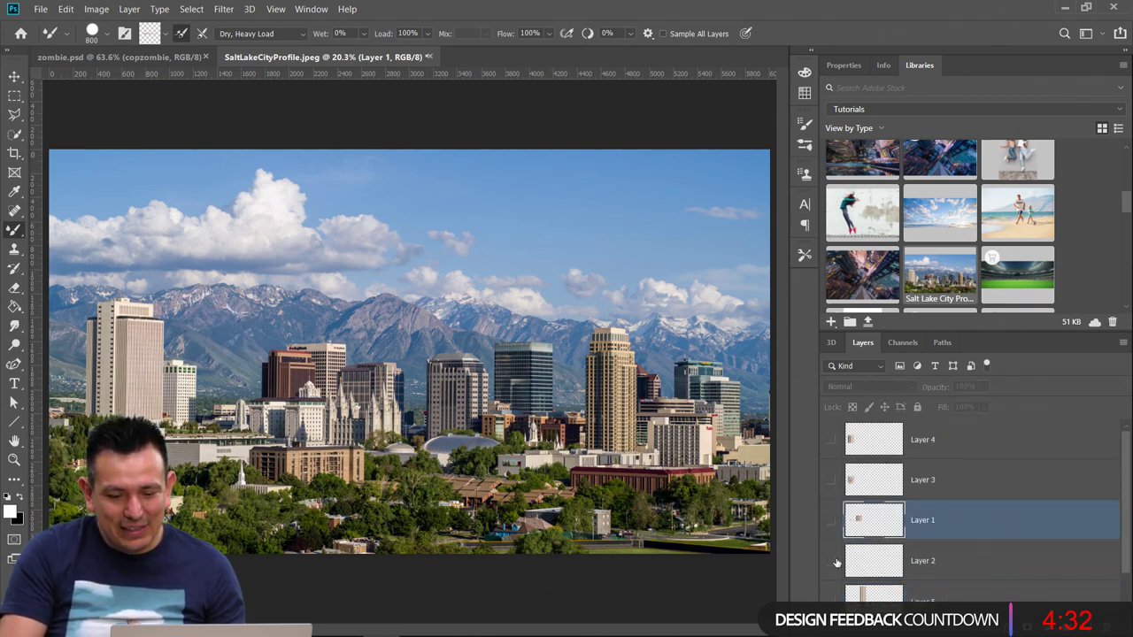
left_click(832, 481)
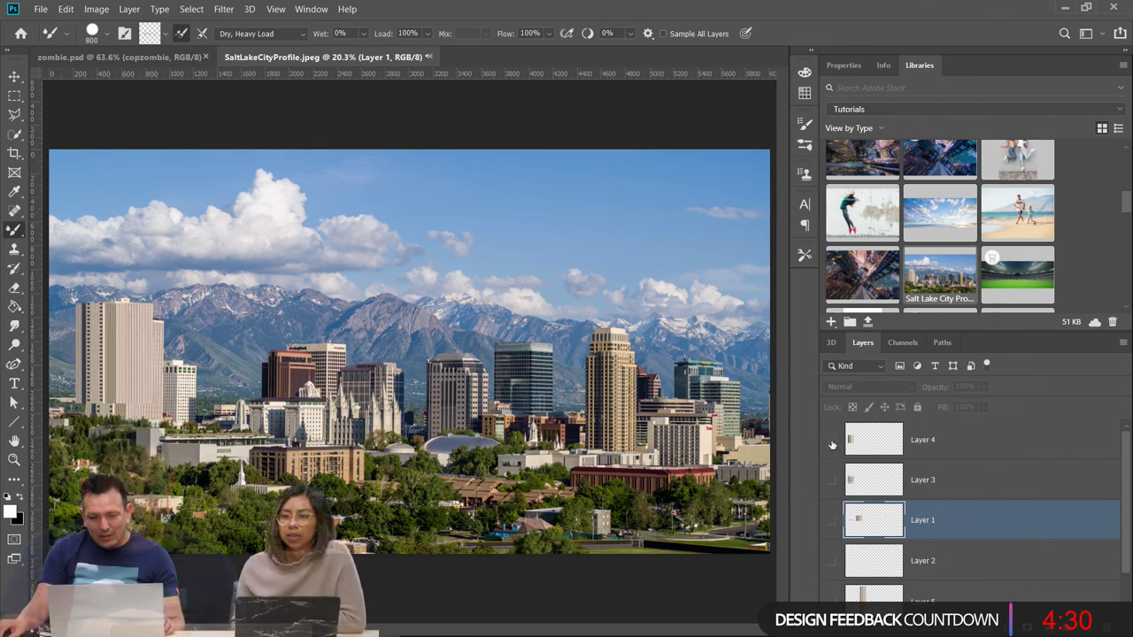
left_click(833, 481)
left_click(832, 481)
left_click(830, 440)
left_click(830, 481)
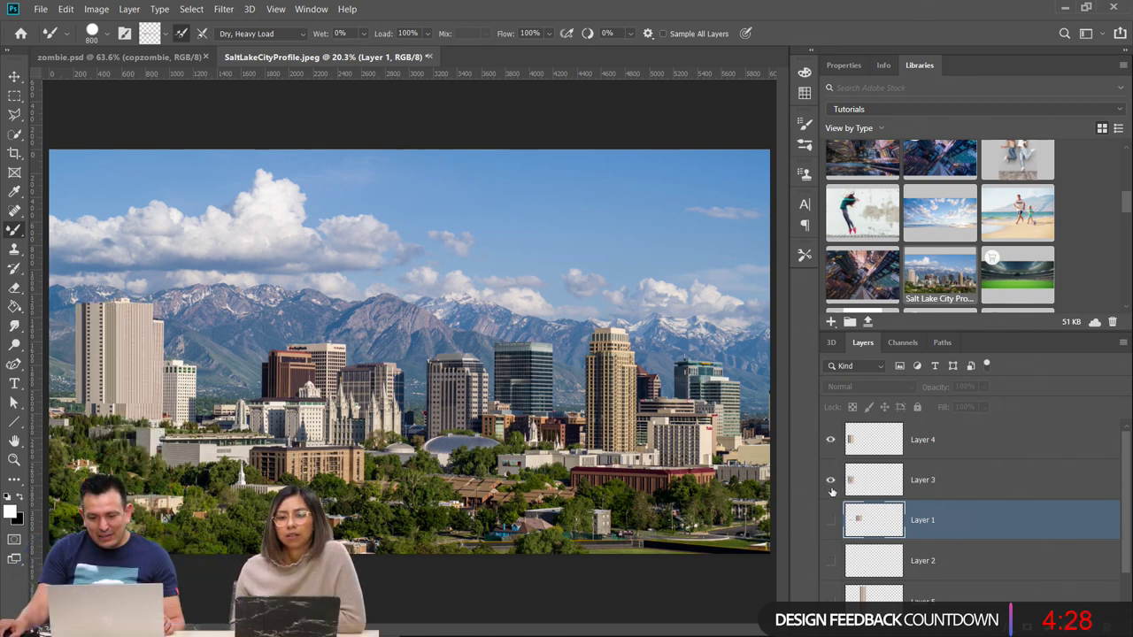
left_click(831, 521)
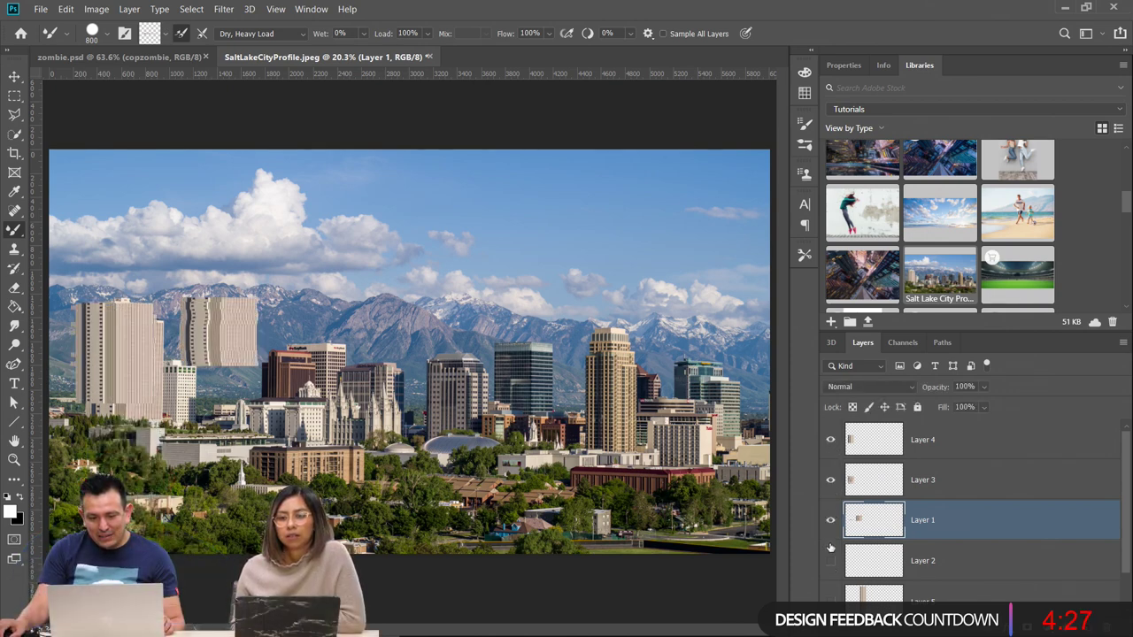
Revert through the History panel to the state after copying the layer, and hide the Background
left_click(312, 9)
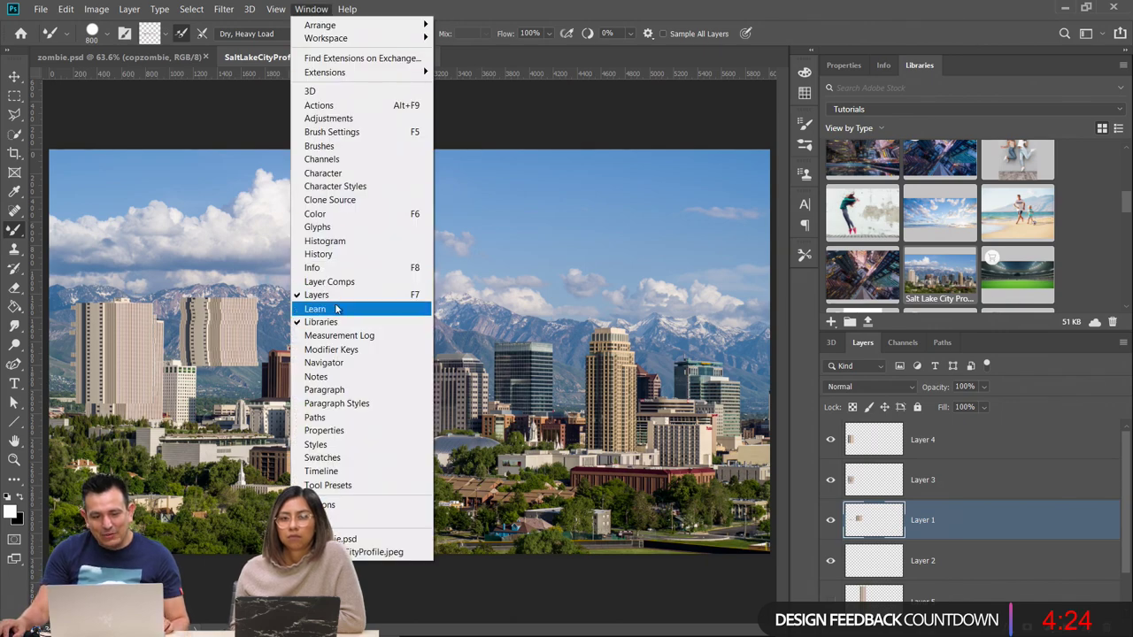
left_click(331, 257)
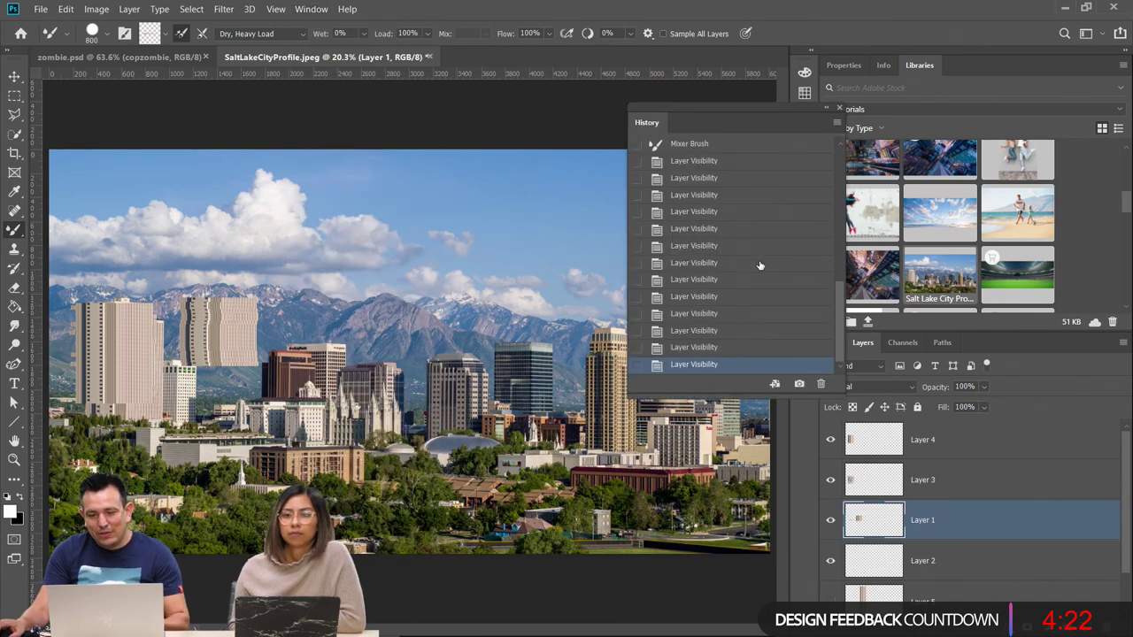
scroll(752, 274, "up", 5)
scroll(753, 281, "up", 5)
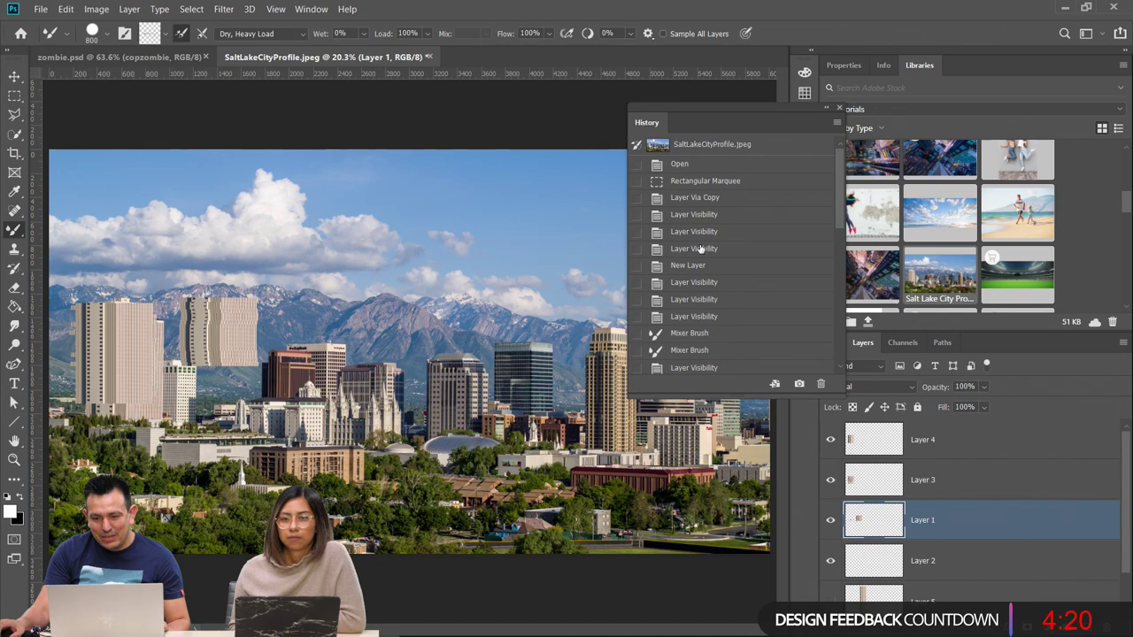
left_click(698, 199)
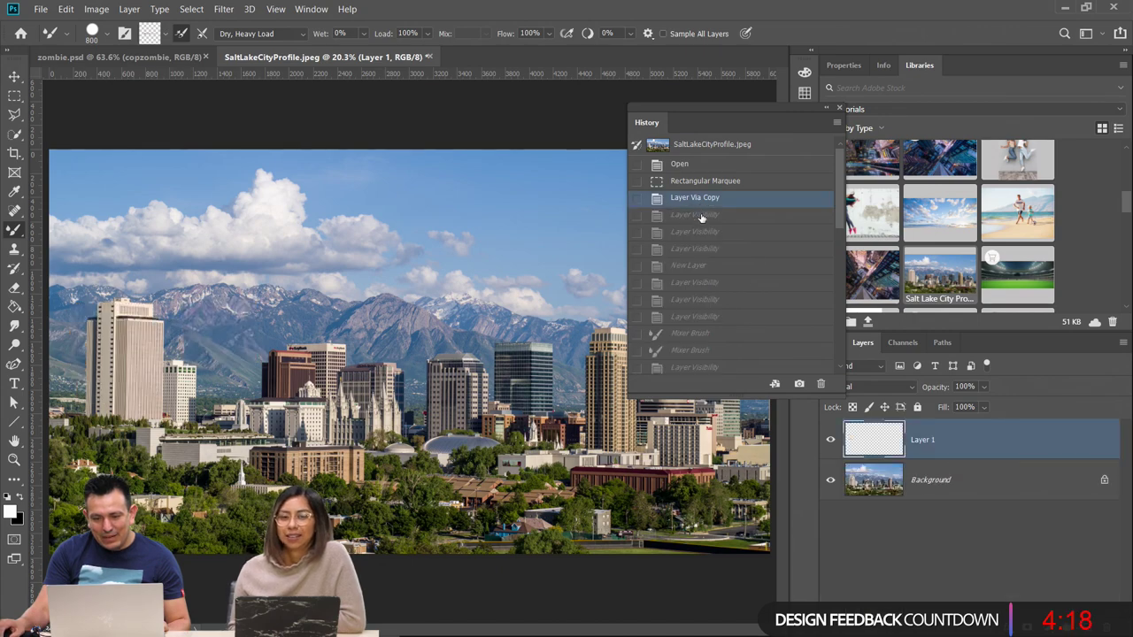
left_click(832, 481)
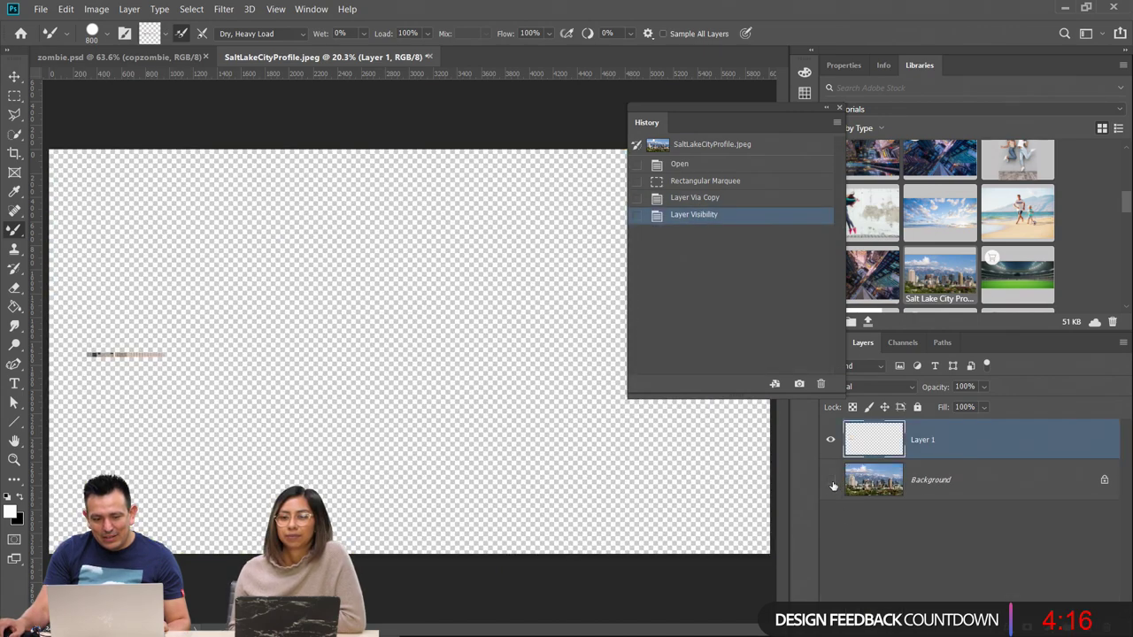
left_click(841, 108)
Paint a tall vertical tower strip with the Mixer Brush on new Layer 2, then hide it
key("ctrl+shift+alt+n")
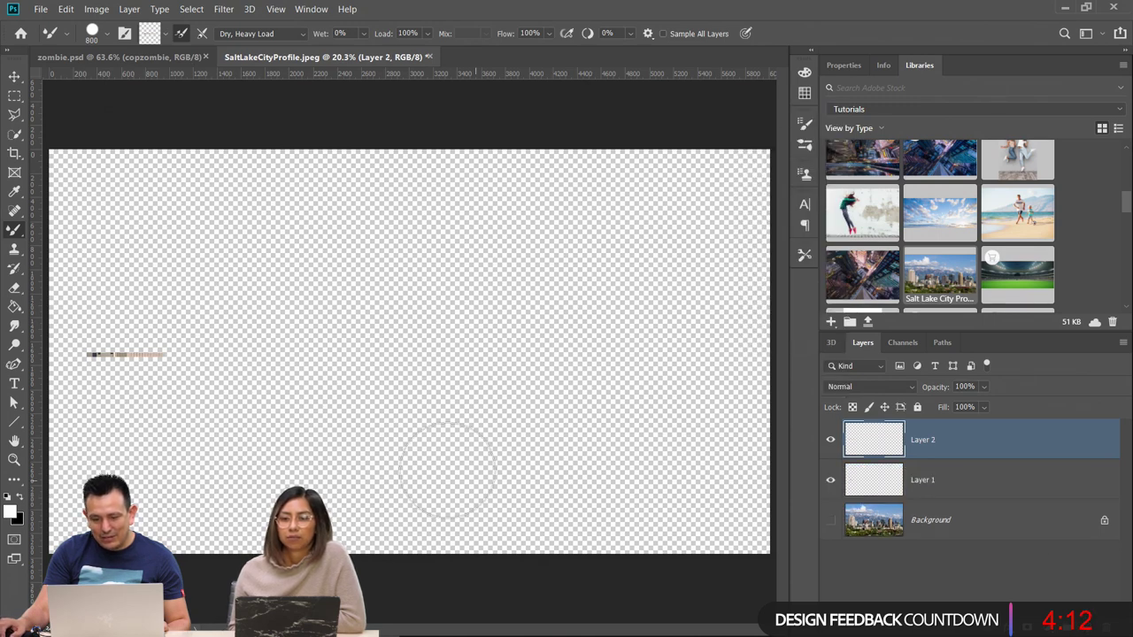
left_click(535, 519)
left_click_drag(537, 505, 536, 173)
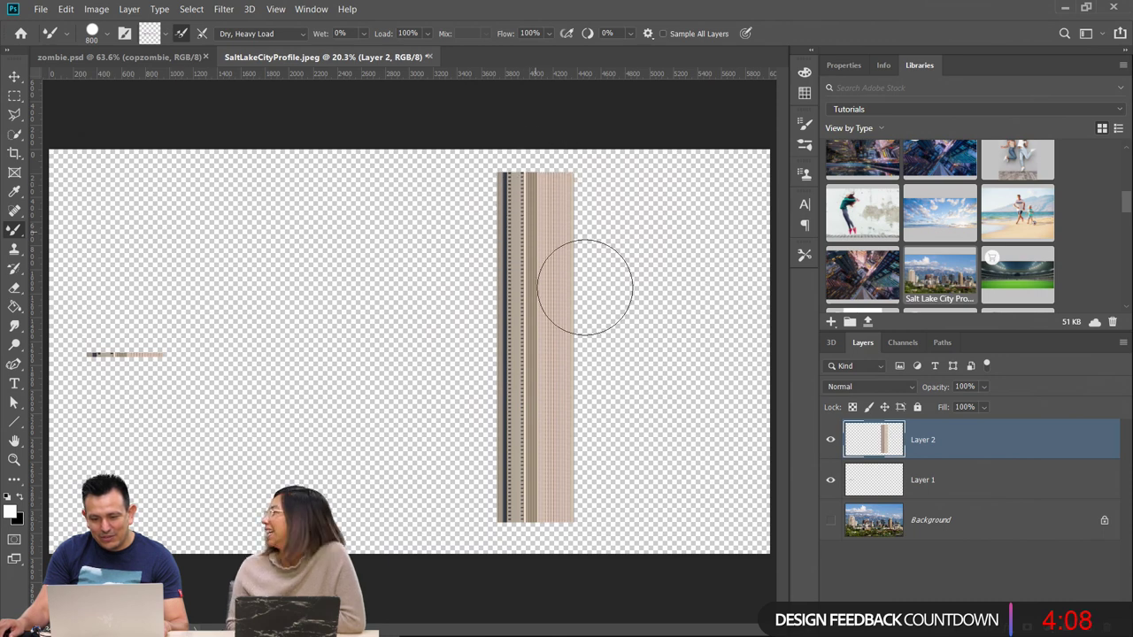
left_click(832, 443)
Select Layer 1 and zoom in on its thin building strip
key("alt+bracketleft")
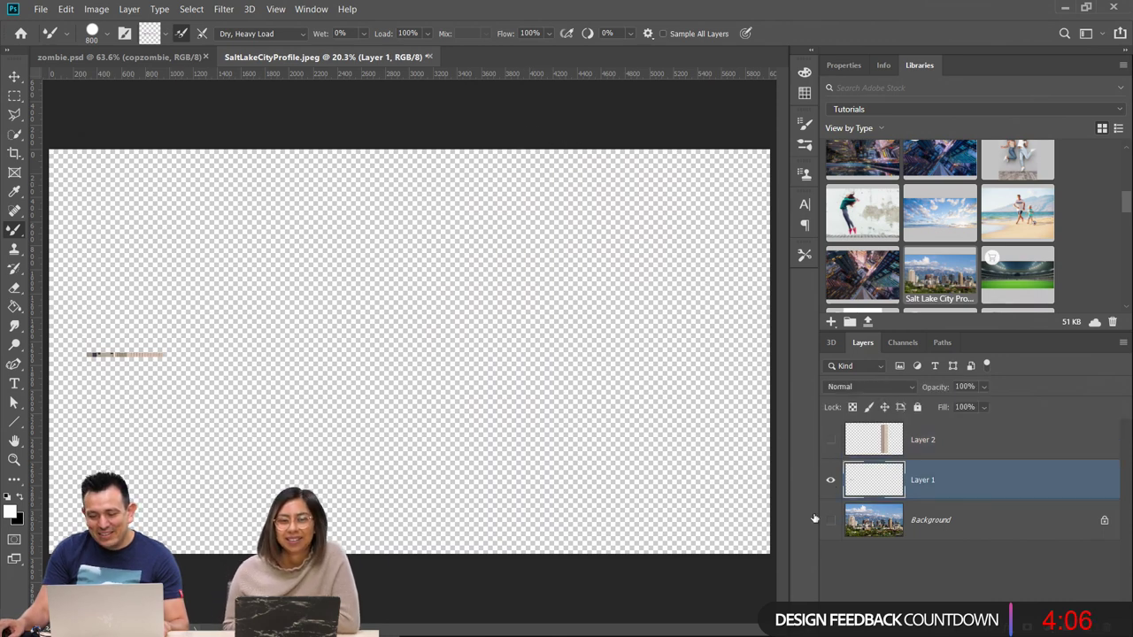
left_click(14, 460)
mouse_move(109, 348)
left_mouse_down()
mouse_move(223, 418)
mouse_move(274, 430)
mouse_move(337, 424)
mouse_move(336, 412)
left_mouse_up()
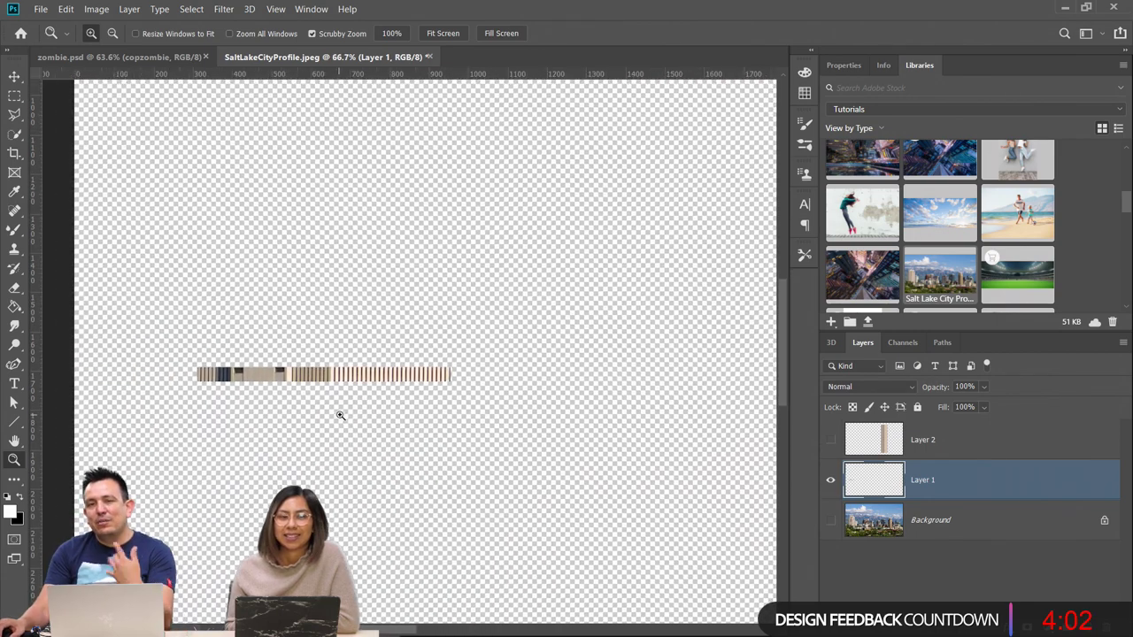
left_click(15, 77)
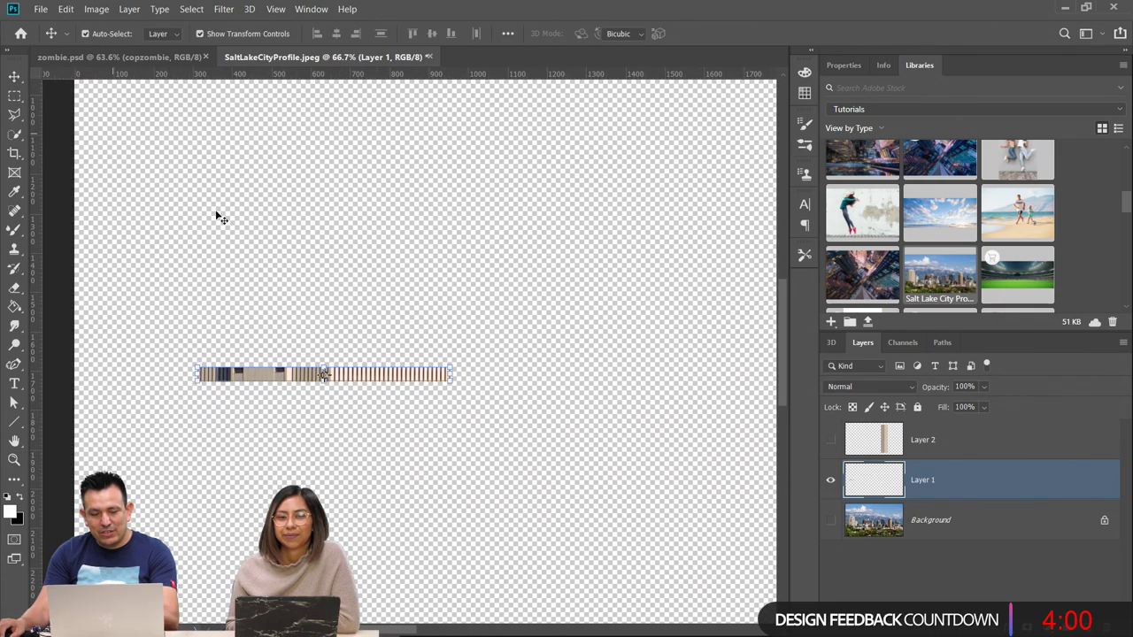
Duplicate Layer 1, then stretch the copy's strip upward into a tall facade block with repeated transforms
key("ctrl+t")
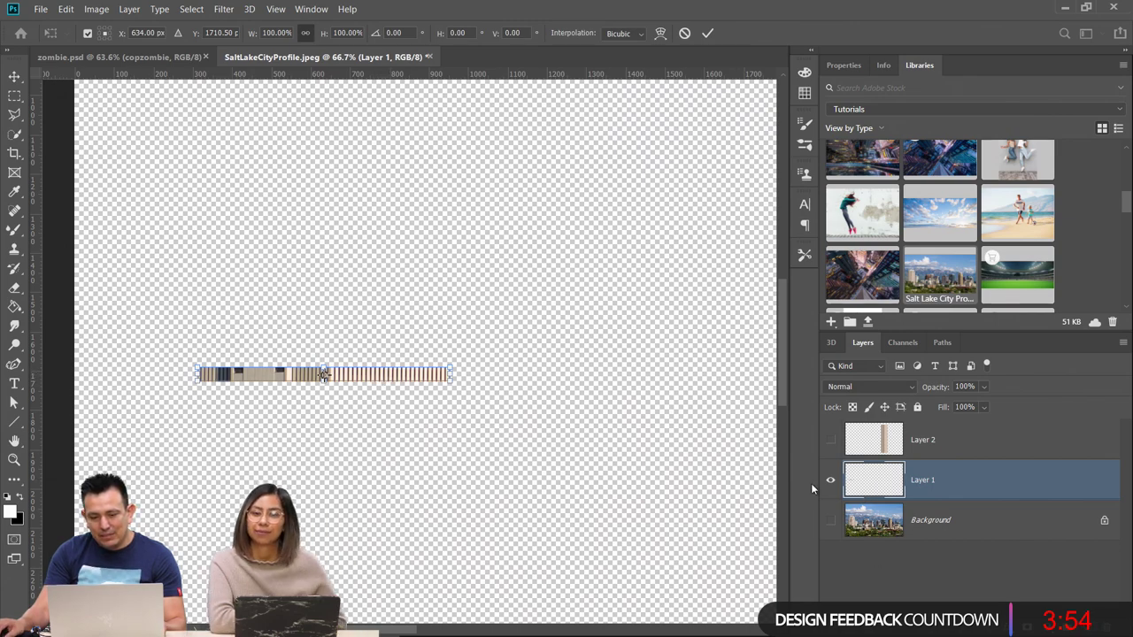
key("Return")
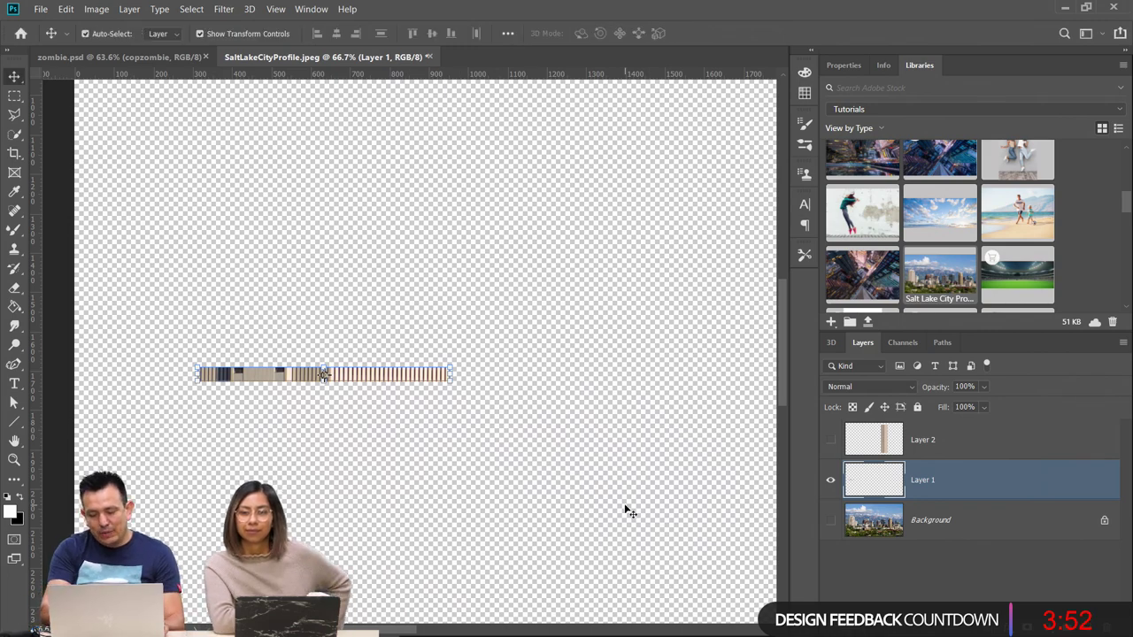
key("ctrl+j")
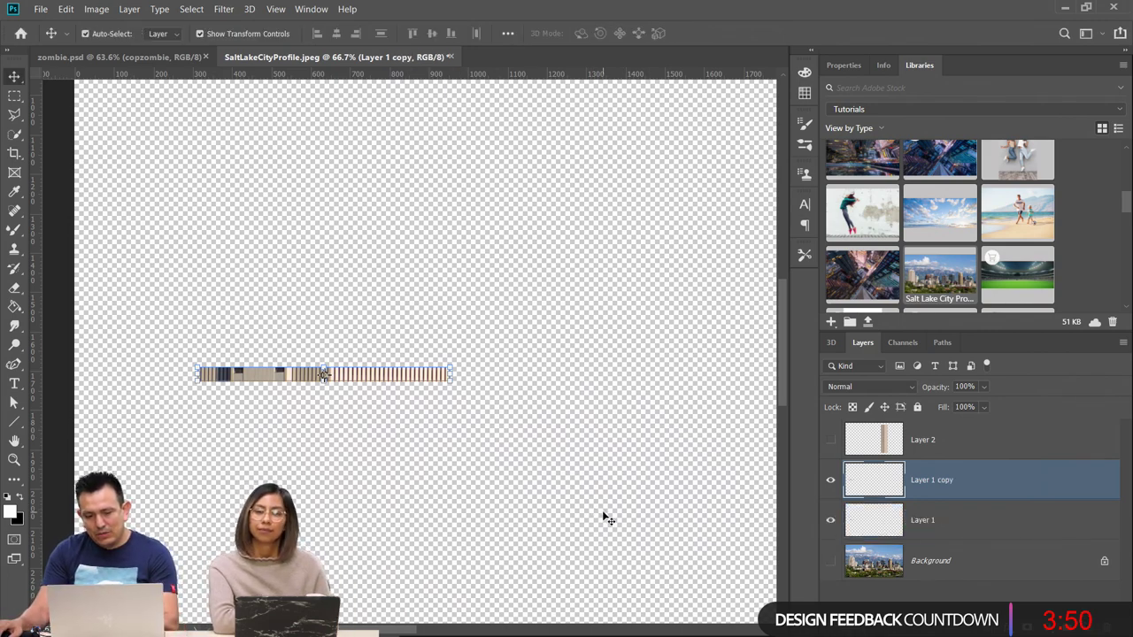
left_click(876, 487, "ctrl")
key("ctrl+t")
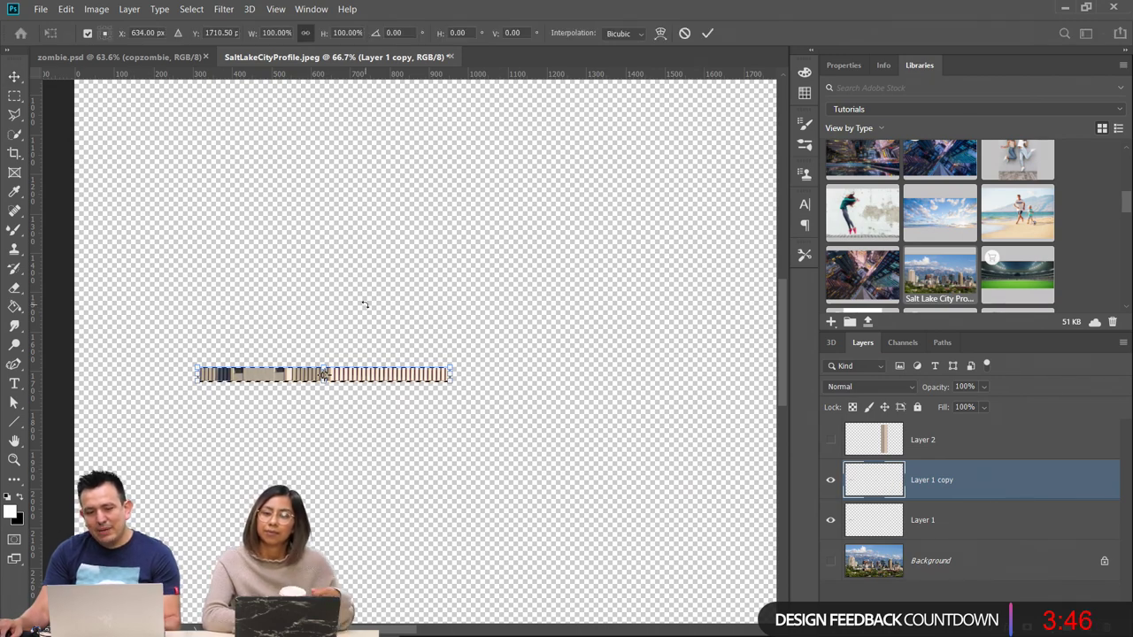
left_click_drag(325, 374, 325, 360)
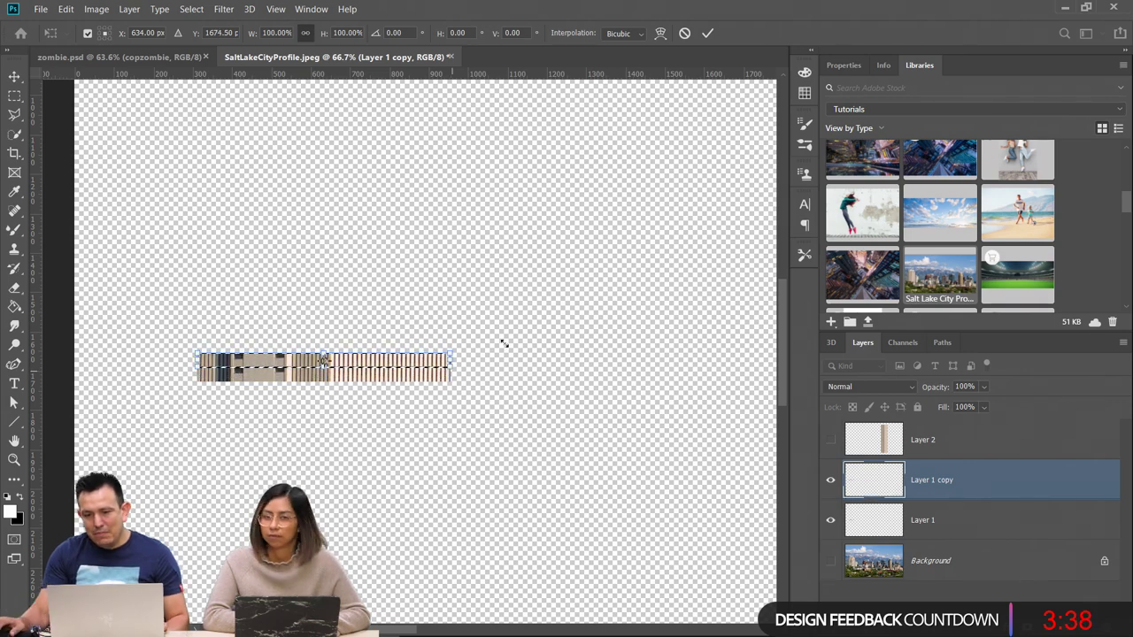
left_click(707, 33)
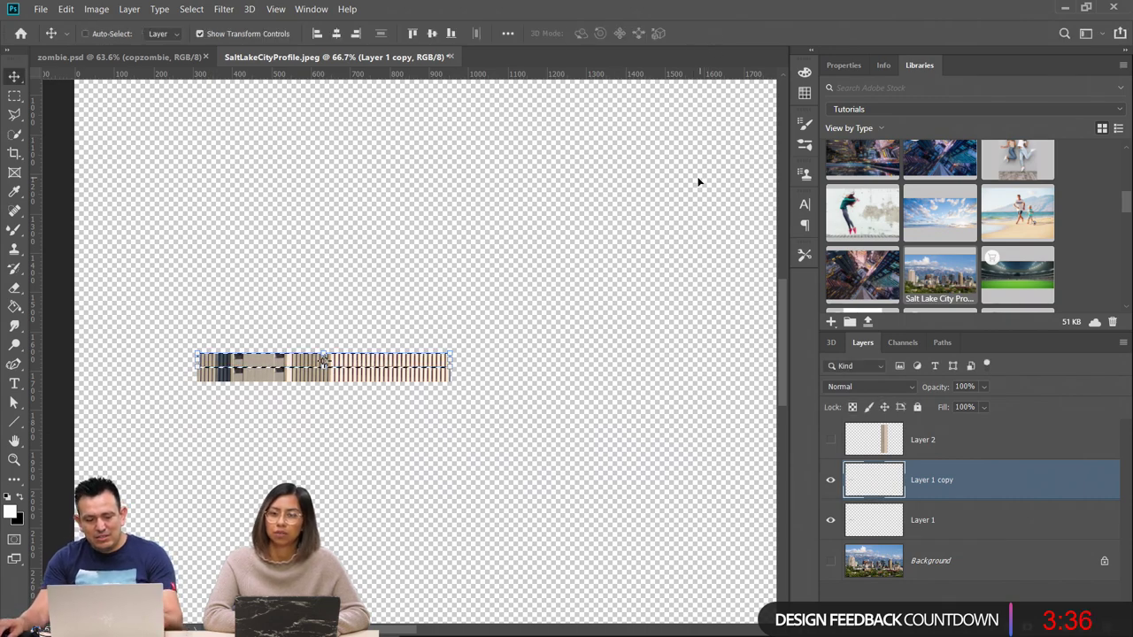
key("ctrl+alt+shift+t")
key("ctrl+alt+shift+t")
key("ctrl+alt+shift+t")
key("ctrl+alt+shift+t")
key("ctrl+alt+shift+t")
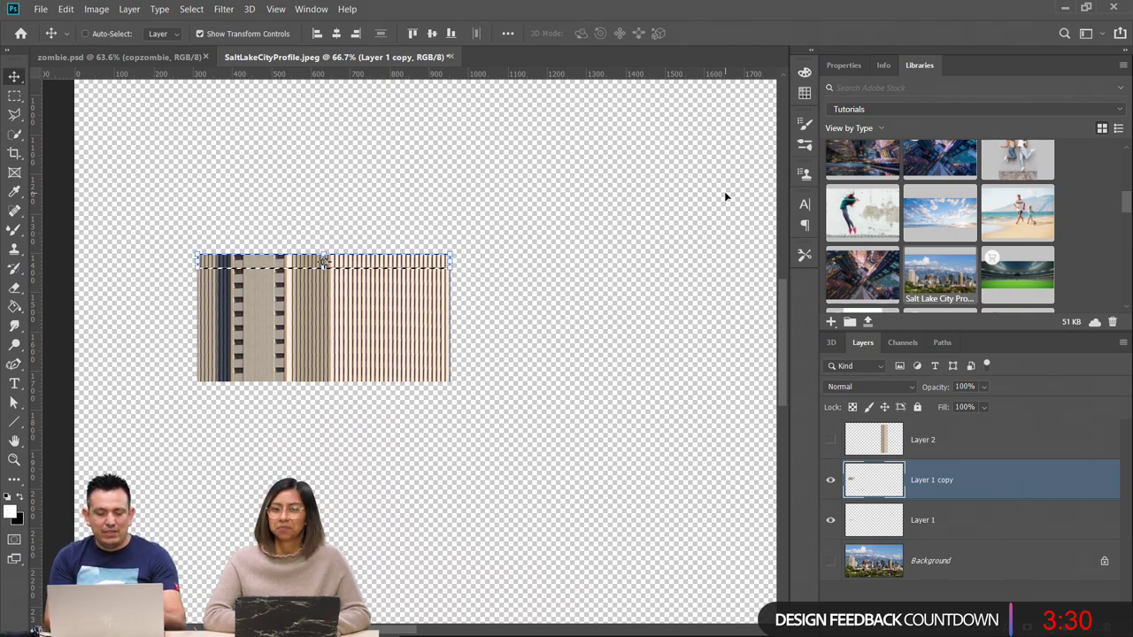
key("ctrl+alt+shift+t")
key("ctrl+alt+shift+t")
key("ctrl+alt+shift+t")
key("ctrl+alt+shift+t")
key("ctrl+alt+shift+t")
key("ctrl+alt+shift+t")
key("ctrl+alt+shift+t")
key("ctrl+alt+shift+t")
key("ctrl+alt+shift+t")
key("ctrl+alt+shift+t")
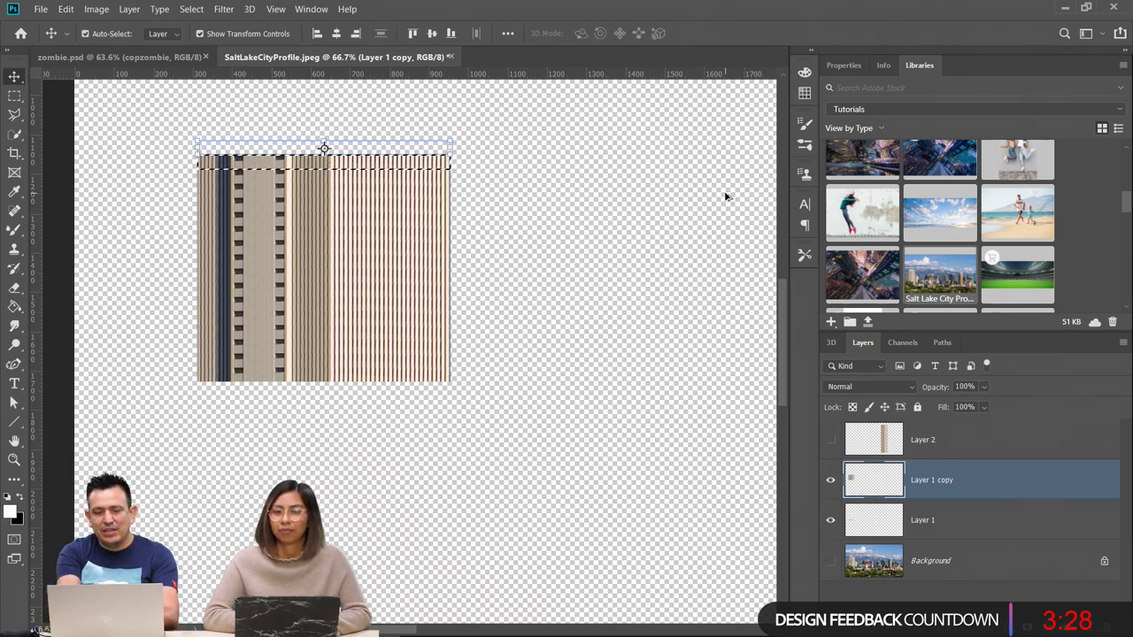
key("ctrl+alt+shift+t")
key("ctrl+alt+shift+t")
key("ctrl+alt+shift+t")
key("ctrl+alt+shift+t")
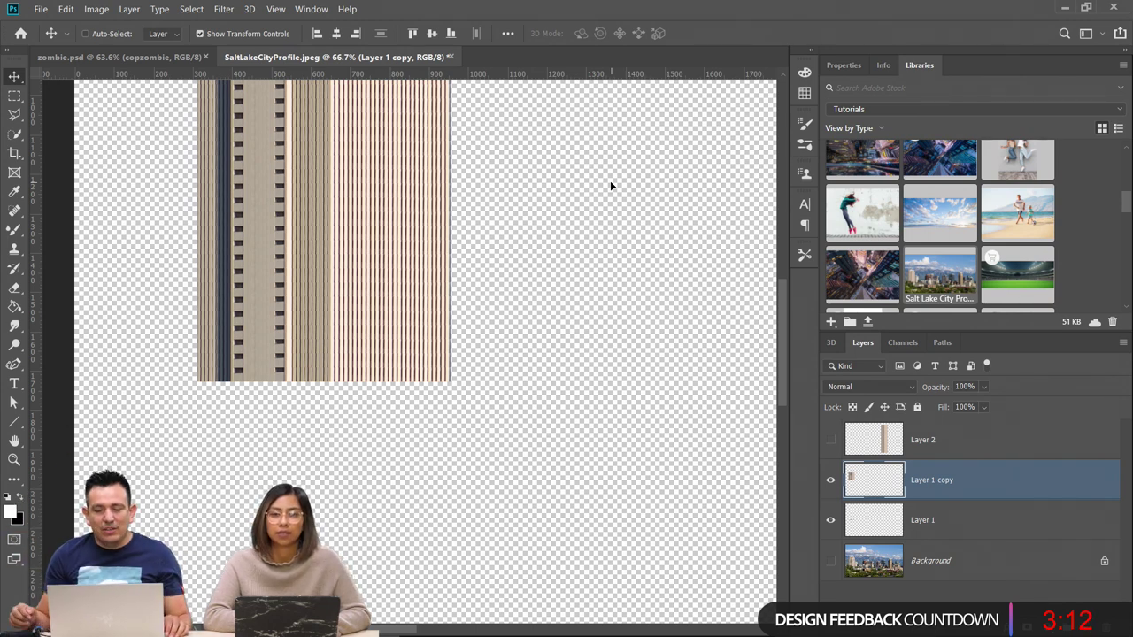
Fit the canvas on screen and raise the stretched building's top edge further
key("z")
left_click(127, 442)
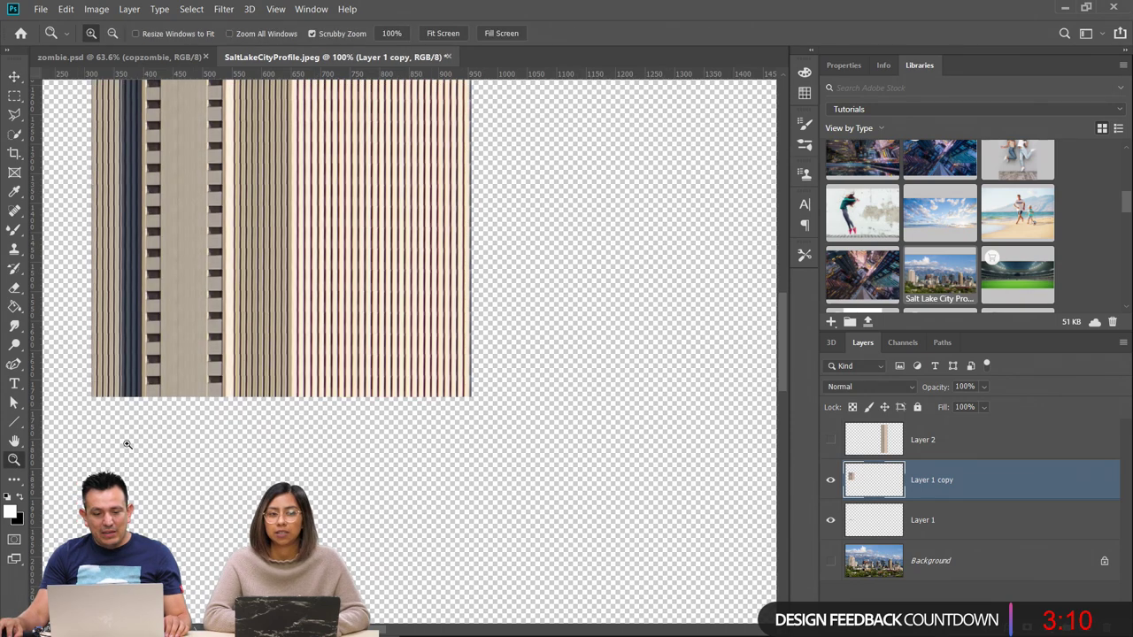
right_click(508, 390)
left_click(524, 402)
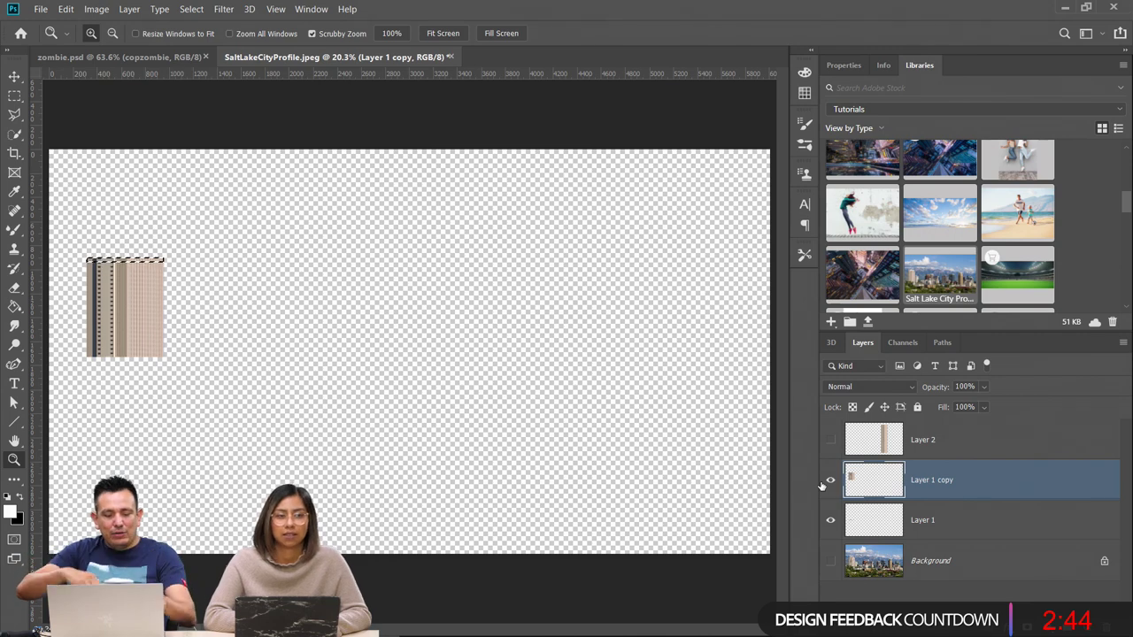
key("shift+Up")
key("shift+Up")
key("shift+Up")
key("shift+Up")
key("shift+Up")
key("shift+Up")
key("shift+Up")
key("shift+Up")
key("shift+Up")
key("shift+Up")
key("shift+Up")
key("shift+Up")
key("shift+Up")
key("shift+Up")
key("shift+Up")
key("shift+Up")
key("shift+Up")
key("shift+Up")
key("shift+Up")
key("shift+Up")
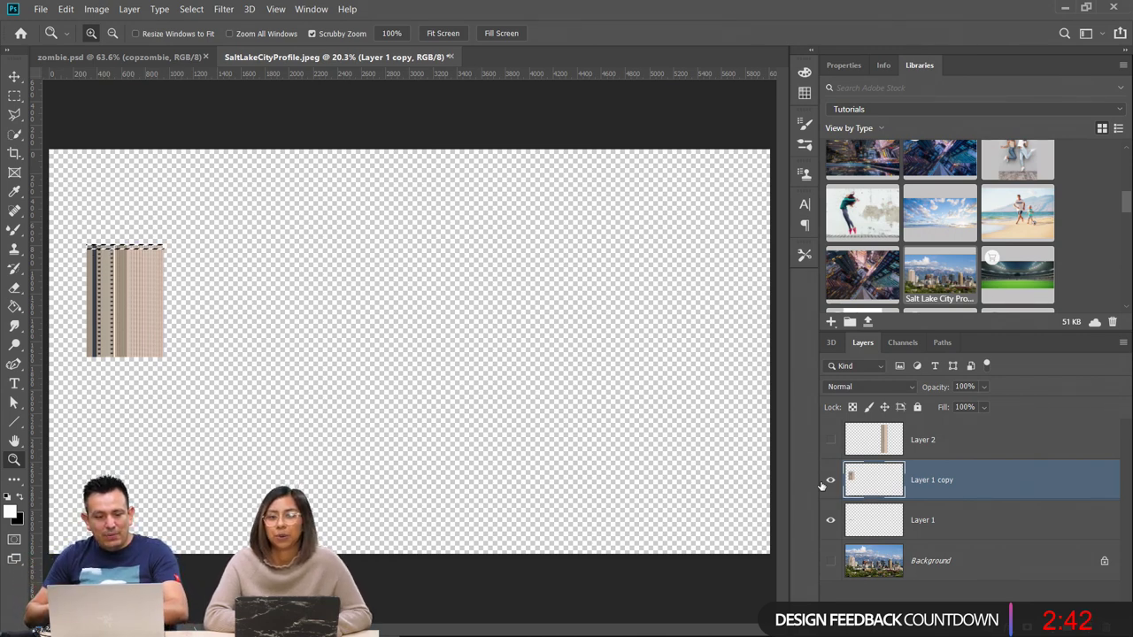
key("shift+Up")
key("shift+Up")
key("shift+Up")
key("shift+Up")
key("shift+Up")
key("shift+Up")
key("shift+Up")
key("shift+Up")
key("shift+Up")
key("shift+Up")
key("shift+Up")
key("shift+Up")
key("shift+Up")
key("shift+Up")
key("shift+Up")
key("shift+Up")
key("shift+Up")
key("shift+Up")
key("shift+Up")
key("shift+Up")
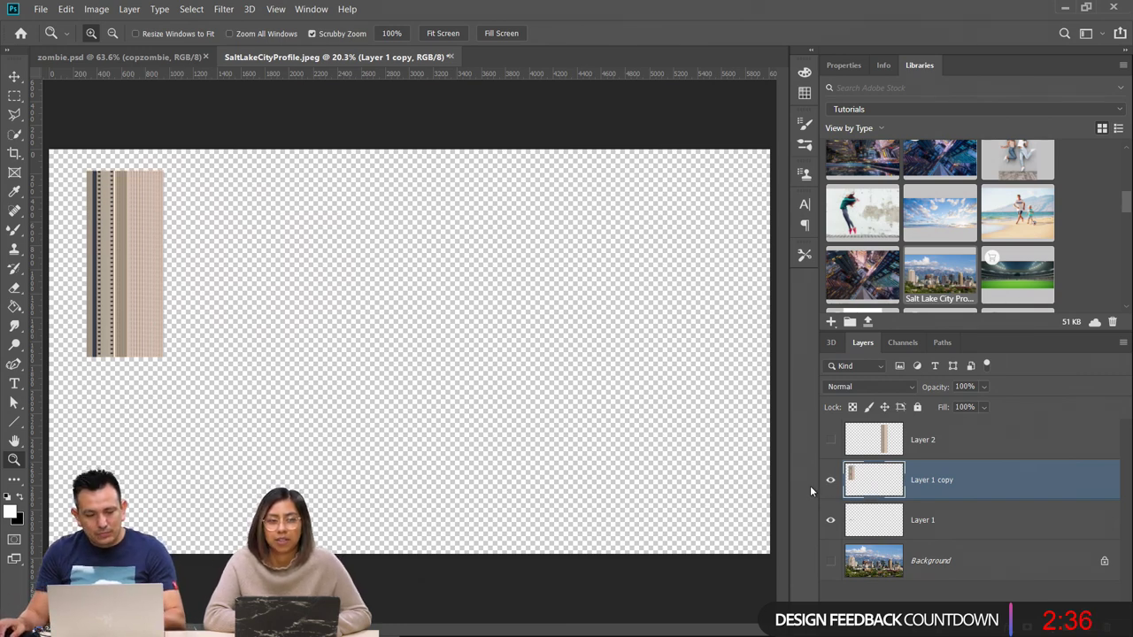
Hide Layer 1 copy, then show Layer 2's tall tower and make it active
left_click(830, 480)
left_click(830, 441)
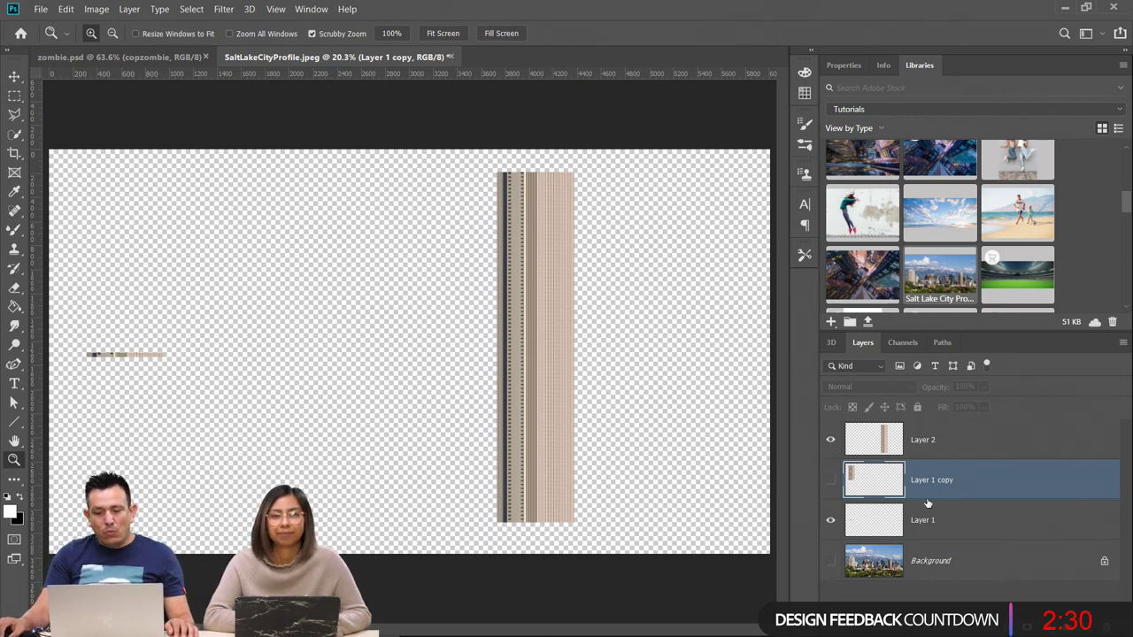
left_click(904, 455)
Paint a striped tower strip with the Mixer Brush on a new Layer 3, then undo it
key("ctrl+shift+alt+n")
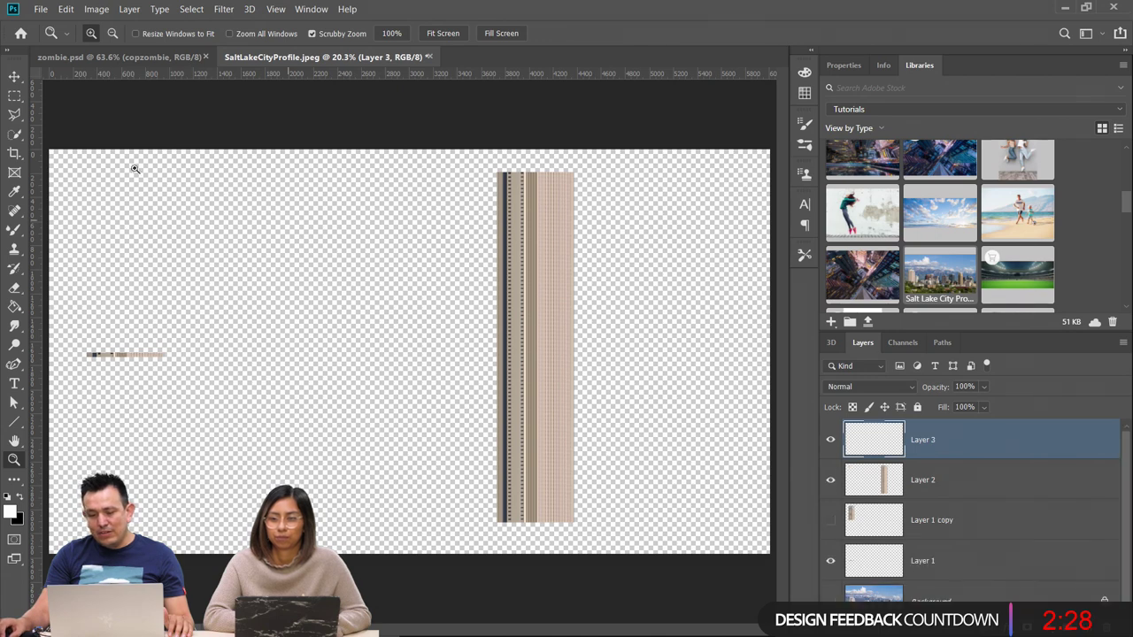
left_click(14, 230)
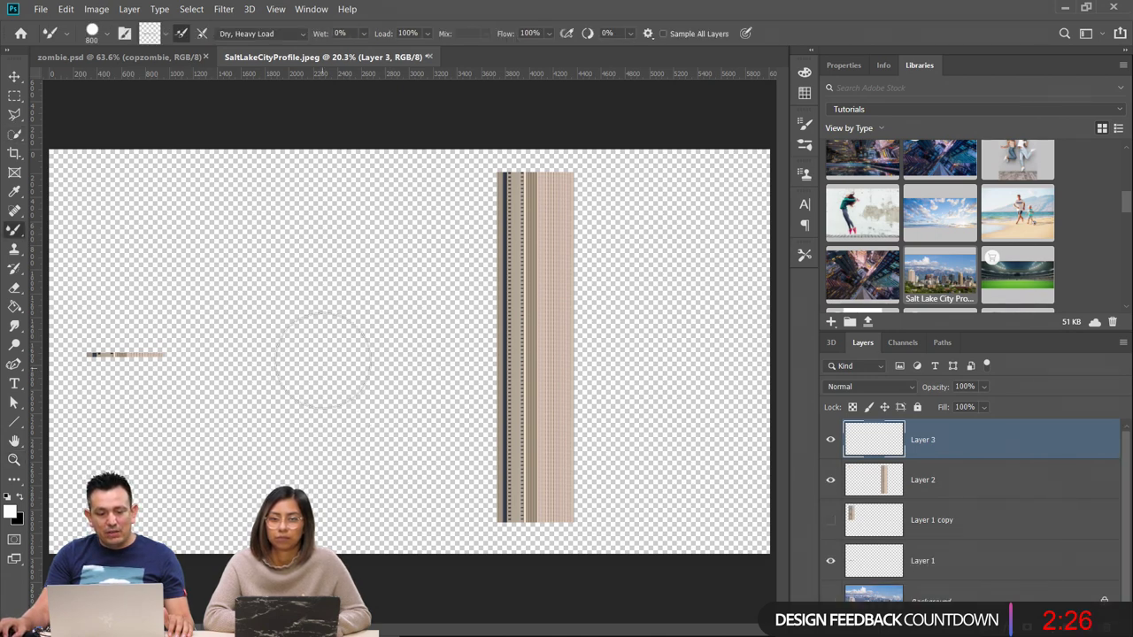
mouse_move(329, 367)
left_mouse_down()
mouse_move(336, 476)
mouse_move(349, 486)
left_mouse_up()
left_click_drag(330, 349, 319, 186)
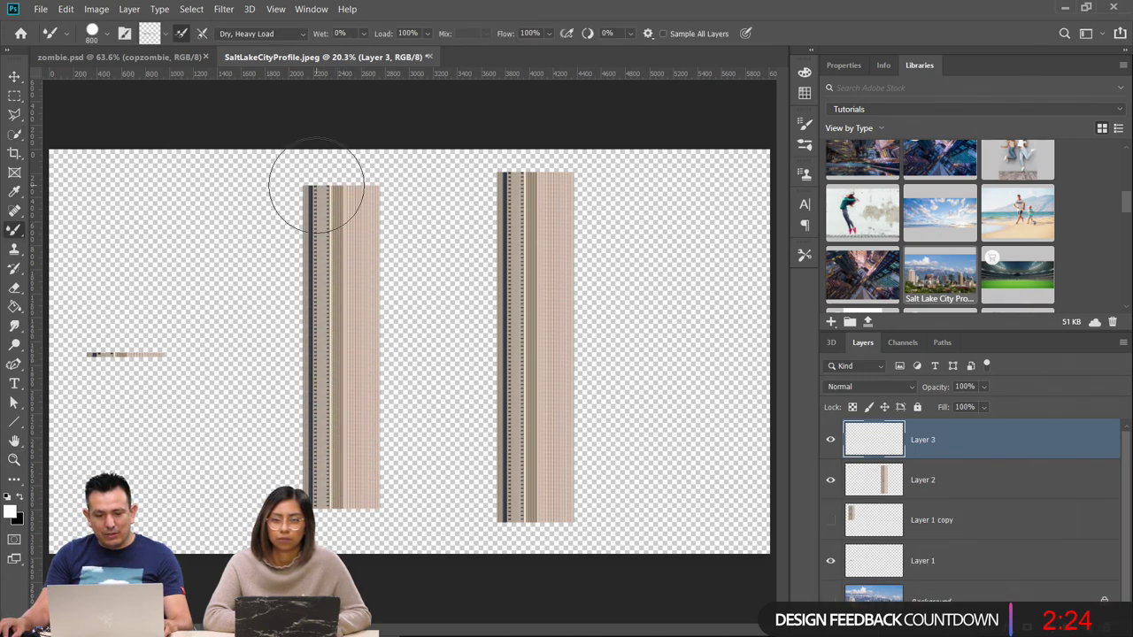
key("ctrl+z")
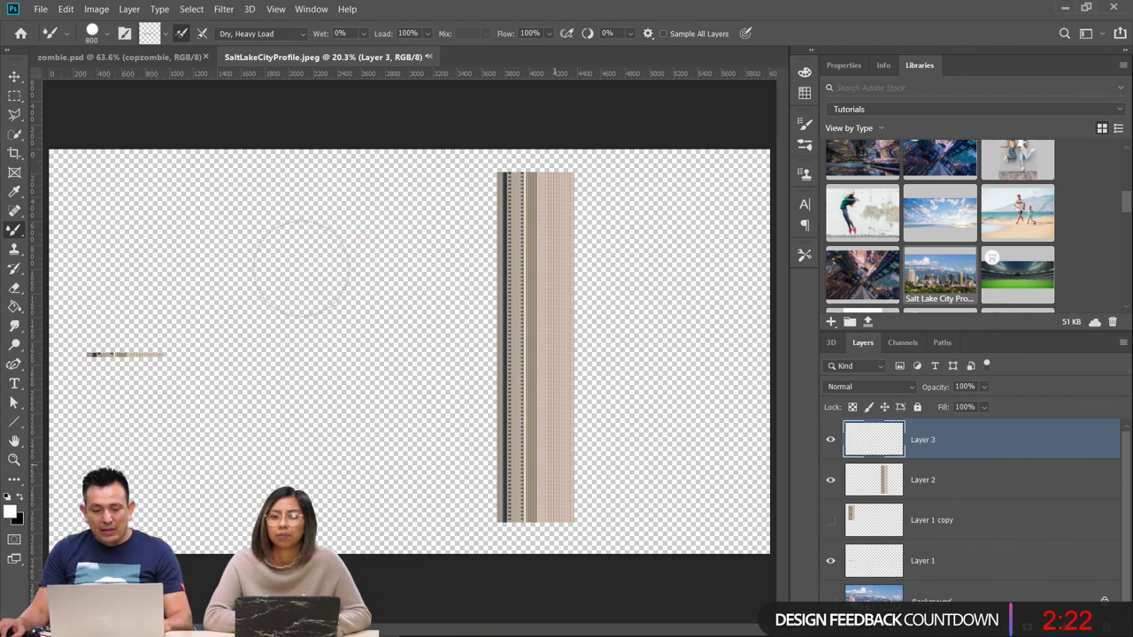
Paint vertical tower strokes at brush sizes 400, 200, 175 and 1500, then hide Layer 3
key("bracketleft")
key("bracketleft")
key("bracketleft")
key("bracketleft")
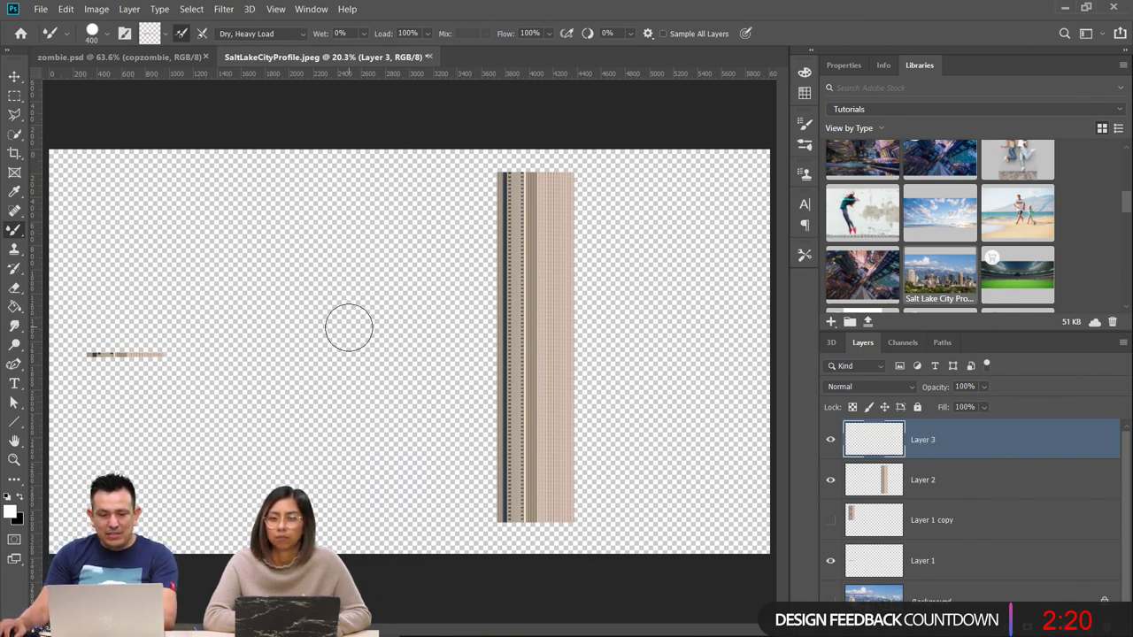
left_click(338, 519)
left_click(310, 241, "shift")
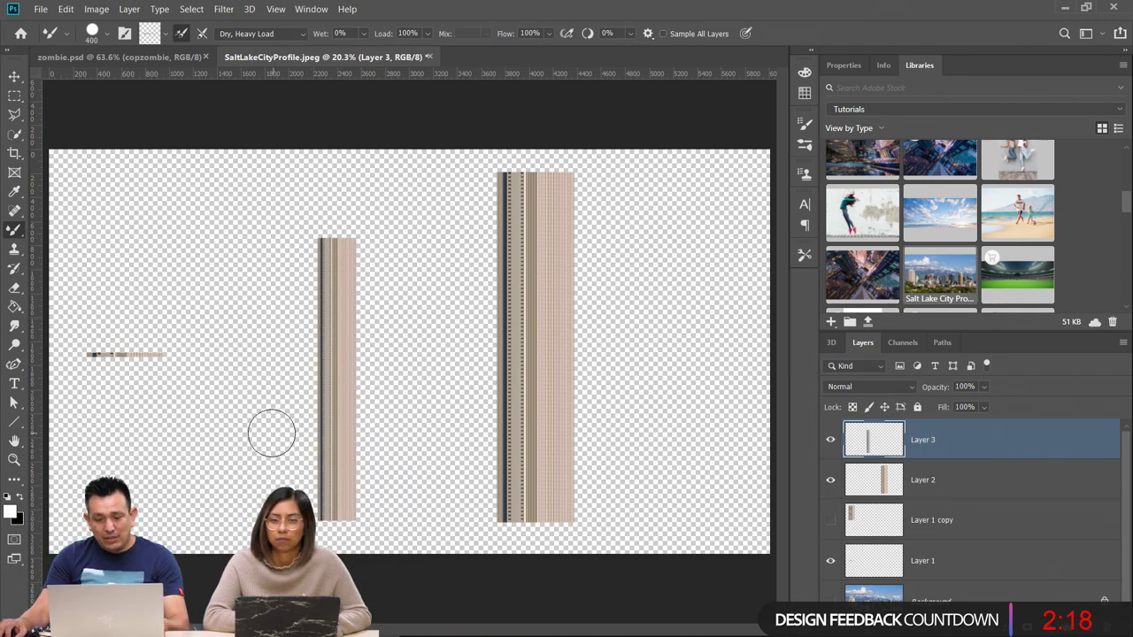
key("bracketleft")
key("bracketleft")
key("bracketleft")
left_click(255, 480)
left_click(255, 335, "shift")
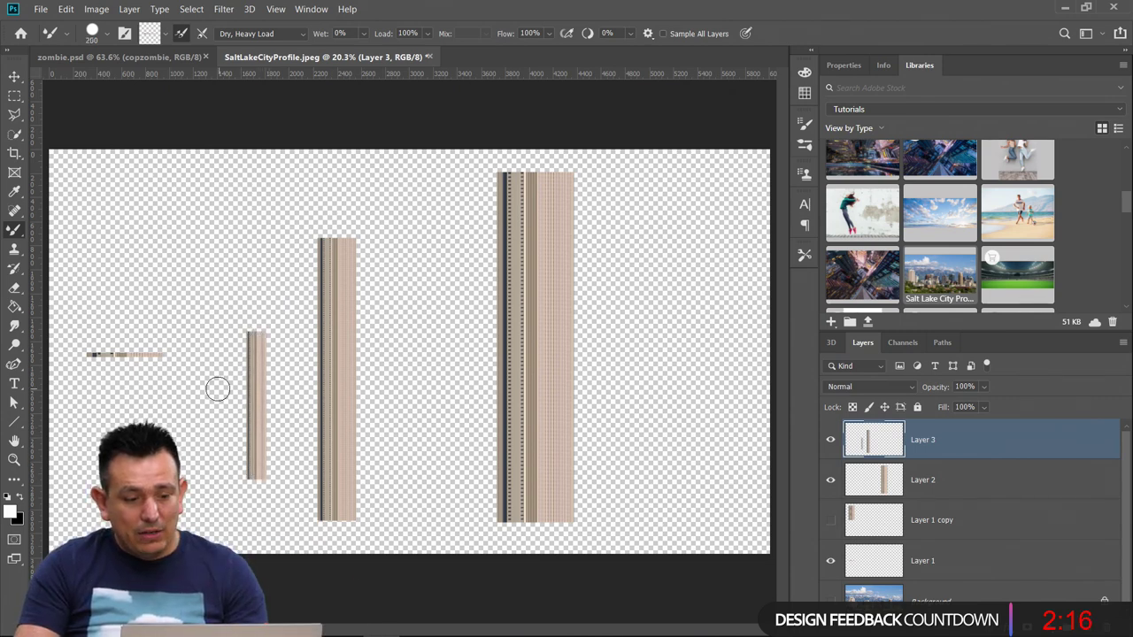
key("bracketleft")
left_click(207, 352, "shift")
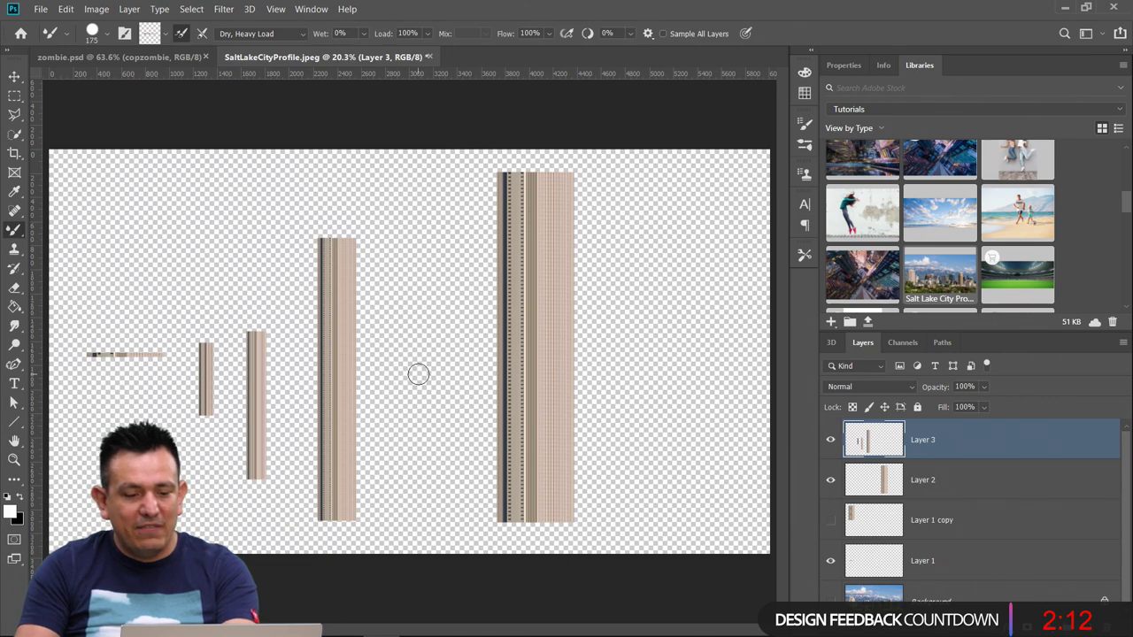
key("bracketright")
key("bracketright")
key("bracketright")
key("bracketright")
key("bracketright")
key("bracketright")
key("bracketright")
key("bracketright")
key("bracketright")
key("bracketright")
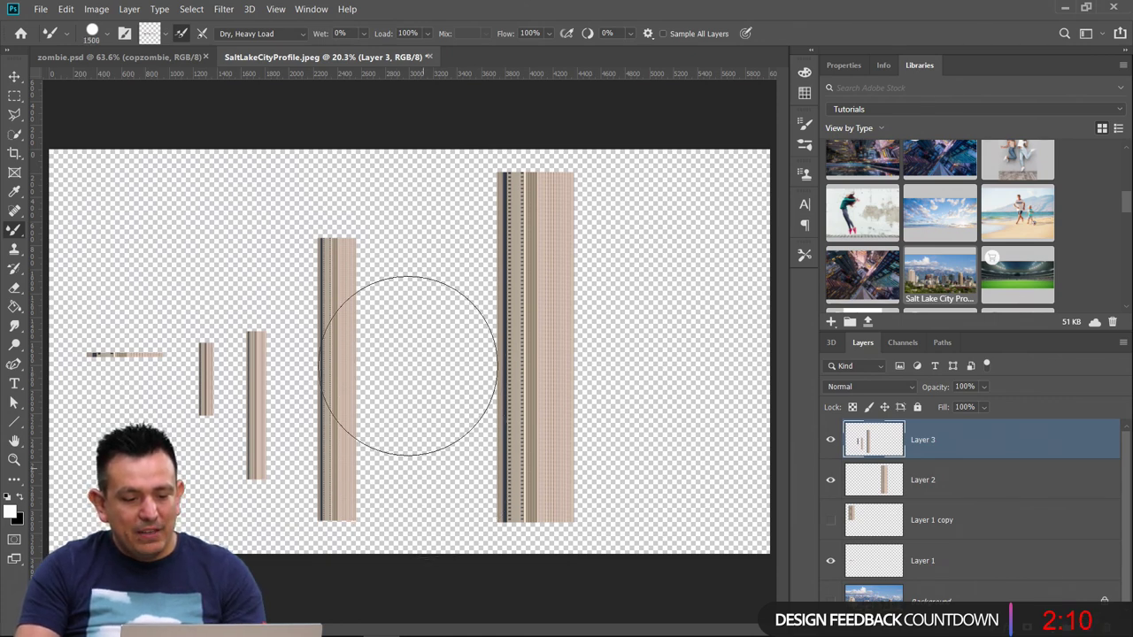
left_click_drag(408, 366, 354, 152)
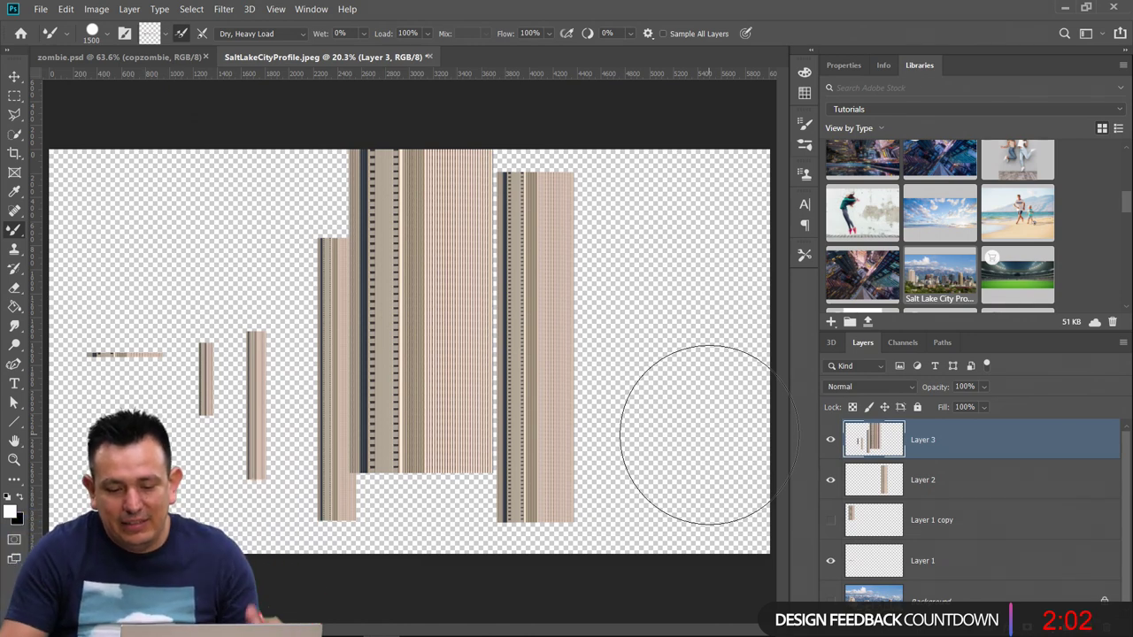
left_click(831, 439)
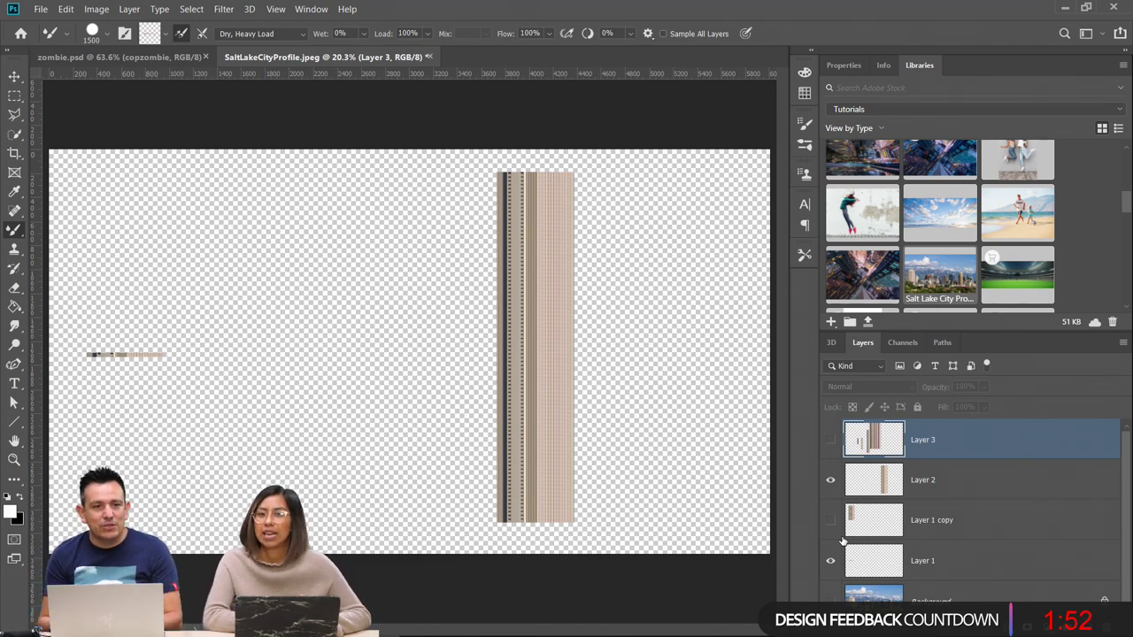
Hide Layer 1's strip, show the city photo and make the Background active
left_click(864, 480)
left_click(831, 480)
left_click(830, 480)
left_click(830, 560)
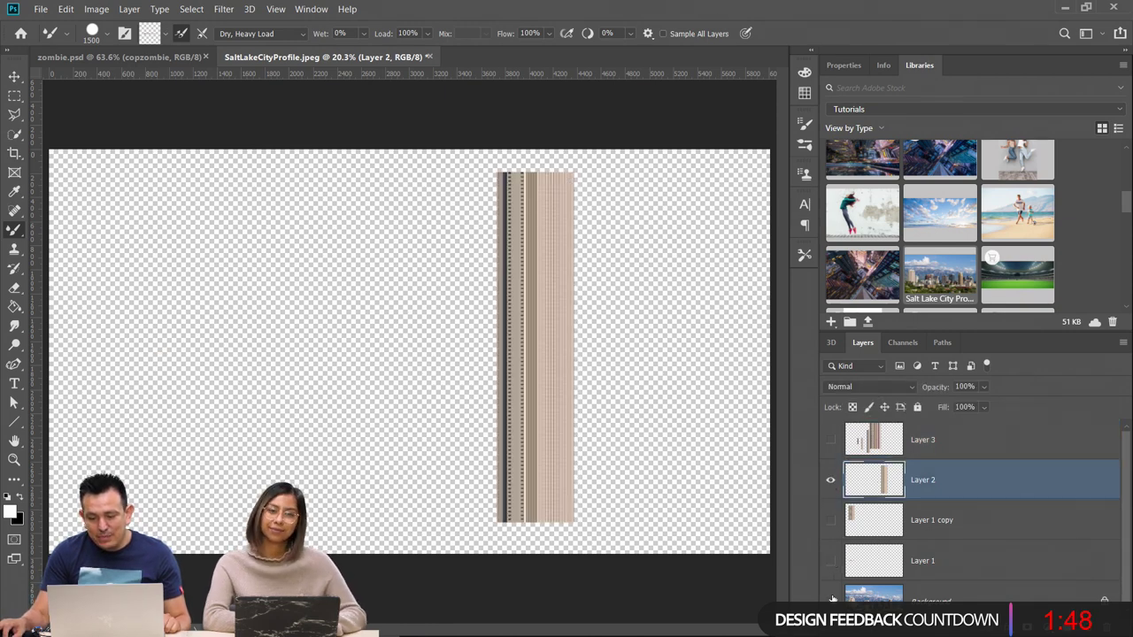
left_click(830, 597)
left_click(876, 597)
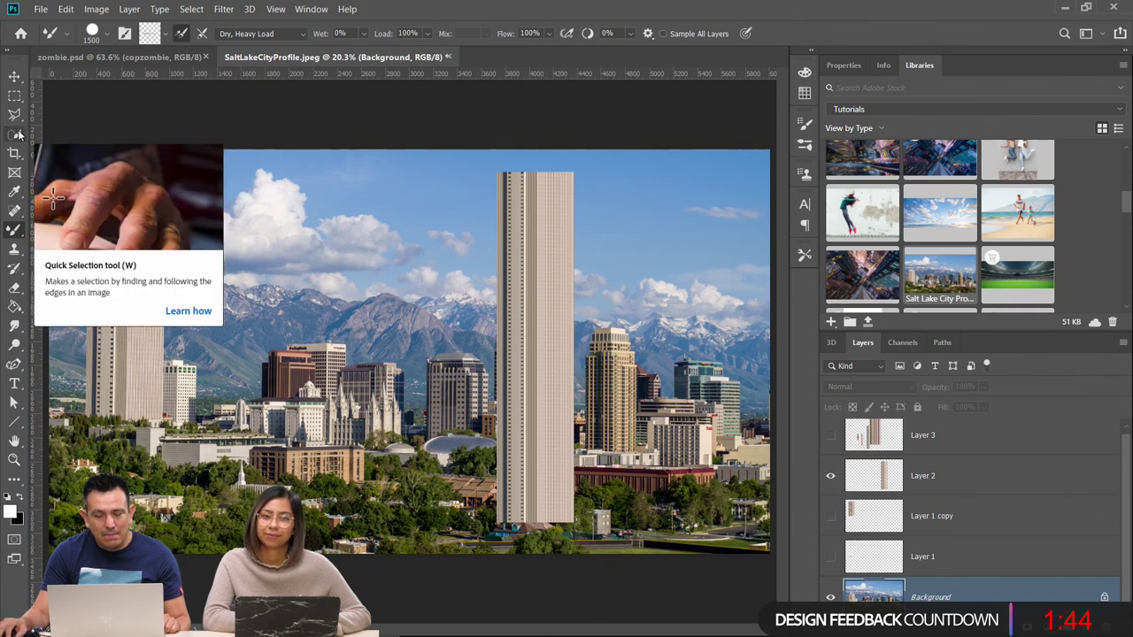
Copy the left tower's top onto a new Layer 4 placed above the tall tower layer
left_click(15, 95)
left_click_drag(73, 288, 175, 332)
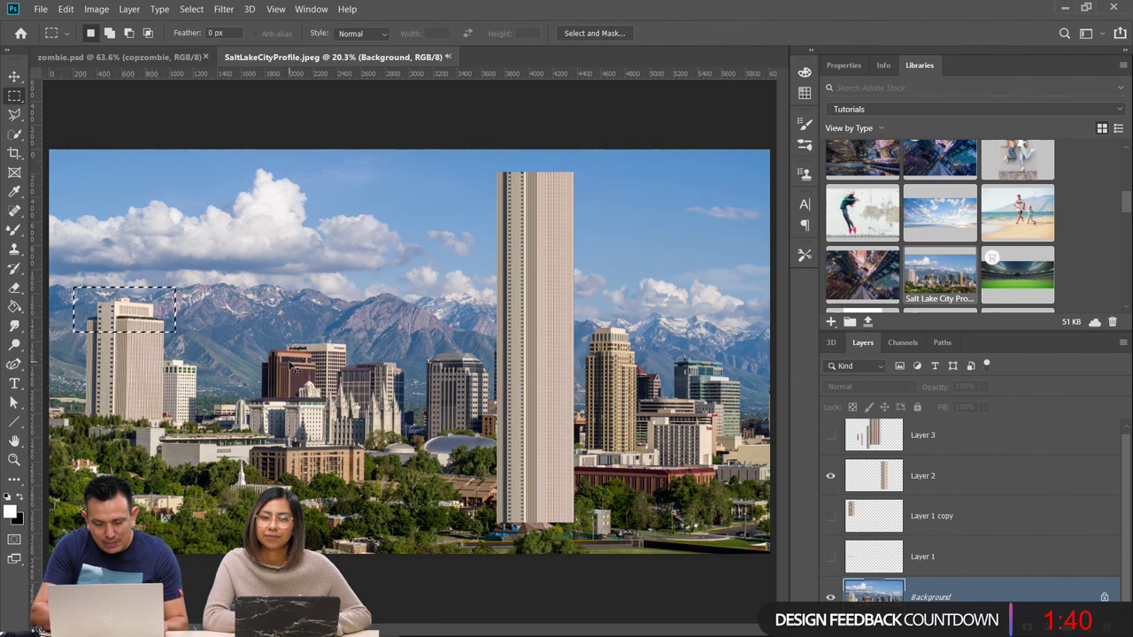
key("ctrl+j")
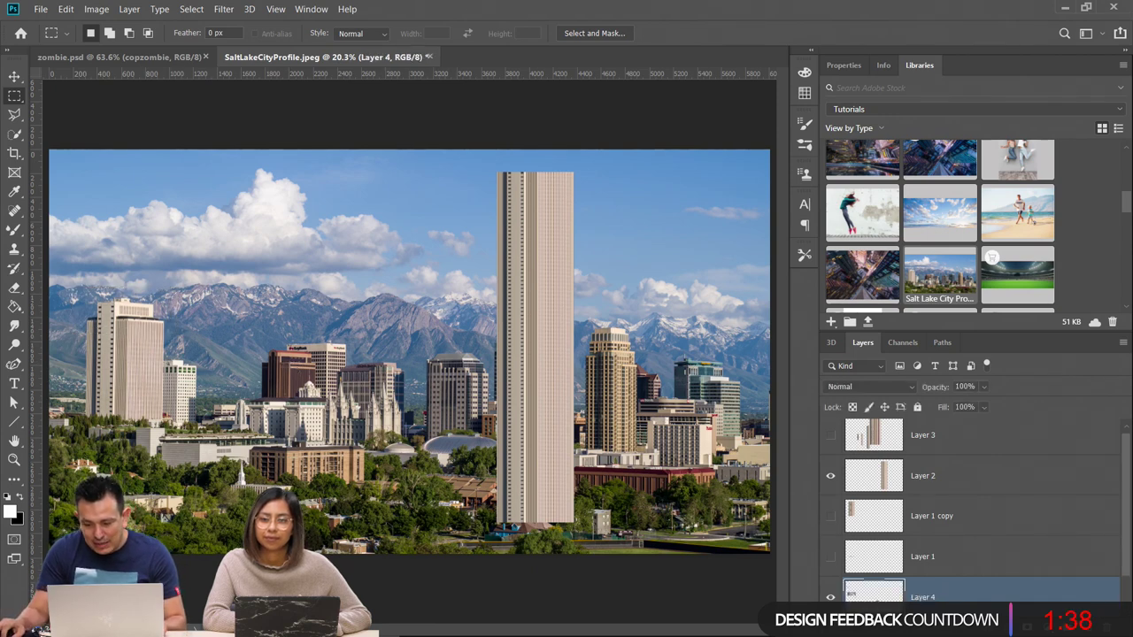
left_click_drag(875, 595, 885, 469)
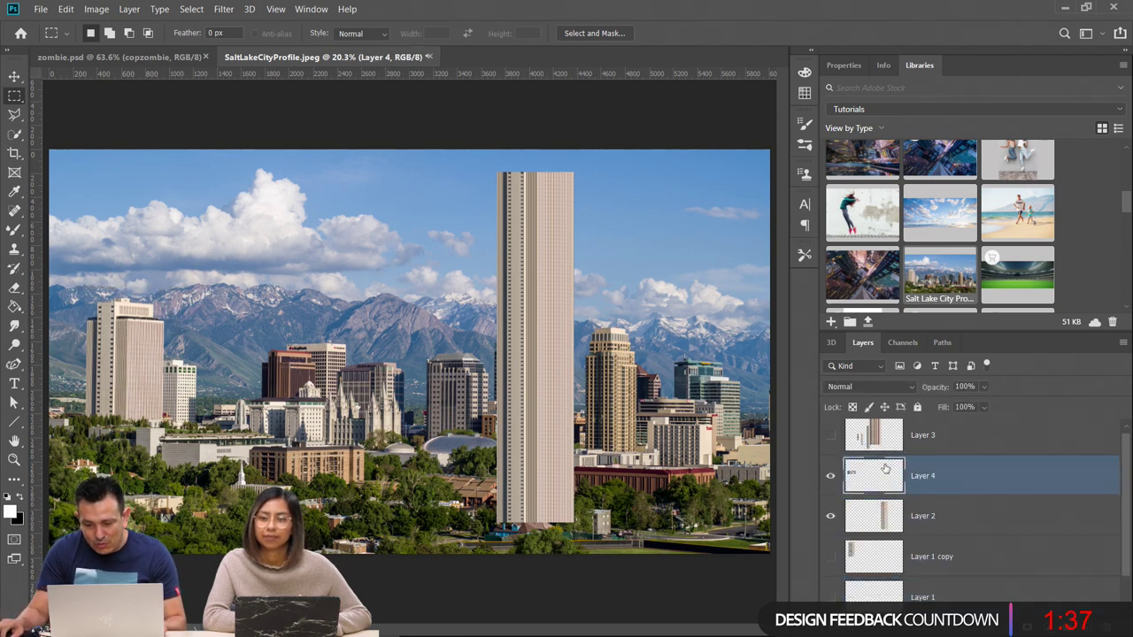
Zoom in and move the tower-top piece onto the tall tower's summit
left_click(14, 460)
left_click(110, 284)
left_click(15, 76)
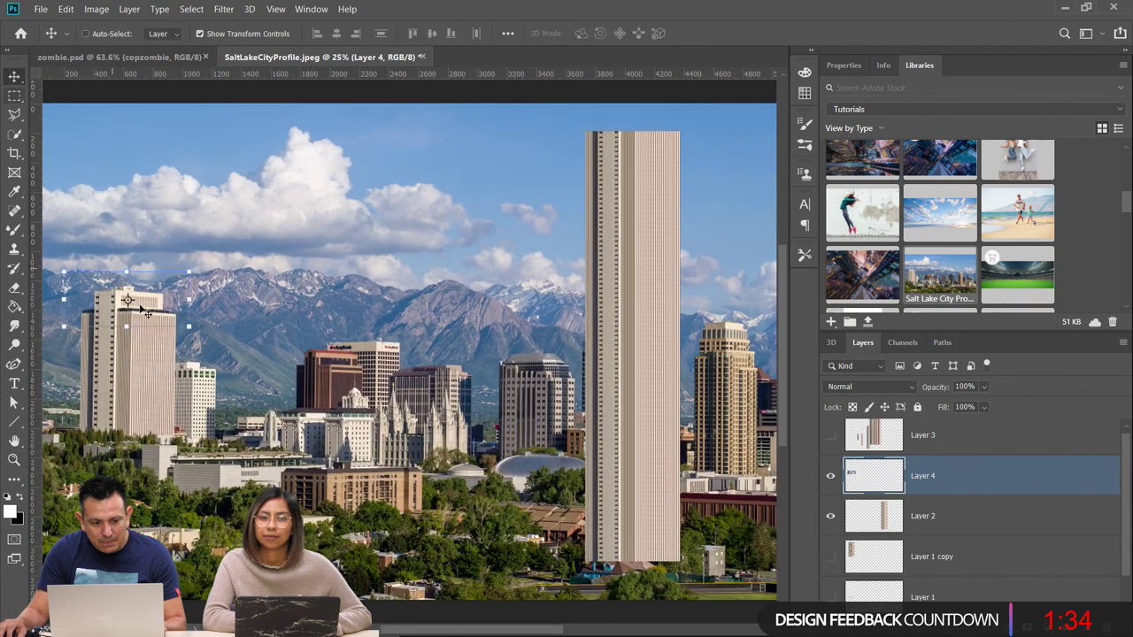
left_click_drag(141, 318, 653, 127)
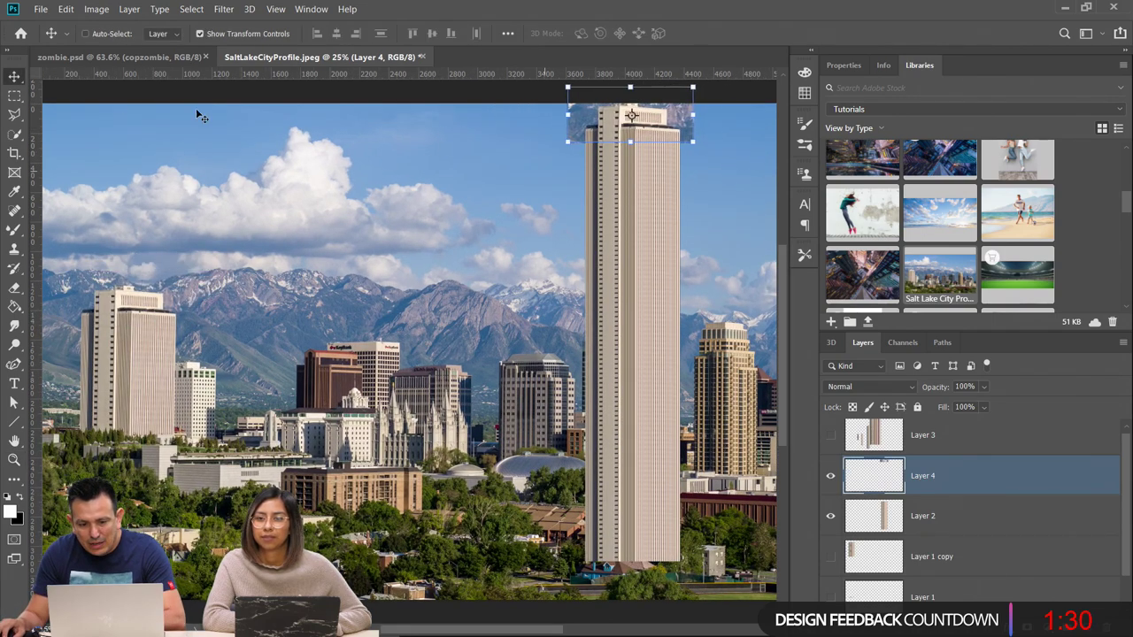
Zoom closer on the tower top and nudge the crown piece down three steps to sit on it
left_click(14, 96)
left_click(14, 460)
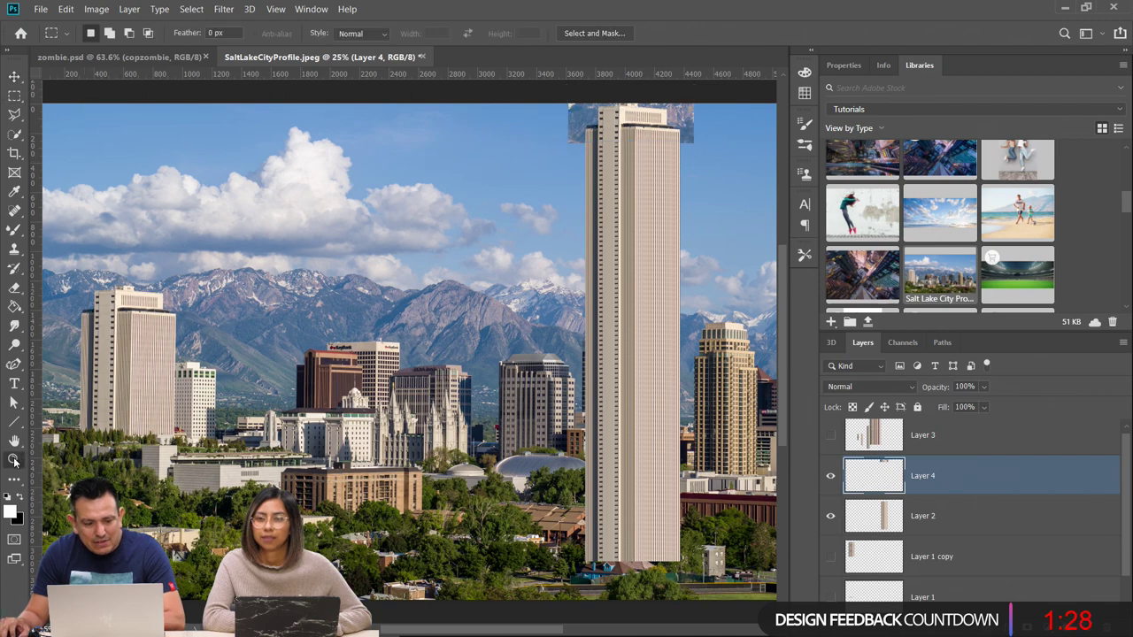
left_click(548, 158)
left_click(549, 158)
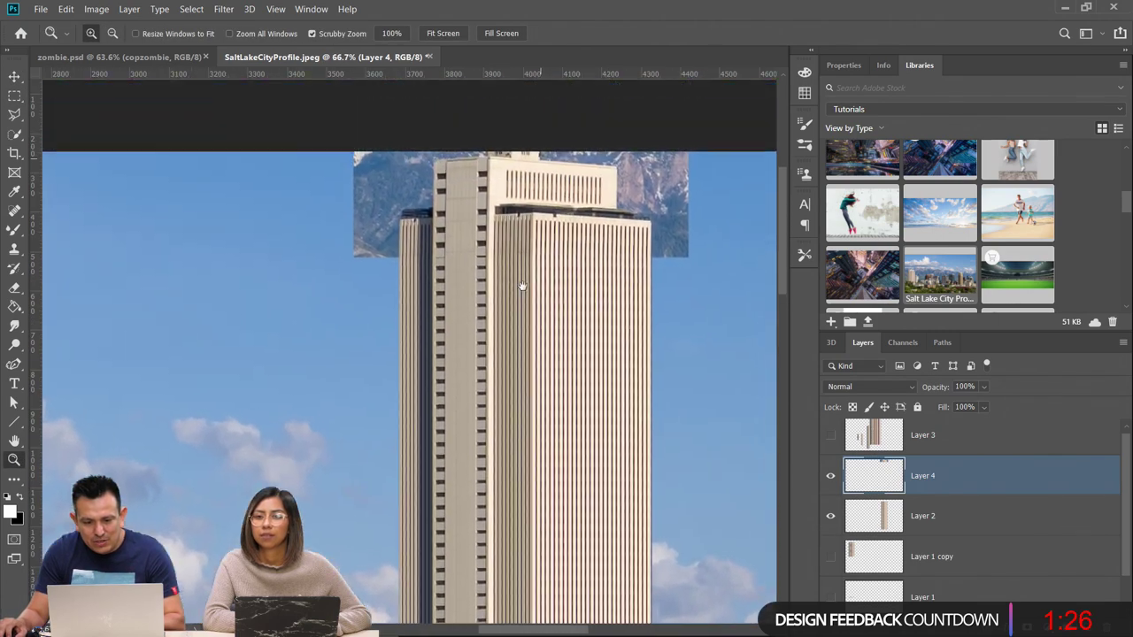
left_click(15, 78)
key("Down")
key("Down")
key("Down")
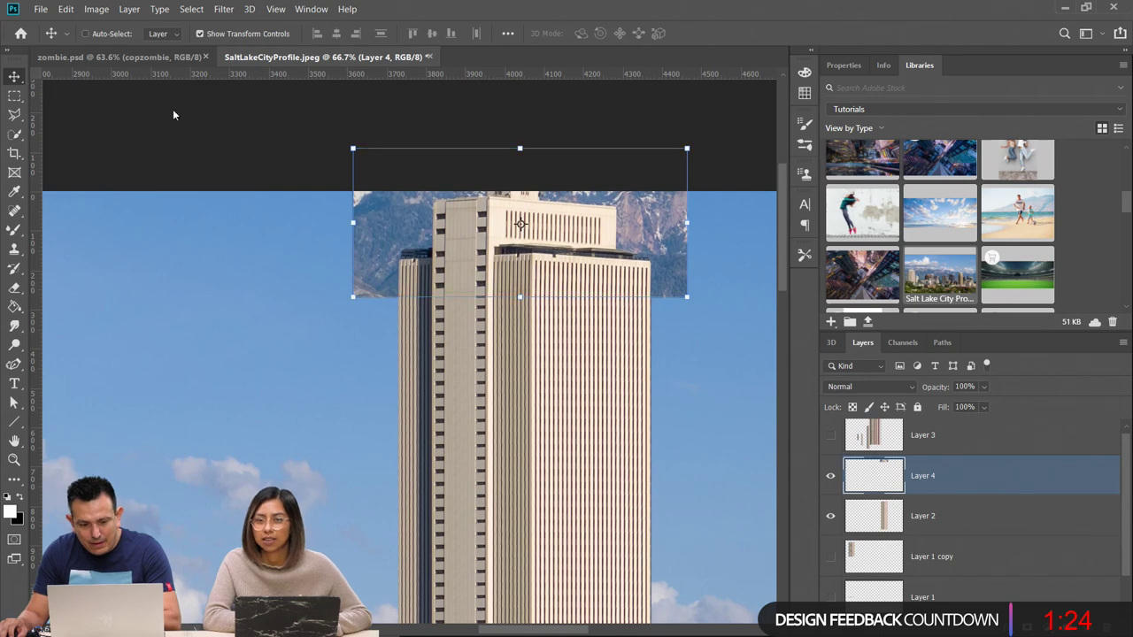
key("Down")
key("Down")
key("Down")
key("Down")
key("Down")
key("Down")
key("Down")
key("Down")
key("Down")
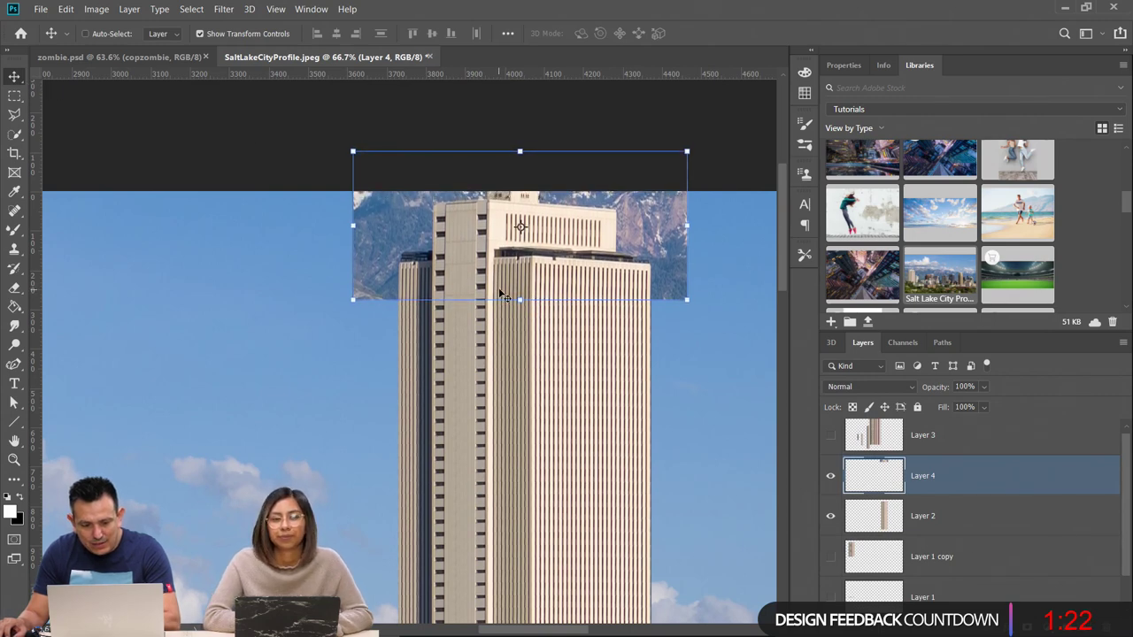
key("Down")
key("Down")
key("Down")
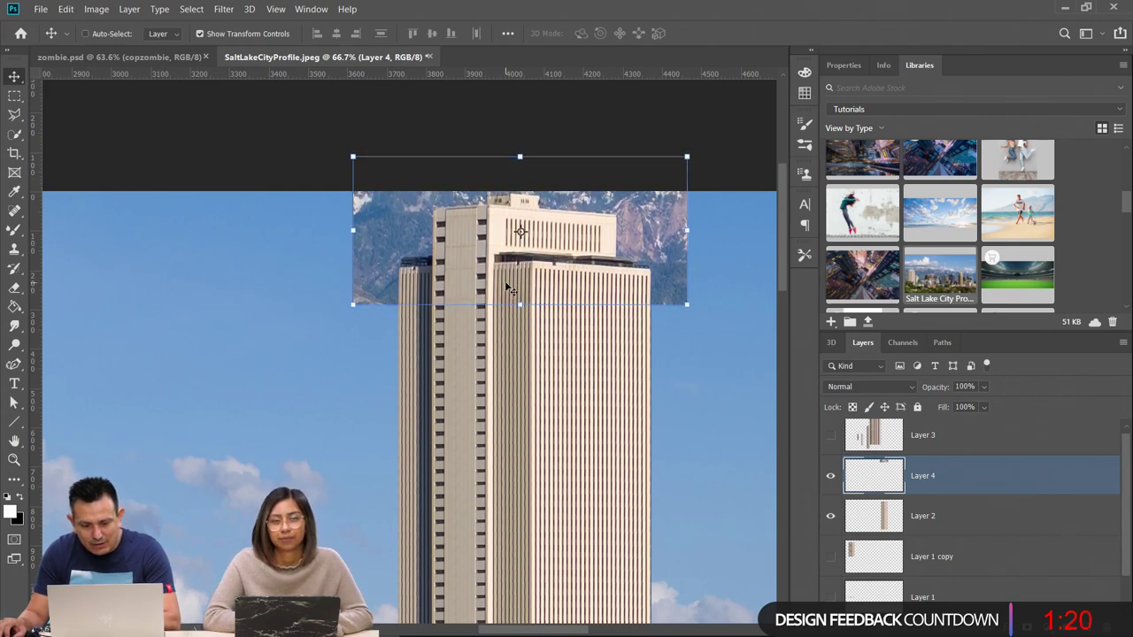
Outline the mountain patch and sky around the crown with the Polygonal Lasso
left_click(15, 95)
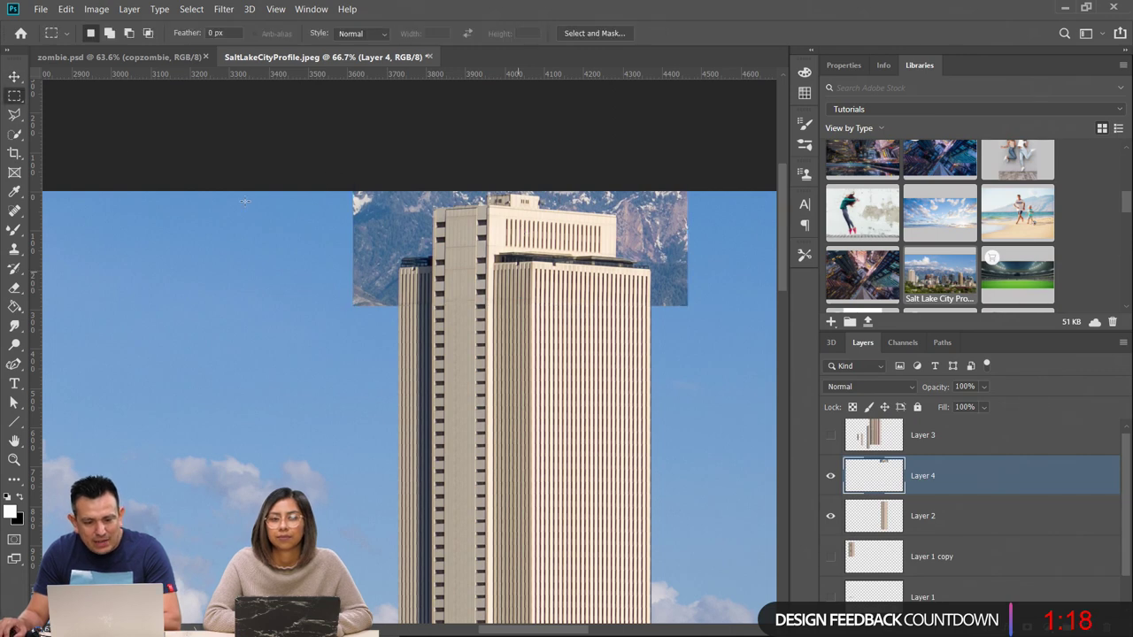
left_click(15, 114)
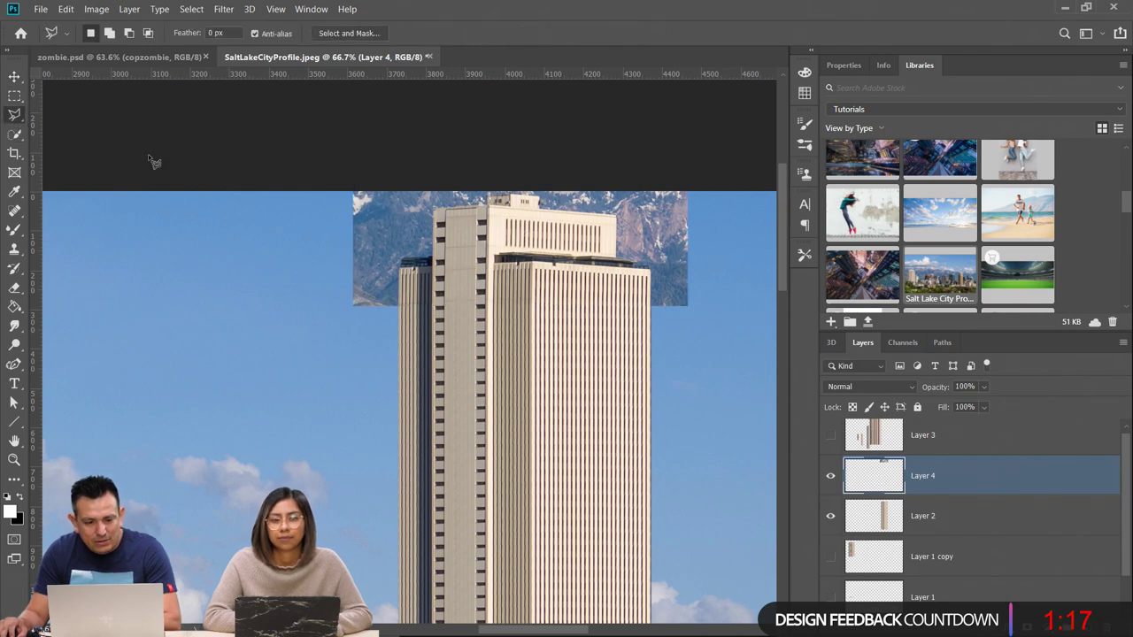
left_click(432, 207)
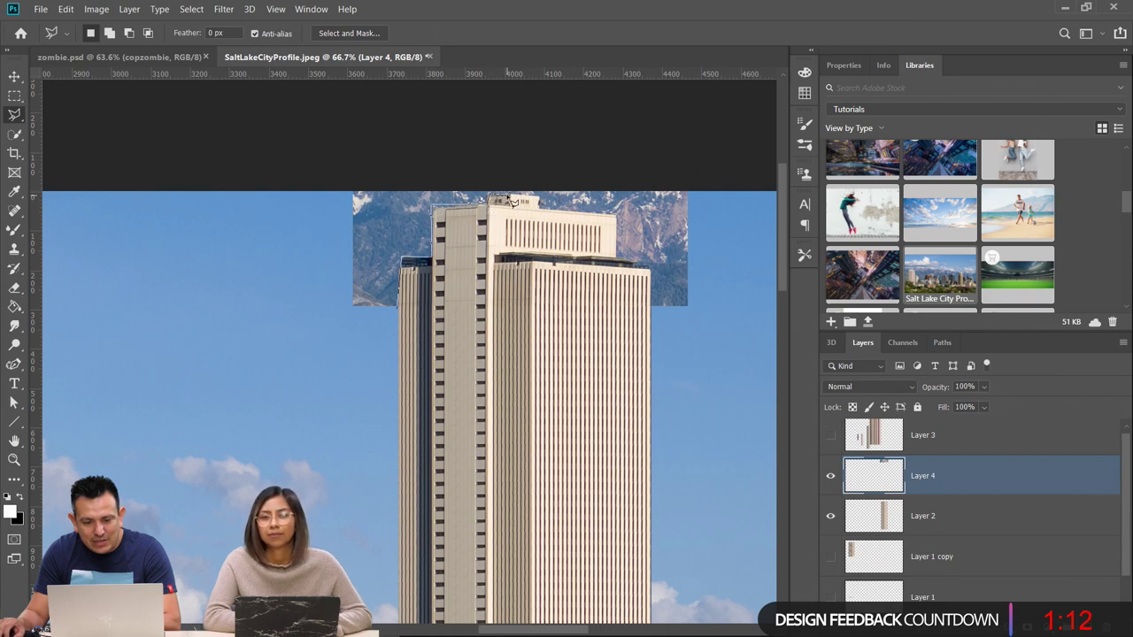
left_click(618, 215)
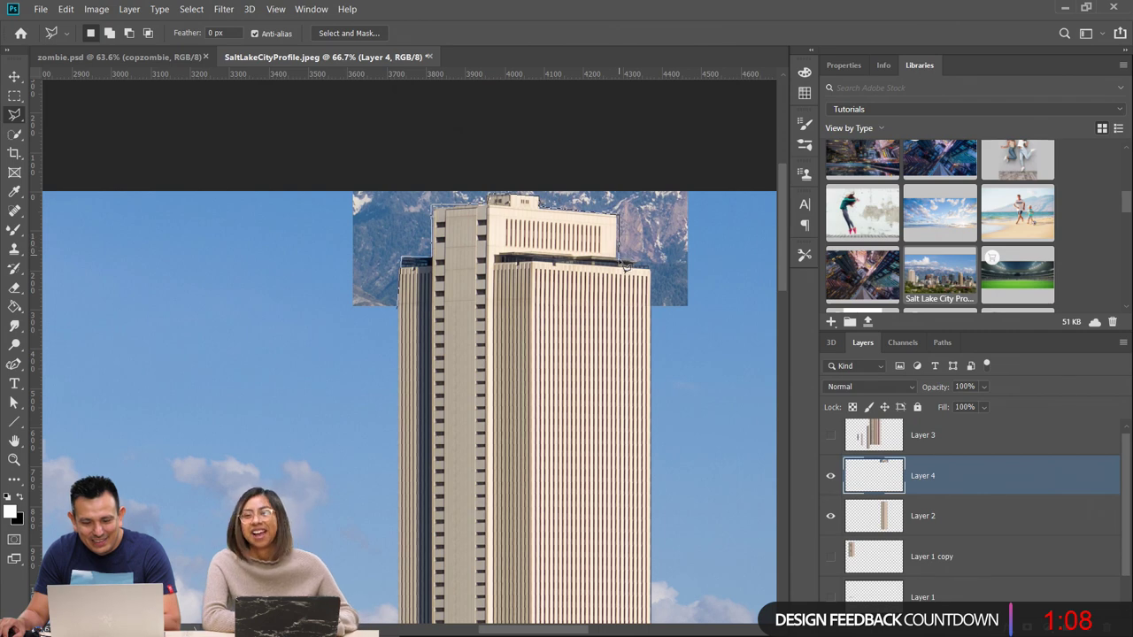
left_click(617, 261)
left_click(650, 270)
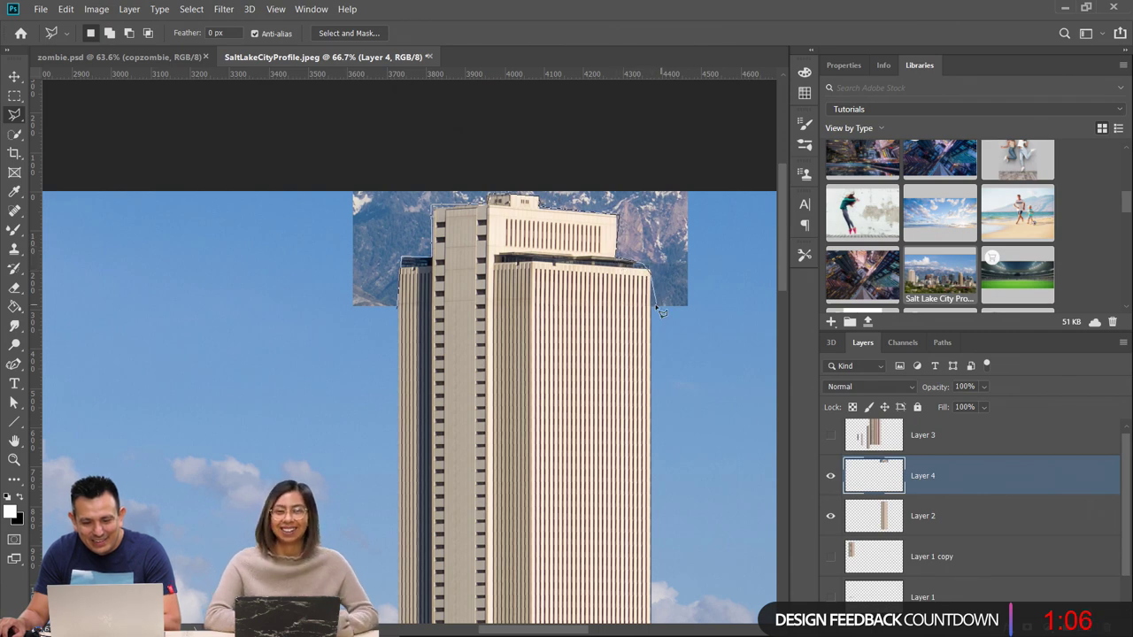
left_click(653, 309)
left_click(692, 307)
left_click(698, 182)
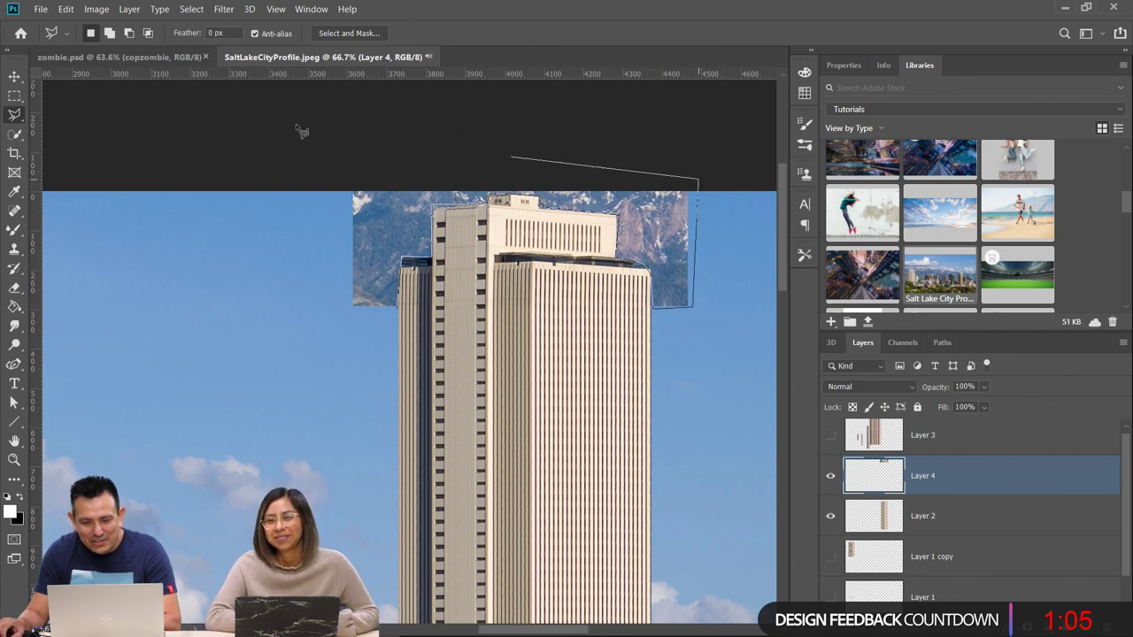
left_click(274, 194)
double_click(328, 324)
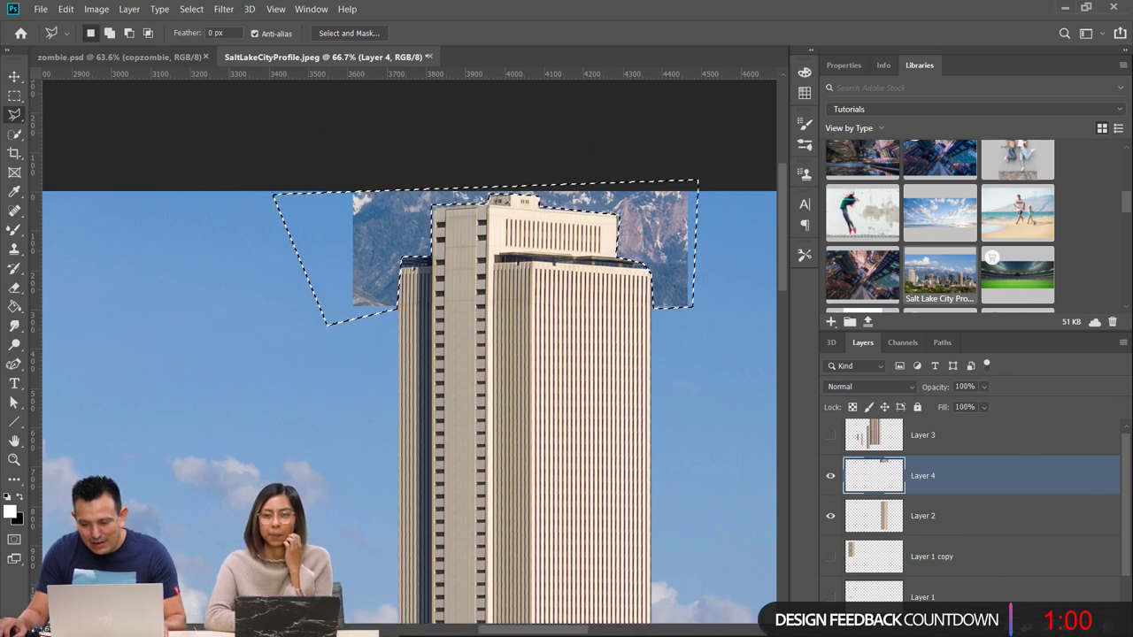
Mask Layer 4 from the selection, invert the mask, and apply it permanently
left_click(1042, 626, "alt")
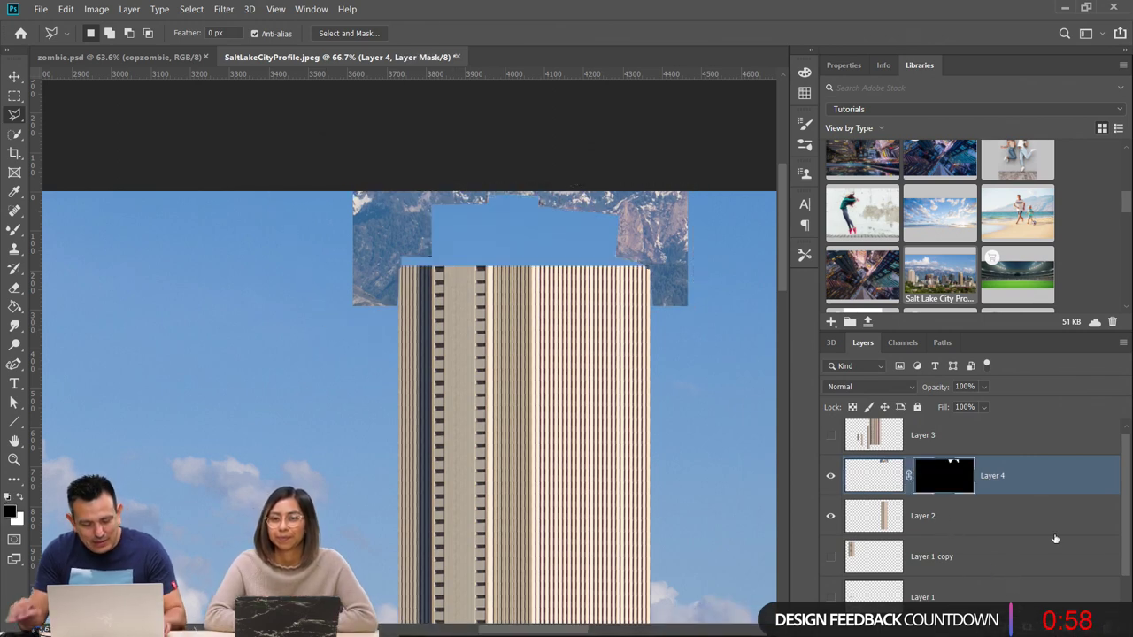
key("ctrl+i")
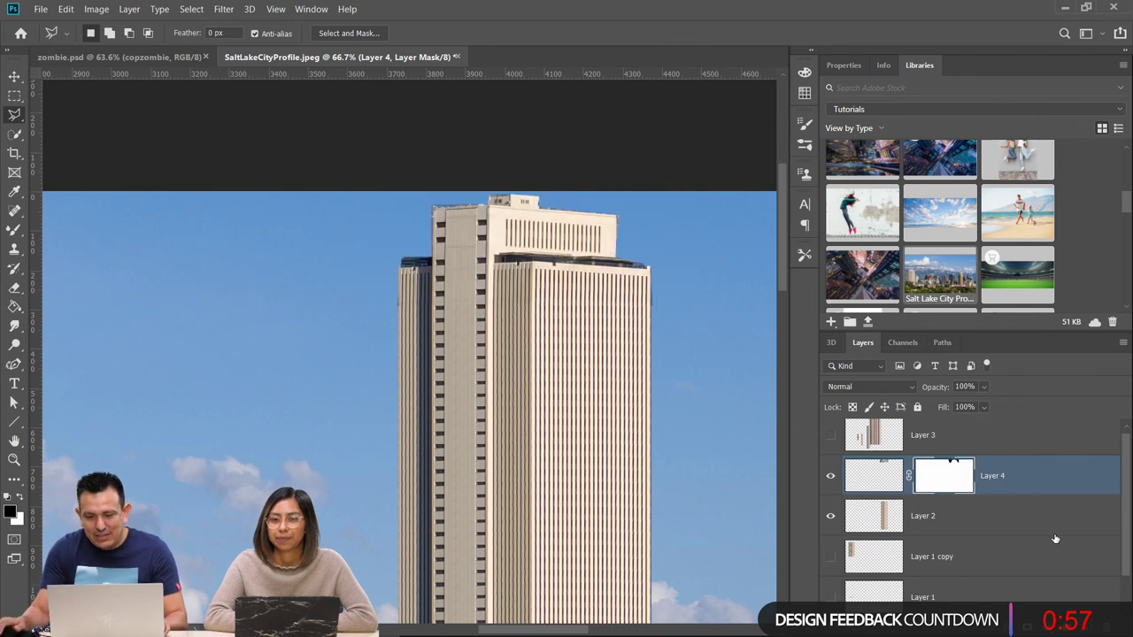
right_click(960, 489)
left_click(1000, 522)
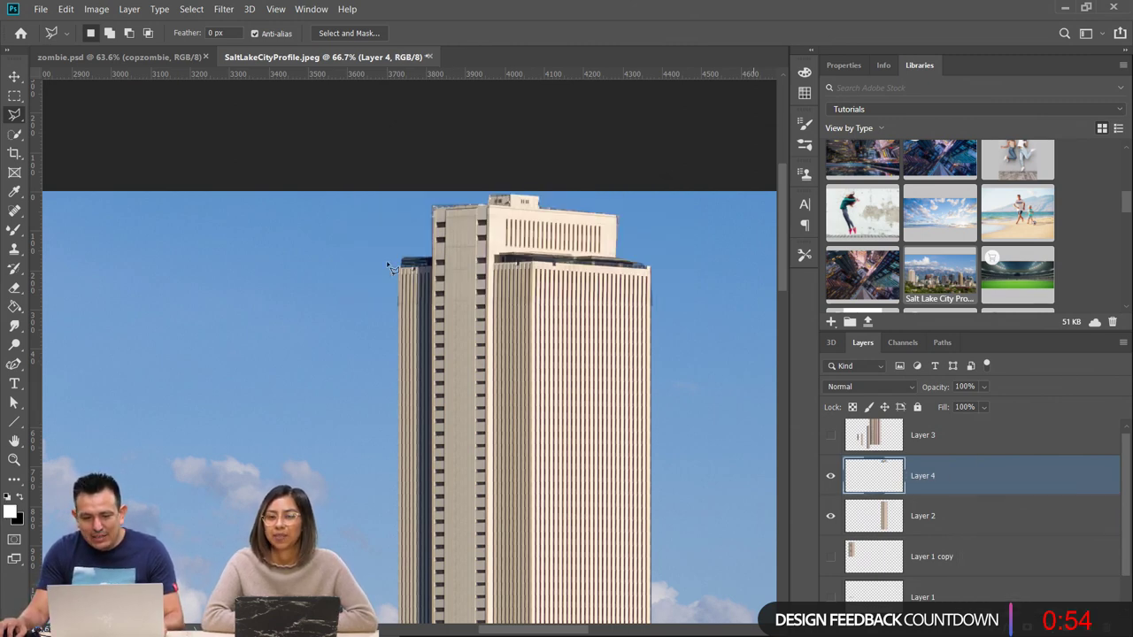
Fit the image on screen, group Layers 4 and 2, and convert Group 1 to a smart object
left_click(14, 460)
right_click(351, 460)
left_click(355, 470)
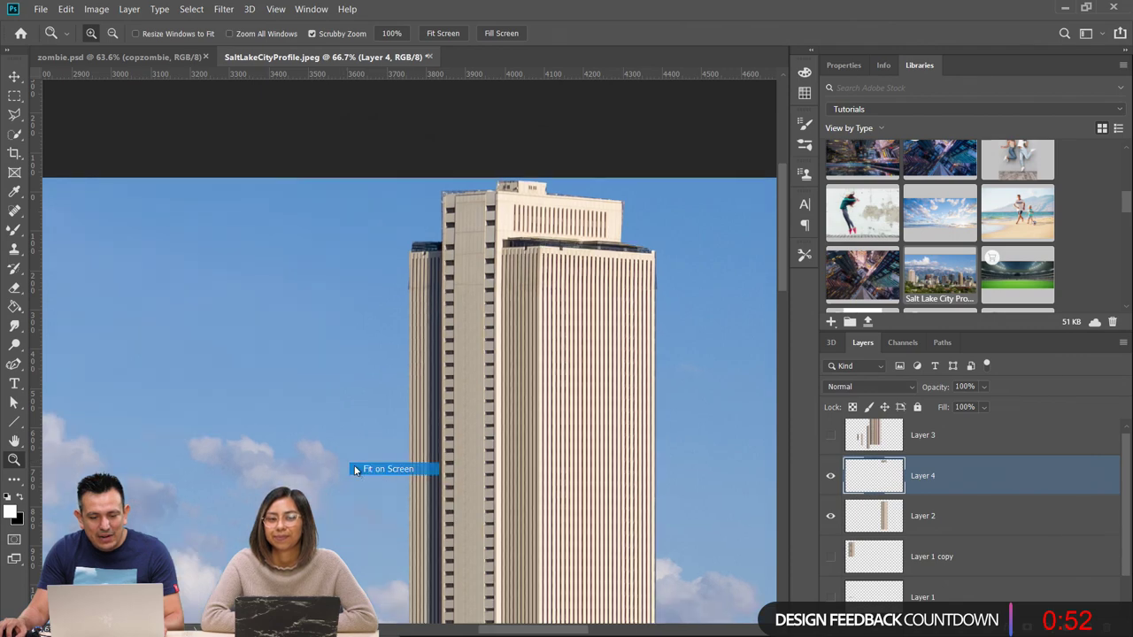
left_click(909, 526, "shift")
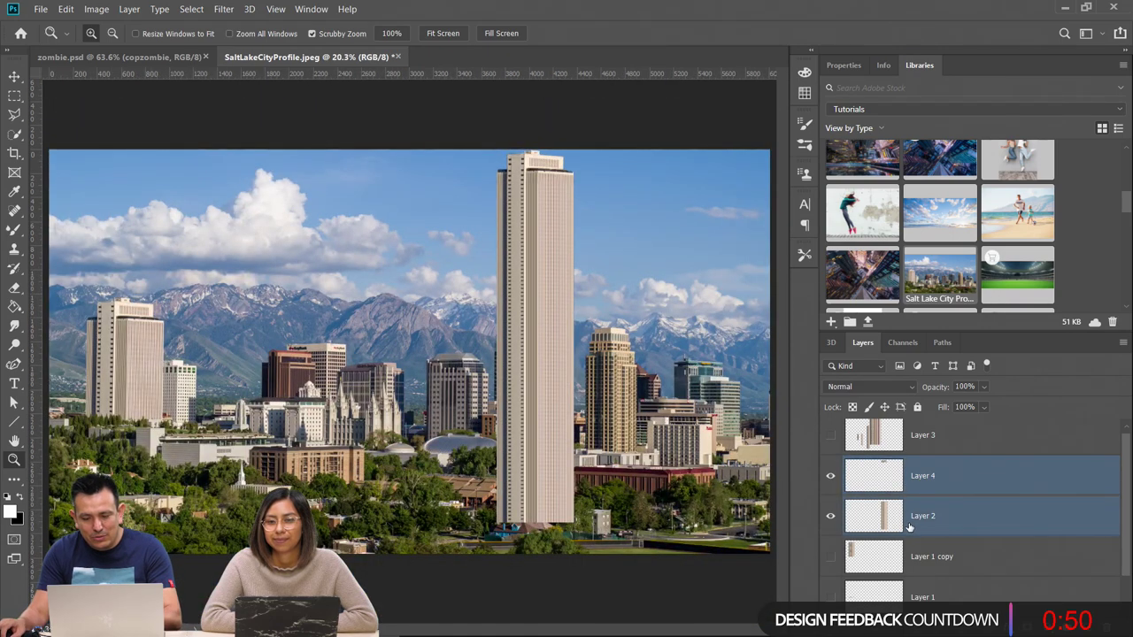
key("ctrl+g")
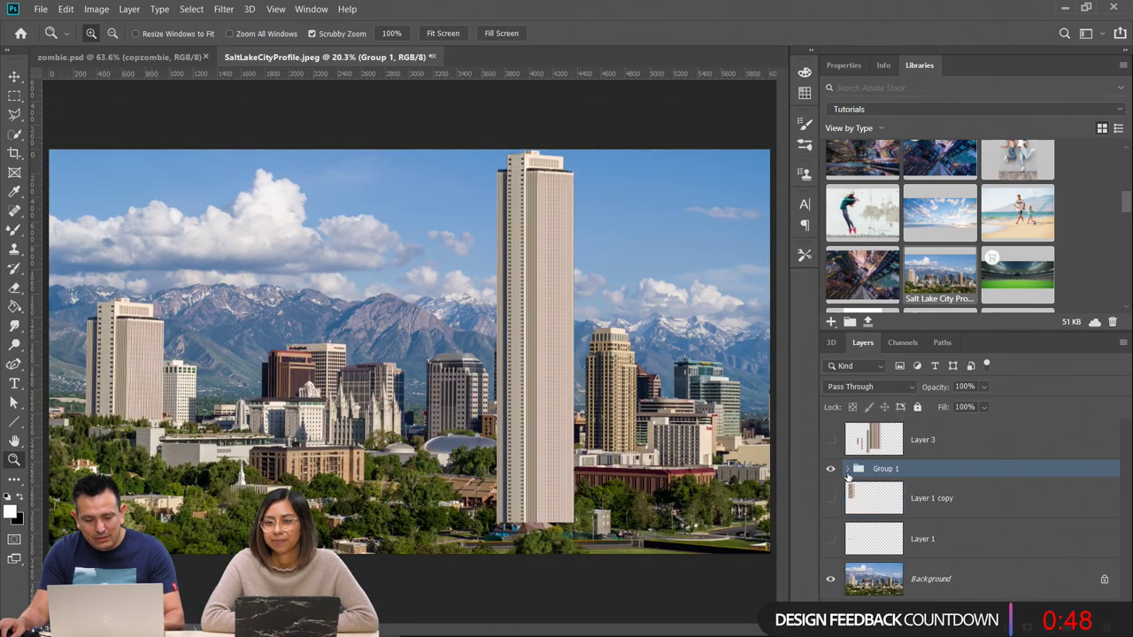
left_click(847, 469)
right_click(938, 473)
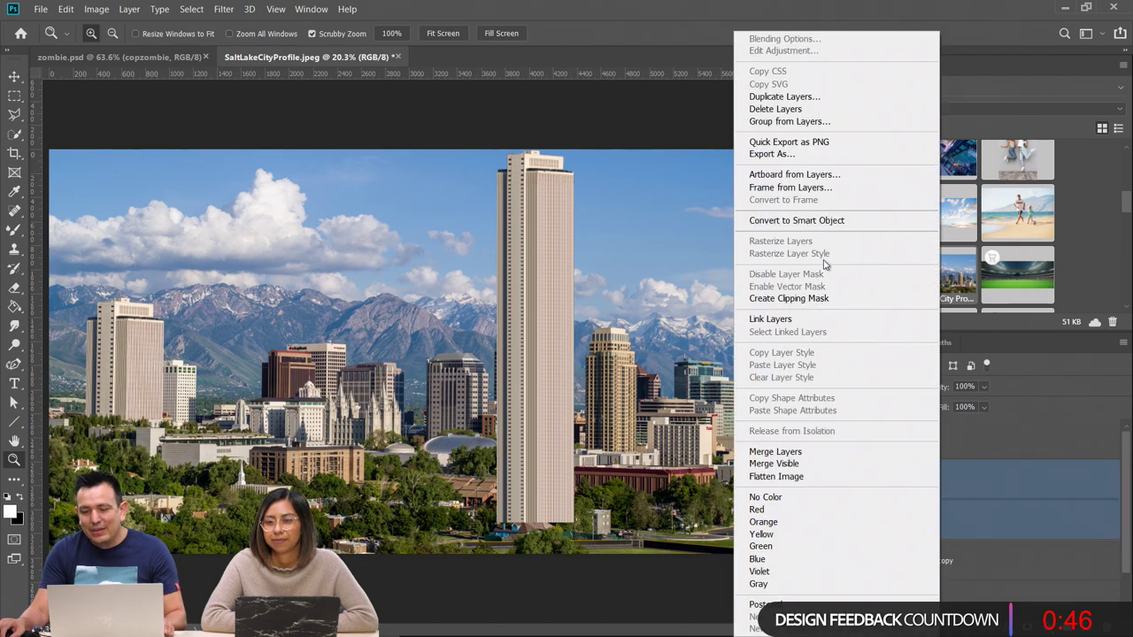
left_click(885, 221)
Shift the combined tower left, open the smart object, and delete the strip above the crown
left_click(14, 76)
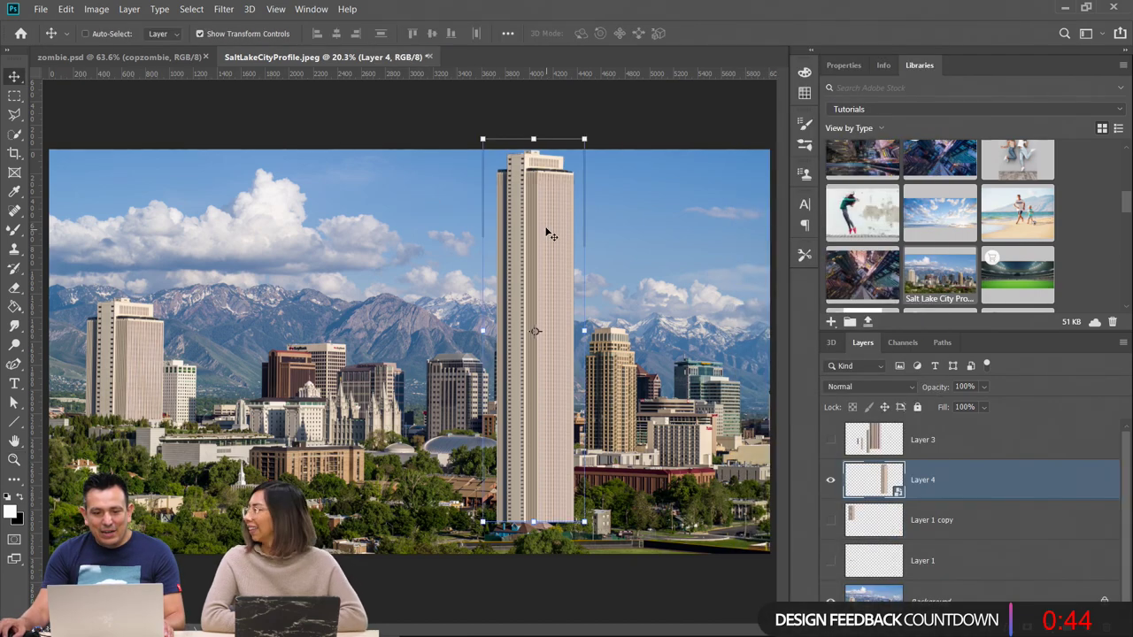
left_click_drag(549, 232, 457, 290)
double_click(891, 480)
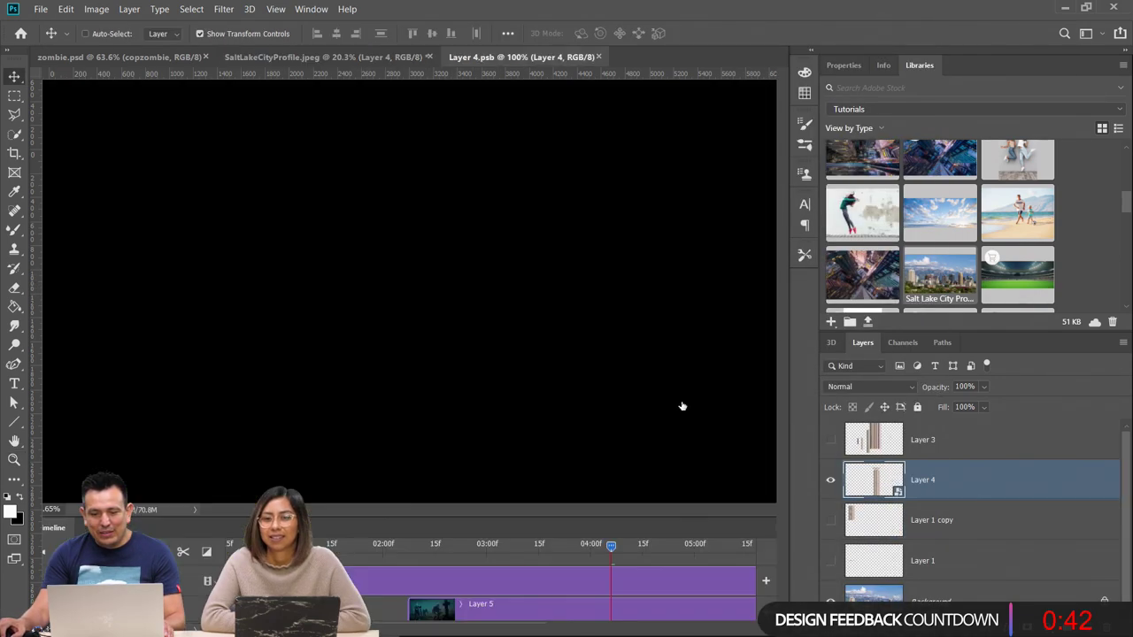
left_click(14, 95)
left_click_drag(367, 115, 498, 128)
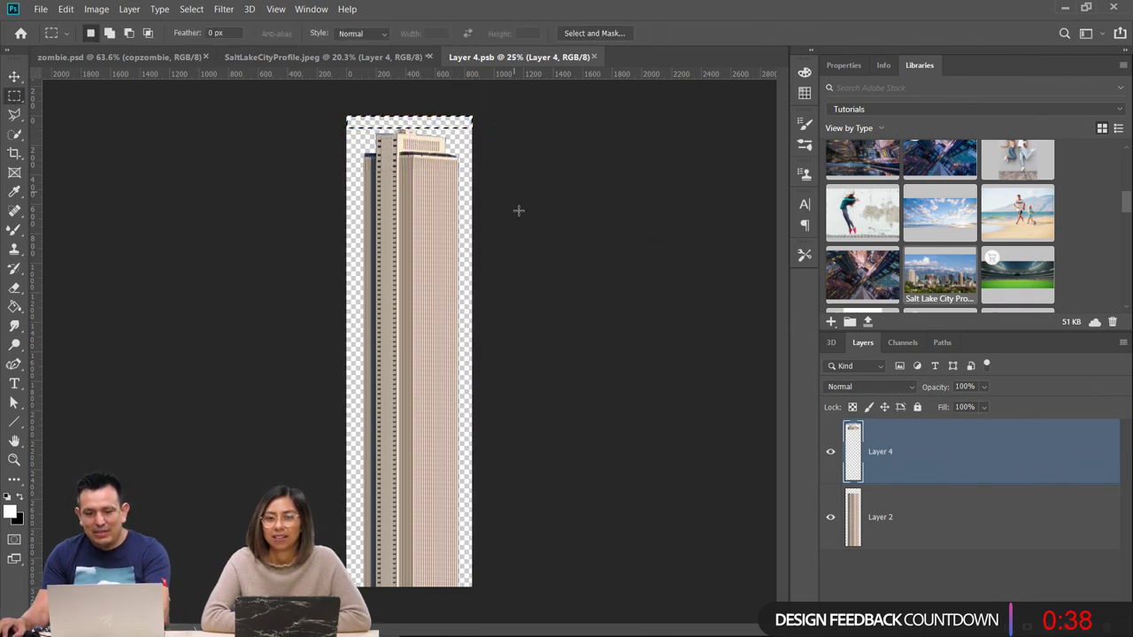
key("Delete")
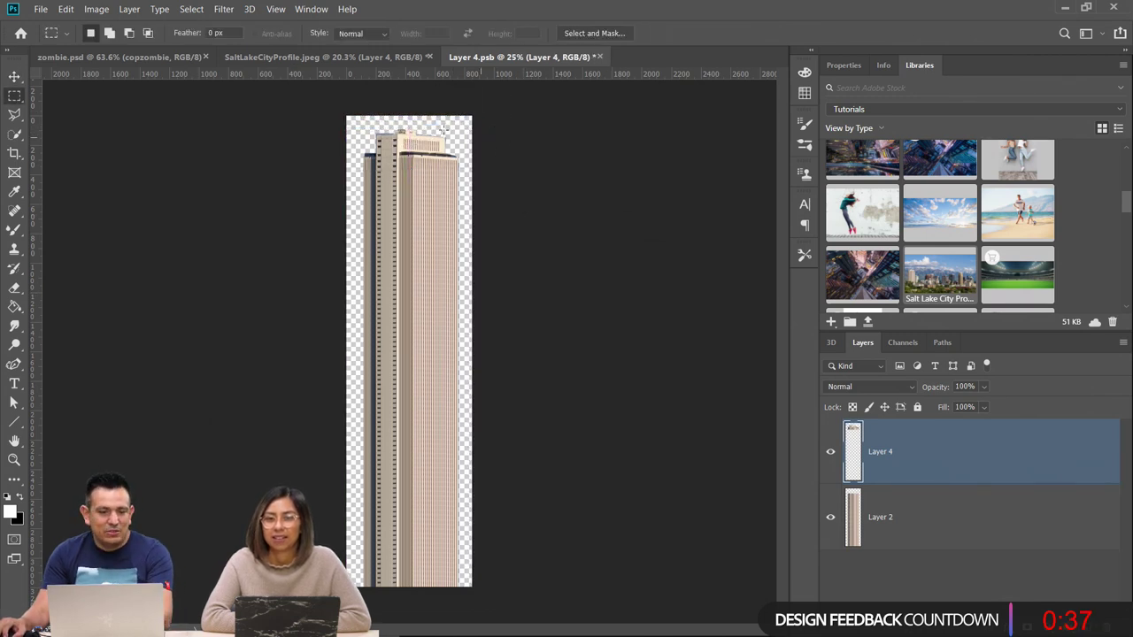
Crop the empty space off the smart object's top, then save and close it
left_click(14, 153)
left_click_drag(407, 115, 405, 120)
key("Return")
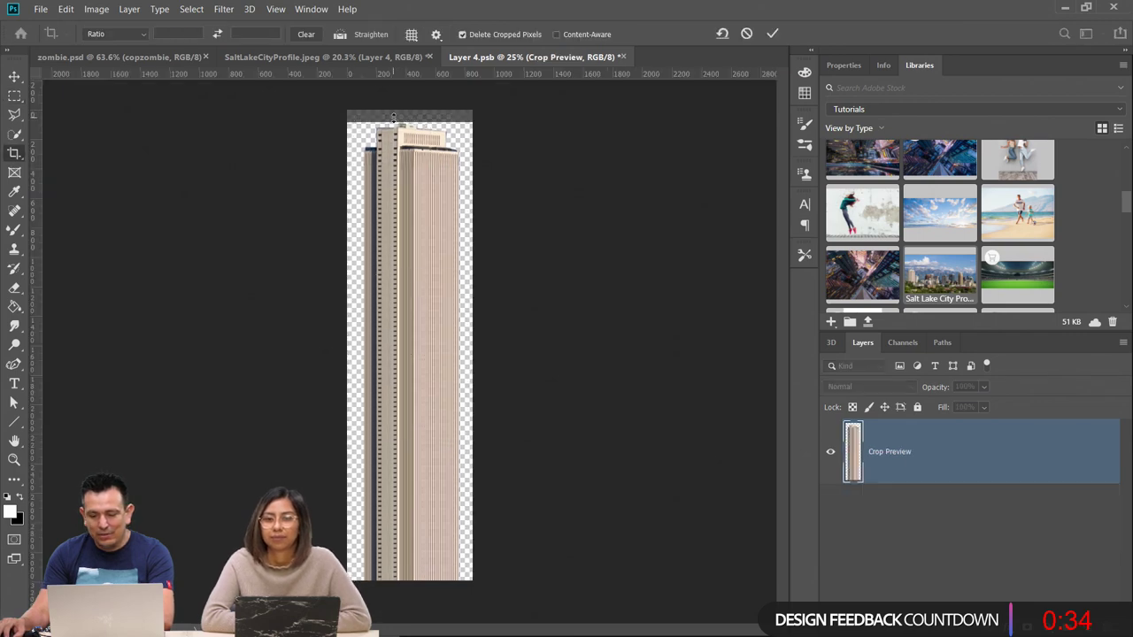
left_click(598, 57)
left_click(526, 254)
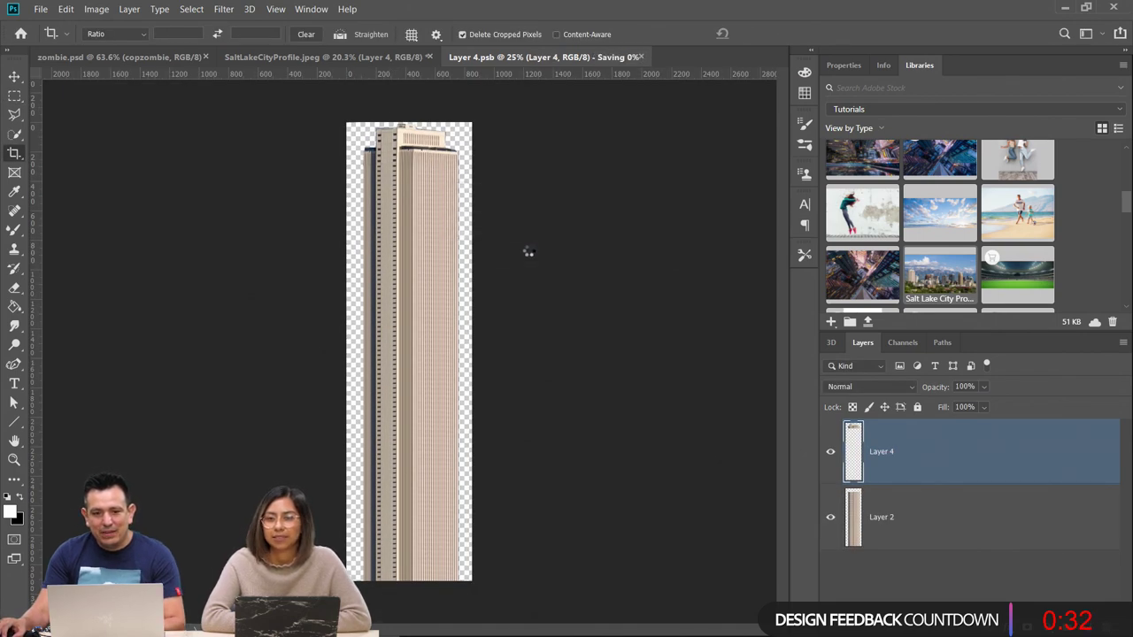
left_click(14, 76)
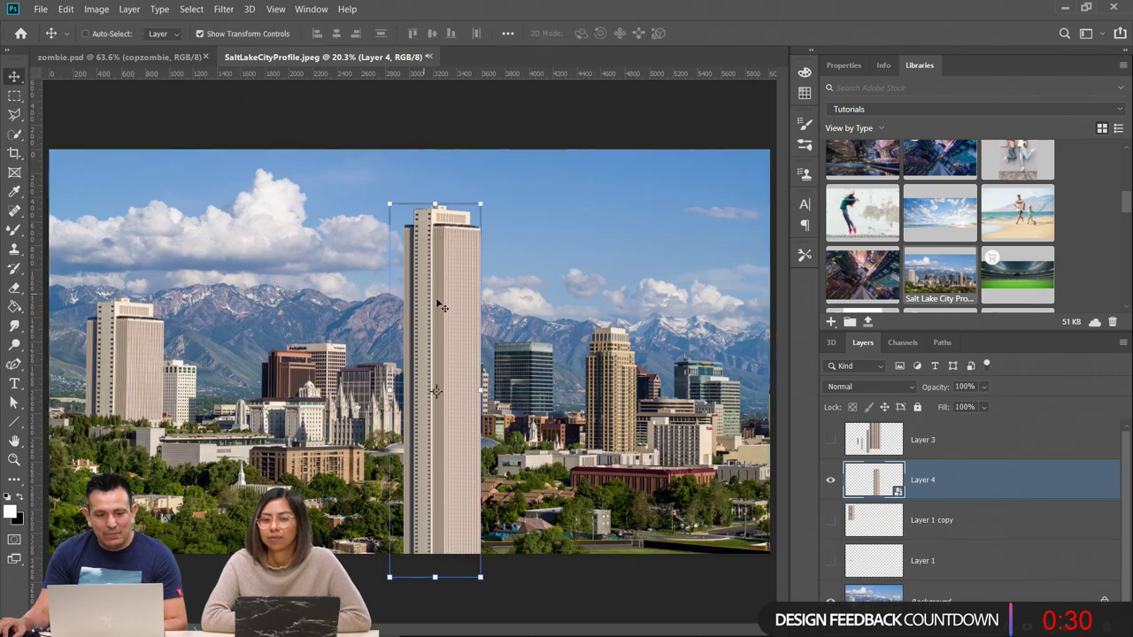
Move the tower to the left edge and puppet-warp it, pinning the base and bending the top right
left_click_drag(450, 298, 130, 149)
key("ctrl+t")
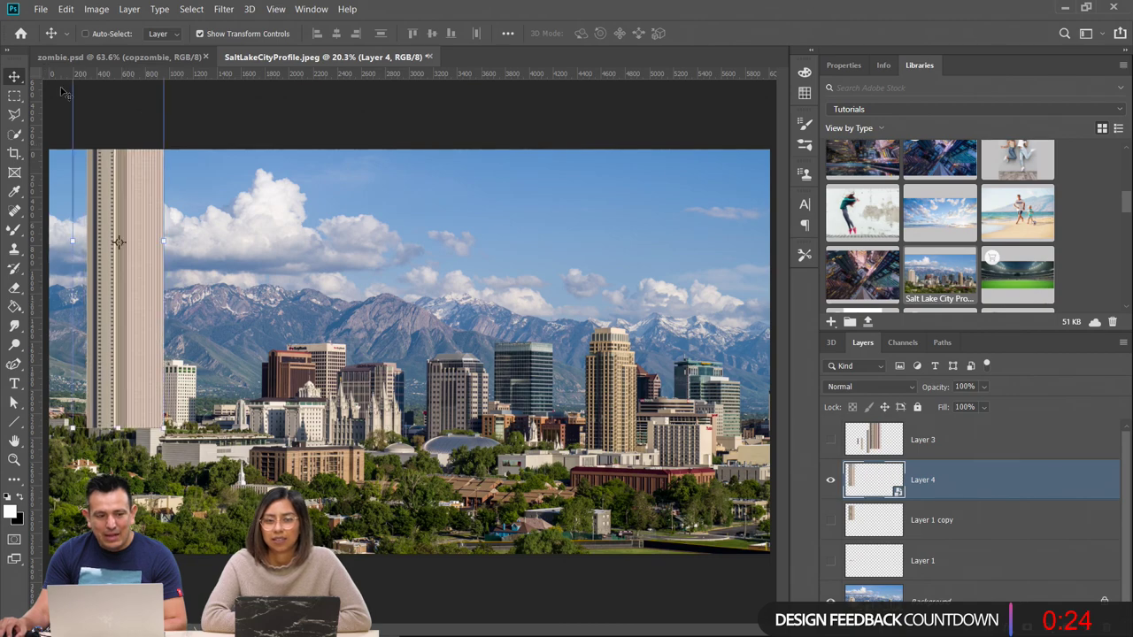
left_click(66, 9)
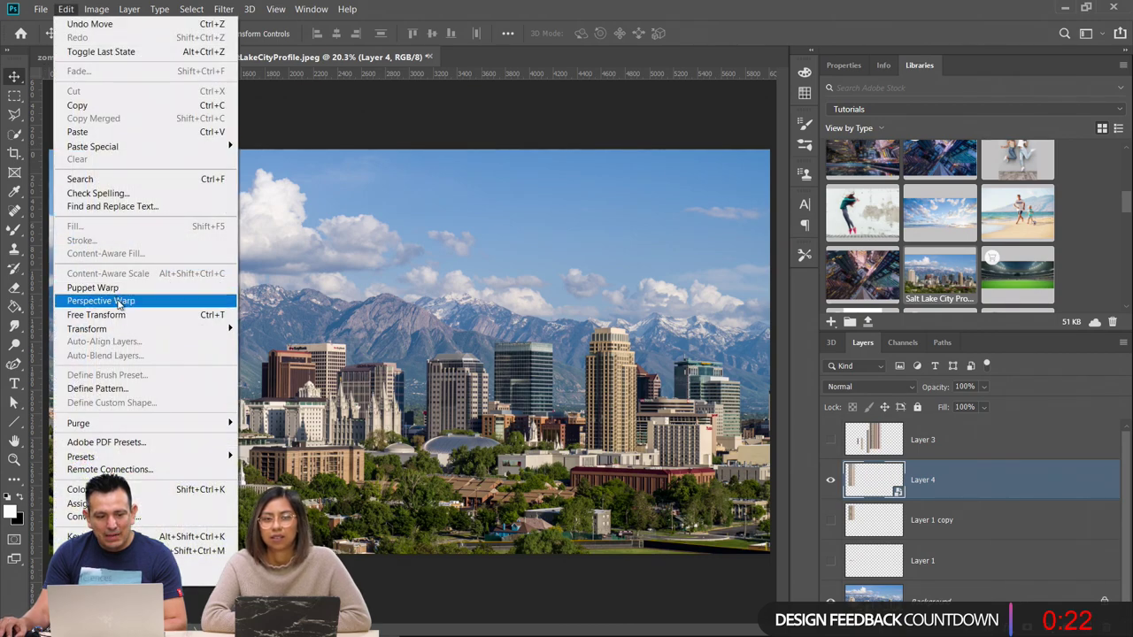
left_click(92, 287)
left_click(90, 414)
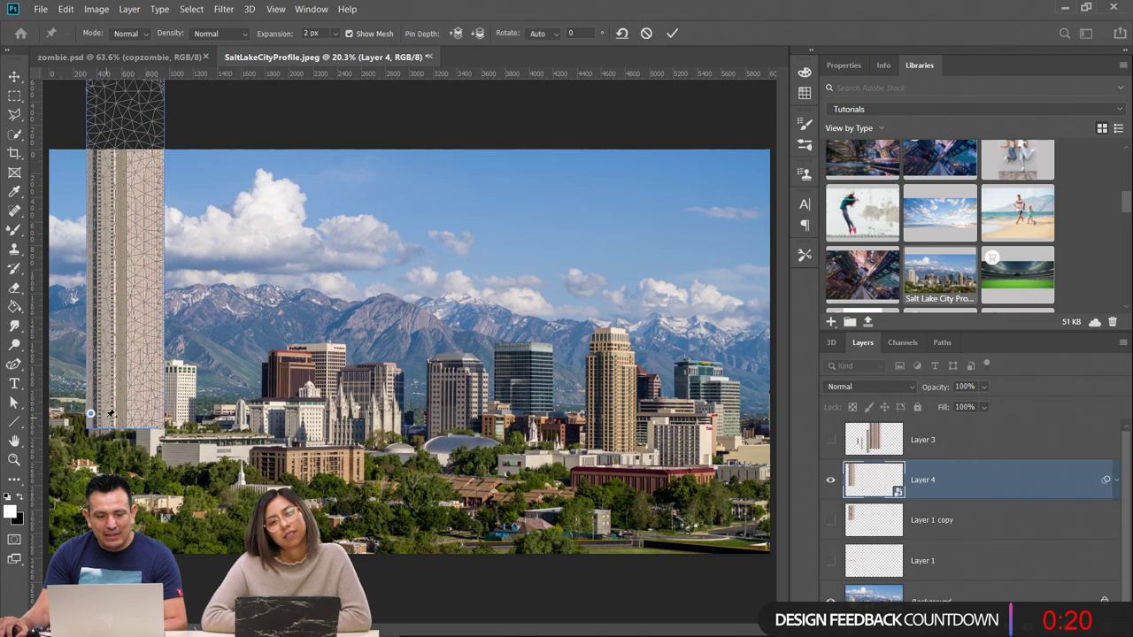
left_click(148, 414)
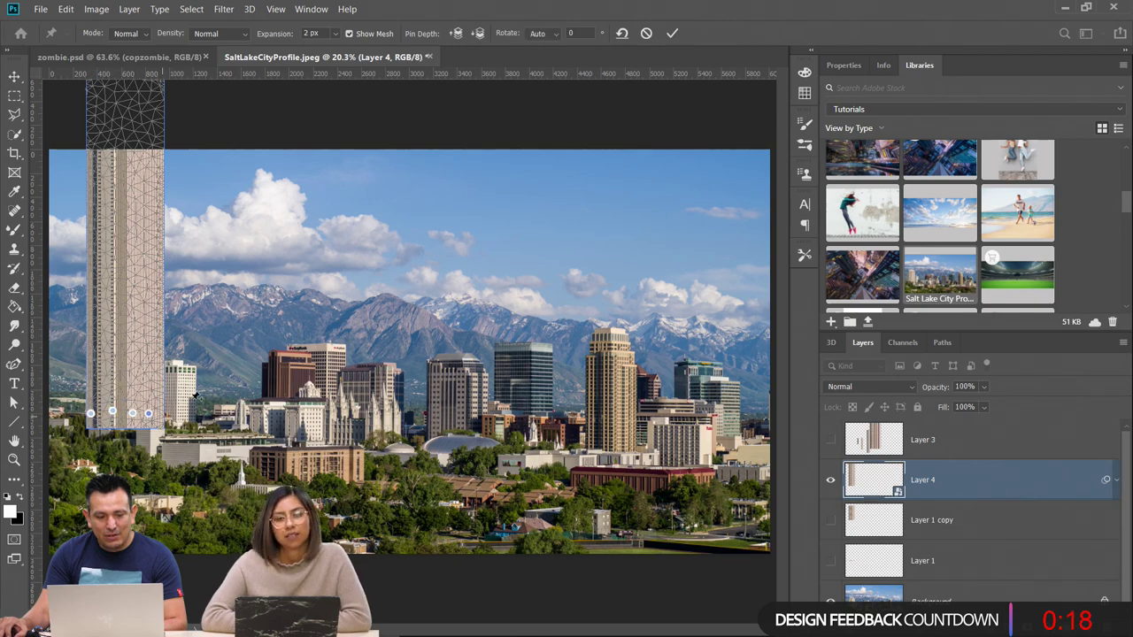
scroll(199, 182, "down", 2)
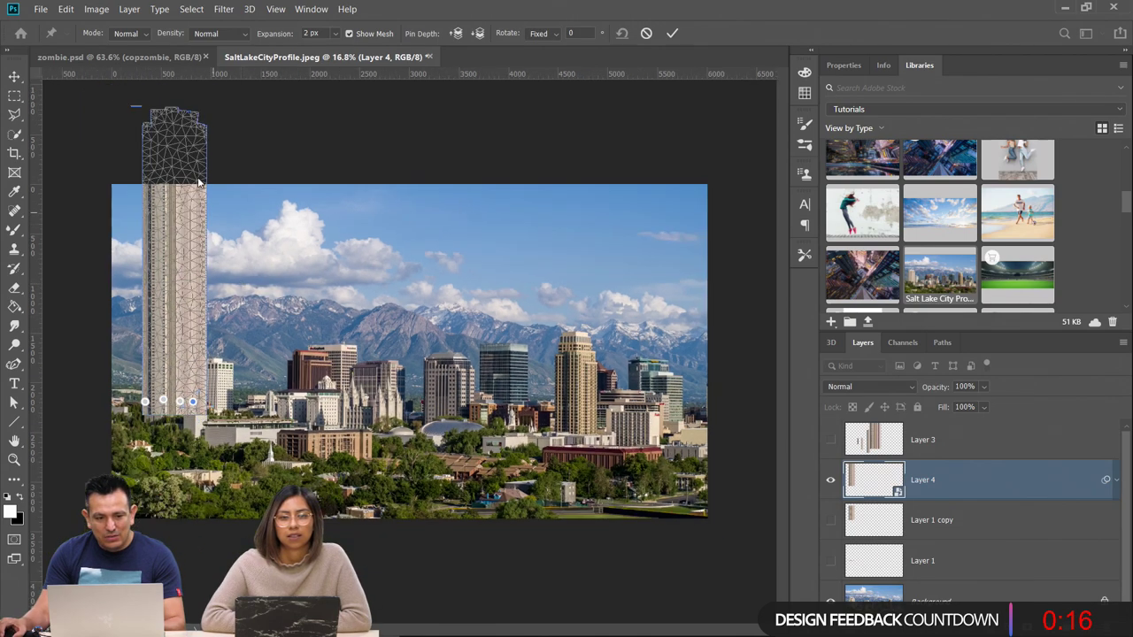
left_click(174, 126)
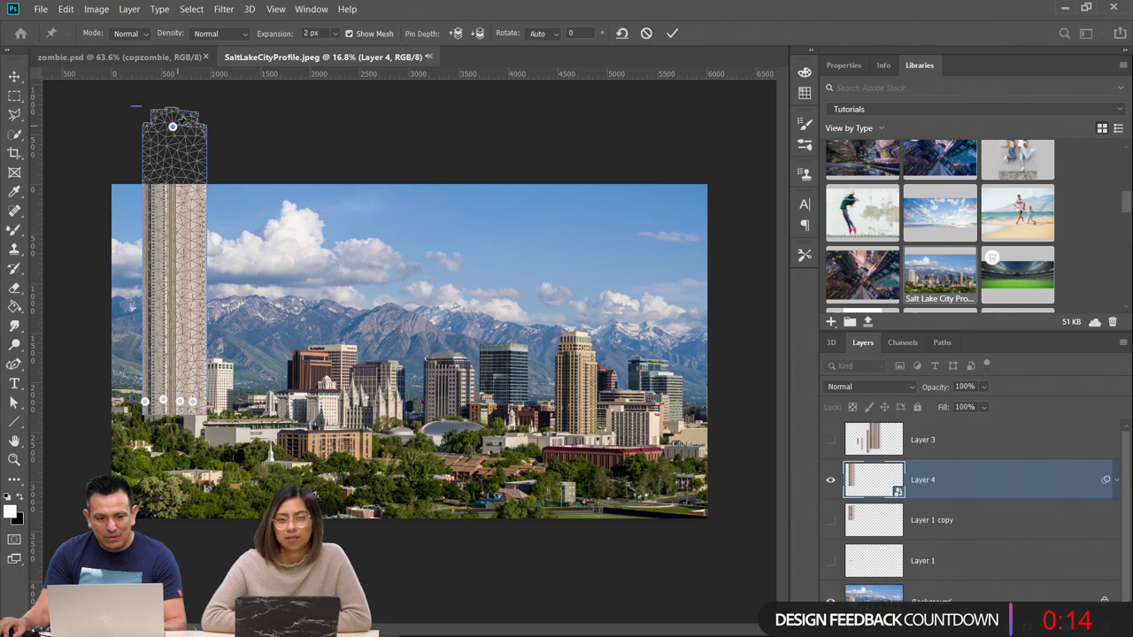
left_click_drag(182, 119, 333, 268)
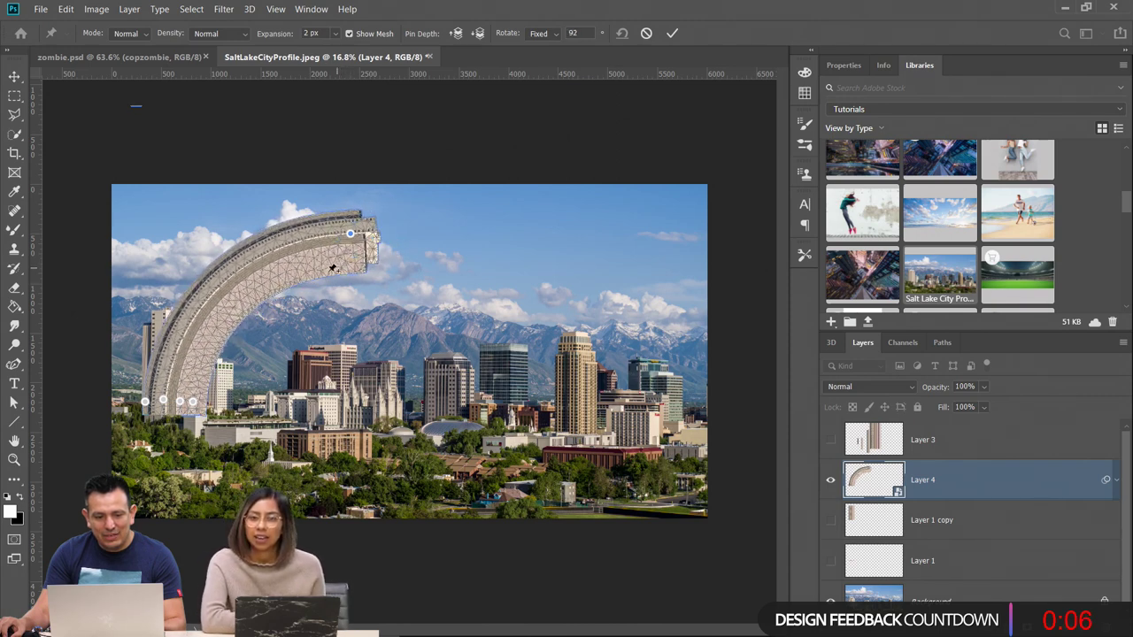
left_click(671, 34)
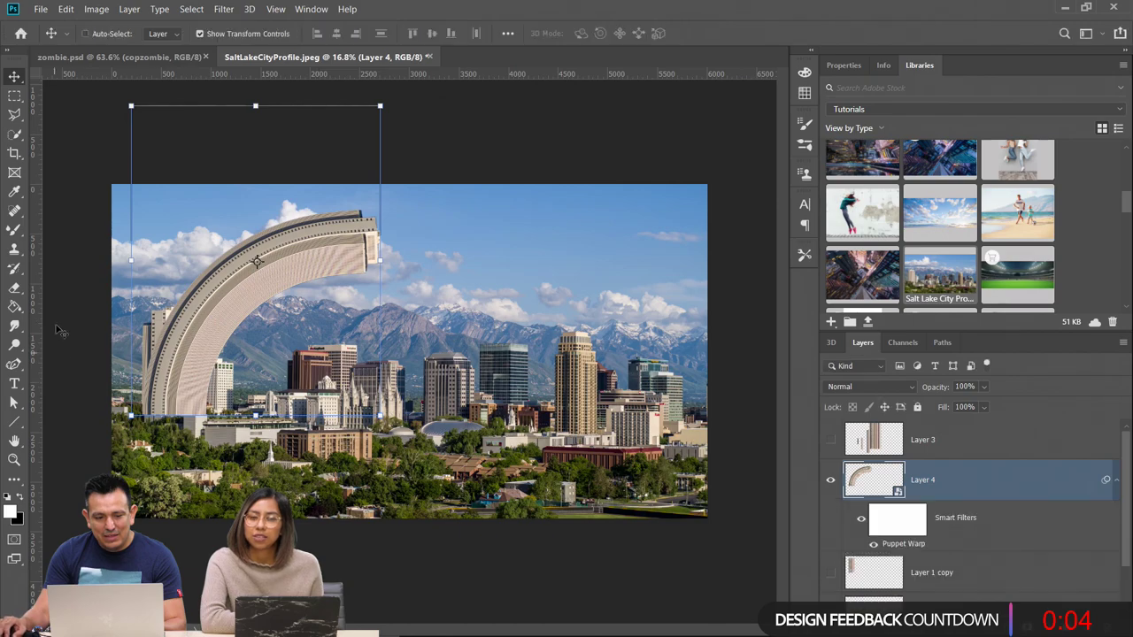
Zoom in on the arch's base and add a layer mask to Layer 4
left_click(14, 459)
left_click(97, 447)
left_click(97, 447)
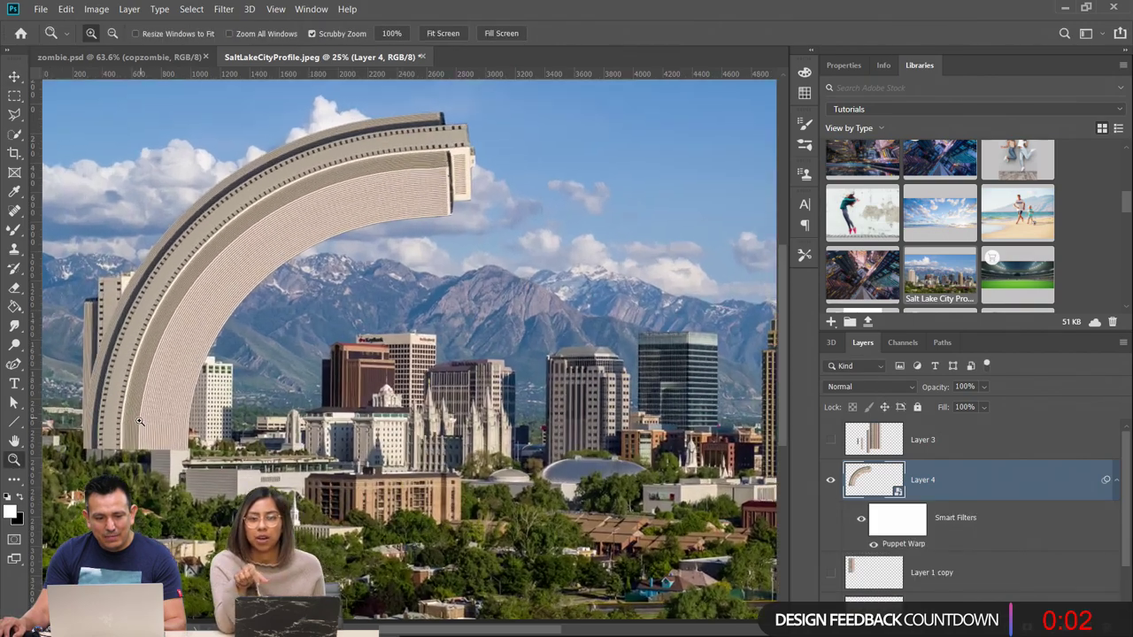
left_click(96, 451)
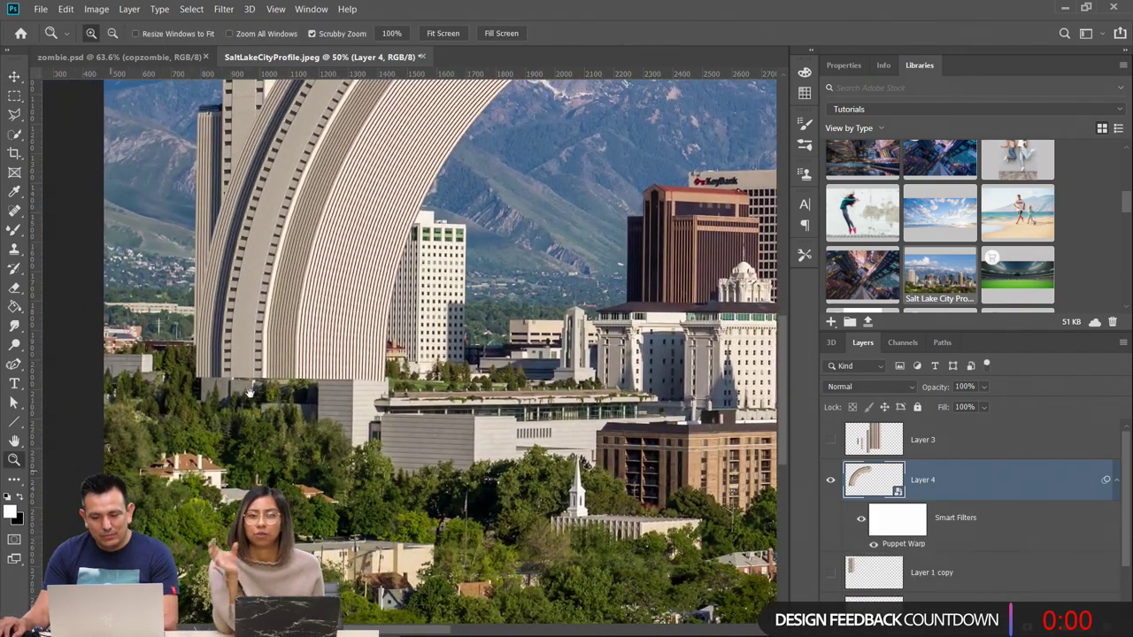
left_click(956, 627)
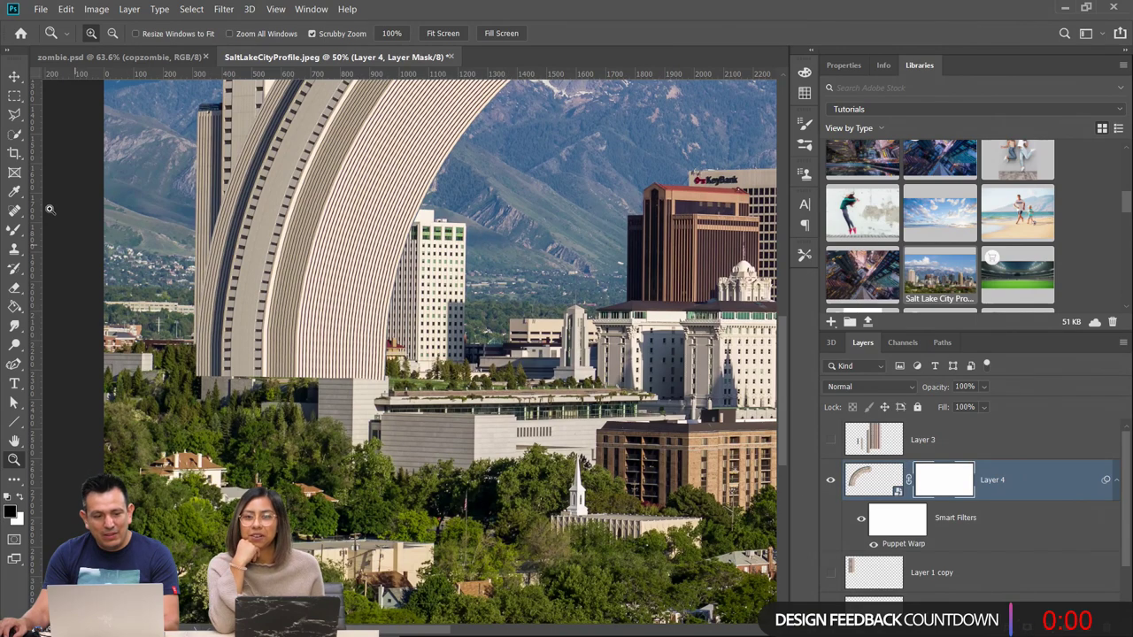
Paint black with the Brush on the mask to tuck the arch's base behind the trees
left_click(15, 232)
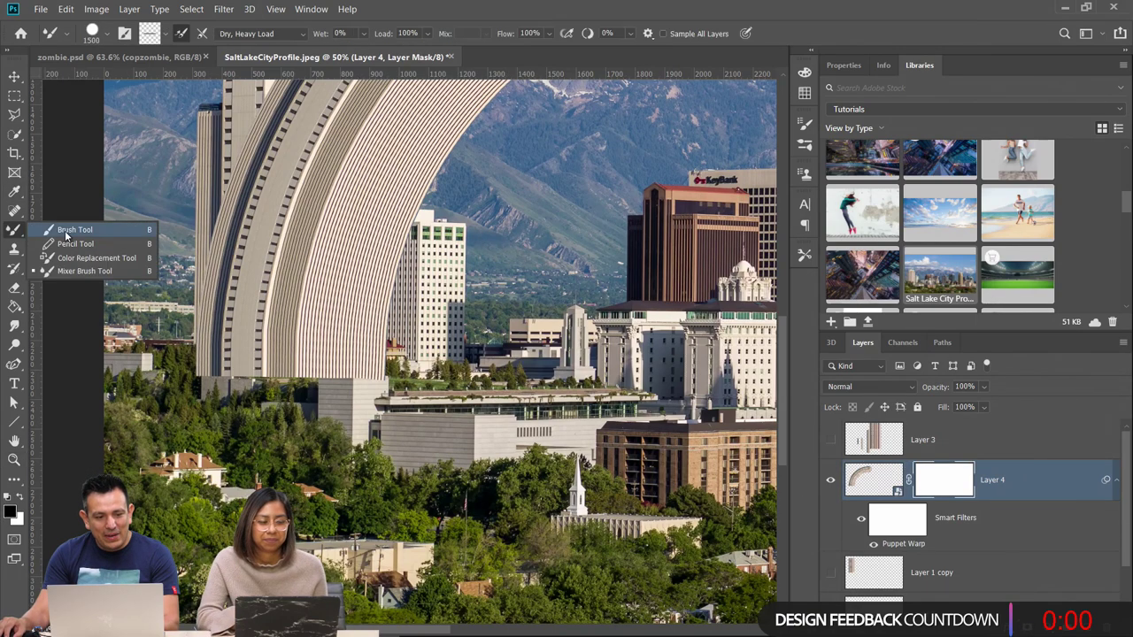
left_click(80, 229)
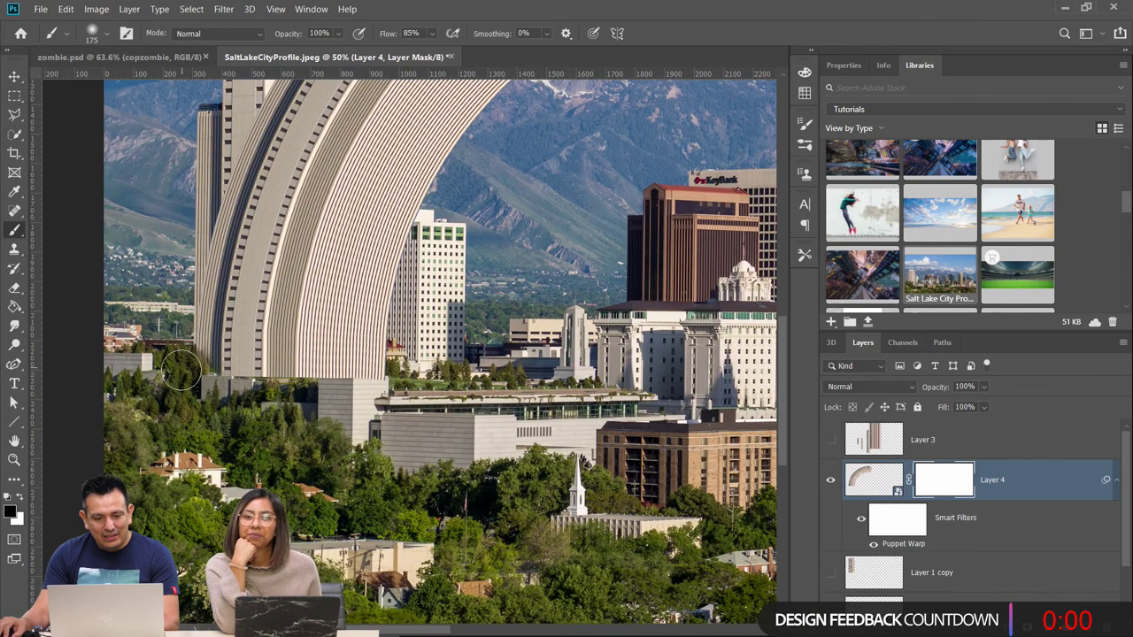
mouse_move(233, 388)
left_mouse_down()
mouse_move(264, 399)
mouse_move(295, 395)
mouse_move(285, 390)
mouse_move(401, 404)
mouse_move(317, 389)
mouse_move(289, 377)
mouse_move(299, 366)
mouse_move(295, 384)
mouse_move(271, 369)
mouse_move(235, 386)
mouse_move(200, 375)
left_mouse_up()
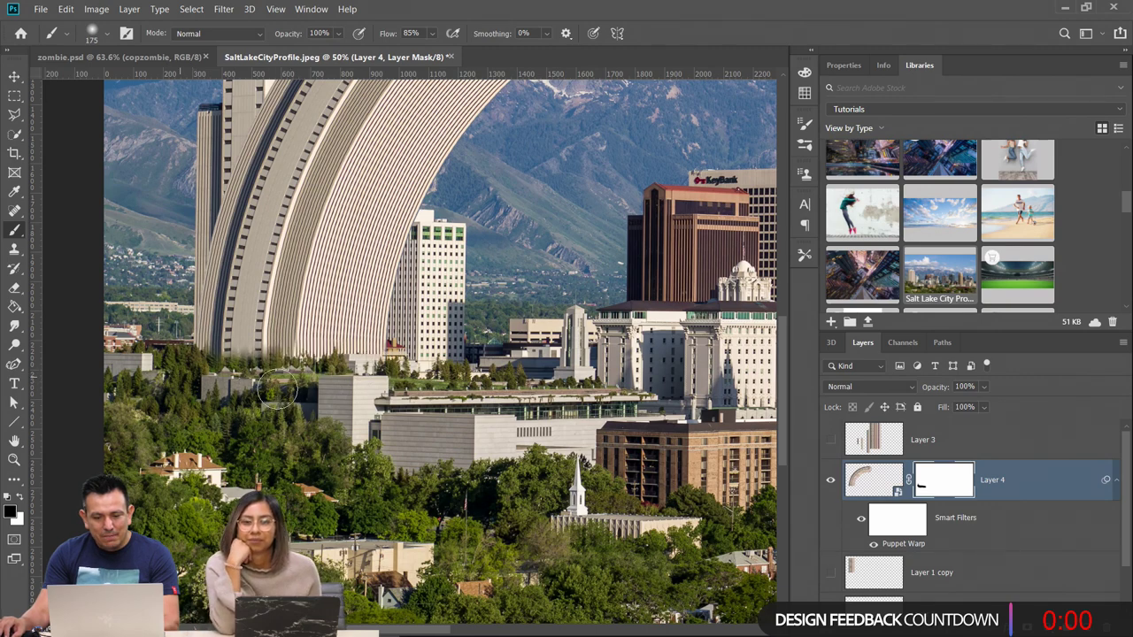
Fit the whole image on screen and collapse Layer 4's smart filter list
key("z")
left_click(249, 351)
right_click(217, 263)
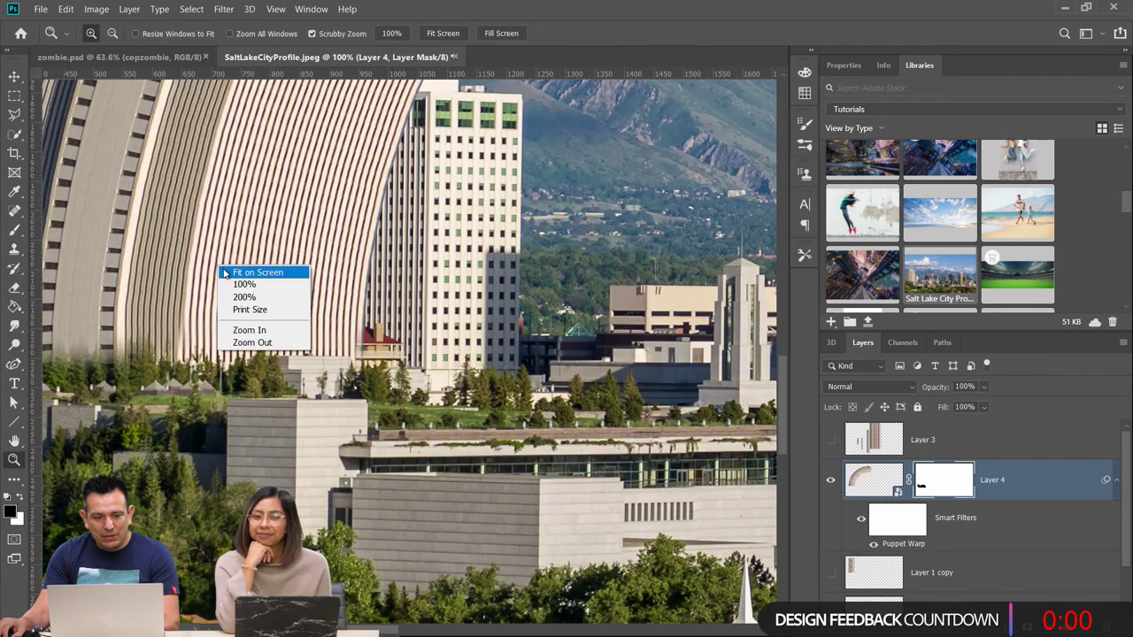
left_click(243, 269)
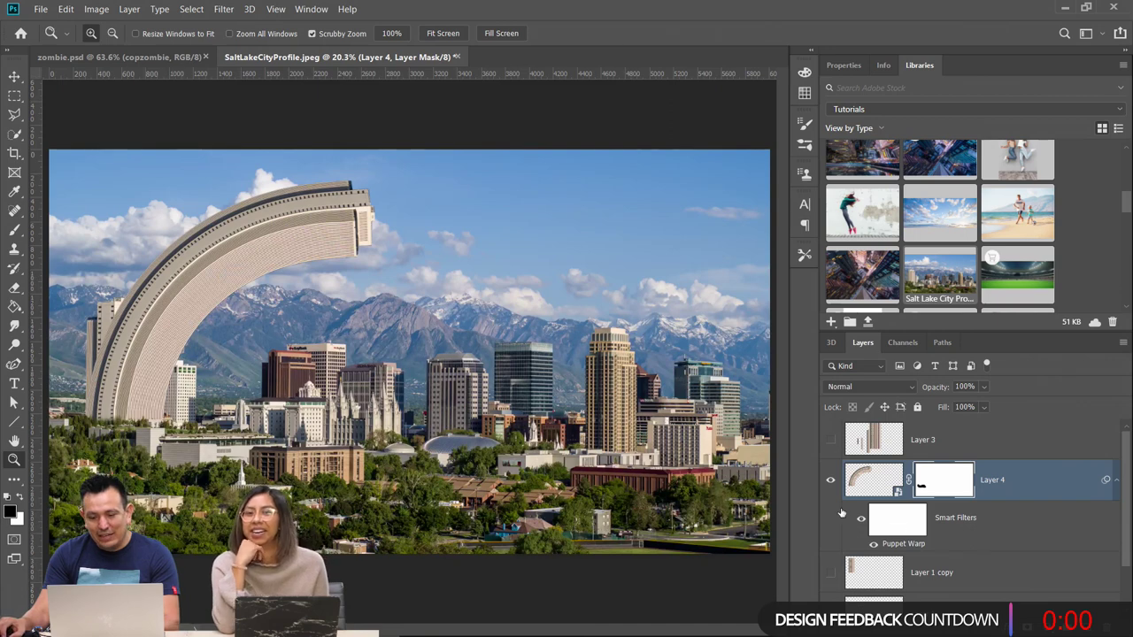
left_click(1114, 480)
Hide the arch layer and create a new blank Layer 5 above the Background
left_click(830, 481)
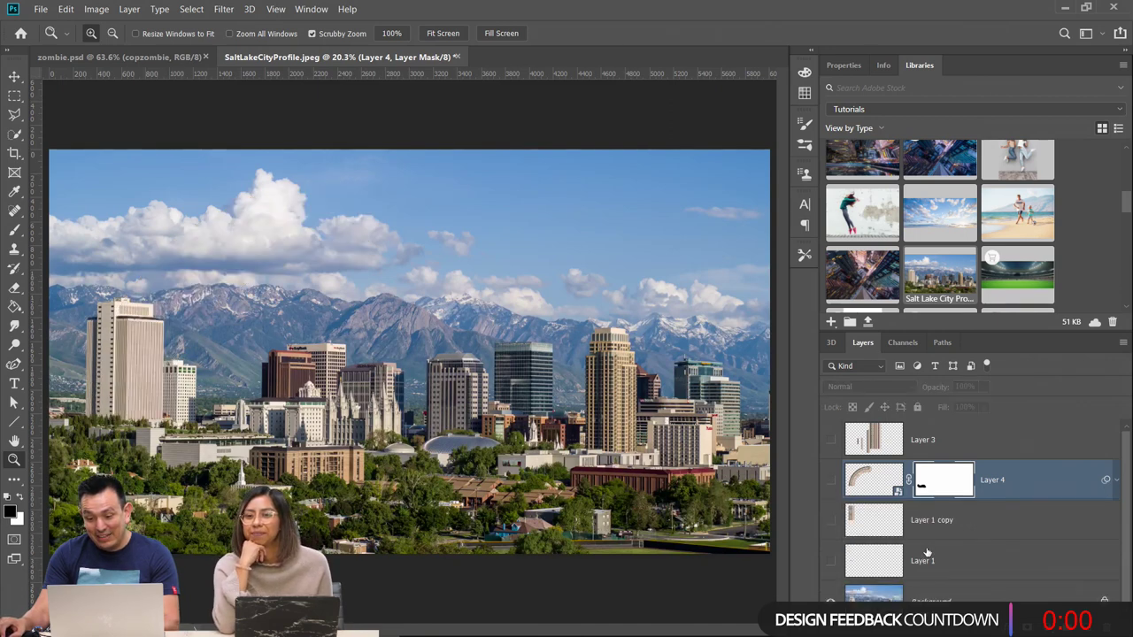
left_click(886, 598)
key("ctrl+shift+alt+n")
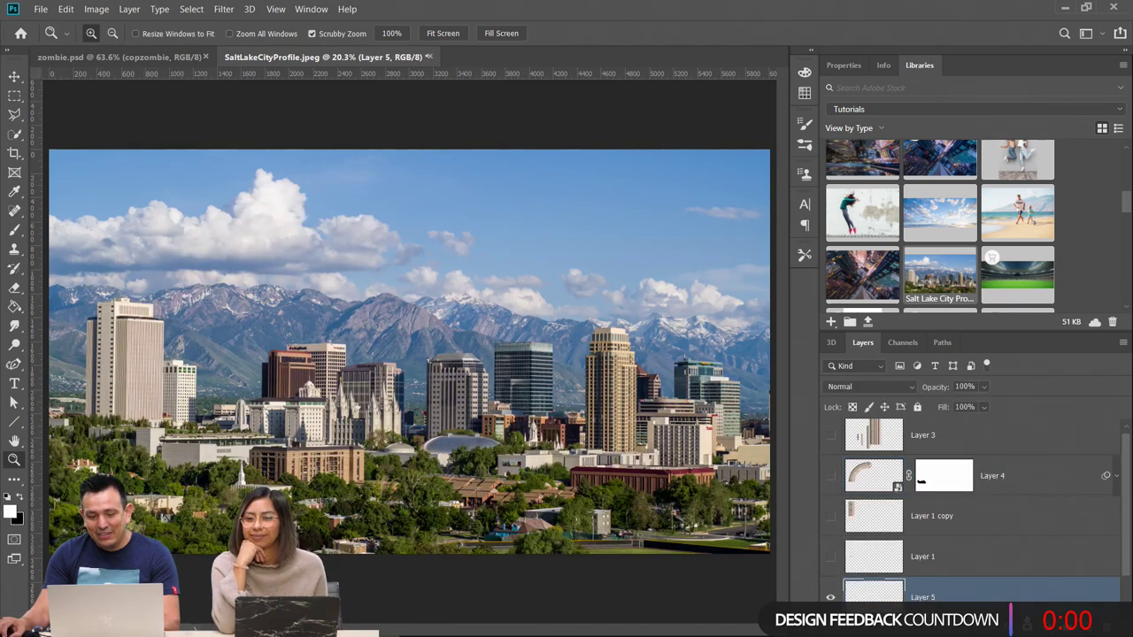
Zoom on the original tower, switch to Clone Stamp, and shrink the brush to 250
left_click_drag(85, 363, 112, 364)
left_click(13, 250)
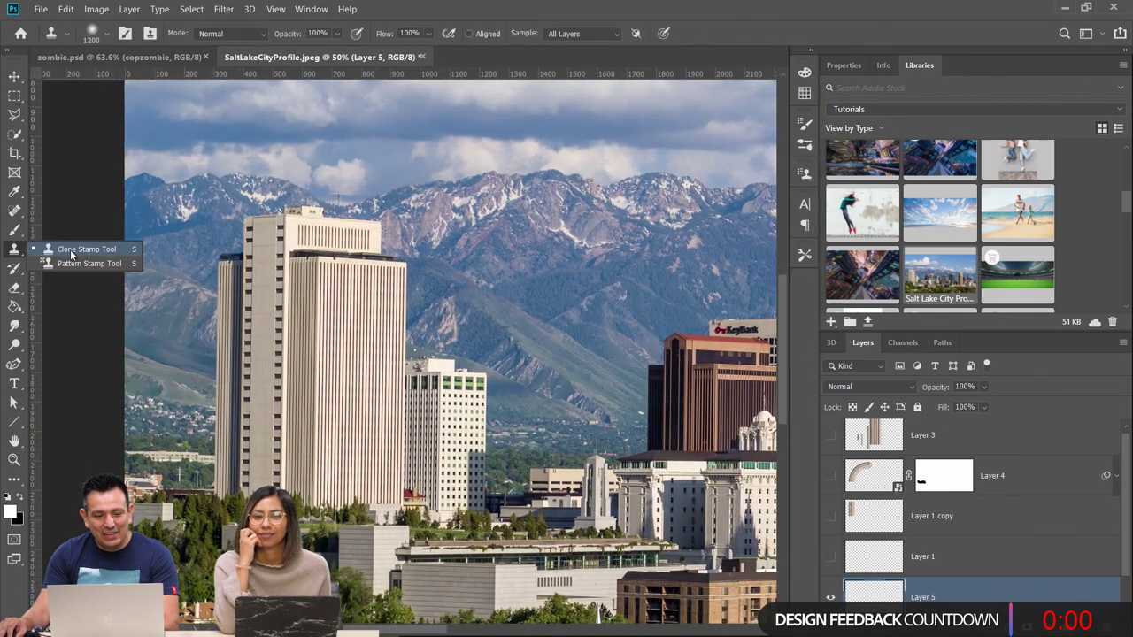
left_click(66, 248)
left_click(292, 301, "alt")
mouse_move(80, 292)
left_mouse_down()
mouse_move(164, 261)
mouse_move(171, 283)
mouse_move(221, 301)
mouse_move(239, 265)
mouse_move(235, 459)
mouse_move(225, 416)
mouse_move(208, 407)
mouse_move(217, 403)
left_mouse_up()
key("ctrl+z")
key("bracketleft")
key("bracketleft")
key("bracketleft")
key("bracketleft")
key("bracketleft")
key("bracketleft")
key("bracketleft")
key("bracketleft")
key("bracketleft")
key("bracketleft")
key("ctrl+z")
Clone sampled mountain over the old tower's edges, show Layer 4 again, and fit the image on screen
left_click(161, 263, "alt")
mouse_move(254, 237)
left_mouse_down()
mouse_move(248, 348)
mouse_move(203, 346)
mouse_move(235, 347)
mouse_move(241, 332)
mouse_move(234, 372)
left_mouse_up()
left_click(831, 476)
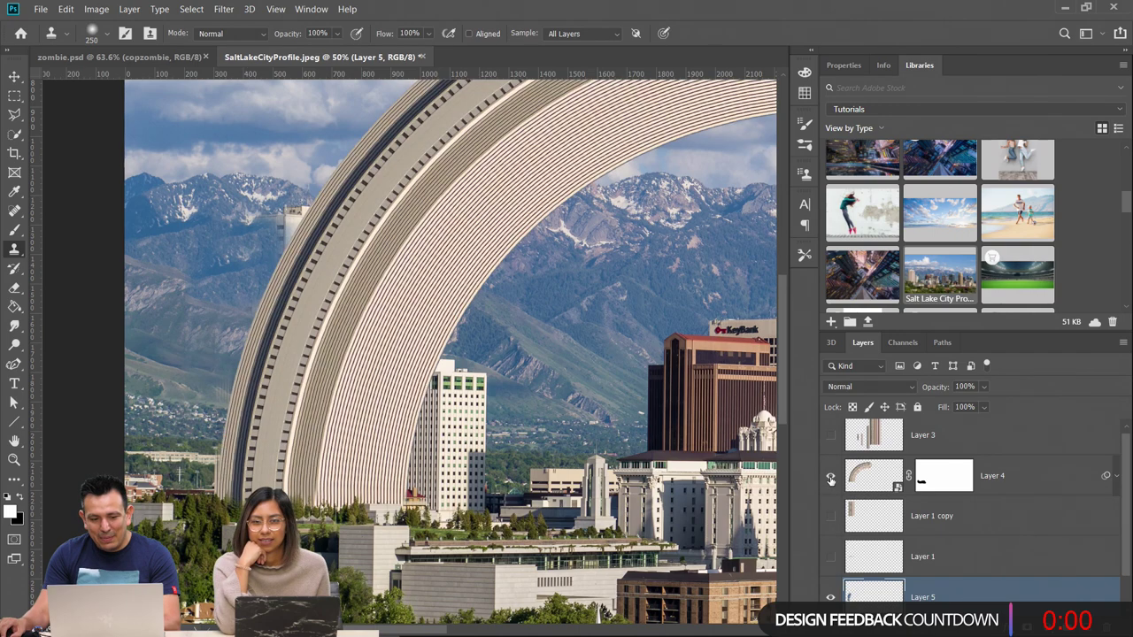
mouse_move(202, 249)
left_mouse_down()
mouse_move(270, 248)
mouse_move(300, 225)
mouse_move(252, 301)
left_mouse_up()
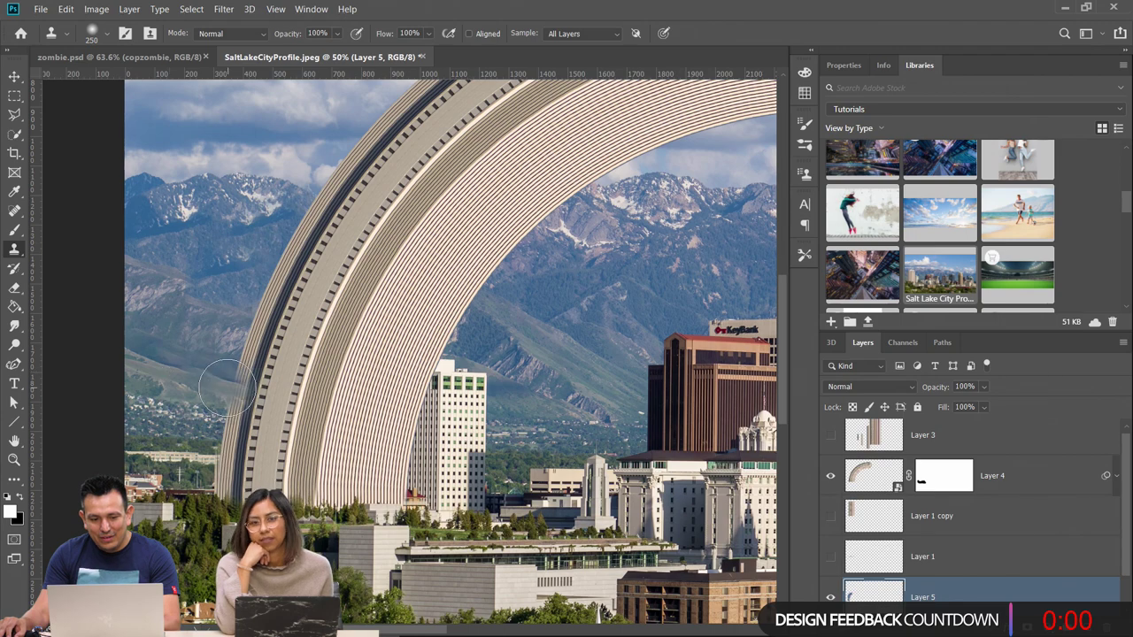
left_click_drag(589, 416, 602, 452)
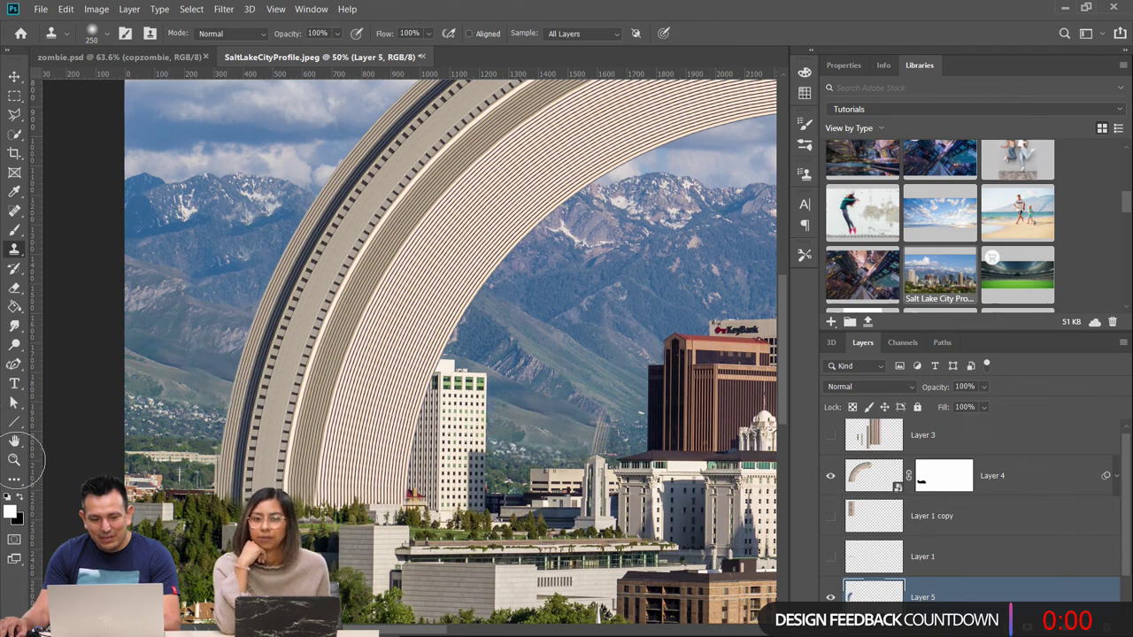
double_click(14, 459)
double_click(14, 441)
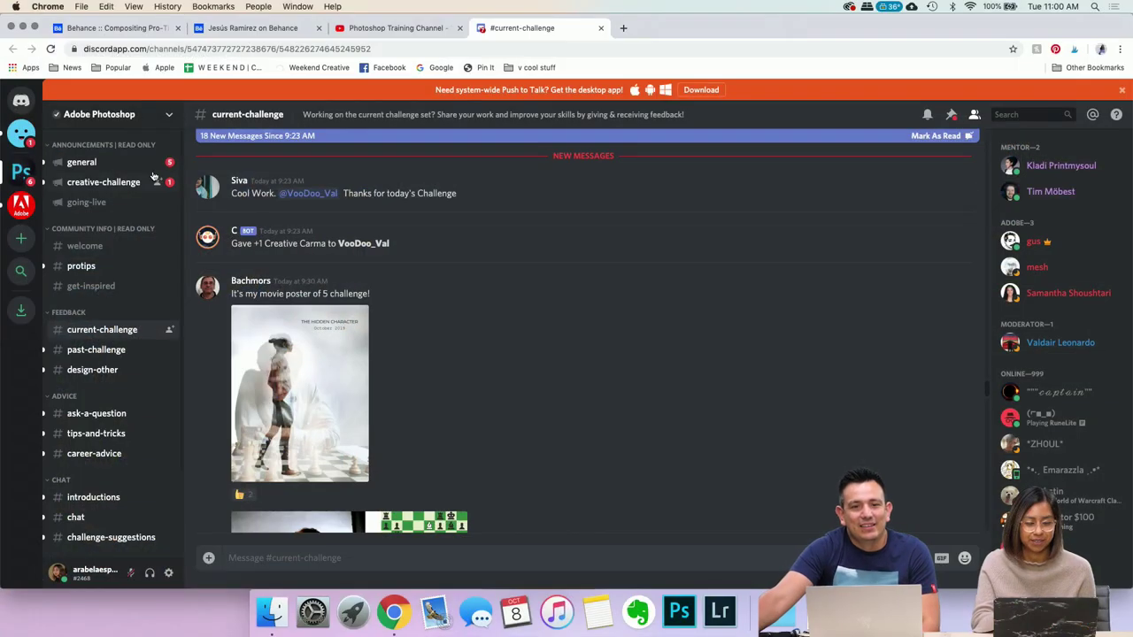
Scroll down #current-challenge and enlarge the halftone puppy comic entry
scroll(545, 216, "down", 10)
scroll(546, 216, "down", 5)
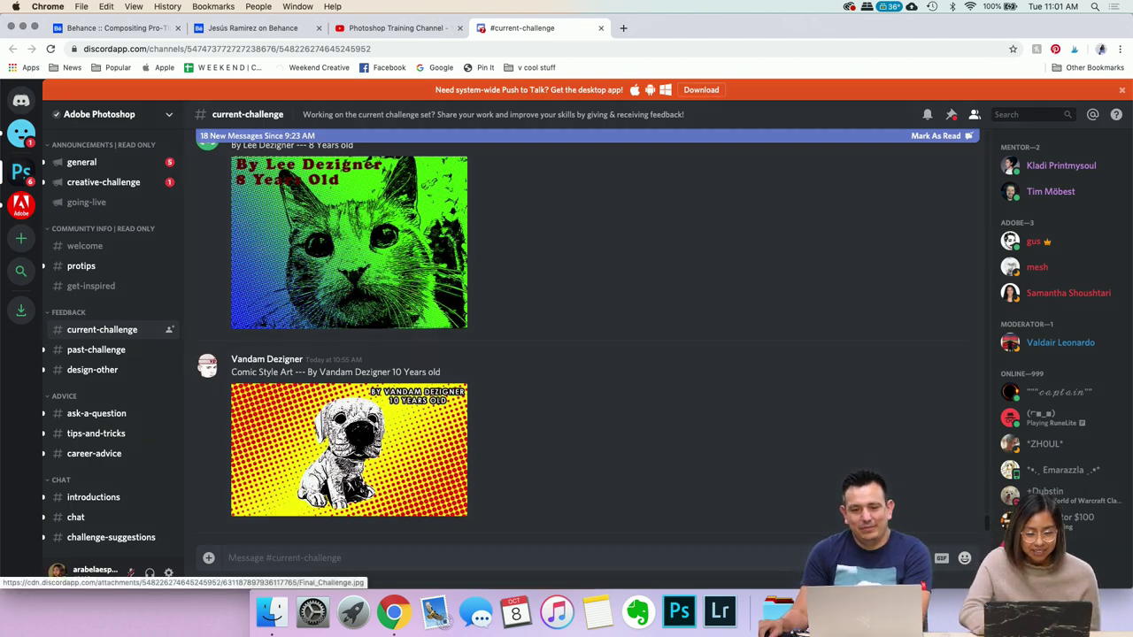
left_click(375, 428)
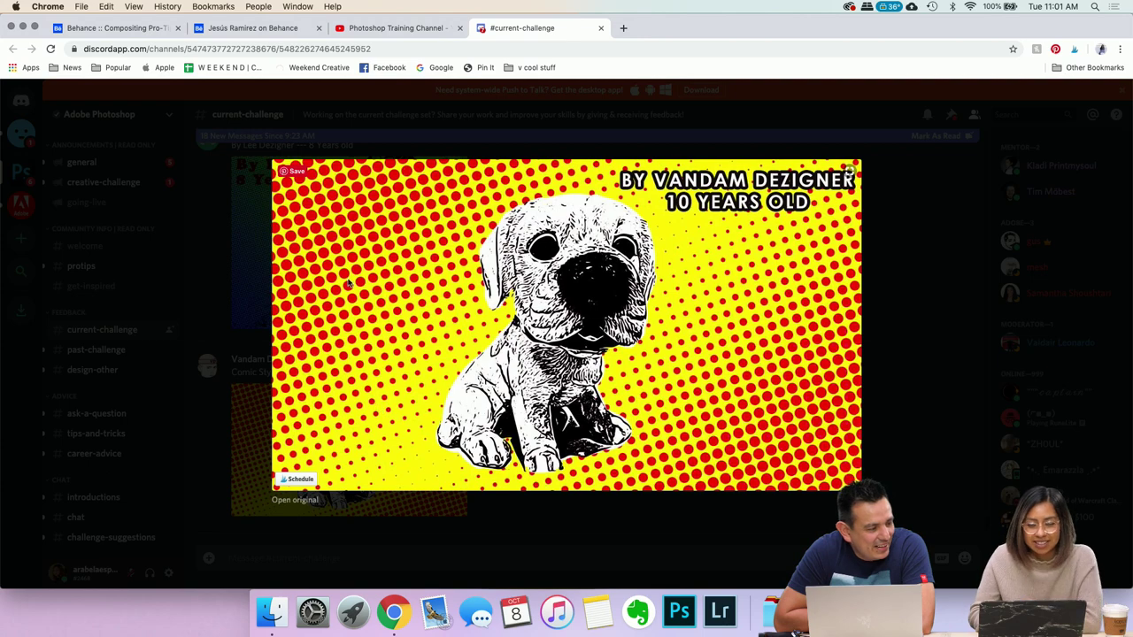
Close the enlarged puppy preview and scroll up to the green halftone cat post
scroll(349, 281, "up", 3)
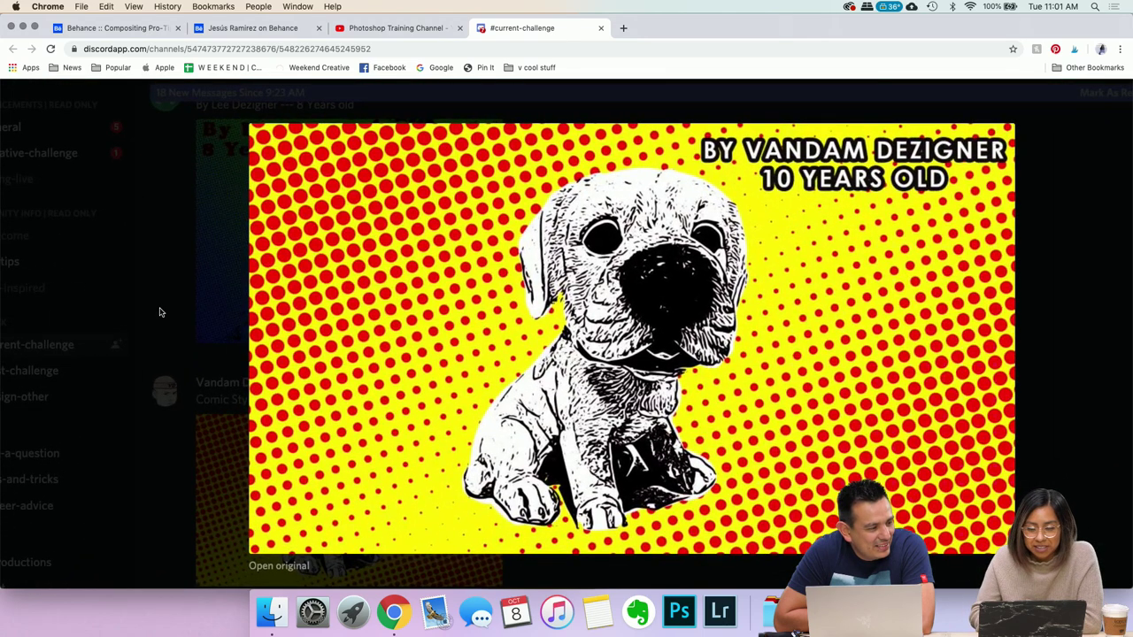
scroll(156, 314, "right", 3)
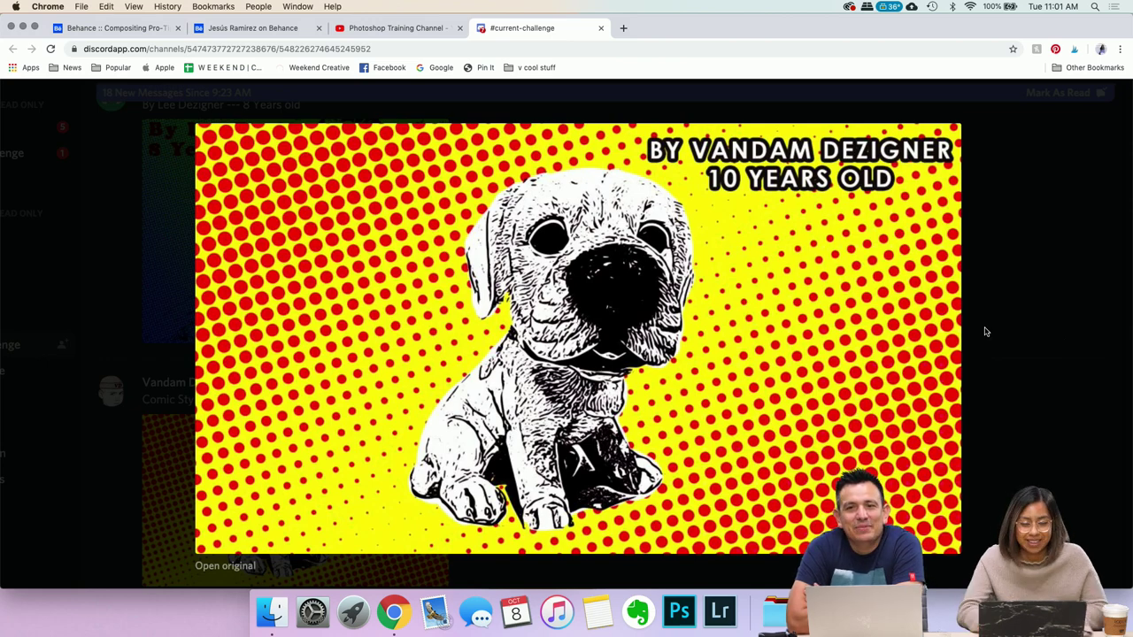
left_click(102, 320)
scroll(269, 329, "up", 3)
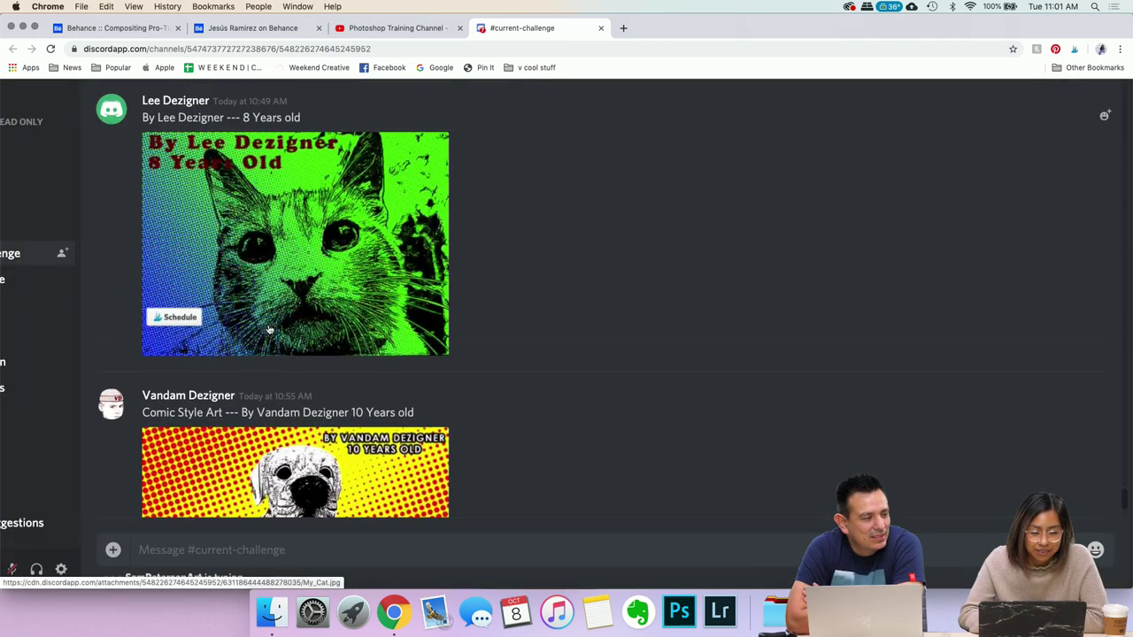
Enlarge the green halftone cat challenge entry in the preview lightbox
left_click(403, 258)
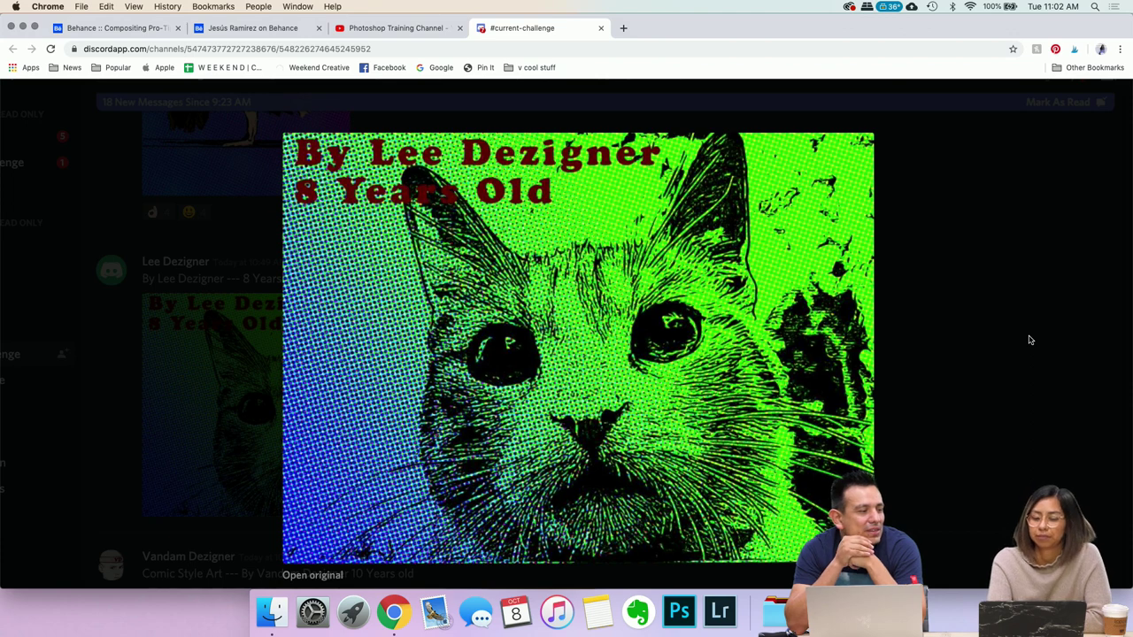
mouse_move(432, 182)
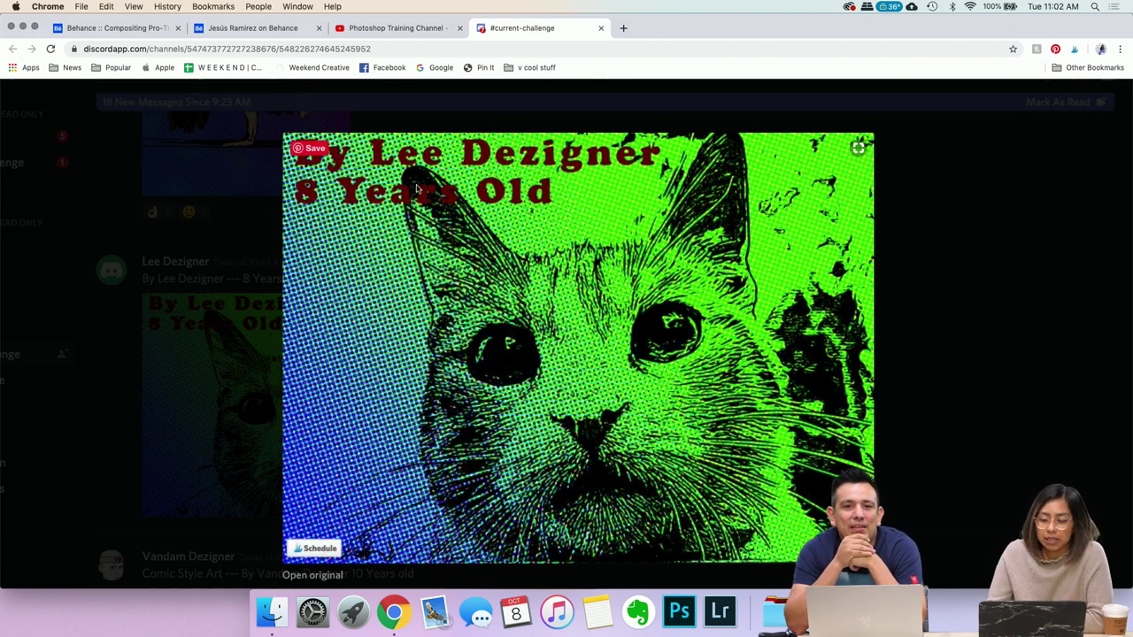
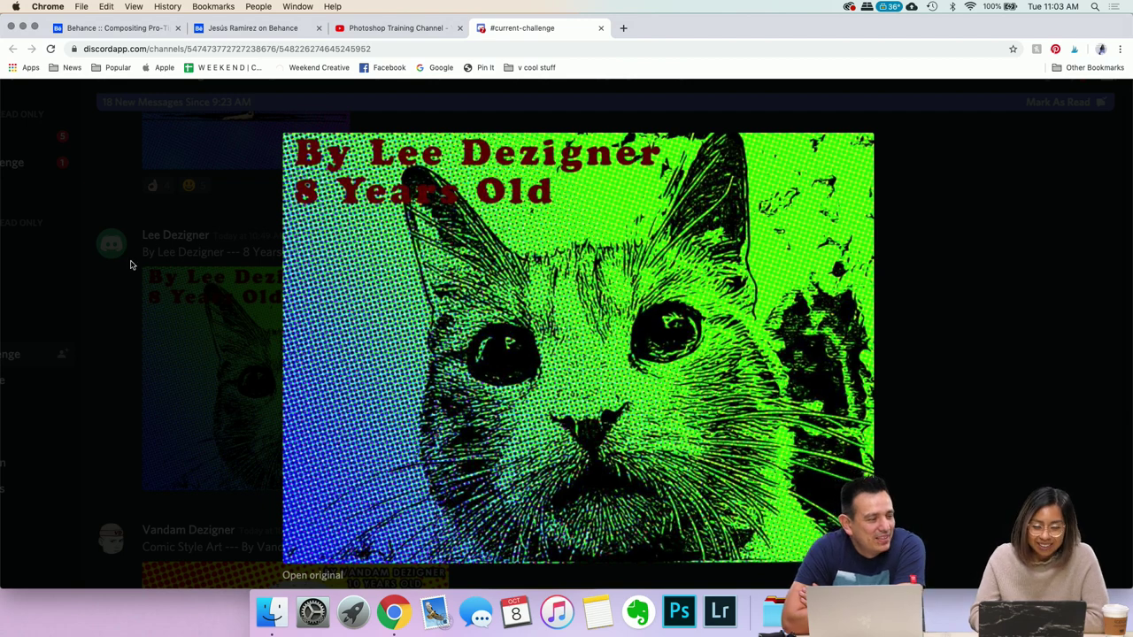
Close the enlarged cat artwork, then view the Original yoga photo enlarged and close it
left_click(122, 305)
scroll(249, 268, "up", 5)
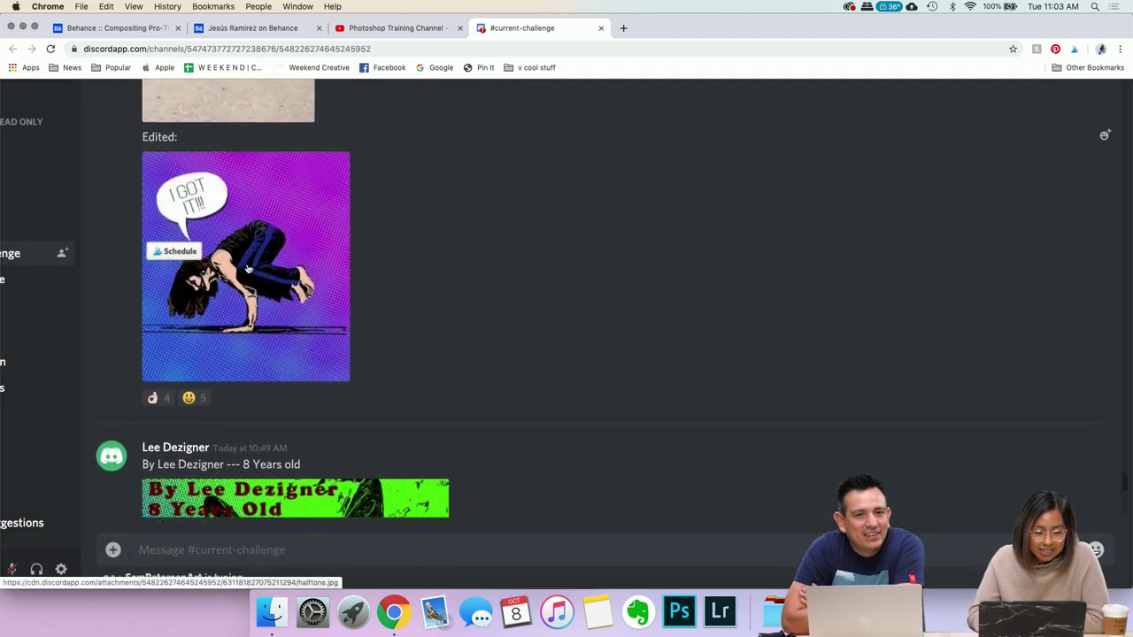
scroll(445, 233, "up", 5)
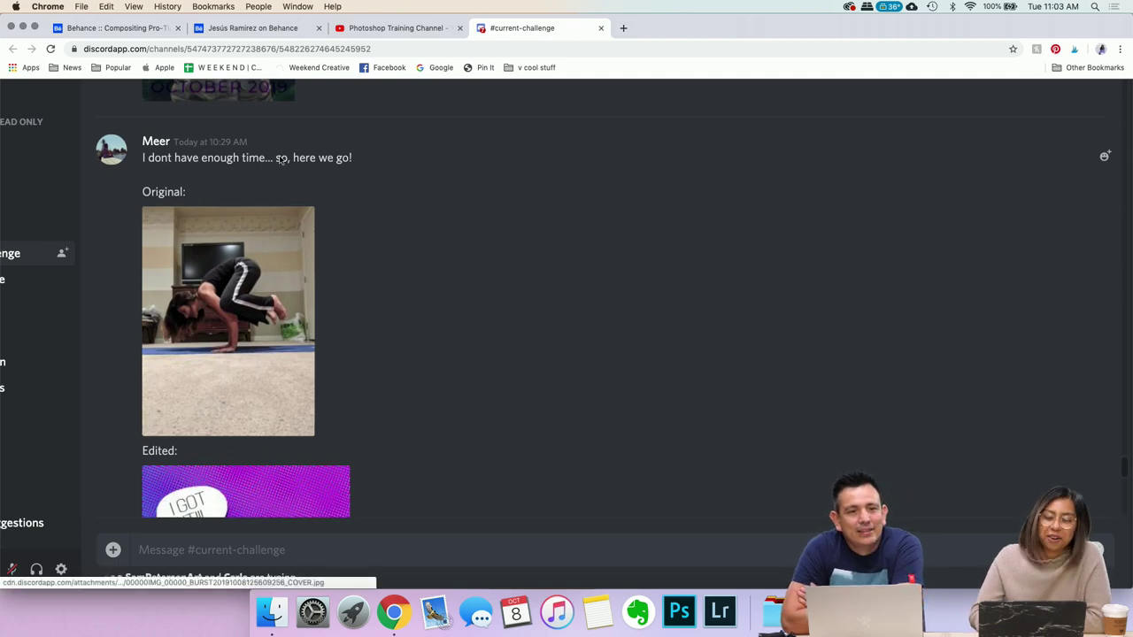
left_click(224, 333)
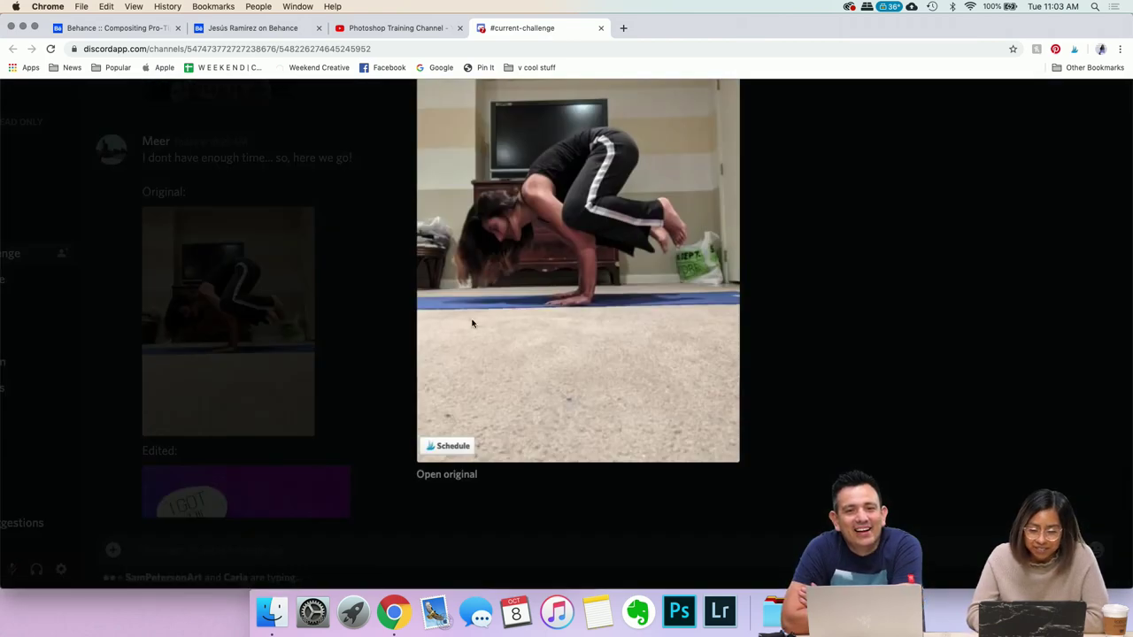
scroll(600, 377, "up", 2)
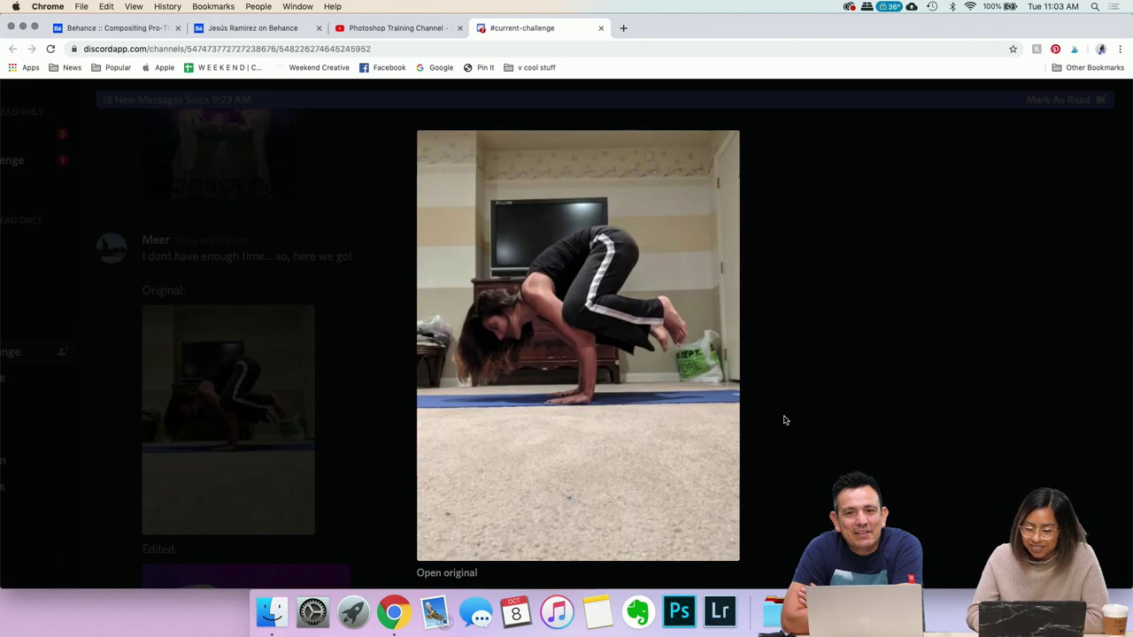
left_click(397, 346)
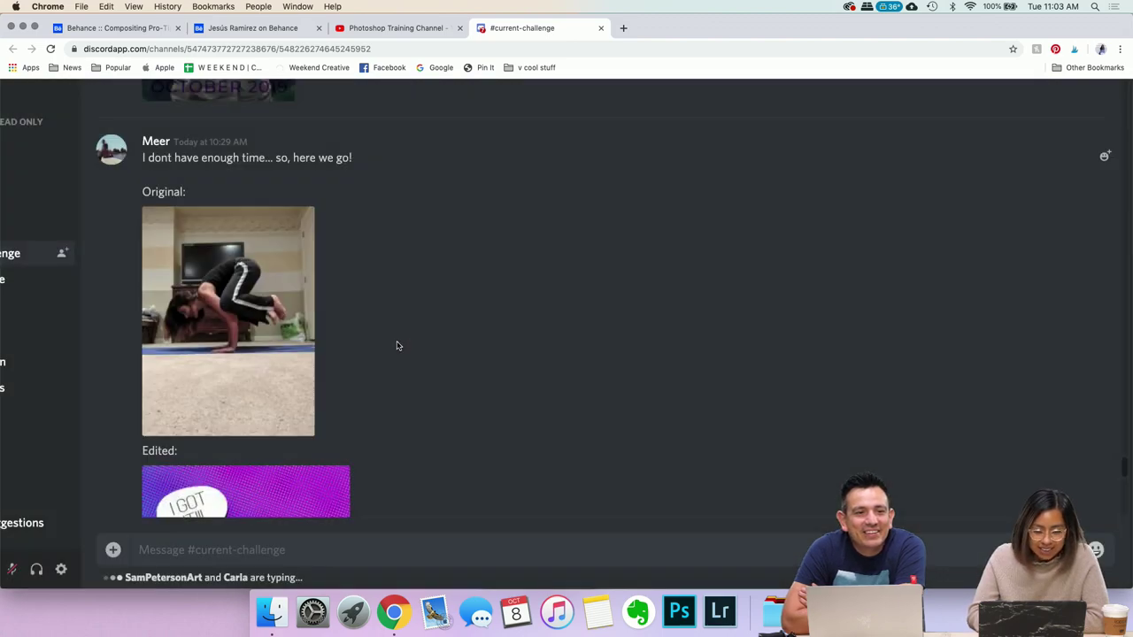
Review the Edited comic-style yoga image enlarged, then close the viewer
scroll(397, 347, "down", 3)
left_click(257, 413)
scroll(844, 374, "up", 2)
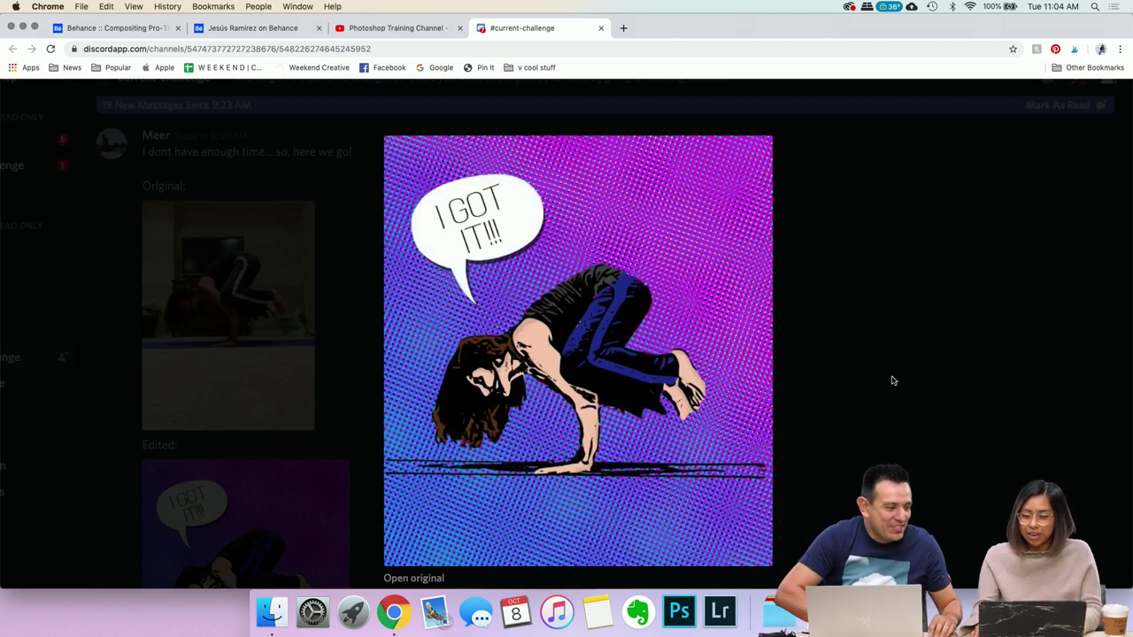
scroll(815, 368, "up", 2)
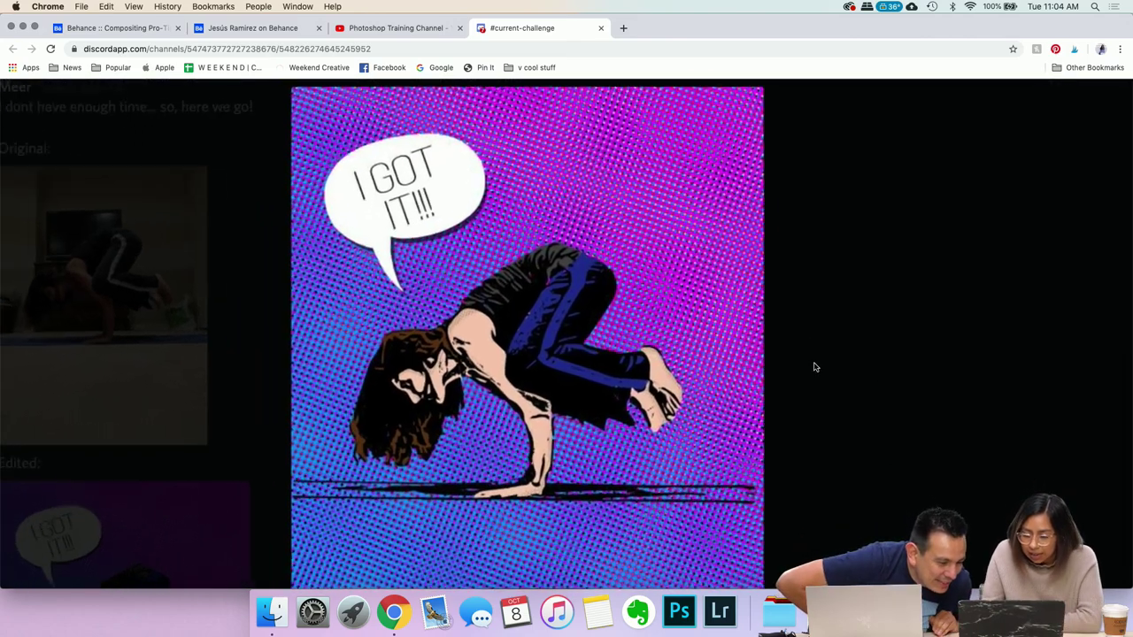
scroll(815, 367, "up", 2)
scroll(815, 368, "down", 3)
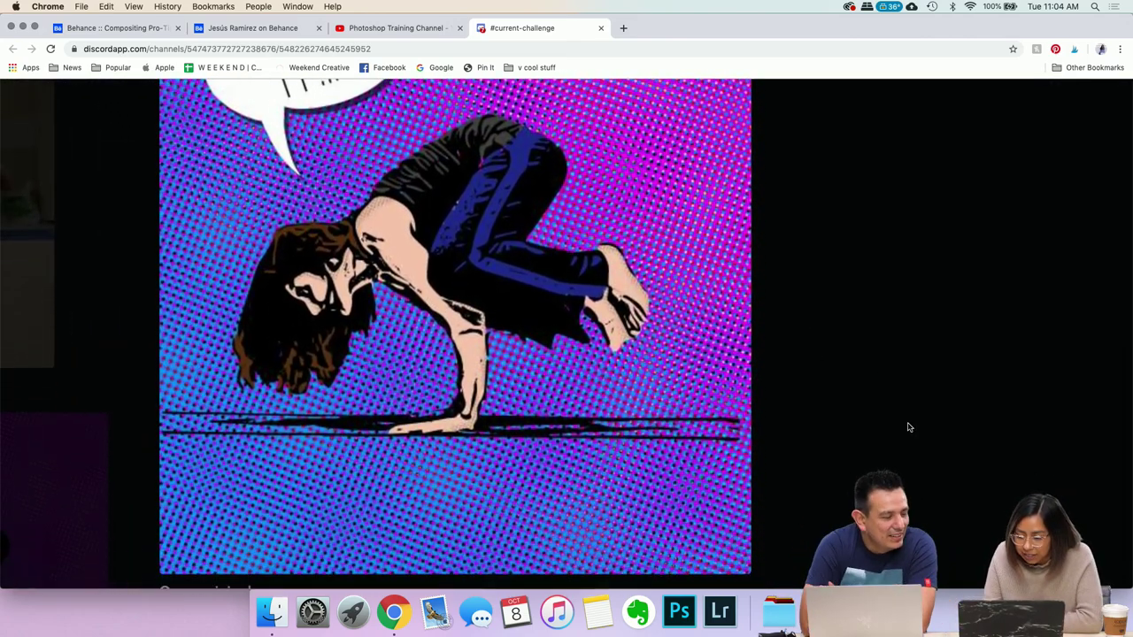
scroll(907, 428, "down", 1)
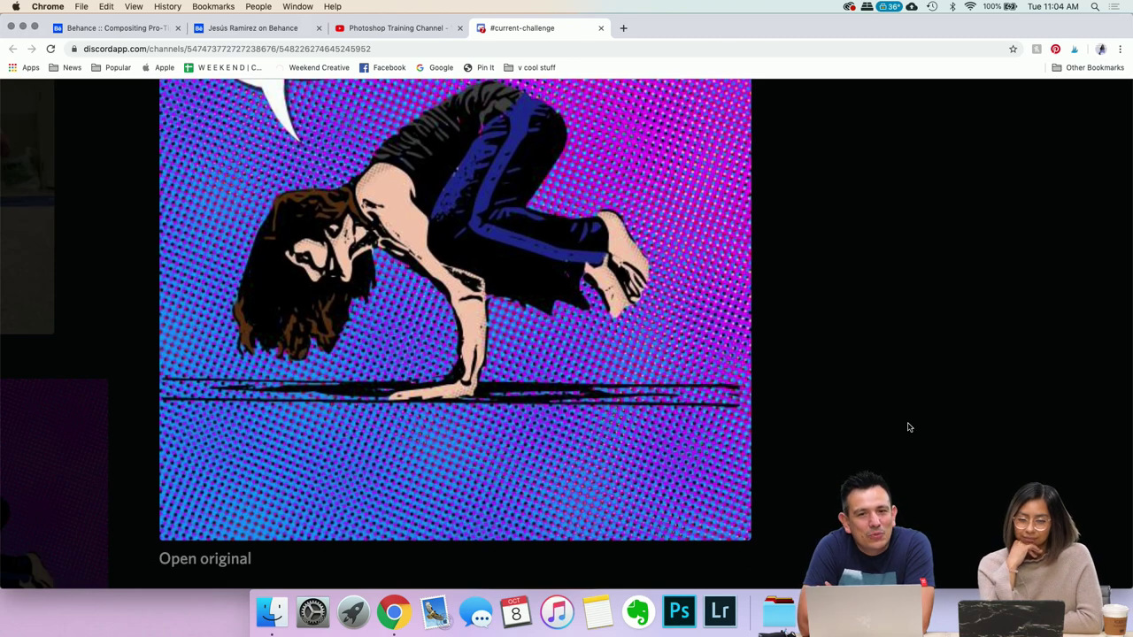
scroll(908, 428, "up", 5)
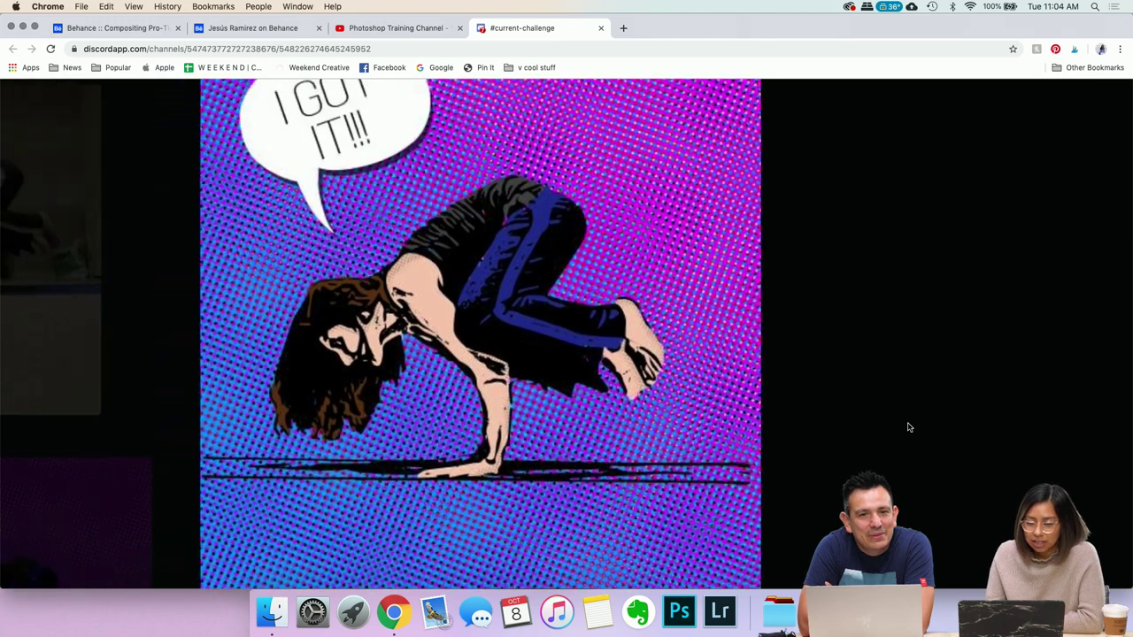
scroll(907, 428, "up", 3)
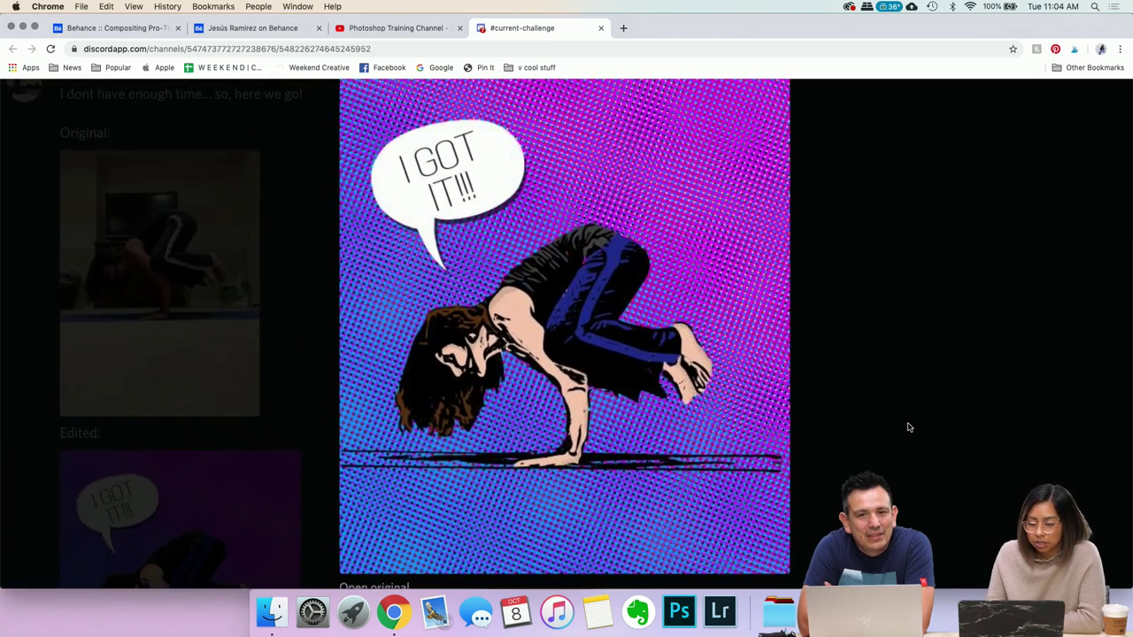
scroll(908, 427, "down", 1)
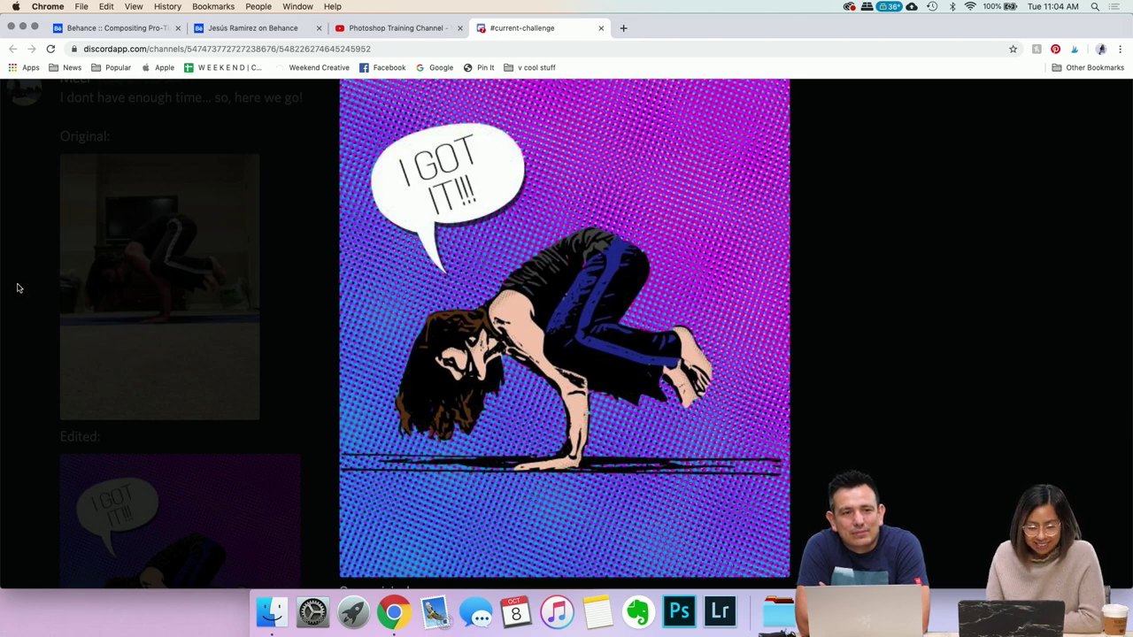
left_click(45, 319)
scroll(314, 425, "up", 5)
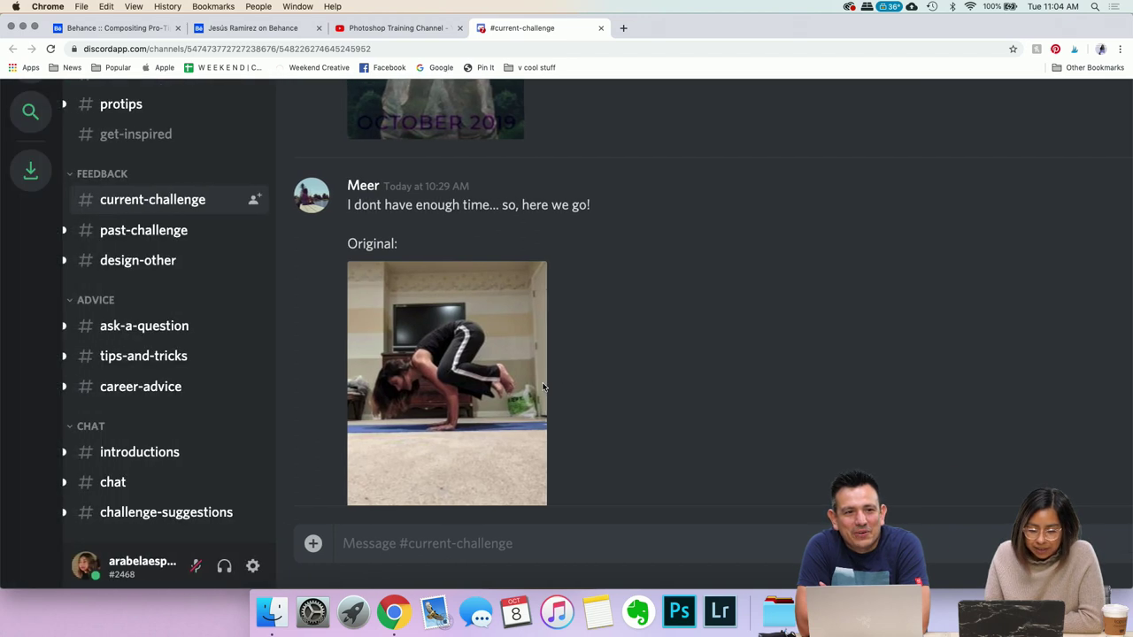
Browse the channel, enlarge the Challenge 5: Layer Masks image, and reload Discord with Cmd+R
scroll(544, 388, "up", 5)
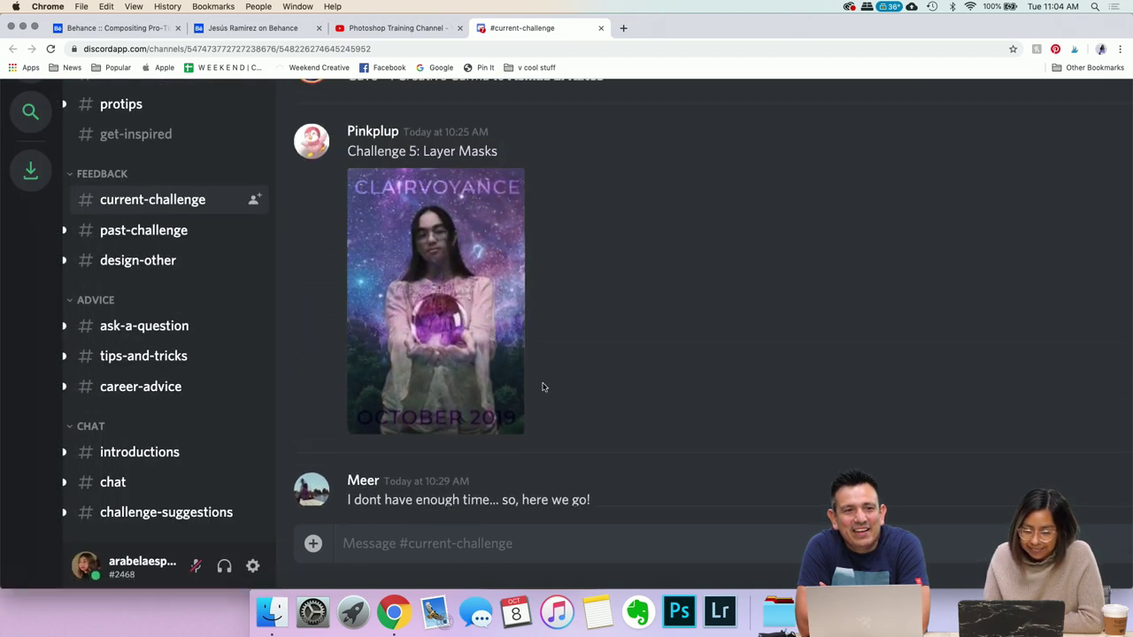
scroll(543, 387, "up", 5)
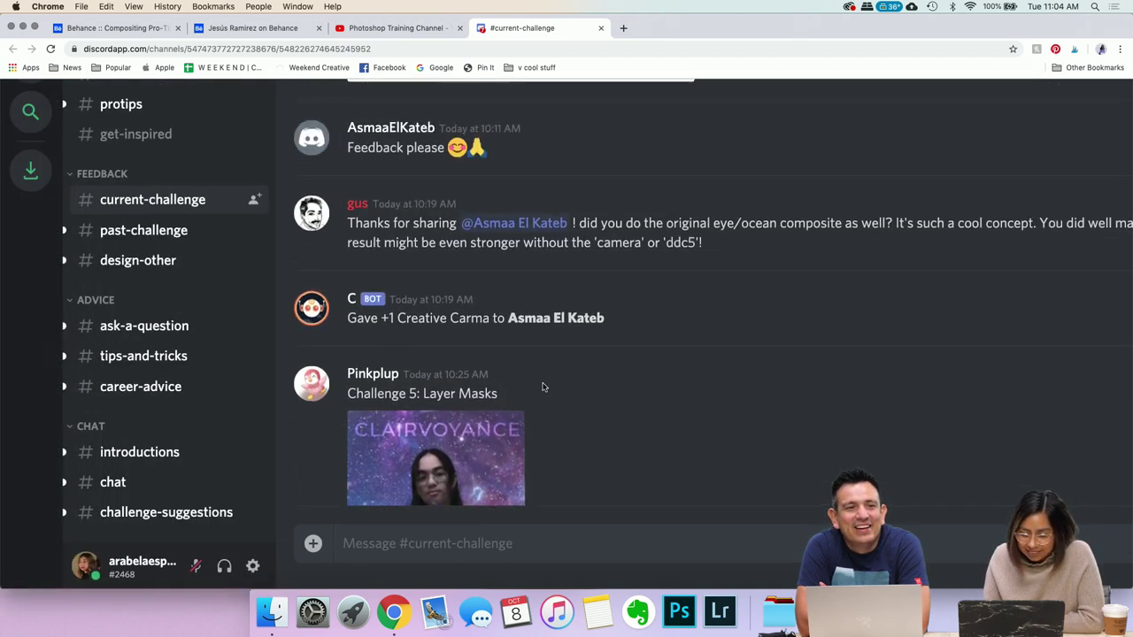
scroll(544, 387, "down", 4)
scroll(543, 387, "down", 2)
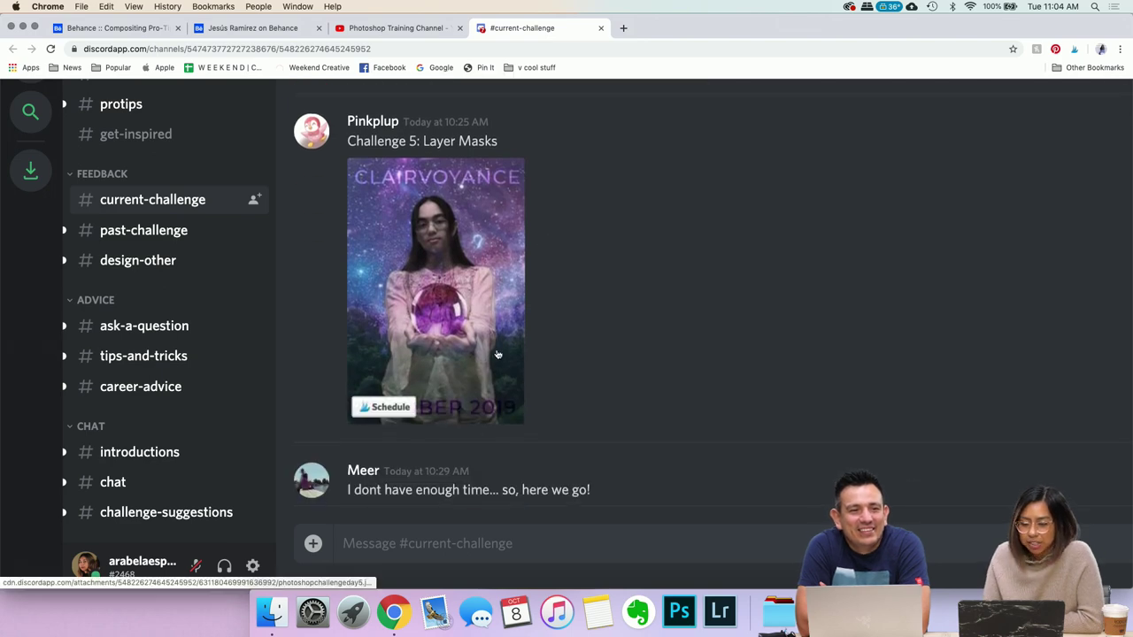
scroll(640, 349, "up", 5)
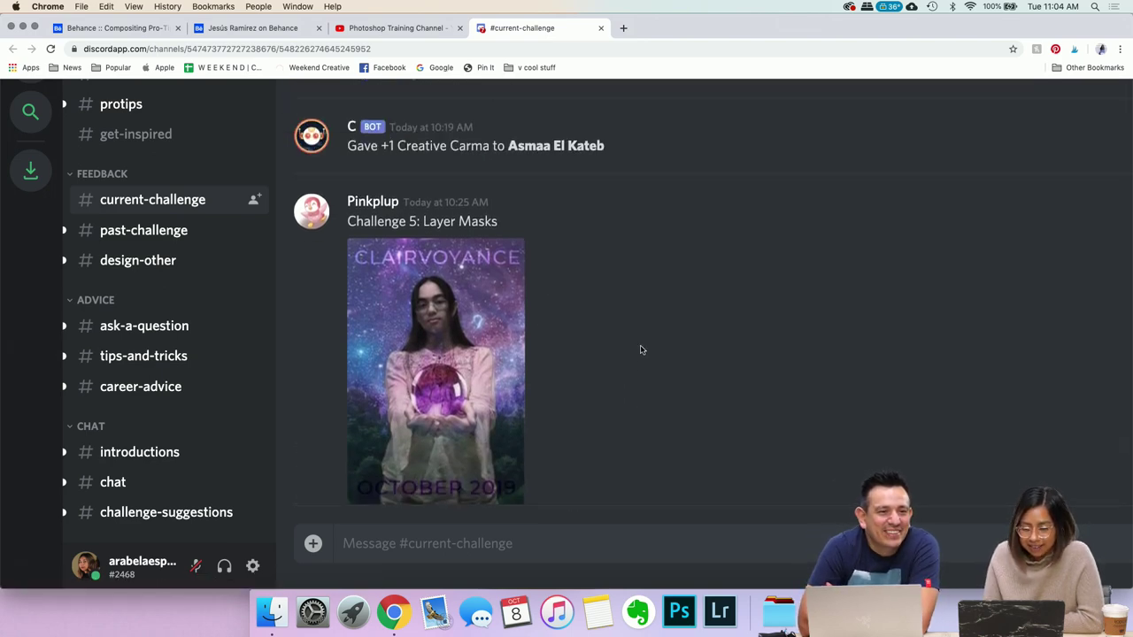
scroll(642, 350, "up", 10)
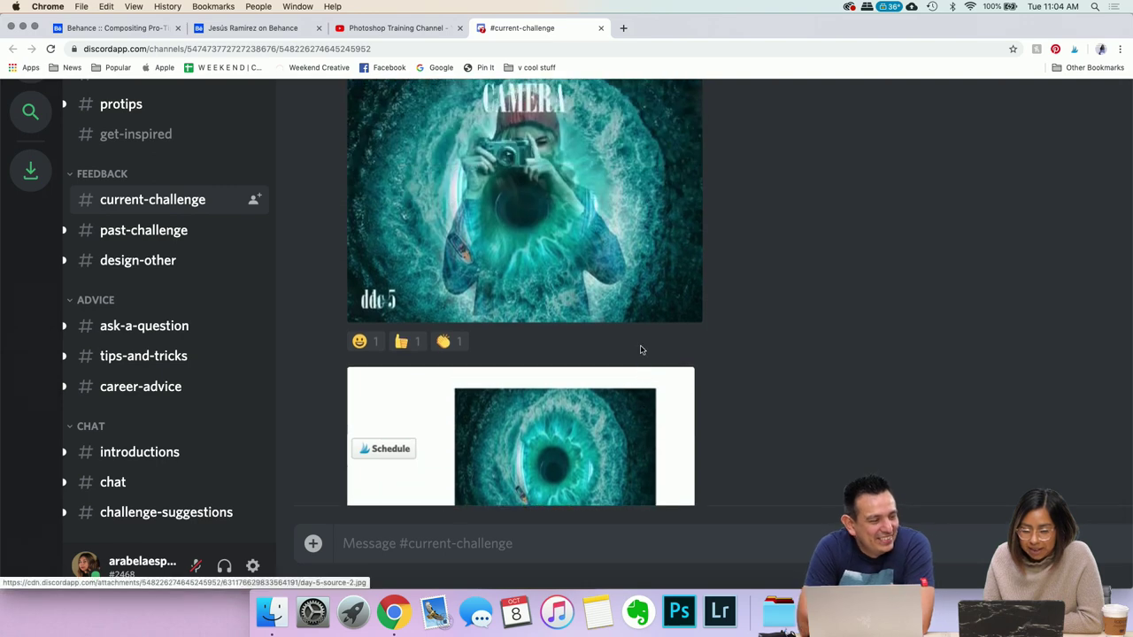
scroll(642, 350, "up", 1)
scroll(642, 351, "down", 3)
scroll(642, 350, "up", 6)
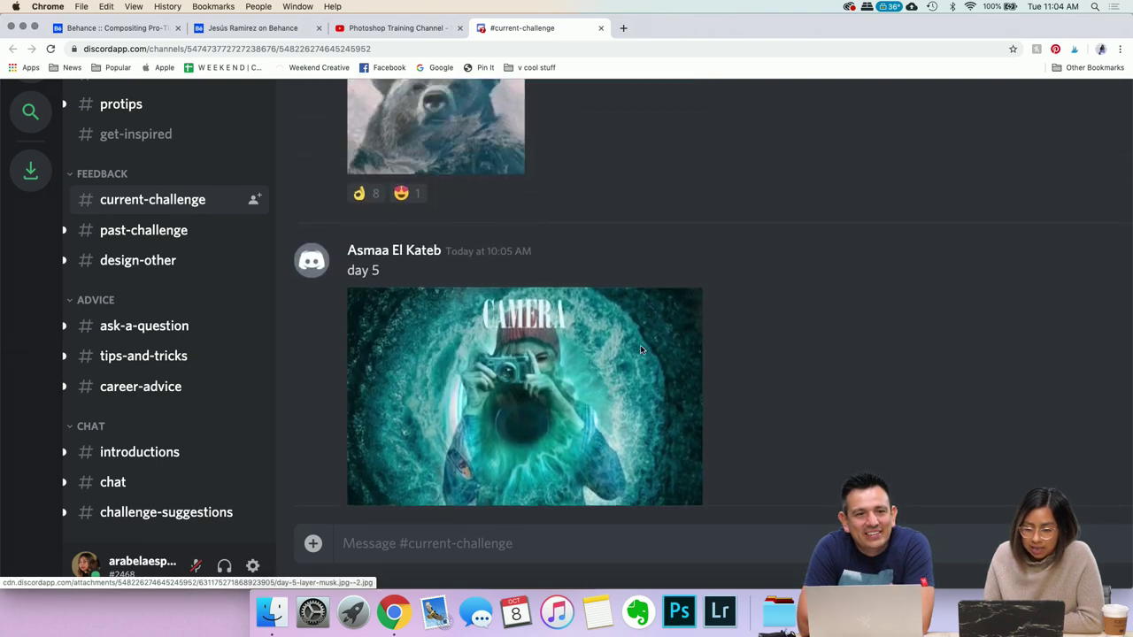
scroll(642, 350, "up", 4)
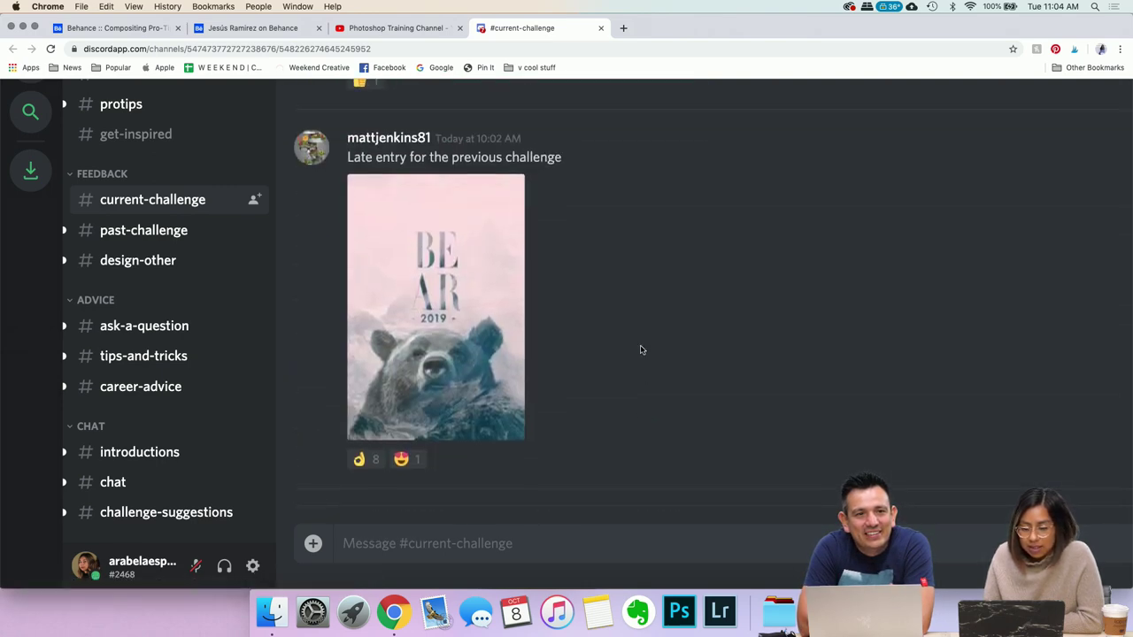
scroll(641, 350, "down", 7)
scroll(642, 350, "down", 15)
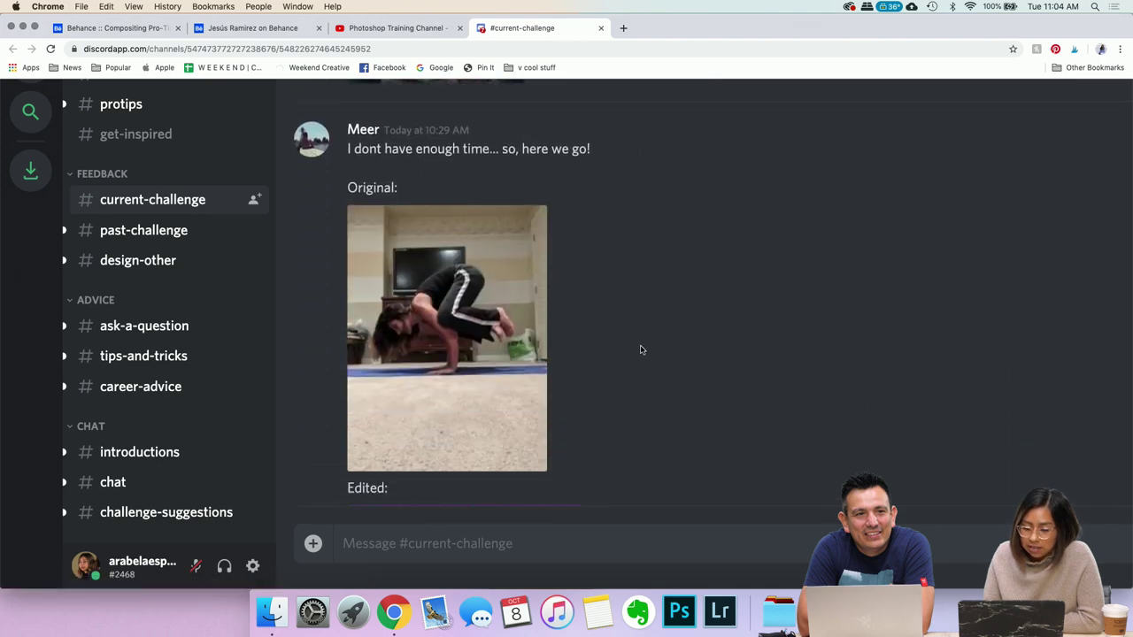
scroll(642, 351, "down", 9)
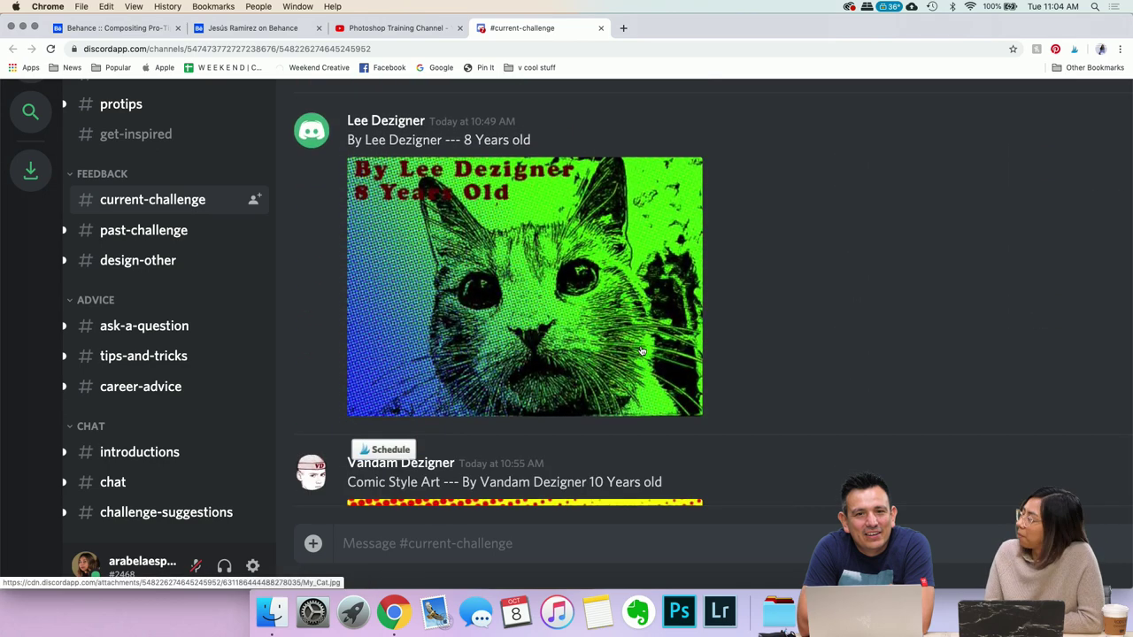
scroll(642, 351, "up", 7)
scroll(642, 351, "up", 10)
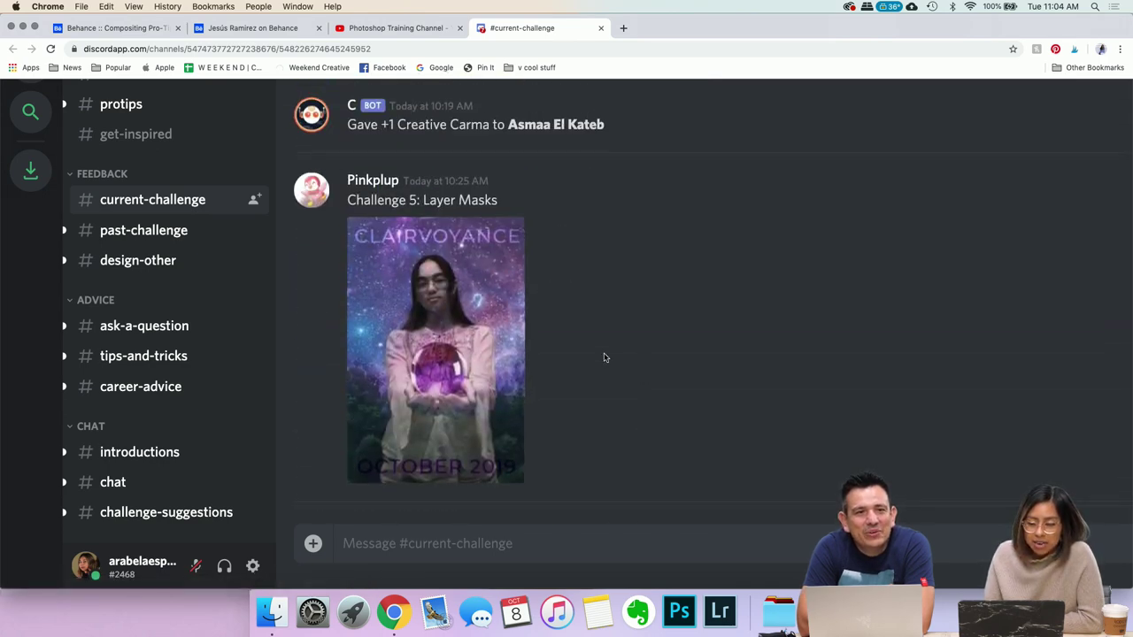
left_click(425, 365)
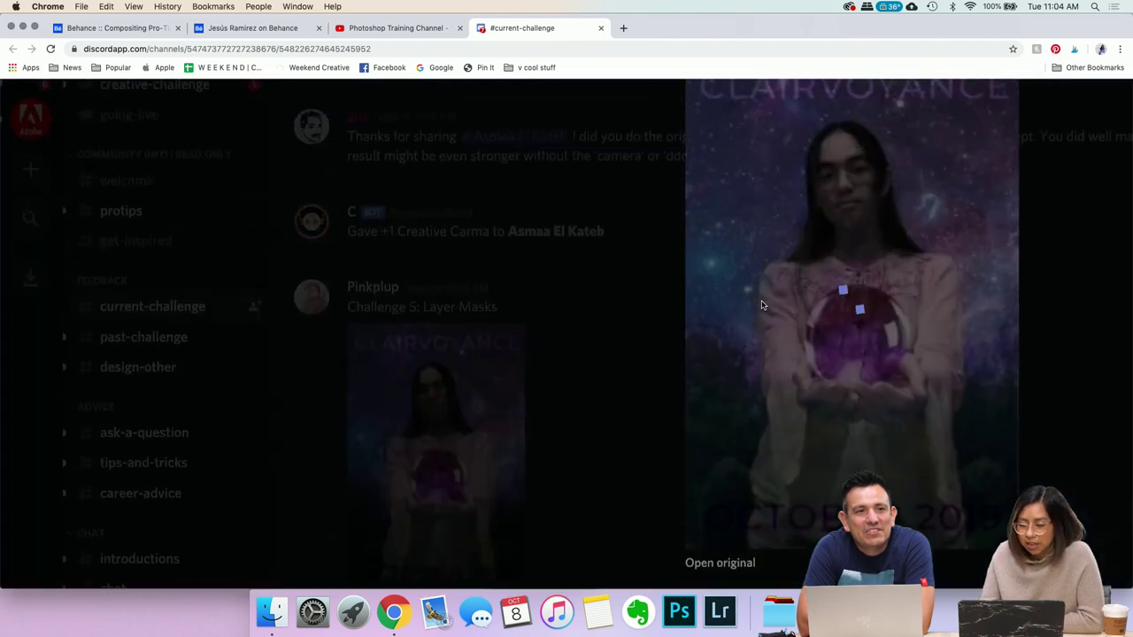
key("super+r")
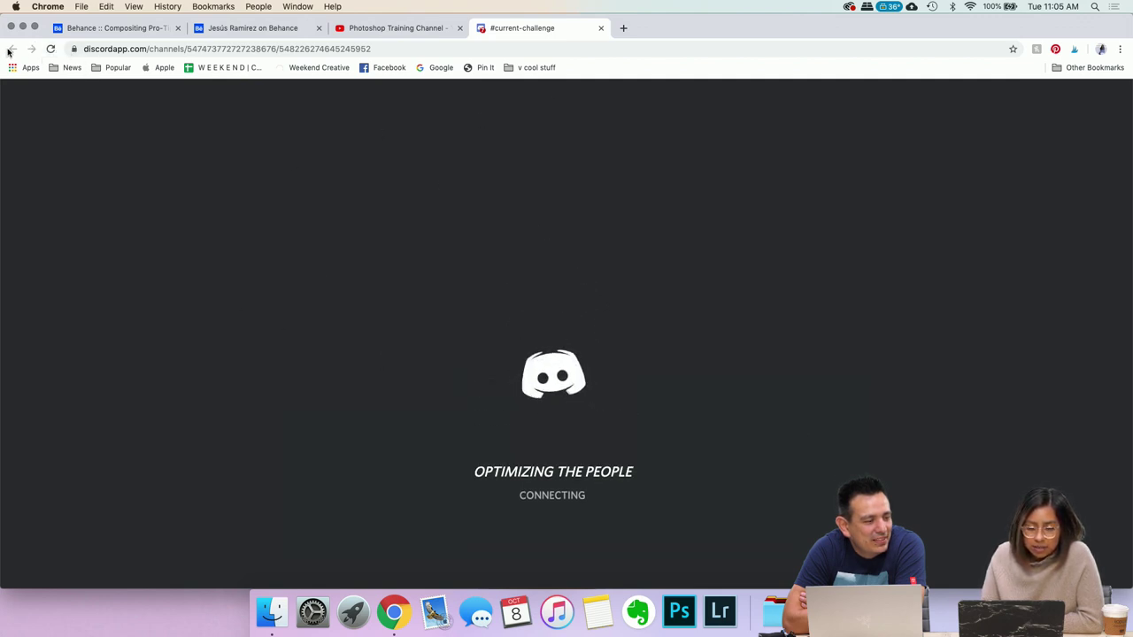
Retry loading Discord after the connection error and check the Wi-Fi status
left_click(50, 49)
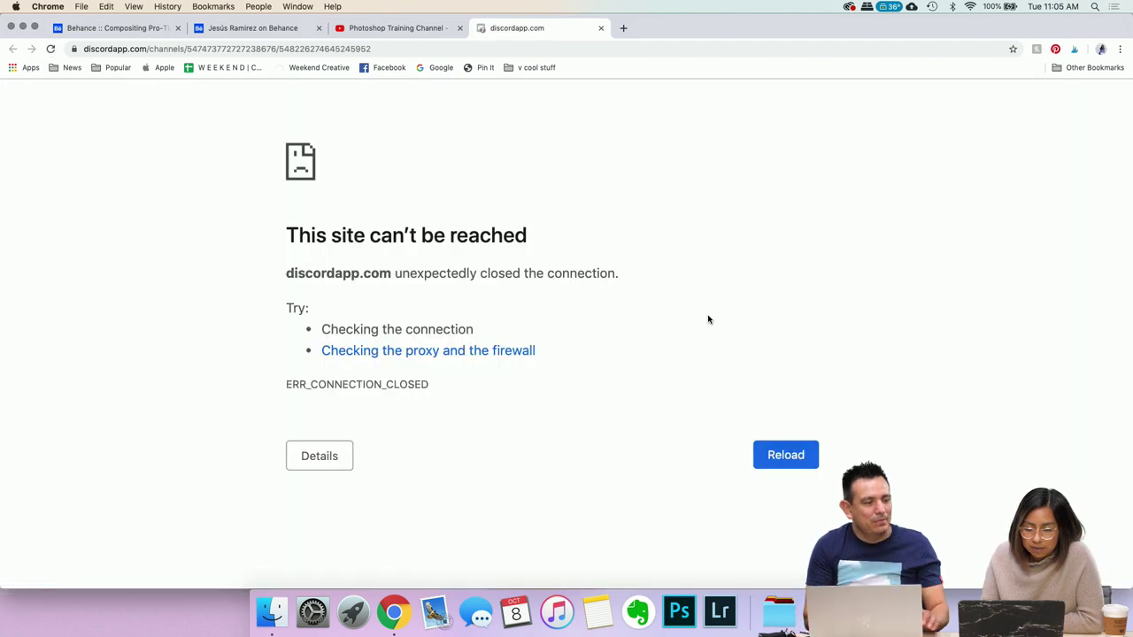
left_click(813, 457)
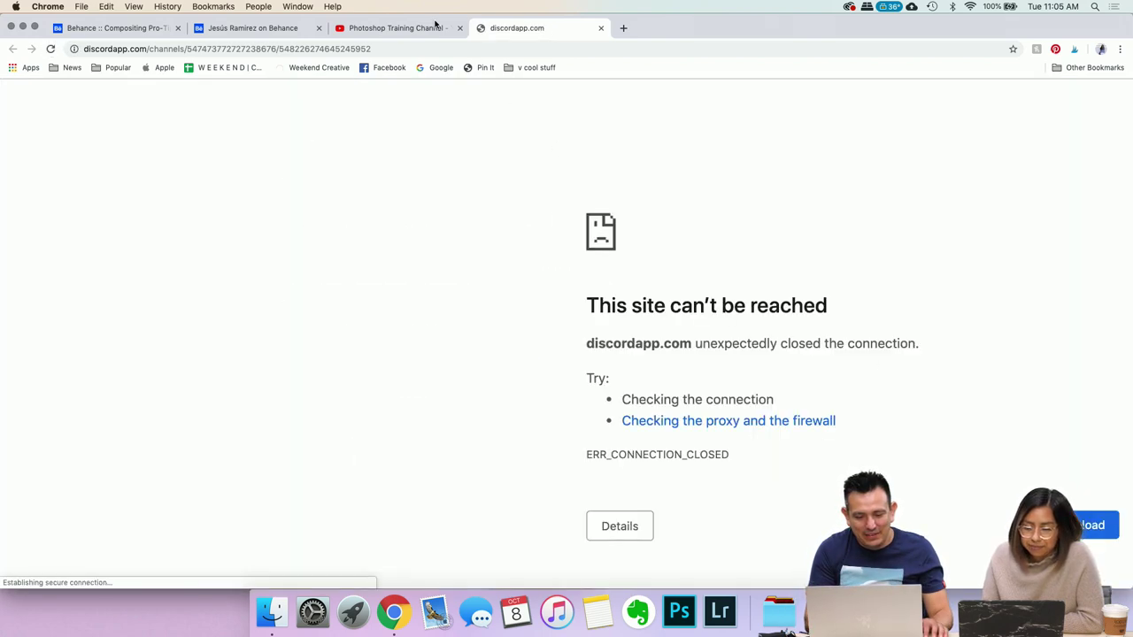
left_click(971, 6)
left_click(516, 215)
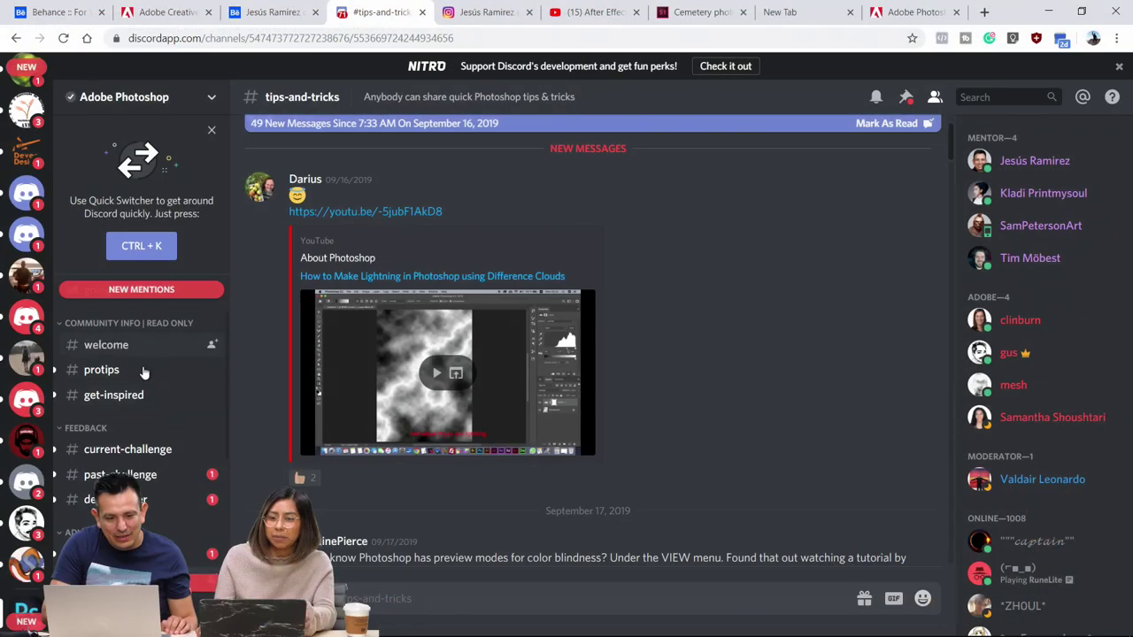
Open the #current-challenge channel and scroll down its posts
scroll(116, 399, "down", 1)
left_click(123, 376)
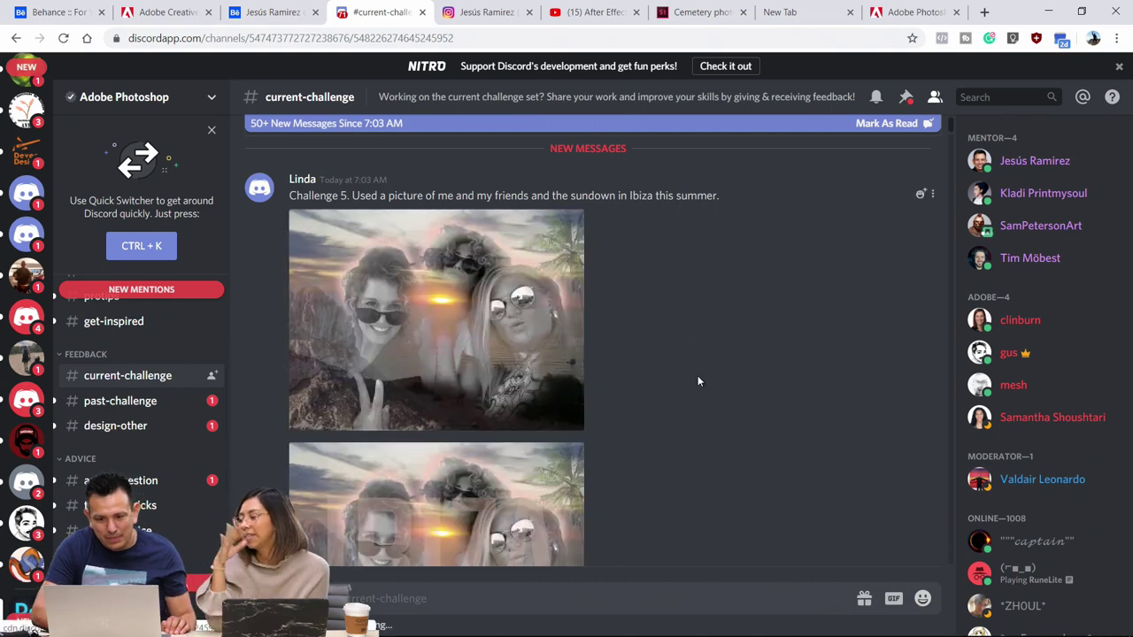
scroll(698, 381, "down", 10)
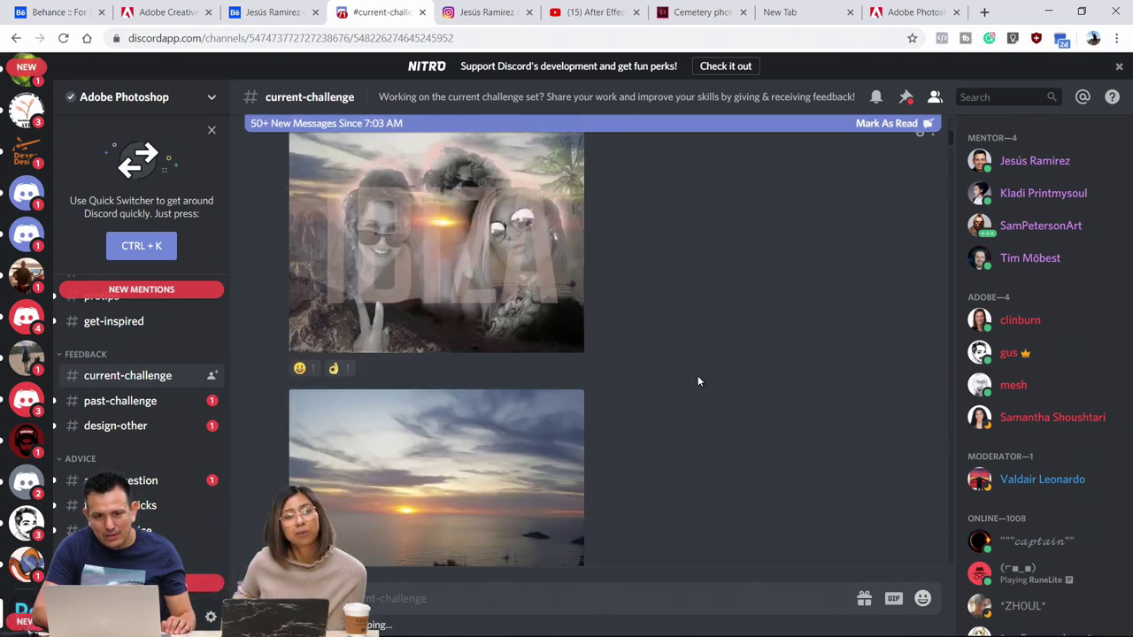
scroll(697, 382, "down", 10)
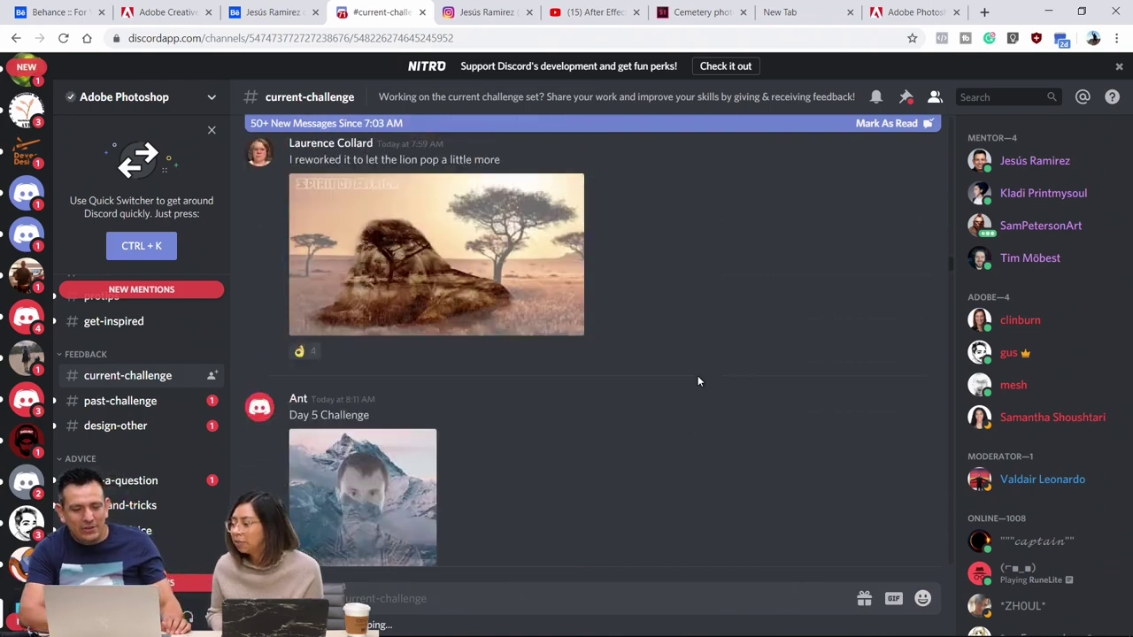
scroll(698, 375, "down", 15)
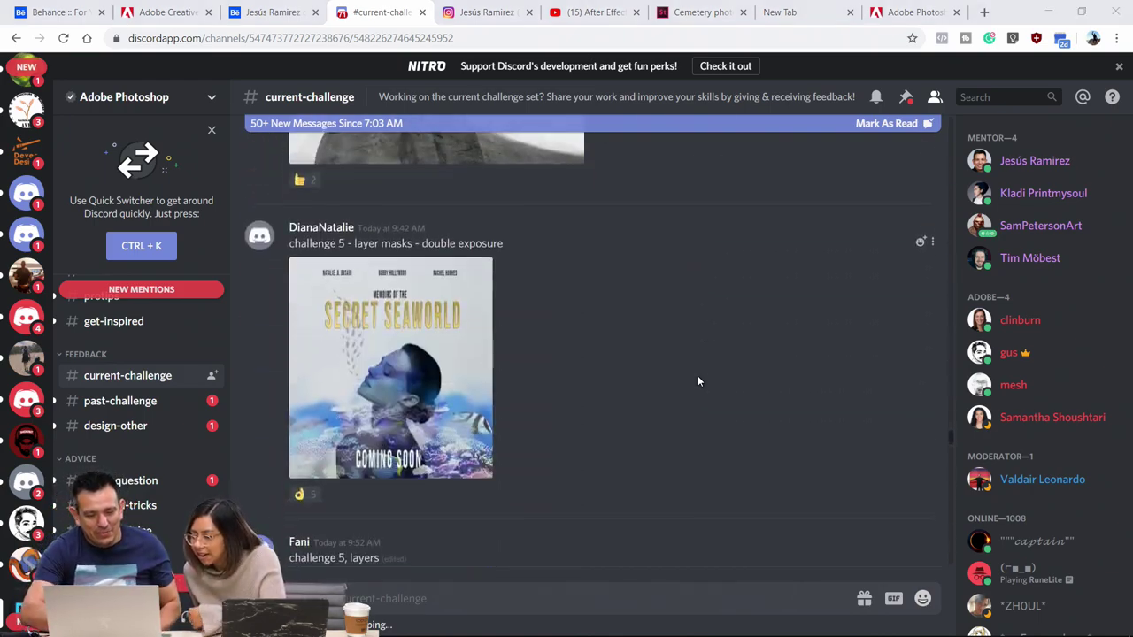
Return to the Chrome window and scroll the channel to the Clairvoyance post
key("alt+Tab")
left_click(246, 210)
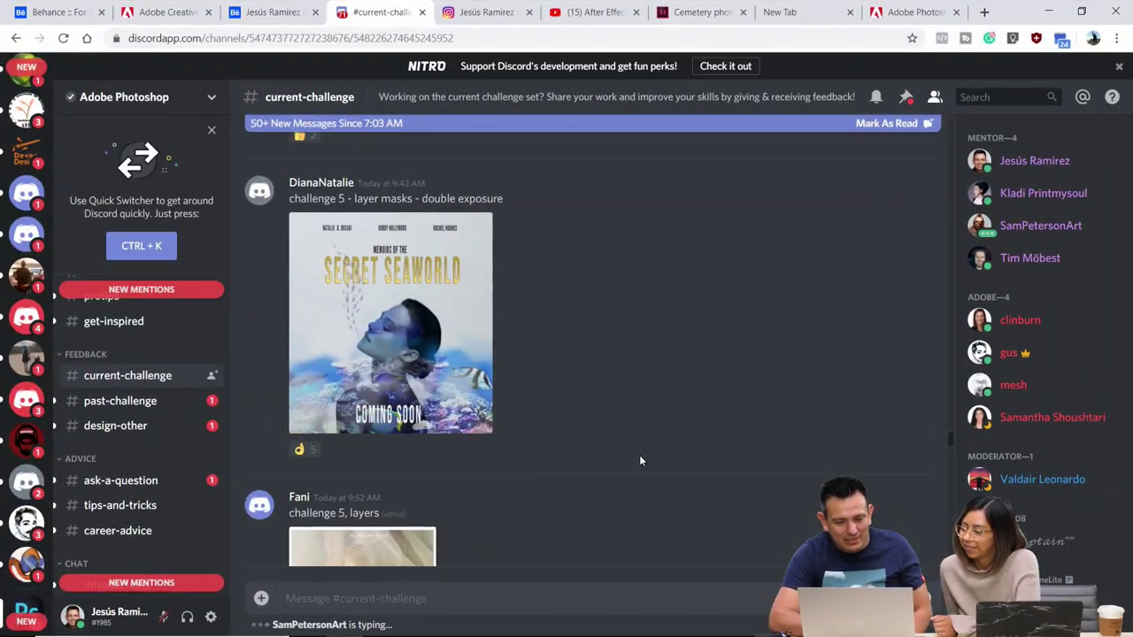
scroll(639, 455, "down", 3)
scroll(641, 460, "down", 12)
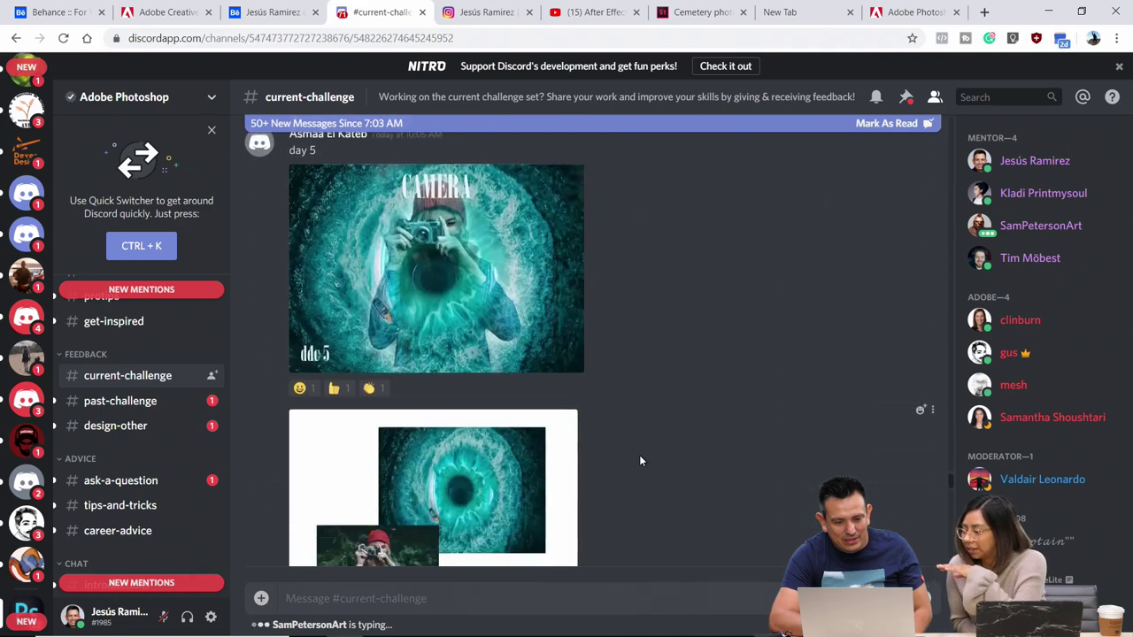
scroll(641, 461, "down", 15)
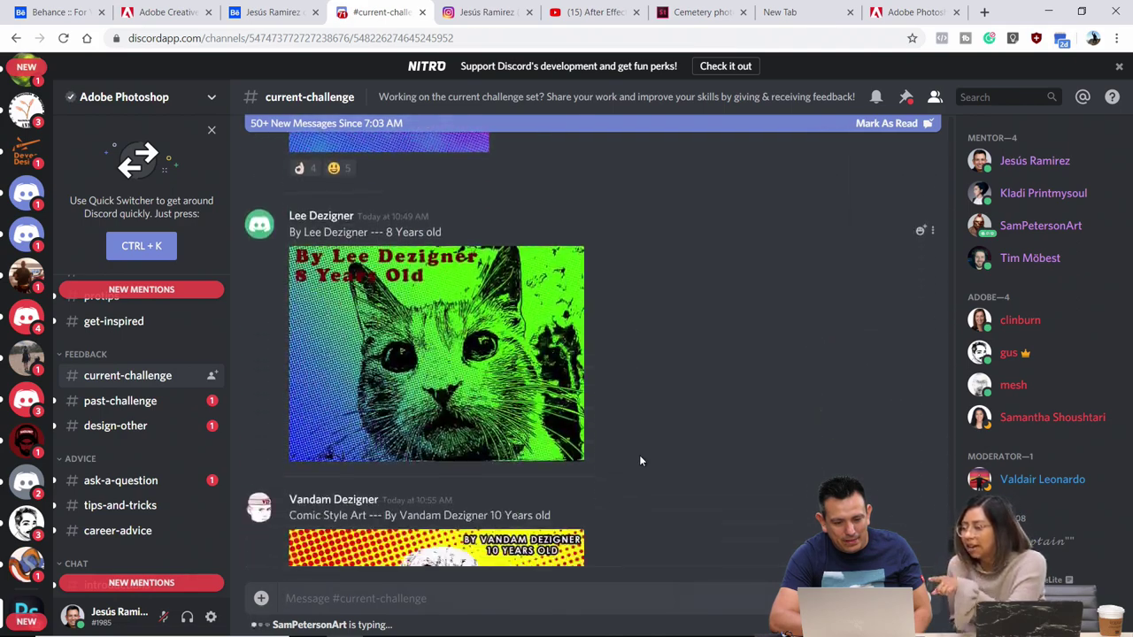
scroll(641, 460, "down", 2)
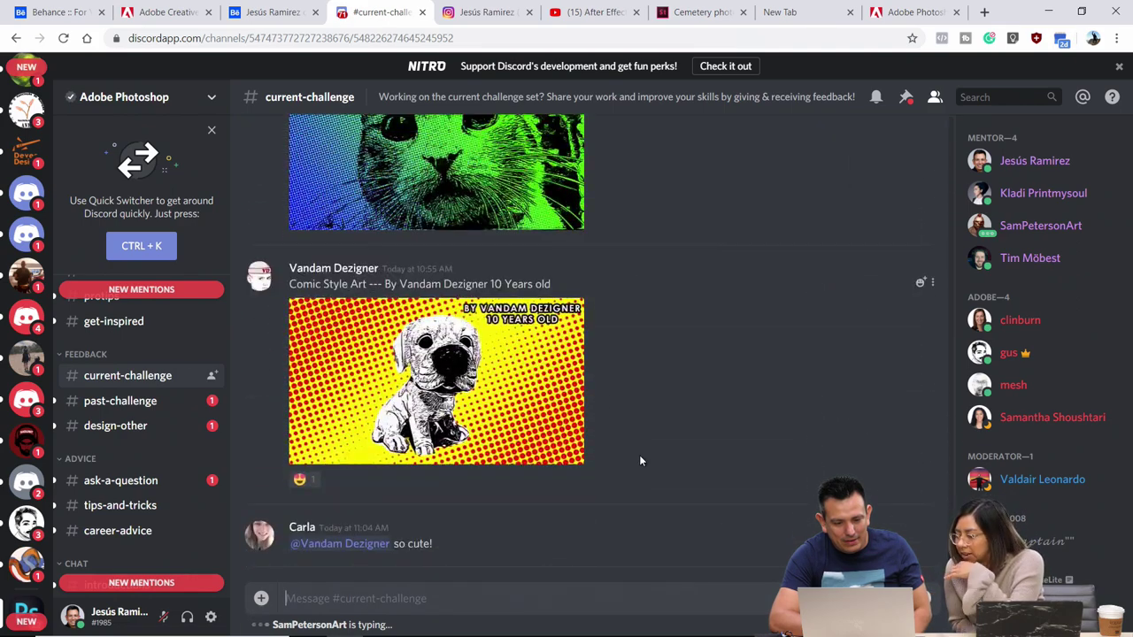
scroll(641, 461, "up", 2)
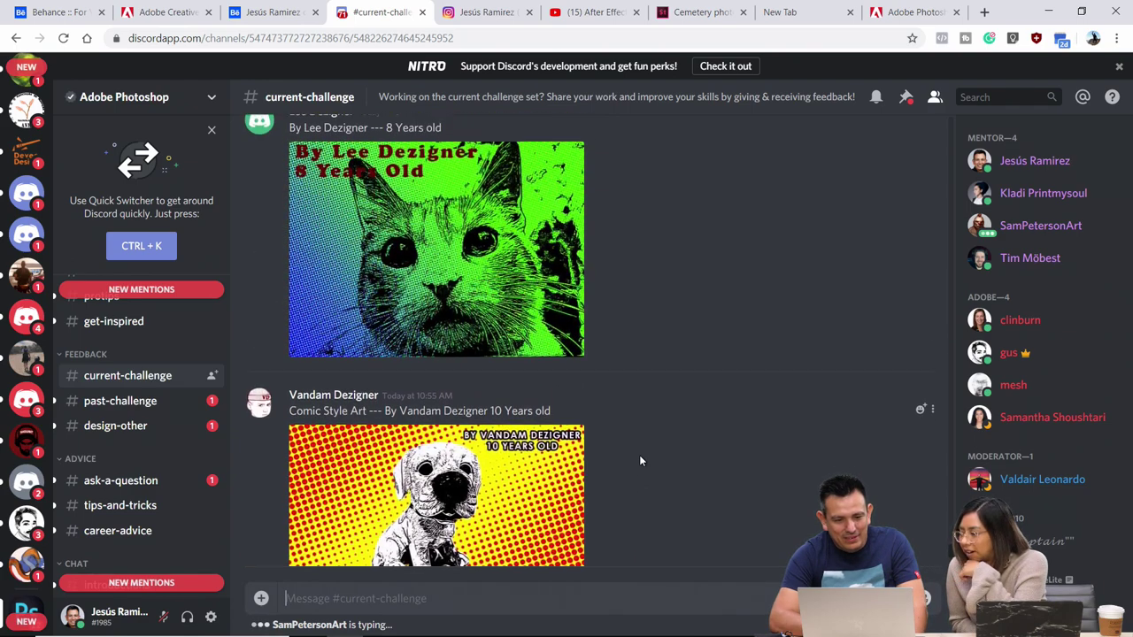
scroll(641, 461, "up", 10)
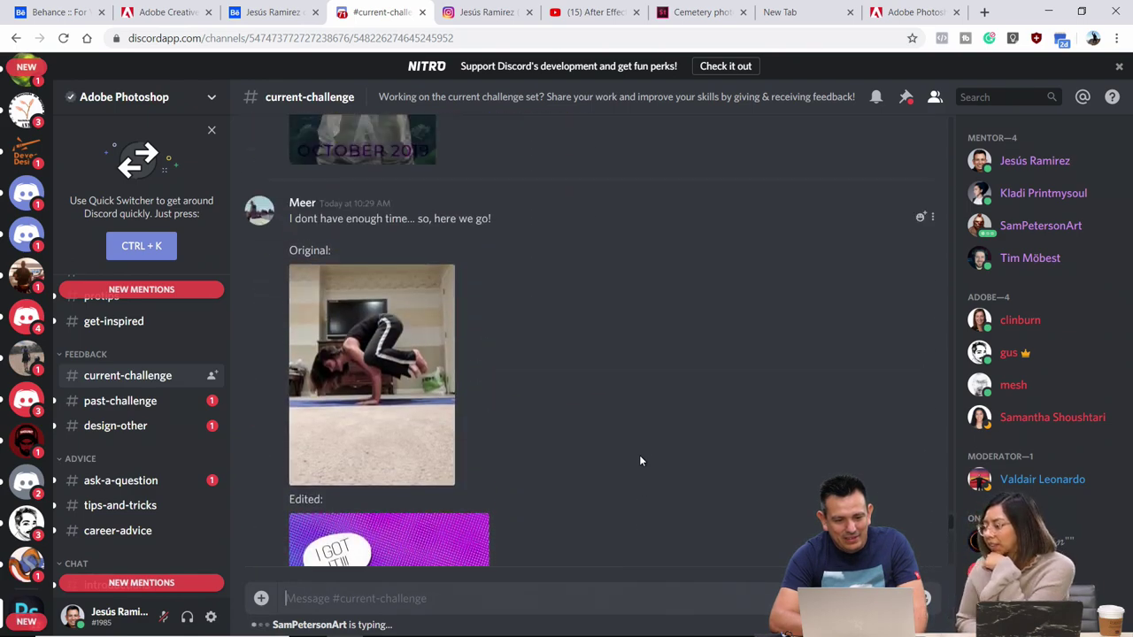
scroll(641, 460, "up", 4)
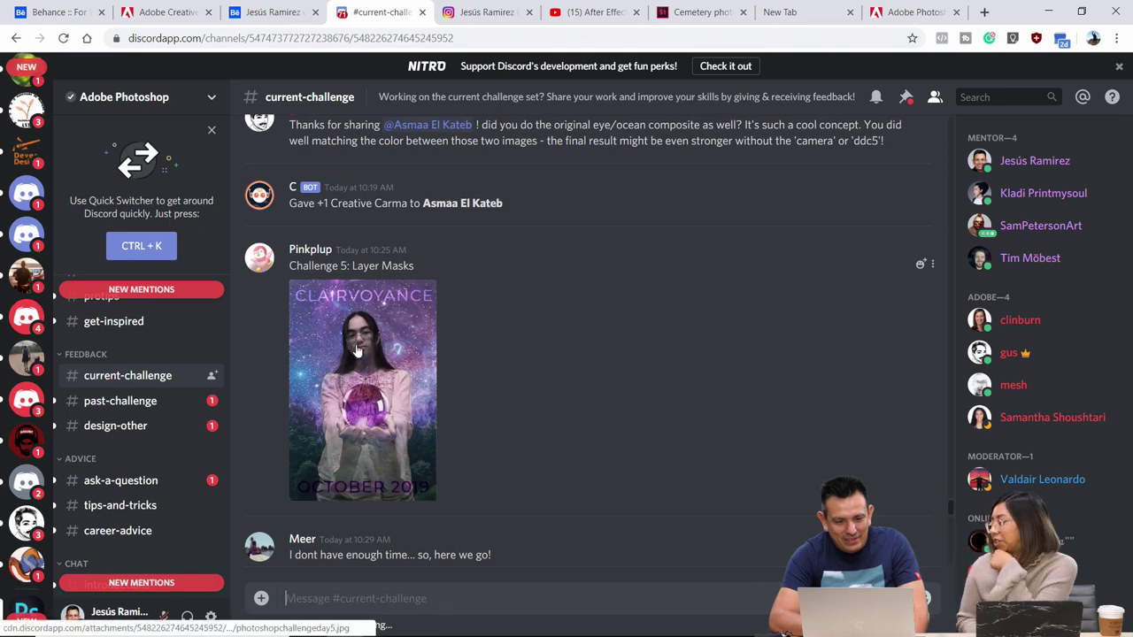
left_click(357, 352)
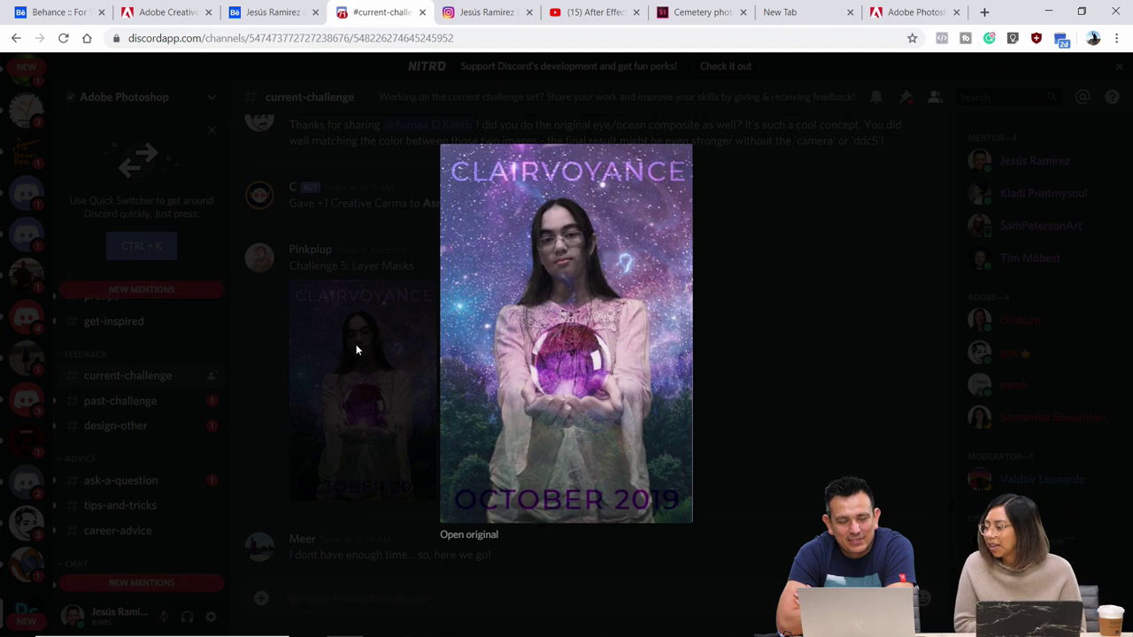
Close the Clairvoyance poster, review the day 5 CAMERA composite enlarged, then close it
left_click(776, 295)
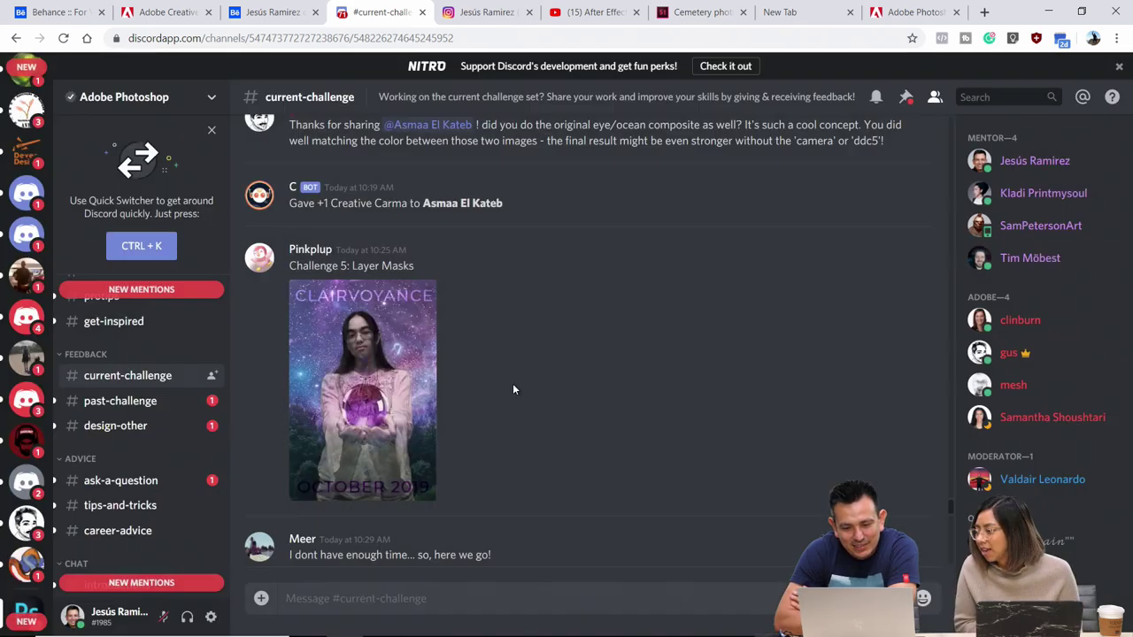
scroll(513, 390, "up", 6)
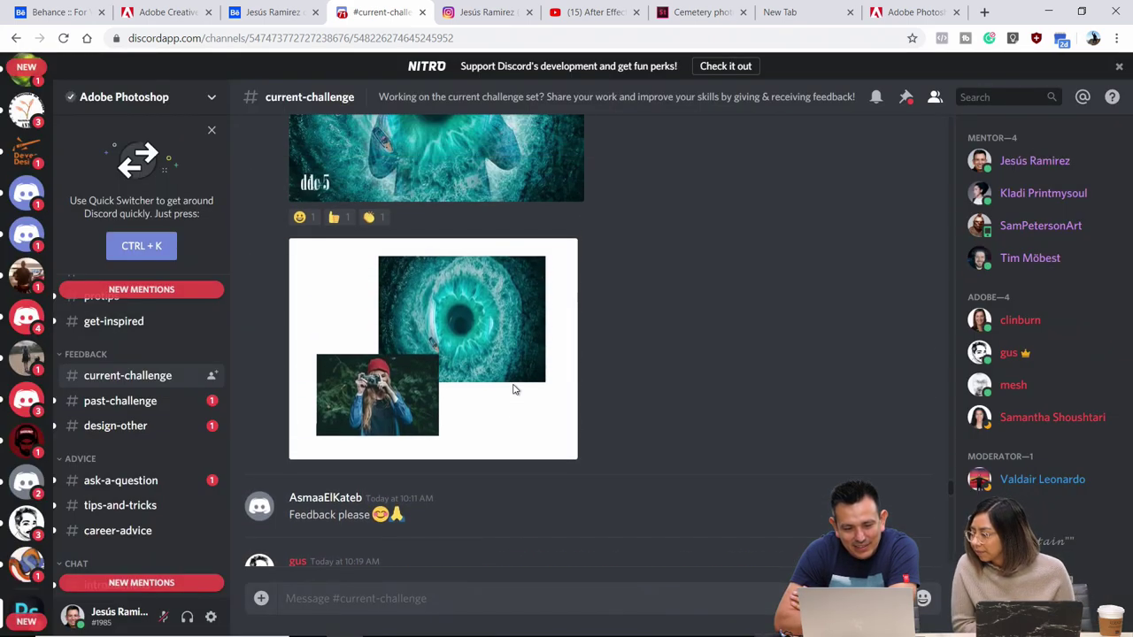
scroll(512, 390, "up", 3)
left_click(499, 301)
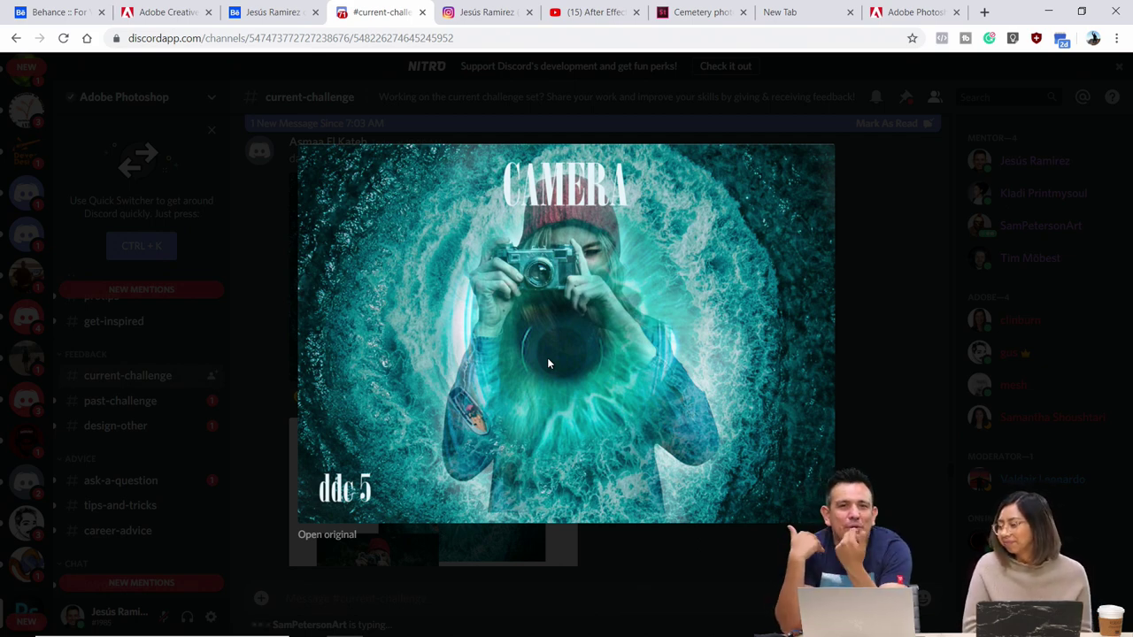
left_click(113, 299)
scroll(610, 331, "up", 3)
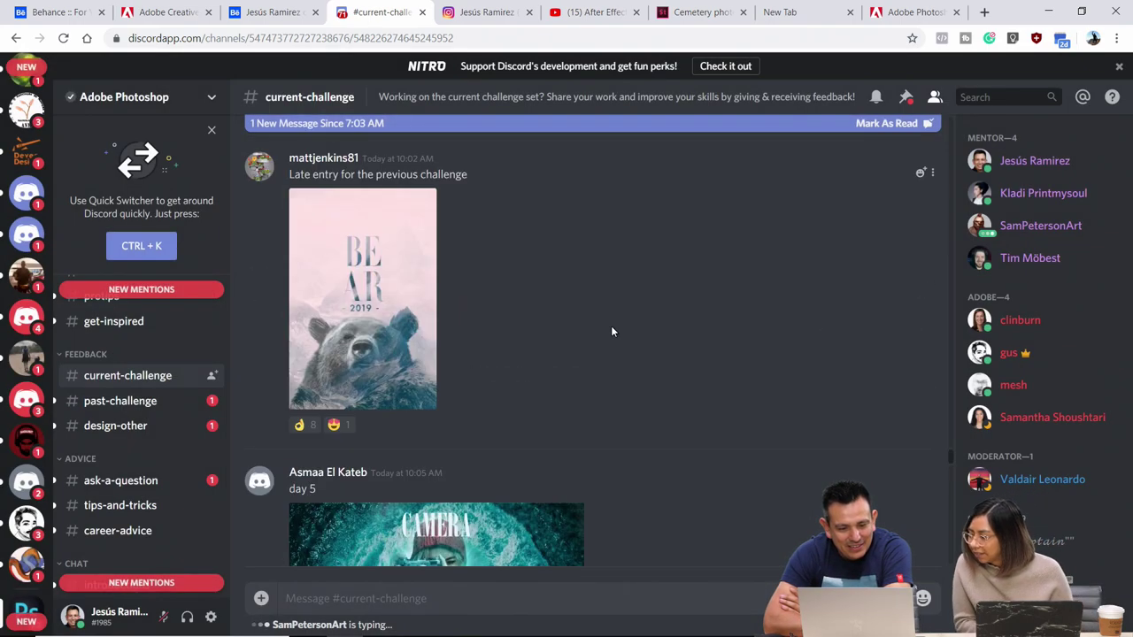
Enlarge the BEAR 2019 late-entry poster
left_click(408, 321)
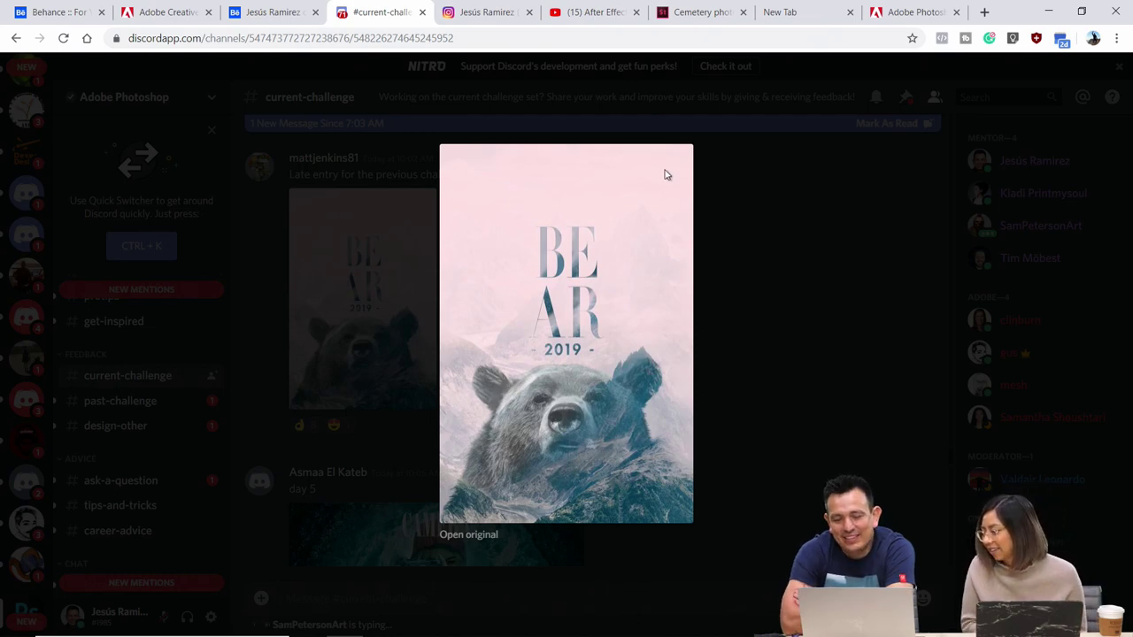
scroll(668, 174, "up", 3, "ctrl")
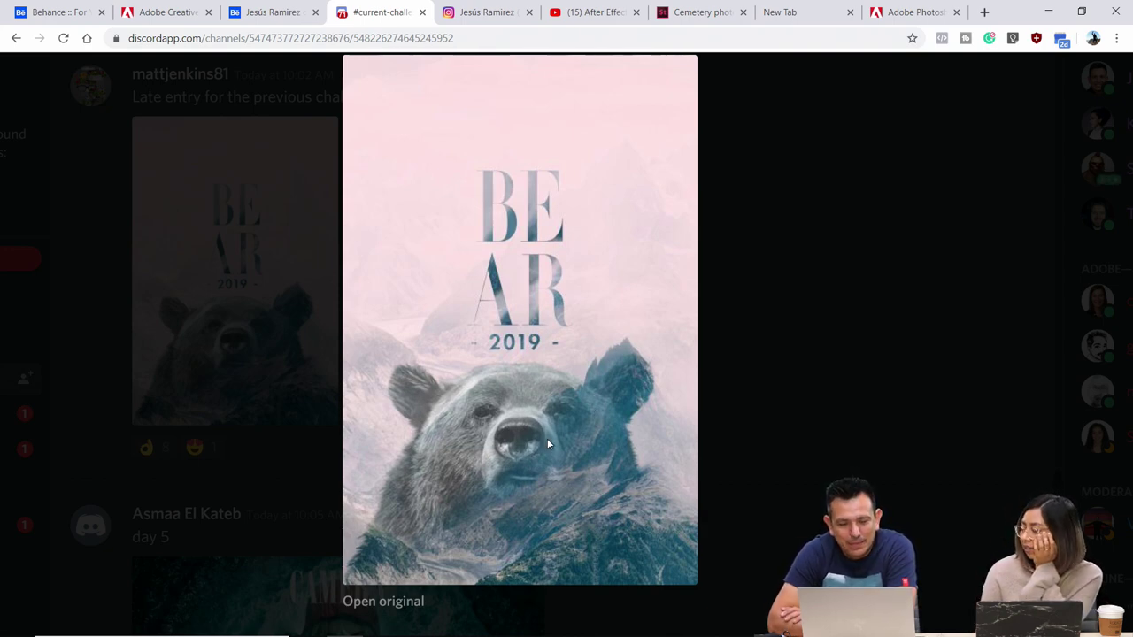
Close the BEAR poster, review the UPTOWN Stories poster enlarged, then close it
left_click(242, 283)
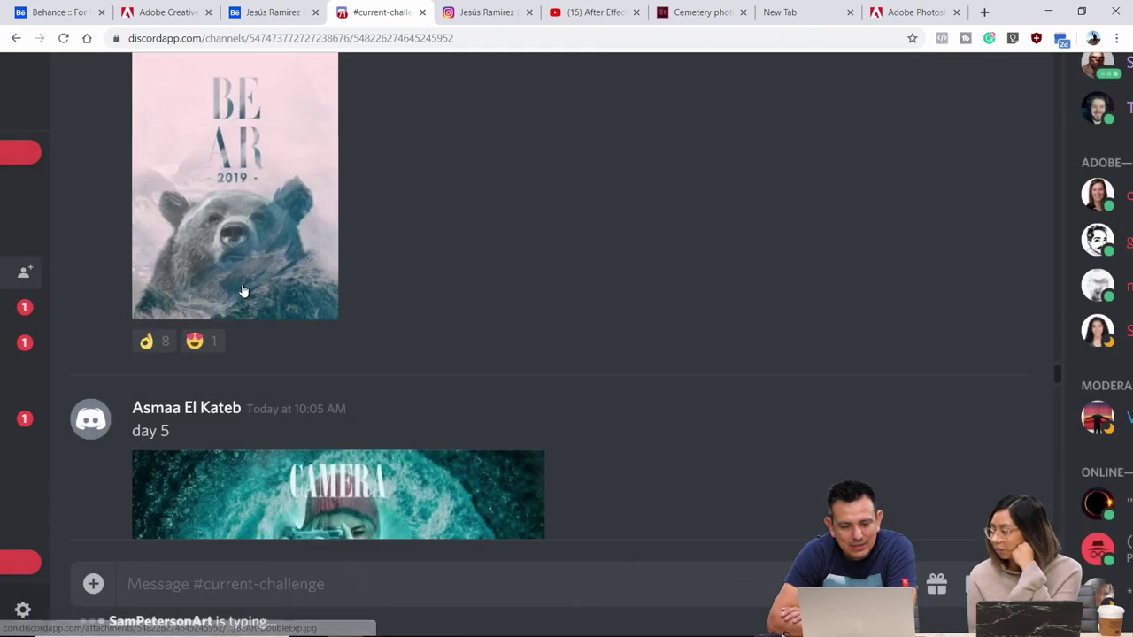
scroll(242, 291, "up", 1)
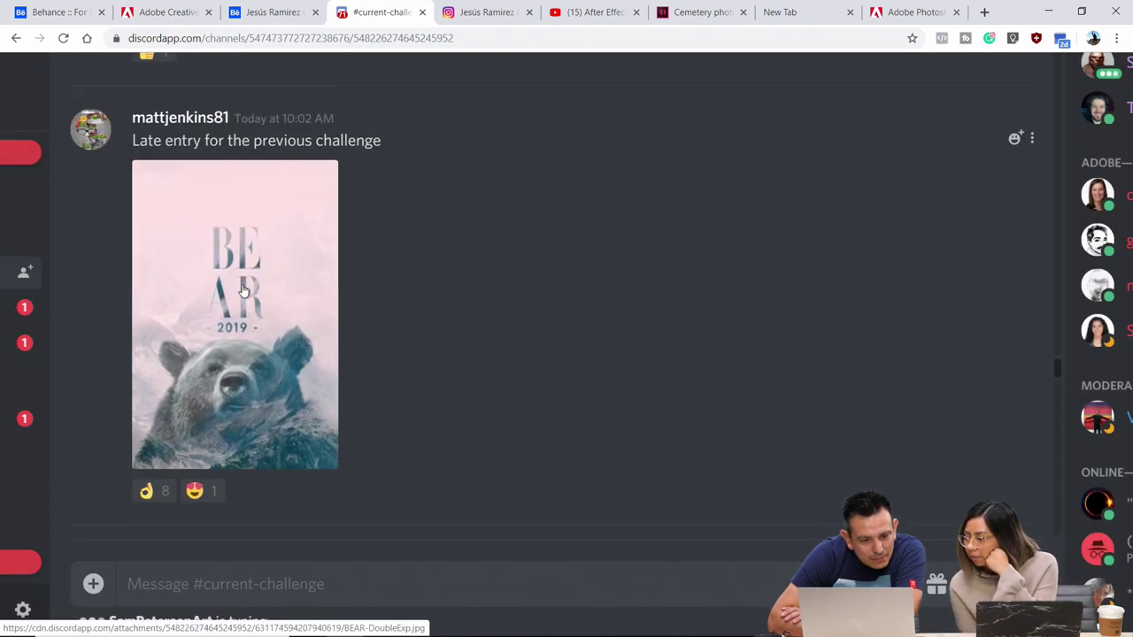
scroll(244, 290, "up", 4)
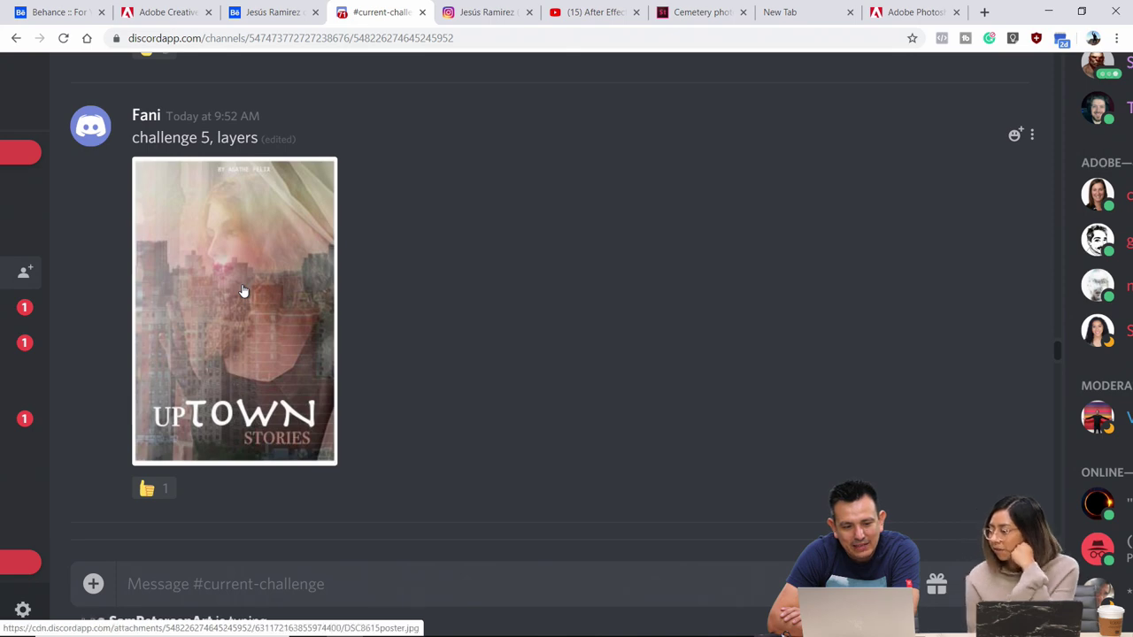
left_click(243, 290)
scroll(324, 280, "up", 2)
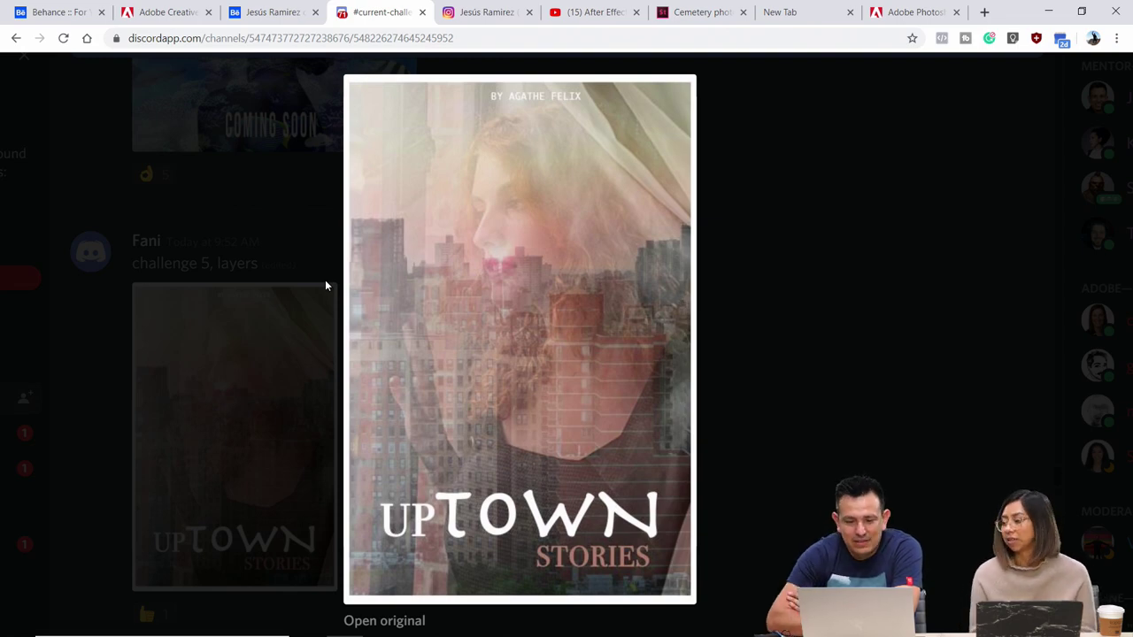
left_click(264, 273)
scroll(264, 278, "up", 5)
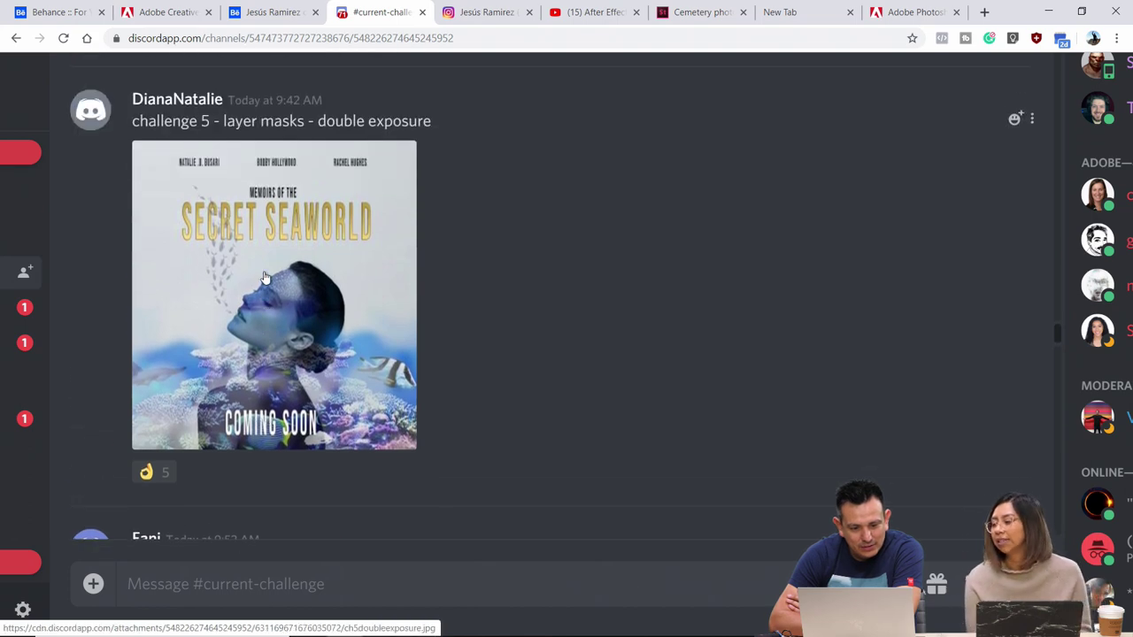
Enlarge the Secret Seaworld poster, then switch back to Photoshop
left_click(264, 278)
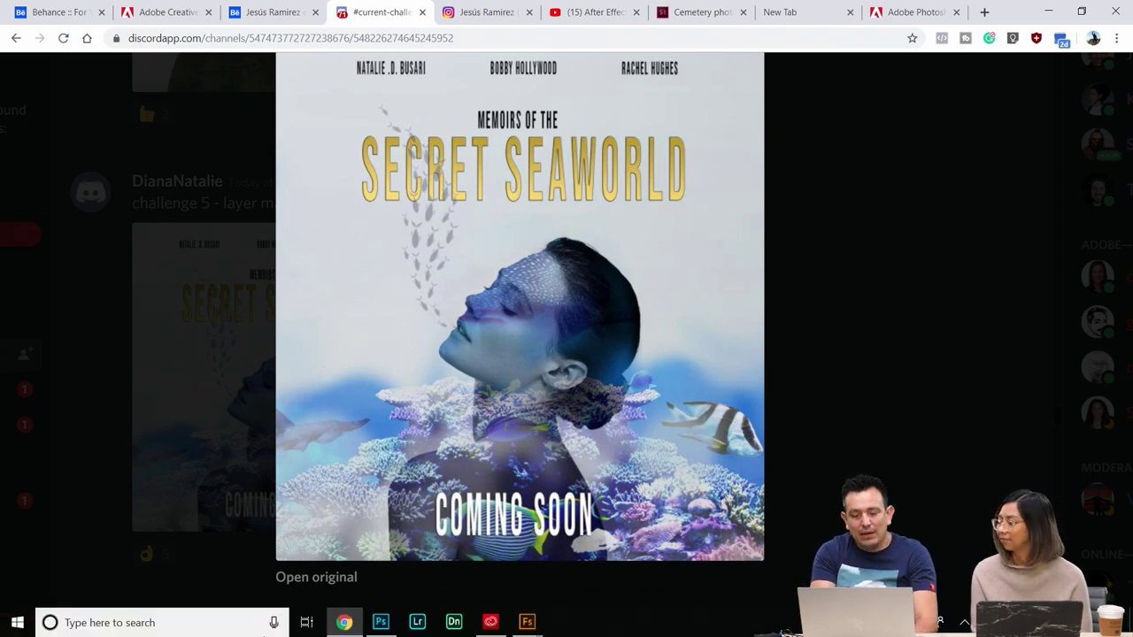
left_click(378, 624)
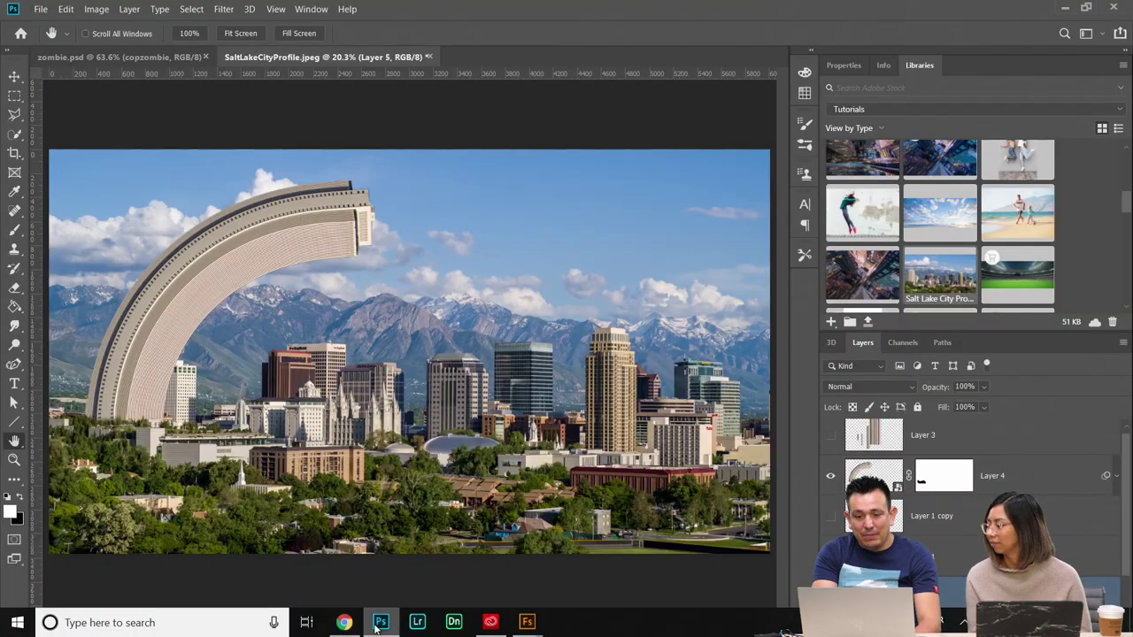
Flip the Salt Lake City skyline view horizontally, then minimize Photoshop
left_click(278, 9)
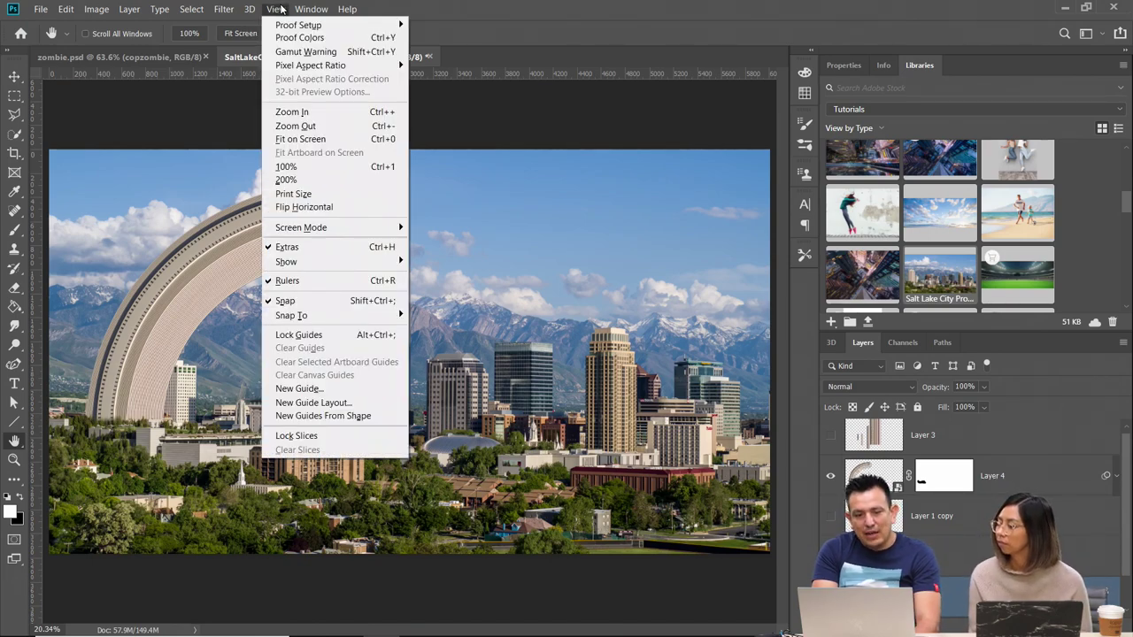
left_click(333, 209)
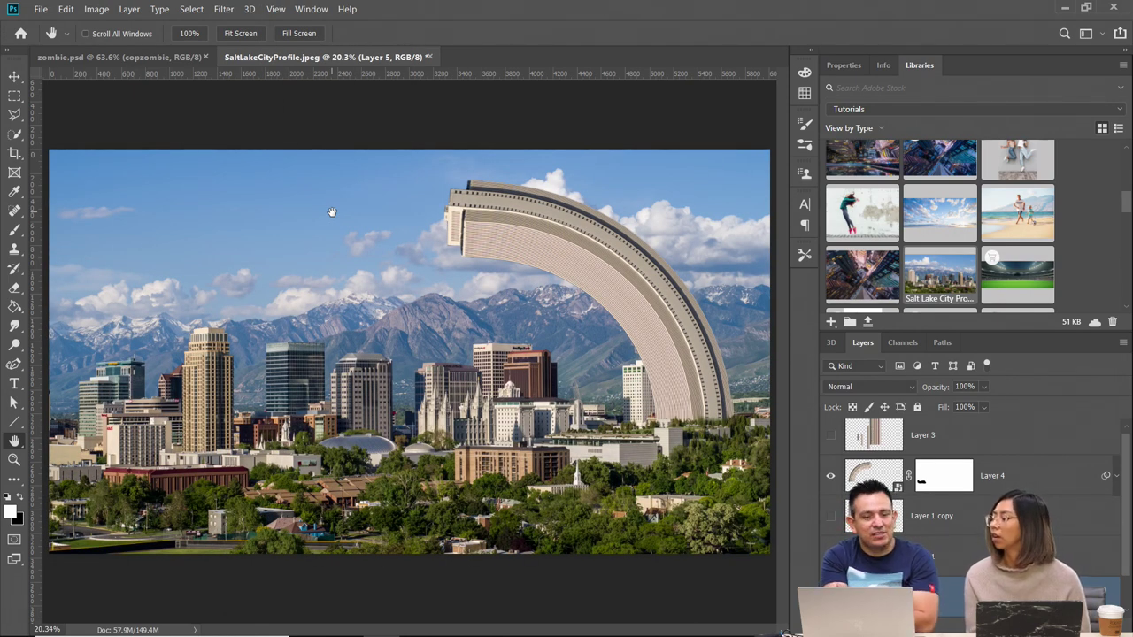
left_click(1065, 7)
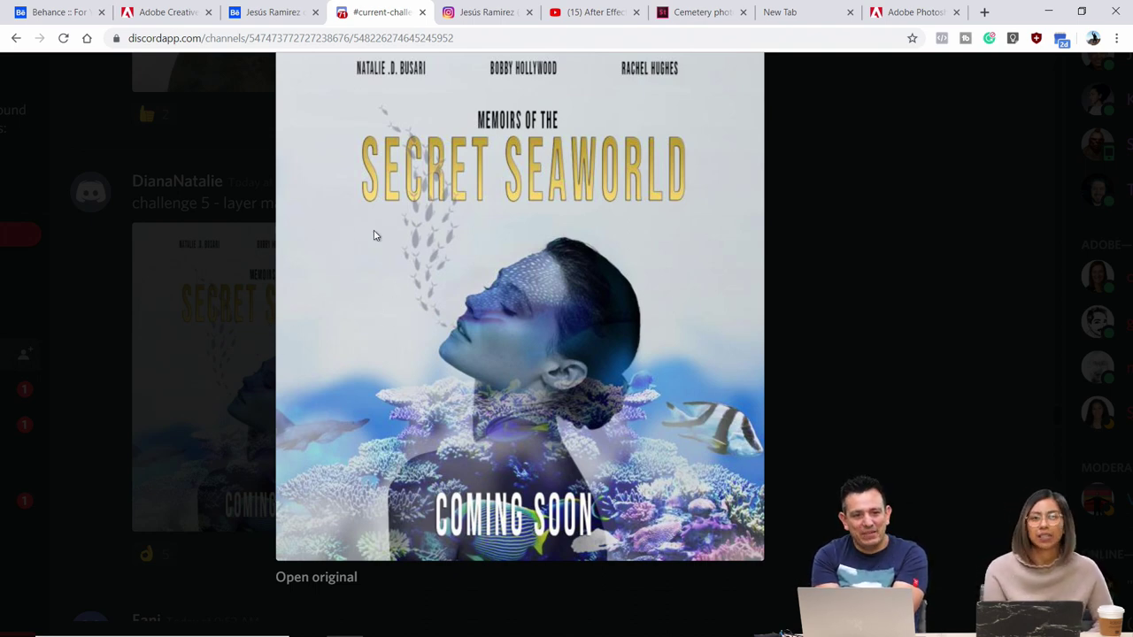
Close the Secret Seaworld poster and scroll up to the 'Soul Searching 10.8' entry
left_click(213, 312)
scroll(215, 314, "up", 1)
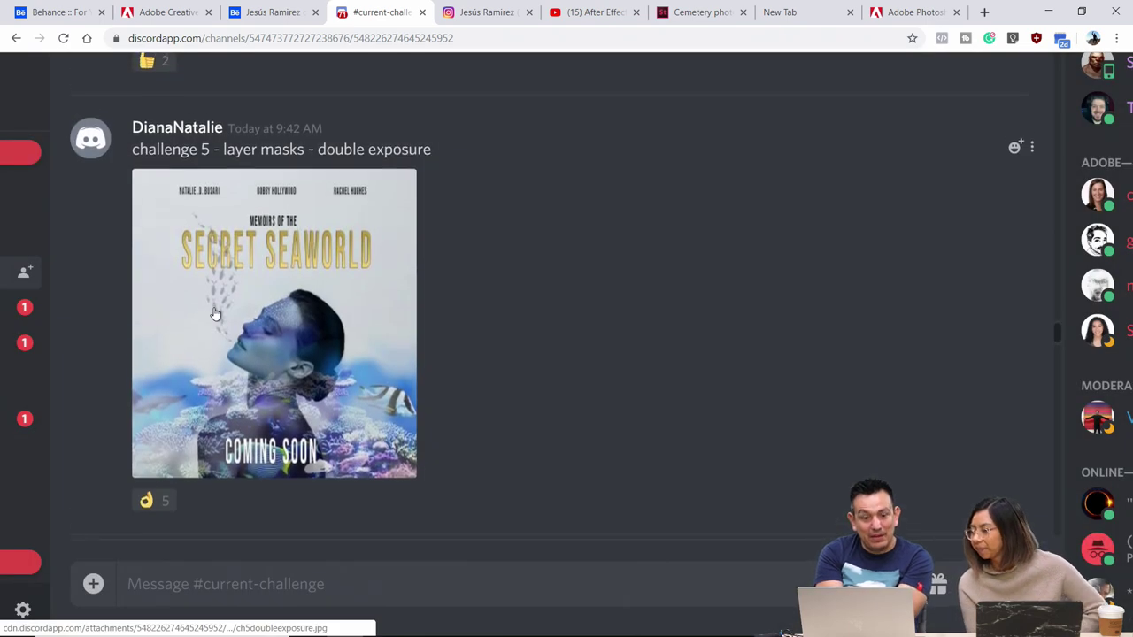
scroll(216, 315, "up", 5)
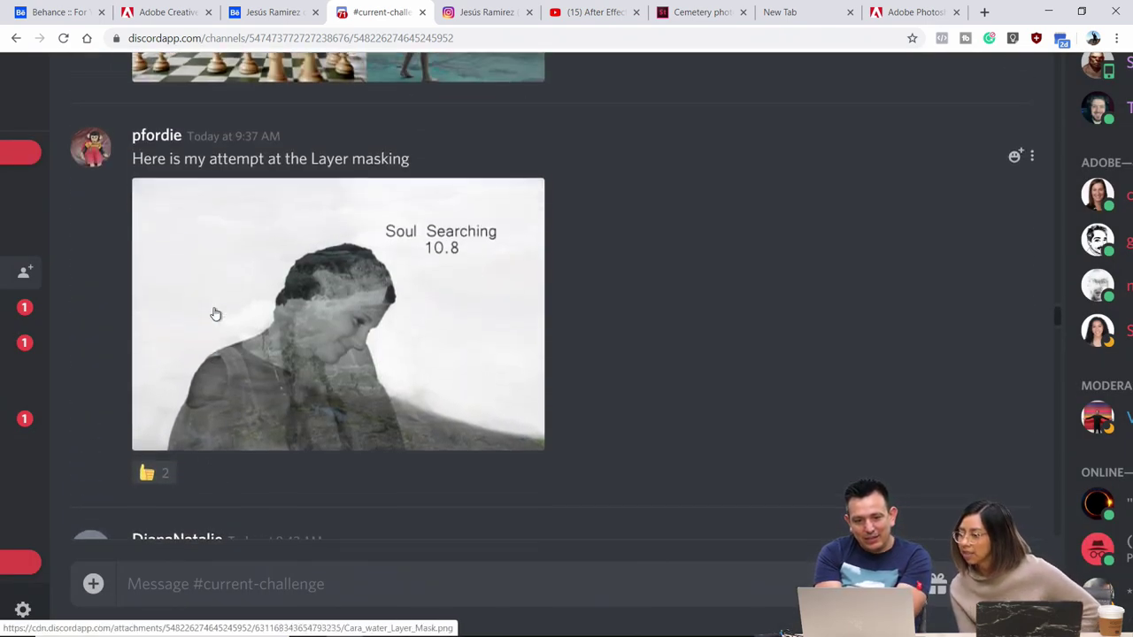
View the Soul Searching submission image enlarged, then close it back to the chat
left_click(215, 314)
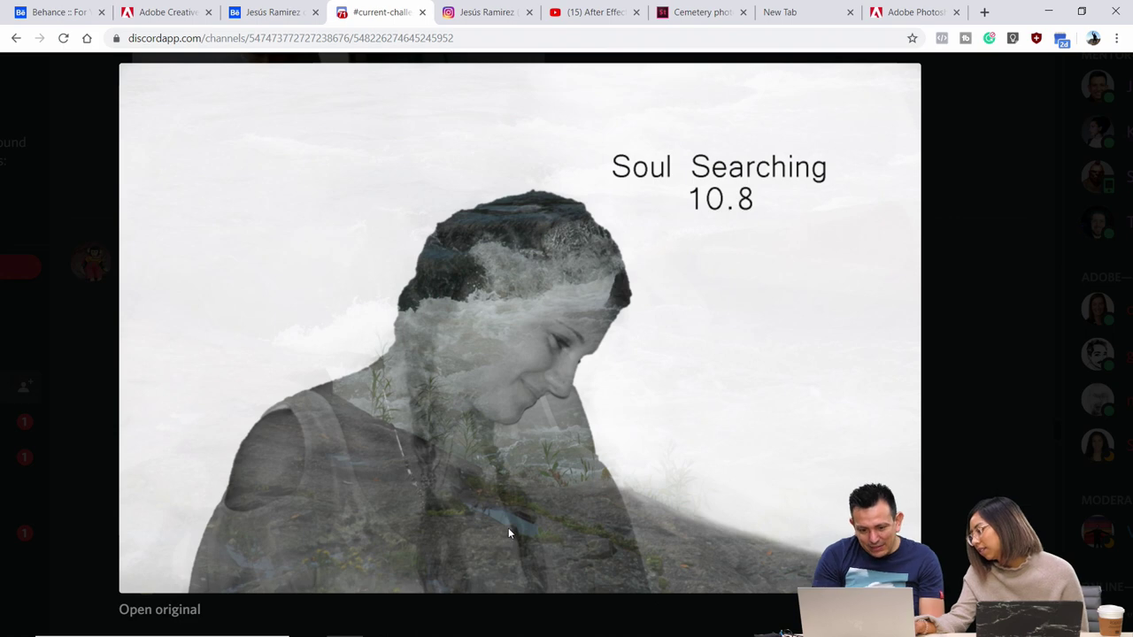
scroll(508, 528, "up", 3)
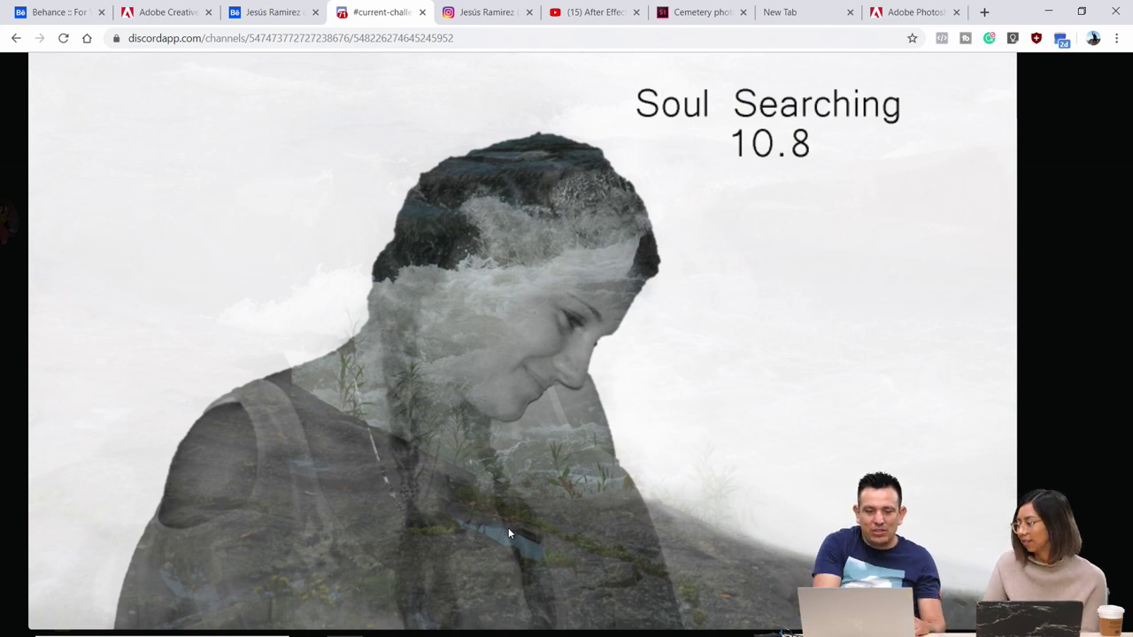
scroll(509, 533, "down", 2)
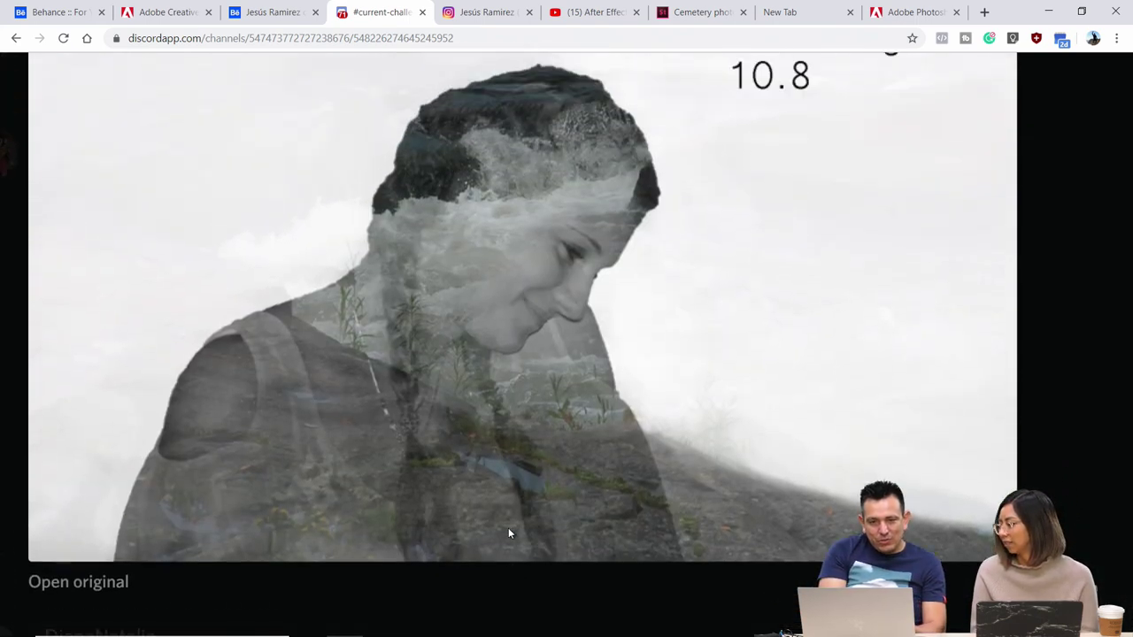
scroll(670, 417, "up", 3)
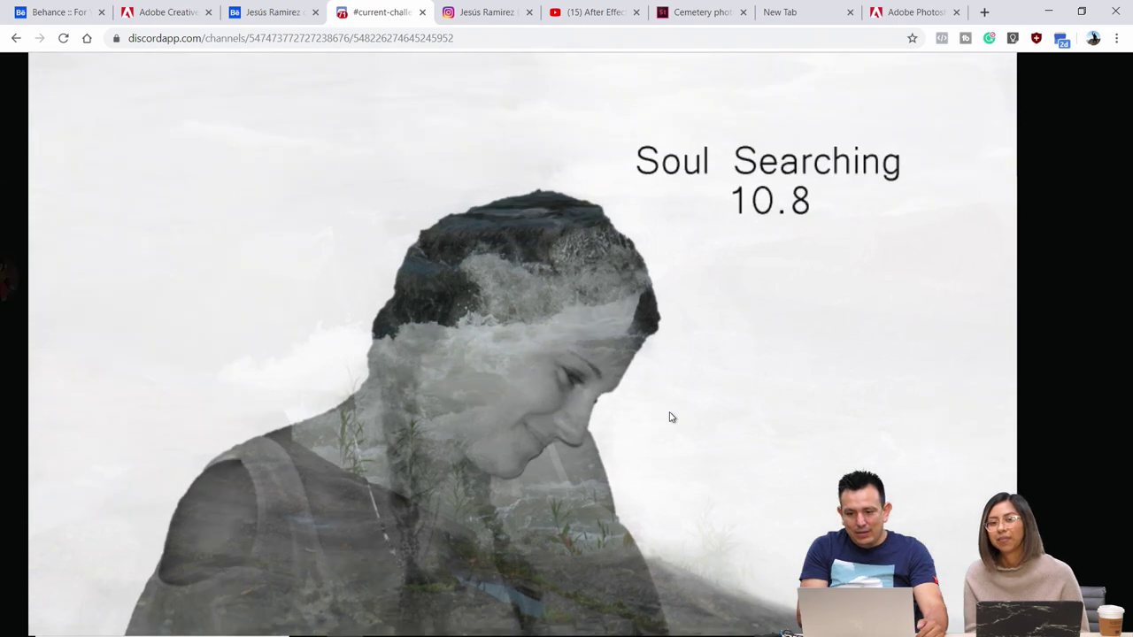
left_click(190, 124)
Scroll up #current-challenge to 'The Hidden Character' chess movie poster post
scroll(210, 213, "up", 2)
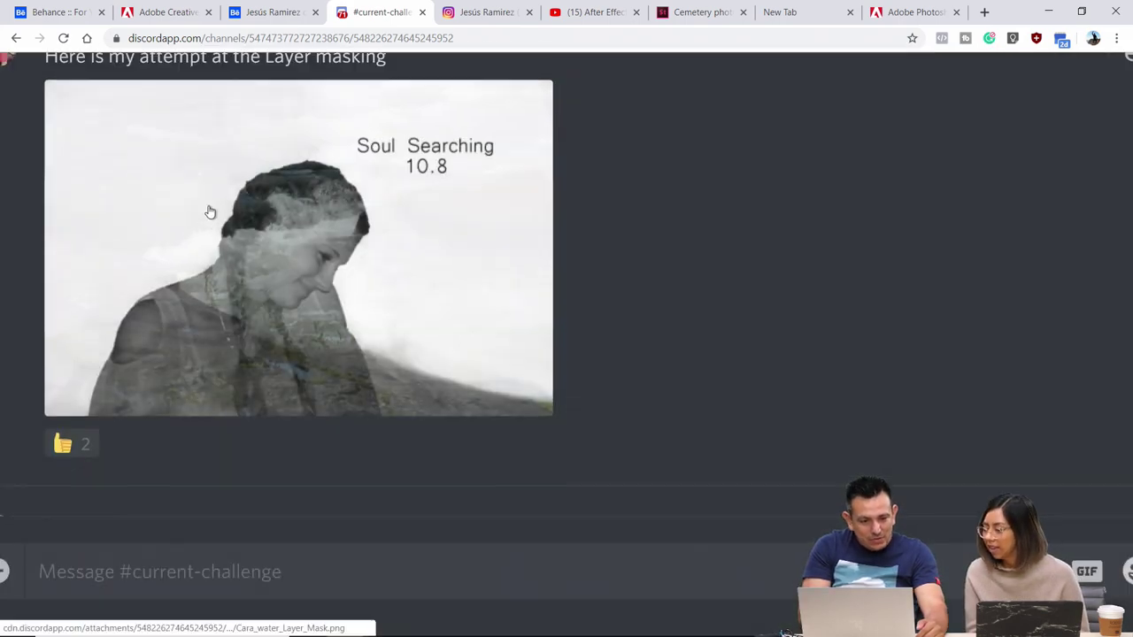
scroll(209, 210, "up", 5)
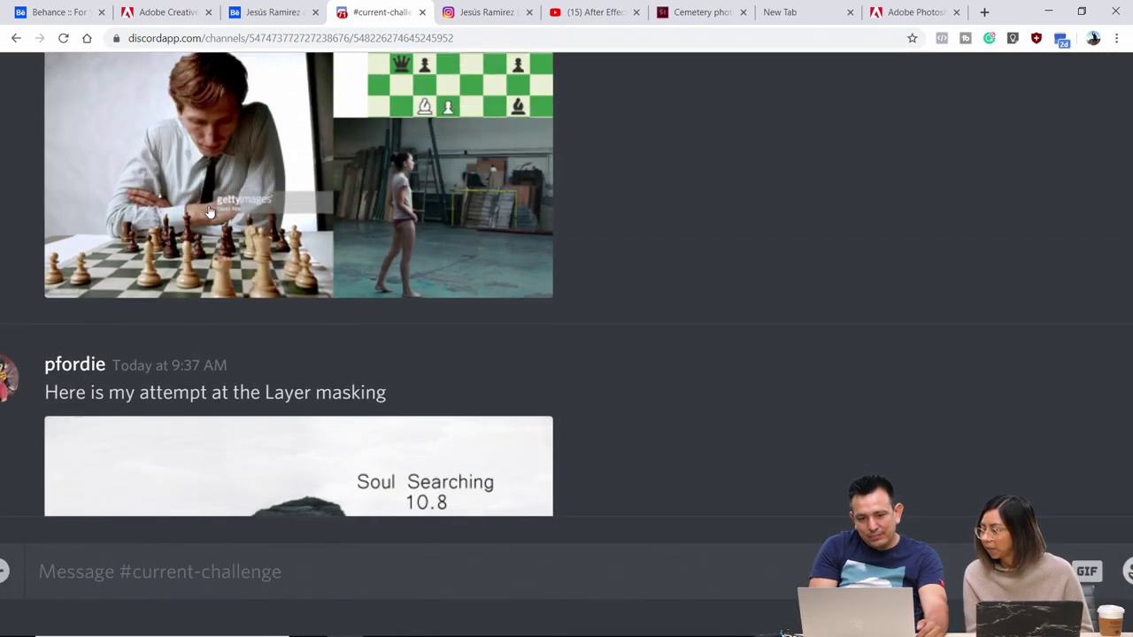
scroll(210, 212, "up", 5)
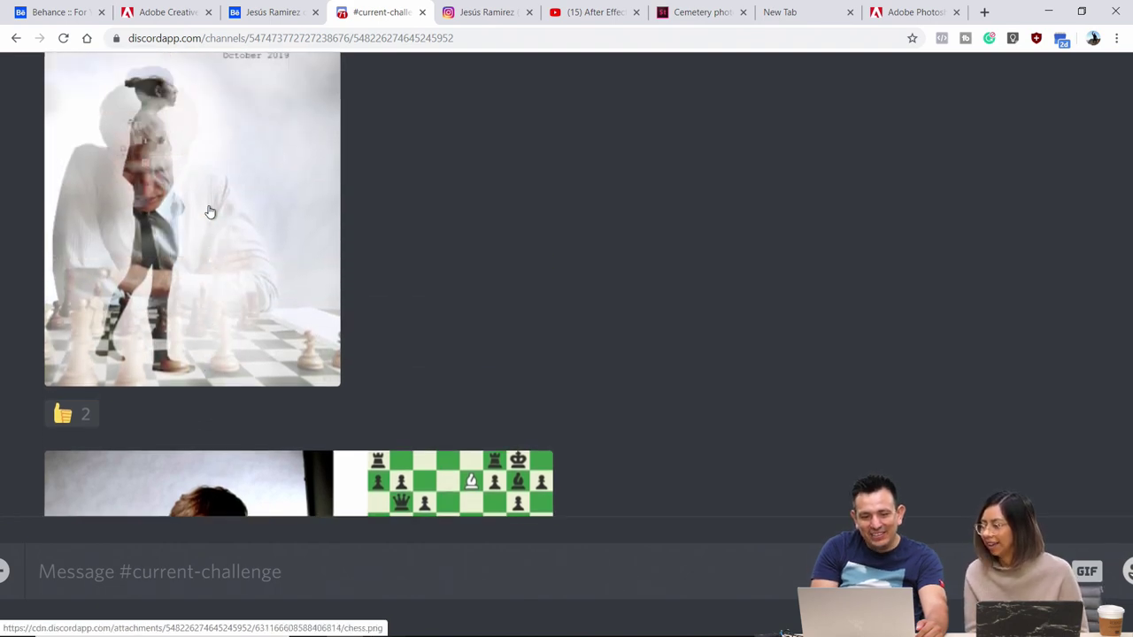
scroll(209, 212, "up", 4)
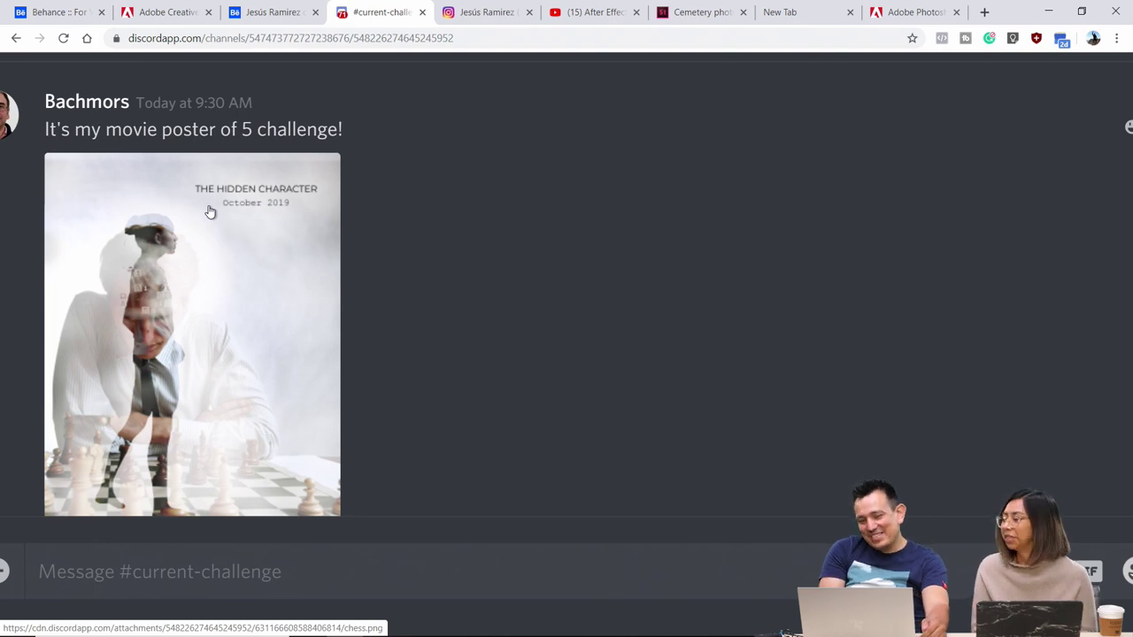
scroll(210, 212, "left", 2)
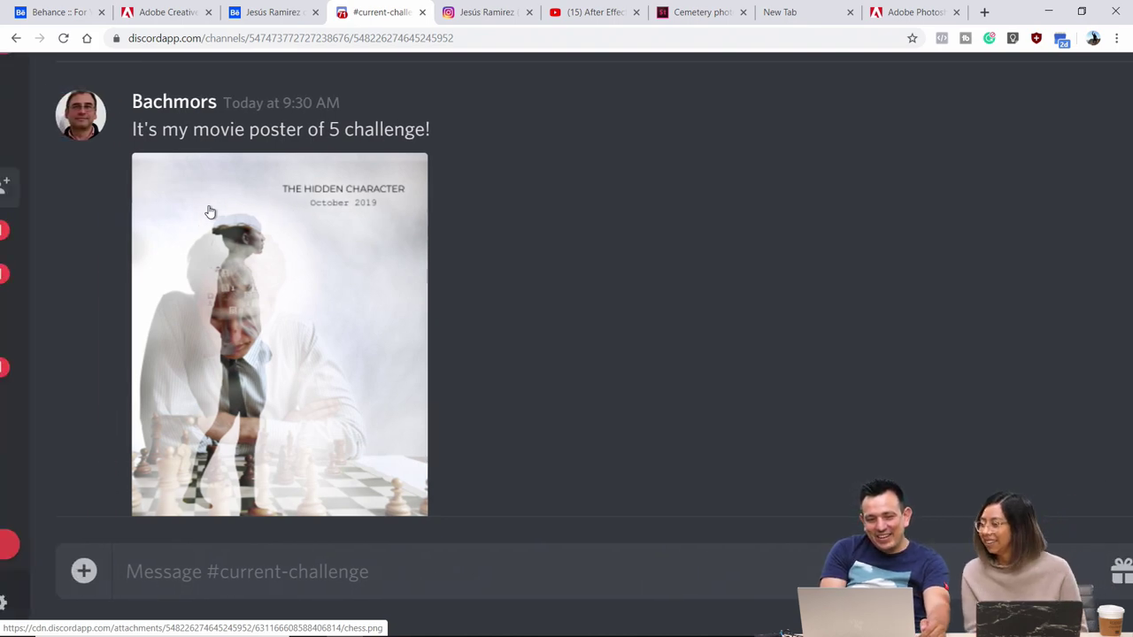
left_click(209, 212)
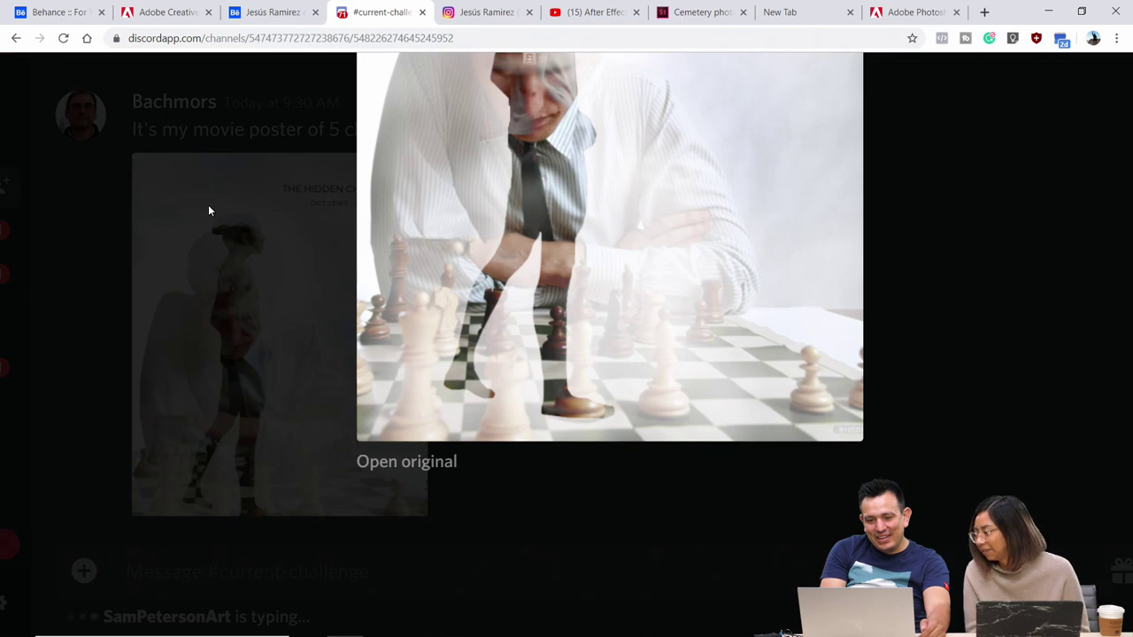
scroll(209, 210, "up", 3)
scroll(209, 211, "up", 3)
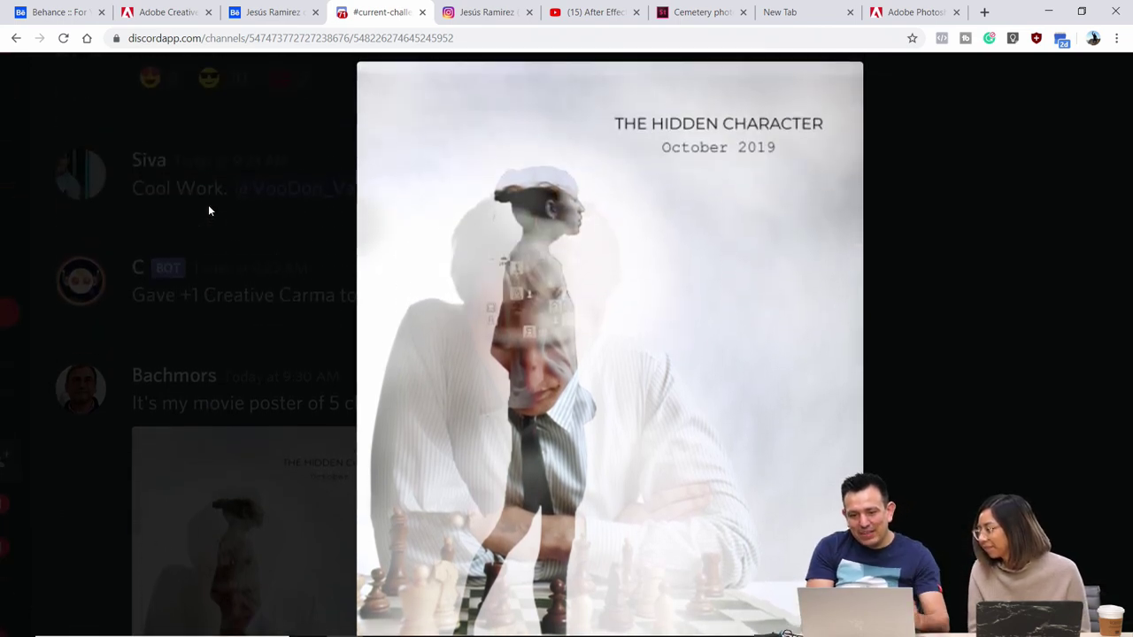
scroll(209, 211, "down", 2)
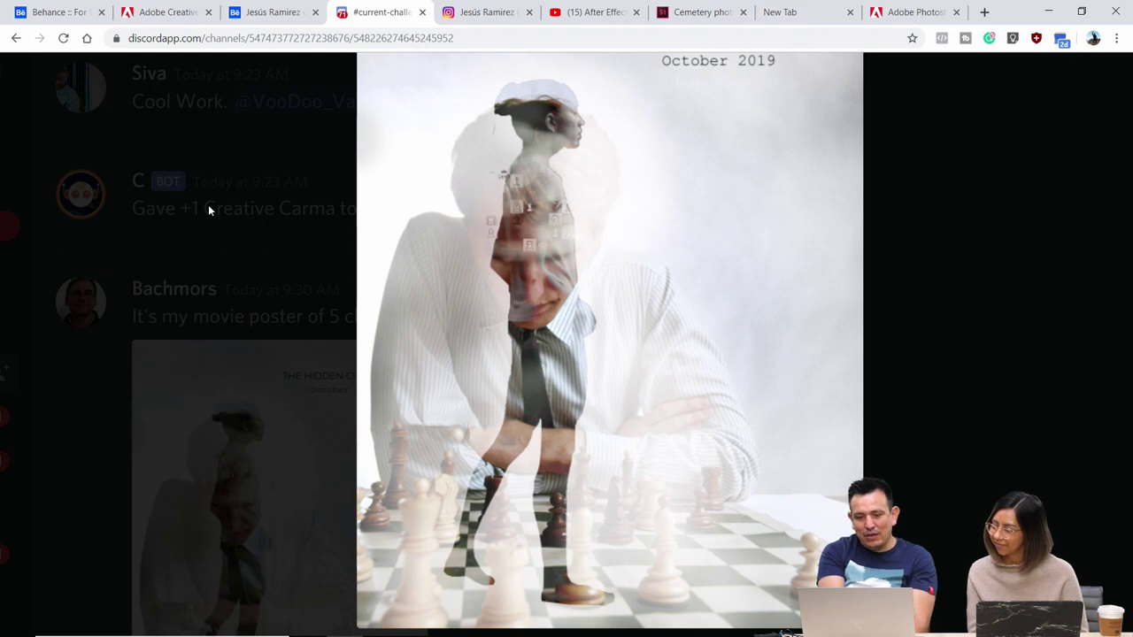
scroll(208, 205, "down", 1)
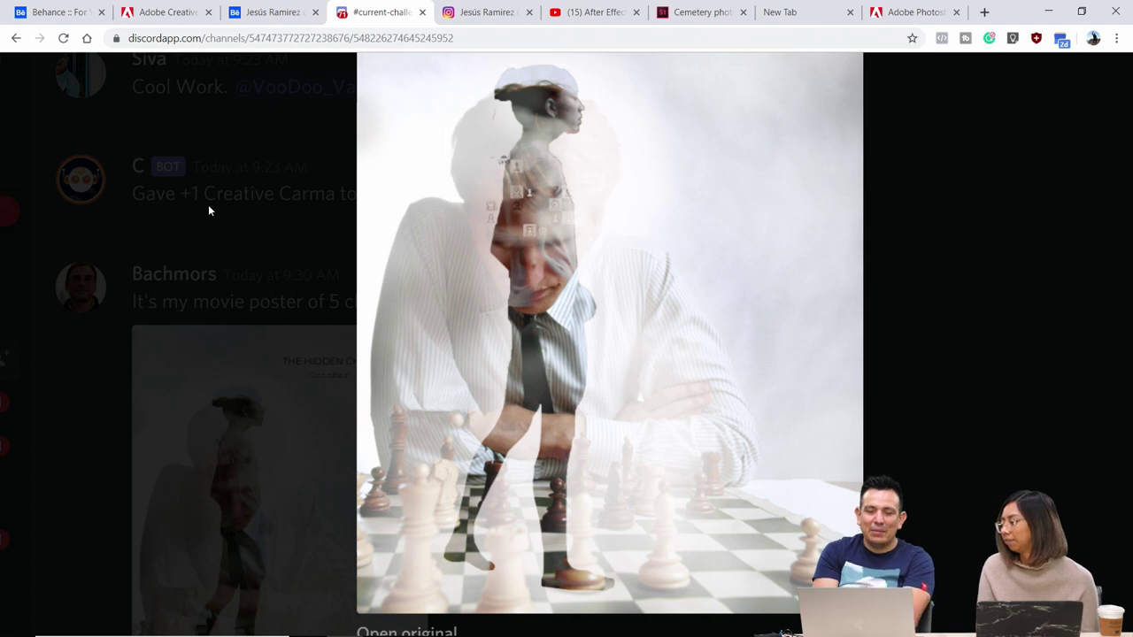
scroll(208, 205, "up", 1)
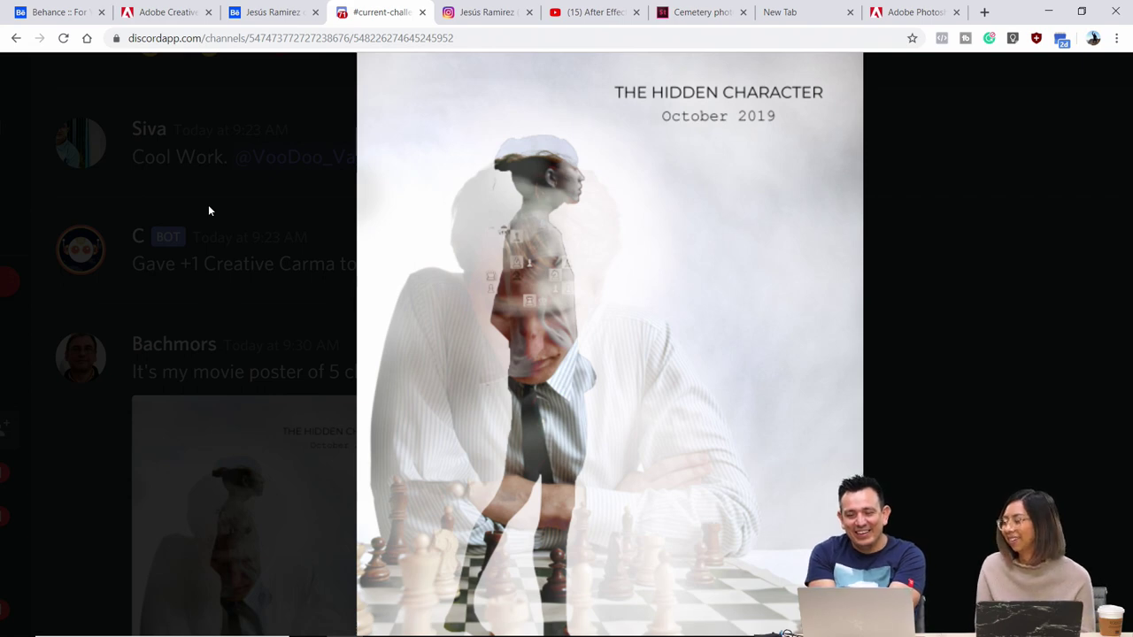
scroll(209, 211, "up", 1)
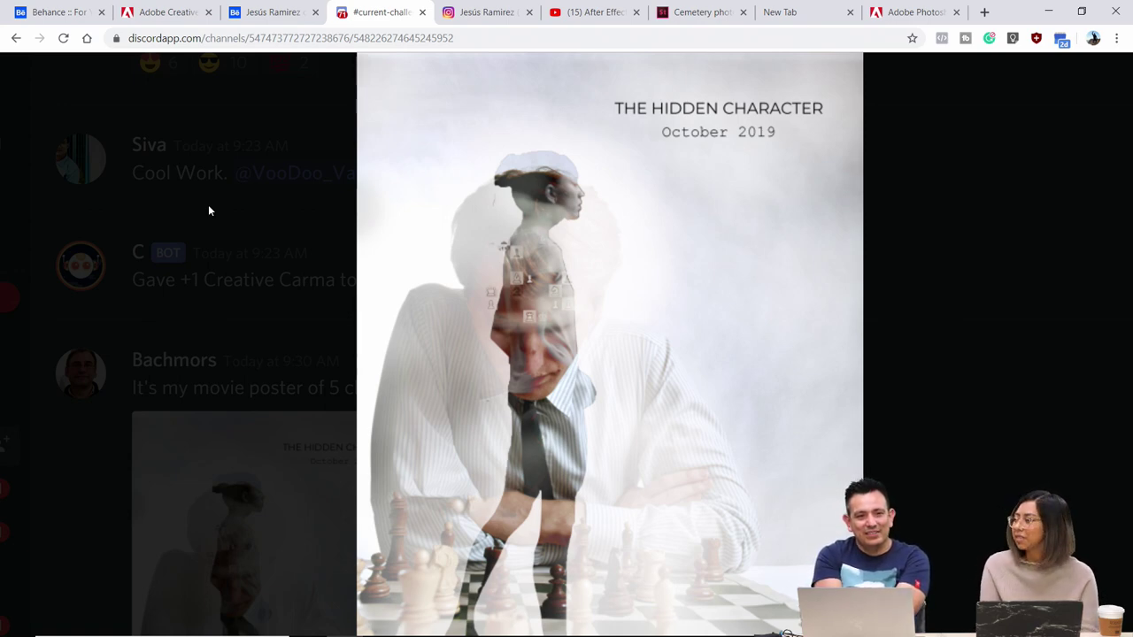
scroll(485, 275, "down", 3)
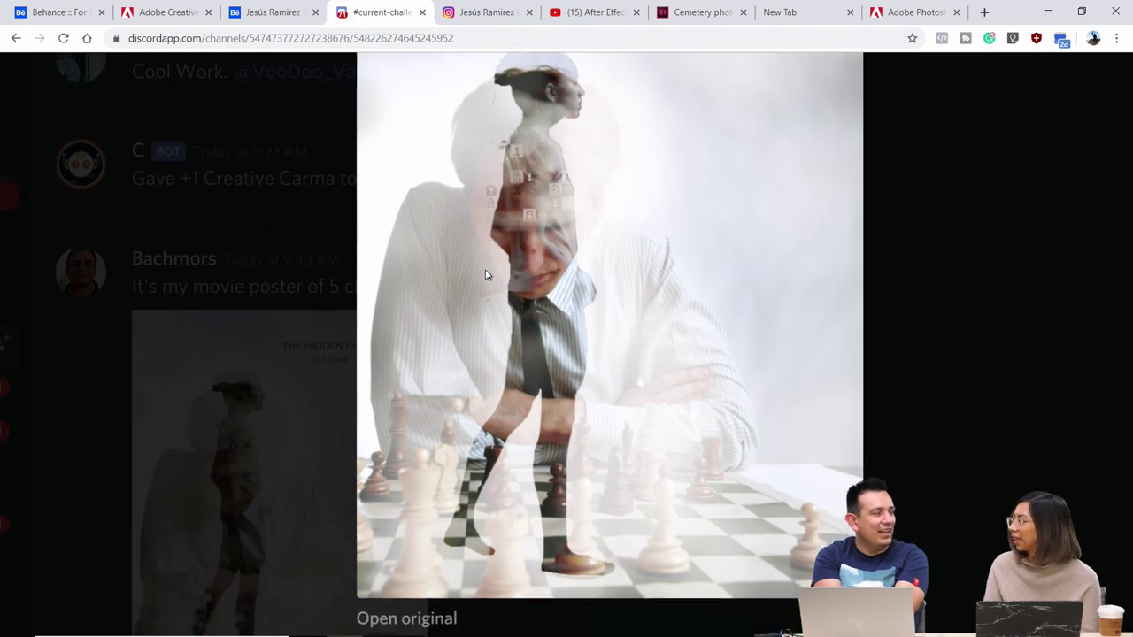
scroll(485, 275, "down", 1)
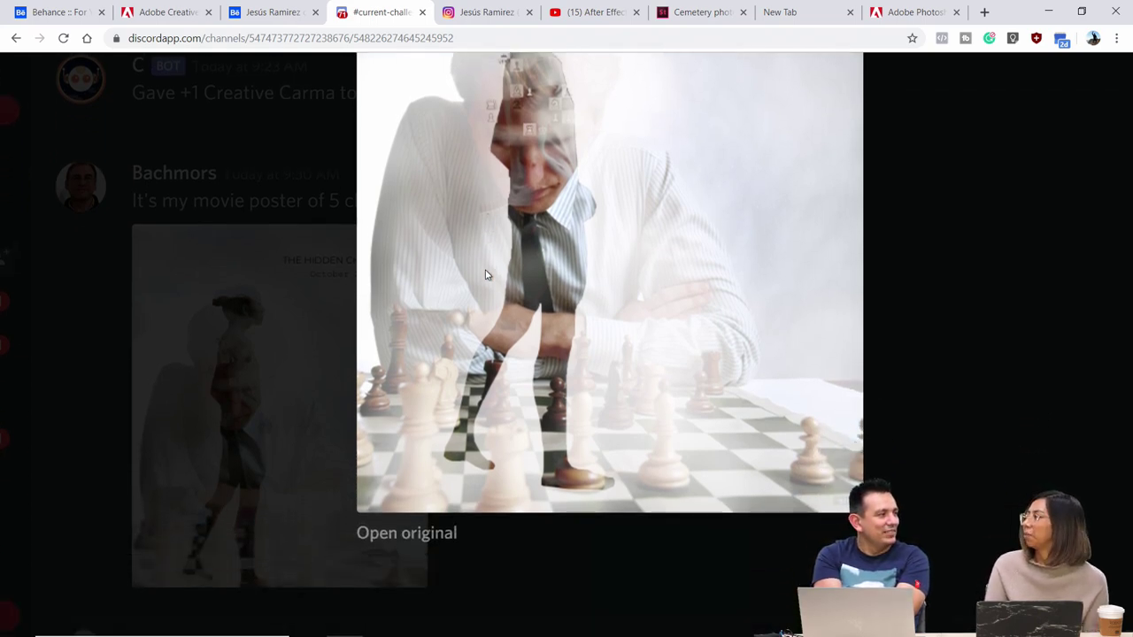
scroll(485, 276, "down", 1)
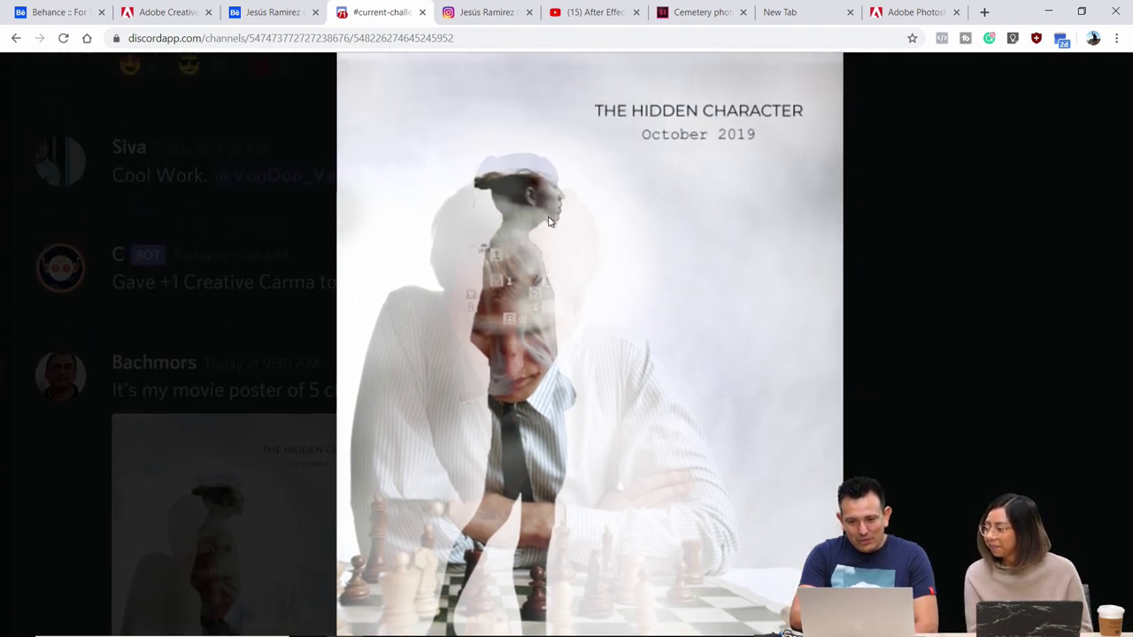
left_click(214, 316)
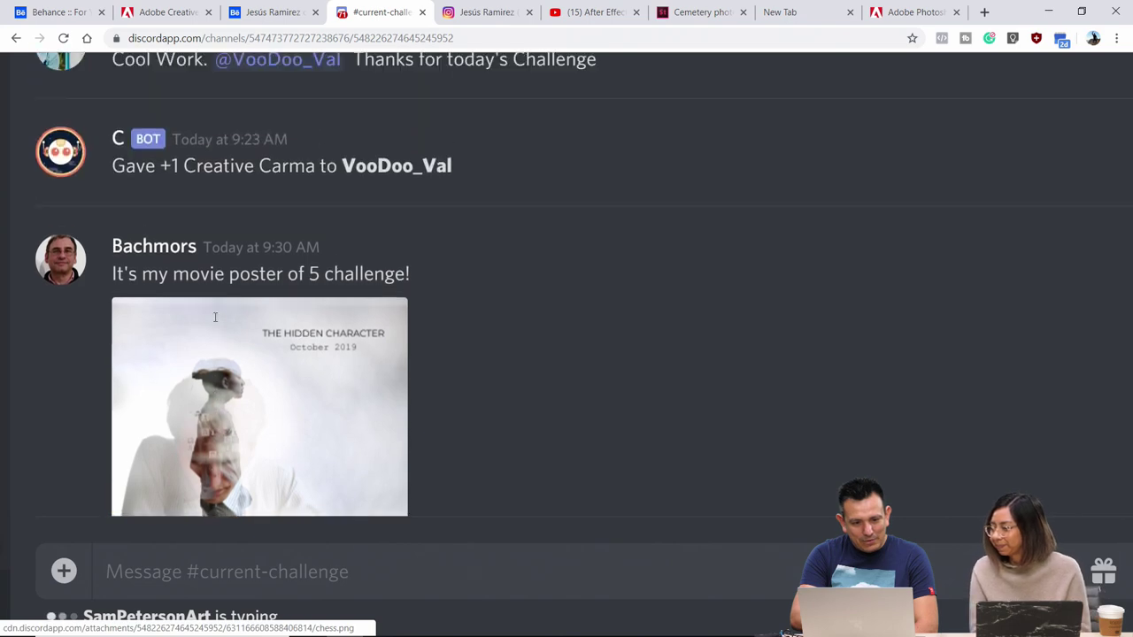
Scroll up and view the red halftone lightsaber action promo enlarged
scroll(214, 316, "up", 10)
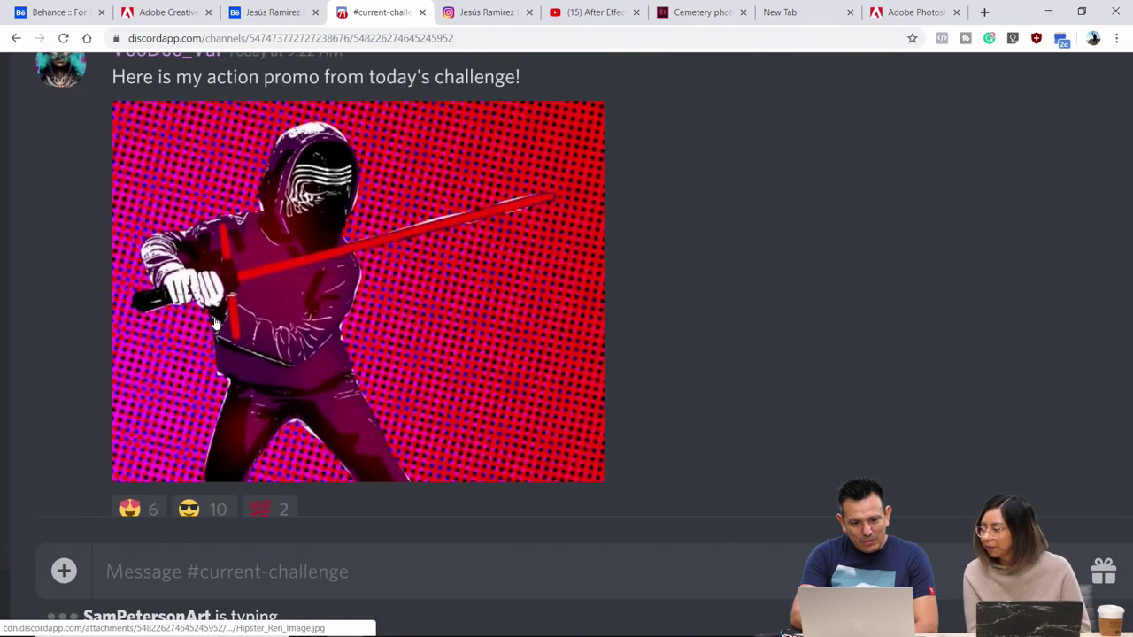
scroll(215, 323, "up", 2)
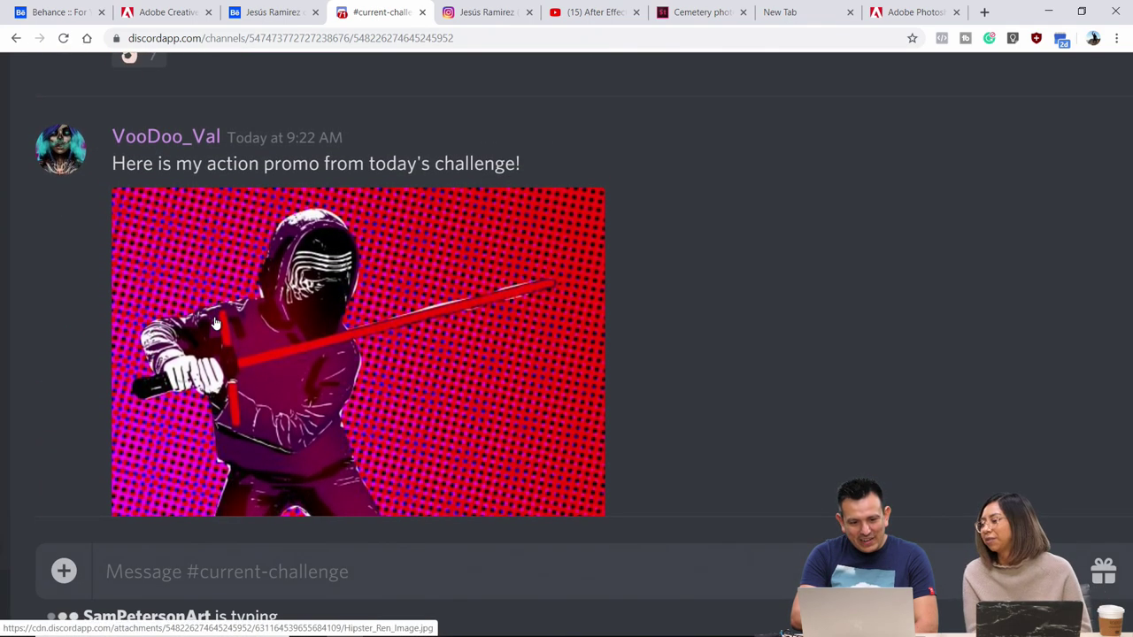
left_click(214, 322)
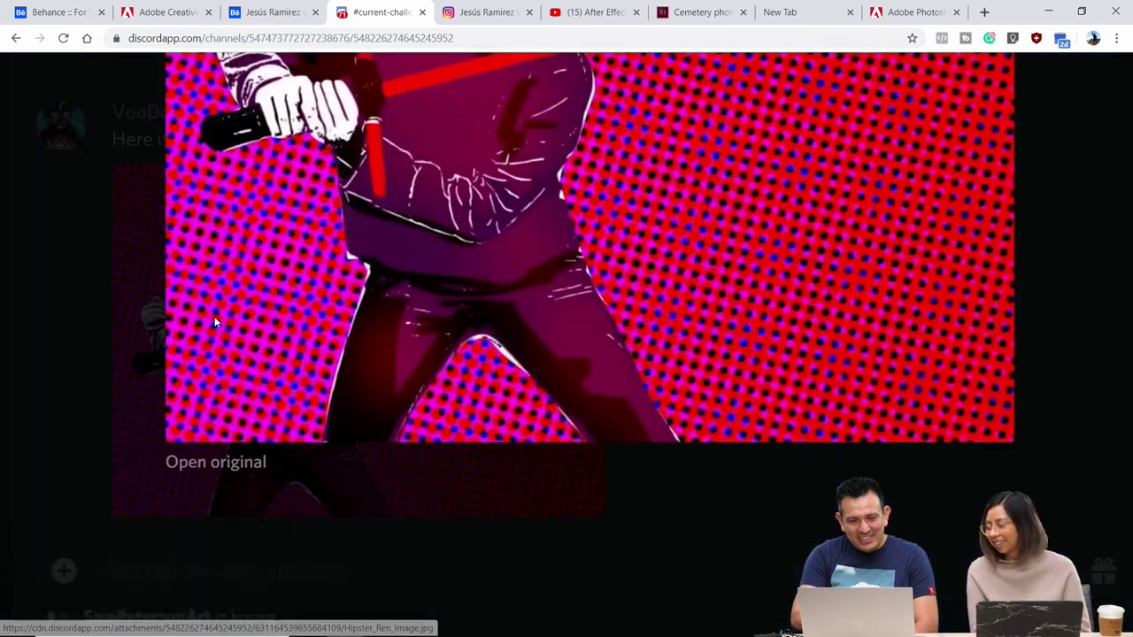
scroll(214, 322, "up", 5)
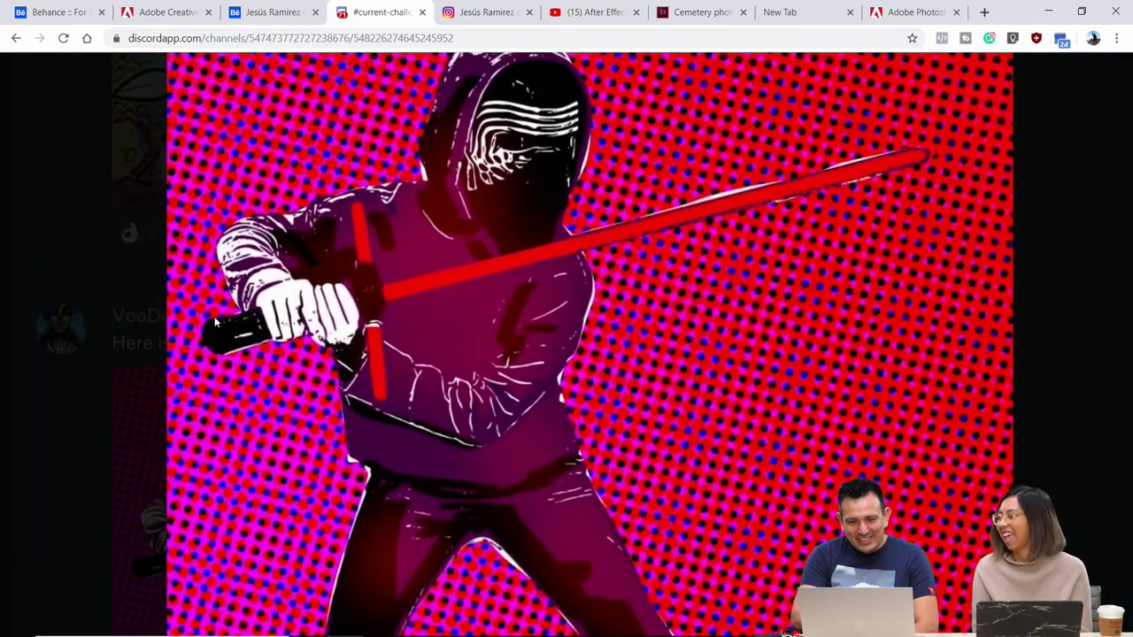
scroll(215, 323, "up", 3)
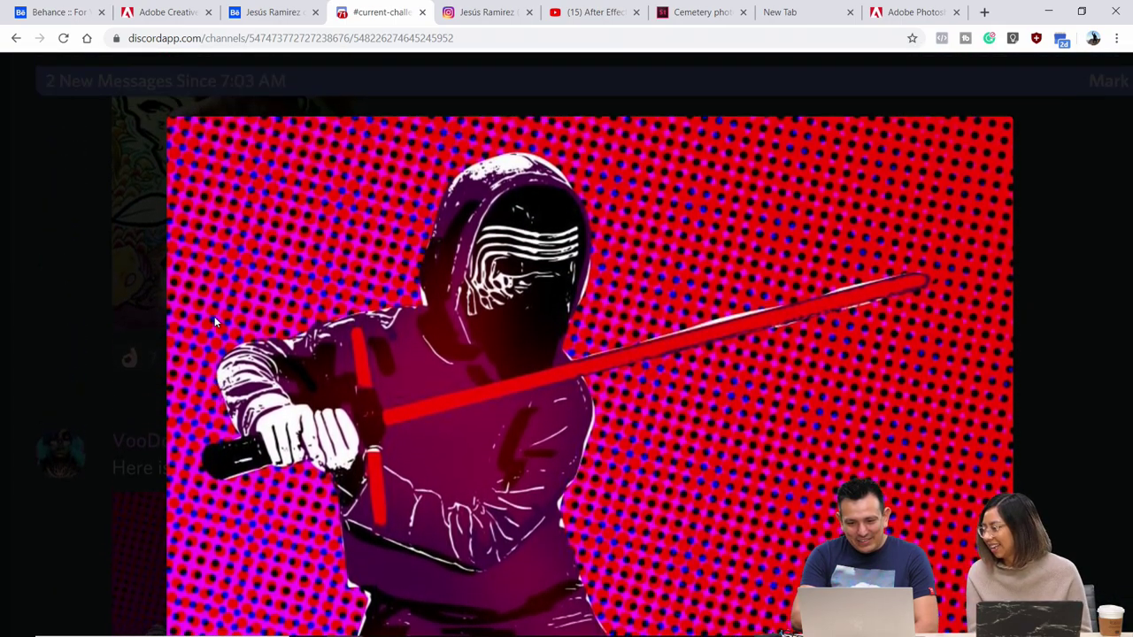
scroll(215, 321, "down", 4)
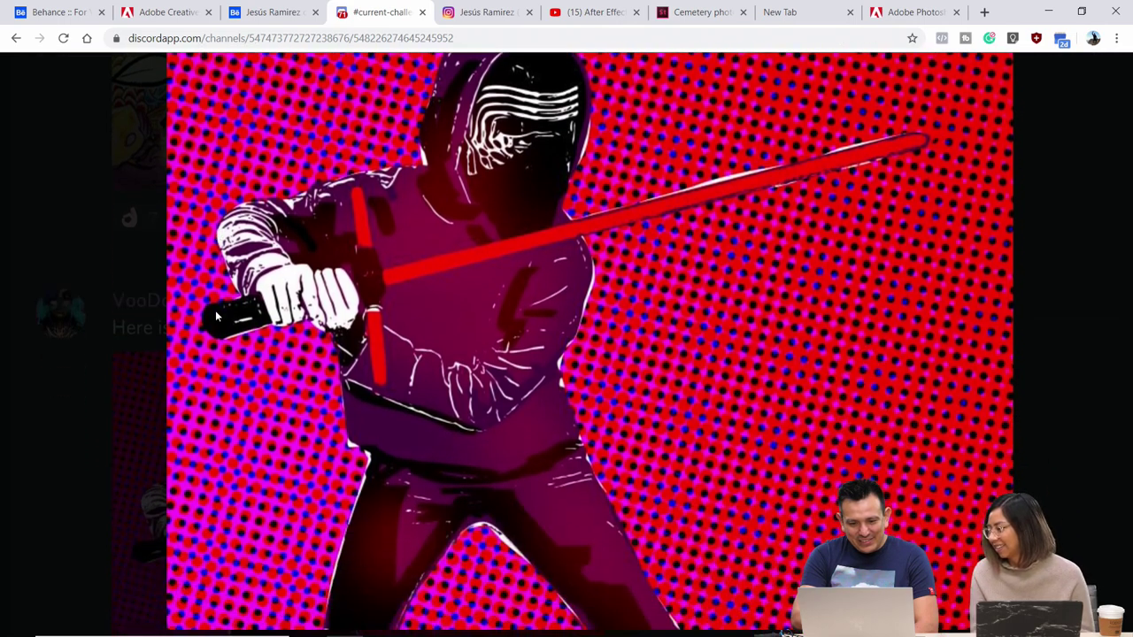
scroll(216, 316, "down", 3)
Close the enlarged promo and scroll up to the ROSE Layer Masks poster
scroll(215, 316, "up", 3)
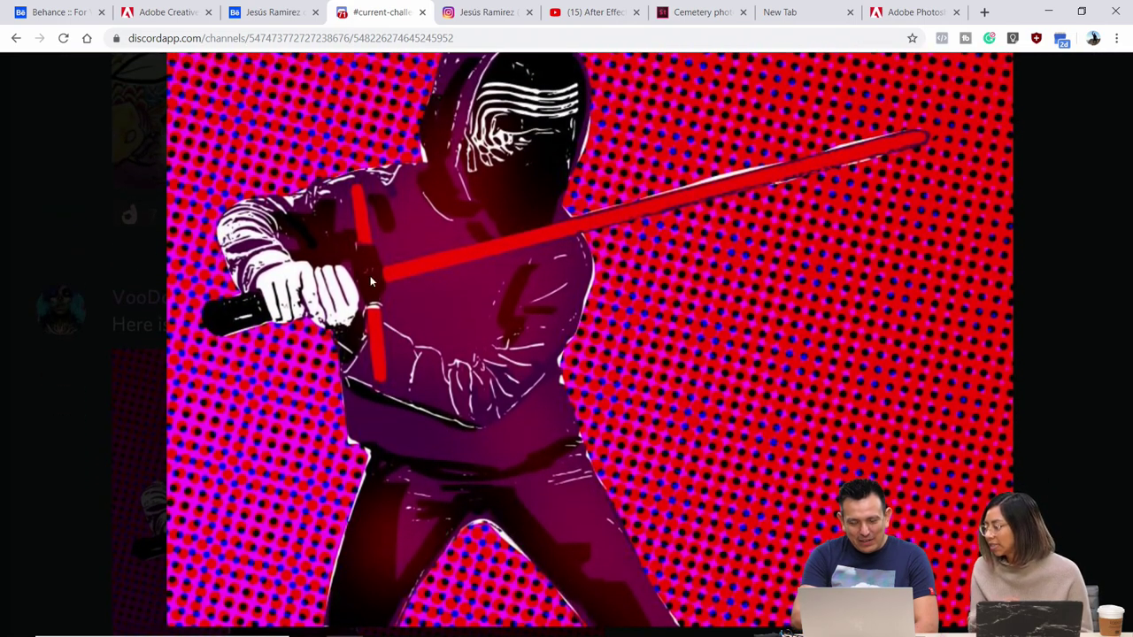
scroll(360, 225, "up", 2)
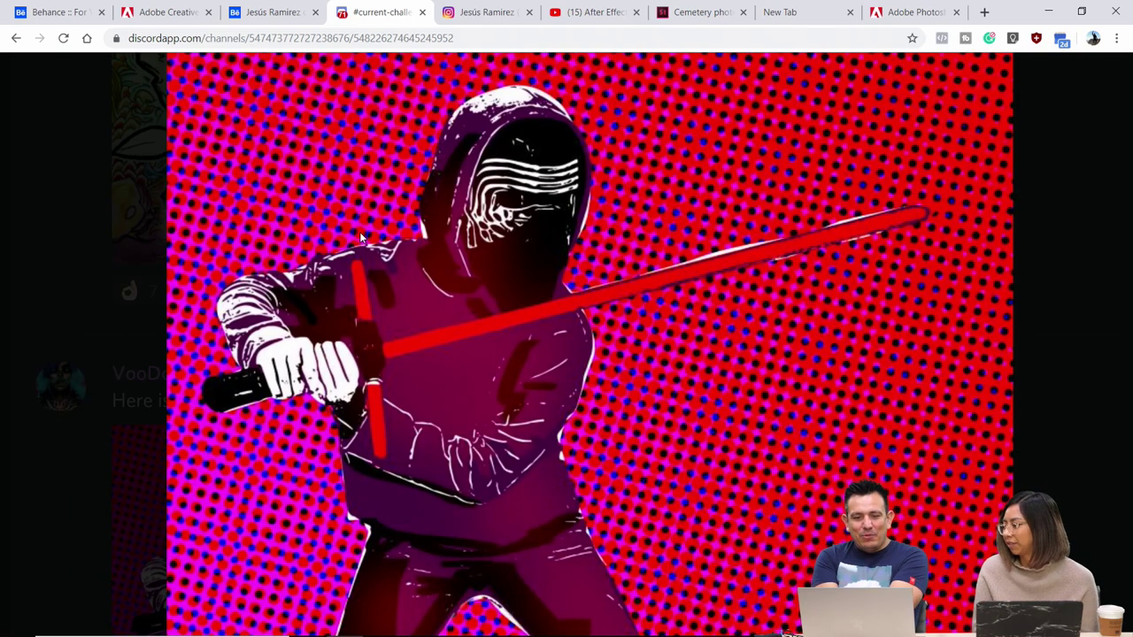
left_click(94, 209)
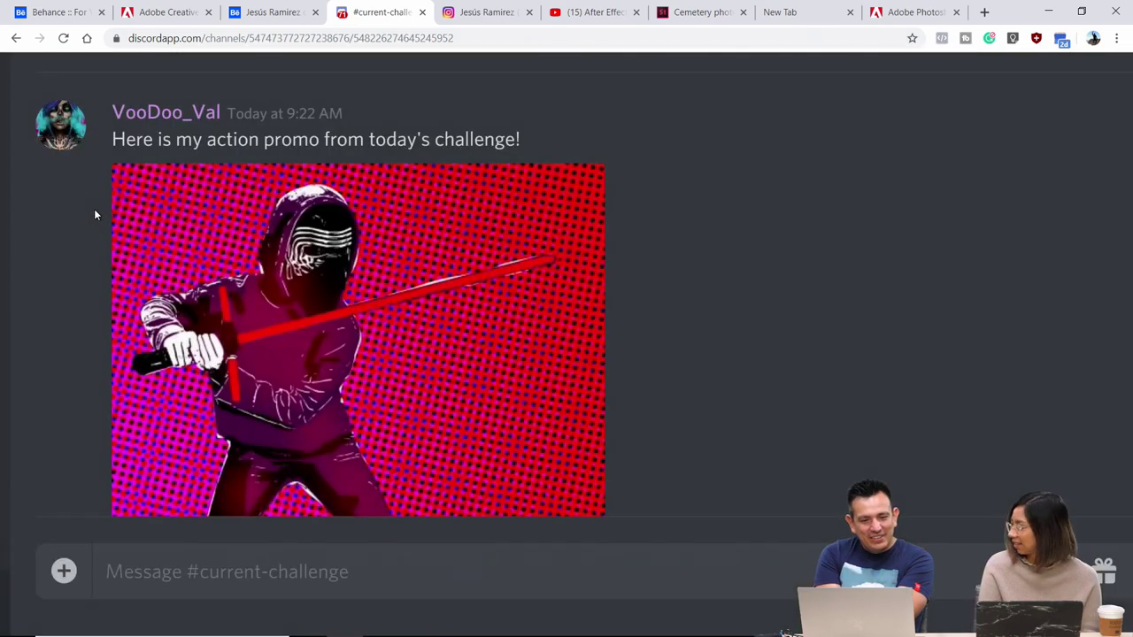
scroll(94, 209, "up", 5)
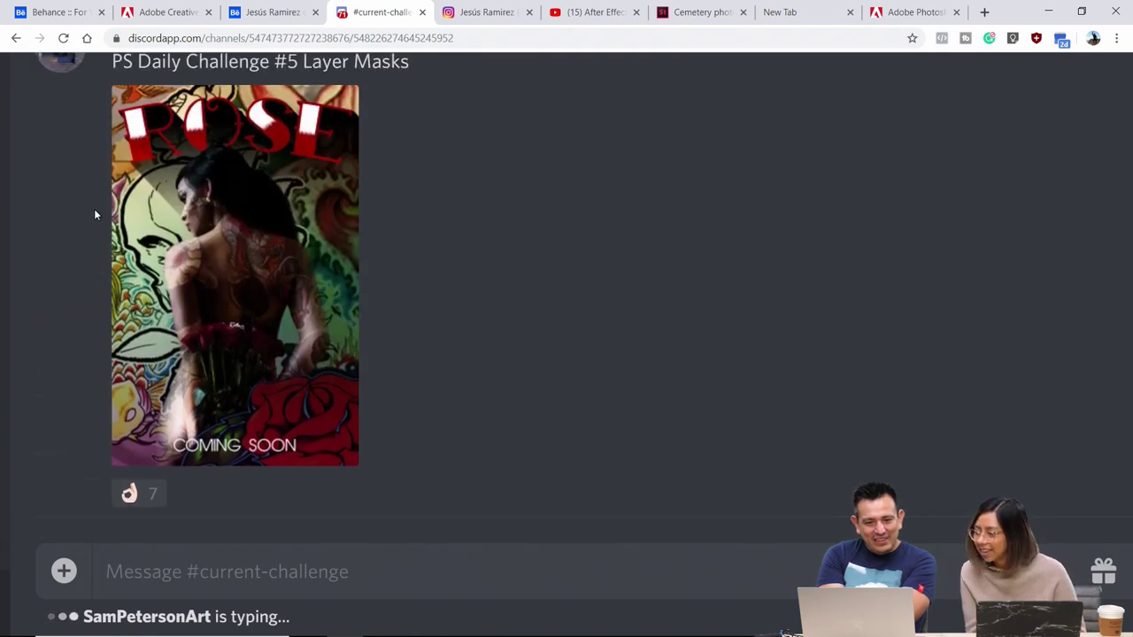
View the 'ROSE Coming Soon' poster at full size, then close it with Esc
scroll(94, 209, "up", 1)
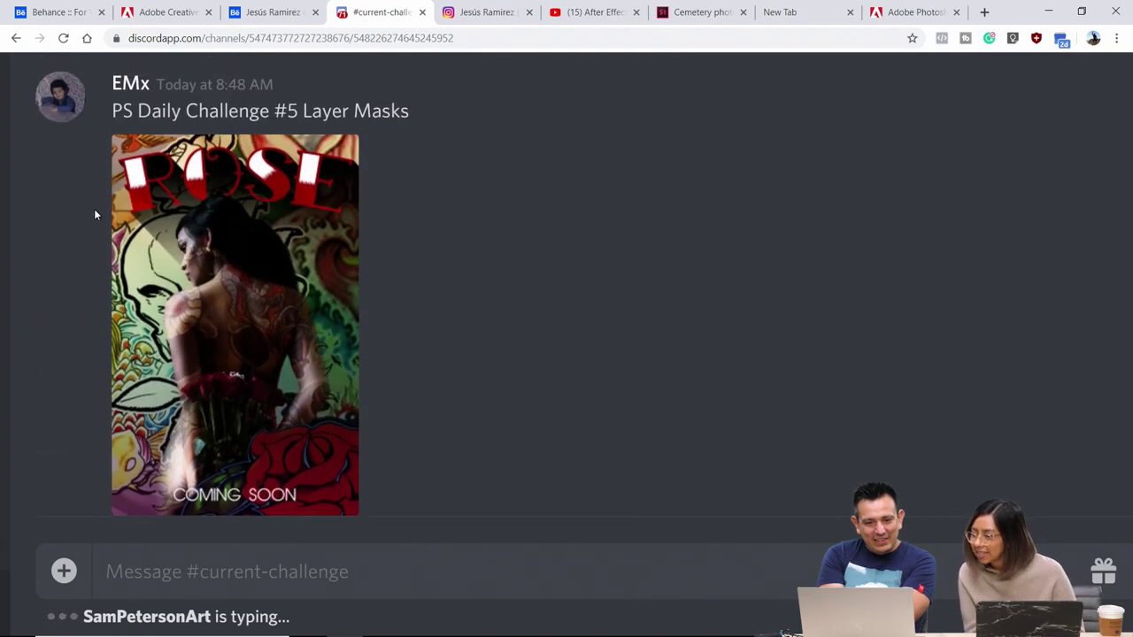
left_click(204, 263)
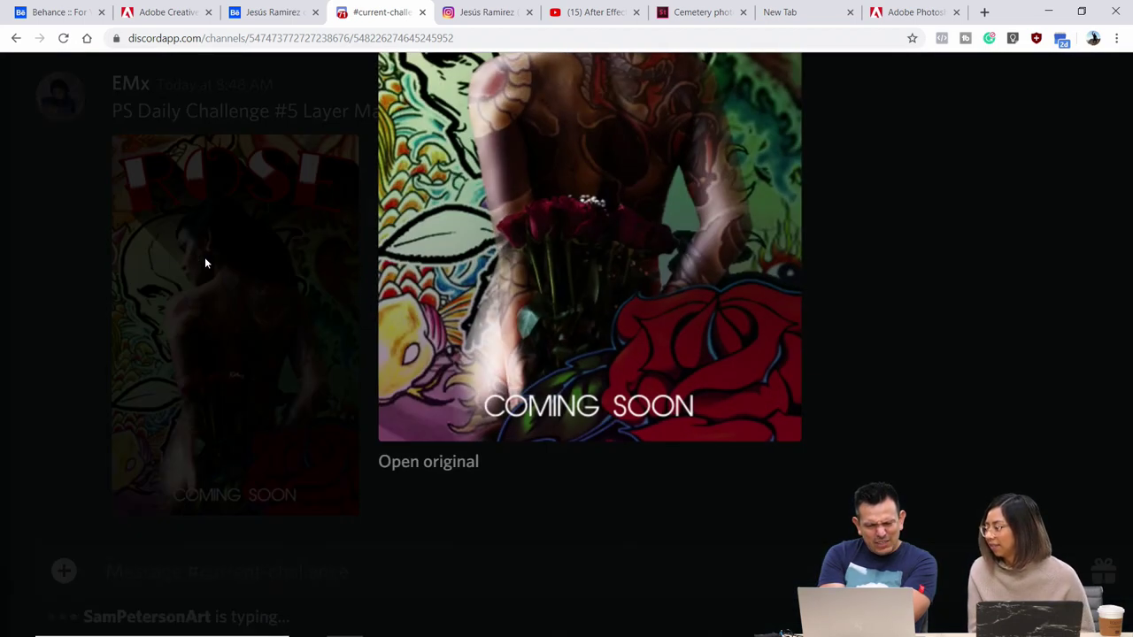
scroll(367, 404, "up", 3)
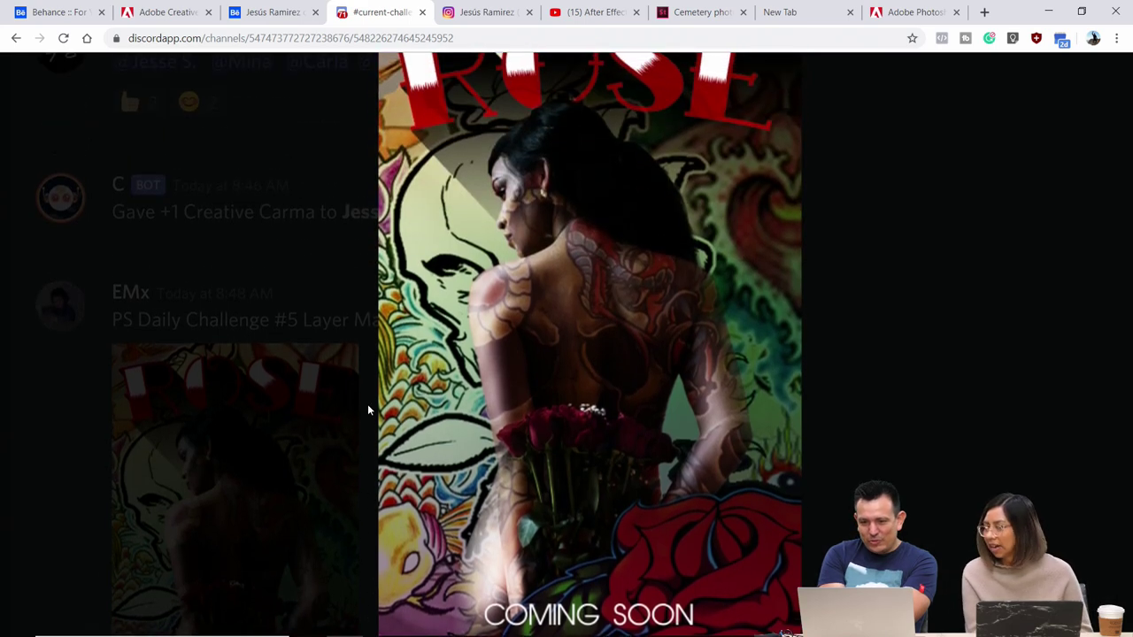
scroll(368, 404, "up", 1)
scroll(367, 404, "down", 2)
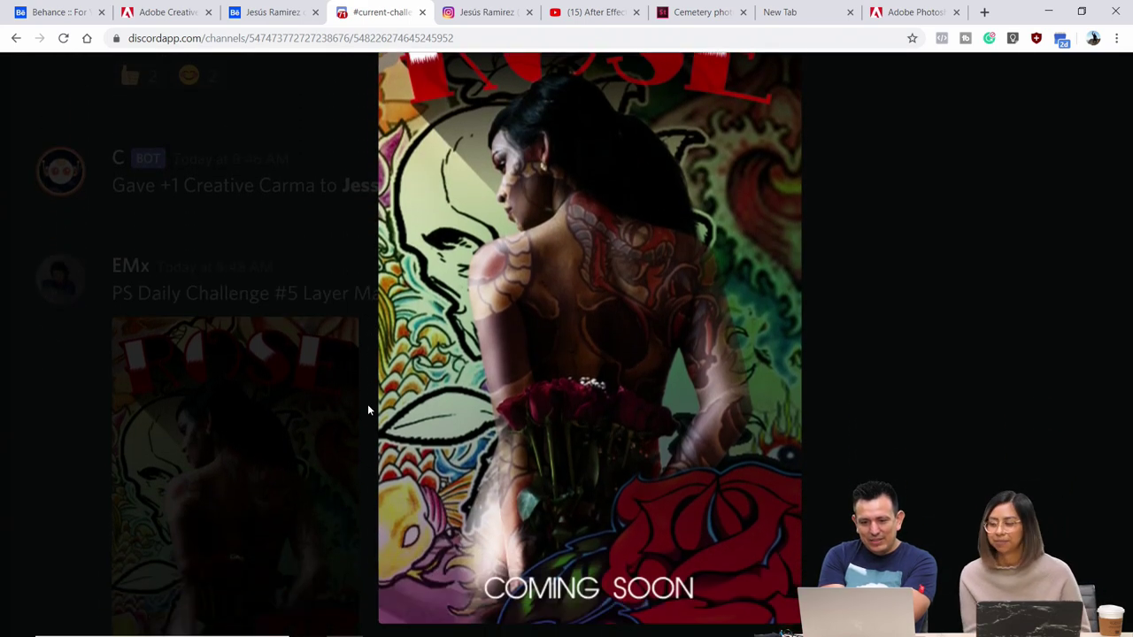
scroll(367, 404, "up", 2)
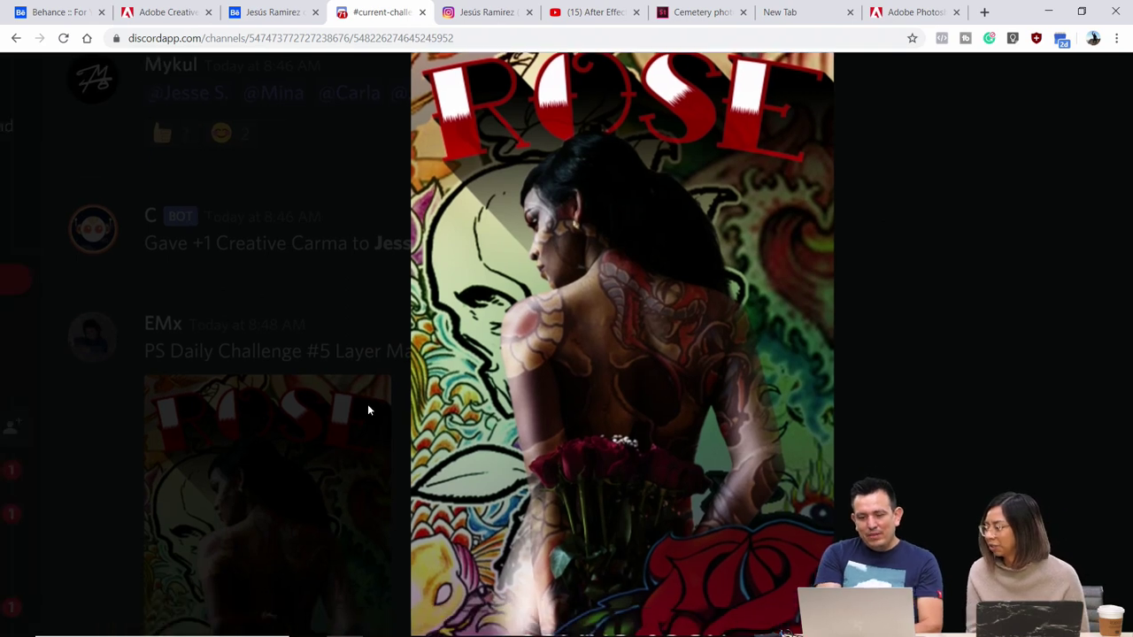
scroll(369, 407, "down", 1)
scroll(368, 407, "up", 2)
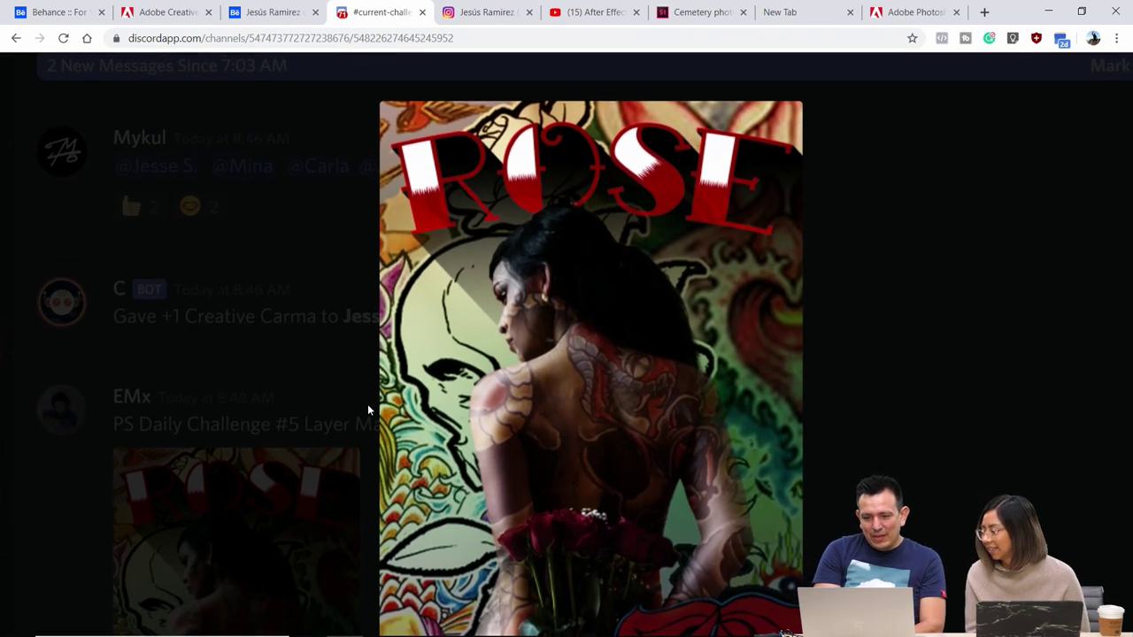
scroll(367, 409, "down", 1)
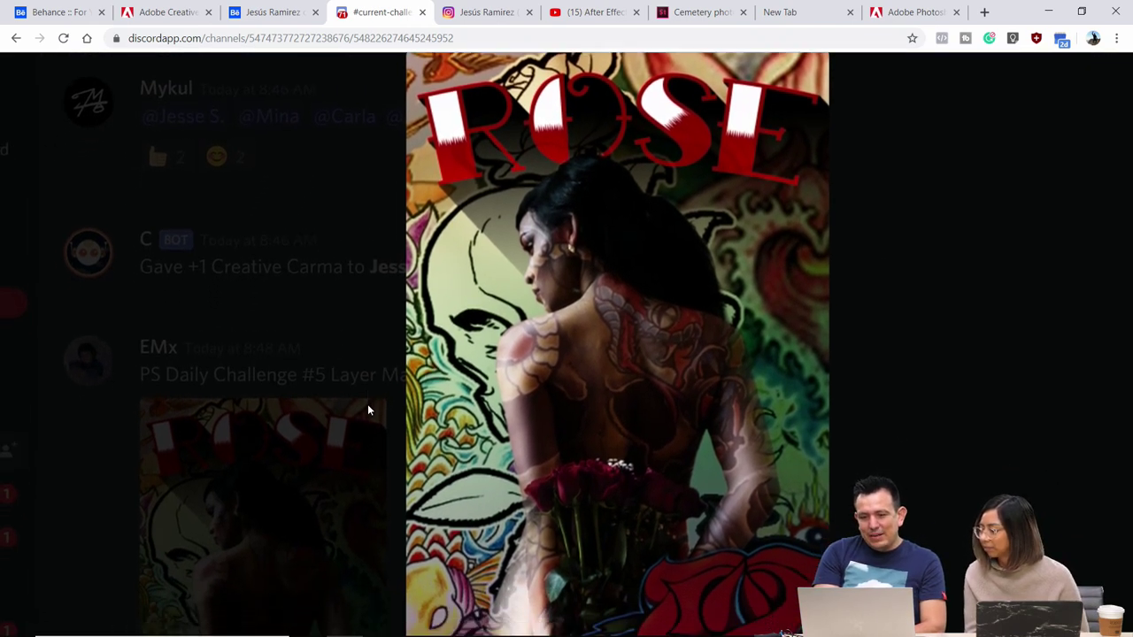
scroll(369, 410, "down", 1)
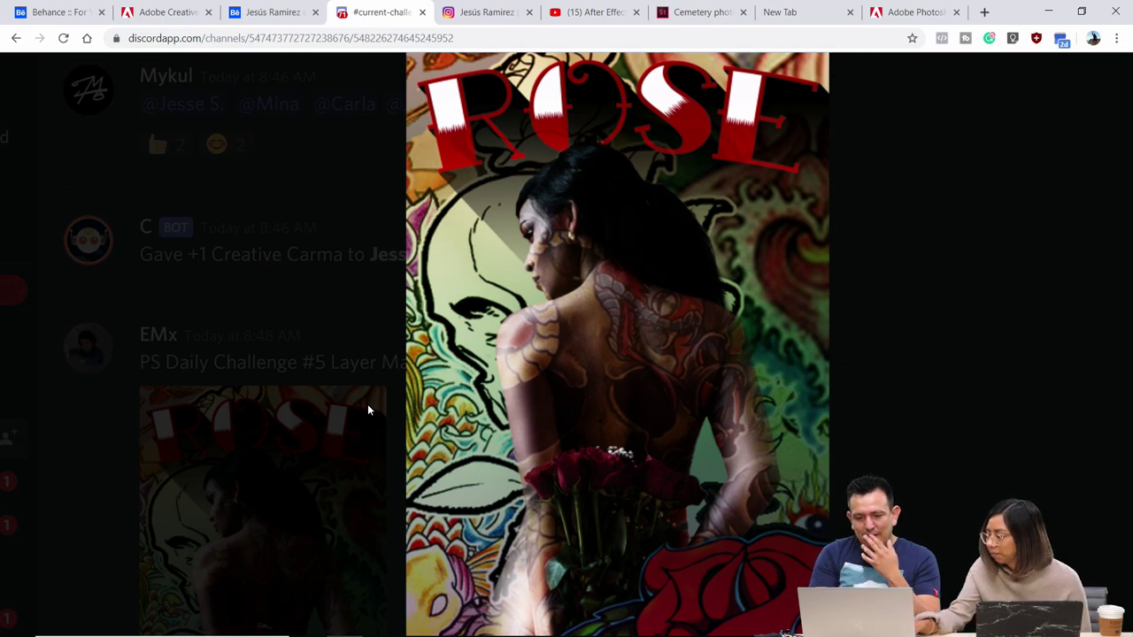
scroll(369, 409, "down", 1)
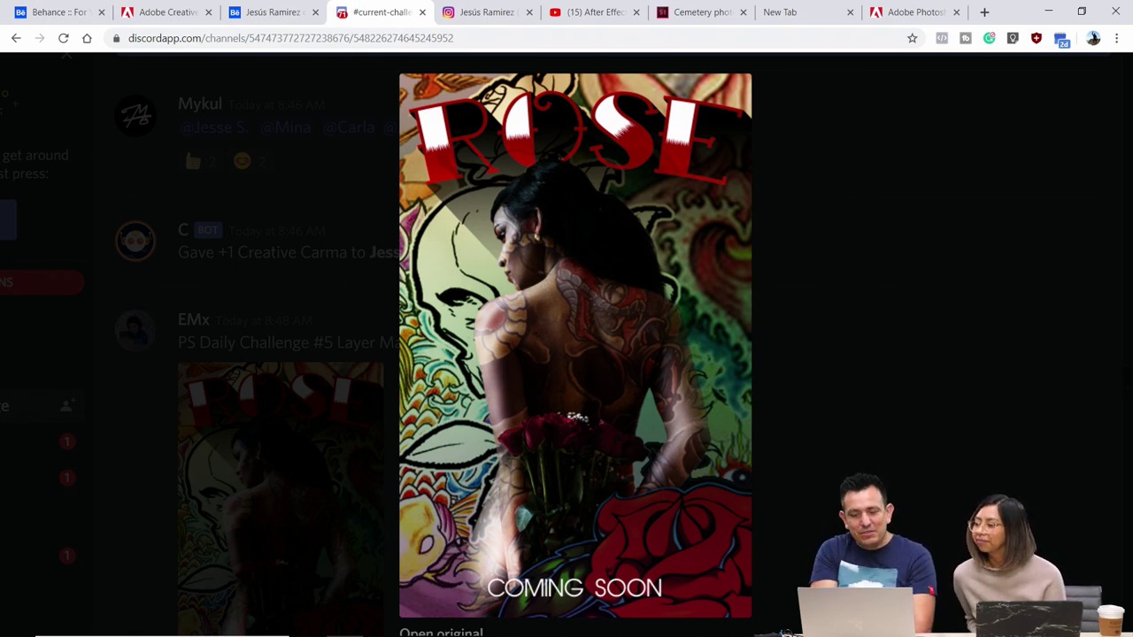
key("Escape")
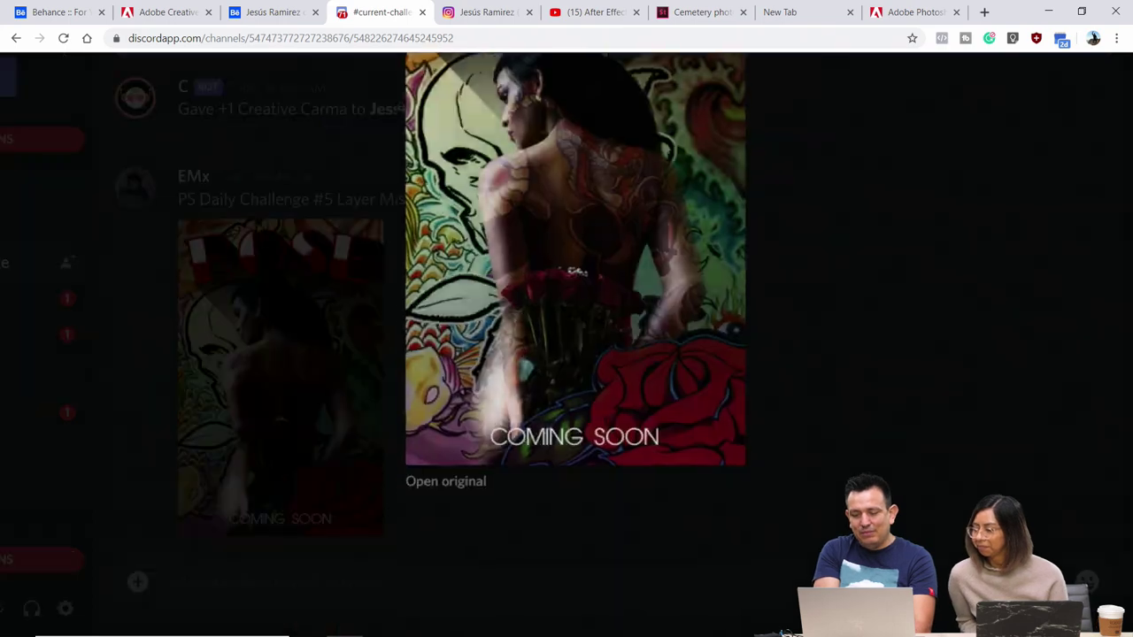
scroll(561, 431, "up", 5)
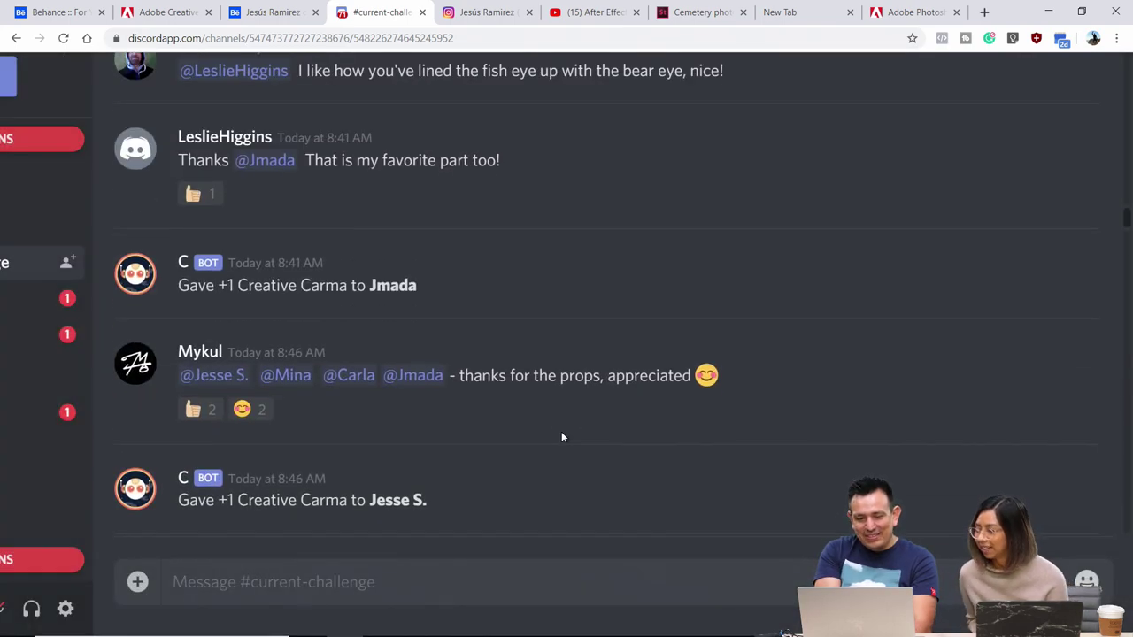
scroll(561, 437, "up", 6)
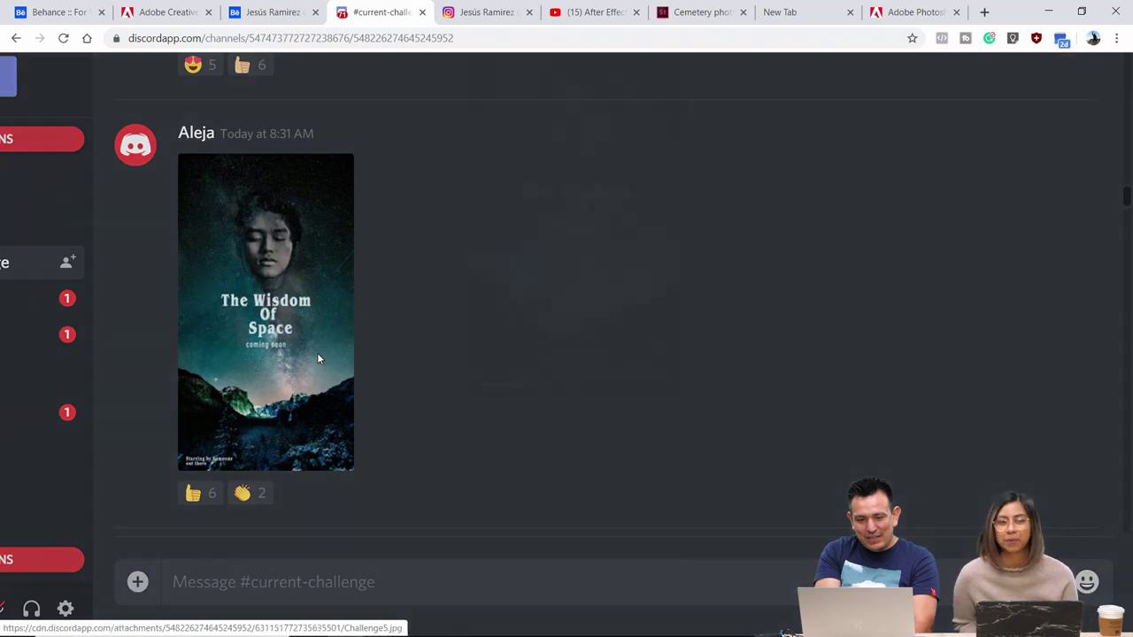
left_click(319, 359)
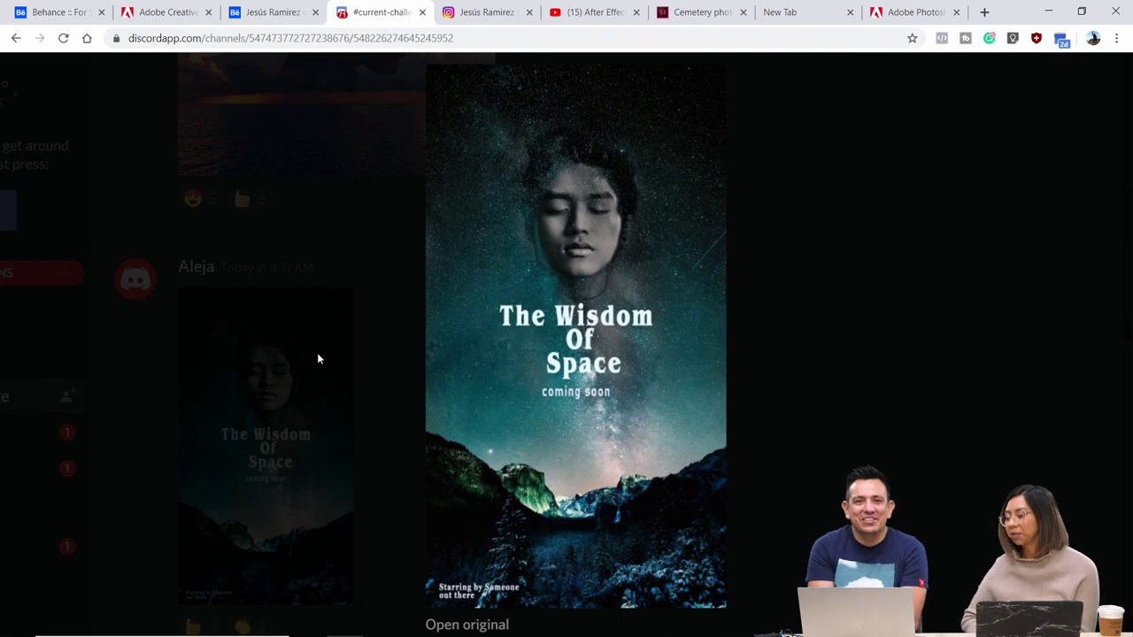
left_click(261, 354)
scroll(385, 412, "up", 5)
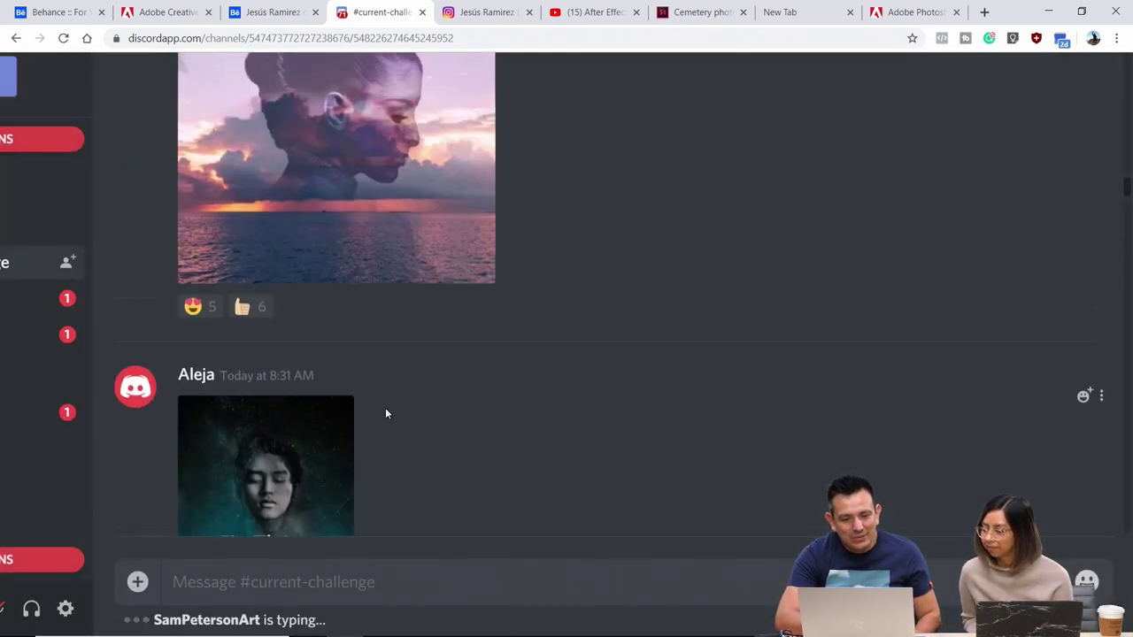
scroll(386, 413, "up", 1)
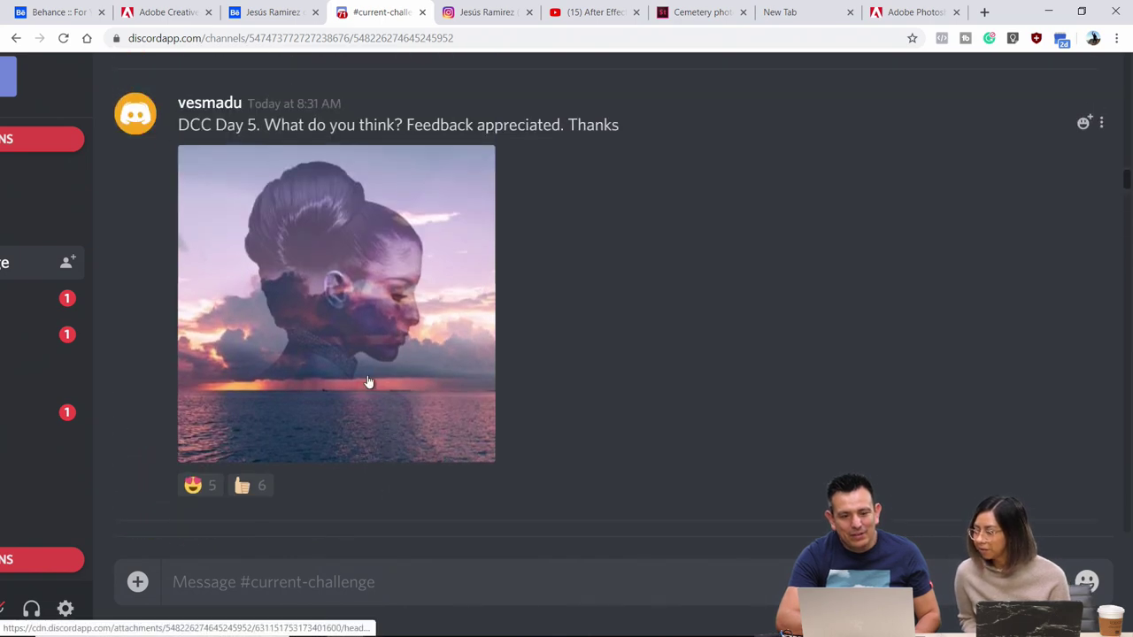
left_click(369, 385)
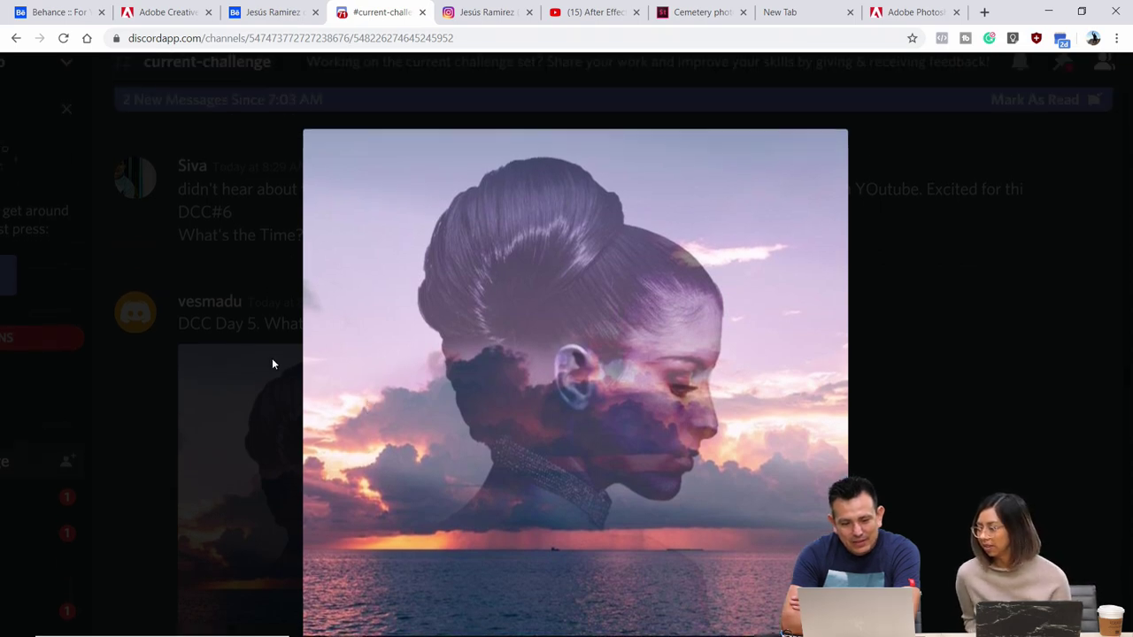
left_click(272, 357)
scroll(274, 365, "up", 1)
key("super+d")
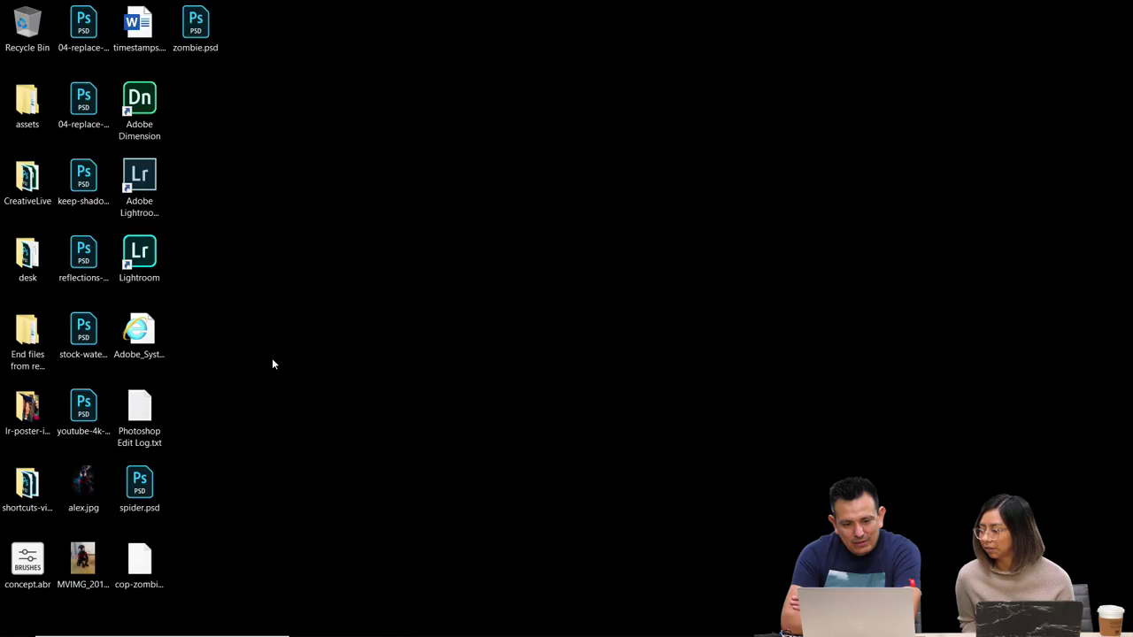
key("super+d")
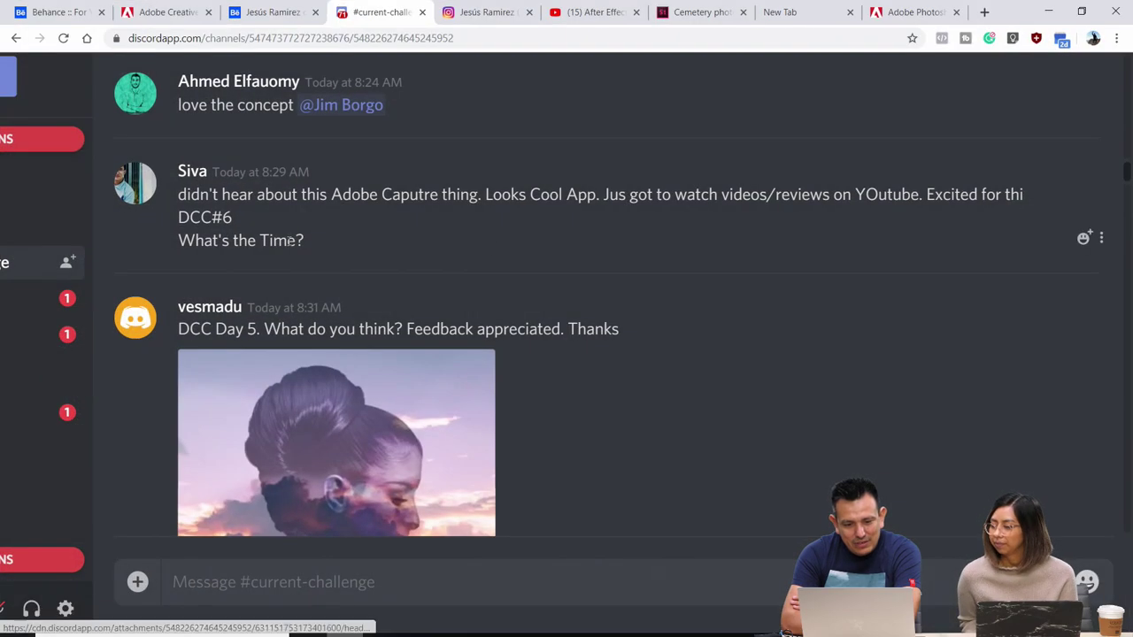
scroll(538, 245, "up", 1)
key("super+d")
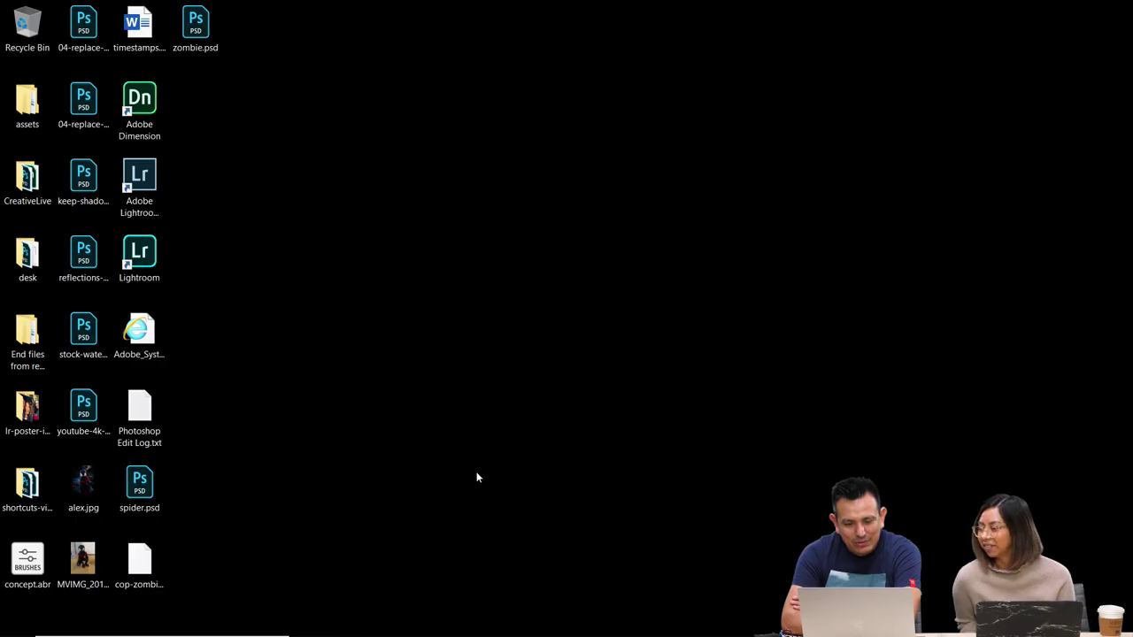
left_click(345, 632)
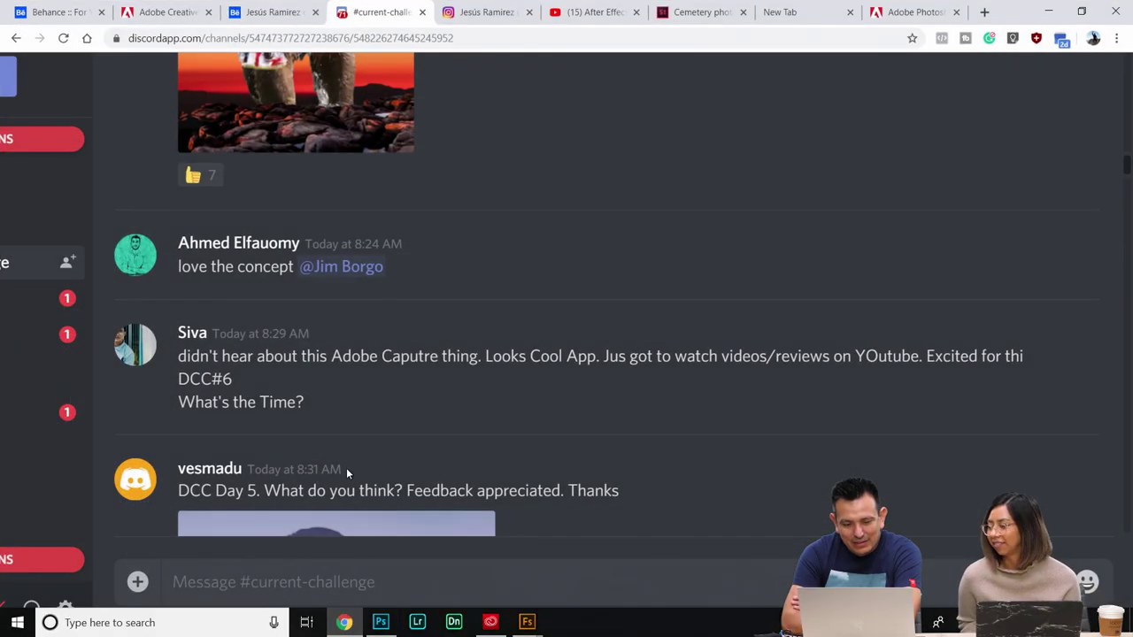
scroll(509, 276, "up", 3)
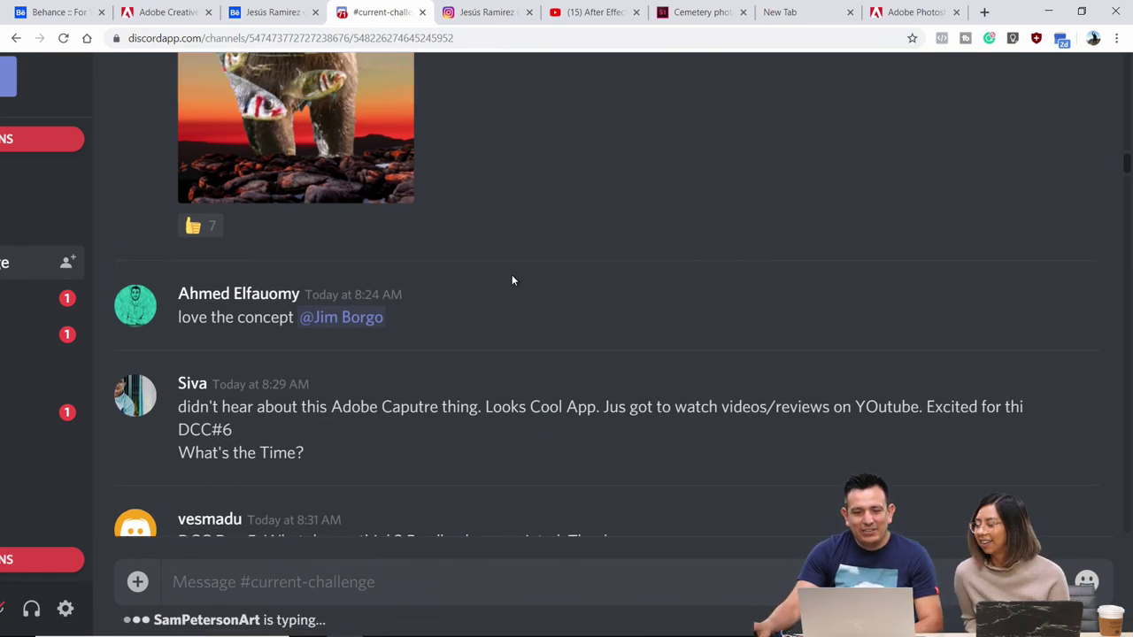
scroll(518, 285, "up", 4)
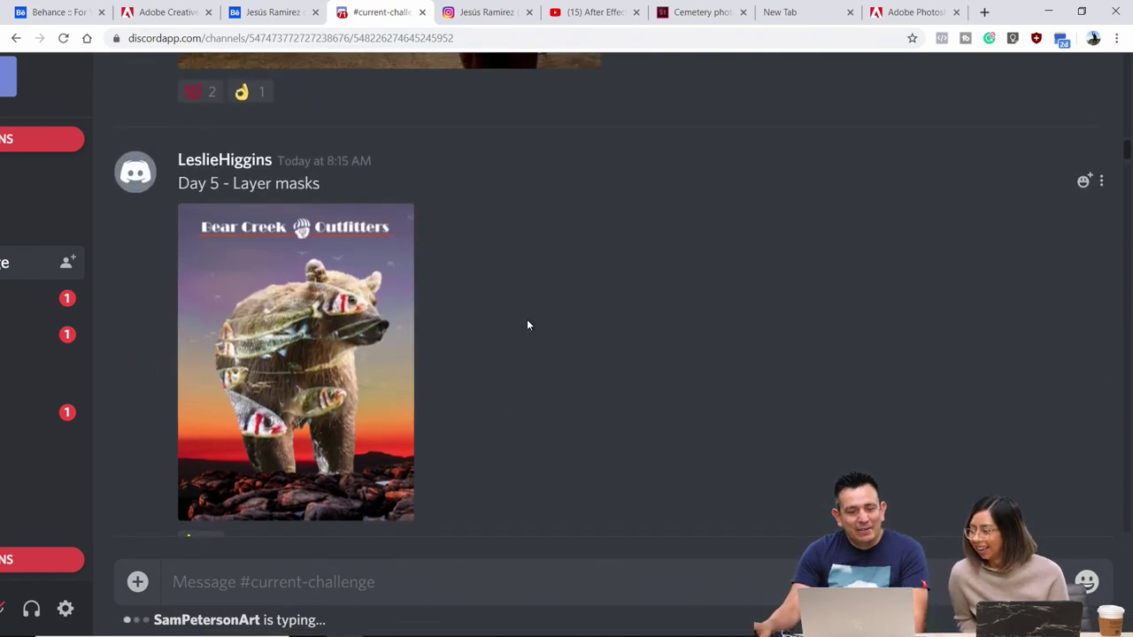
left_click(319, 348)
scroll(626, 403, "up", 3)
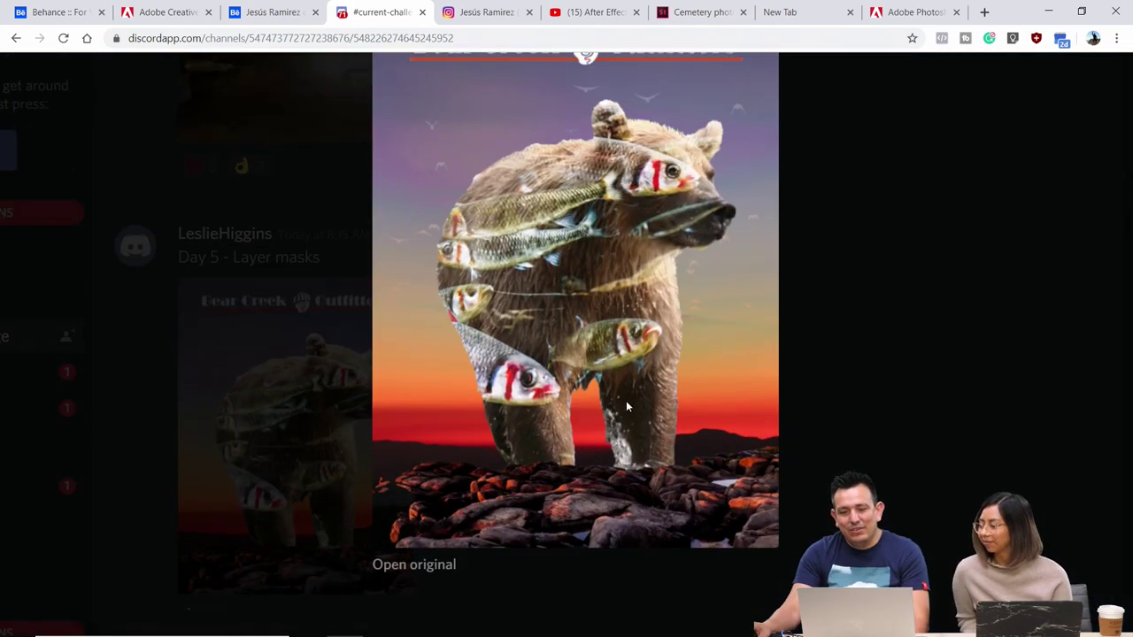
scroll(626, 405, "up", 1)
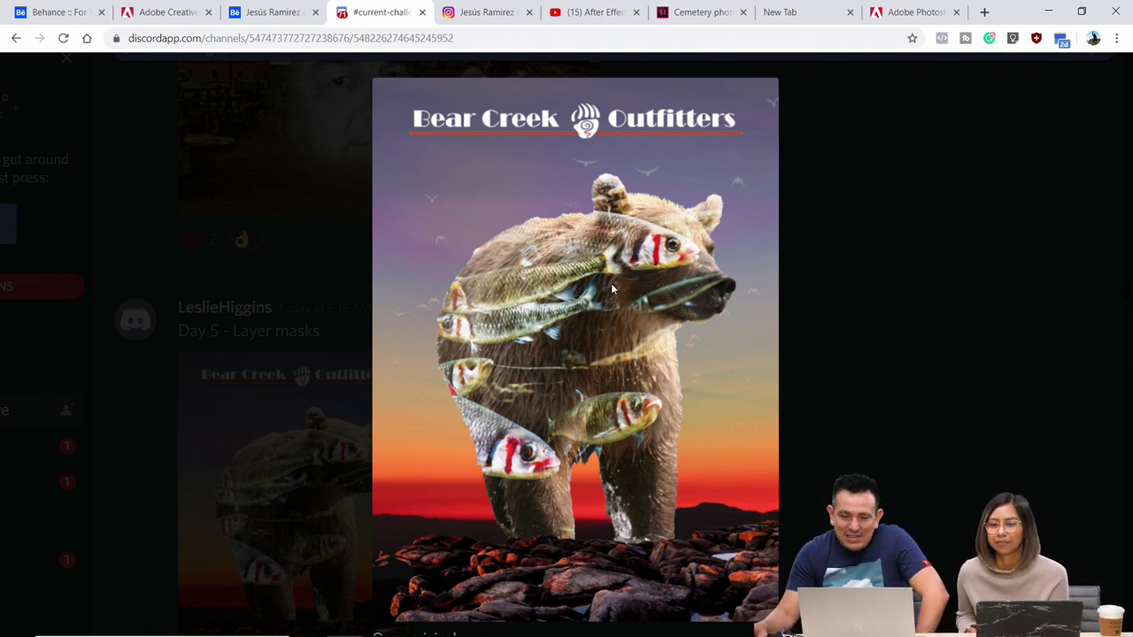
scroll(613, 296, "down", 1)
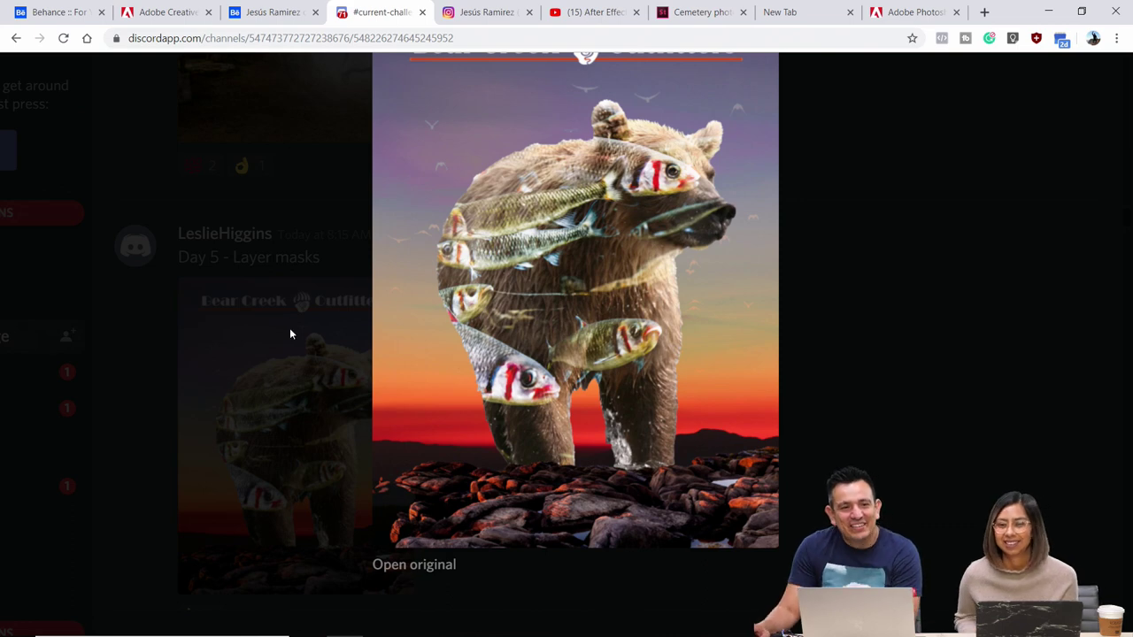
left_click(278, 233)
View the My Layer Mast horseback composite enlarged, then switch over to Photoshop
scroll(577, 281, "up", 5)
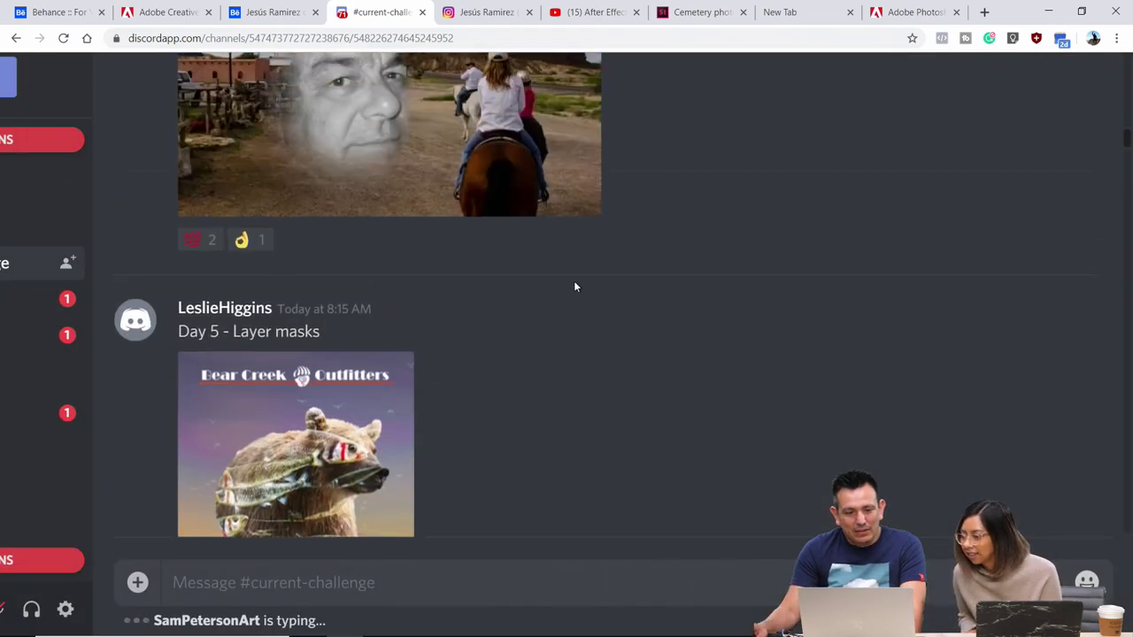
scroll(682, 322, "up", 1)
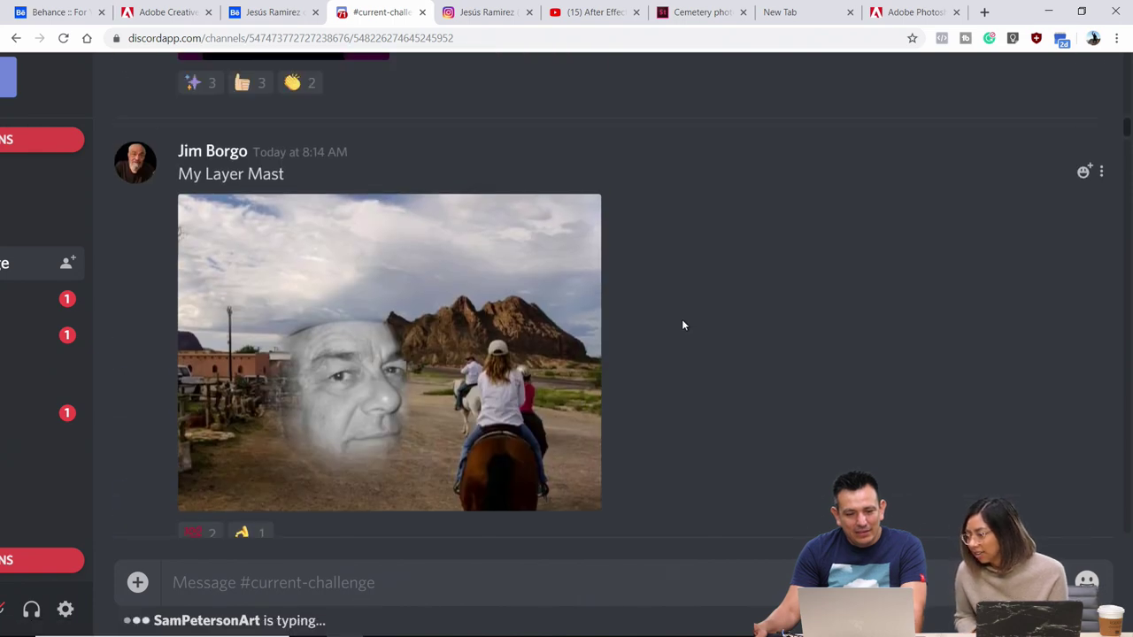
left_click(379, 295)
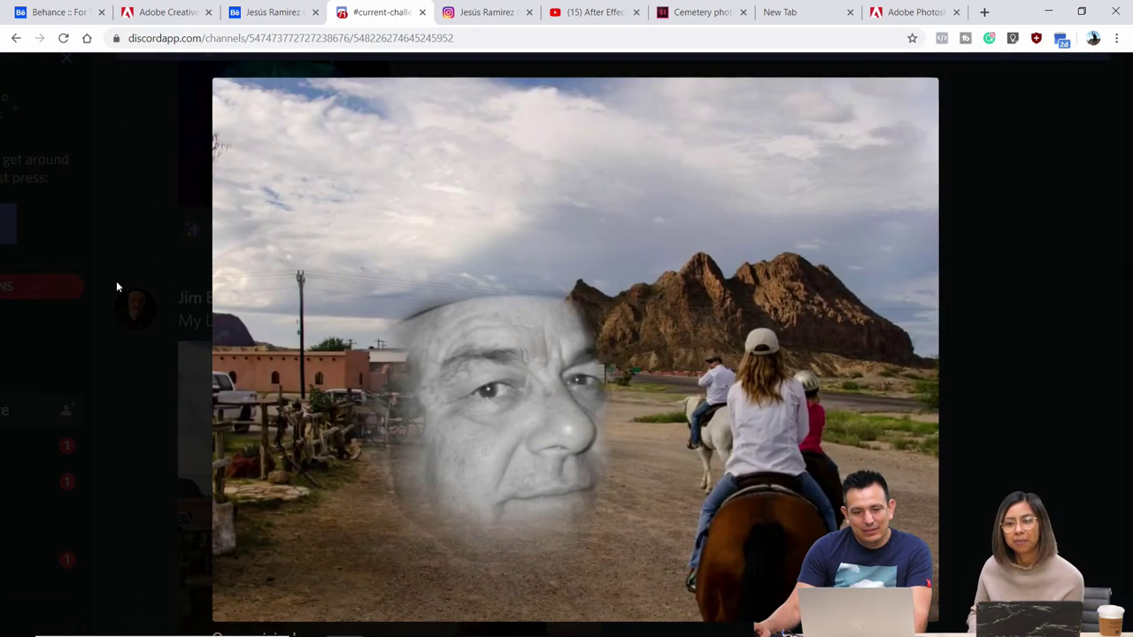
left_click(181, 297)
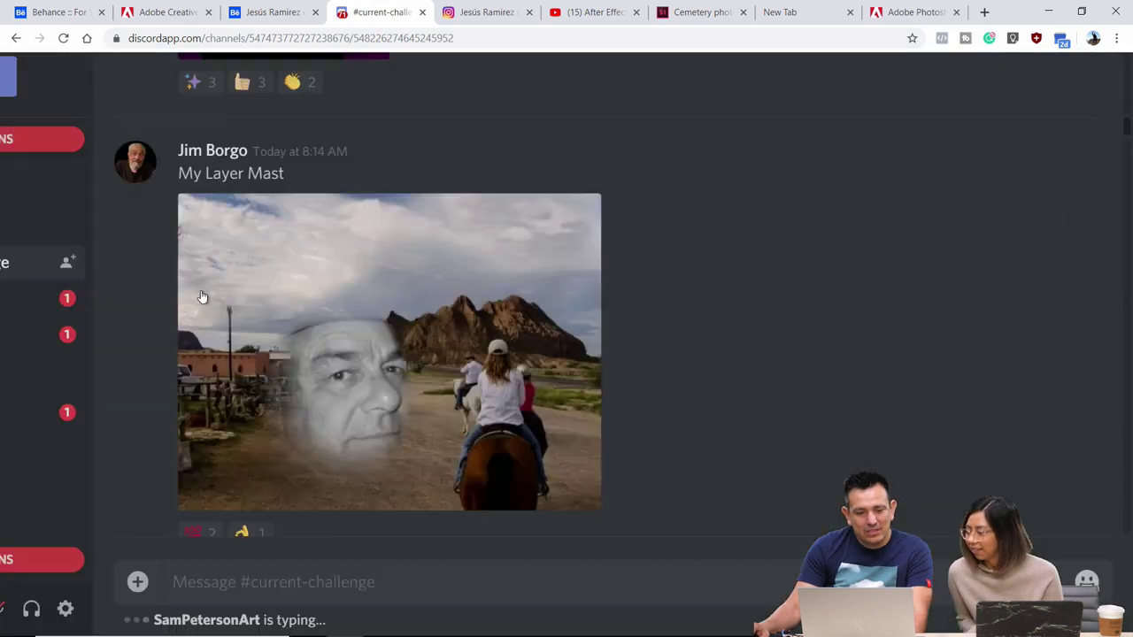
left_click(351, 308)
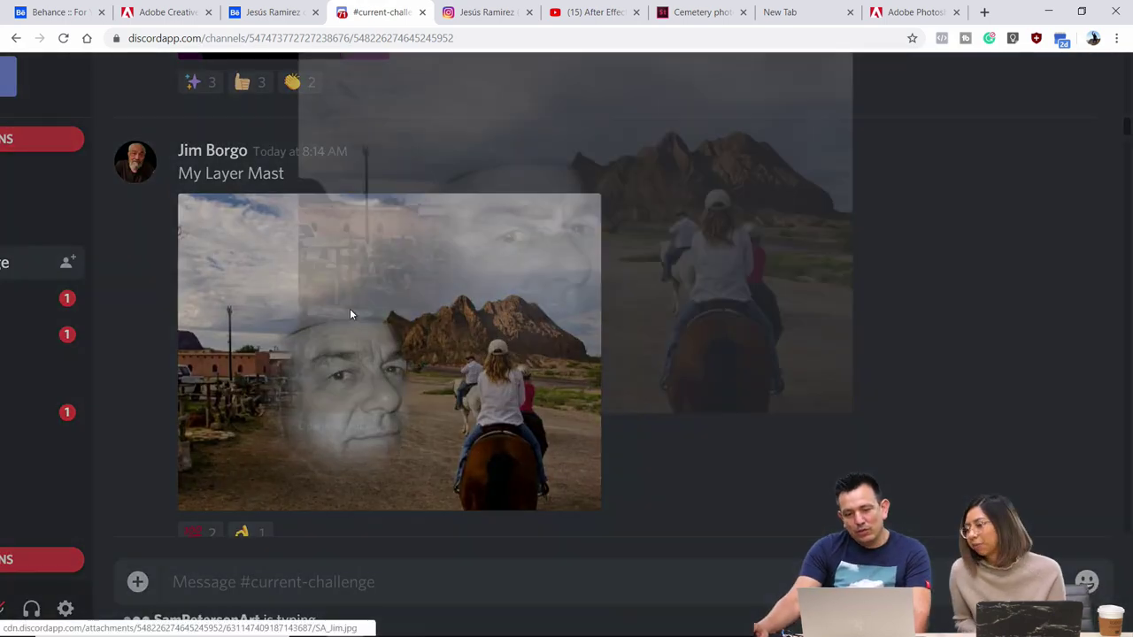
scroll(581, 377, "up", 3)
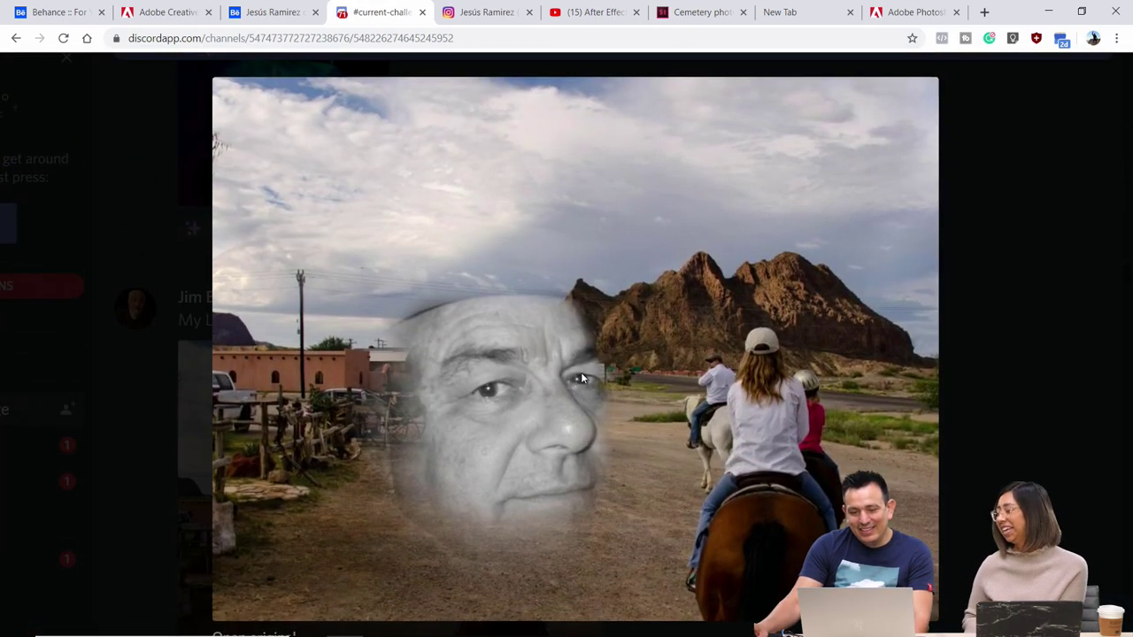
scroll(581, 377, "down", 1)
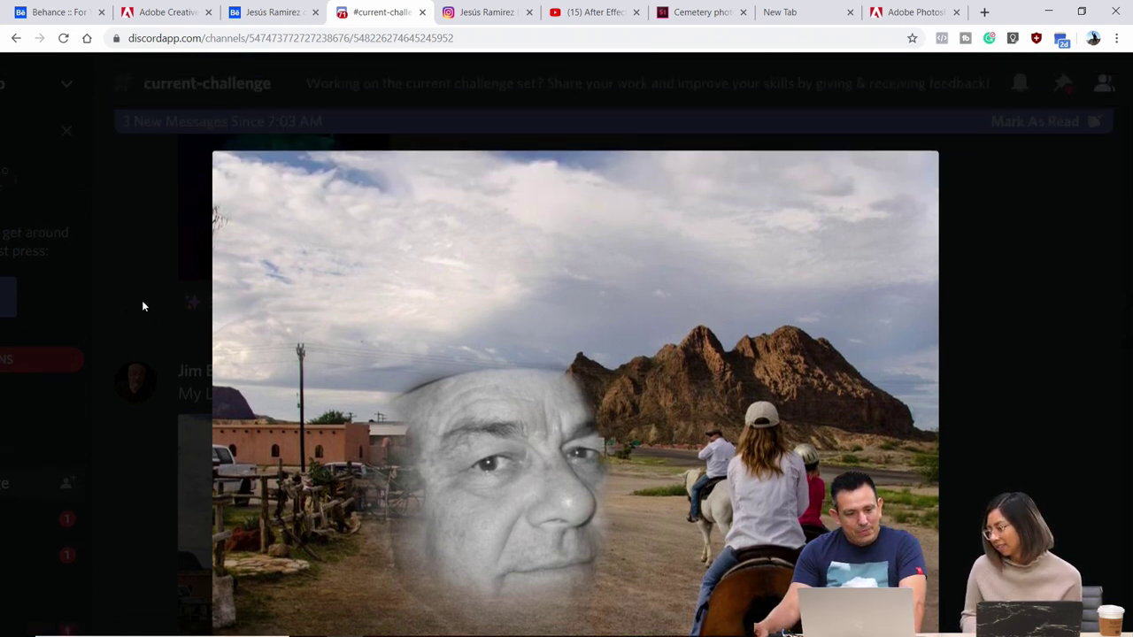
left_click(143, 305)
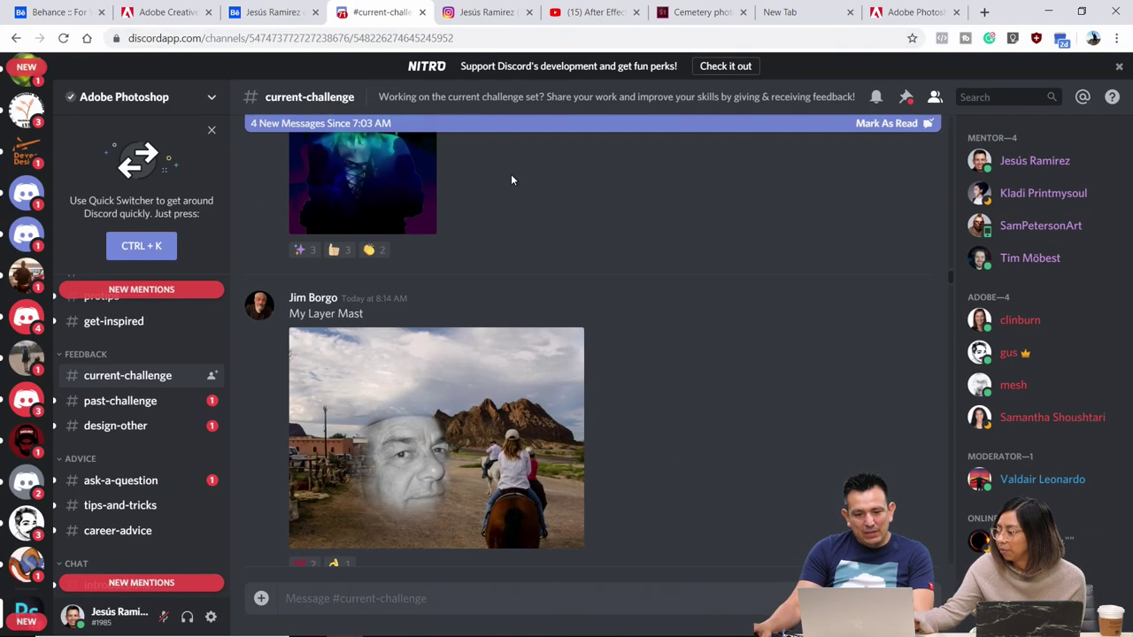
left_click(379, 624)
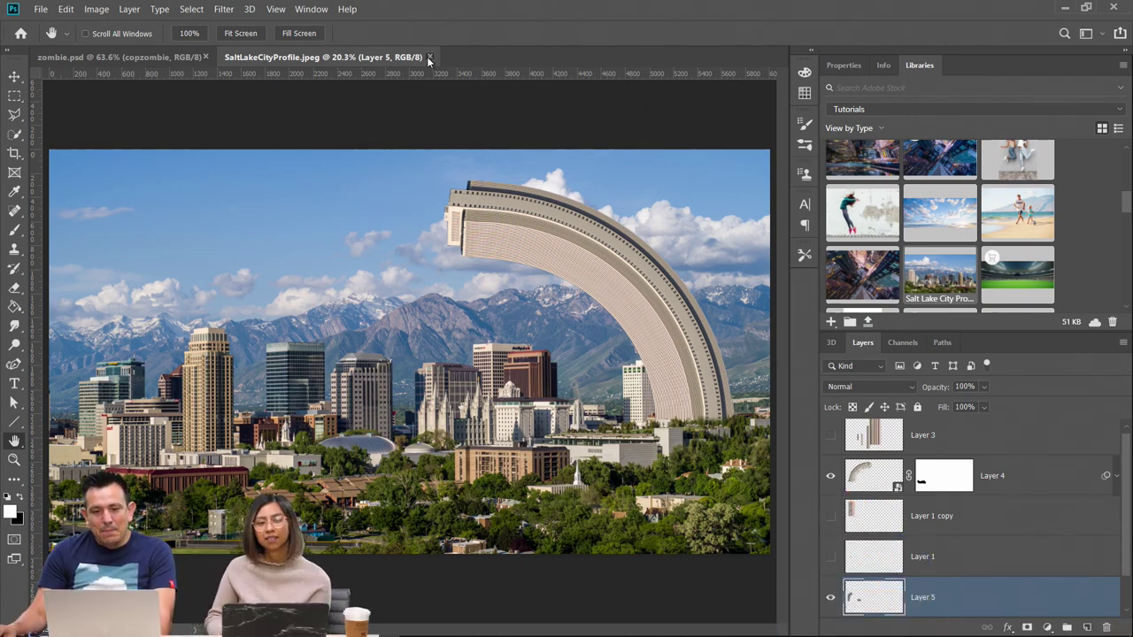
Close SaltLakeCityProfile.jpeg without saving and collapse Group 1 in zombie.psd's layers
left_click(429, 58)
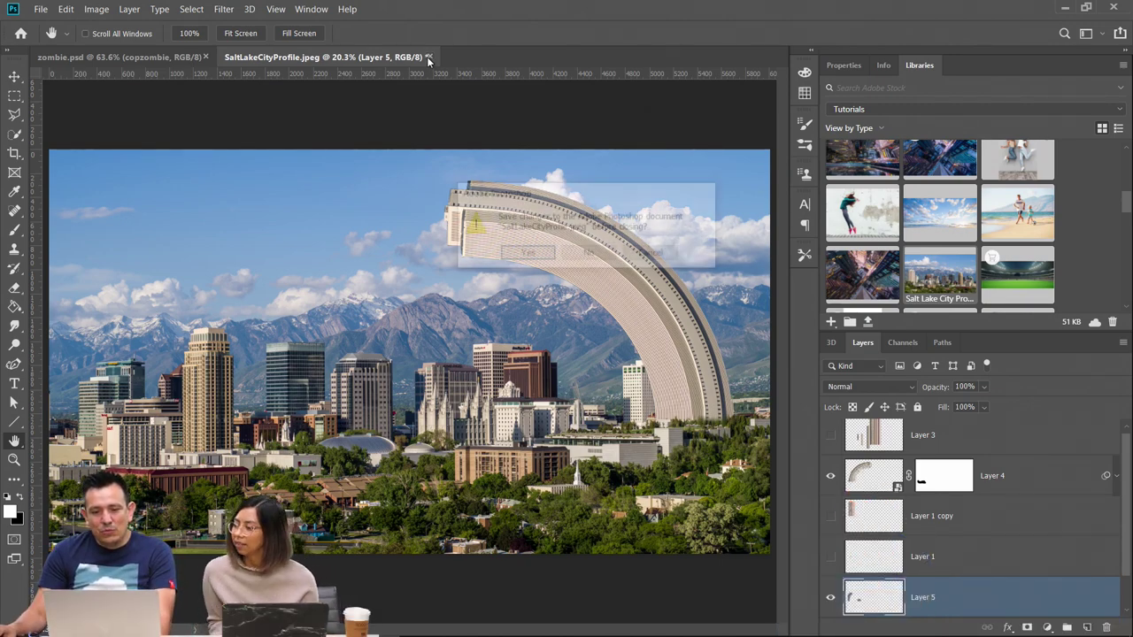
left_click(589, 255)
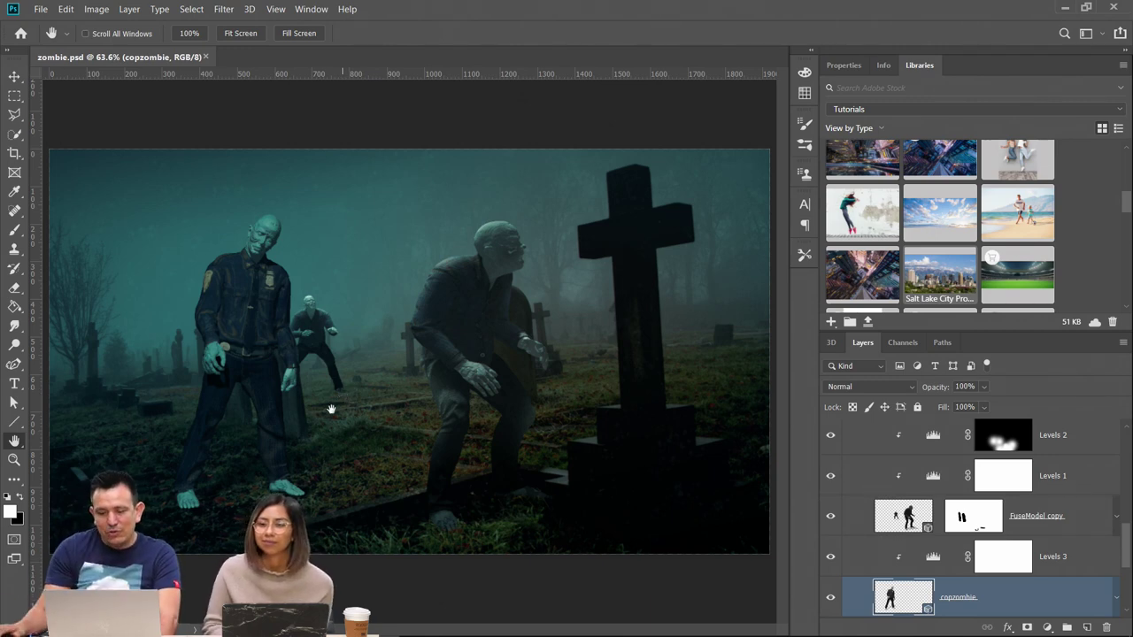
scroll(906, 526, "up", 3)
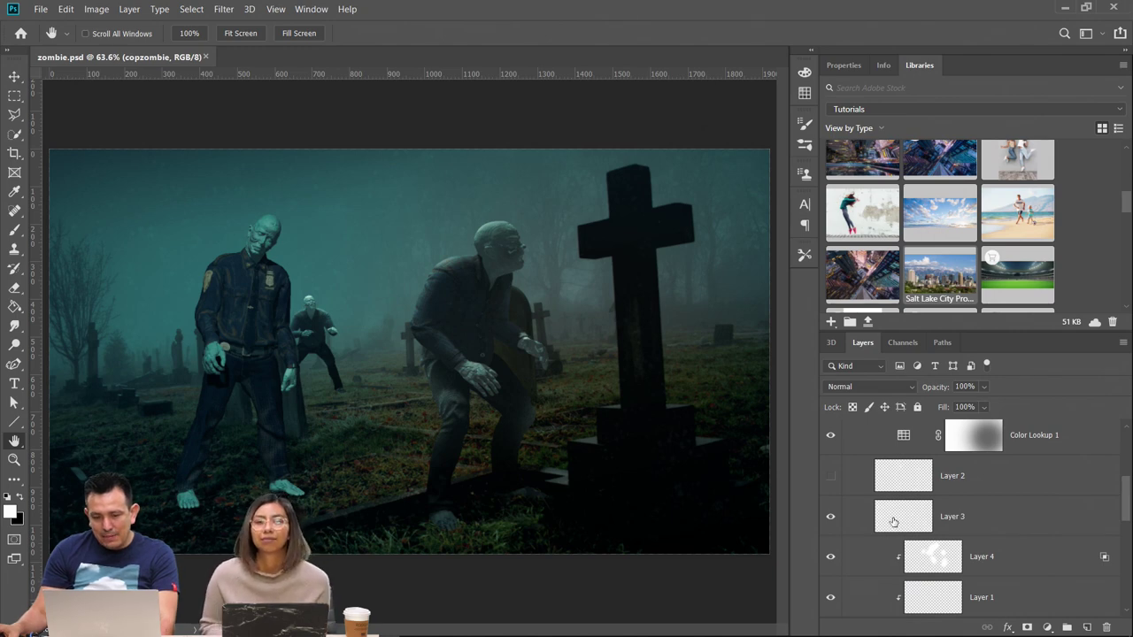
scroll(888, 524, "up", 2)
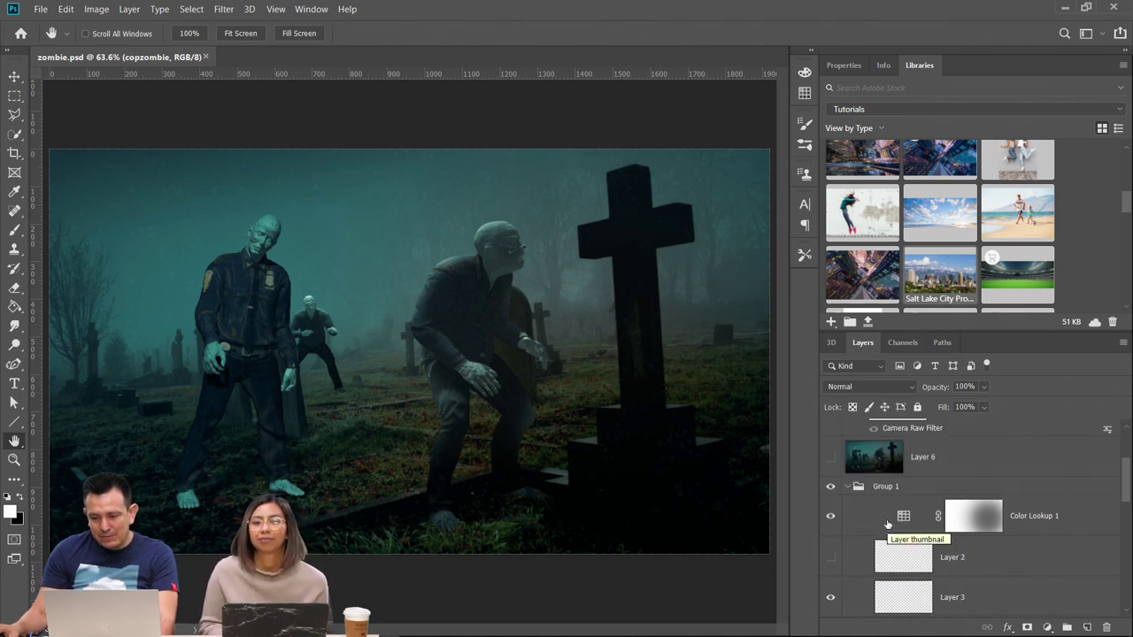
left_click(848, 486)
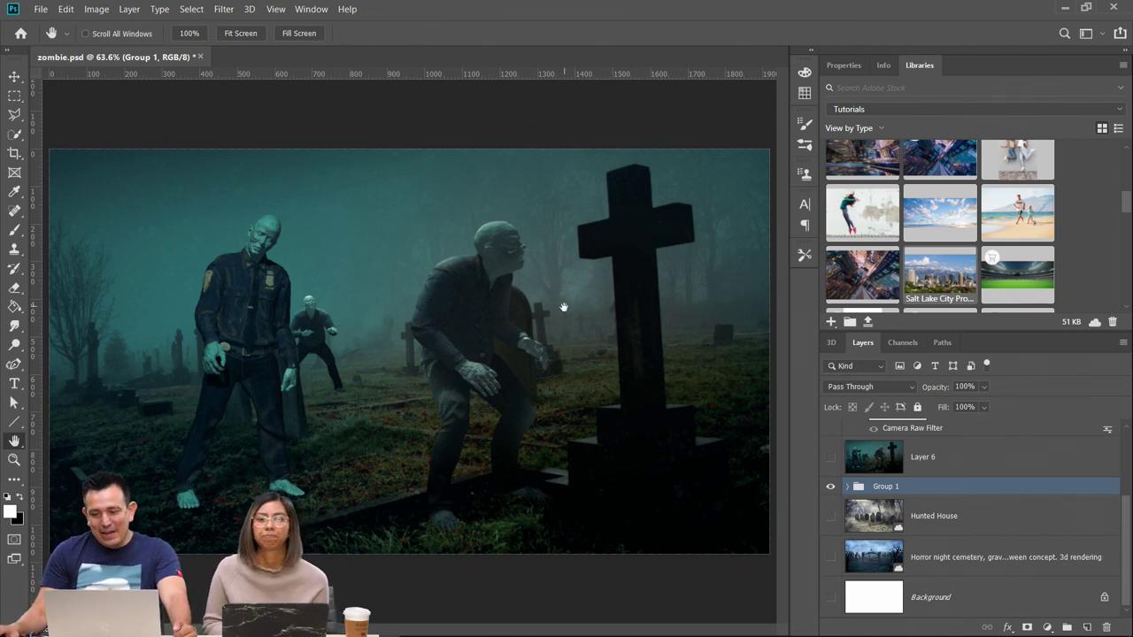
Open the New York City street stock photo from Libraries, returning to zombie.psd
scroll(965, 258, "up", 5)
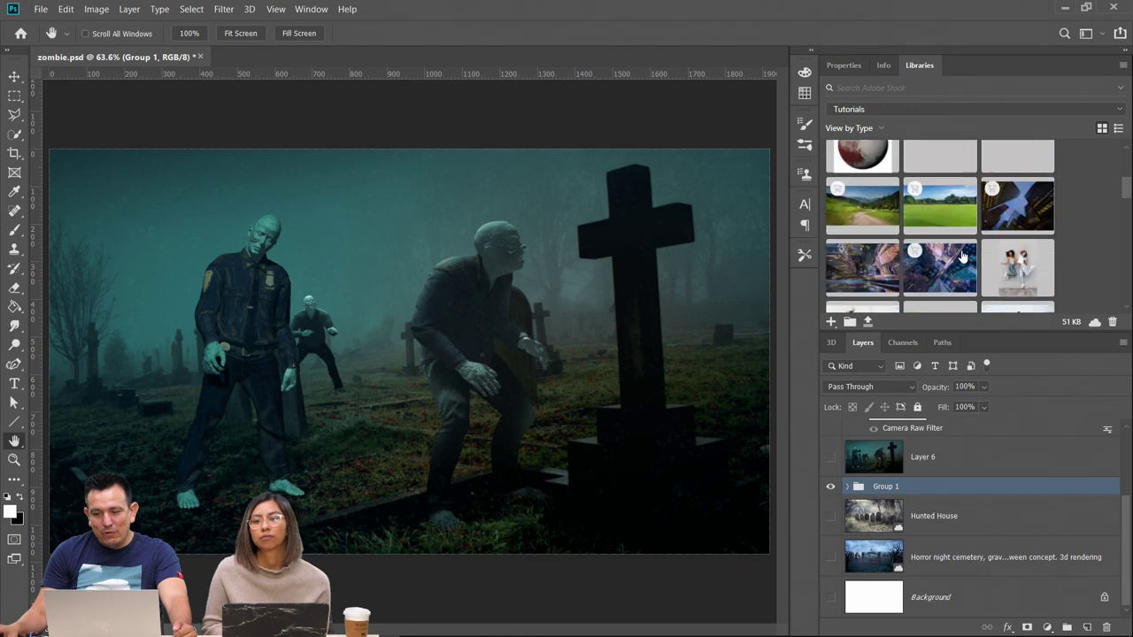
scroll(965, 257, "down", 5)
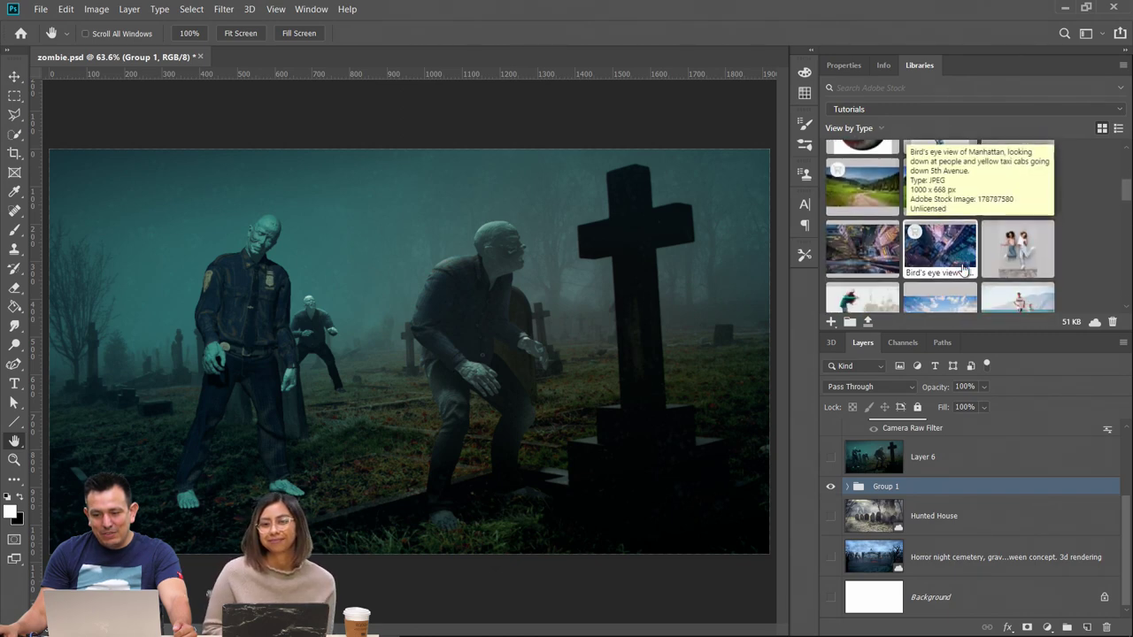
scroll(963, 270, "down", 5)
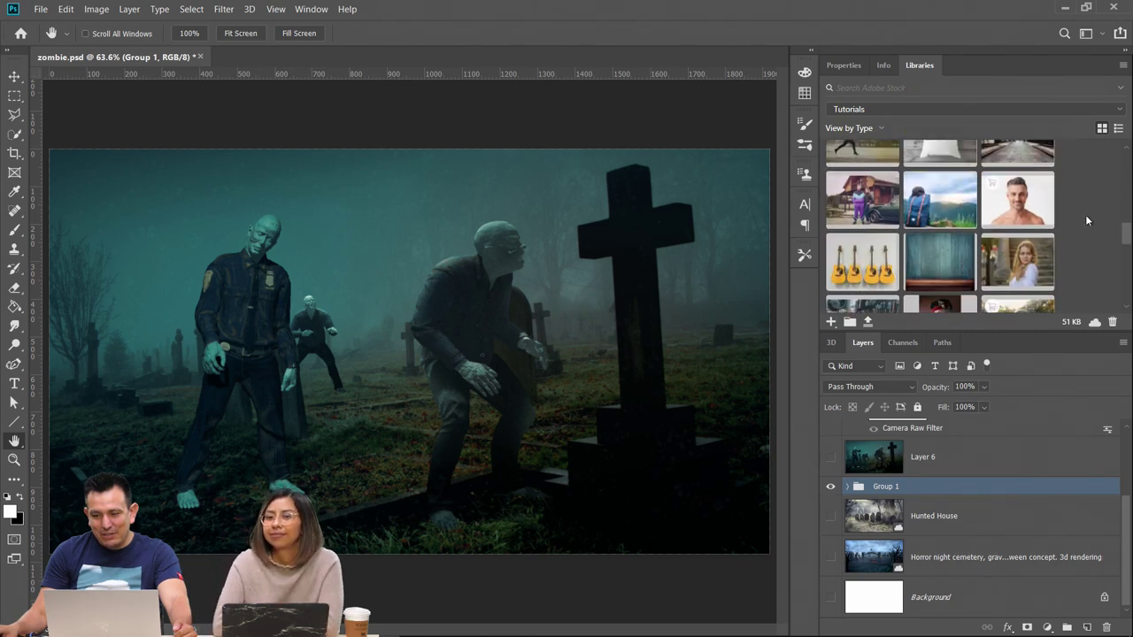
scroll(1080, 223, "up", 1)
double_click(1016, 221)
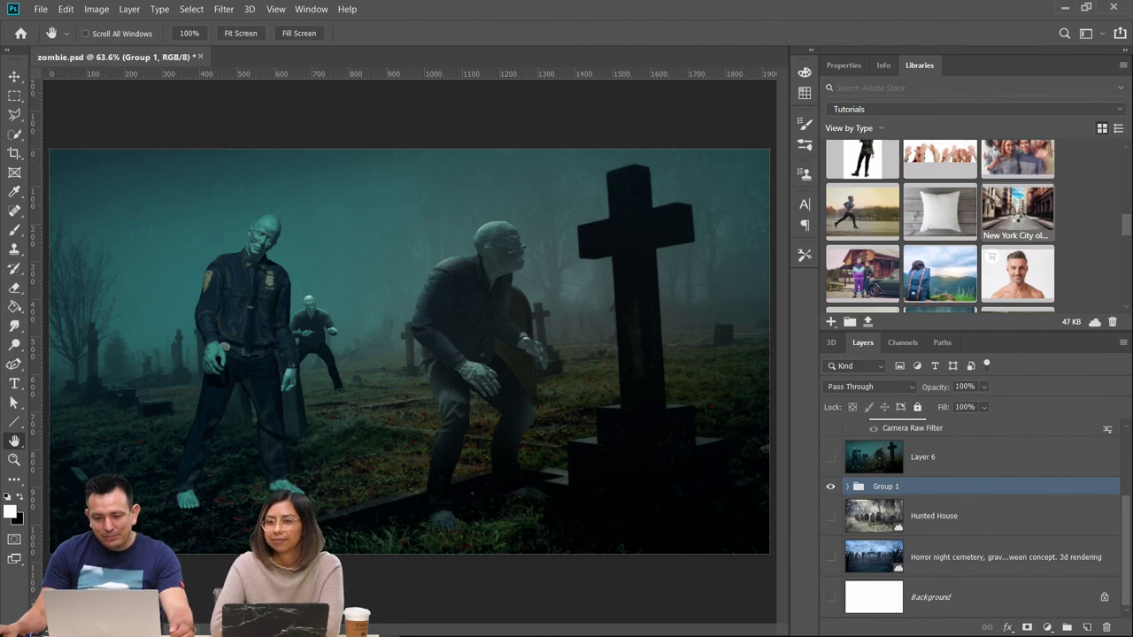
left_click(170, 56)
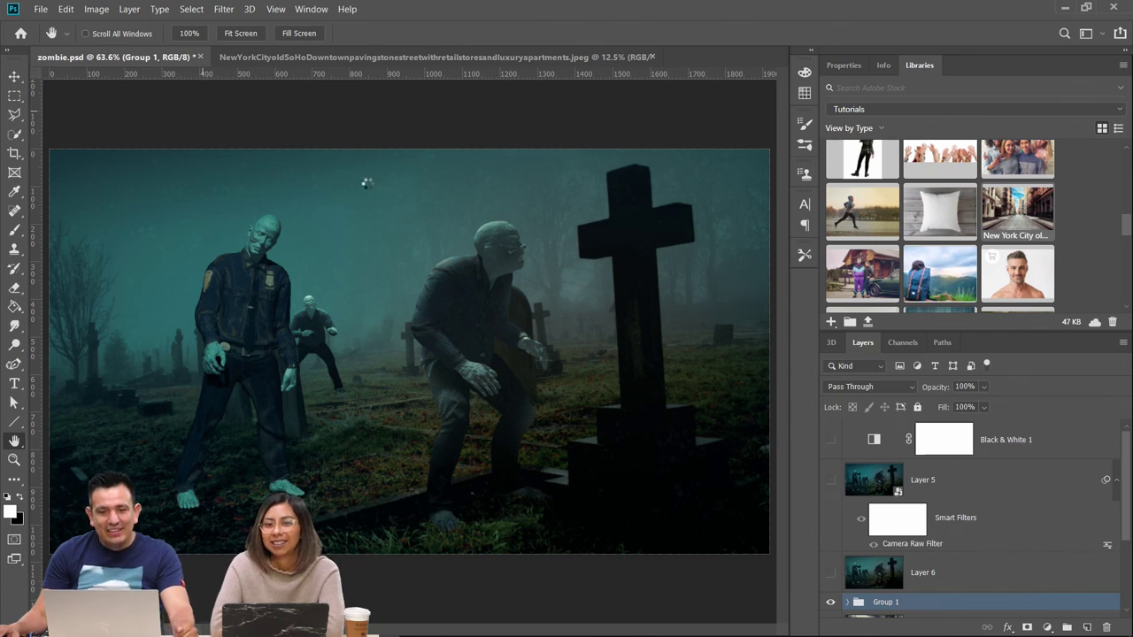
Save and close zombie.psd, then place a new text layer on the street photo
key("ctrl+s")
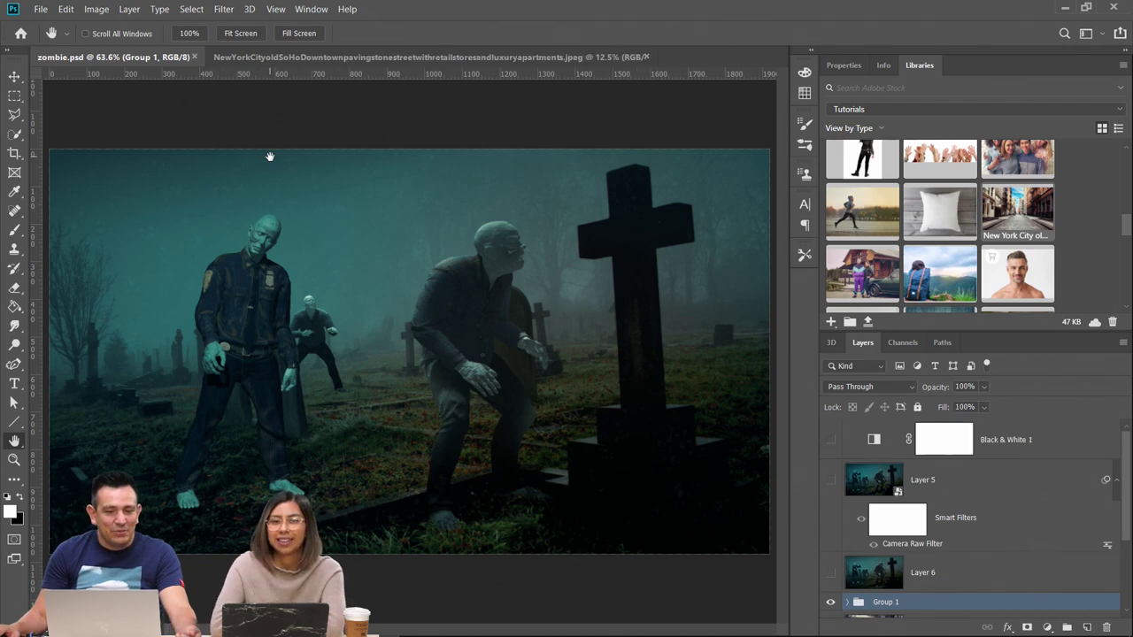
left_click(194, 56)
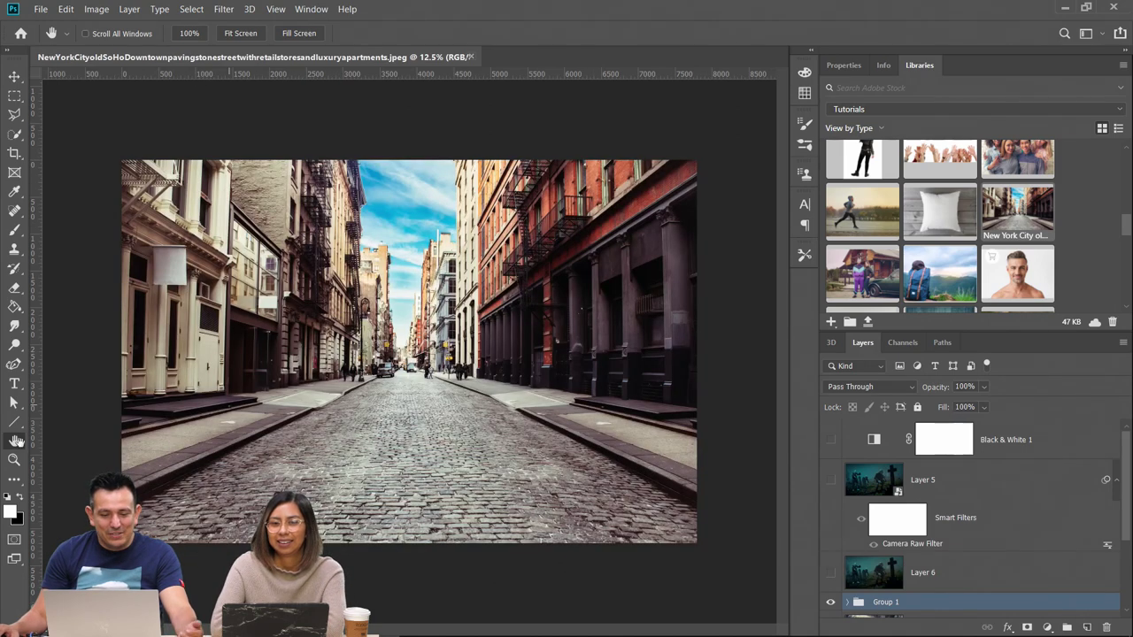
left_click(15, 383)
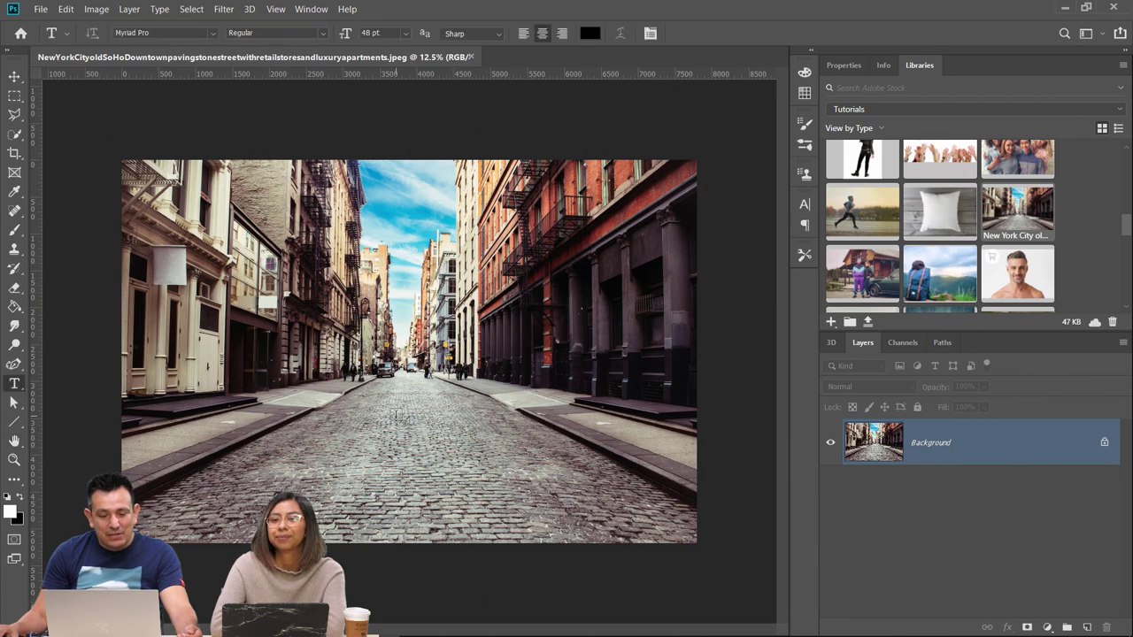
left_click(406, 417)
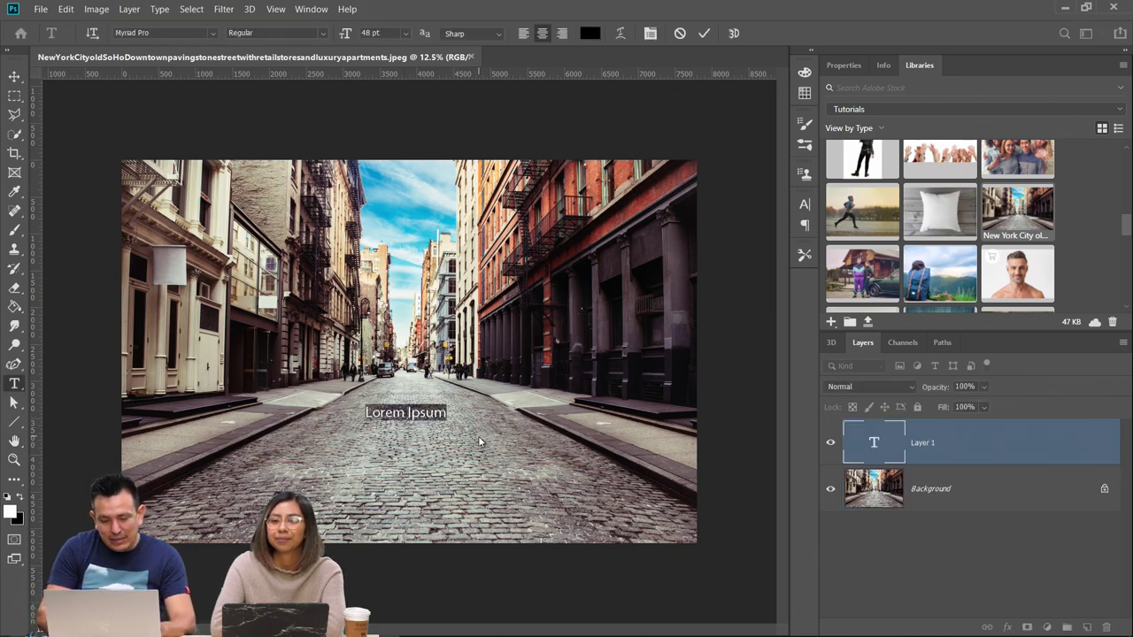
key("BackSpace")
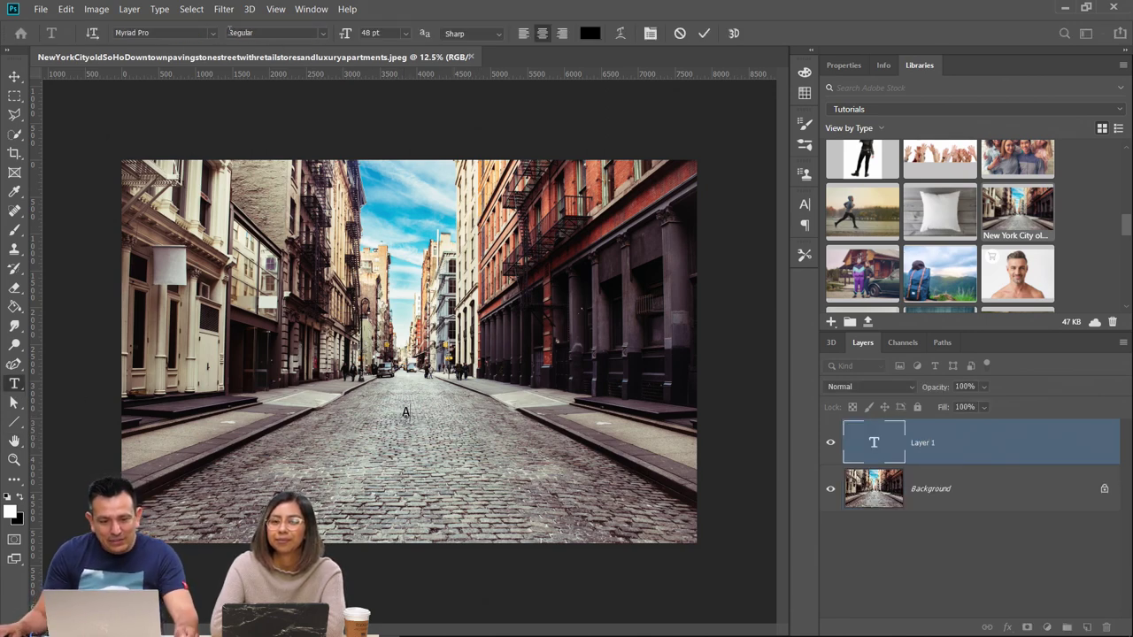
Set the letter A's font to Proxima Nova Black
left_click(214, 34)
left_click(213, 33)
left_click(324, 36)
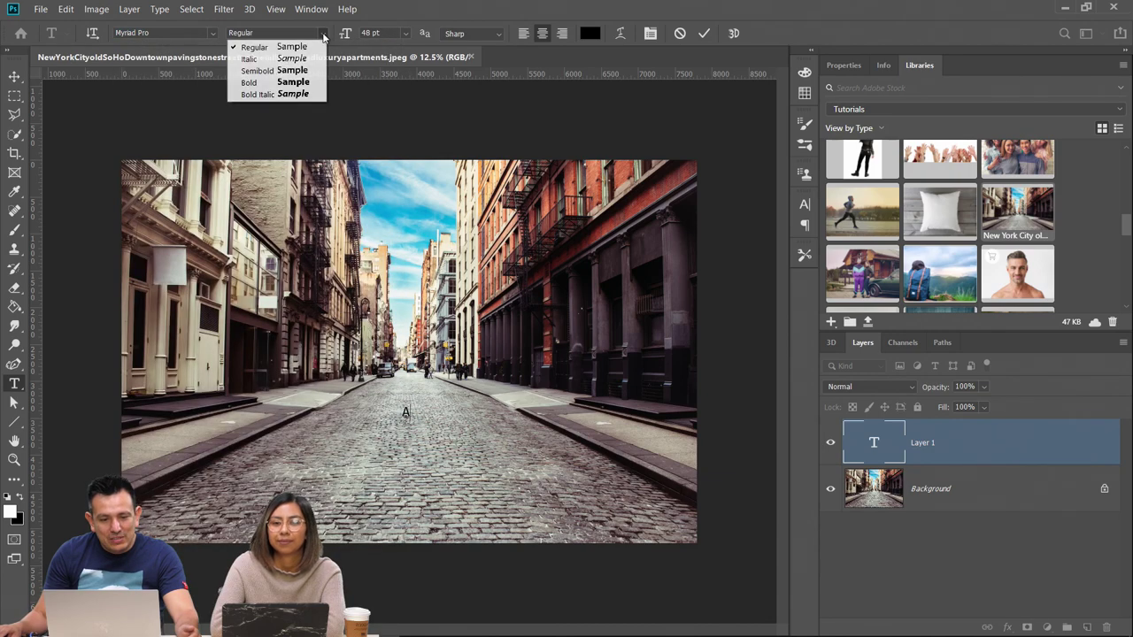
left_click(266, 83)
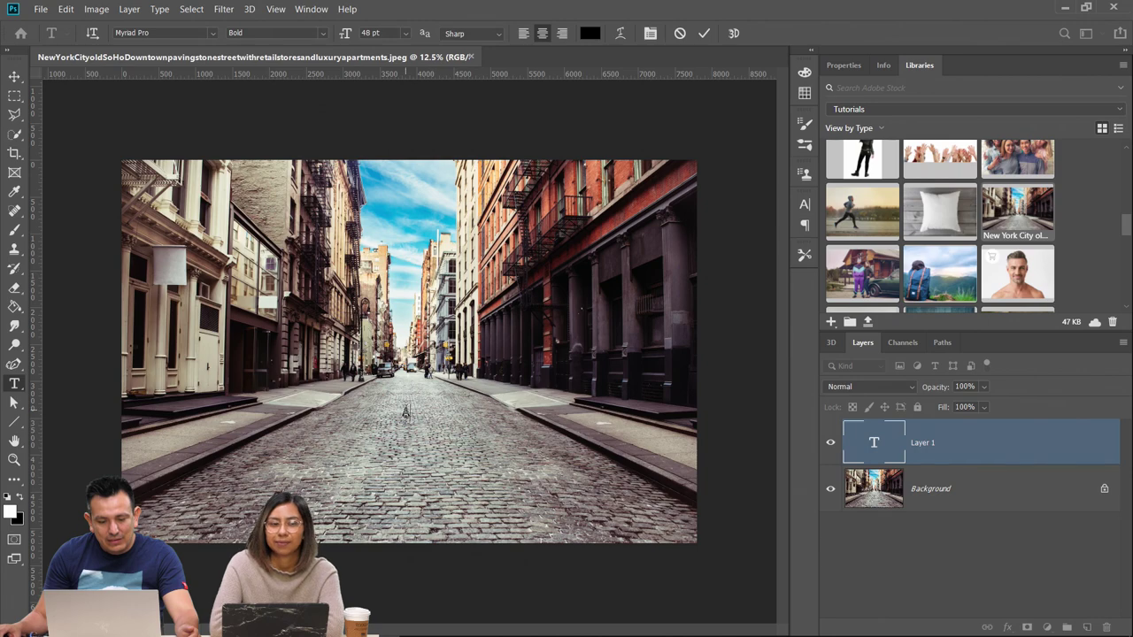
left_click(214, 34)
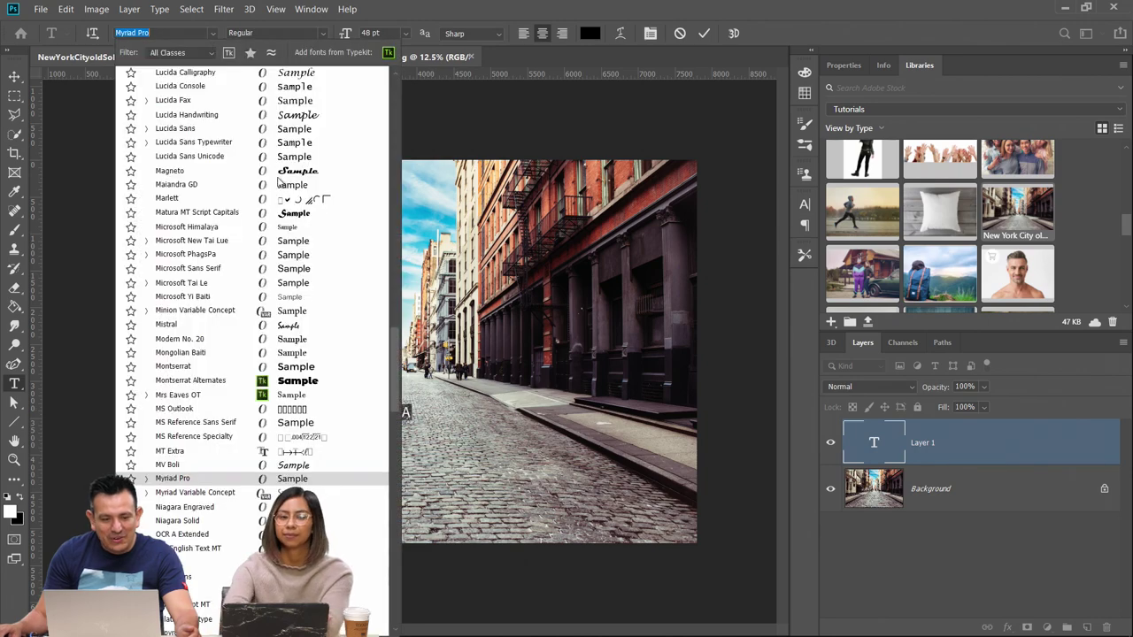
scroll(200, 496, "down", 3)
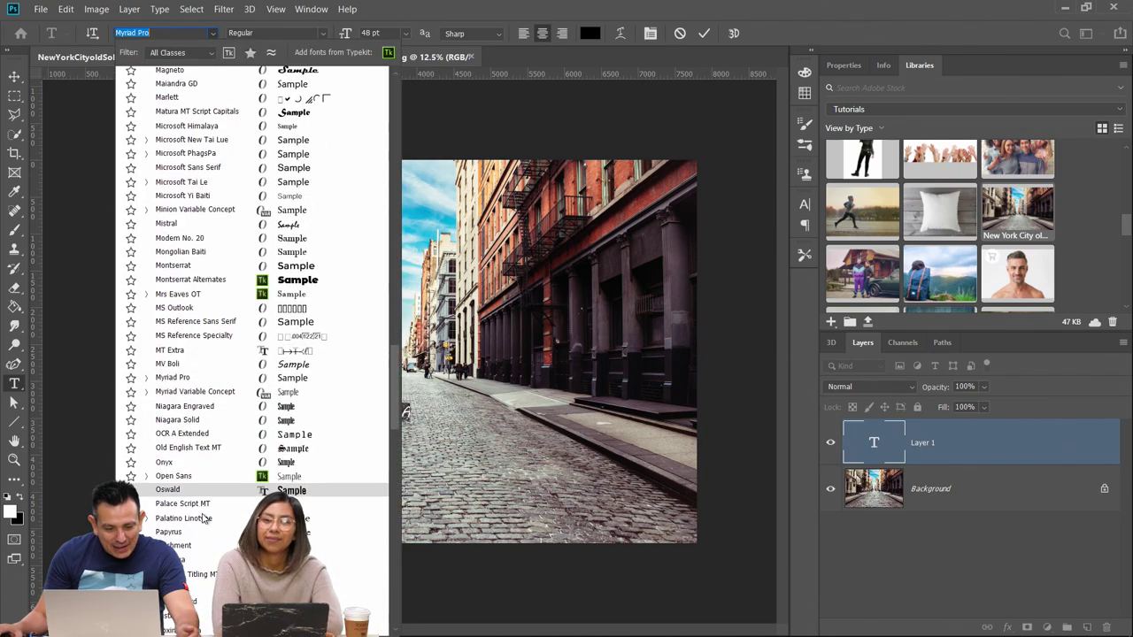
scroll(203, 518, "down", 7)
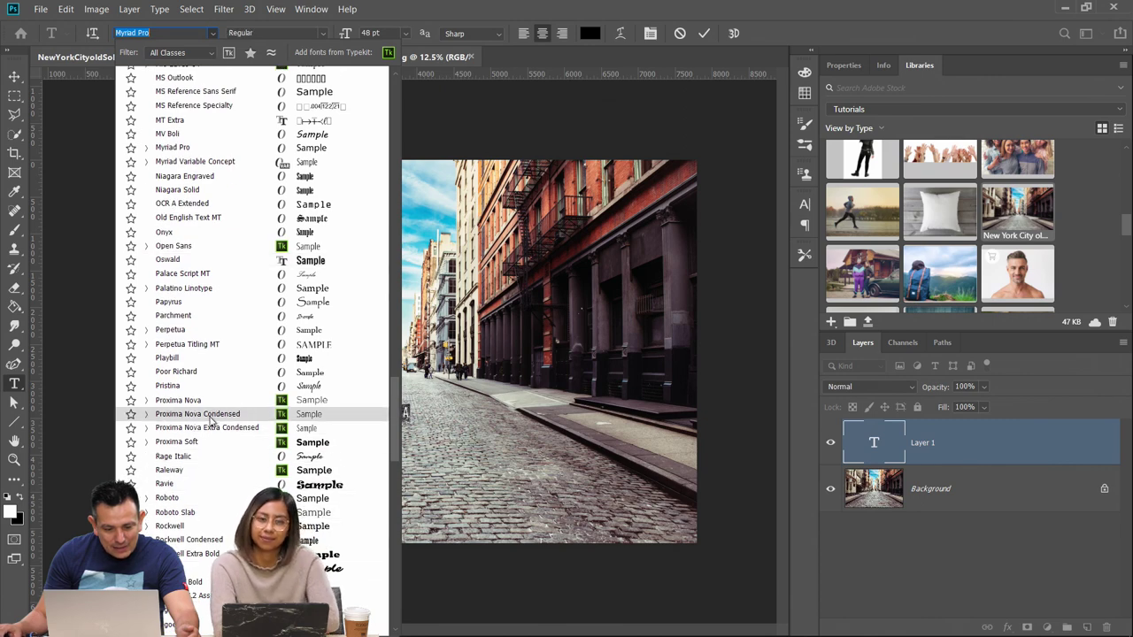
left_click(211, 401)
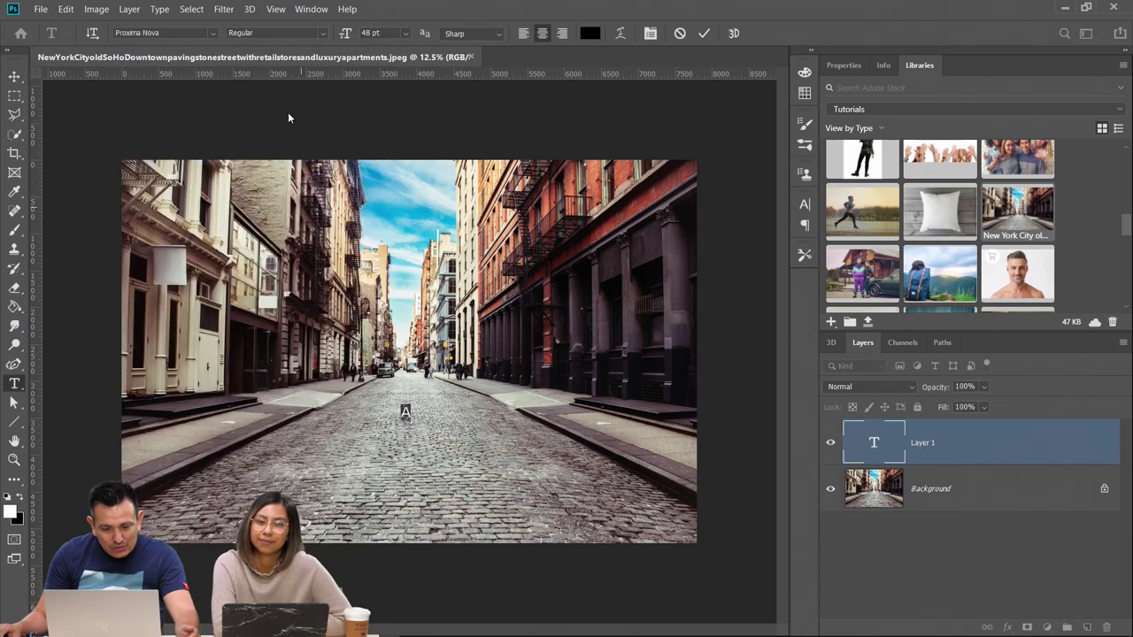
left_click(324, 33)
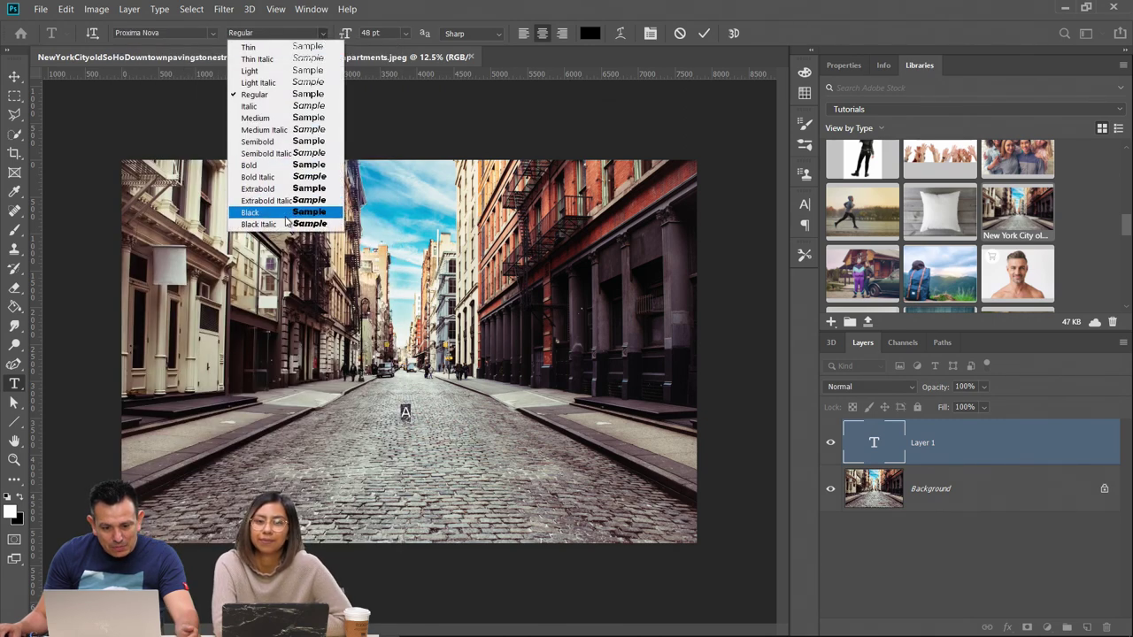
left_click(253, 226)
key("ctrl+Return")
Scale the letter A up with Free Transform to fill the street centre
key("v")
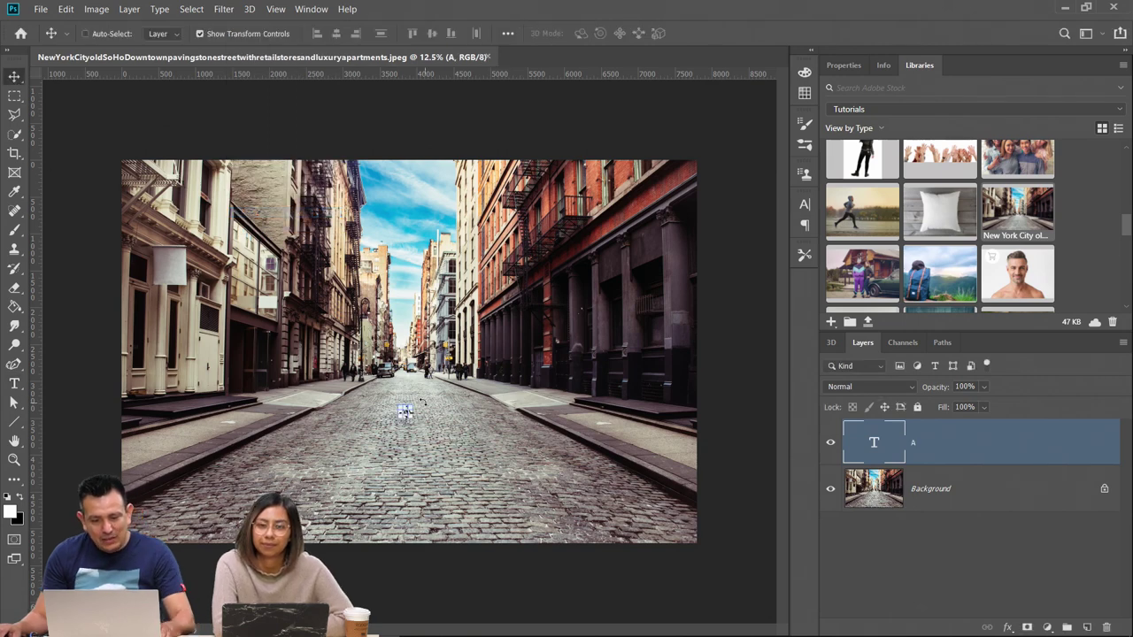
key("ctrl+t")
left_click_drag(411, 404, 539, 210)
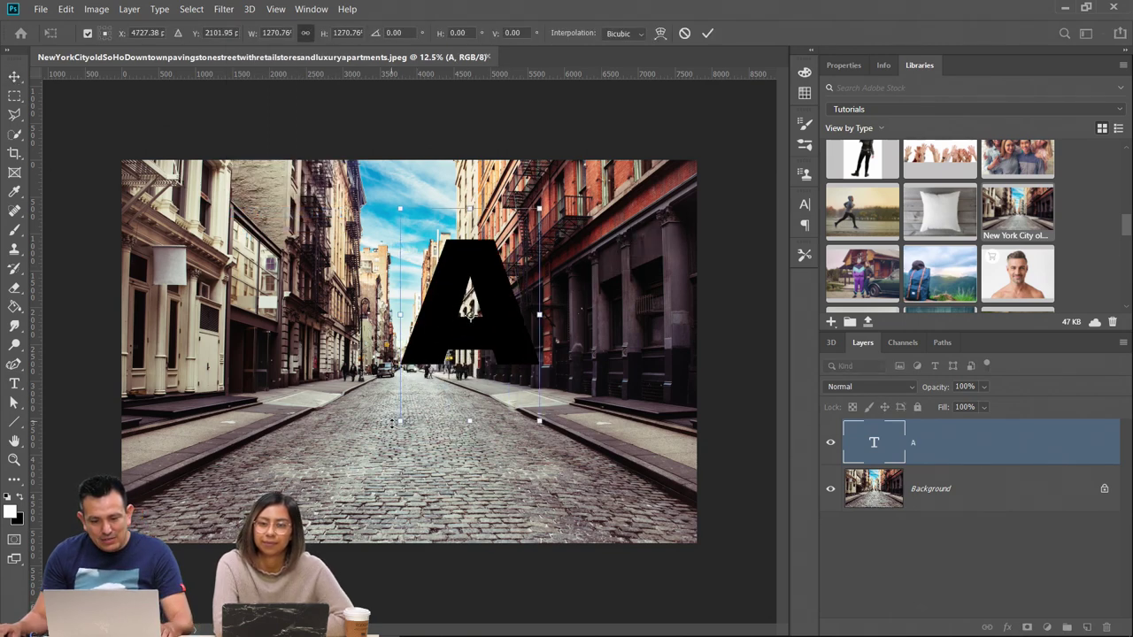
left_click_drag(401, 422, 296, 579)
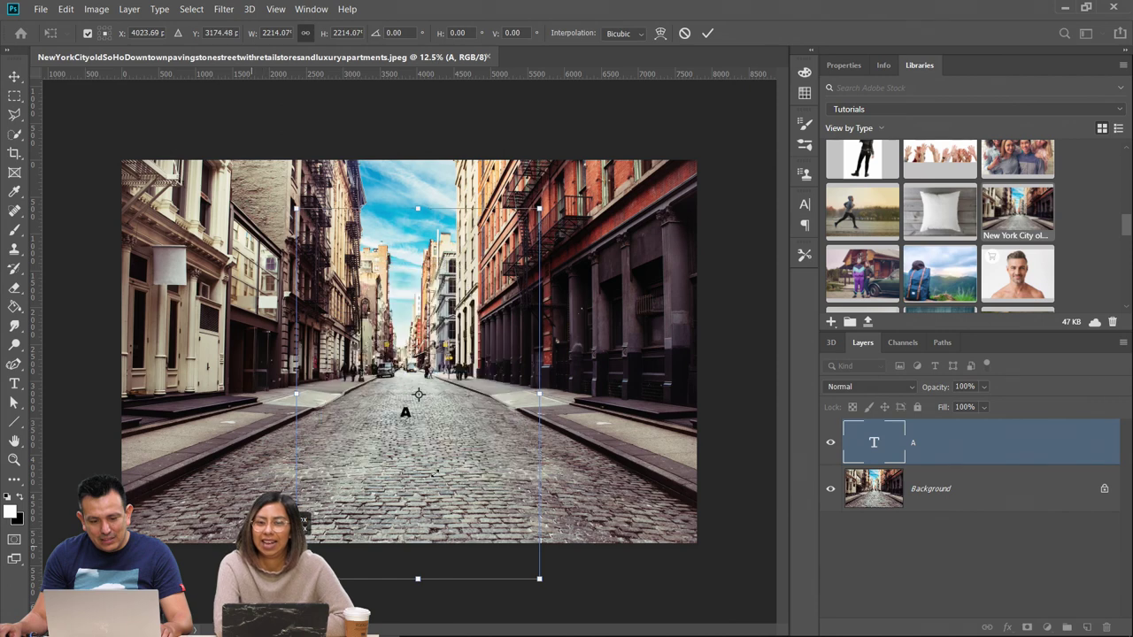
key("Return")
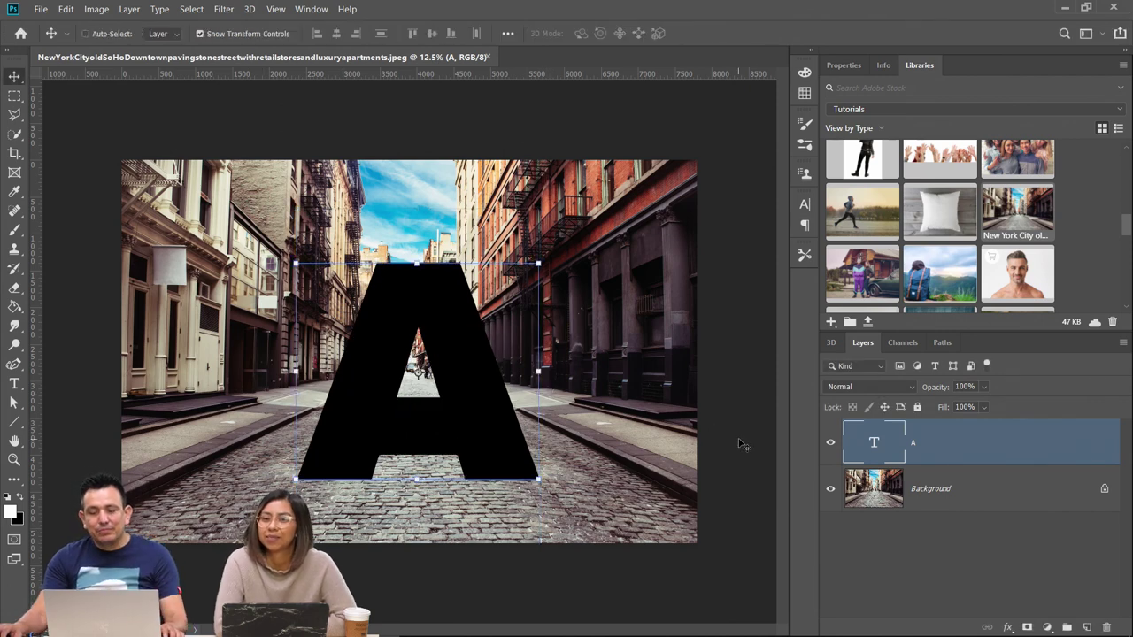
left_click(250, 10)
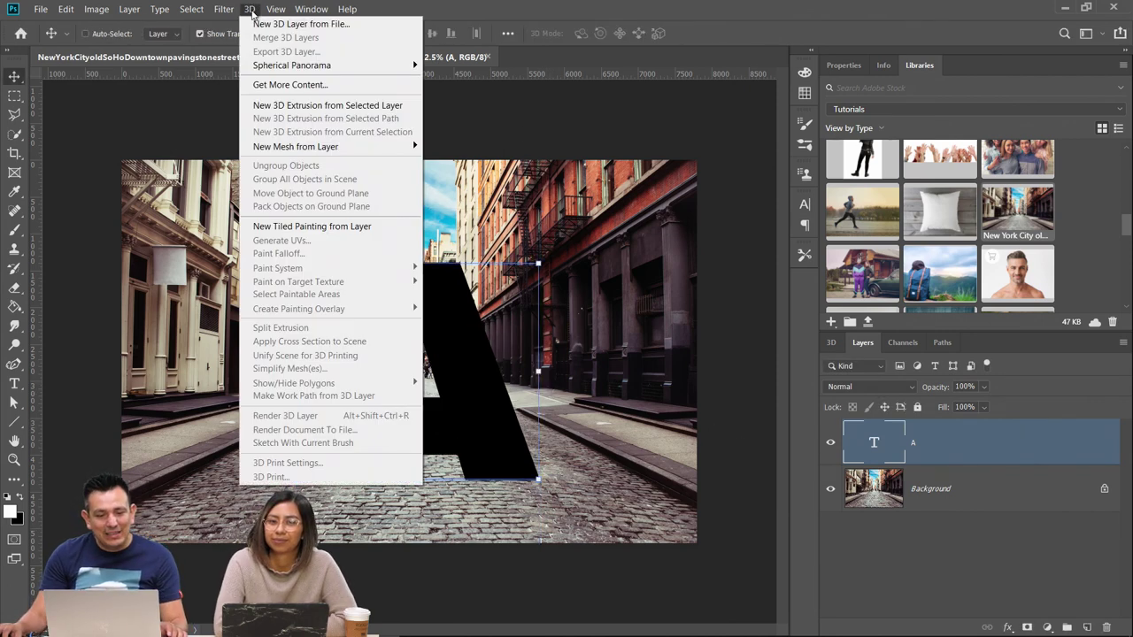
Turn the A into a 3D extrusion, rotate it, and apply the second shape preset
left_click(303, 107)
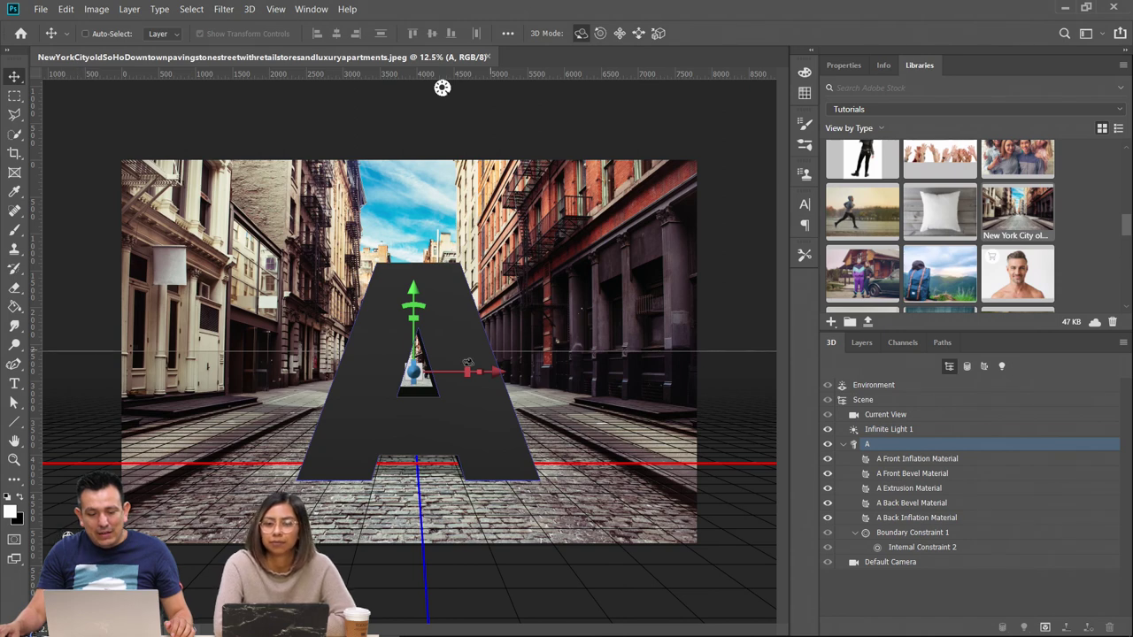
left_click_drag(487, 372, 419, 382)
left_click(843, 65)
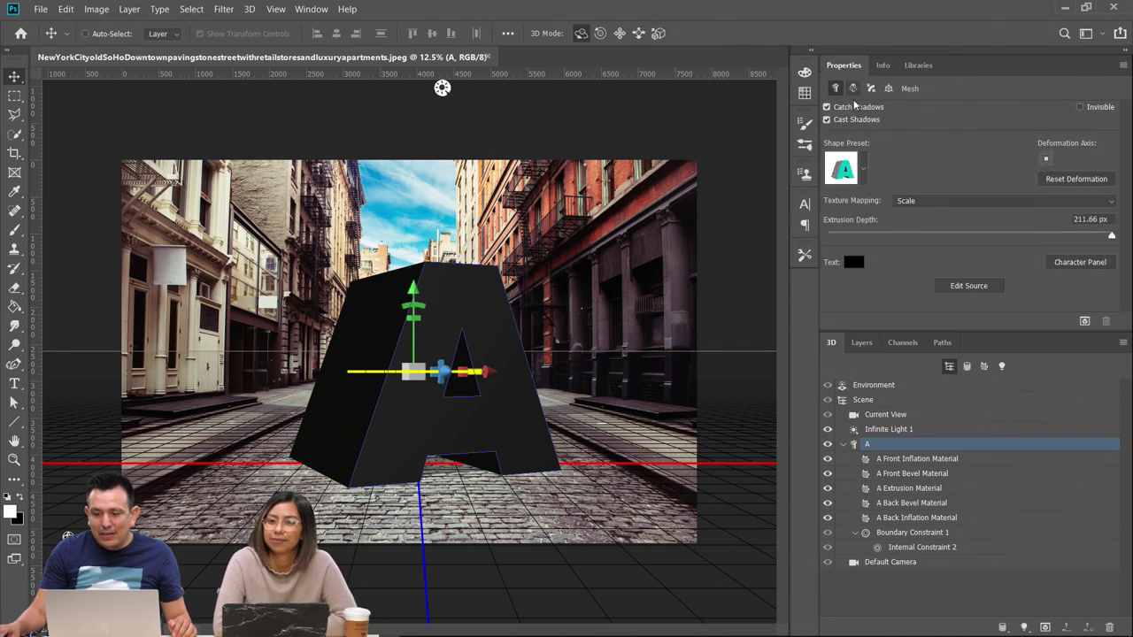
left_click(865, 169)
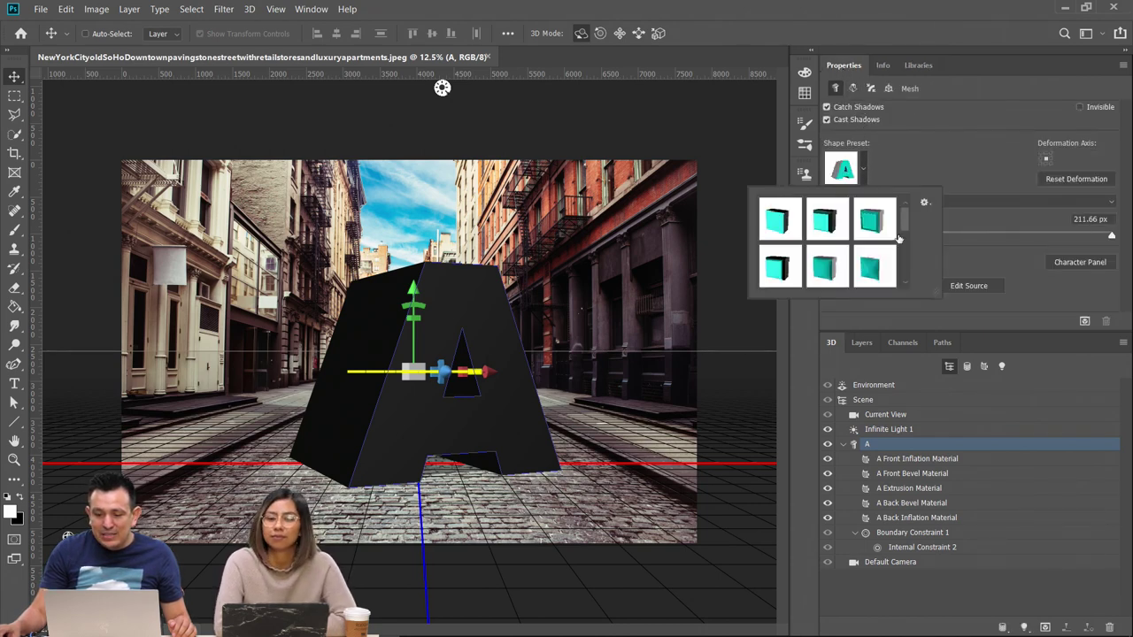
left_click_drag(905, 219, 908, 233)
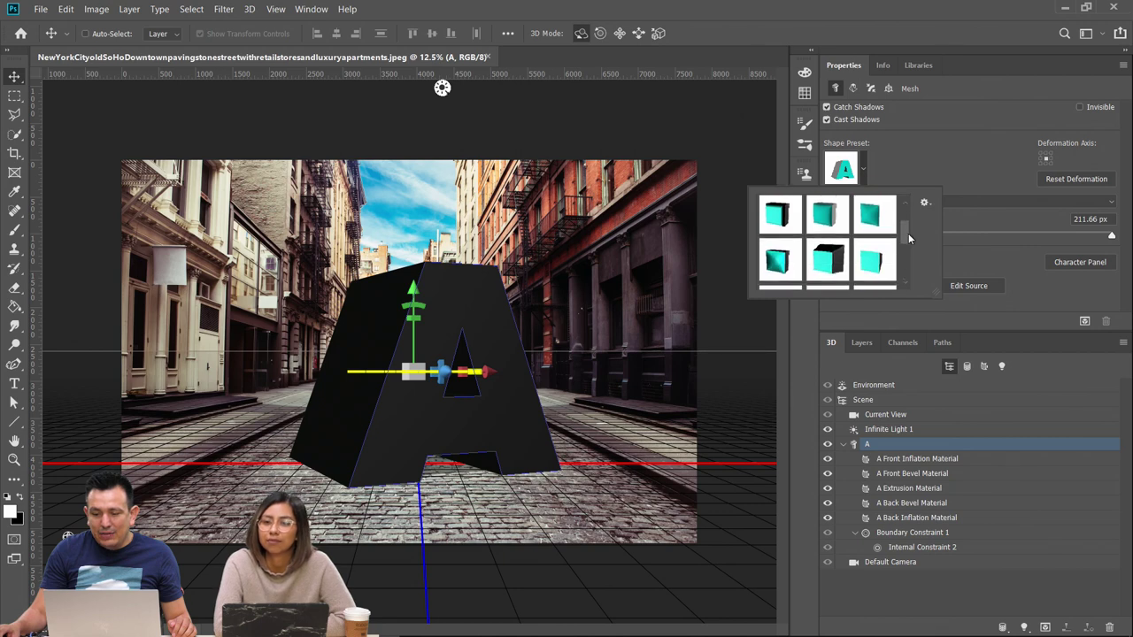
left_click(828, 222)
left_click(927, 154)
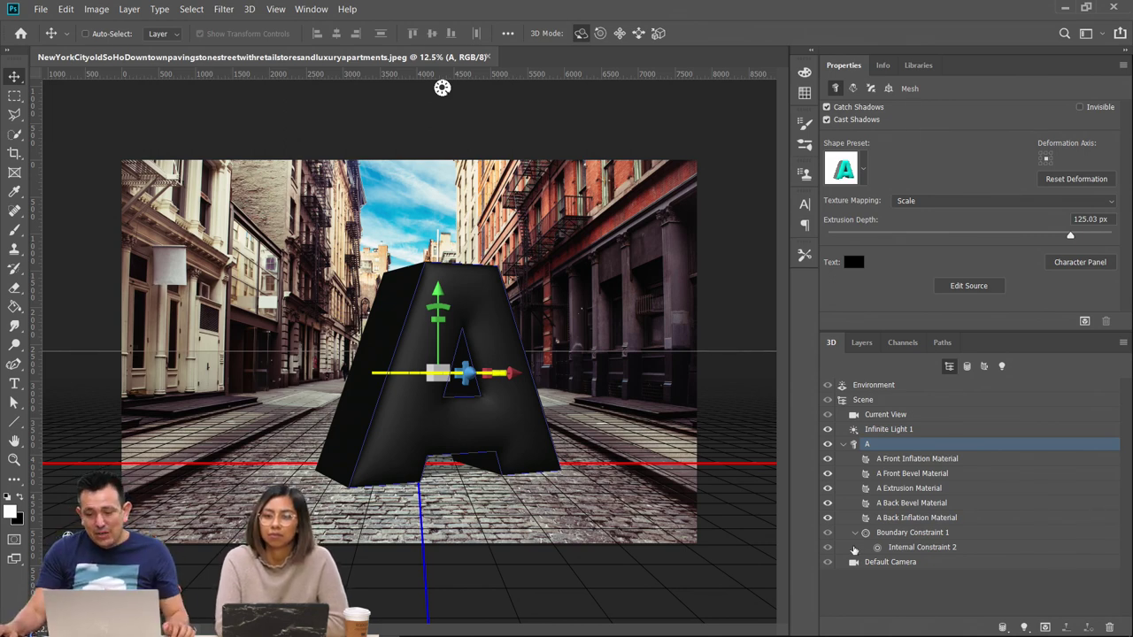
left_click(846, 445)
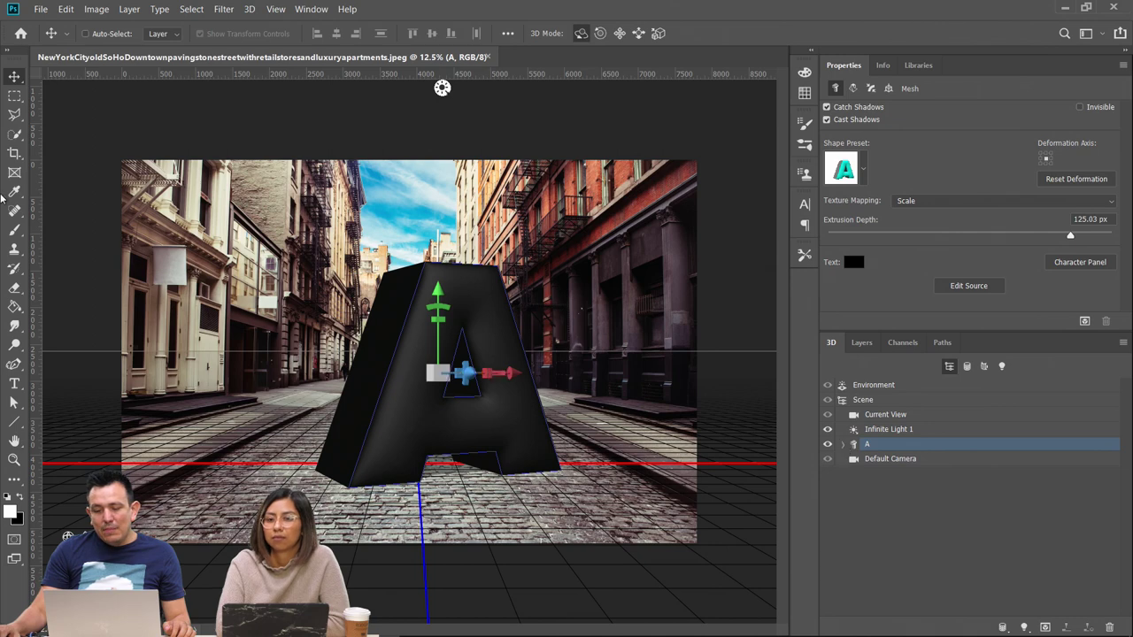
Select and copy the whole Background street photo, then return to the 3D Environment settings
left_click(14, 95)
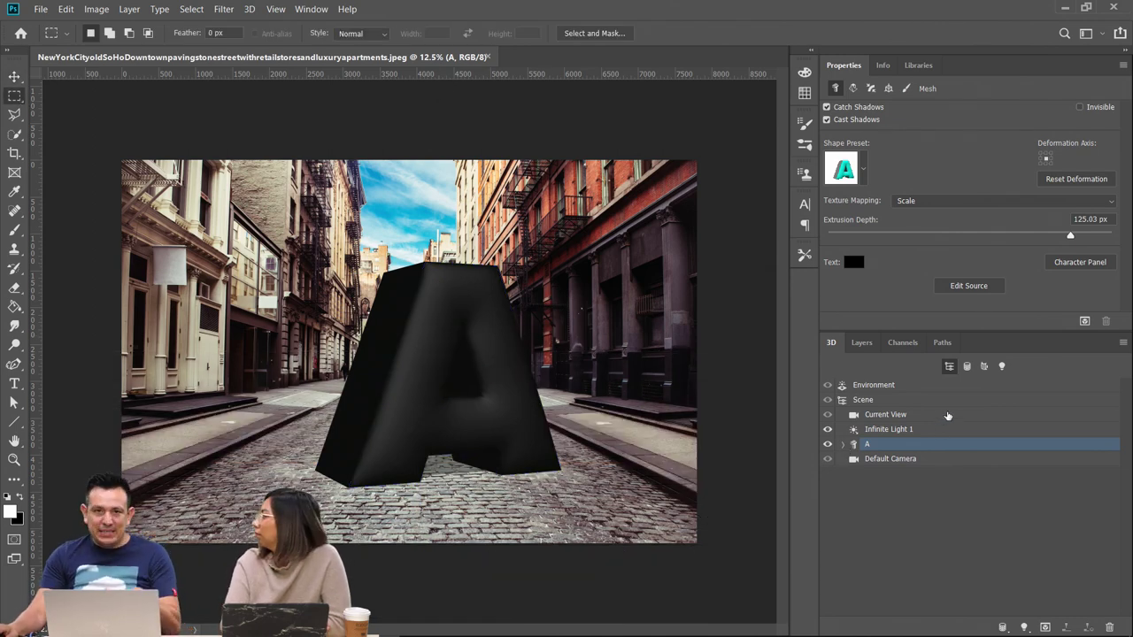
left_click(862, 343)
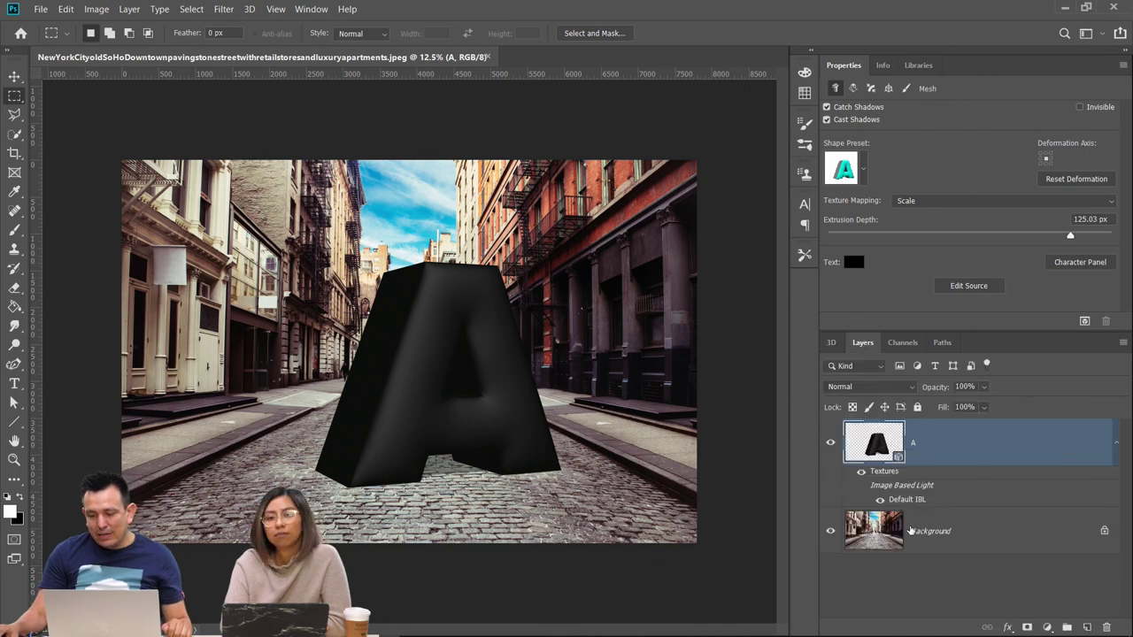
left_click(912, 529)
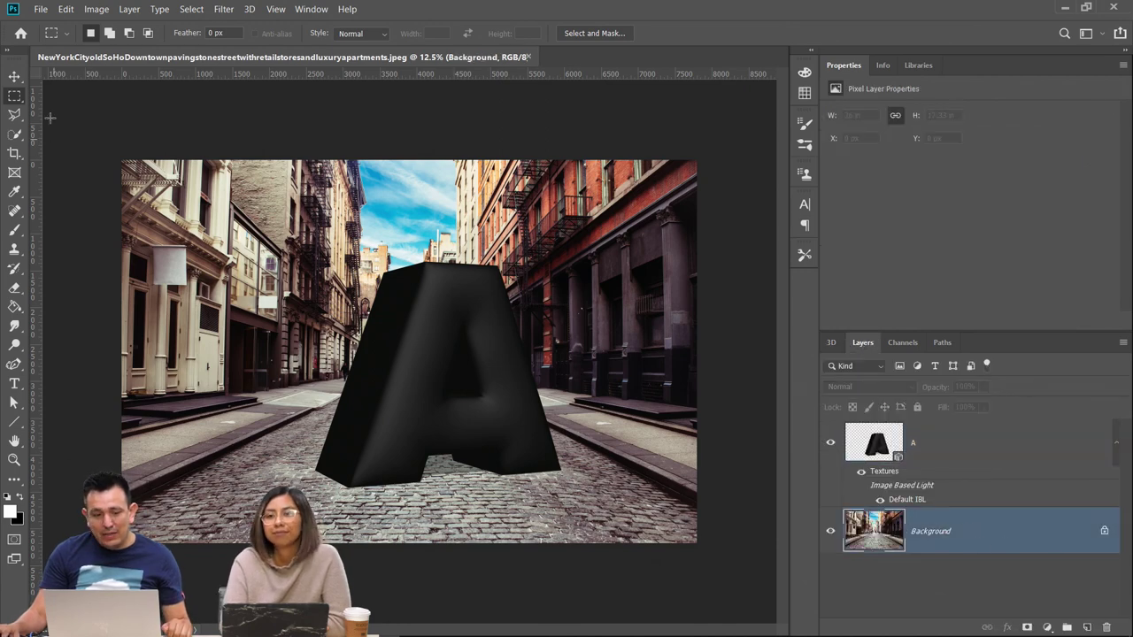
left_click_drag(98, 129, 841, 597)
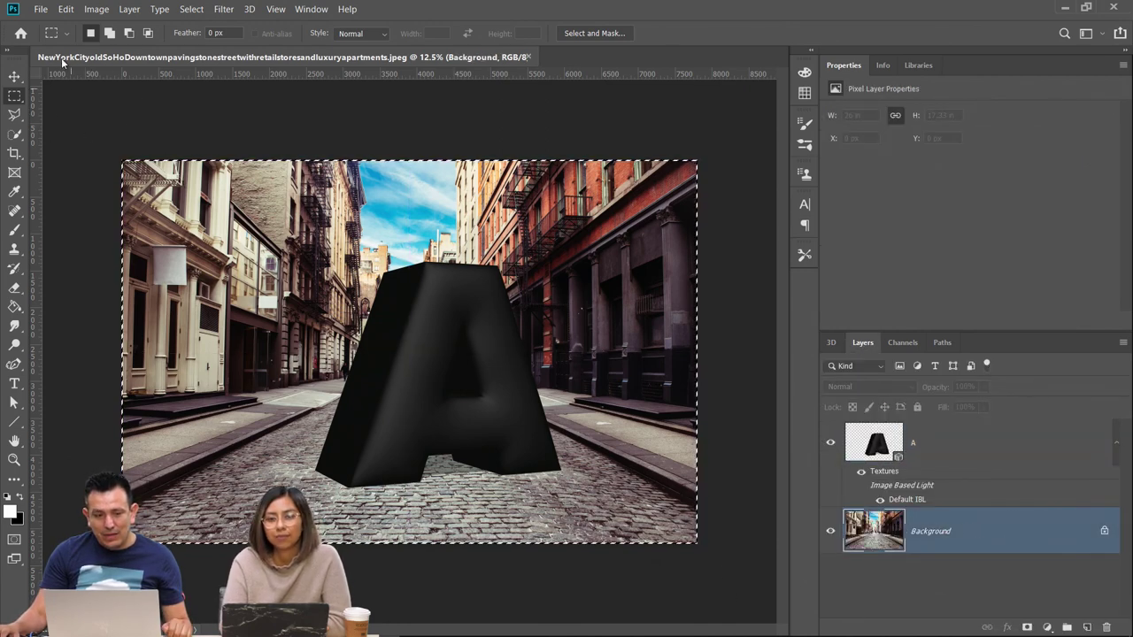
left_click(66, 9)
left_click(89, 105)
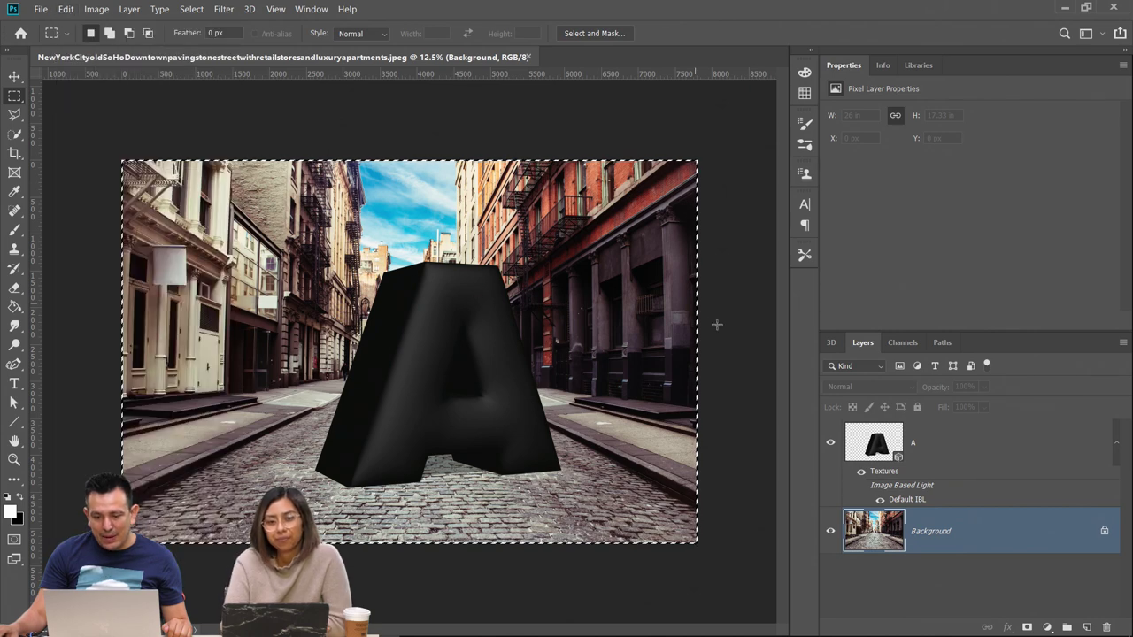
double_click(874, 452)
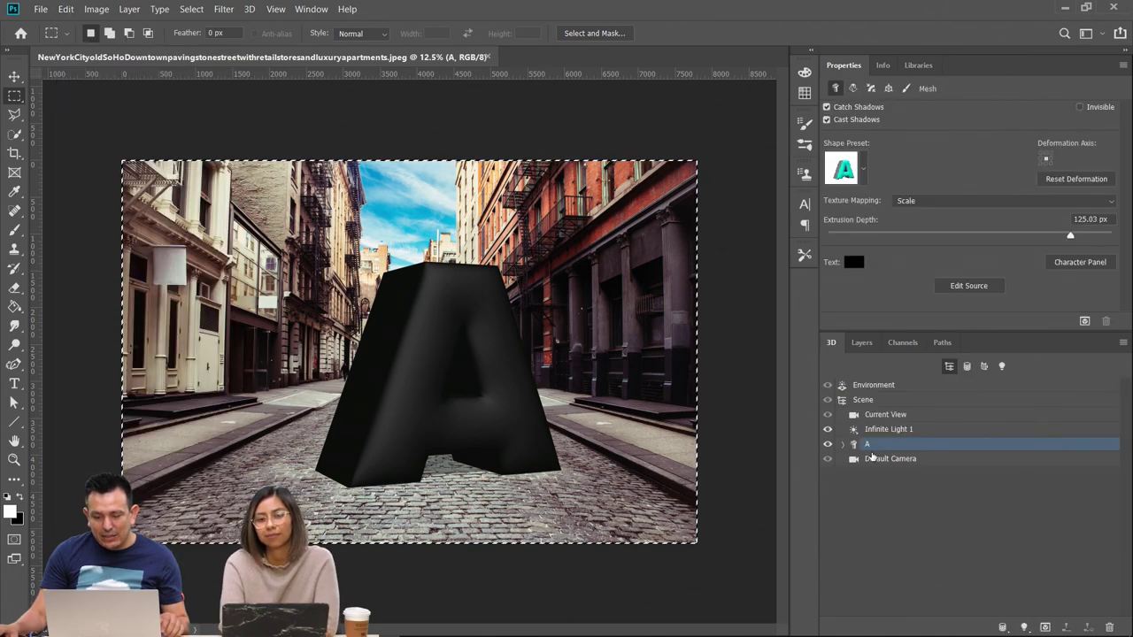
key("ctrl+d")
left_click(868, 389)
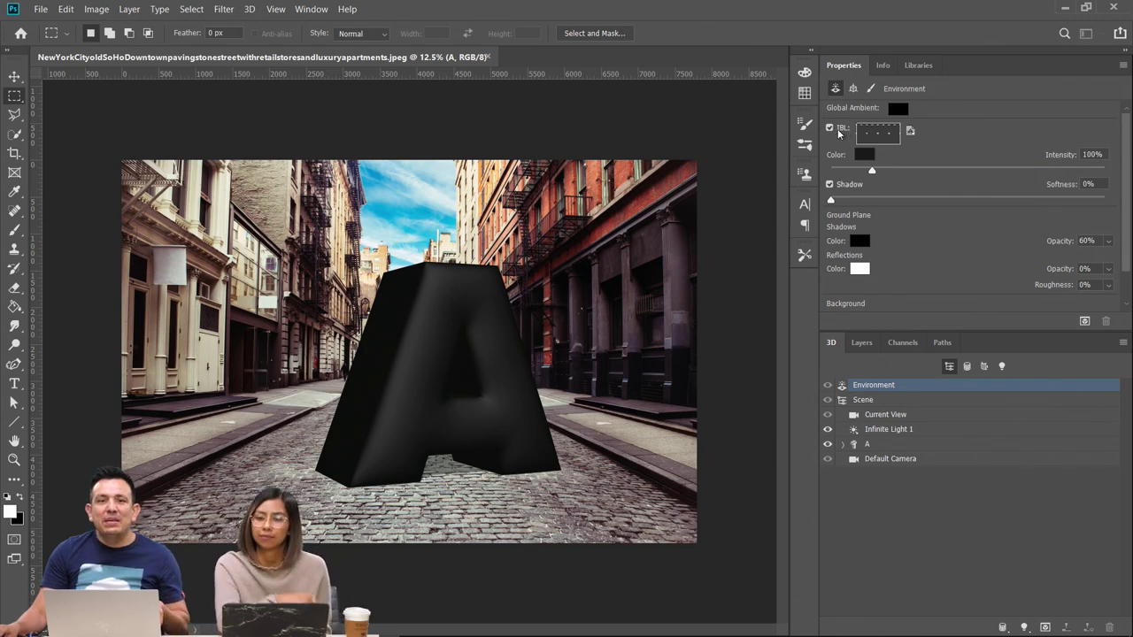
Edit the IBL texture and paste the street photo into it
left_click(910, 131)
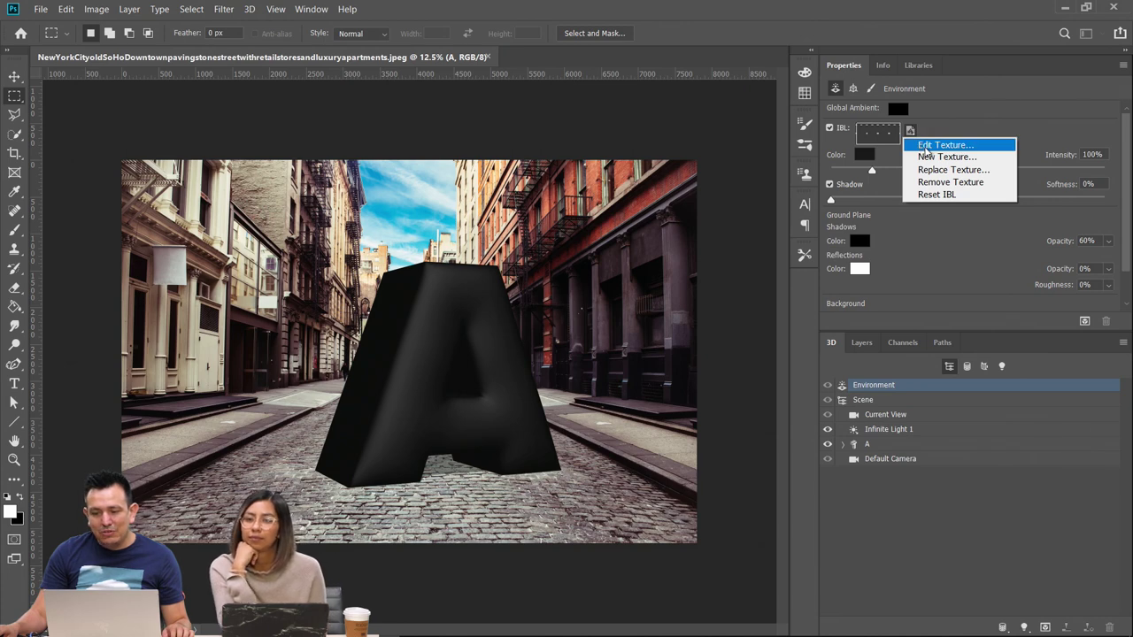
left_click(930, 146)
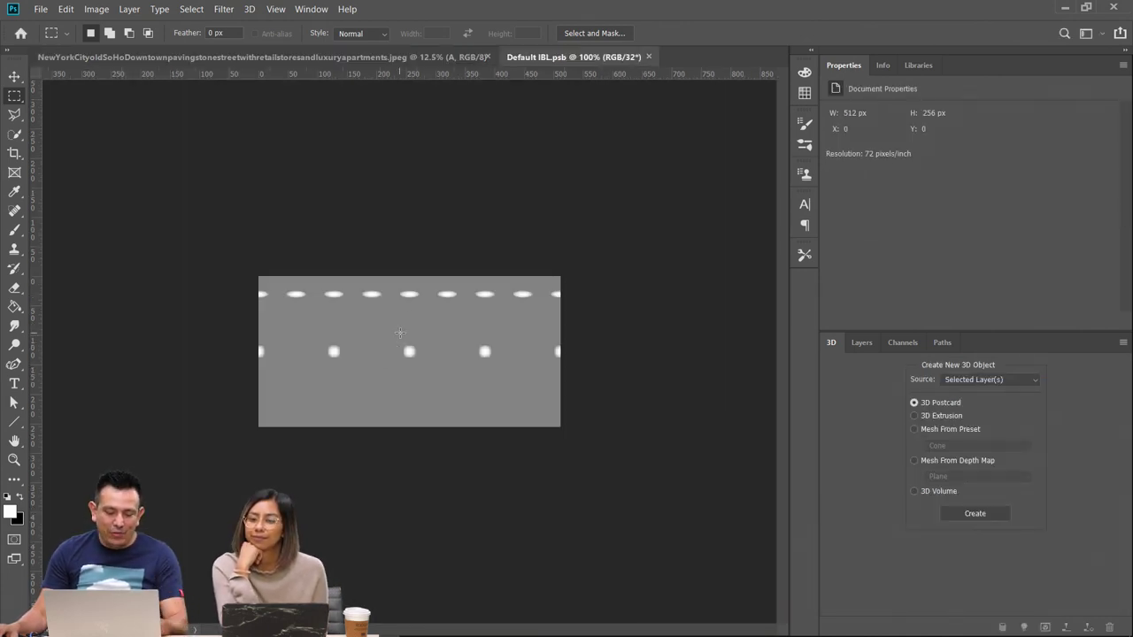
key("ctrl+v")
left_click(637, 274)
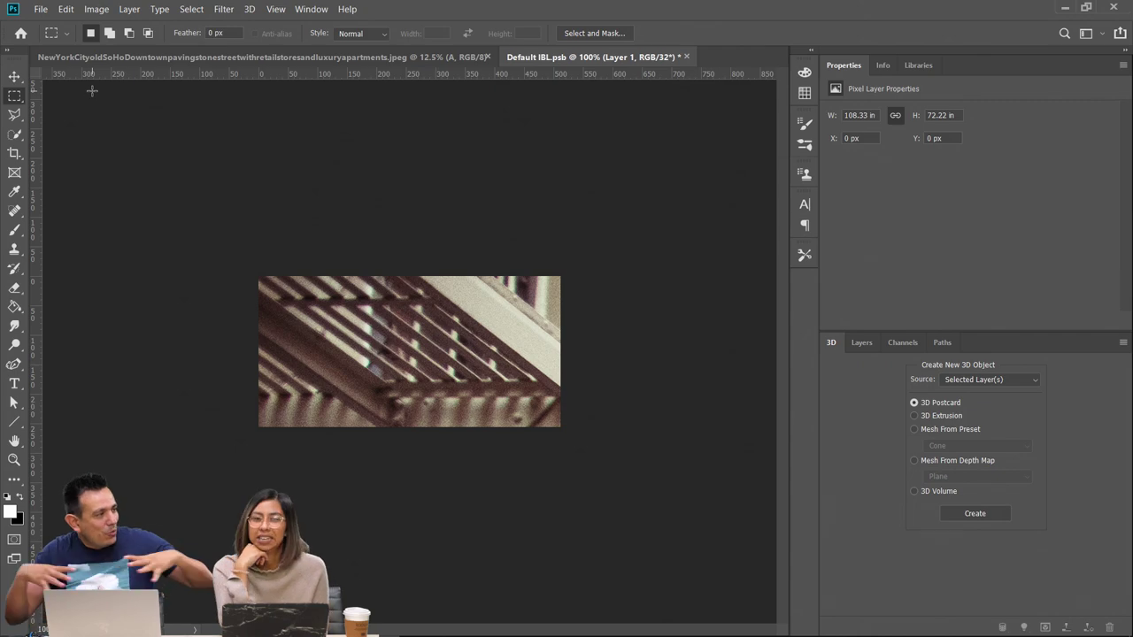
Reveal all of the pasted photo, then close and save the Default IBL.psb
left_click(96, 9)
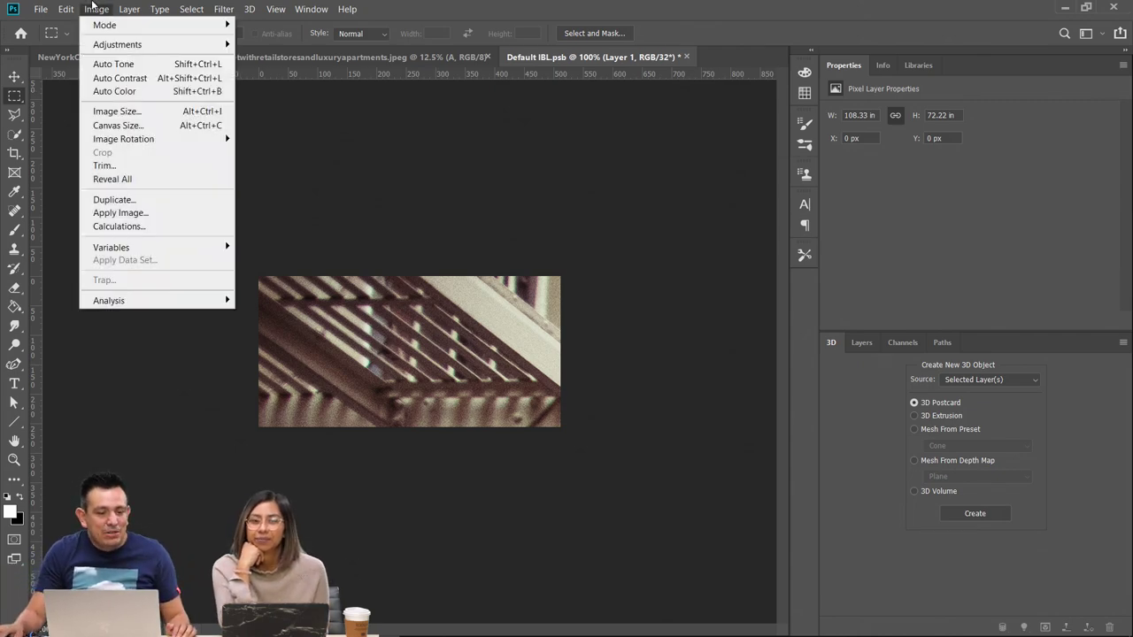
left_click(112, 178)
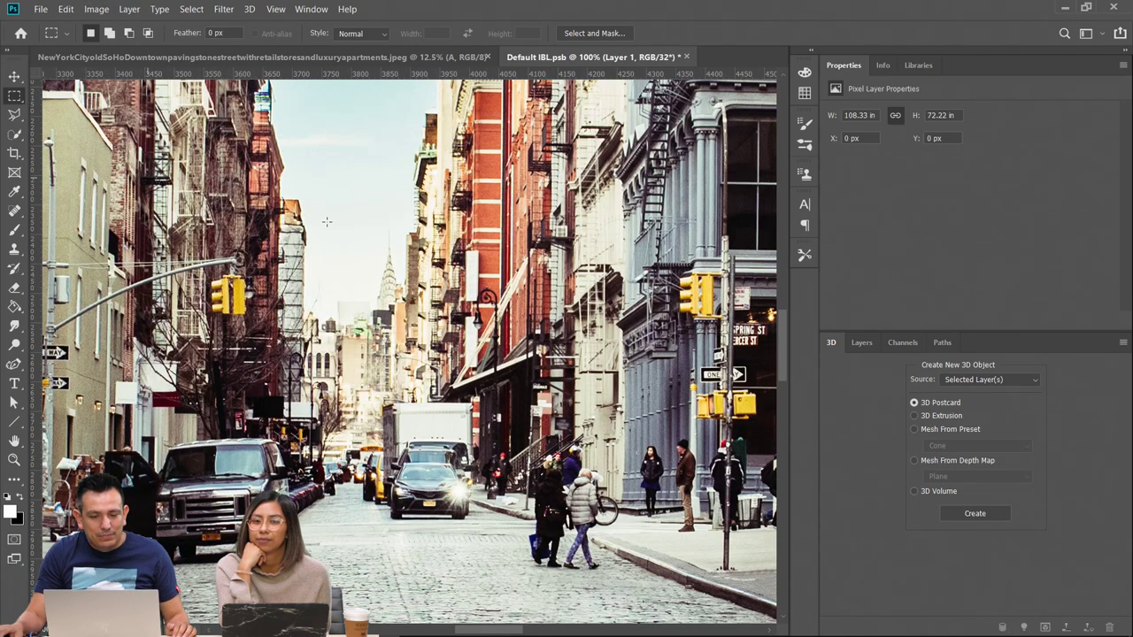
left_click(686, 59)
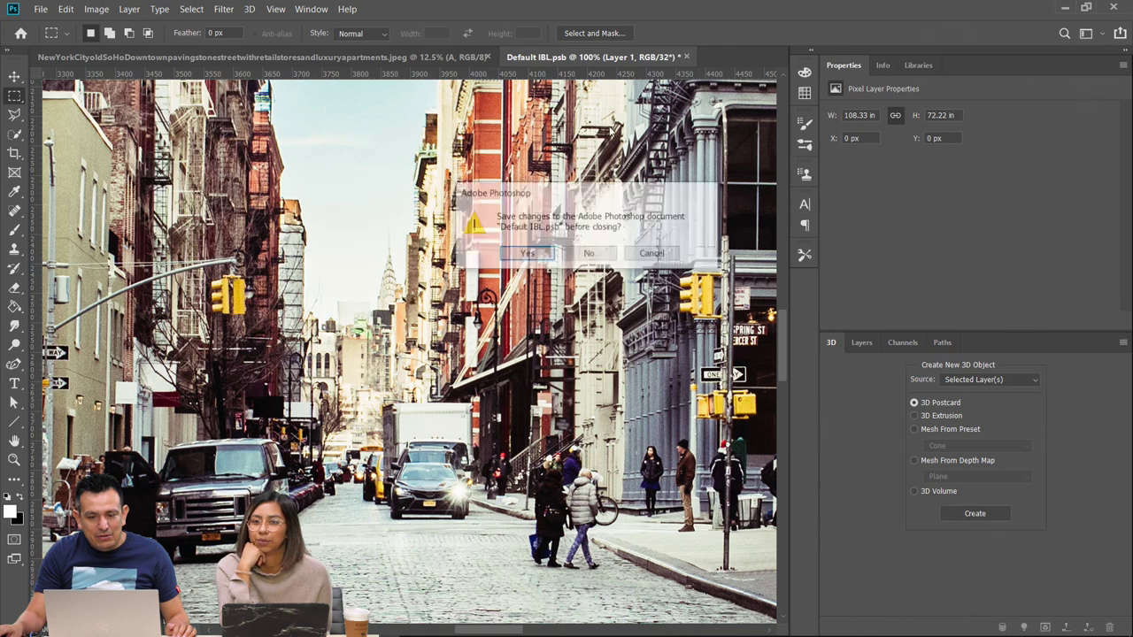
left_click(527, 255)
left_click(729, 179)
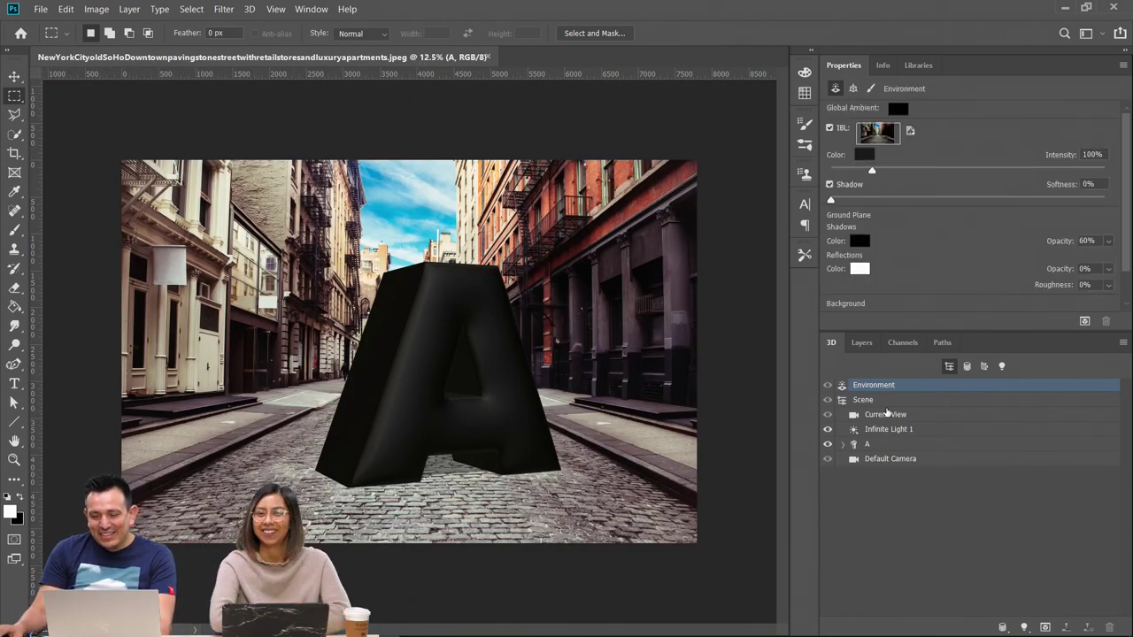
Keep the A's diffuse colour black and set Reflection to 86% on all five materials
left_click(866, 446)
left_click(842, 445)
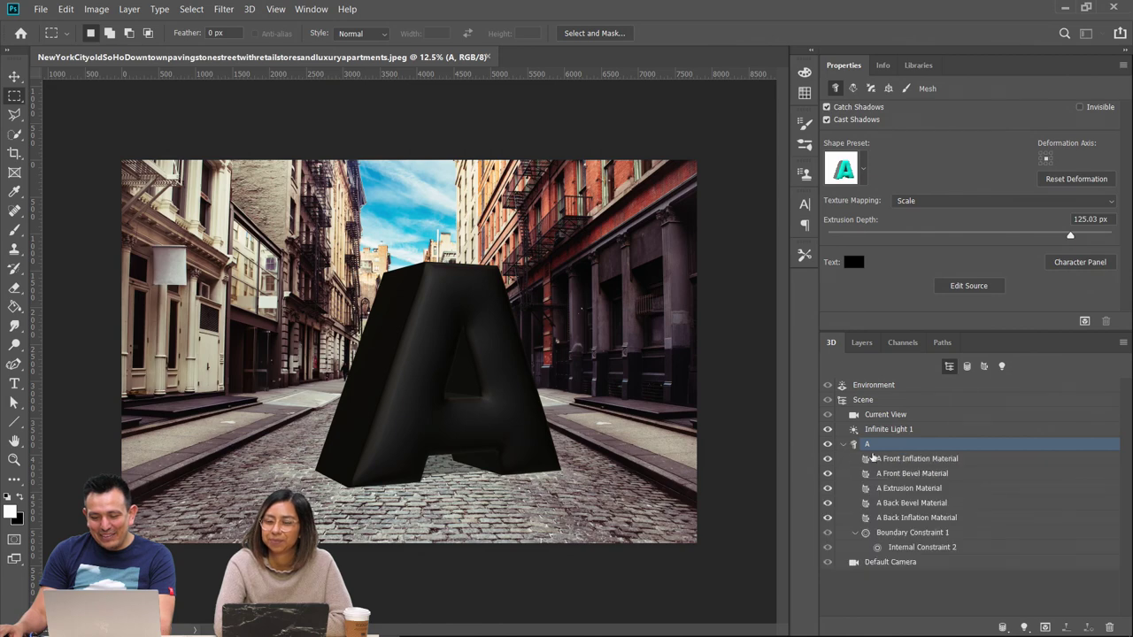
left_click(896, 458)
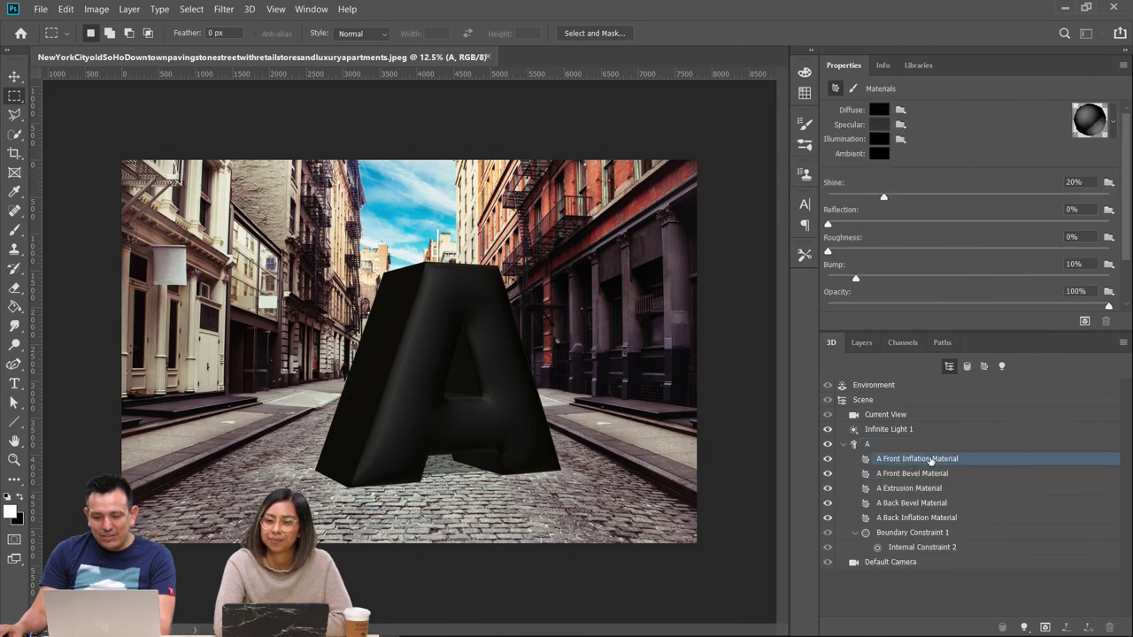
left_click(881, 110)
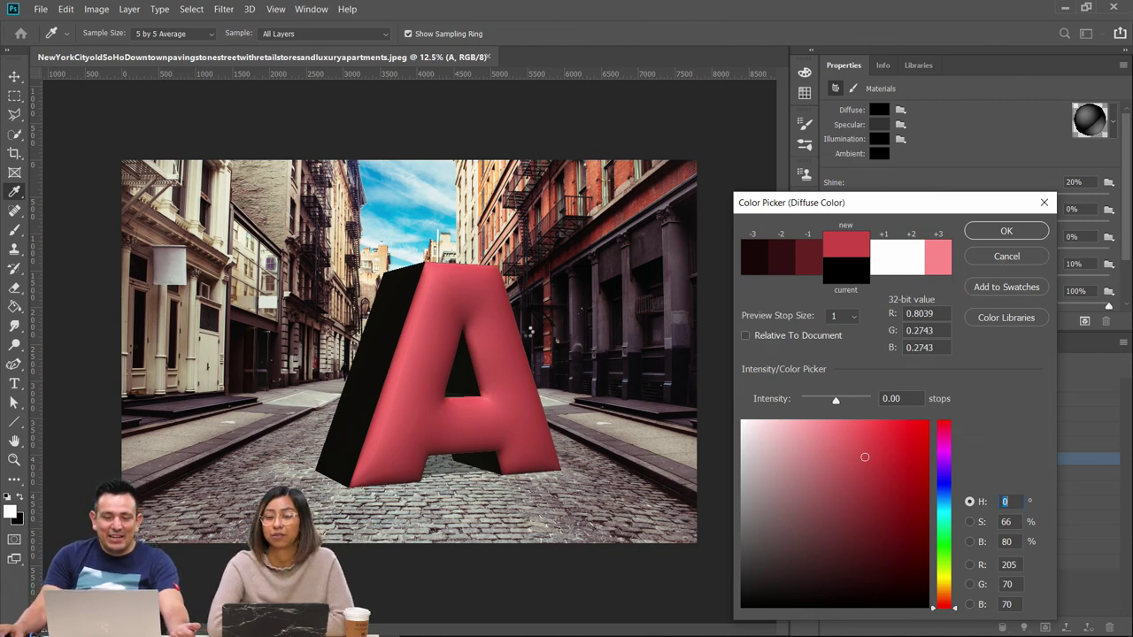
left_click(1007, 257)
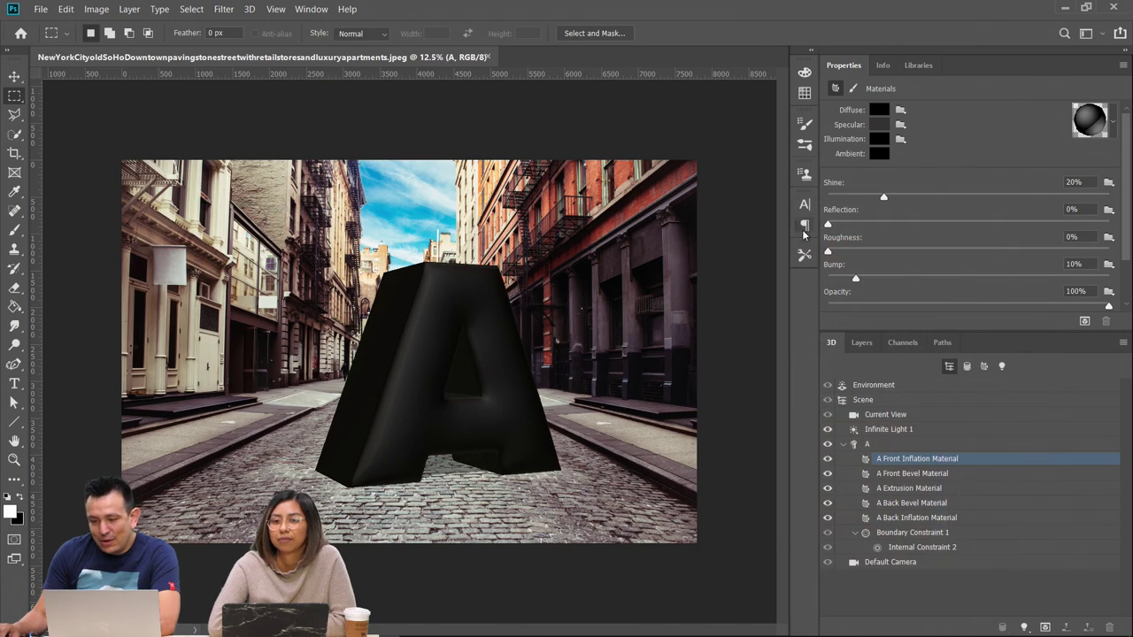
left_click(922, 518, "shift")
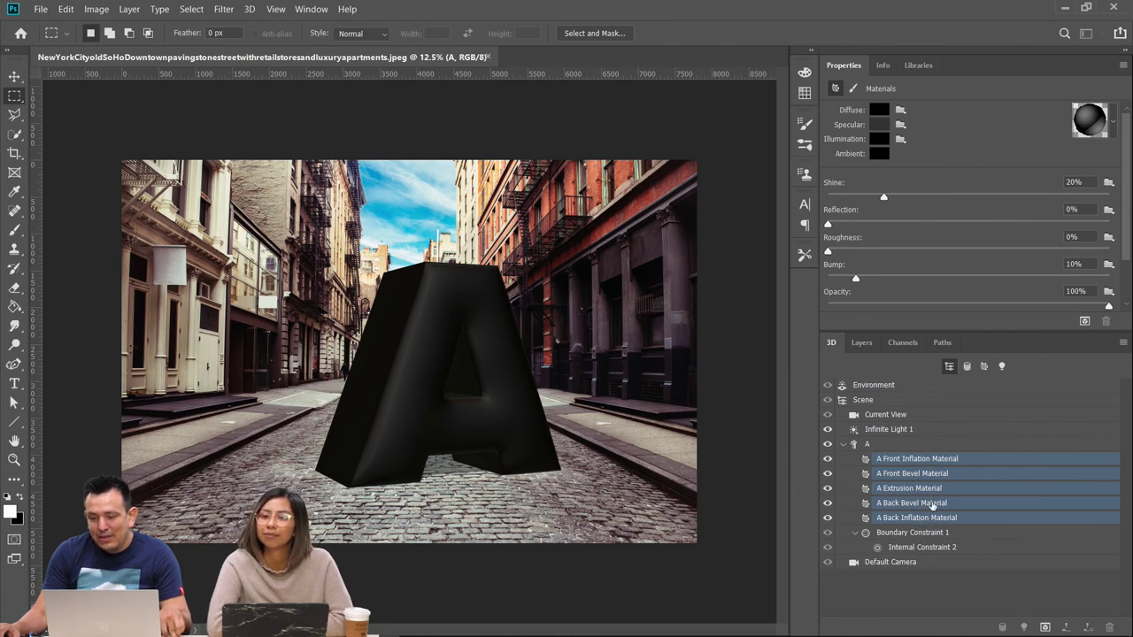
left_click_drag(1031, 221, 1055, 222)
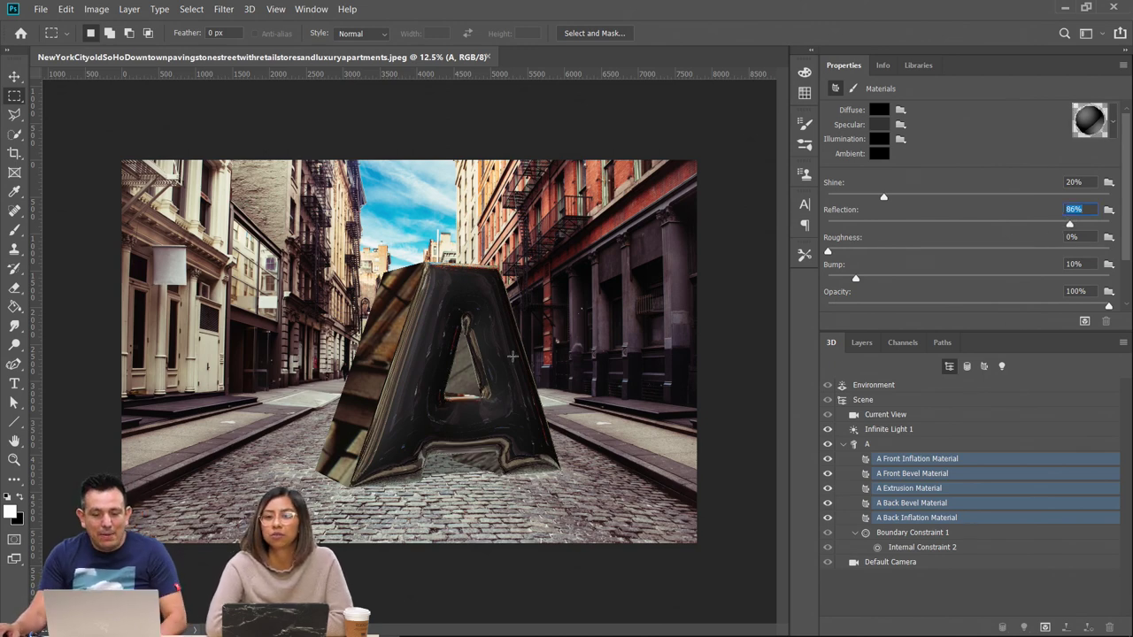
left_click(881, 387)
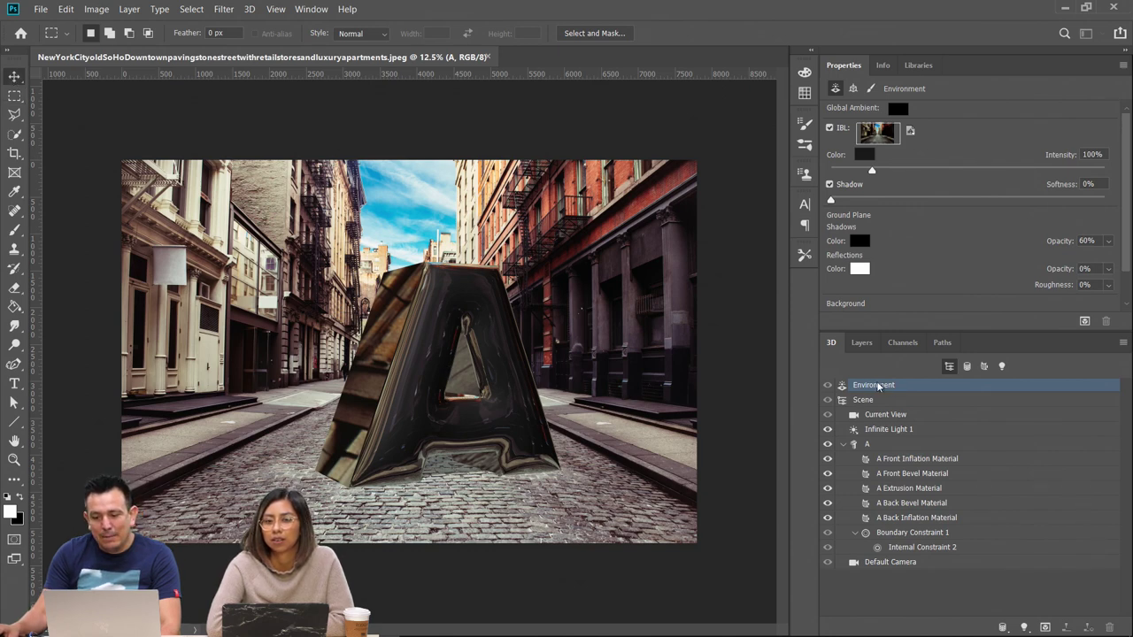
Rotate the IBL environment to shift the street reflections across the letter A
left_click(458, 352)
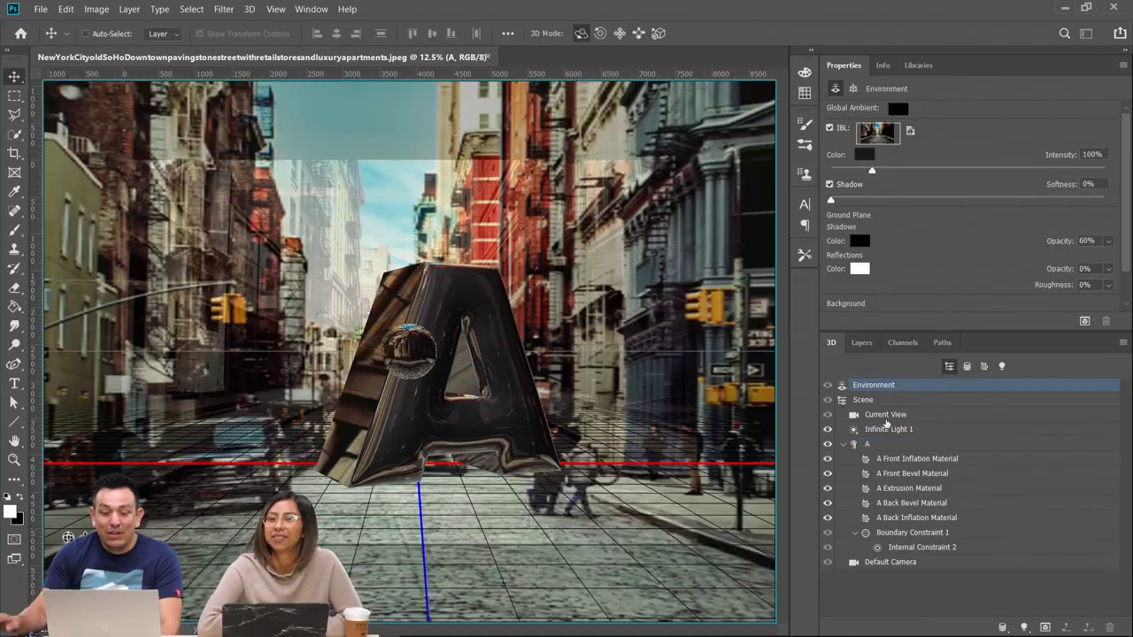
left_click_drag(424, 356, 261, 369)
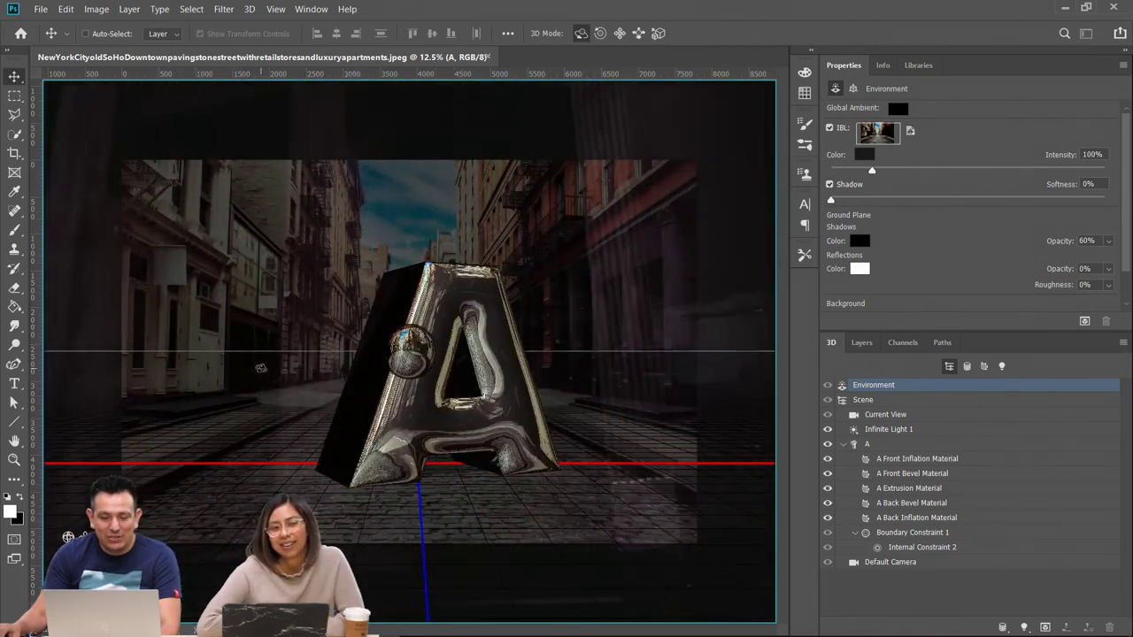
key("m")
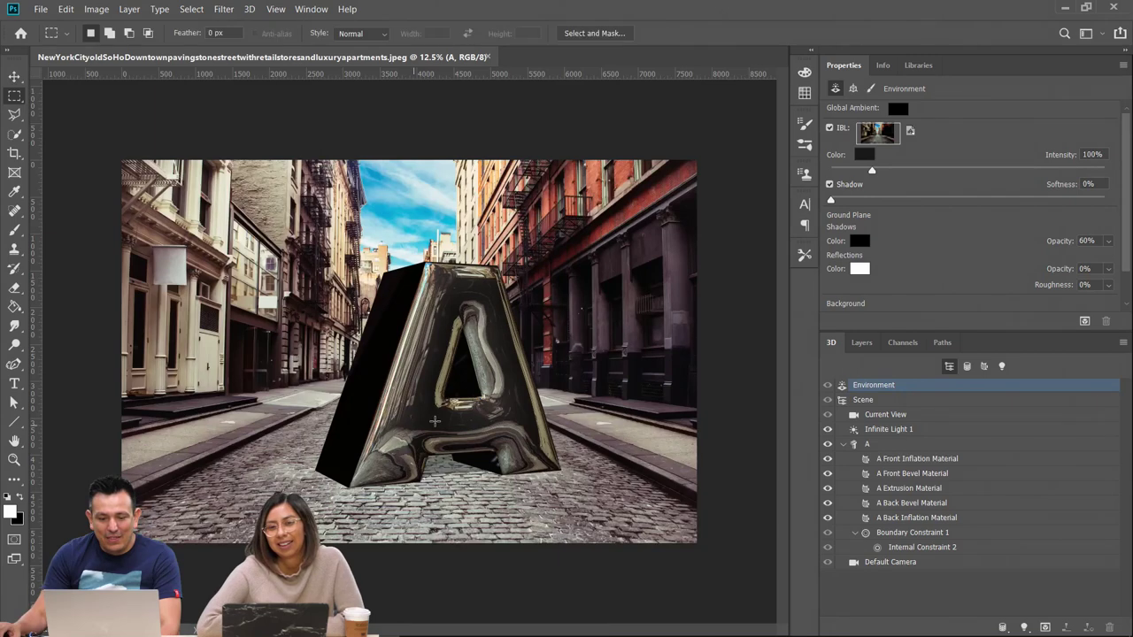
Re-aim Infinite Light 1 and draw a rectangular selection around the letter A
left_click(882, 429)
key("v")
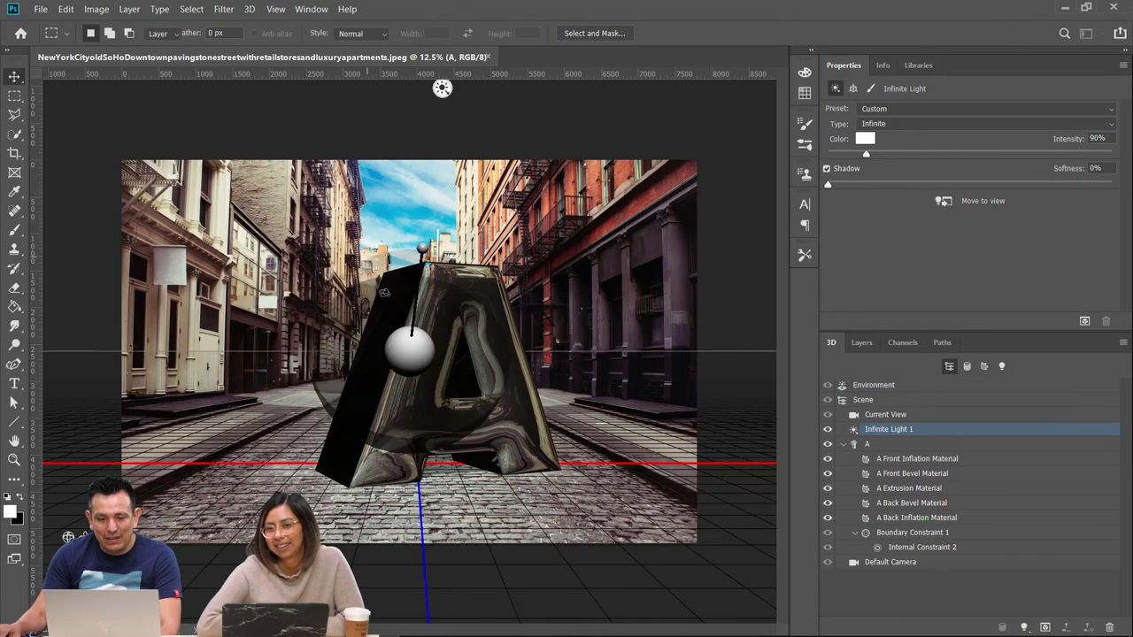
mouse_move(448, 307)
left_mouse_down()
mouse_move(417, 310)
mouse_move(443, 310)
left_mouse_up()
key("m")
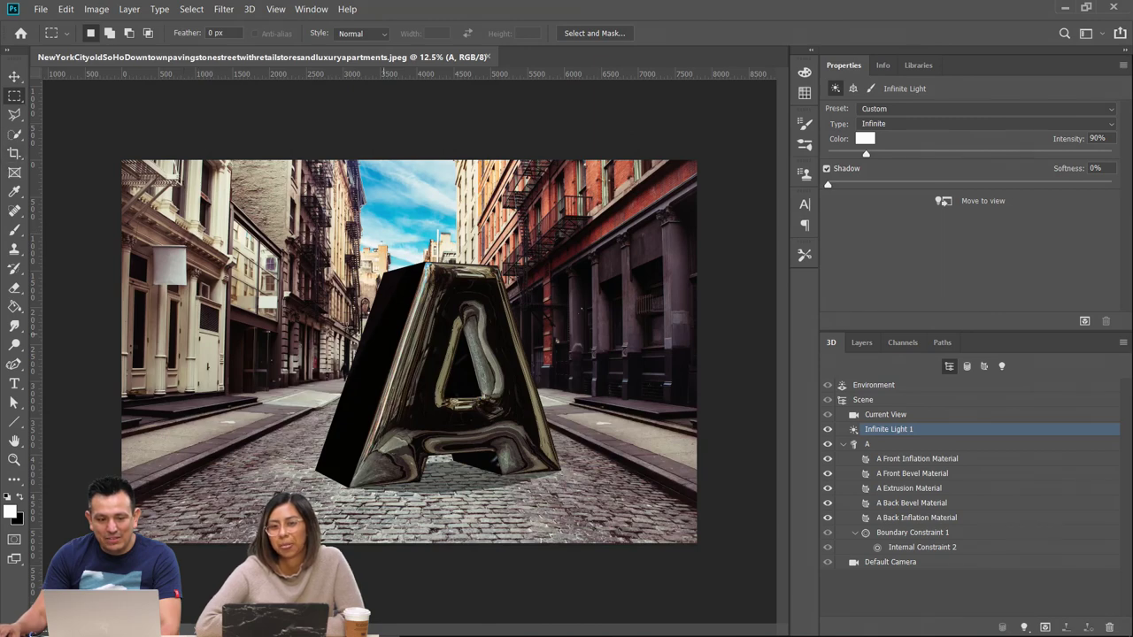
left_click_drag(616, 511, 637, 530)
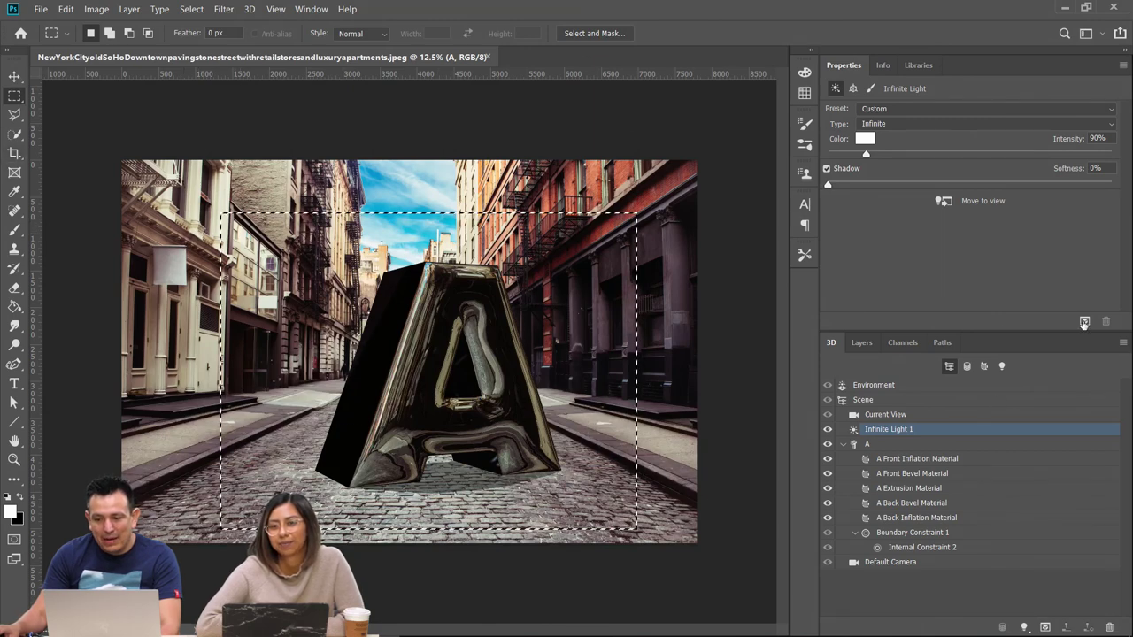